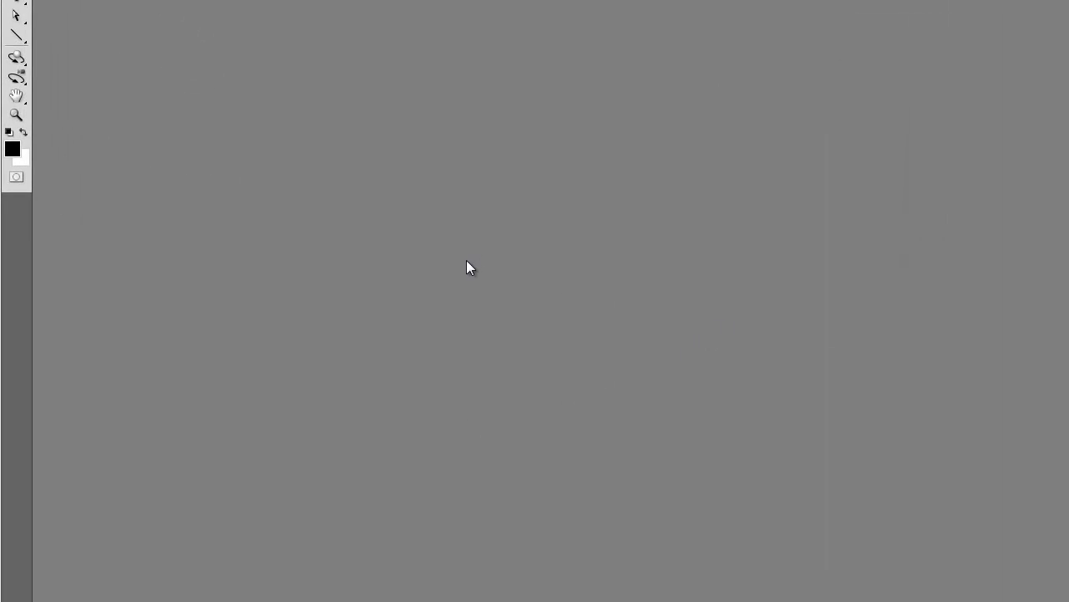
Create a new RGB document 5.5 inches wide and 8.5 inches high at 300 pixels/inch with a white background.
{"action": "key", "text": "ctrl+n"}
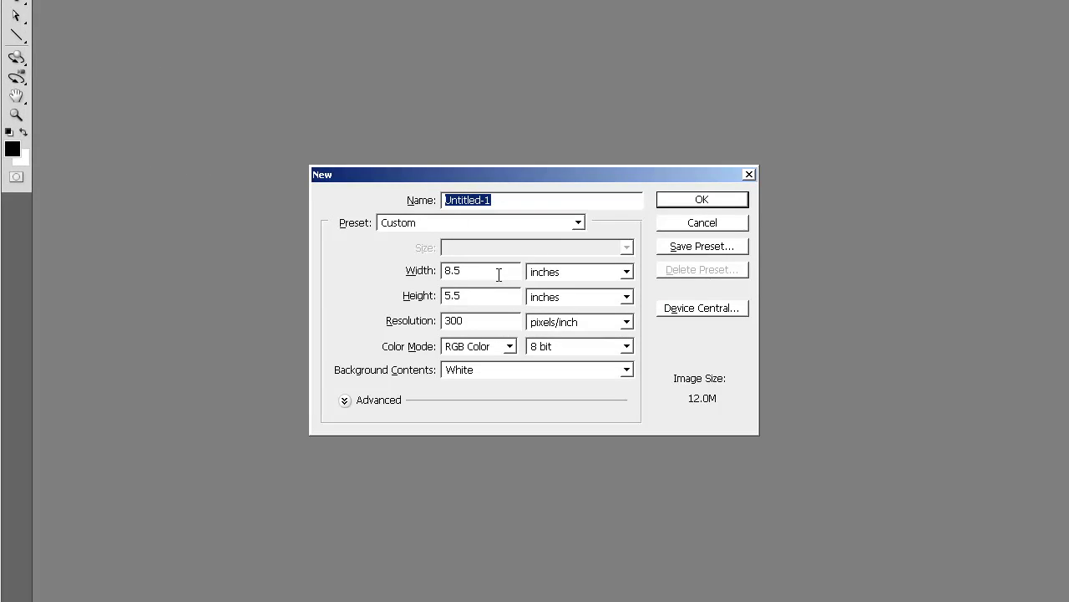
{"action": "double_click", "coordinate": [499, 274]}
{"action": "type", "text": "5.5"}
{"action": "key", "text": "Tab"}
{"action": "type", "text": "8.5"}
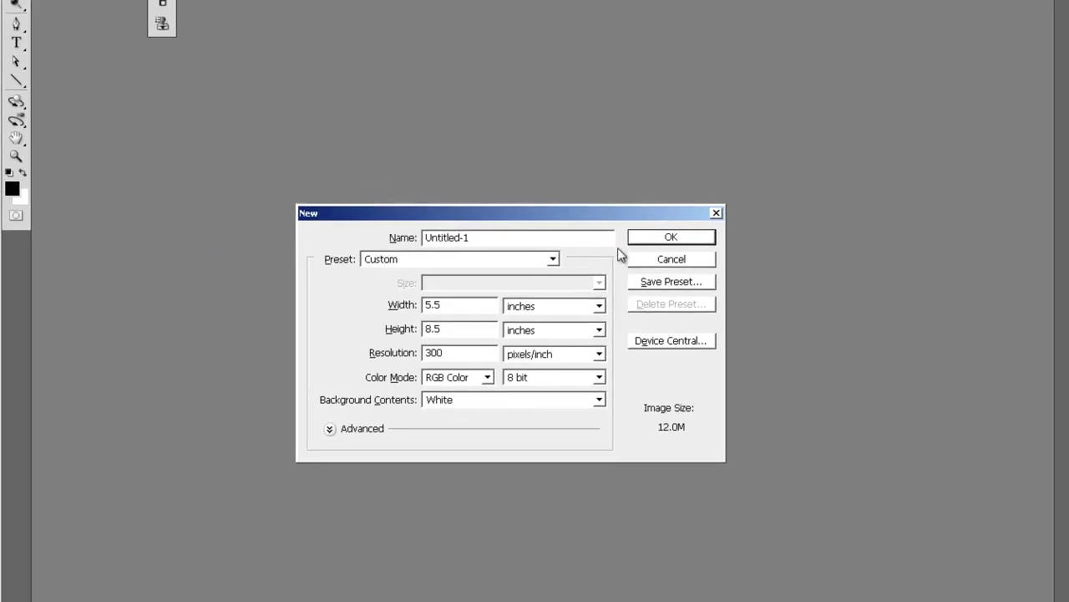
{"action": "left_click", "coordinate": [670, 237]}
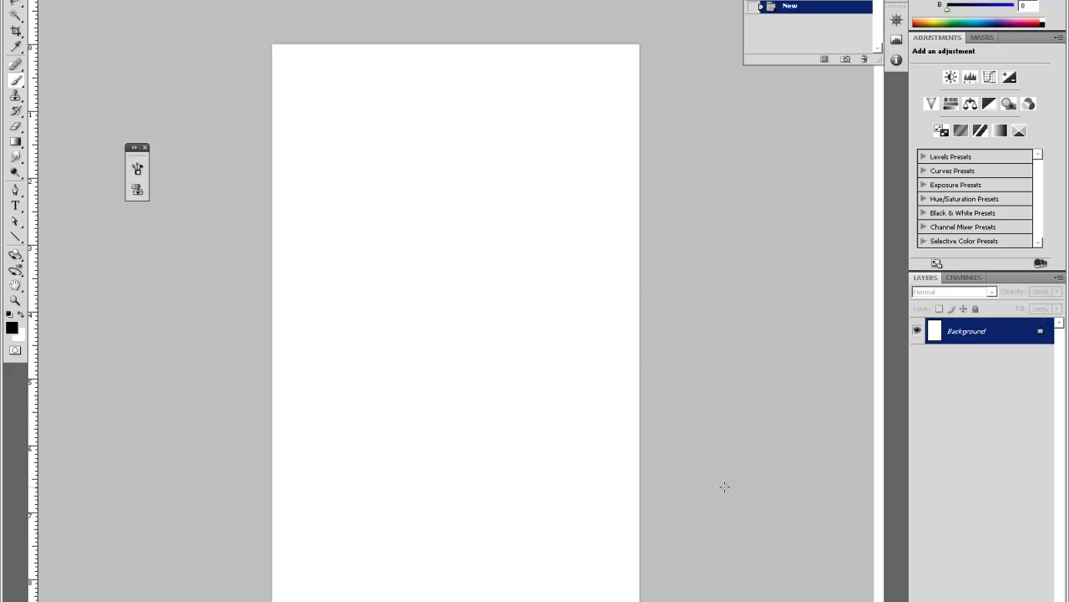
Add a new layer and edit the Foreground to Transparent gradient so its end stop is fully opaque mid grey.
{"action": "key", "text": "ctrl+shift+alt+n"}
{"action": "key", "text": "g"}
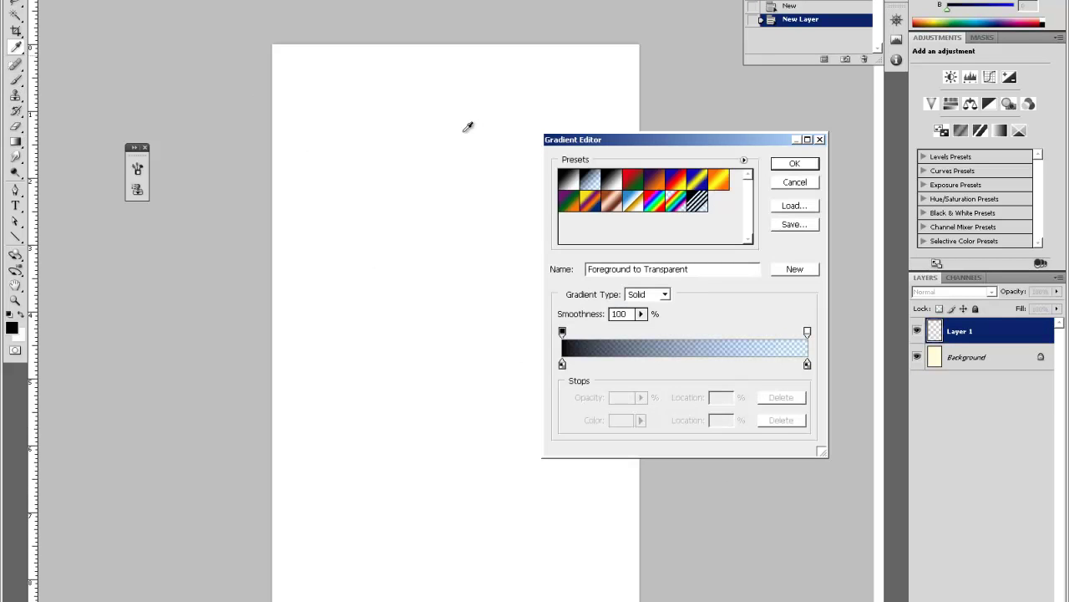
{"action": "left_click", "coordinate": [807, 332]}
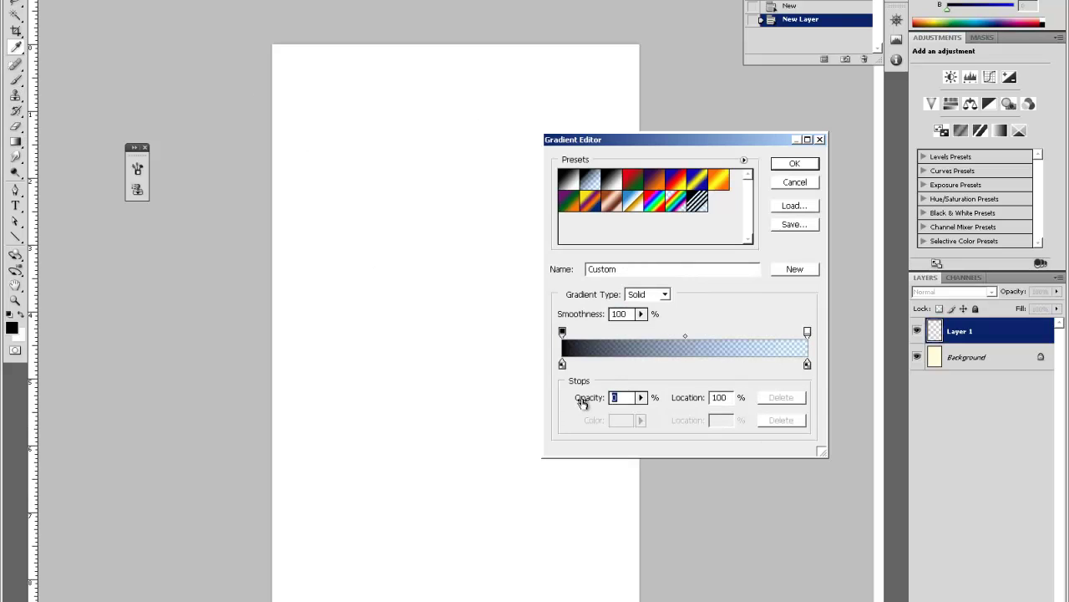
{"action": "left_click_drag", "start_coordinate": [584, 401], "coordinate": [832, 378]}
{"action": "double_click", "coordinate": [807, 364]}
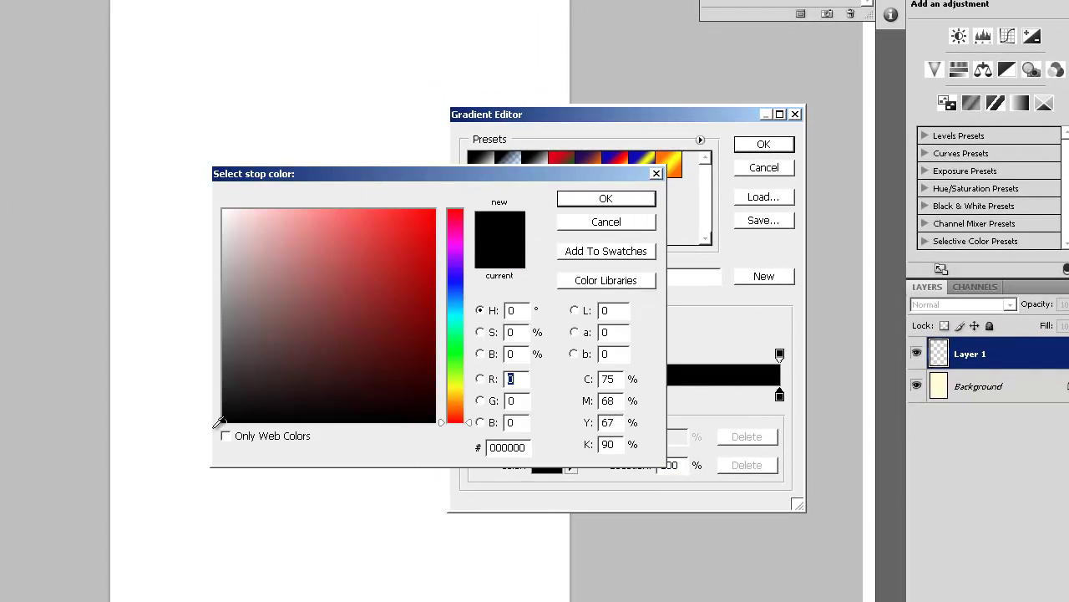
{"action": "left_click_drag", "start_coordinate": [220, 422], "coordinate": [204, 317]}
{"action": "left_click", "coordinate": [606, 200]}
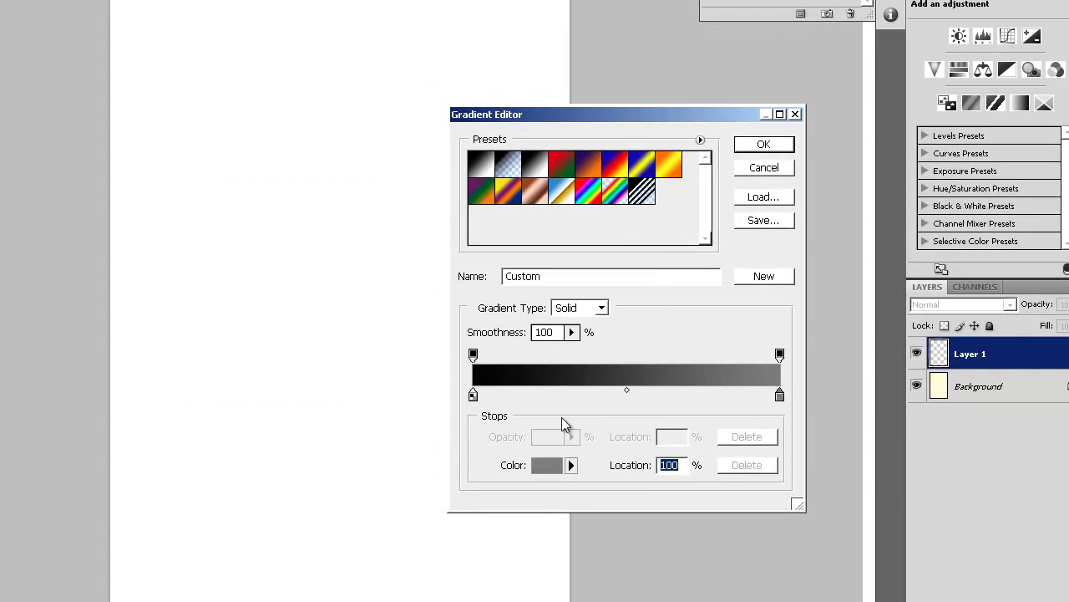
Set the gradient's start stop to a dark grey and accept the custom gradient.
{"action": "double_click", "coordinate": [473, 396]}
{"action": "mouse_move", "coordinate": [304, 312]}
{"action": "left_mouse_down"}
{"action": "mouse_move", "coordinate": [203, 365]}
{"action": "mouse_move", "coordinate": [197, 384]}
{"action": "left_mouse_up"}
{"action": "left_click", "coordinate": [605, 199]}
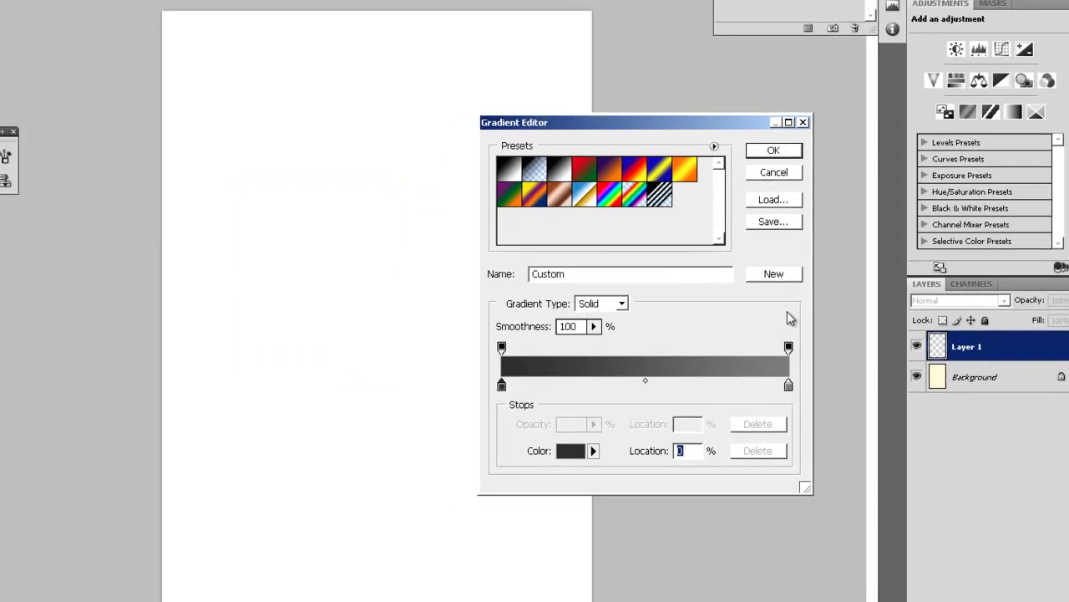
{"action": "left_click", "coordinate": [796, 164]}
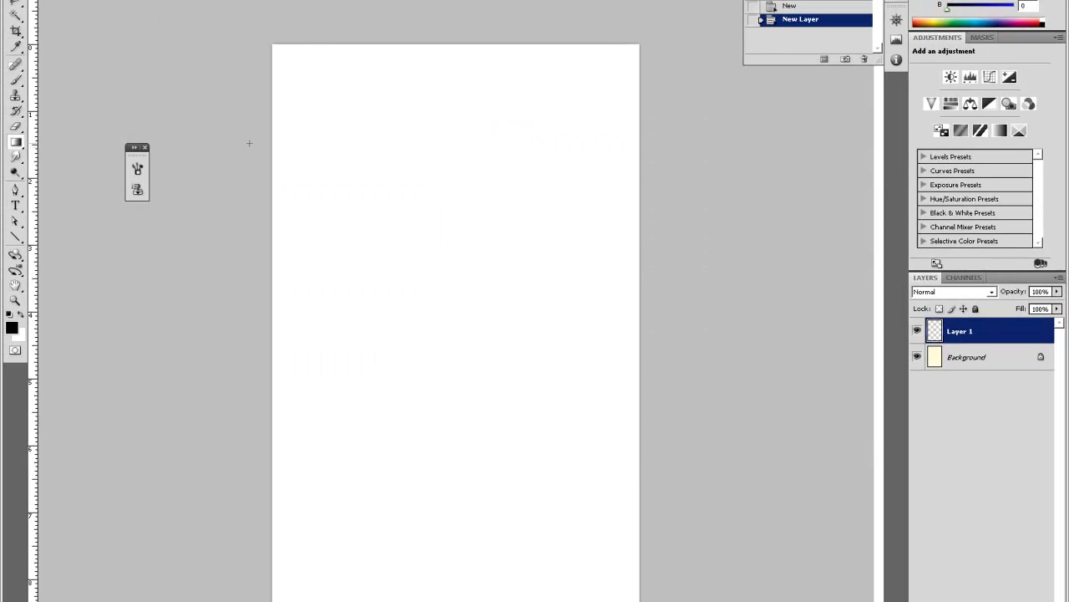
Fill the new layer with a slightly slanted gradient, dark grey at the upper edge to mid grey below, replacing the first attempt.
{"action": "left_click_drag", "start_coordinate": [451, 35], "coordinate": [469, 559]}
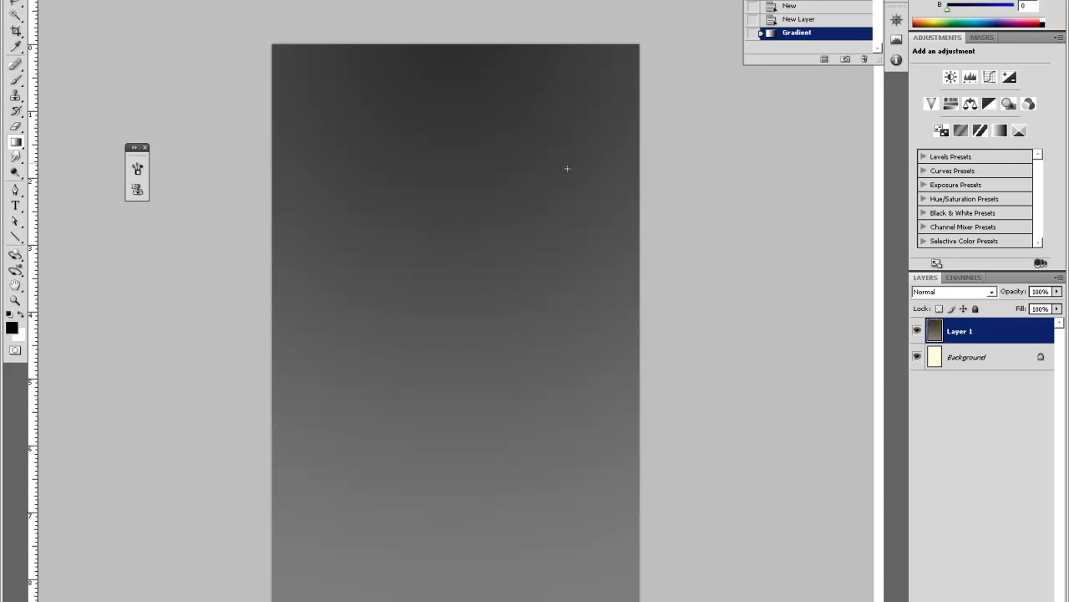
{"action": "key", "text": "ctrl+z"}
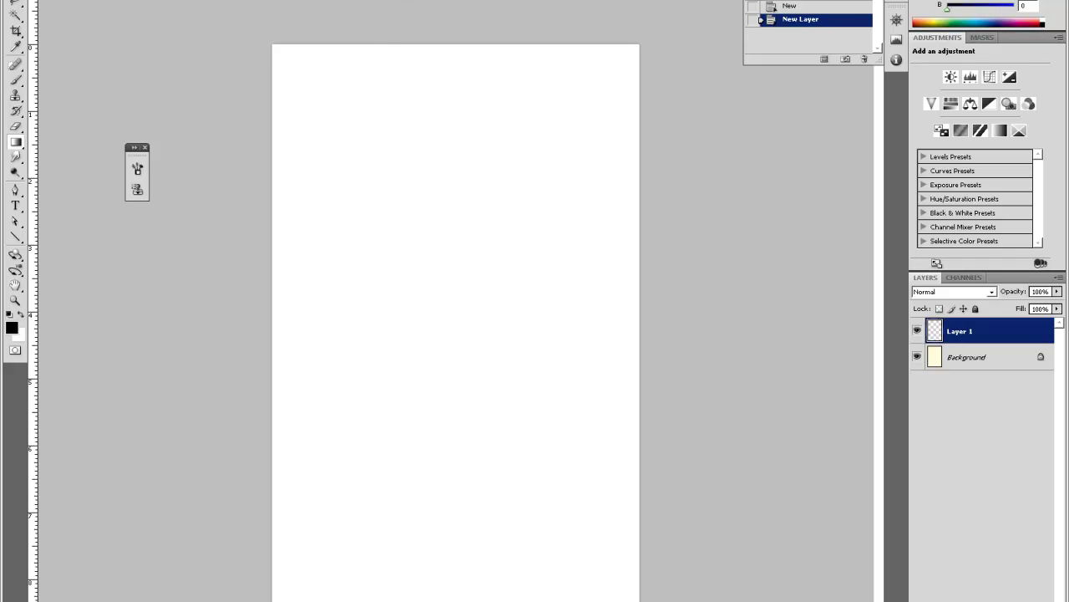
{"action": "left_click_drag", "start_coordinate": [361, 2], "coordinate": [509, 598]}
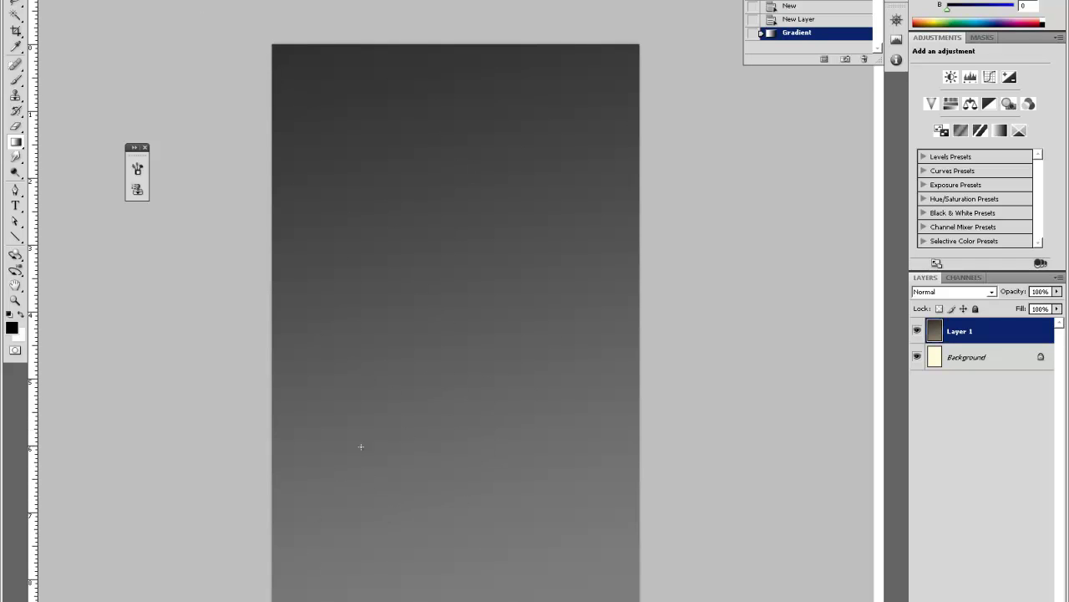
Add another layer above the gradient and choose a bright red foreground color.
{"action": "key", "text": "ctrl+alt+shift+n"}
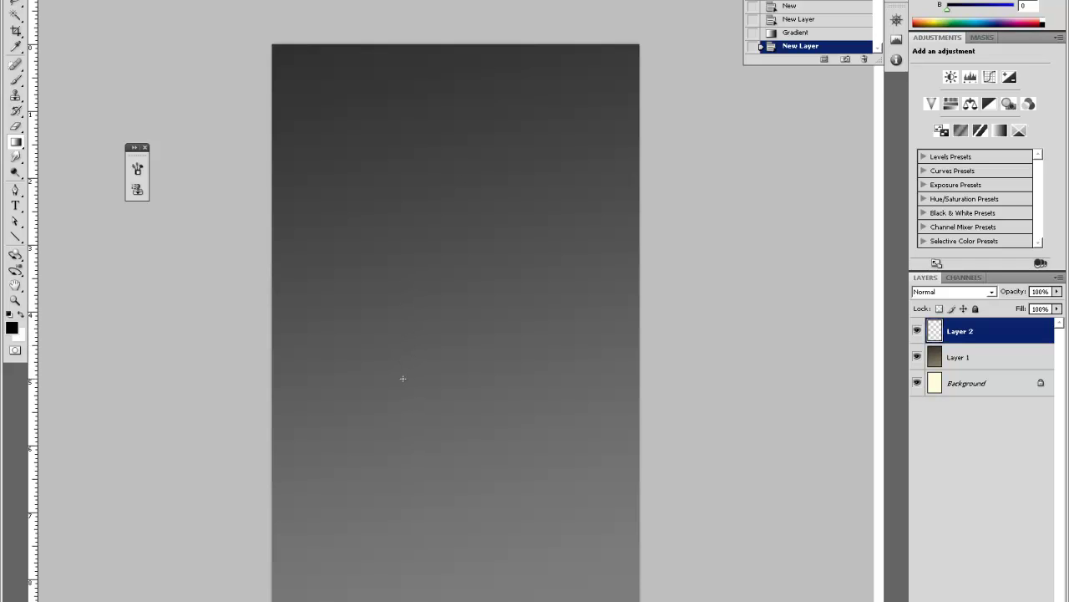
{"action": "left_click", "coordinate": [12, 327]}
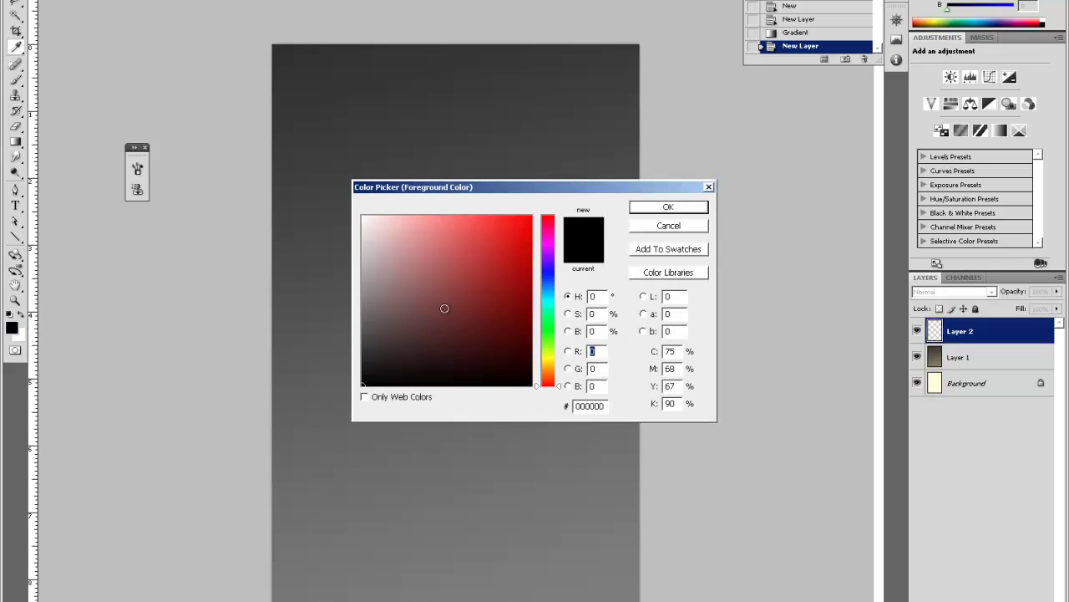
{"action": "mouse_move", "coordinate": [445, 308]}
{"action": "left_mouse_down"}
{"action": "mouse_move", "coordinate": [426, 191]}
{"action": "mouse_move", "coordinate": [475, 213]}
{"action": "mouse_move", "coordinate": [486, 187]}
{"action": "mouse_move", "coordinate": [516, 229]}
{"action": "mouse_move", "coordinate": [533, 215]}
{"action": "left_mouse_up"}
{"action": "left_click", "coordinate": [664, 209]}
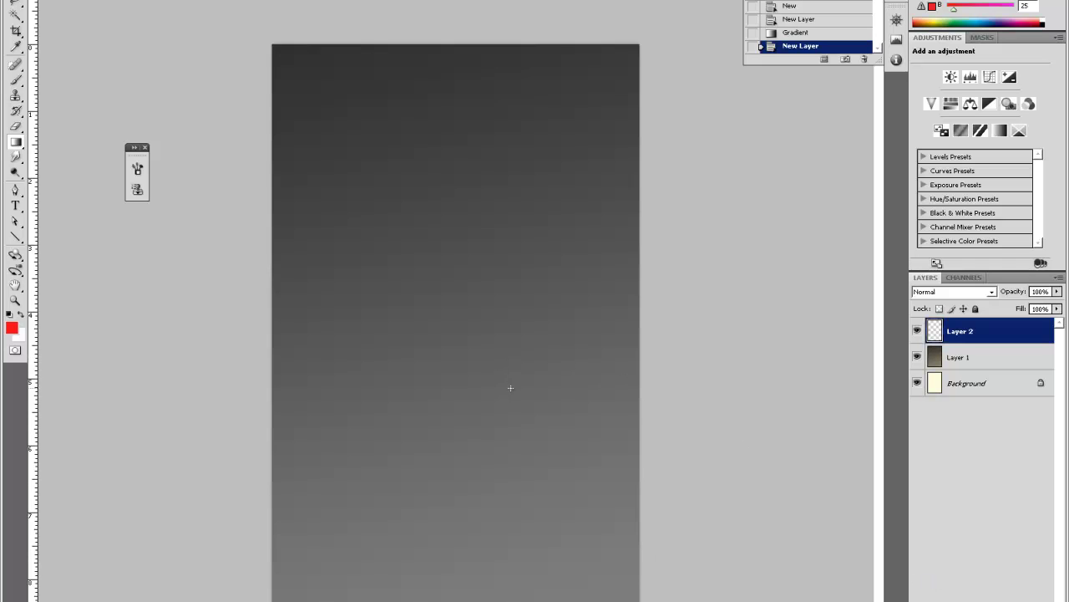
Try a freehand curved red brush stroke on the new layer and undo it.
{"action": "key", "text": "b"}
{"action": "left_click_drag", "start_coordinate": [454, 337], "coordinate": [411, 378]}
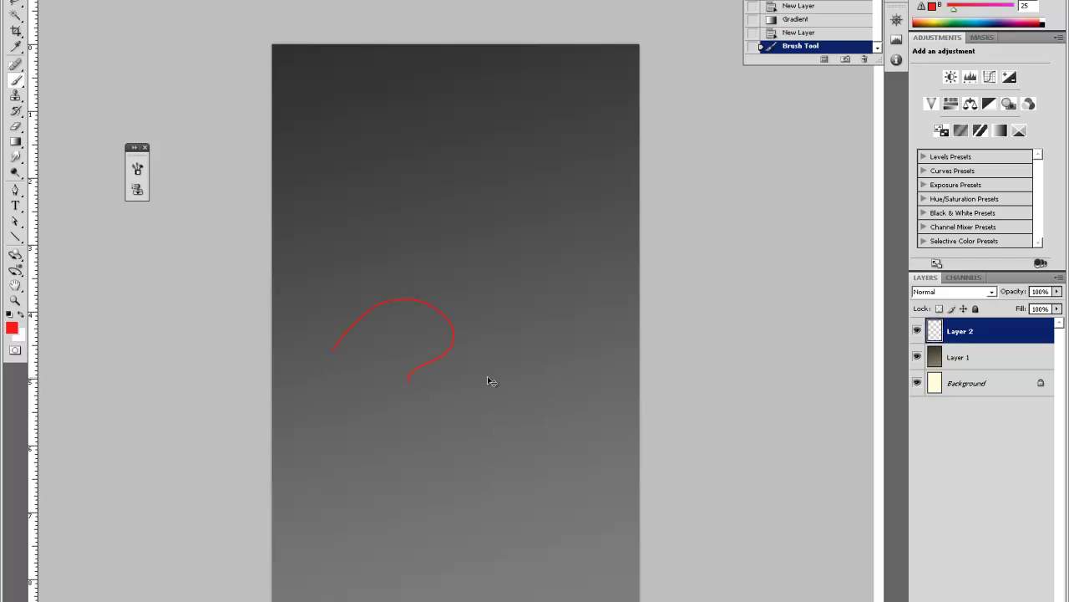
{"action": "key", "text": "ctrl+z"}
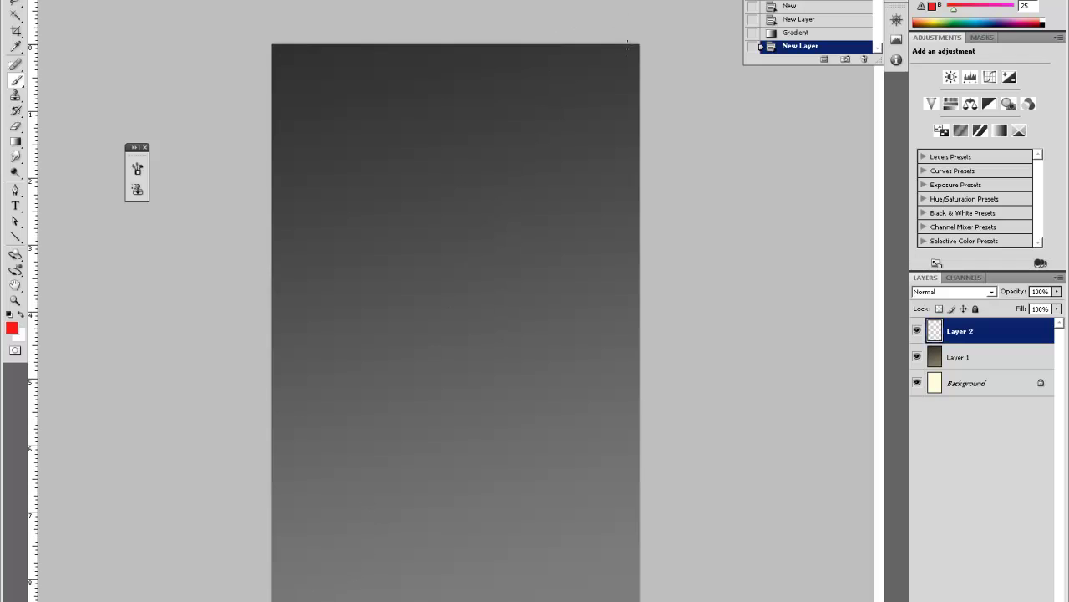
Try straight red diagonal brush lines from the canvas's upper right to its lower left, and delete their layer.
{"action": "left_click", "coordinate": [633, 4]}
{"action": "left_click", "coordinate": [278, 599], "text": "shift"}
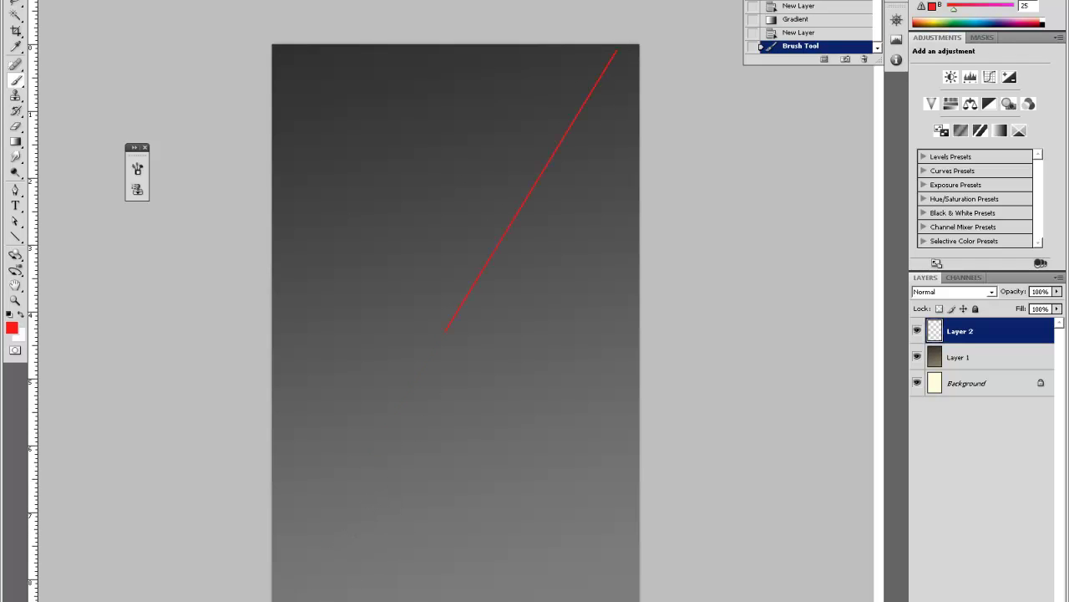
{"action": "key", "text": "ctrl+z"}
{"action": "left_click", "coordinate": [516, 50]}
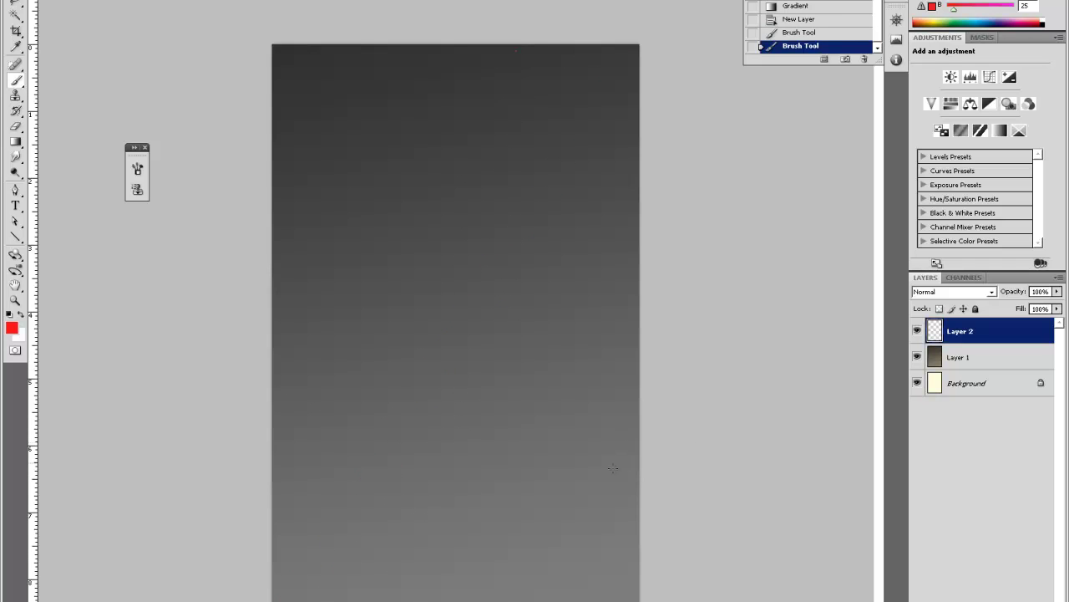
{"action": "left_click", "coordinate": [309, 596], "text": "shift"}
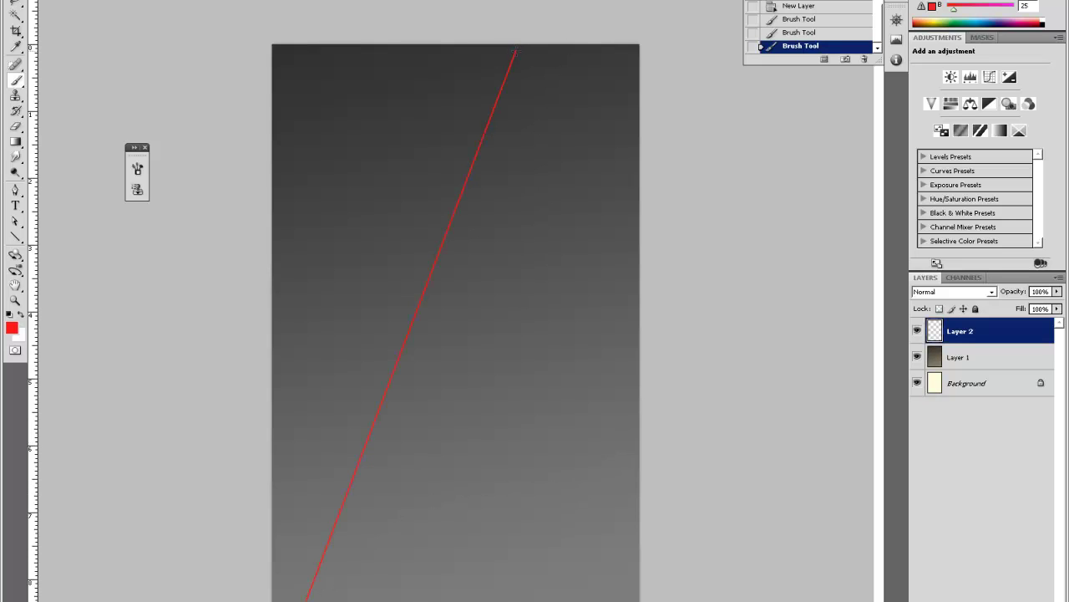
{"action": "left_click", "coordinate": [515, 52]}
{"action": "key", "text": "Delete"}
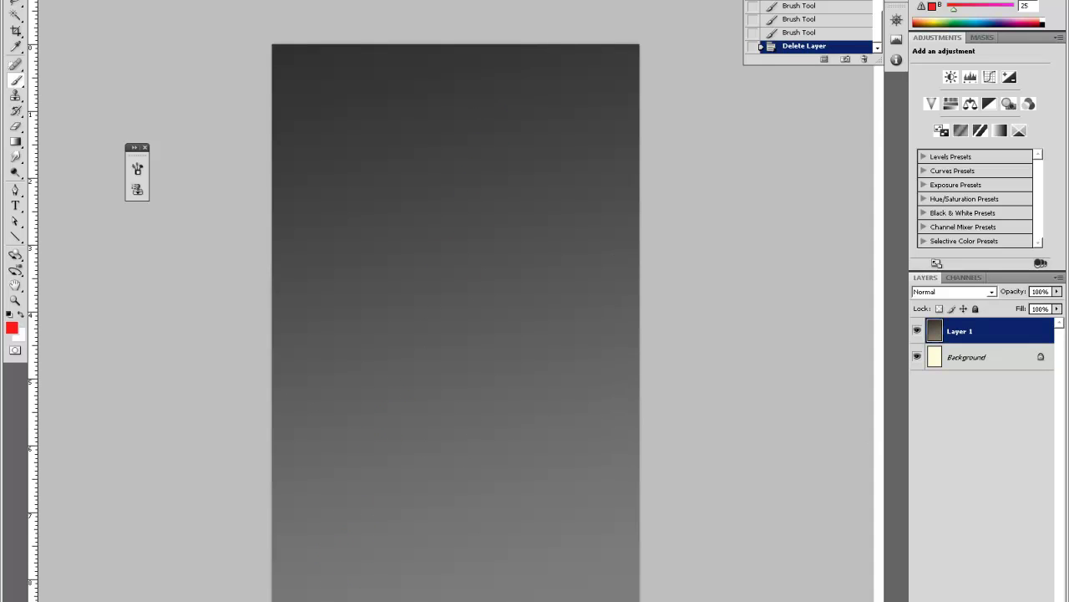
Add a new layer above the gradient and set the foreground color to dark grey 2f2f2f.
{"action": "key", "text": "ctrl+shift+alt+n"}
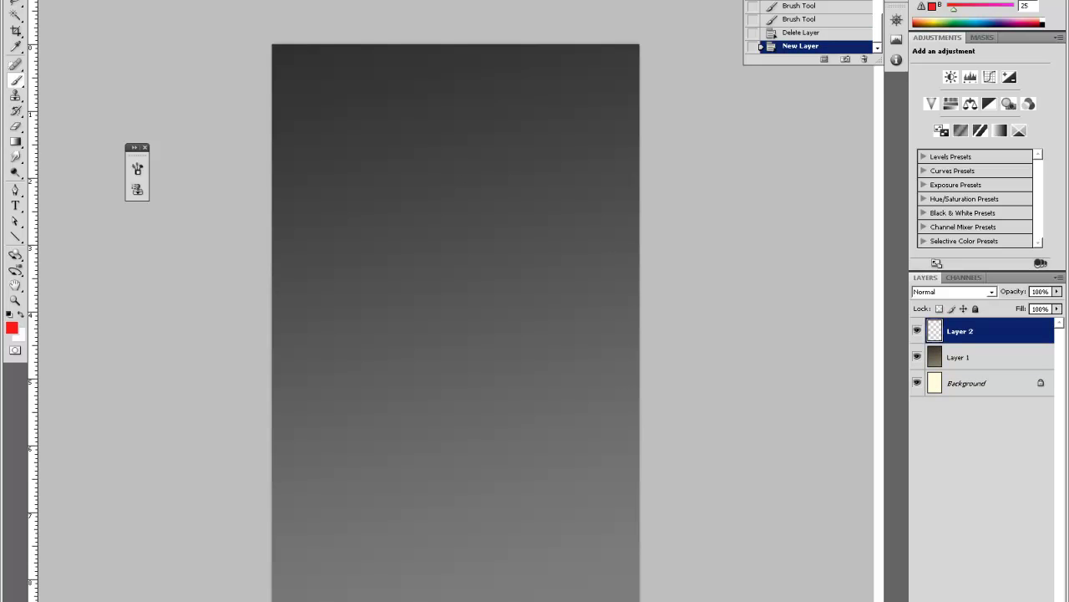
{"action": "left_click", "coordinate": [12, 326]}
{"action": "left_click", "coordinate": [363, 355]}
{"action": "left_click", "coordinate": [660, 211]}
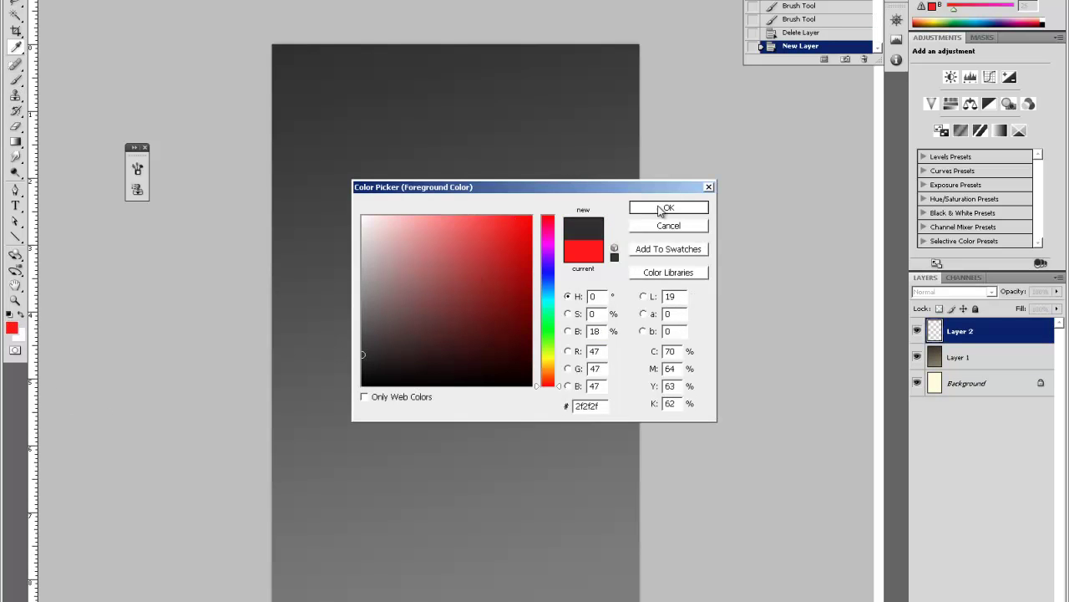
{"action": "left_click", "coordinate": [661, 209]}
Choose the textured 48 px sampled brush tip and set its master diameter to 106 px.
{"action": "right_click", "coordinate": [457, 261]}
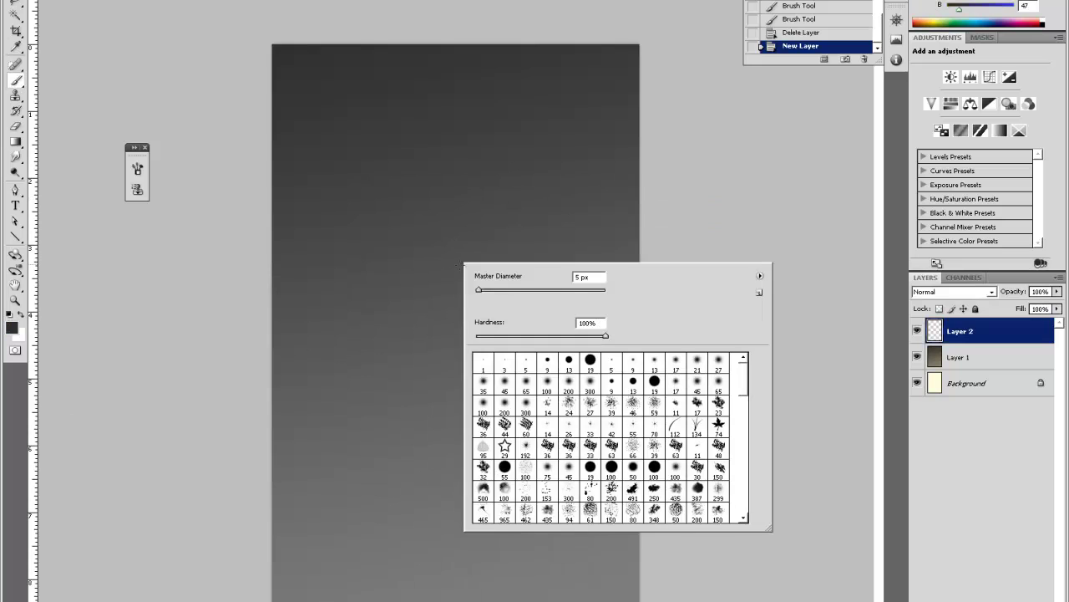
{"action": "left_click", "coordinate": [715, 452]}
{"action": "left_click_drag", "start_coordinate": [529, 294], "coordinate": [542, 290]}
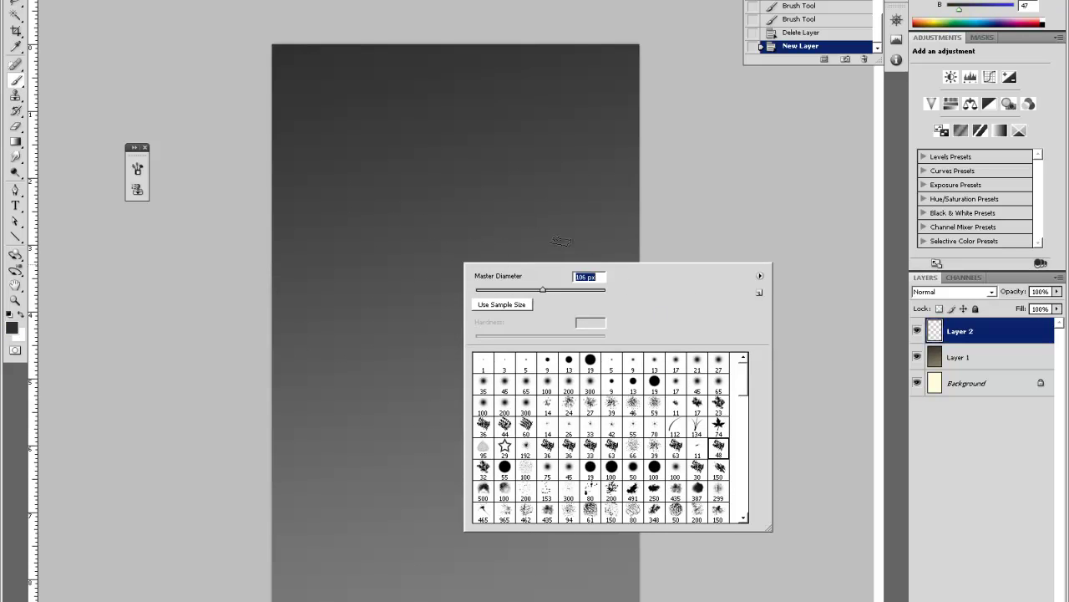
Try a dark zigzag stroke in the canvas's upper right, undo it, and slightly enlarge the brush diameter.
{"action": "mouse_move", "coordinate": [561, 186]}
{"action": "left_mouse_down"}
{"action": "mouse_move", "coordinate": [533, 238]}
{"action": "mouse_move", "coordinate": [538, 264]}
{"action": "left_mouse_up"}
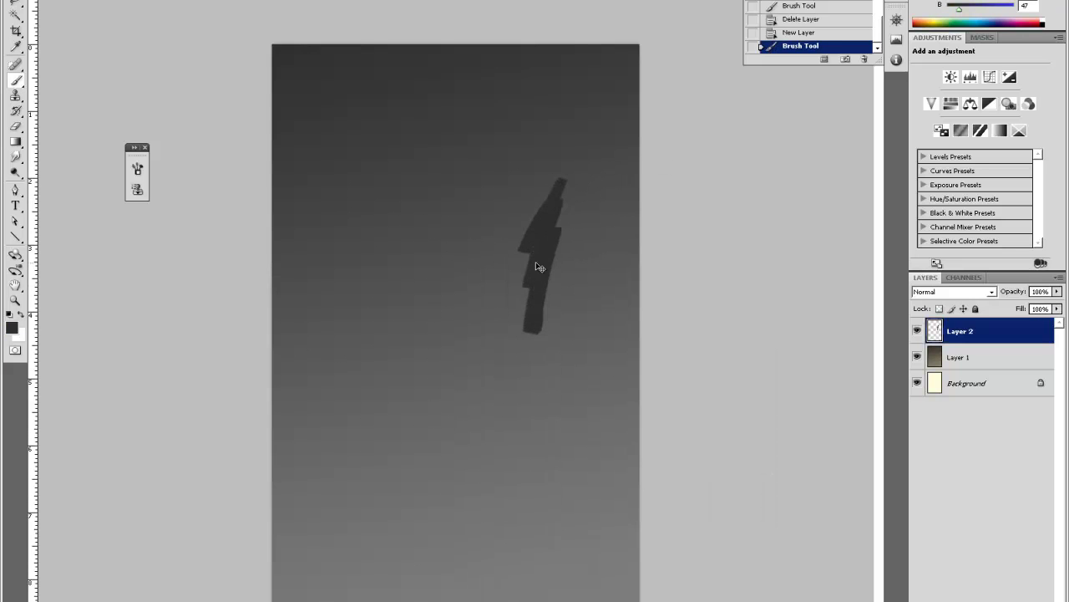
{"action": "key", "text": "ctrl+z"}
{"action": "right_click", "coordinate": [532, 208]}
{"action": "left_click_drag", "start_coordinate": [617, 239], "coordinate": [622, 238]}
{"action": "left_click", "coordinate": [673, 183]}
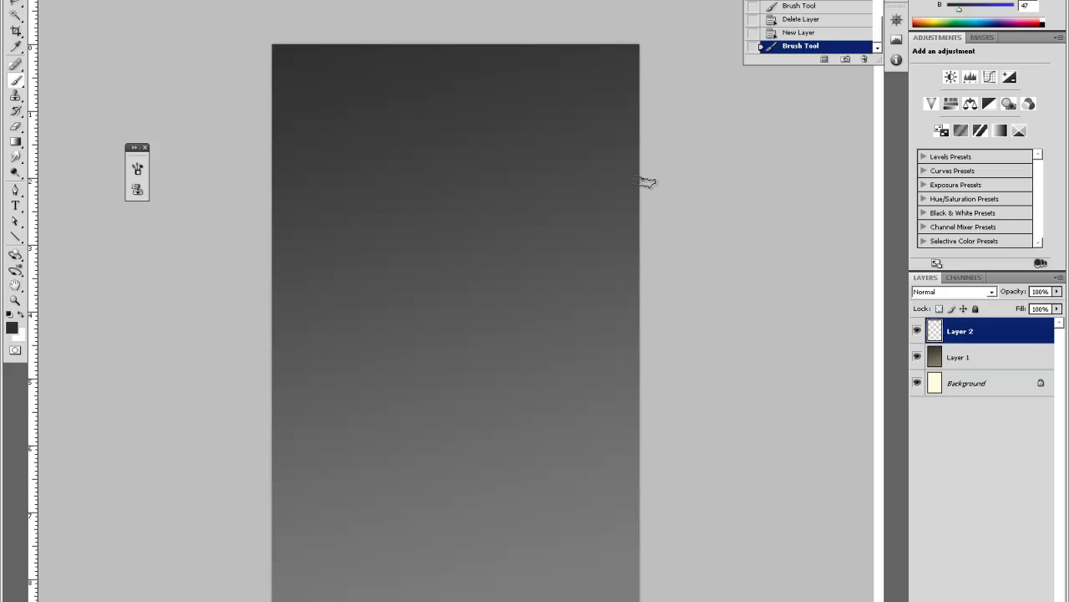
Block in a tall, slanted shape with long translucent dark strokes joined by a band near the canvas's upper right.
{"action": "mouse_move", "coordinate": [505, 190]}
{"action": "left_mouse_down"}
{"action": "mouse_move", "coordinate": [447, 351]}
{"action": "mouse_move", "coordinate": [480, 255]}
{"action": "left_mouse_up"}
{"action": "left_click_drag", "start_coordinate": [522, 136], "coordinate": [575, 111]}
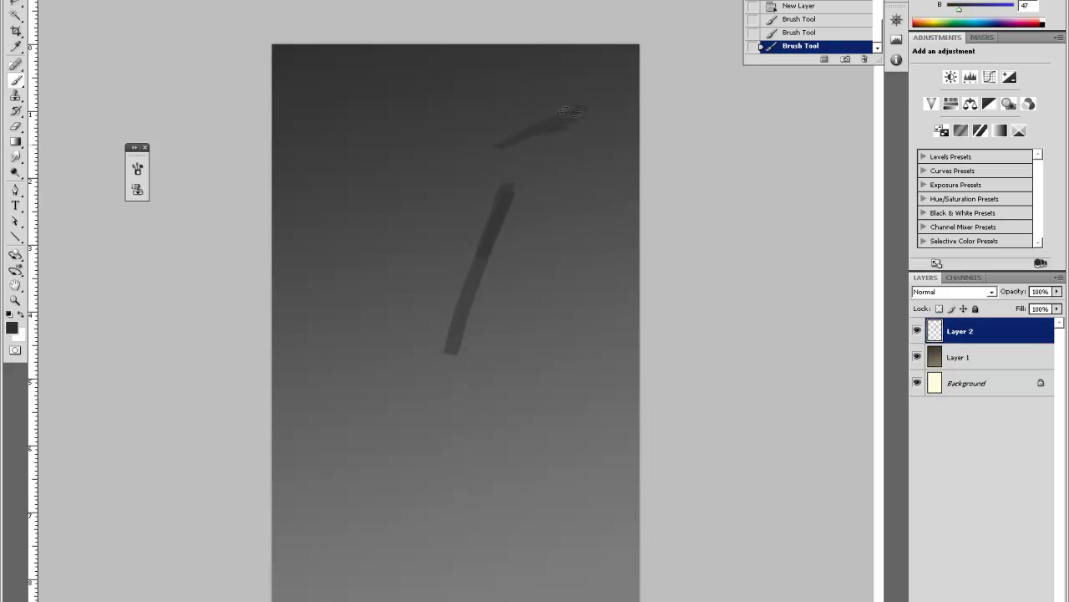
{"action": "mouse_move", "coordinate": [501, 146]}
{"action": "left_mouse_down"}
{"action": "mouse_move", "coordinate": [472, 313]}
{"action": "mouse_move", "coordinate": [465, 294]}
{"action": "mouse_move", "coordinate": [493, 140]}
{"action": "mouse_move", "coordinate": [434, 488]}
{"action": "left_mouse_up"}
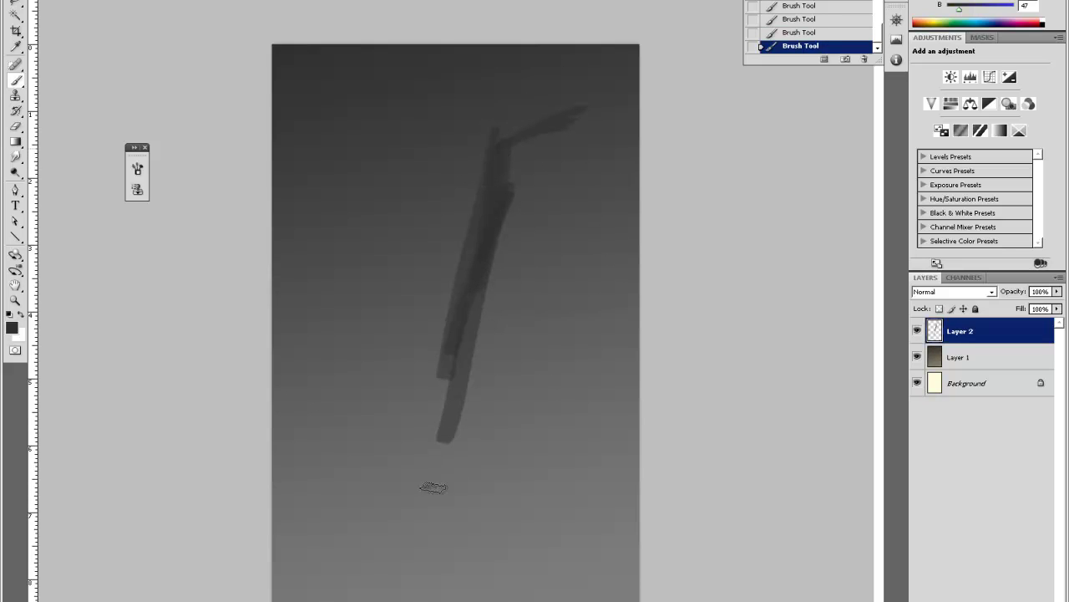
{"action": "mouse_move", "coordinate": [511, 149]}
{"action": "left_mouse_down"}
{"action": "mouse_move", "coordinate": [560, 135]}
{"action": "mouse_move", "coordinate": [510, 199]}
{"action": "left_mouse_up"}
{"action": "left_click_drag", "start_coordinate": [582, 107], "coordinate": [584, 476]}
{"action": "left_click_drag", "start_coordinate": [501, 144], "coordinate": [369, 500]}
{"action": "left_click_drag", "start_coordinate": [395, 408], "coordinate": [473, 107]}
{"action": "mouse_move", "coordinate": [473, 107]}
{"action": "left_mouse_down"}
{"action": "mouse_move", "coordinate": [398, 420]}
{"action": "mouse_move", "coordinate": [524, 107]}
{"action": "mouse_move", "coordinate": [590, 98]}
{"action": "left_mouse_up"}
{"action": "left_click_drag", "start_coordinate": [526, 109], "coordinate": [488, 128]}
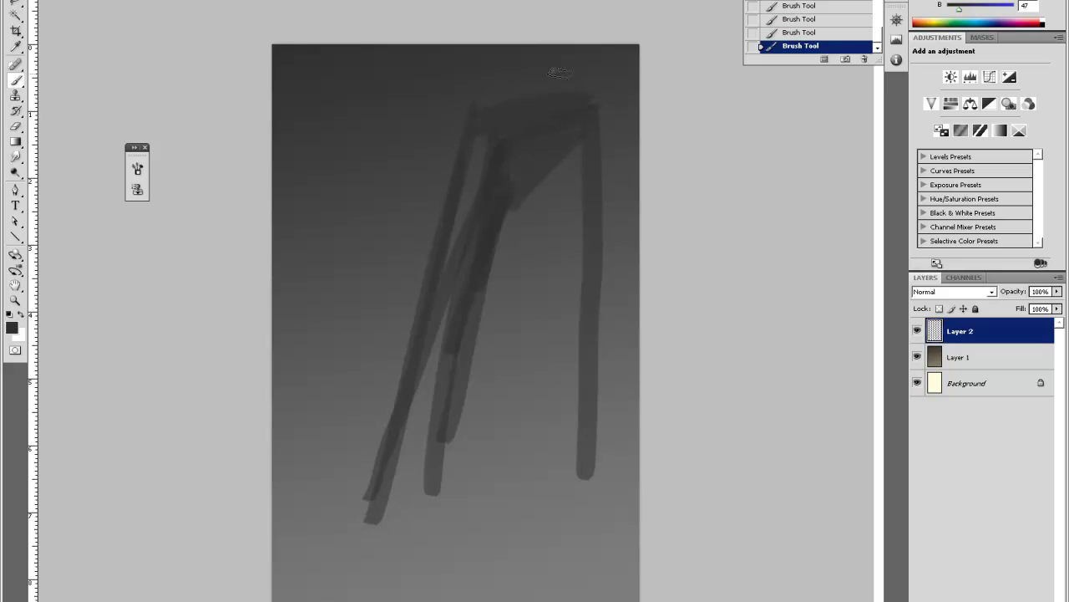
Darken the upper body of the shape with short downward strokes between its long sides.
{"action": "mouse_move", "coordinate": [456, 200]}
{"action": "left_mouse_down"}
{"action": "mouse_move", "coordinate": [476, 170]}
{"action": "mouse_move", "coordinate": [460, 276]}
{"action": "left_mouse_up"}
{"action": "left_click_drag", "start_coordinate": [507, 248], "coordinate": [553, 141]}
{"action": "left_click_drag", "start_coordinate": [554, 140], "coordinate": [539, 229]}
{"action": "mouse_move", "coordinate": [576, 140]}
{"action": "left_mouse_down"}
{"action": "mouse_move", "coordinate": [566, 242]}
{"action": "mouse_move", "coordinate": [585, 327]}
{"action": "left_mouse_up"}
Switch to a lighter grey and paint long slanted streaks along the outer left edge of the dark shape.
{"action": "left_click", "coordinate": [440, 159], "text": "alt"}
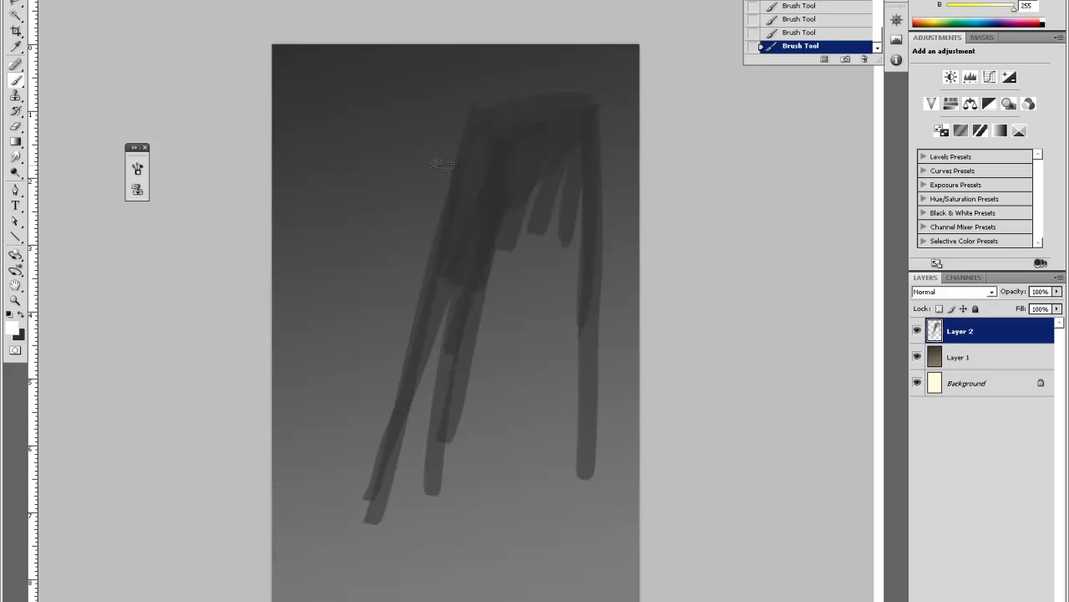
{"action": "left_click_drag", "start_coordinate": [441, 164], "coordinate": [354, 522]}
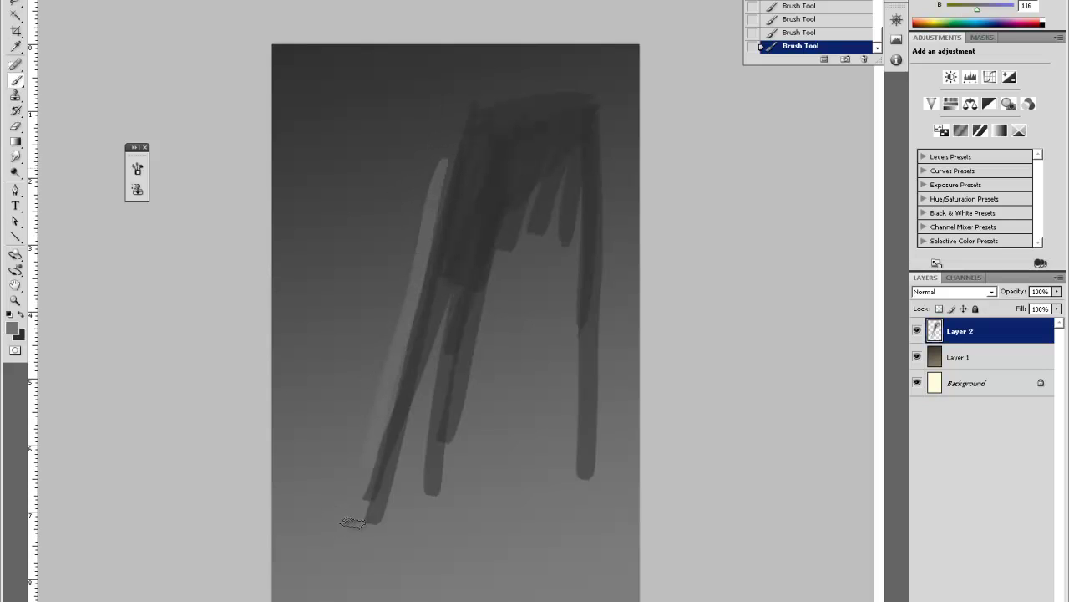
{"action": "left_click_drag", "start_coordinate": [437, 200], "coordinate": [395, 501]}
{"action": "left_click_drag", "start_coordinate": [420, 291], "coordinate": [377, 501]}
{"action": "mouse_move", "coordinate": [441, 187]}
{"action": "left_mouse_down"}
{"action": "mouse_move", "coordinate": [429, 246]}
{"action": "mouse_move", "coordinate": [433, 404]}
{"action": "left_mouse_up"}
Sample the dark grey from the shape and fill its interior with downward strokes to about mid-canvas.
{"action": "left_click", "coordinate": [451, 214], "text": "alt"}
{"action": "left_click_drag", "start_coordinate": [448, 297], "coordinate": [416, 464]}
{"action": "mouse_move", "coordinate": [495, 205]}
{"action": "left_mouse_down"}
{"action": "mouse_move", "coordinate": [478, 414]}
{"action": "mouse_move", "coordinate": [501, 391]}
{"action": "left_mouse_up"}
{"action": "left_click_drag", "start_coordinate": [511, 221], "coordinate": [492, 414]}
{"action": "left_click_drag", "start_coordinate": [552, 177], "coordinate": [535, 368]}
{"action": "left_click_drag", "start_coordinate": [559, 203], "coordinate": [552, 346]}
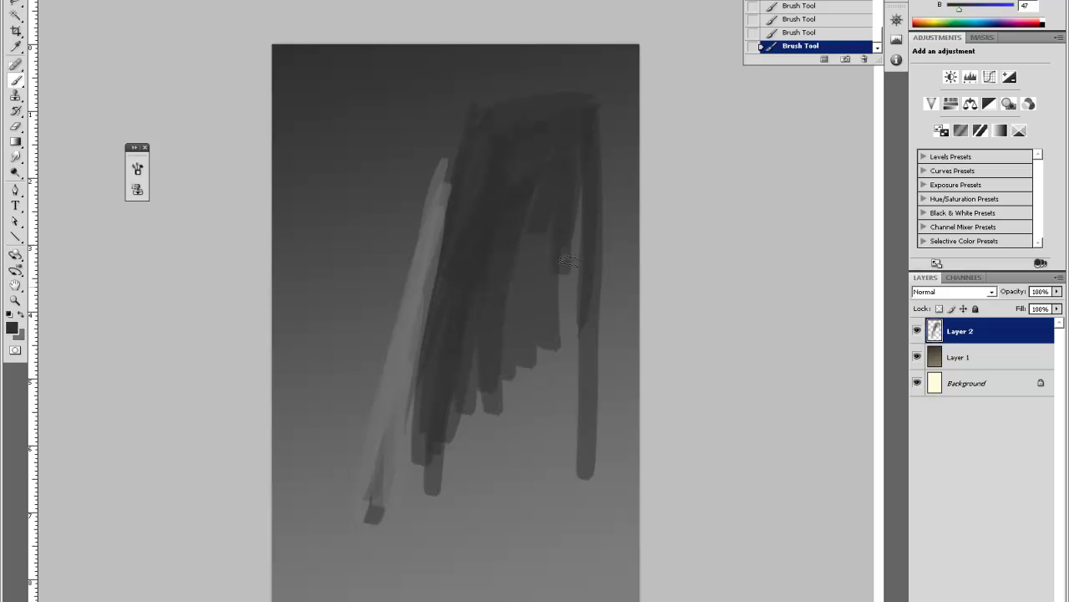
{"action": "left_click_drag", "start_coordinate": [581, 167], "coordinate": [573, 339]}
{"action": "left_click_drag", "start_coordinate": [573, 234], "coordinate": [562, 327]}
{"action": "left_click_drag", "start_coordinate": [543, 238], "coordinate": [501, 368]}
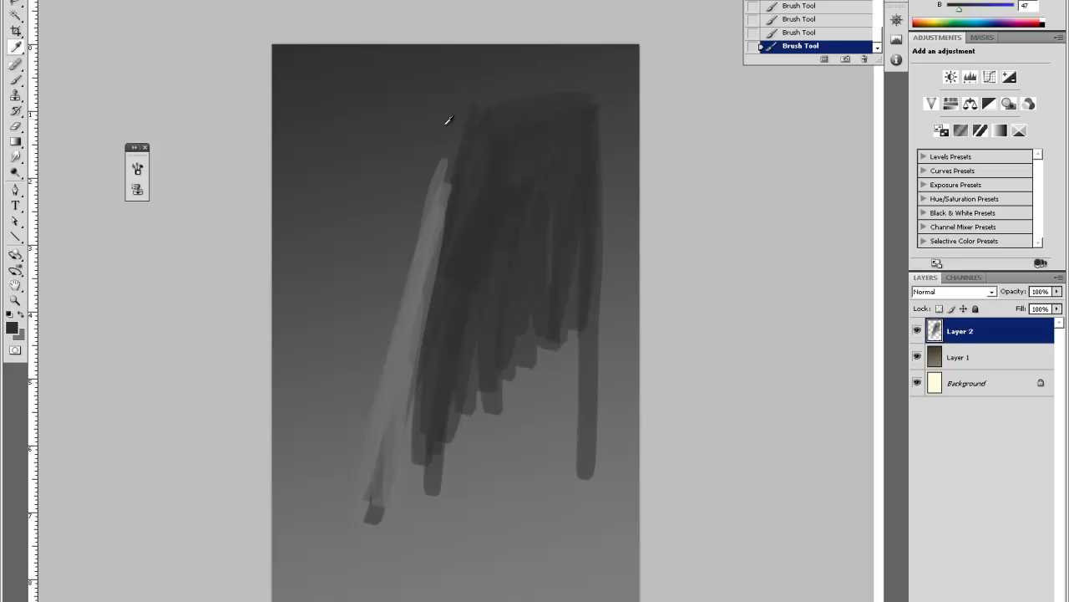
Sample a mid grey from the light streak and paint over the streak's upper end and along the dark shape's top edge.
{"action": "left_click", "coordinate": [441, 164], "text": "alt"}
{"action": "mouse_move", "coordinate": [441, 164]}
{"action": "left_mouse_down"}
{"action": "mouse_move", "coordinate": [422, 273]}
{"action": "mouse_move", "coordinate": [436, 213]}
{"action": "left_mouse_up"}
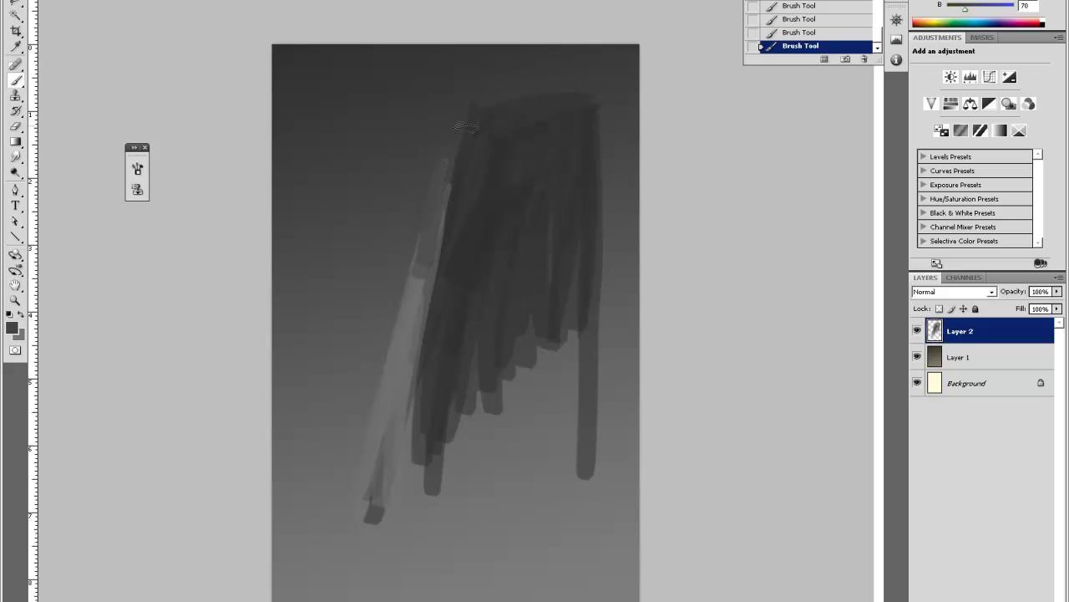
{"action": "left_click_drag", "start_coordinate": [464, 117], "coordinate": [597, 101]}
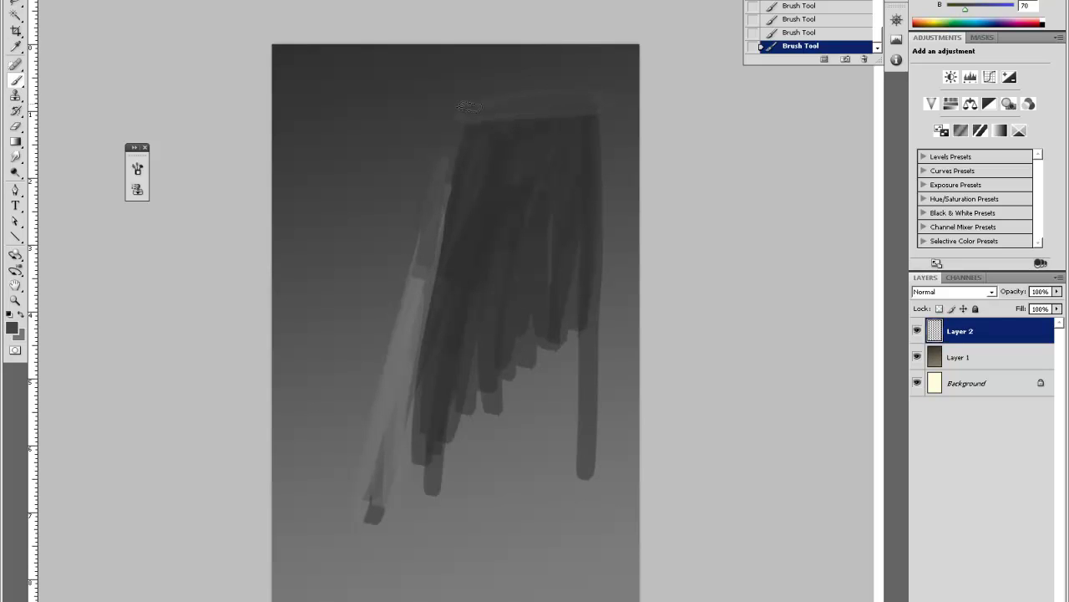
{"action": "mouse_move", "coordinate": [463, 103]}
{"action": "left_mouse_down"}
{"action": "mouse_move", "coordinate": [434, 119]}
{"action": "mouse_move", "coordinate": [478, 101]}
{"action": "mouse_move", "coordinate": [596, 97]}
{"action": "mouse_move", "coordinate": [591, 117]}
{"action": "left_mouse_up"}
Sample a dark grey near the shape's right edge and extend downward strokes along its right side and lower body.
{"action": "left_click", "coordinate": [598, 156], "text": "alt"}
{"action": "mouse_move", "coordinate": [593, 292]}
{"action": "left_mouse_down"}
{"action": "mouse_move", "coordinate": [606, 478]}
{"action": "mouse_move", "coordinate": [577, 451]}
{"action": "left_mouse_up"}
{"action": "mouse_move", "coordinate": [558, 316]}
{"action": "left_mouse_down"}
{"action": "mouse_move", "coordinate": [563, 205]}
{"action": "mouse_move", "coordinate": [550, 384]}
{"action": "left_mouse_up"}
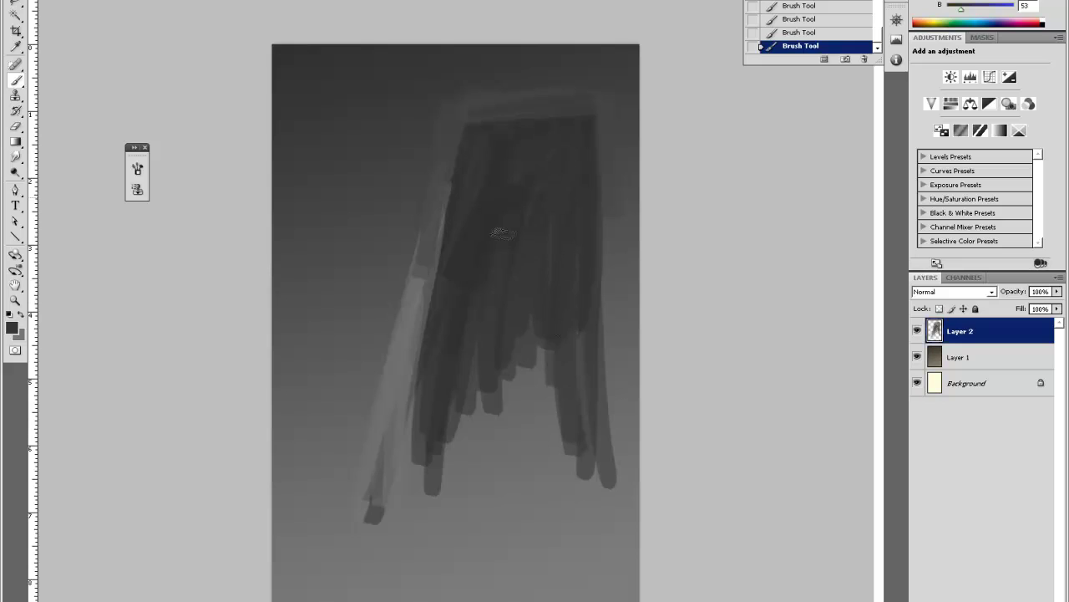
{"action": "left_click_drag", "start_coordinate": [459, 294], "coordinate": [482, 414]}
{"action": "left_click_drag", "start_coordinate": [525, 334], "coordinate": [543, 384]}
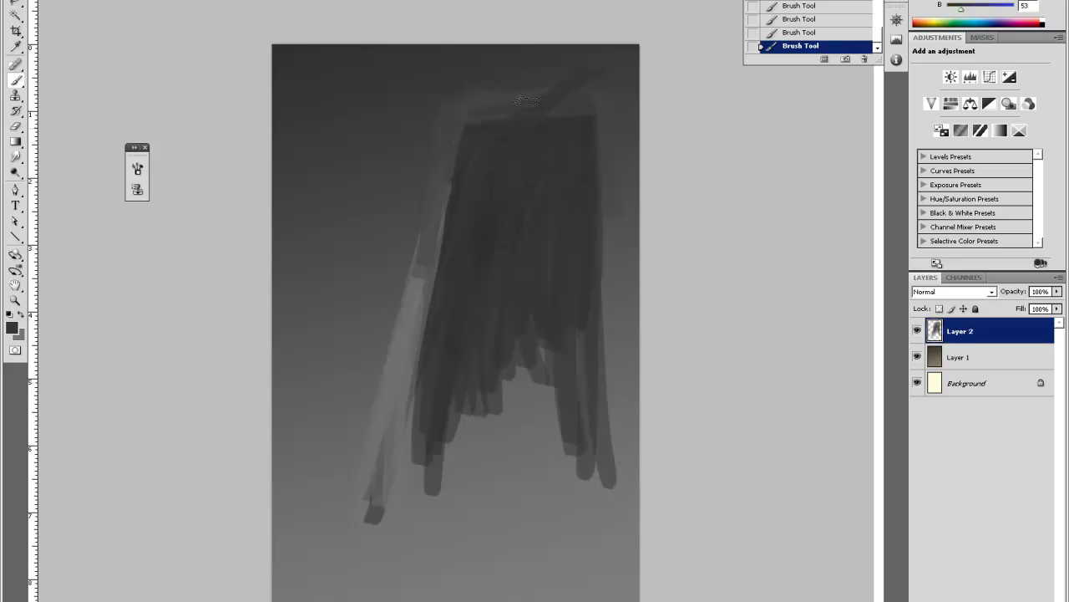
Choose a near-black foreground grey and paint a slanted cap over the shape, blending its peak with a sampled dark grey.
{"action": "key", "text": "i"}
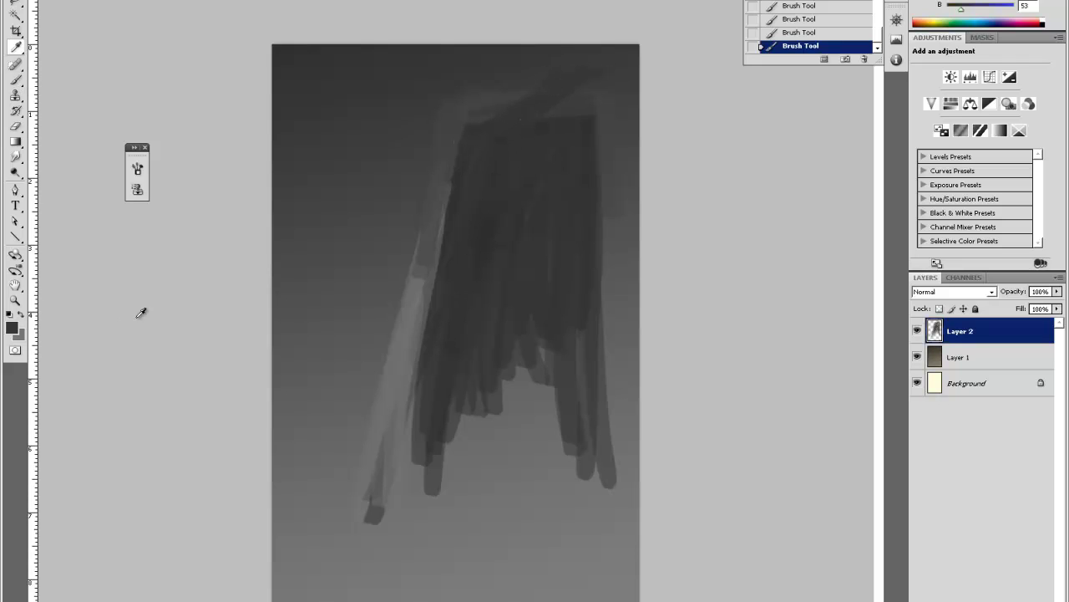
{"action": "left_click", "coordinate": [12, 327]}
{"action": "left_click", "coordinate": [656, 209]}
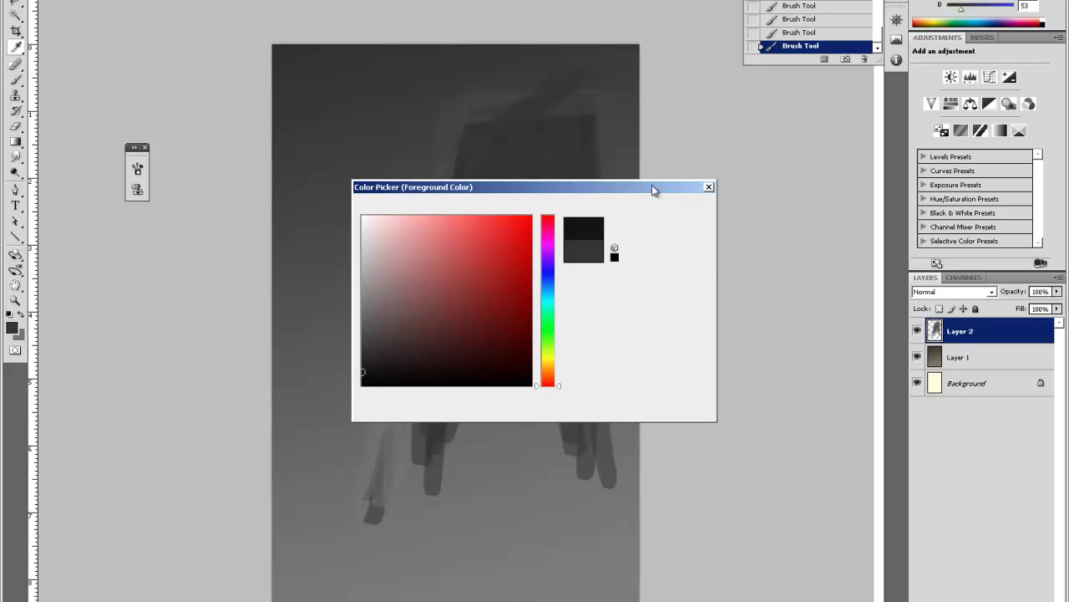
{"action": "mouse_move", "coordinate": [575, 67]}
{"action": "left_mouse_down"}
{"action": "mouse_move", "coordinate": [483, 122]}
{"action": "mouse_move", "coordinate": [567, 90]}
{"action": "mouse_move", "coordinate": [513, 132]}
{"action": "left_mouse_up"}
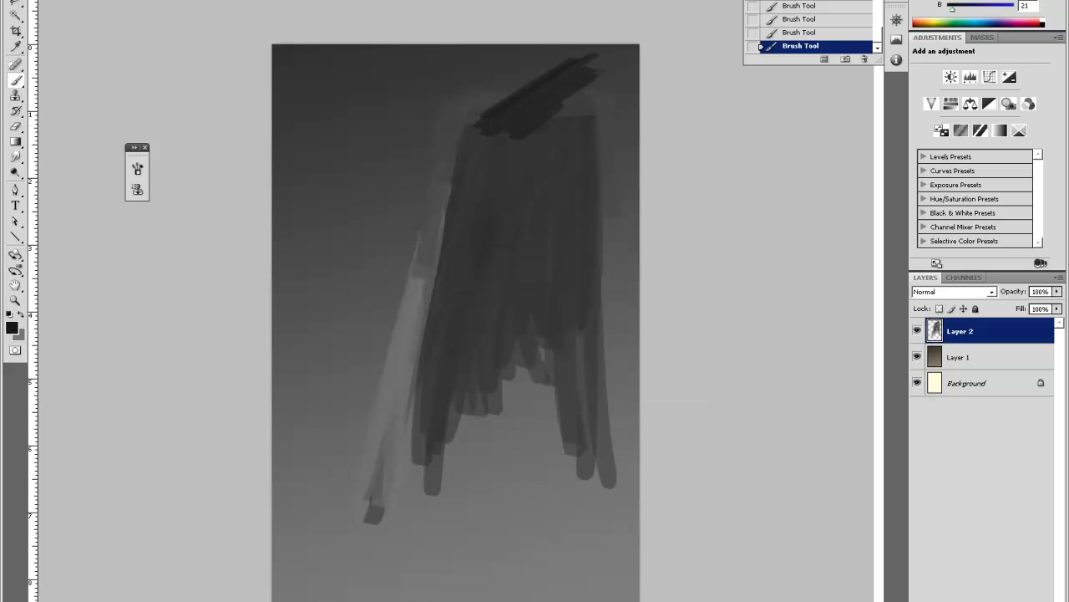
{"action": "left_click", "coordinate": [544, 95], "text": "alt"}
{"action": "mouse_move", "coordinate": [546, 79]}
{"action": "left_mouse_down"}
{"action": "mouse_move", "coordinate": [520, 111]}
{"action": "mouse_move", "coordinate": [554, 96]}
{"action": "mouse_move", "coordinate": [508, 123]}
{"action": "mouse_move", "coordinate": [586, 119]}
{"action": "mouse_move", "coordinate": [573, 83]}
{"action": "mouse_move", "coordinate": [561, 154]}
{"action": "mouse_move", "coordinate": [594, 128]}
{"action": "mouse_move", "coordinate": [592, 65]}
{"action": "left_mouse_up"}
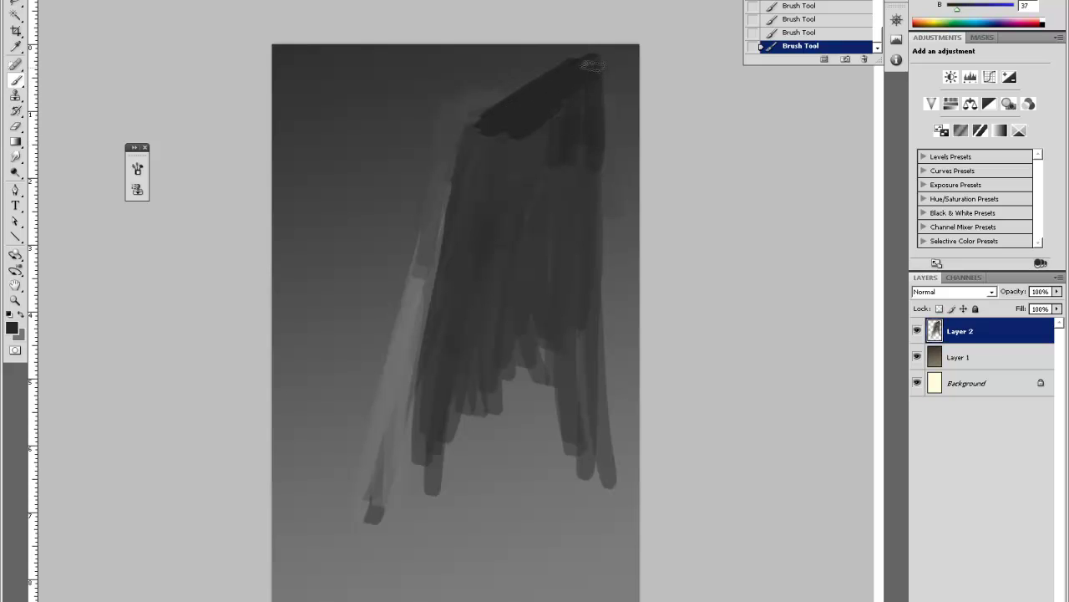
Sample the cap's dark grey and paint downward strokes over the upper body and past the peak to the canvas's right edge.
{"action": "left_click", "coordinate": [535, 59], "text": "alt"}
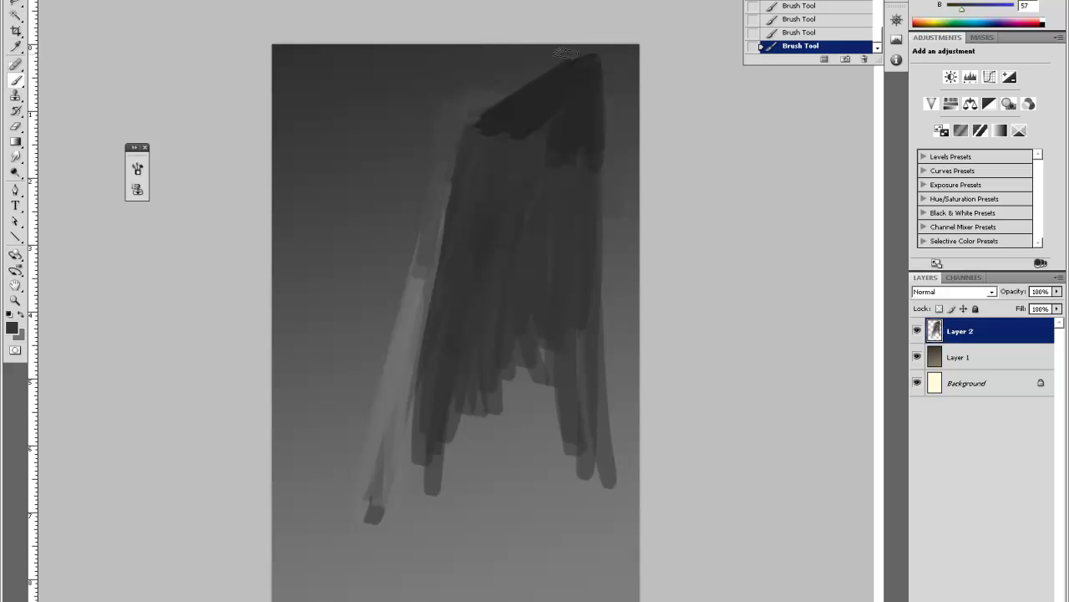
{"action": "left_click", "coordinate": [527, 90], "text": "alt"}
{"action": "right_click", "coordinate": [486, 214]}
{"action": "mouse_move", "coordinate": [488, 132]}
{"action": "left_mouse_down"}
{"action": "mouse_move", "coordinate": [480, 187]}
{"action": "mouse_move", "coordinate": [499, 266]}
{"action": "mouse_move", "coordinate": [520, 167]}
{"action": "mouse_move", "coordinate": [515, 232]}
{"action": "mouse_move", "coordinate": [543, 158]}
{"action": "left_mouse_up"}
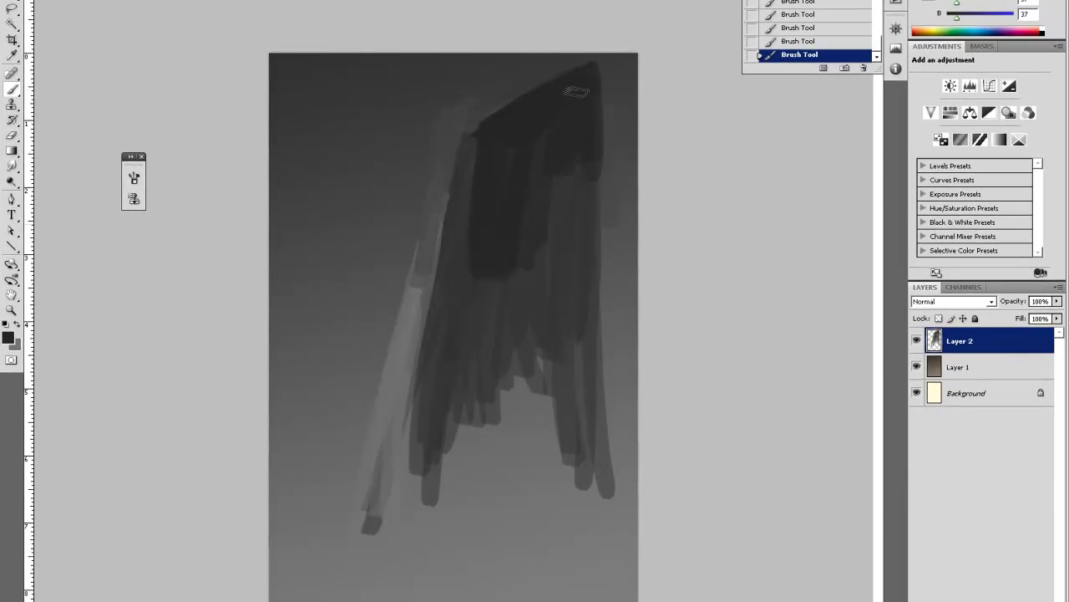
{"action": "left_click_drag", "start_coordinate": [573, 91], "coordinate": [566, 183]}
{"action": "mouse_move", "coordinate": [597, 75]}
{"action": "left_mouse_down"}
{"action": "mouse_move", "coordinate": [655, 136]}
{"action": "mouse_move", "coordinate": [594, 65]}
{"action": "mouse_move", "coordinate": [619, 108]}
{"action": "mouse_move", "coordinate": [610, 120]}
{"action": "mouse_move", "coordinate": [590, 79]}
{"action": "mouse_move", "coordinate": [595, 90]}
{"action": "mouse_move", "coordinate": [605, 77]}
{"action": "mouse_move", "coordinate": [619, 102]}
{"action": "mouse_move", "coordinate": [635, 180]}
{"action": "left_mouse_up"}
Paint a lighter grey edge along the slope right of the peak and blend it with sampled background greys.
{"action": "left_click", "coordinate": [618, 79], "text": "alt"}
{"action": "left_click_drag", "start_coordinate": [598, 57], "coordinate": [635, 97]}
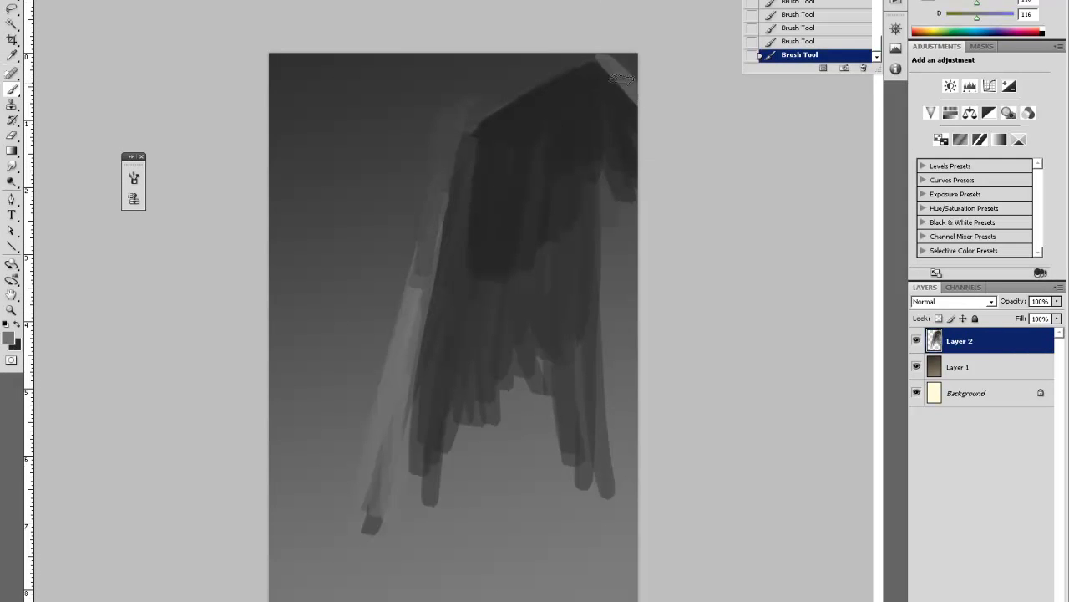
{"action": "left_click", "coordinate": [617, 60], "text": "alt"}
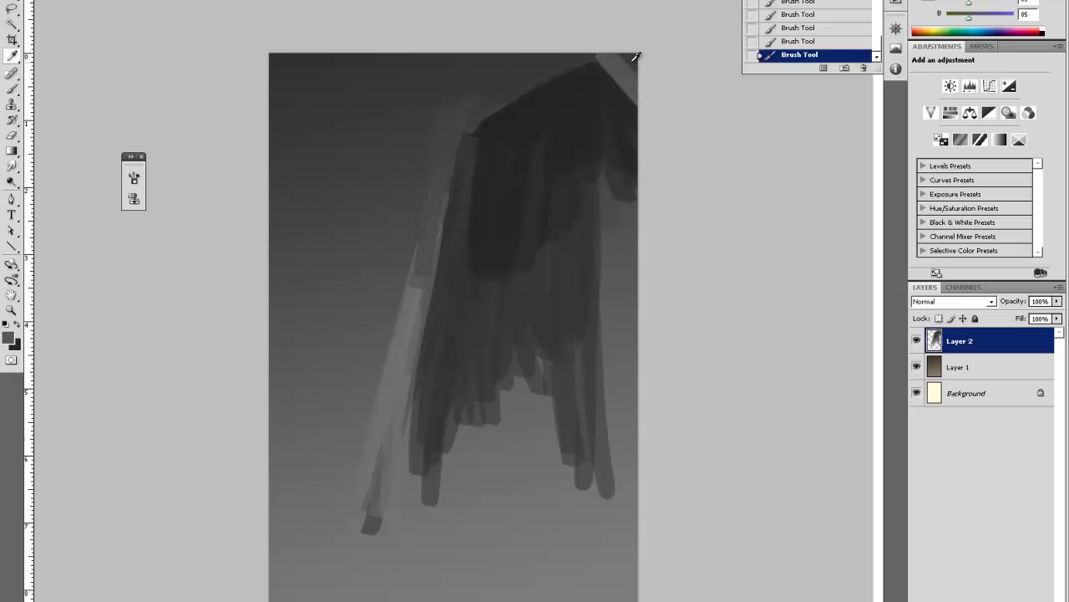
{"action": "left_click", "coordinate": [635, 56], "text": "alt"}
{"action": "left_click_drag", "start_coordinate": [610, 58], "coordinate": [644, 89]}
{"action": "left_click_drag", "start_coordinate": [599, 62], "coordinate": [646, 103]}
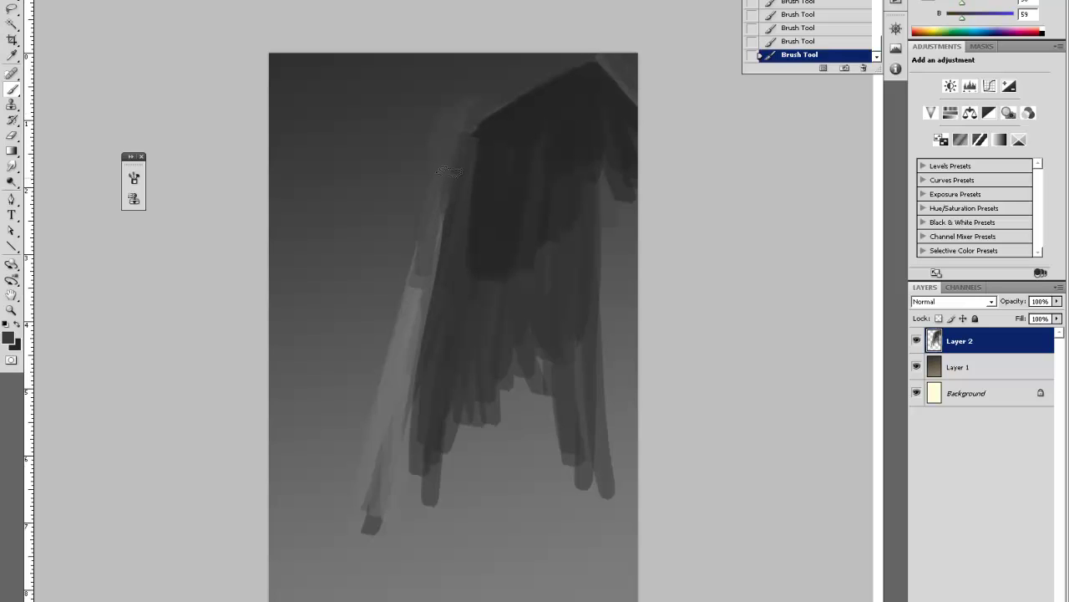
Sample a mid-dark grey beside the cap's left corner and paint it down over the light streaks along the outer left side.
{"action": "left_click", "coordinate": [466, 119], "text": "alt"}
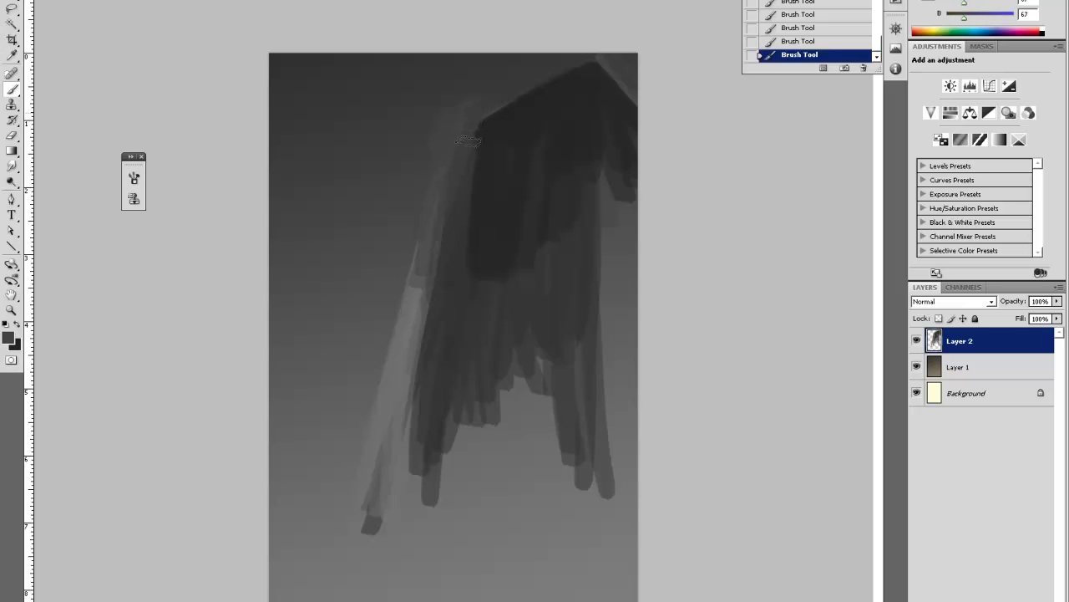
{"action": "left_click_drag", "start_coordinate": [452, 236], "coordinate": [404, 450]}
{"action": "mouse_move", "coordinate": [420, 257]}
{"action": "left_mouse_down"}
{"action": "mouse_move", "coordinate": [393, 384]}
{"action": "mouse_move", "coordinate": [400, 366]}
{"action": "mouse_move", "coordinate": [374, 424]}
{"action": "left_mouse_up"}
{"action": "mouse_move", "coordinate": [389, 360]}
{"action": "left_mouse_down"}
{"action": "mouse_move", "coordinate": [386, 422]}
{"action": "mouse_move", "coordinate": [401, 415]}
{"action": "mouse_move", "coordinate": [416, 324]}
{"action": "left_mouse_up"}
Sample a medium grey near the lower left streaks and layer short vertical strokes between the streaks and the dark body.
{"action": "left_click", "coordinate": [376, 347], "text": "alt"}
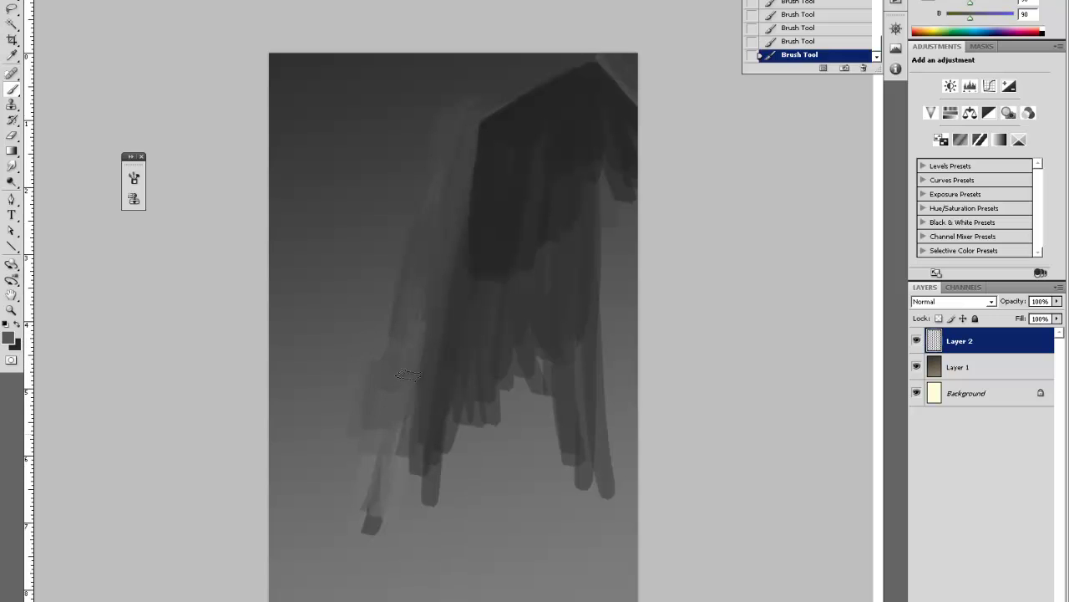
{"action": "left_click_drag", "start_coordinate": [402, 437], "coordinate": [420, 349]}
{"action": "left_click_drag", "start_coordinate": [420, 254], "coordinate": [412, 333]}
{"action": "left_click_drag", "start_coordinate": [431, 257], "coordinate": [425, 351]}
{"action": "left_click_drag", "start_coordinate": [444, 254], "coordinate": [430, 361]}
Sample the darkest body grey and paint long strokes down the left edge, the middle and the right part of the shape.
{"action": "left_click", "coordinate": [489, 174], "text": "alt"}
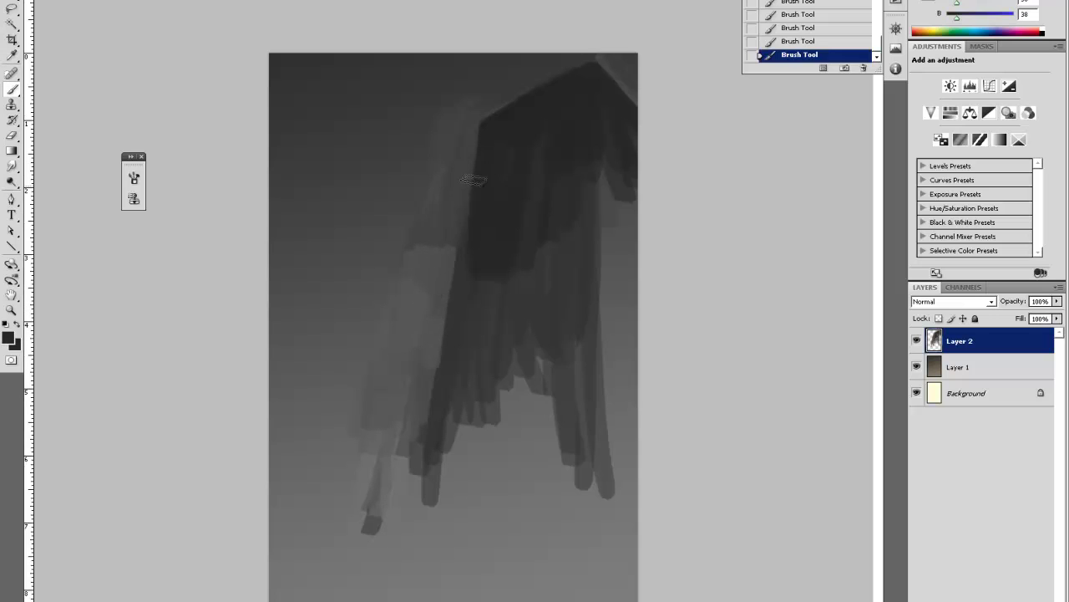
{"action": "mouse_move", "coordinate": [443, 480]}
{"action": "left_mouse_down"}
{"action": "mouse_move", "coordinate": [455, 389]}
{"action": "mouse_move", "coordinate": [473, 357]}
{"action": "left_mouse_up"}
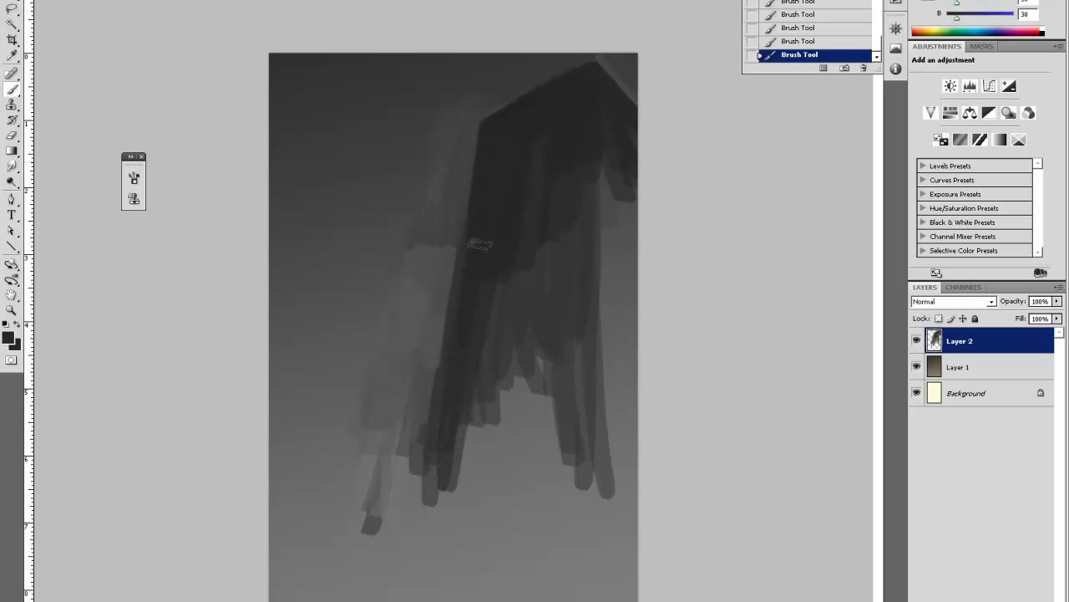
{"action": "mouse_move", "coordinate": [531, 159]}
{"action": "left_mouse_down"}
{"action": "mouse_move", "coordinate": [480, 401]}
{"action": "mouse_move", "coordinate": [506, 368]}
{"action": "left_mouse_up"}
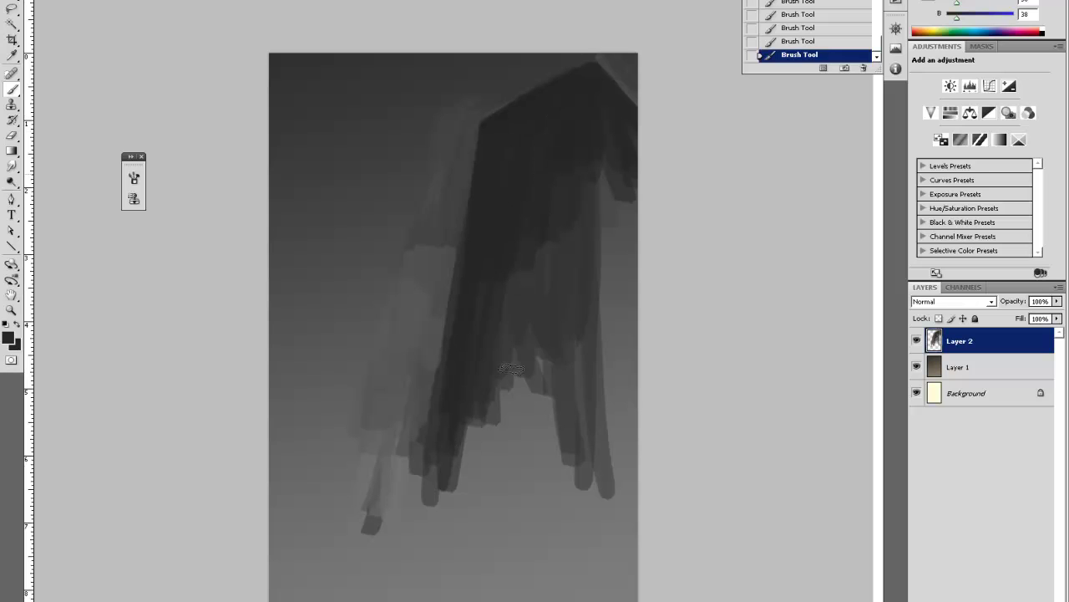
{"action": "mouse_move", "coordinate": [549, 209]}
{"action": "left_mouse_down"}
{"action": "mouse_move", "coordinate": [545, 363]}
{"action": "mouse_move", "coordinate": [571, 368]}
{"action": "left_mouse_up"}
{"action": "mouse_move", "coordinate": [605, 164]}
{"action": "left_mouse_down"}
{"action": "mouse_move", "coordinate": [598, 307]}
{"action": "mouse_move", "coordinate": [623, 294]}
{"action": "left_mouse_up"}
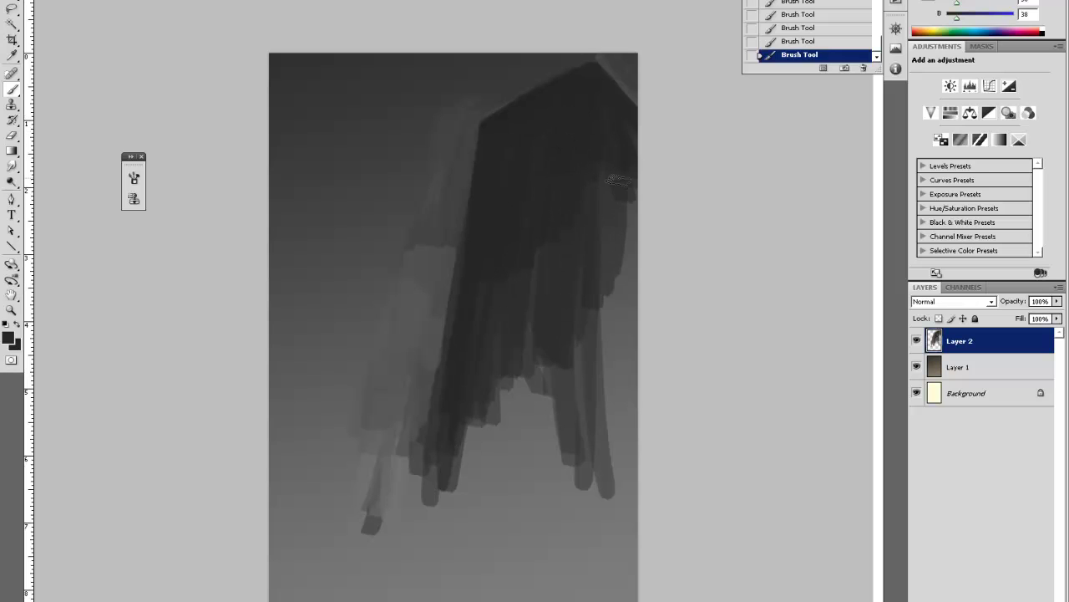
Fill the right side of the shape with dark downward strokes reaching the canvas edge and the lower right area.
{"action": "left_click_drag", "start_coordinate": [623, 149], "coordinate": [625, 253]}
{"action": "left_click_drag", "start_coordinate": [610, 147], "coordinate": [605, 242]}
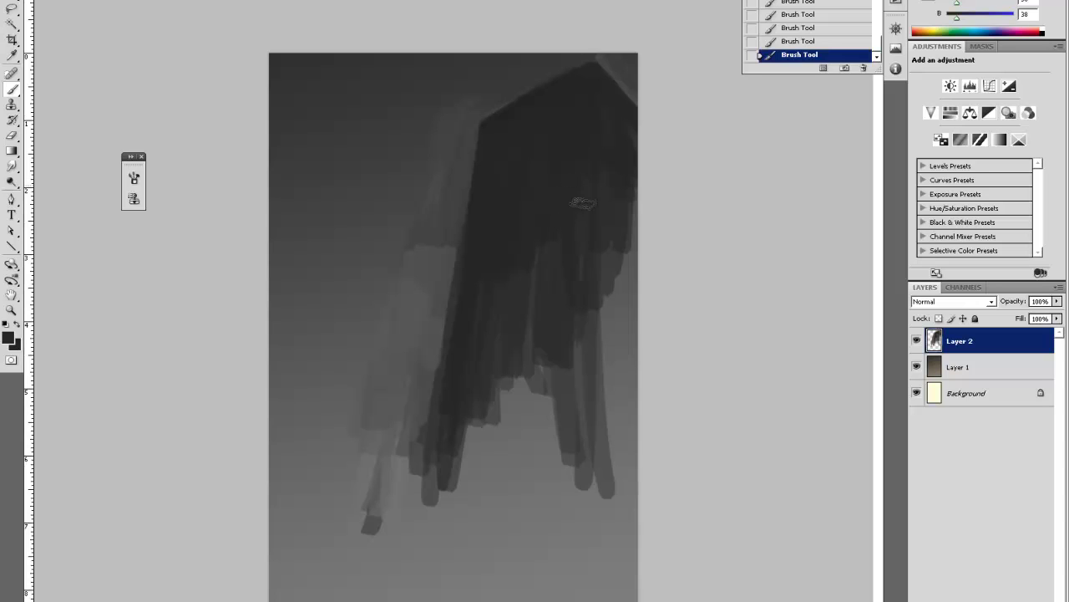
{"action": "left_click_drag", "start_coordinate": [583, 204], "coordinate": [600, 322]}
{"action": "left_click_drag", "start_coordinate": [606, 227], "coordinate": [611, 316]}
{"action": "left_click_drag", "start_coordinate": [618, 208], "coordinate": [622, 308]}
{"action": "left_click_drag", "start_coordinate": [627, 196], "coordinate": [633, 437]}
{"action": "mouse_move", "coordinate": [619, 425]}
{"action": "left_mouse_down"}
{"action": "mouse_move", "coordinate": [609, 390]}
{"action": "mouse_move", "coordinate": [596, 424]}
{"action": "left_mouse_up"}
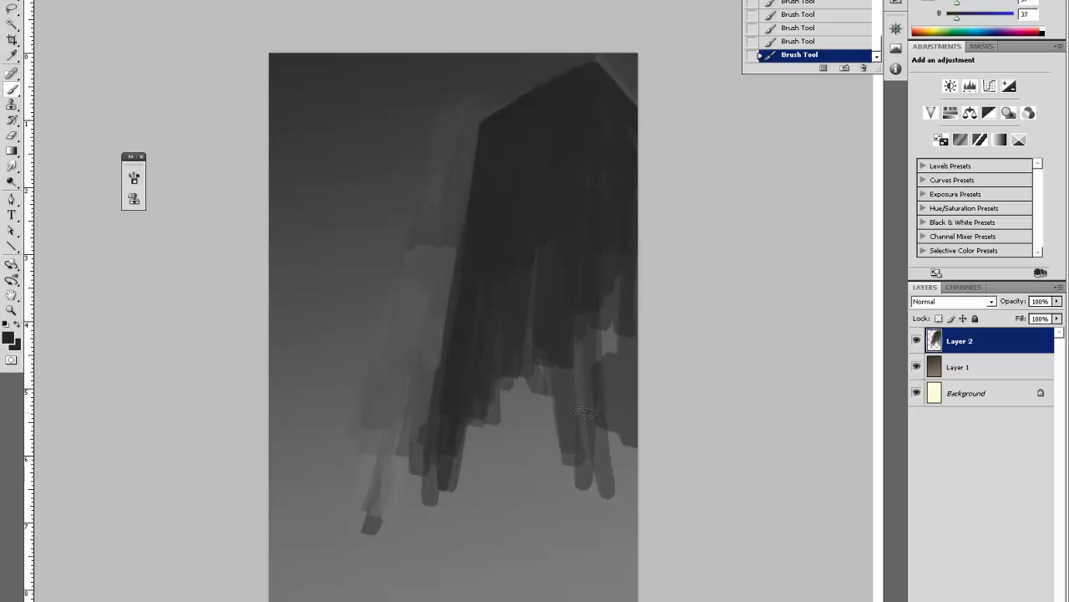
Sample the grey beside the shape and paint slanted strokes down its left edge to narrow and straighten the dark body.
{"action": "key", "text": "i"}
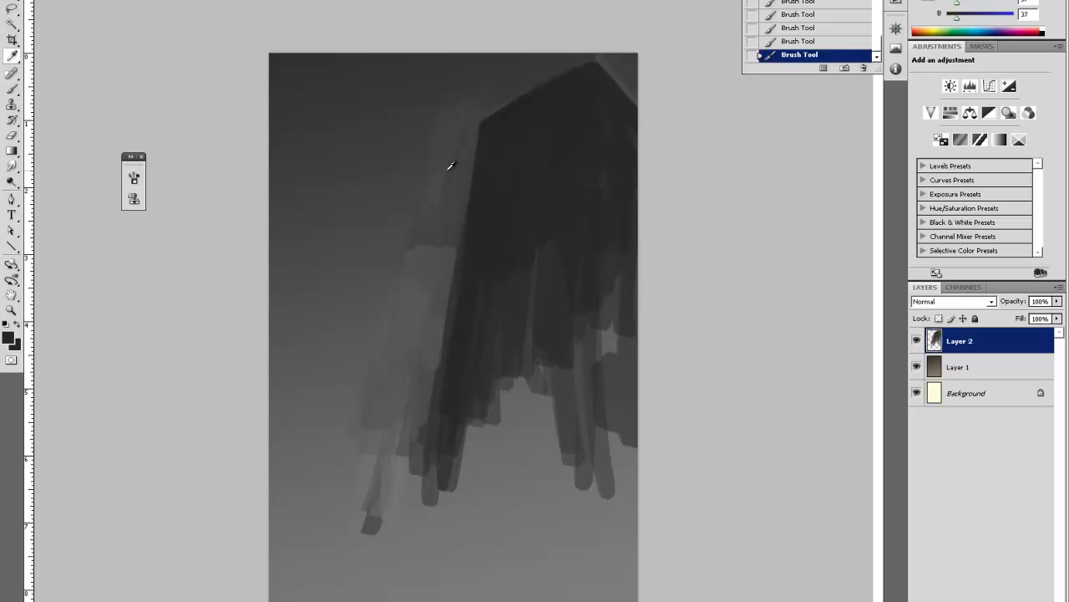
{"action": "left_click", "coordinate": [451, 166]}
{"action": "key", "text": "b"}
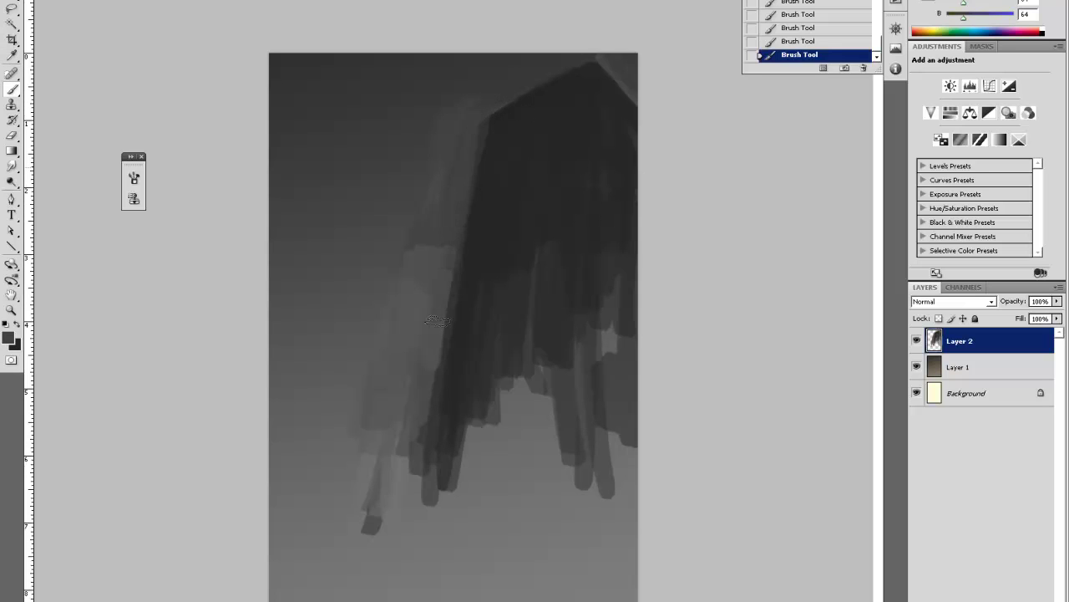
{"action": "left_click_drag", "start_coordinate": [439, 321], "coordinate": [426, 359]}
{"action": "left_click_drag", "start_coordinate": [489, 118], "coordinate": [436, 375]}
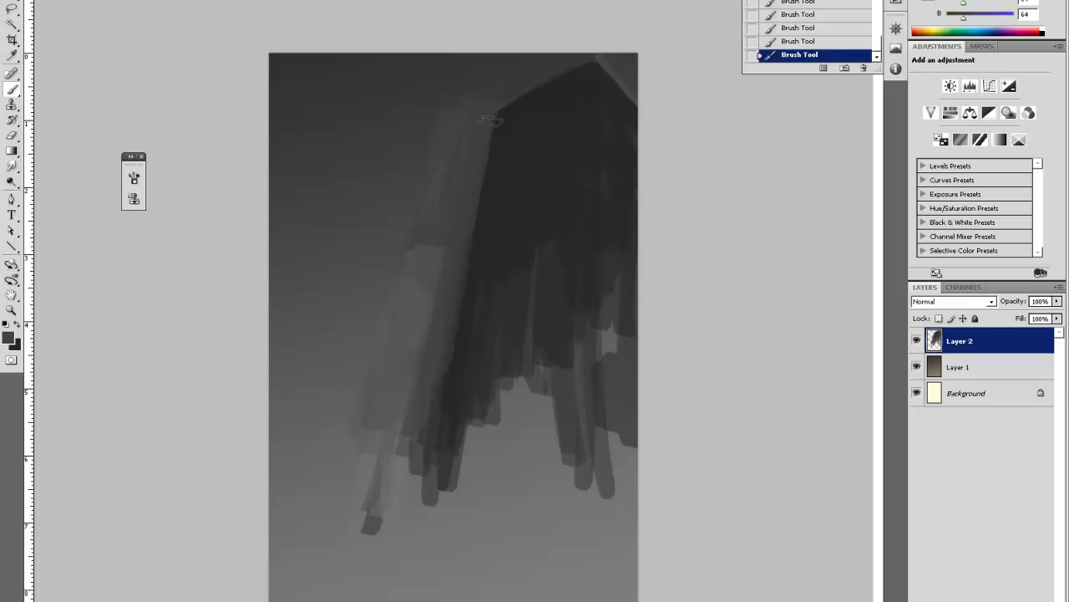
{"action": "left_click_drag", "start_coordinate": [482, 167], "coordinate": [444, 413]}
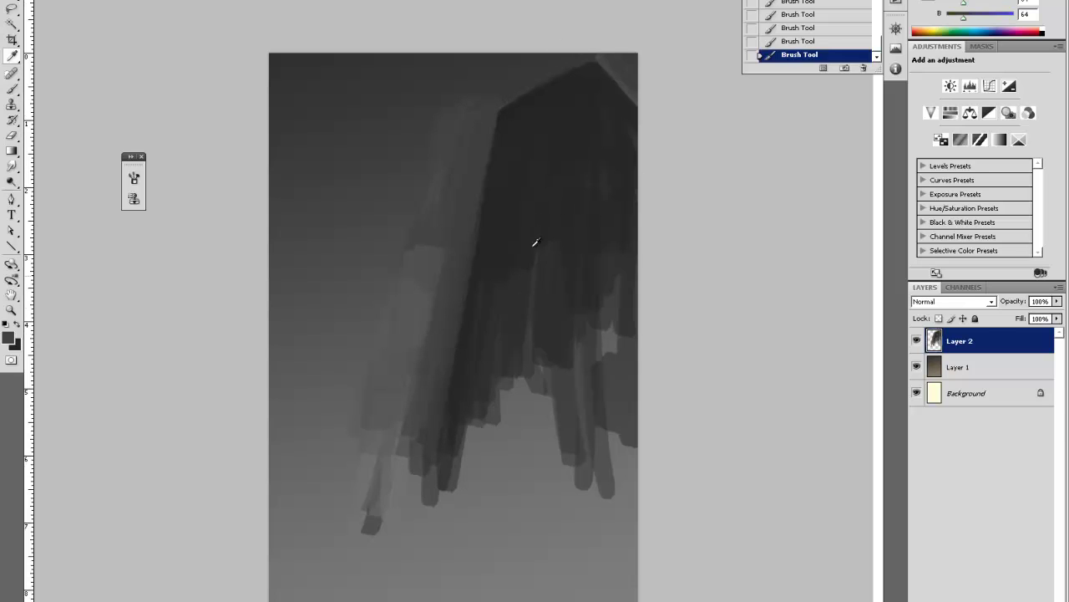
Sample the dark body grey and fill the remaining gaps in the middle and right of the shape with downward strokes.
{"action": "left_click", "coordinate": [530, 155], "text": "alt"}
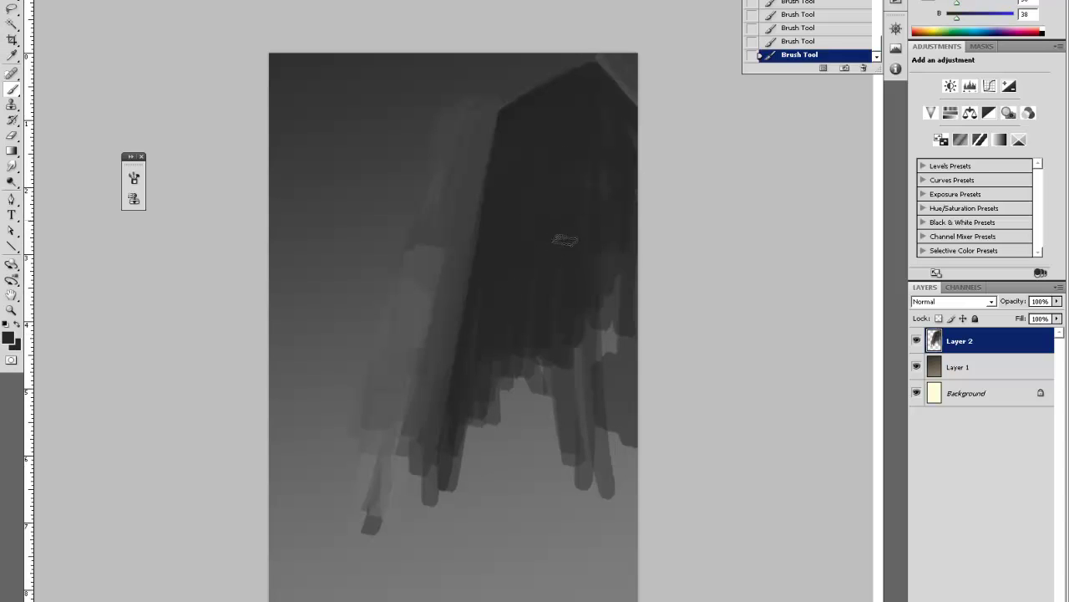
{"action": "left_click_drag", "start_coordinate": [566, 241], "coordinate": [582, 354]}
{"action": "mouse_move", "coordinate": [603, 284]}
{"action": "left_mouse_down"}
{"action": "mouse_move", "coordinate": [609, 353]}
{"action": "mouse_move", "coordinate": [624, 353]}
{"action": "left_mouse_up"}
{"action": "left_click_drag", "start_coordinate": [608, 229], "coordinate": [609, 374]}
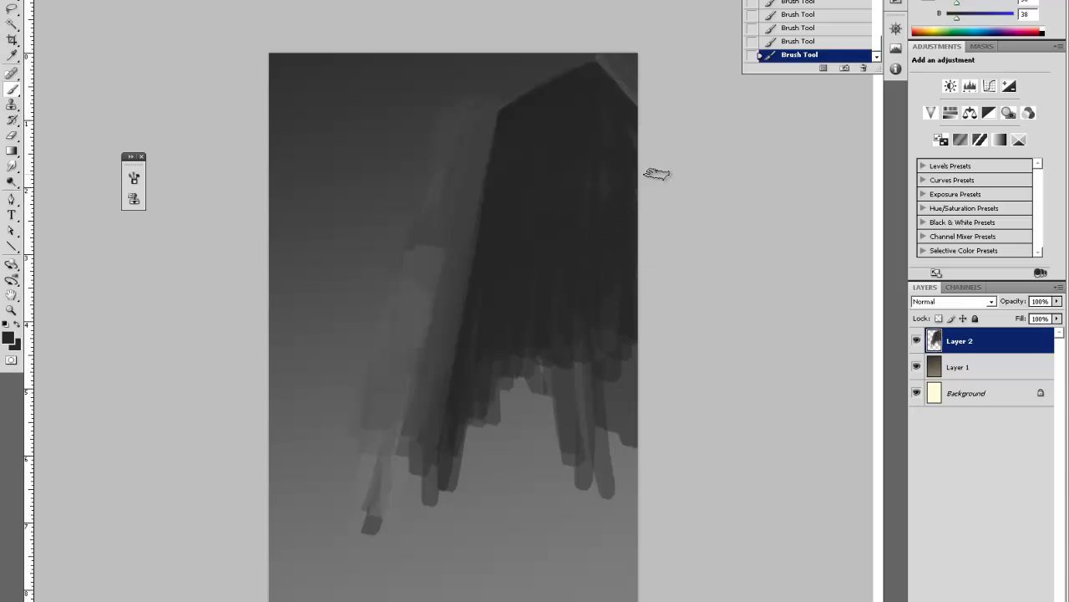
Paint a lighter sampled grey along the slanted top edge left of the peak and soften it with a sampled background grey.
{"action": "key", "text": "alt"}
{"action": "left_click", "coordinate": [435, 274], "text": "alt"}
{"action": "left_click_drag", "start_coordinate": [514, 91], "coordinate": [591, 52]}
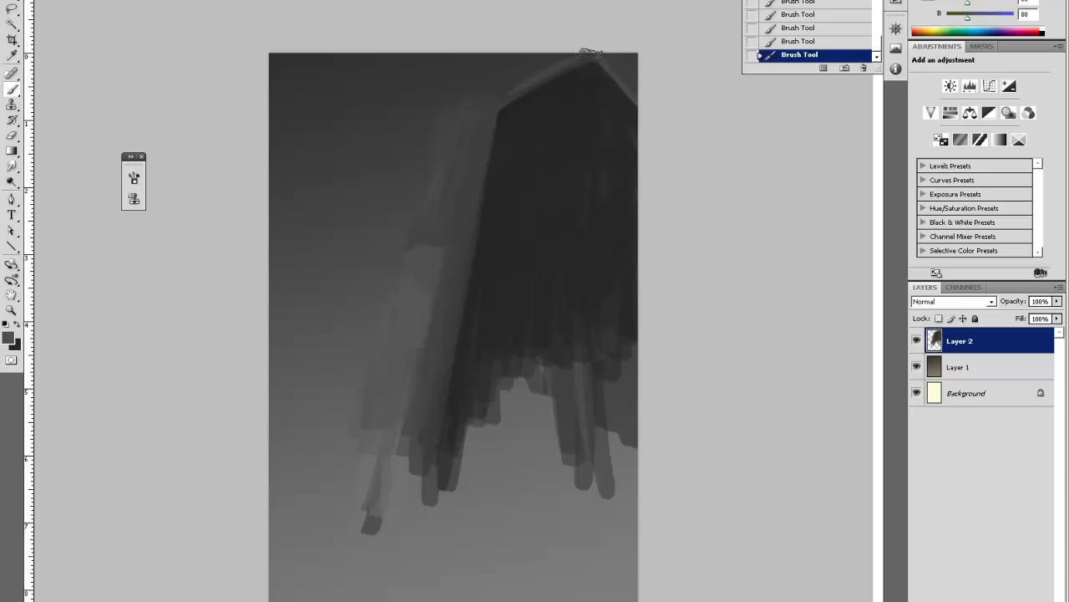
{"action": "left_click", "coordinate": [534, 54], "text": "alt"}
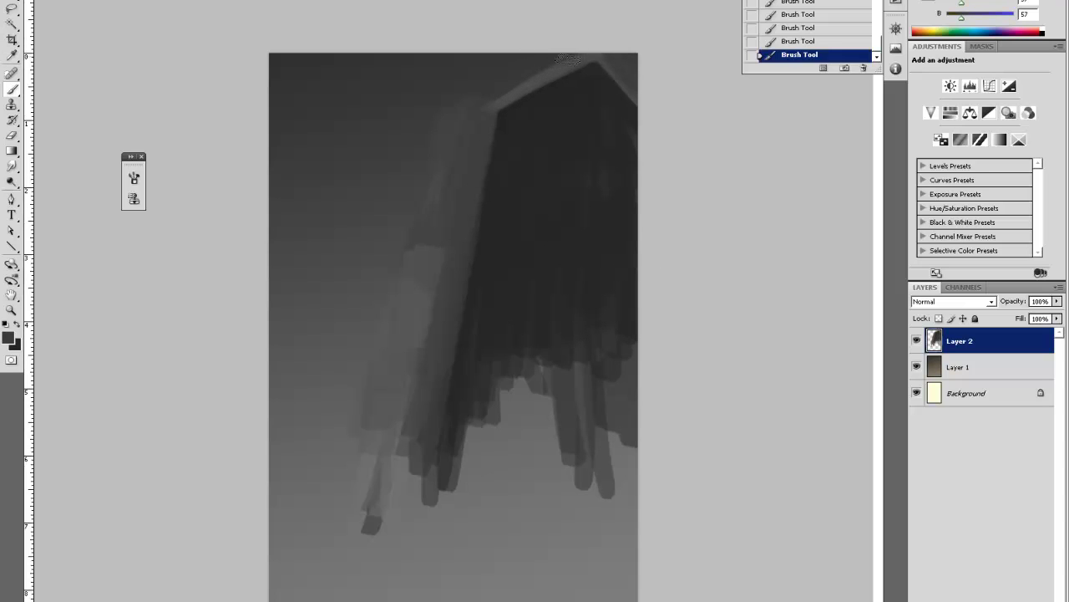
{"action": "left_click_drag", "start_coordinate": [500, 95], "coordinate": [583, 47]}
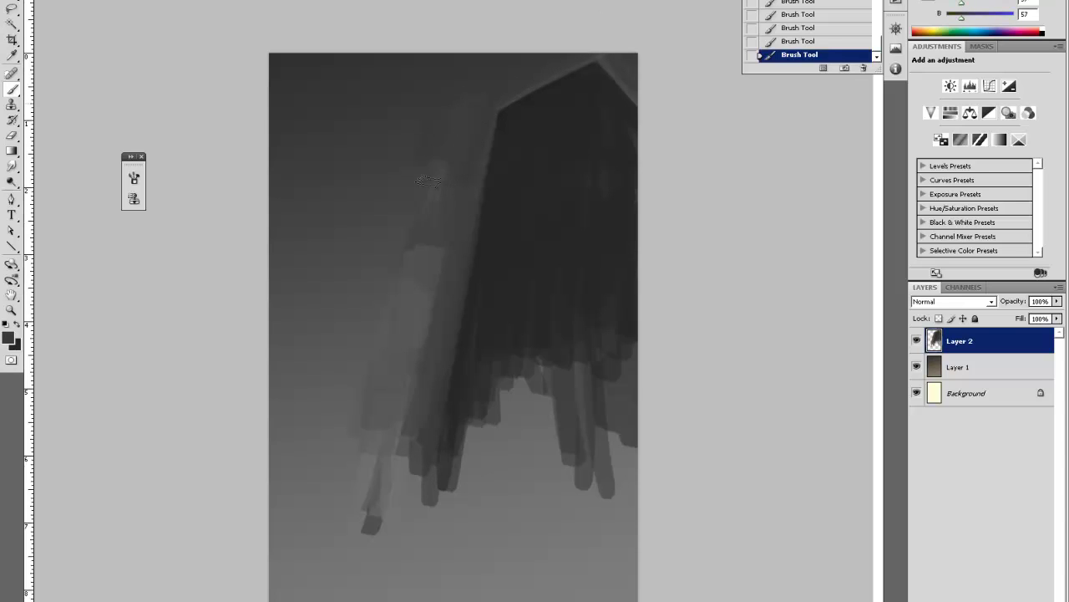
Blend the grey patches left of the shape and the tones around its peak into the background with sampled greys.
{"action": "left_click_drag", "start_coordinate": [428, 182], "coordinate": [439, 165]}
{"action": "left_click", "coordinate": [417, 181], "text": "alt"}
{"action": "key", "text": "alt"}
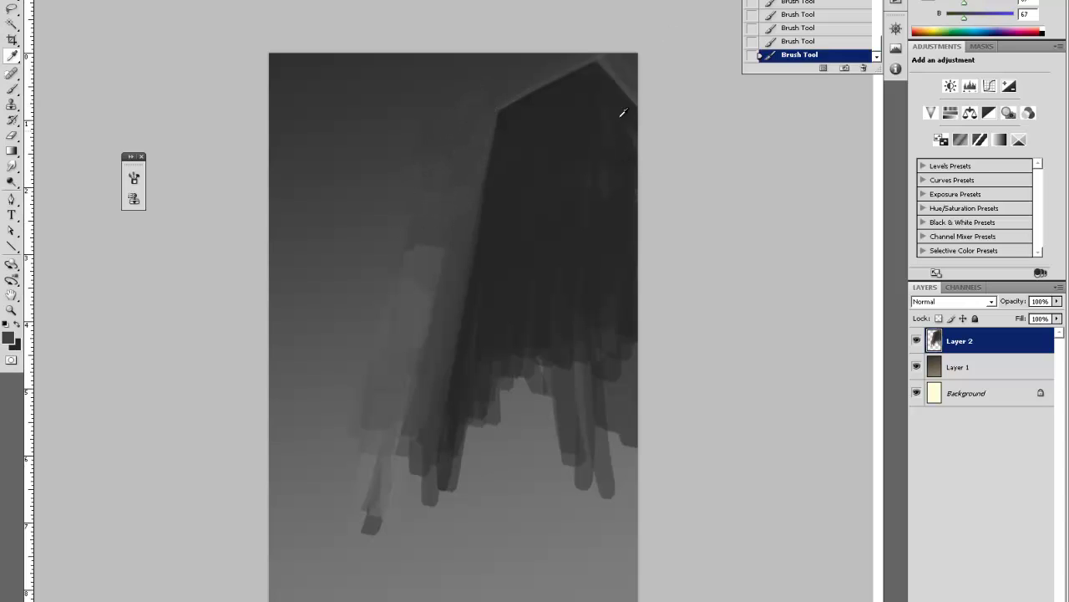
{"action": "left_click", "coordinate": [503, 84], "text": "alt"}
{"action": "key", "text": "alt"}
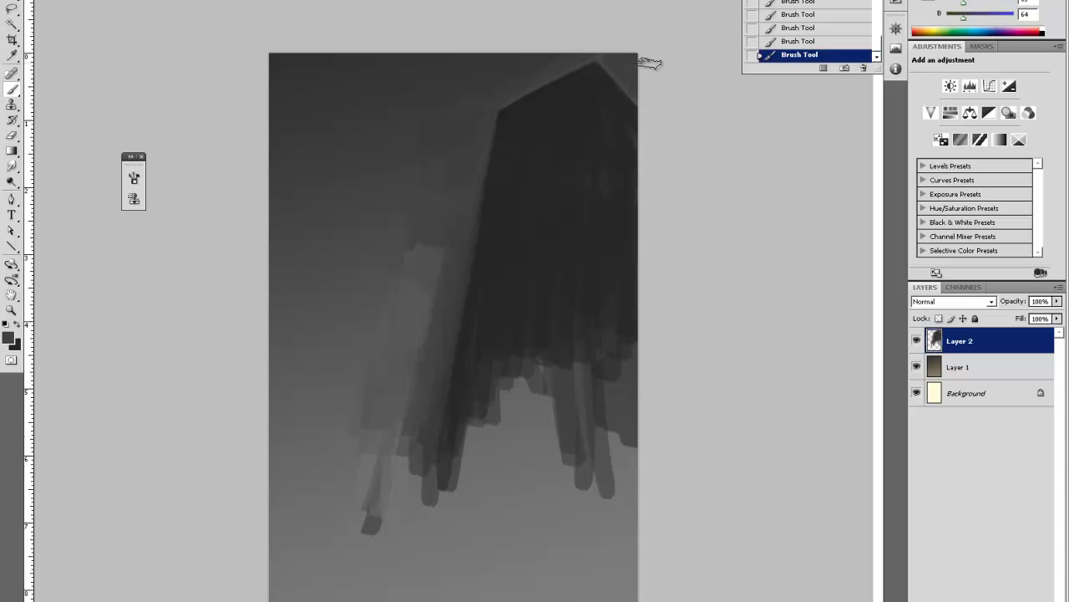
{"action": "key", "text": "alt"}
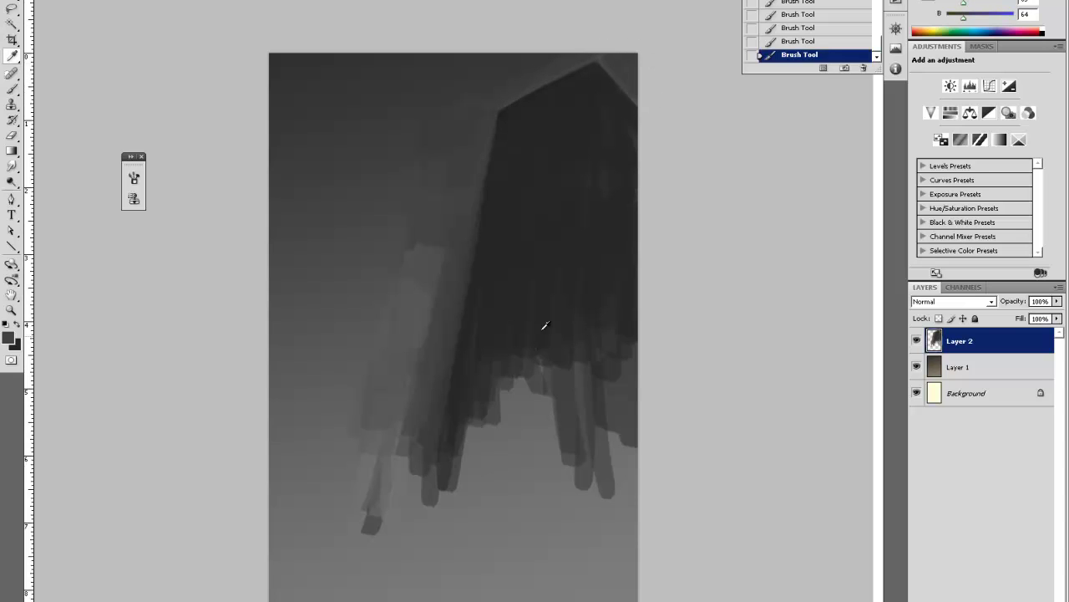
Sample the dark body grey and extend the shape's lower left leg with long slanted strokes.
{"action": "left_click", "coordinate": [503, 257], "text": "alt"}
{"action": "left_click_drag", "start_coordinate": [489, 267], "coordinate": [464, 451]}
{"action": "left_click_drag", "start_coordinate": [487, 305], "coordinate": [458, 473]}
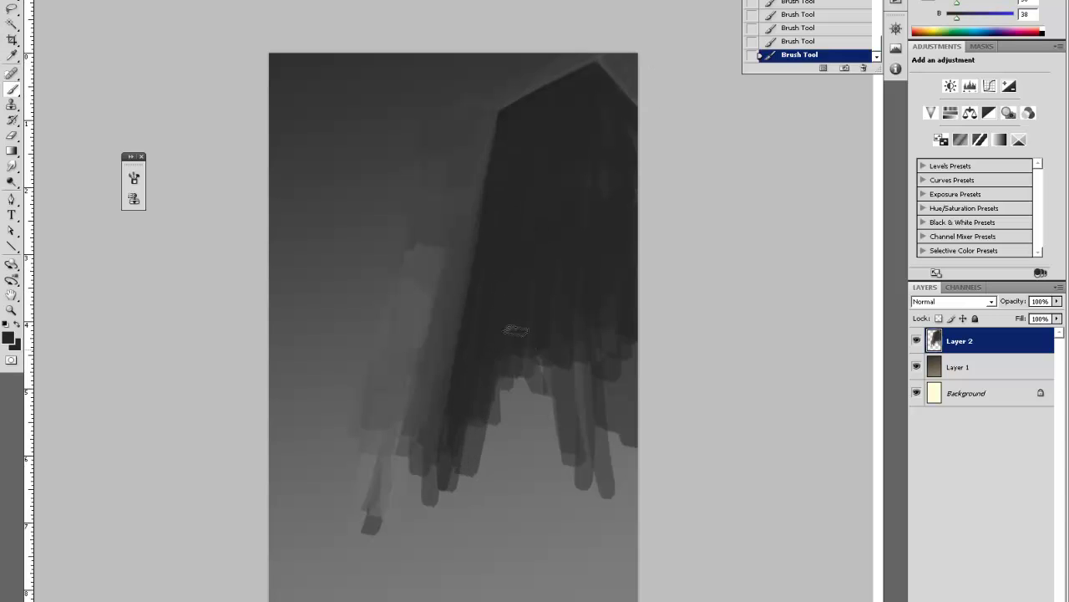
{"action": "left_click_drag", "start_coordinate": [519, 330], "coordinate": [475, 486]}
{"action": "mouse_move", "coordinate": [535, 353]}
{"action": "left_mouse_down"}
{"action": "mouse_move", "coordinate": [509, 357]}
{"action": "mouse_move", "coordinate": [472, 461]}
{"action": "mouse_move", "coordinate": [461, 443]}
{"action": "mouse_move", "coordinate": [451, 495]}
{"action": "left_mouse_up"}
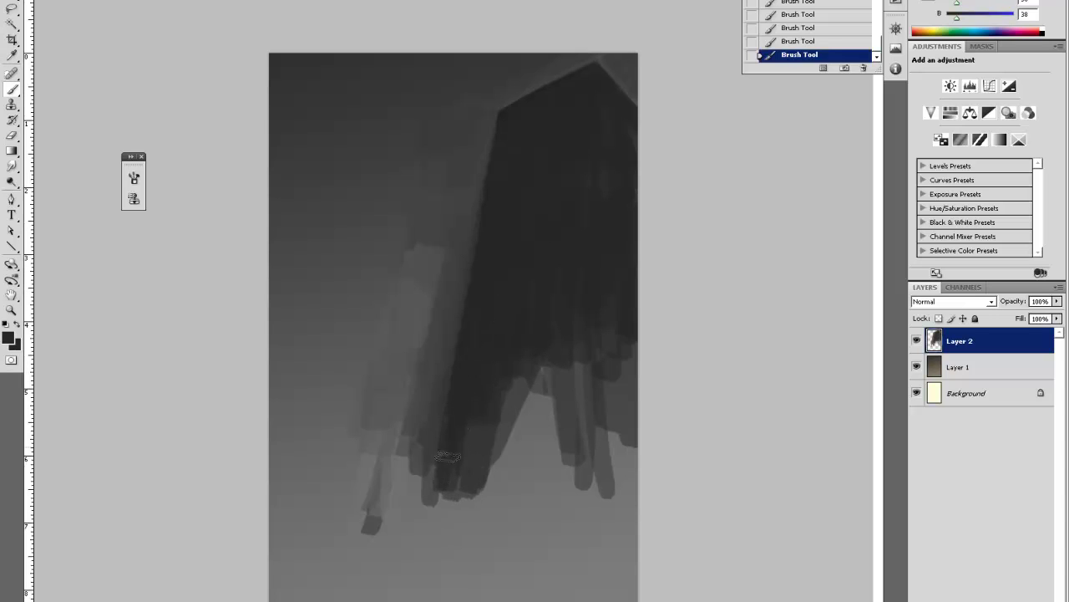
Broaden the dark shape's lower left leg with long, slanted dark grey strokes.
{"action": "left_click_drag", "start_coordinate": [448, 457], "coordinate": [442, 491]}
{"action": "left_click_drag", "start_coordinate": [475, 430], "coordinate": [456, 514]}
{"action": "mouse_move", "coordinate": [517, 380]}
{"action": "left_mouse_down"}
{"action": "mouse_move", "coordinate": [470, 465]}
{"action": "mouse_move", "coordinate": [493, 499]}
{"action": "left_mouse_up"}
{"action": "left_click_drag", "start_coordinate": [475, 419], "coordinate": [474, 506]}
{"action": "left_click_drag", "start_coordinate": [539, 297], "coordinate": [493, 500]}
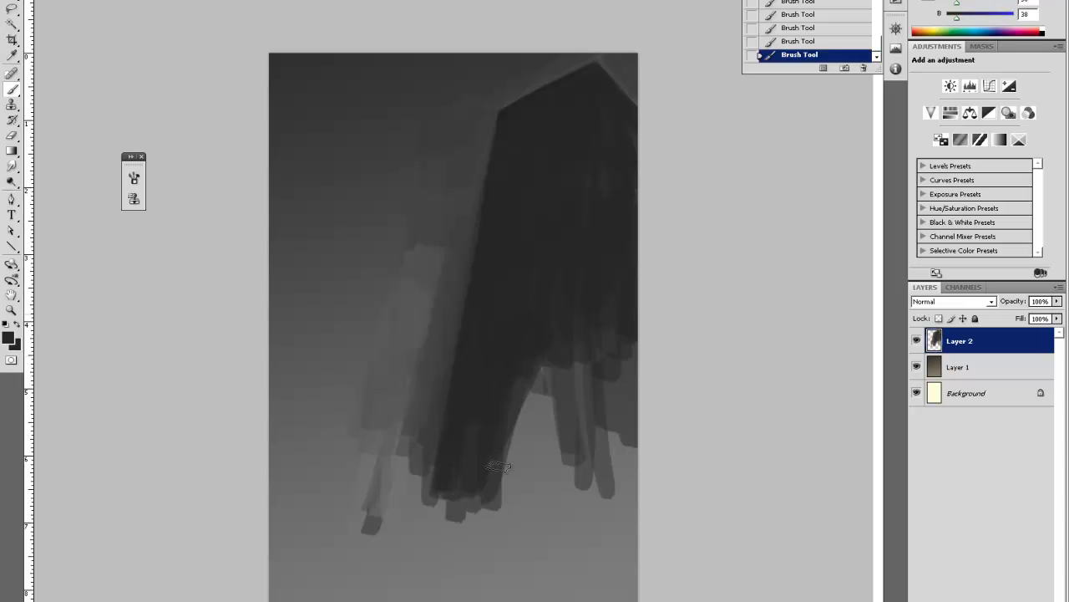
Fill the light gap between the left leg and the hanging middle strands with downward dark strokes.
{"action": "left_click_drag", "start_coordinate": [520, 411], "coordinate": [512, 516]}
{"action": "left_click_drag", "start_coordinate": [539, 367], "coordinate": [531, 501]}
{"action": "mouse_move", "coordinate": [545, 369]}
{"action": "left_mouse_down"}
{"action": "mouse_move", "coordinate": [543, 479]}
{"action": "mouse_move", "coordinate": [516, 516]}
{"action": "mouse_move", "coordinate": [487, 523]}
{"action": "mouse_move", "coordinate": [535, 518]}
{"action": "left_mouse_up"}
{"action": "left_click_drag", "start_coordinate": [544, 397], "coordinate": [547, 486]}
{"action": "left_click_drag", "start_coordinate": [503, 448], "coordinate": [496, 499]}
{"action": "left_click_drag", "start_coordinate": [525, 443], "coordinate": [525, 498]}
{"action": "left_click_drag", "start_coordinate": [551, 373], "coordinate": [560, 483]}
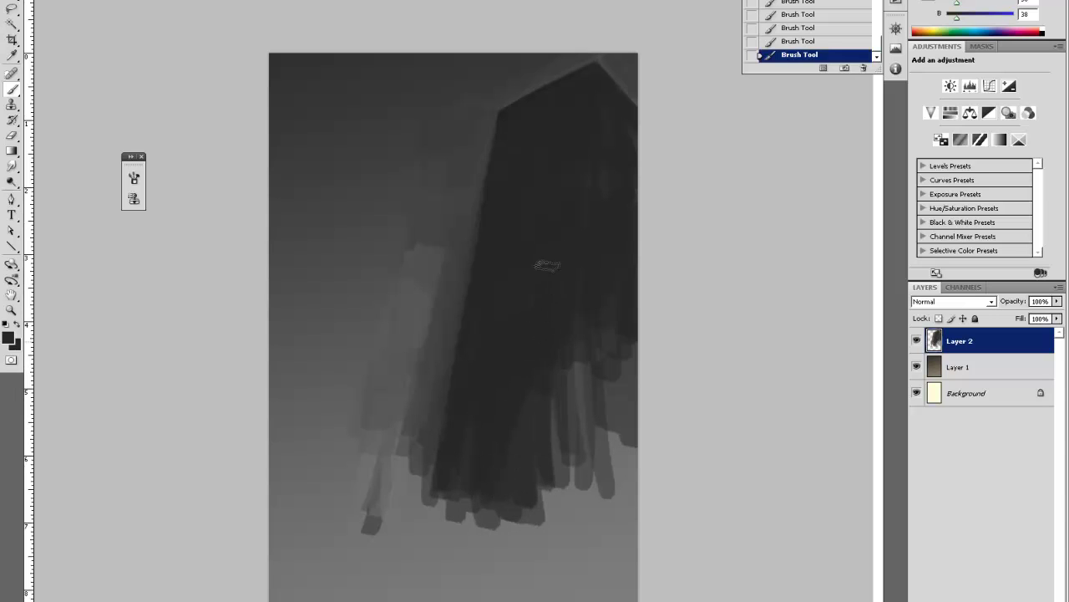
Fill in between the hanging strands on the shape's right and darken its ragged lower edge.
{"action": "left_click_drag", "start_coordinate": [576, 364], "coordinate": [585, 492]}
{"action": "left_click_drag", "start_coordinate": [598, 413], "coordinate": [600, 491]}
{"action": "left_click_drag", "start_coordinate": [606, 376], "coordinate": [620, 497]}
{"action": "left_click_drag", "start_coordinate": [631, 358], "coordinate": [633, 429]}
{"action": "mouse_move", "coordinate": [612, 337]}
{"action": "left_mouse_down"}
{"action": "mouse_move", "coordinate": [619, 471]}
{"action": "mouse_move", "coordinate": [635, 421]}
{"action": "mouse_move", "coordinate": [565, 475]}
{"action": "left_mouse_up"}
{"action": "left_click_drag", "start_coordinate": [555, 347], "coordinate": [555, 452]}
{"action": "mouse_move", "coordinate": [539, 380]}
{"action": "left_mouse_down"}
{"action": "mouse_move", "coordinate": [519, 501]}
{"action": "mouse_move", "coordinate": [469, 526]}
{"action": "left_mouse_up"}
{"action": "left_click_drag", "start_coordinate": [441, 409], "coordinate": [432, 519]}
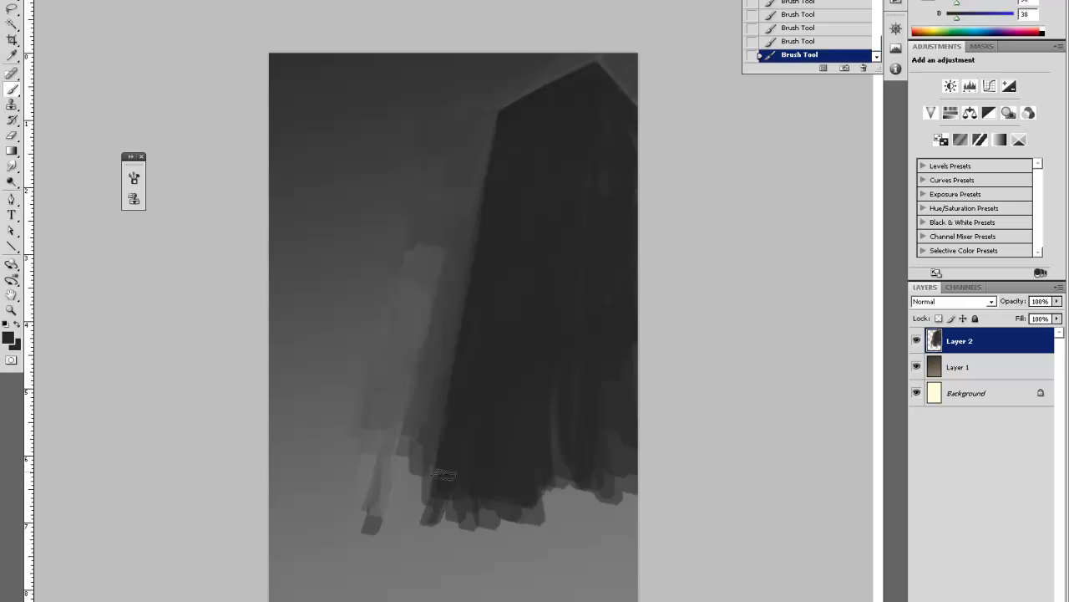
Extend the shape's lower left end farther down with short, slanted dark strokes and fill its patchy areas.
{"action": "mouse_move", "coordinate": [444, 475]}
{"action": "left_mouse_down"}
{"action": "mouse_move", "coordinate": [420, 533]}
{"action": "mouse_move", "coordinate": [451, 538]}
{"action": "left_mouse_up"}
{"action": "mouse_move", "coordinate": [477, 493]}
{"action": "left_mouse_down"}
{"action": "mouse_move", "coordinate": [447, 547]}
{"action": "mouse_move", "coordinate": [422, 536]}
{"action": "left_mouse_up"}
{"action": "mouse_move", "coordinate": [489, 503]}
{"action": "left_mouse_down"}
{"action": "mouse_move", "coordinate": [468, 547]}
{"action": "mouse_move", "coordinate": [513, 547]}
{"action": "left_mouse_up"}
{"action": "left_click_drag", "start_coordinate": [543, 489], "coordinate": [526, 558]}
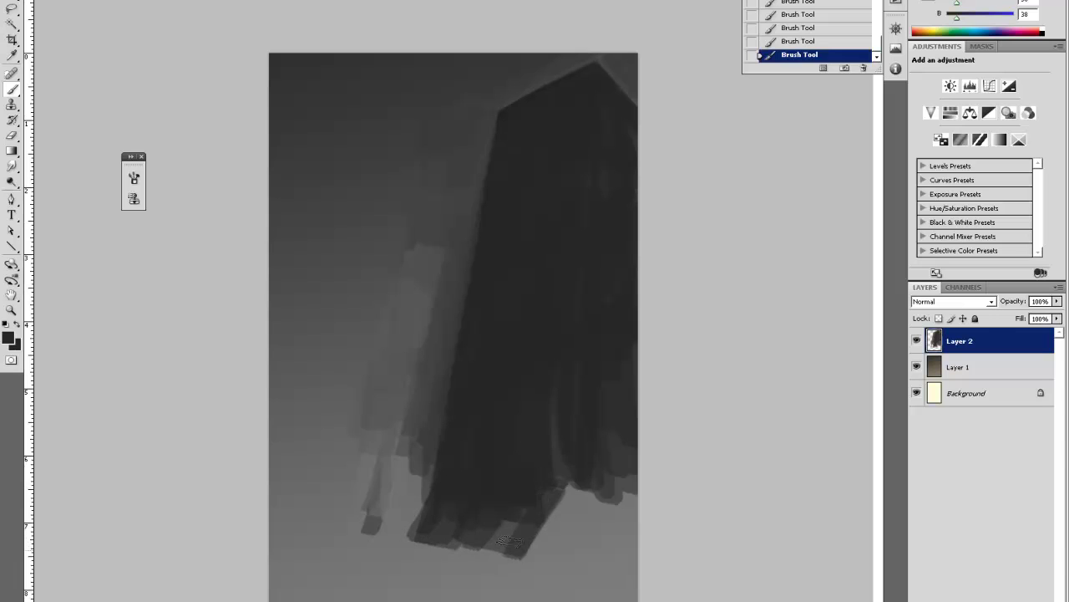
{"action": "mouse_move", "coordinate": [502, 522]}
{"action": "left_mouse_down"}
{"action": "mouse_move", "coordinate": [518, 500]}
{"action": "mouse_move", "coordinate": [498, 543]}
{"action": "left_mouse_up"}
{"action": "left_click_drag", "start_coordinate": [531, 508], "coordinate": [512, 558]}
{"action": "left_click_drag", "start_coordinate": [551, 493], "coordinate": [483, 548]}
{"action": "left_click_drag", "start_coordinate": [498, 499], "coordinate": [476, 522]}
Cover the streaks in the shape's lower middle and extend its right leg downward, leaving a peaked notch between the legs.
{"action": "mouse_move", "coordinate": [564, 277]}
{"action": "left_mouse_down"}
{"action": "mouse_move", "coordinate": [549, 409]}
{"action": "mouse_move", "coordinate": [559, 477]}
{"action": "left_mouse_up"}
{"action": "mouse_move", "coordinate": [552, 379]}
{"action": "left_mouse_down"}
{"action": "mouse_move", "coordinate": [553, 489]}
{"action": "mouse_move", "coordinate": [617, 489]}
{"action": "mouse_move", "coordinate": [585, 534]}
{"action": "mouse_move", "coordinate": [569, 473]}
{"action": "mouse_move", "coordinate": [585, 541]}
{"action": "mouse_move", "coordinate": [609, 554]}
{"action": "mouse_move", "coordinate": [628, 518]}
{"action": "mouse_move", "coordinate": [614, 486]}
{"action": "mouse_move", "coordinate": [589, 514]}
{"action": "mouse_move", "coordinate": [632, 559]}
{"action": "mouse_move", "coordinate": [623, 475]}
{"action": "left_mouse_up"}
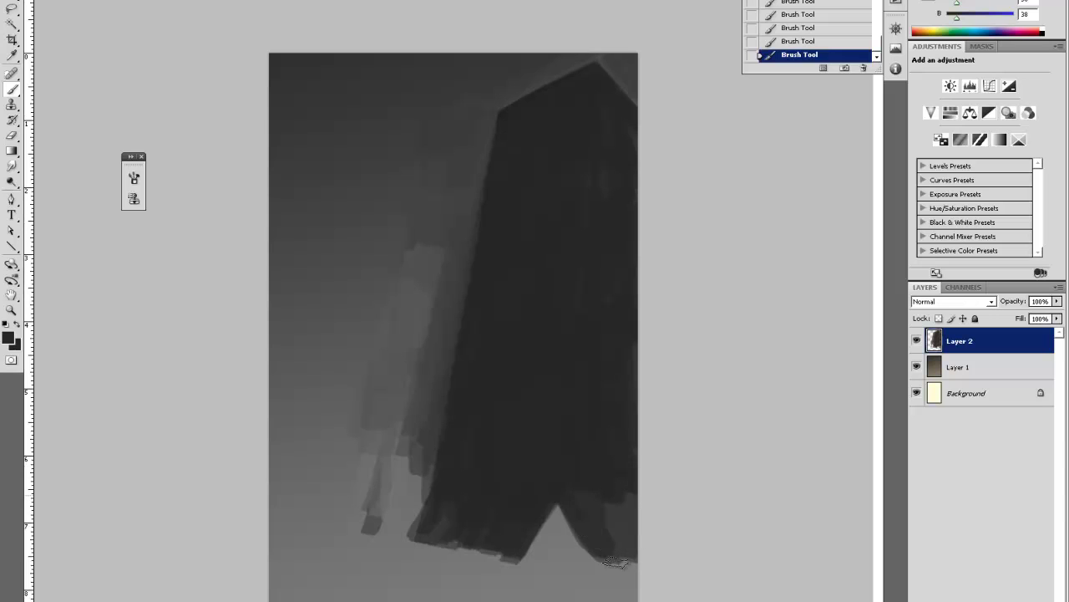
{"action": "mouse_move", "coordinate": [614, 560]}
{"action": "left_mouse_down"}
{"action": "mouse_move", "coordinate": [620, 520]}
{"action": "mouse_move", "coordinate": [570, 489]}
{"action": "left_mouse_up"}
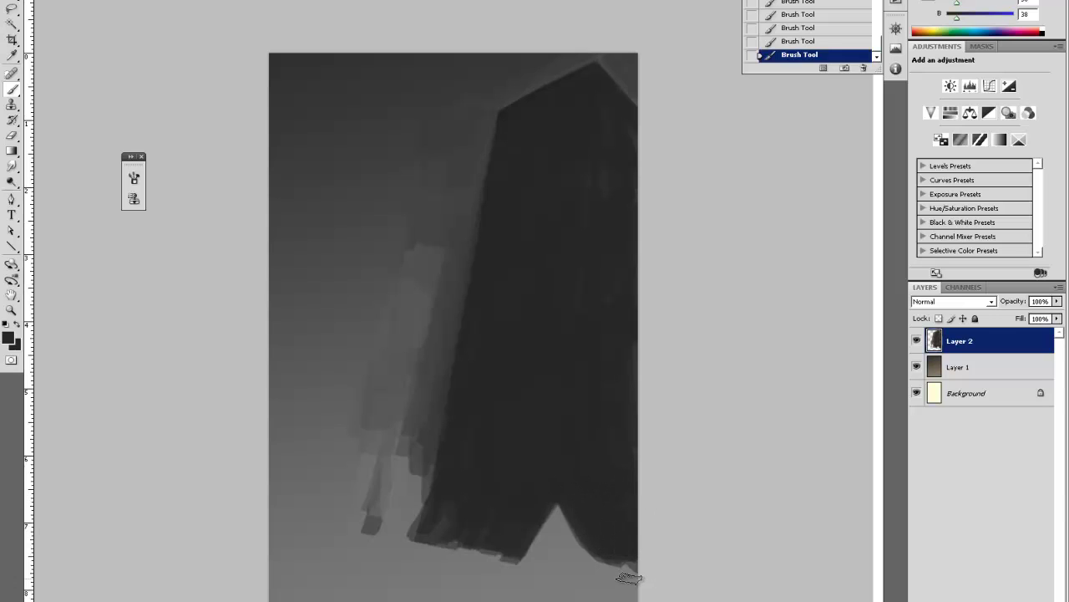
Sample a background grey left of the shape and paint it down along the shape's slanted left edge.
{"action": "key", "text": "i"}
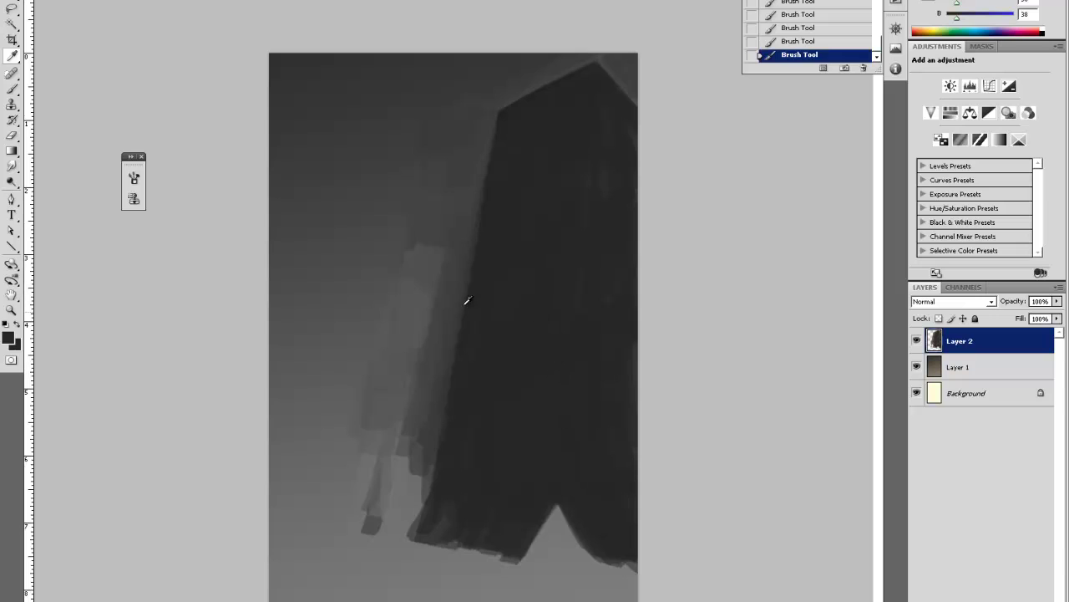
{"action": "left_click", "coordinate": [390, 335]}
{"action": "key", "text": "b"}
{"action": "mouse_move", "coordinate": [438, 330]}
{"action": "left_mouse_down"}
{"action": "mouse_move", "coordinate": [426, 446]}
{"action": "mouse_move", "coordinate": [410, 430]}
{"action": "left_mouse_up"}
{"action": "left_click_drag", "start_coordinate": [447, 324], "coordinate": [428, 470]}
Sample a grey beside the shape's left edge and blend the light patches left of it into the background.
{"action": "key", "text": "i"}
{"action": "left_click_drag", "start_coordinate": [446, 289], "coordinate": [439, 368]}
{"action": "left_click", "coordinate": [452, 250]}
{"action": "key", "text": "b"}
{"action": "left_click_drag", "start_coordinate": [451, 322], "coordinate": [430, 431]}
{"action": "mouse_move", "coordinate": [414, 250]}
{"action": "left_mouse_down"}
{"action": "mouse_move", "coordinate": [409, 372]}
{"action": "mouse_move", "coordinate": [413, 279]}
{"action": "left_mouse_up"}
{"action": "left_click_drag", "start_coordinate": [381, 346], "coordinate": [386, 299]}
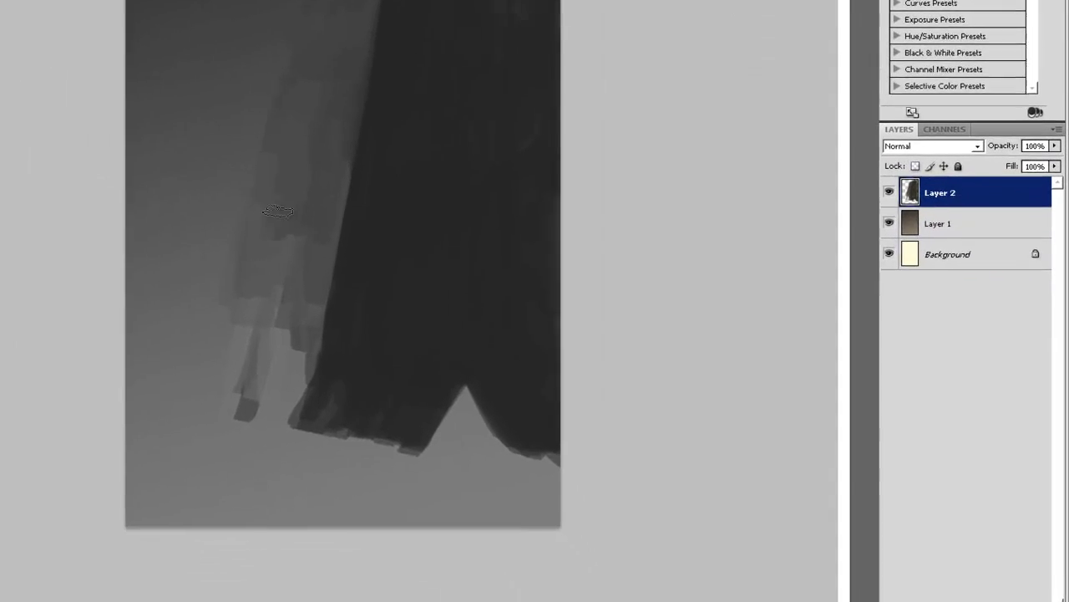
{"action": "left_click_drag", "start_coordinate": [206, 245], "coordinate": [192, 288]}
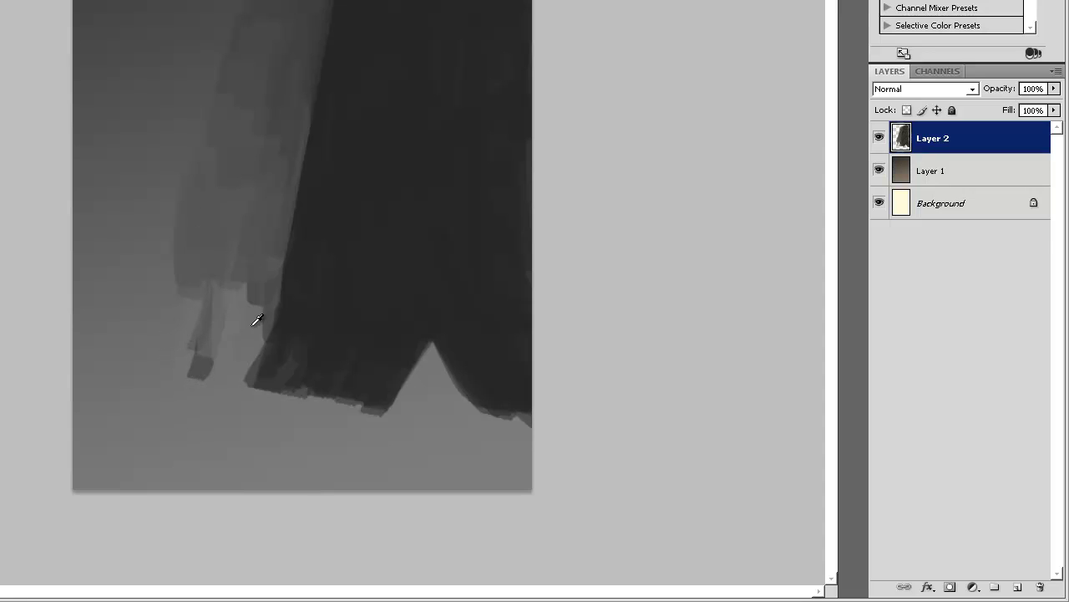
Paint grey strokes beside the lower left edge and extend the dark left leg to the bottom of the canvas.
{"action": "left_click_drag", "start_coordinate": [269, 251], "coordinate": [238, 464]}
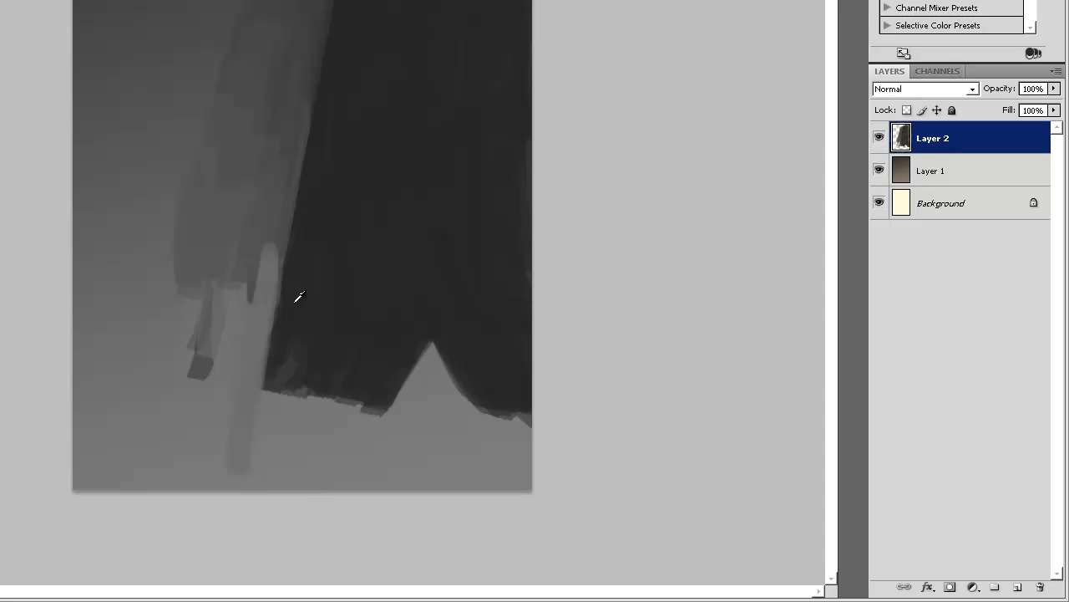
{"action": "mouse_move", "coordinate": [284, 313]}
{"action": "left_mouse_down"}
{"action": "mouse_move", "coordinate": [272, 472]}
{"action": "mouse_move", "coordinate": [250, 468]}
{"action": "mouse_move", "coordinate": [268, 393]}
{"action": "mouse_move", "coordinate": [280, 507]}
{"action": "mouse_move", "coordinate": [260, 468]}
{"action": "mouse_move", "coordinate": [254, 409]}
{"action": "mouse_move", "coordinate": [305, 401]}
{"action": "mouse_move", "coordinate": [283, 443]}
{"action": "left_mouse_up"}
{"action": "left_click_drag", "start_coordinate": [272, 245], "coordinate": [245, 464]}
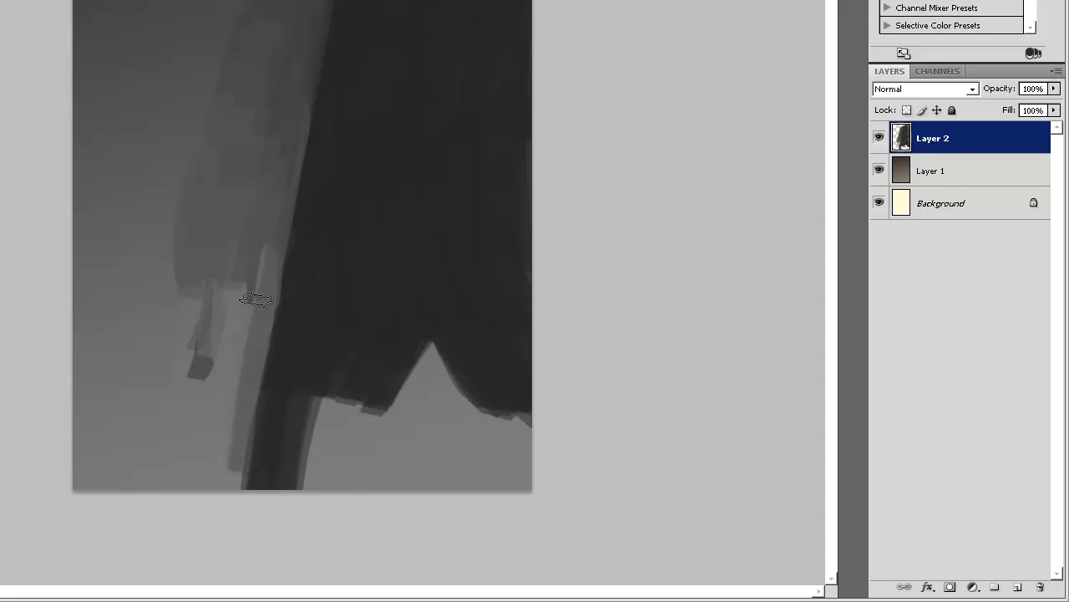
{"action": "left_click_drag", "start_coordinate": [255, 295], "coordinate": [242, 492]}
{"action": "left_click_drag", "start_coordinate": [243, 345], "coordinate": [240, 491]}
{"action": "left_click_drag", "start_coordinate": [258, 296], "coordinate": [244, 509]}
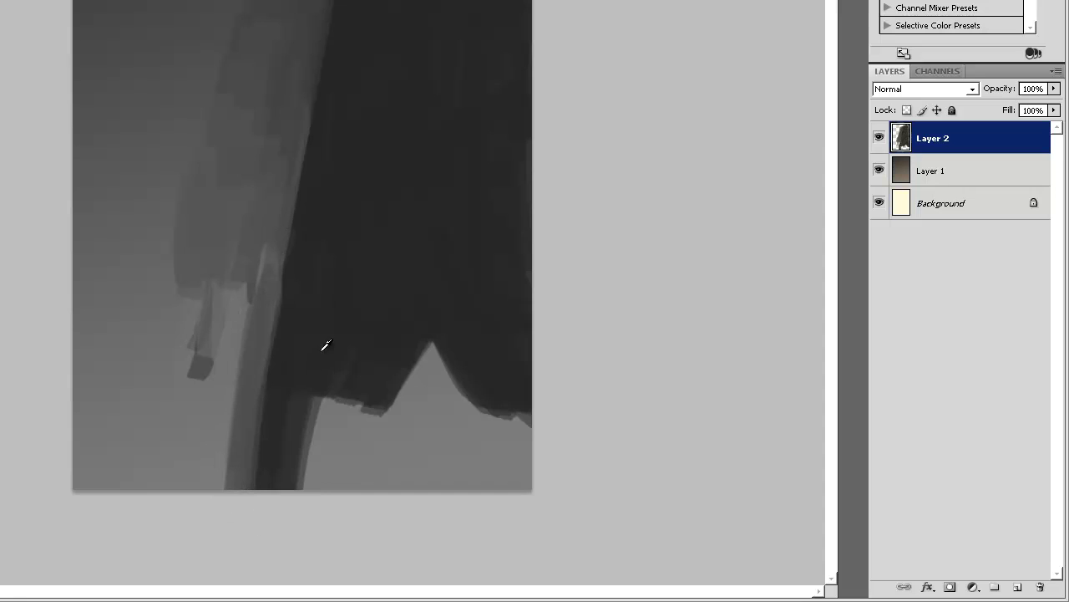
{"action": "mouse_move", "coordinate": [325, 345]}
{"action": "left_mouse_down"}
{"action": "mouse_move", "coordinate": [306, 376]}
{"action": "mouse_move", "coordinate": [305, 521]}
{"action": "mouse_move", "coordinate": [341, 488]}
{"action": "mouse_move", "coordinate": [380, 405]}
{"action": "mouse_move", "coordinate": [343, 484]}
{"action": "mouse_move", "coordinate": [305, 490]}
{"action": "left_mouse_up"}
{"action": "left_click_drag", "start_coordinate": [263, 448], "coordinate": [262, 432]}
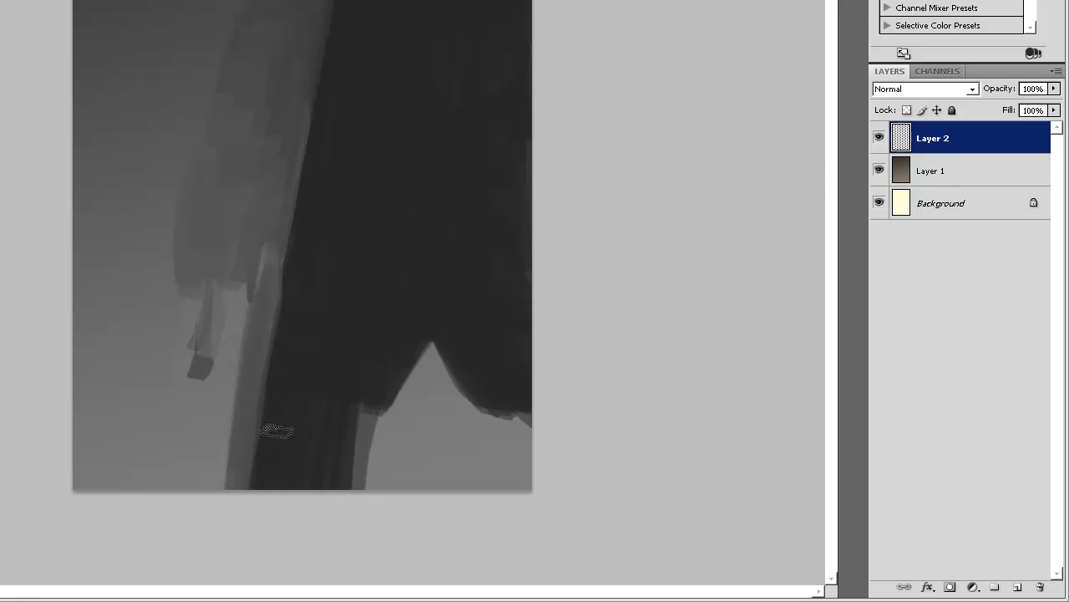
Fill the notch and the remaining lower right gap with dark strokes down to the bottom of the canvas.
{"action": "mouse_move", "coordinate": [326, 546]}
{"action": "left_mouse_down"}
{"action": "mouse_move", "coordinate": [394, 511]}
{"action": "mouse_move", "coordinate": [439, 527]}
{"action": "mouse_move", "coordinate": [407, 331]}
{"action": "mouse_move", "coordinate": [366, 382]}
{"action": "mouse_move", "coordinate": [400, 518]}
{"action": "mouse_move", "coordinate": [421, 339]}
{"action": "mouse_move", "coordinate": [439, 337]}
{"action": "mouse_move", "coordinate": [448, 493]}
{"action": "left_mouse_up"}
{"action": "left_click_drag", "start_coordinate": [444, 340], "coordinate": [461, 494]}
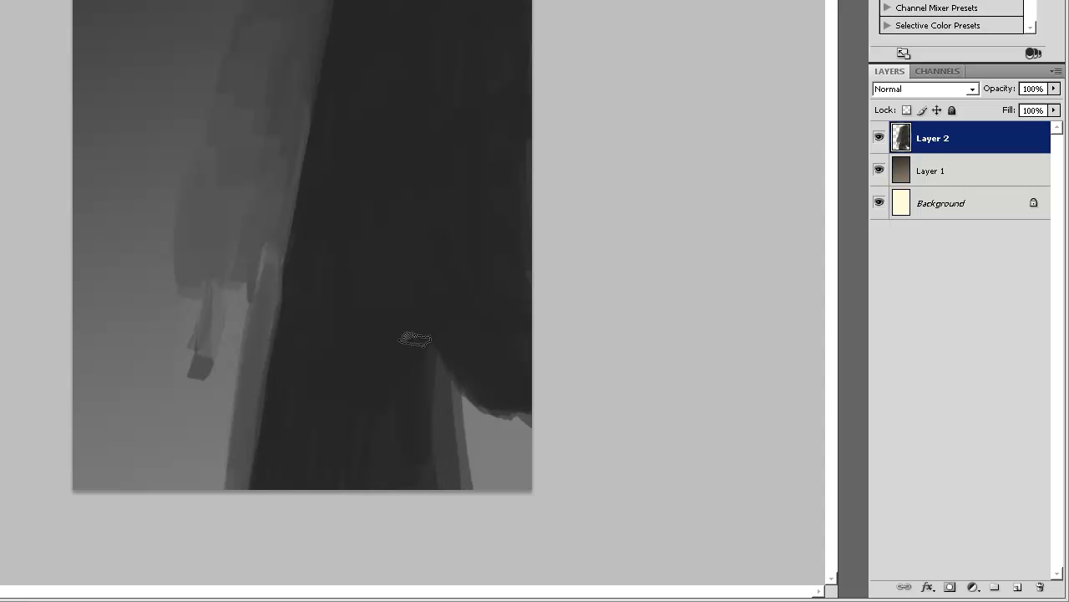
{"action": "mouse_move", "coordinate": [434, 354]}
{"action": "left_mouse_down"}
{"action": "mouse_move", "coordinate": [441, 493]}
{"action": "mouse_move", "coordinate": [449, 450]}
{"action": "mouse_move", "coordinate": [475, 475]}
{"action": "mouse_move", "coordinate": [451, 351]}
{"action": "left_mouse_up"}
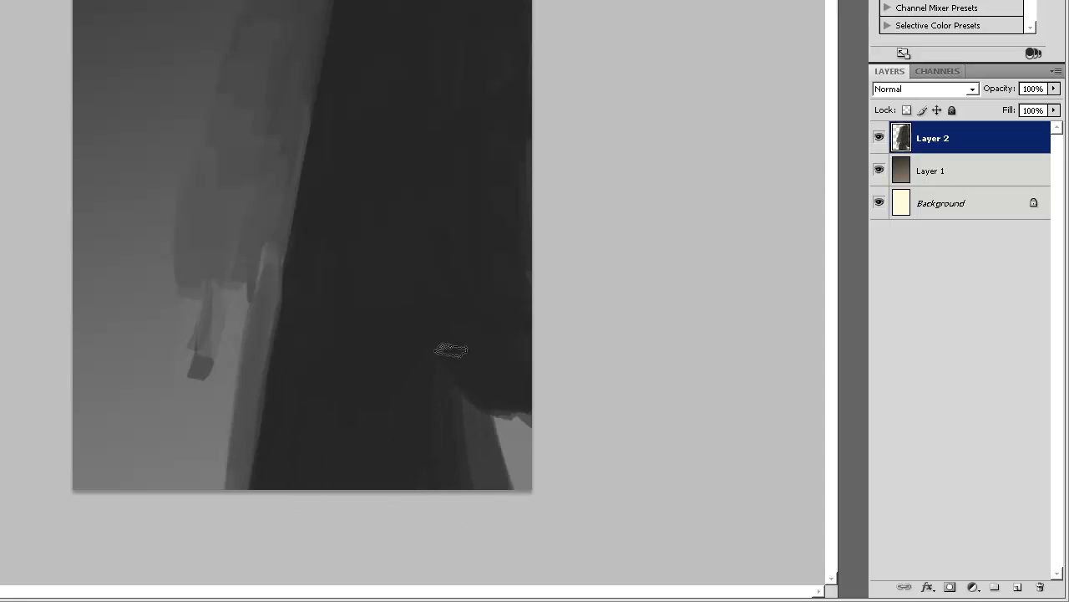
{"action": "mouse_move", "coordinate": [489, 389]}
{"action": "left_mouse_down"}
{"action": "mouse_move", "coordinate": [496, 408]}
{"action": "mouse_move", "coordinate": [465, 460]}
{"action": "mouse_move", "coordinate": [521, 421]}
{"action": "mouse_move", "coordinate": [535, 482]}
{"action": "left_mouse_up"}
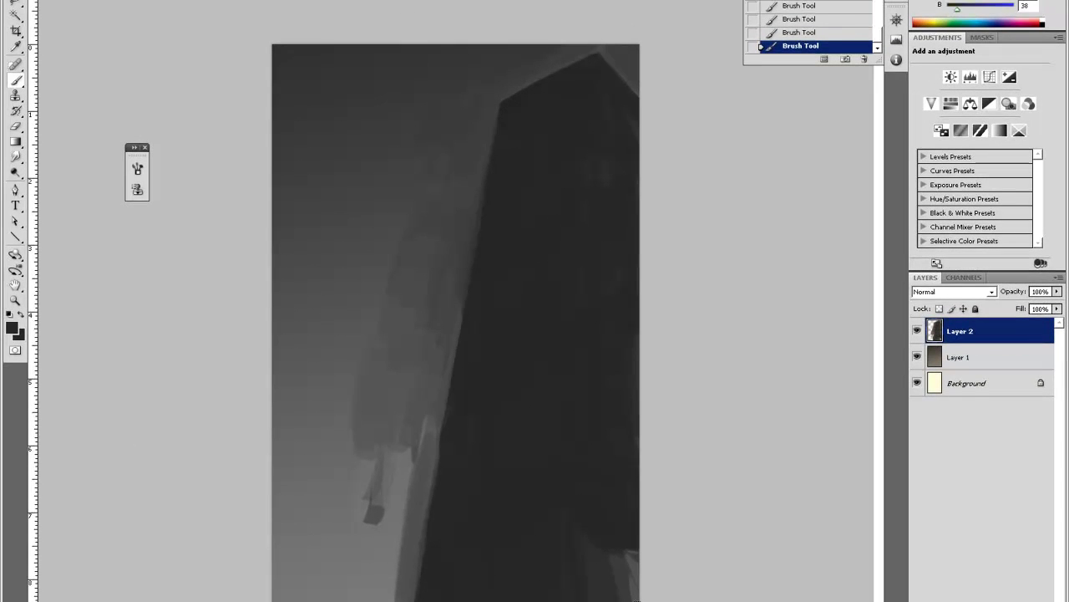
{"action": "mouse_move", "coordinate": [609, 547]}
{"action": "left_mouse_down"}
{"action": "mouse_move", "coordinate": [623, 516]}
{"action": "mouse_move", "coordinate": [635, 518]}
{"action": "mouse_move", "coordinate": [611, 545]}
{"action": "left_mouse_up"}
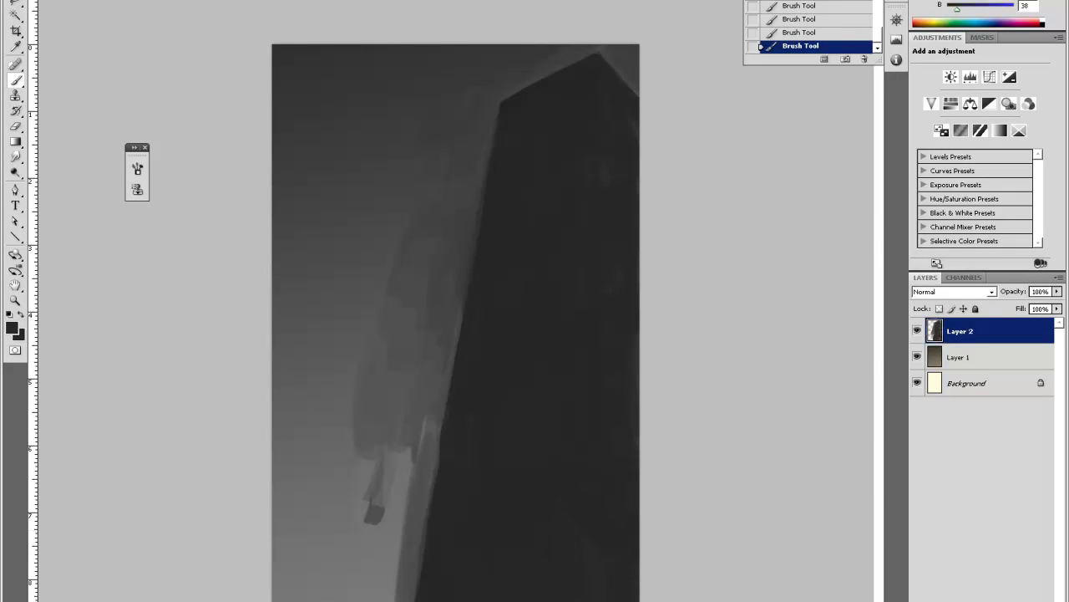
Paint out the smudge and streak beside the lower left edge with sampled greys, and redefine the edge with the dark grey.
{"action": "key", "text": "i"}
{"action": "left_click", "coordinate": [398, 508]}
{"action": "key", "text": "b"}
{"action": "mouse_move", "coordinate": [391, 460]}
{"action": "left_mouse_down"}
{"action": "mouse_move", "coordinate": [411, 486]}
{"action": "mouse_move", "coordinate": [396, 584]}
{"action": "mouse_move", "coordinate": [412, 479]}
{"action": "mouse_move", "coordinate": [403, 538]}
{"action": "left_mouse_up"}
{"action": "left_click", "coordinate": [387, 403], "text": "alt"}
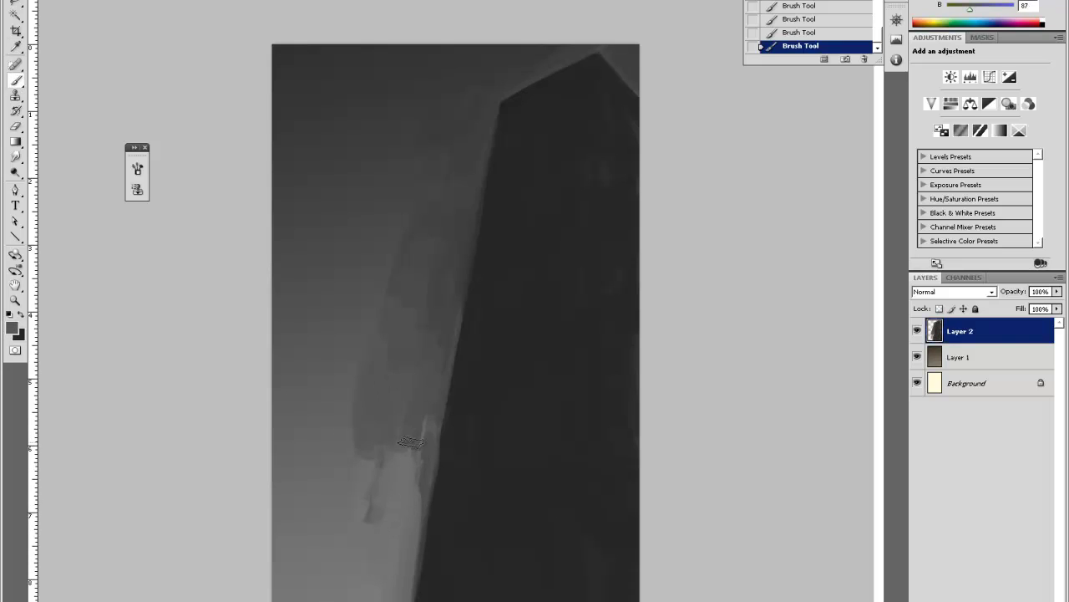
{"action": "left_click_drag", "start_coordinate": [416, 451], "coordinate": [412, 542]}
{"action": "left_click", "coordinate": [402, 490], "text": "alt"}
{"action": "mouse_move", "coordinate": [412, 468]}
{"action": "left_mouse_down"}
{"action": "mouse_move", "coordinate": [407, 580]}
{"action": "mouse_move", "coordinate": [416, 533]}
{"action": "mouse_move", "coordinate": [414, 595]}
{"action": "left_mouse_up"}
{"action": "left_click", "coordinate": [430, 562], "text": "alt"}
{"action": "left_click_drag", "start_coordinate": [429, 555], "coordinate": [420, 599]}
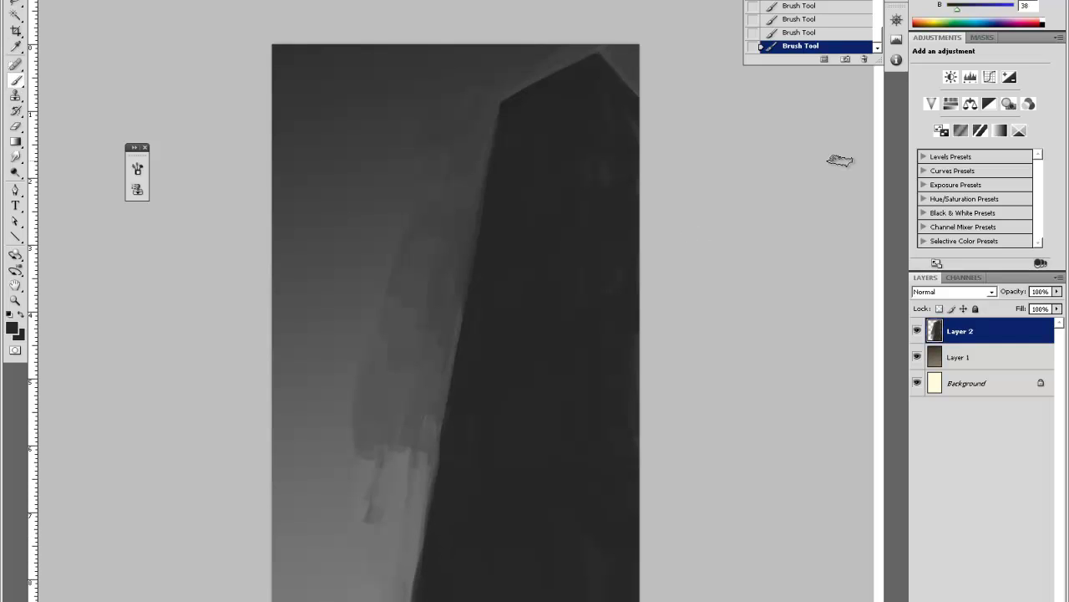
{"action": "key", "text": "alt"}
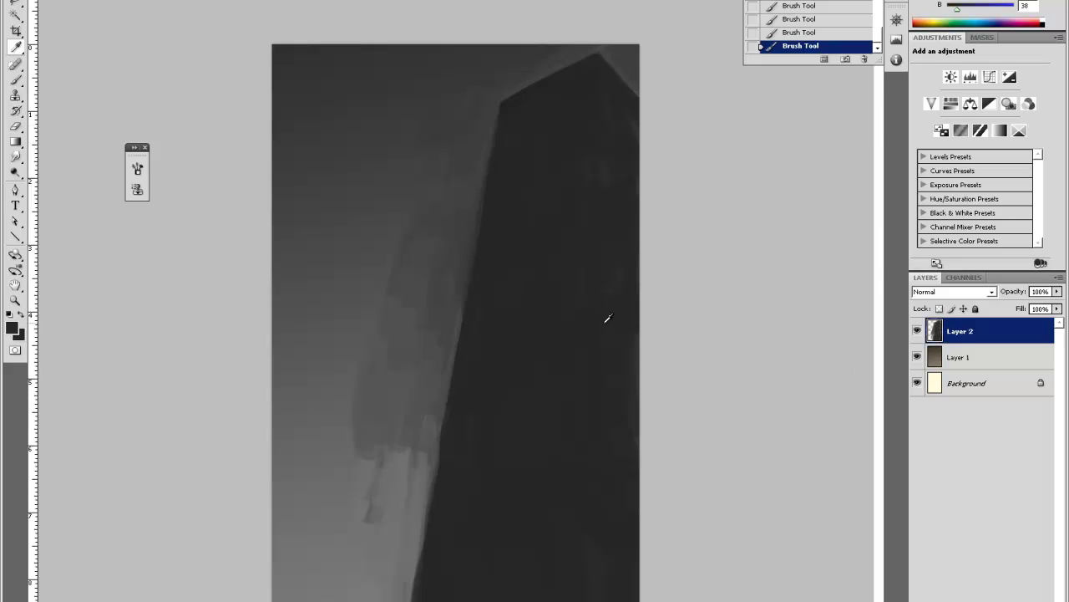
{"action": "key", "text": "alt+e"}
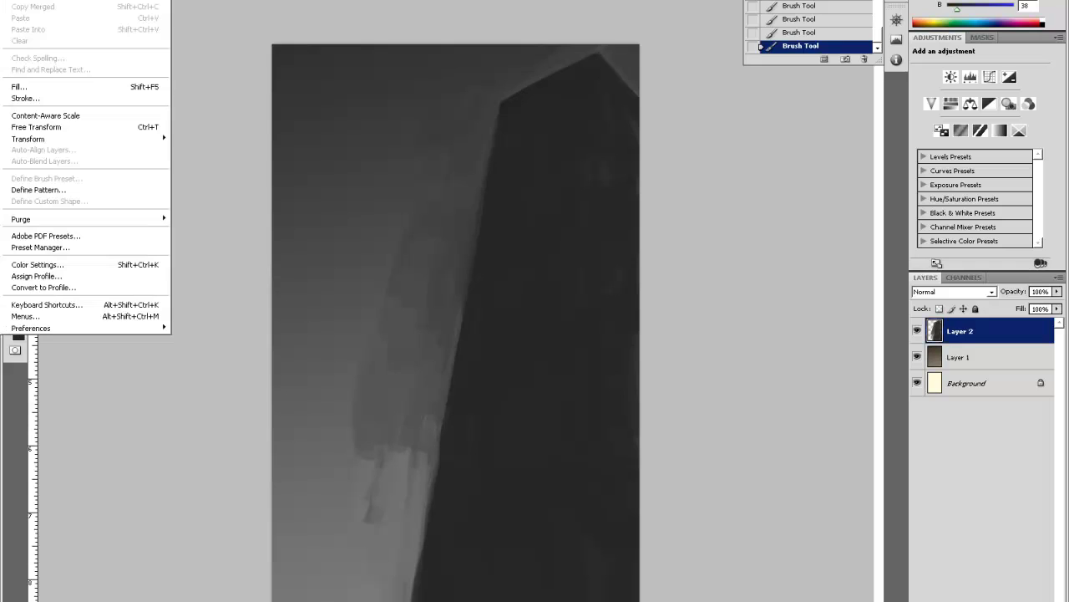
{"action": "left_click", "coordinate": [967, 341]}
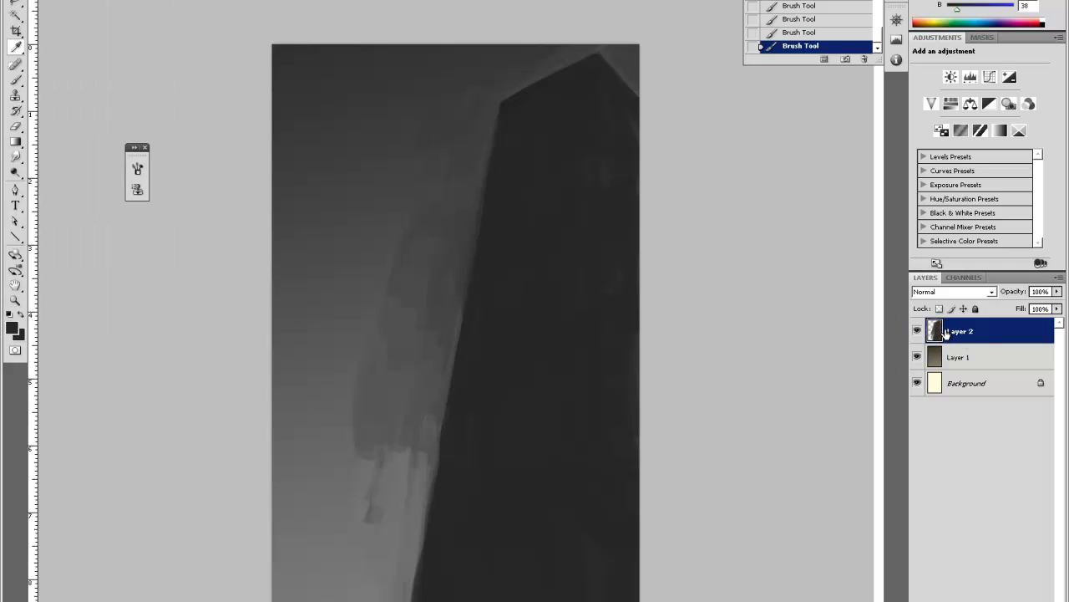
Save the painting in Photoshop PSD format as ROF_01 in the client's folder inside Freelance.
{"action": "key", "text": "ctrl+shift+s"}
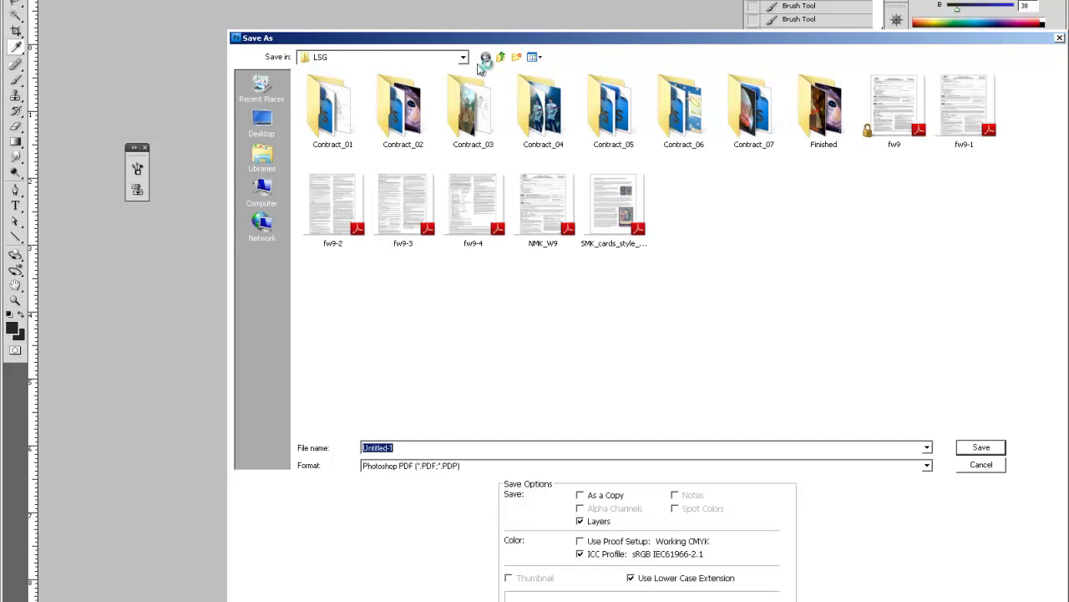
{"action": "left_click", "coordinate": [501, 58]}
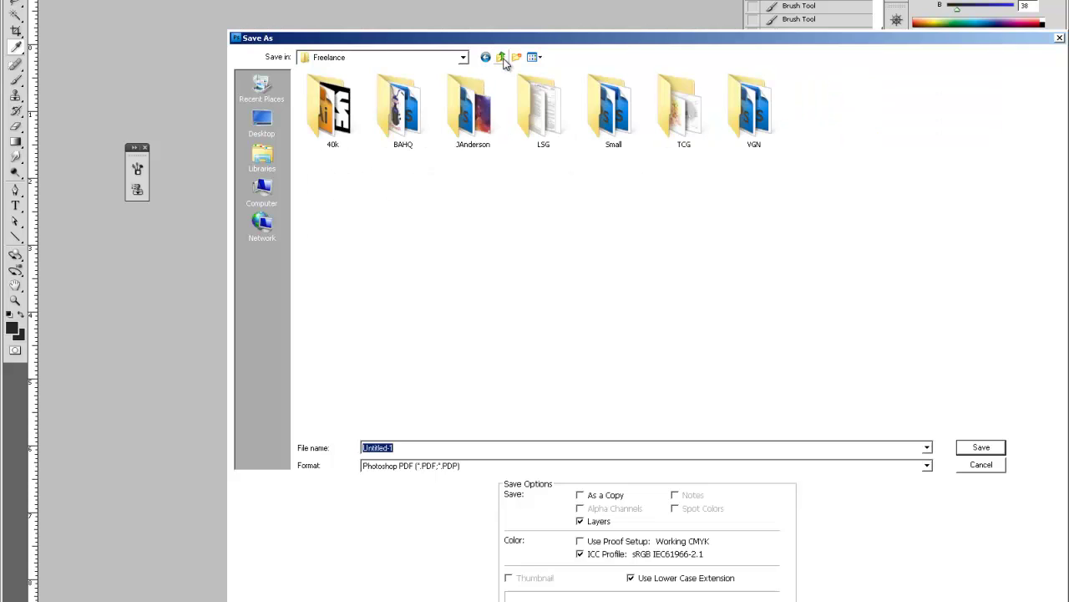
{"action": "double_click", "coordinate": [482, 125]}
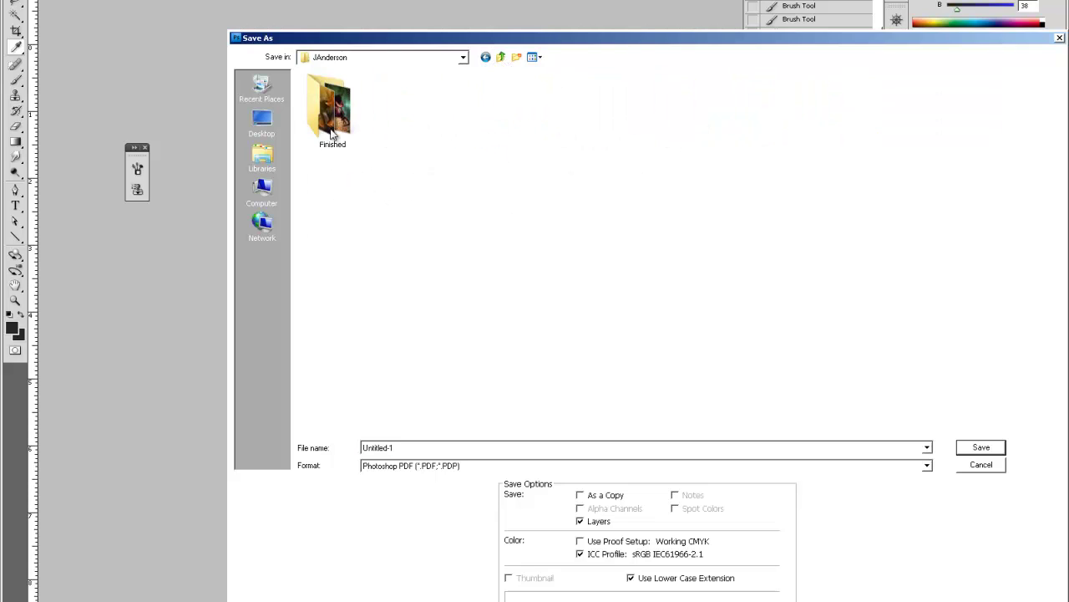
{"action": "left_click", "coordinate": [502, 203]}
{"action": "left_click", "coordinate": [442, 465]}
{"action": "left_click", "coordinate": [422, 479]}
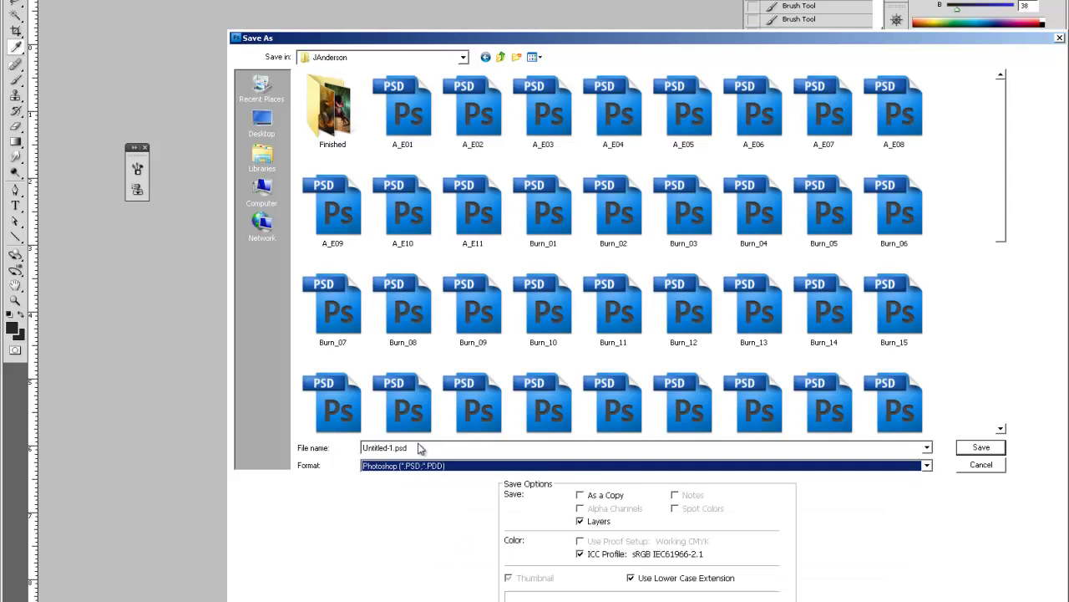
{"action": "left_click", "coordinate": [422, 448]}
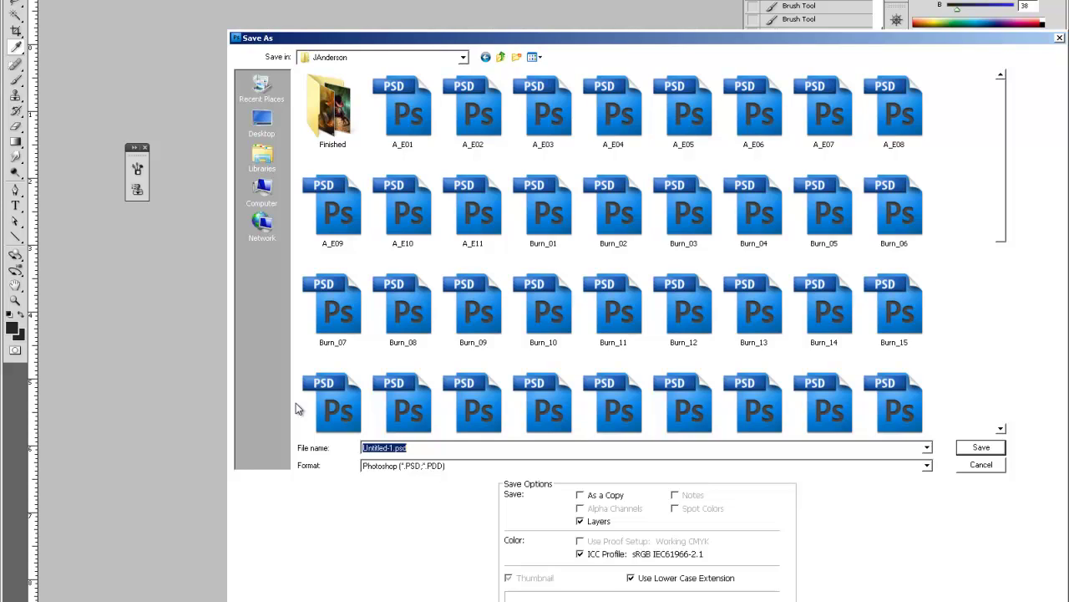
{"action": "type", "text": "ROF_01"}
{"action": "left_click", "coordinate": [999, 447]}
{"action": "left_click", "coordinate": [615, 38]}
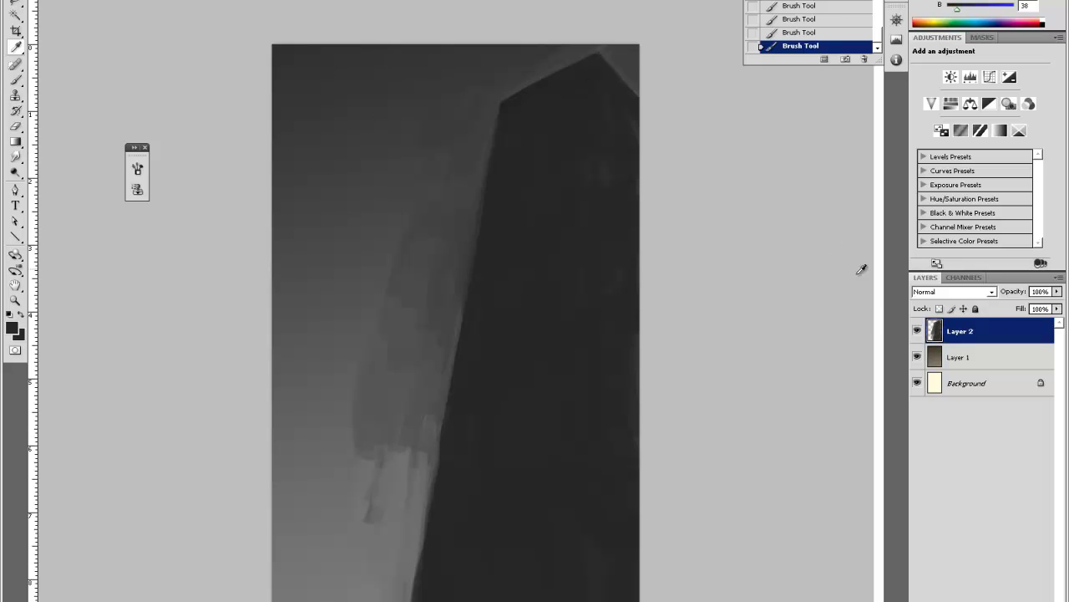
Save the painting again in the same folder under the file name ROF_01.
{"action": "key", "text": "ctrl+shift+s"}
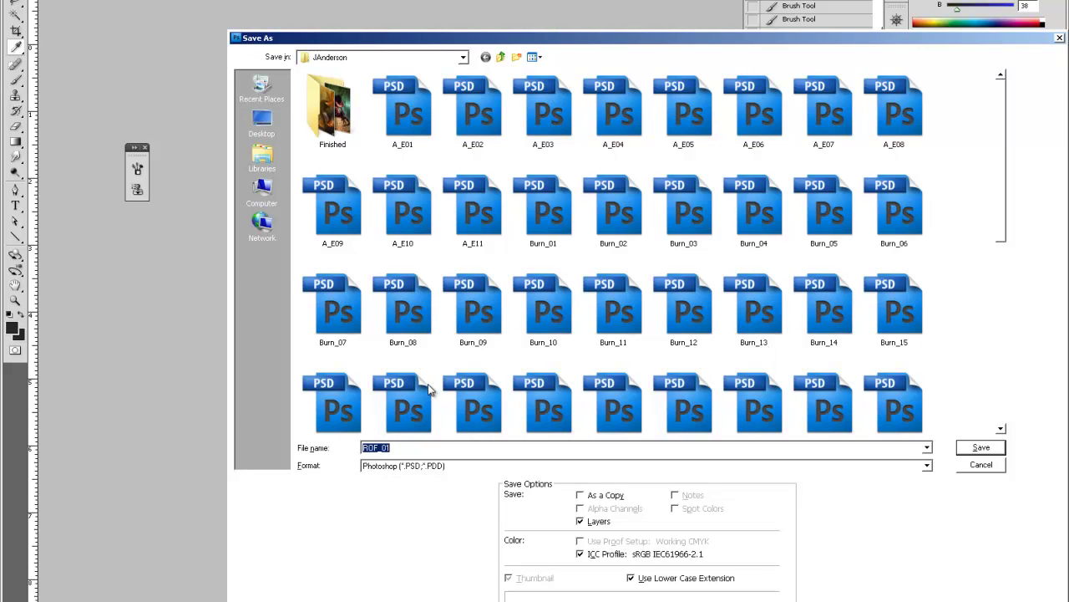
{"action": "type", "text": "ROF_01"}
{"action": "key", "text": "Return"}
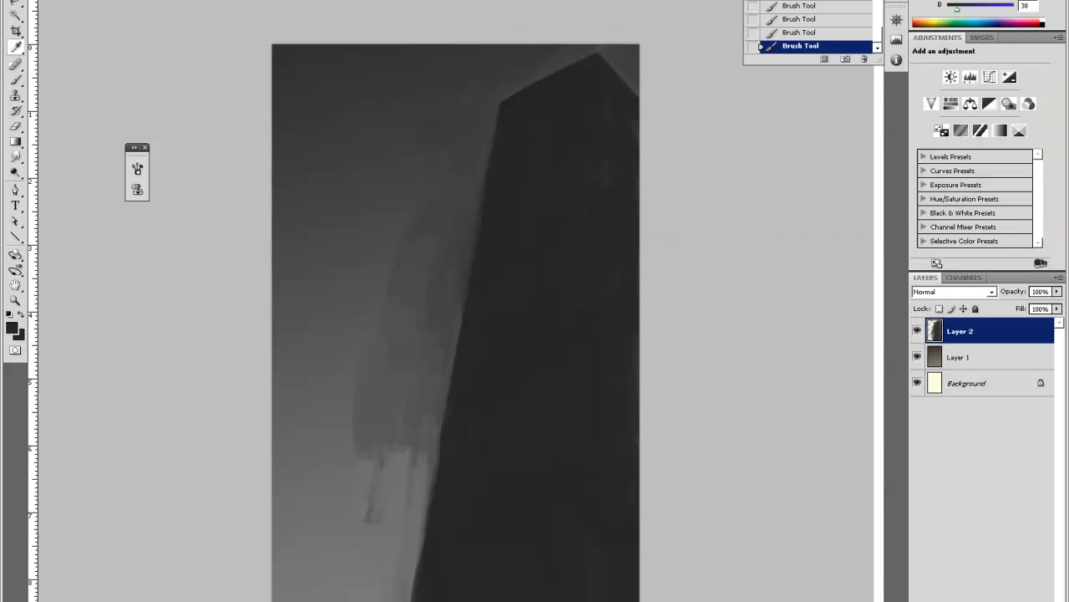
{"action": "left_click", "coordinate": [12, 1]}
{"action": "mouse_move", "coordinate": [95, 141]}
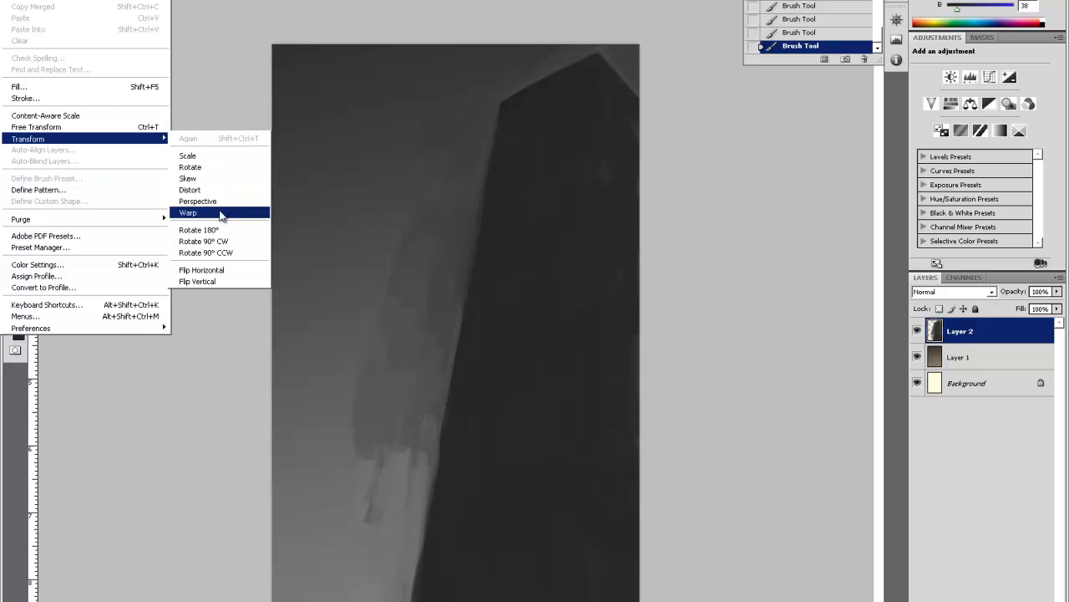
{"action": "left_click", "coordinate": [221, 214]}
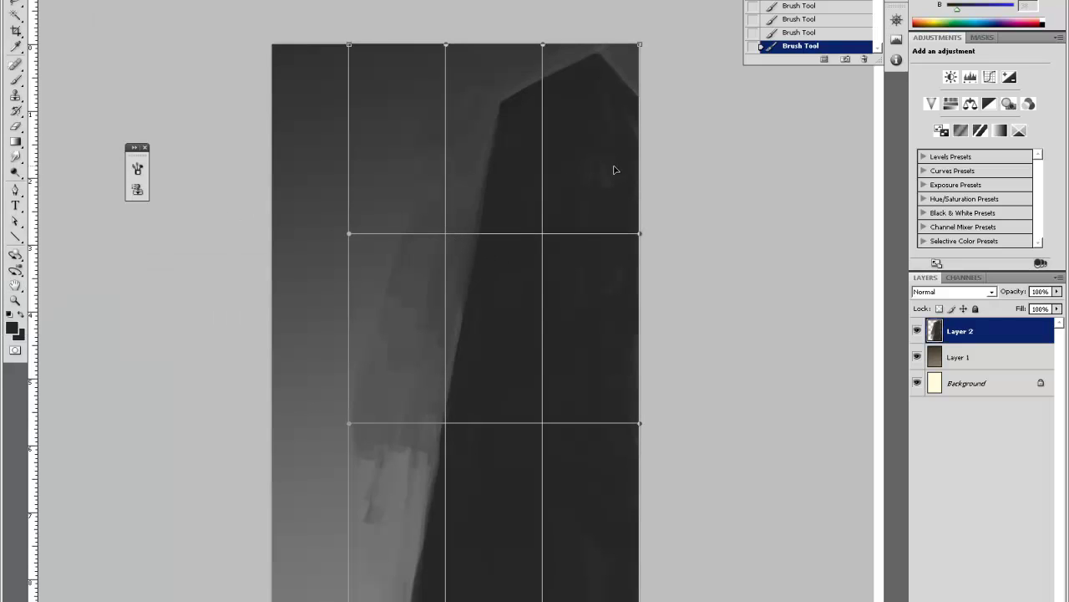
{"action": "key", "text": "Return"}
Merge Layer 2 and Layer 1 into a single layer above the background.
{"action": "left_click", "coordinate": [958, 357], "text": "shift"}
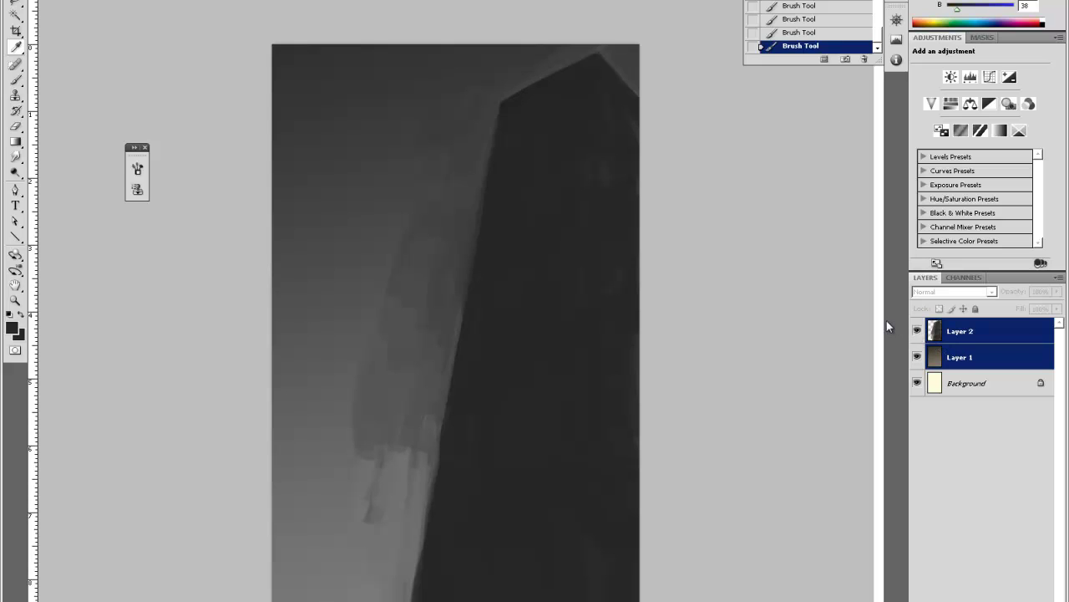
{"action": "key", "text": "ctrl+e"}
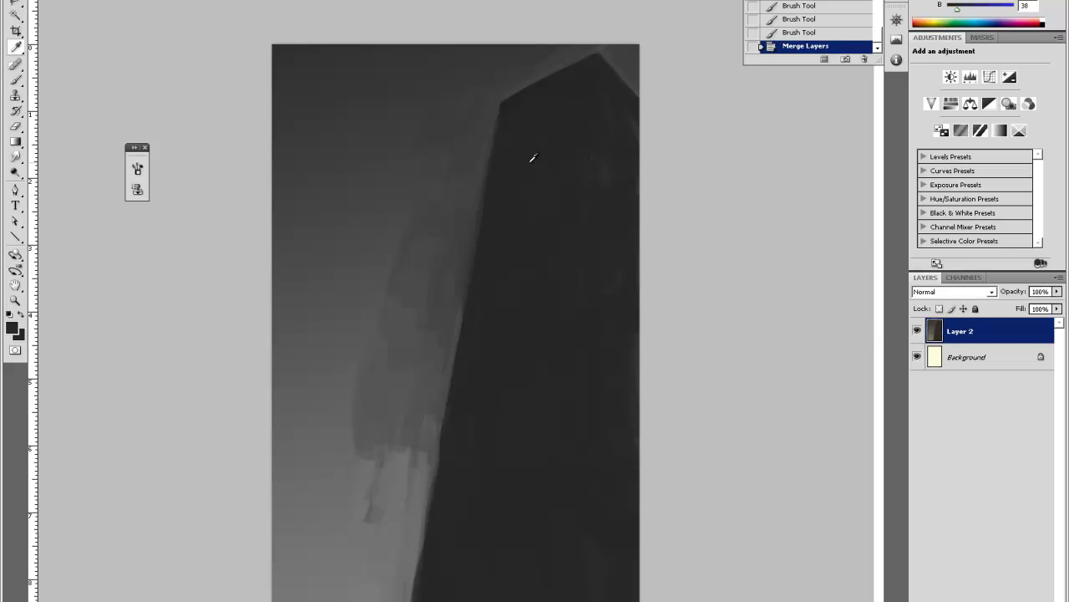
{"action": "left_click", "coordinate": [24, 0]}
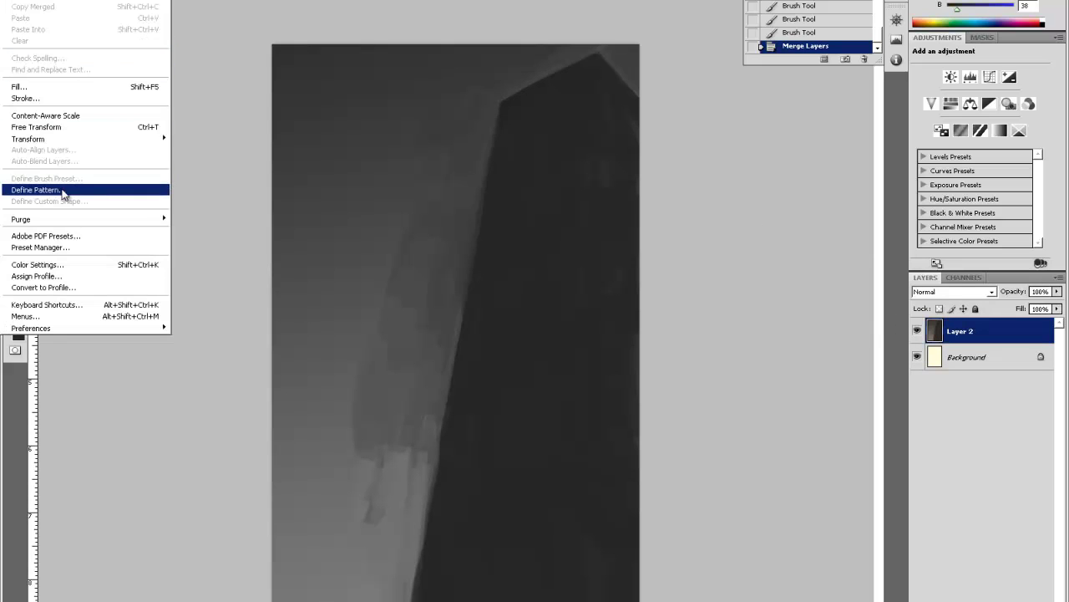
Start warping the merged layer, bending the middle of the dark form and its left edge to the right.
{"action": "mouse_move", "coordinate": [92, 138]}
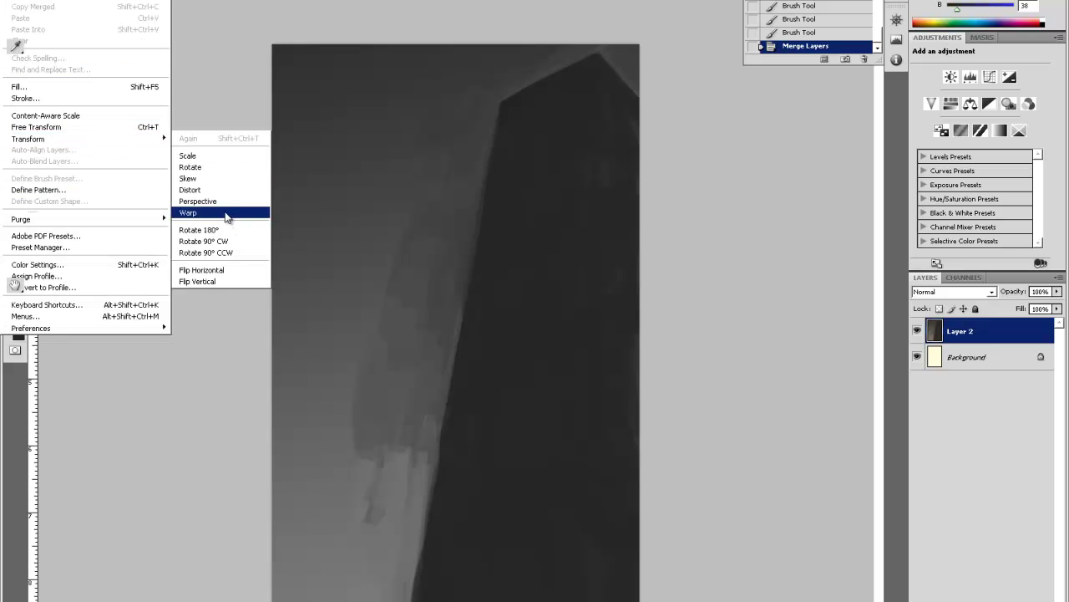
{"action": "left_click", "coordinate": [191, 212]}
{"action": "left_click_drag", "start_coordinate": [523, 237], "coordinate": [531, 238]}
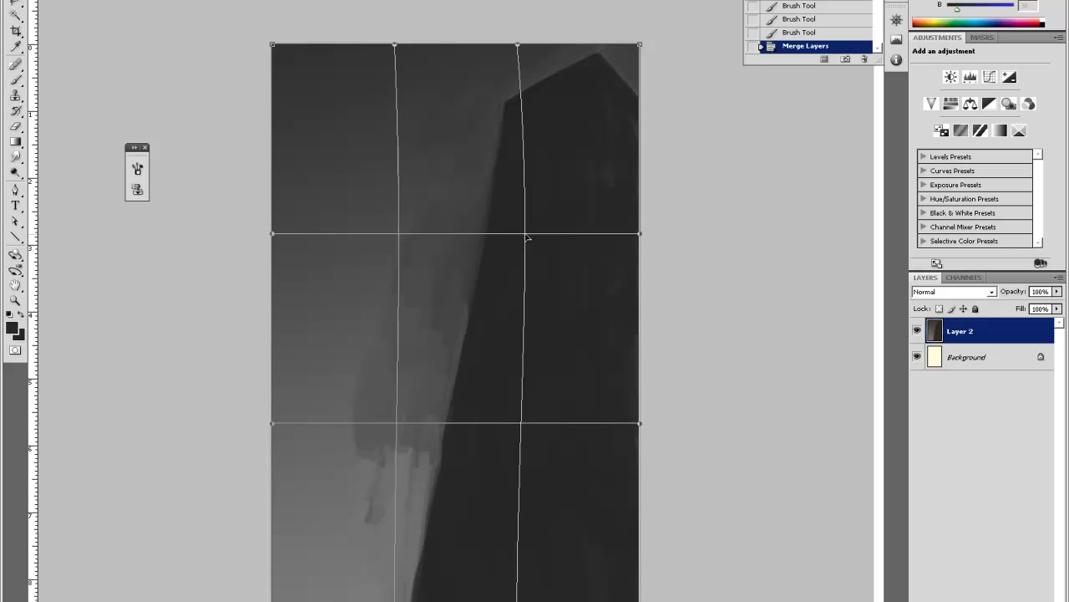
{"action": "left_click_drag", "start_coordinate": [399, 424], "coordinate": [413, 429]}
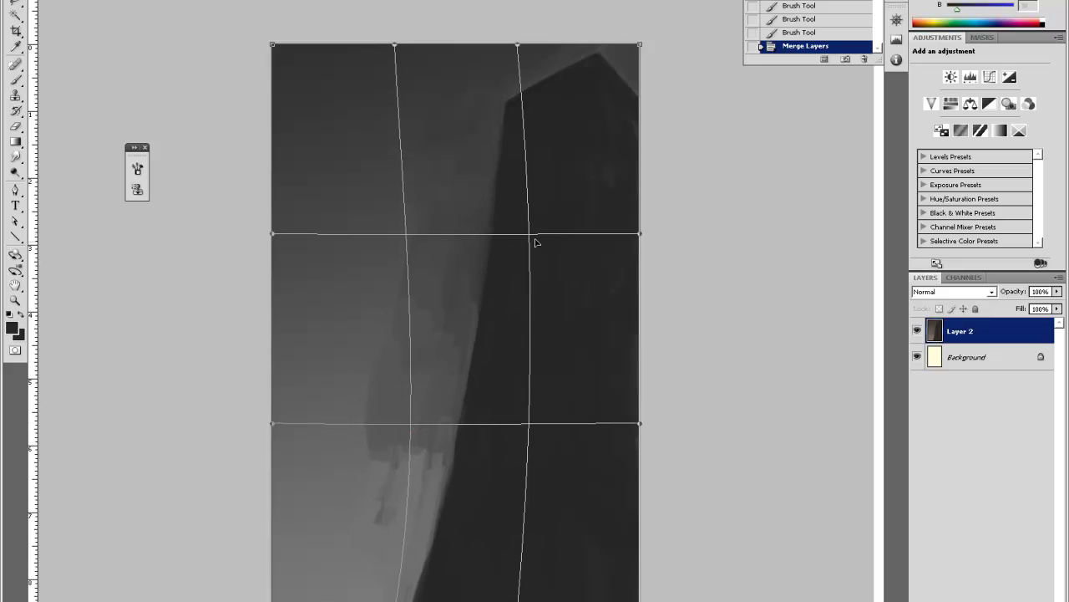
{"action": "left_click_drag", "start_coordinate": [537, 239], "coordinate": [545, 236]}
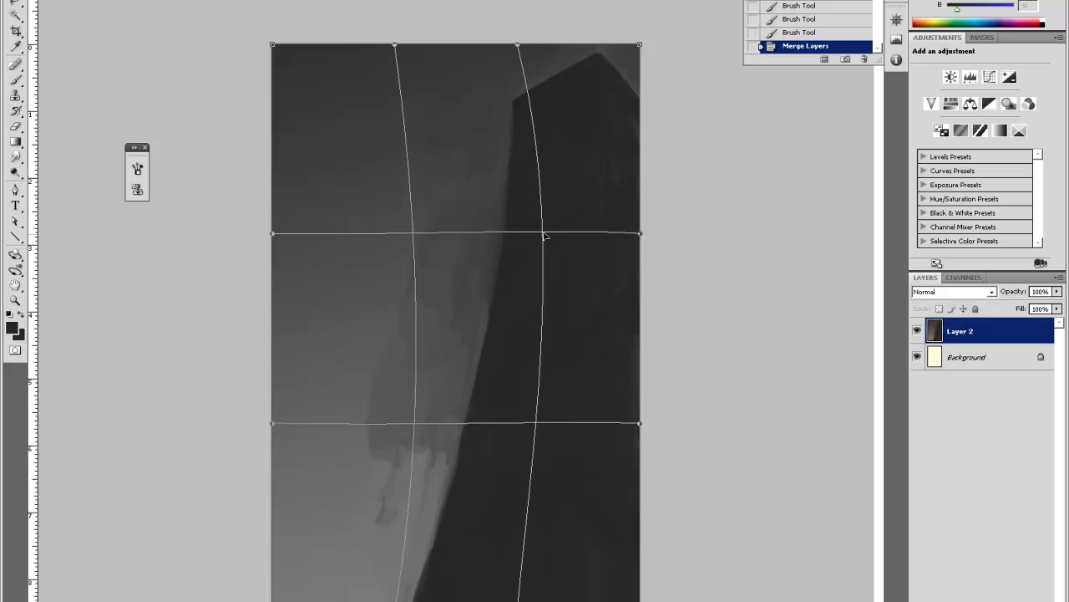
{"action": "left_click_drag", "start_coordinate": [639, 45], "coordinate": [641, 20]}
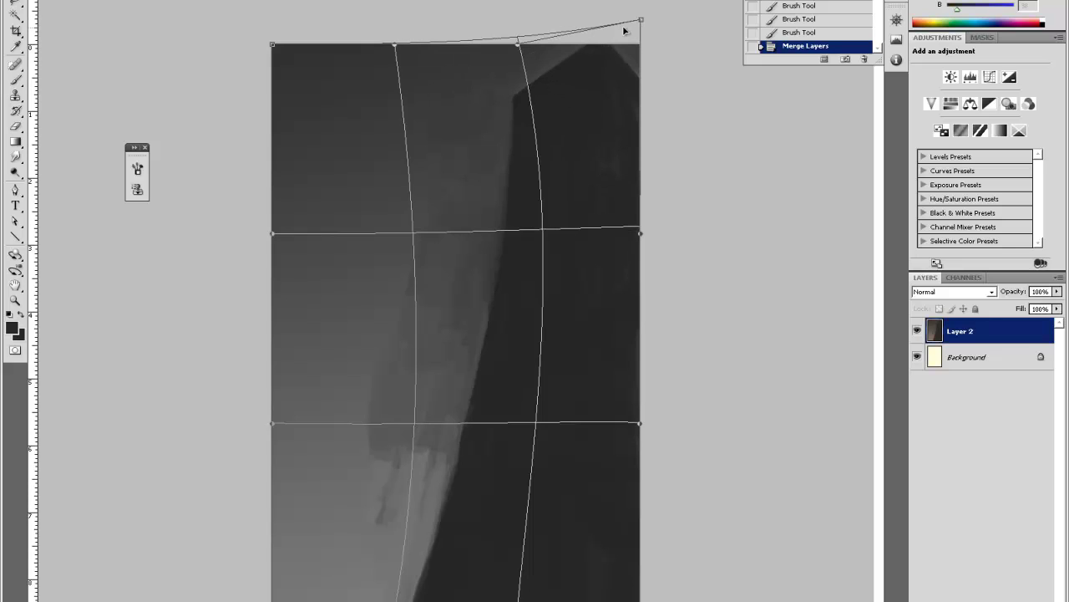
{"action": "left_click_drag", "start_coordinate": [641, 19], "coordinate": [642, 45]}
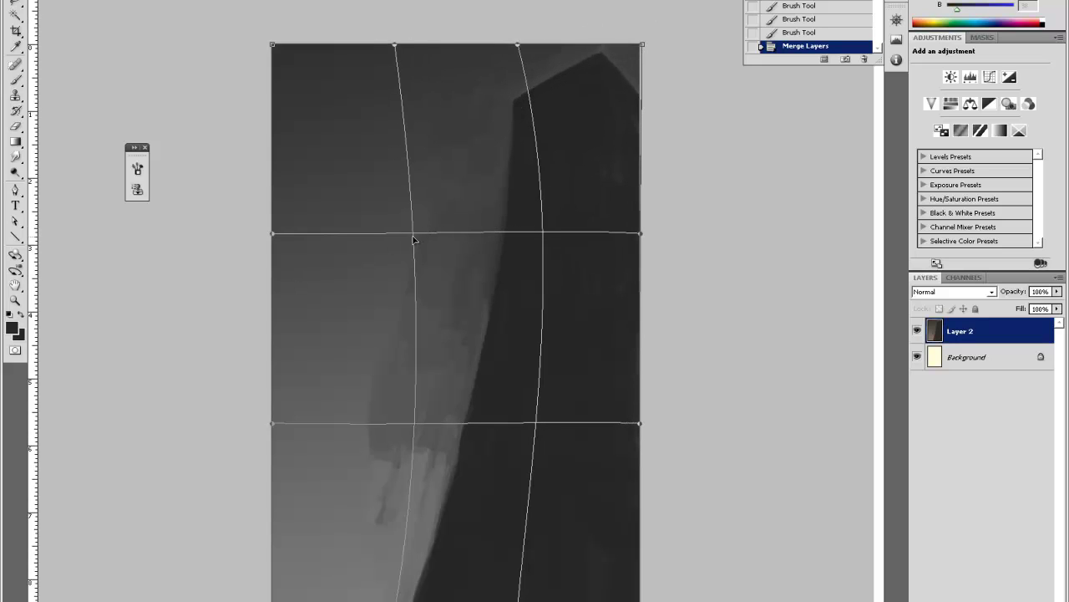
Pull the upper part of the warp mesh down and draw both side edges inward to curve and narrow the form.
{"action": "left_click_drag", "start_coordinate": [413, 240], "coordinate": [423, 289]}
{"action": "left_click_drag", "start_coordinate": [522, 47], "coordinate": [535, 64]}
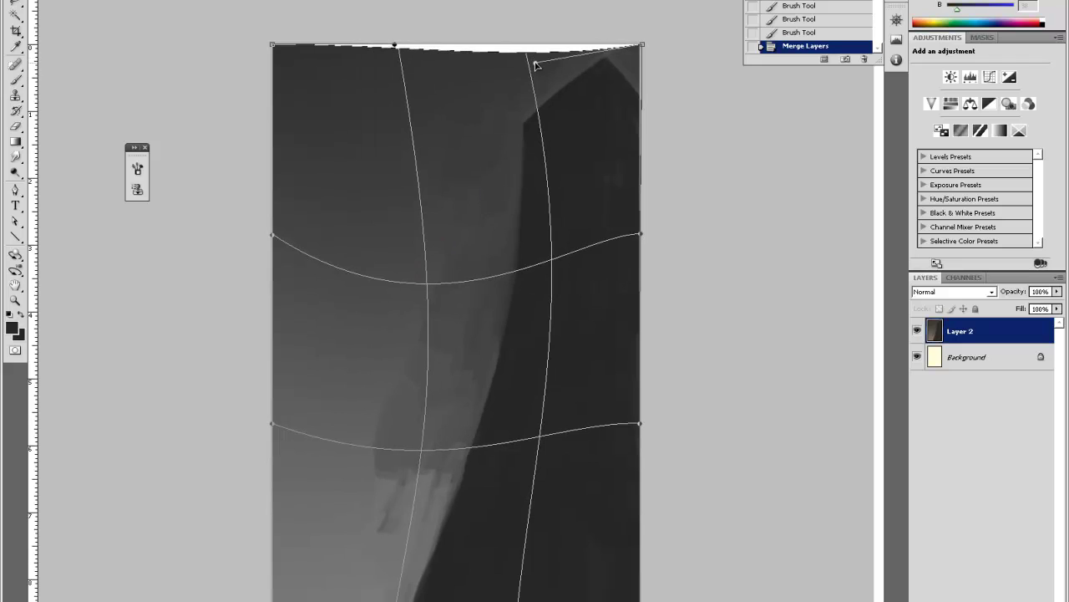
{"action": "left_click_drag", "start_coordinate": [643, 236], "coordinate": [573, 331]}
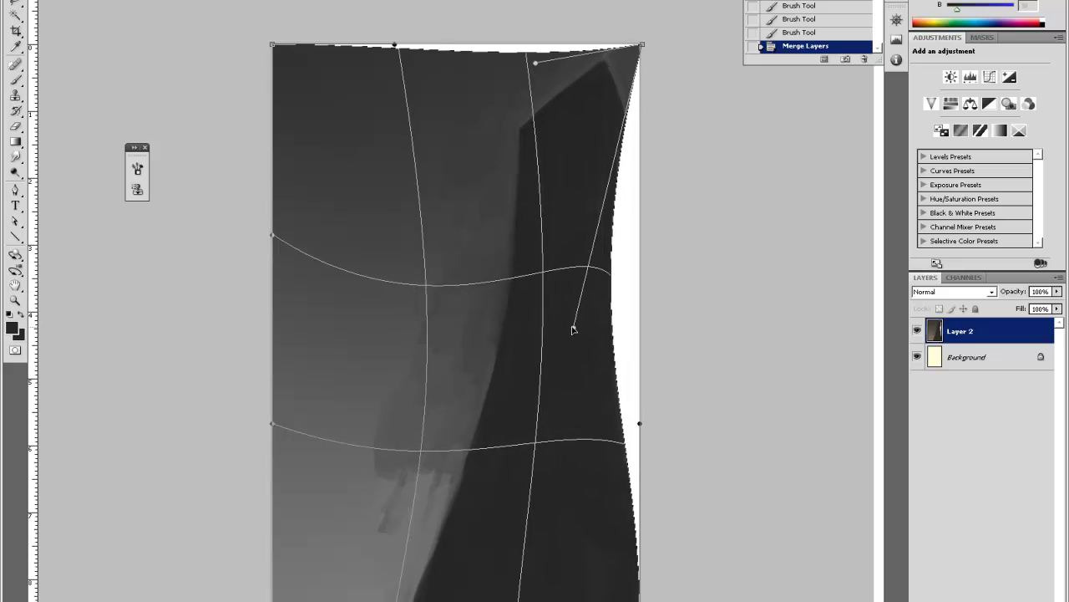
{"action": "left_click_drag", "start_coordinate": [274, 240], "coordinate": [310, 252]}
{"action": "left_click_drag", "start_coordinate": [547, 272], "coordinate": [554, 274]}
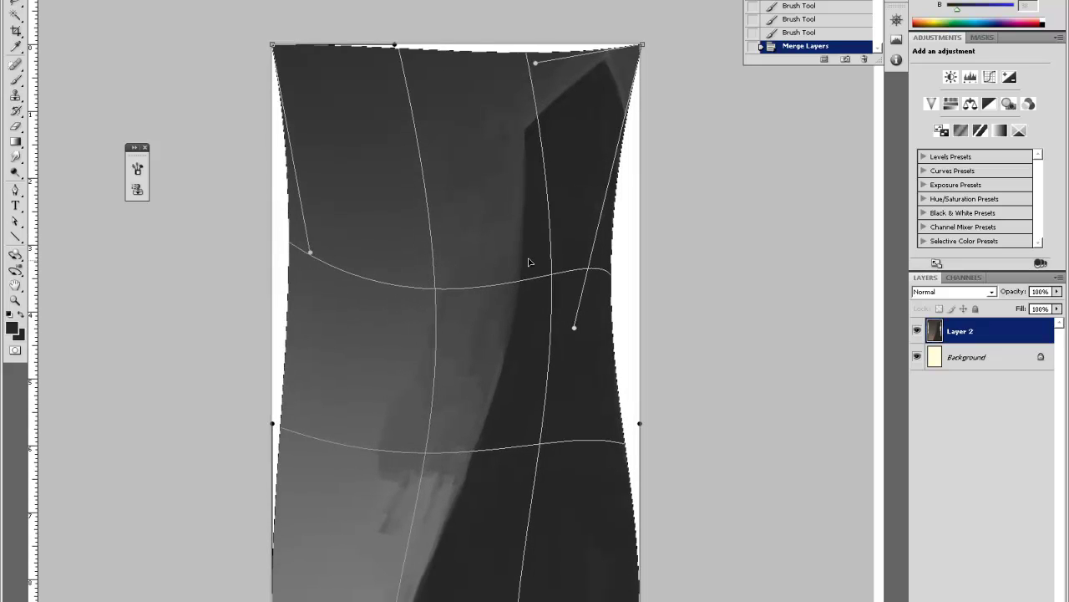
{"action": "mouse_move", "coordinate": [396, 47]}
{"action": "left_mouse_down"}
{"action": "mouse_move", "coordinate": [422, 70]}
{"action": "mouse_move", "coordinate": [444, 64]}
{"action": "mouse_move", "coordinate": [413, 49]}
{"action": "left_mouse_up"}
{"action": "left_click_drag", "start_coordinate": [444, 290], "coordinate": [457, 300]}
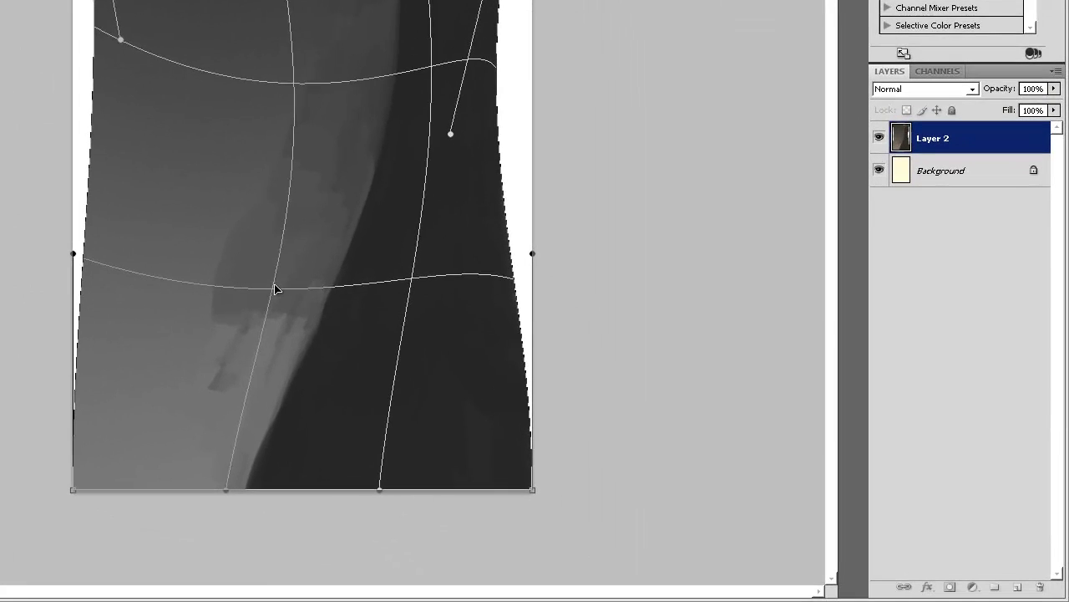
Fine-tune the lower left part of the warp mesh so the form flares toward its base, and apply the warp.
{"action": "mouse_move", "coordinate": [317, 333]}
{"action": "left_mouse_down"}
{"action": "mouse_move", "coordinate": [337, 346]}
{"action": "mouse_move", "coordinate": [322, 337]}
{"action": "left_mouse_up"}
{"action": "left_click_drag", "start_coordinate": [280, 293], "coordinate": [279, 287]}
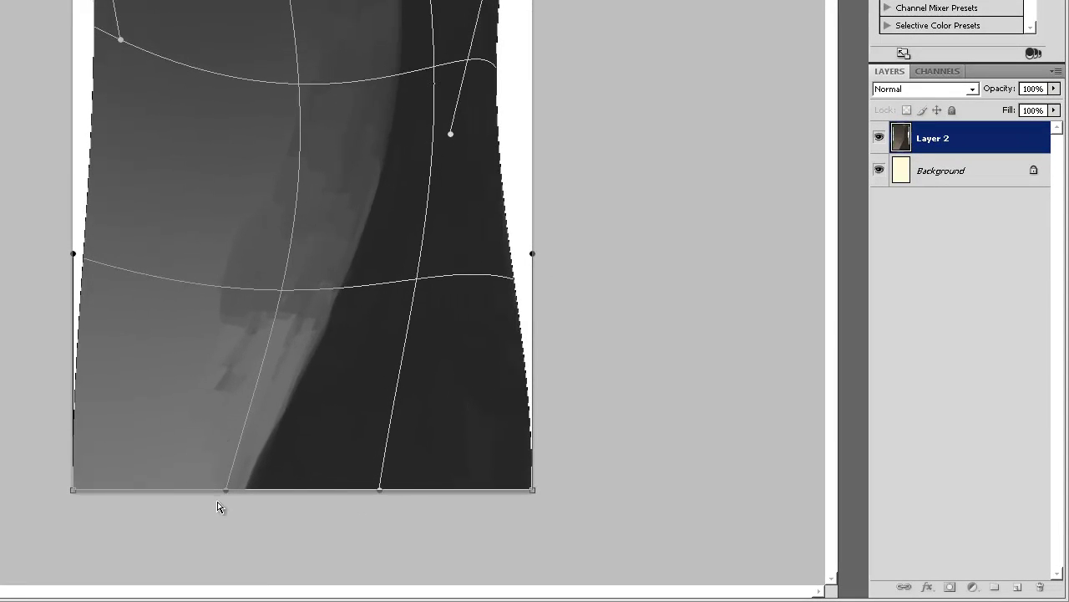
{"action": "mouse_move", "coordinate": [224, 493]}
{"action": "left_mouse_down"}
{"action": "mouse_move", "coordinate": [183, 509]}
{"action": "mouse_move", "coordinate": [217, 488]}
{"action": "left_mouse_up"}
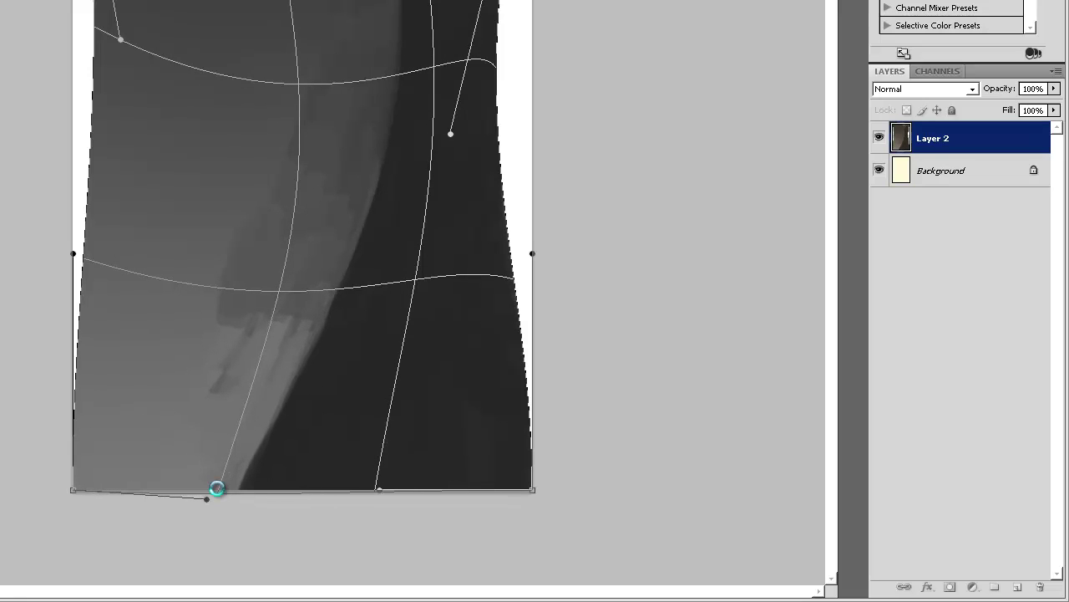
{"action": "key", "text": "Return"}
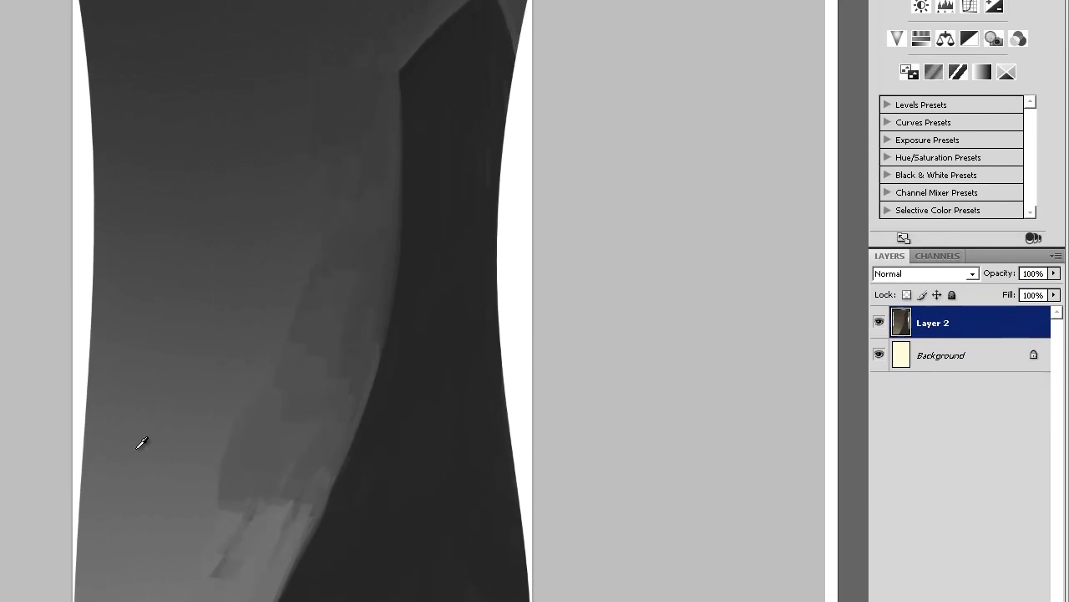
Paint the dark form over the white gap along the canvas's right edge, extending its slope down from the peak.
{"action": "mouse_move", "coordinate": [505, 67]}
{"action": "left_mouse_down"}
{"action": "mouse_move", "coordinate": [509, 138]}
{"action": "mouse_move", "coordinate": [526, 191]}
{"action": "left_mouse_up"}
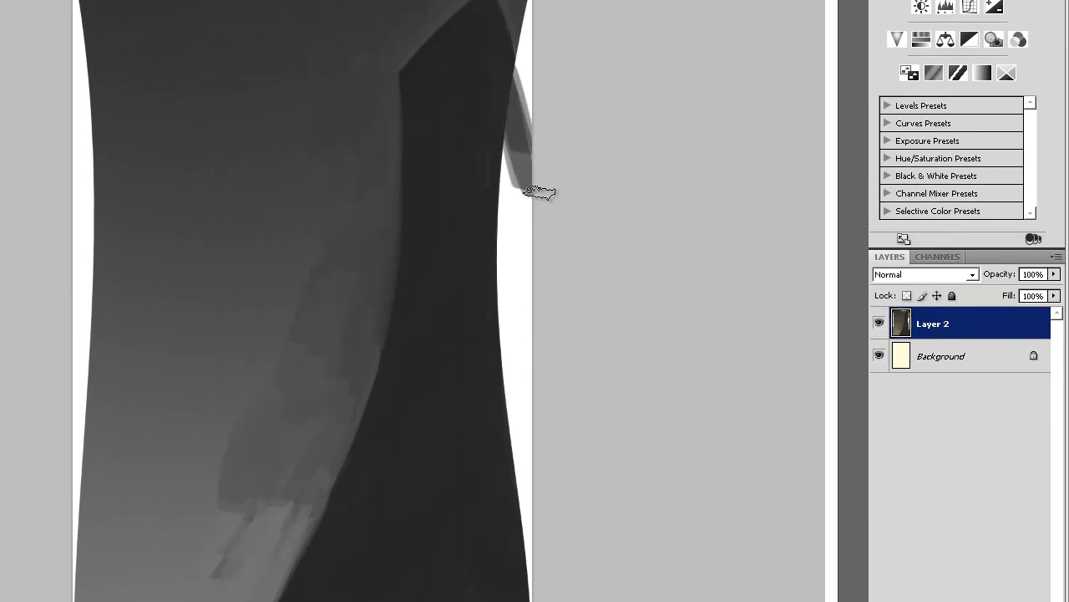
{"action": "left_click_drag", "start_coordinate": [501, 88], "coordinate": [528, 188]}
{"action": "left_click_drag", "start_coordinate": [485, 110], "coordinate": [514, 227]}
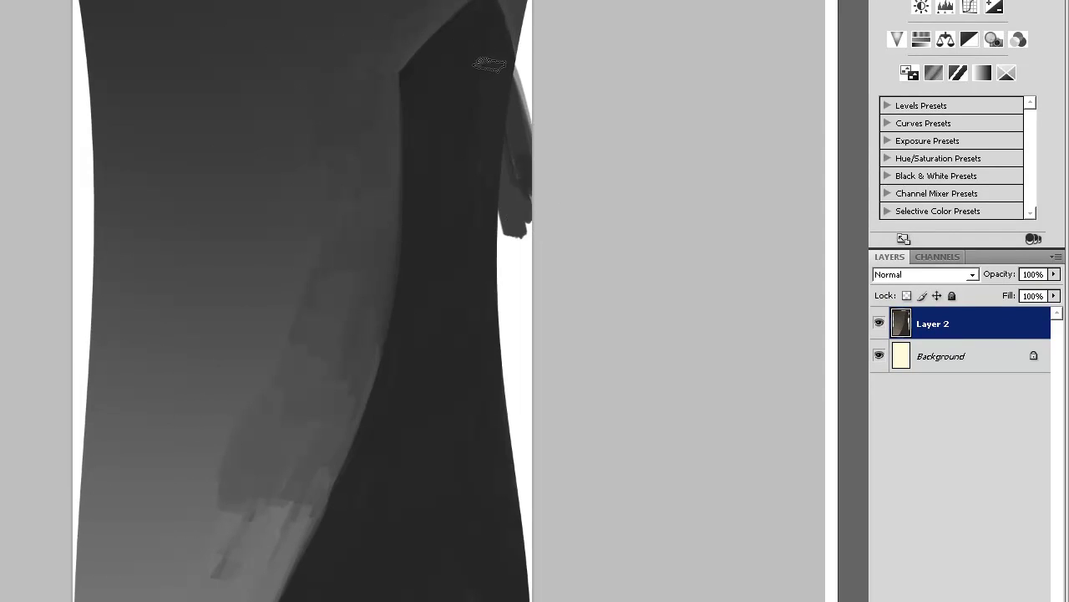
{"action": "mouse_move", "coordinate": [491, 66]}
{"action": "left_mouse_down"}
{"action": "mouse_move", "coordinate": [516, 174]}
{"action": "mouse_move", "coordinate": [520, 142]}
{"action": "left_mouse_up"}
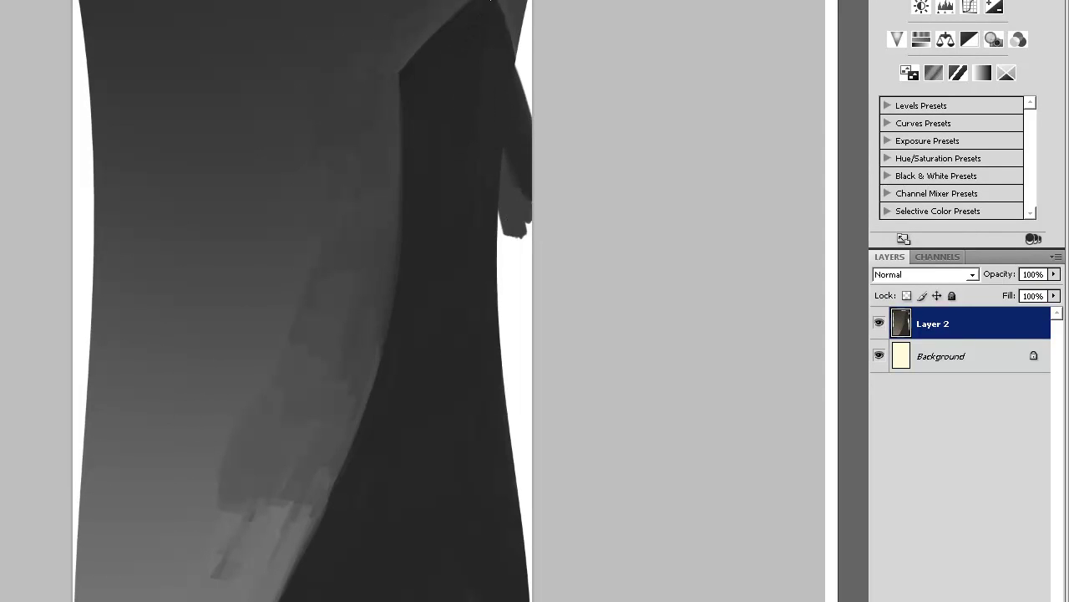
{"action": "mouse_move", "coordinate": [519, 231]}
{"action": "left_mouse_down"}
{"action": "mouse_move", "coordinate": [507, 282]}
{"action": "mouse_move", "coordinate": [515, 311]}
{"action": "left_mouse_up"}
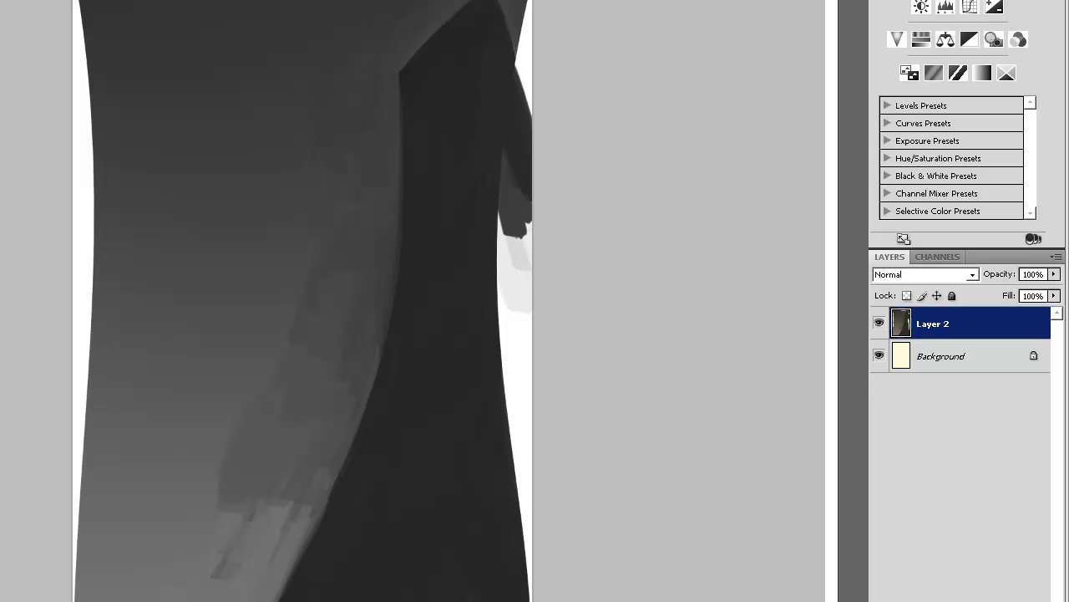
{"action": "left_click_drag", "start_coordinate": [506, 199], "coordinate": [521, 334]}
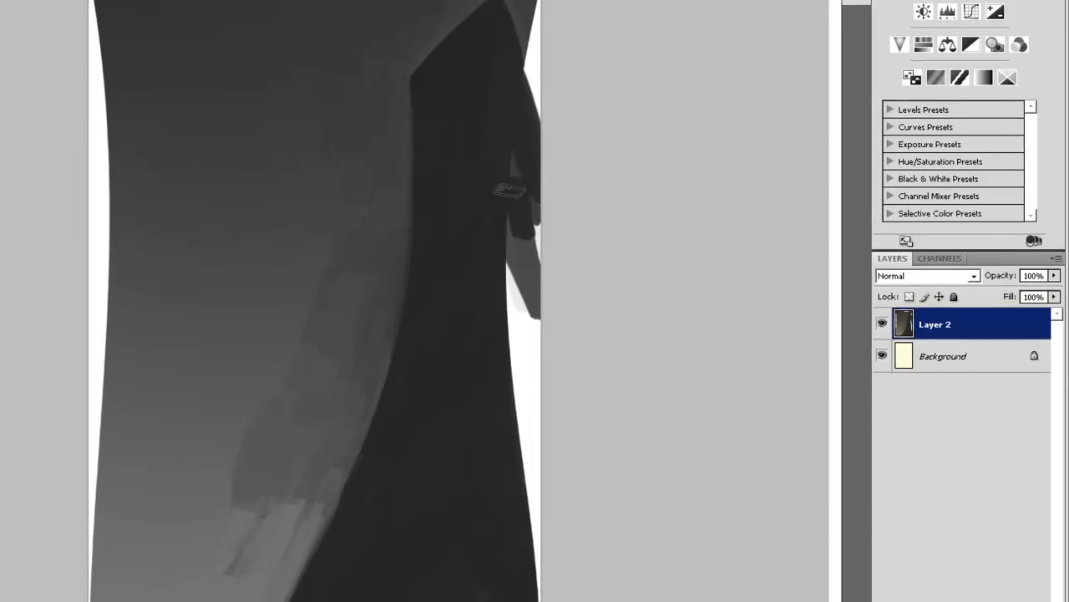
{"action": "mouse_move", "coordinate": [622, 300]}
{"action": "left_mouse_down"}
{"action": "mouse_move", "coordinate": [616, 381]}
{"action": "mouse_move", "coordinate": [652, 479]}
{"action": "mouse_move", "coordinate": [643, 516]}
{"action": "mouse_move", "coordinate": [644, 565]}
{"action": "left_mouse_up"}
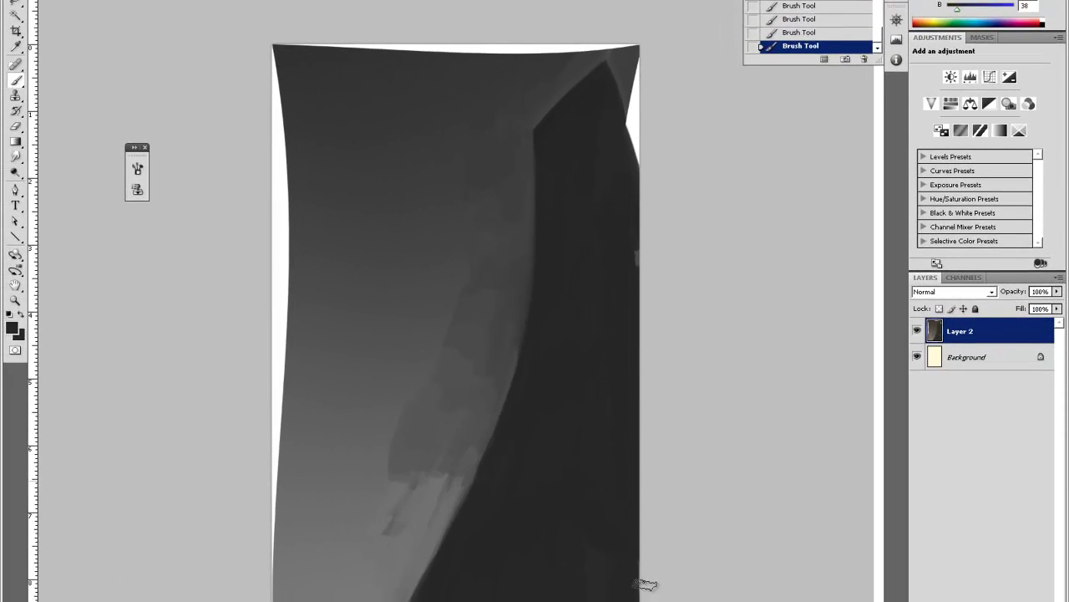
Fill the white gap along the lower left canvas edge with brush strokes in greys sampled from the adjoining gradient.
{"action": "key", "text": "i"}
{"action": "left_click", "coordinate": [297, 380], "text": "alt"}
{"action": "left_click_drag", "start_coordinate": [268, 439], "coordinate": [273, 597]}
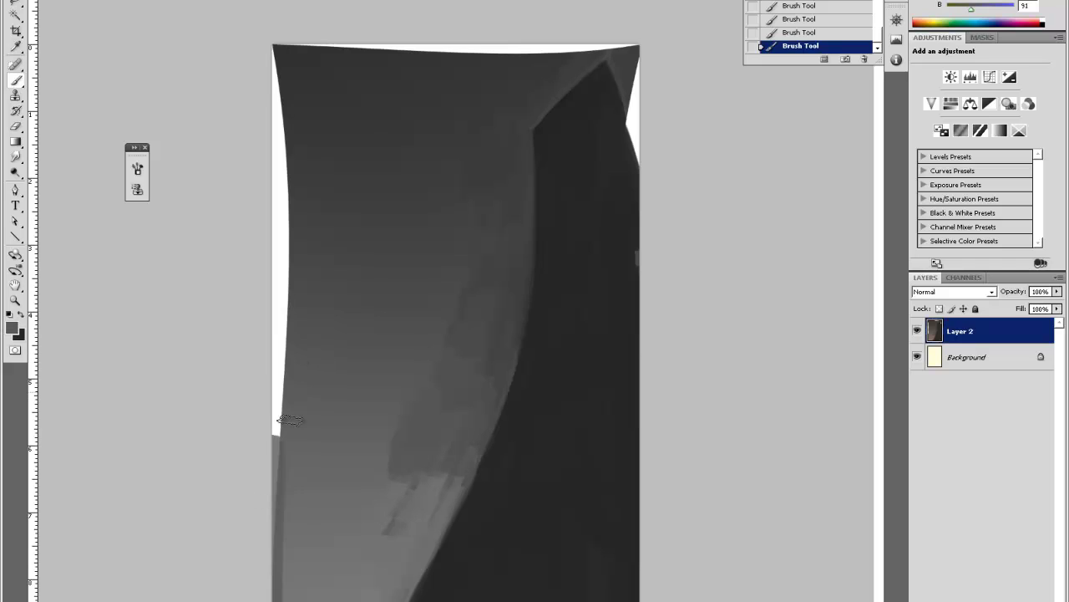
{"action": "mouse_move", "coordinate": [290, 420]}
{"action": "left_mouse_down"}
{"action": "mouse_move", "coordinate": [267, 546]}
{"action": "mouse_move", "coordinate": [270, 596]}
{"action": "left_mouse_up"}
{"action": "left_click", "coordinate": [294, 564], "text": "alt"}
{"action": "mouse_move", "coordinate": [286, 506]}
{"action": "left_mouse_down"}
{"action": "mouse_move", "coordinate": [286, 597]}
{"action": "mouse_move", "coordinate": [280, 471]}
{"action": "left_mouse_up"}
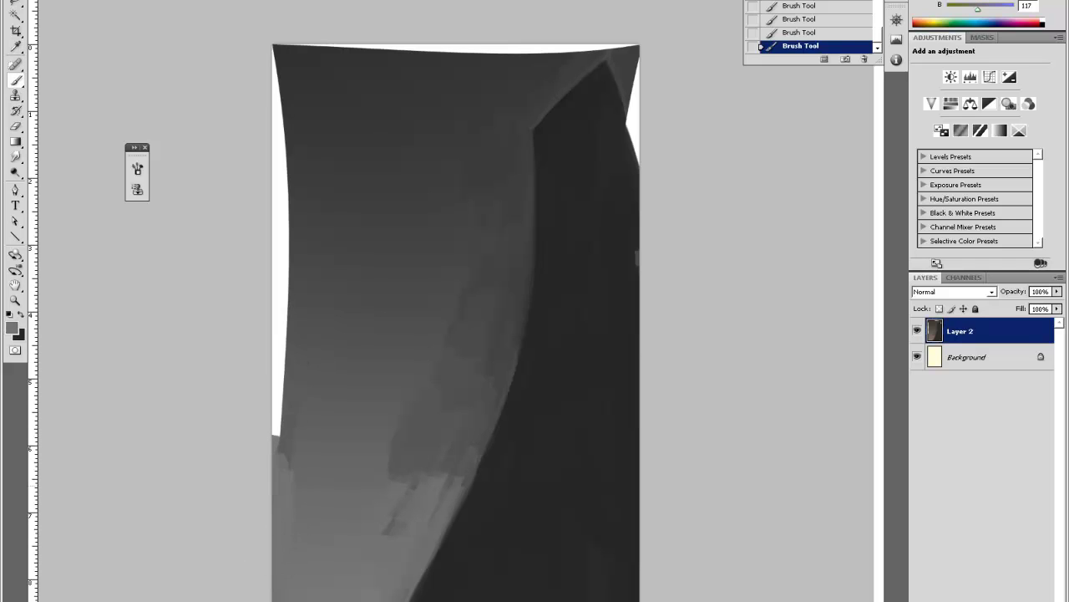
{"action": "left_click", "coordinate": [294, 400], "text": "alt"}
{"action": "mouse_move", "coordinate": [279, 331]}
{"action": "left_mouse_down"}
{"action": "mouse_move", "coordinate": [277, 447]}
{"action": "mouse_move", "coordinate": [274, 414]}
{"action": "mouse_move", "coordinate": [274, 438]}
{"action": "mouse_move", "coordinate": [298, 376]}
{"action": "mouse_move", "coordinate": [289, 441]}
{"action": "mouse_move", "coordinate": [269, 407]}
{"action": "mouse_move", "coordinate": [296, 535]}
{"action": "left_mouse_up"}
{"action": "left_click", "coordinate": [288, 493], "text": "alt"}
Cover the white gap along the upper left canvas edge with darker greys sampled from the nearby background.
{"action": "left_click", "coordinate": [291, 246], "text": "alt"}
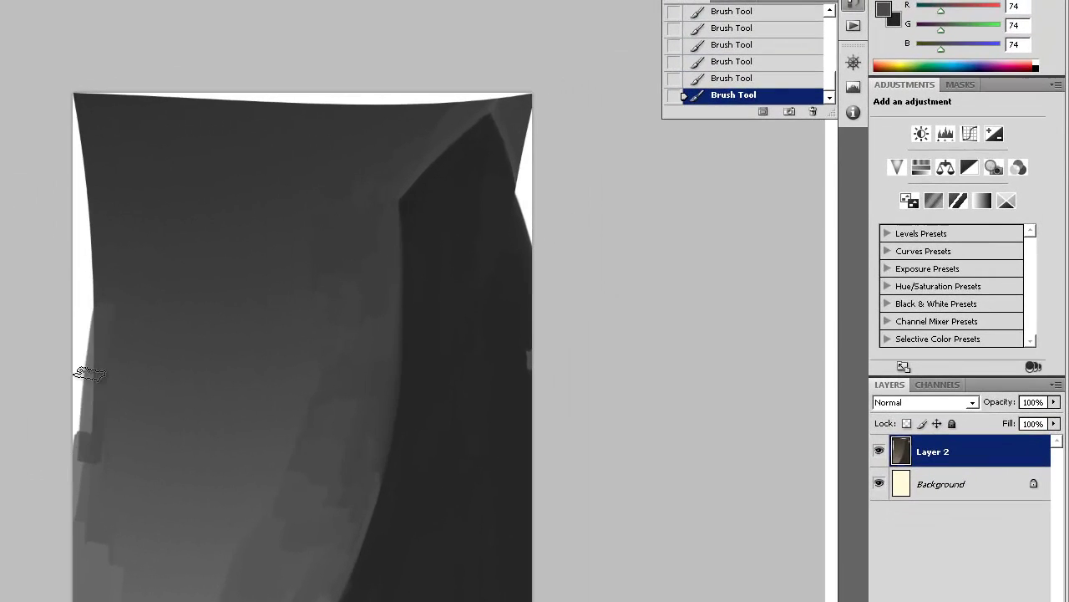
{"action": "left_click_drag", "start_coordinate": [280, 333], "coordinate": [278, 199]}
{"action": "left_click_drag", "start_coordinate": [277, 53], "coordinate": [278, 132]}
{"action": "left_click_drag", "start_coordinate": [82, 203], "coordinate": [91, 294]}
{"action": "left_click", "coordinate": [109, 132], "text": "alt"}
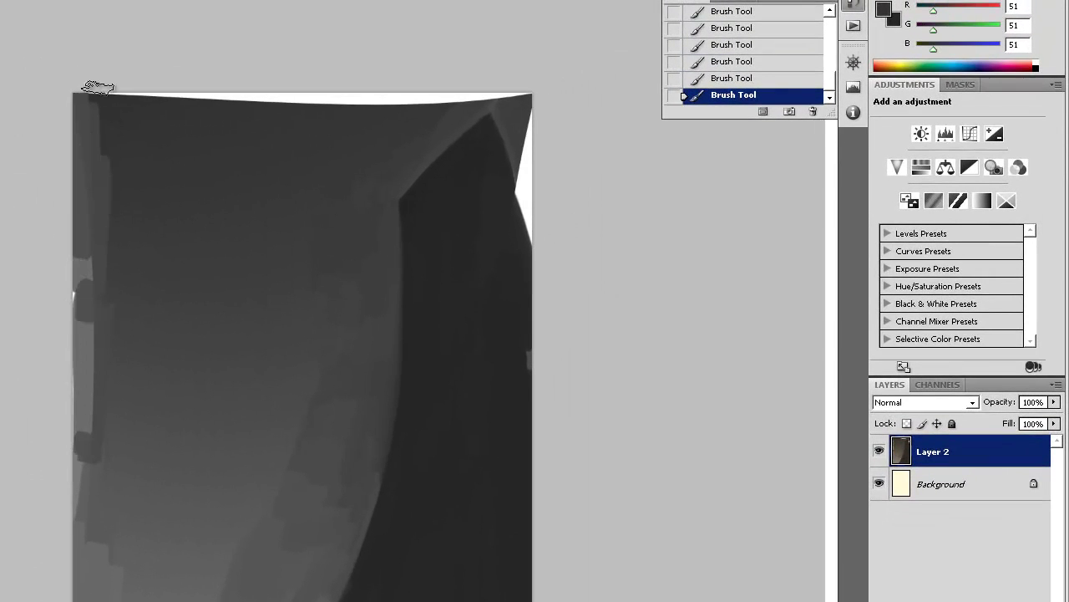
{"action": "mouse_move", "coordinate": [98, 88]}
{"action": "left_mouse_down"}
{"action": "mouse_move", "coordinate": [79, 157]}
{"action": "mouse_move", "coordinate": [78, 319]}
{"action": "mouse_move", "coordinate": [97, 303]}
{"action": "mouse_move", "coordinate": [100, 361]}
{"action": "mouse_move", "coordinate": [92, 456]}
{"action": "left_mouse_up"}
{"action": "left_click", "coordinate": [115, 350], "text": "alt"}
{"action": "mouse_move", "coordinate": [84, 351]}
{"action": "left_mouse_down"}
{"action": "mouse_move", "coordinate": [80, 407]}
{"action": "mouse_move", "coordinate": [75, 380]}
{"action": "mouse_move", "coordinate": [76, 493]}
{"action": "mouse_move", "coordinate": [92, 434]}
{"action": "left_mouse_up"}
Paint over the white strip along the canvas's top edge with dark greys sampled from the adjacent background.
{"action": "left_click", "coordinate": [142, 103], "text": "alt"}
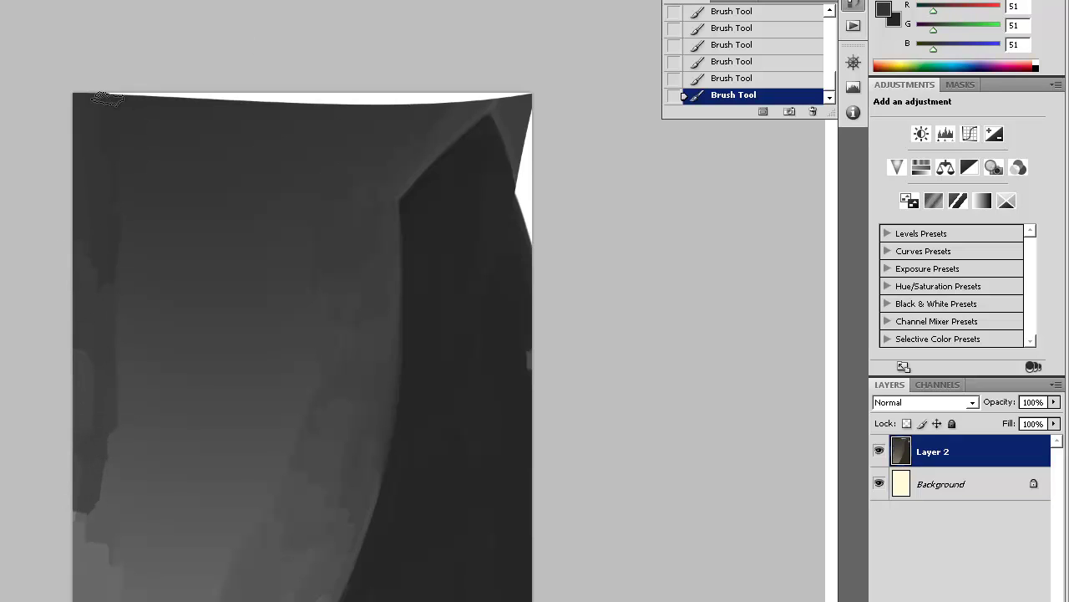
{"action": "mouse_move", "coordinate": [102, 97]}
{"action": "left_mouse_down"}
{"action": "mouse_move", "coordinate": [66, 110]}
{"action": "mouse_move", "coordinate": [147, 93]}
{"action": "left_mouse_up"}
{"action": "mouse_move", "coordinate": [222, 73]}
{"action": "left_mouse_down"}
{"action": "mouse_move", "coordinate": [250, 70]}
{"action": "mouse_move", "coordinate": [181, 129]}
{"action": "mouse_move", "coordinate": [198, 106]}
{"action": "mouse_move", "coordinate": [146, 108]}
{"action": "mouse_move", "coordinate": [253, 74]}
{"action": "mouse_move", "coordinate": [361, 80]}
{"action": "mouse_move", "coordinate": [298, 91]}
{"action": "mouse_move", "coordinate": [317, 109]}
{"action": "mouse_move", "coordinate": [387, 78]}
{"action": "left_mouse_up"}
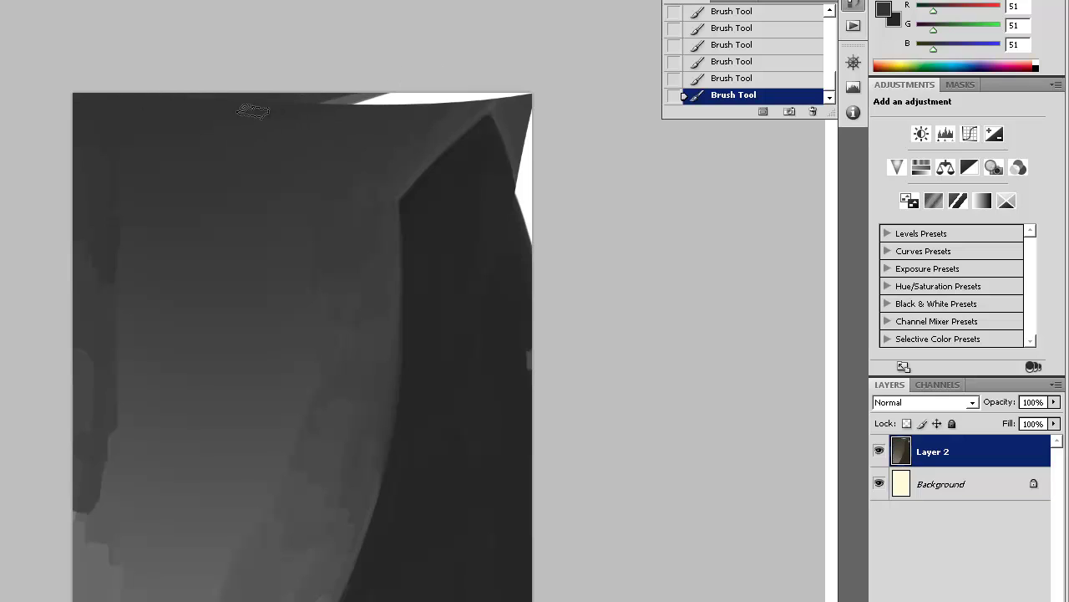
{"action": "left_click_drag", "start_coordinate": [271, 117], "coordinate": [531, 75]}
{"action": "left_click", "coordinate": [470, 115], "text": "alt"}
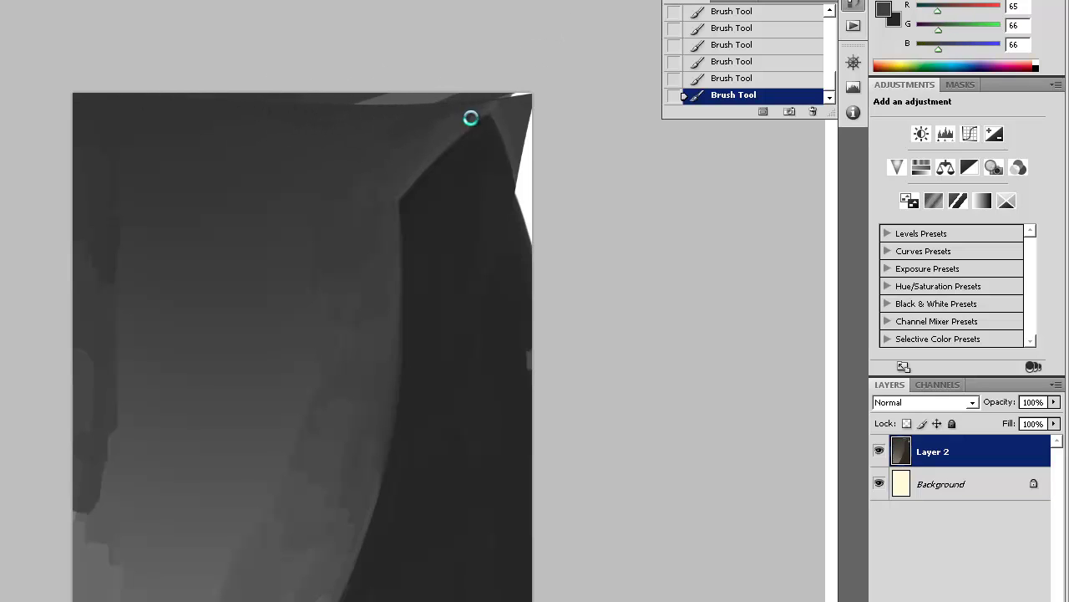
{"action": "left_click_drag", "start_coordinate": [443, 85], "coordinate": [391, 86]}
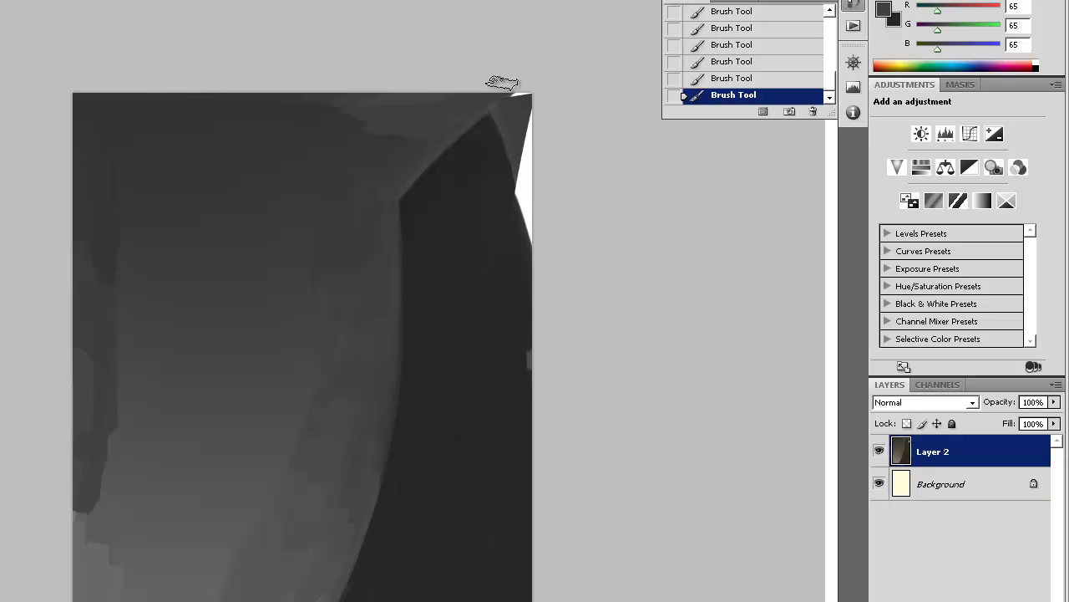
Cover the remaining white in the top right corner and redefine the slope right of the peak.
{"action": "left_click_drag", "start_coordinate": [503, 84], "coordinate": [525, 94]}
{"action": "mouse_move", "coordinate": [525, 165]}
{"action": "left_mouse_down"}
{"action": "mouse_move", "coordinate": [511, 113]}
{"action": "mouse_move", "coordinate": [548, 243]}
{"action": "mouse_move", "coordinate": [532, 187]}
{"action": "mouse_move", "coordinate": [493, 168]}
{"action": "left_mouse_up"}
{"action": "mouse_move", "coordinate": [484, 130]}
{"action": "left_mouse_down"}
{"action": "mouse_move", "coordinate": [516, 228]}
{"action": "mouse_move", "coordinate": [487, 137]}
{"action": "mouse_move", "coordinate": [533, 243]}
{"action": "left_mouse_up"}
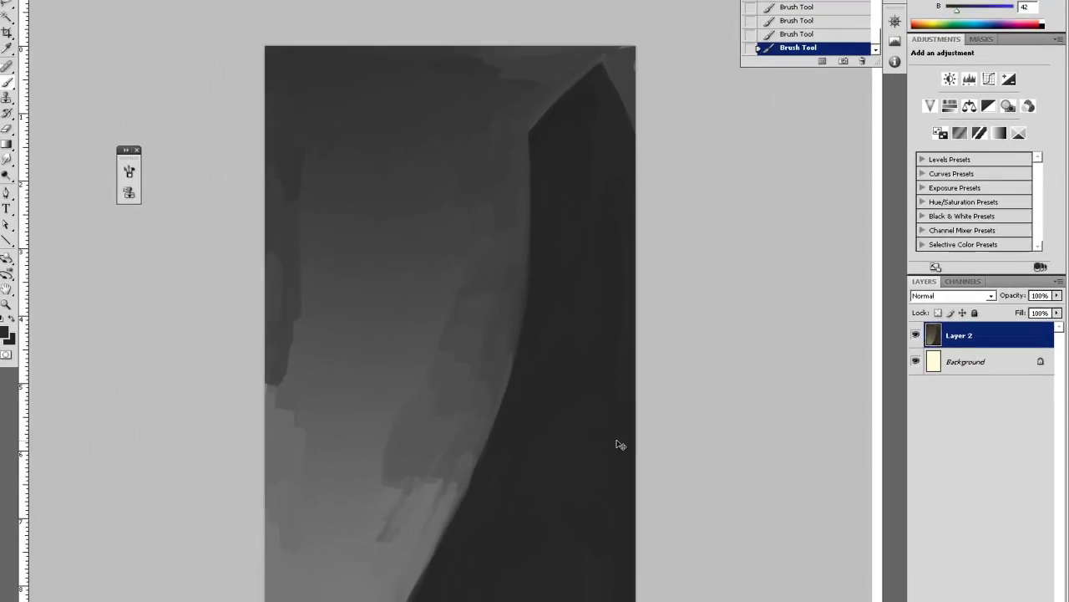
Open the saved file ROF_01.psd.
{"action": "key", "text": "ctrl+o"}
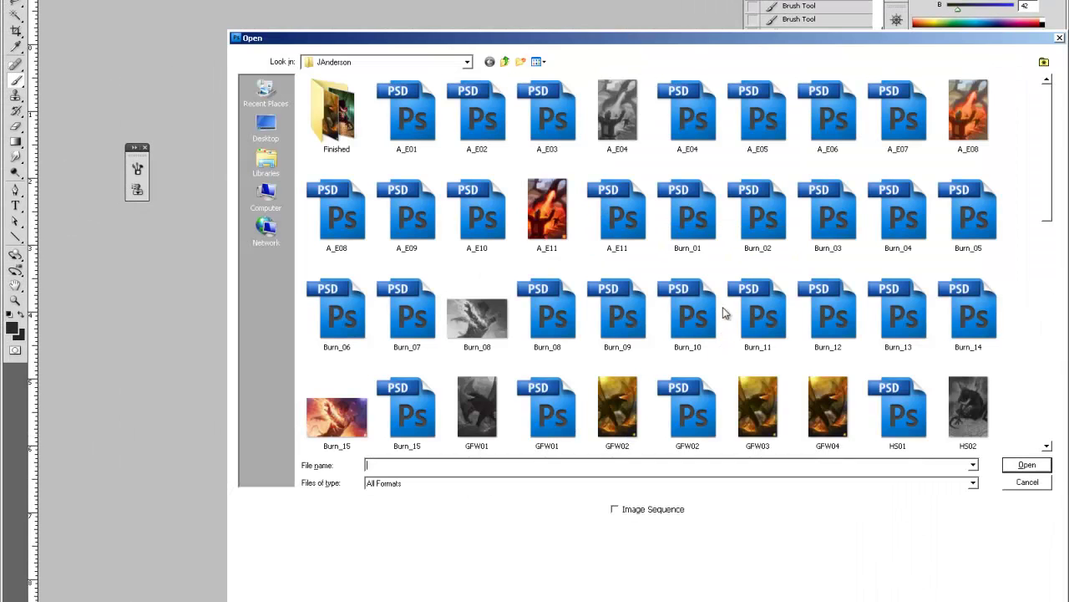
{"action": "type", "text": "r"}
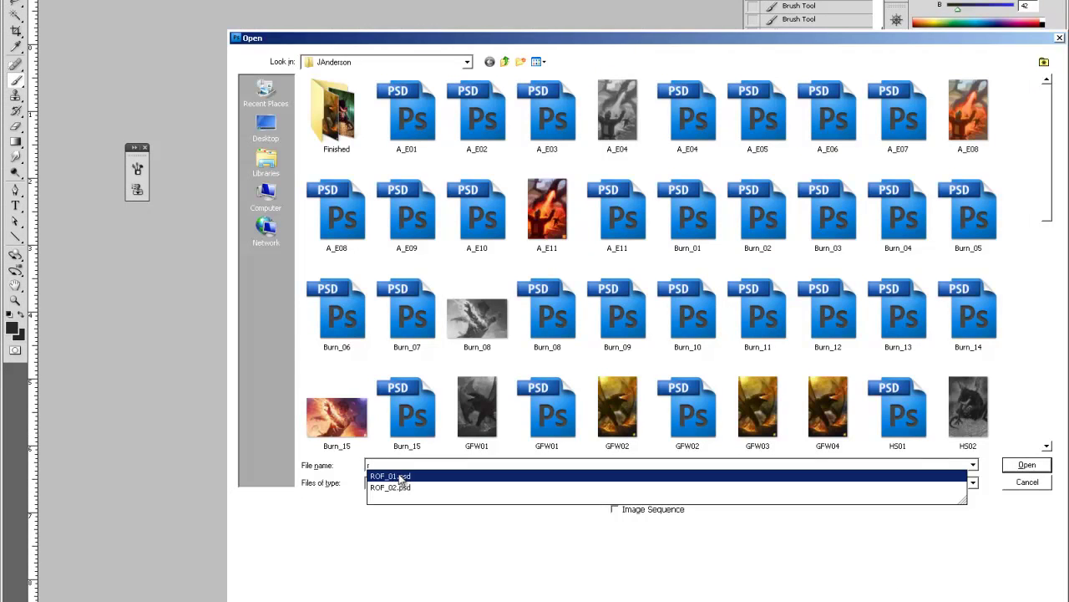
{"action": "left_click", "coordinate": [399, 476]}
{"action": "left_click", "coordinate": [1012, 466]}
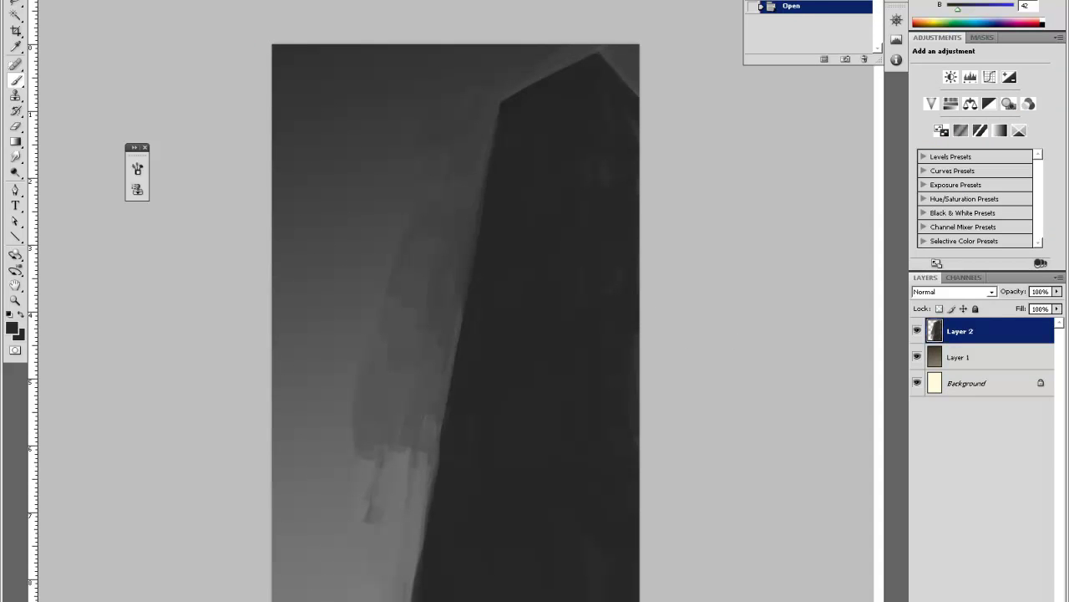
Add a new layer above Layer 2 and switch to the Polygonal Lasso tool.
{"action": "key", "text": "ctrl+shift+alt+n"}
{"action": "key", "text": "l"}
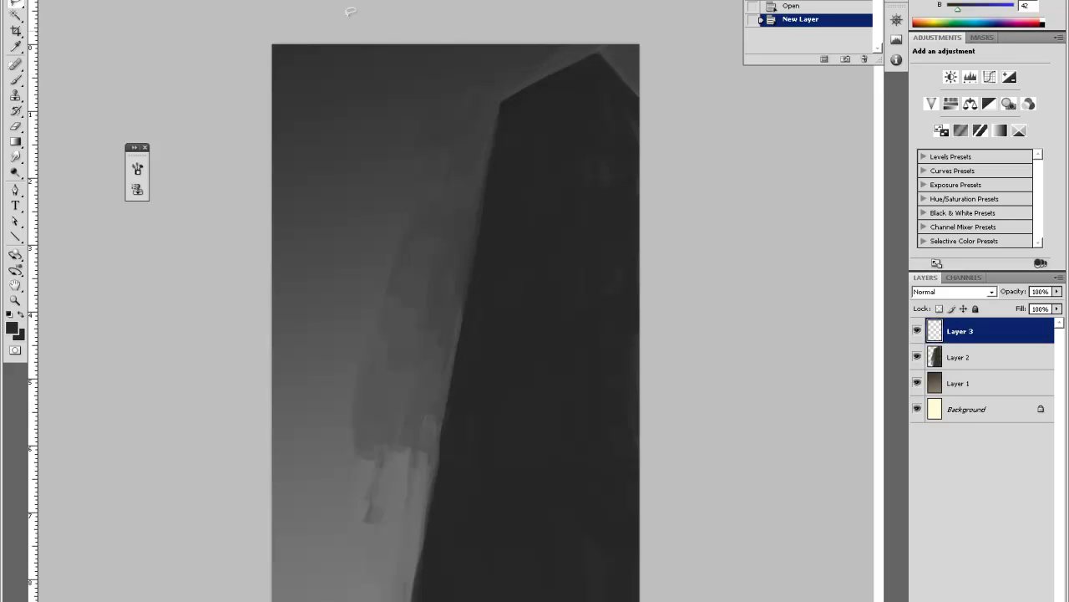
{"action": "left_click", "coordinate": [18, 7]}
{"action": "left_click", "coordinate": [18, 7]}
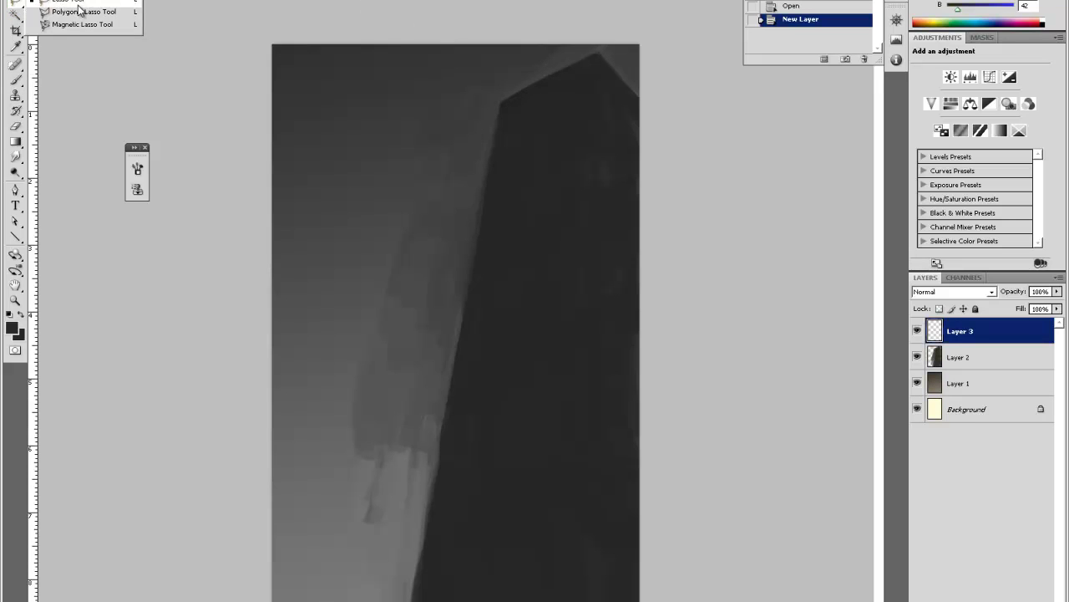
{"action": "left_click", "coordinate": [79, 12]}
Straighten the slope left of the peak by filling a polygonal selection over it with dark grey sampled from the adjacent background.
{"action": "left_click", "coordinate": [493, 124]}
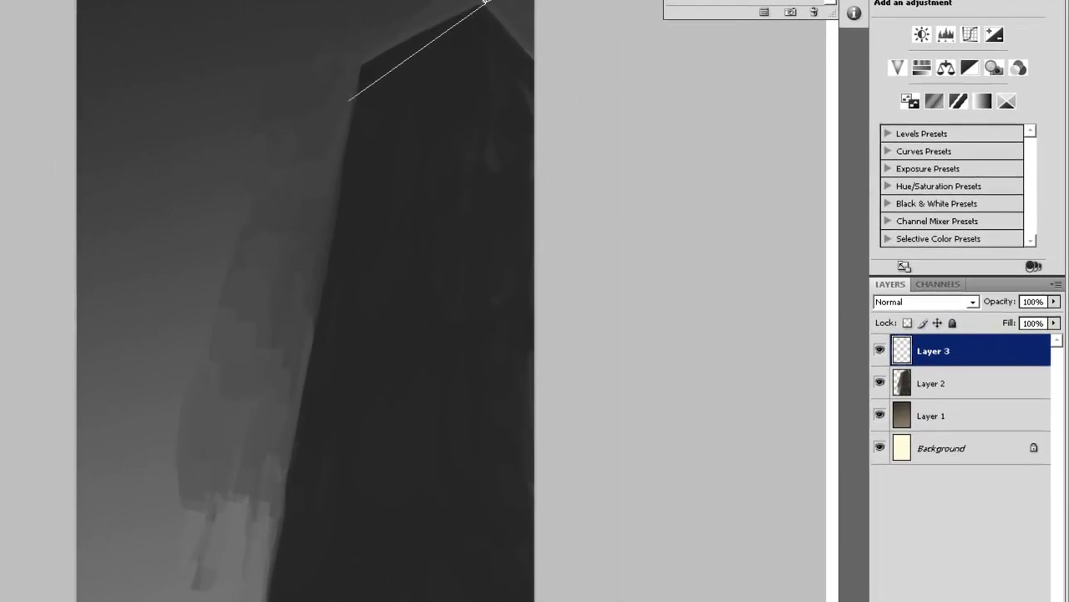
{"action": "left_click", "coordinate": [484, 1]}
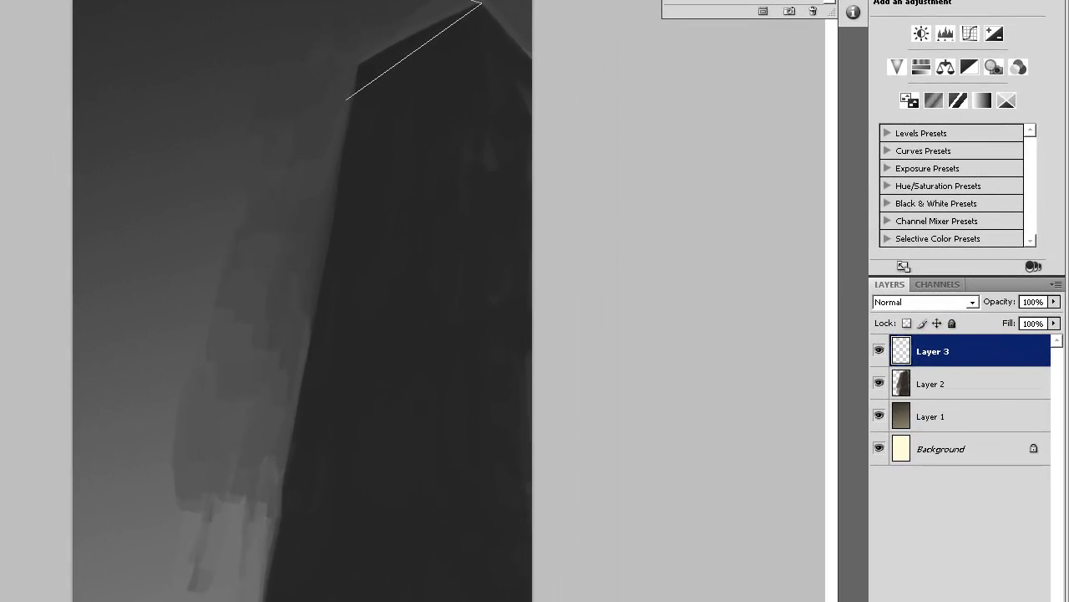
{"action": "left_click", "coordinate": [371, 6]}
{"action": "left_click", "coordinate": [328, 53]}
{"action": "double_click", "coordinate": [347, 94]}
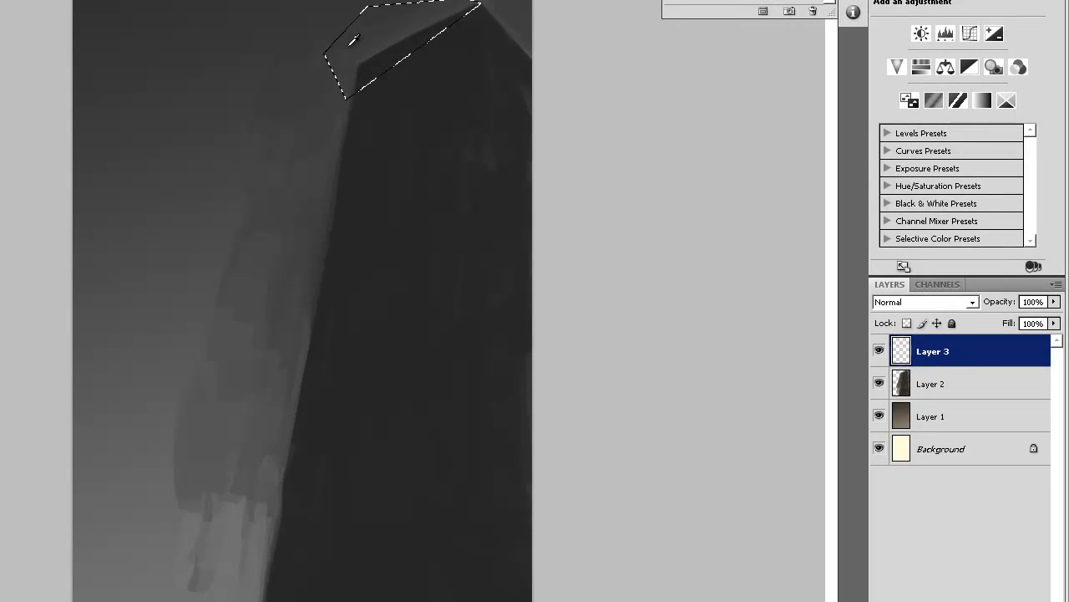
{"action": "left_click", "coordinate": [351, 43]}
{"action": "key", "text": "alt+BackSpace"}
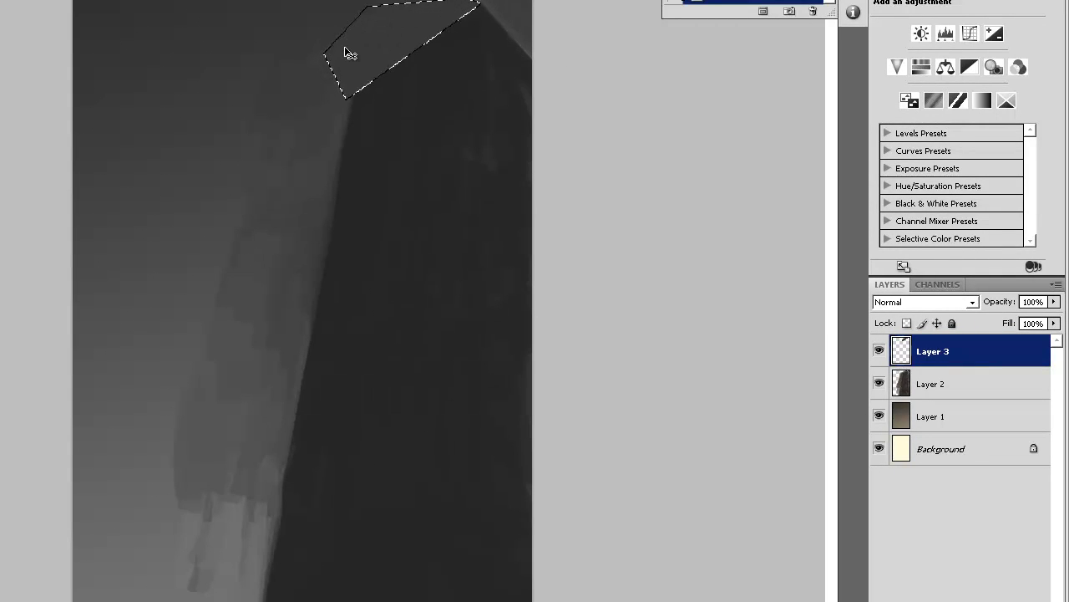
{"action": "key", "text": "ctrl+d"}
Straighten the dark form's long left side by filling a narrow polygonal selection along it with a lighter sampled grey.
{"action": "left_click", "coordinate": [358, 87]}
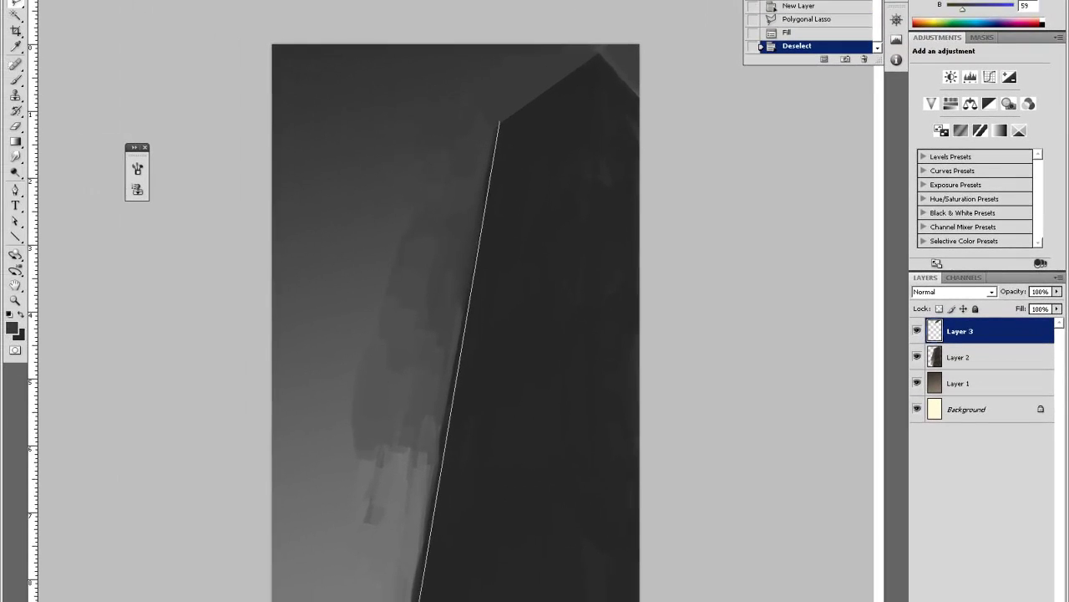
{"action": "left_click", "coordinate": [499, 116]}
{"action": "key", "text": "i"}
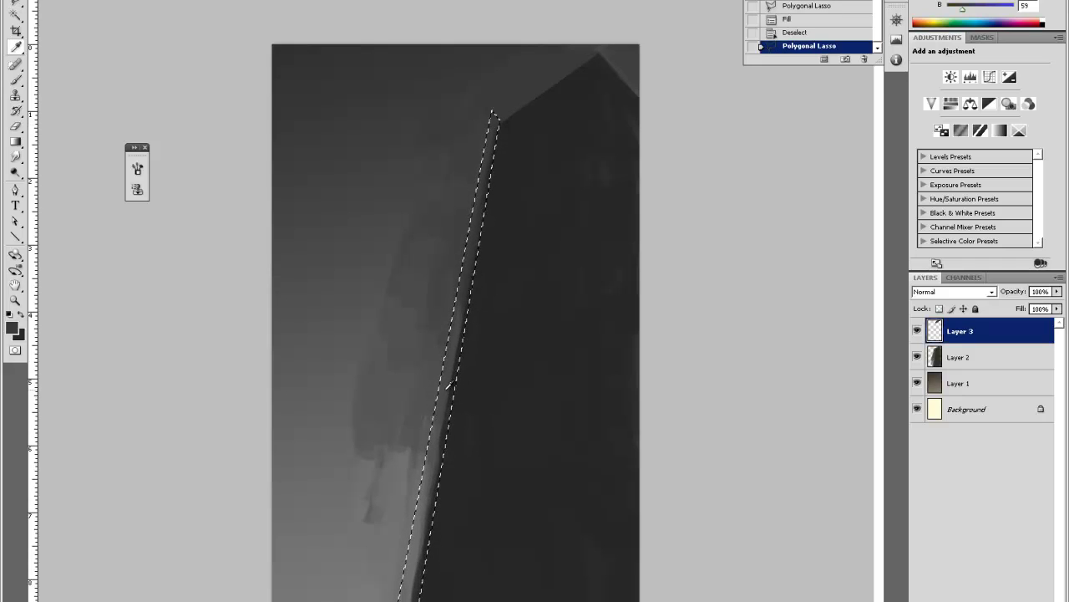
{"action": "left_click", "coordinate": [438, 459]}
{"action": "key", "text": "shift+F5"}
{"action": "key", "text": "Return"}
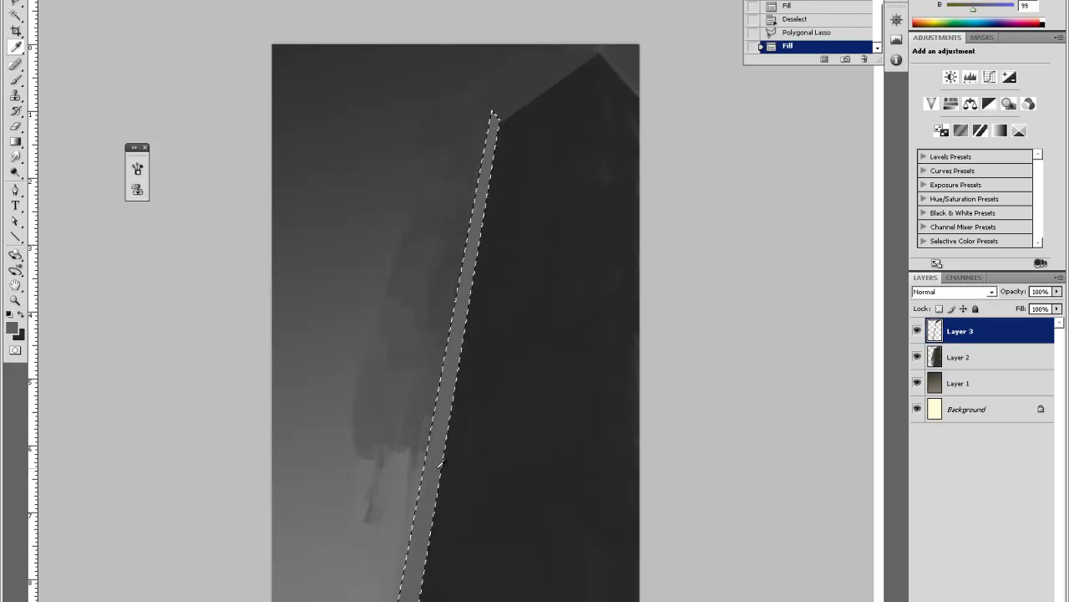
{"action": "key", "text": "ctrl+d"}
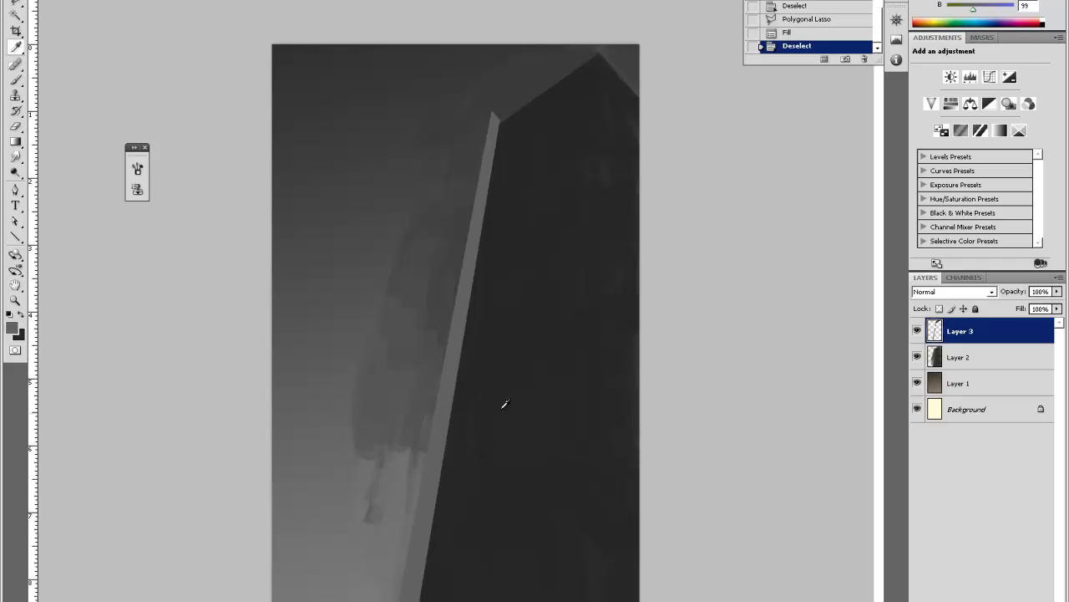
Sharpen the slope right of the peak by filling a polygonal selection of the upper right corner with dark background grey.
{"action": "key", "text": "l"}
{"action": "left_click", "coordinate": [598, 53]}
{"action": "left_click", "coordinate": [665, 130]}
{"action": "left_click", "coordinate": [666, 47]}
{"action": "left_click", "coordinate": [569, 25]}
{"action": "left_click", "coordinate": [598, 54]}
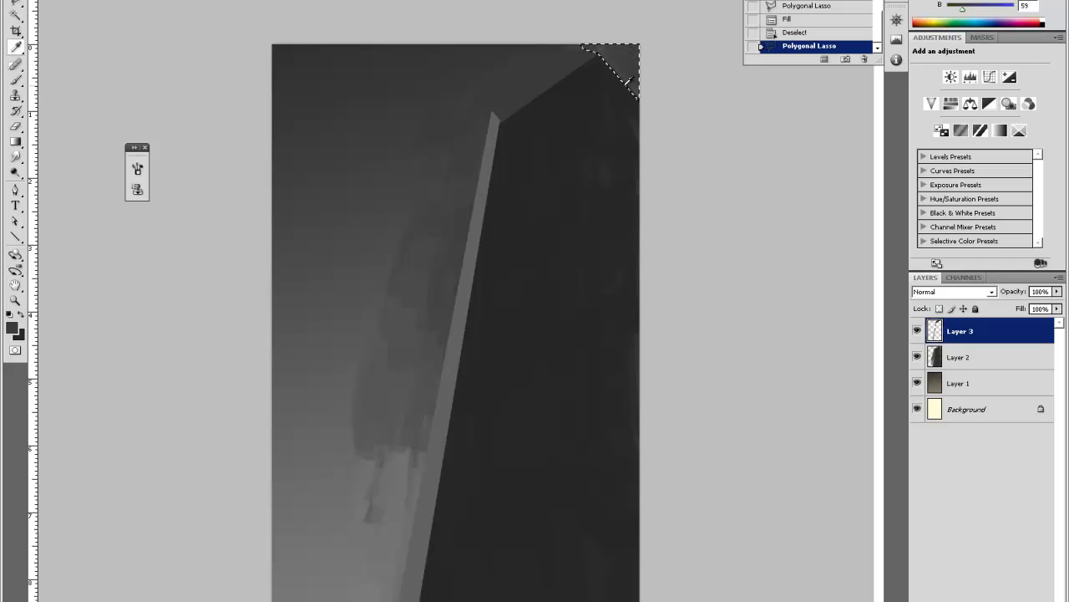
{"action": "key", "text": "shift+F5"}
{"action": "key", "text": "Return"}
{"action": "key", "text": "ctrl+d"}
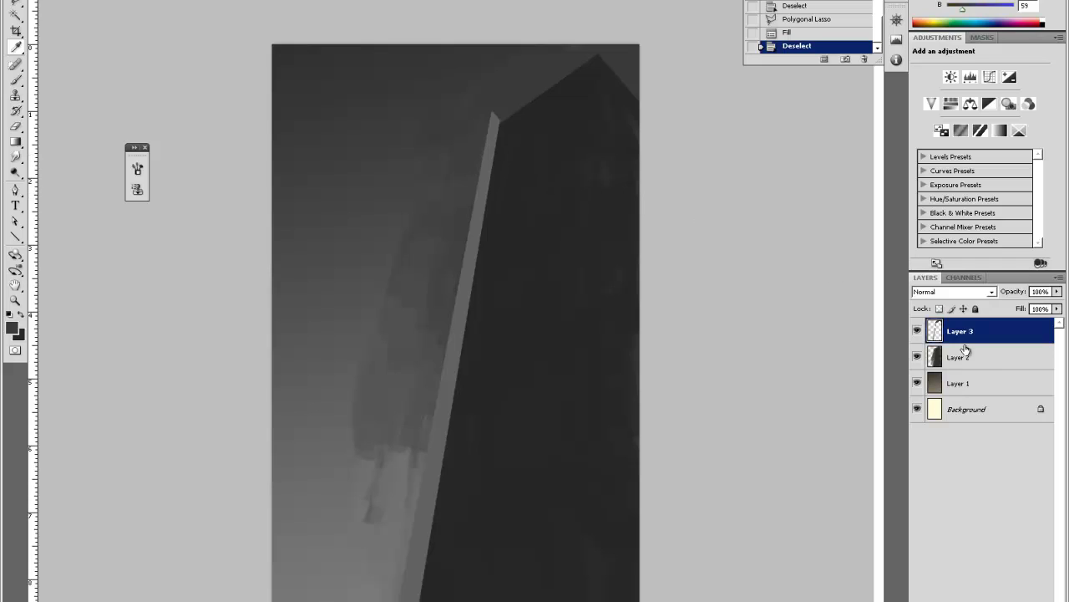
Lock Layer 3's transparent pixels and paint the upper part of the light strip with greys sampled from the nearby background.
{"action": "left_click", "coordinate": [939, 309]}
{"action": "left_click", "coordinate": [447, 178]}
{"action": "key", "text": "b"}
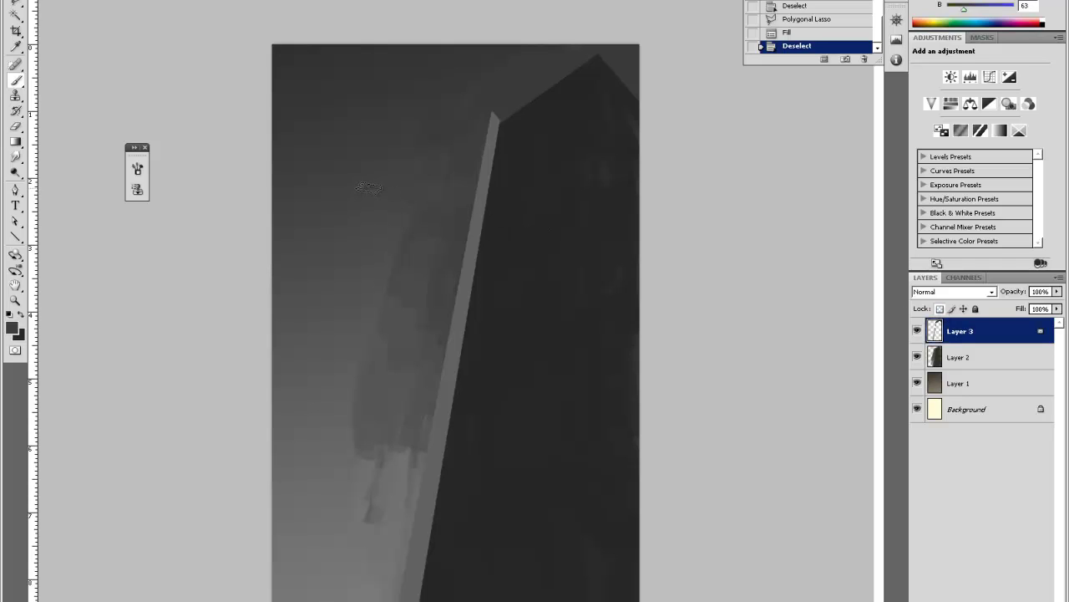
{"action": "mouse_move", "coordinate": [489, 128]}
{"action": "left_mouse_down"}
{"action": "mouse_move", "coordinate": [484, 120]}
{"action": "mouse_move", "coordinate": [485, 192]}
{"action": "left_mouse_up"}
{"action": "left_click", "coordinate": [490, 108], "text": "alt"}
{"action": "mouse_move", "coordinate": [485, 191]}
{"action": "left_mouse_down"}
{"action": "mouse_move", "coordinate": [474, 231]}
{"action": "mouse_move", "coordinate": [477, 170]}
{"action": "left_mouse_up"}
{"action": "left_click", "coordinate": [475, 158], "text": "alt"}
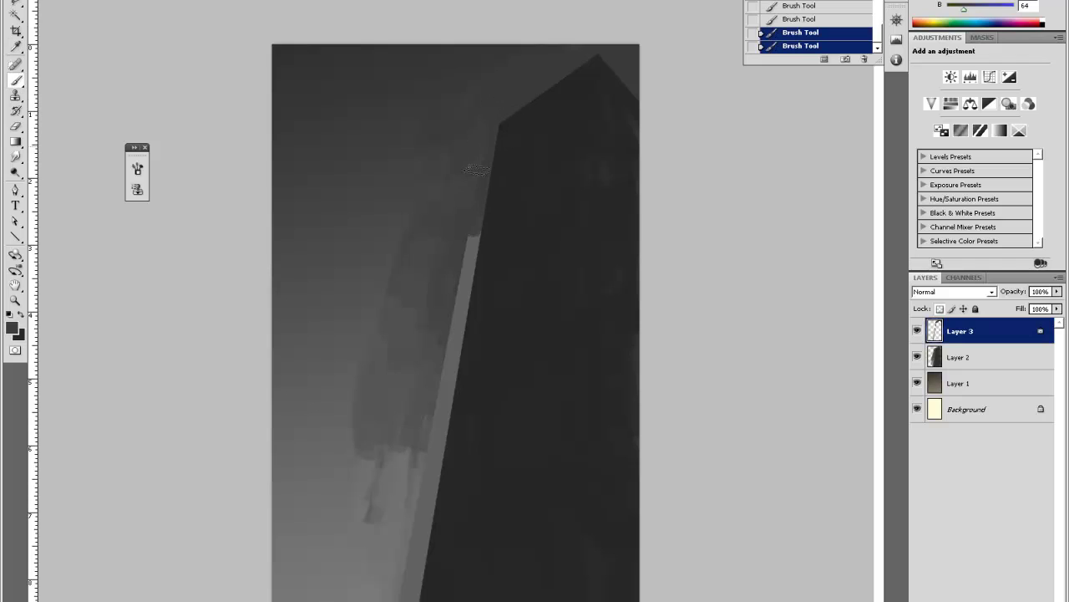
Blend the rest of the strip down the form's left side into the background with progressively lighter sampled greys.
{"action": "left_click", "coordinate": [454, 230], "text": "alt"}
{"action": "left_click_drag", "start_coordinate": [465, 236], "coordinate": [452, 320]}
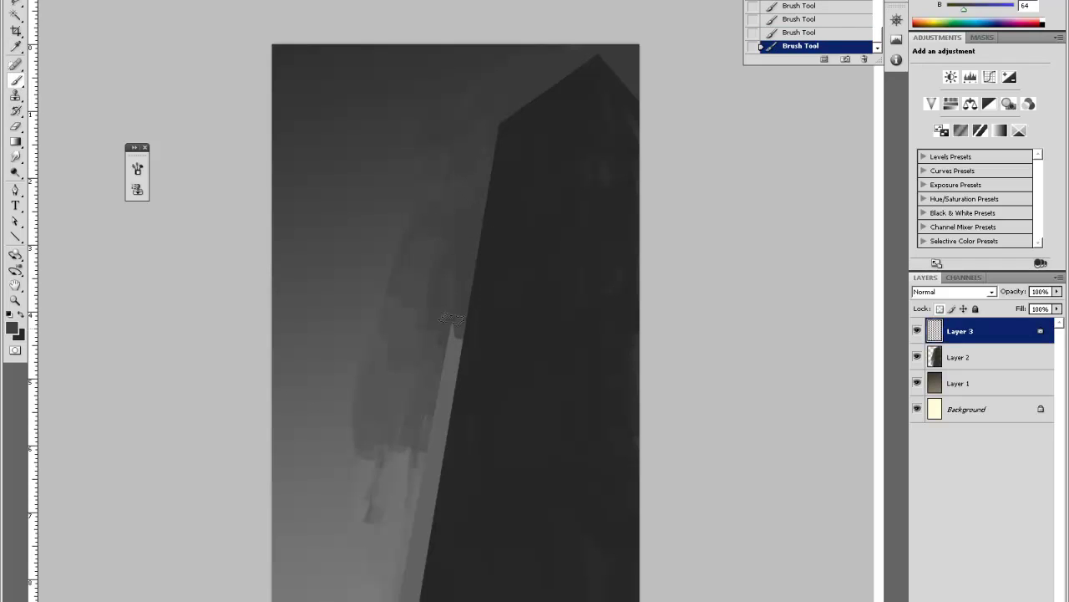
{"action": "left_click", "coordinate": [454, 251], "text": "alt"}
{"action": "mouse_move", "coordinate": [454, 334]}
{"action": "left_mouse_down"}
{"action": "mouse_move", "coordinate": [437, 358]}
{"action": "mouse_move", "coordinate": [441, 414]}
{"action": "mouse_move", "coordinate": [439, 328]}
{"action": "mouse_move", "coordinate": [452, 301]}
{"action": "mouse_move", "coordinate": [456, 376]}
{"action": "left_mouse_up"}
{"action": "left_click", "coordinate": [447, 319], "text": "alt"}
{"action": "left_click", "coordinate": [443, 415], "text": "alt"}
{"action": "left_click_drag", "start_coordinate": [437, 422], "coordinate": [432, 473]}
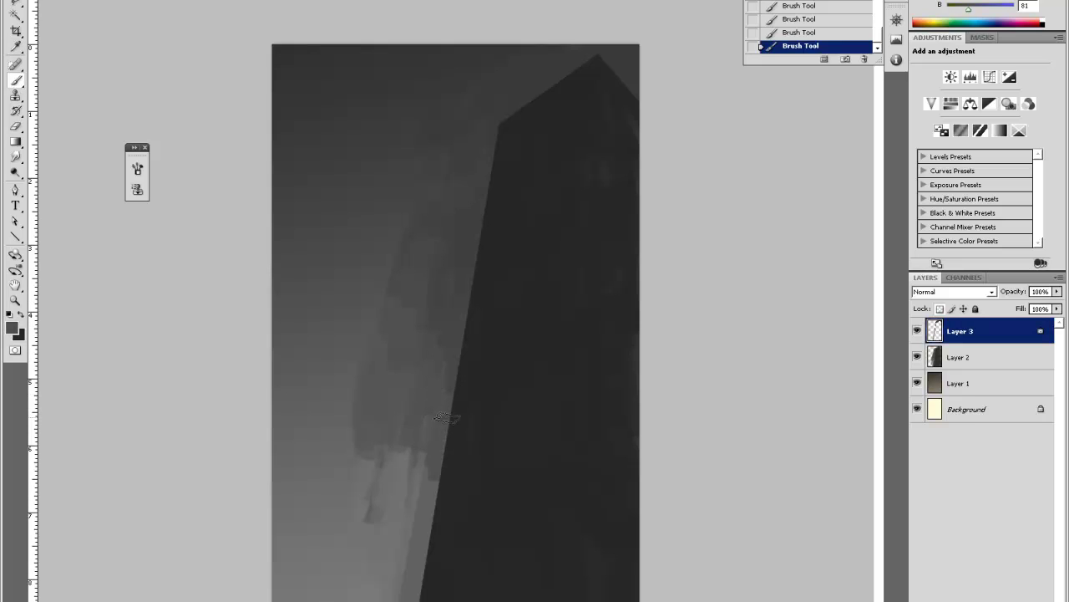
{"action": "left_click", "coordinate": [424, 480], "text": "alt"}
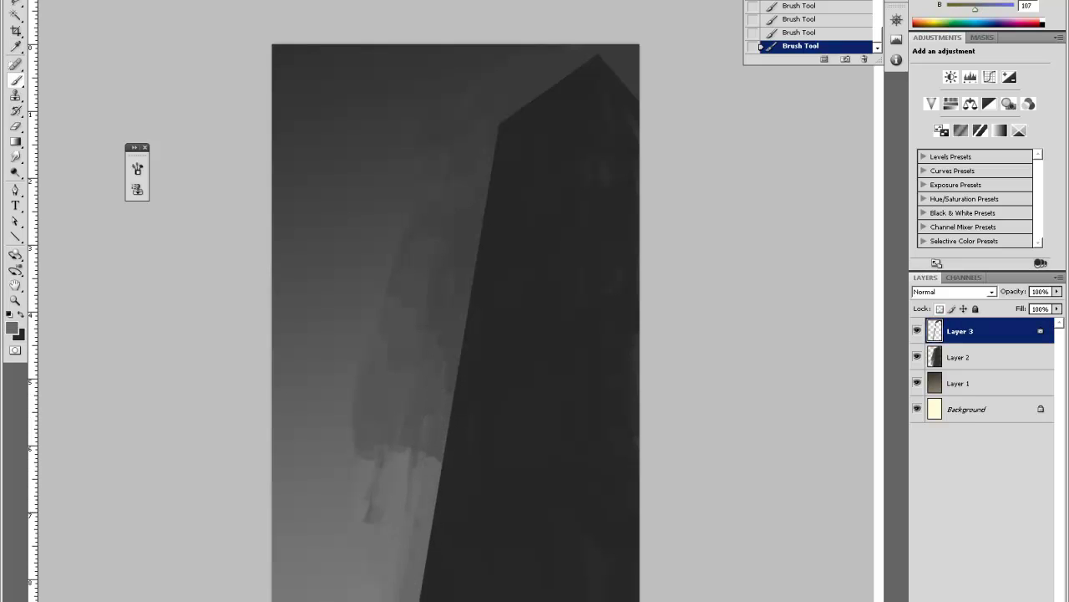
{"action": "key", "text": "alt"}
{"action": "left_click", "coordinate": [528, 47], "text": "alt"}
Try to save the painting under the file name ROF_02.
{"action": "key", "text": "ctrl+shift+s"}
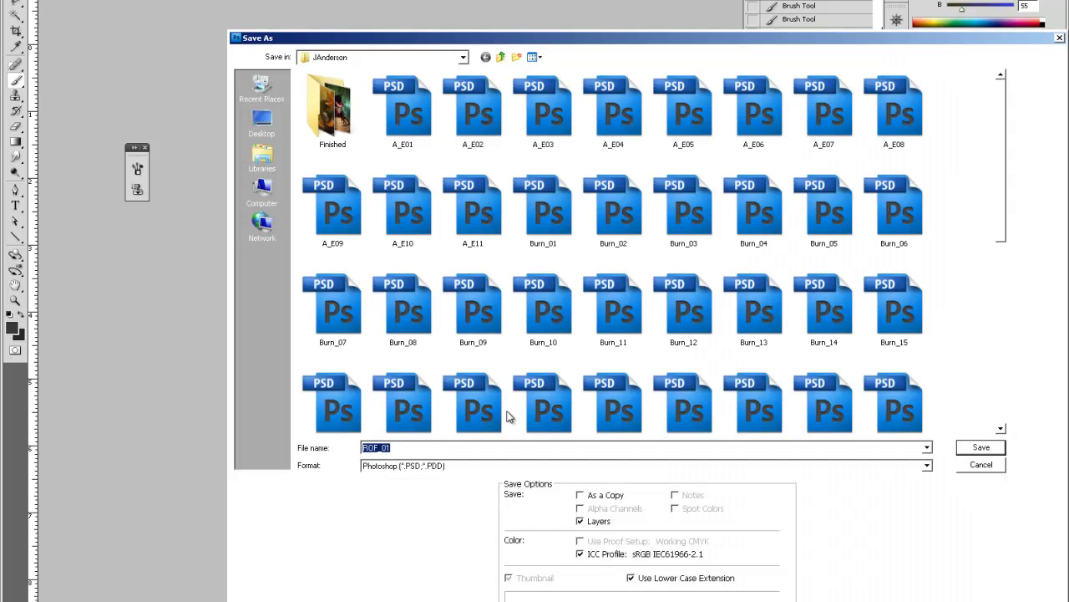
{"action": "left_click", "coordinate": [417, 446]}
{"action": "key", "text": "BackSpace"}
{"action": "type", "text": "2"}
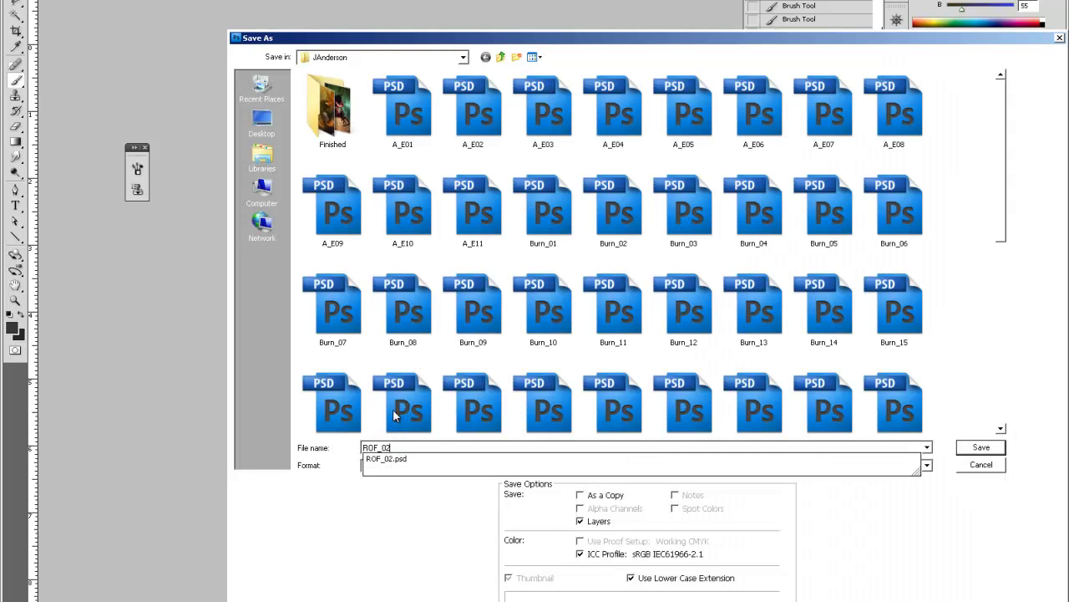
{"action": "key", "text": "Return"}
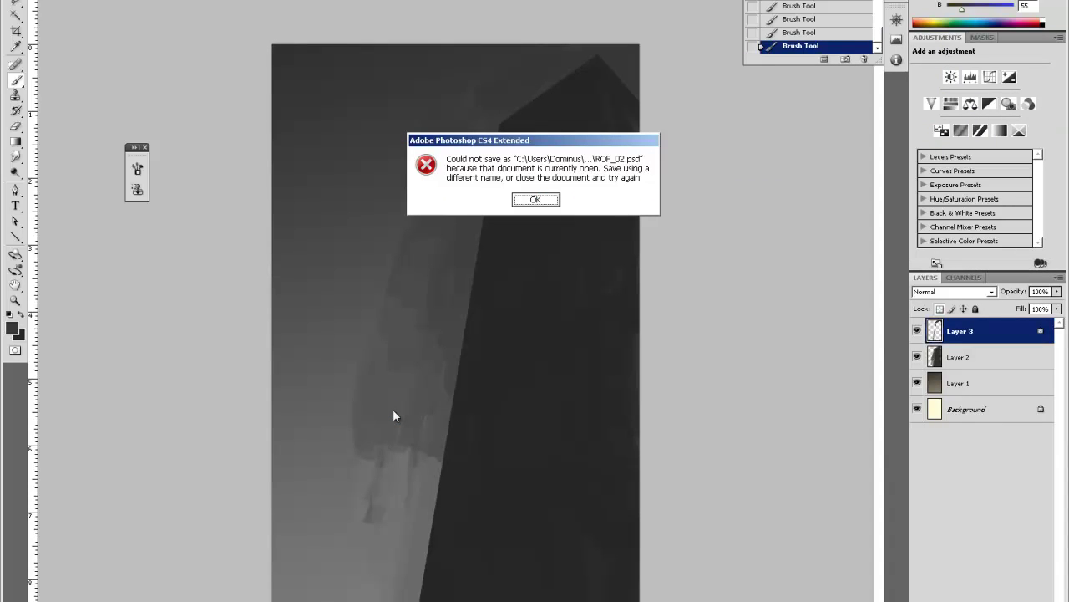
{"action": "key", "text": "Return"}
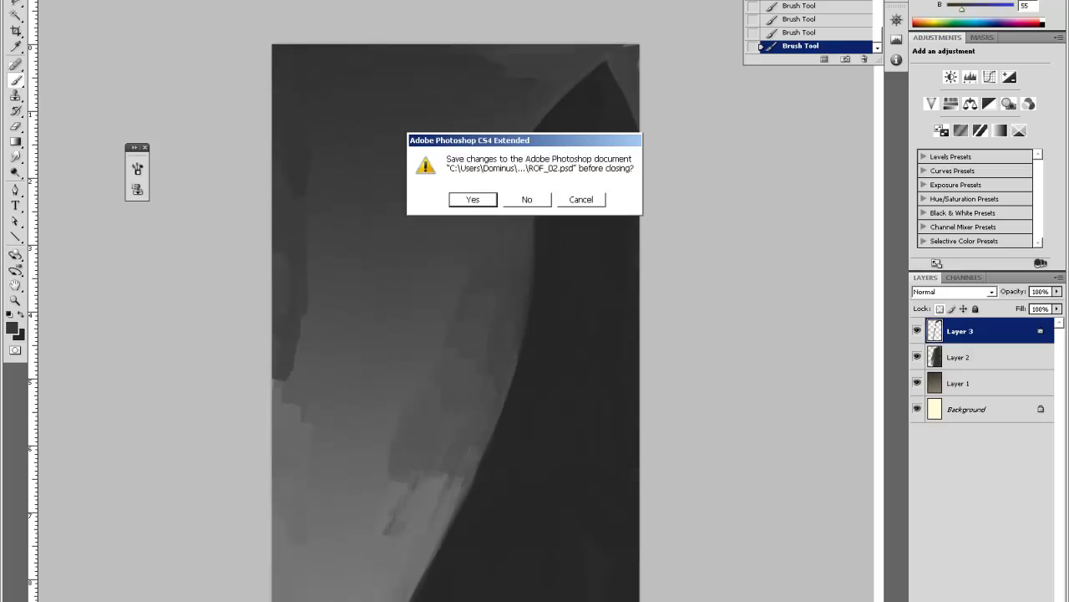
Close the open ROF_02.psd without saving its changes and save the current painting as a Photoshop file.
{"action": "left_click", "coordinate": [524, 198]}
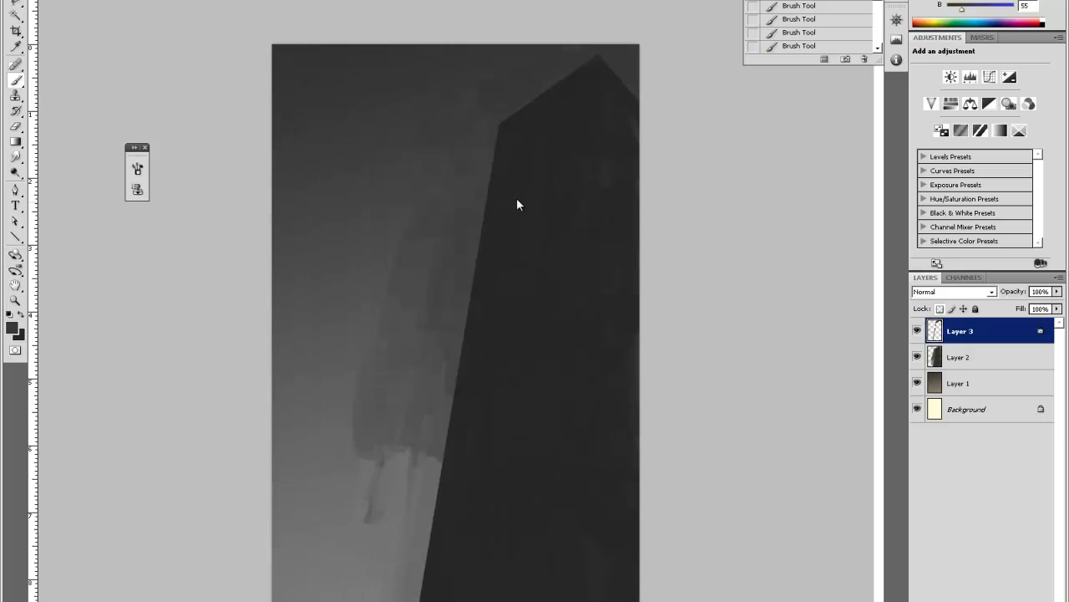
{"action": "key", "text": "ctrl+shift+s"}
{"action": "left_click", "coordinate": [426, 447]}
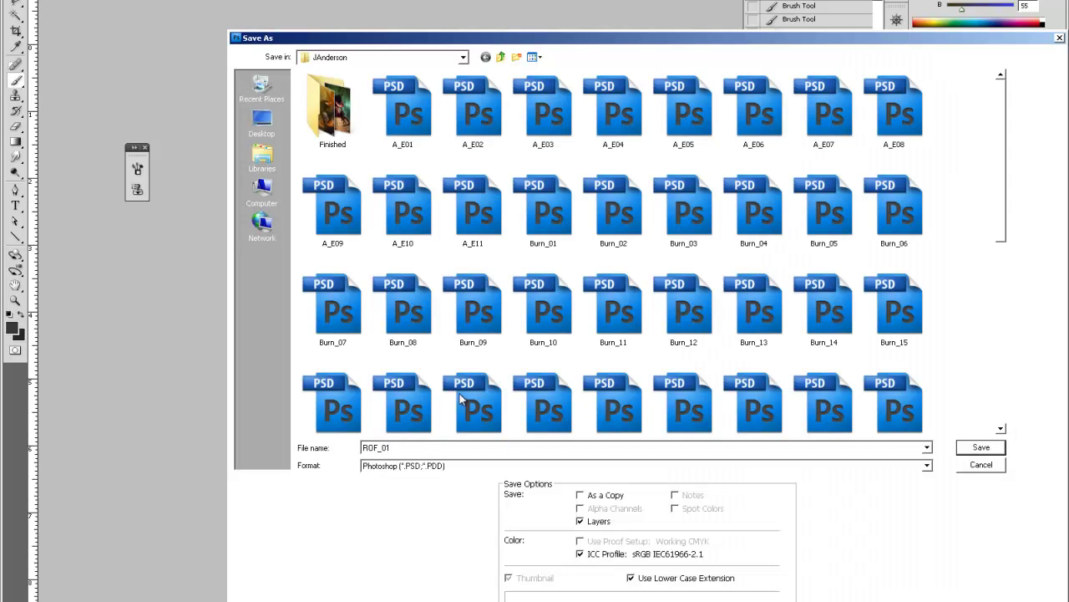
{"action": "key", "text": "Return"}
{"action": "key", "text": "Return"}
{"action": "key", "text": "Return"}
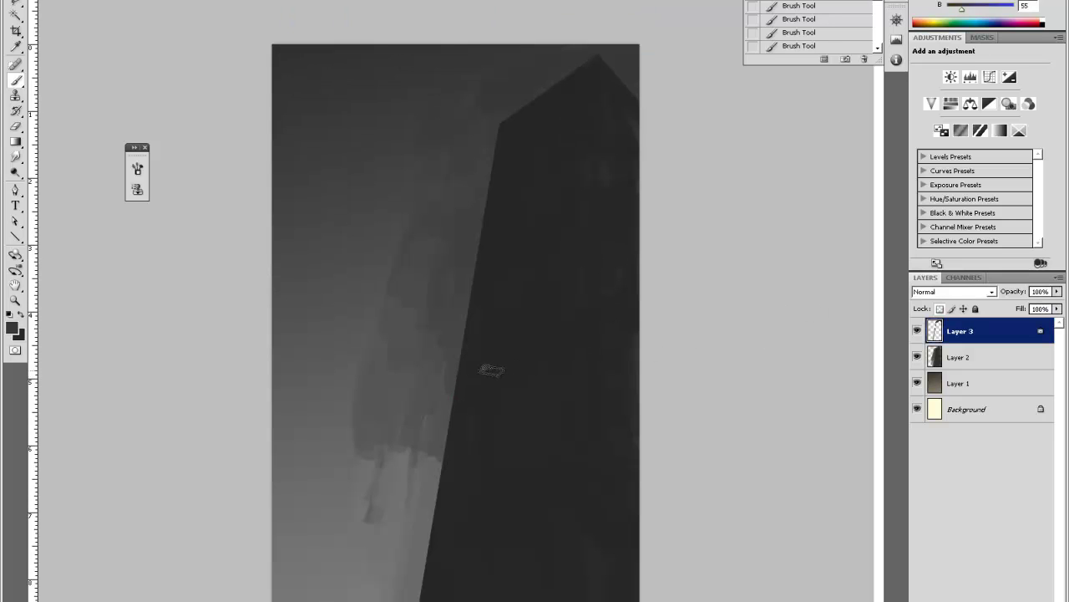
Add a new layer in Darken blend mode and sample the form's dark grey for the brush.
{"action": "key", "text": "ctrl+shift+alt+n"}
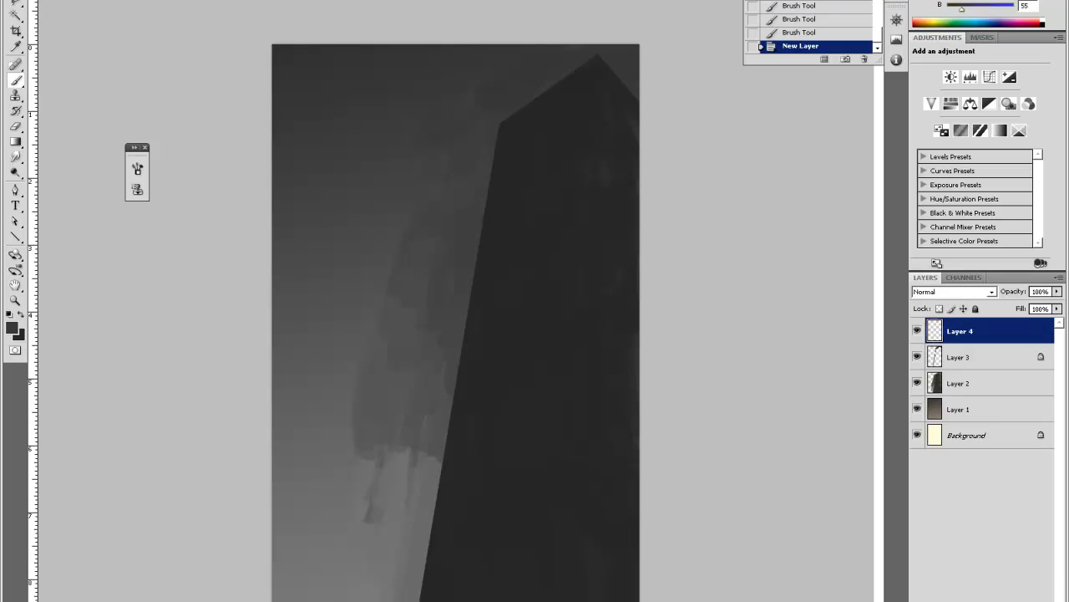
{"action": "key", "text": "i"}
{"action": "left_click", "coordinate": [482, 372]}
{"action": "key", "text": "b"}
{"action": "left_click", "coordinate": [952, 292]}
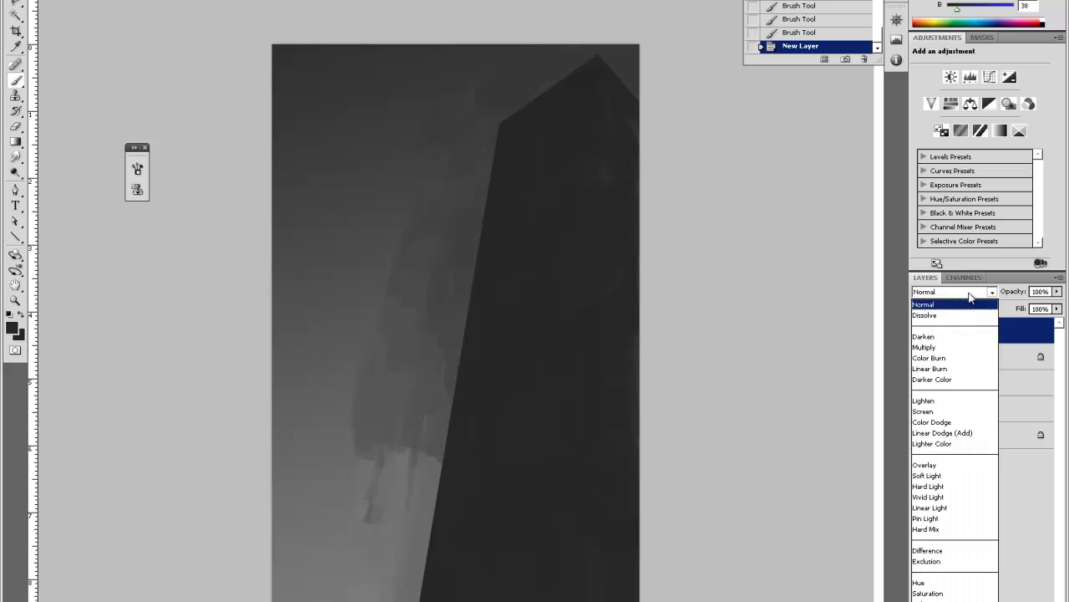
{"action": "left_click", "coordinate": [924, 336]}
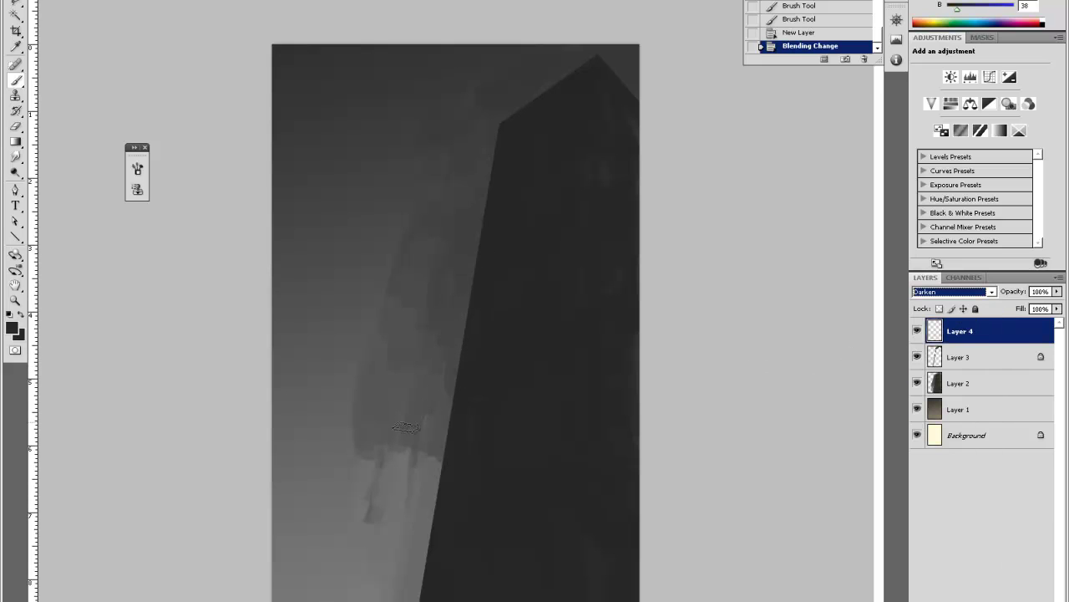
{"action": "left_click_drag", "start_coordinate": [401, 373], "coordinate": [386, 424]}
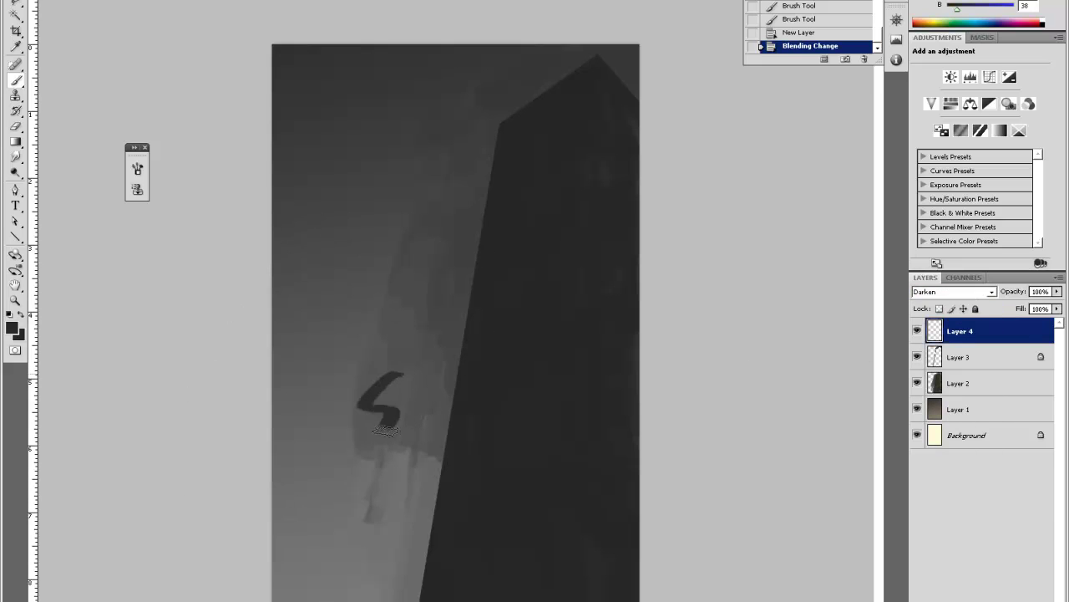
{"action": "left_click", "coordinate": [410, 369], "text": "alt"}
{"action": "key", "text": "ctrl+z"}
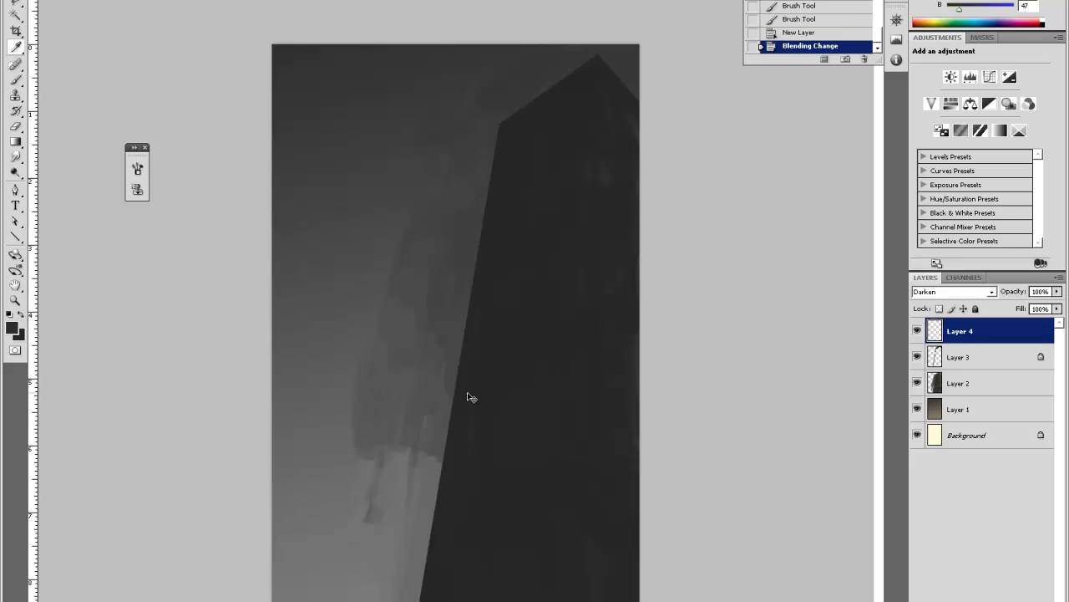
Paint a dark grey slope rising from the left canvas edge to the form, with a darker sampled grey beside the form.
{"action": "key", "text": "b"}
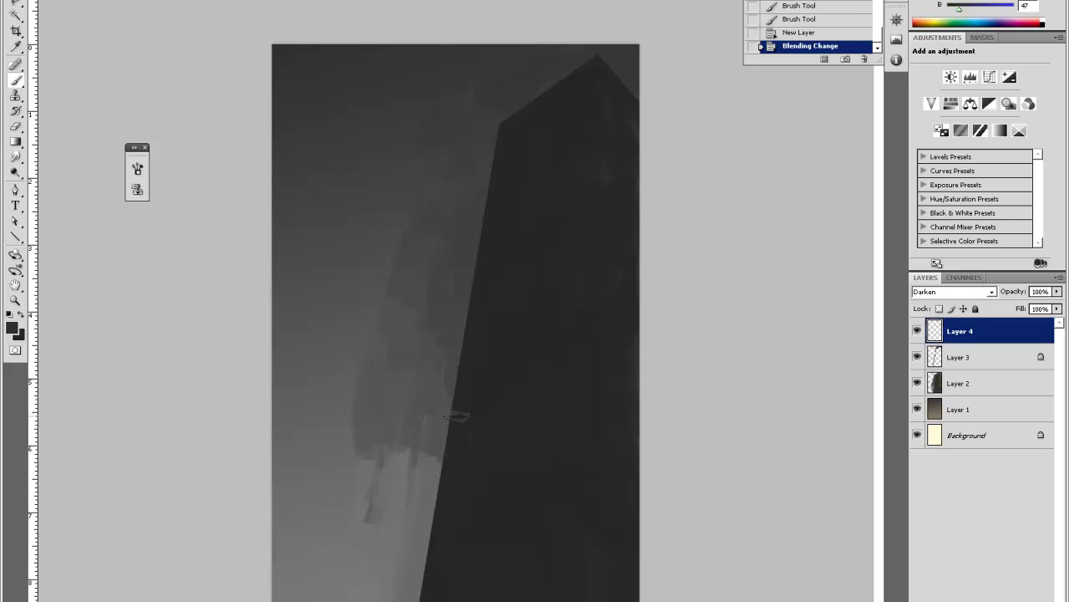
{"action": "left_click_drag", "start_coordinate": [400, 390], "coordinate": [374, 431]}
{"action": "left_click", "coordinate": [406, 390], "text": "alt"}
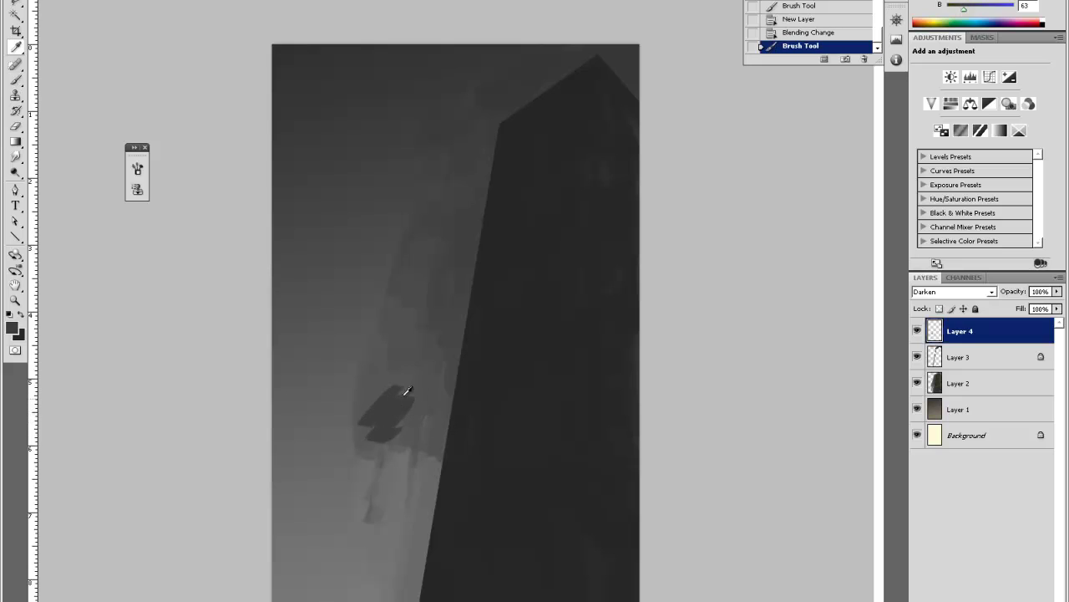
{"action": "left_click_drag", "start_coordinate": [455, 380], "coordinate": [322, 431]}
{"action": "mouse_move", "coordinate": [483, 348]}
{"action": "left_mouse_down"}
{"action": "mouse_move", "coordinate": [470, 375]}
{"action": "mouse_move", "coordinate": [490, 379]}
{"action": "mouse_move", "coordinate": [485, 390]}
{"action": "mouse_move", "coordinate": [267, 500]}
{"action": "mouse_move", "coordinate": [429, 443]}
{"action": "mouse_move", "coordinate": [459, 446]}
{"action": "mouse_move", "coordinate": [270, 501]}
{"action": "mouse_move", "coordinate": [279, 555]}
{"action": "mouse_move", "coordinate": [380, 493]}
{"action": "mouse_move", "coordinate": [361, 589]}
{"action": "mouse_move", "coordinate": [398, 583]}
{"action": "mouse_move", "coordinate": [405, 600]}
{"action": "mouse_move", "coordinate": [382, 597]}
{"action": "left_mouse_up"}
{"action": "right_click", "coordinate": [416, 472]}
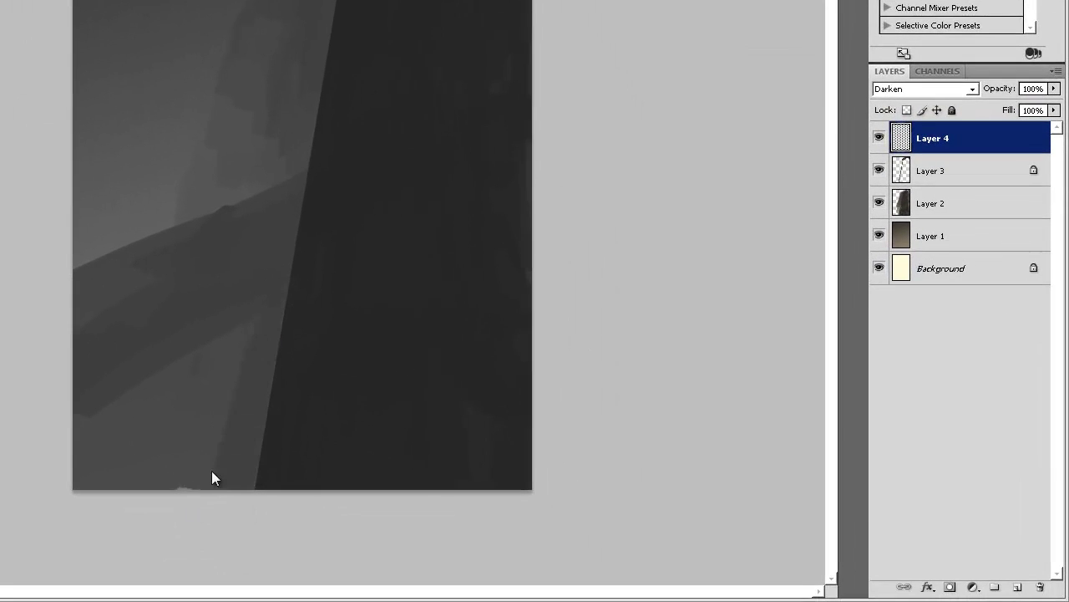
{"action": "mouse_move", "coordinate": [212, 472]}
{"action": "left_mouse_down"}
{"action": "mouse_move", "coordinate": [272, 447]}
{"action": "mouse_move", "coordinate": [233, 434]}
{"action": "mouse_move", "coordinate": [179, 472]}
{"action": "mouse_move", "coordinate": [167, 449]}
{"action": "mouse_move", "coordinate": [141, 463]}
{"action": "mouse_move", "coordinate": [92, 428]}
{"action": "mouse_move", "coordinate": [96, 400]}
{"action": "mouse_move", "coordinate": [135, 369]}
{"action": "mouse_move", "coordinate": [192, 422]}
{"action": "mouse_move", "coordinate": [243, 438]}
{"action": "left_mouse_up"}
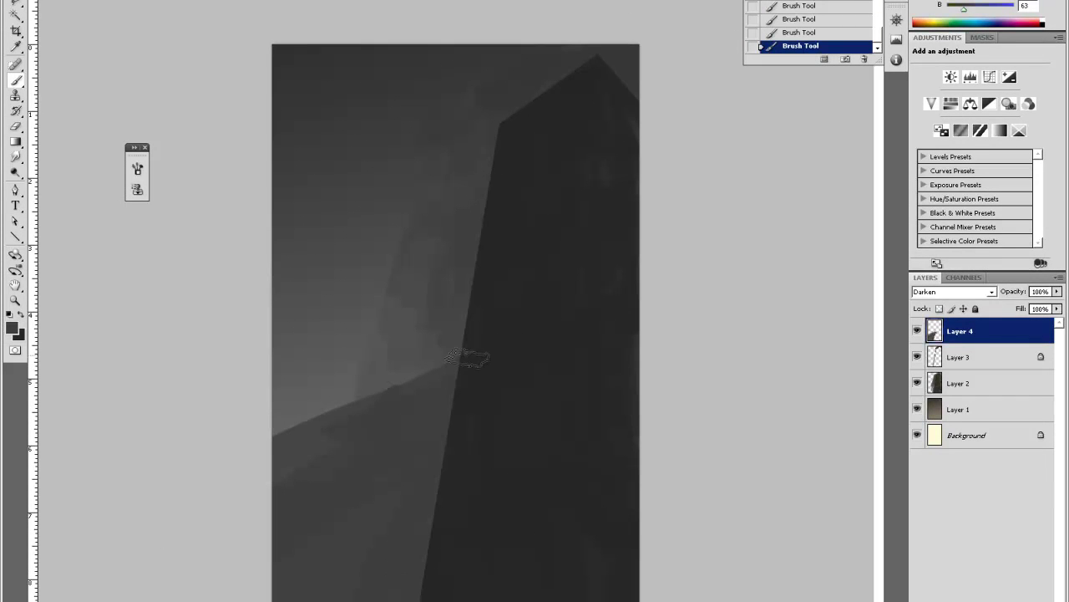
{"action": "mouse_move", "coordinate": [491, 359]}
{"action": "left_mouse_down"}
{"action": "mouse_move", "coordinate": [332, 417]}
{"action": "mouse_move", "coordinate": [463, 384]}
{"action": "mouse_move", "coordinate": [432, 389]}
{"action": "mouse_move", "coordinate": [350, 440]}
{"action": "mouse_move", "coordinate": [493, 367]}
{"action": "mouse_move", "coordinate": [471, 431]}
{"action": "mouse_move", "coordinate": [457, 374]}
{"action": "mouse_move", "coordinate": [364, 446]}
{"action": "mouse_move", "coordinate": [376, 419]}
{"action": "mouse_move", "coordinate": [350, 418]}
{"action": "mouse_move", "coordinate": [458, 400]}
{"action": "mouse_move", "coordinate": [376, 589]}
{"action": "left_mouse_up"}
{"action": "left_click", "coordinate": [477, 416], "text": "alt"}
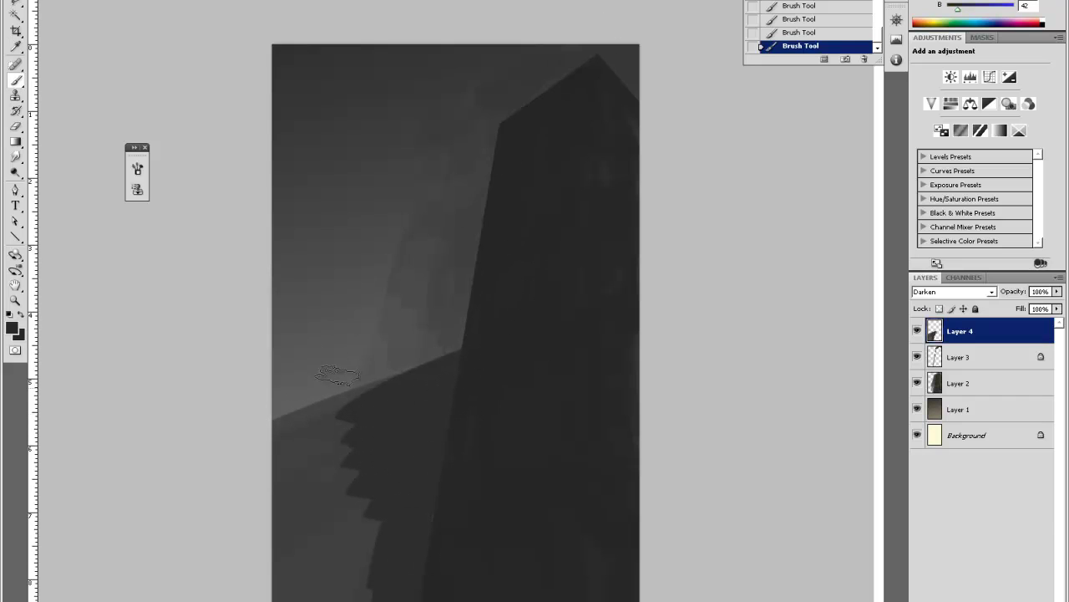
Fill a polygonal lasso selection with dark grey as a steep slope from the left canvas edge across the form, and deselect it.
{"action": "key", "text": "o"}
{"action": "key", "text": "v"}
{"action": "left_click_drag", "start_coordinate": [266, 422], "coordinate": [733, 52]}
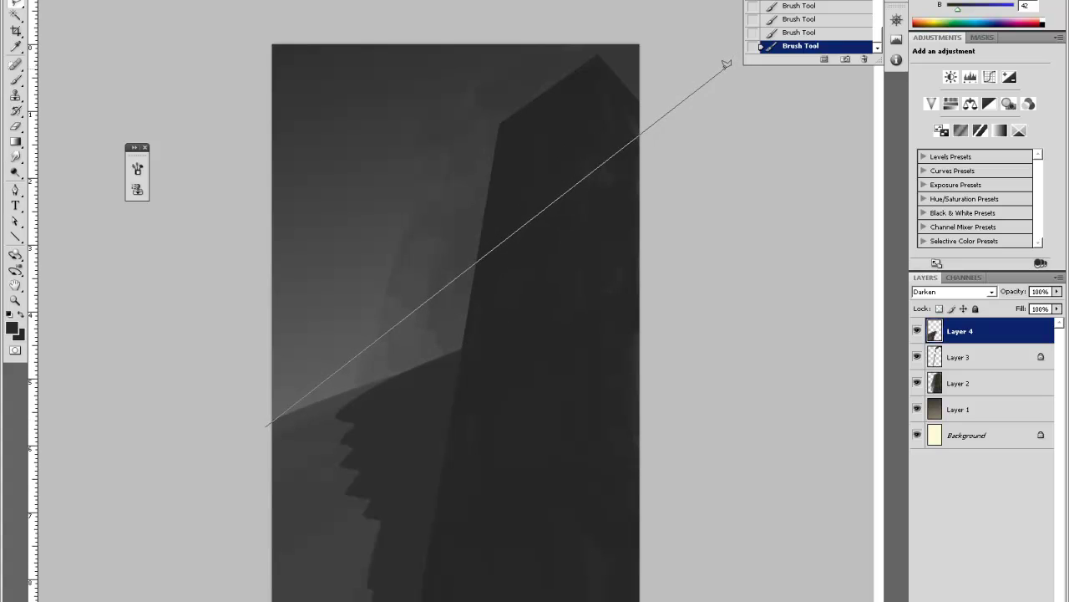
{"action": "left_click", "coordinate": [720, 110]}
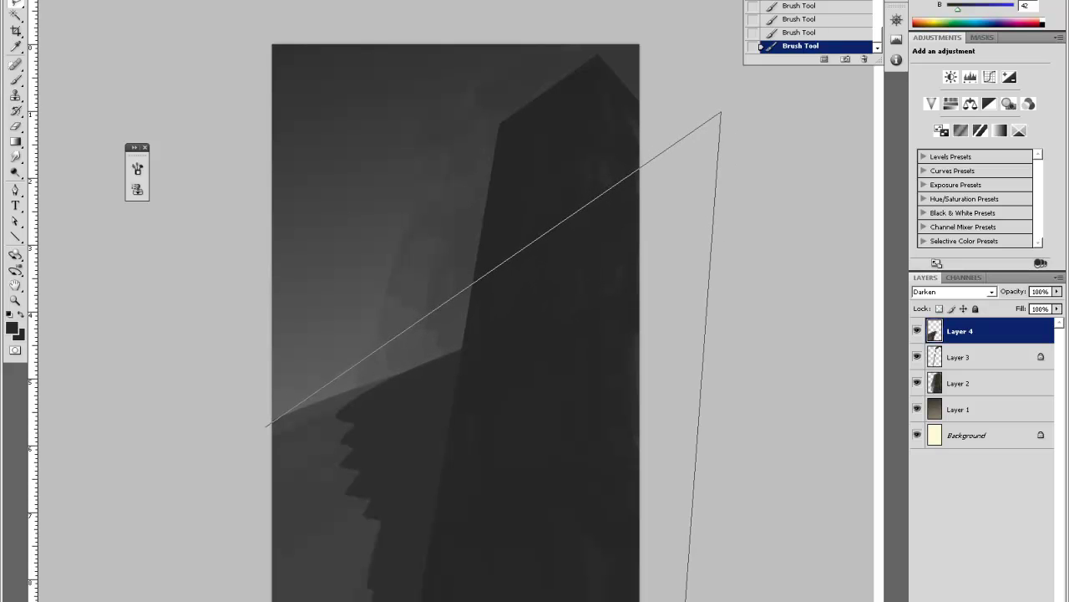
{"action": "left_click", "coordinate": [266, 422]}
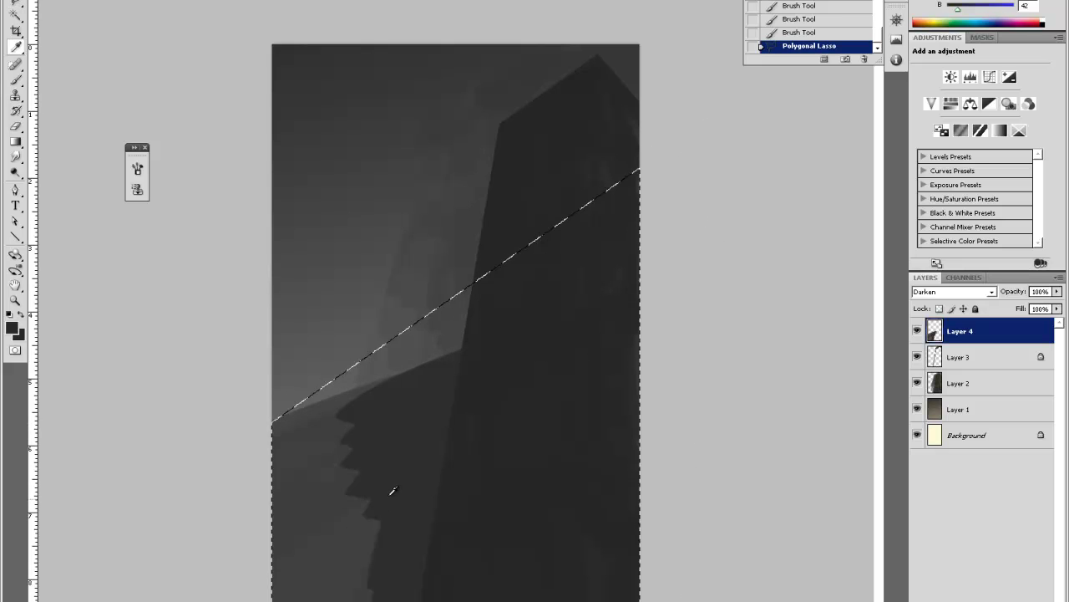
{"action": "key", "text": "shift+F5"}
{"action": "key", "text": "Return"}
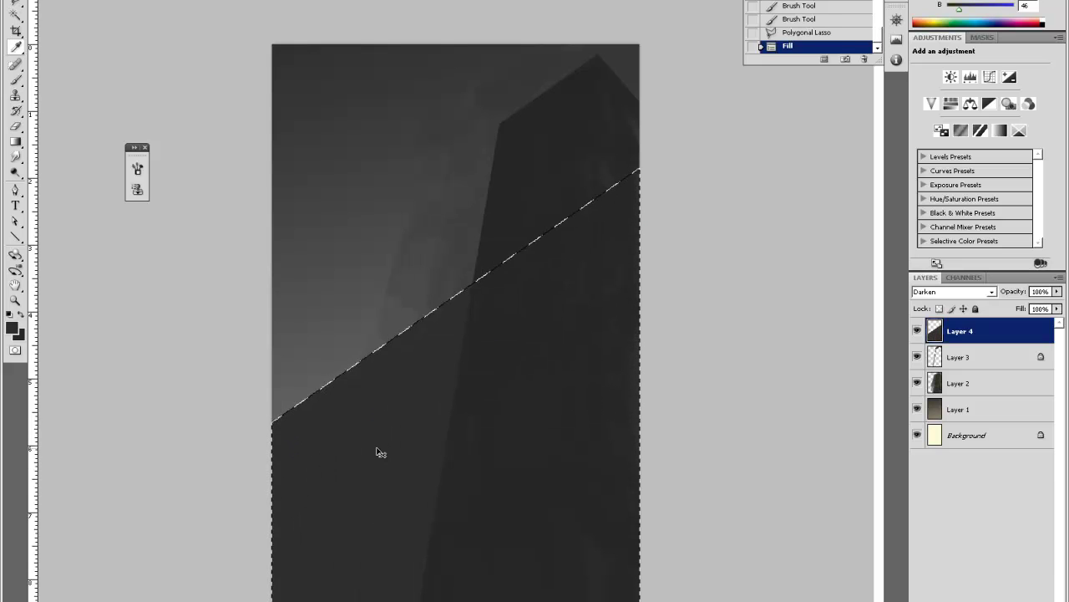
{"action": "key", "text": "ctrl+d"}
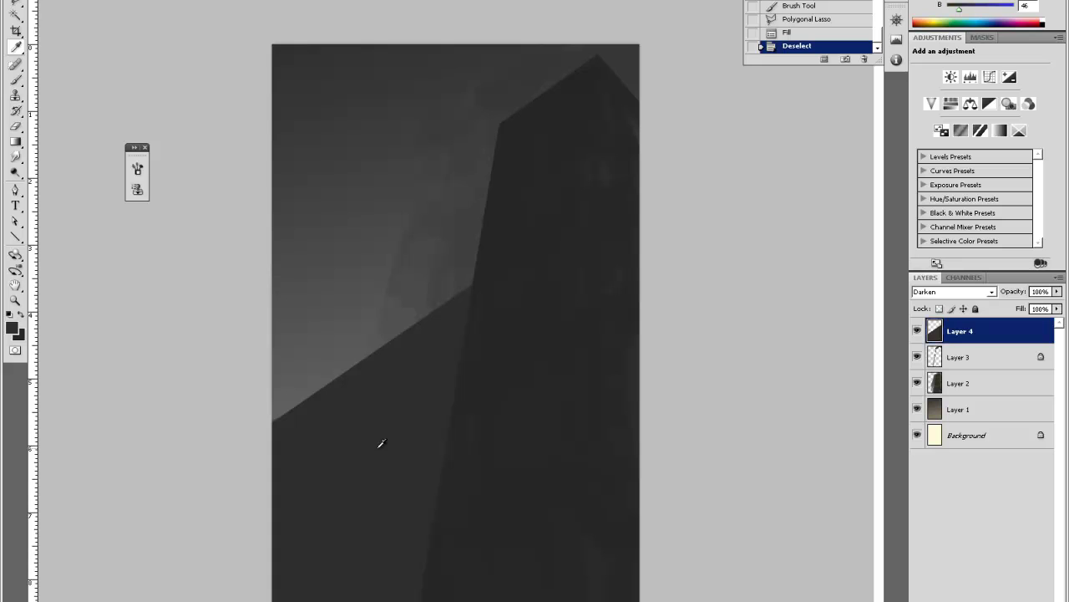
Rotate the slope clockwise to a gentler incline with Free Transform and move it higher behind the tall form.
{"action": "key", "text": "ctrl+t"}
{"action": "left_click_drag", "start_coordinate": [665, 137], "coordinate": [745, 186]}
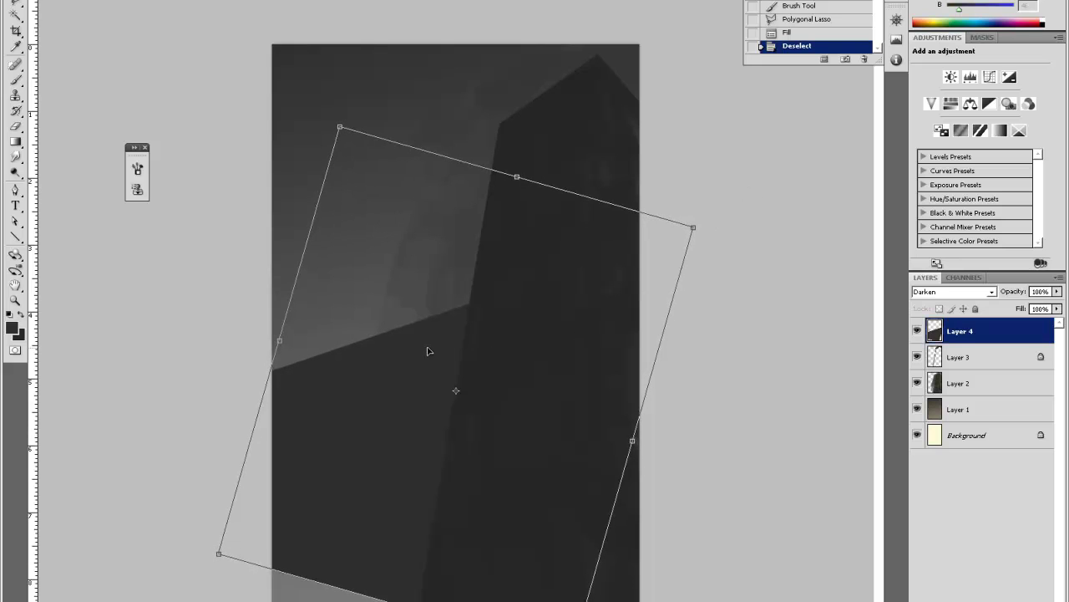
{"action": "left_click_drag", "start_coordinate": [427, 351], "coordinate": [425, 309]}
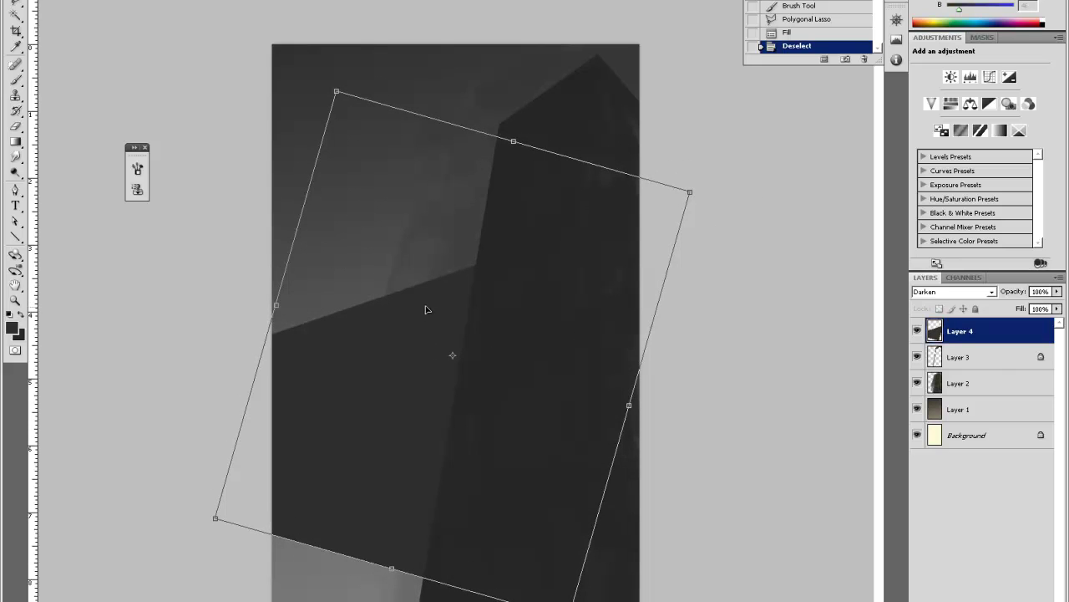
{"action": "key", "text": "Return"}
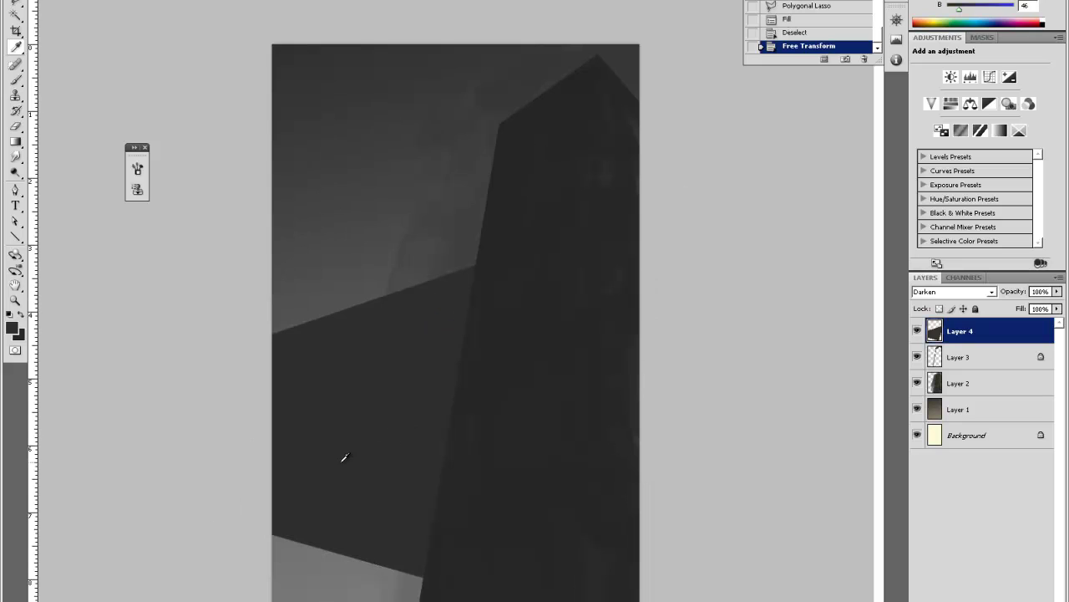
Paint the uncovered light gap beneath the rotated slope dark grey down to the canvas bottom.
{"action": "key", "text": "b"}
{"action": "left_click_drag", "start_coordinate": [279, 544], "coordinate": [283, 597]}
{"action": "left_click_drag", "start_coordinate": [305, 548], "coordinate": [292, 595]}
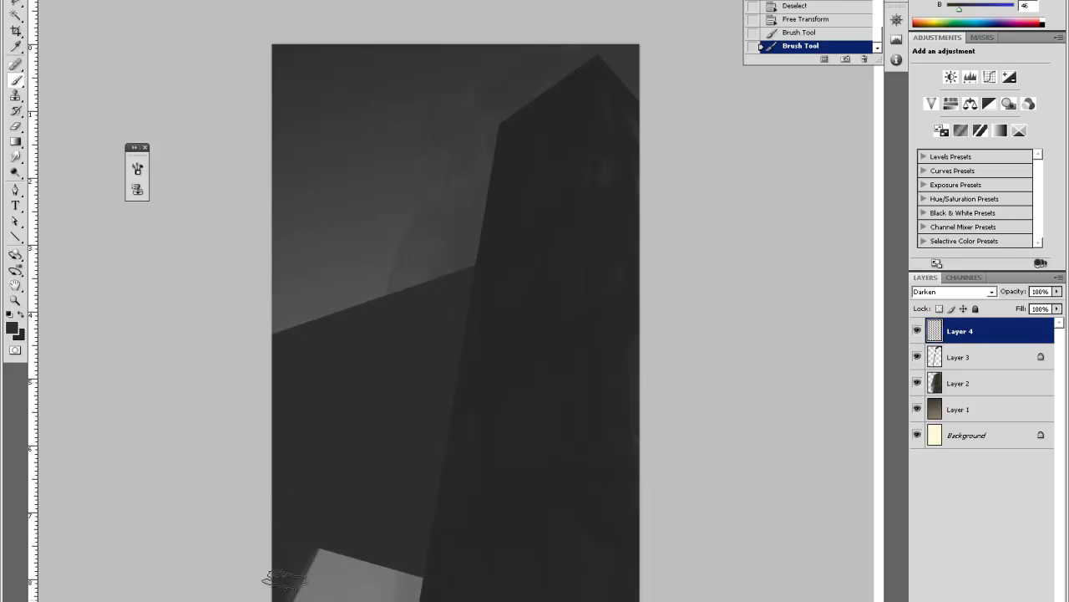
{"action": "left_click_drag", "start_coordinate": [311, 558], "coordinate": [296, 596]}
{"action": "mouse_move", "coordinate": [324, 555]}
{"action": "left_mouse_down"}
{"action": "mouse_move", "coordinate": [304, 597]}
{"action": "mouse_move", "coordinate": [314, 599]}
{"action": "left_mouse_up"}
{"action": "mouse_move", "coordinate": [351, 564]}
{"action": "left_mouse_down"}
{"action": "mouse_move", "coordinate": [324, 599]}
{"action": "mouse_move", "coordinate": [373, 599]}
{"action": "mouse_move", "coordinate": [402, 585]}
{"action": "mouse_move", "coordinate": [425, 537]}
{"action": "mouse_move", "coordinate": [410, 584]}
{"action": "left_mouse_up"}
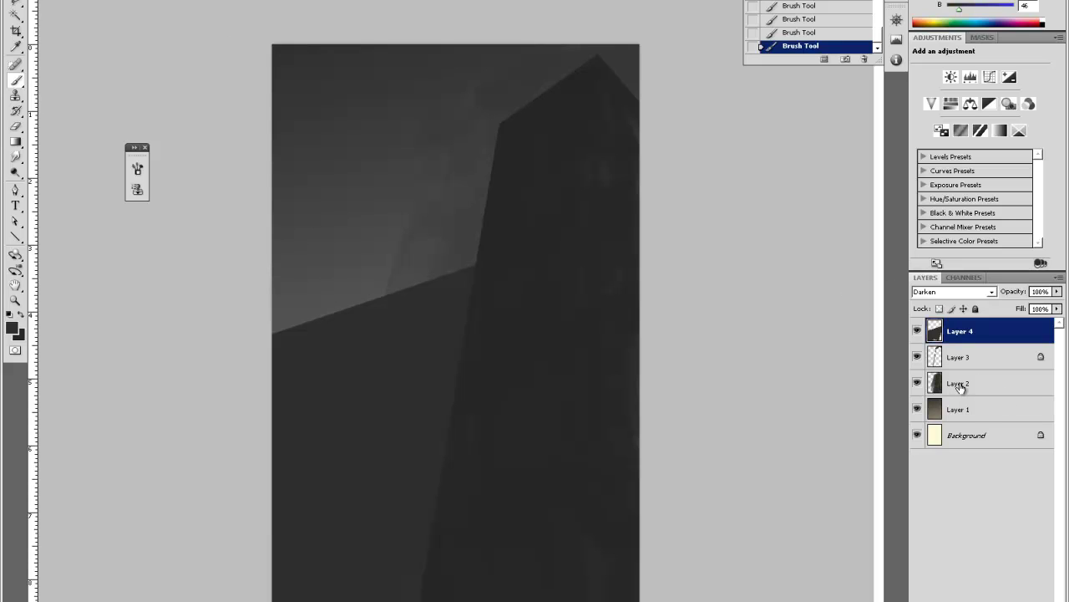
Merge Layers 1 to 4 into a single layer and raise its brightness.
{"action": "left_click", "coordinate": [962, 408], "text": "shift"}
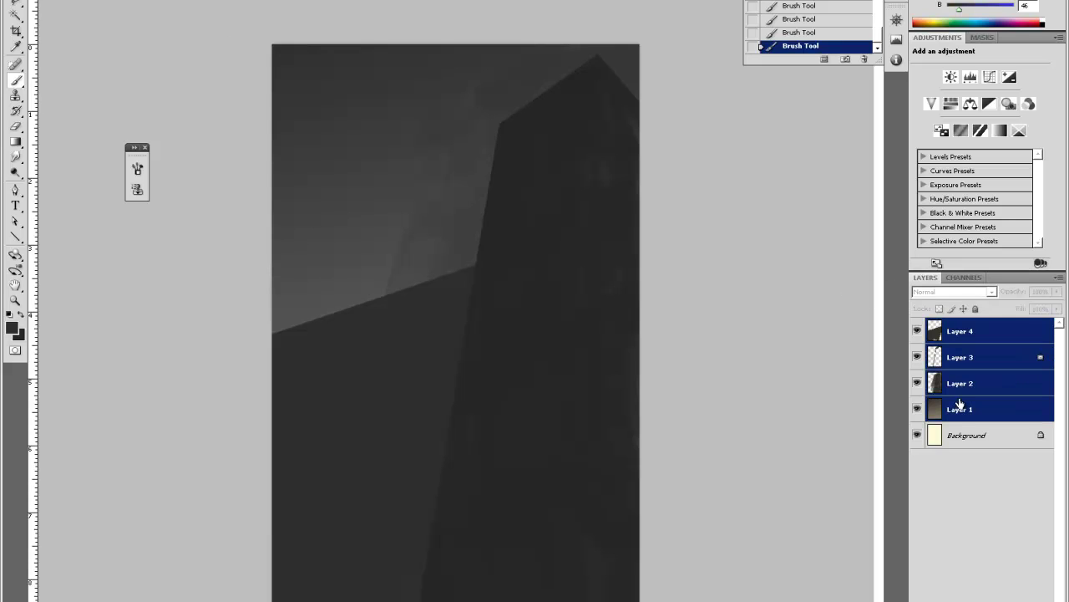
{"action": "key", "text": "ctrl+e"}
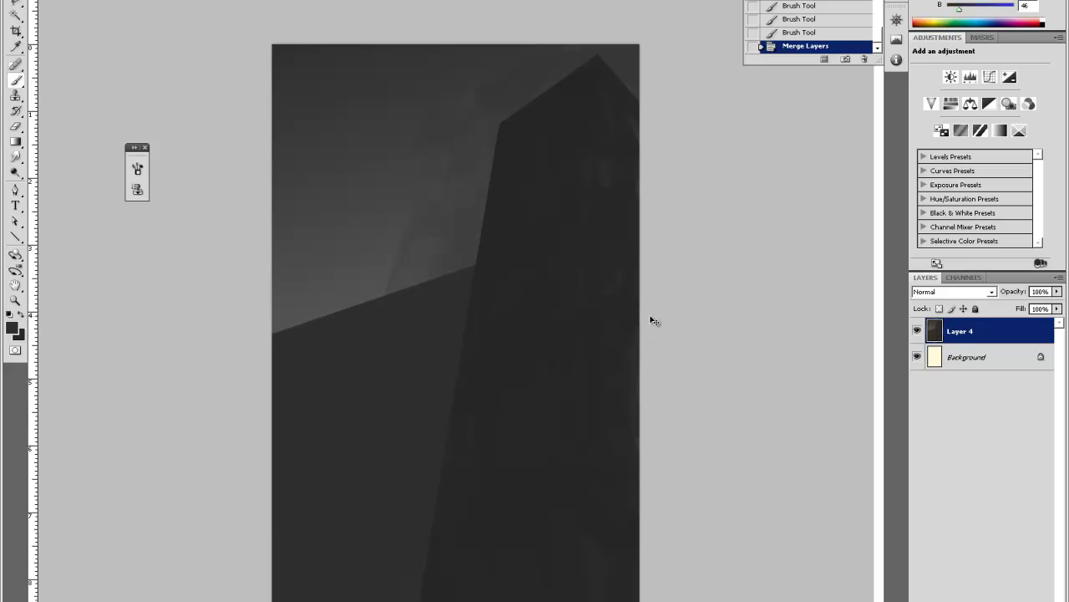
{"action": "left_click", "coordinate": [12, 0]}
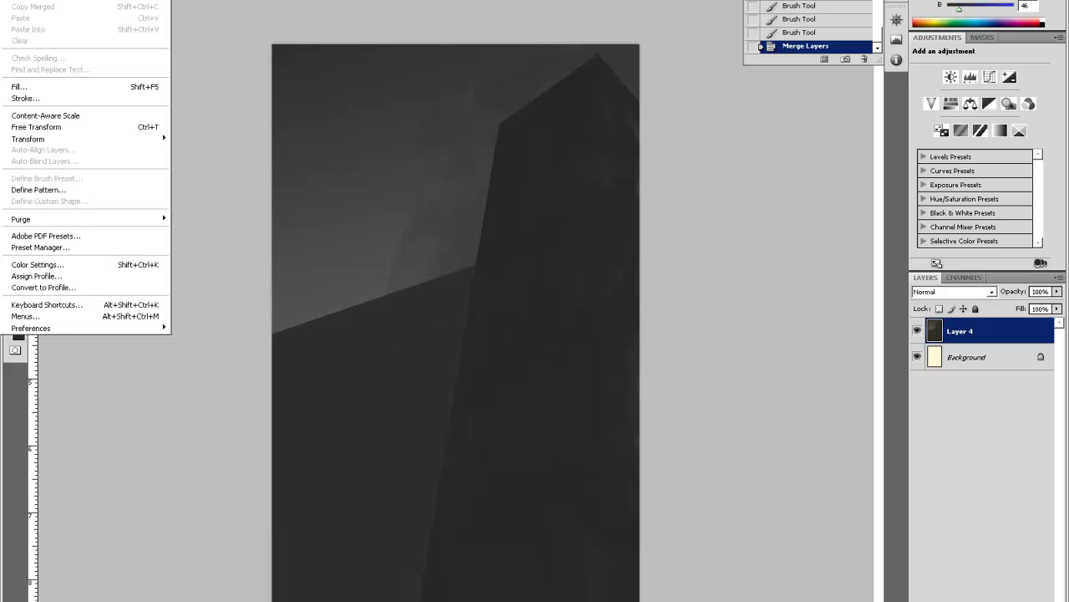
{"action": "mouse_move", "coordinate": [77, 142]}
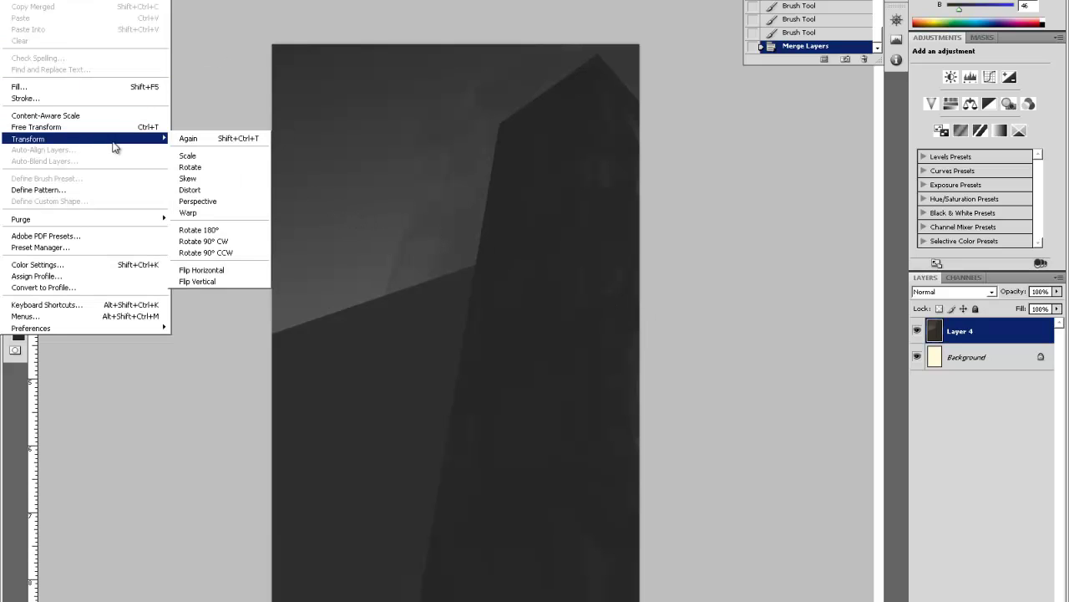
{"action": "mouse_move", "coordinate": [33, 0]}
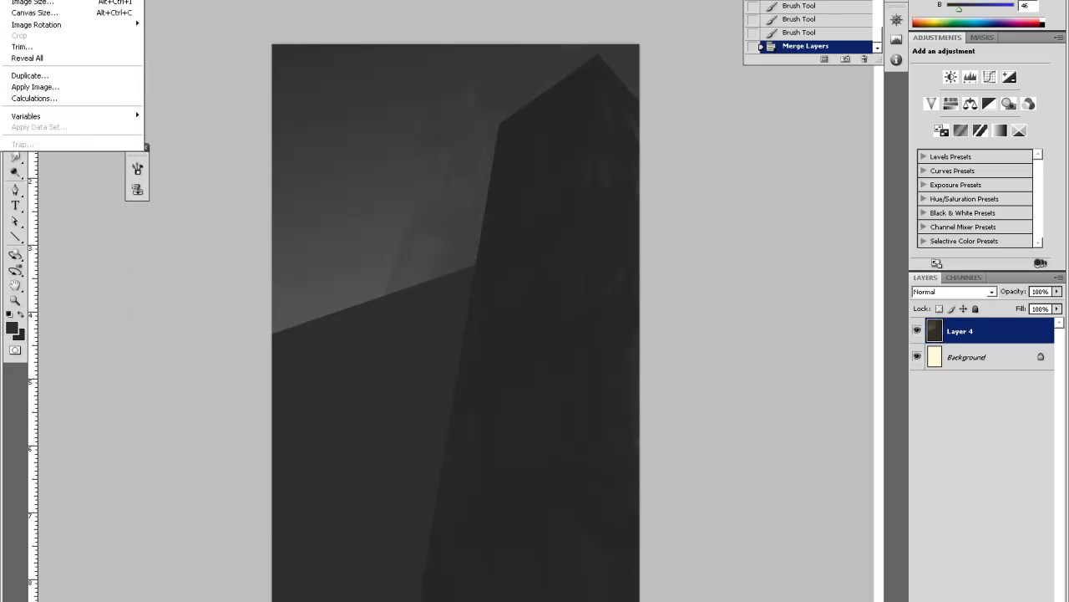
{"action": "left_click", "coordinate": [188, 0]}
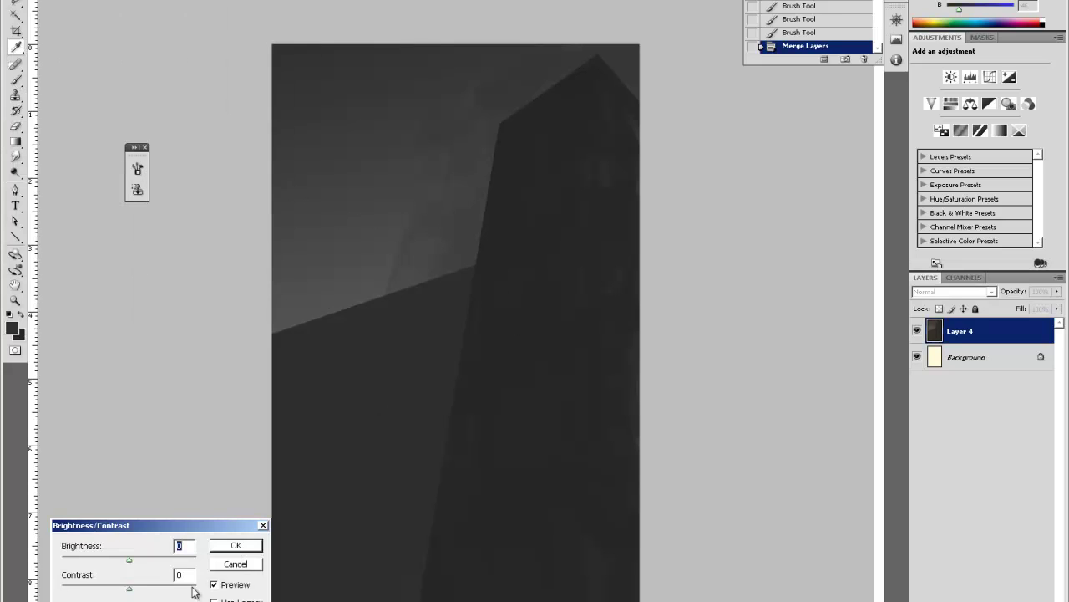
{"action": "left_click_drag", "start_coordinate": [125, 567], "coordinate": [153, 564]}
{"action": "left_click", "coordinate": [237, 545]}
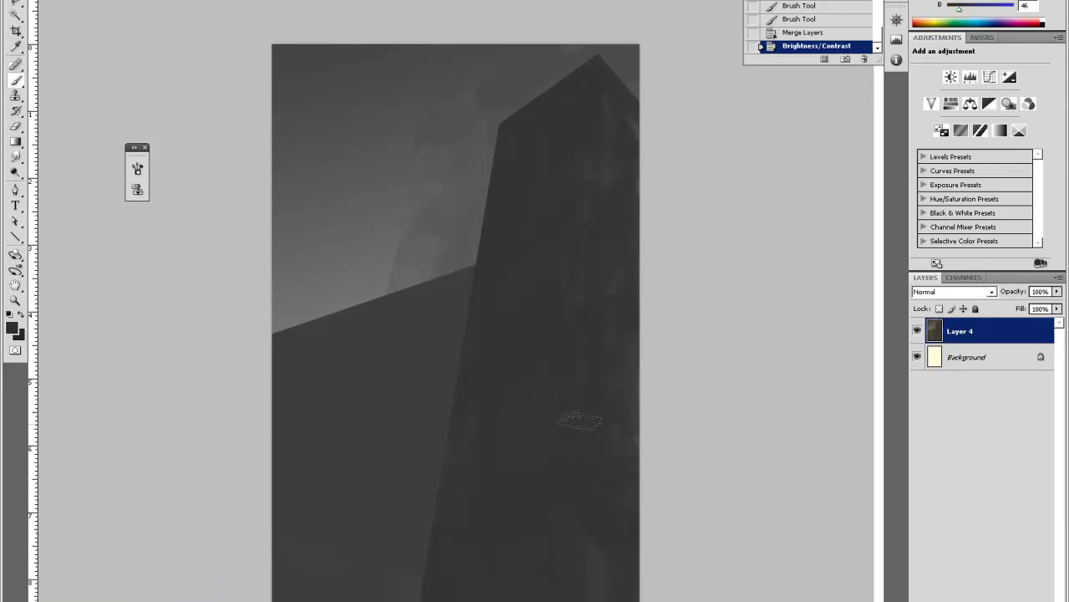
Sample the light sky grey and repaint the sky along the slope's upper edge with a 29 px brush.
{"action": "key", "text": "i"}
{"action": "left_click", "coordinate": [329, 294]}
{"action": "key", "text": "b"}
{"action": "right_click", "coordinate": [381, 249]}
{"action": "left_click", "coordinate": [415, 274]}
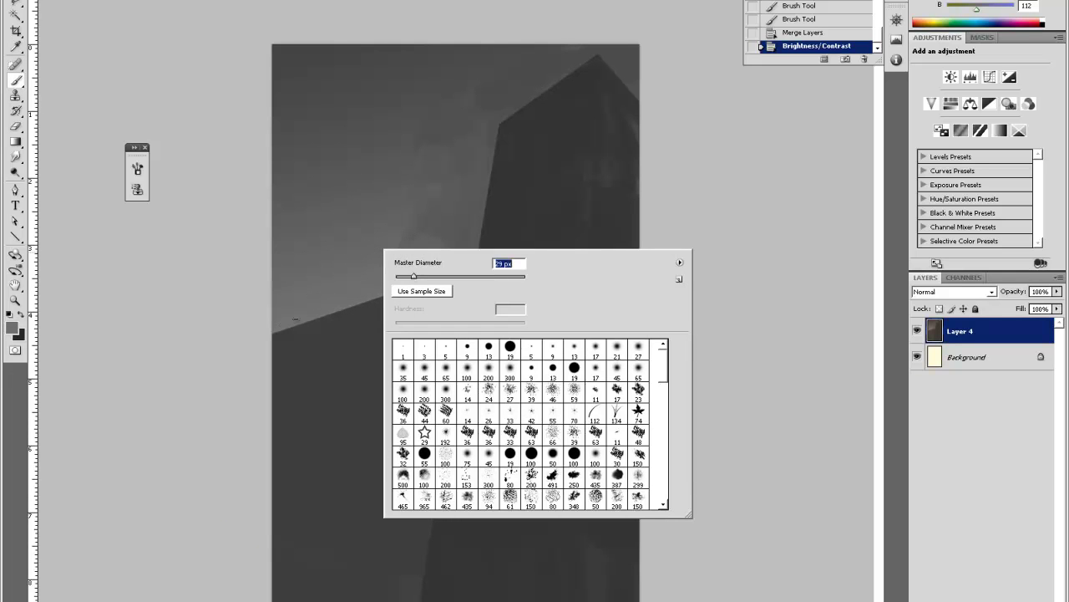
{"action": "left_click", "coordinate": [356, 304]}
{"action": "left_click_drag", "start_coordinate": [455, 268], "coordinate": [312, 321]}
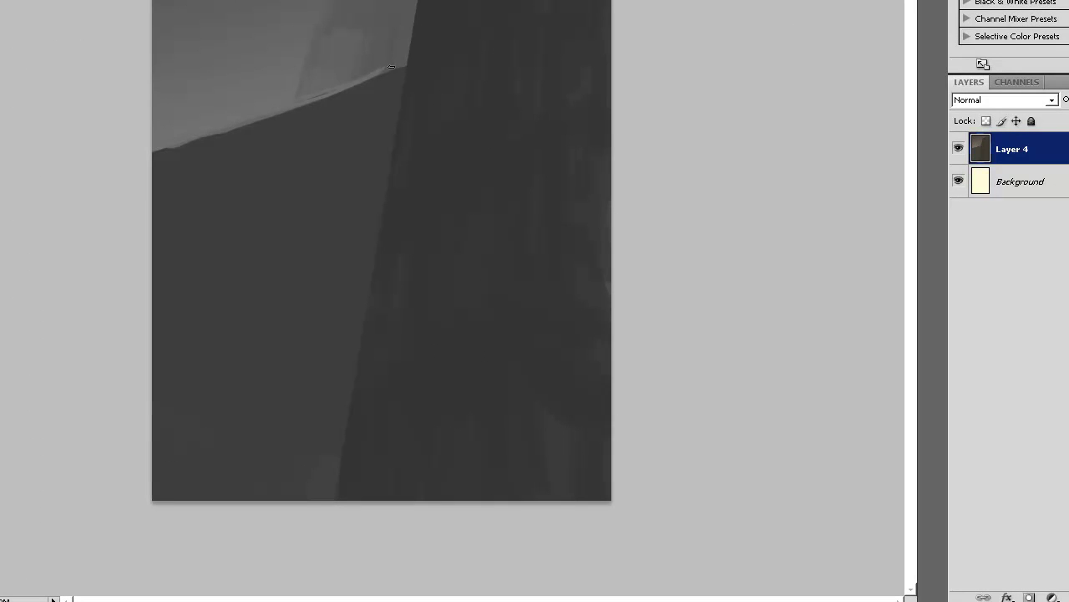
{"action": "left_click_drag", "start_coordinate": [366, 82], "coordinate": [355, 83]}
{"action": "left_click", "coordinate": [297, 91], "text": "alt"}
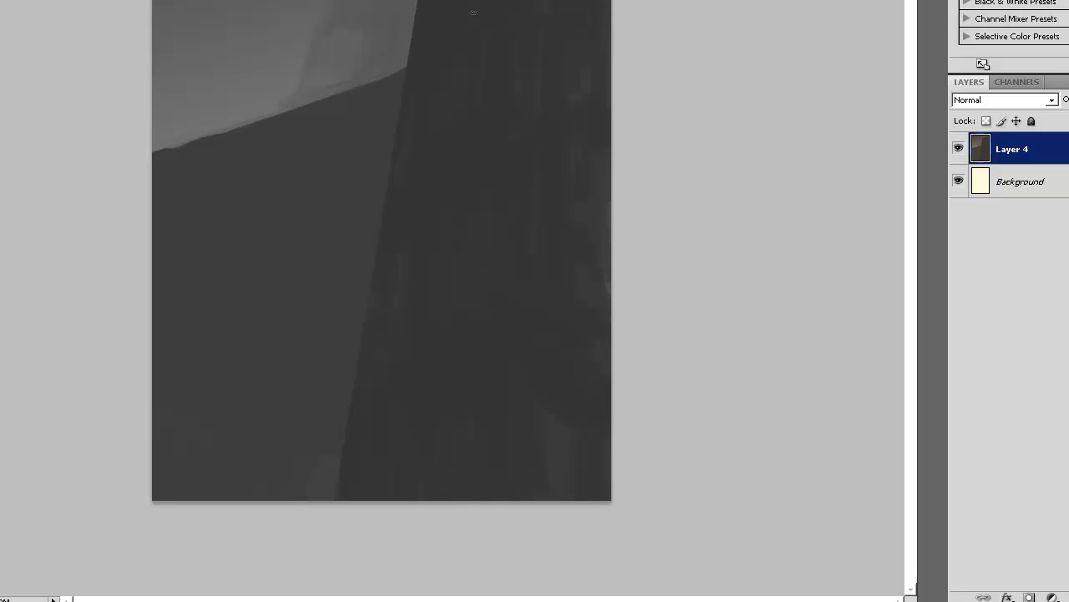
{"action": "mouse_move", "coordinate": [165, 142]}
{"action": "left_mouse_down"}
{"action": "mouse_move", "coordinate": [148, 149]}
{"action": "mouse_move", "coordinate": [234, 129]}
{"action": "left_mouse_up"}
Rework the slope's upper edge with a larger brush, lowering its end at the left canvas edge.
{"action": "right_click", "coordinate": [202, 127]}
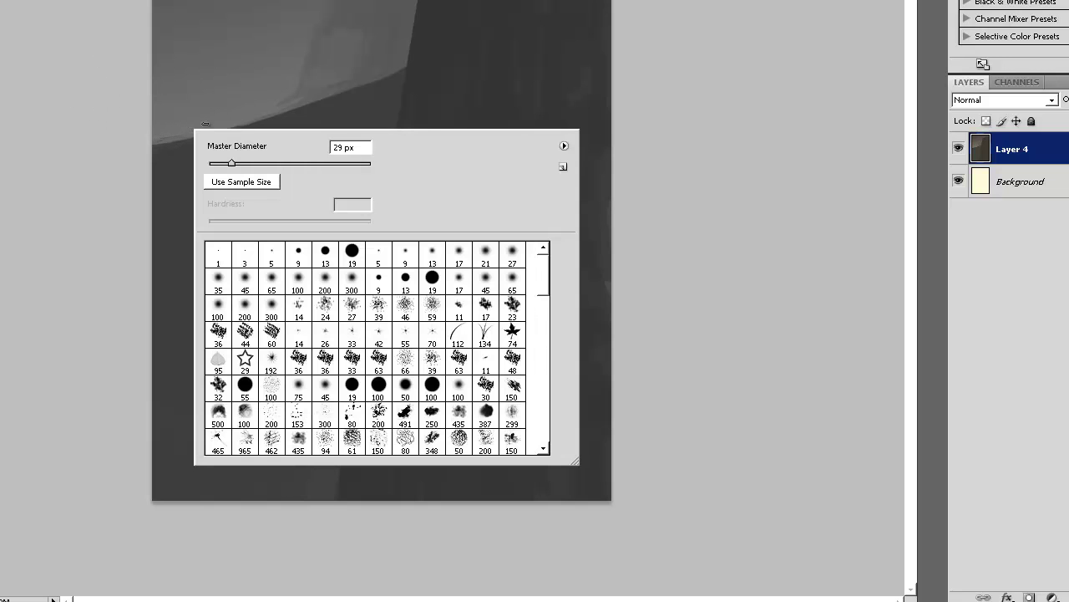
{"action": "left_click", "coordinate": [258, 162]}
{"action": "mouse_move", "coordinate": [143, 146]}
{"action": "left_mouse_down"}
{"action": "mouse_move", "coordinate": [289, 115]}
{"action": "mouse_move", "coordinate": [254, 125]}
{"action": "mouse_move", "coordinate": [356, 86]}
{"action": "mouse_move", "coordinate": [282, 104]}
{"action": "mouse_move", "coordinate": [333, 77]}
{"action": "mouse_move", "coordinate": [300, 97]}
{"action": "mouse_move", "coordinate": [398, 72]}
{"action": "mouse_move", "coordinate": [366, 65]}
{"action": "left_mouse_up"}
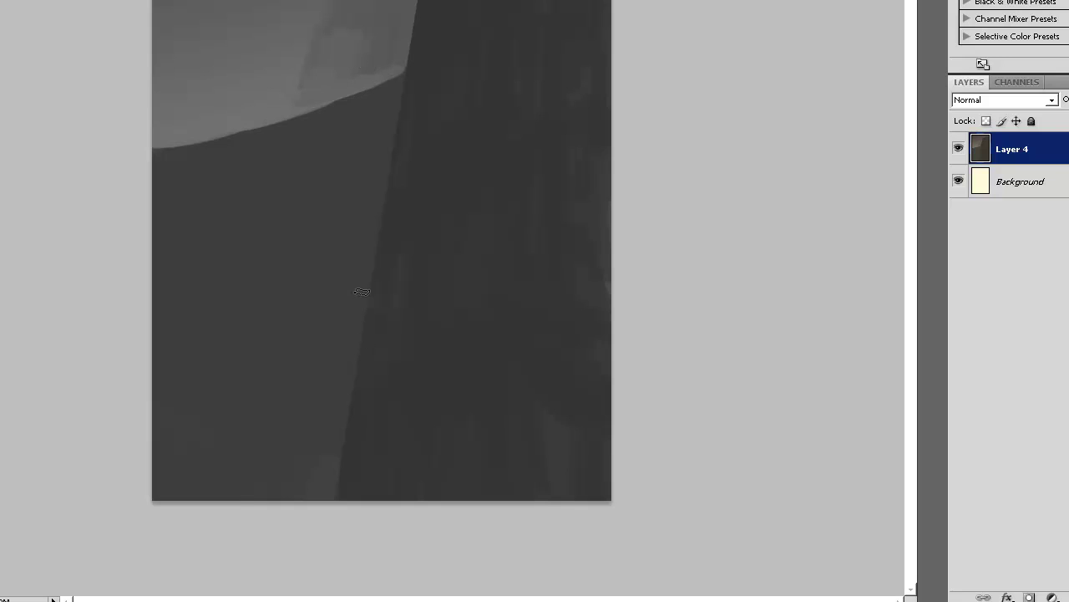
{"action": "mouse_move", "coordinate": [243, 125]}
{"action": "left_mouse_down"}
{"action": "mouse_move", "coordinate": [96, 186]}
{"action": "mouse_move", "coordinate": [206, 128]}
{"action": "mouse_move", "coordinate": [128, 167]}
{"action": "mouse_move", "coordinate": [242, 126]}
{"action": "mouse_move", "coordinate": [109, 196]}
{"action": "left_mouse_up"}
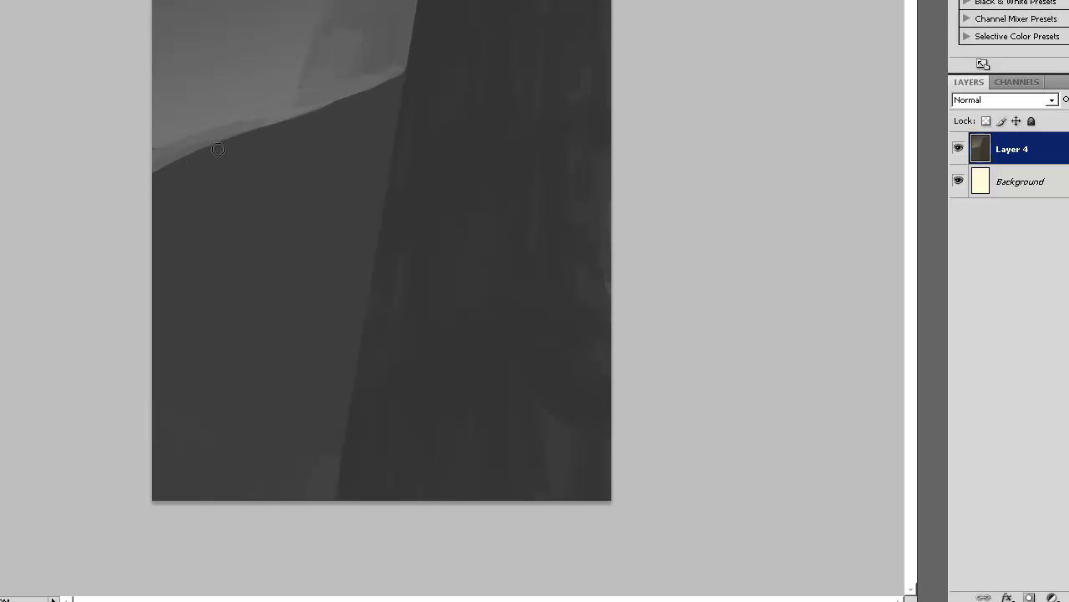
{"action": "left_click_drag", "start_coordinate": [218, 149], "coordinate": [128, 179]}
{"action": "key", "text": "ctrl+z"}
{"action": "mouse_move", "coordinate": [199, 162]}
{"action": "left_mouse_down"}
{"action": "mouse_move", "coordinate": [130, 173]}
{"action": "mouse_move", "coordinate": [242, 140]}
{"action": "mouse_move", "coordinate": [105, 178]}
{"action": "left_mouse_up"}
{"action": "left_click_drag", "start_coordinate": [216, 144], "coordinate": [117, 182]}
Add a new layer and paint a broad, very dark grey band across the whole canvas below the slope.
{"action": "key", "text": "ctrl+shift+alt+n"}
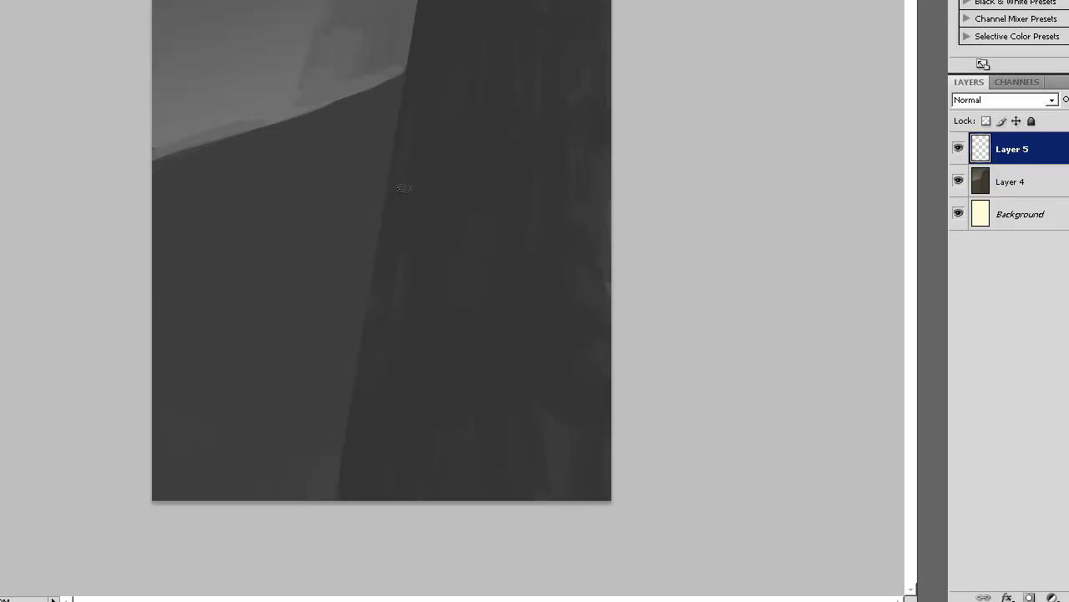
{"action": "mouse_move", "coordinate": [127, 299]}
{"action": "left_mouse_down"}
{"action": "mouse_move", "coordinate": [735, 214]}
{"action": "mouse_move", "coordinate": [634, 250]}
{"action": "mouse_move", "coordinate": [260, 284]}
{"action": "mouse_move", "coordinate": [196, 315]}
{"action": "mouse_move", "coordinate": [334, 273]}
{"action": "left_mouse_up"}
{"action": "right_click", "coordinate": [343, 270]}
{"action": "left_click_drag", "start_coordinate": [412, 304], "coordinate": [485, 307]}
{"action": "left_click_drag", "start_coordinate": [156, 334], "coordinate": [648, 263]}
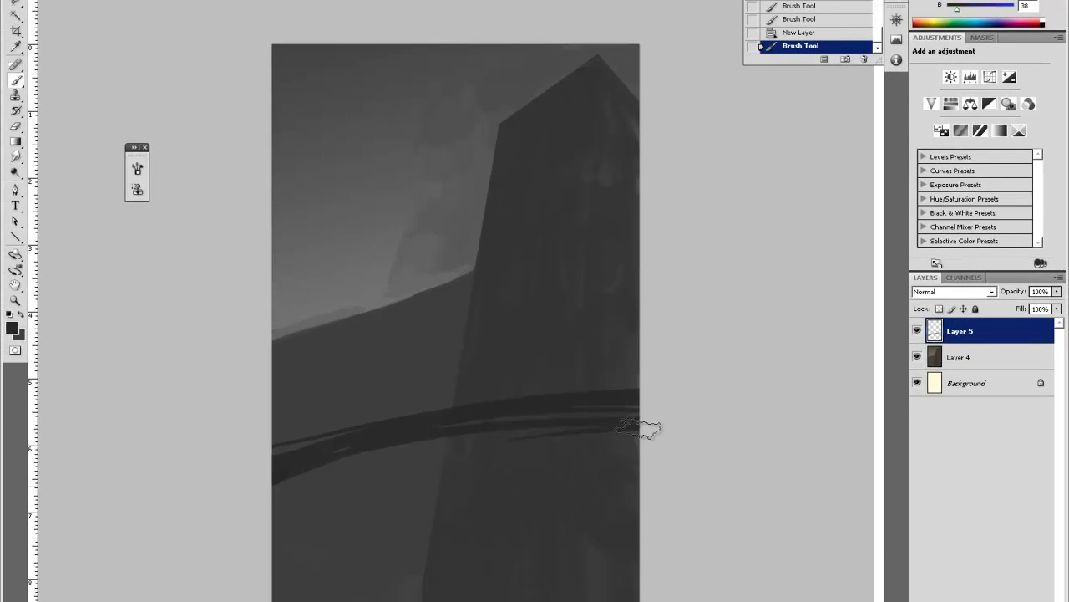
Extend the dark band down to the canvas bottom as a solid foreground hill with its upper edge rising to the right.
{"action": "mouse_move", "coordinate": [668, 420]}
{"action": "left_mouse_down"}
{"action": "mouse_move", "coordinate": [209, 475]}
{"action": "mouse_move", "coordinate": [685, 431]}
{"action": "mouse_move", "coordinate": [245, 453]}
{"action": "mouse_move", "coordinate": [667, 403]}
{"action": "mouse_move", "coordinate": [224, 486]}
{"action": "mouse_move", "coordinate": [563, 447]}
{"action": "mouse_move", "coordinate": [385, 406]}
{"action": "mouse_move", "coordinate": [302, 460]}
{"action": "mouse_move", "coordinate": [311, 458]}
{"action": "mouse_move", "coordinate": [277, 507]}
{"action": "mouse_move", "coordinate": [289, 547]}
{"action": "left_mouse_up"}
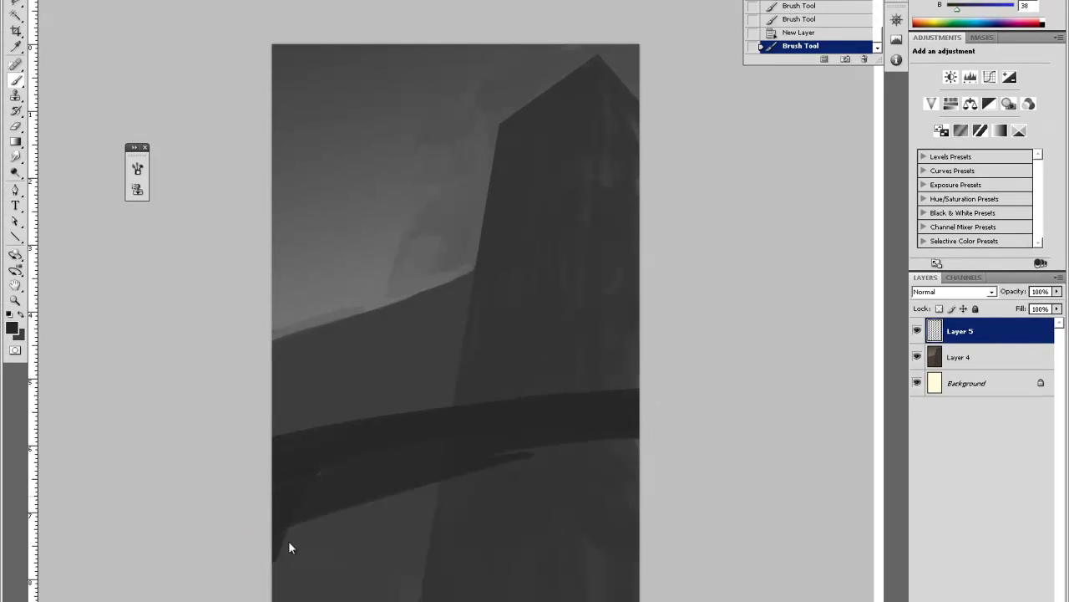
{"action": "mouse_move", "coordinate": [262, 593]}
{"action": "left_mouse_down"}
{"action": "mouse_move", "coordinate": [291, 574]}
{"action": "mouse_move", "coordinate": [276, 579]}
{"action": "mouse_move", "coordinate": [293, 590]}
{"action": "mouse_move", "coordinate": [364, 530]}
{"action": "mouse_move", "coordinate": [481, 470]}
{"action": "mouse_move", "coordinate": [527, 465]}
{"action": "left_mouse_up"}
{"action": "mouse_move", "coordinate": [398, 543]}
{"action": "left_mouse_down"}
{"action": "mouse_move", "coordinate": [453, 506]}
{"action": "mouse_move", "coordinate": [387, 560]}
{"action": "mouse_move", "coordinate": [395, 565]}
{"action": "mouse_move", "coordinate": [433, 523]}
{"action": "mouse_move", "coordinate": [438, 537]}
{"action": "mouse_move", "coordinate": [469, 529]}
{"action": "mouse_move", "coordinate": [448, 551]}
{"action": "mouse_move", "coordinate": [525, 502]}
{"action": "mouse_move", "coordinate": [528, 521]}
{"action": "mouse_move", "coordinate": [574, 502]}
{"action": "mouse_move", "coordinate": [534, 520]}
{"action": "mouse_move", "coordinate": [556, 477]}
{"action": "mouse_move", "coordinate": [607, 433]}
{"action": "mouse_move", "coordinate": [643, 439]}
{"action": "left_mouse_up"}
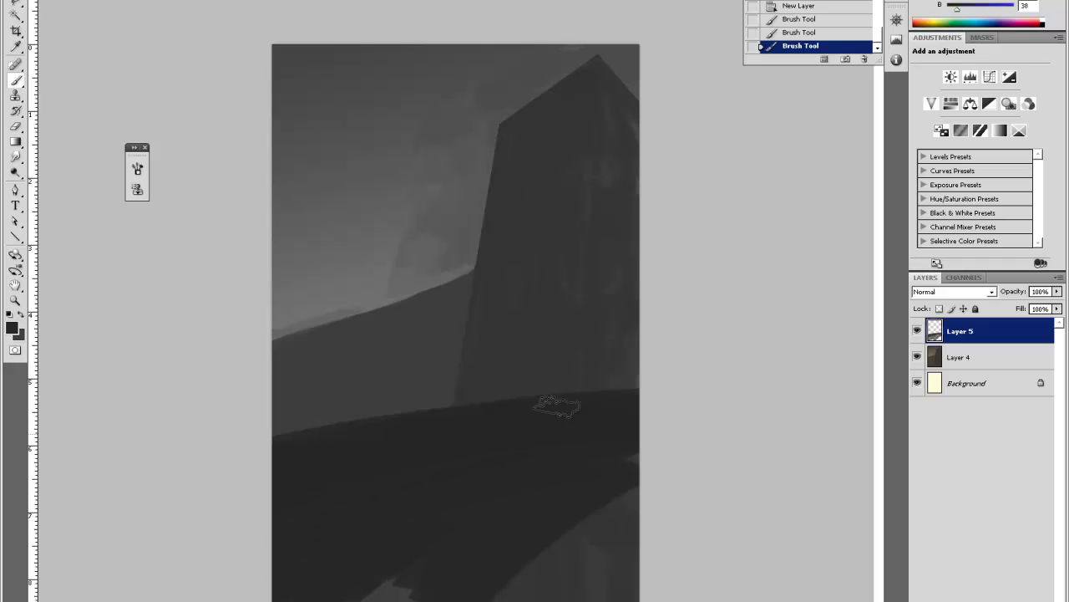
{"action": "mouse_move", "coordinate": [389, 588]}
{"action": "left_mouse_down"}
{"action": "mouse_move", "coordinate": [552, 511]}
{"action": "mouse_move", "coordinate": [614, 513]}
{"action": "mouse_move", "coordinate": [616, 543]}
{"action": "mouse_move", "coordinate": [617, 492]}
{"action": "left_mouse_up"}
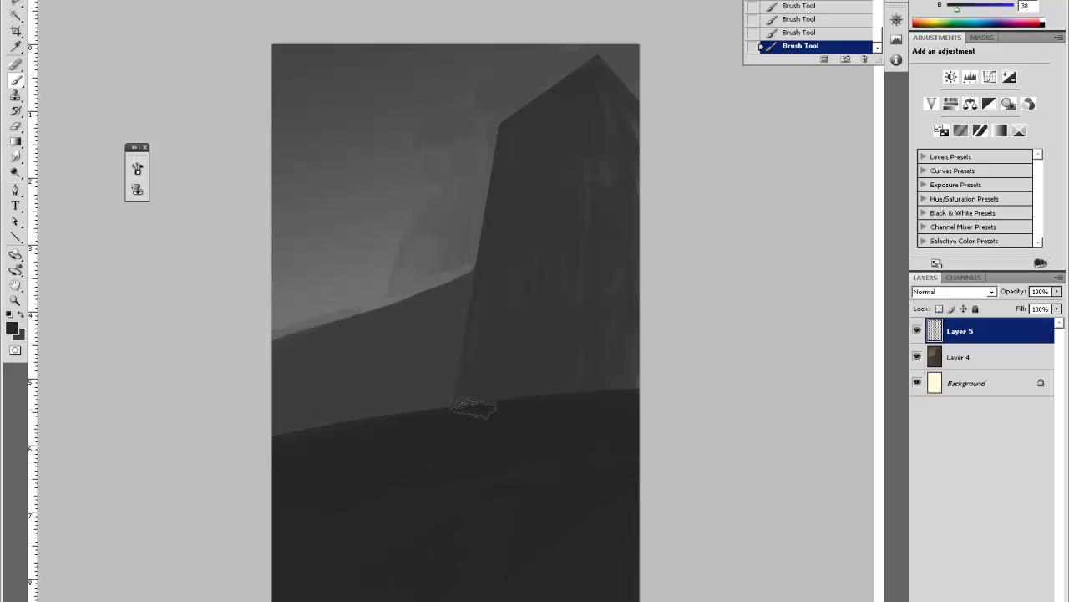
{"action": "mouse_move", "coordinate": [309, 433]}
{"action": "left_mouse_down"}
{"action": "mouse_move", "coordinate": [735, 341]}
{"action": "mouse_move", "coordinate": [503, 401]}
{"action": "mouse_move", "coordinate": [684, 376]}
{"action": "mouse_move", "coordinate": [420, 444]}
{"action": "left_mouse_up"}
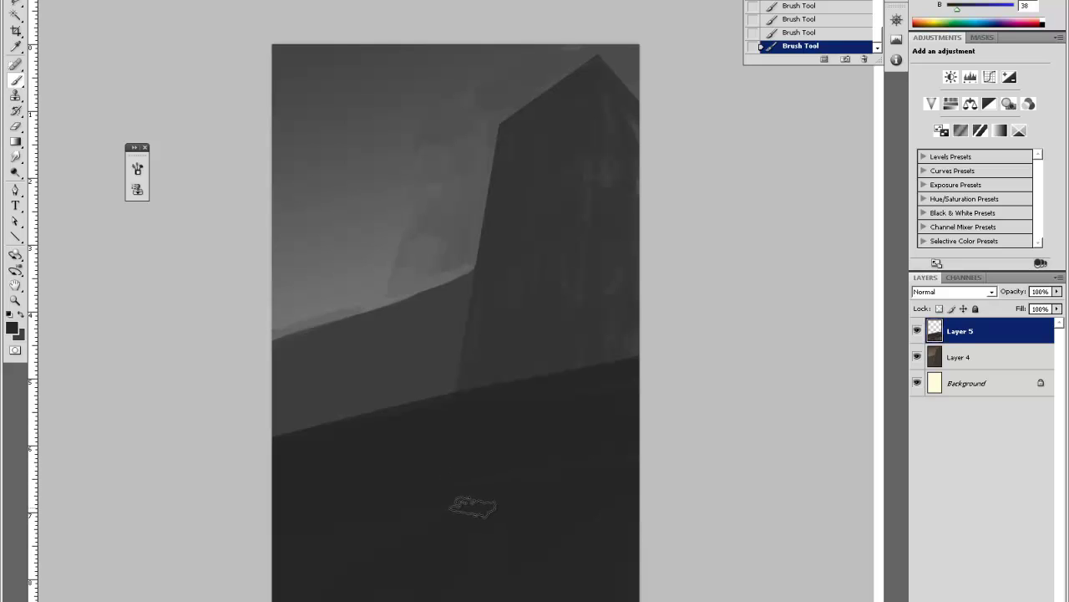
Sample the slope's grey and block in a small distant tower on the slope, squaring its side with a smaller brush.
{"action": "left_click", "coordinate": [388, 313], "text": "alt"}
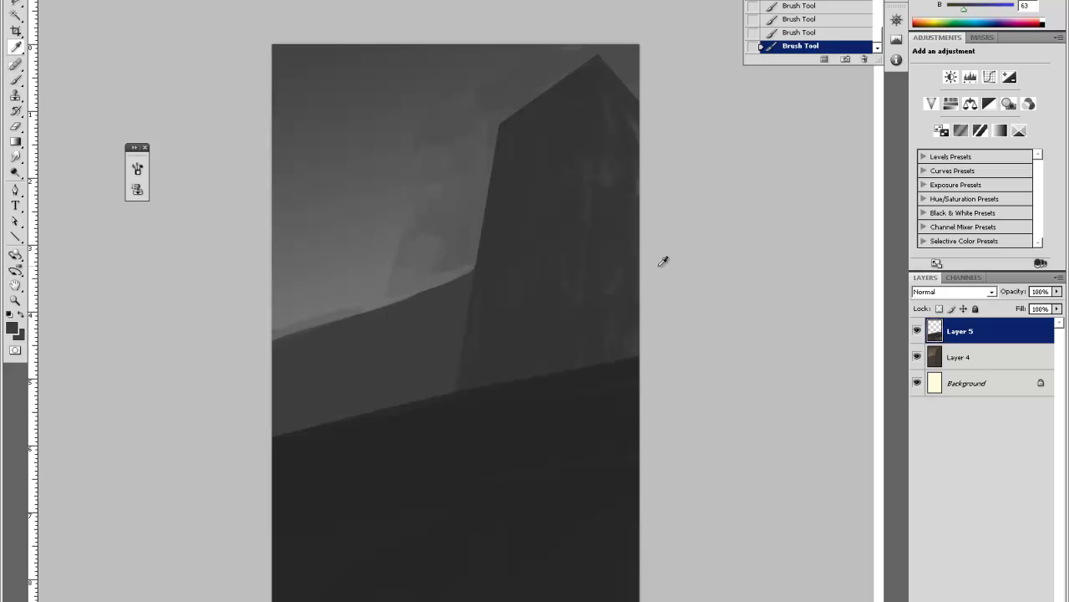
{"action": "left_click_drag", "start_coordinate": [373, 243], "coordinate": [373, 279]}
{"action": "right_click", "coordinate": [394, 228]}
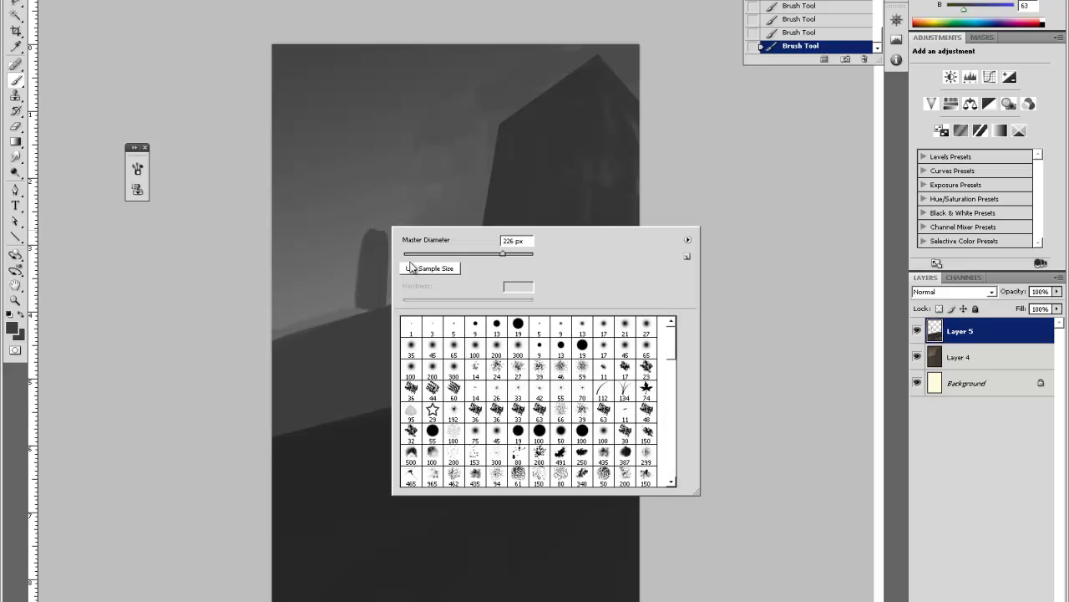
{"action": "left_click", "coordinate": [421, 254]}
{"action": "left_click_drag", "start_coordinate": [361, 237], "coordinate": [360, 283]}
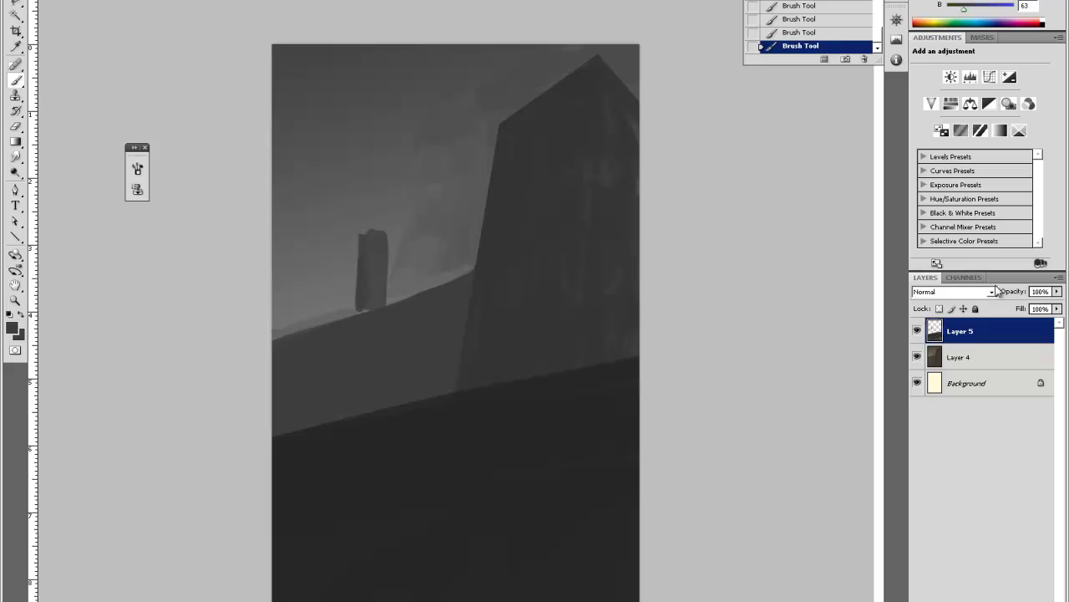
Set Layer 5 to Darken blend mode and shape the distant tower into a wider, peaked block with a sampled grey.
{"action": "left_click", "coordinate": [945, 292]}
{"action": "left_click", "coordinate": [936, 338]}
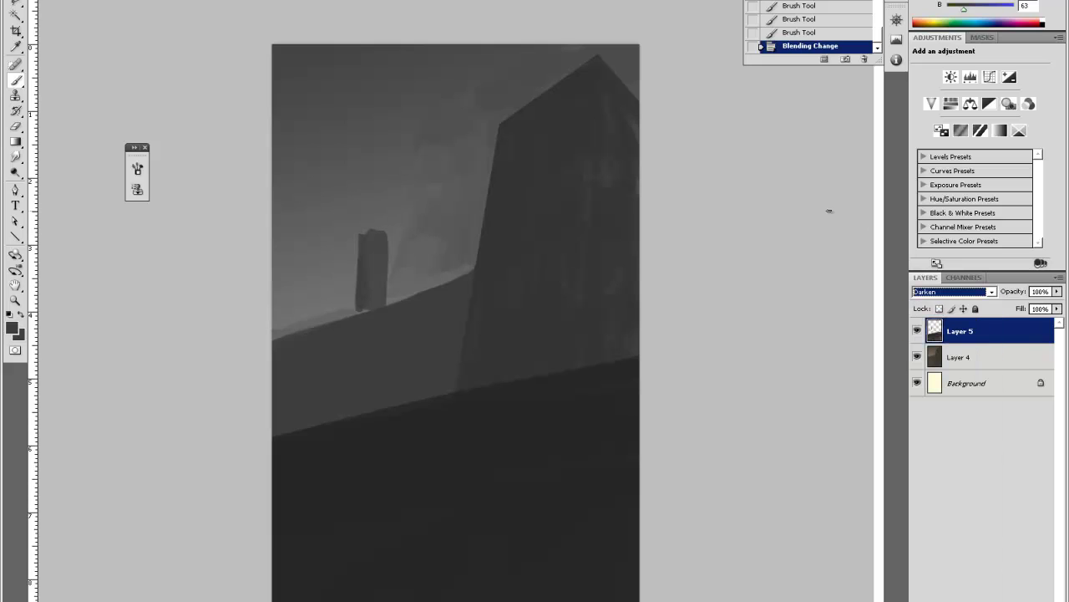
{"action": "mouse_move", "coordinate": [363, 253]}
{"action": "left_mouse_down"}
{"action": "mouse_move", "coordinate": [360, 284]}
{"action": "mouse_move", "coordinate": [366, 266]}
{"action": "mouse_move", "coordinate": [367, 319]}
{"action": "mouse_move", "coordinate": [362, 235]}
{"action": "left_mouse_up"}
{"action": "left_click", "coordinate": [377, 258], "text": "alt"}
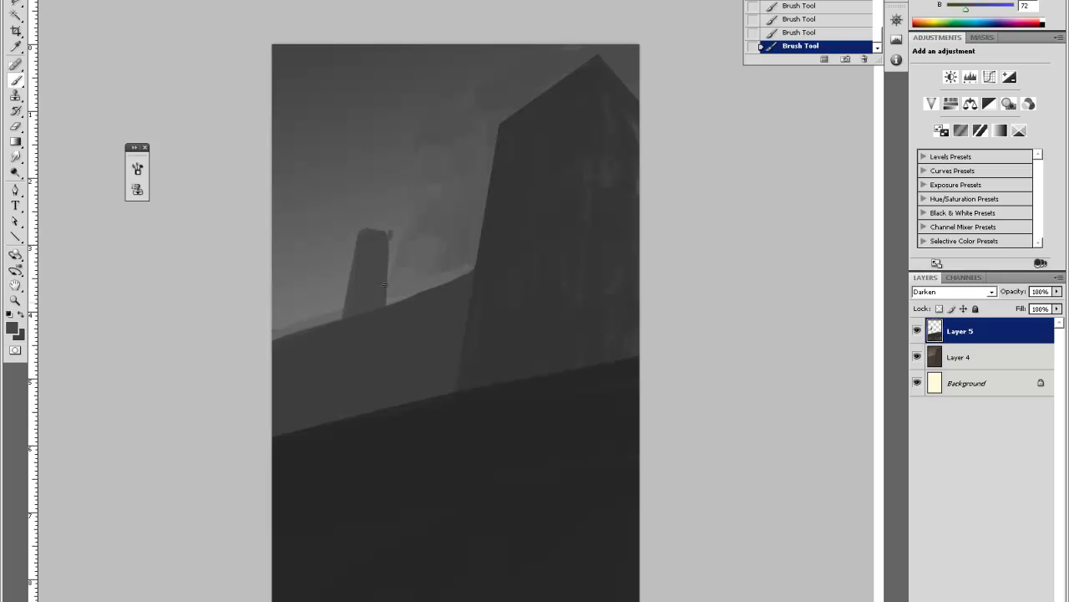
{"action": "mouse_move", "coordinate": [385, 285]}
{"action": "left_mouse_down"}
{"action": "mouse_move", "coordinate": [393, 214]}
{"action": "mouse_move", "coordinate": [393, 230]}
{"action": "mouse_move", "coordinate": [416, 244]}
{"action": "mouse_move", "coordinate": [395, 223]}
{"action": "mouse_move", "coordinate": [396, 303]}
{"action": "left_mouse_up"}
{"action": "mouse_move", "coordinate": [408, 244]}
{"action": "left_mouse_down"}
{"action": "mouse_move", "coordinate": [414, 292]}
{"action": "mouse_move", "coordinate": [404, 299]}
{"action": "left_mouse_up"}
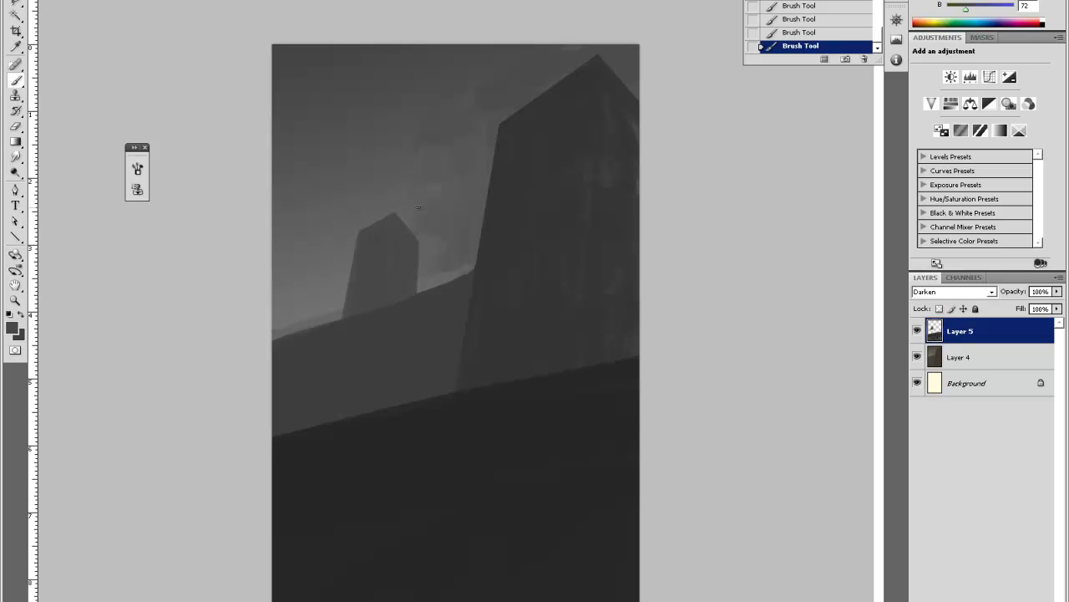
Clean up the distant tower's peak and side edge on Layer 5 with greys sampled from the sky and tower.
{"action": "left_click", "coordinate": [377, 211], "text": "alt"}
{"action": "left_click", "coordinate": [395, 214], "text": "shift"}
{"action": "key", "text": "alt"}
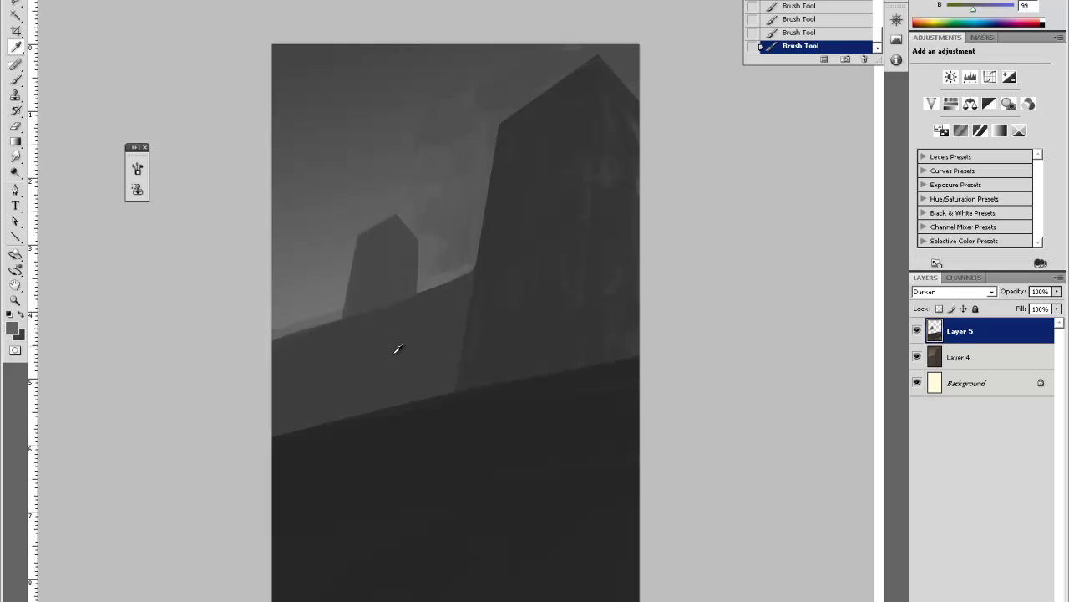
{"action": "left_click", "coordinate": [379, 267], "text": "alt"}
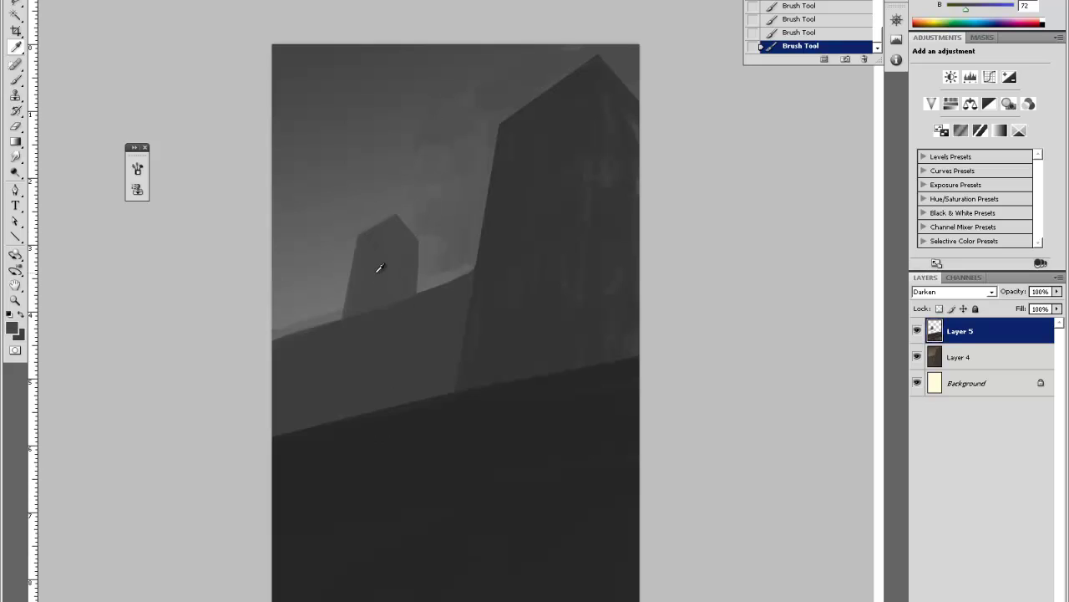
{"action": "left_click", "coordinate": [339, 306], "text": "alt"}
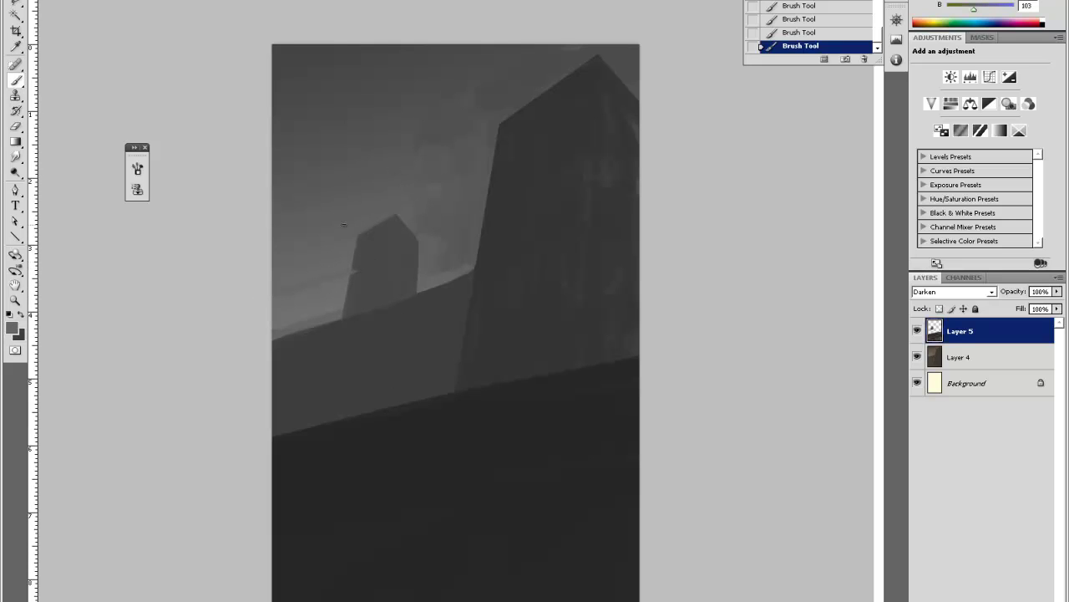
{"action": "left_click", "coordinate": [354, 255], "text": "alt"}
Add a new layer in Darken blend mode and paint a thin grey band from the distant tower to the canvas's left edge.
{"action": "key", "text": "ctrl+shift+alt+n"}
{"action": "left_click", "coordinate": [933, 297]}
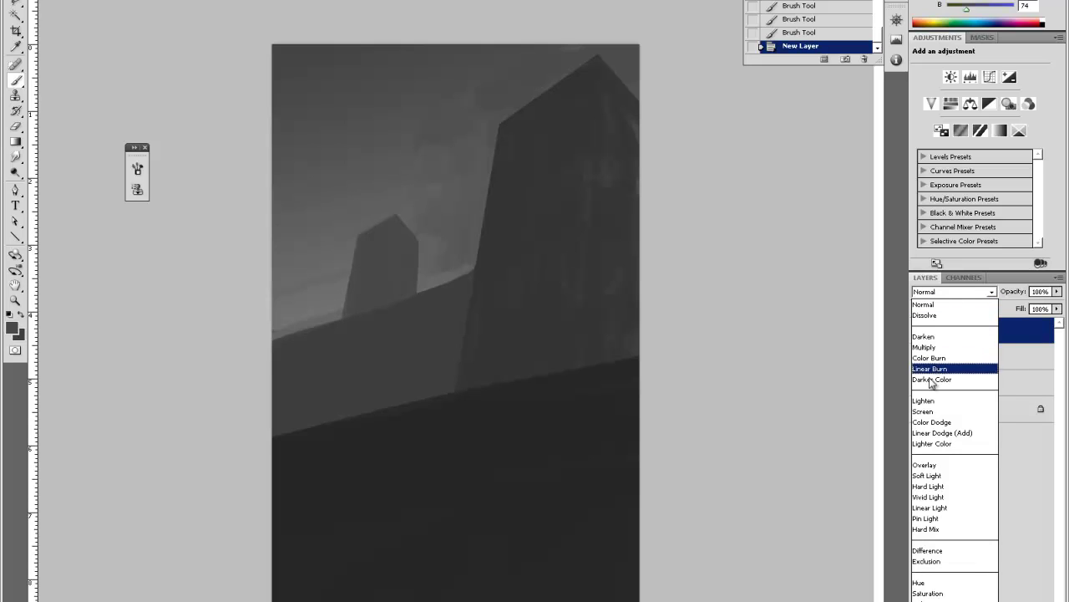
{"action": "left_click", "coordinate": [924, 336]}
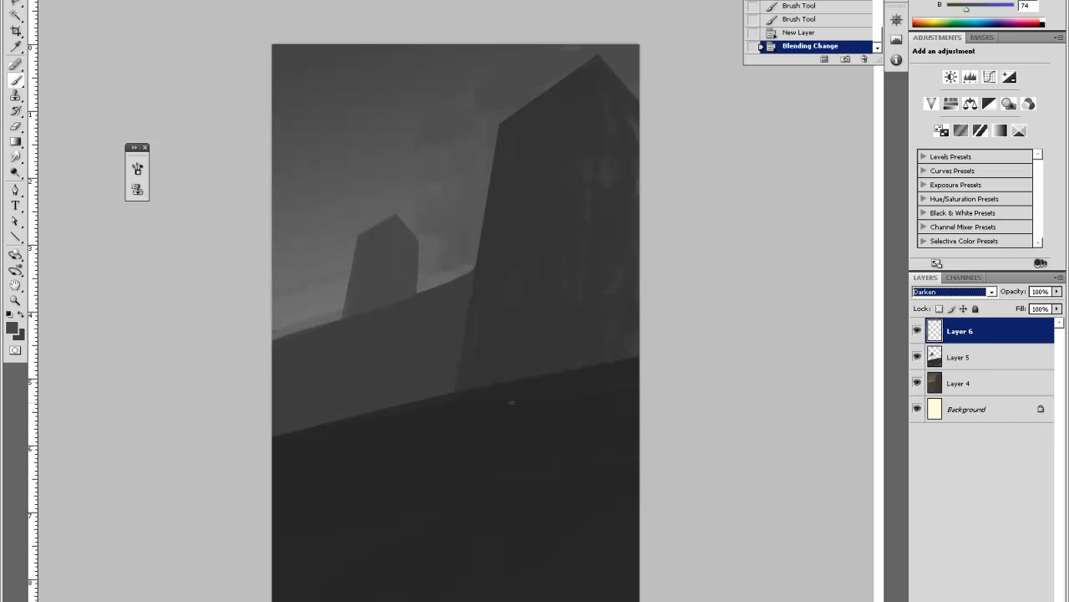
{"action": "left_click_drag", "start_coordinate": [346, 271], "coordinate": [279, 295]}
{"action": "left_click", "coordinate": [325, 276], "text": "alt"}
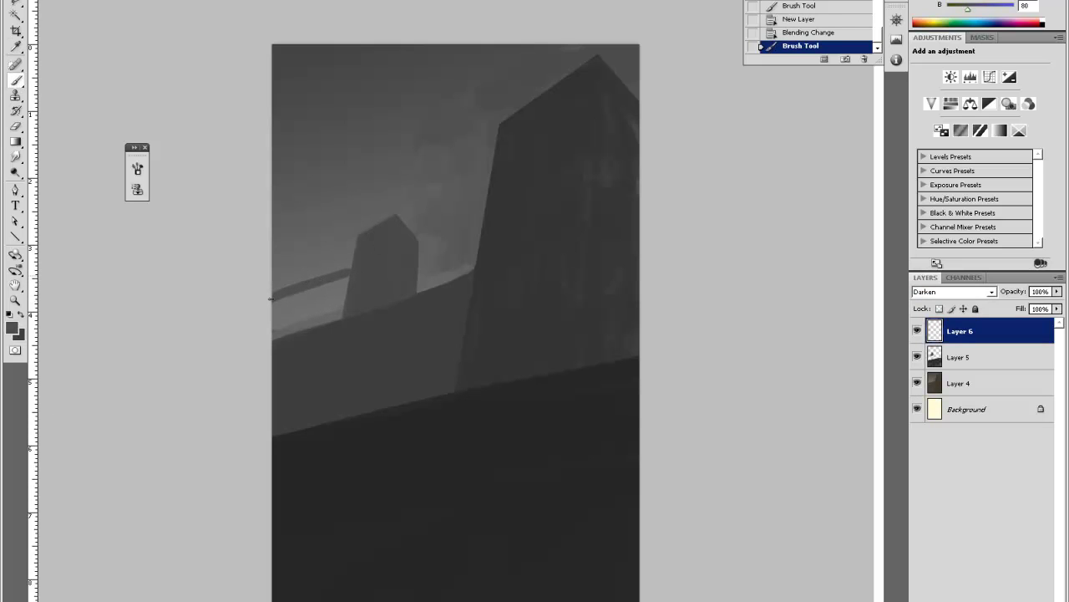
Set the brush colour to a lighter grey of RGB 97 and build the band into an arched bridge beside the distant tower.
{"action": "left_click", "coordinate": [12, 327]}
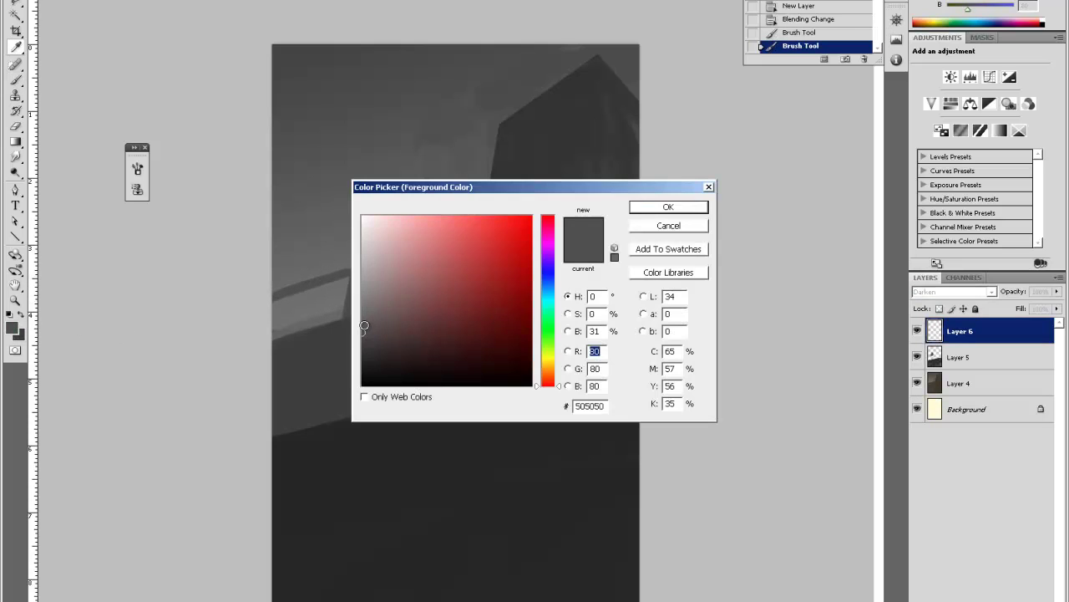
{"action": "left_click", "coordinate": [669, 207]}
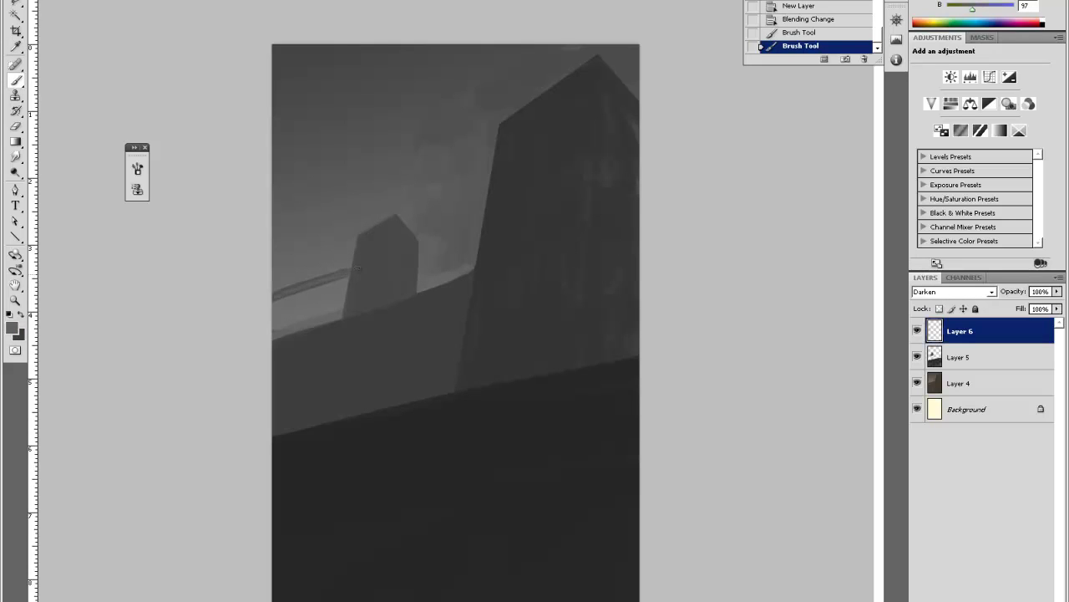
{"action": "left_click_drag", "start_coordinate": [298, 287], "coordinate": [374, 262]}
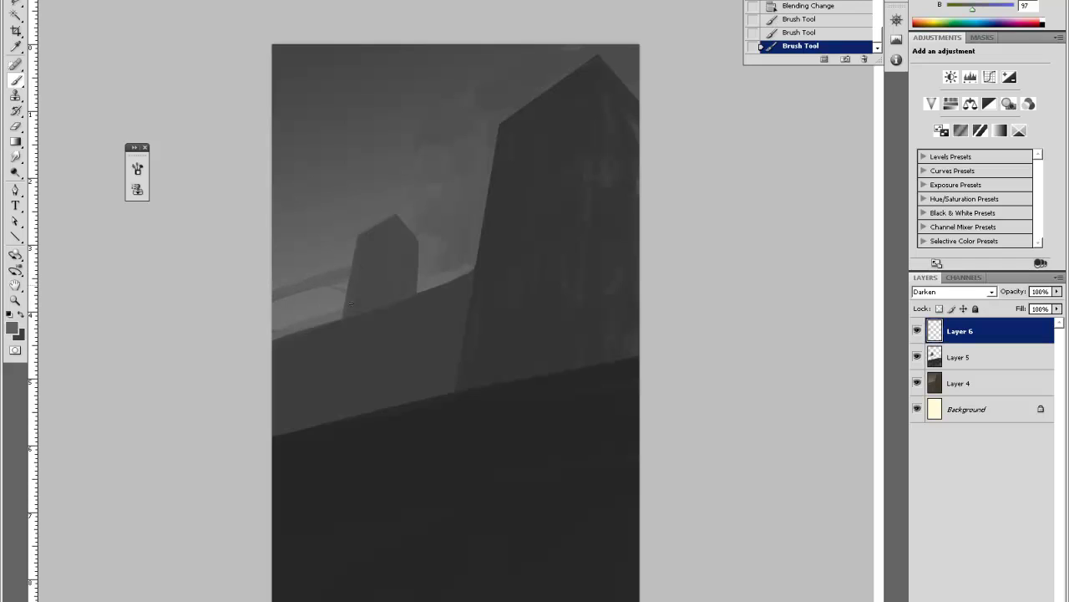
{"action": "left_click_drag", "start_coordinate": [351, 281], "coordinate": [375, 82]}
{"action": "left_click_drag", "start_coordinate": [313, 293], "coordinate": [323, 291]}
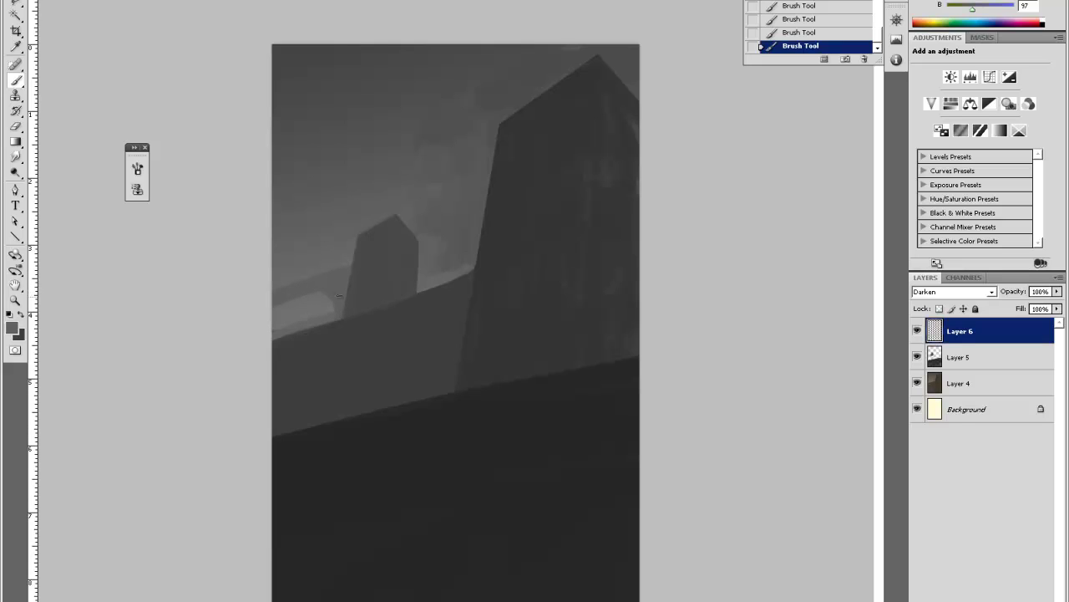
{"action": "left_click", "coordinate": [328, 258], "text": "alt"}
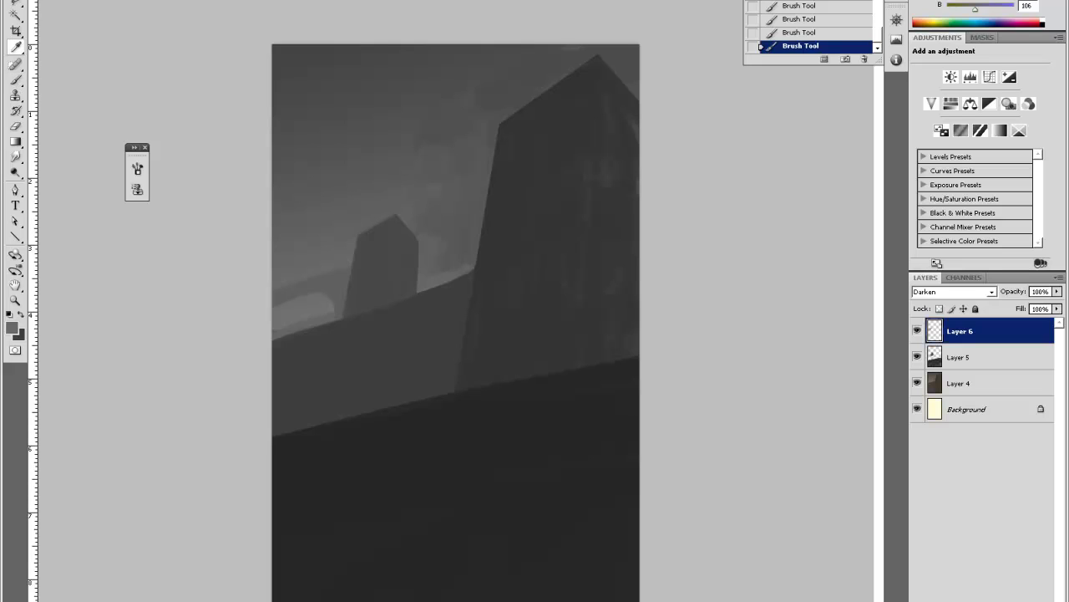
{"action": "left_click", "coordinate": [294, 299], "text": "alt"}
{"action": "key", "text": "alt"}
Darken the sampled tower grey to RGB 60 and paint a second arch between the distant tower and the large tower.
{"action": "left_click", "coordinate": [411, 252], "text": "alt"}
{"action": "left_click", "coordinate": [14, 327]}
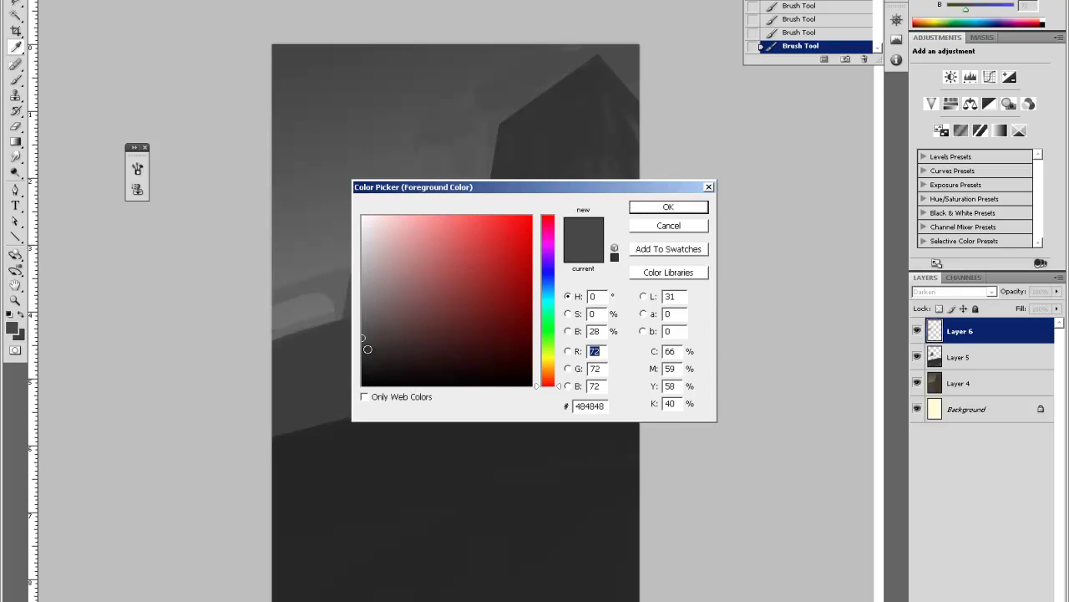
{"action": "left_click", "coordinate": [668, 206]}
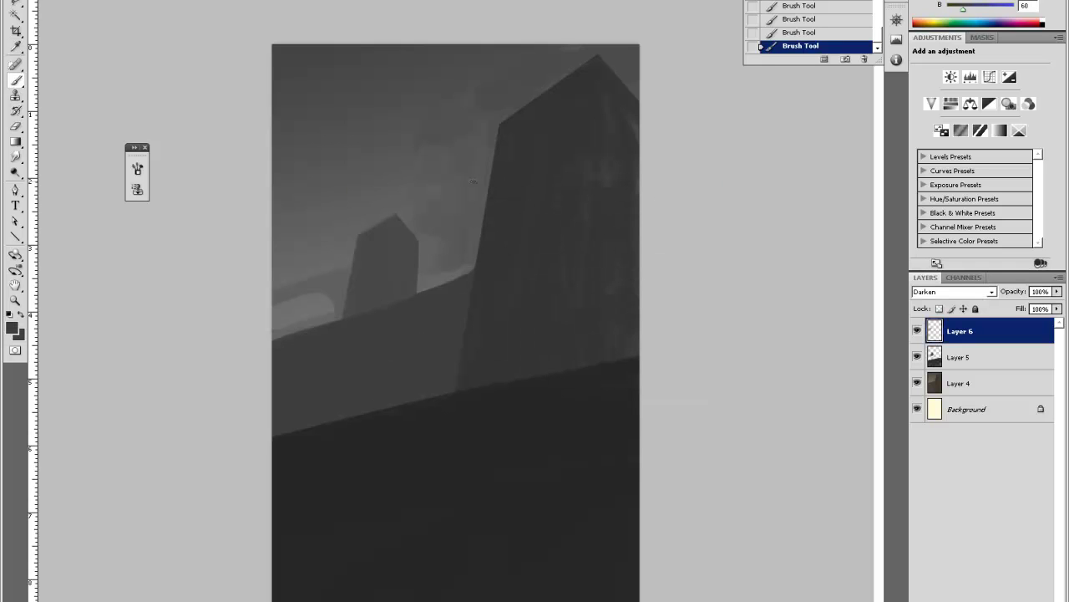
{"action": "left_click_drag", "start_coordinate": [404, 257], "coordinate": [482, 231]}
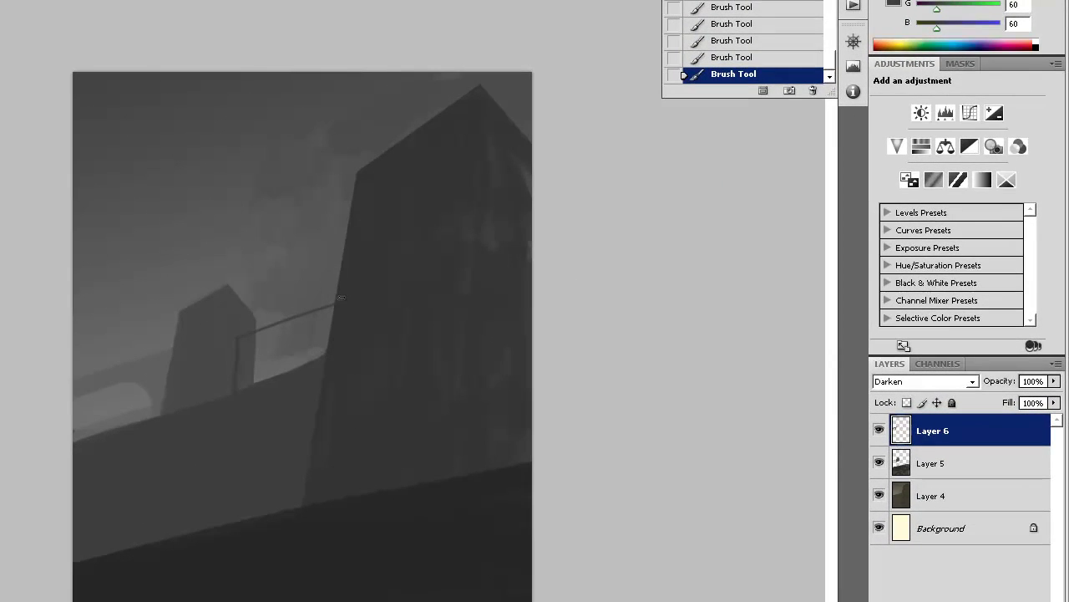
{"action": "mouse_move", "coordinate": [338, 300]}
{"action": "left_mouse_down"}
{"action": "mouse_move", "coordinate": [271, 322]}
{"action": "mouse_move", "coordinate": [343, 304]}
{"action": "mouse_move", "coordinate": [232, 357]}
{"action": "mouse_move", "coordinate": [238, 345]}
{"action": "mouse_move", "coordinate": [236, 383]}
{"action": "mouse_move", "coordinate": [249, 379]}
{"action": "mouse_move", "coordinate": [250, 393]}
{"action": "mouse_move", "coordinate": [260, 341]}
{"action": "left_mouse_up"}
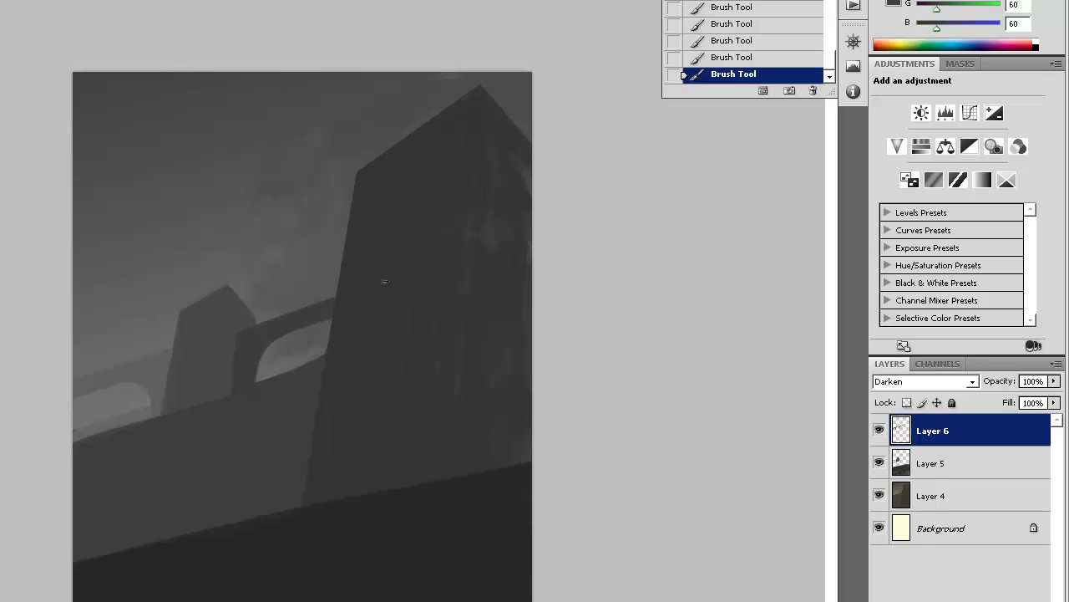
Thicken the top edge of the arch between the two towers with its own sampled grey.
{"action": "left_click", "coordinate": [236, 335], "text": "alt"}
{"action": "left_click", "coordinate": [238, 351], "text": "alt"}
{"action": "left_click_drag", "start_coordinate": [245, 327], "coordinate": [332, 299]}
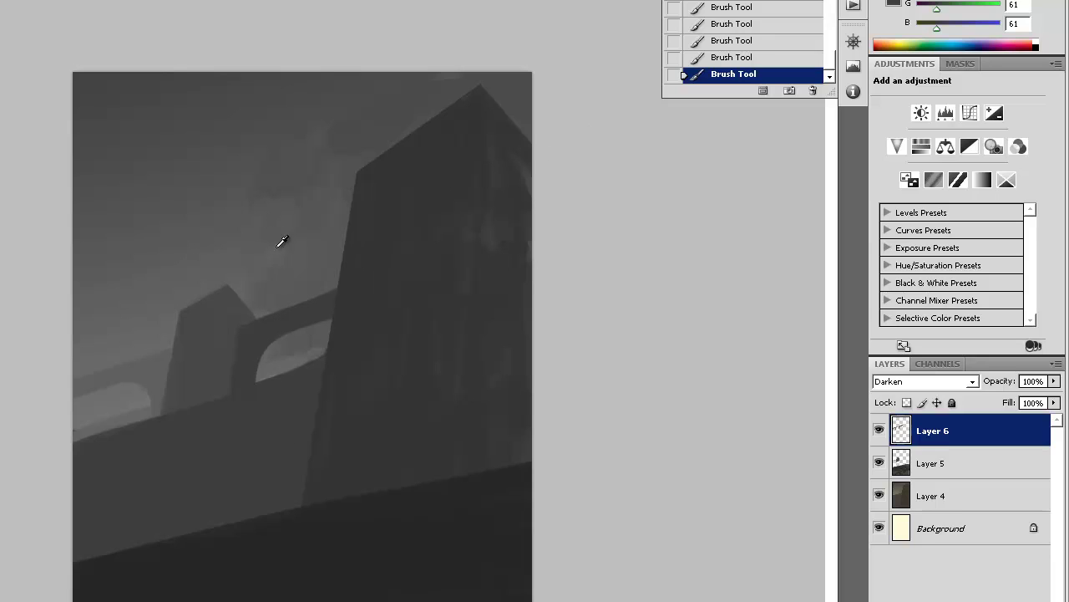
Add a new Normal layer and cut down the distant tower's peak by painting over its roofline with sampled sky grey.
{"action": "left_click", "coordinate": [229, 272], "text": "alt"}
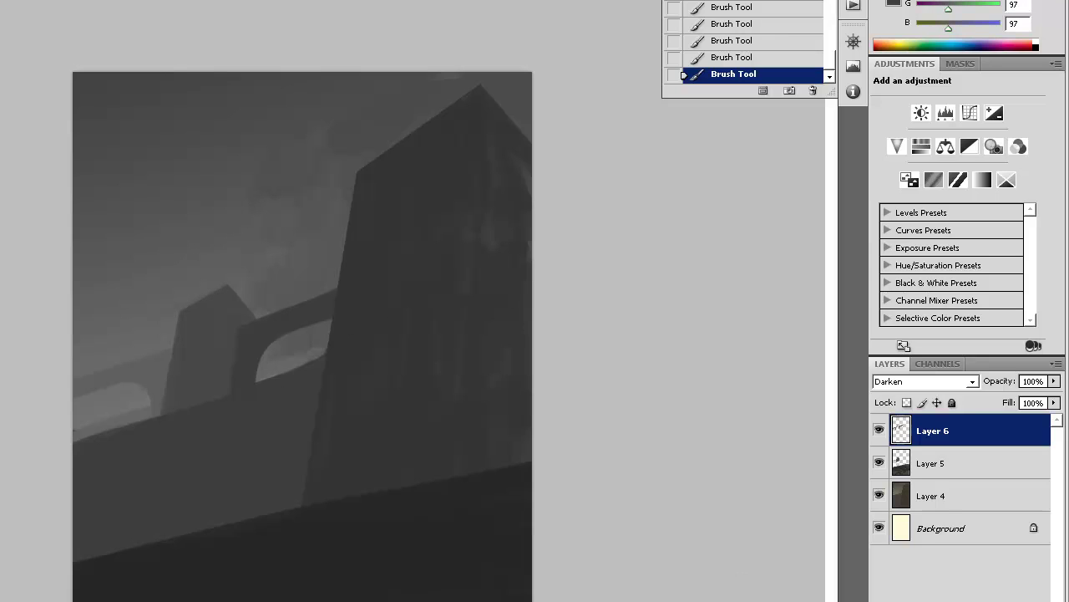
{"action": "key", "text": "ctrl+shift+alt+n"}
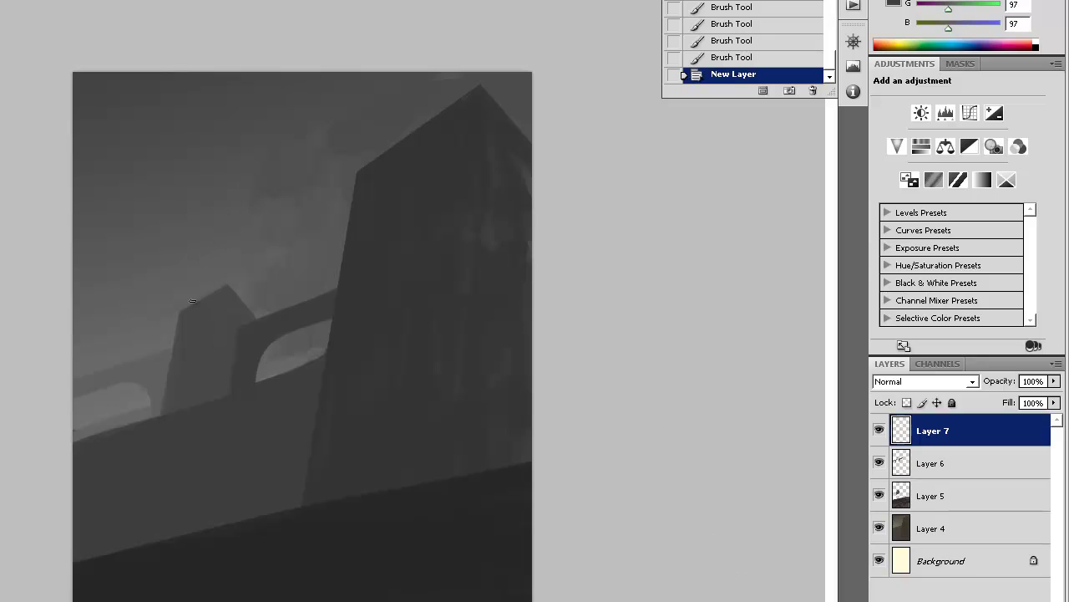
{"action": "left_click_drag", "start_coordinate": [177, 308], "coordinate": [229, 285]}
{"action": "left_click_drag", "start_coordinate": [179, 308], "coordinate": [237, 282]}
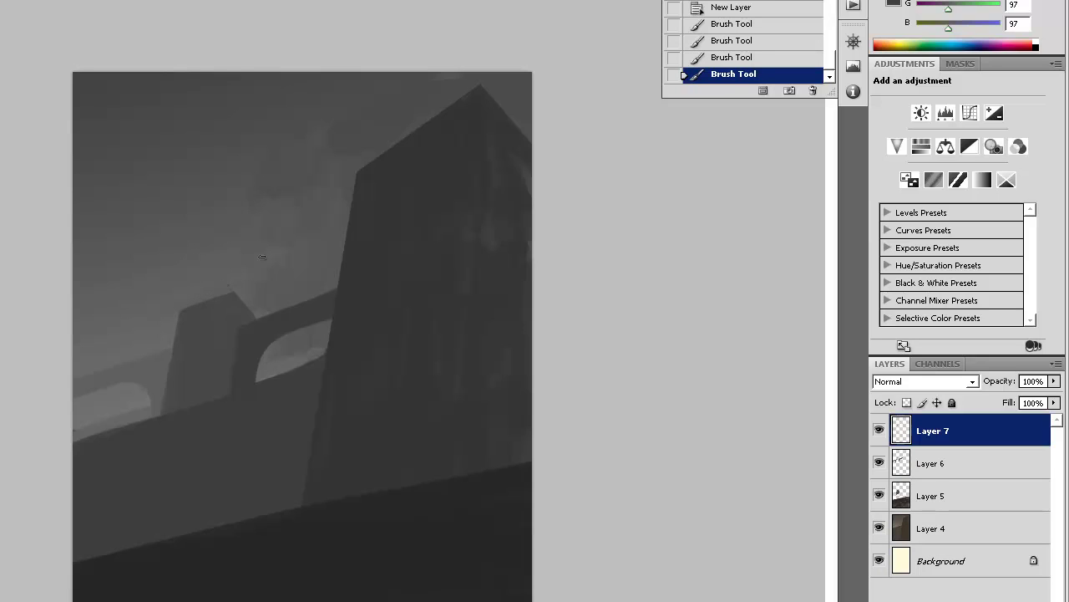
Paint sampled sky grey over the large tower's peak to give it a lower, flatter sloping roofline, then sample the tower's grey.
{"action": "left_click", "coordinate": [437, 83], "text": "alt"}
{"action": "left_click_drag", "start_coordinate": [352, 167], "coordinate": [493, 101]}
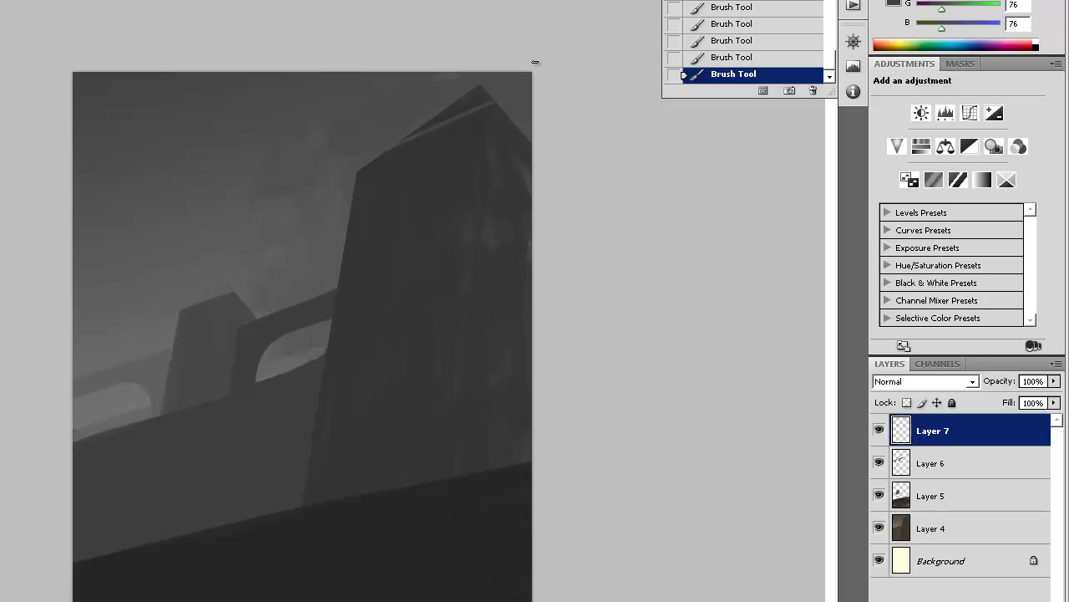
{"action": "left_click_drag", "start_coordinate": [411, 132], "coordinate": [491, 97]}
{"action": "left_click_drag", "start_coordinate": [431, 120], "coordinate": [482, 85]}
{"action": "left_click_drag", "start_coordinate": [354, 167], "coordinate": [499, 104]}
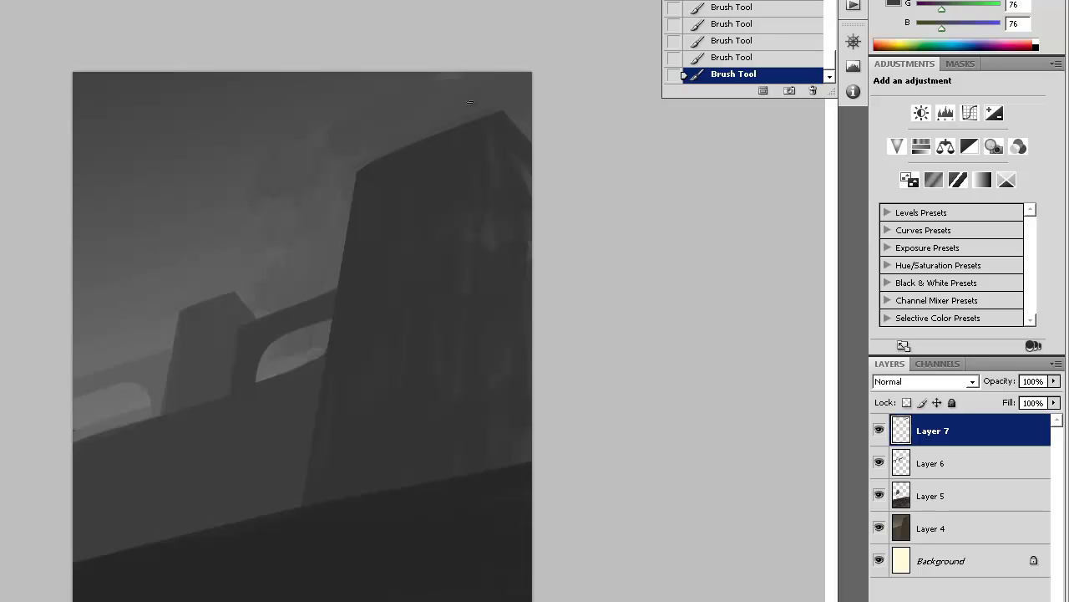
{"action": "left_click_drag", "start_coordinate": [354, 168], "coordinate": [509, 111]}
{"action": "left_click", "coordinate": [455, 128], "text": "alt"}
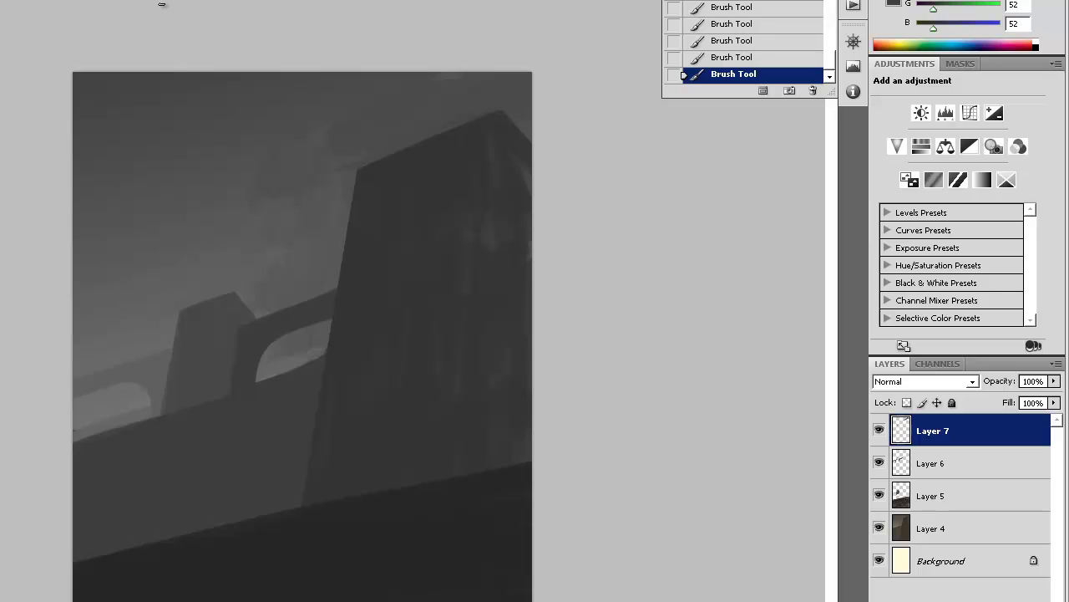
Lasso the arch at the canvas's left edge on Layer 6, darken it with Hue/Saturation at Lightness -19, and deselect.
{"action": "left_click", "coordinate": [879, 462]}
{"action": "left_click", "coordinate": [878, 462]}
{"action": "left_click", "coordinate": [920, 462]}
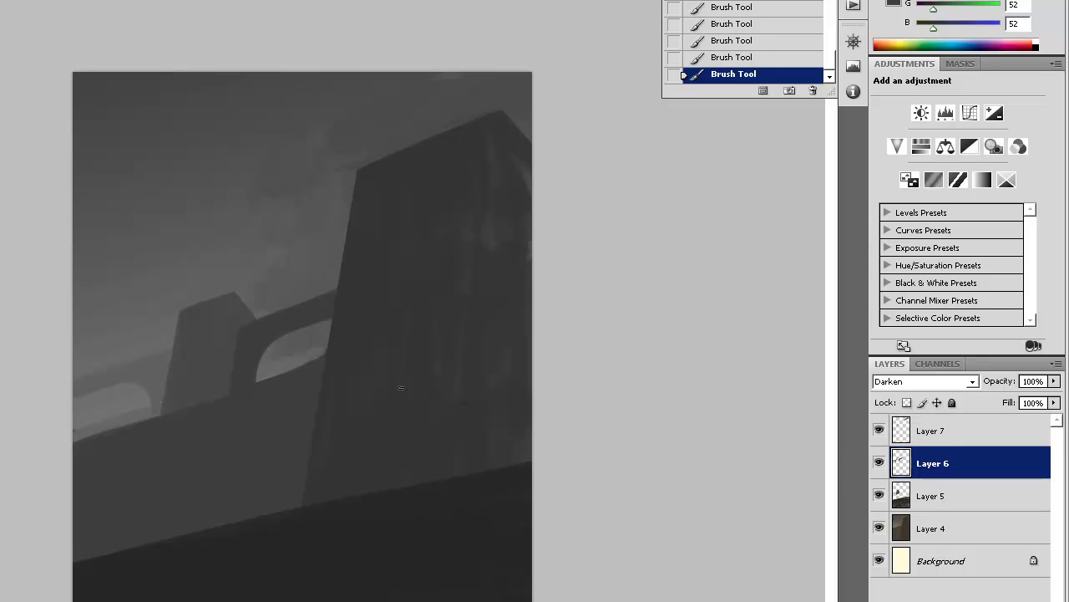
{"action": "key", "text": "l"}
{"action": "left_click", "coordinate": [182, 422]}
{"action": "key", "text": "Escape"}
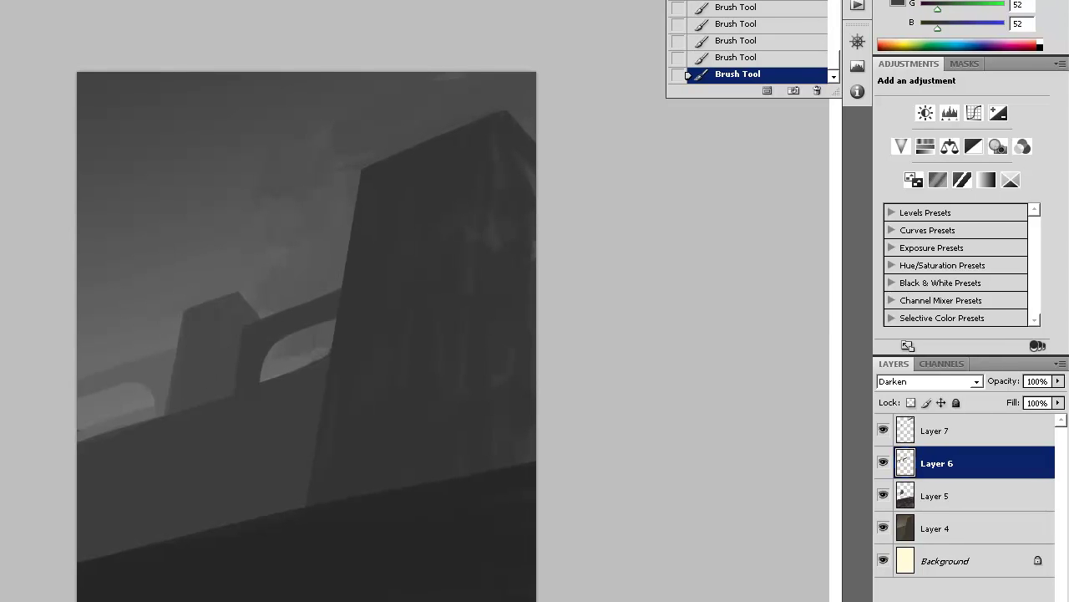
{"action": "mouse_move", "coordinate": [192, 385]}
{"action": "left_mouse_down"}
{"action": "mouse_move", "coordinate": [107, 461]}
{"action": "mouse_move", "coordinate": [79, 359]}
{"action": "mouse_move", "coordinate": [194, 380]}
{"action": "left_mouse_up"}
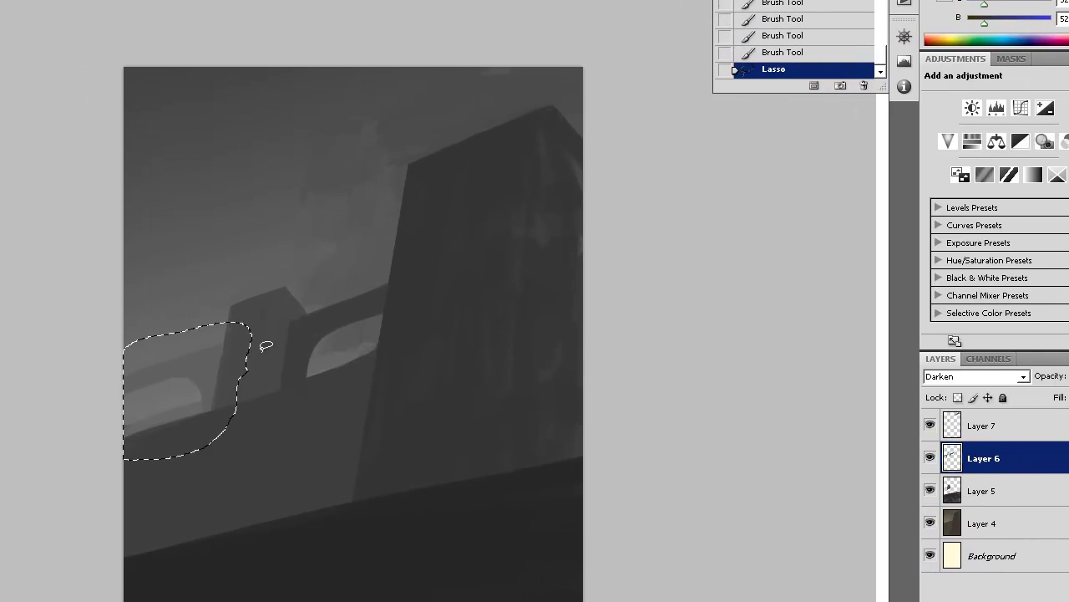
{"action": "key", "text": "ctrl+u"}
{"action": "left_click_drag", "start_coordinate": [197, 93], "coordinate": [595, 157]}
{"action": "mouse_move", "coordinate": [496, 361]}
{"action": "left_mouse_down"}
{"action": "mouse_move", "coordinate": [471, 363]}
{"action": "mouse_move", "coordinate": [481, 362]}
{"action": "left_mouse_up"}
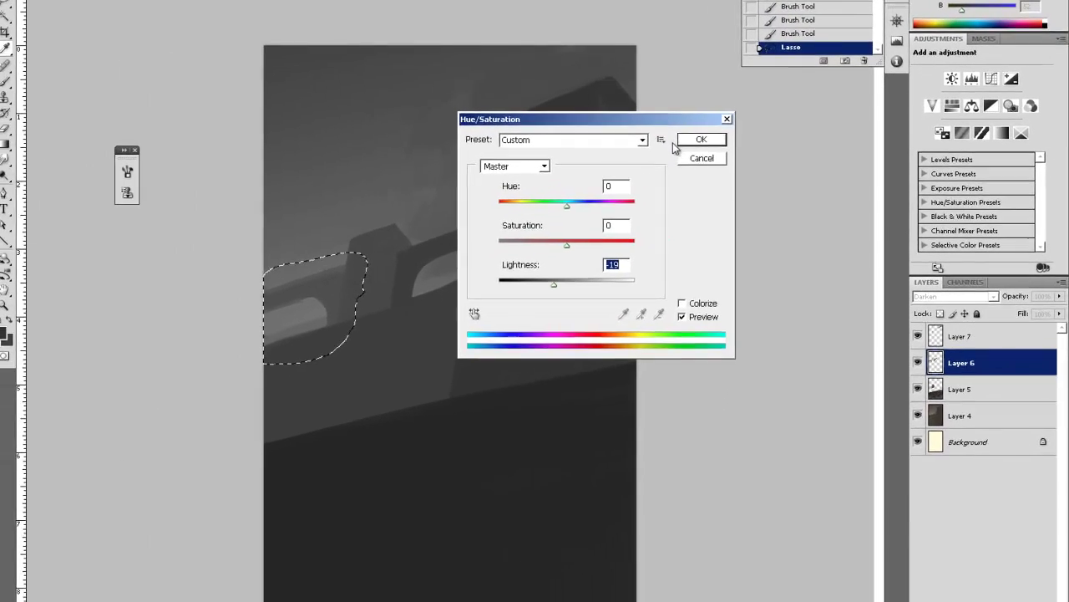
{"action": "left_click", "coordinate": [662, 182]}
{"action": "key", "text": "ctrl+d"}
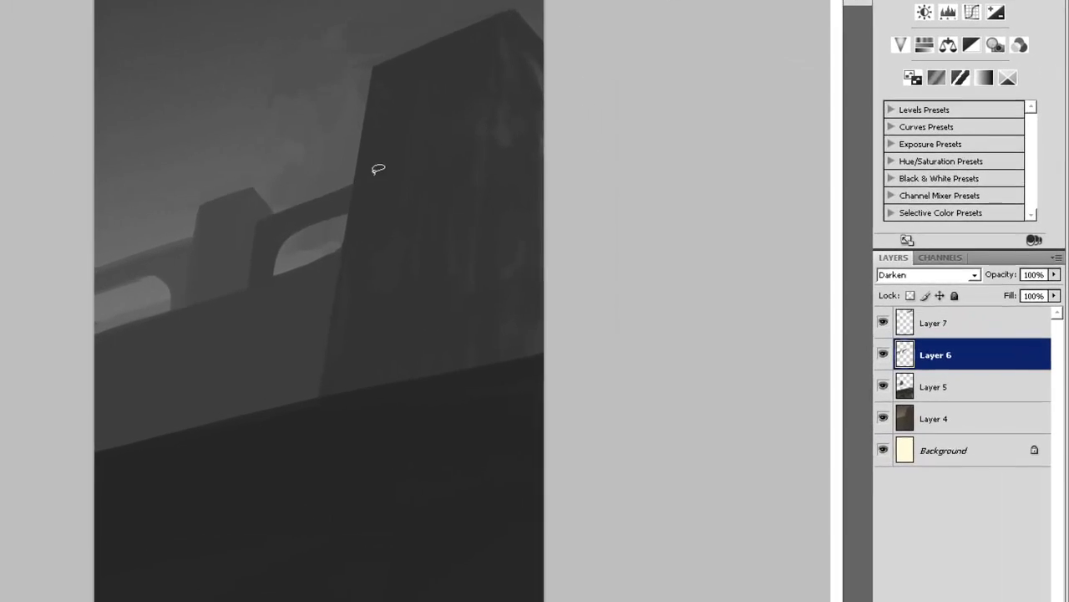
Lasso the arch between the two towers, set its Hue/Saturation Lightness to +3, and deselect.
{"action": "mouse_move", "coordinate": [374, 164]}
{"action": "left_mouse_down"}
{"action": "mouse_move", "coordinate": [305, 180]}
{"action": "mouse_move", "coordinate": [235, 242]}
{"action": "mouse_move", "coordinate": [444, 231]}
{"action": "mouse_move", "coordinate": [465, 201]}
{"action": "left_mouse_up"}
{"action": "key", "text": "ctrl+u"}
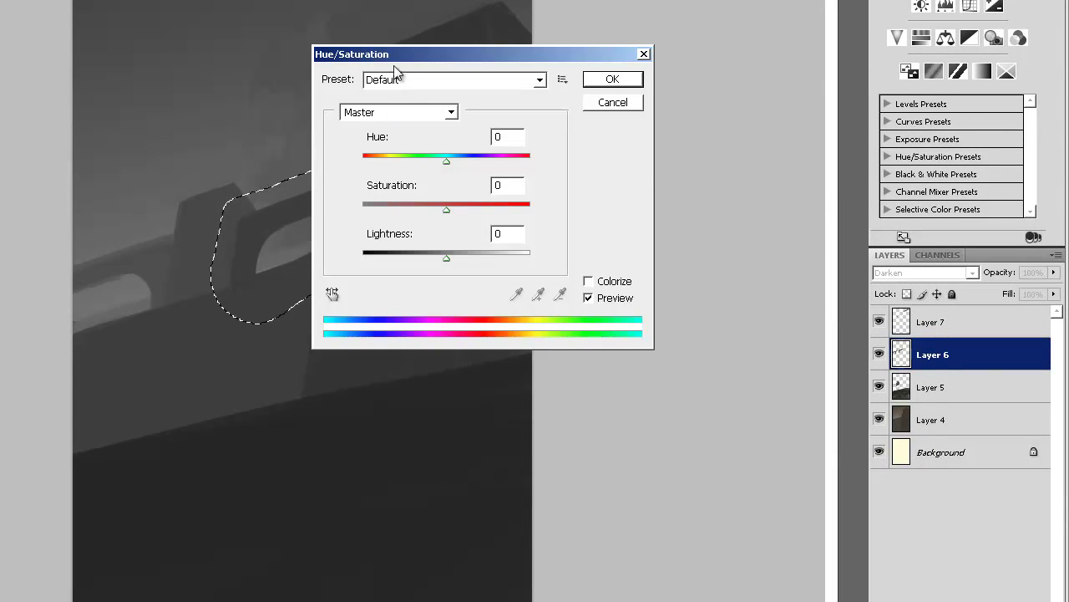
{"action": "left_click_drag", "start_coordinate": [398, 57], "coordinate": [583, 162]}
{"action": "mouse_move", "coordinate": [631, 362]}
{"action": "left_mouse_down"}
{"action": "mouse_move", "coordinate": [622, 362]}
{"action": "mouse_move", "coordinate": [631, 362]}
{"action": "left_mouse_up"}
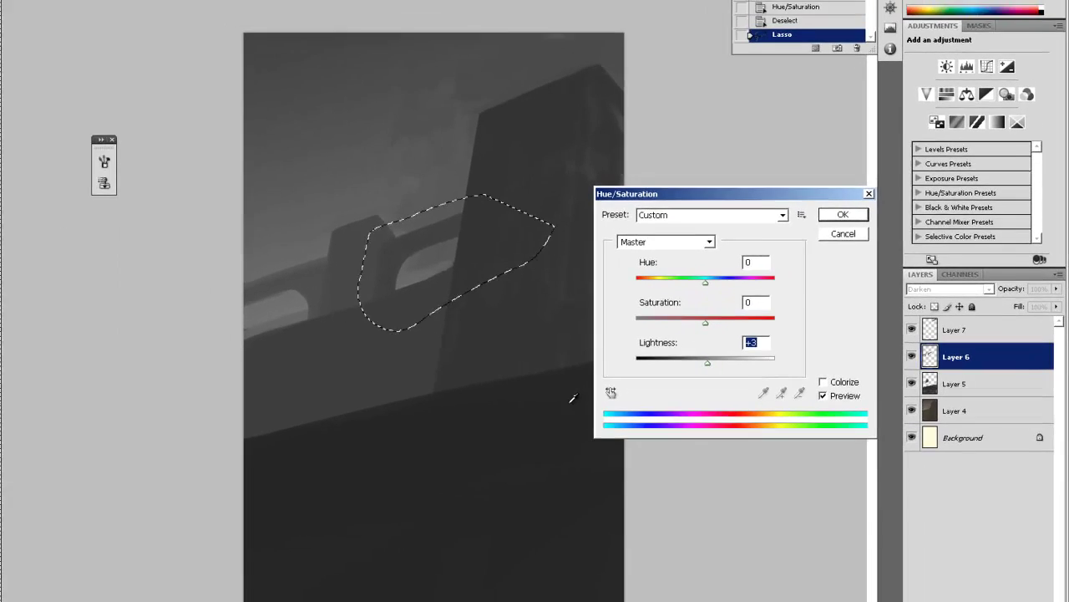
{"action": "key", "text": "Return"}
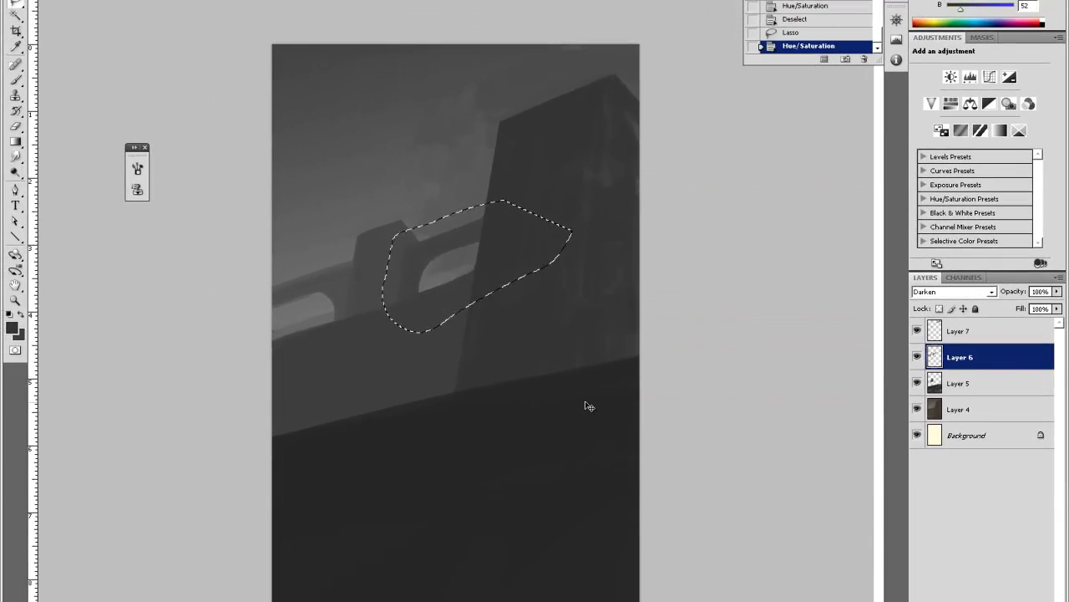
{"action": "key", "text": "ctrl+d"}
On Layer 7, paint sampled light sky grey inside the two arch openings to clean up their shapes.
{"action": "key", "text": "ctrl+minus"}
{"action": "key", "text": "ctrl+minus"}
{"action": "key", "text": "z"}
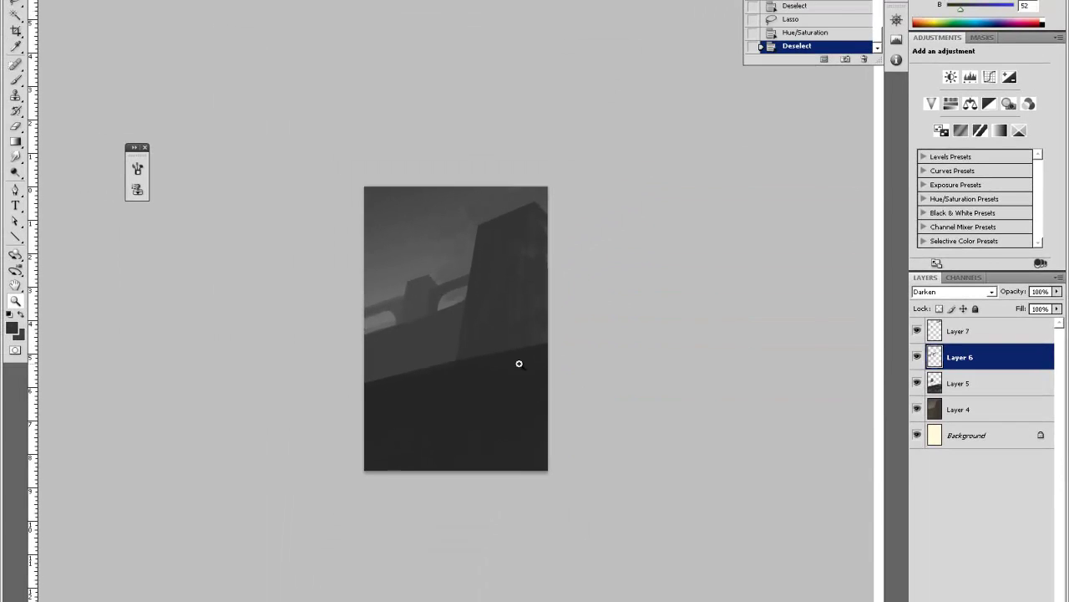
{"action": "left_click", "coordinate": [535, 239]}
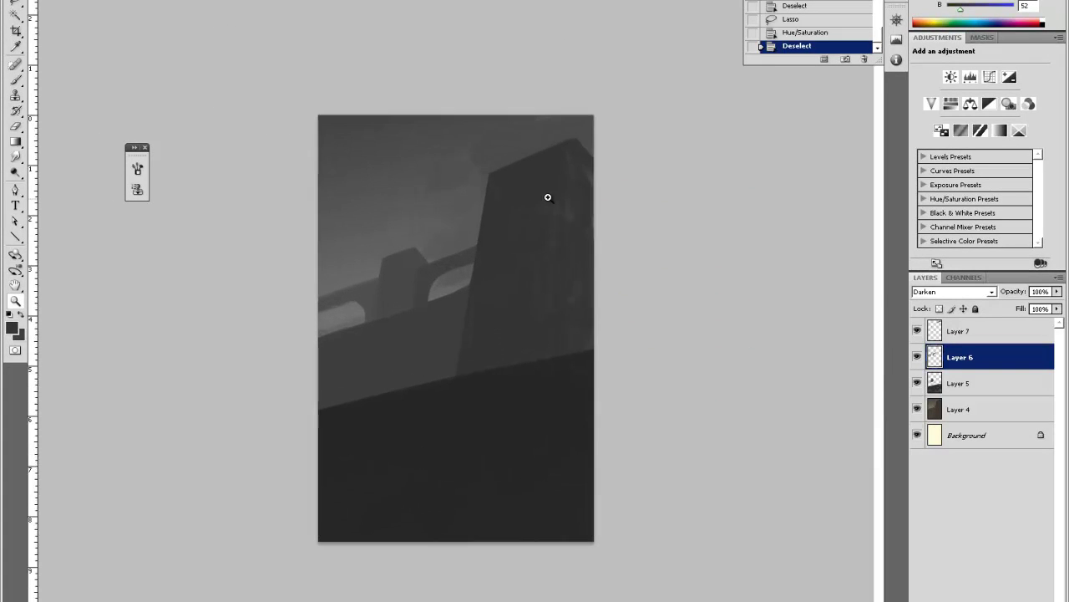
{"action": "left_click", "coordinate": [480, 208]}
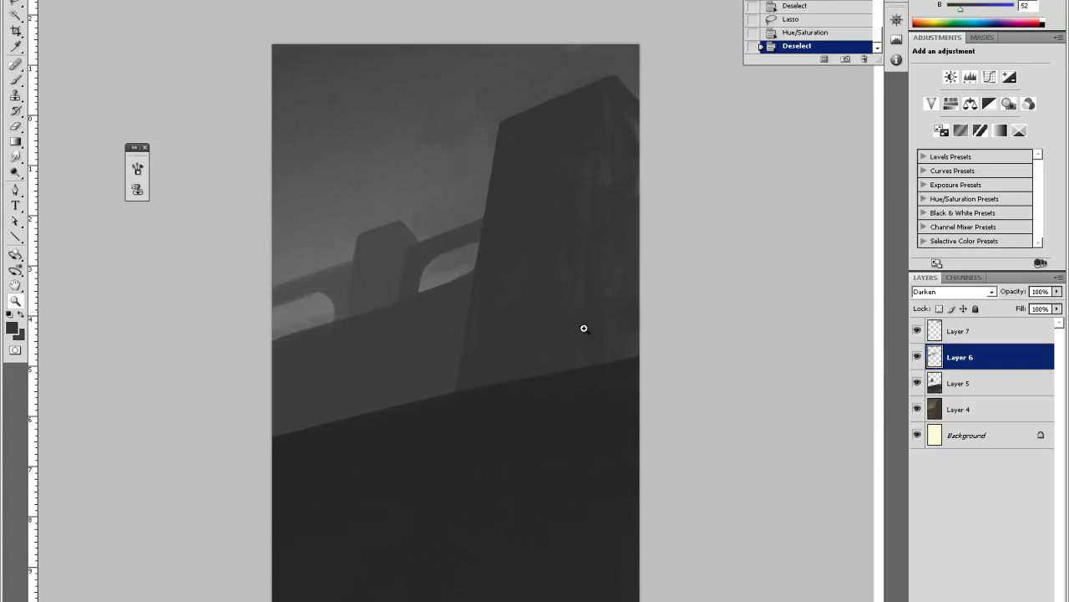
{"action": "left_click", "coordinate": [394, 191]}
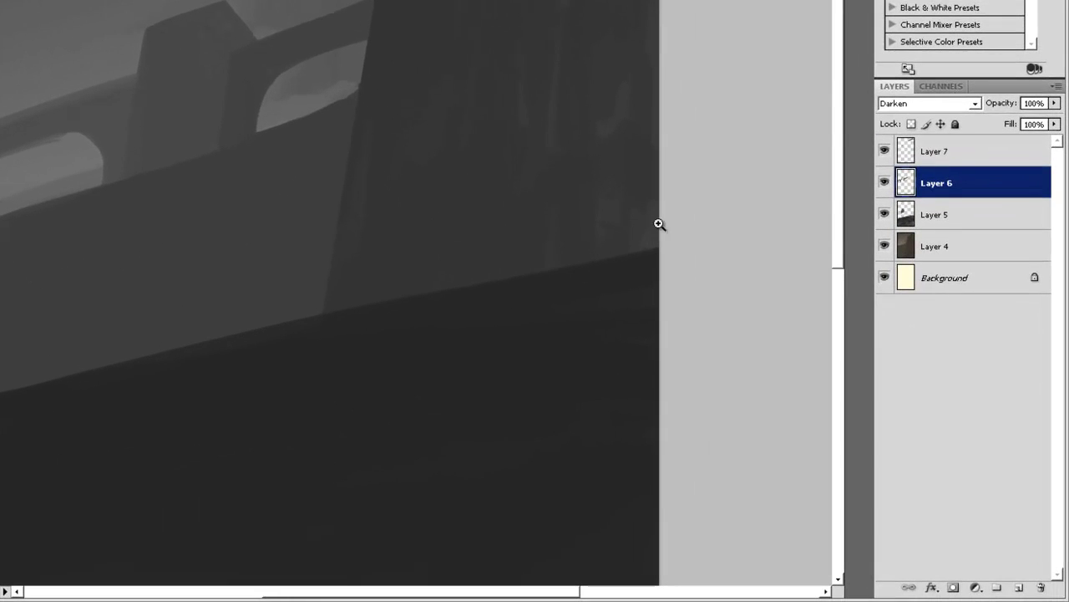
{"action": "left_click", "coordinate": [942, 162]}
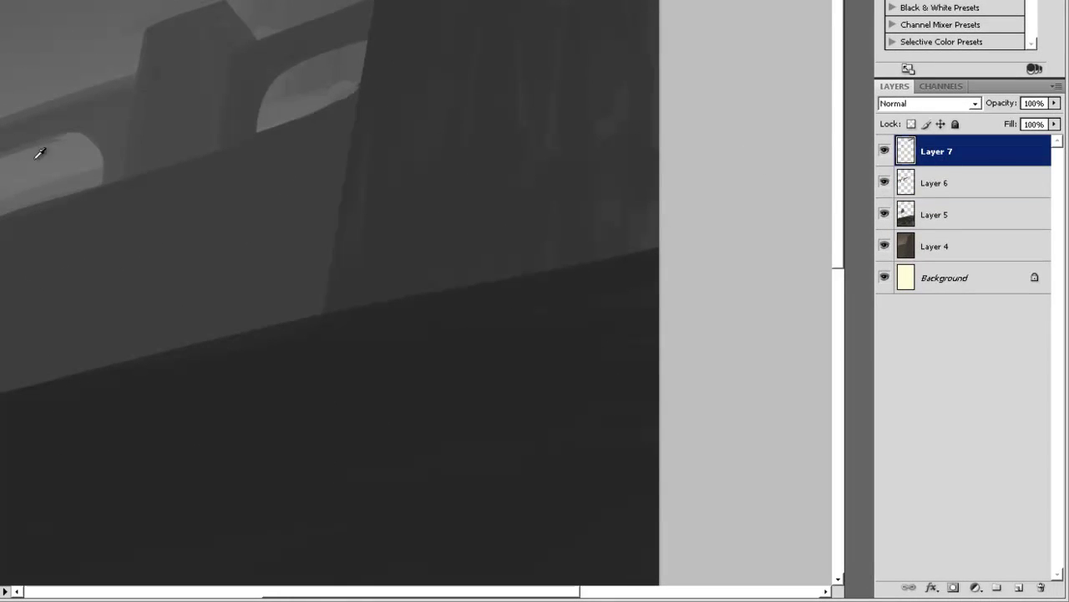
{"action": "left_click_drag", "start_coordinate": [124, 182], "coordinate": [351, 188]}
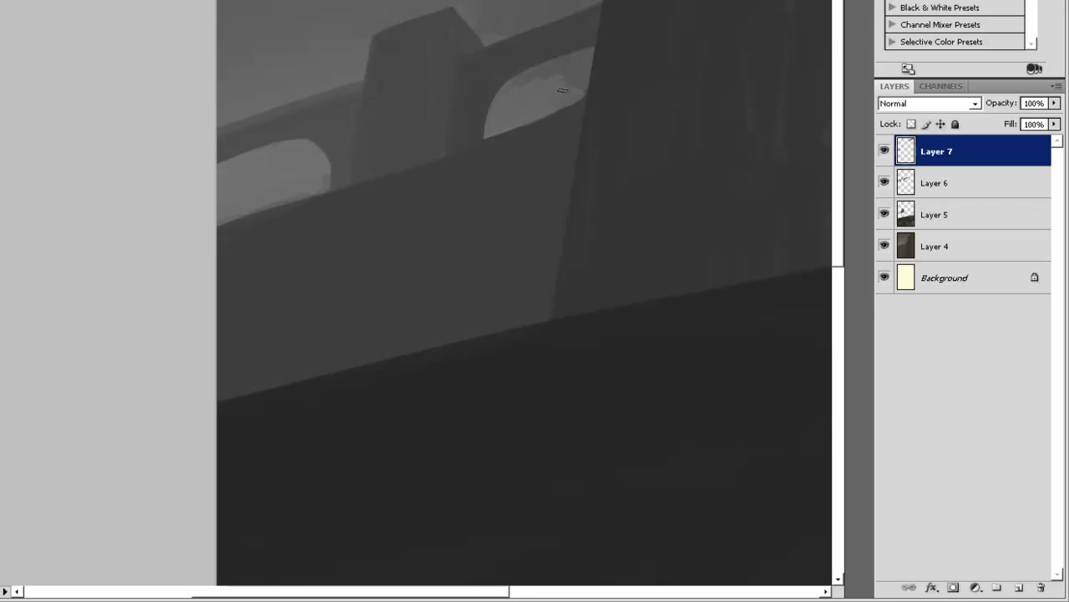
{"action": "mouse_move", "coordinate": [562, 90]}
{"action": "left_mouse_down"}
{"action": "mouse_move", "coordinate": [559, 72]}
{"action": "mouse_move", "coordinate": [576, 72]}
{"action": "left_mouse_up"}
{"action": "key", "text": "ctrl+minus"}
{"action": "key", "text": "ctrl+minus"}
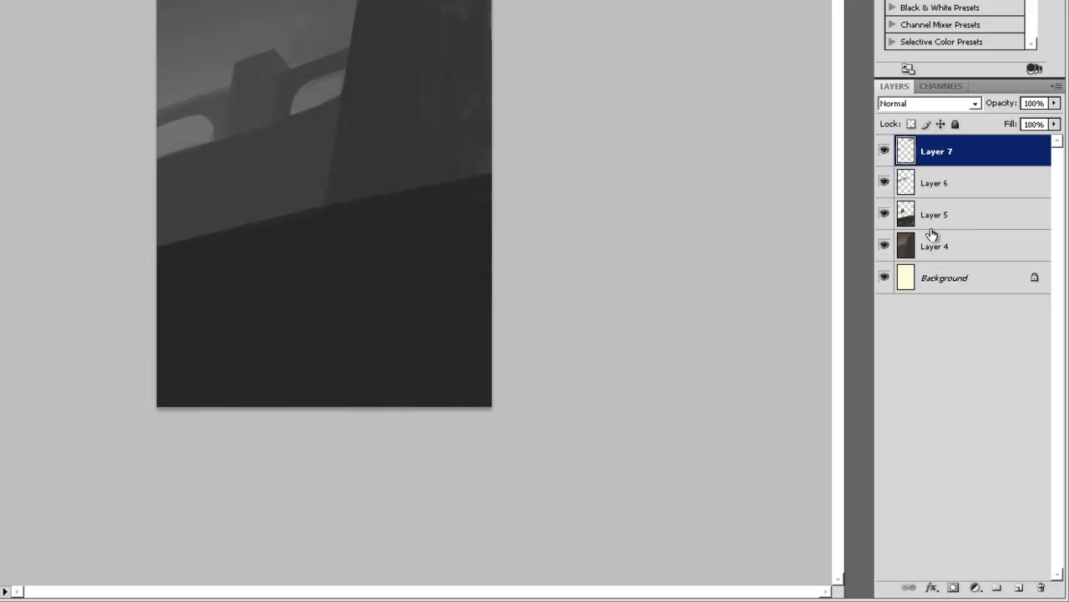
Add a new layer above Layer 7 and set its blending mode to Darken.
{"action": "left_click", "coordinate": [1019, 587]}
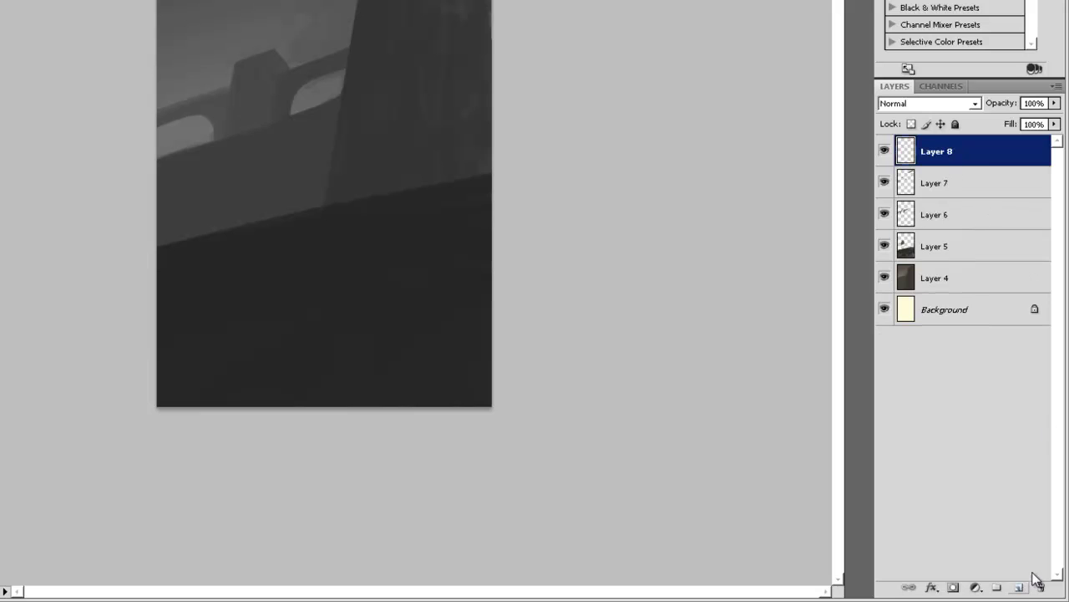
{"action": "left_click", "coordinate": [920, 103]}
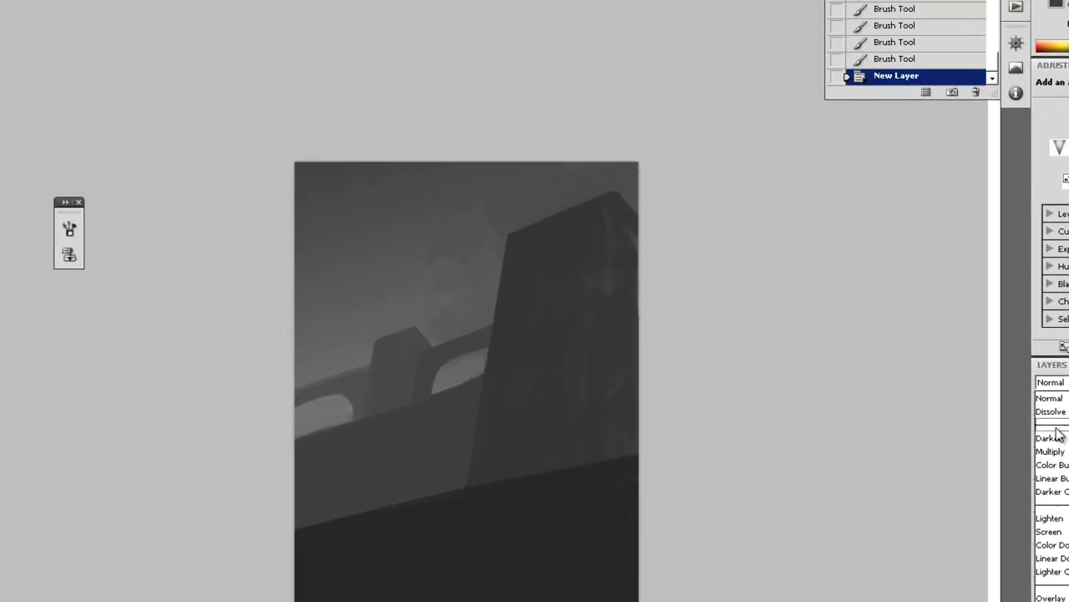
{"action": "left_click", "coordinate": [898, 157]}
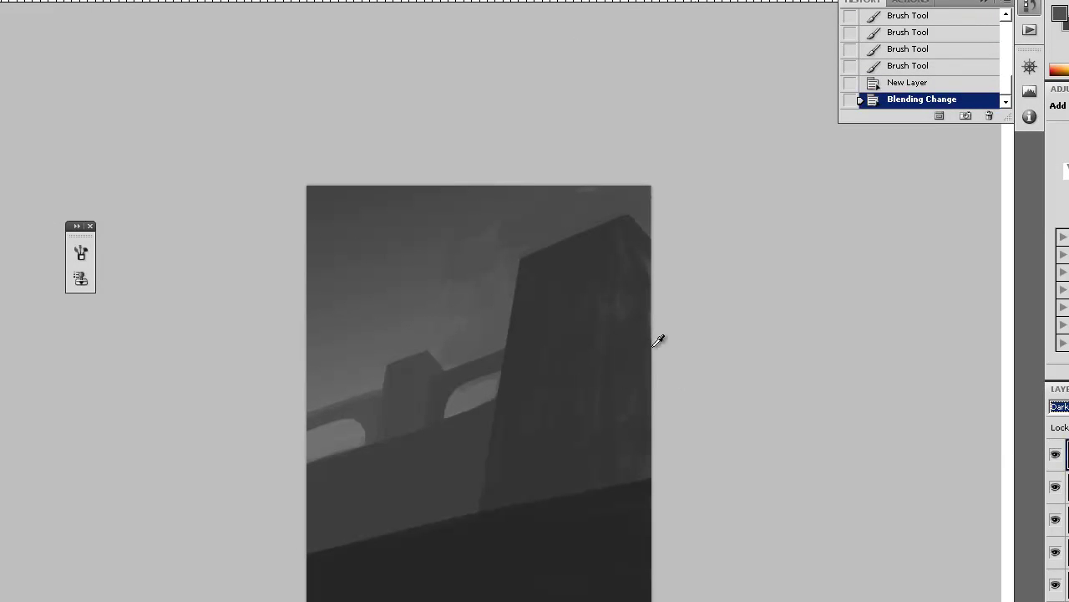
{"action": "left_click", "coordinate": [57, 50]}
{"action": "key", "text": "z"}
{"action": "left_click", "coordinate": [393, 267]}
{"action": "left_click", "coordinate": [393, 271]}
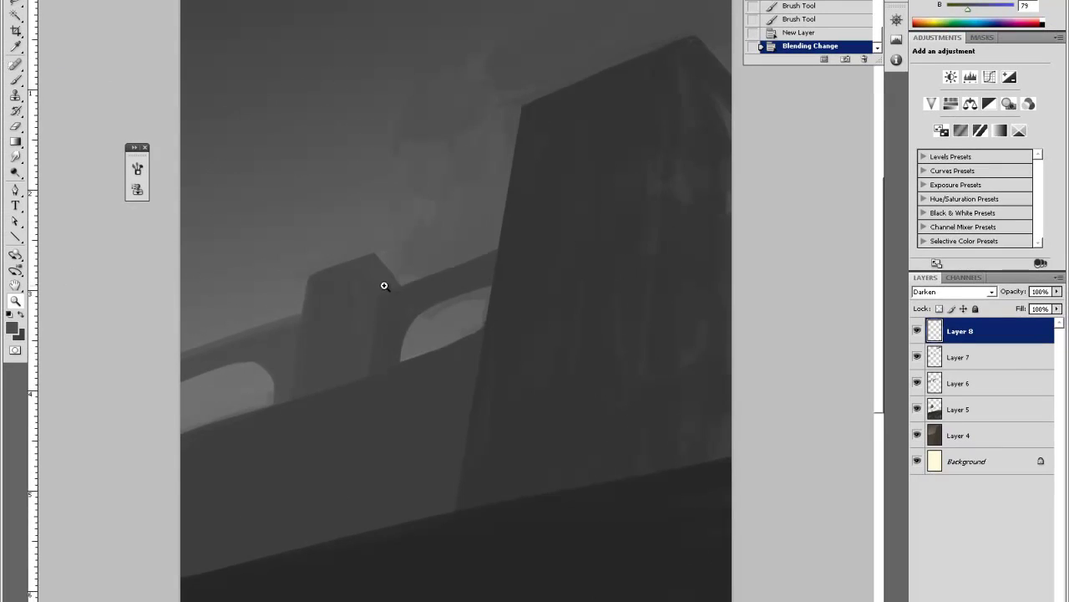
{"action": "scroll", "coordinate": [384, 286], "scroll_direction": "up", "scroll_amount": 3}
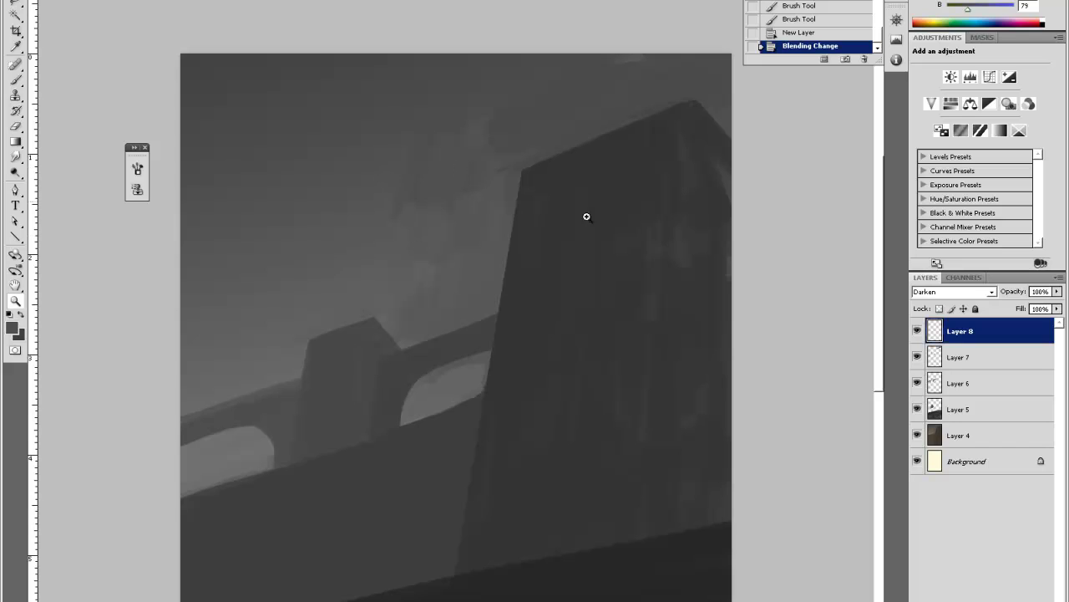
{"action": "left_click", "coordinate": [992, 294]}
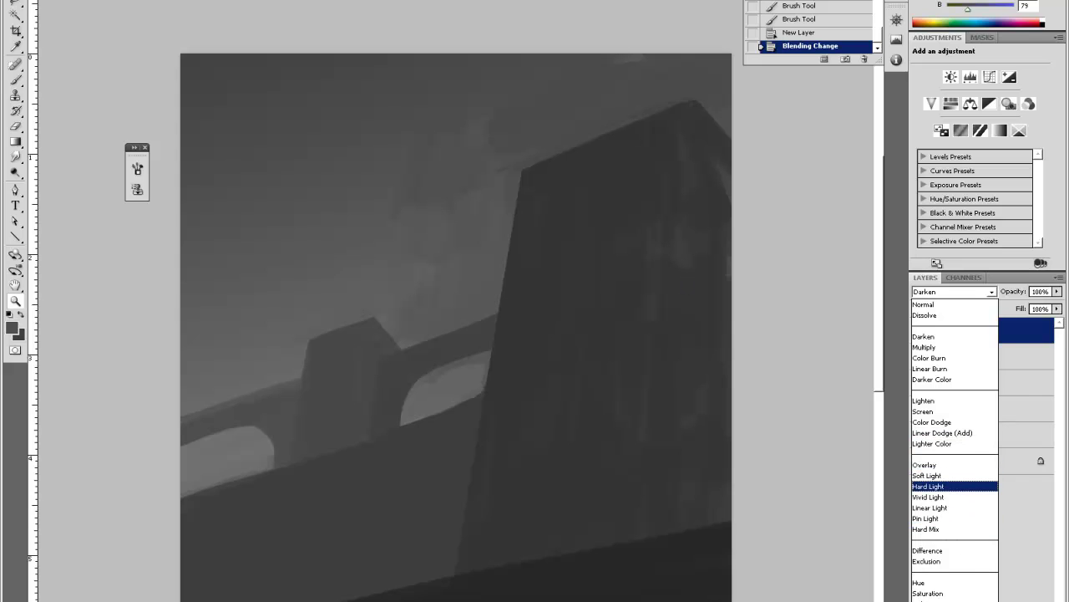
{"action": "key", "text": "Escape"}
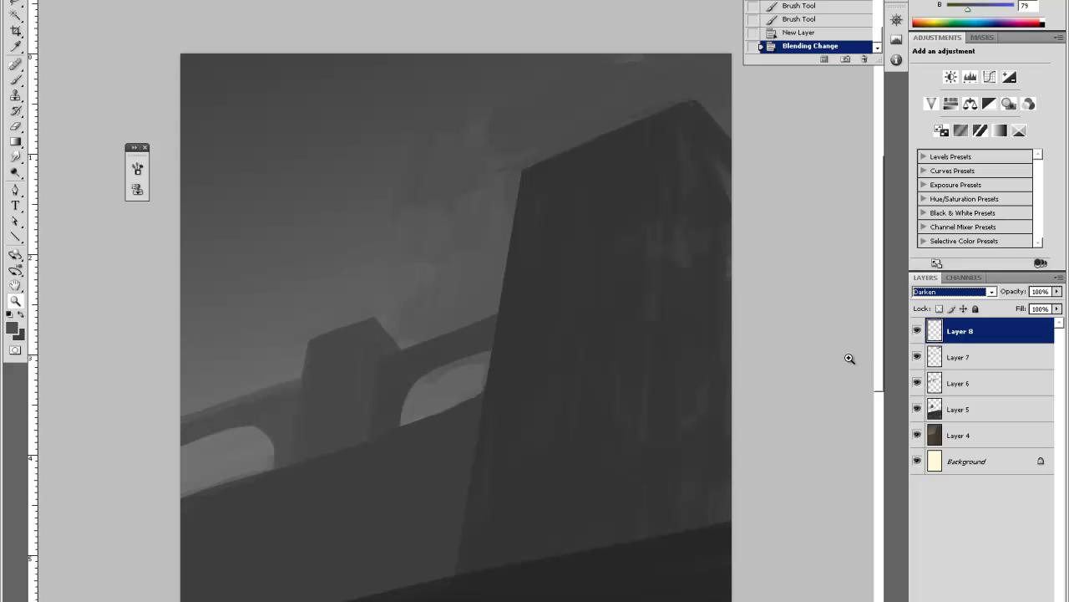
{"action": "left_click", "coordinate": [991, 292]}
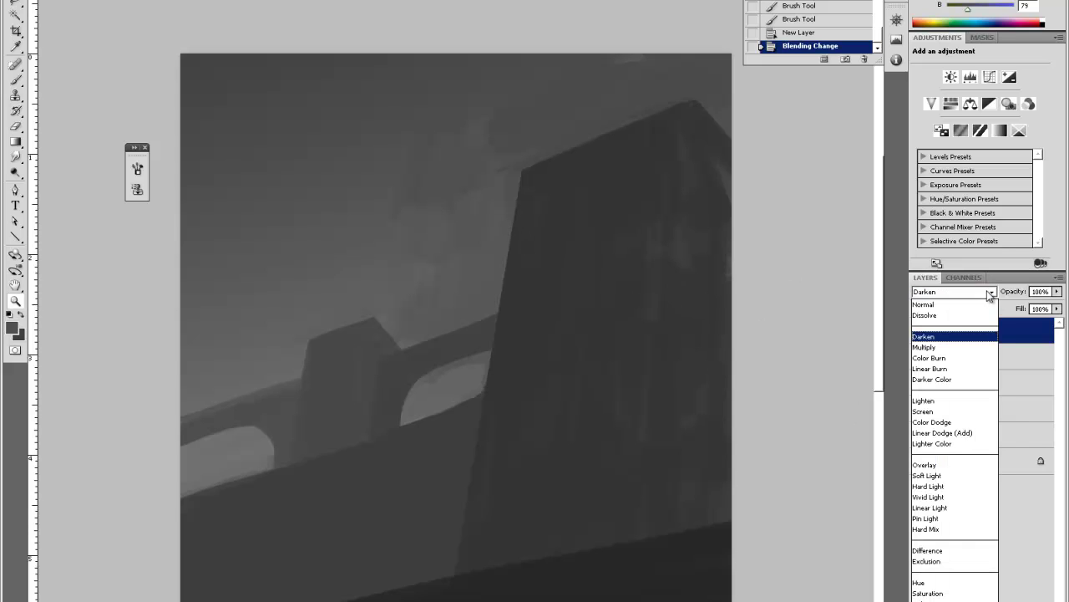
{"action": "left_click", "coordinate": [946, 336]}
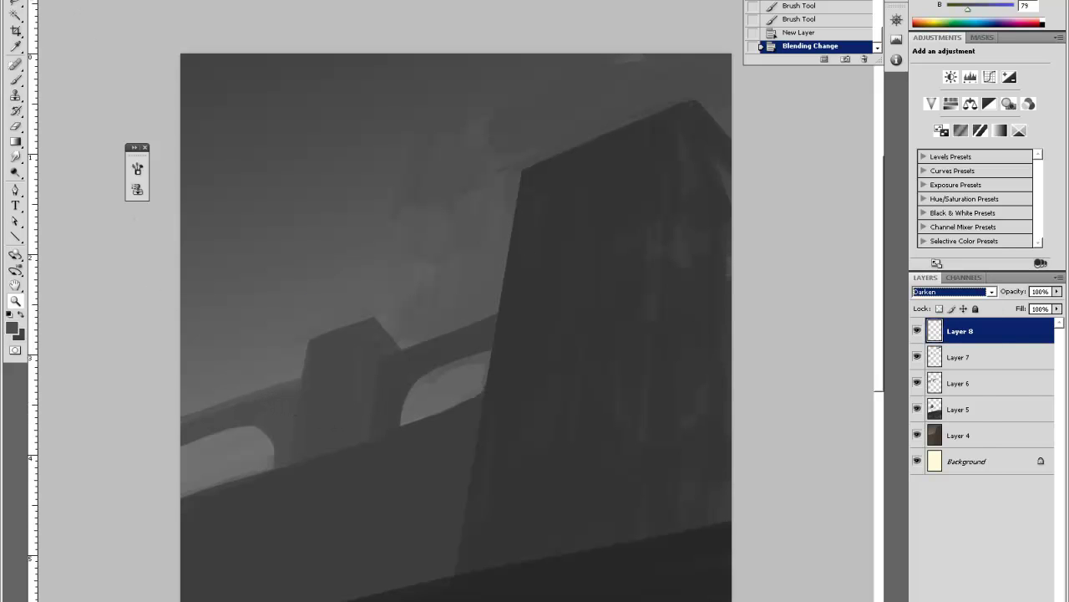
Choose a darker foreground grey and paint a distant tower's shape inside the arch opening beside the large tower on Layer 8.
{"action": "left_click", "coordinate": [15, 1]}
{"action": "key", "text": "i"}
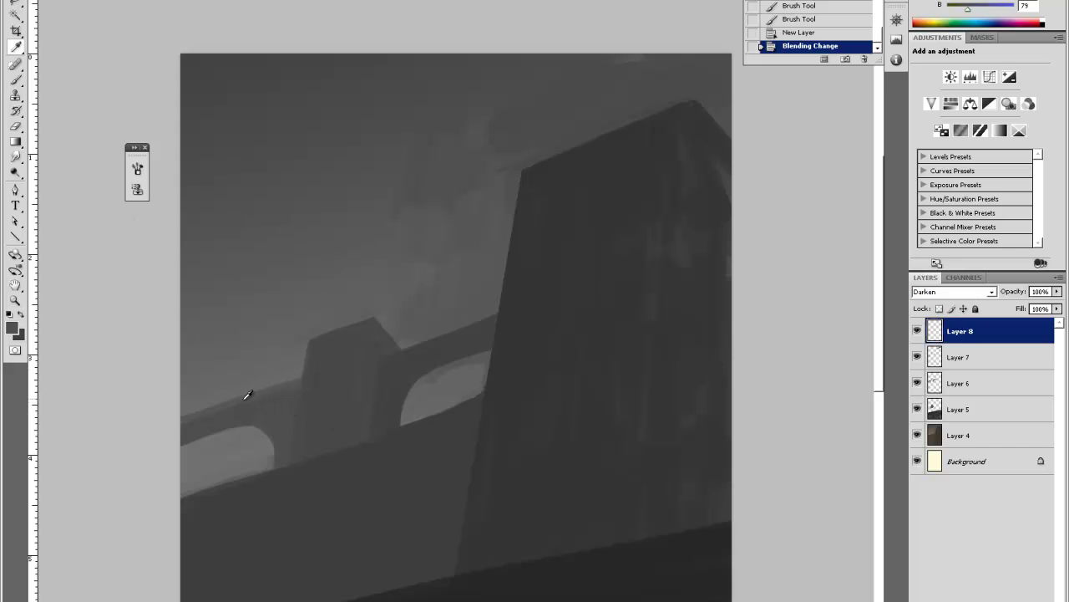
{"action": "left_click", "coordinate": [12, 330]}
{"action": "left_click_drag", "start_coordinate": [366, 322], "coordinate": [361, 315]}
{"action": "left_click", "coordinate": [698, 210]}
{"action": "left_click", "coordinate": [698, 213]}
{"action": "key", "text": "b"}
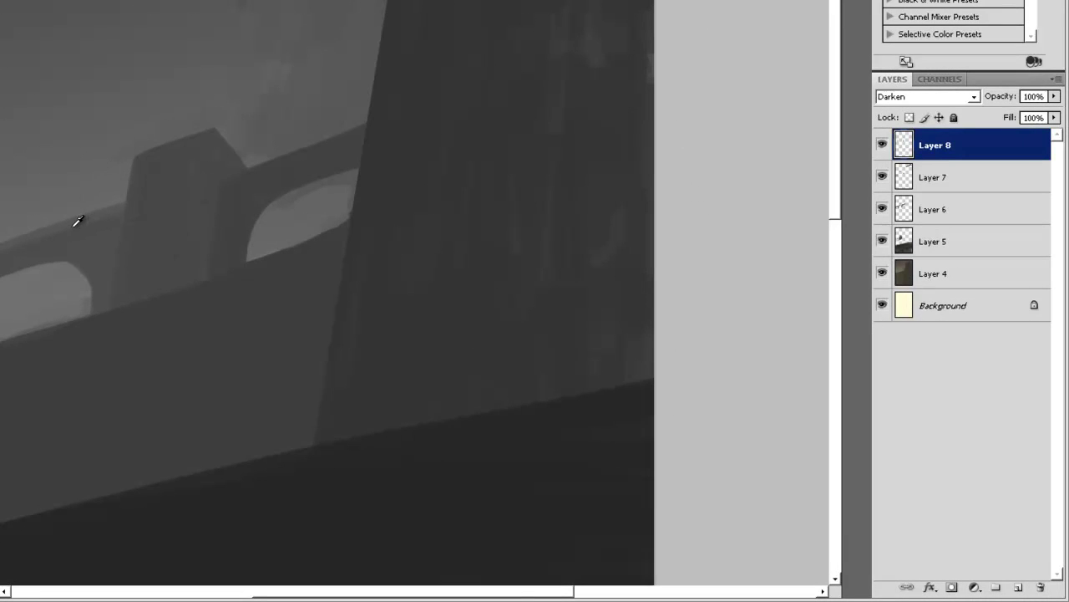
{"action": "left_click_drag", "start_coordinate": [276, 209], "coordinate": [273, 252]}
{"action": "mouse_move", "coordinate": [283, 209]}
{"action": "left_mouse_down"}
{"action": "mouse_move", "coordinate": [293, 247]}
{"action": "mouse_move", "coordinate": [305, 192]}
{"action": "mouse_move", "coordinate": [318, 237]}
{"action": "mouse_move", "coordinate": [330, 190]}
{"action": "mouse_move", "coordinate": [338, 231]}
{"action": "left_mouse_up"}
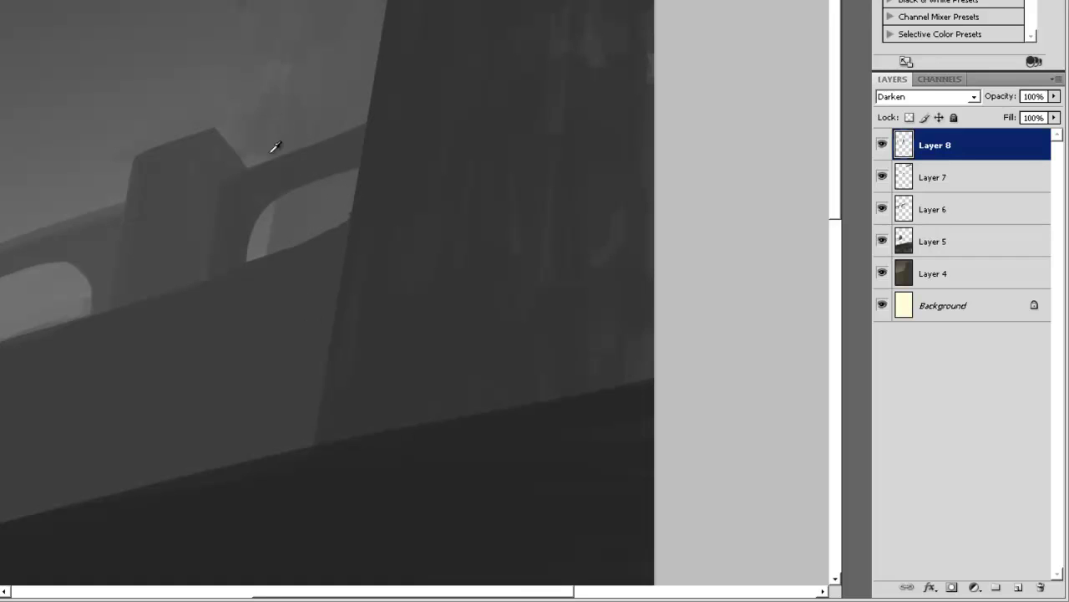
Add a new Normal layer, set the foreground to #4b4b4b, and paint a distant tower block rising above the arch beside the large tower.
{"action": "left_click", "coordinate": [1019, 587]}
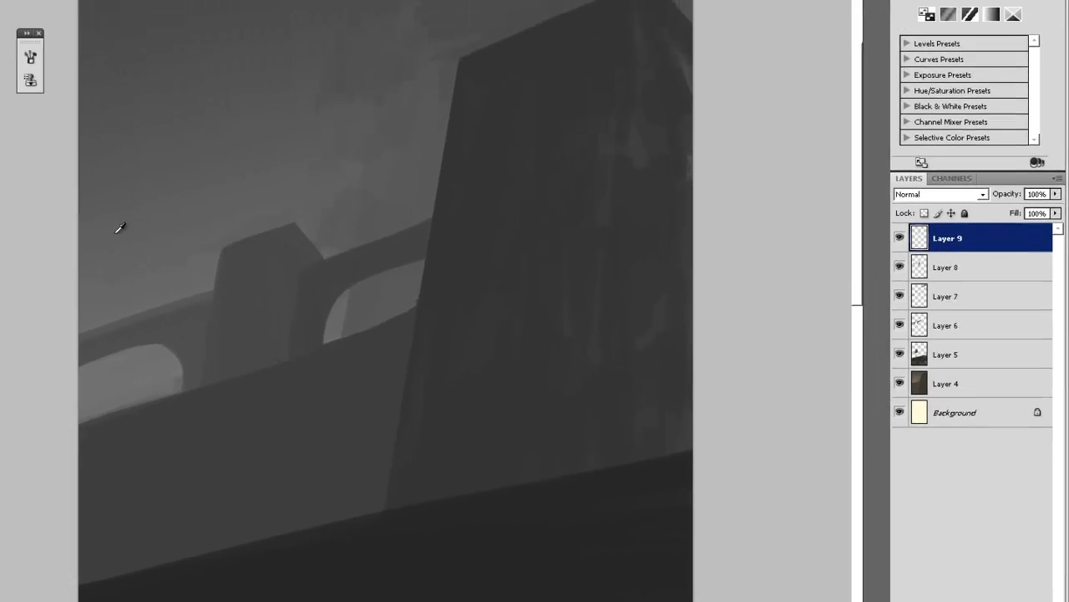
{"action": "left_click", "coordinate": [12, 327]}
{"action": "left_click", "coordinate": [366, 324]}
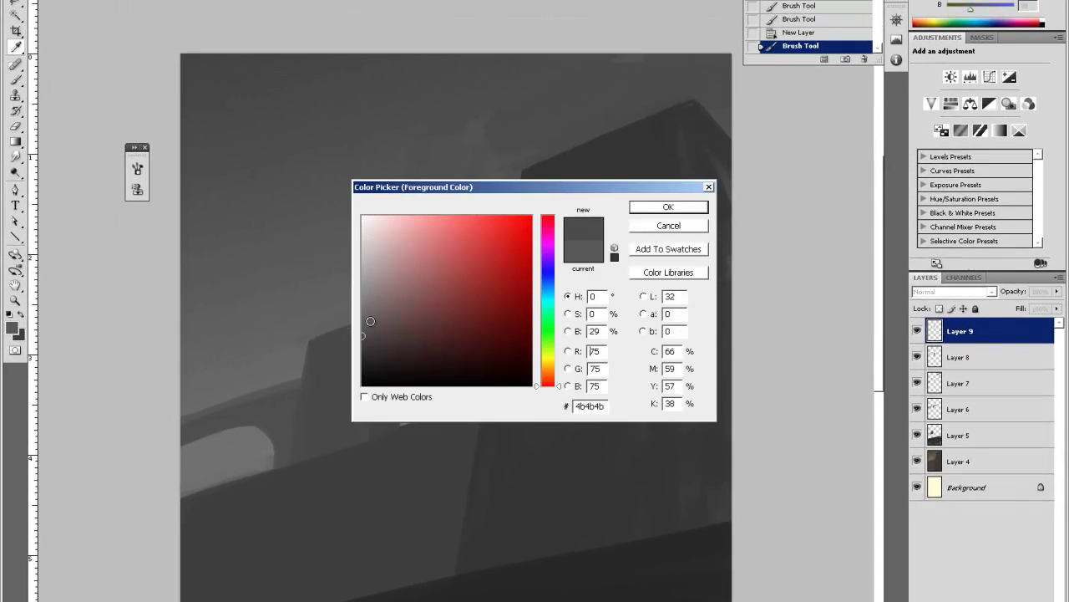
{"action": "left_click", "coordinate": [668, 207]}
{"action": "left_click_drag", "start_coordinate": [433, 325], "coordinate": [439, 289]}
{"action": "left_click", "coordinate": [440, 287]}
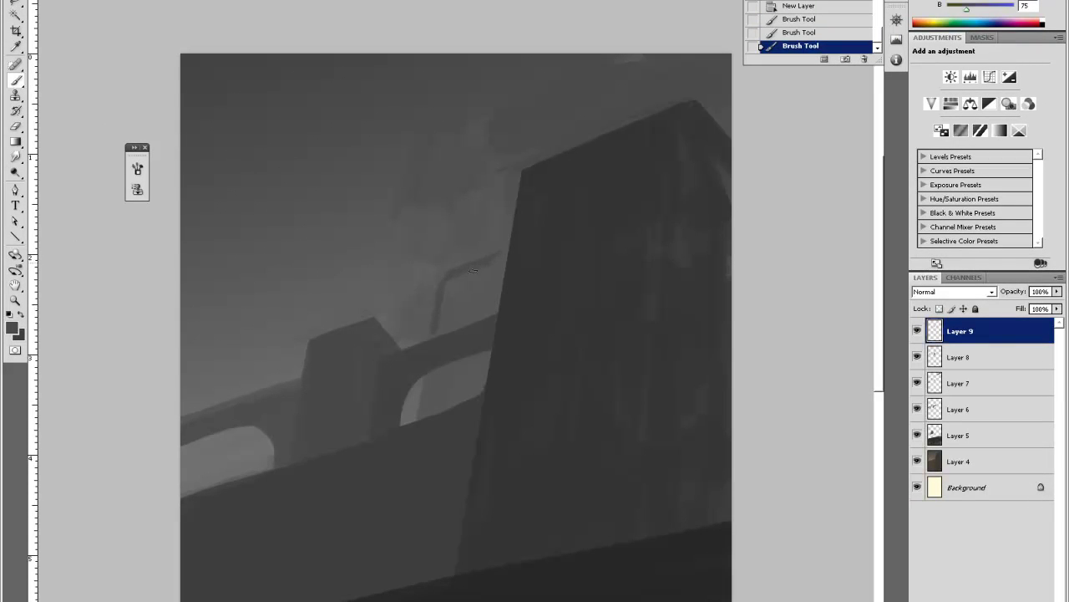
{"action": "mouse_move", "coordinate": [473, 270]}
{"action": "left_mouse_down"}
{"action": "mouse_move", "coordinate": [467, 311]}
{"action": "mouse_move", "coordinate": [469, 223]}
{"action": "left_mouse_up"}
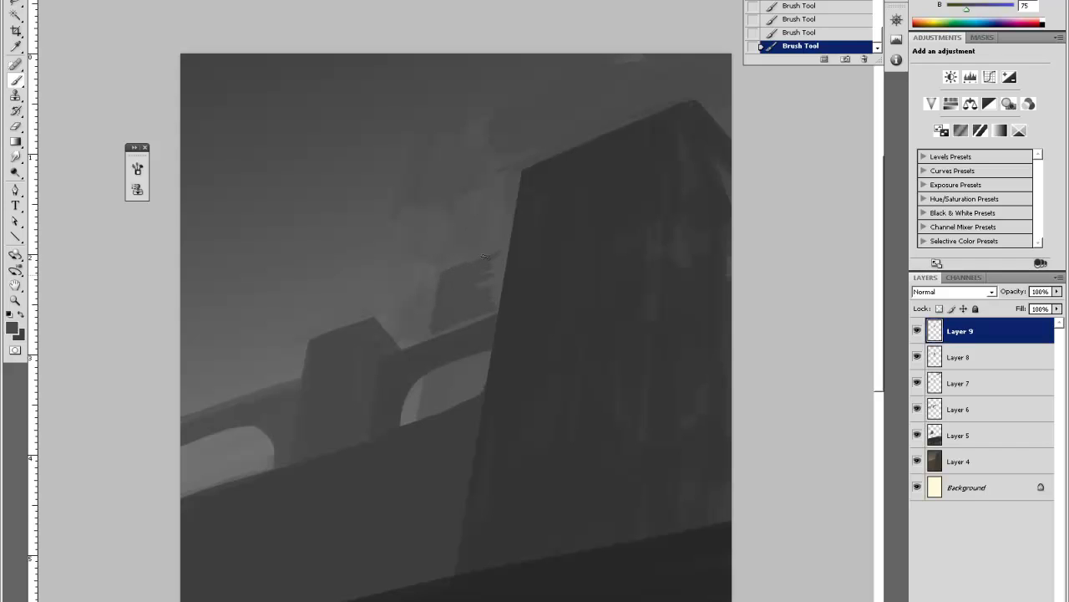
Erase the distant block's overlap along the large tower's edge and paint its remaining gaps down to the arch.
{"action": "key", "text": "e"}
{"action": "right_click", "coordinate": [495, 226]}
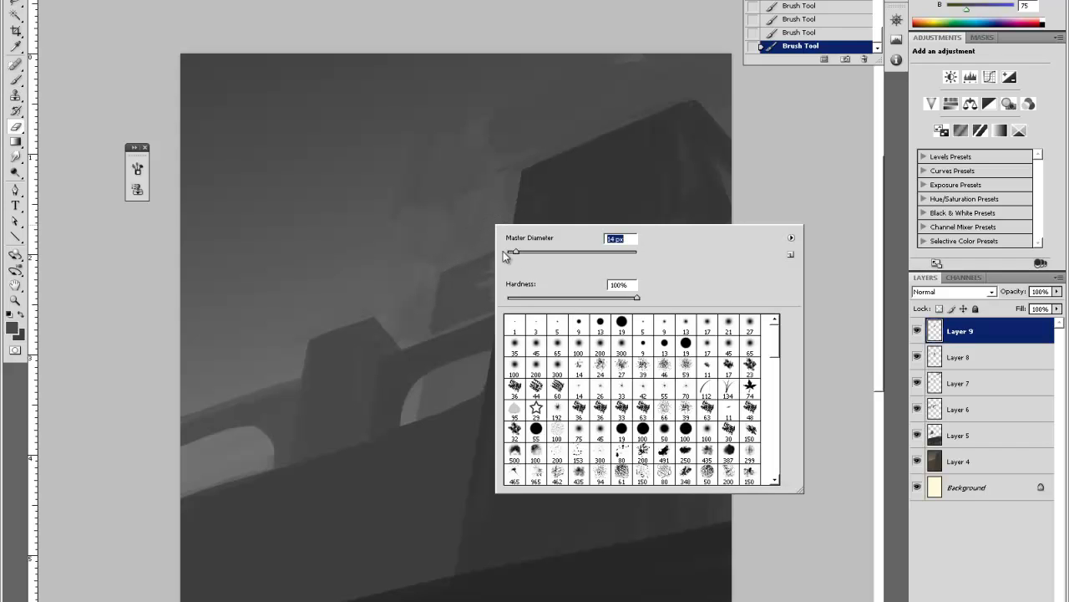
{"action": "key", "text": "Return"}
{"action": "left_click_drag", "start_coordinate": [511, 243], "coordinate": [504, 272]}
{"action": "key", "text": "b"}
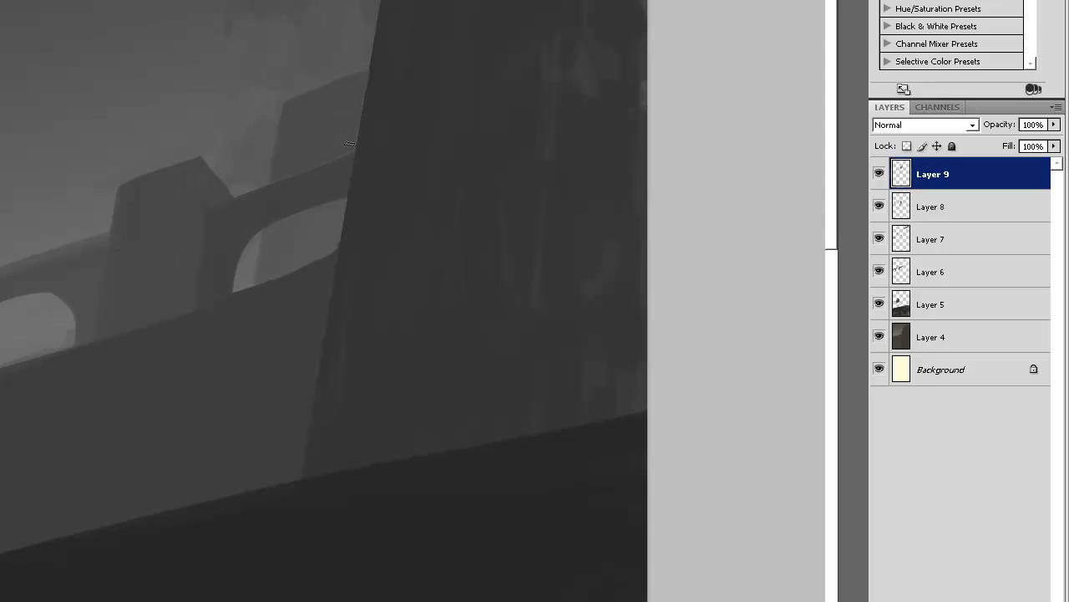
{"action": "left_click_drag", "start_coordinate": [359, 96], "coordinate": [350, 150]}
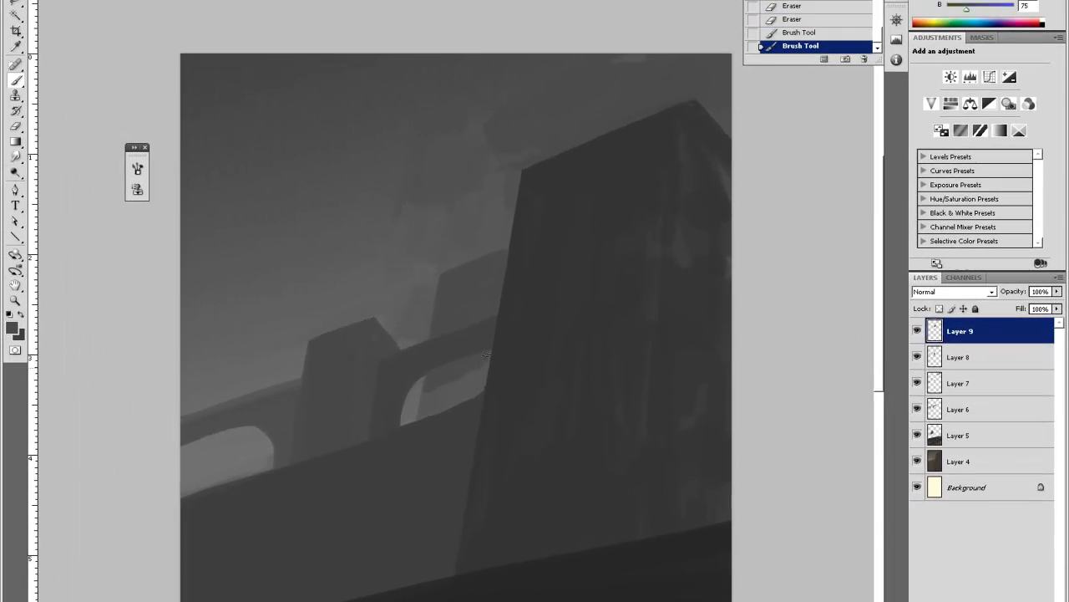
{"action": "left_click_drag", "start_coordinate": [487, 355], "coordinate": [499, 326]}
Enlarge the eraser and remove stray paint from around the arch opening on Layer 9.
{"action": "key", "text": "e"}
{"action": "right_click", "coordinate": [533, 270]}
{"action": "left_click_drag", "start_coordinate": [548, 298], "coordinate": [575, 298]}
{"action": "left_click", "coordinate": [522, 285]}
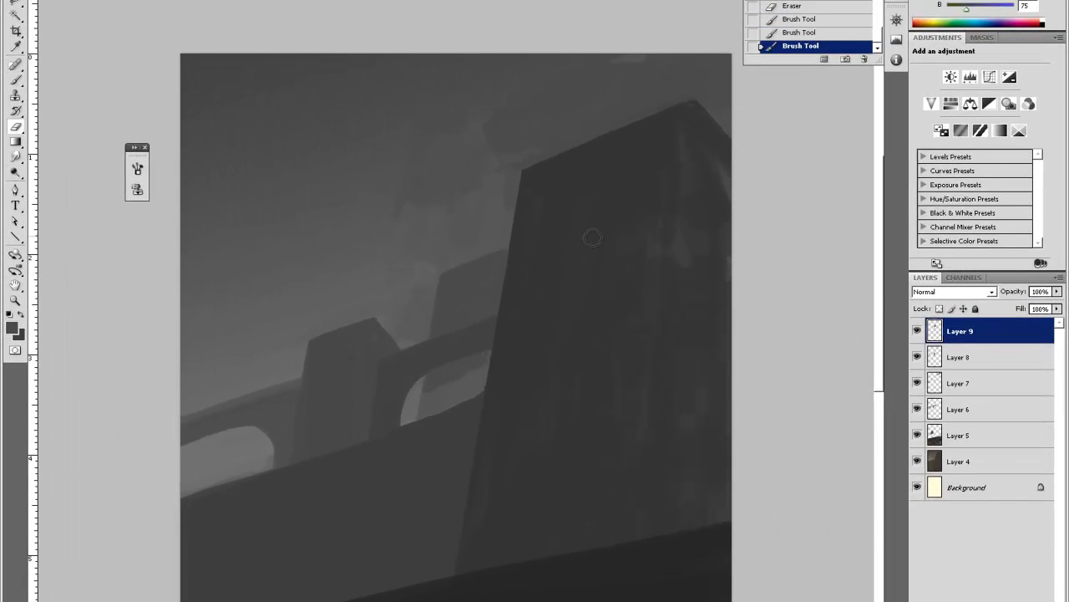
{"action": "mouse_move", "coordinate": [428, 391]}
{"action": "left_mouse_down"}
{"action": "mouse_move", "coordinate": [491, 354]}
{"action": "mouse_move", "coordinate": [429, 393]}
{"action": "left_mouse_up"}
{"action": "left_click_drag", "start_coordinate": [424, 403], "coordinate": [421, 397]}
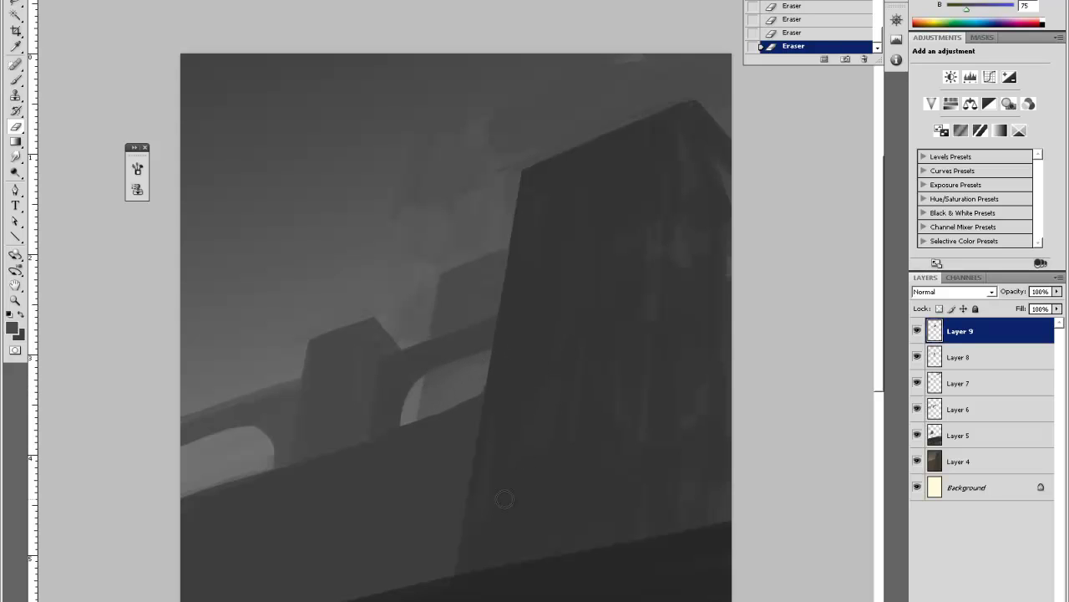
Straighten the distant block's outer edge by clearing a narrow Polygonal Lasso selection along it down through the arch, and deselect.
{"action": "key", "text": "v"}
{"action": "left_click", "coordinate": [18, 2]}
{"action": "left_click", "coordinate": [67, 15]}
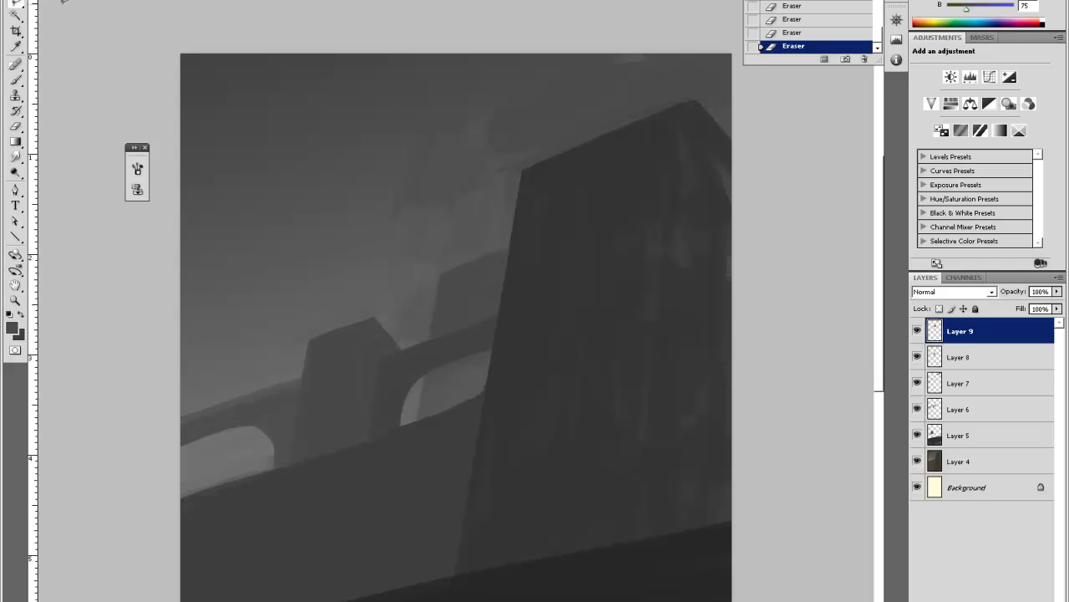
{"action": "left_click", "coordinate": [442, 270]}
{"action": "left_click", "coordinate": [415, 451]}
{"action": "left_click", "coordinate": [402, 434]}
{"action": "left_click", "coordinate": [417, 266]}
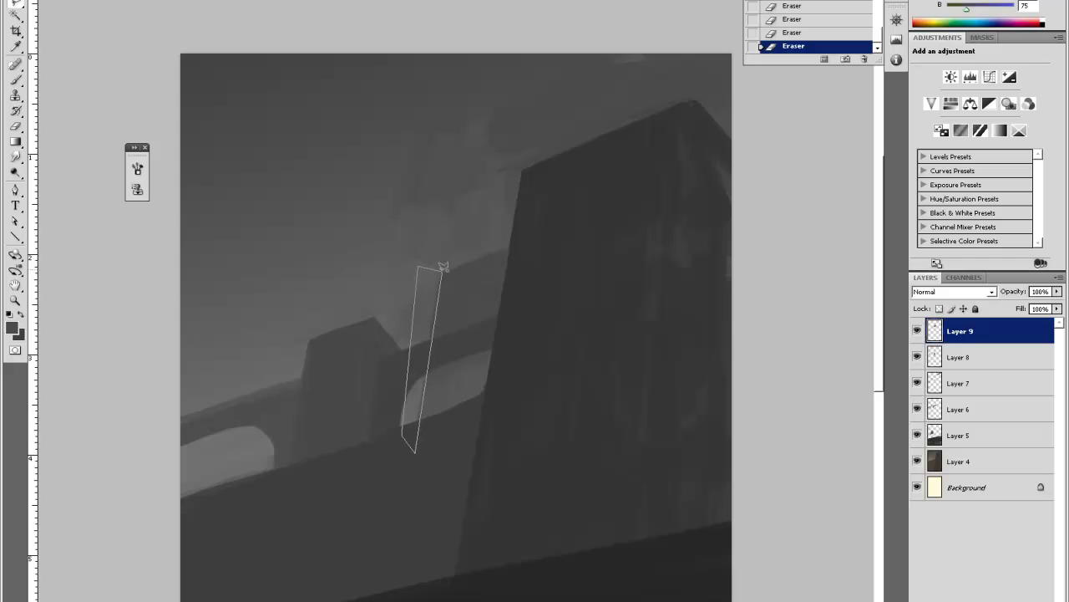
{"action": "left_click", "coordinate": [442, 270]}
{"action": "key", "text": "Delete"}
{"action": "key", "text": "ctrl+d"}
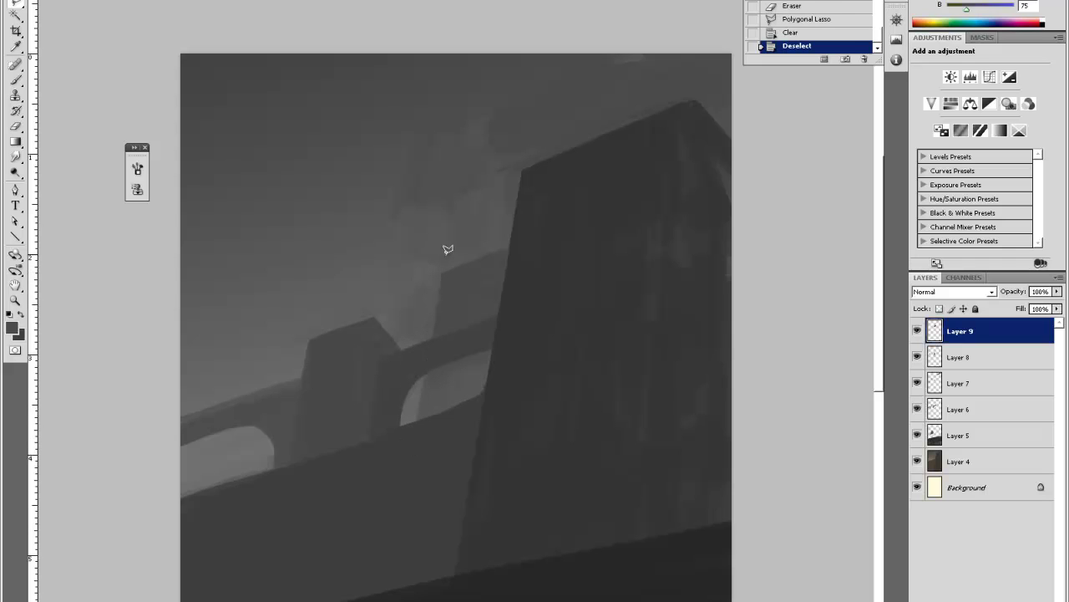
{"action": "key", "text": "ctrl+minus"}
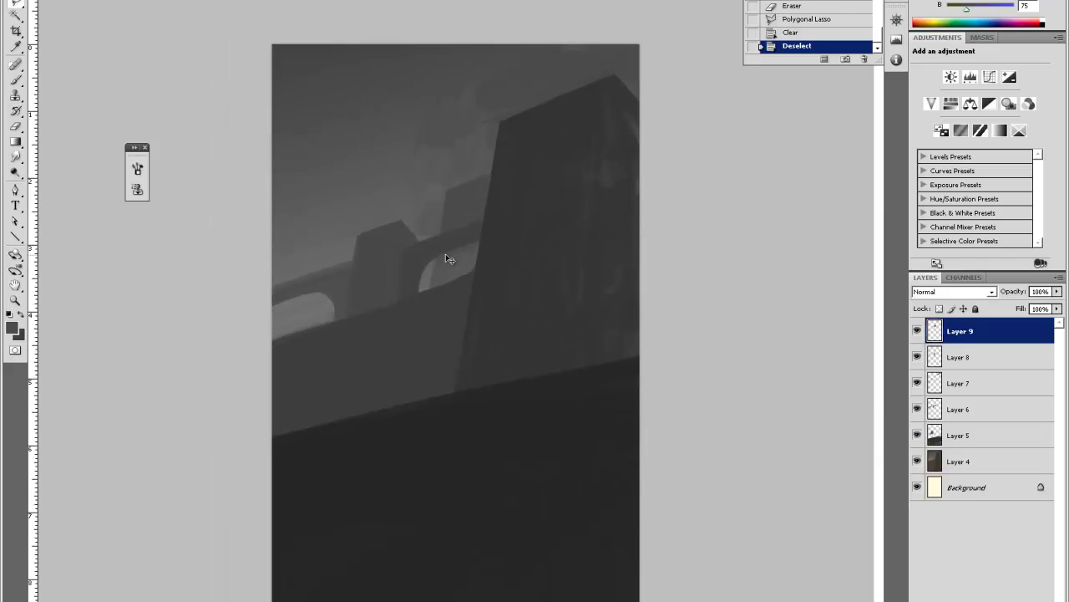
{"action": "key", "text": "z"}
{"action": "left_click", "coordinate": [396, 144]}
{"action": "scroll", "coordinate": [326, 324], "scroll_direction": "up", "scroll_amount": 4}
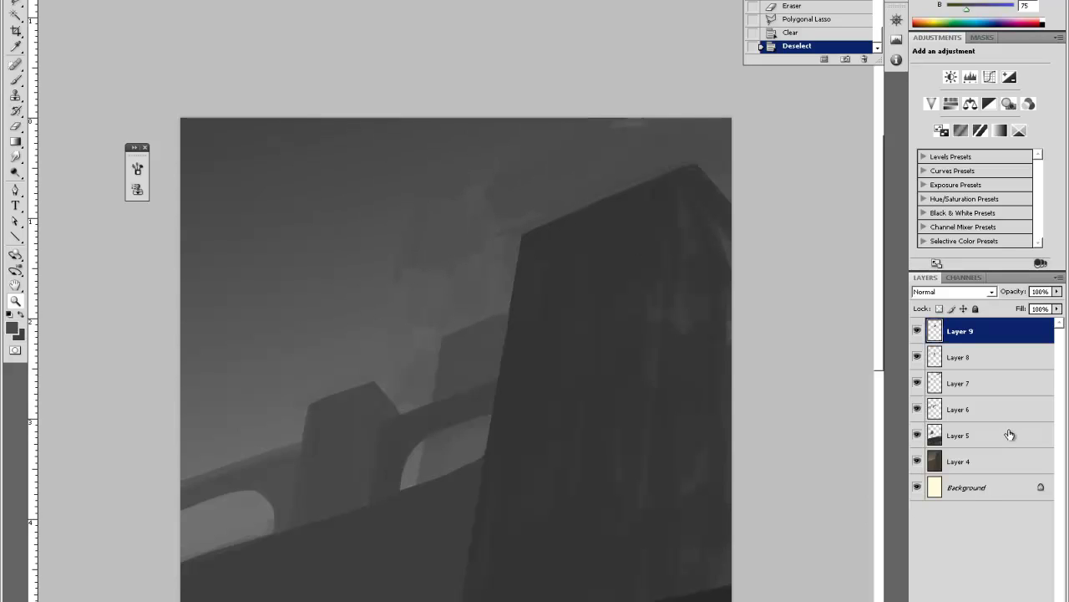
{"action": "left_click", "coordinate": [587, 317], "text": "alt"}
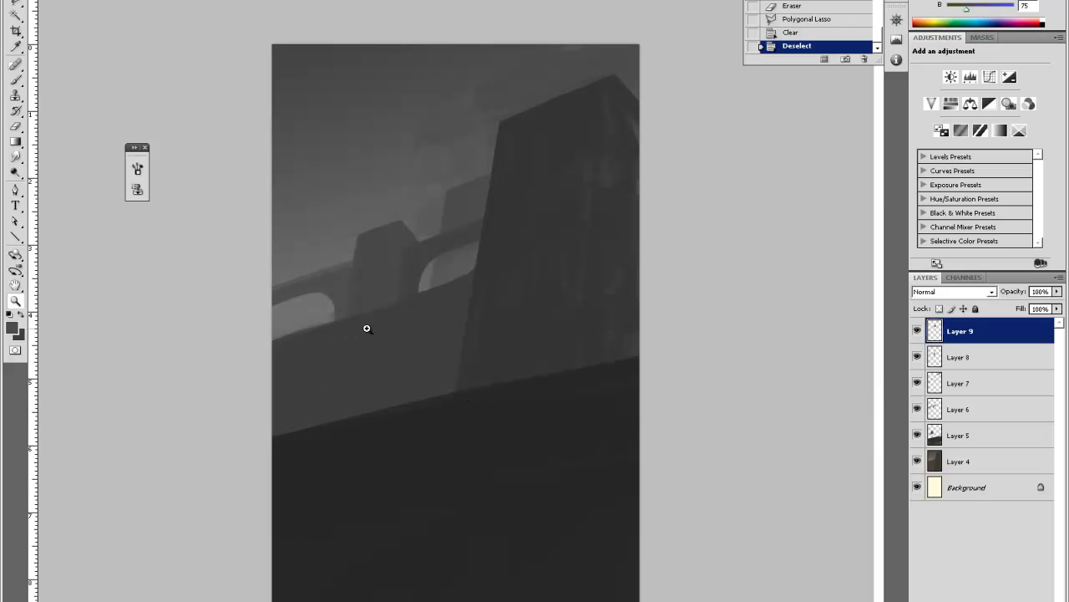
{"action": "left_click", "coordinate": [419, 108]}
{"action": "scroll", "coordinate": [507, 358], "scroll_direction": "up", "scroll_amount": 3}
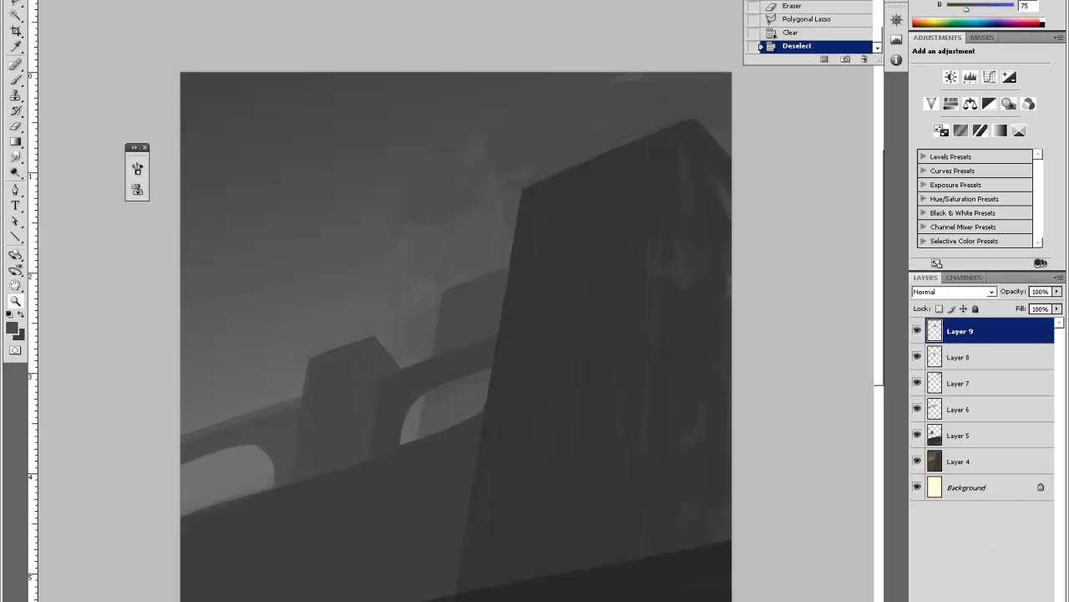
Add a new layer above Layer 9 and set the foreground to a grey with a blue value of 99, based on the arch opening's tone.
{"action": "key", "text": "ctrl+shift+alt+n"}
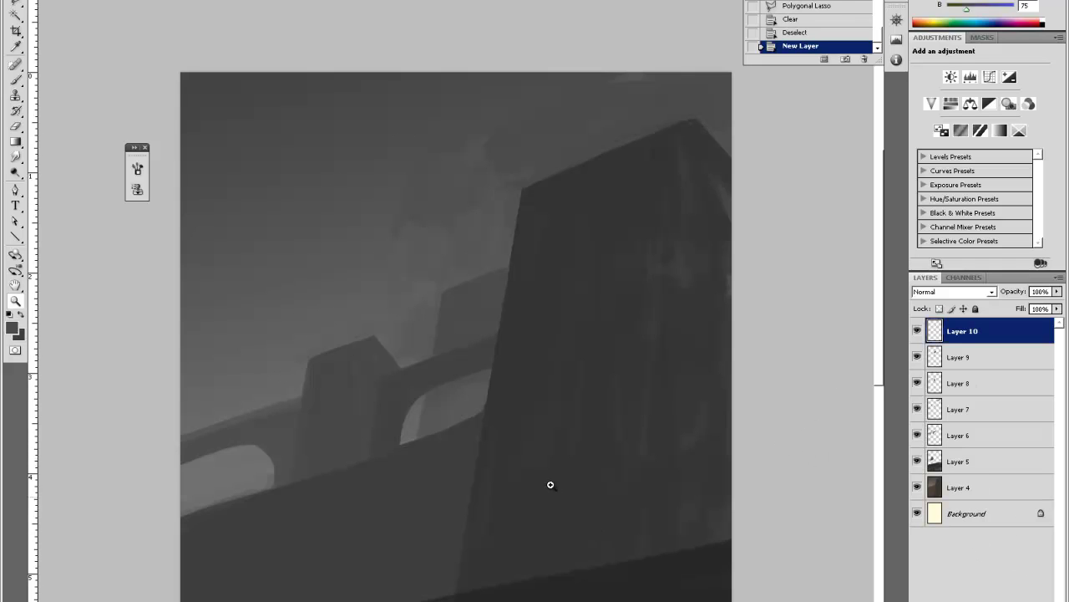
{"action": "key", "text": "i"}
{"action": "left_click", "coordinate": [454, 399]}
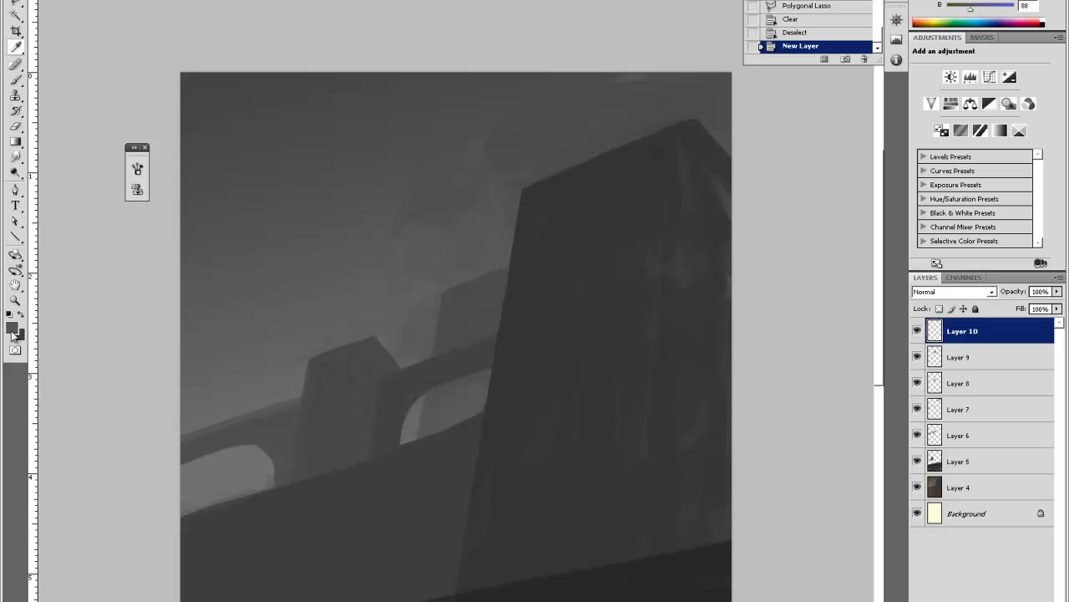
{"action": "left_click", "coordinate": [12, 330]}
{"action": "left_click", "coordinate": [365, 319]}
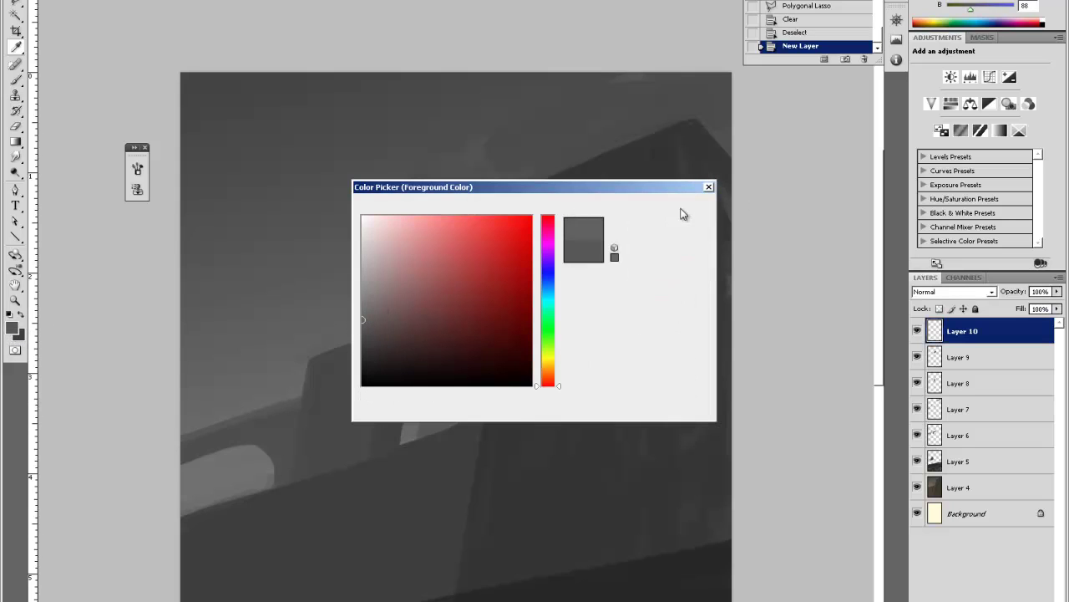
{"action": "key", "text": "Return"}
{"action": "key", "text": "l"}
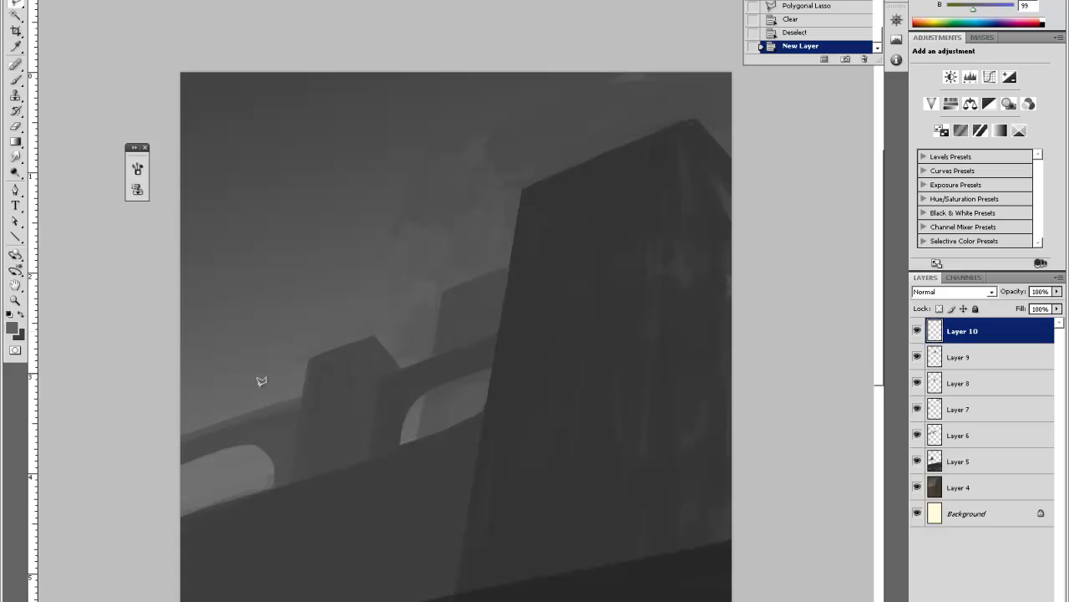
Outline a distant pair of towers joined by a sloped wall with the Polygonal Lasso, fill it with the foreground grey, and deselect.
{"action": "left_click", "coordinate": [220, 508]}
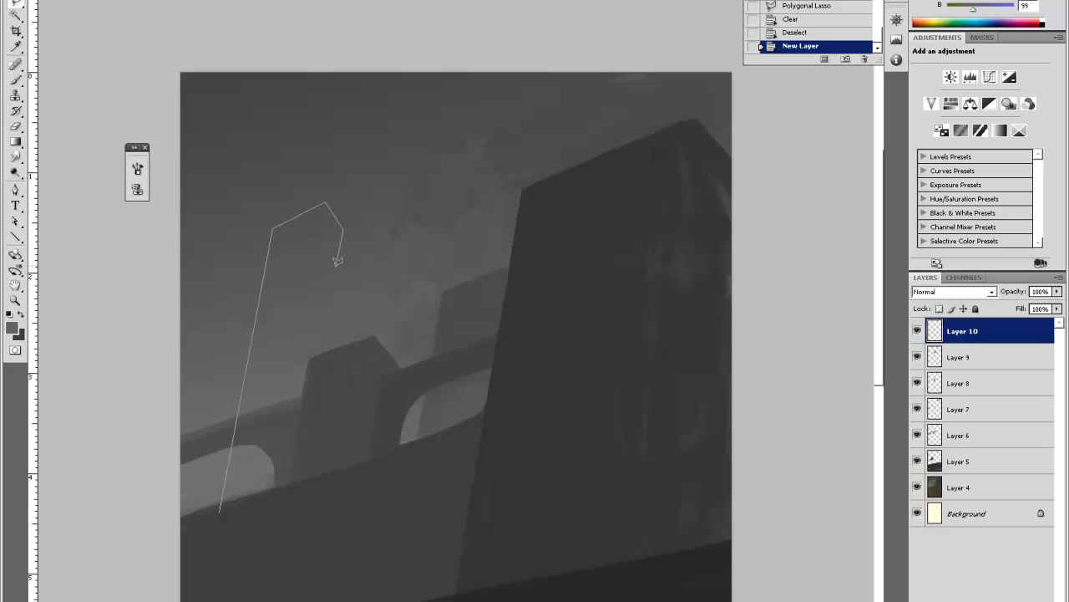
{"action": "left_click", "coordinate": [340, 269]}
{"action": "left_click", "coordinate": [493, 219]}
{"action": "left_click", "coordinate": [499, 172]}
{"action": "left_click", "coordinate": [587, 177]}
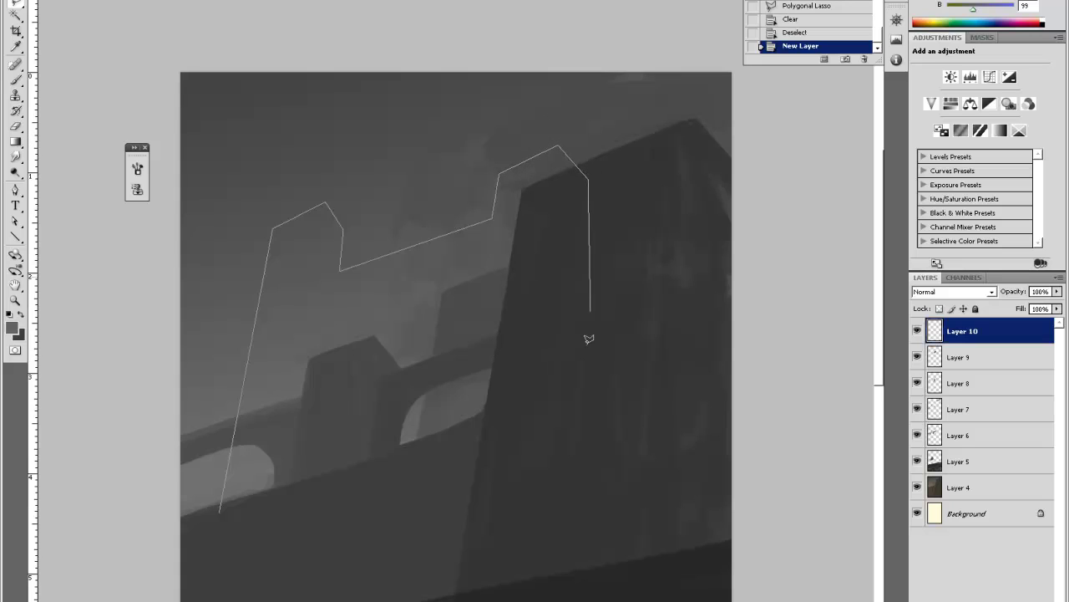
{"action": "left_click", "coordinate": [563, 454]}
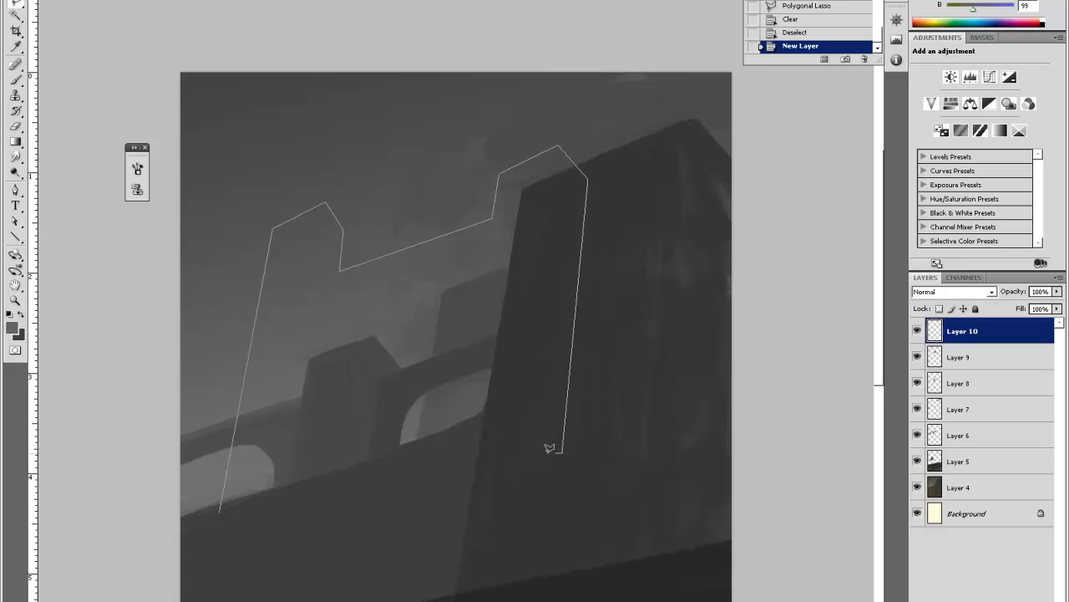
{"action": "left_click", "coordinate": [220, 508]}
{"action": "key", "text": "alt+BackSpace"}
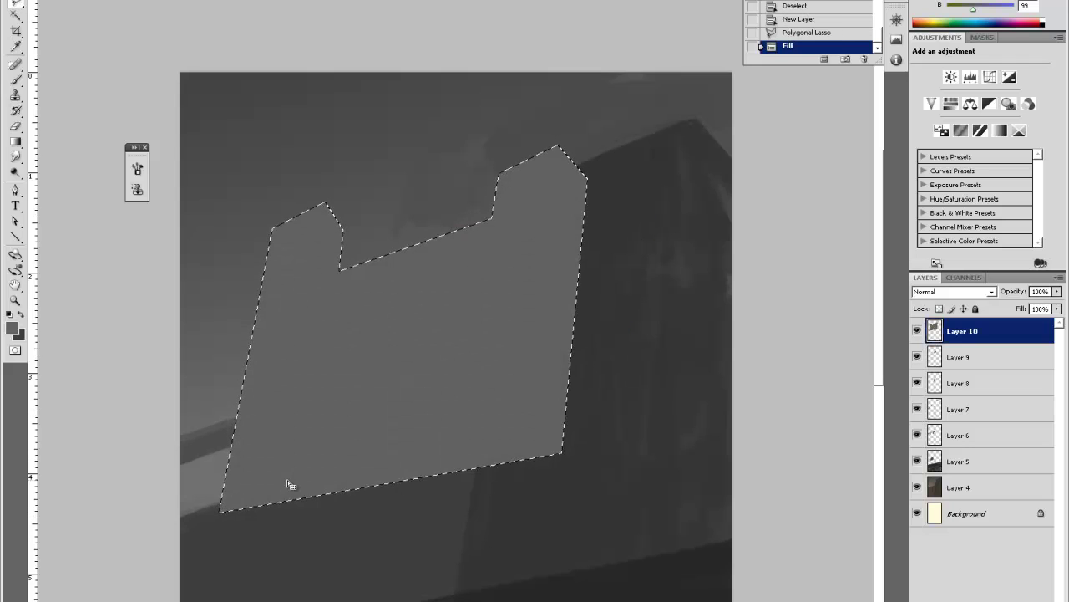
{"action": "key", "text": "ctrl+d"}
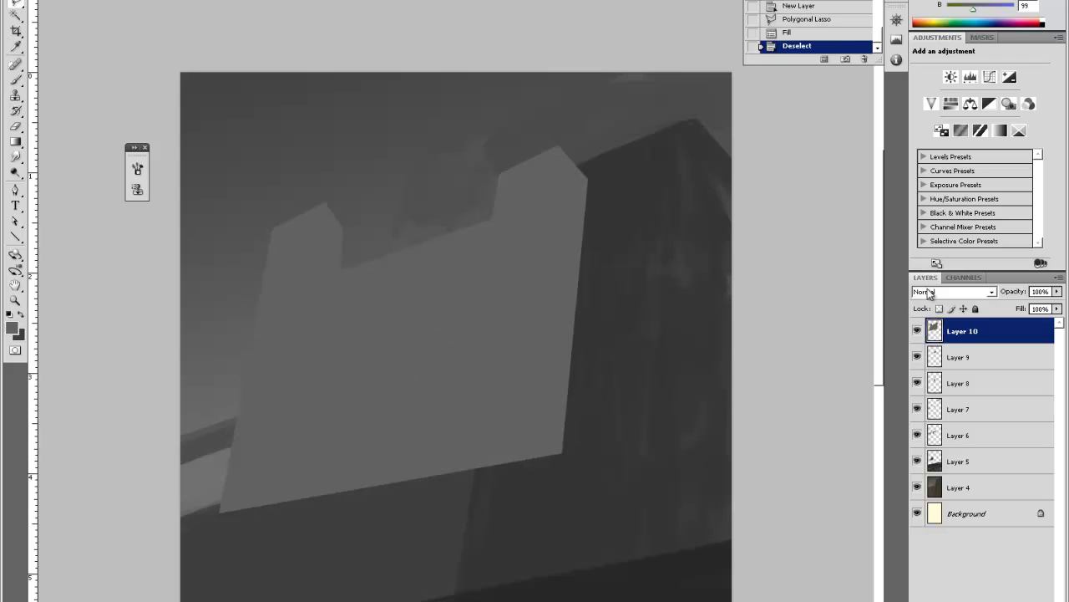
Set Layer 10's blend mode to Darken and lower its Hue/Saturation lightness to -18.
{"action": "left_click", "coordinate": [929, 292]}
{"action": "left_click", "coordinate": [938, 352]}
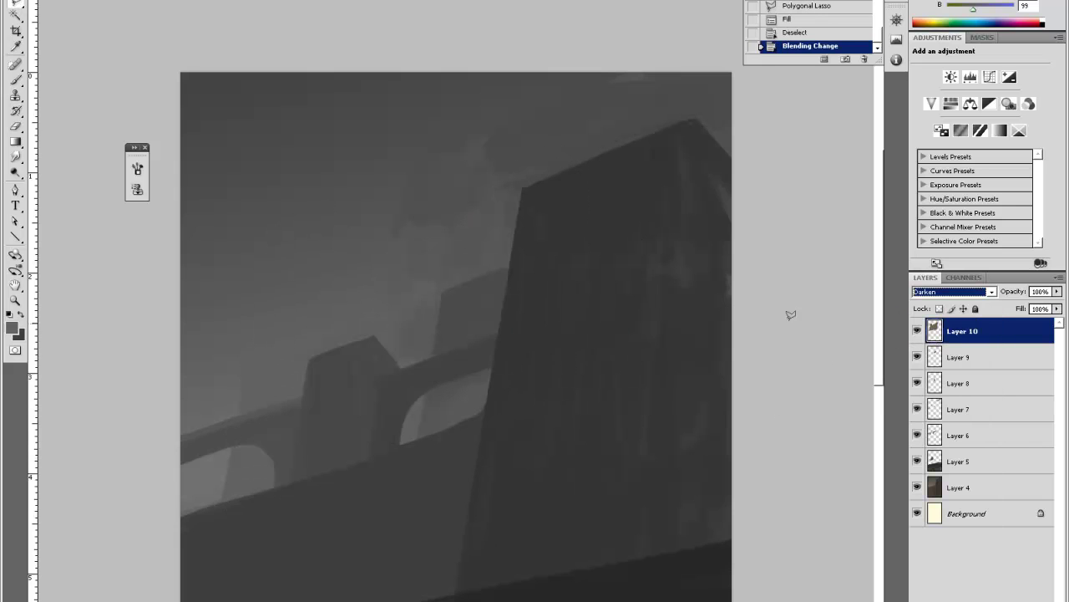
{"action": "key", "text": "ctrl+u"}
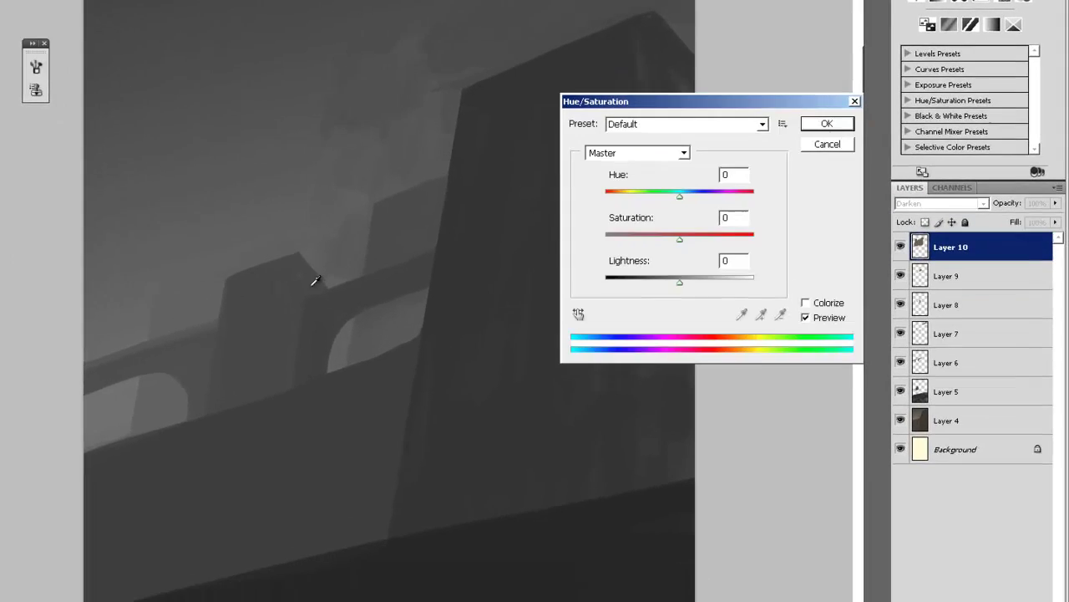
{"action": "left_click_drag", "start_coordinate": [630, 178], "coordinate": [614, 182]}
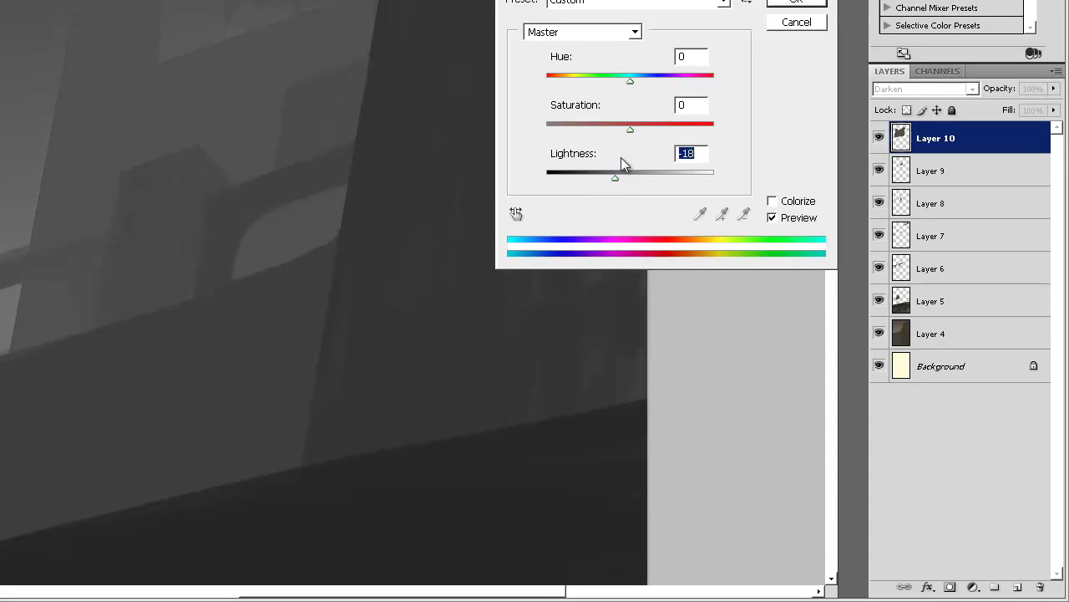
{"action": "left_click", "coordinate": [789, 4]}
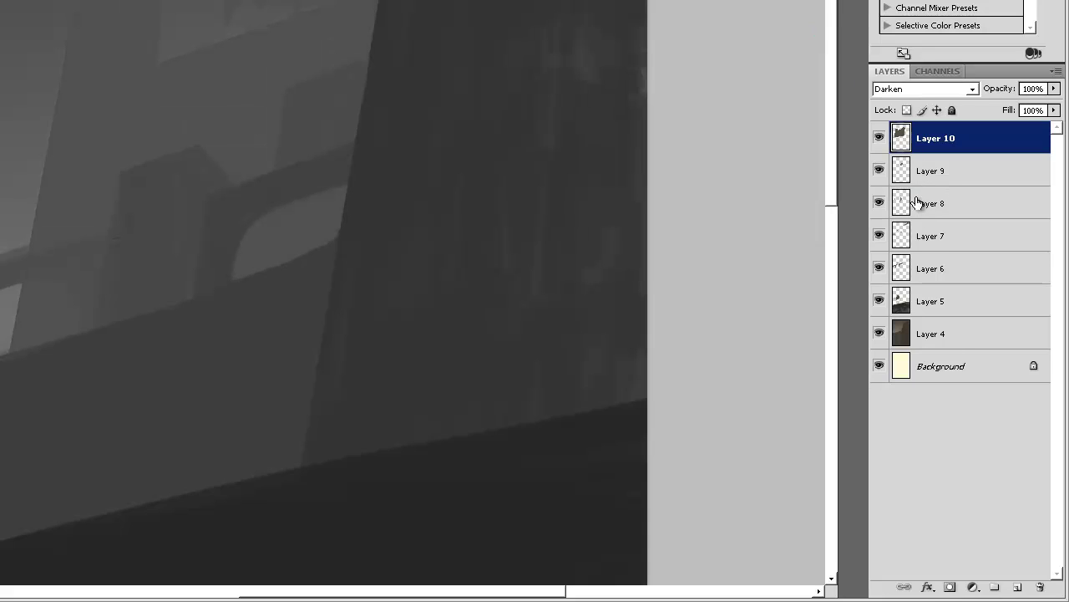
{"action": "left_click", "coordinate": [944, 334]}
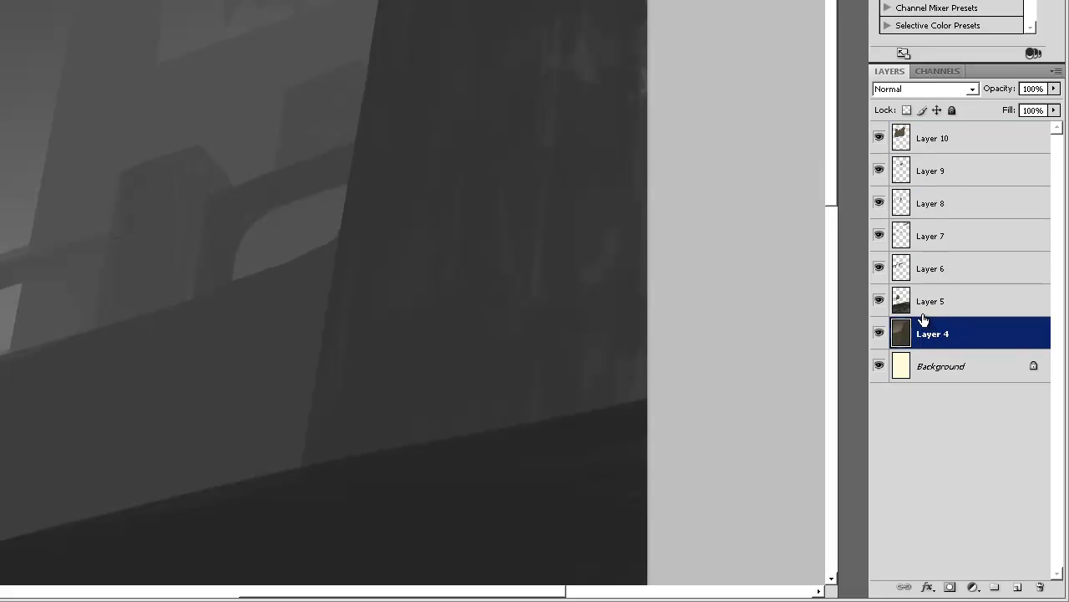
{"action": "key", "text": "ctrl+u"}
{"action": "left_click_drag", "start_coordinate": [631, 179], "coordinate": [635, 179]}
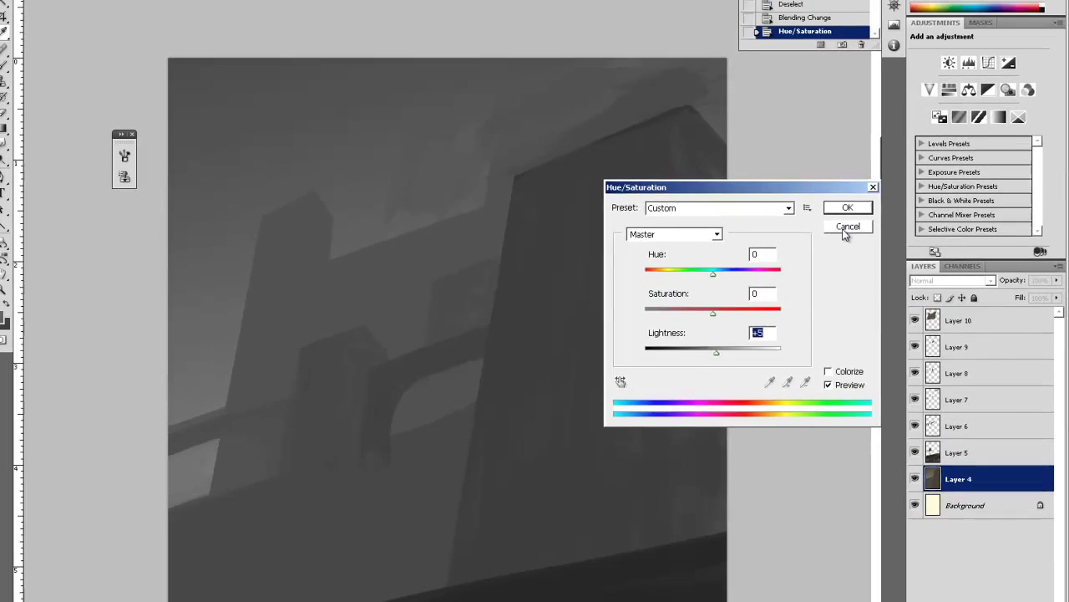
{"action": "left_click", "coordinate": [801, 72]}
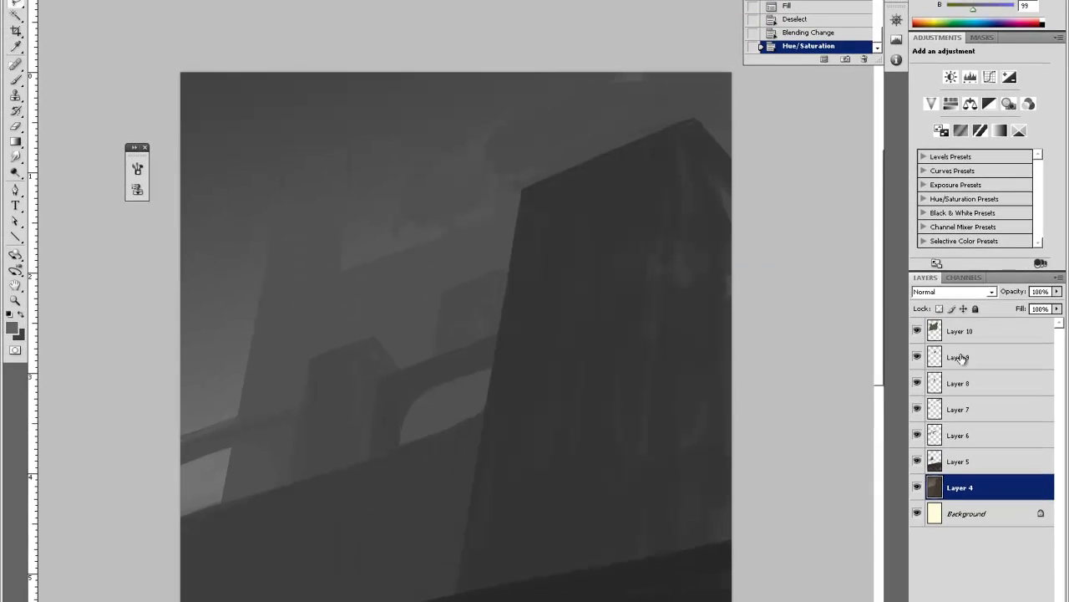
Hide Layer 8 and add a new layer directly above Layer 4.
{"action": "left_click", "coordinate": [945, 271]}
{"action": "left_click", "coordinate": [935, 246]}
{"action": "left_click", "coordinate": [917, 383]}
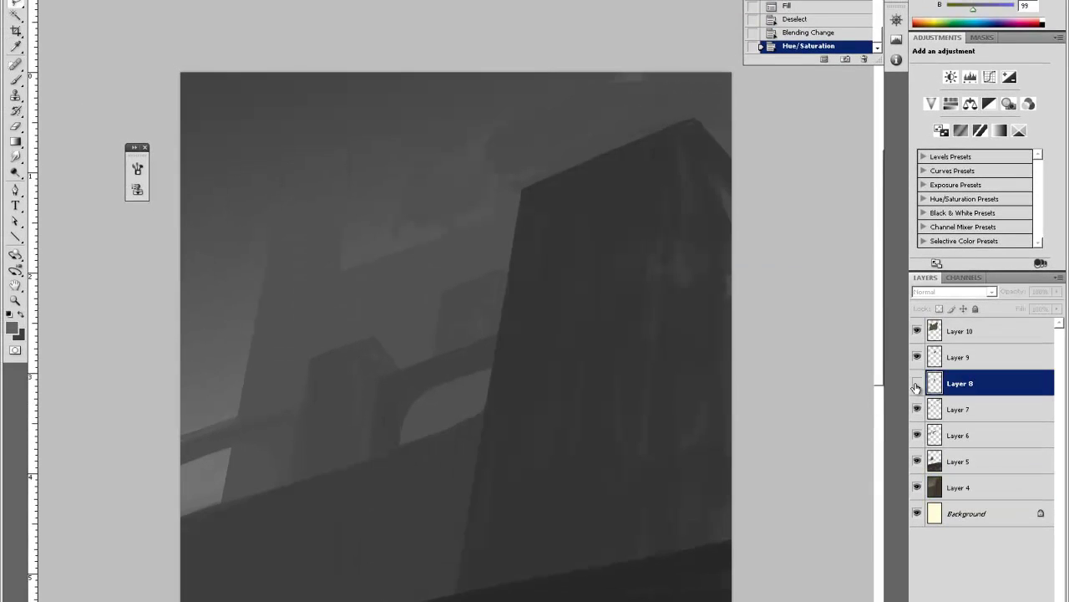
{"action": "left_click", "coordinate": [965, 488]}
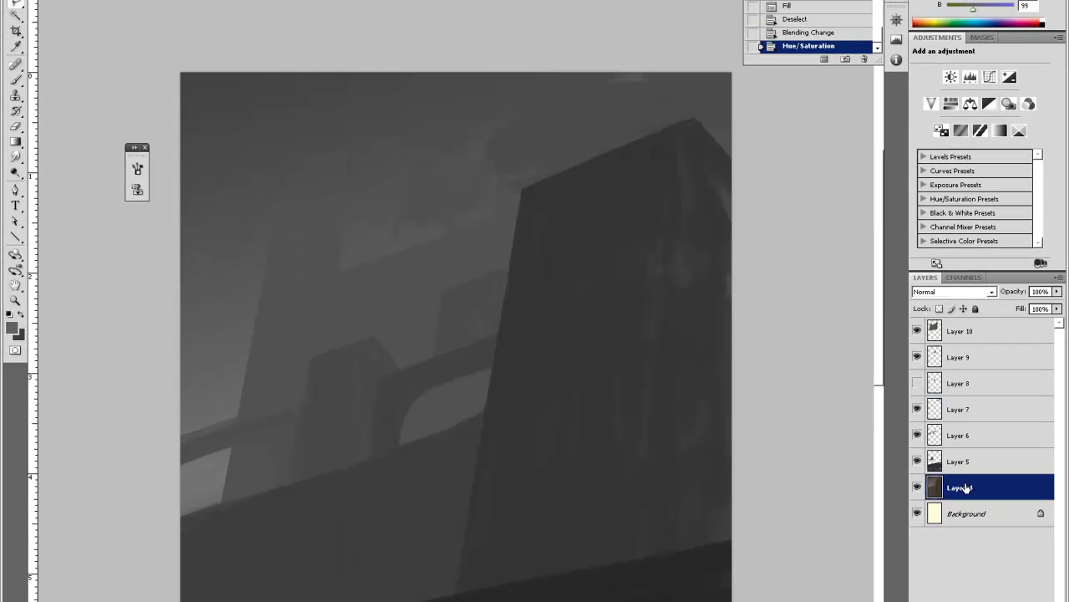
{"action": "key", "text": "ctrl+shift+alt+n"}
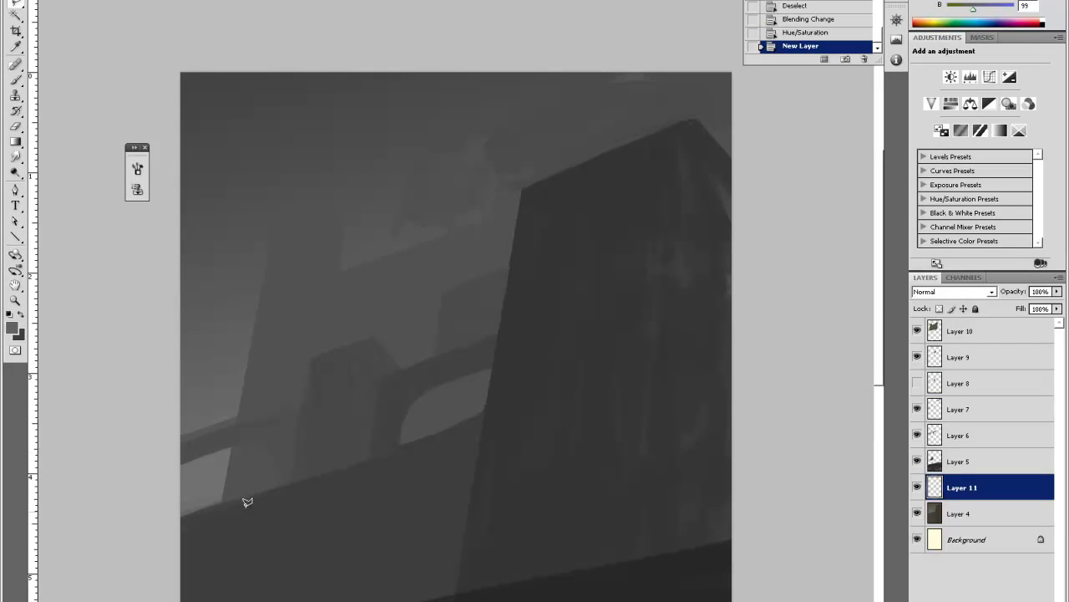
Sample the light sky grey beside the bridge and paint bright clouds with a textured brush around the distant towers on Layer 11.
{"action": "key", "text": "i"}
{"action": "left_click", "coordinate": [203, 478]}
{"action": "key", "text": "b"}
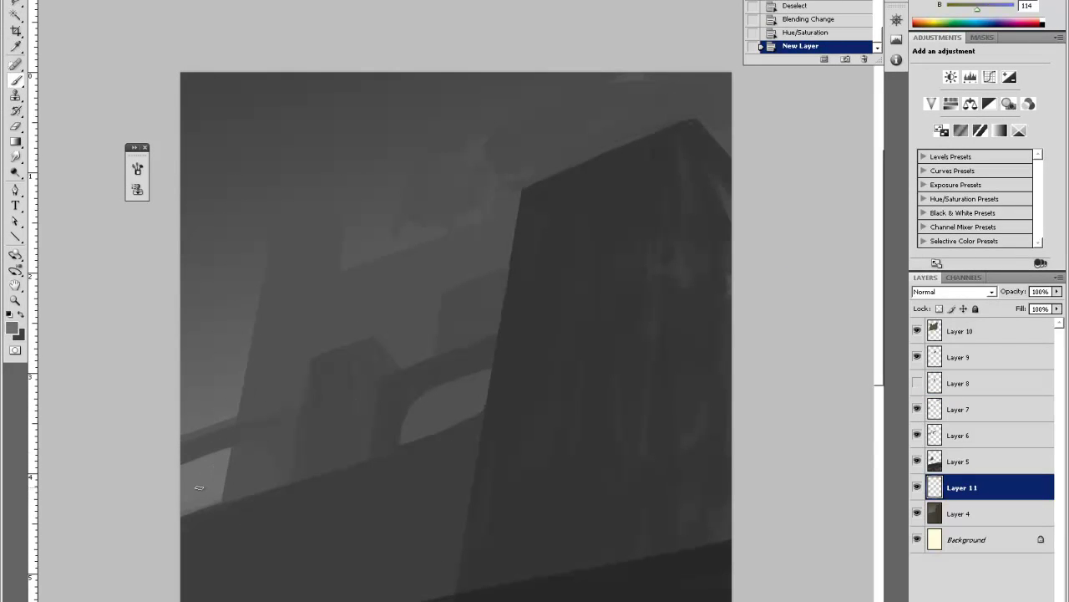
{"action": "right_click", "coordinate": [316, 163]}
{"action": "mouse_move", "coordinate": [296, 188]}
{"action": "left_mouse_down"}
{"action": "mouse_move", "coordinate": [306, 258]}
{"action": "mouse_move", "coordinate": [423, 262]}
{"action": "mouse_move", "coordinate": [494, 143]}
{"action": "mouse_move", "coordinate": [556, 84]}
{"action": "mouse_move", "coordinate": [503, 180]}
{"action": "mouse_move", "coordinate": [550, 189]}
{"action": "mouse_move", "coordinate": [626, 161]}
{"action": "mouse_move", "coordinate": [564, 163]}
{"action": "mouse_move", "coordinate": [545, 191]}
{"action": "left_mouse_up"}
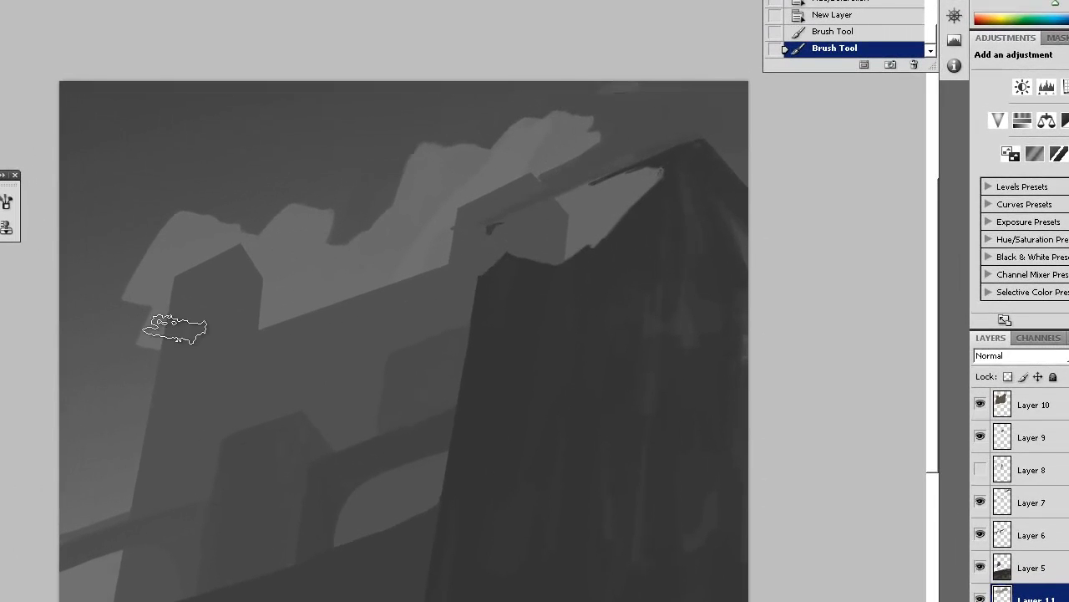
{"action": "mouse_move", "coordinate": [174, 329]}
{"action": "left_mouse_down"}
{"action": "mouse_move", "coordinate": [148, 359]}
{"action": "mouse_move", "coordinate": [151, 541]}
{"action": "left_mouse_up"}
Erase the cloud paint that overlaps the large tower's upper edge and corner.
{"action": "key", "text": "e"}
{"action": "mouse_move", "coordinate": [576, 225]}
{"action": "left_mouse_down"}
{"action": "mouse_move", "coordinate": [490, 248]}
{"action": "mouse_move", "coordinate": [552, 208]}
{"action": "mouse_move", "coordinate": [578, 199]}
{"action": "mouse_move", "coordinate": [525, 248]}
{"action": "mouse_move", "coordinate": [602, 205]}
{"action": "mouse_move", "coordinate": [578, 221]}
{"action": "mouse_move", "coordinate": [562, 183]}
{"action": "mouse_move", "coordinate": [583, 214]}
{"action": "mouse_move", "coordinate": [503, 265]}
{"action": "mouse_move", "coordinate": [511, 279]}
{"action": "mouse_move", "coordinate": [580, 237]}
{"action": "mouse_move", "coordinate": [601, 202]}
{"action": "mouse_move", "coordinate": [520, 230]}
{"action": "mouse_move", "coordinate": [572, 197]}
{"action": "mouse_move", "coordinate": [665, 164]}
{"action": "mouse_move", "coordinate": [588, 185]}
{"action": "mouse_move", "coordinate": [504, 227]}
{"action": "mouse_move", "coordinate": [476, 273]}
{"action": "left_mouse_up"}
{"action": "key", "text": "e"}
{"action": "left_click_drag", "start_coordinate": [516, 242], "coordinate": [509, 259]}
{"action": "key", "text": "b"}
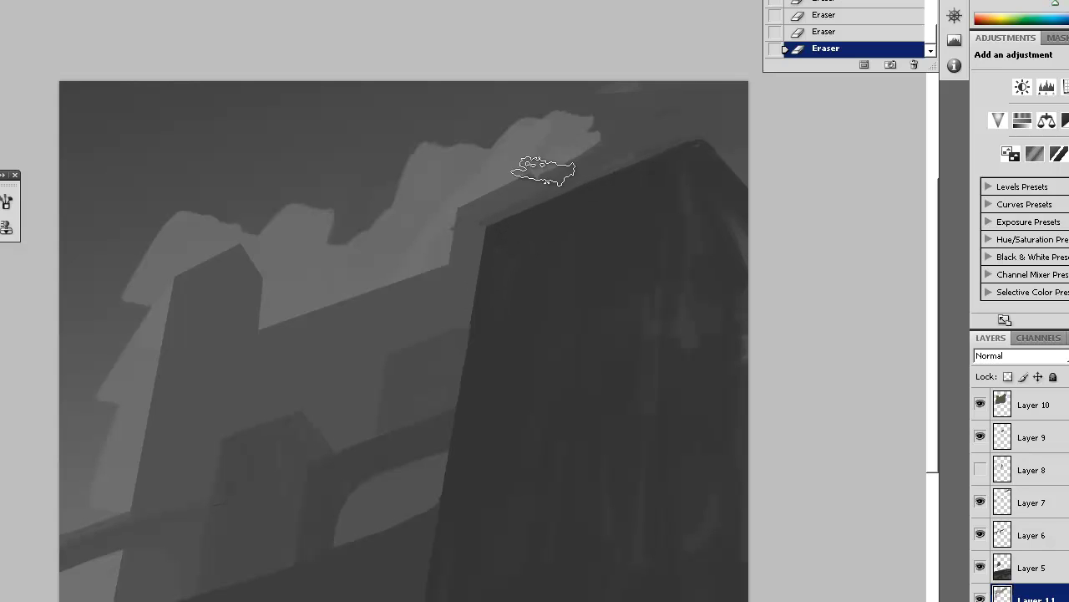
Extend the light clouds above the large tower and out to the canvas's left edge, and lower Layer 11's opacity to 47%.
{"action": "left_click_drag", "start_coordinate": [544, 170], "coordinate": [623, 127]}
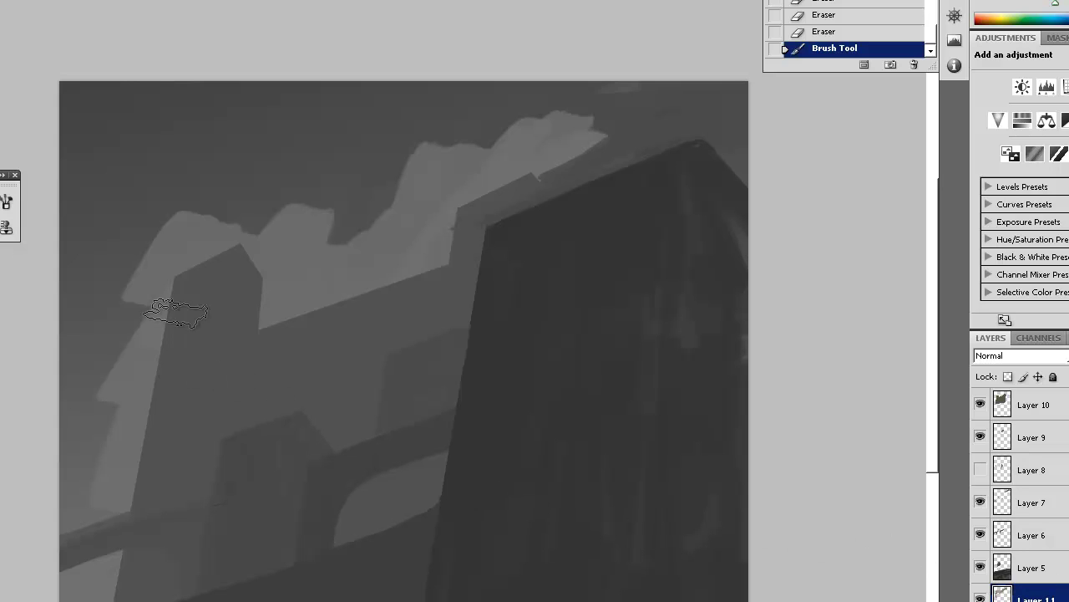
{"action": "mouse_move", "coordinate": [172, 306]}
{"action": "left_mouse_down"}
{"action": "mouse_move", "coordinate": [53, 282]}
{"action": "mouse_move", "coordinate": [118, 407]}
{"action": "left_mouse_up"}
{"action": "left_click", "coordinate": [118, 436], "text": "alt"}
{"action": "left_click_drag", "start_coordinate": [102, 442], "coordinate": [87, 436]}
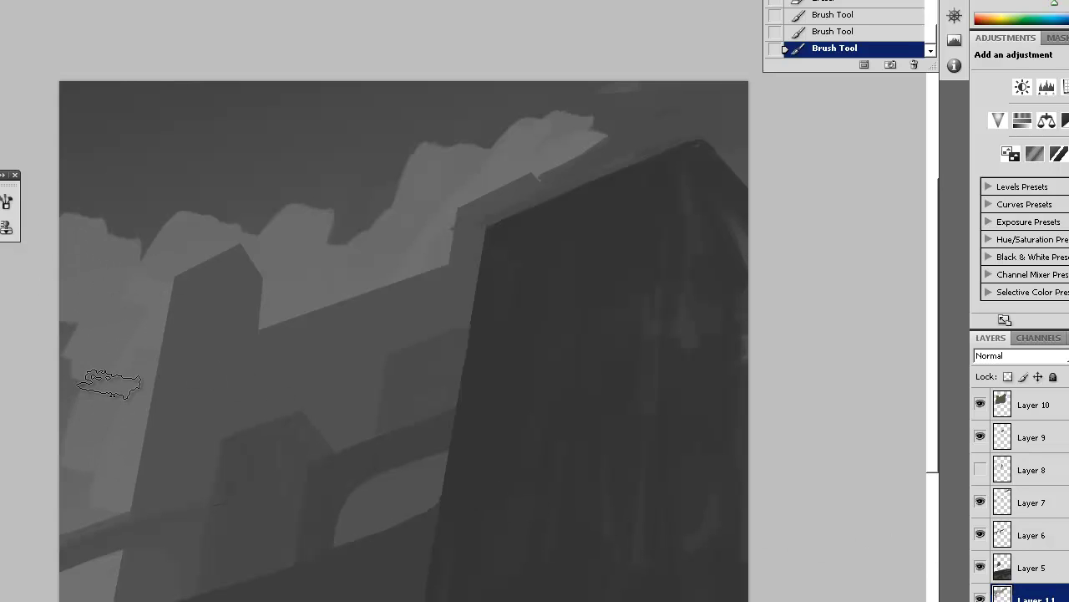
{"action": "key", "text": "5"}
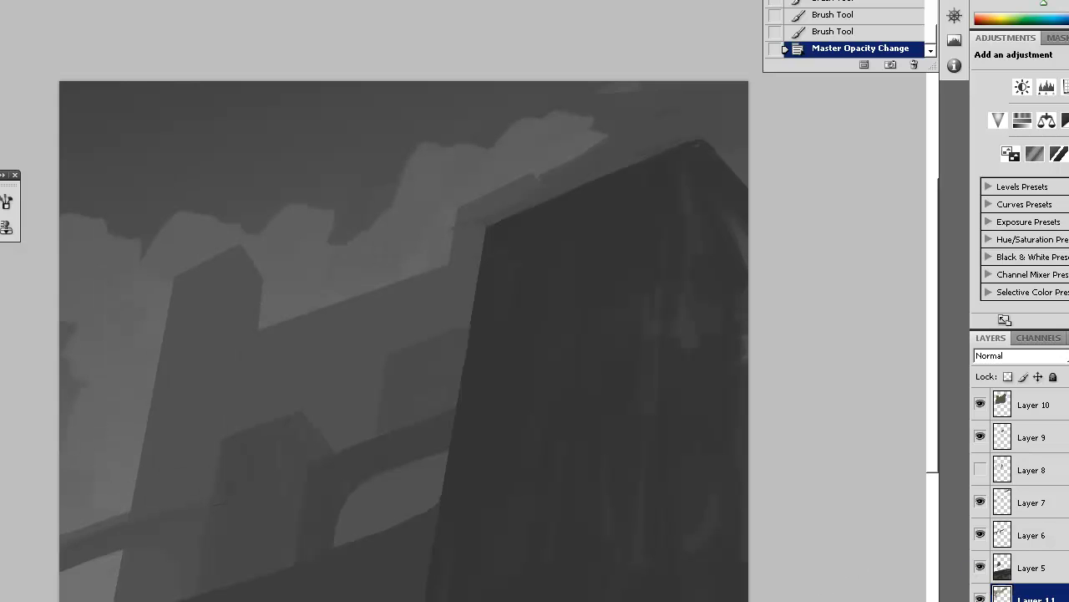
Blend the clouds in the sky left of the distant towers using sampled sky greys.
{"action": "mouse_move", "coordinate": [168, 221]}
{"action": "left_mouse_down"}
{"action": "mouse_move", "coordinate": [133, 274]}
{"action": "mouse_move", "coordinate": [169, 231]}
{"action": "mouse_move", "coordinate": [209, 221]}
{"action": "mouse_move", "coordinate": [159, 209]}
{"action": "left_mouse_up"}
{"action": "left_click", "coordinate": [131, 122], "text": "alt"}
{"action": "mouse_move", "coordinate": [102, 179]}
{"action": "left_mouse_down"}
{"action": "mouse_move", "coordinate": [83, 148]}
{"action": "mouse_move", "coordinate": [142, 168]}
{"action": "left_mouse_up"}
{"action": "left_click", "coordinate": [112, 179], "text": "alt"}
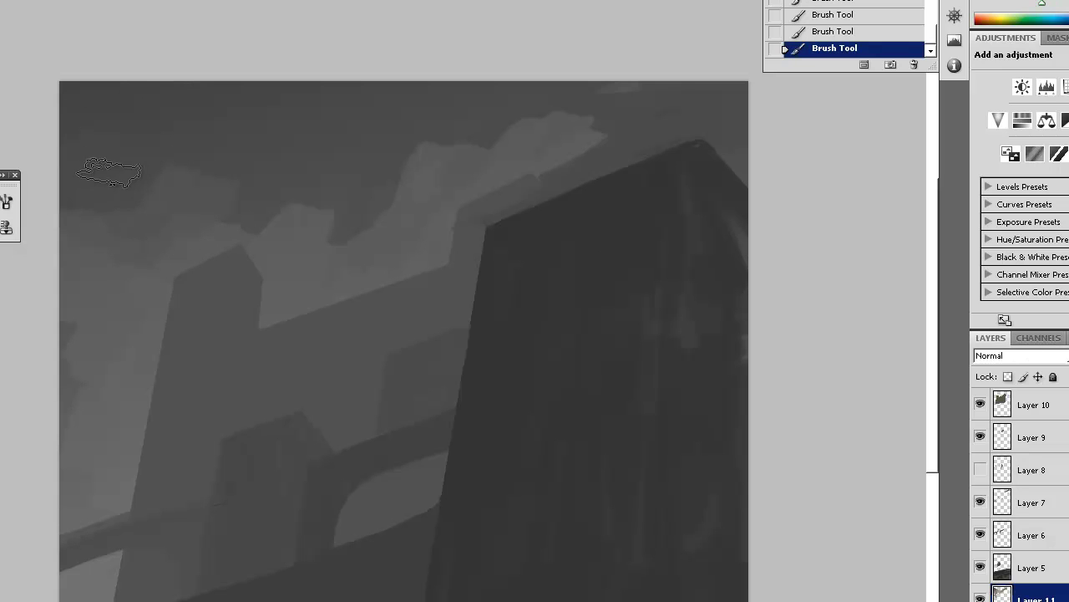
{"action": "mouse_move", "coordinate": [93, 249]}
{"action": "left_mouse_down"}
{"action": "mouse_move", "coordinate": [94, 348]}
{"action": "mouse_move", "coordinate": [62, 392]}
{"action": "mouse_move", "coordinate": [82, 415]}
{"action": "left_mouse_up"}
{"action": "left_click", "coordinate": [94, 332], "text": "alt"}
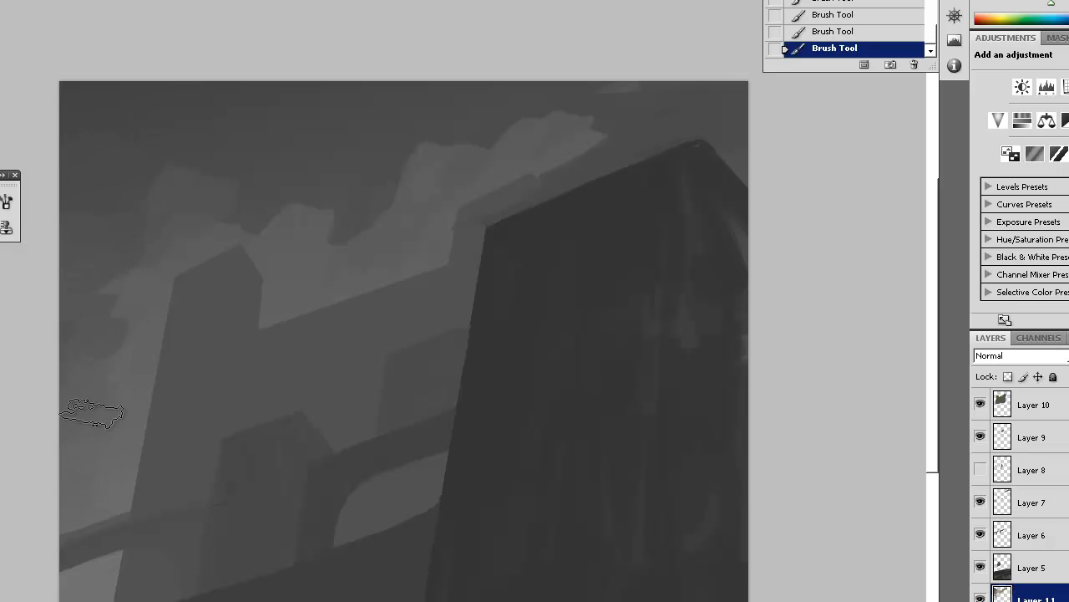
Soften the clouds across the upper sky and above the large tower with brush strokes in sampled greys.
{"action": "left_click", "coordinate": [201, 188], "text": "alt"}
{"action": "mouse_move", "coordinate": [371, 141]}
{"action": "left_mouse_down"}
{"action": "mouse_move", "coordinate": [260, 218]}
{"action": "mouse_move", "coordinate": [335, 171]}
{"action": "mouse_move", "coordinate": [256, 198]}
{"action": "mouse_move", "coordinate": [274, 205]}
{"action": "mouse_move", "coordinate": [249, 146]}
{"action": "mouse_move", "coordinate": [217, 213]}
{"action": "mouse_move", "coordinate": [279, 224]}
{"action": "mouse_move", "coordinate": [331, 175]}
{"action": "mouse_move", "coordinate": [389, 146]}
{"action": "mouse_move", "coordinate": [358, 228]}
{"action": "mouse_move", "coordinate": [282, 290]}
{"action": "mouse_move", "coordinate": [218, 251]}
{"action": "mouse_move", "coordinate": [305, 229]}
{"action": "mouse_move", "coordinate": [320, 247]}
{"action": "mouse_move", "coordinate": [416, 195]}
{"action": "mouse_move", "coordinate": [418, 149]}
{"action": "mouse_move", "coordinate": [435, 179]}
{"action": "mouse_move", "coordinate": [371, 205]}
{"action": "mouse_move", "coordinate": [360, 112]}
{"action": "mouse_move", "coordinate": [375, 73]}
{"action": "mouse_move", "coordinate": [429, 56]}
{"action": "mouse_move", "coordinate": [270, 125]}
{"action": "mouse_move", "coordinate": [285, 162]}
{"action": "mouse_move", "coordinate": [331, 153]}
{"action": "mouse_move", "coordinate": [263, 213]}
{"action": "mouse_move", "coordinate": [187, 112]}
{"action": "left_mouse_up"}
{"action": "left_click", "coordinate": [282, 290], "text": "alt"}
{"action": "left_click", "coordinate": [316, 156], "text": "alt"}
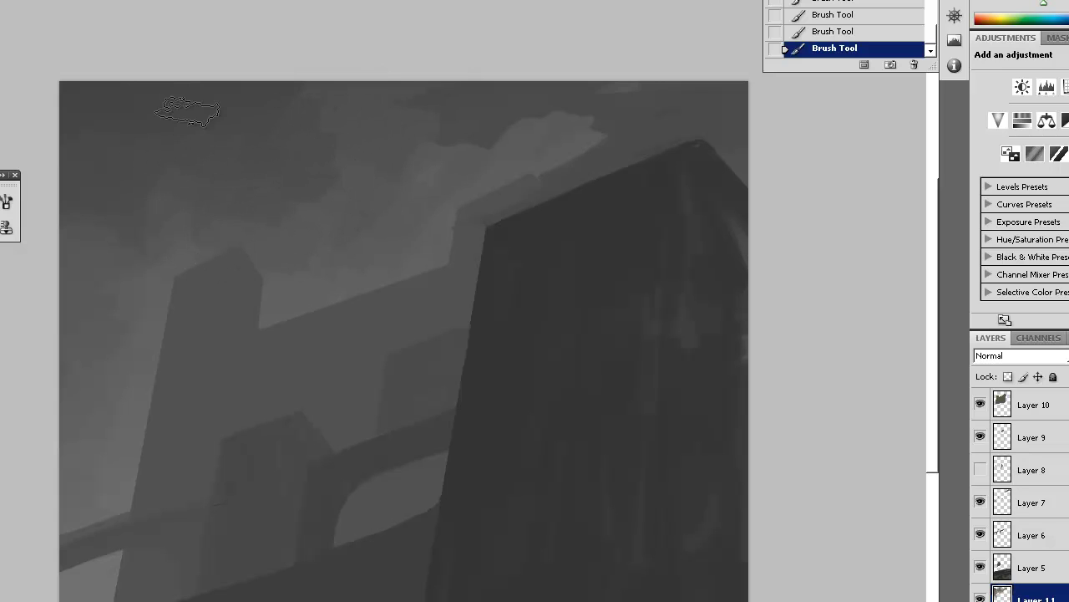
{"action": "left_click", "coordinate": [426, 191], "text": "alt"}
{"action": "mouse_move", "coordinate": [576, 97]}
{"action": "left_mouse_down"}
{"action": "mouse_move", "coordinate": [511, 99]}
{"action": "mouse_move", "coordinate": [507, 139]}
{"action": "mouse_move", "coordinate": [605, 82]}
{"action": "left_mouse_up"}
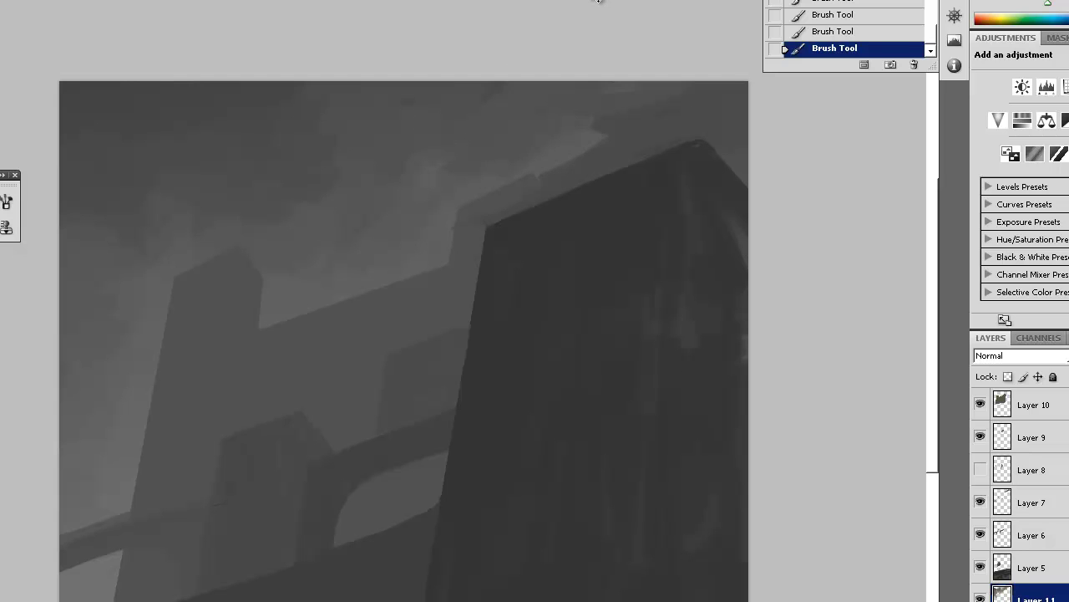
{"action": "key", "text": "ctrl+minus"}
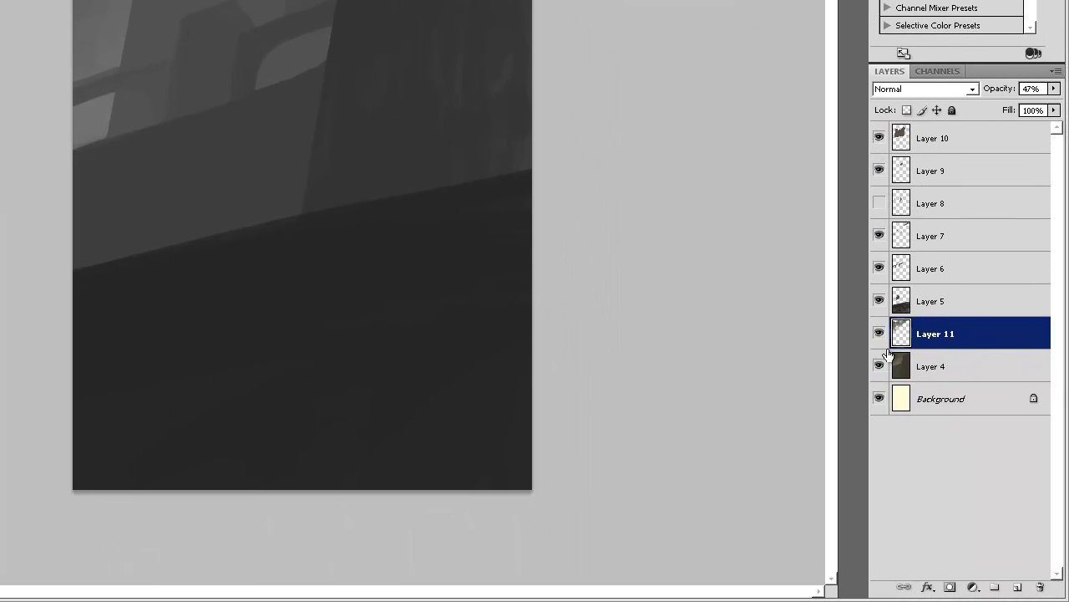
Toggle the visibility of Layers 4, 5, 6 and 7 to examine which parts of the painting each one holds.
{"action": "left_click", "coordinate": [879, 301]}
{"action": "left_click", "coordinate": [879, 300]}
{"action": "left_click", "coordinate": [879, 300]}
{"action": "left_click", "coordinate": [879, 301]}
{"action": "left_click", "coordinate": [880, 269]}
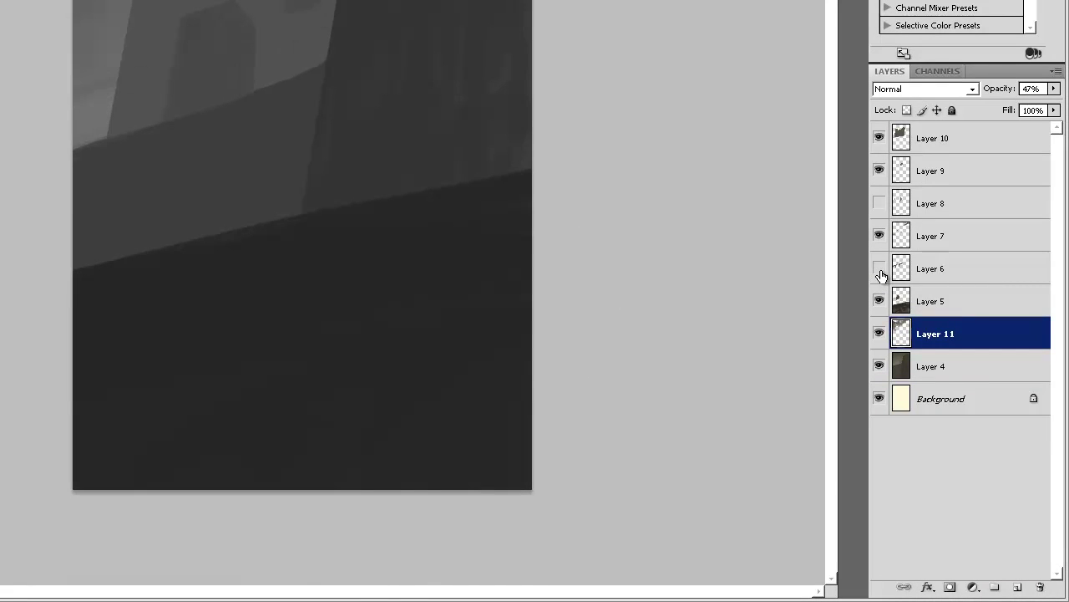
{"action": "left_click", "coordinate": [879, 269]}
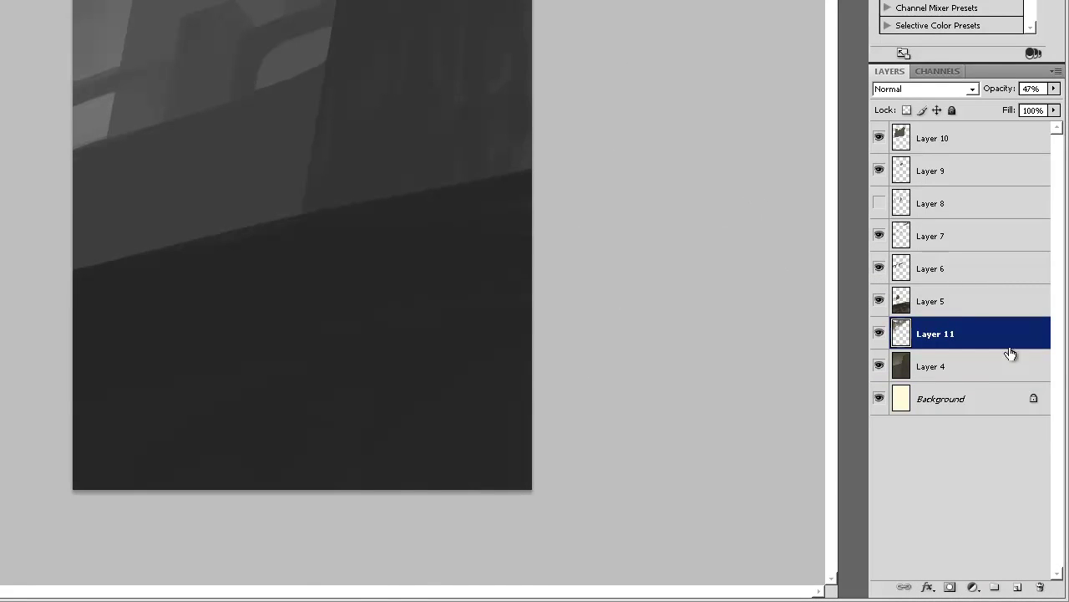
{"action": "left_click", "coordinate": [877, 369]}
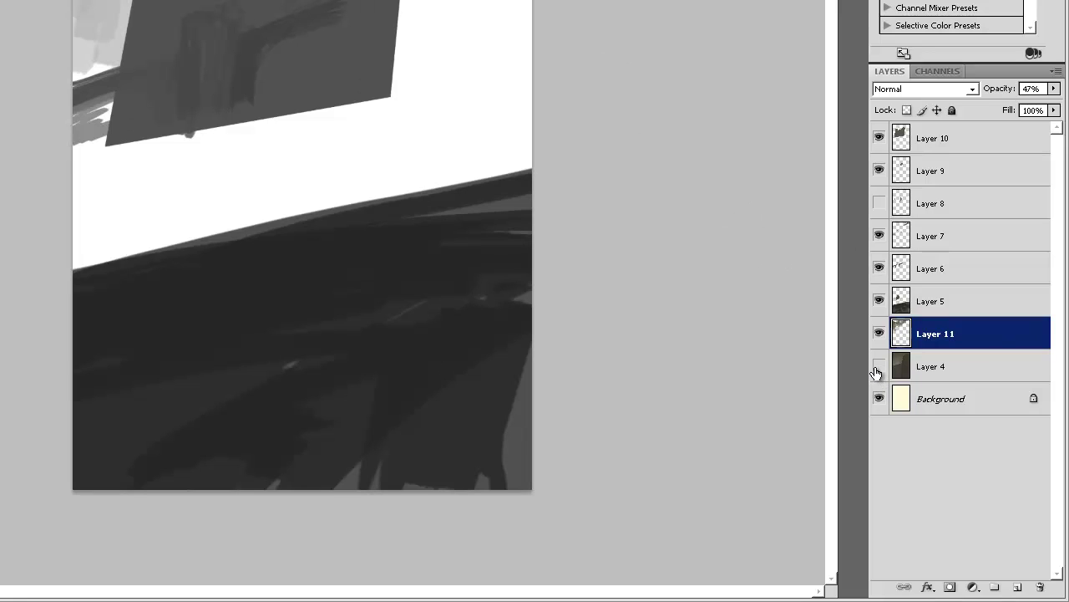
{"action": "left_click", "coordinate": [878, 304]}
{"action": "left_click", "coordinate": [879, 304]}
{"action": "left_click", "coordinate": [881, 269]}
{"action": "left_click", "coordinate": [881, 269]}
{"action": "left_click", "coordinate": [879, 238]}
{"action": "left_click", "coordinate": [879, 238]}
Show Layer 4 again, select Layer 7's area around the large tower's top with the Polygonal Lasso, and raise its lightness to +9 with Hue/Saturation.
{"action": "left_click", "coordinate": [944, 236]}
{"action": "left_click", "coordinate": [878, 366]}
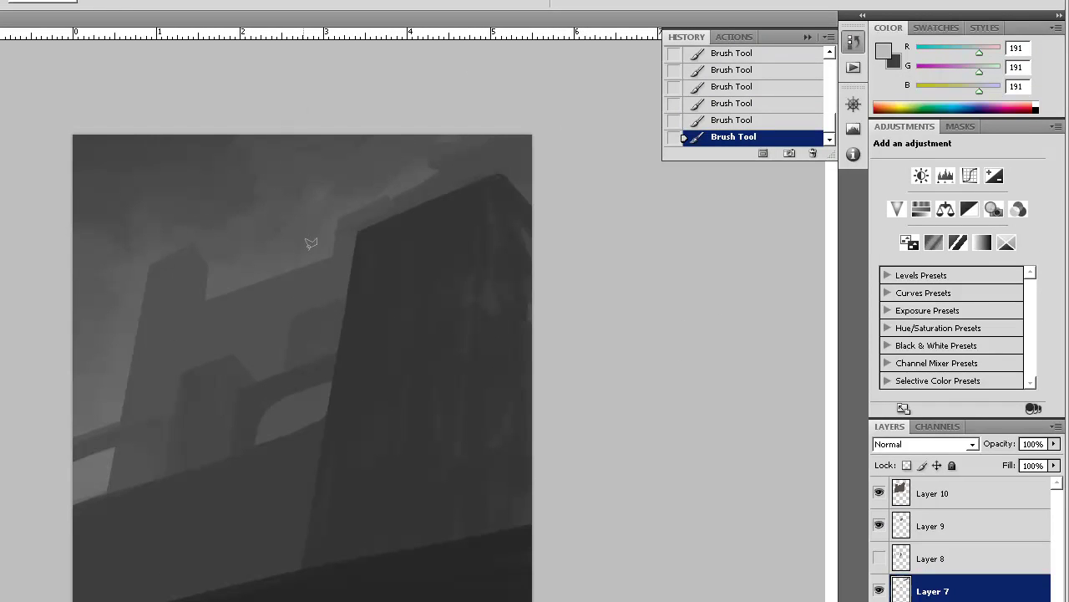
{"action": "left_click", "coordinate": [304, 276]}
{"action": "left_click", "coordinate": [302, 105]}
{"action": "left_click", "coordinate": [628, 72]}
{"action": "left_click", "coordinate": [592, 300]}
{"action": "left_click", "coordinate": [457, 319]}
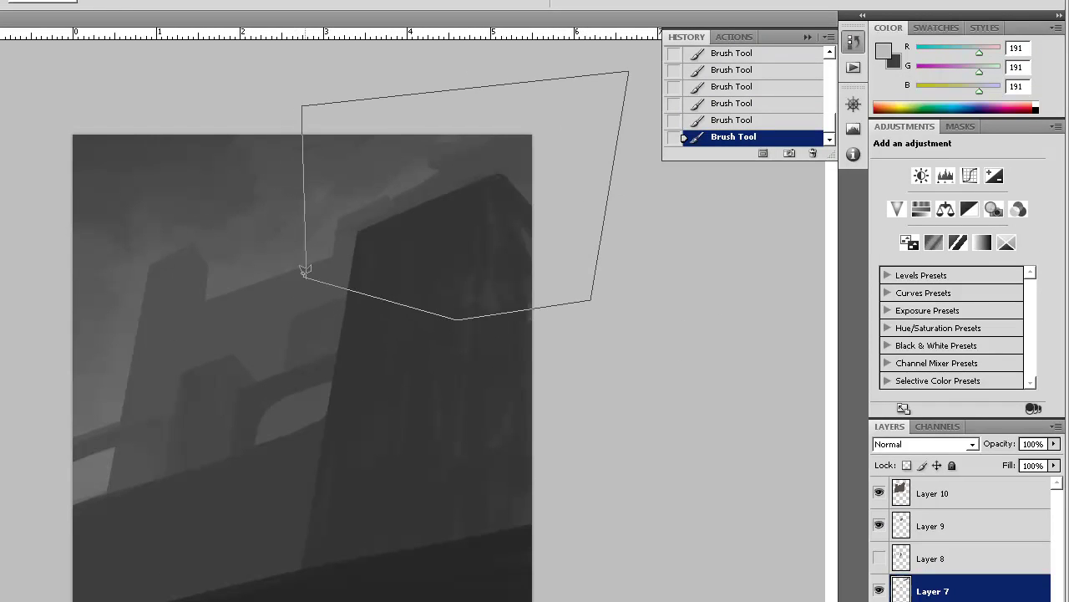
{"action": "left_click", "coordinate": [307, 274]}
{"action": "key", "text": "ctrl+u"}
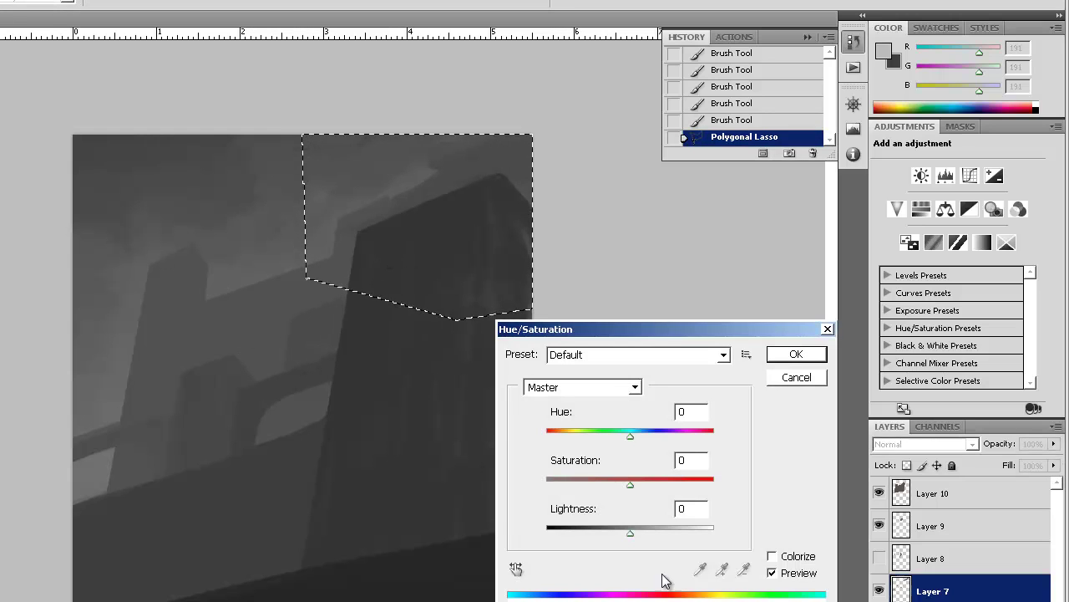
{"action": "left_click_drag", "start_coordinate": [640, 536], "coordinate": [637, 530]}
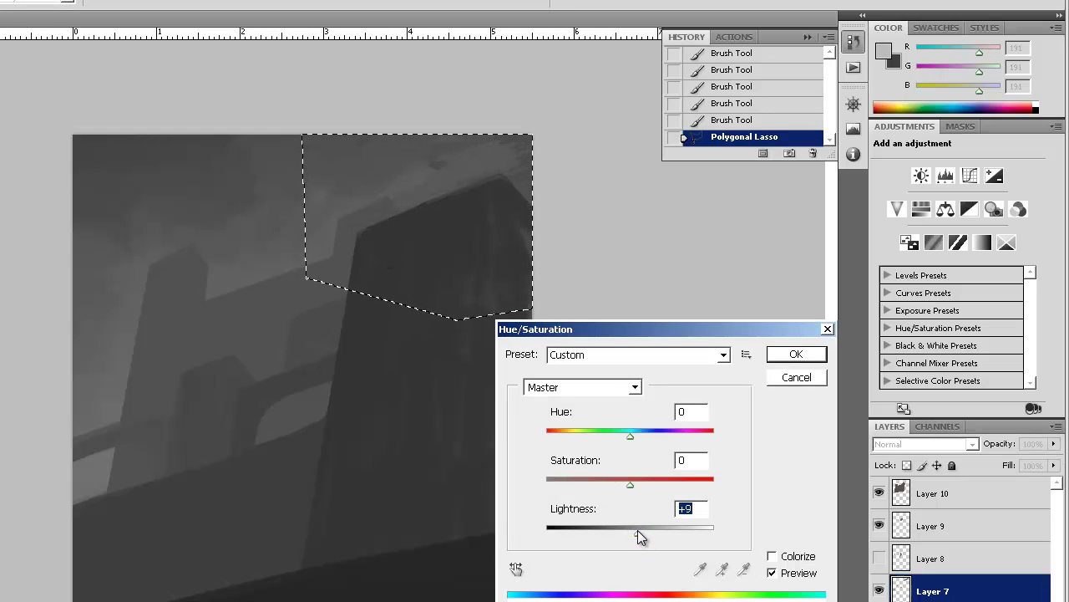
{"action": "key", "text": "Return"}
{"action": "key", "text": "ctrl+d"}
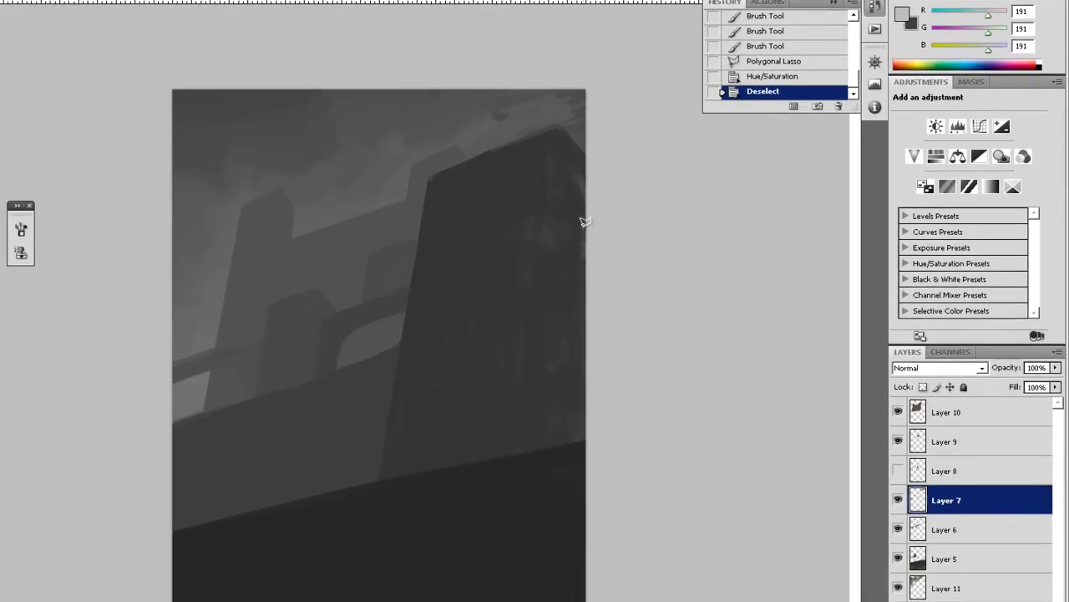
Add a new layer above Layer 10 and blend the clouds above the large tower's peak with brush strokes in a sampled sky grey.
{"action": "key", "text": "z"}
{"action": "left_click", "coordinate": [604, 328]}
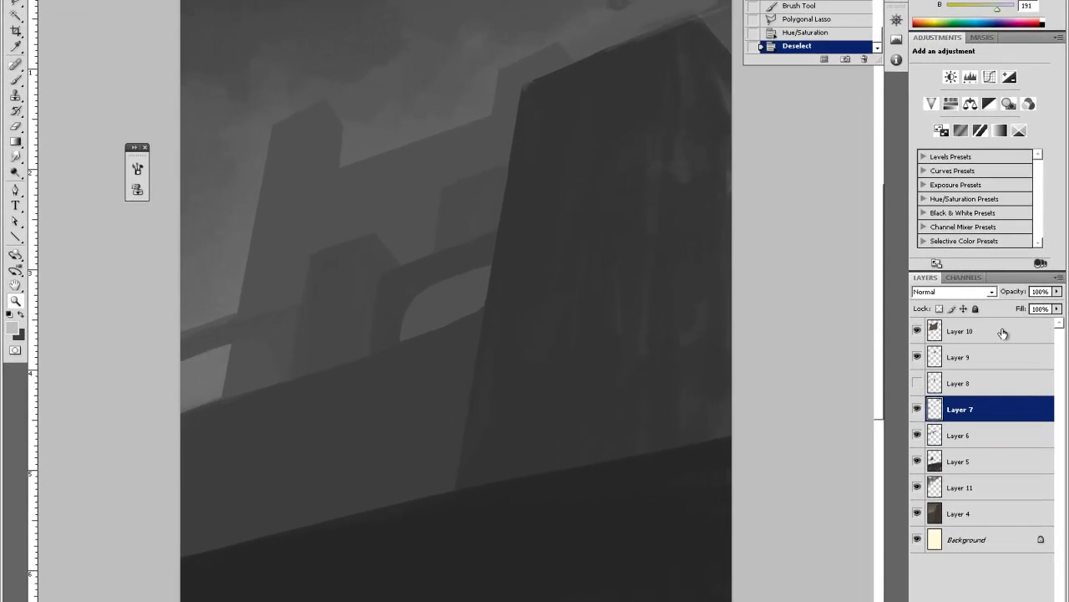
{"action": "left_click", "coordinate": [1003, 333]}
{"action": "scroll", "coordinate": [873, 387], "scroll_direction": "up", "scroll_amount": 3}
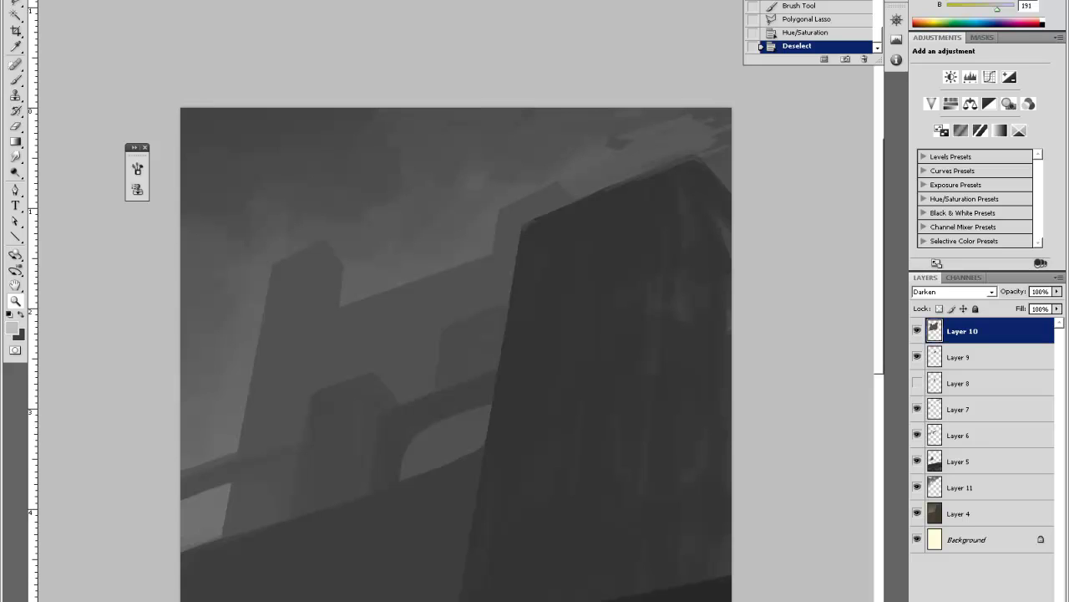
{"action": "key", "text": "ctrl+shift+alt+n"}
{"action": "key", "text": "i"}
{"action": "left_click", "coordinate": [705, 147]}
{"action": "key", "text": "b"}
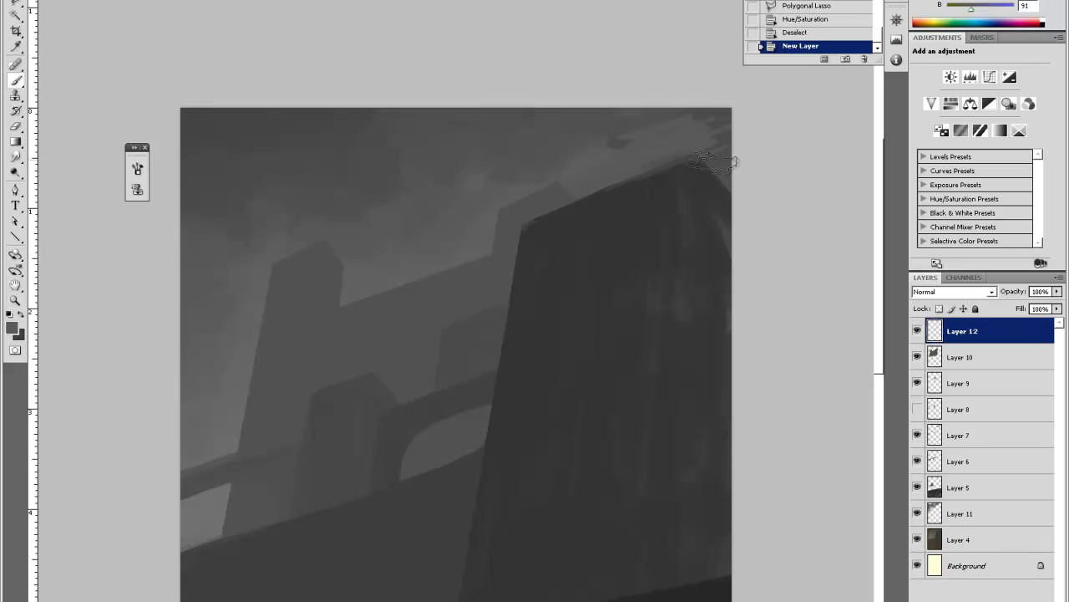
{"action": "right_click", "coordinate": [700, 139]}
{"action": "left_click_drag", "start_coordinate": [736, 168], "coordinate": [710, 151]}
{"action": "left_click_drag", "start_coordinate": [700, 138], "coordinate": [717, 156]}
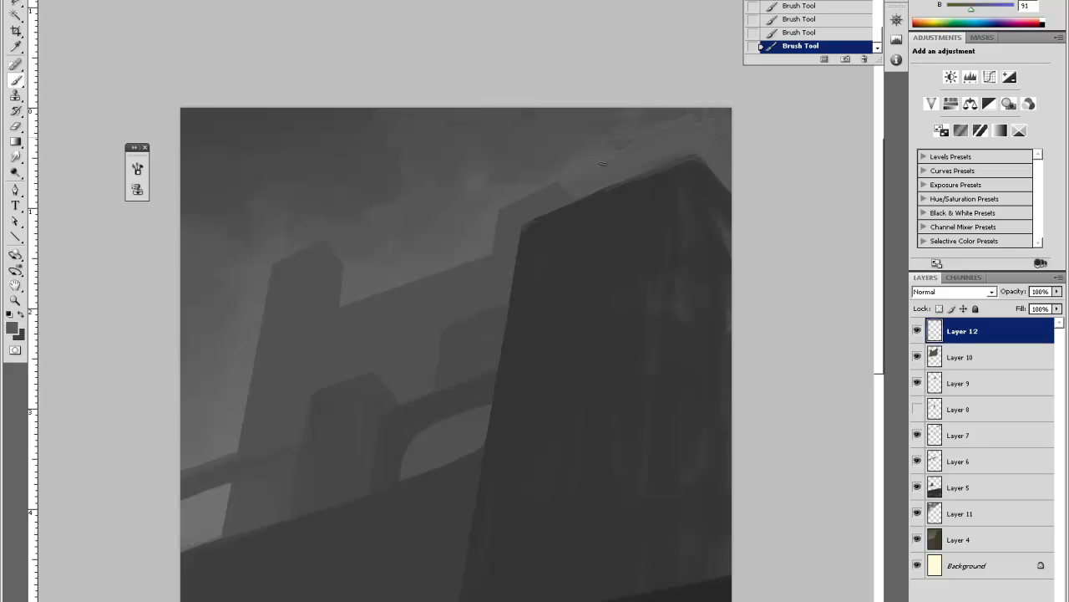
Sharpen the large tower's sloping top edge up to its peak with strokes in its sampled dark grey.
{"action": "left_click", "coordinate": [633, 177], "text": "alt"}
{"action": "left_click_drag", "start_coordinate": [597, 197], "coordinate": [701, 157]}
{"action": "left_click", "coordinate": [543, 227], "text": "alt"}
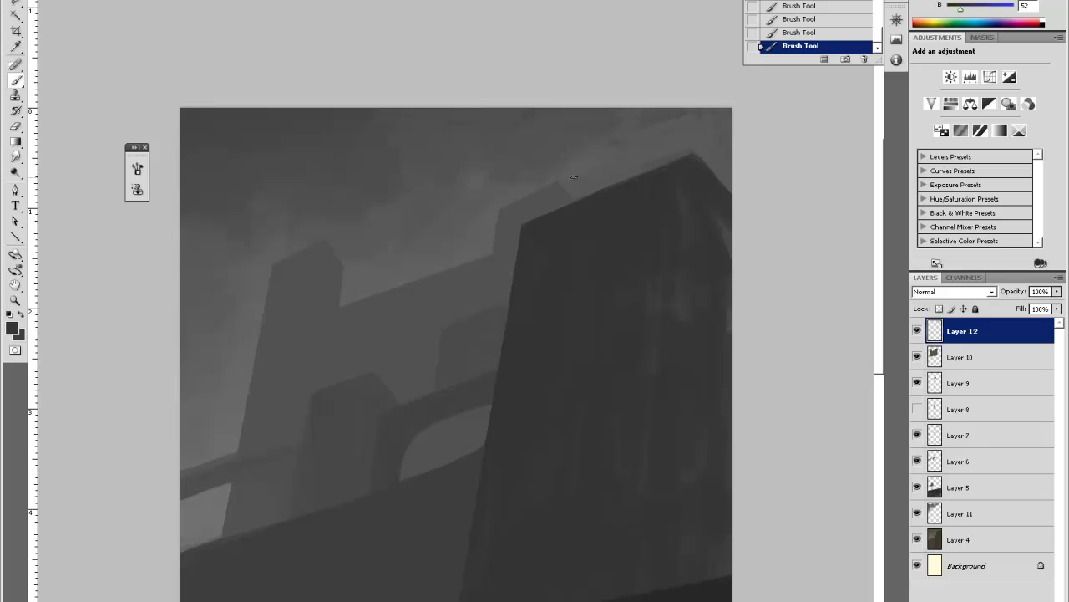
Delete a polygonal area along the distant towers' tops from Layer 10 and clean up the left distant tower's upper corner.
{"action": "key", "text": "alt"}
{"action": "key", "text": "v"}
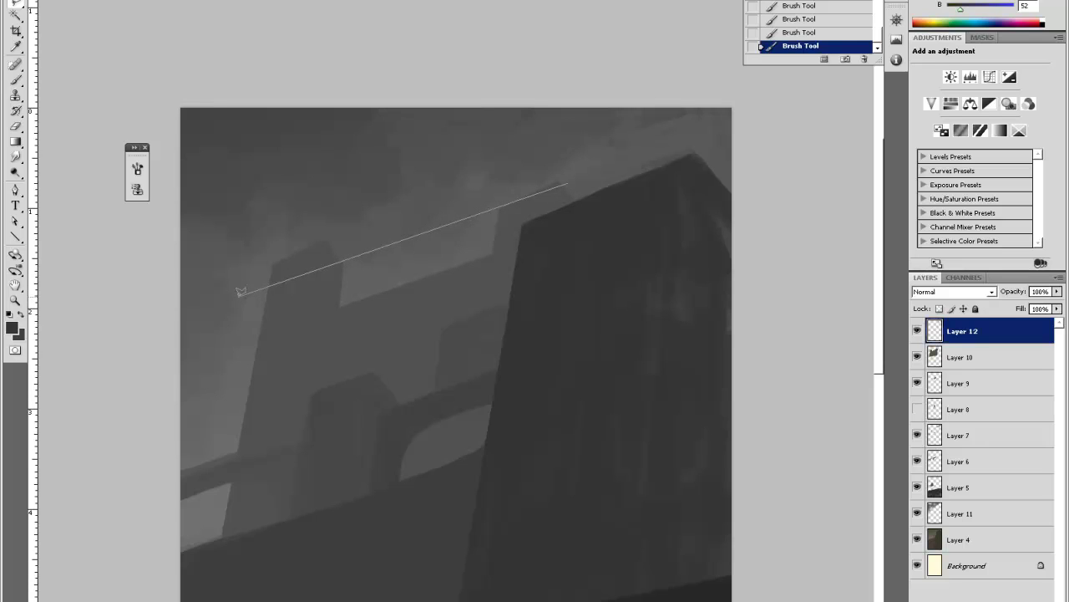
{"action": "left_click", "coordinate": [274, 191]}
{"action": "left_click", "coordinate": [590, 134]}
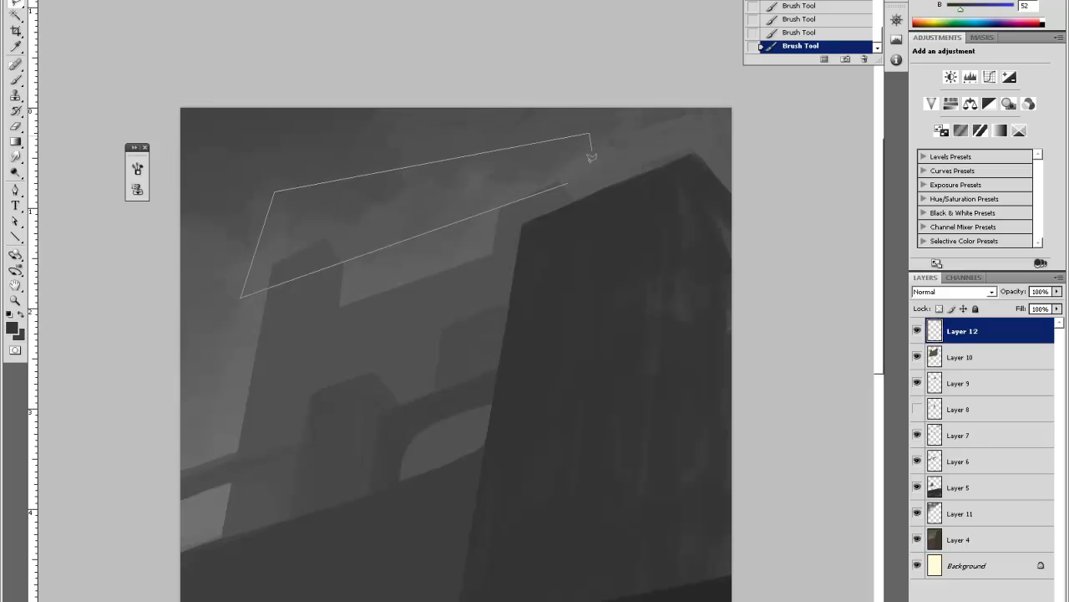
{"action": "left_click", "coordinate": [568, 180]}
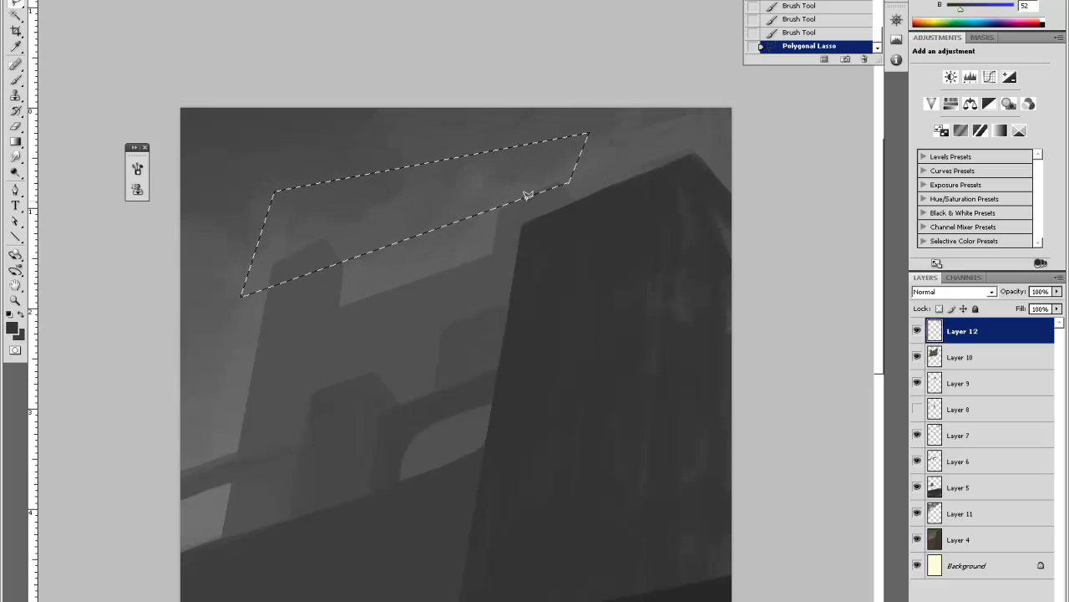
{"action": "left_click", "coordinate": [970, 358]}
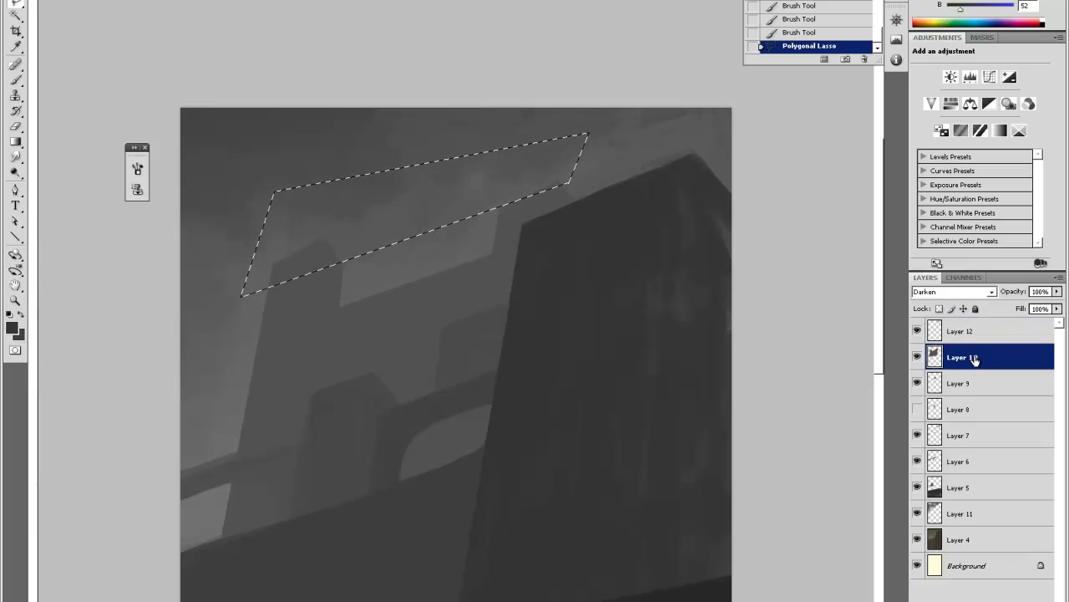
{"action": "key", "text": "Delete"}
{"action": "key", "text": "ctrl+d"}
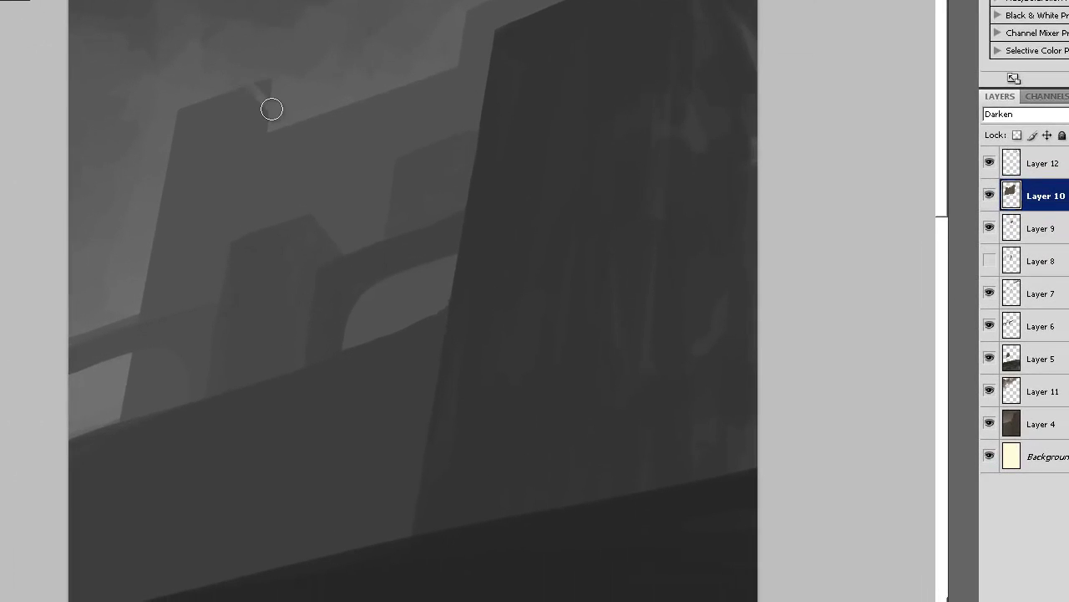
{"action": "mouse_move", "coordinate": [272, 110]}
{"action": "left_mouse_down"}
{"action": "mouse_move", "coordinate": [265, 98]}
{"action": "mouse_move", "coordinate": [279, 96]}
{"action": "left_mouse_up"}
{"action": "key", "text": "ctrl+minus"}
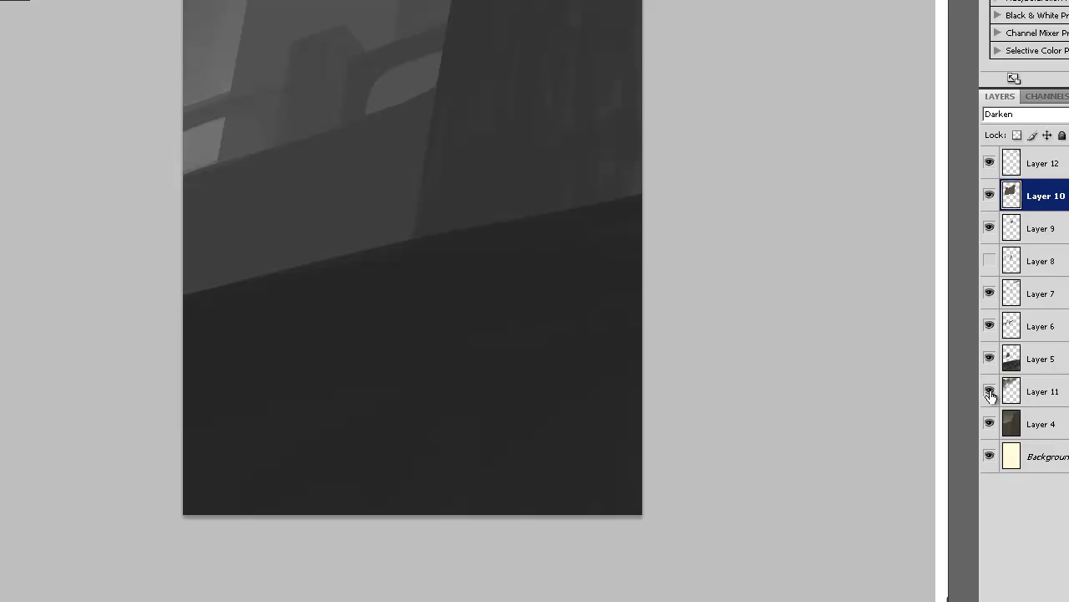
Check what Layers 5 and 9 hold by toggling their visibility, and slightly raise Layer 9's lightness with Hue/Saturation.
{"action": "left_click", "coordinate": [988, 360]}
{"action": "left_click", "coordinate": [988, 360]}
{"action": "left_click", "coordinate": [989, 236]}
{"action": "left_click", "coordinate": [1055, 236]}
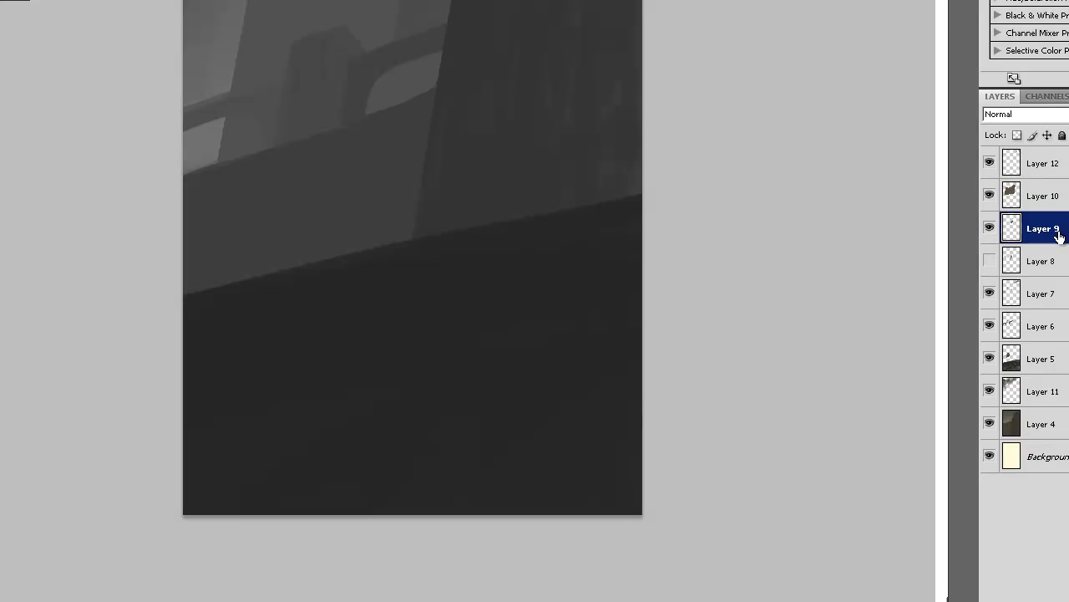
{"action": "key", "text": "ctrl+u"}
{"action": "mouse_move", "coordinate": [728, 201]}
{"action": "left_mouse_down"}
{"action": "mouse_move", "coordinate": [717, 202]}
{"action": "mouse_move", "coordinate": [739, 203]}
{"action": "left_mouse_up"}
{"action": "left_click", "coordinate": [908, 27]}
Repaint the middle slope's upper edge near the canvas's left side in the slope's sampled grey.
{"action": "key", "text": "ctrl+equal"}
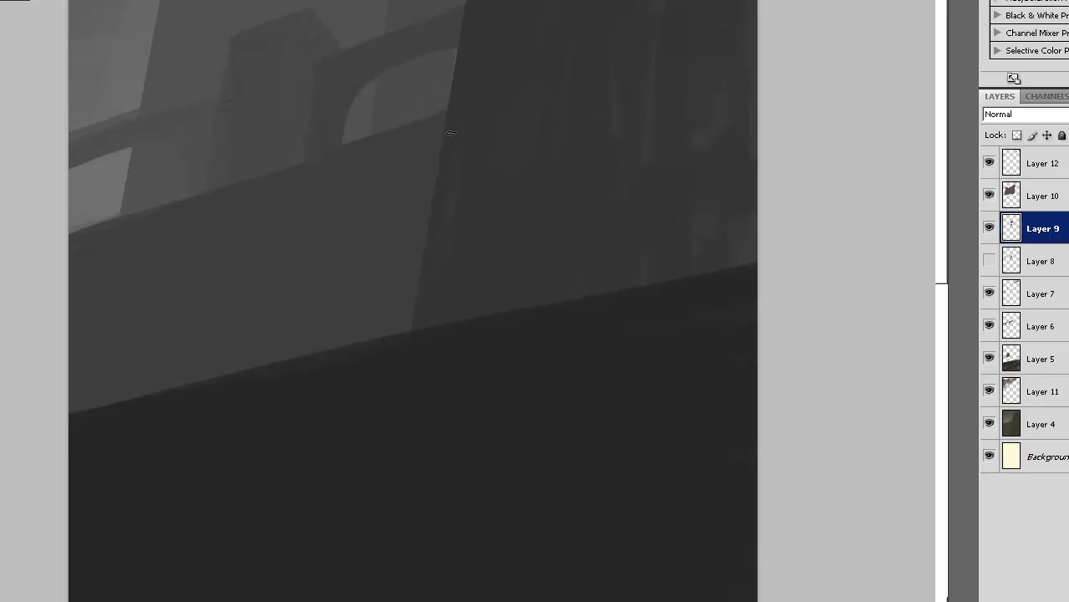
{"action": "left_click", "coordinate": [97, 235], "text": "alt"}
{"action": "left_click_drag", "start_coordinate": [70, 230], "coordinate": [129, 218]}
{"action": "key", "text": "ctrl+minus"}
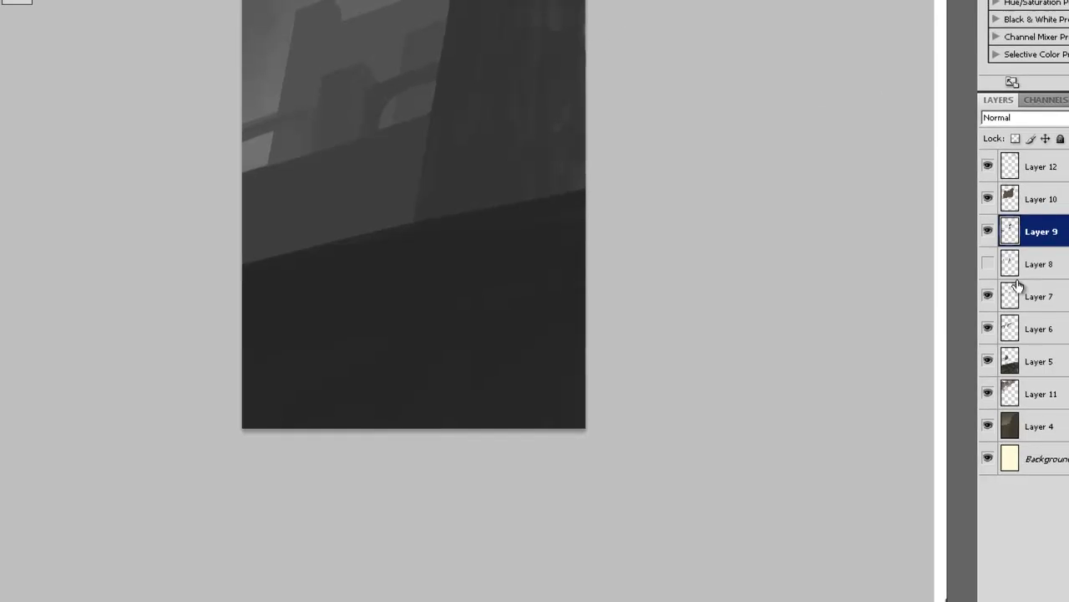
Select the foreground slope on Layer 5 with the Polygonal Lasso, lighten it slightly with Hue/Saturation, and clear the selection.
{"action": "left_click", "coordinate": [1036, 358]}
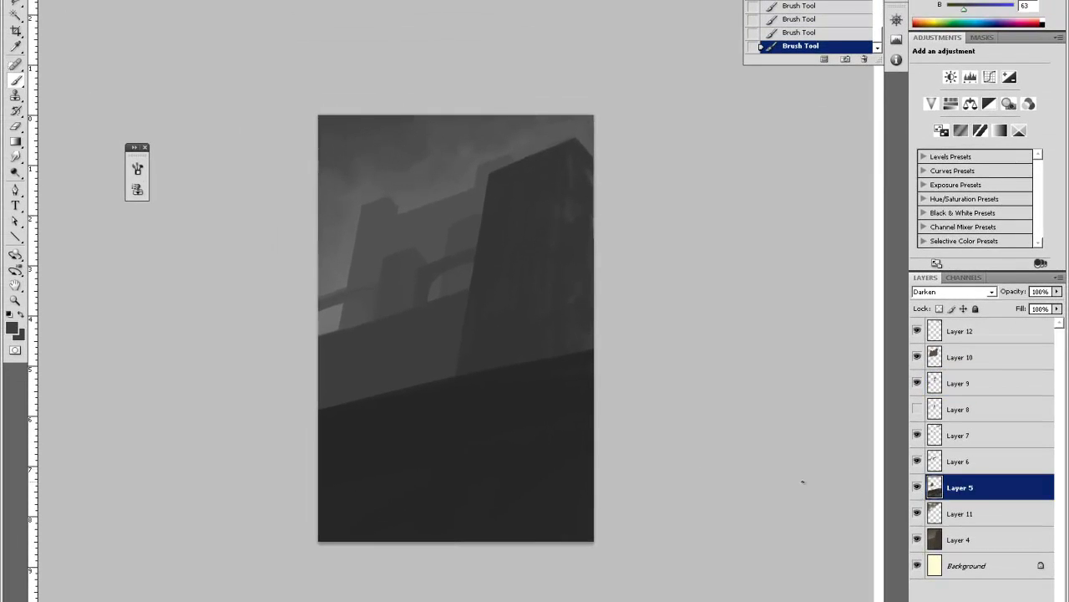
{"action": "left_click", "coordinate": [917, 488]}
{"action": "left_click", "coordinate": [916, 488]}
{"action": "key", "text": "l"}
{"action": "left_click", "coordinate": [301, 407]}
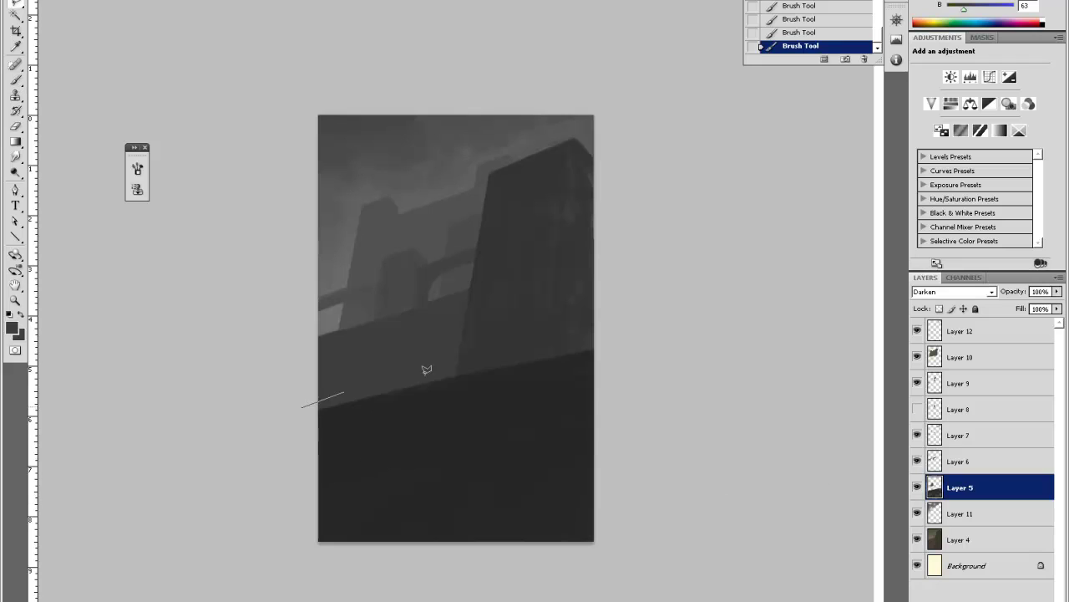
{"action": "left_click", "coordinate": [648, 322]}
{"action": "left_click", "coordinate": [609, 598]}
{"action": "left_click", "coordinate": [214, 557]}
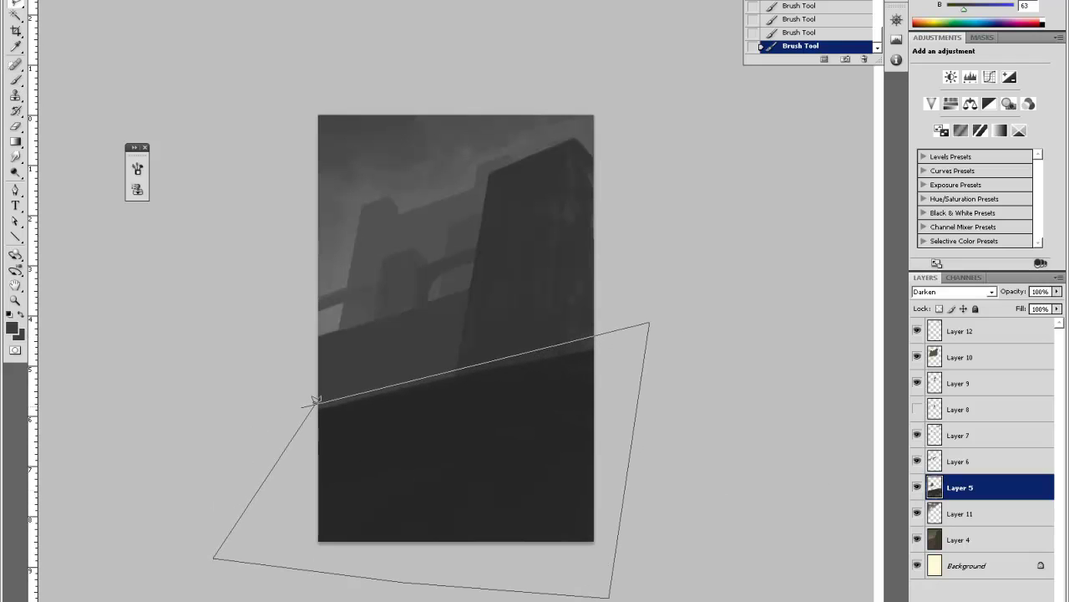
{"action": "left_click", "coordinate": [302, 404]}
{"action": "key", "text": "ctrl+u"}
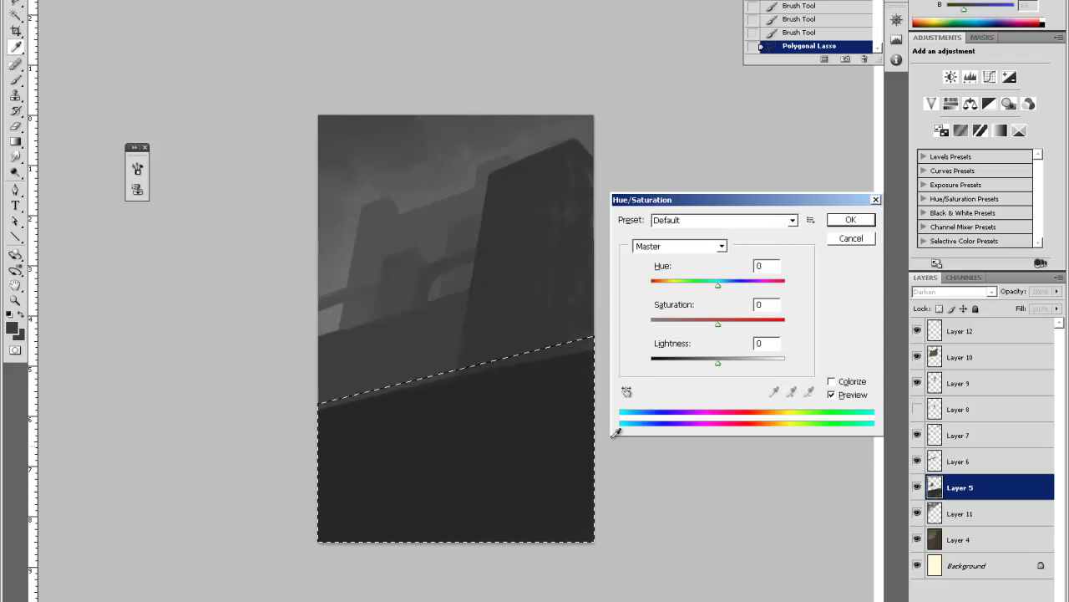
{"action": "left_click_drag", "start_coordinate": [719, 362], "coordinate": [720, 361]}
{"action": "left_click", "coordinate": [834, 219]}
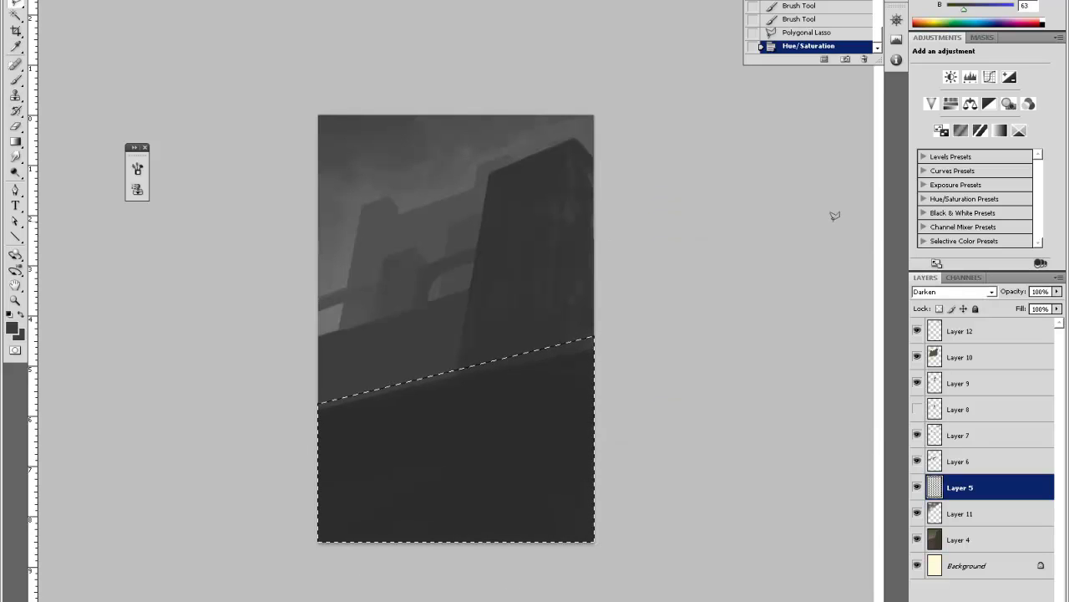
{"action": "key", "text": "ctrl+d"}
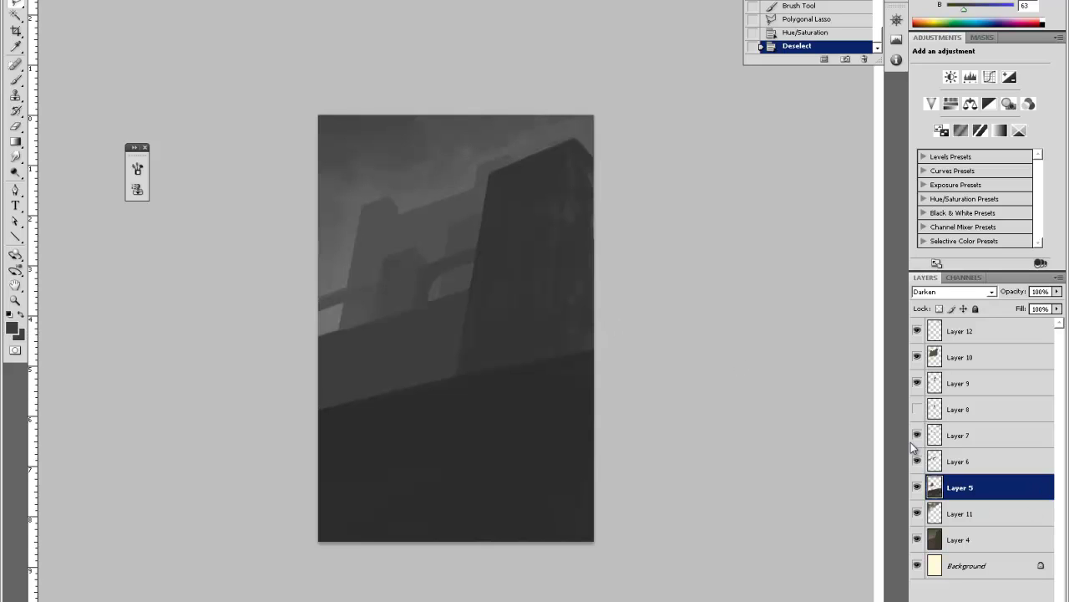
Toggle Layer 12's visibility to check its strokes and add a new layer above it.
{"action": "left_click", "coordinate": [961, 352]}
{"action": "left_click", "coordinate": [963, 339]}
{"action": "left_click", "coordinate": [916, 332]}
{"action": "left_click", "coordinate": [916, 332]}
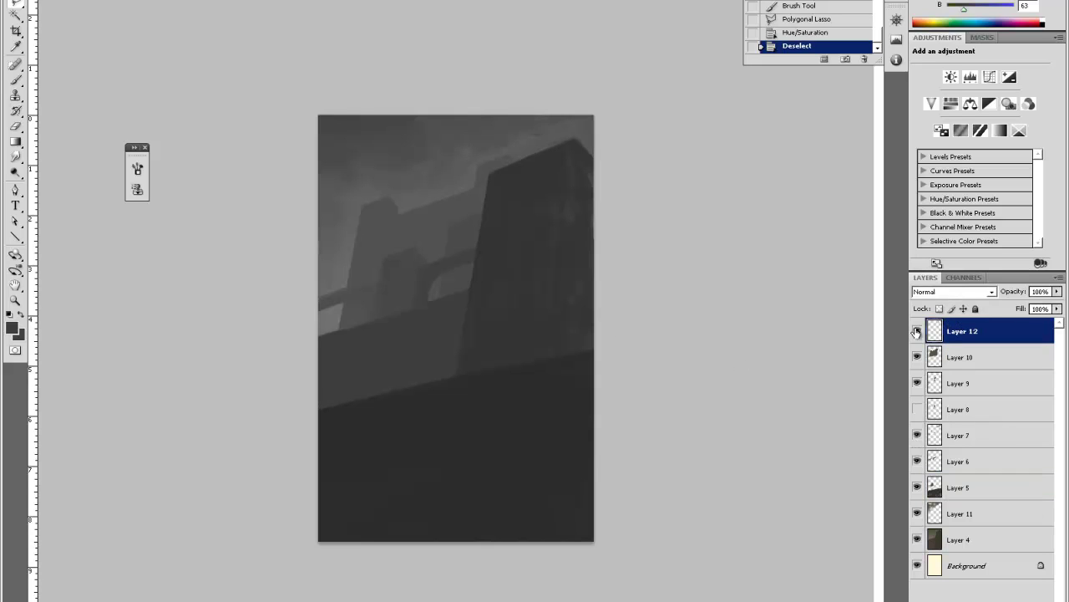
{"action": "key", "text": "ctrl+shift+alt+n"}
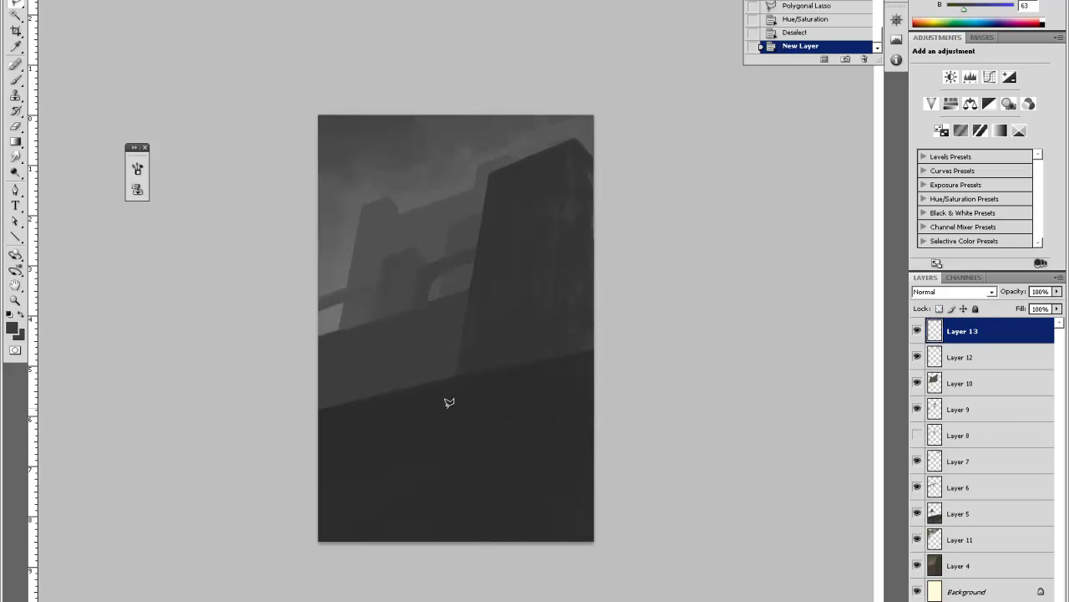
Paint small battlement notches into the left distant tower's top using a sampled sky grey and a small round brush at 100% hardness.
{"action": "key", "text": "z"}
{"action": "left_click", "coordinate": [390, 389]}
{"action": "left_click", "coordinate": [422, 431]}
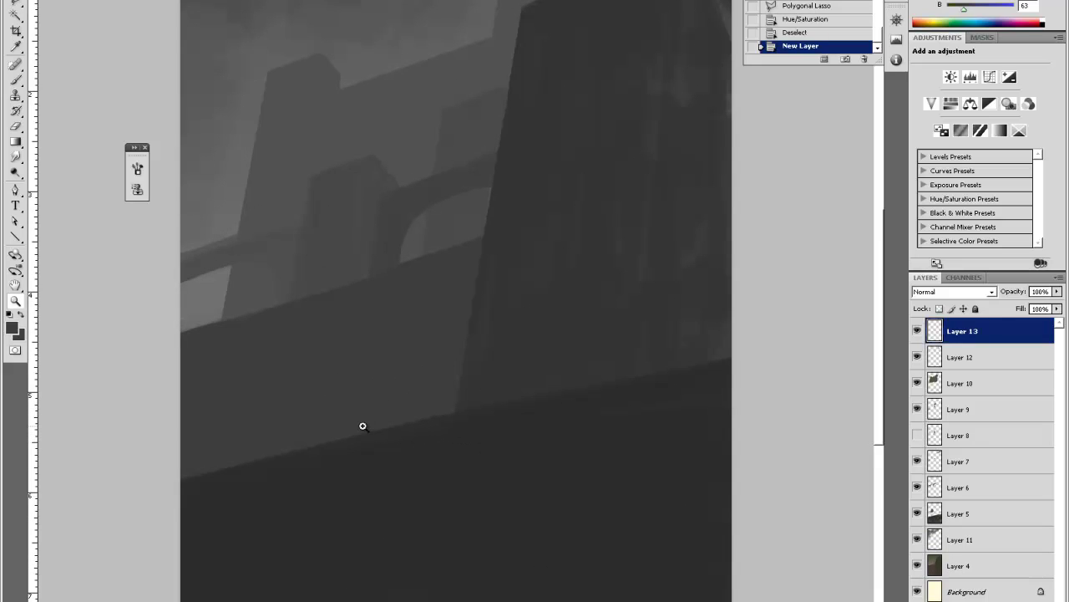
{"action": "key", "text": "h"}
{"action": "left_click_drag", "start_coordinate": [449, 339], "coordinate": [464, 417]}
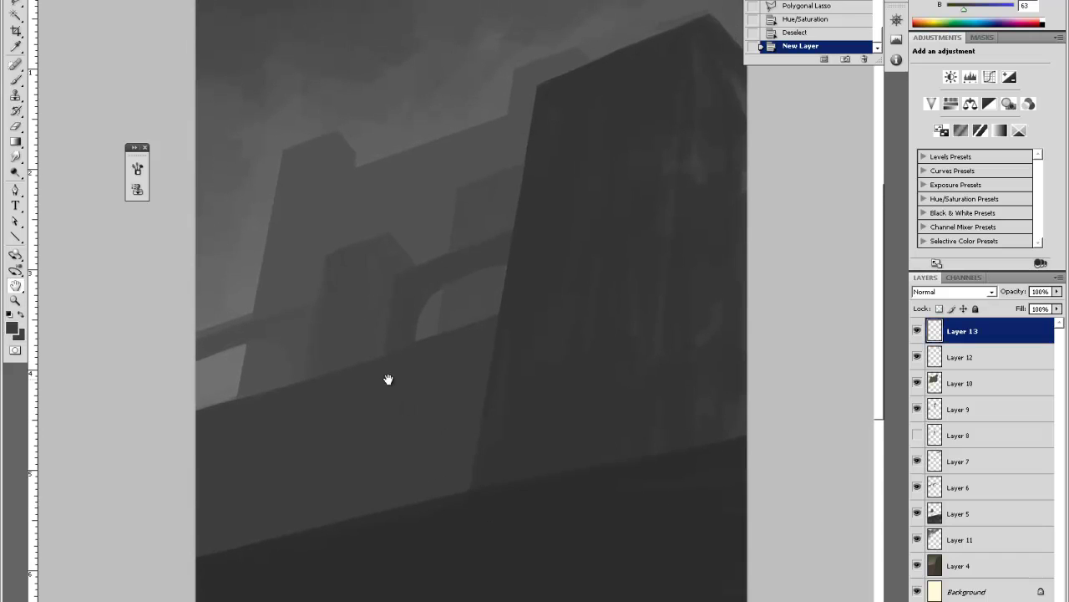
{"action": "left_click_drag", "start_coordinate": [388, 379], "coordinate": [425, 442]}
{"action": "left_click", "coordinate": [432, 452], "text": "alt"}
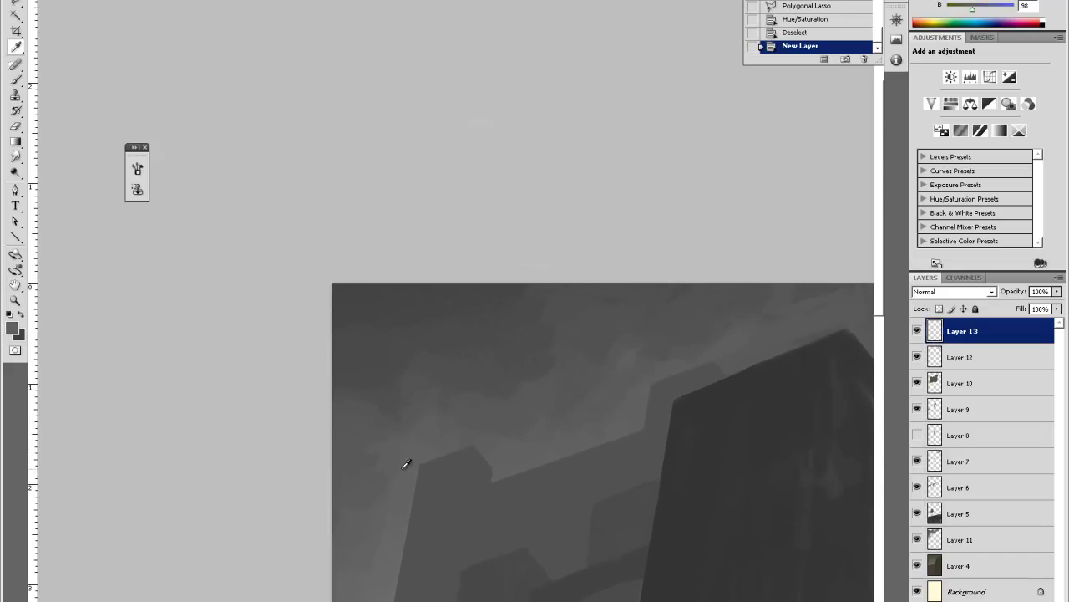
{"action": "key", "text": "b"}
{"action": "right_click", "coordinate": [488, 408]}
{"action": "left_click", "coordinate": [501, 508]}
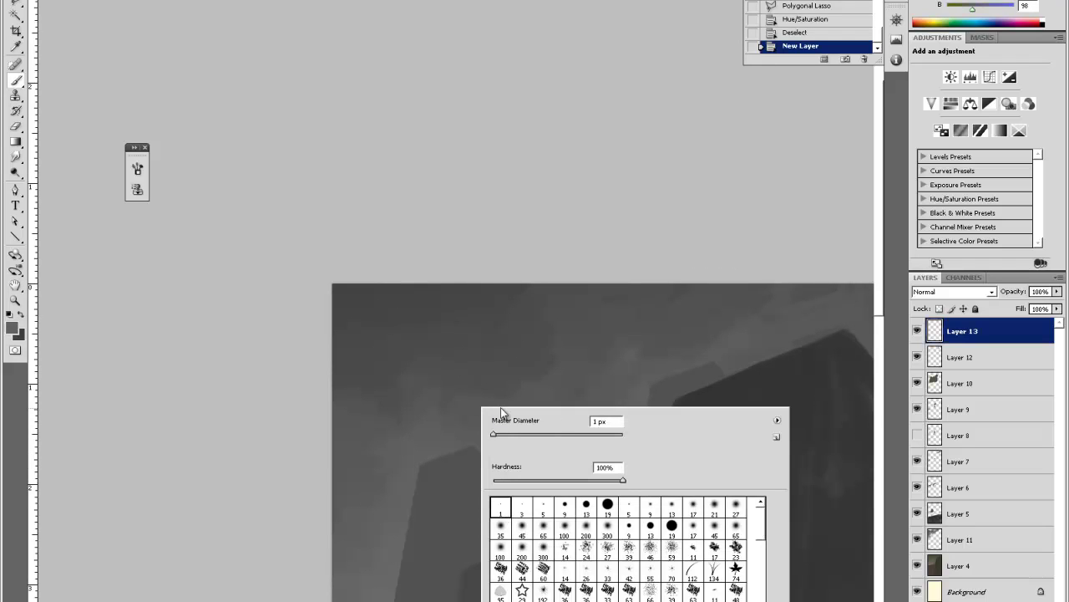
{"action": "left_click_drag", "start_coordinate": [494, 433], "coordinate": [498, 434]}
{"action": "left_click", "coordinate": [427, 459]}
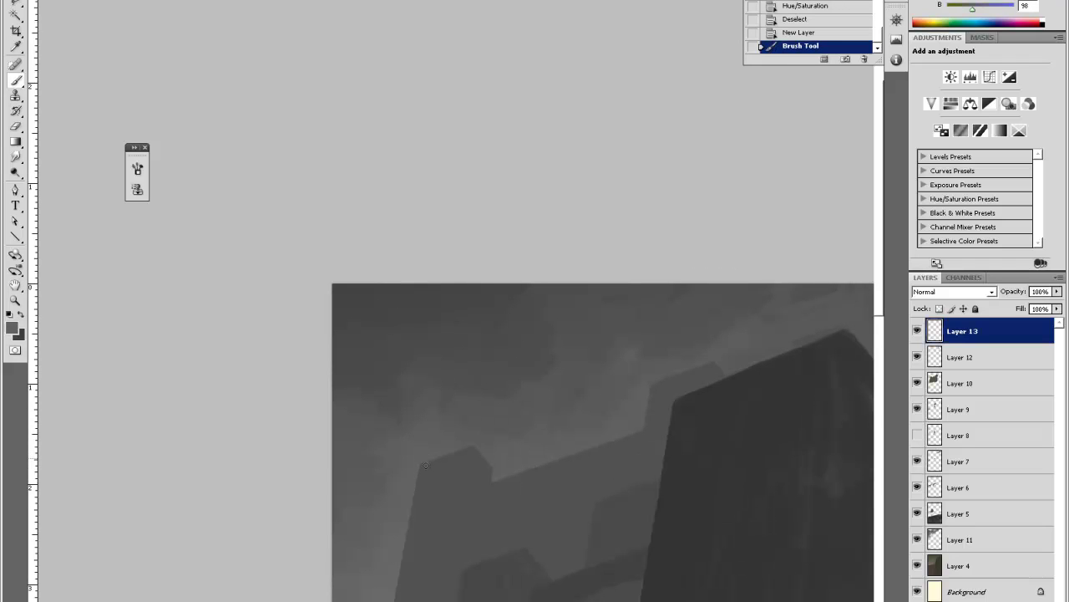
{"action": "left_click", "coordinate": [428, 463]}
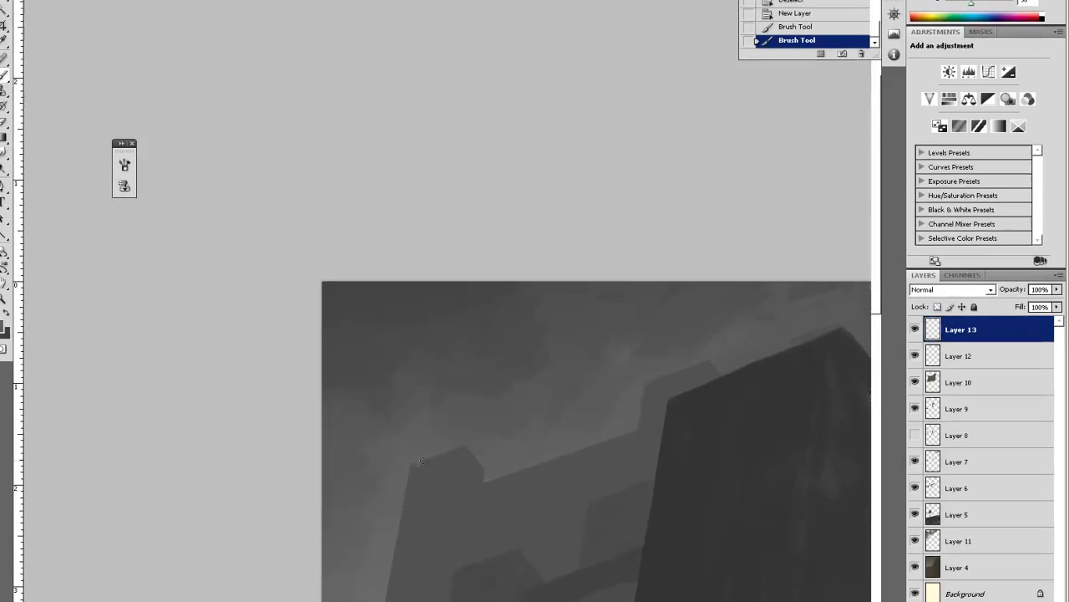
{"action": "left_click_drag", "start_coordinate": [277, 476], "coordinate": [282, 459]}
Continue the battlement notches across the rest of the left distant tower's top with a smaller brush.
{"action": "right_click", "coordinate": [287, 412]}
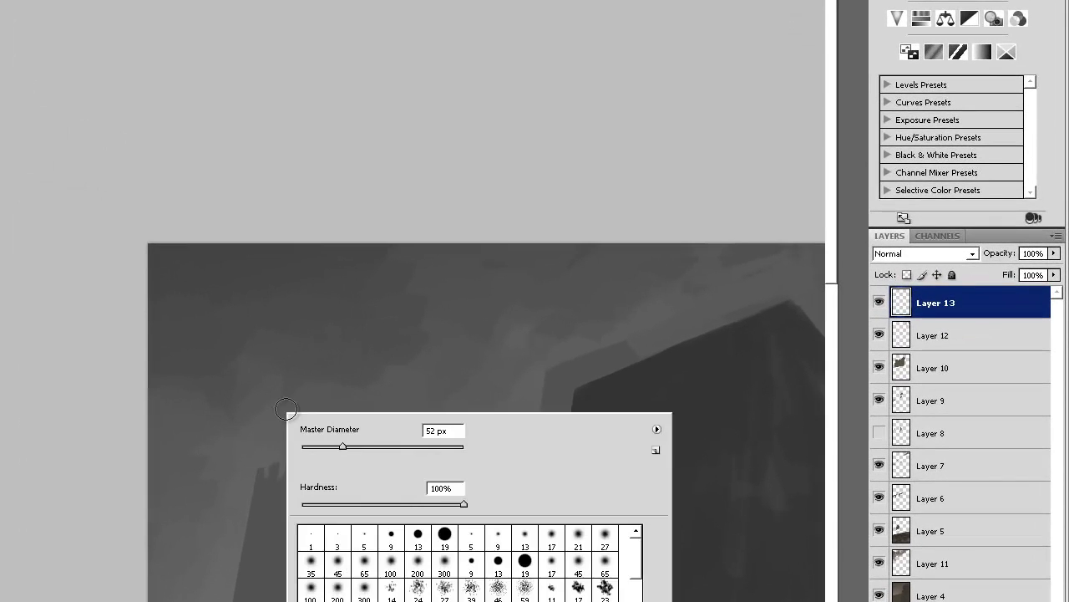
{"action": "left_click", "coordinate": [320, 449]}
{"action": "left_click", "coordinate": [298, 395]}
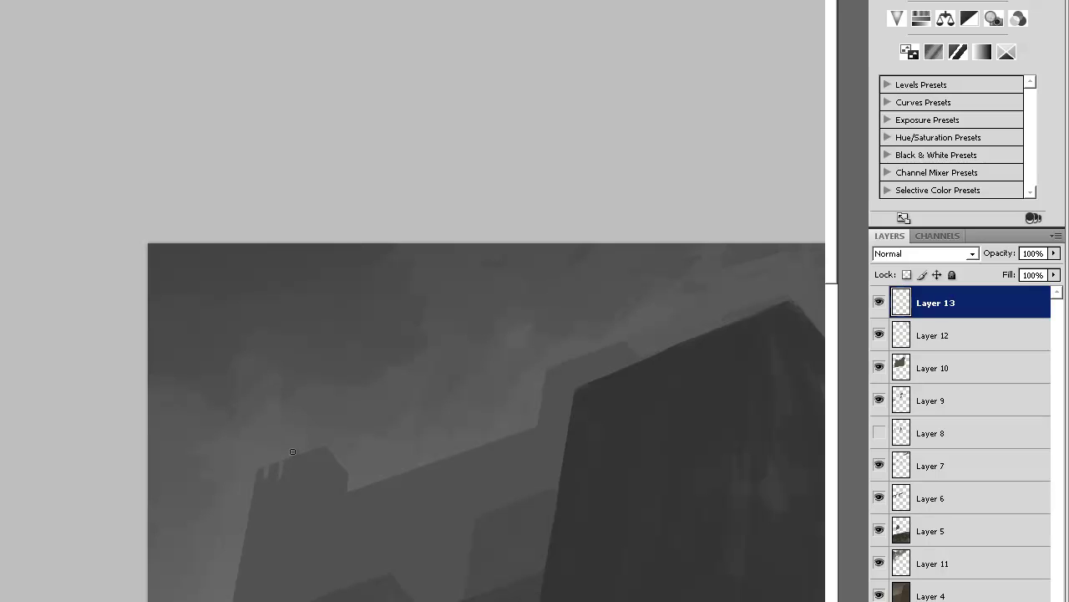
{"action": "mouse_move", "coordinate": [294, 472]}
{"action": "left_mouse_down"}
{"action": "mouse_move", "coordinate": [294, 455]}
{"action": "mouse_move", "coordinate": [311, 460]}
{"action": "left_mouse_up"}
{"action": "left_click_drag", "start_coordinate": [330, 452], "coordinate": [332, 458]}
{"action": "left_click", "coordinate": [347, 476]}
Paint battlement notches into the right distant tower's top and along the wall connecting it to the left tower.
{"action": "left_click", "coordinate": [576, 365]}
{"action": "left_click_drag", "start_coordinate": [522, 423], "coordinate": [532, 414]}
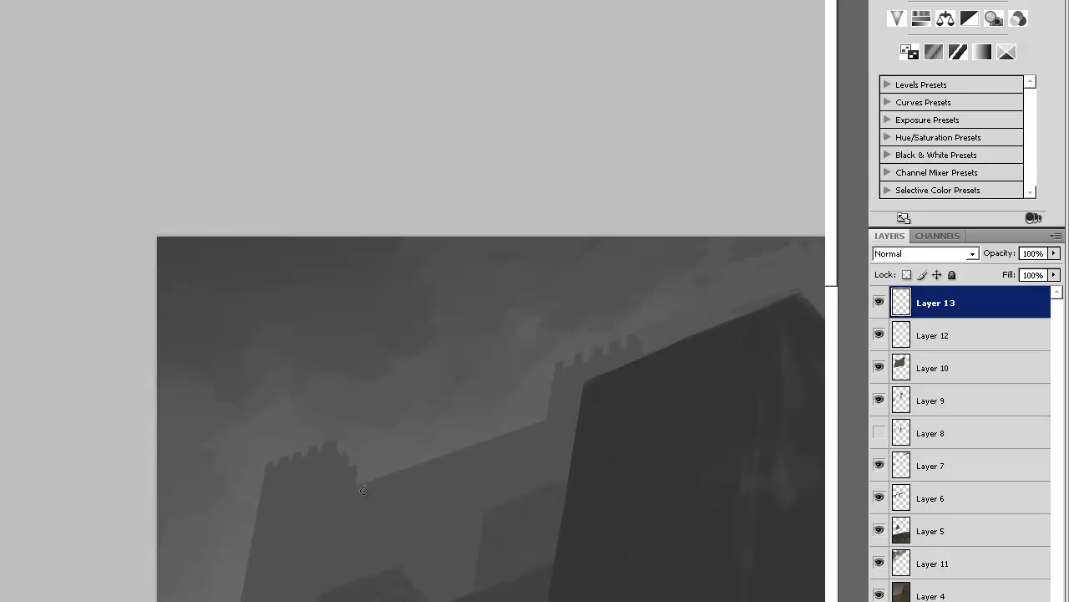
{"action": "mouse_move", "coordinate": [367, 483]}
{"action": "left_mouse_down"}
{"action": "mouse_move", "coordinate": [384, 485]}
{"action": "mouse_move", "coordinate": [404, 465]}
{"action": "left_mouse_up"}
{"action": "mouse_move", "coordinate": [493, 452]}
{"action": "left_mouse_down"}
{"action": "mouse_move", "coordinate": [494, 436]}
{"action": "mouse_move", "coordinate": [512, 444]}
{"action": "left_mouse_up"}
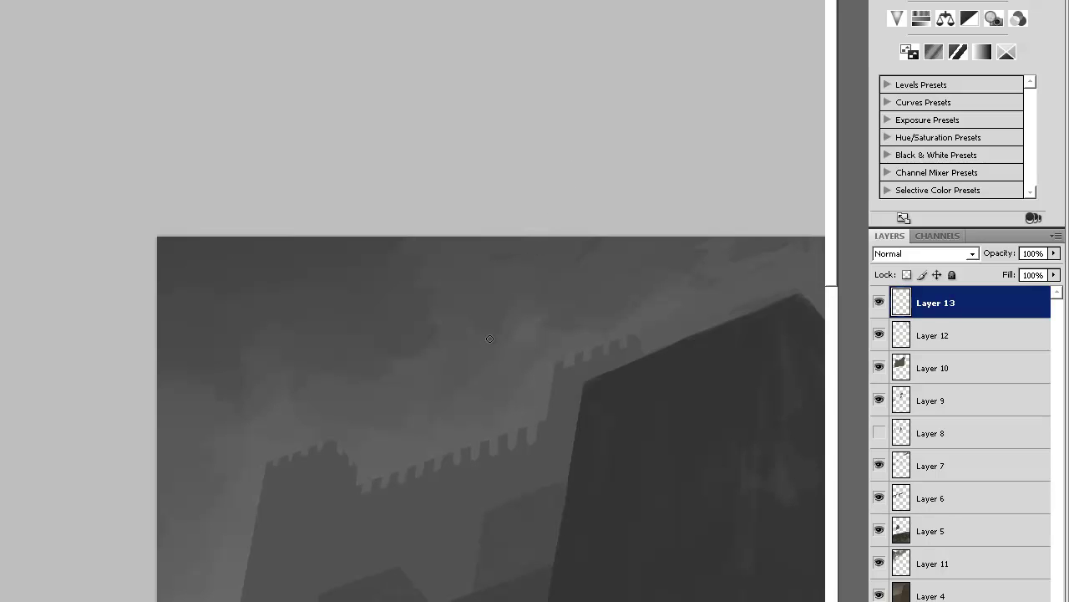
Outline the area just below the connecting wall's battlements with the Polygonal Lasso, clear it on Layer 13, and deselect.
{"action": "key", "text": "l"}
{"action": "left_click", "coordinate": [358, 493]}
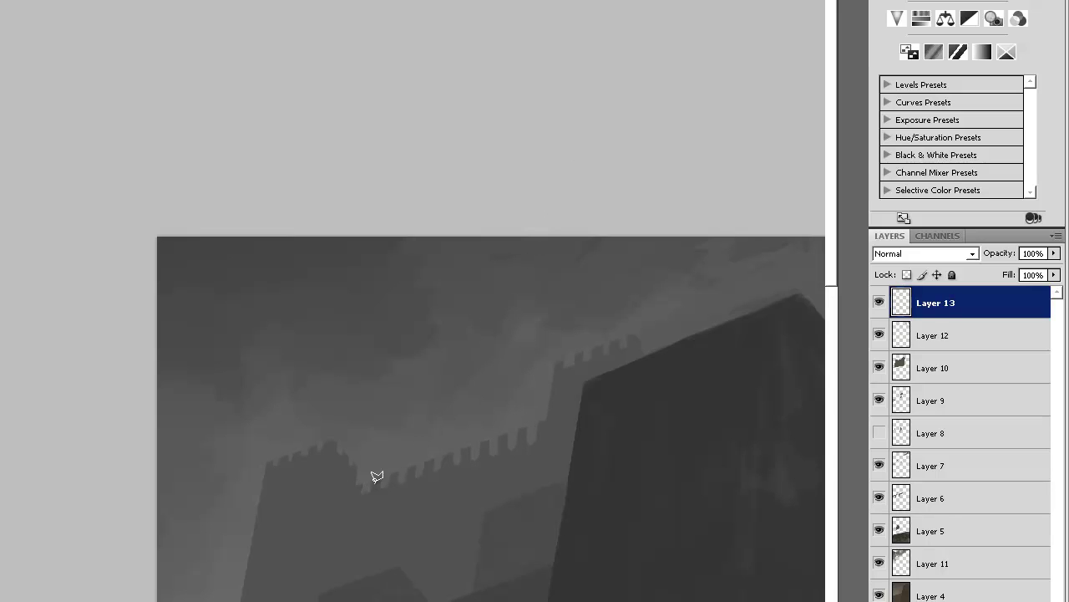
{"action": "left_click", "coordinate": [555, 429]}
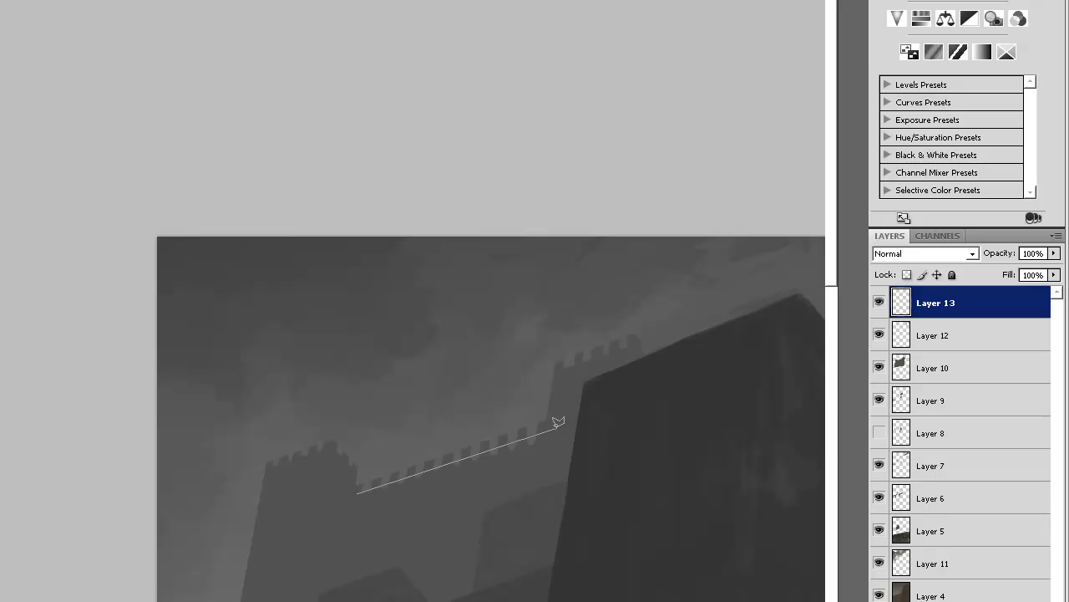
{"action": "left_click", "coordinate": [540, 474]}
{"action": "left_click", "coordinate": [357, 492]}
{"action": "key", "text": "alt+BackSpace"}
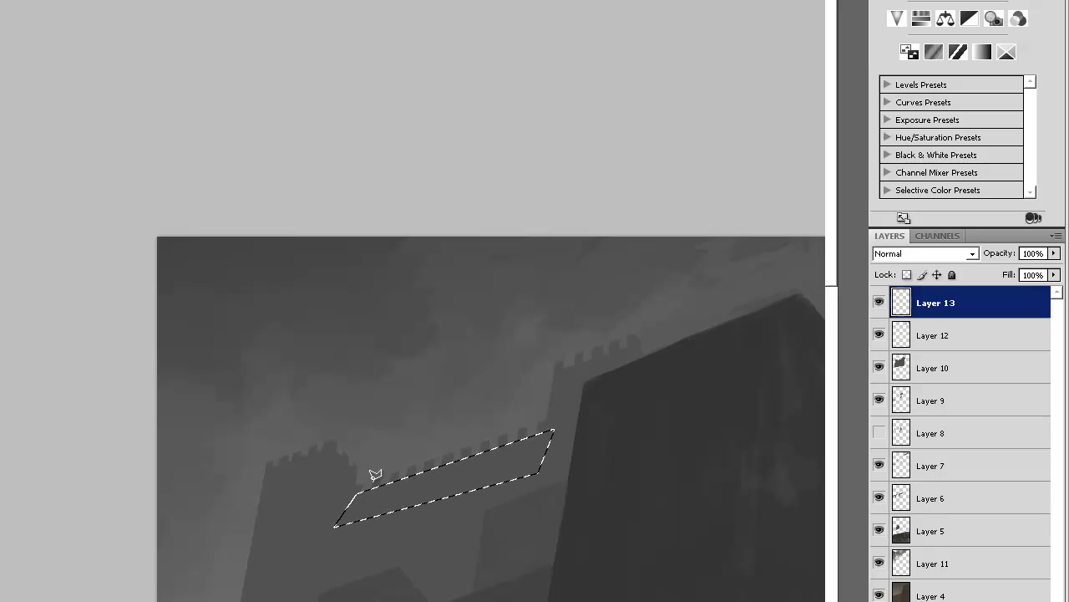
{"action": "key", "text": "ctrl+d"}
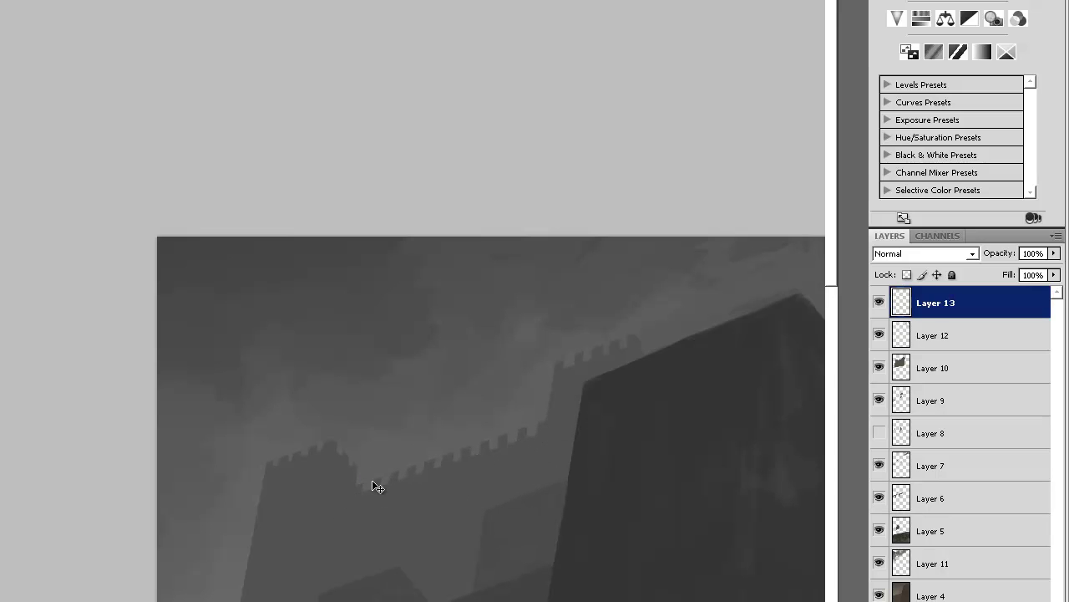
Paint small battlements along the top of the shorter tower beside the arched bridge using sampled greys.
{"action": "key", "text": "ctrl+minus"}
{"action": "key", "text": "z"}
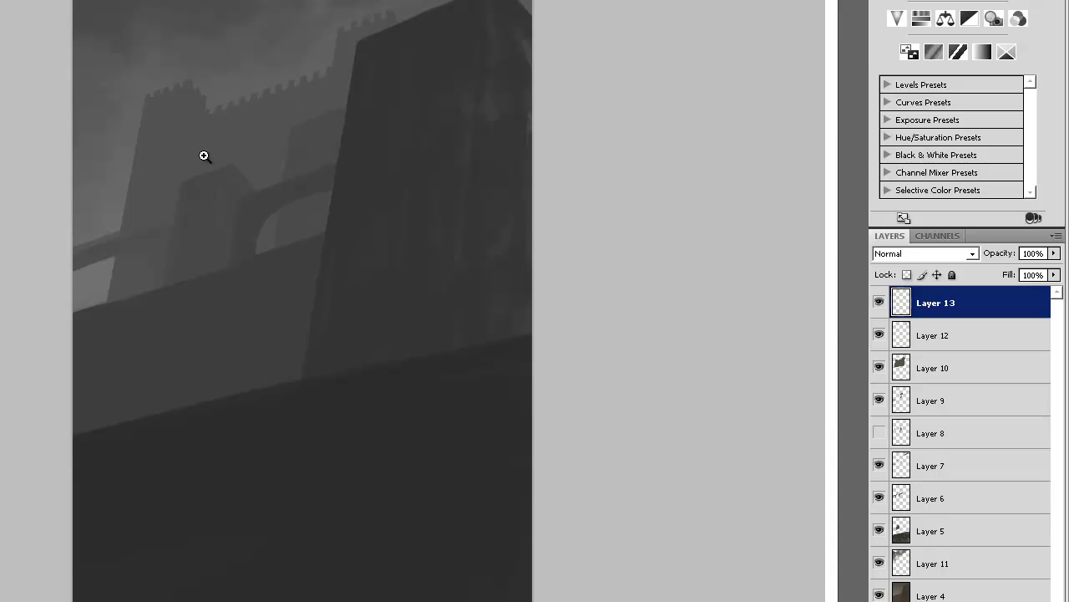
{"action": "left_click", "coordinate": [293, 59]}
{"action": "left_click", "coordinate": [125, 102]}
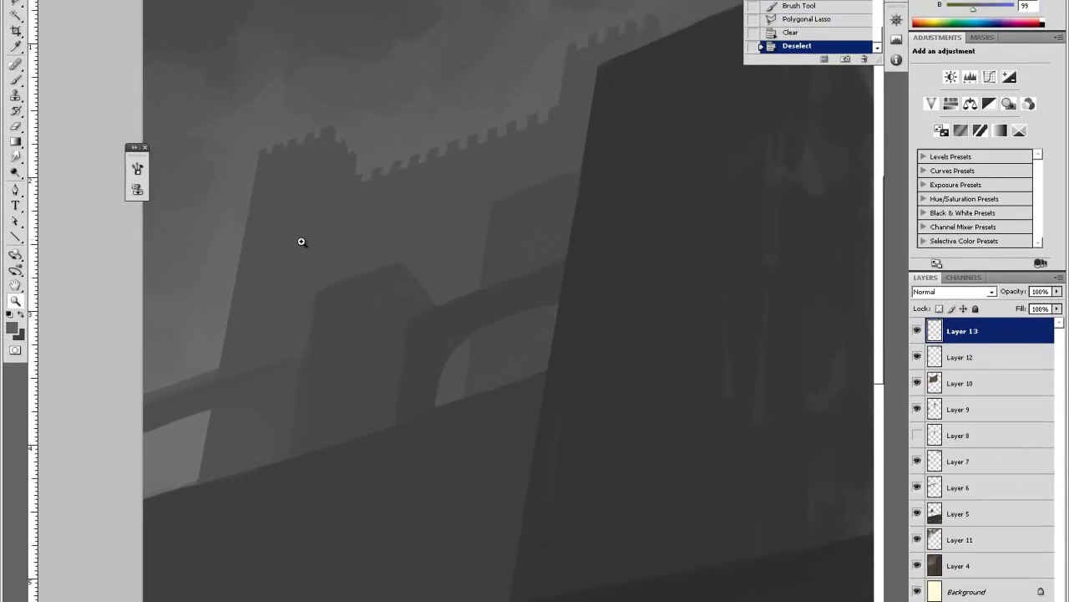
{"action": "scroll", "coordinate": [302, 241], "scroll_direction": "up", "scroll_amount": 2}
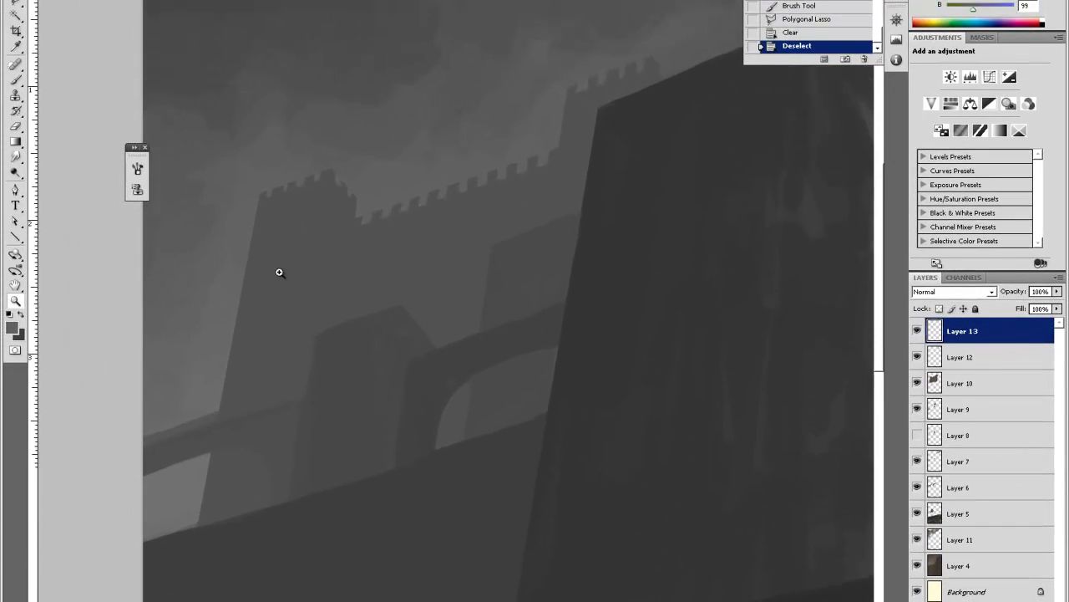
{"action": "key", "text": "i"}
{"action": "key", "text": "b"}
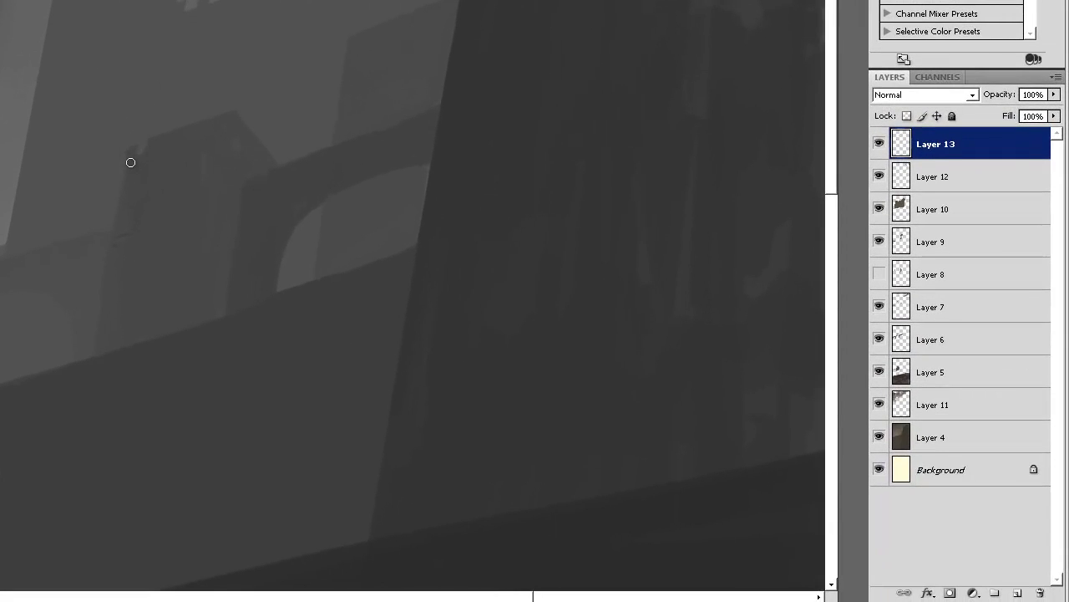
{"action": "left_click", "coordinate": [135, 168], "text": "alt"}
{"action": "left_click_drag", "start_coordinate": [129, 157], "coordinate": [109, 266]}
{"action": "left_click", "coordinate": [163, 127], "text": "alt"}
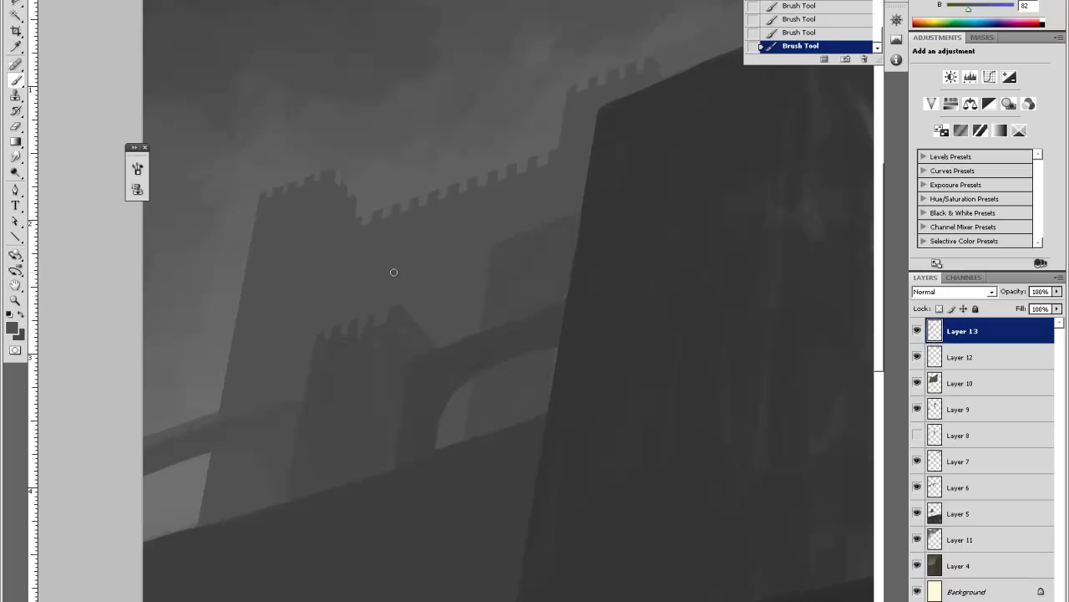
Clean up the shorter tower's battlements with the Eraser, using a small hard round tip.
{"action": "key", "text": "e"}
{"action": "left_click_drag", "start_coordinate": [365, 329], "coordinate": [333, 316]}
{"action": "right_click", "coordinate": [332, 310]}
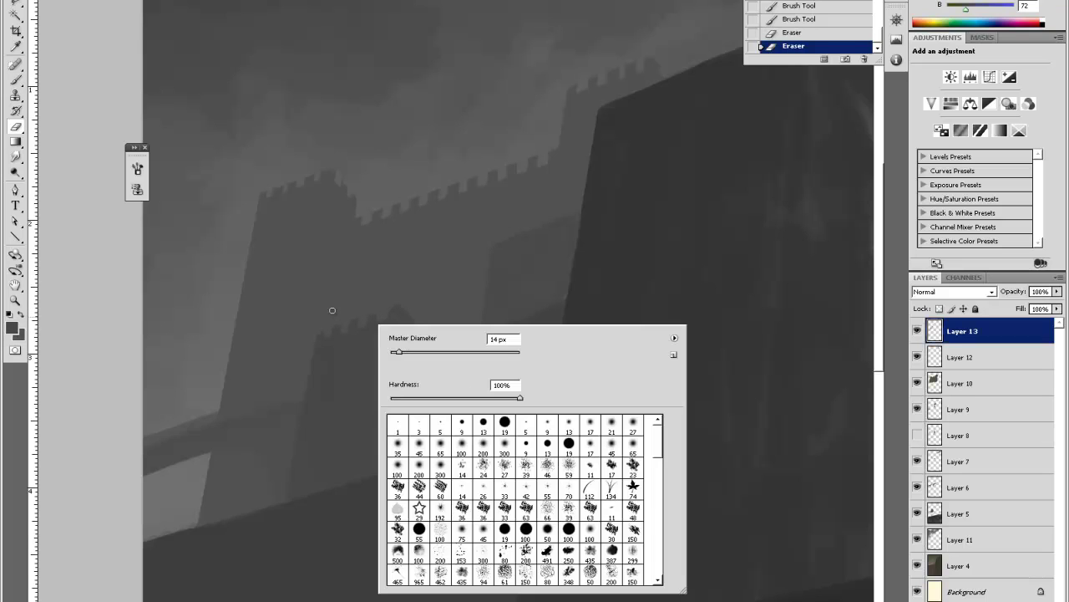
{"action": "left_click", "coordinate": [373, 336]}
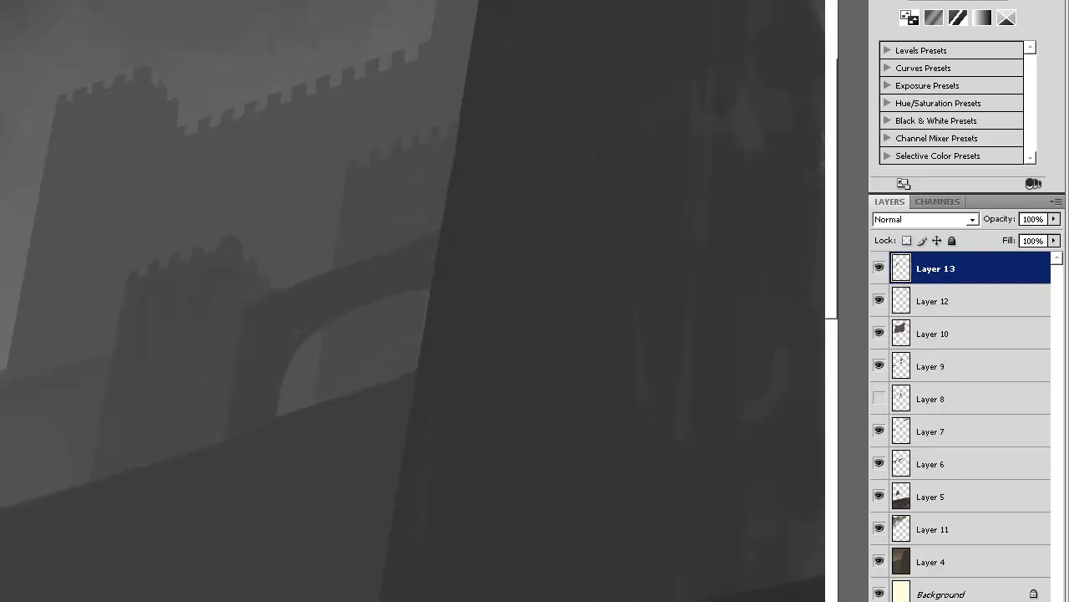
Paint notches into the arched bridge's upper edge near the large dark tower in a sampled grey, and erase the overlap at that tower's edge.
{"action": "key", "text": "ctrl+minus"}
{"action": "key", "text": "ctrl+minus"}
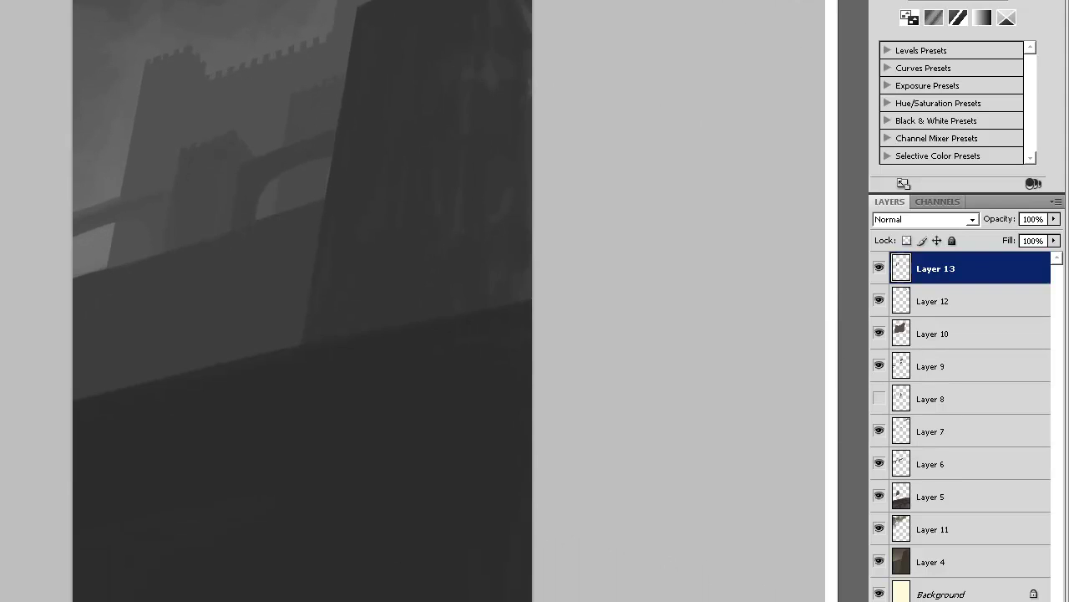
{"action": "left_click", "coordinate": [214, 67]}
{"action": "left_click", "coordinate": [117, 74]}
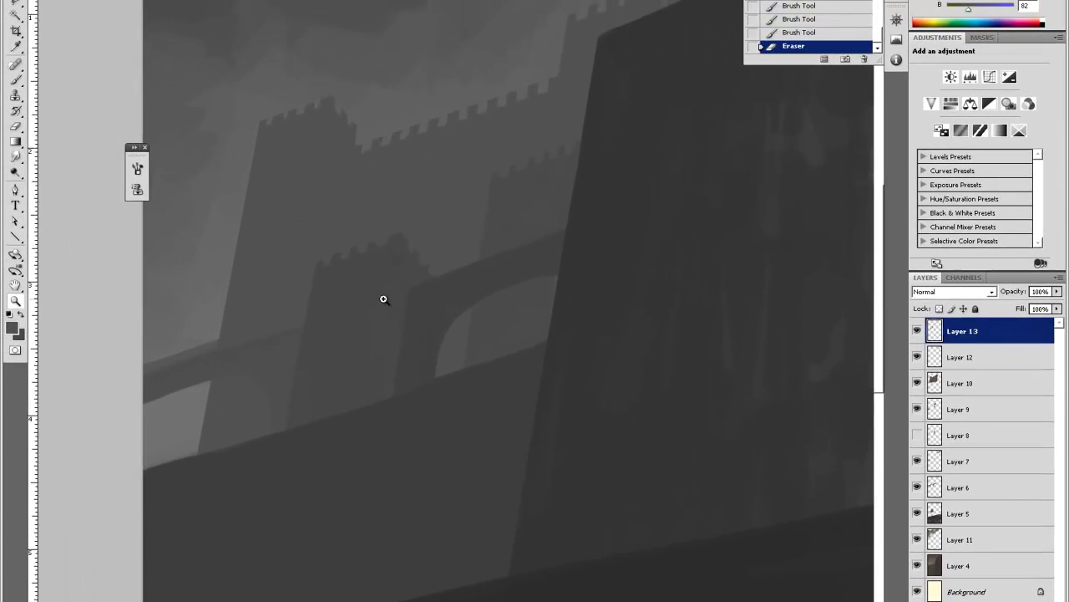
{"action": "scroll", "coordinate": [384, 300], "scroll_direction": "up", "scroll_amount": 2}
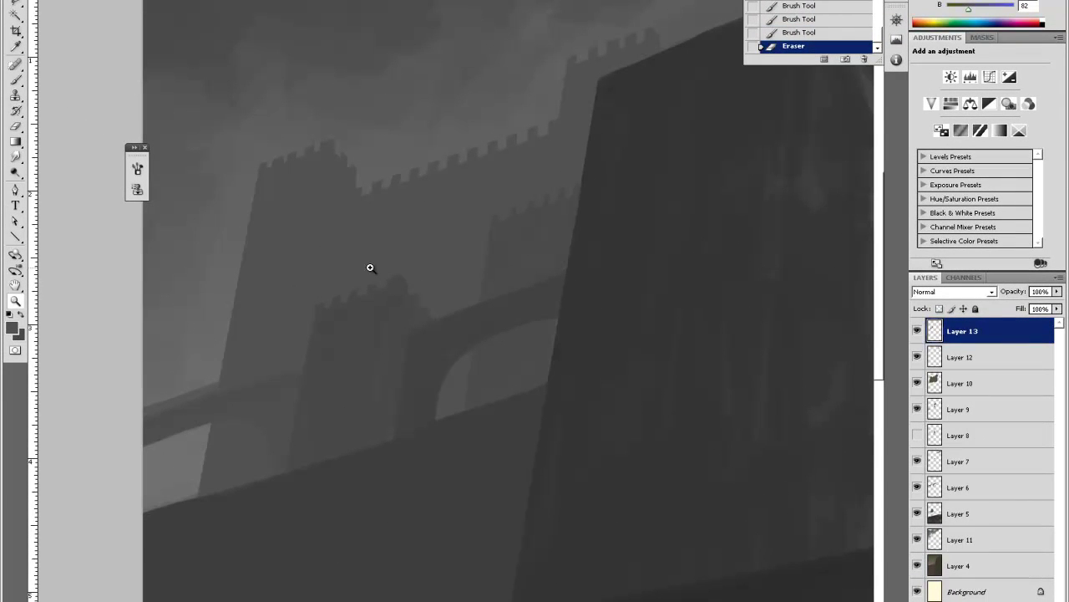
{"action": "key", "text": "i"}
{"action": "left_click", "coordinate": [527, 275]}
{"action": "key", "text": "b"}
{"action": "left_click", "coordinate": [487, 303]}
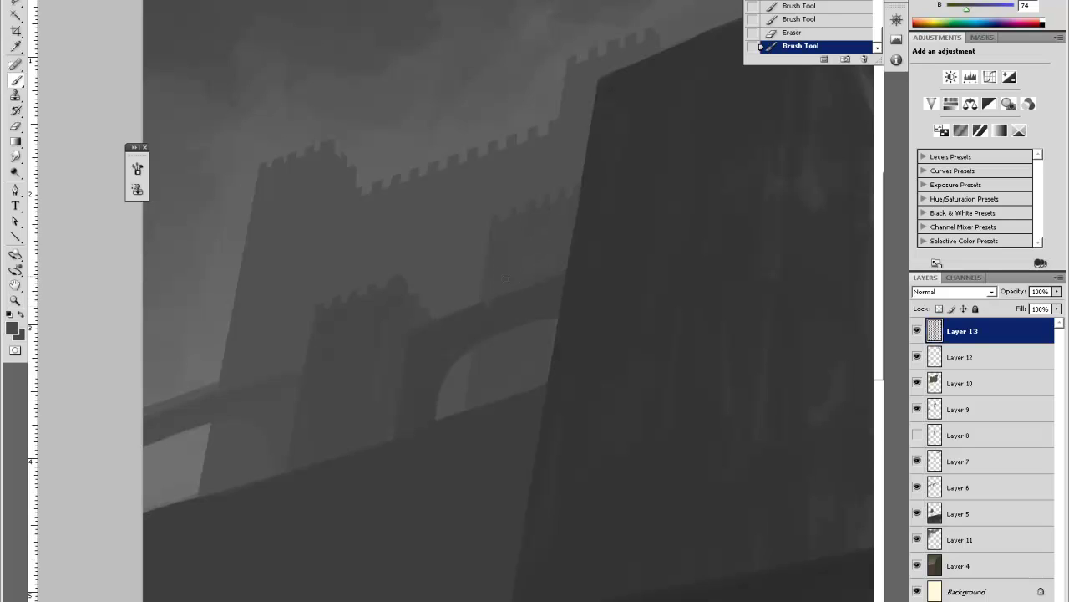
{"action": "left_click", "coordinate": [509, 296]}
{"action": "left_click", "coordinate": [511, 297]}
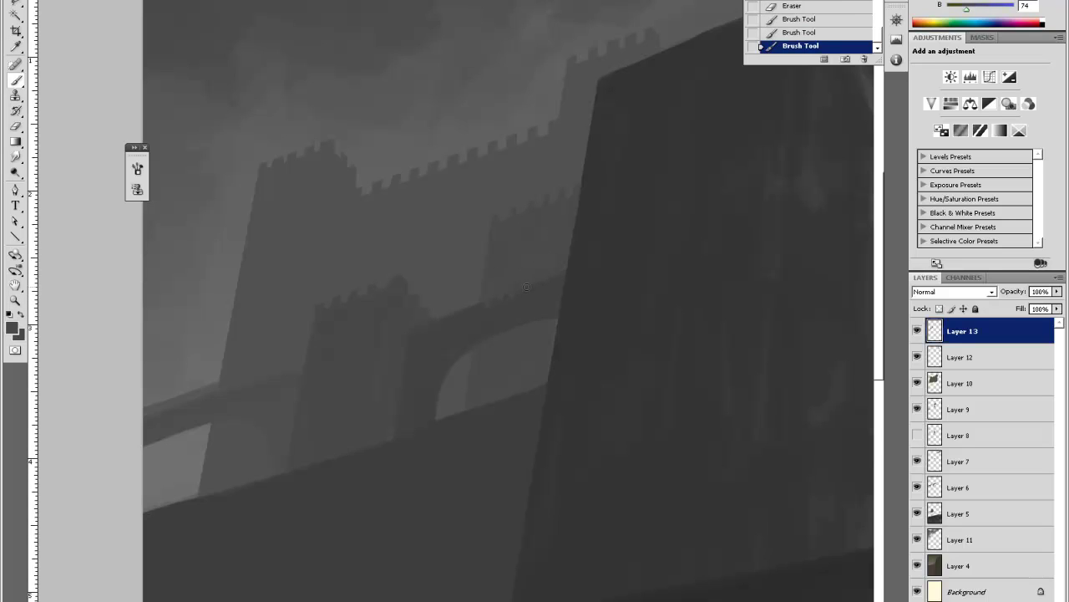
{"action": "left_click", "coordinate": [556, 253]}
{"action": "key", "text": "e"}
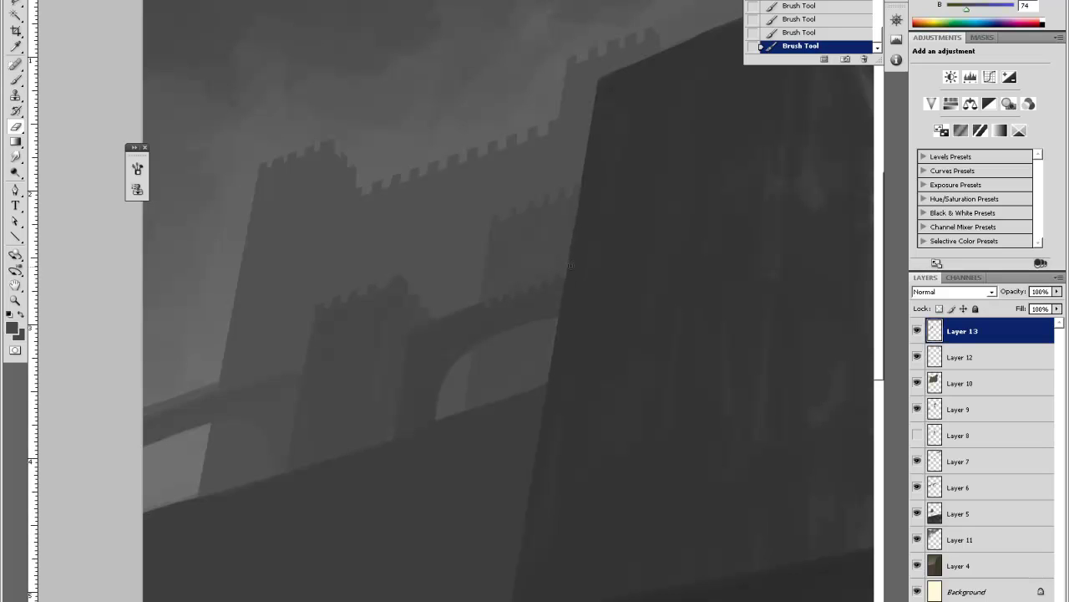
{"action": "left_click", "coordinate": [571, 265]}
Extend the notches along the bridge's upper edge to the shorter tower using the sampled grey of the distant wall.
{"action": "key", "text": "b"}
{"action": "left_click", "coordinate": [478, 293], "text": "alt"}
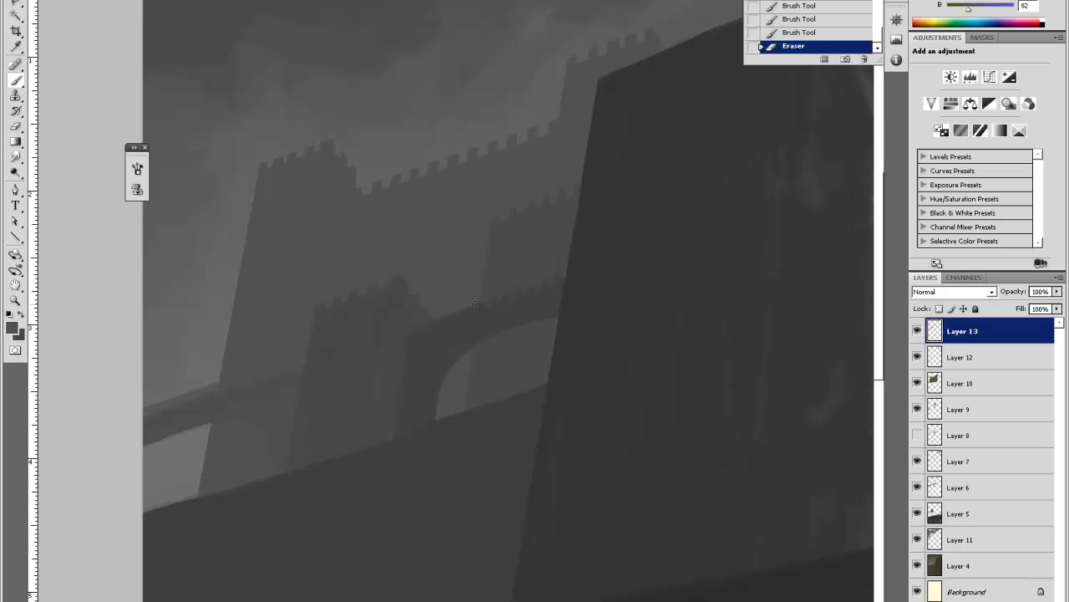
{"action": "left_click_drag", "start_coordinate": [476, 304], "coordinate": [476, 279]}
{"action": "left_click_drag", "start_coordinate": [462, 315], "coordinate": [445, 314]}
{"action": "left_click", "coordinate": [444, 313]}
{"action": "left_click", "coordinate": [439, 323], "text": "alt"}
Outline a narrow strip just below the arched bridge's battlements with the Polygonal Lasso.
{"action": "key", "text": "e"}
{"action": "key", "text": "v"}
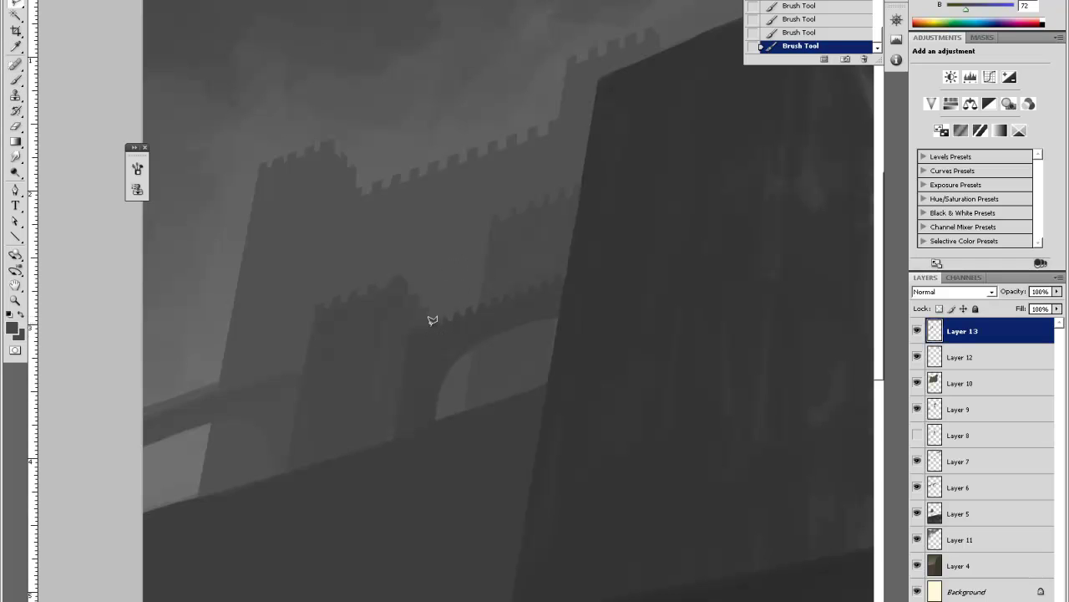
{"action": "left_click_drag", "start_coordinate": [413, 328], "coordinate": [571, 271]}
{"action": "left_click", "coordinate": [572, 274]}
{"action": "left_click", "coordinate": [570, 289]}
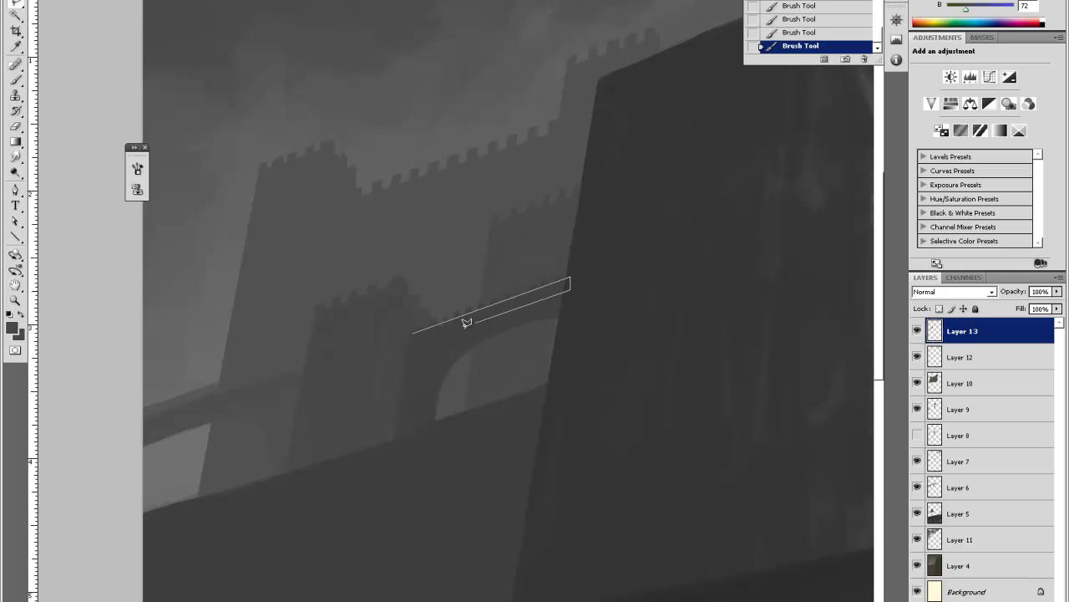
Close the narrow lasso outline along the arched bridge's battlements, clear that strip on Layer 13 and deselect.
{"action": "left_click", "coordinate": [414, 331]}
{"action": "key", "text": "Delete"}
{"action": "key", "text": "ctrl+d"}
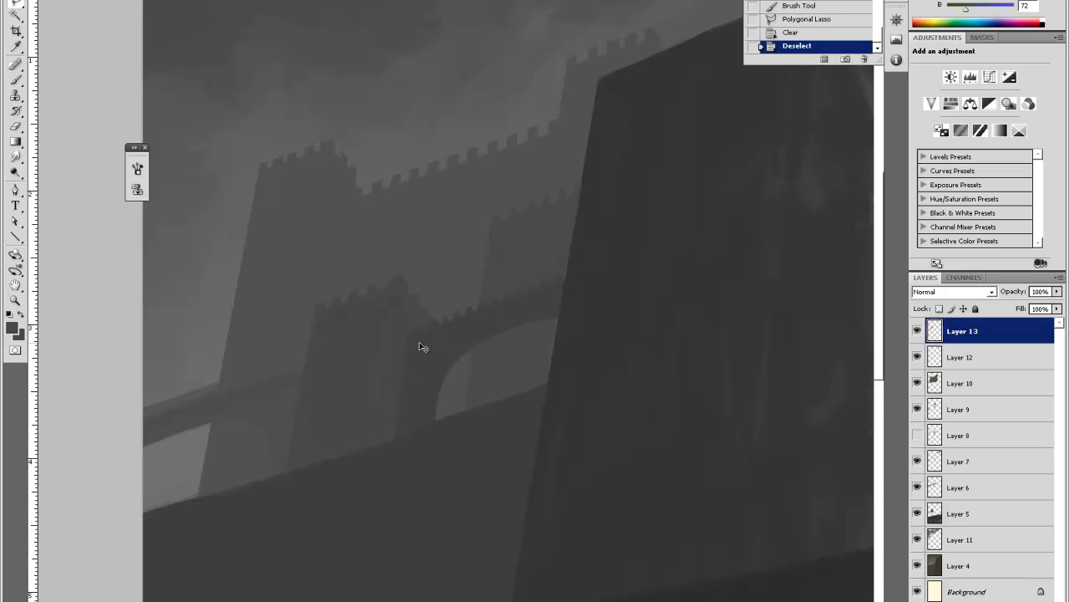
Paint a row of small battlements along the far-left bridge on Layer 13, using greys sampled from the bridge.
{"action": "key", "text": "ctrl+minus"}
{"action": "key", "text": "ctrl+minus"}
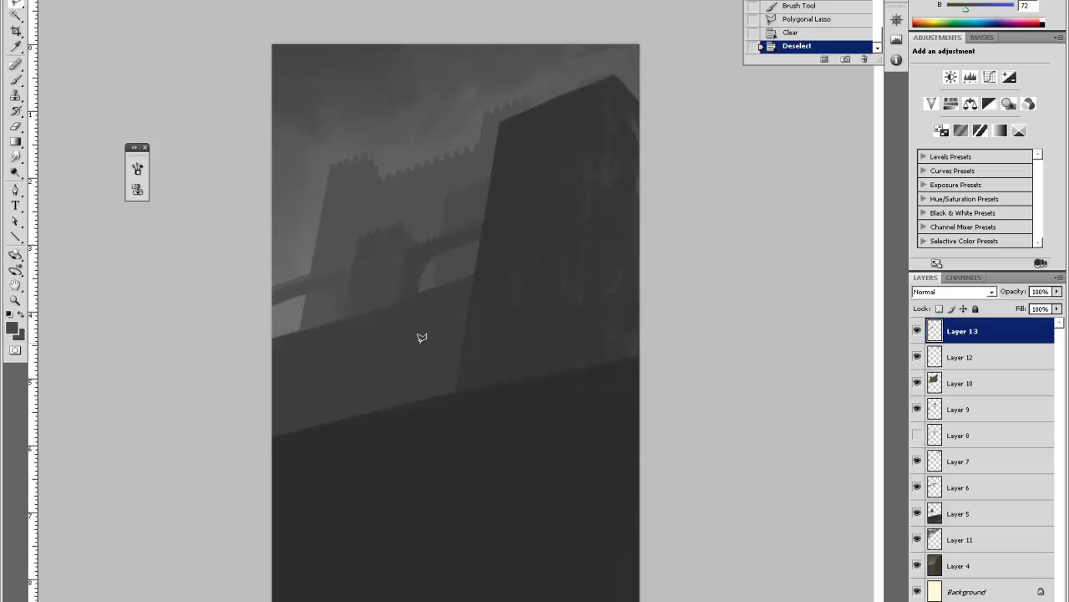
{"action": "key", "text": "z"}
{"action": "left_click", "coordinate": [464, 105]}
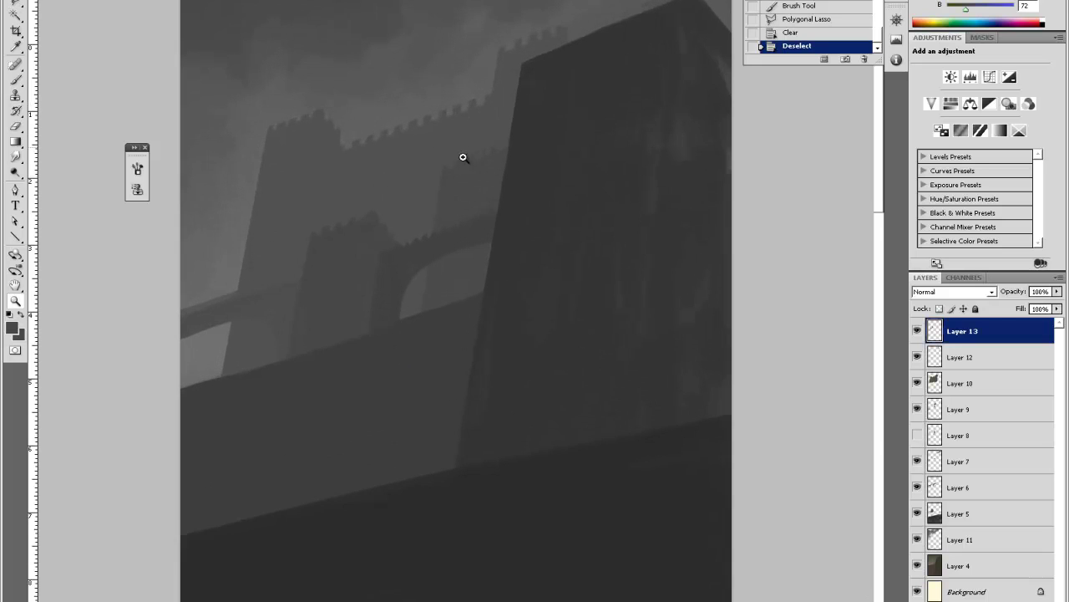
{"action": "scroll", "coordinate": [373, 205], "scroll_direction": "up", "scroll_amount": 3}
{"action": "left_click", "coordinate": [430, 149]}
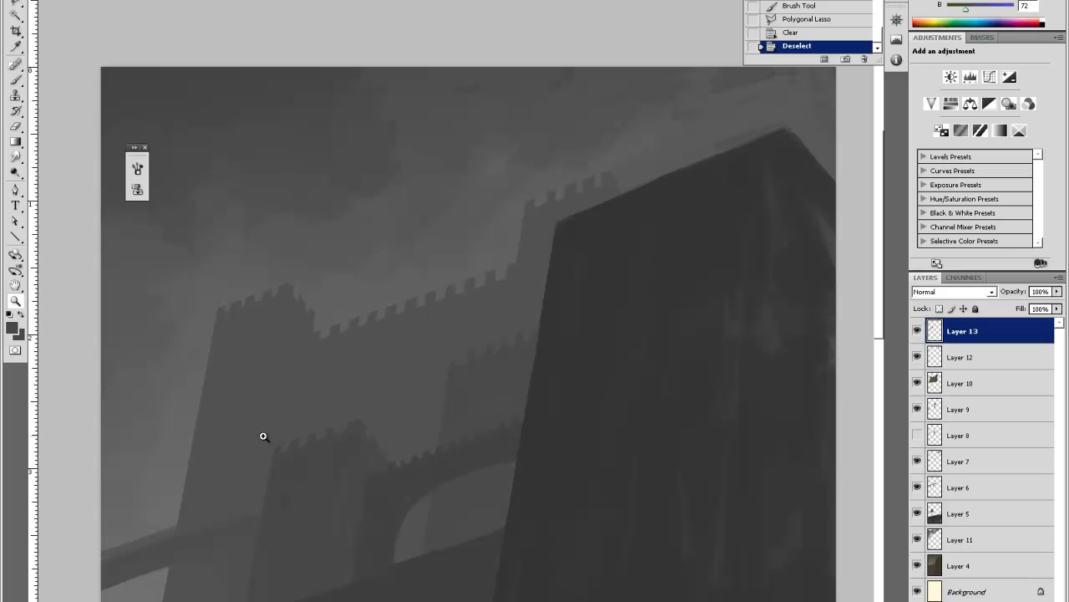
{"action": "key", "text": "space"}
{"action": "left_click_drag", "start_coordinate": [353, 520], "coordinate": [420, 513]}
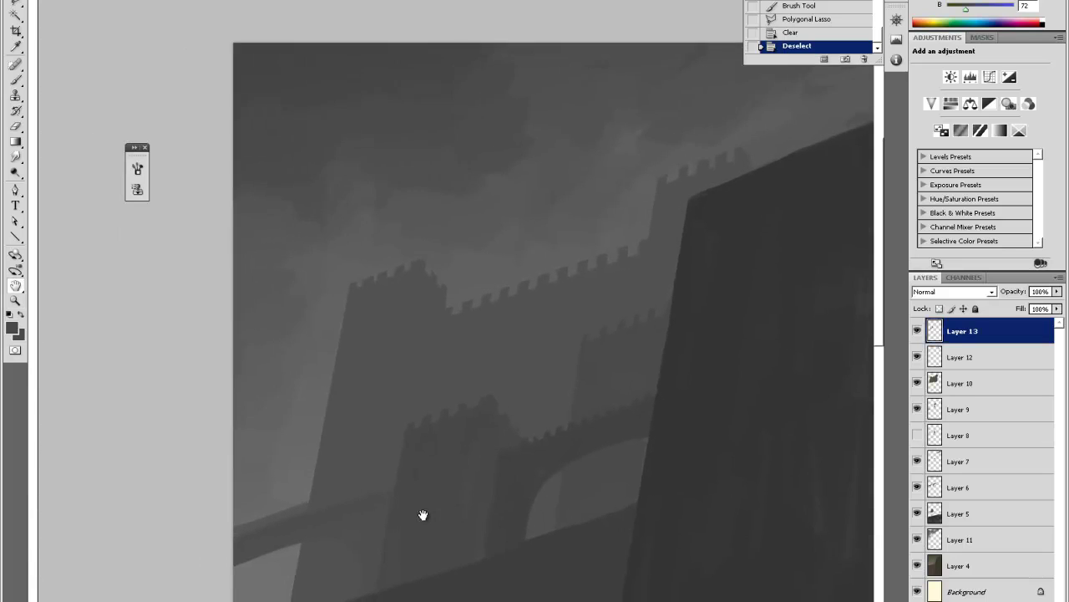
{"action": "key", "text": "i"}
{"action": "key", "text": "b"}
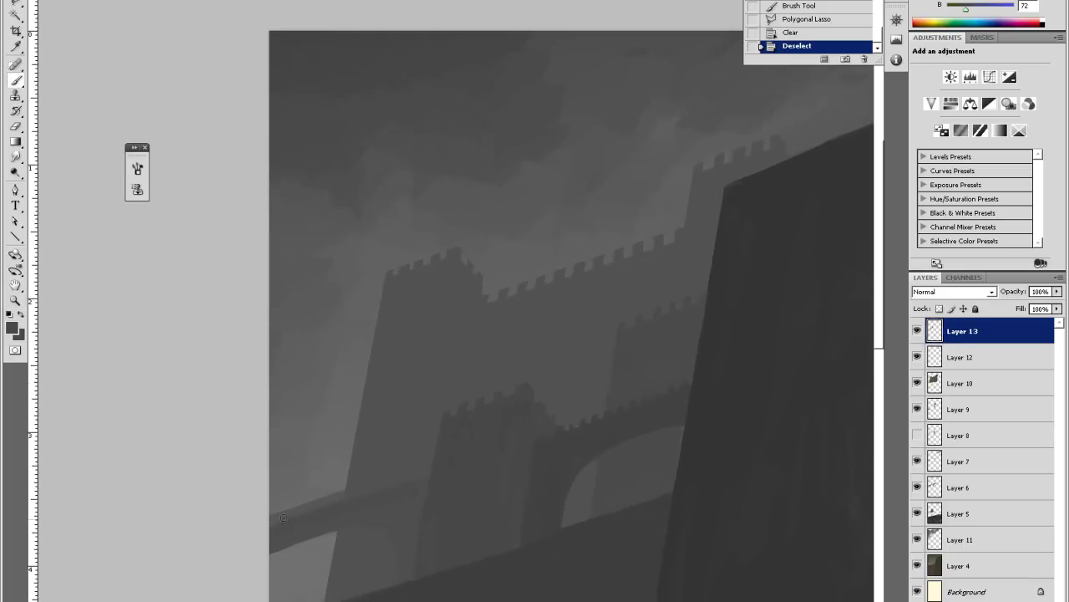
{"action": "key", "text": "i"}
{"action": "left_click", "coordinate": [283, 517]}
{"action": "key", "text": "b"}
{"action": "mouse_move", "coordinate": [276, 527]}
{"action": "left_mouse_down"}
{"action": "mouse_move", "coordinate": [326, 473]}
{"action": "mouse_move", "coordinate": [320, 510]}
{"action": "left_mouse_up"}
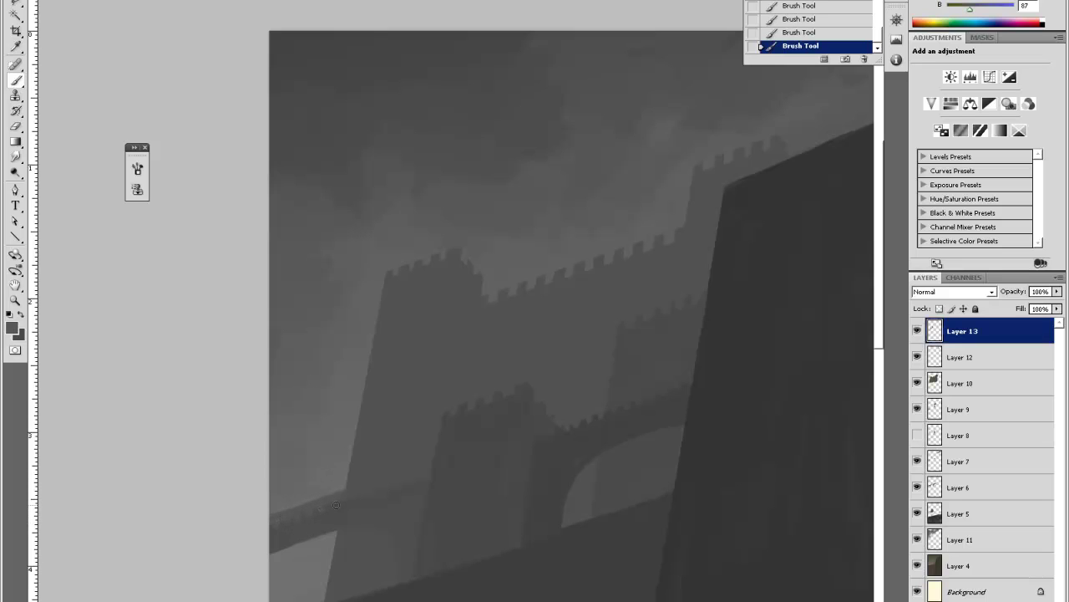
{"action": "left_click", "coordinate": [351, 499], "text": "alt"}
{"action": "key", "text": "alt"}
Outline the lower edge of the far-left bridge's battlements with the Polygonal Lasso, clear the area and deselect.
{"action": "key", "text": "l"}
{"action": "left_click_drag", "start_coordinate": [268, 524], "coordinate": [710, 384]}
{"action": "left_click", "coordinate": [700, 390]}
{"action": "left_click", "coordinate": [417, 505]}
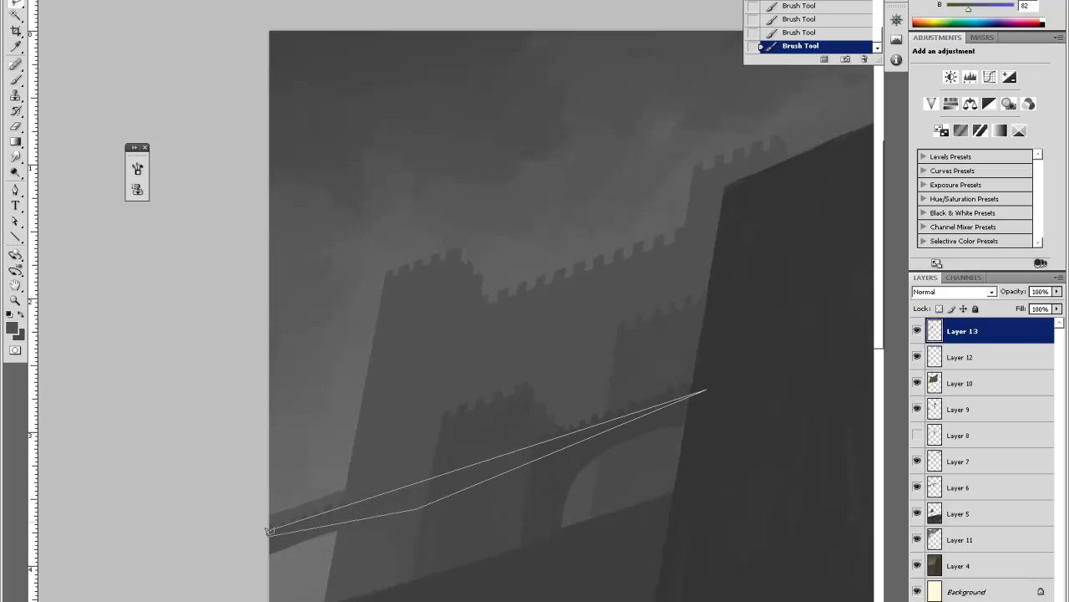
{"action": "left_click", "coordinate": [271, 528]}
{"action": "key", "text": "Delete"}
{"action": "key", "text": "ctrl+d"}
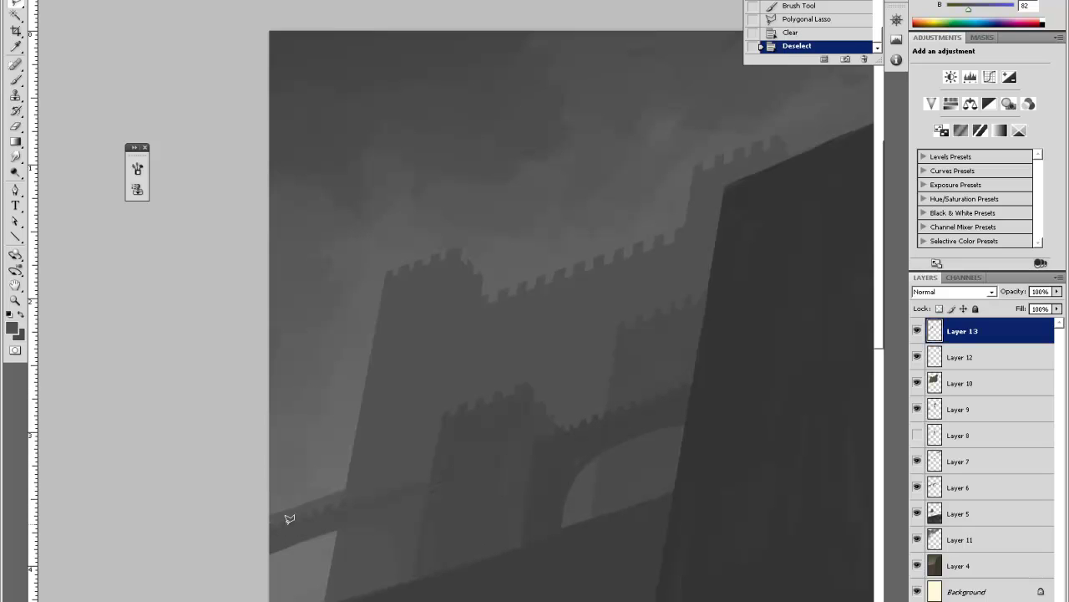
Sample the grey of the small middle tower and retouch its left edge with the brush.
{"action": "key", "text": "i"}
{"action": "left_click", "coordinate": [445, 460]}
{"action": "key", "text": "b"}
{"action": "left_click", "coordinate": [450, 465]}
Dodge the wall above the arch where the bridge meets the tower, and retouch it with a sampled darker grey.
{"action": "key", "text": "o"}
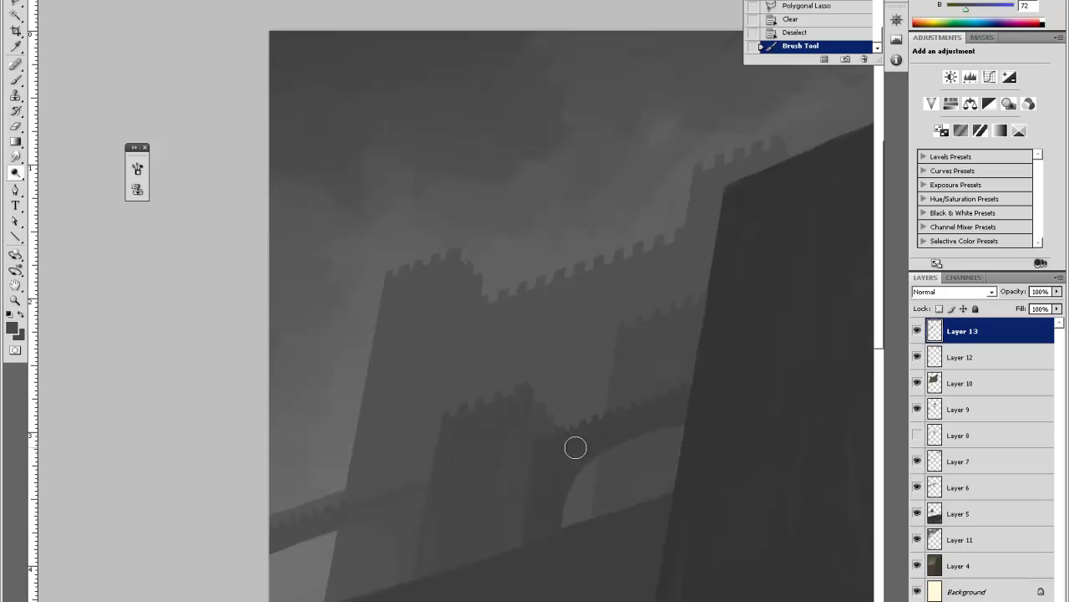
{"action": "left_click_drag", "start_coordinate": [576, 446], "coordinate": [594, 432]}
{"action": "key", "text": "i"}
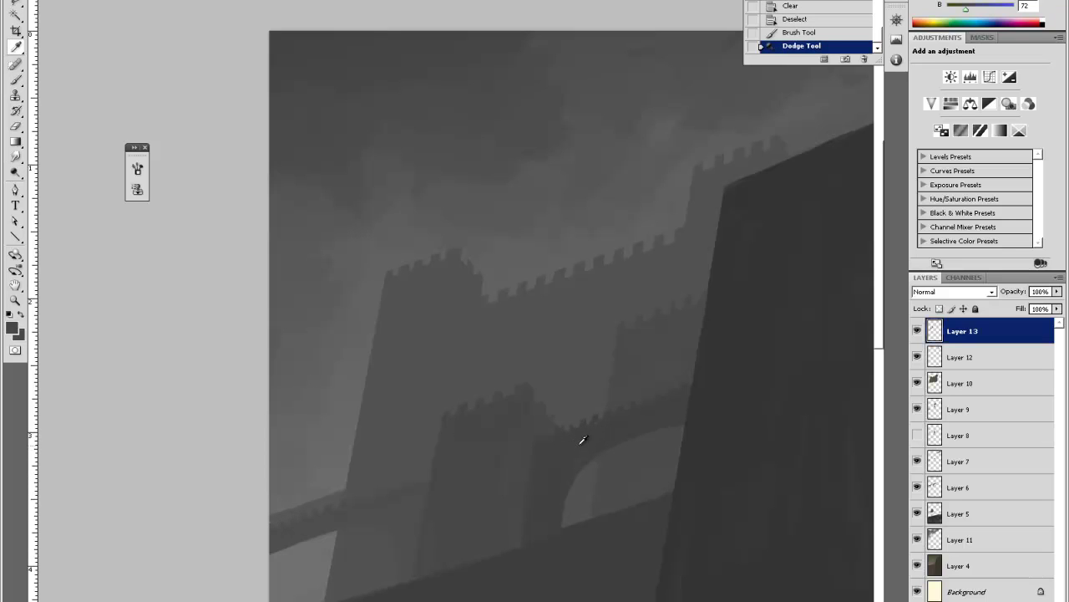
{"action": "left_click", "coordinate": [577, 451]}
{"action": "key", "text": "b"}
{"action": "left_click_drag", "start_coordinate": [577, 466], "coordinate": [603, 410]}
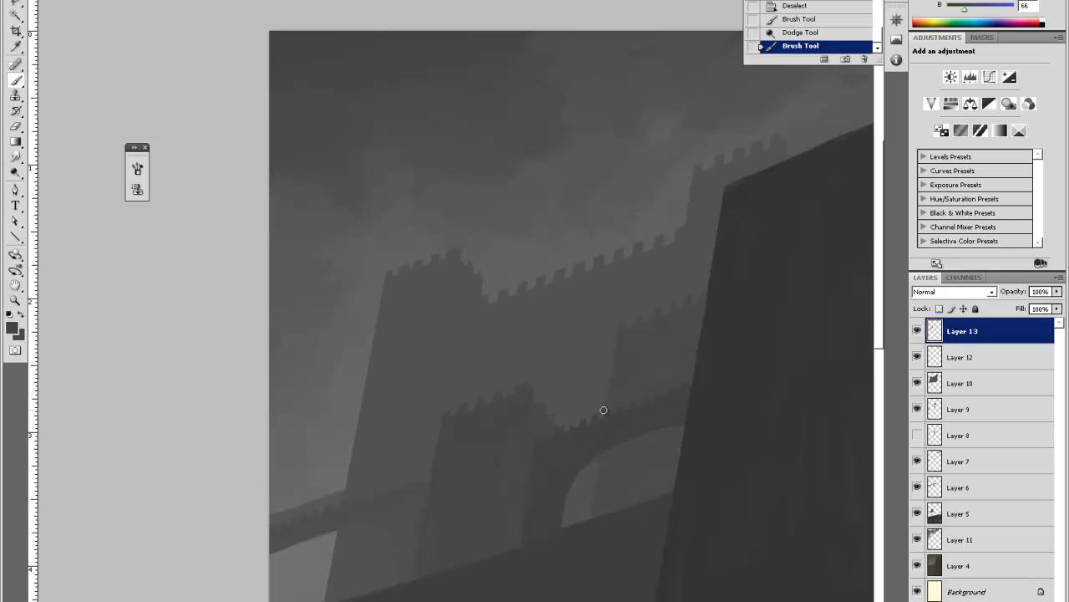
Erase the smooth bridge edge behind the far-left battlements on Layer 6 so only the crenellations stand out.
{"action": "key", "text": "ctrl+minus"}
{"action": "key", "text": "ctrl+minus"}
{"action": "key", "text": "z"}
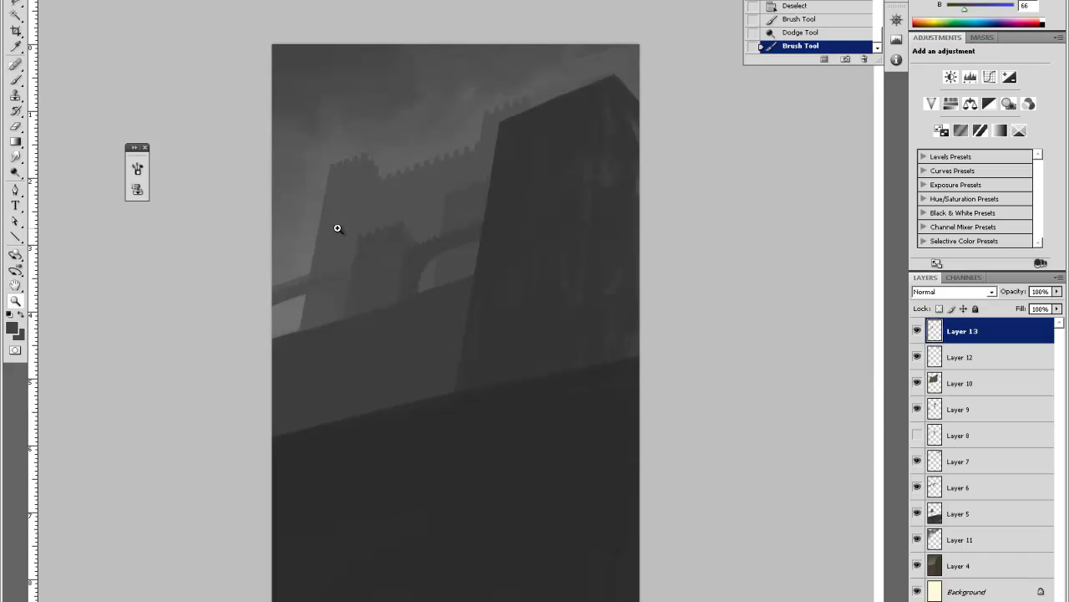
{"action": "left_click", "coordinate": [337, 229]}
{"action": "left_click", "coordinate": [206, 220]}
{"action": "left_click", "coordinate": [198, 250]}
{"action": "scroll", "coordinate": [234, 299], "scroll_direction": "up", "scroll_amount": 6}
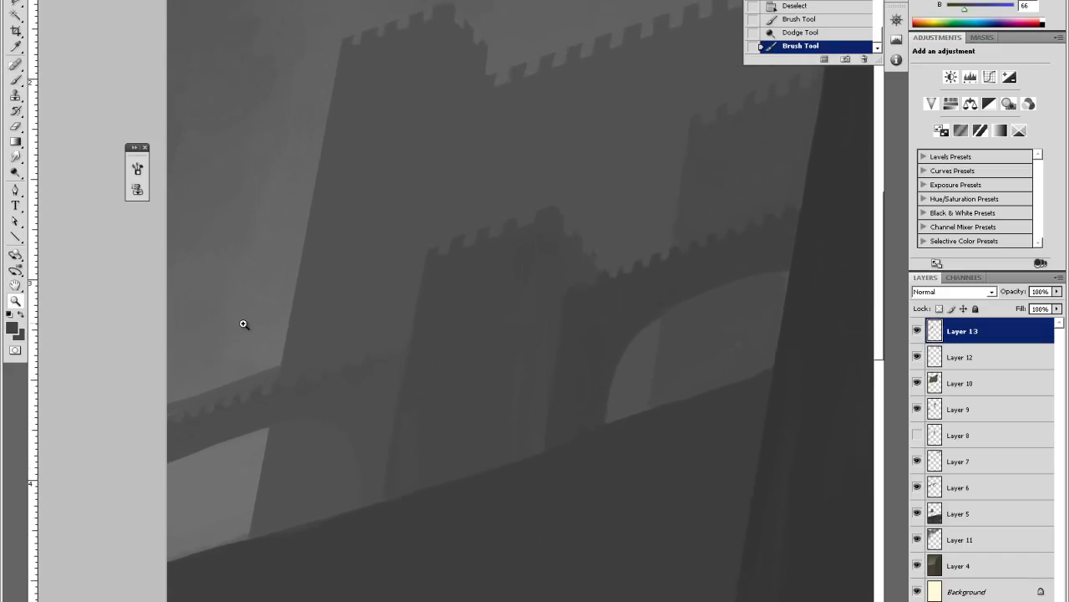
{"action": "key", "text": "i"}
{"action": "key", "text": "b"}
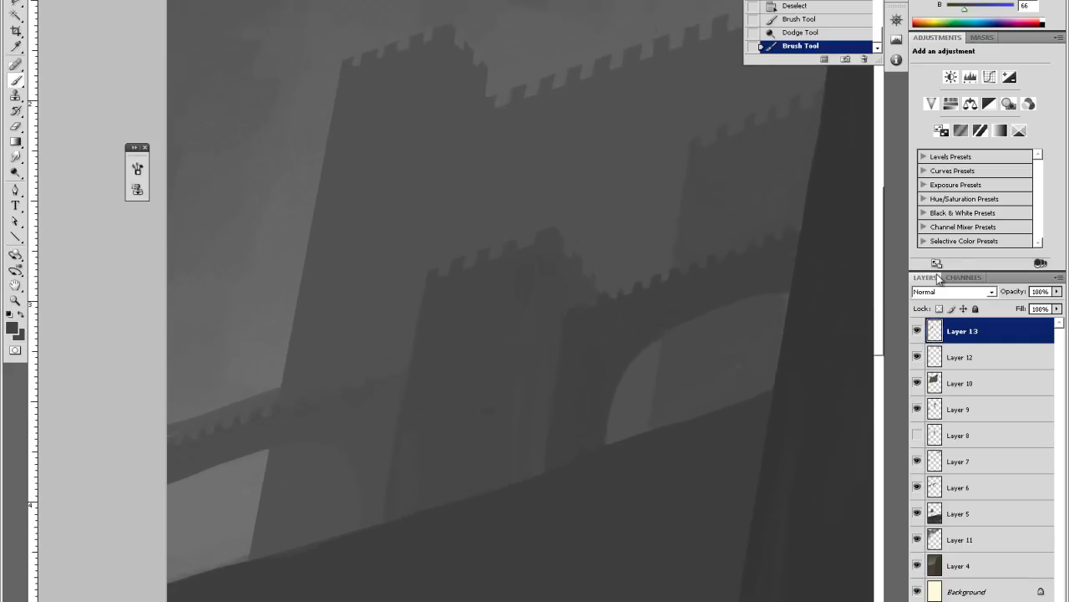
{"action": "left_click", "coordinate": [917, 487]}
{"action": "left_click", "coordinate": [916, 487]}
{"action": "left_click", "coordinate": [967, 489]}
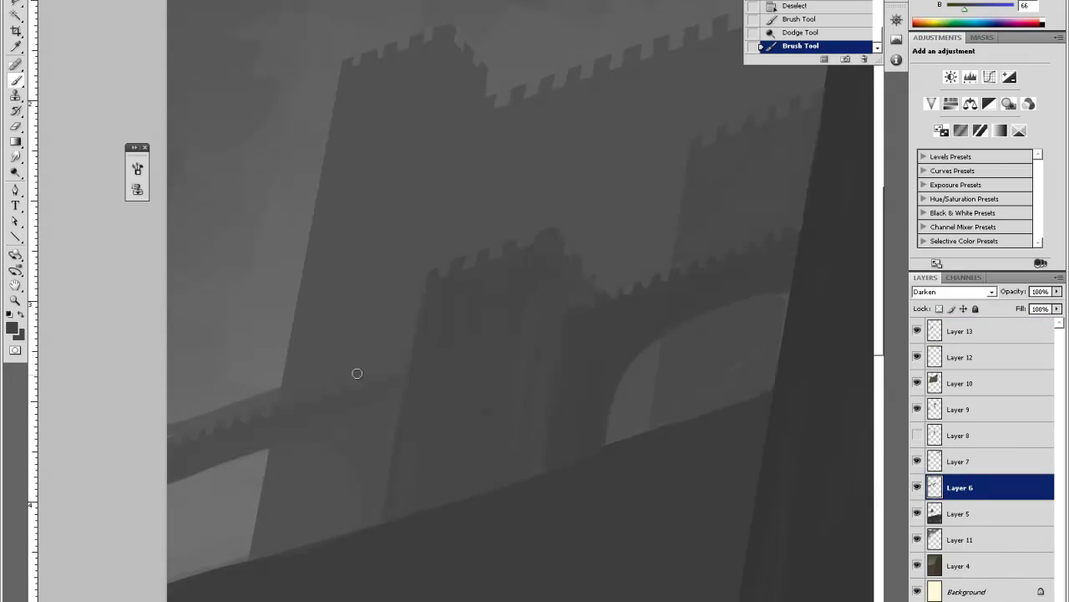
{"action": "key", "text": "e"}
{"action": "mouse_move", "coordinate": [218, 407]}
{"action": "left_mouse_down"}
{"action": "mouse_move", "coordinate": [248, 402]}
{"action": "mouse_move", "coordinate": [209, 421]}
{"action": "mouse_move", "coordinate": [267, 407]}
{"action": "mouse_move", "coordinate": [245, 413]}
{"action": "mouse_move", "coordinate": [283, 385]}
{"action": "mouse_move", "coordinate": [224, 408]}
{"action": "mouse_move", "coordinate": [284, 387]}
{"action": "mouse_move", "coordinate": [259, 412]}
{"action": "mouse_move", "coordinate": [184, 433]}
{"action": "mouse_move", "coordinate": [239, 401]}
{"action": "left_mouse_up"}
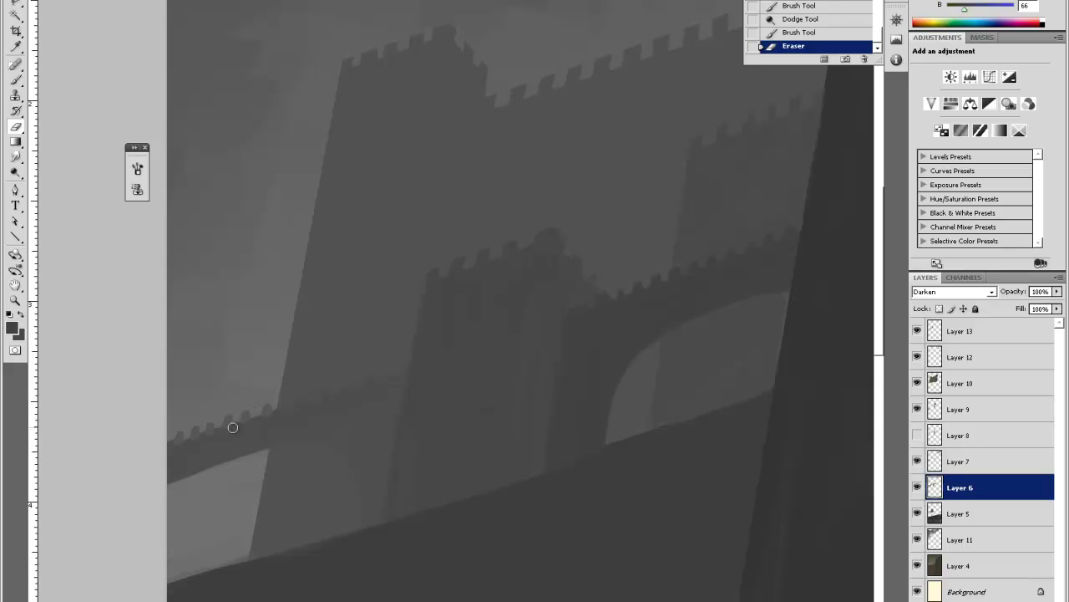
Paint over the battlement where the far-left bridge meets the tall tower, using a grey sampled from the bridge.
{"action": "key", "text": "b"}
{"action": "left_click", "coordinate": [233, 425], "text": "alt"}
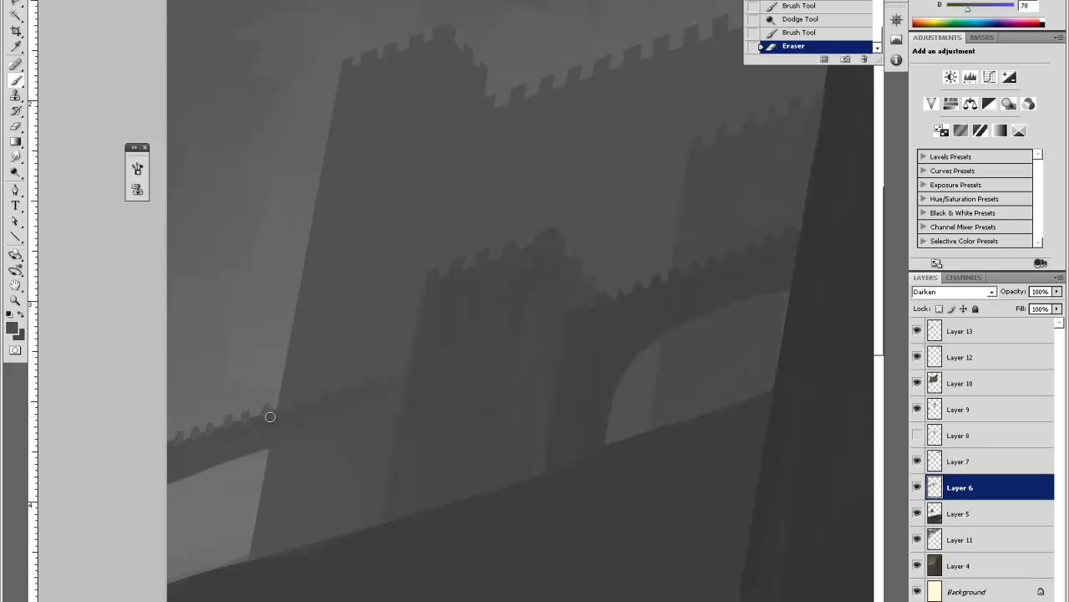
{"action": "left_click_drag", "start_coordinate": [270, 416], "coordinate": [263, 411]}
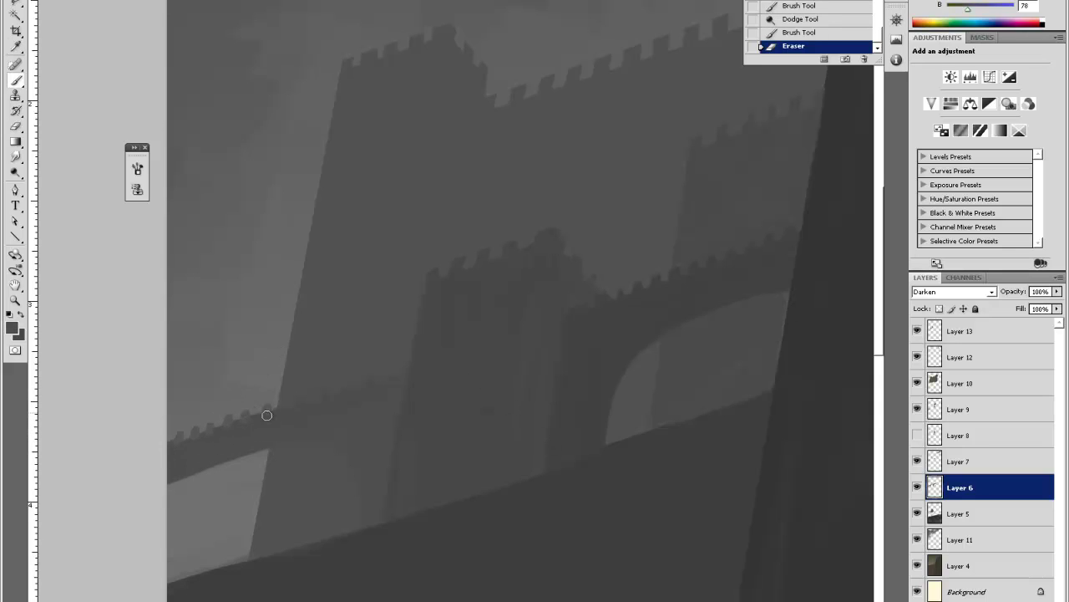
Outline the far-left bridge's battlements on Layer 13 with the Polygonal Lasso, raise their lightness to +12 and deselect.
{"action": "left_click", "coordinate": [960, 333]}
{"action": "key", "text": "v"}
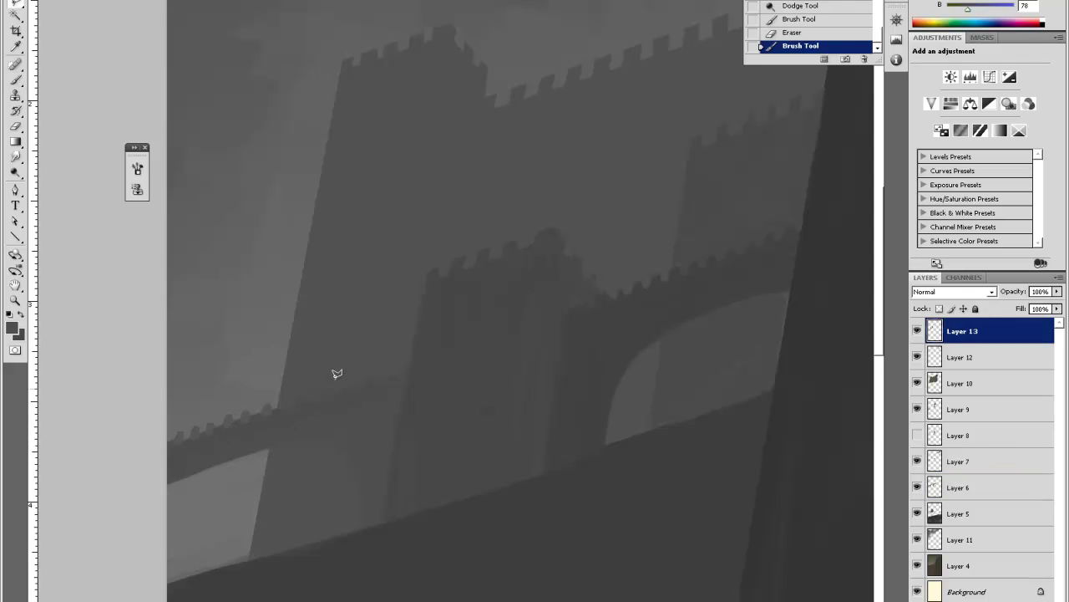
{"action": "left_click", "coordinate": [150, 427]}
{"action": "left_click", "coordinate": [193, 387]}
{"action": "left_click", "coordinate": [273, 390]}
{"action": "left_click", "coordinate": [278, 411]}
{"action": "left_click", "coordinate": [243, 451]}
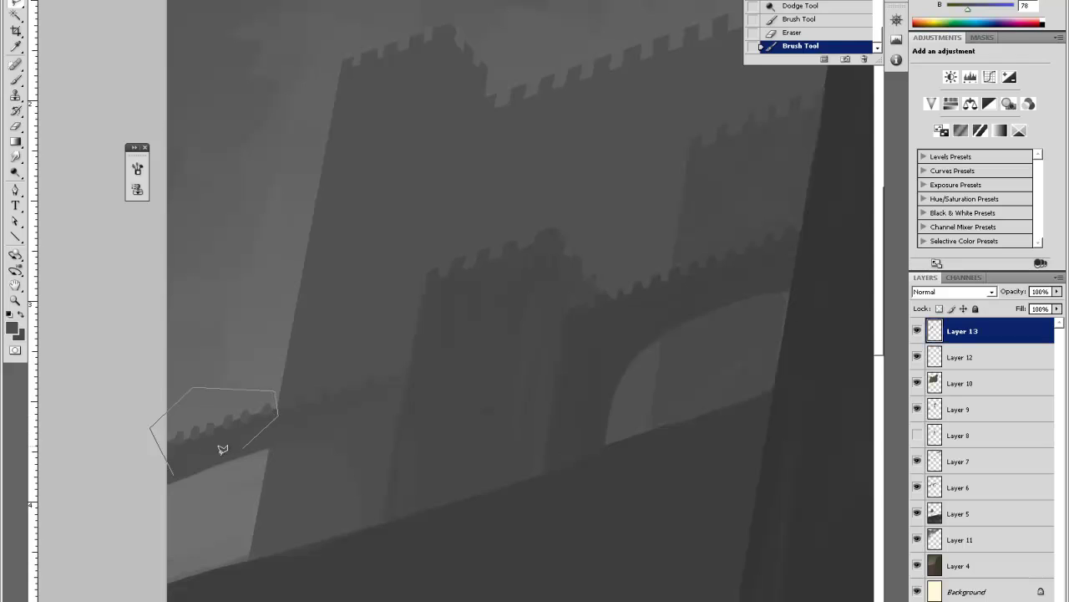
{"action": "double_click", "coordinate": [175, 472]}
{"action": "key", "text": "ctrl+u"}
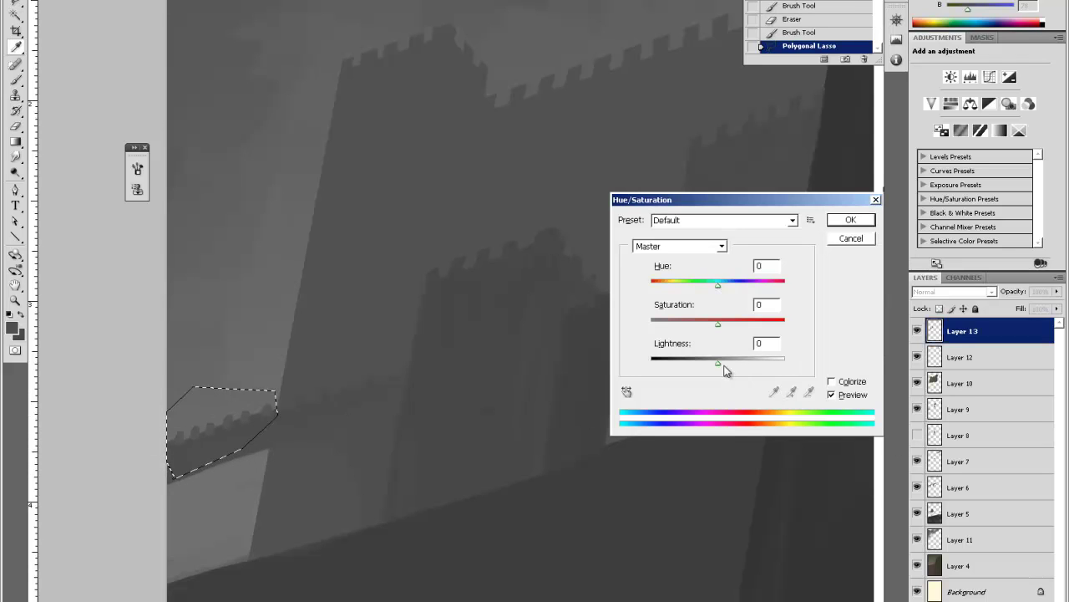
{"action": "left_click_drag", "start_coordinate": [723, 366], "coordinate": [726, 365]}
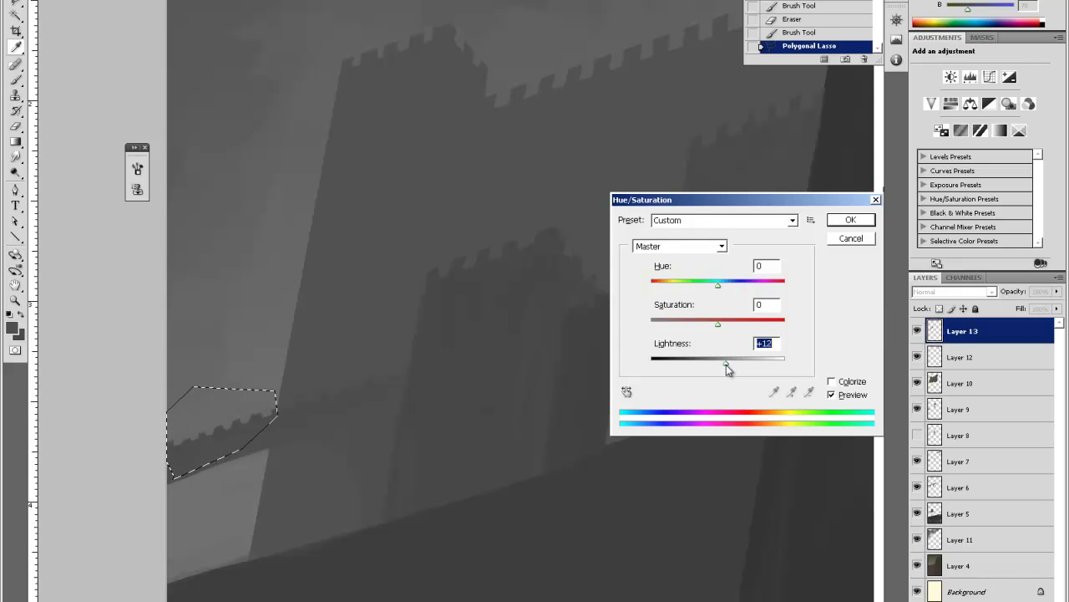
{"action": "left_click", "coordinate": [832, 220]}
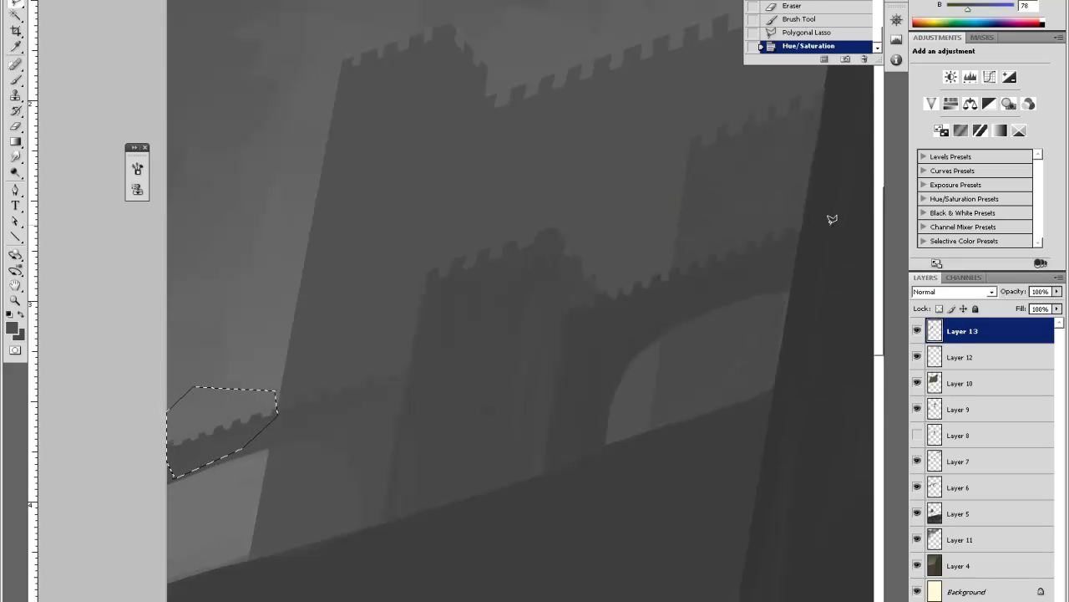
{"action": "key", "text": "ctrl+d"}
Outline the distant wall's battlements between the two tall towers and scale them down onto the left part of the wall.
{"action": "key", "text": "ctrl+minus"}
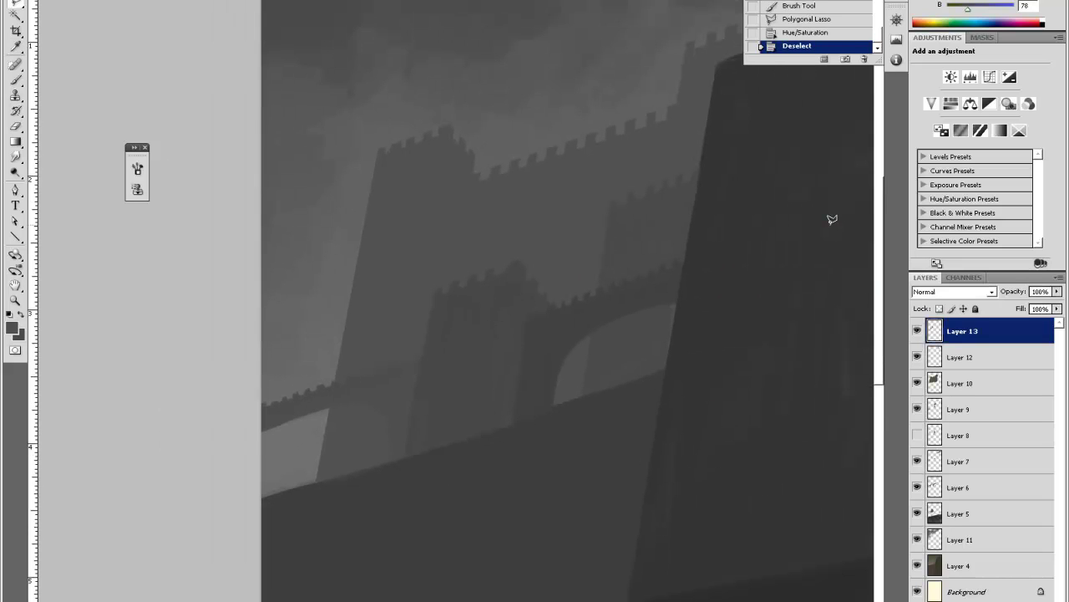
{"action": "key", "text": "z"}
{"action": "key", "text": "ctrl+minus"}
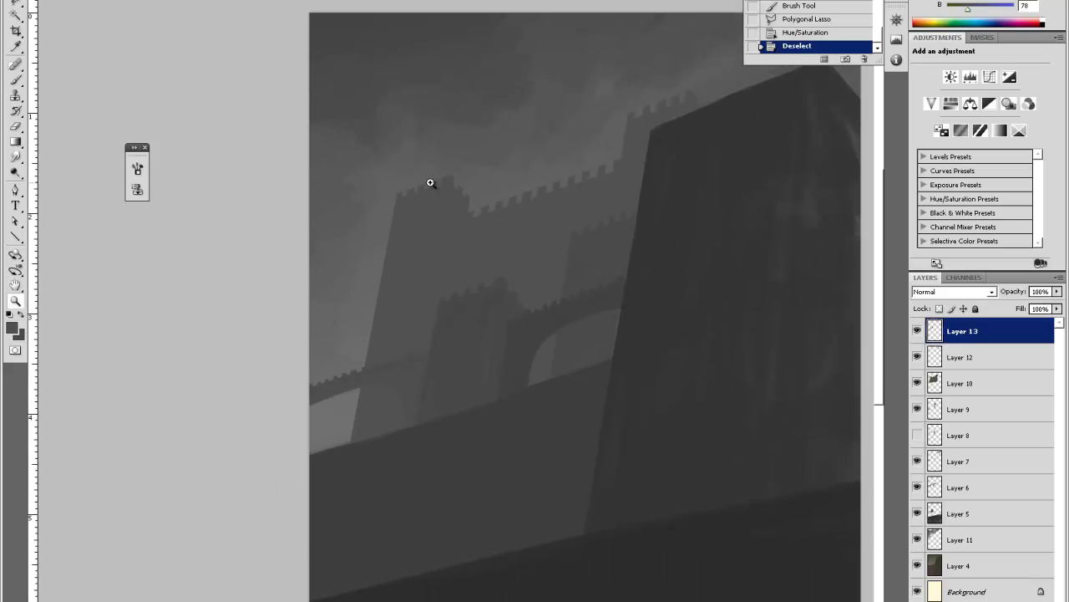
{"action": "left_click", "coordinate": [560, 134]}
{"action": "left_click", "coordinate": [594, 133]}
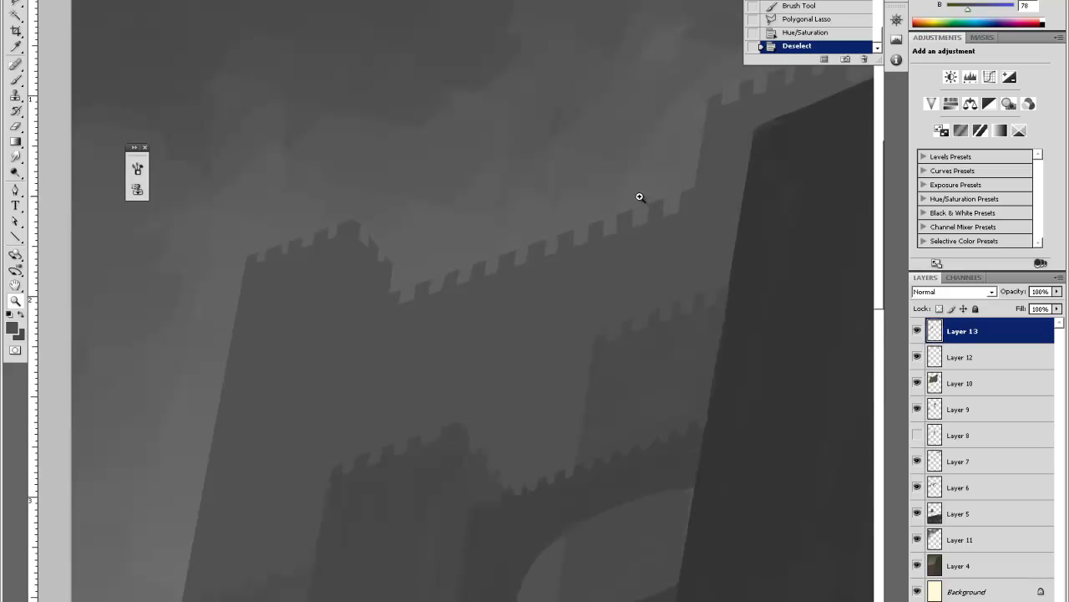
{"action": "key", "text": "l"}
{"action": "left_click", "coordinate": [712, 210]}
{"action": "left_click", "coordinate": [702, 168]}
{"action": "left_click", "coordinate": [595, 185]}
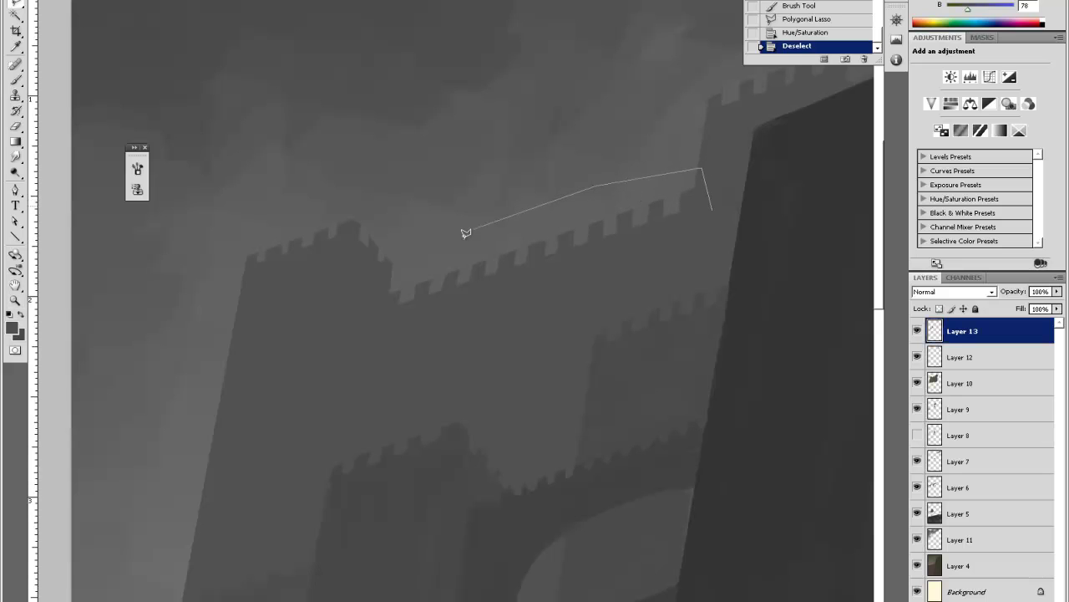
{"action": "left_click", "coordinate": [383, 287]}
{"action": "left_click", "coordinate": [376, 308]}
{"action": "left_click", "coordinate": [386, 319]}
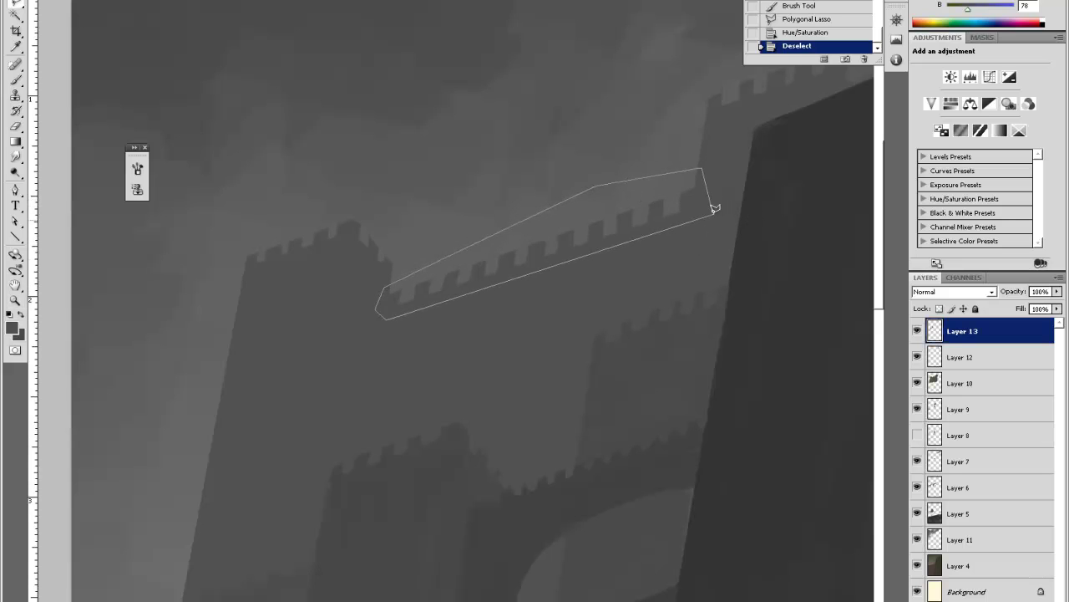
{"action": "left_click", "coordinate": [712, 209]}
{"action": "key", "text": "ctrl+t"}
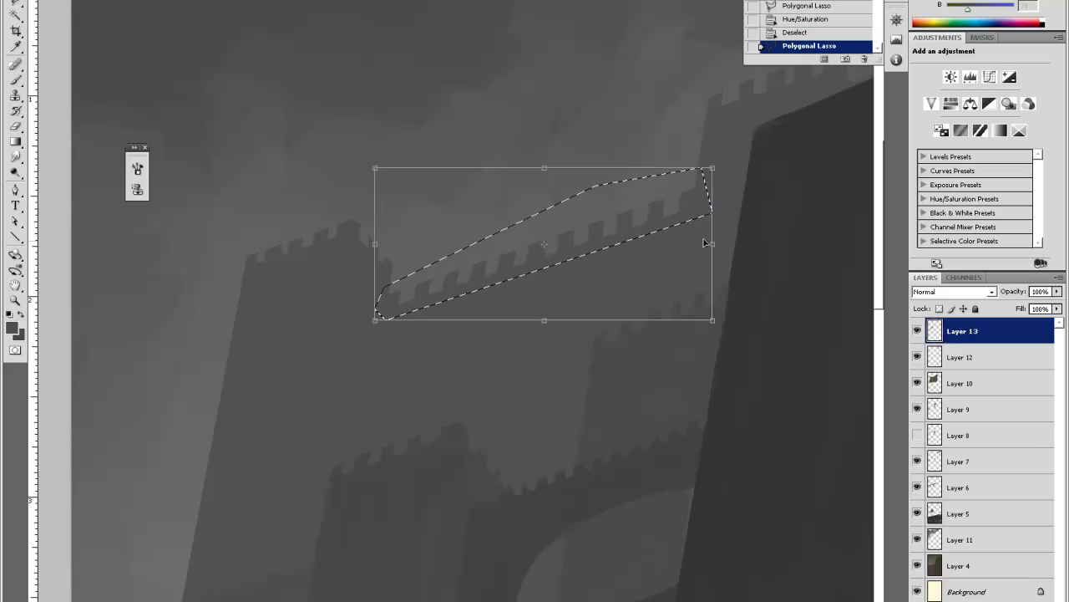
{"action": "mouse_move", "coordinate": [715, 321]}
{"action": "left_mouse_down"}
{"action": "mouse_move", "coordinate": [620, 309]}
{"action": "mouse_move", "coordinate": [619, 281]}
{"action": "mouse_move", "coordinate": [569, 257]}
{"action": "left_mouse_up"}
{"action": "mouse_move", "coordinate": [516, 201]}
{"action": "left_mouse_down"}
{"action": "mouse_move", "coordinate": [535, 244]}
{"action": "mouse_move", "coordinate": [522, 252]}
{"action": "left_mouse_up"}
{"action": "key", "text": "Return"}
{"action": "key", "text": "Return"}
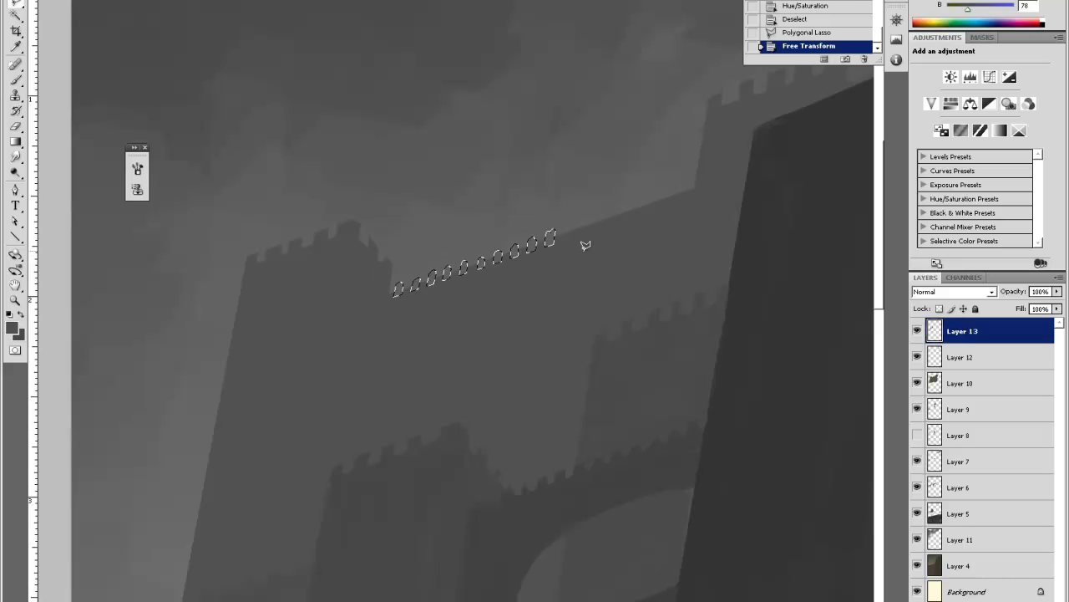
Paste a copy of the scaled battlements along the rest of the distant wall and erase the excess over the tower.
{"action": "key", "text": "ctrl+v"}
{"action": "left_click_drag", "start_coordinate": [591, 281], "coordinate": [753, 231]}
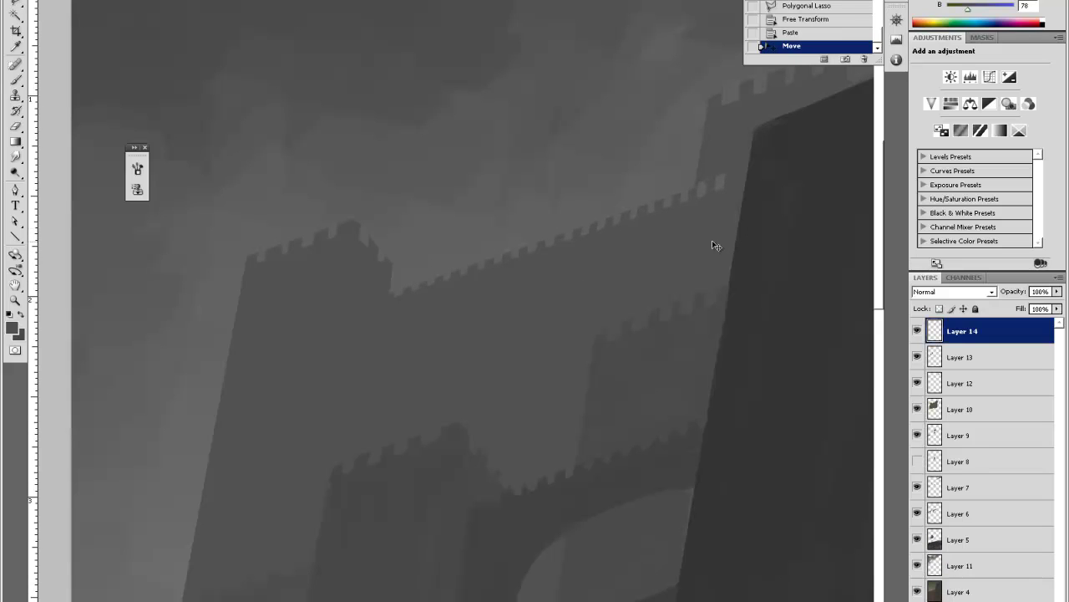
{"action": "key", "text": "e"}
{"action": "left_click_drag", "start_coordinate": [758, 166], "coordinate": [762, 162]}
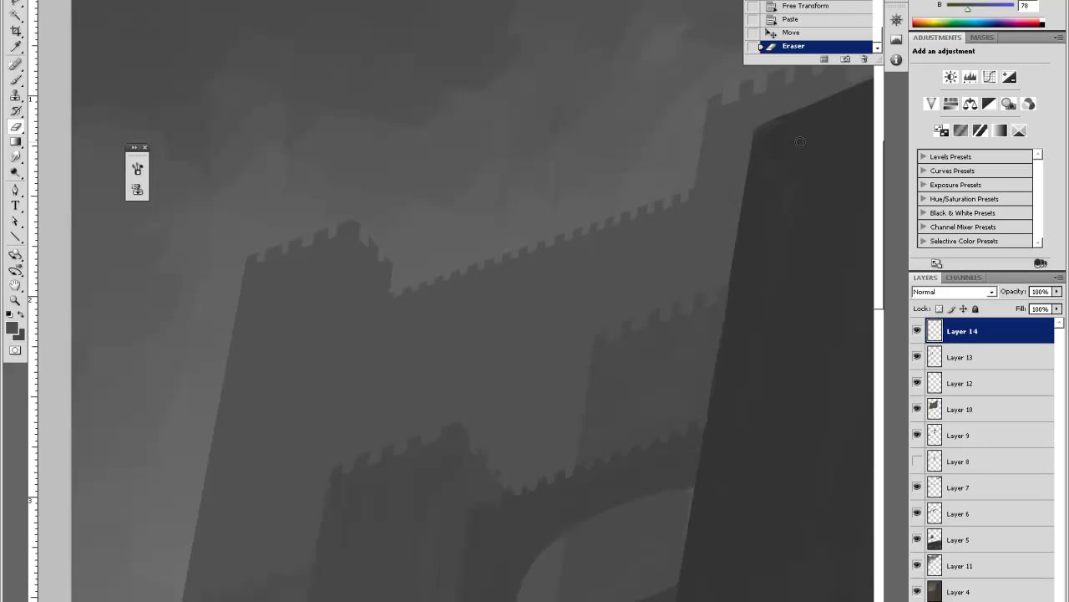
Merge the pasted battlements on Layer 14 with Layer 13.
{"action": "key", "text": "ctrl+minus"}
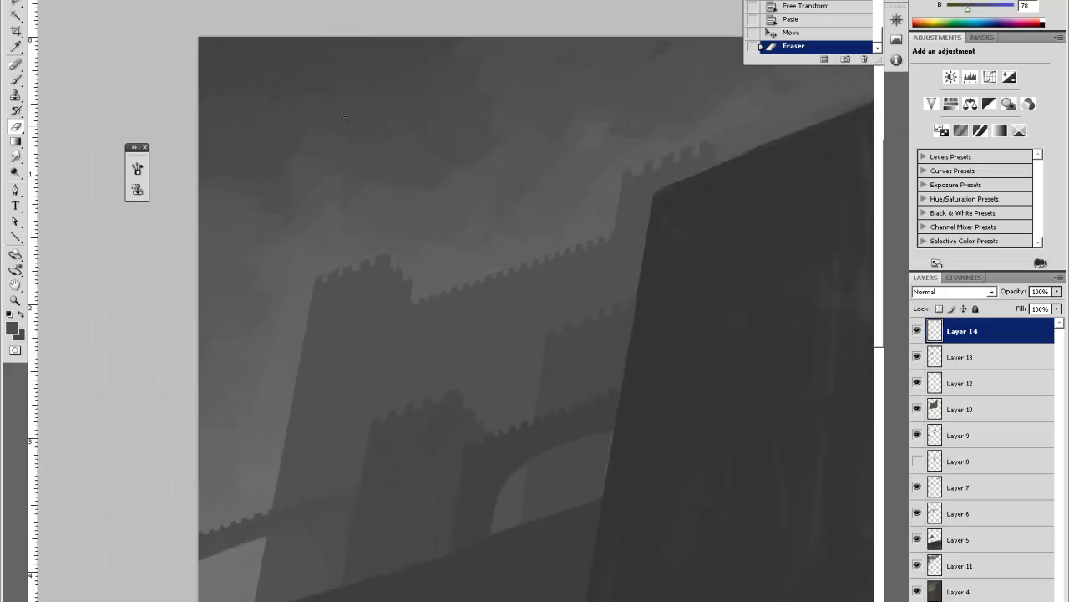
{"action": "left_click", "coordinate": [960, 356], "text": "shift"}
{"action": "key", "text": "ctrl+e"}
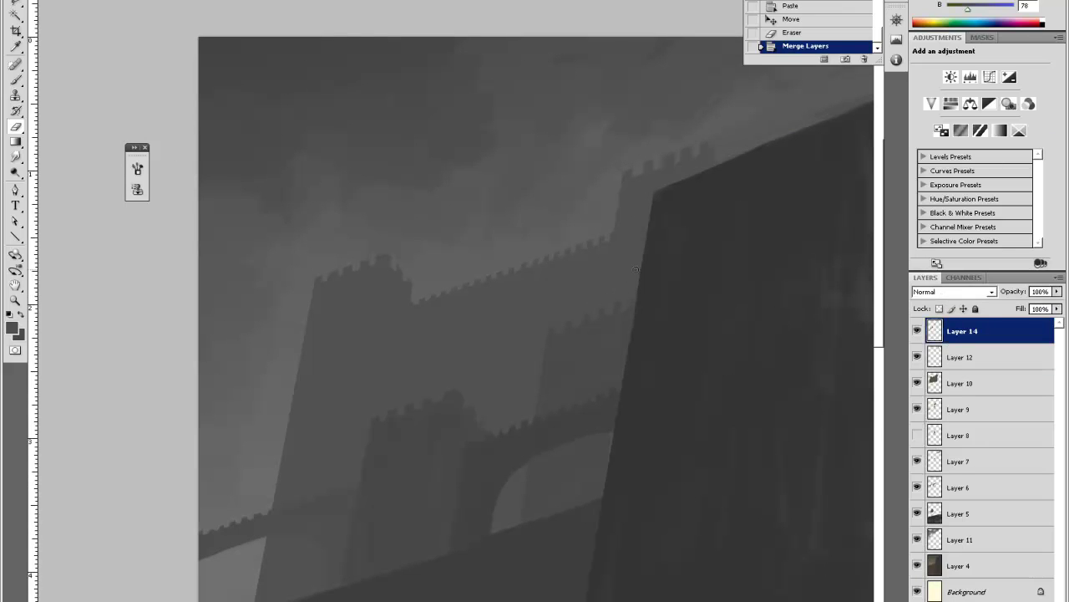
Outline the battlements on the left distant tower with the Polygonal Lasso and scale them down onto the left part of its top edge.
{"action": "key", "text": "ctrl+minus"}
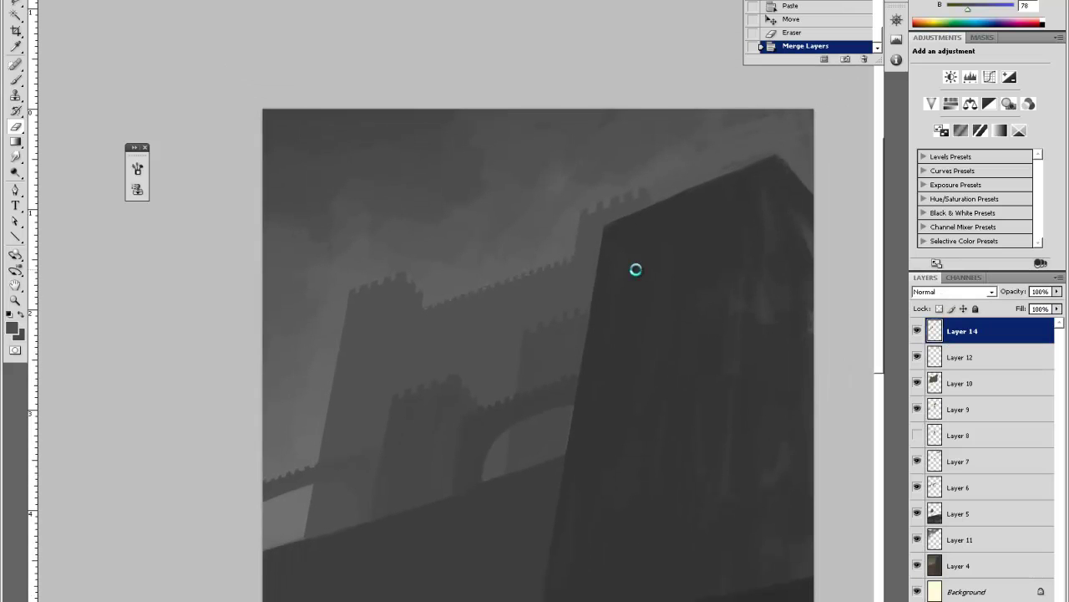
{"action": "key", "text": "z"}
{"action": "left_click", "coordinate": [346, 256]}
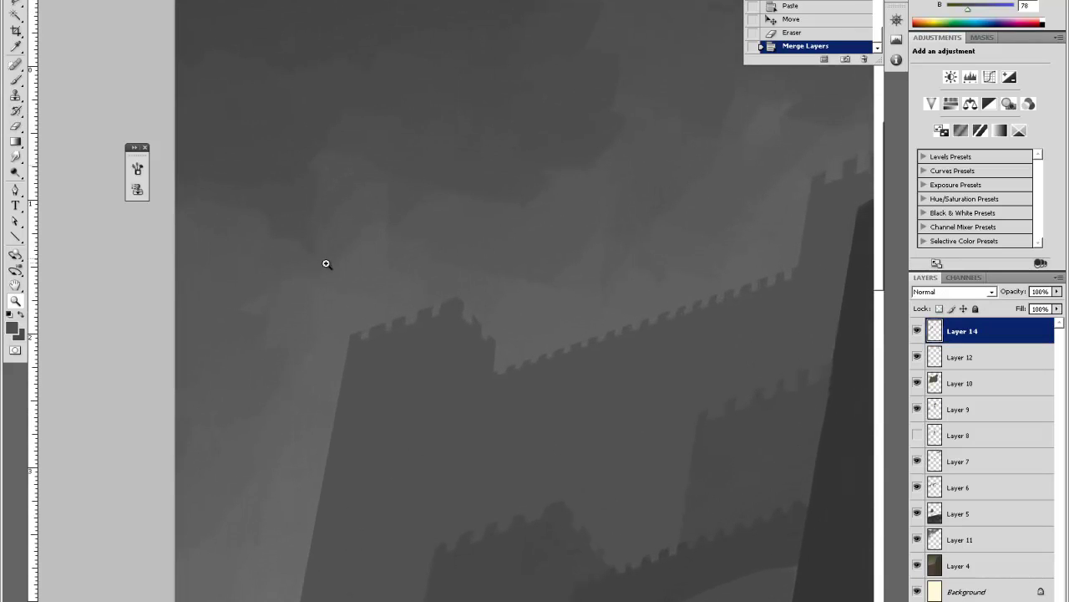
{"action": "key", "text": "v"}
{"action": "left_click", "coordinate": [324, 325]}
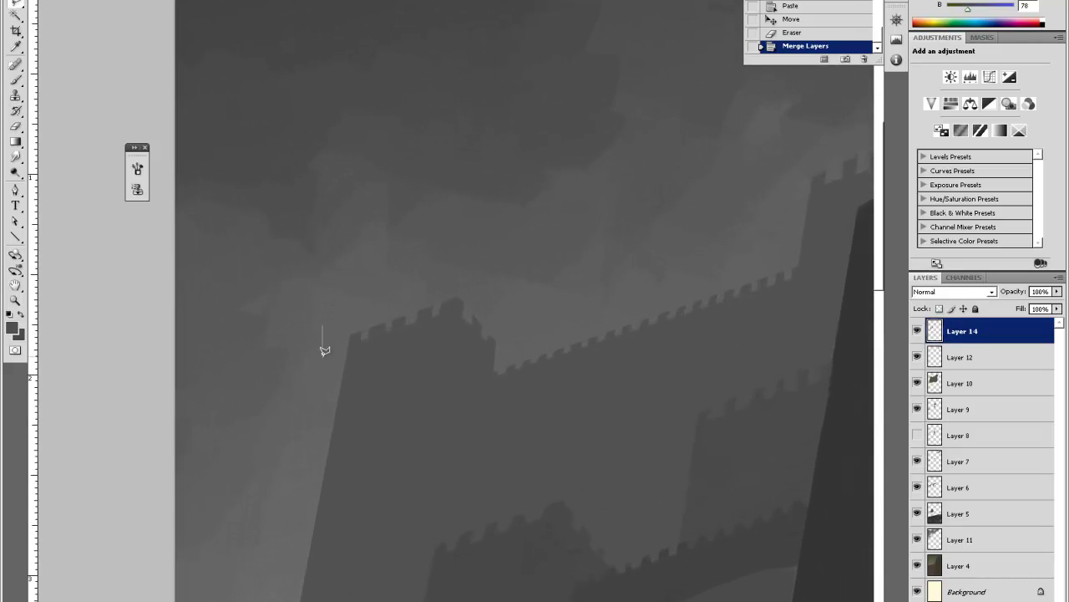
{"action": "left_click", "coordinate": [336, 355]}
{"action": "left_click", "coordinate": [442, 332]}
{"action": "left_click", "coordinate": [450, 312]}
{"action": "left_click", "coordinate": [452, 287]}
{"action": "left_click", "coordinate": [369, 291]}
{"action": "left_click", "coordinate": [323, 324]}
{"action": "key", "text": "ctrl+t"}
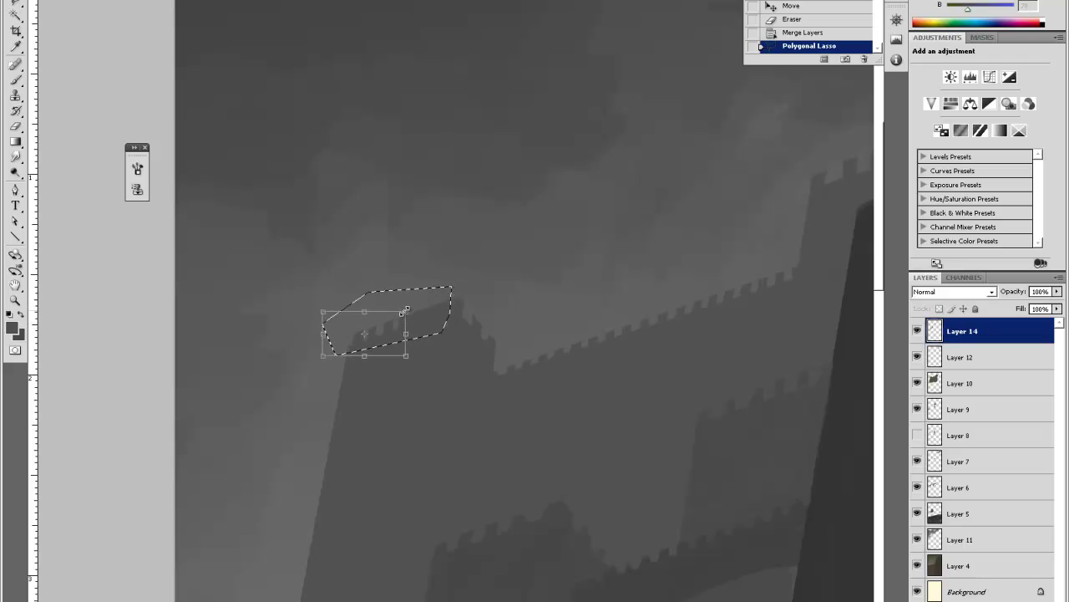
{"action": "left_click_drag", "start_coordinate": [418, 303], "coordinate": [391, 337]}
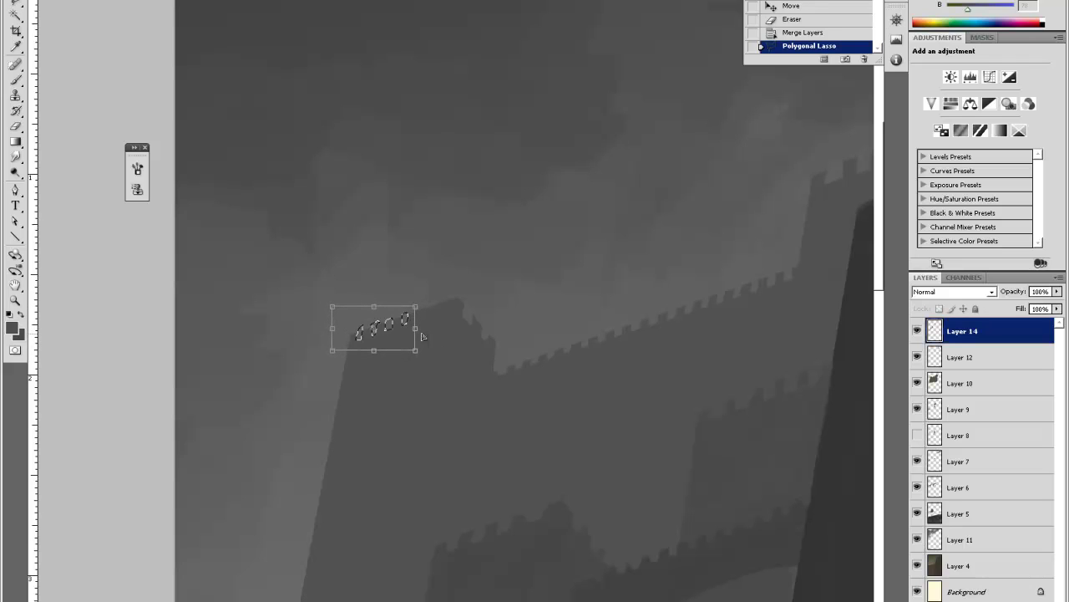
{"action": "key", "text": "Return"}
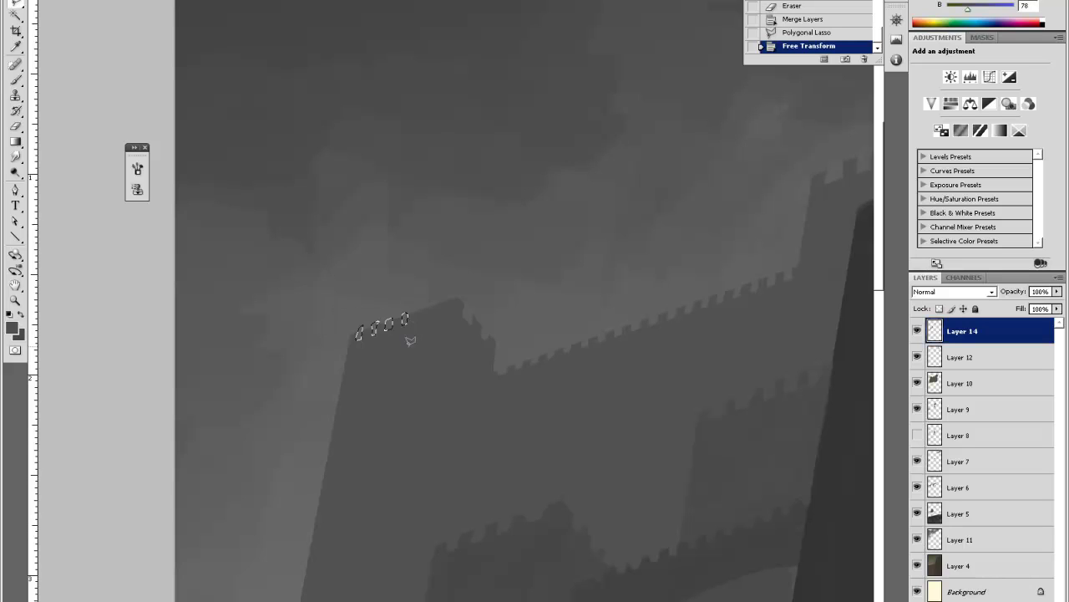
Paste a copy of the battlements along the rest of the left tower's top and merge it with Layers 14 and 12.
{"action": "key", "text": "ctrl+v"}
{"action": "key", "text": "v"}
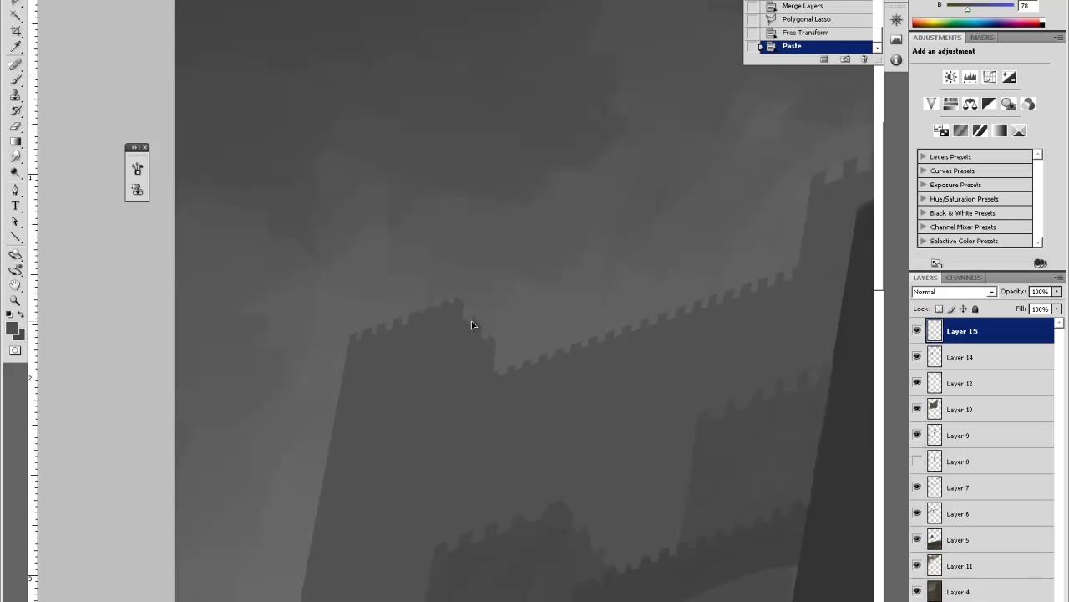
{"action": "left_click_drag", "start_coordinate": [468, 326], "coordinate": [468, 327]}
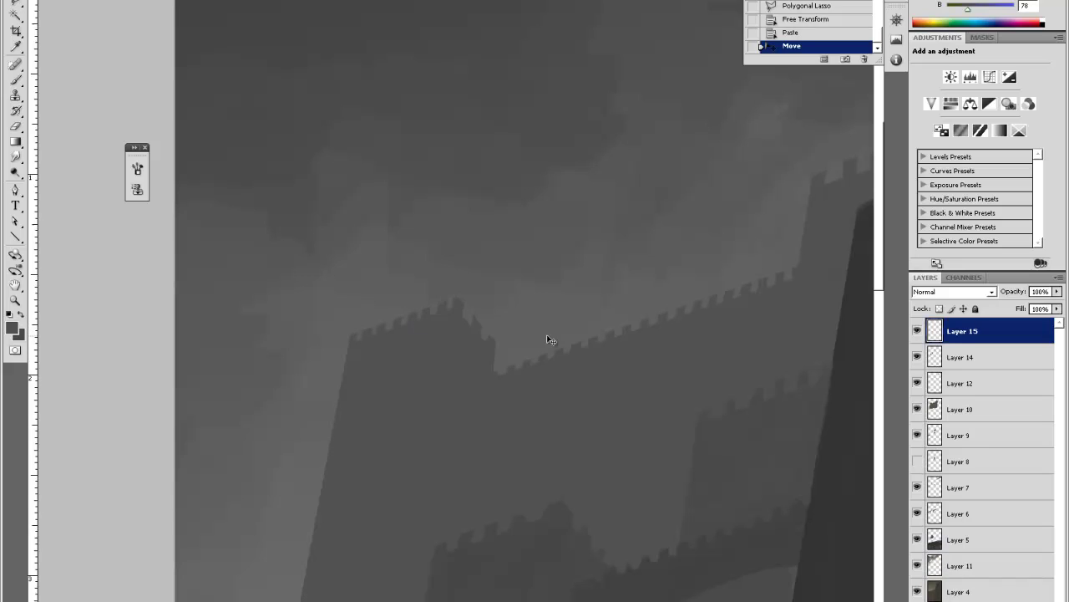
{"action": "left_click", "coordinate": [968, 384], "text": "shift"}
{"action": "key", "text": "ctrl+e"}
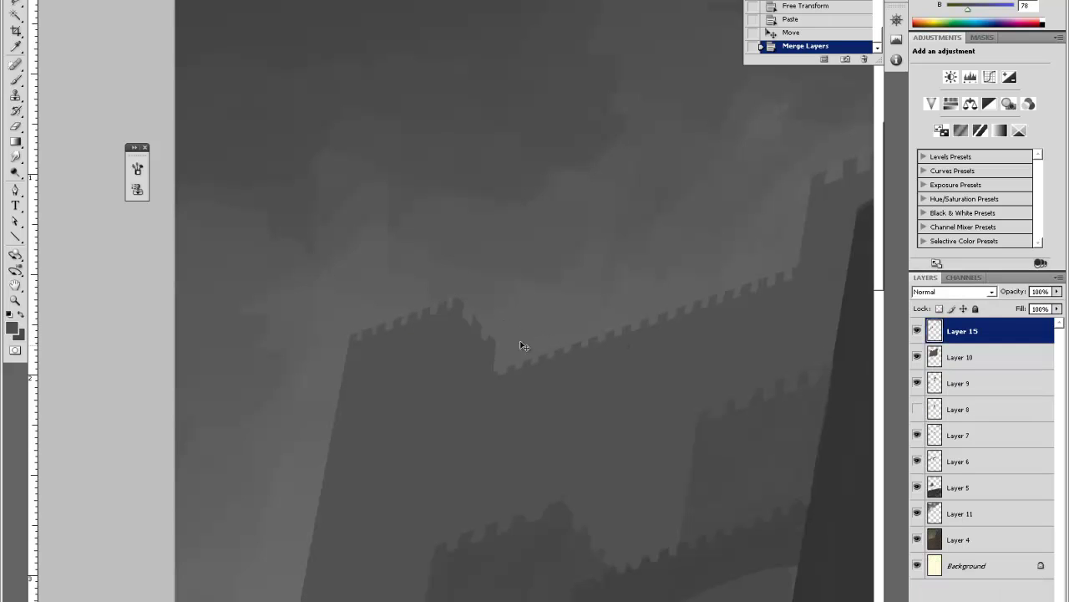
Sample the sky grey beside the left tower and erase the oversized notches along its right-hand slope.
{"action": "key", "text": "i"}
{"action": "left_click", "coordinate": [470, 313]}
{"action": "key", "text": "e"}
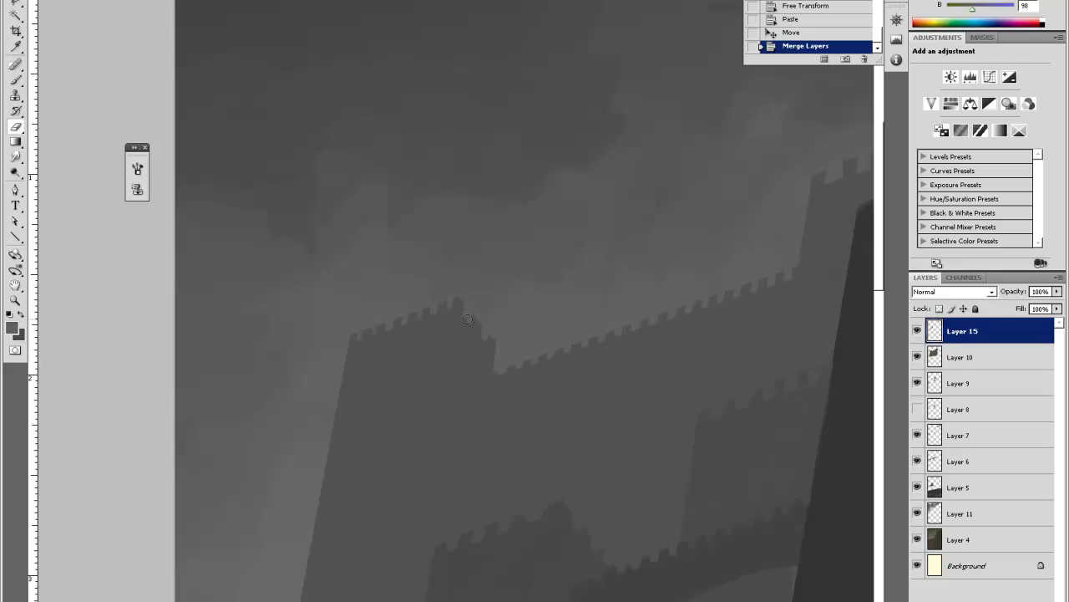
{"action": "left_click", "coordinate": [483, 340]}
{"action": "left_click", "coordinate": [489, 341]}
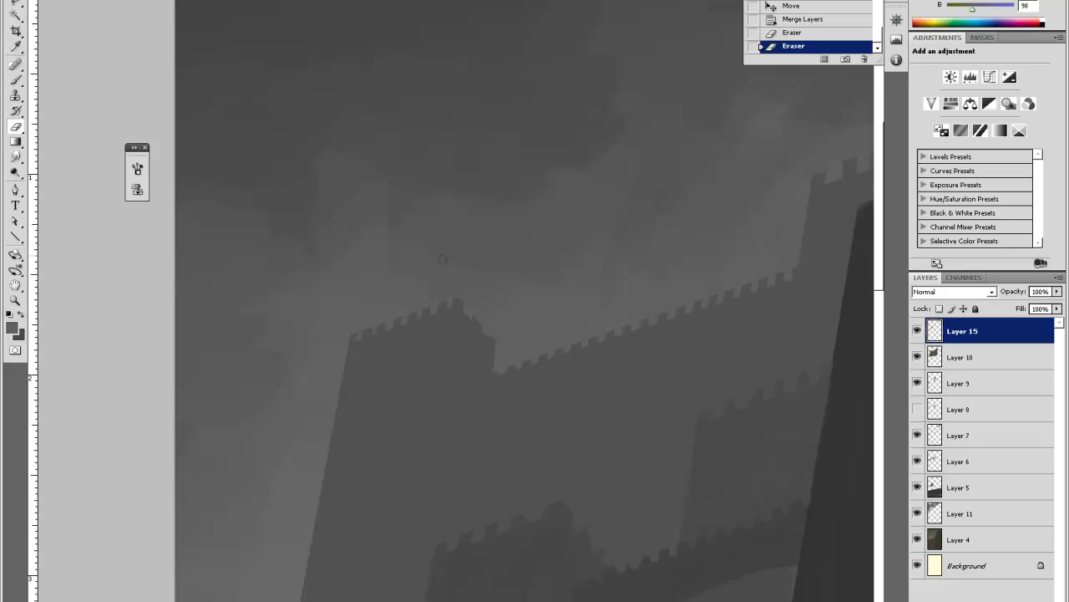
{"action": "left_click", "coordinate": [485, 306]}
Try painting sky-grey notches down the left tower's right-hand slope with the Brush.
{"action": "key", "text": "b"}
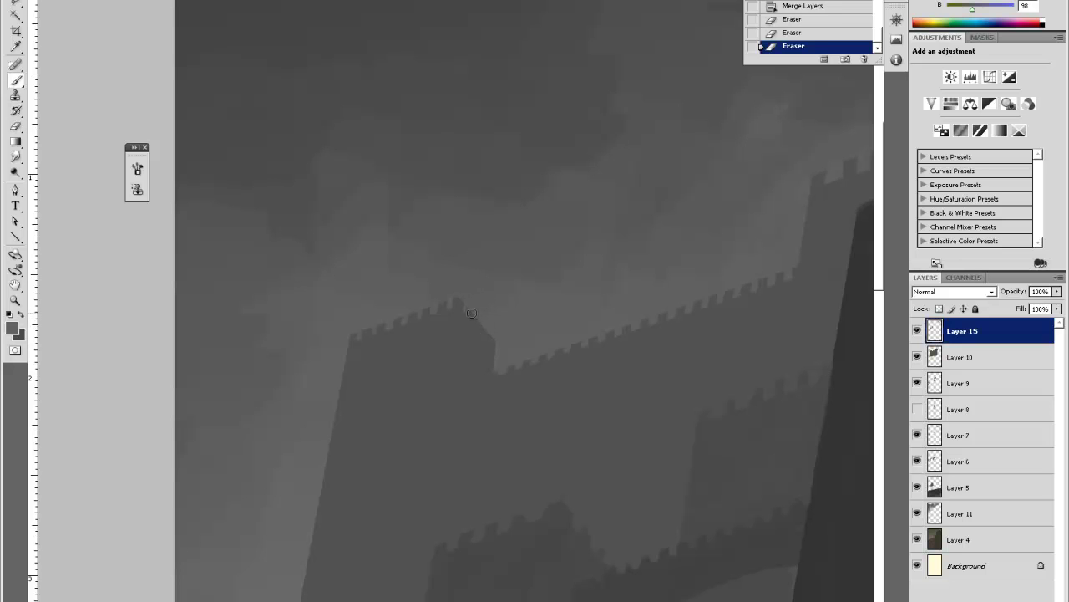
{"action": "left_click", "coordinate": [478, 304]}
{"action": "left_click", "coordinate": [487, 330]}
{"action": "left_click", "coordinate": [489, 334]}
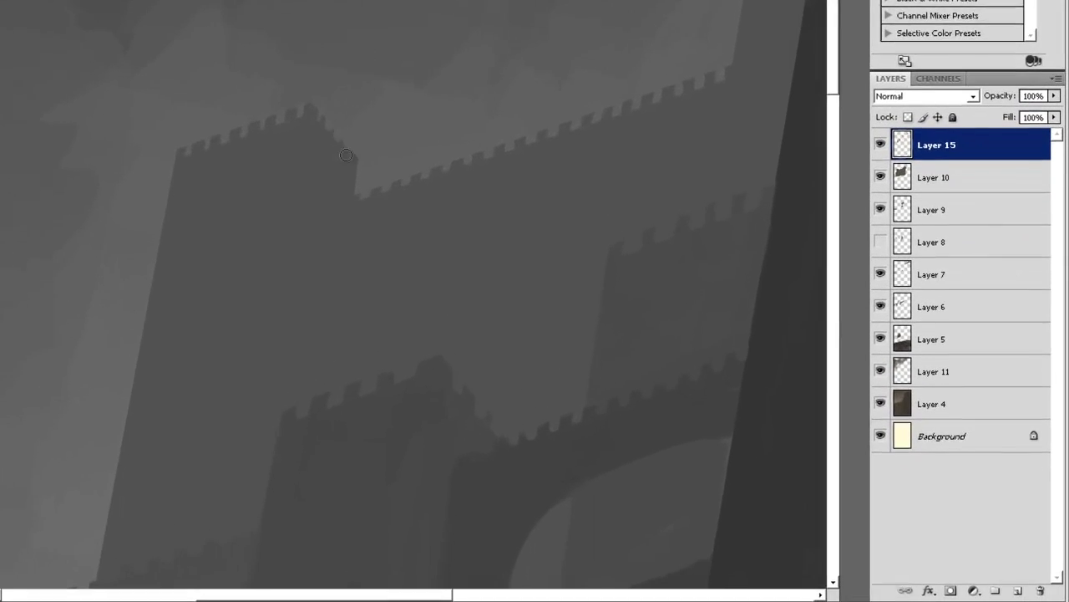
{"action": "left_click", "coordinate": [351, 161], "text": "shift"}
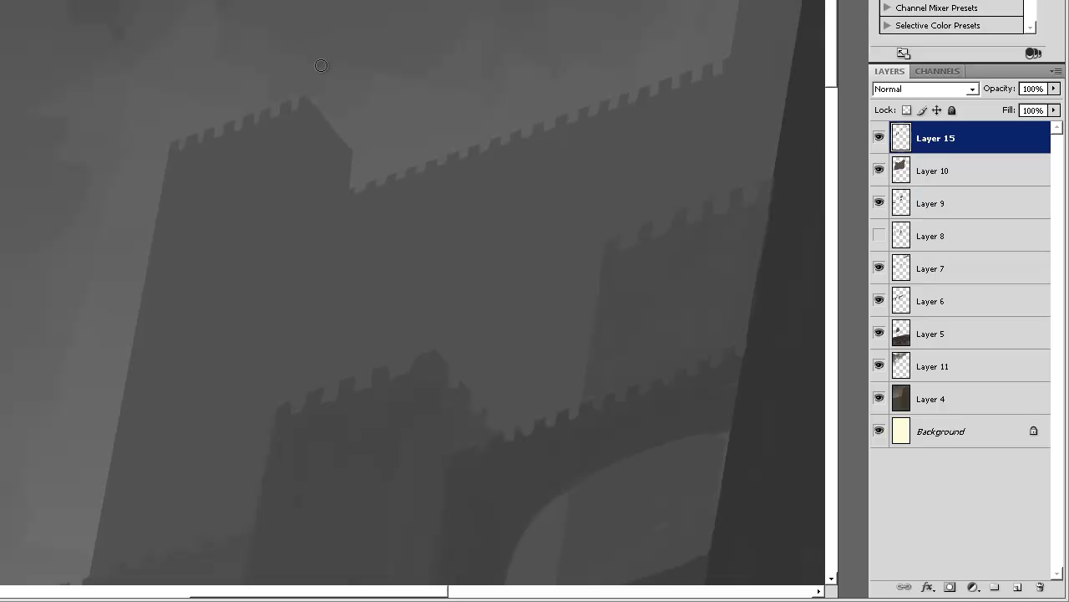
Reduce the brush size, paint finer sky-grey notches on the left tower's right-hand slope and correct them with the Eraser.
{"action": "right_click", "coordinate": [326, 57]}
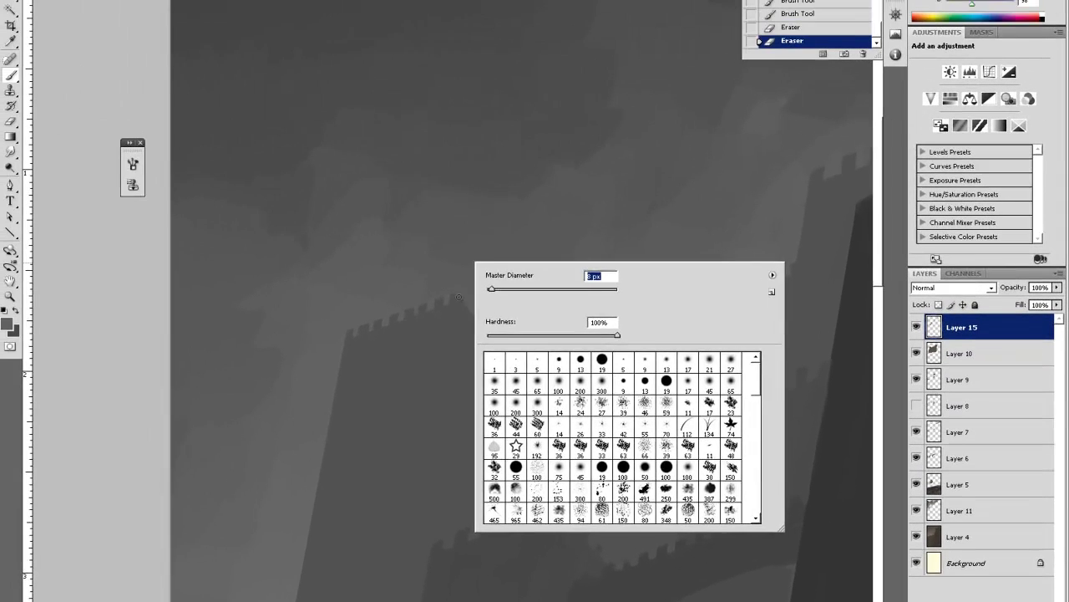
{"action": "left_click_drag", "start_coordinate": [460, 298], "coordinate": [463, 306]}
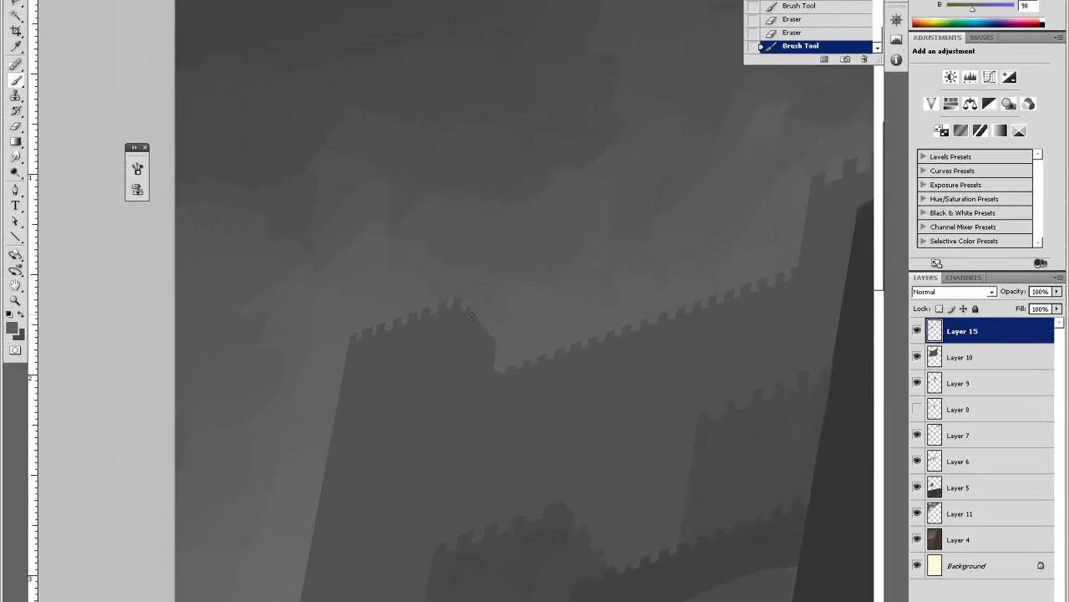
{"action": "left_click", "coordinate": [474, 312]}
{"action": "left_click", "coordinate": [487, 331]}
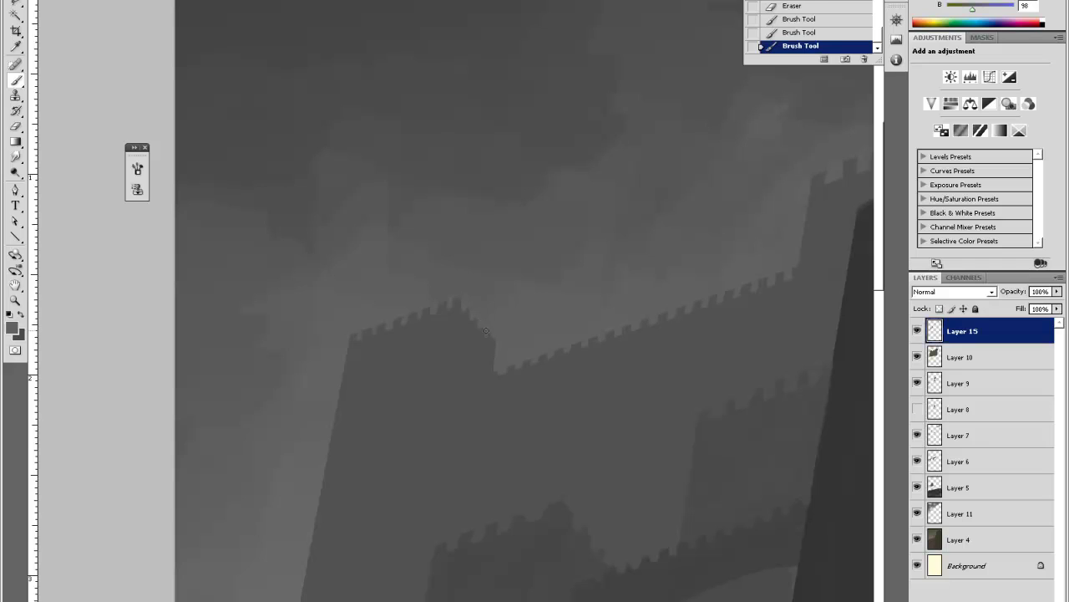
{"action": "left_click", "coordinate": [485, 331]}
{"action": "key", "text": "e"}
{"action": "left_click", "coordinate": [493, 346]}
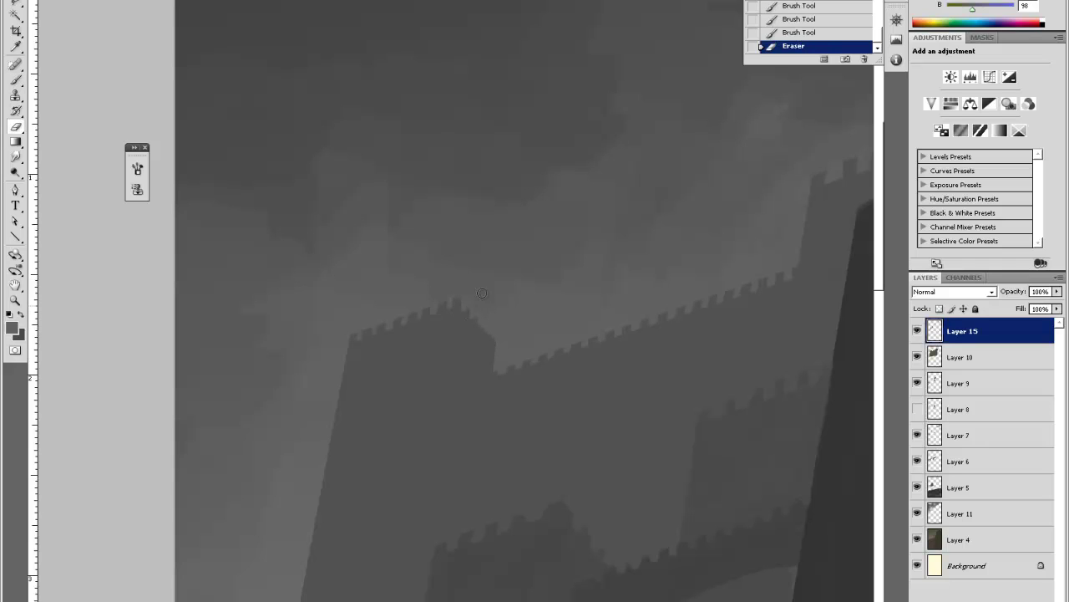
{"action": "left_click_drag", "start_coordinate": [461, 313], "coordinate": [477, 315]}
{"action": "left_click", "coordinate": [487, 328]}
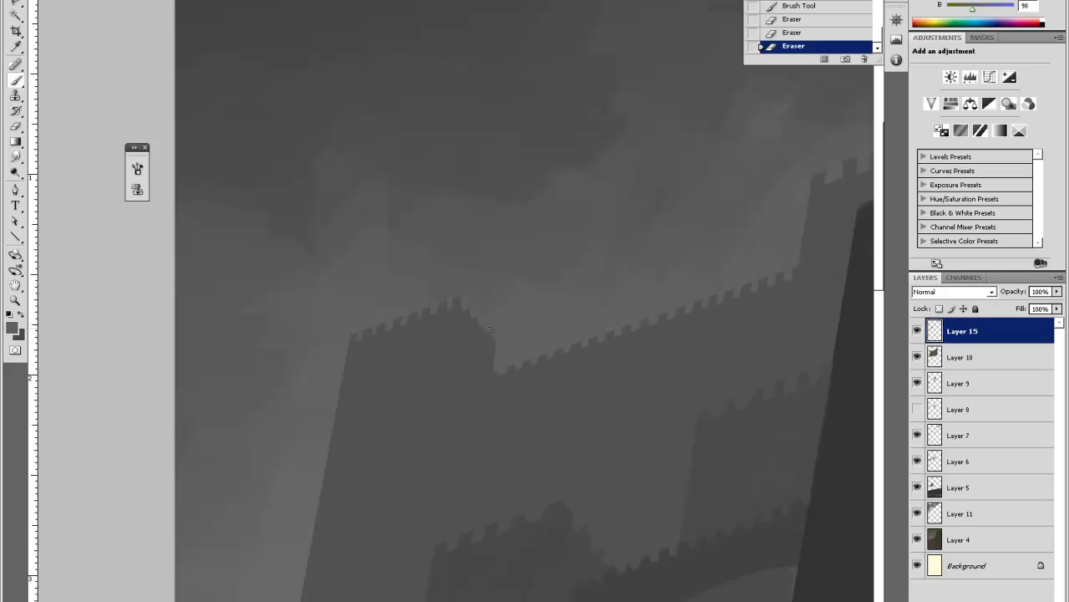
Try repainting the notches on the lower part of the slope and erase the strokes.
{"action": "key", "text": "b"}
{"action": "left_click", "coordinate": [490, 319]}
{"action": "left_click", "coordinate": [478, 332]}
{"action": "key", "text": "e"}
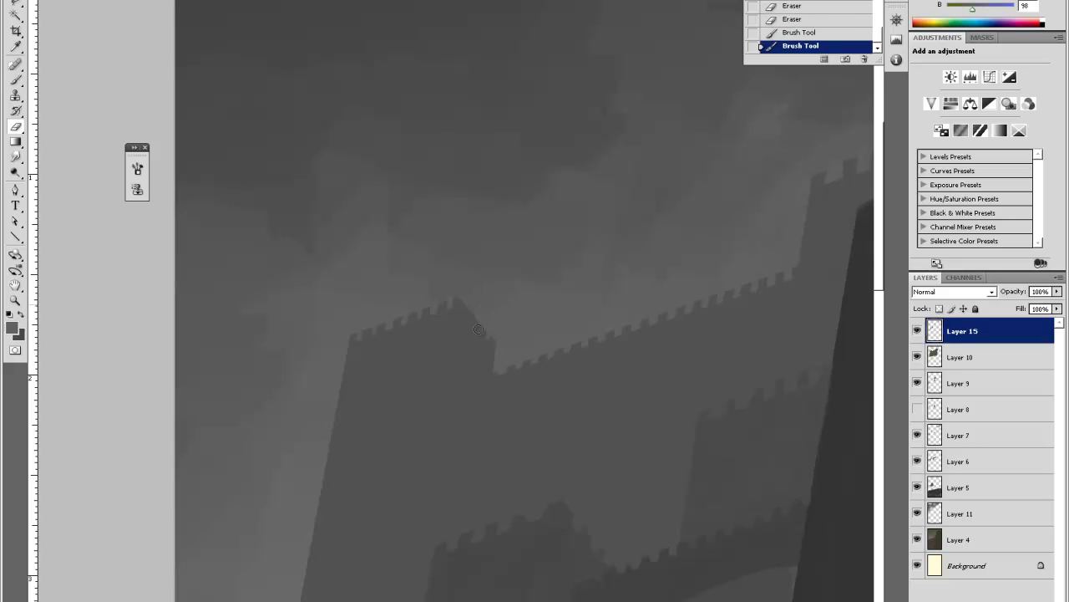
{"action": "left_click", "coordinate": [497, 335]}
Paint evenly spaced sky-grey notches from the left tower's peak down its right-hand slope and trim them with the Eraser.
{"action": "key", "text": "b"}
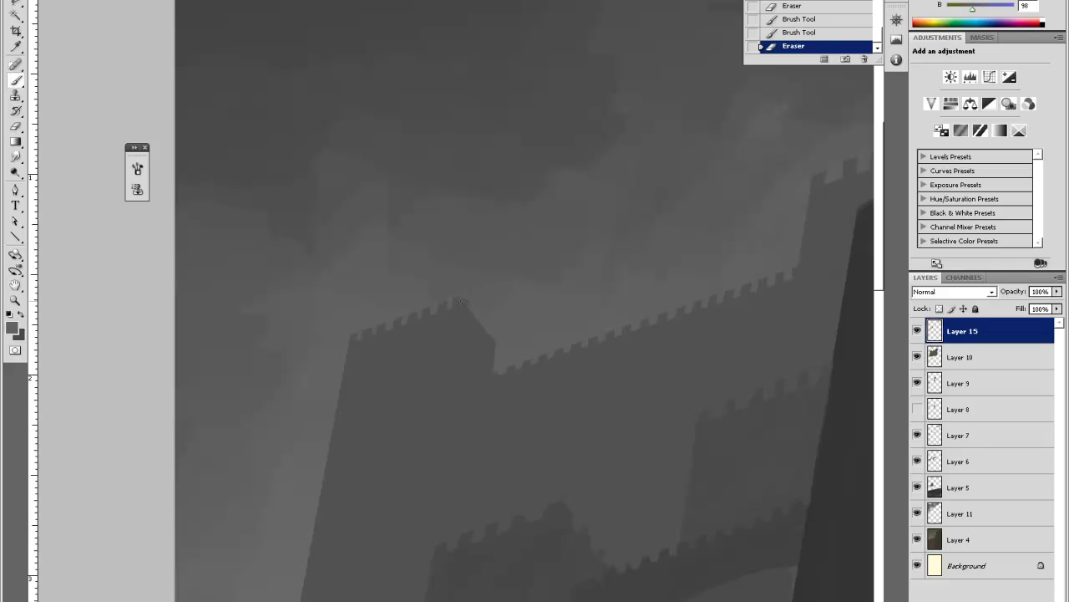
{"action": "left_click", "coordinate": [462, 300]}
{"action": "left_click", "coordinate": [475, 296]}
{"action": "left_click", "coordinate": [476, 317]}
{"action": "left_click", "coordinate": [484, 330]}
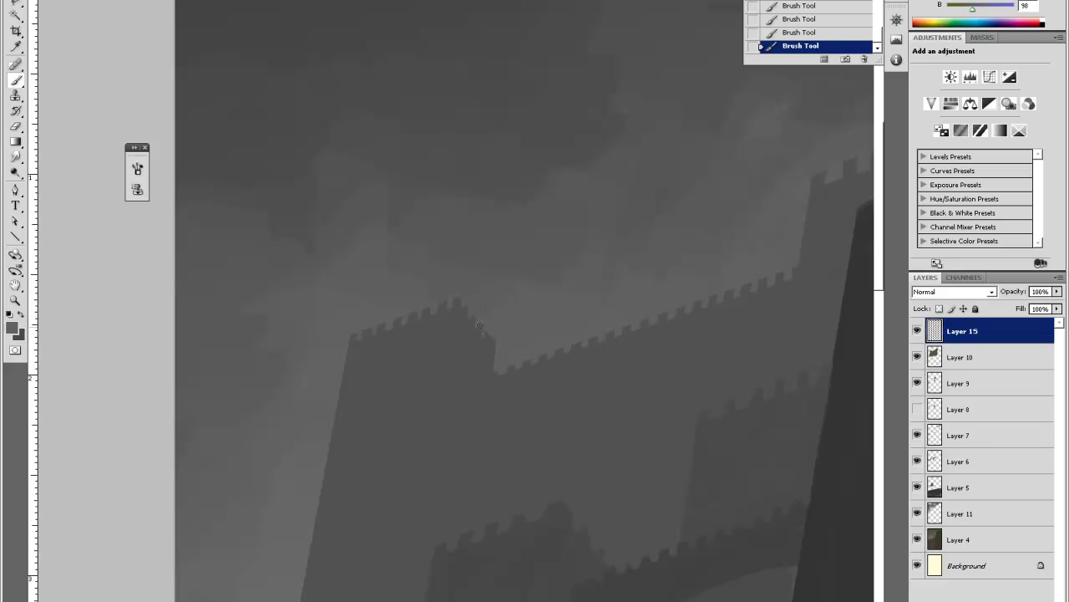
{"action": "key", "text": "e"}
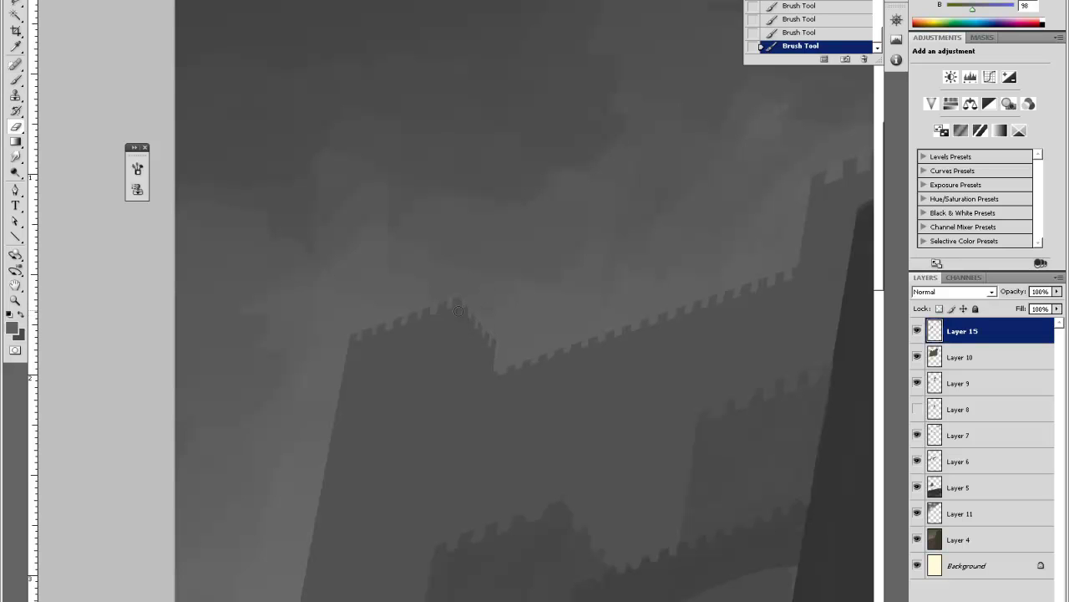
{"action": "left_click_drag", "start_coordinate": [471, 308], "coordinate": [499, 357]}
Outline the battlements on the tall distant tower beside the dark keep, scale them down and nudge them onto the left of its top.
{"action": "key", "text": "space"}
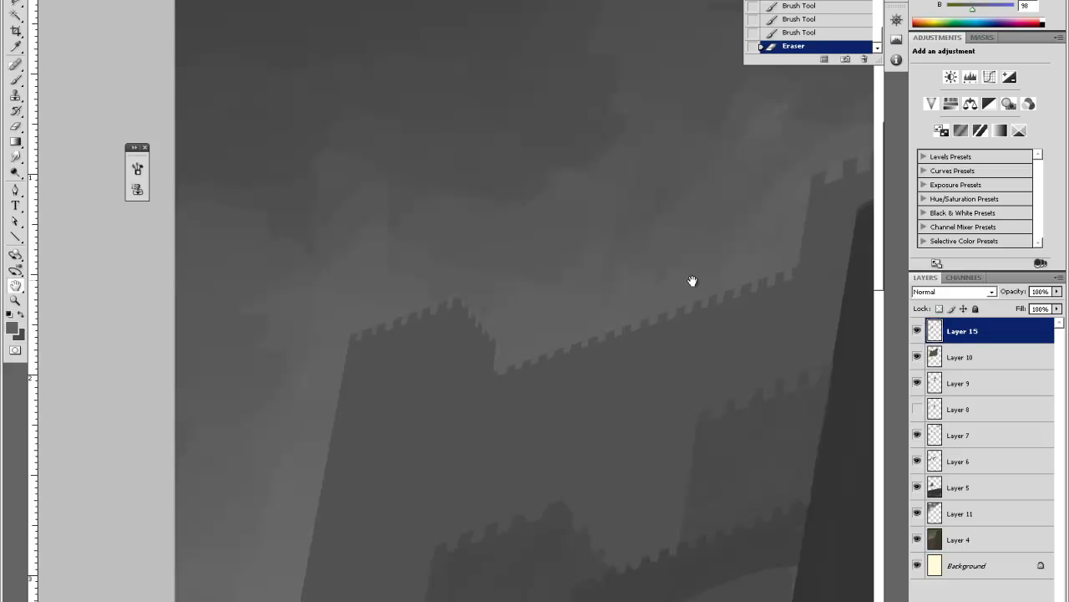
{"action": "left_click_drag", "start_coordinate": [693, 281], "coordinate": [616, 412]}
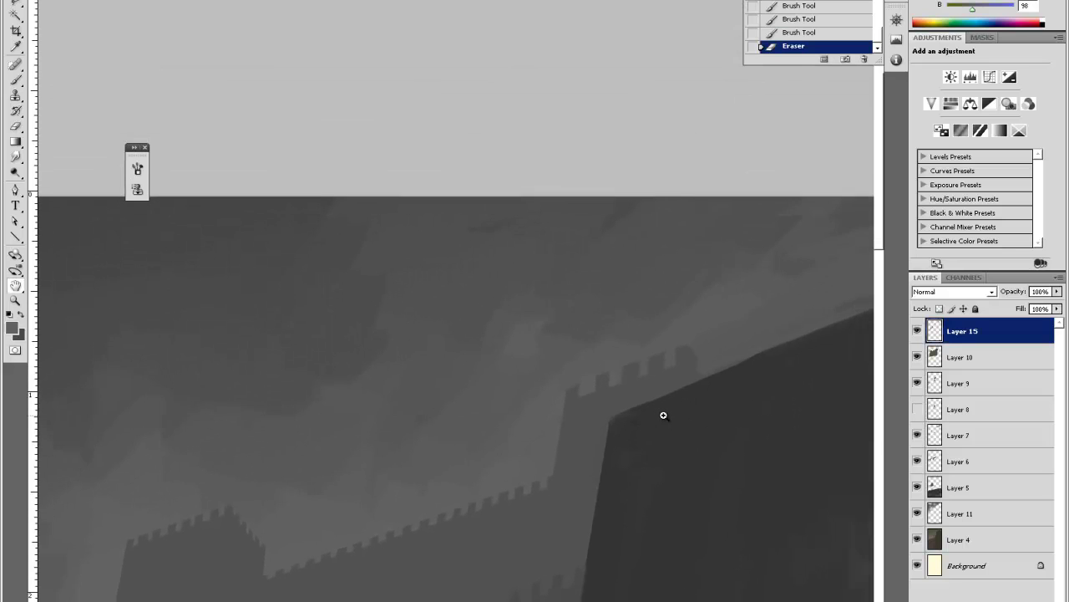
{"action": "key", "text": "ctrl+minus"}
{"action": "key", "text": "l"}
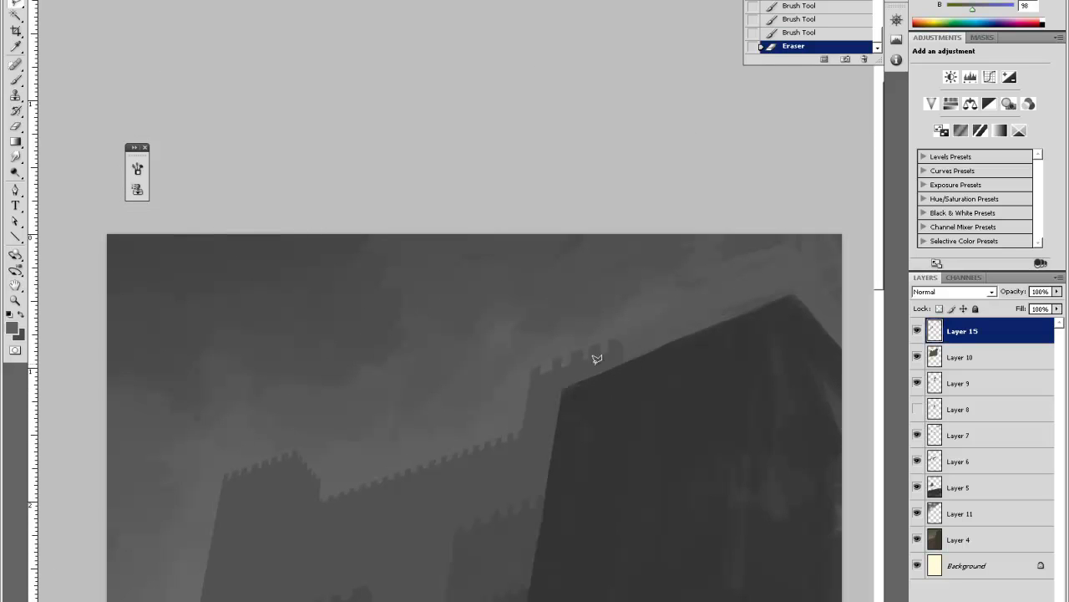
{"action": "left_click", "coordinate": [514, 359]}
{"action": "left_click", "coordinate": [625, 326]}
{"action": "left_click", "coordinate": [612, 361]}
{"action": "left_click", "coordinate": [574, 373]}
{"action": "left_click", "coordinate": [517, 381]}
{"action": "left_click", "coordinate": [515, 357]}
{"action": "key", "text": "ctrl+t"}
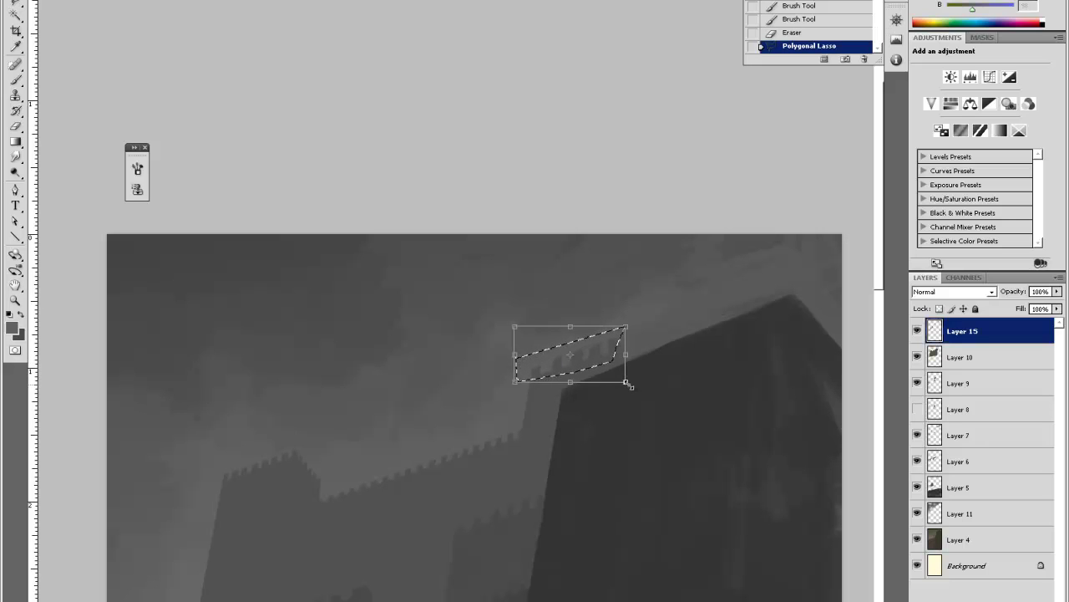
{"action": "mouse_move", "coordinate": [626, 382]}
{"action": "left_mouse_down"}
{"action": "mouse_move", "coordinate": [573, 363]}
{"action": "mouse_move", "coordinate": [588, 343]}
{"action": "mouse_move", "coordinate": [578, 362]}
{"action": "left_mouse_up"}
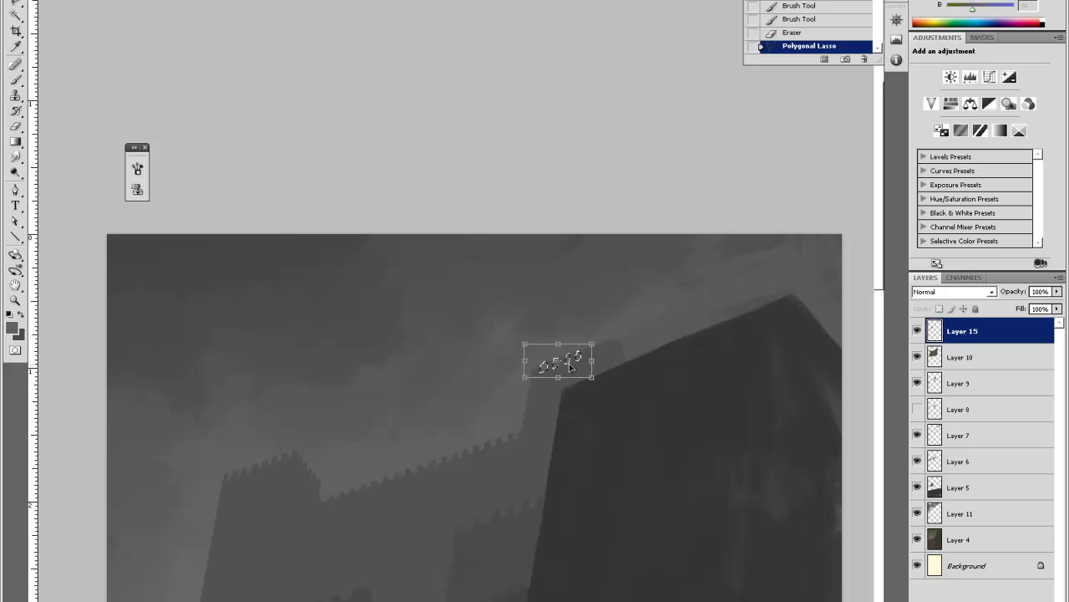
{"action": "key", "text": "Left"}
{"action": "key", "text": "Left"}
{"action": "key", "text": "Down"}
{"action": "key", "text": "Left"}
{"action": "key", "text": "Return"}
Paste a copy of the battlements along the rest of the tall tower's top and merge Layer 16 with Layer 15.
{"action": "key", "text": "ctrl+v"}
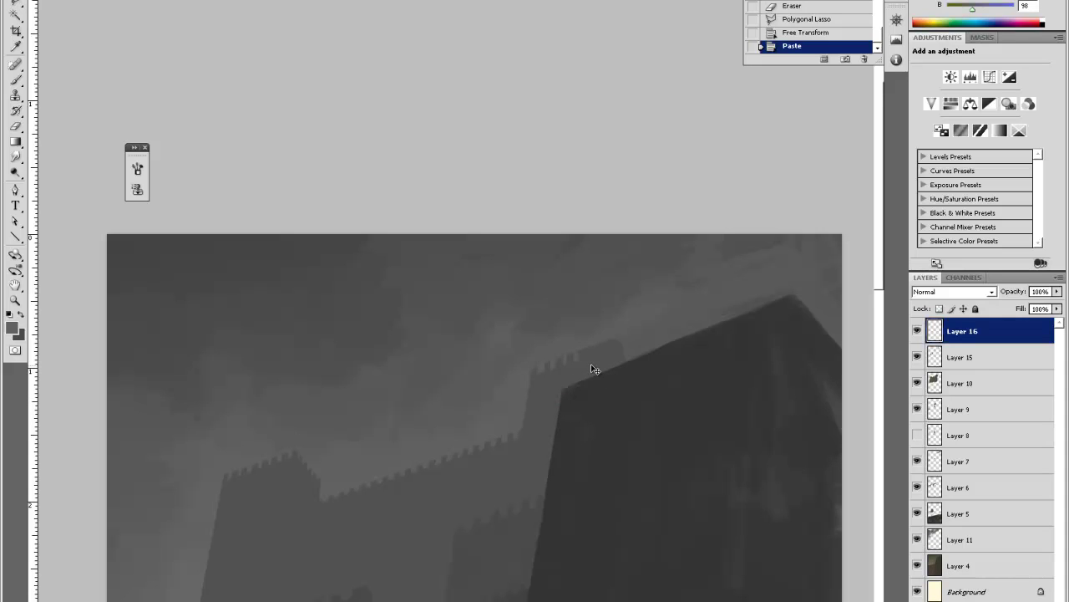
{"action": "key", "text": "l"}
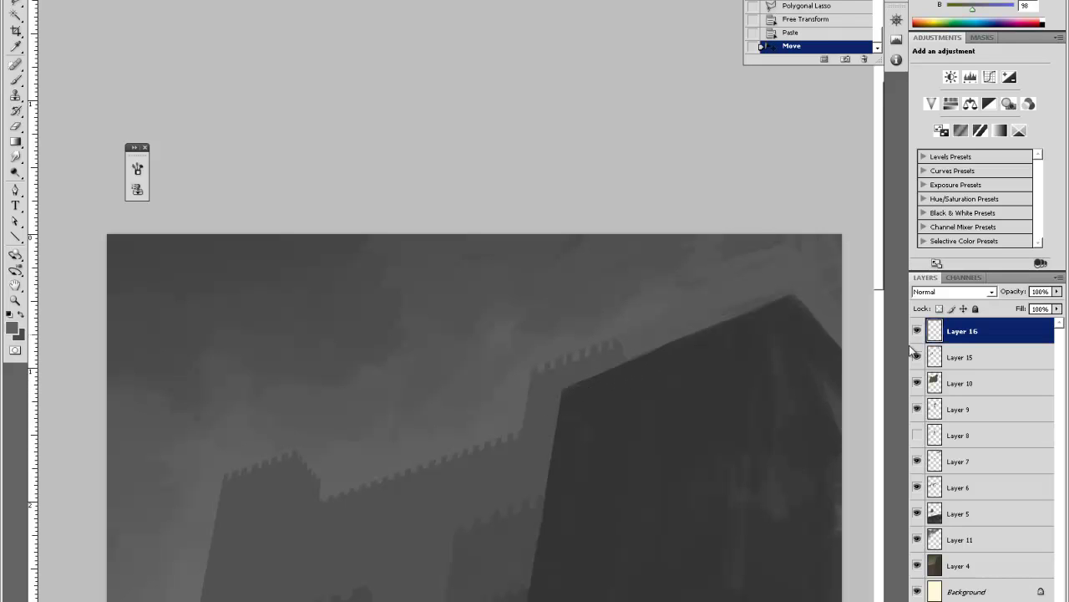
{"action": "left_click", "coordinate": [959, 356], "text": "shift"}
{"action": "key", "text": "ctrl+e"}
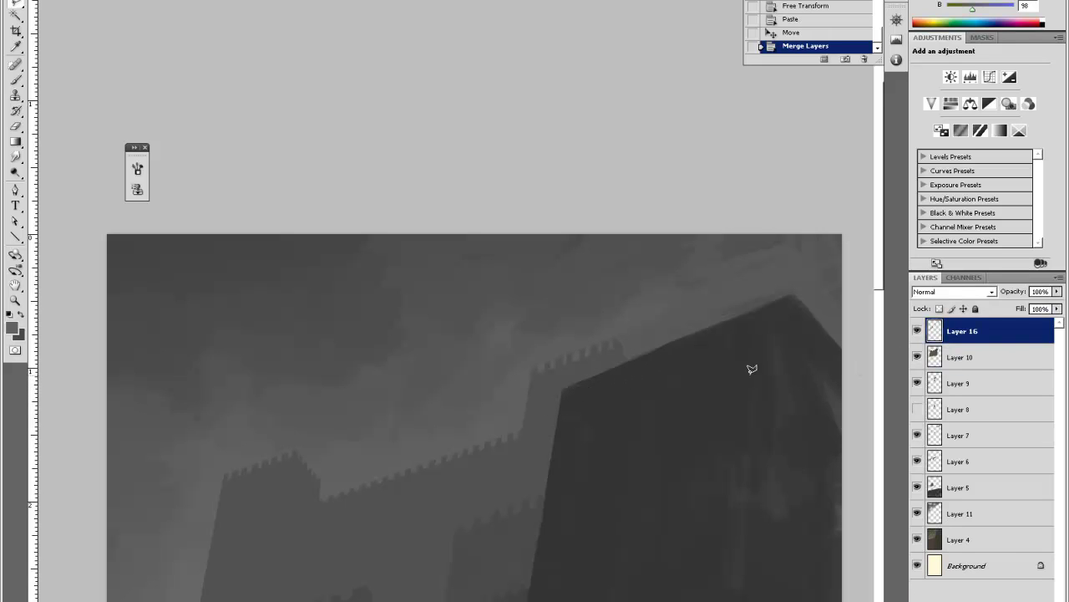
{"action": "left_click", "coordinate": [655, 302]}
{"action": "double_click", "coordinate": [637, 305]}
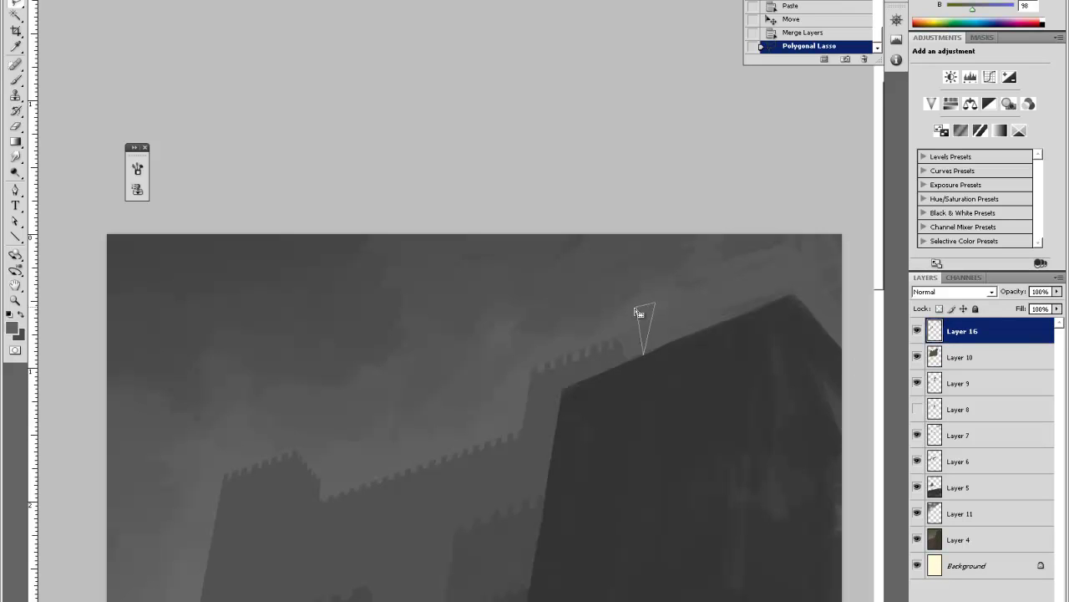
{"action": "key", "text": "ctrl+d"}
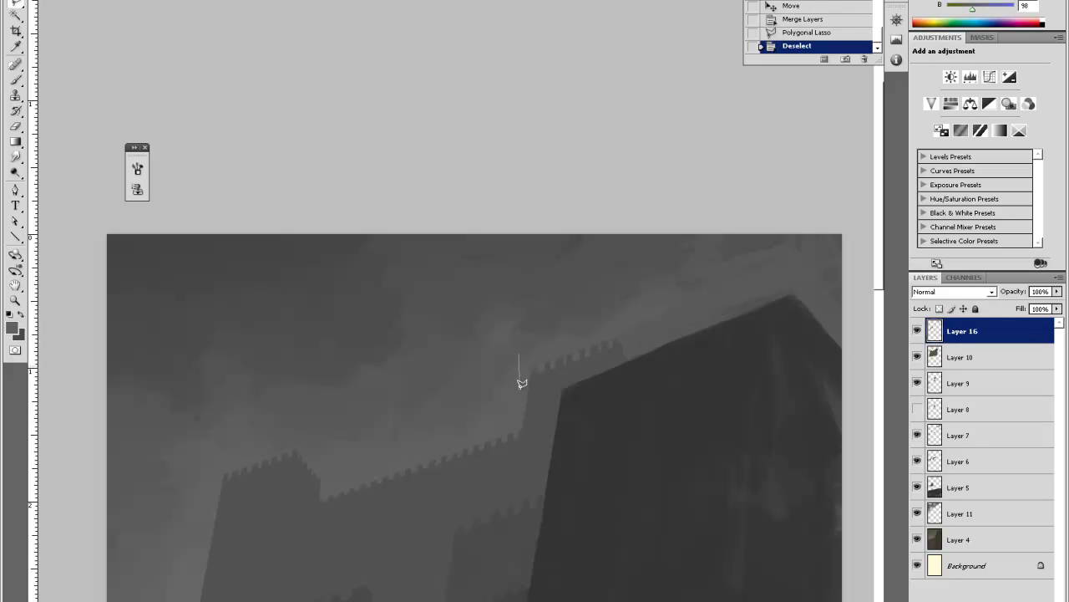
Outline the tall tower's full row of battlements with the Polygonal Lasso and nudge it slightly up and to the left.
{"action": "left_click", "coordinate": [519, 355]}
{"action": "left_click", "coordinate": [519, 387]}
{"action": "left_click", "coordinate": [614, 355]}
{"action": "left_click", "coordinate": [619, 333]}
{"action": "left_click", "coordinate": [579, 336]}
{"action": "left_click", "coordinate": [521, 351]}
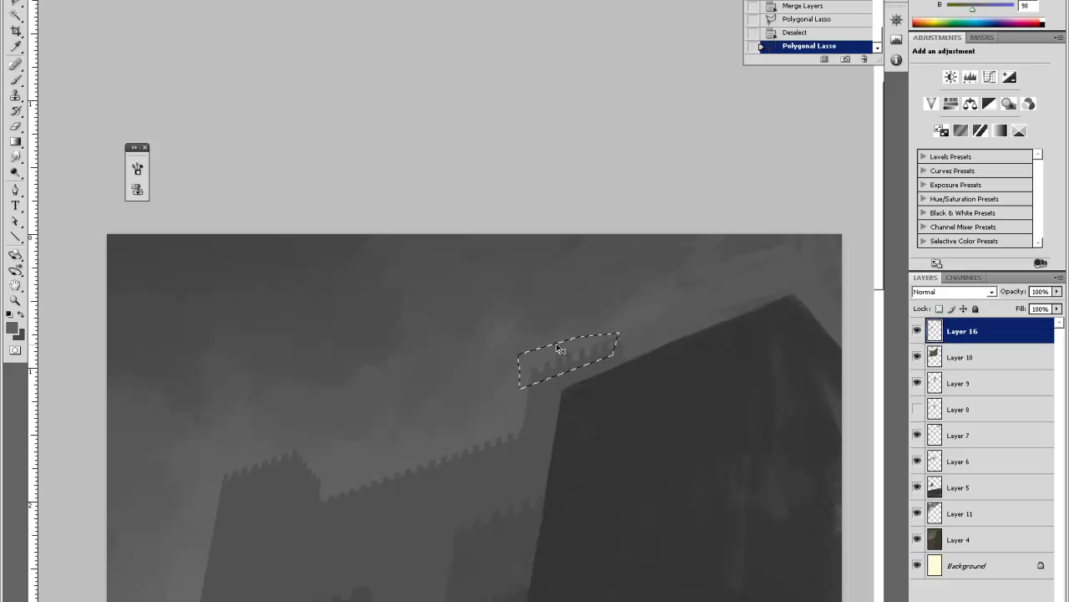
{"action": "key", "text": "ctrl+Up"}
{"action": "key", "text": "ctrl+Left"}
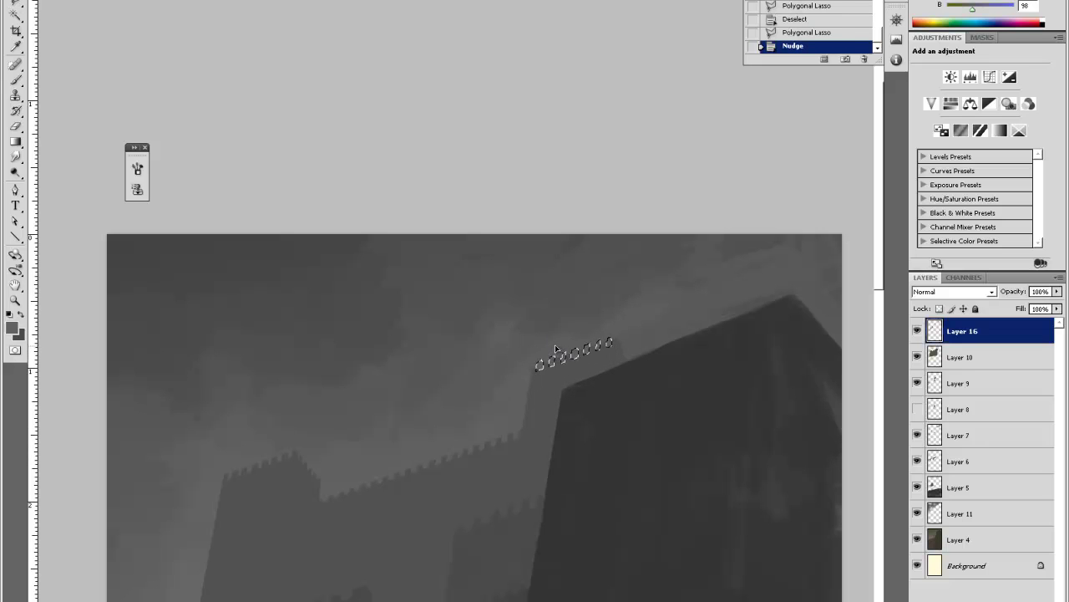
Deselect the tall distant tower's battlements and erase stray paint where their row meets the dark keep.
{"action": "key", "text": "ctrl+d"}
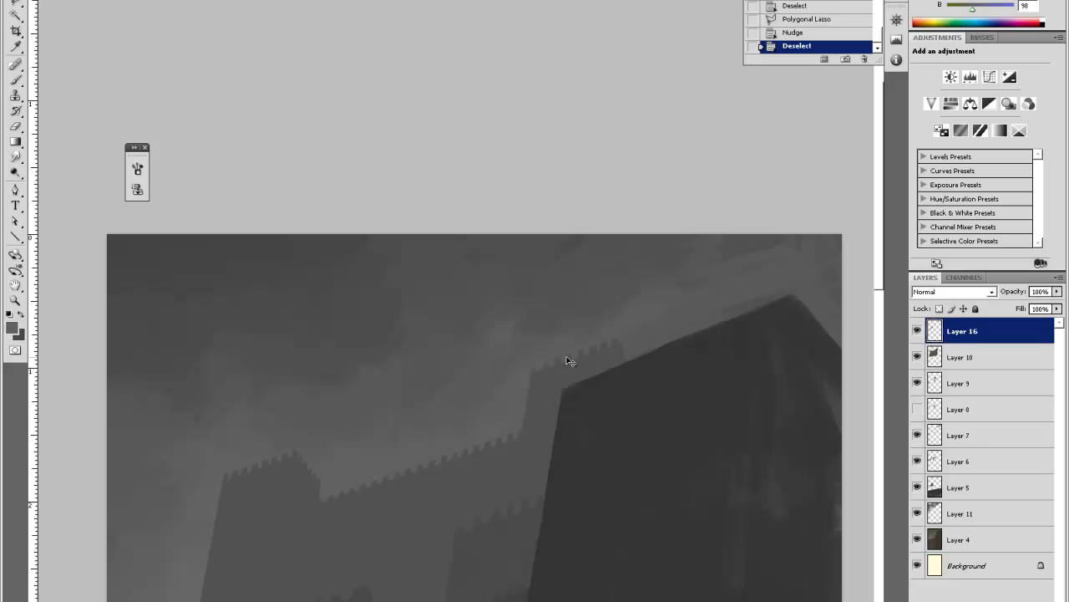
{"action": "key", "text": "z"}
{"action": "left_click", "coordinate": [642, 376]}
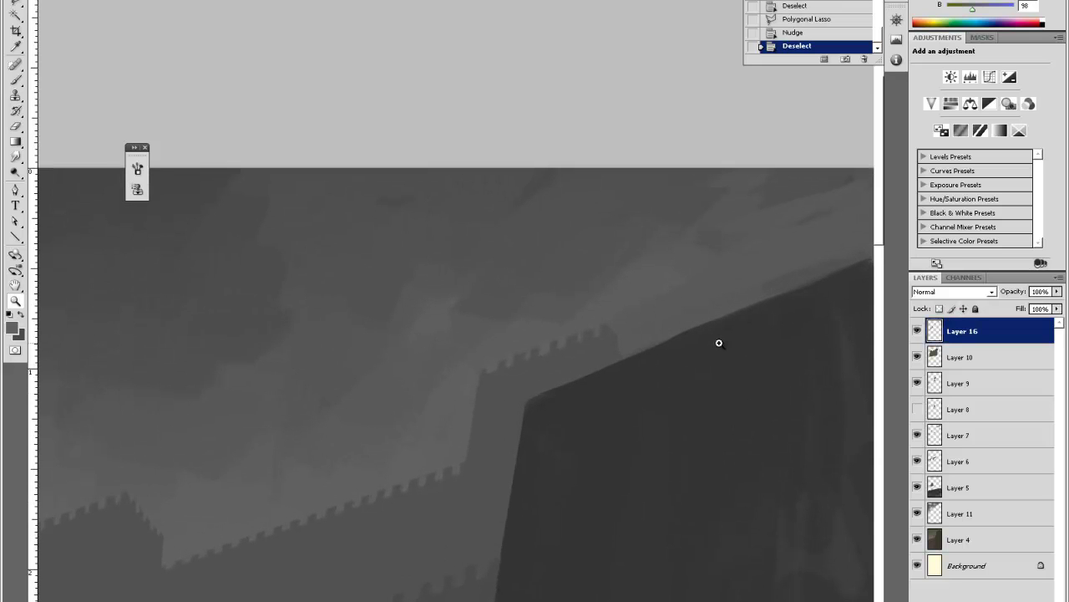
{"action": "key", "text": "e"}
{"action": "left_click_drag", "start_coordinate": [640, 372], "coordinate": [565, 281]}
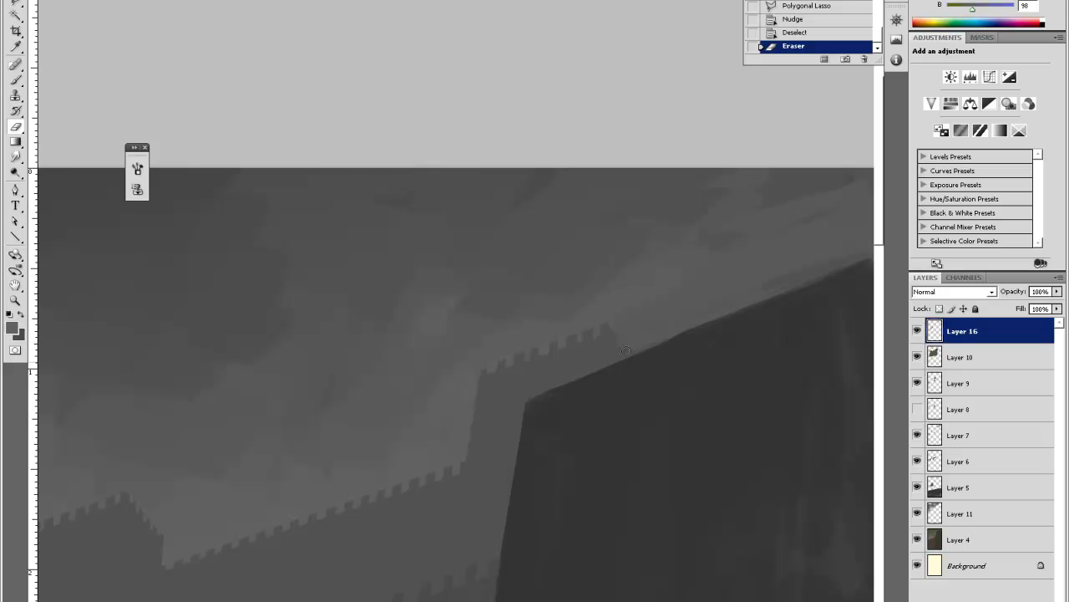
{"action": "left_click_drag", "start_coordinate": [631, 402], "coordinate": [659, 240]}
{"action": "key", "text": "ctrl+minus"}
{"action": "key", "text": "ctrl+minus"}
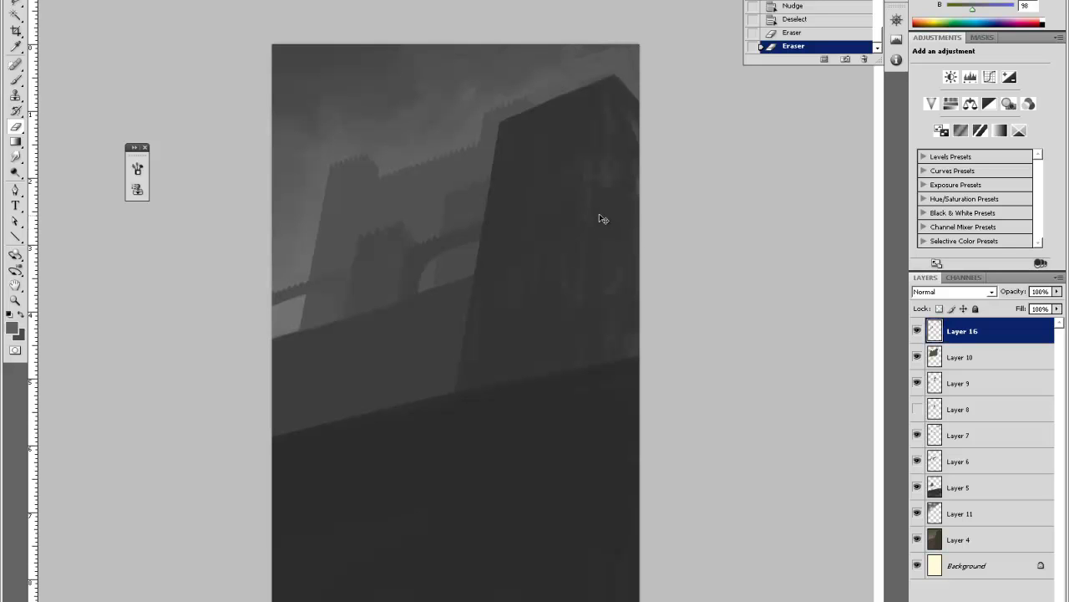
Sample the light grey below the left bridge and brush evenly spaced vertical notches along the left end of the lower wall's top.
{"action": "key", "text": "z"}
{"action": "left_click", "coordinate": [282, 310]}
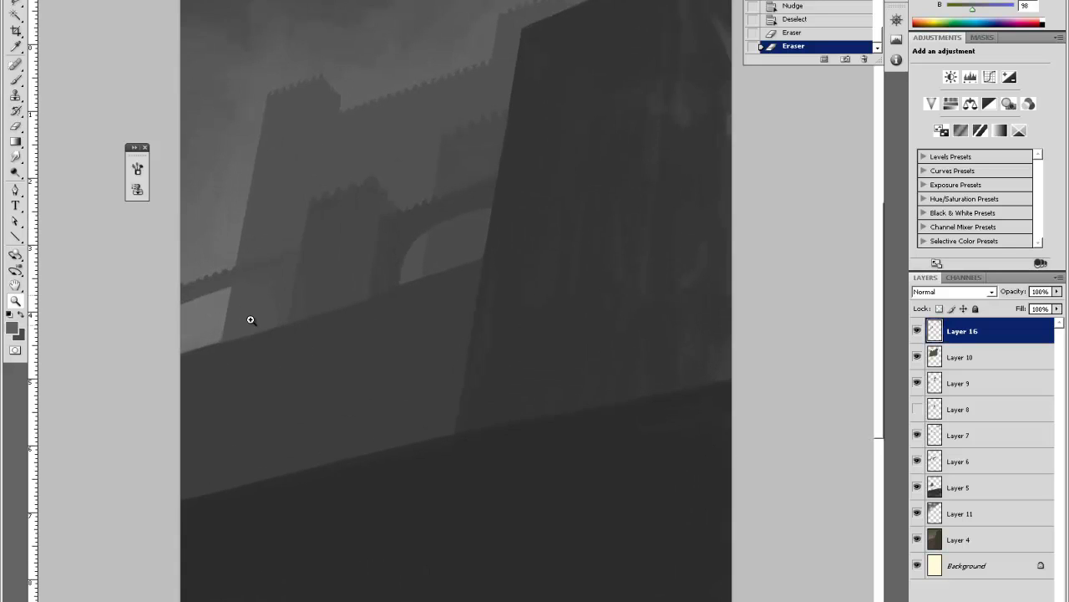
{"action": "left_click", "coordinate": [251, 317]}
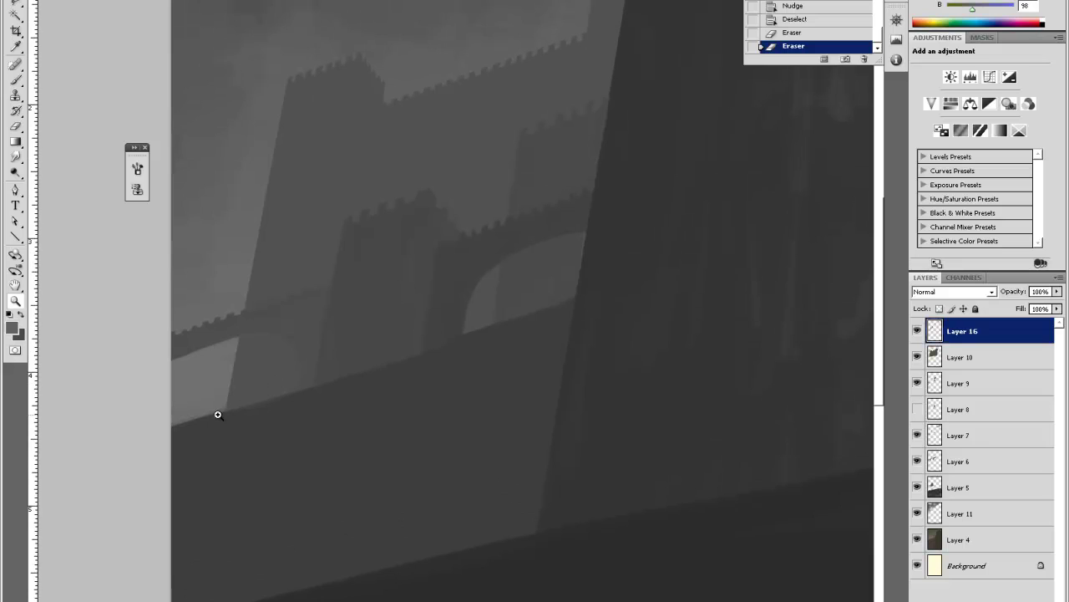
{"action": "key", "text": "i"}
{"action": "left_click", "coordinate": [197, 401]}
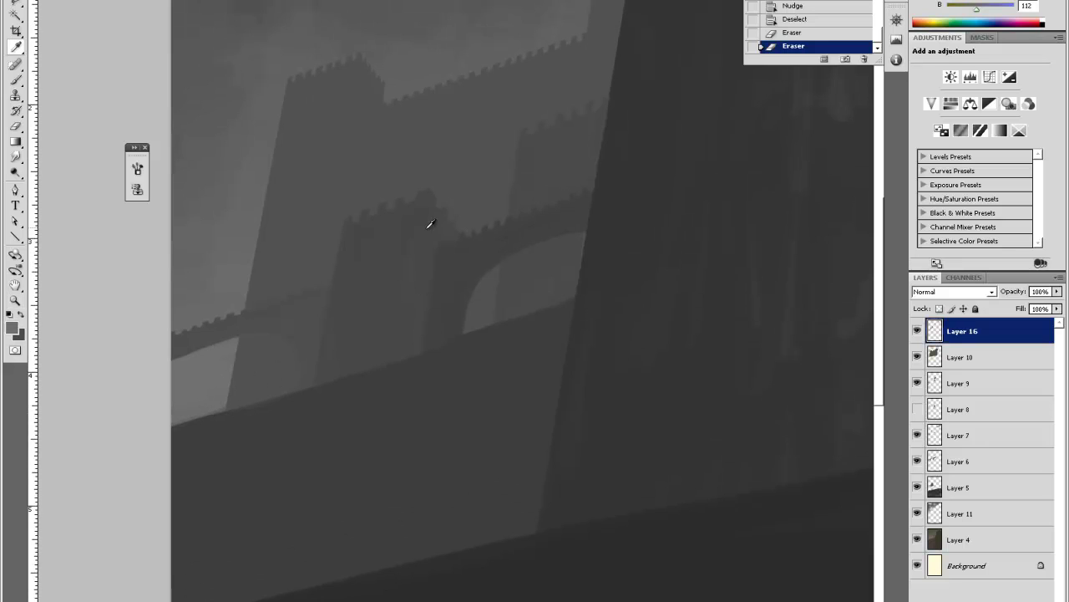
{"action": "key", "text": "b"}
{"action": "right_click", "coordinate": [361, 212]}
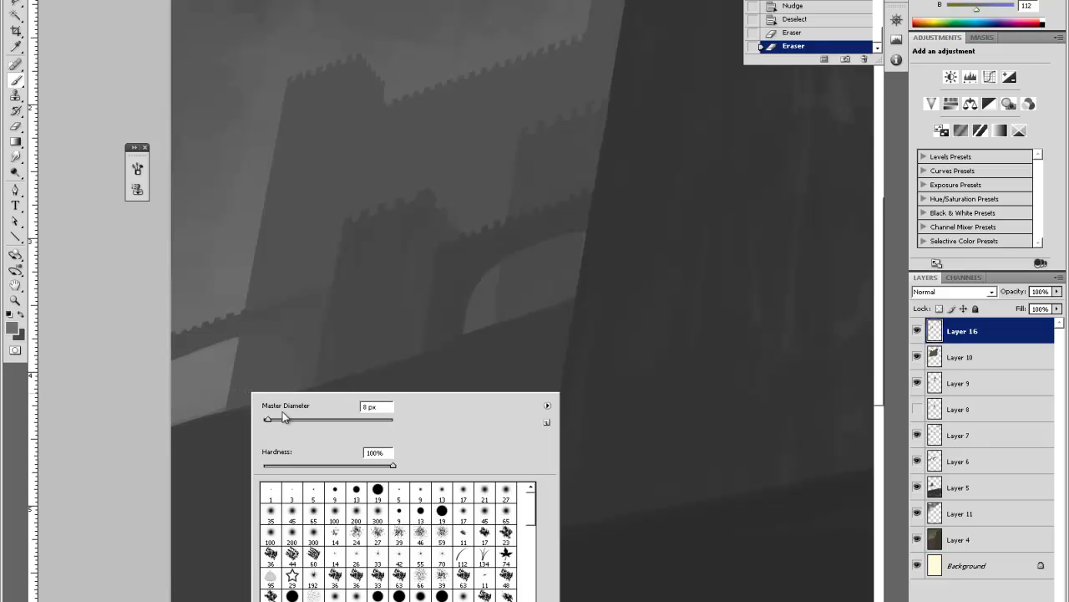
{"action": "key", "text": "Return"}
{"action": "mouse_move", "coordinate": [356, 206]}
{"action": "left_mouse_down"}
{"action": "mouse_move", "coordinate": [350, 249]}
{"action": "mouse_move", "coordinate": [393, 265]}
{"action": "left_mouse_up"}
{"action": "key", "text": "ctrl+z"}
{"action": "right_click", "coordinate": [356, 238]}
{"action": "key", "text": "Return"}
{"action": "left_click_drag", "start_coordinate": [184, 417], "coordinate": [175, 455]}
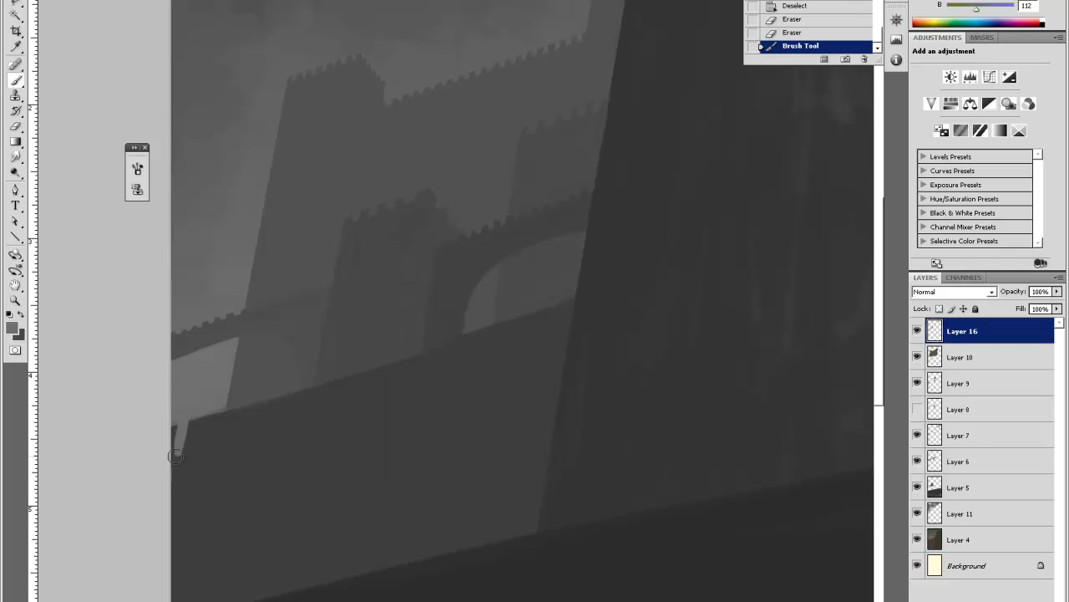
{"action": "mouse_move", "coordinate": [206, 413]}
{"action": "left_mouse_down"}
{"action": "mouse_move", "coordinate": [194, 462]}
{"action": "mouse_move", "coordinate": [223, 448]}
{"action": "left_mouse_up"}
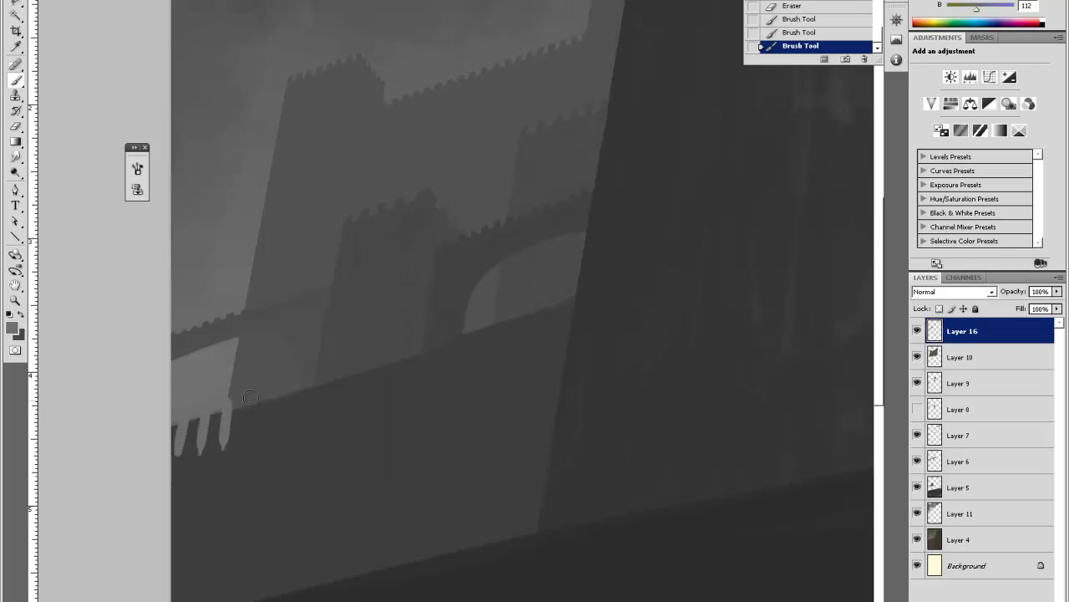
{"action": "mouse_move", "coordinate": [252, 394]}
{"action": "left_mouse_down"}
{"action": "mouse_move", "coordinate": [248, 446]}
{"action": "mouse_move", "coordinate": [267, 453]}
{"action": "left_mouse_up"}
{"action": "left_click_drag", "start_coordinate": [300, 381], "coordinate": [295, 443]}
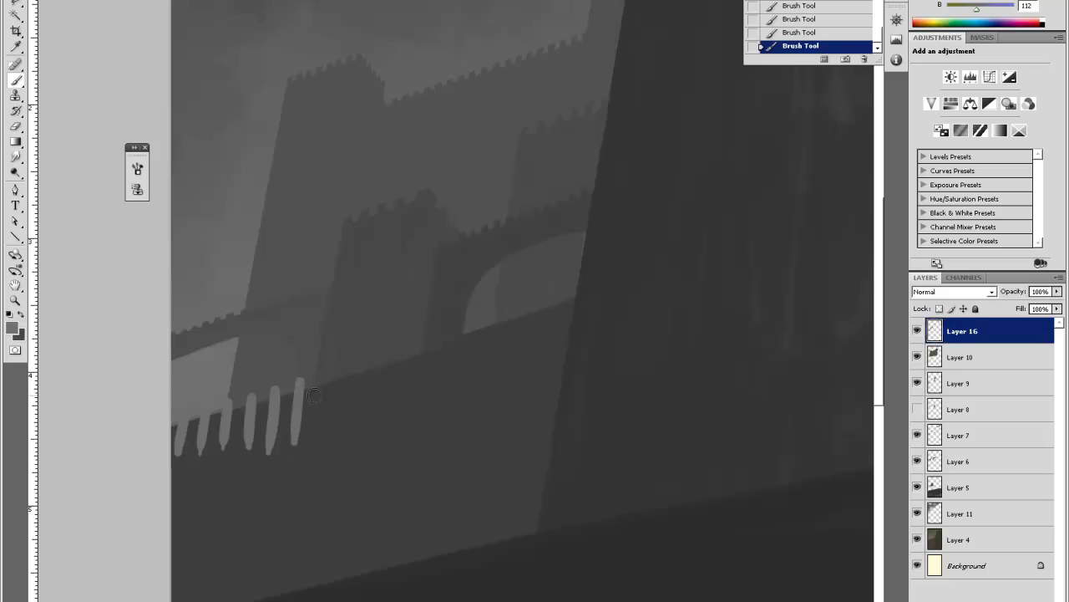
Continue the notches along the middle of the lower wall's top in the darker greys sampled from the tower behind it.
{"action": "key", "text": "i"}
{"action": "left_click", "coordinate": [337, 374]}
{"action": "key", "text": "b"}
{"action": "left_click_drag", "start_coordinate": [323, 383], "coordinate": [320, 420]}
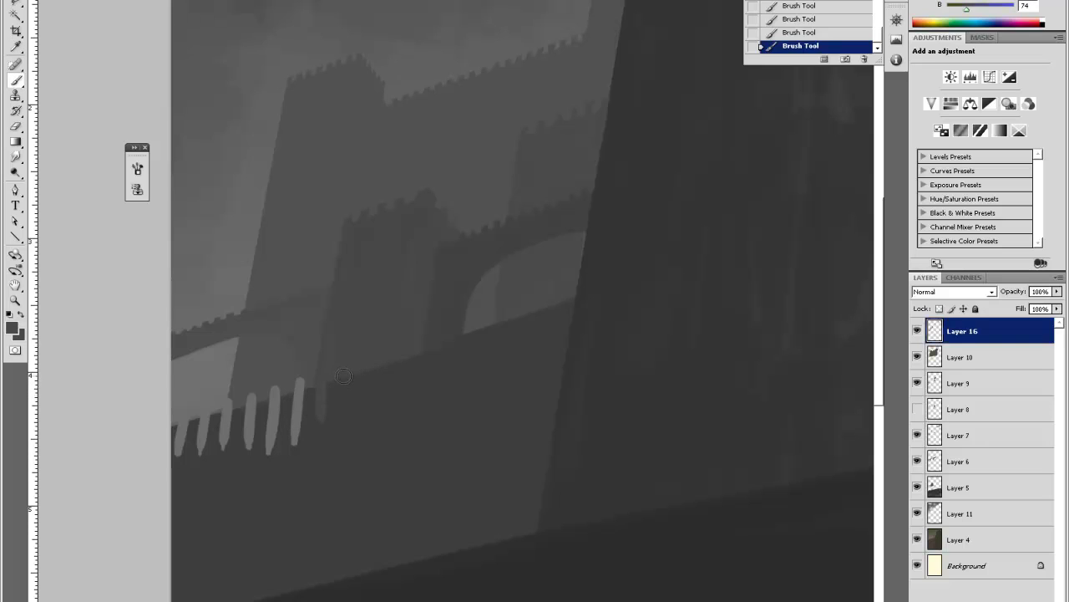
{"action": "mouse_move", "coordinate": [343, 376]}
{"action": "left_mouse_down"}
{"action": "mouse_move", "coordinate": [341, 418]}
{"action": "mouse_move", "coordinate": [362, 419]}
{"action": "left_mouse_up"}
{"action": "key", "text": "i"}
{"action": "left_click", "coordinate": [386, 361]}
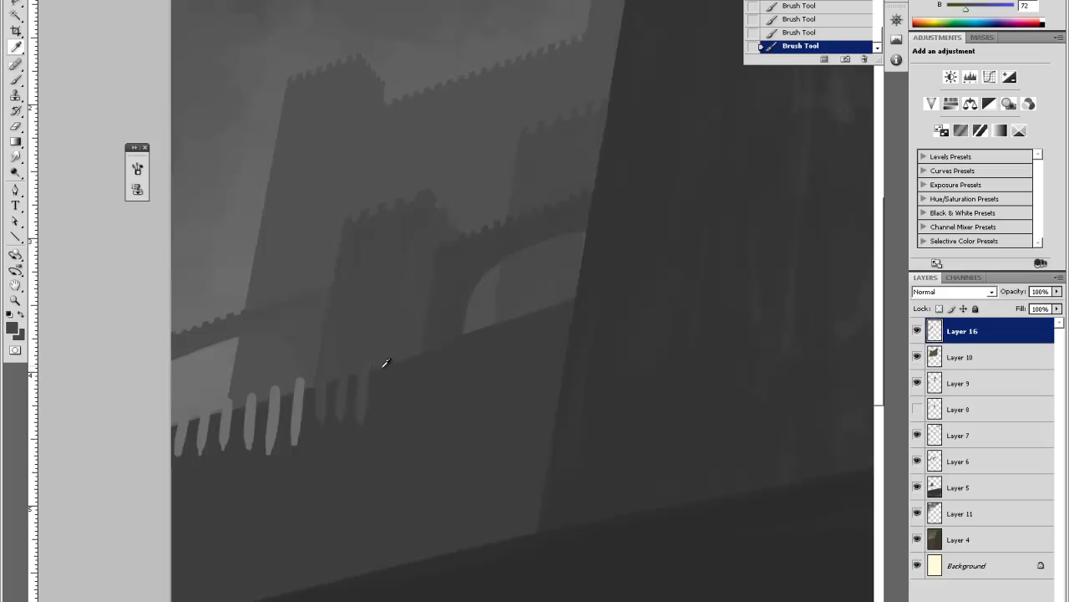
{"action": "key", "text": "b"}
{"action": "left_click_drag", "start_coordinate": [386, 367], "coordinate": [384, 407]}
{"action": "left_click_drag", "start_coordinate": [405, 364], "coordinate": [403, 408]}
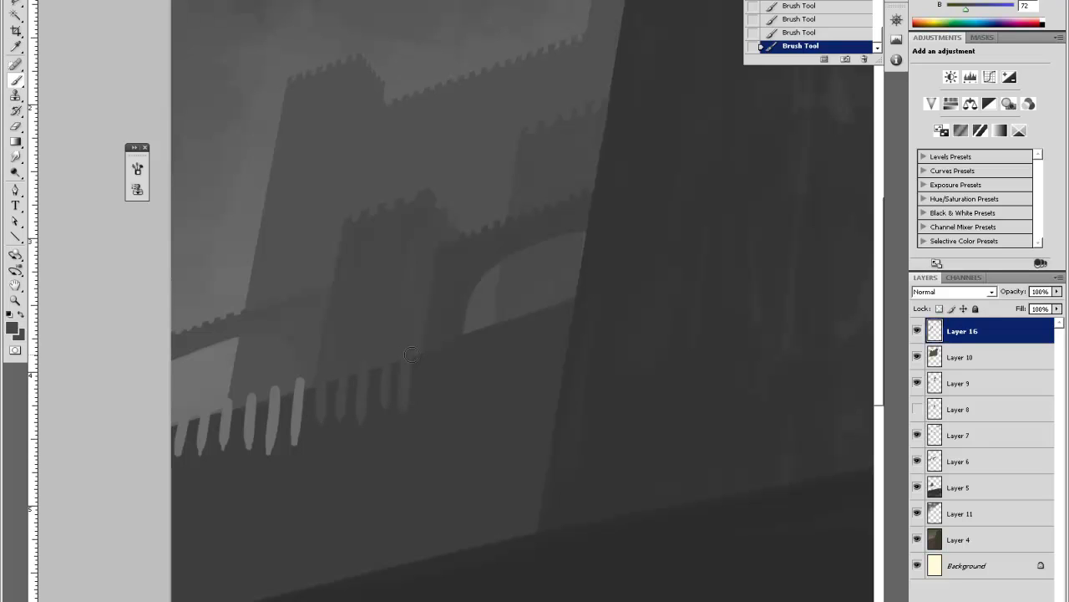
Paint the remaining notches below the right arch up to the dark keep, sampling the adjacent background greys.
{"action": "key", "text": "i"}
{"action": "left_click", "coordinate": [435, 350]}
{"action": "key", "text": "b"}
{"action": "key", "text": "i"}
{"action": "left_click", "coordinate": [475, 336]}
{"action": "key", "text": "b"}
{"action": "left_click_drag", "start_coordinate": [472, 336], "coordinate": [471, 364]}
{"action": "left_click_drag", "start_coordinate": [494, 321], "coordinate": [493, 358]}
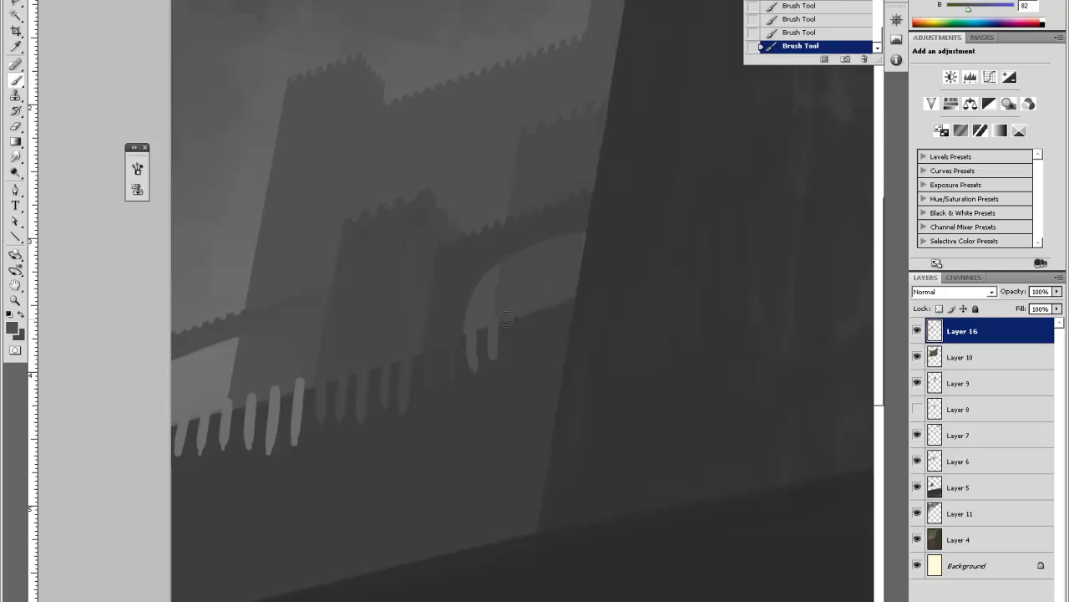
{"action": "left_click", "coordinate": [526, 313], "text": "alt"}
{"action": "mouse_move", "coordinate": [514, 323]}
{"action": "left_mouse_down"}
{"action": "mouse_move", "coordinate": [515, 343]}
{"action": "mouse_move", "coordinate": [535, 341]}
{"action": "left_mouse_up"}
{"action": "mouse_move", "coordinate": [554, 302]}
{"action": "left_mouse_down"}
{"action": "mouse_move", "coordinate": [556, 339]}
{"action": "mouse_move", "coordinate": [575, 345]}
{"action": "left_mouse_up"}
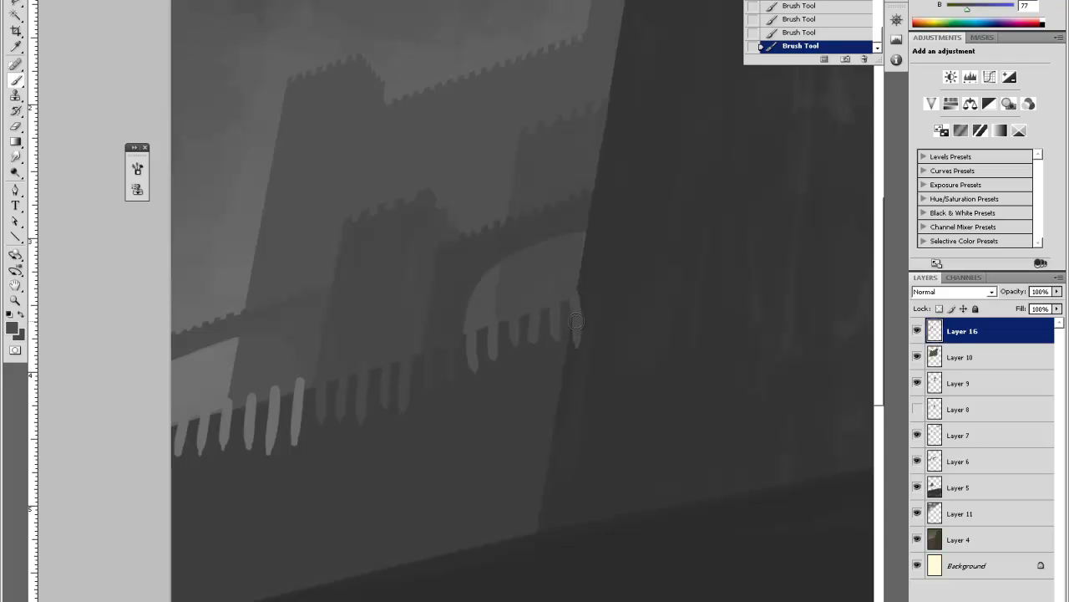
Outline the notches' lower ends with the Polygonal Lasso, delete them along a straight slanted line and deselect.
{"action": "key", "text": "l"}
{"action": "left_click", "coordinate": [167, 441]}
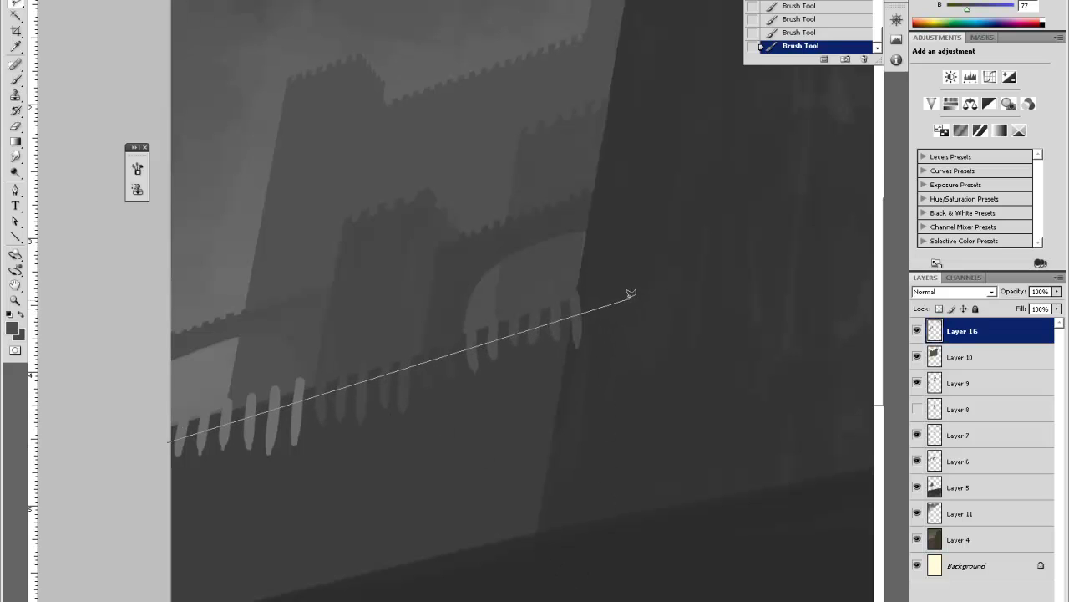
{"action": "left_click", "coordinate": [630, 306]}
{"action": "left_click", "coordinate": [603, 386]}
{"action": "left_click", "coordinate": [297, 508]}
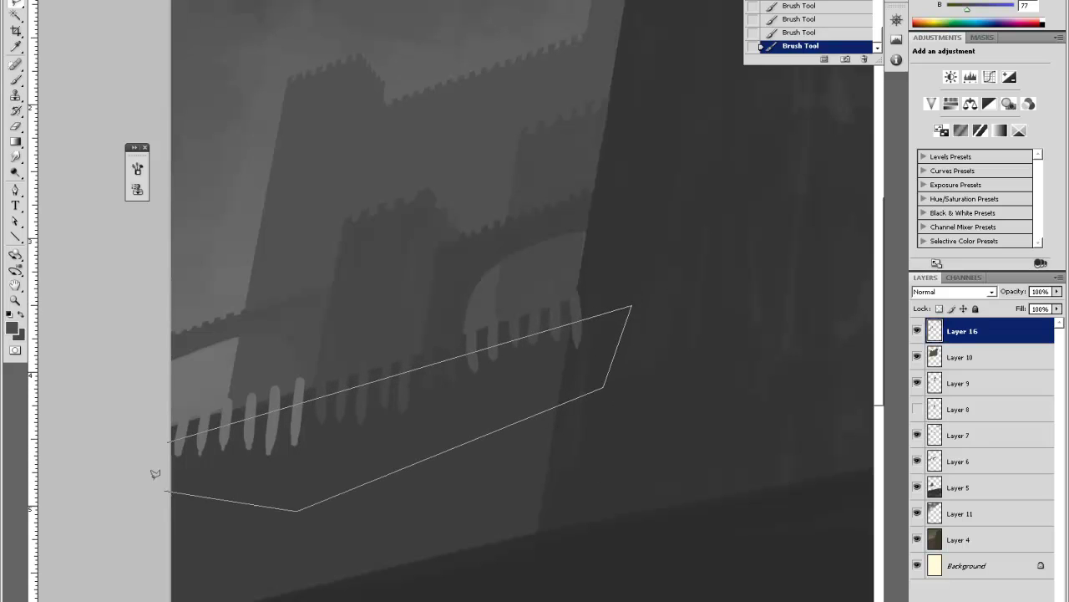
{"action": "left_click", "coordinate": [152, 472]}
{"action": "left_click", "coordinate": [167, 441]}
{"action": "key", "text": "Delete"}
{"action": "key", "text": "ctrl+d"}
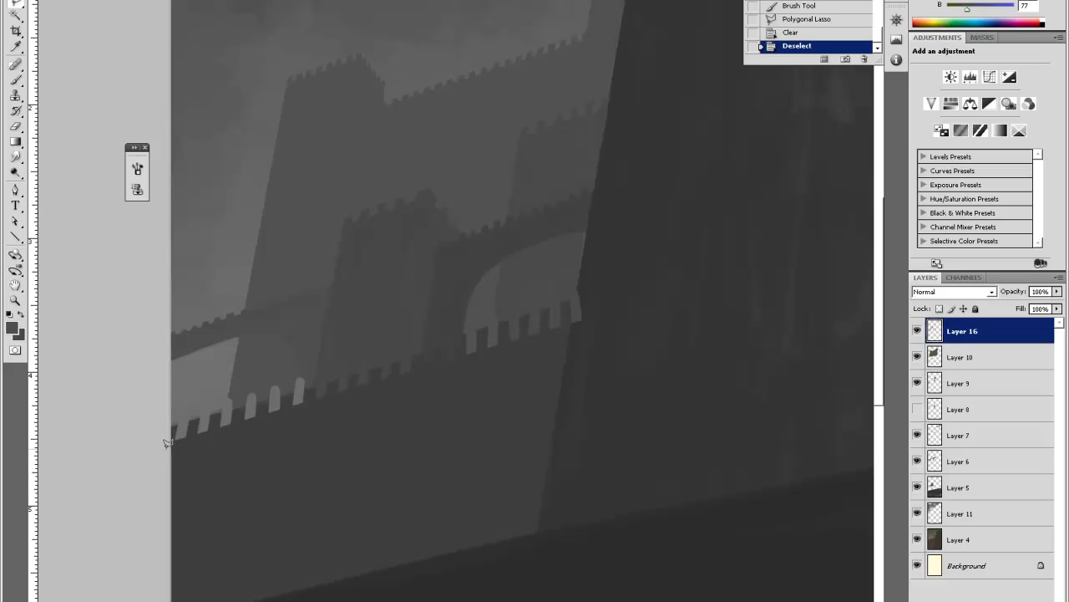
Outline the part of the last notch that overlaps the dark keep's edge, delete it and deselect.
{"action": "left_click", "coordinate": [580, 266]}
{"action": "left_click", "coordinate": [562, 397]}
{"action": "left_click", "coordinate": [593, 368]}
{"action": "left_click", "coordinate": [606, 311]}
{"action": "left_click", "coordinate": [582, 266]}
{"action": "key", "text": "Delete"}
{"action": "key", "text": "ctrl+d"}
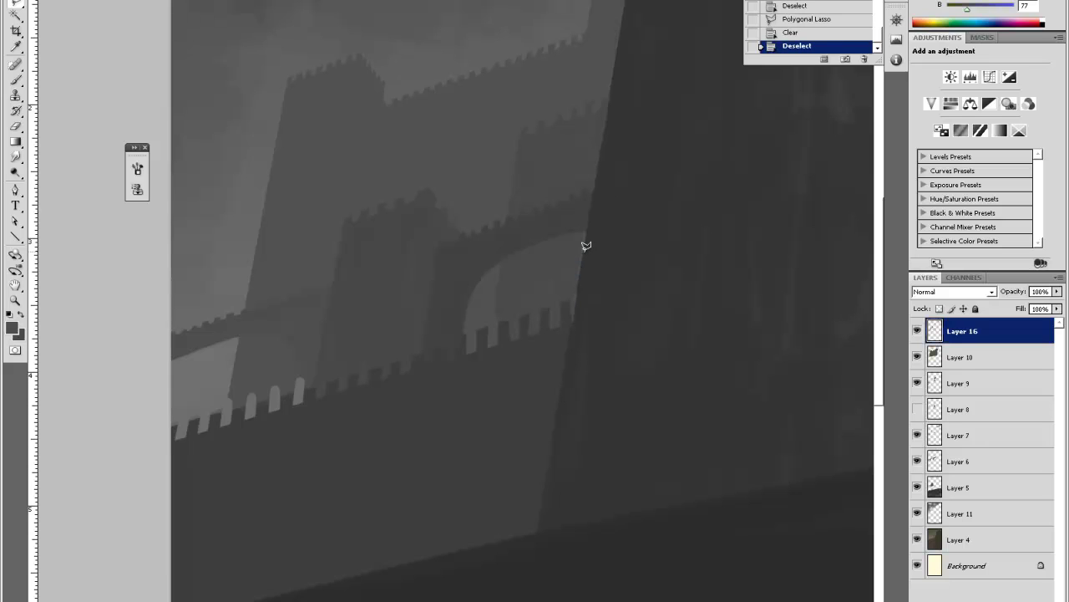
Trim the whole row of notches slightly shorter by deleting another slanted strip along their lower ends.
{"action": "left_click", "coordinate": [170, 435]}
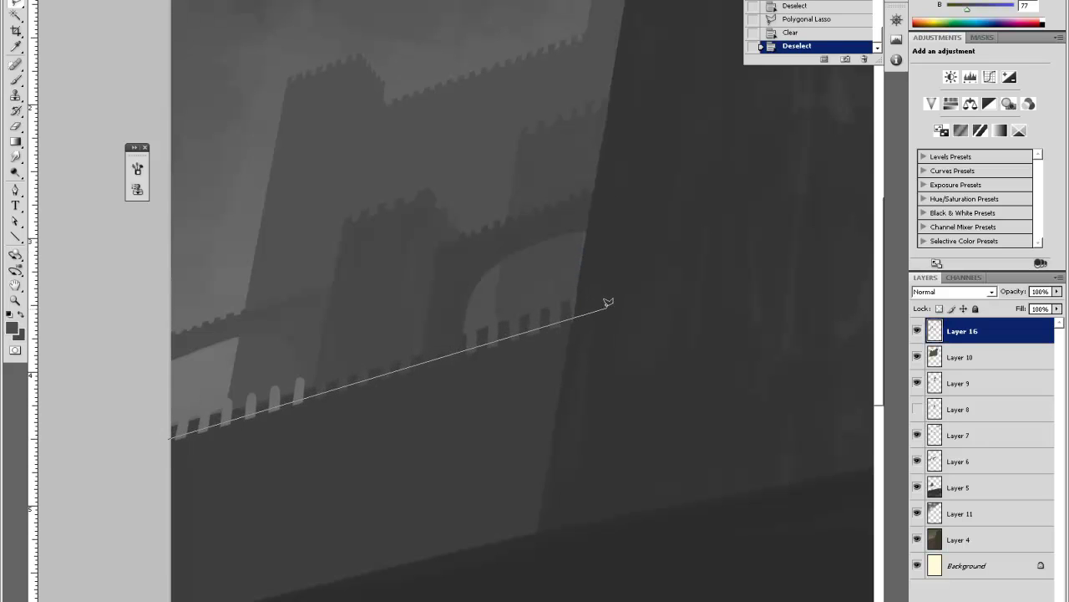
{"action": "left_click", "coordinate": [609, 305]}
{"action": "left_click", "coordinate": [575, 381]}
{"action": "left_click", "coordinate": [309, 453]}
{"action": "left_click", "coordinate": [171, 440]}
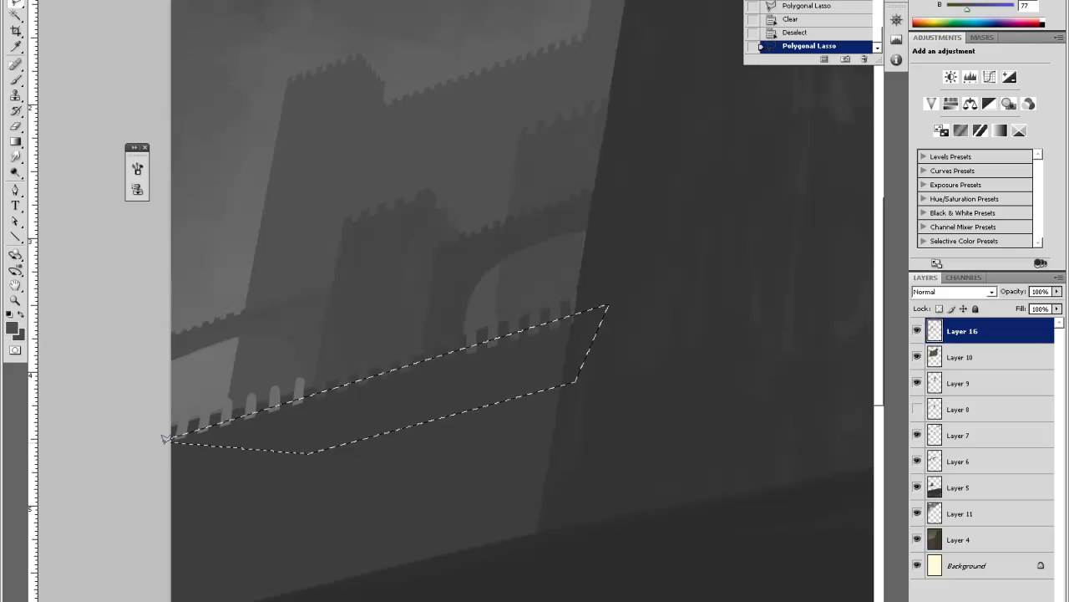
{"action": "key", "text": "Delete"}
{"action": "key", "text": "ctrl+d"}
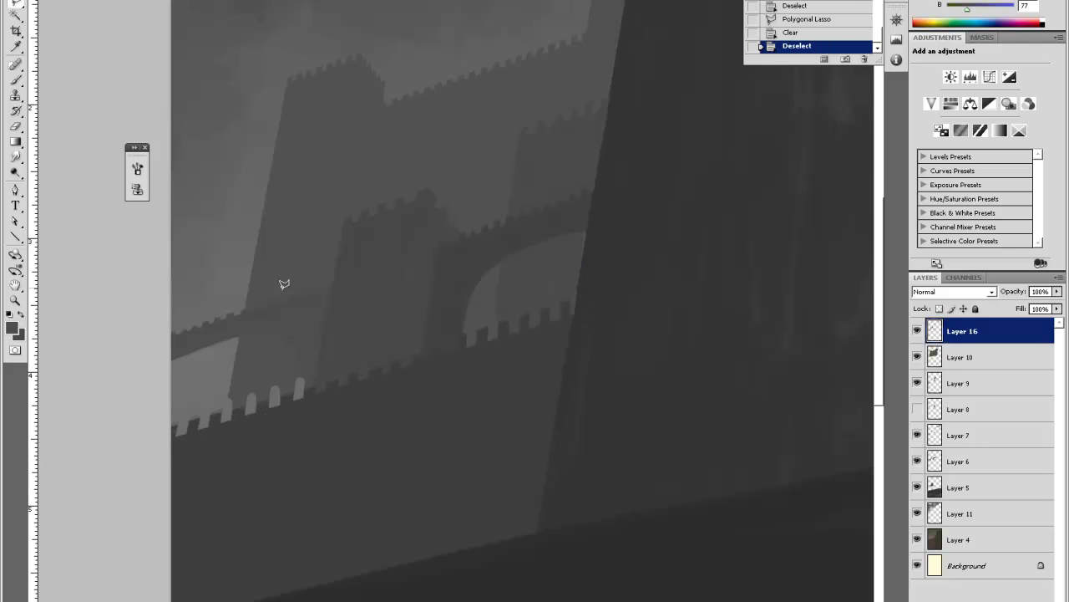
Outline the light notches in front of the left tower and lower their lightness with Hue/Saturation to match the tower's grey.
{"action": "left_click", "coordinate": [230, 382]}
{"action": "left_click", "coordinate": [218, 456]}
{"action": "left_click", "coordinate": [313, 413]}
{"action": "left_click", "coordinate": [309, 374]}
{"action": "left_click", "coordinate": [298, 370]}
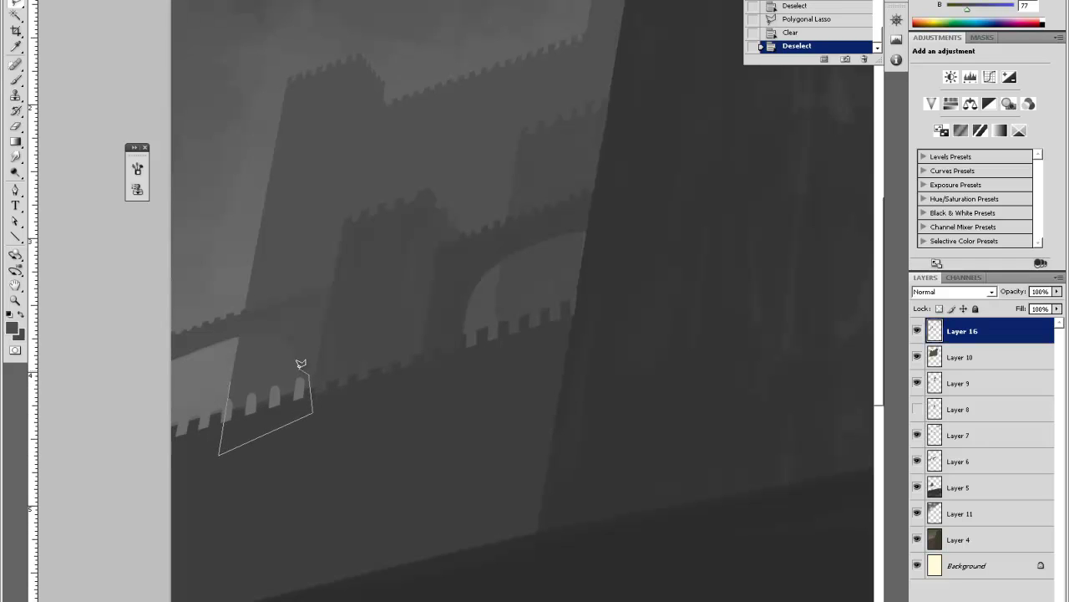
{"action": "left_click", "coordinate": [236, 375]}
{"action": "key", "text": "ctrl+u"}
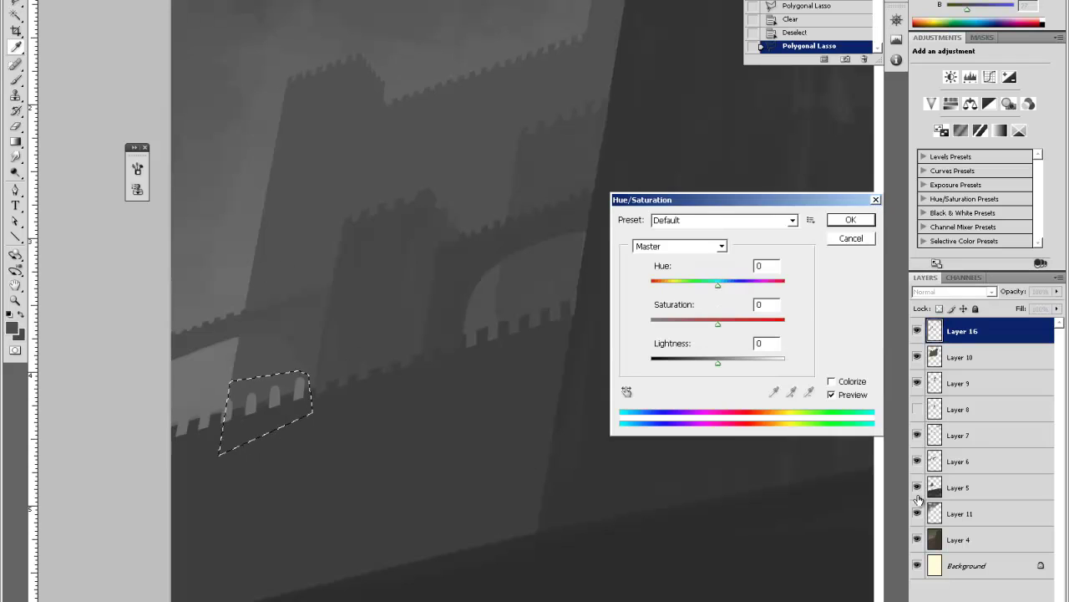
{"action": "left_click_drag", "start_coordinate": [718, 364], "coordinate": [700, 366]}
{"action": "left_click", "coordinate": [836, 221]}
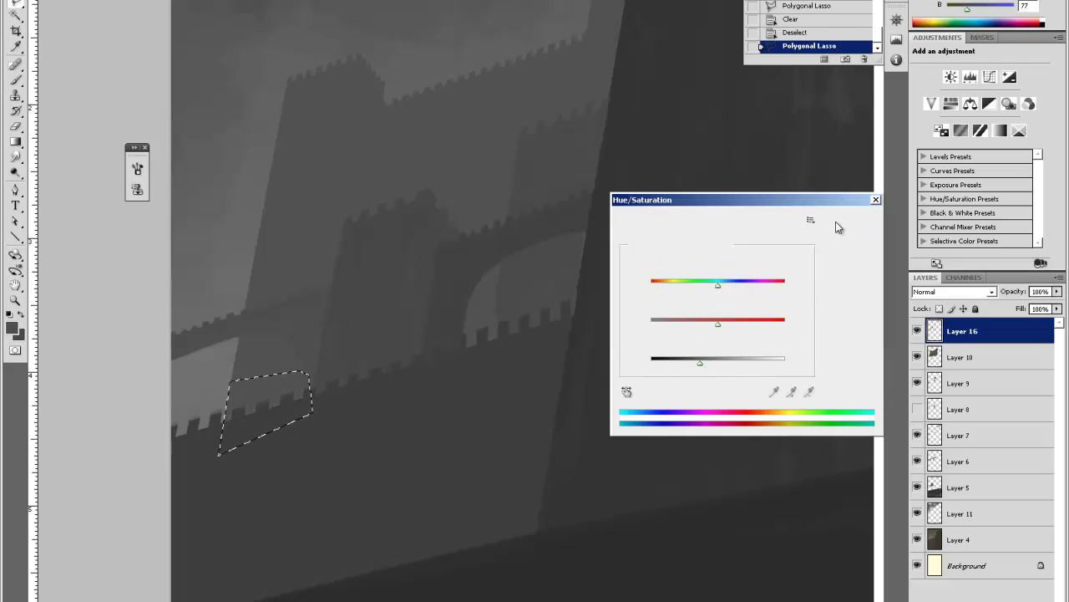
{"action": "key", "text": "ctrl+d"}
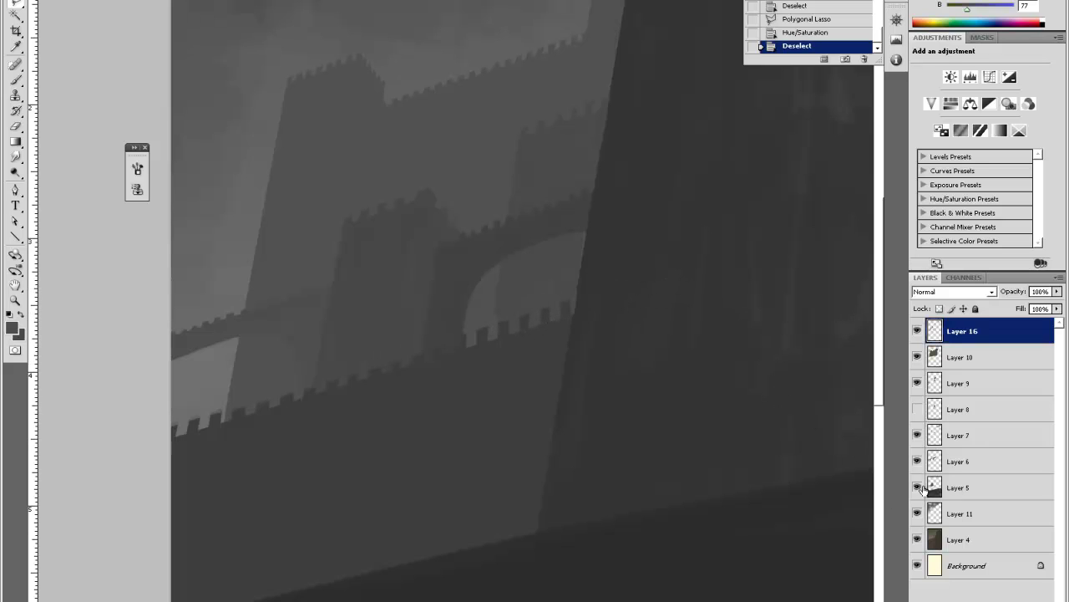
Identify the lower wall's layer by toggling visibility, then delete a thin slanted strip along its battlement tops on Layer 4.
{"action": "left_click", "coordinate": [918, 488]}
{"action": "left_click", "coordinate": [917, 487]}
{"action": "left_click", "coordinate": [917, 539]}
{"action": "left_click", "coordinate": [918, 539]}
{"action": "left_click", "coordinate": [961, 540]}
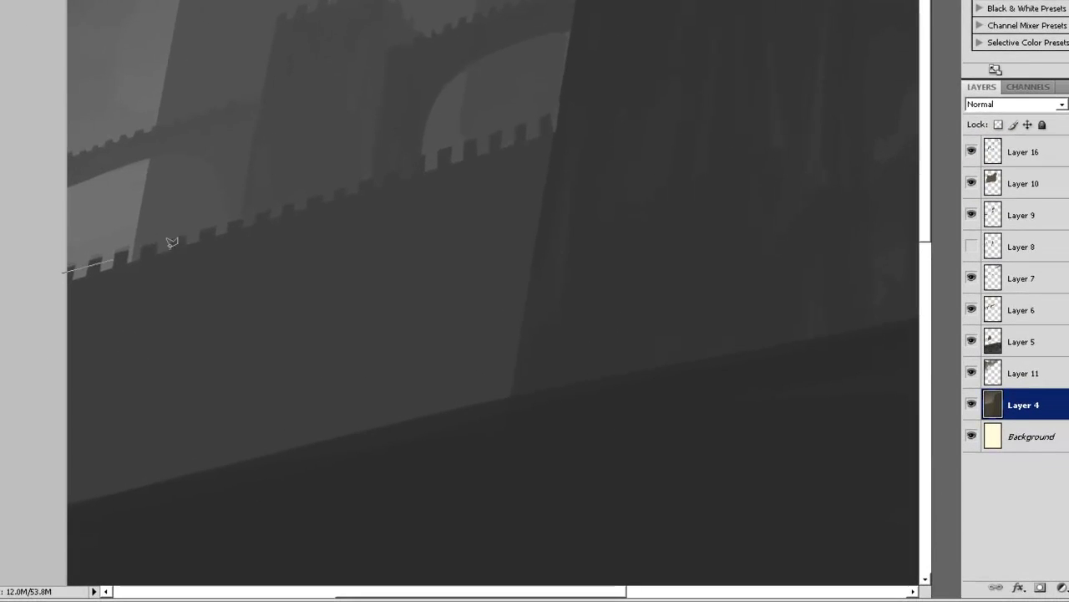
{"action": "left_click", "coordinate": [173, 428]}
{"action": "left_click", "coordinate": [587, 108]}
{"action": "left_click", "coordinate": [573, 100]}
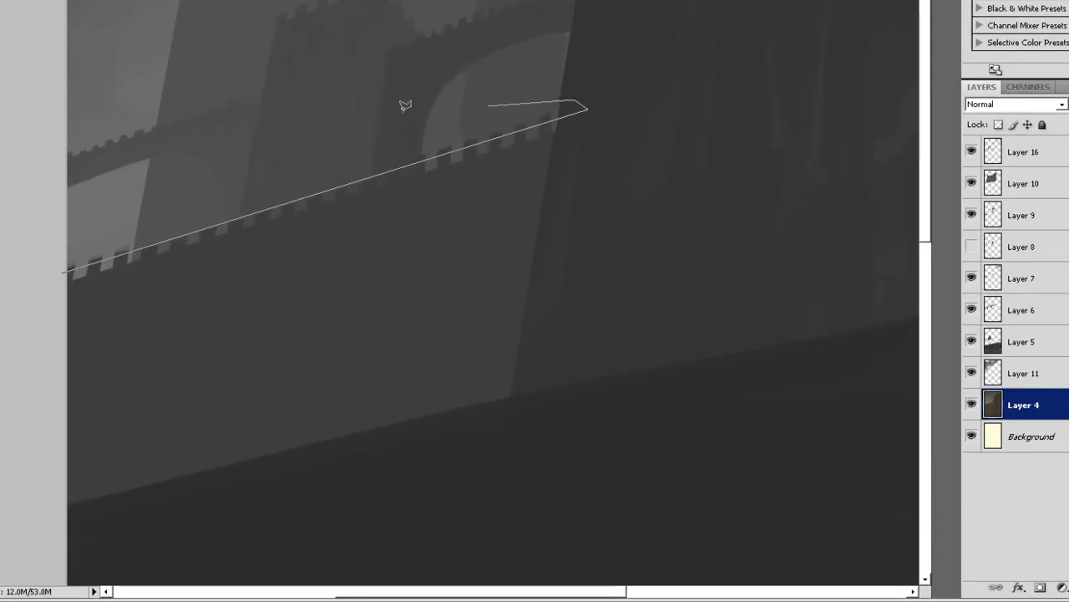
{"action": "left_click", "coordinate": [57, 266]}
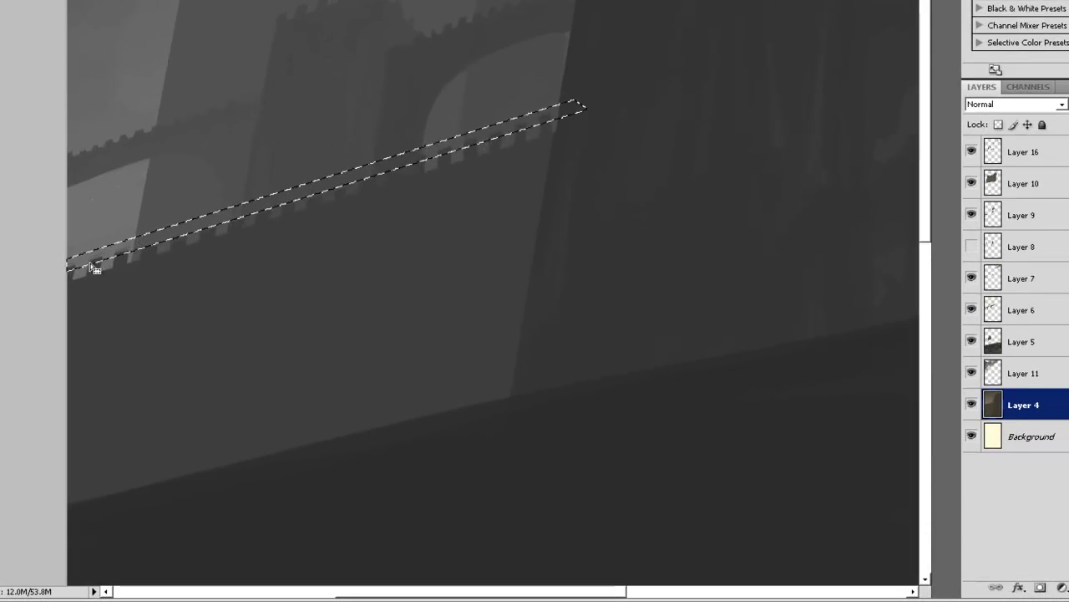
{"action": "key", "text": "Delete"}
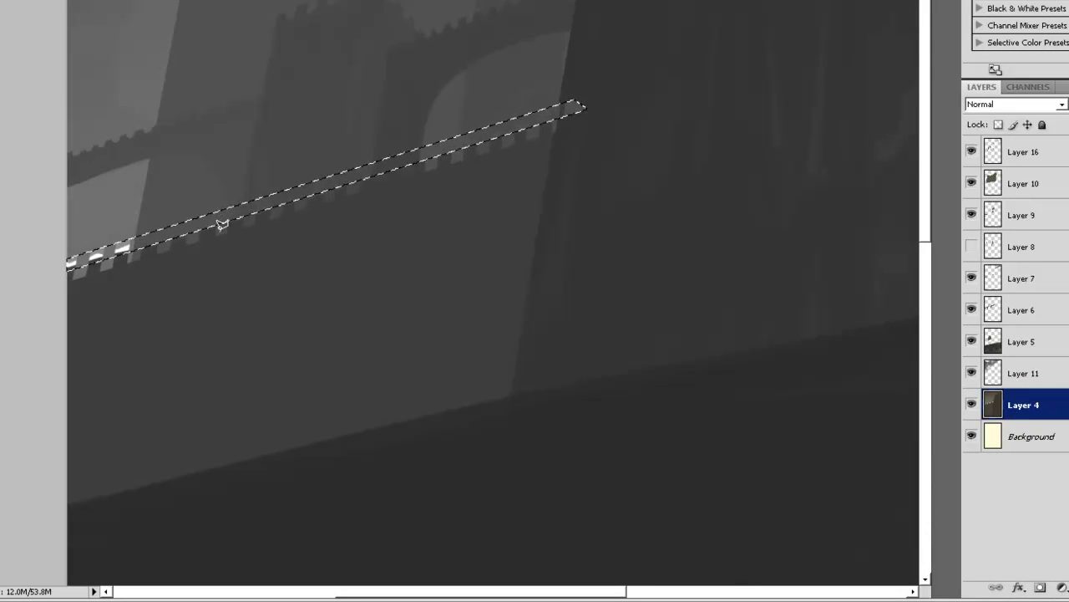
{"action": "key", "text": "ctrl+d"}
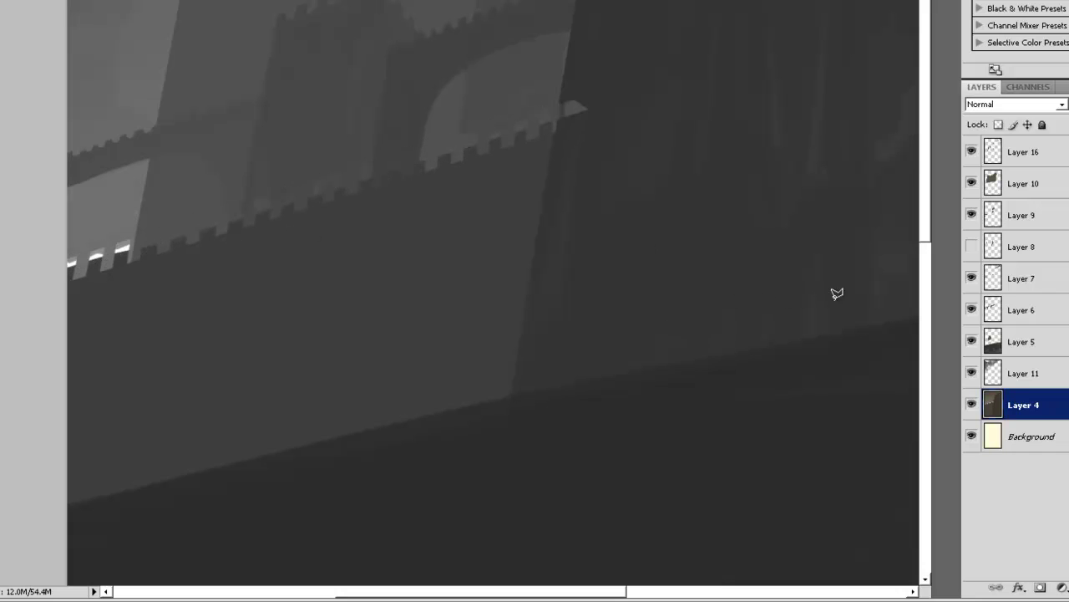
Add a new layer directly above Background and paint over the gap at the keep's edge with a sampled dark grey.
{"action": "left_click", "coordinate": [1014, 438]}
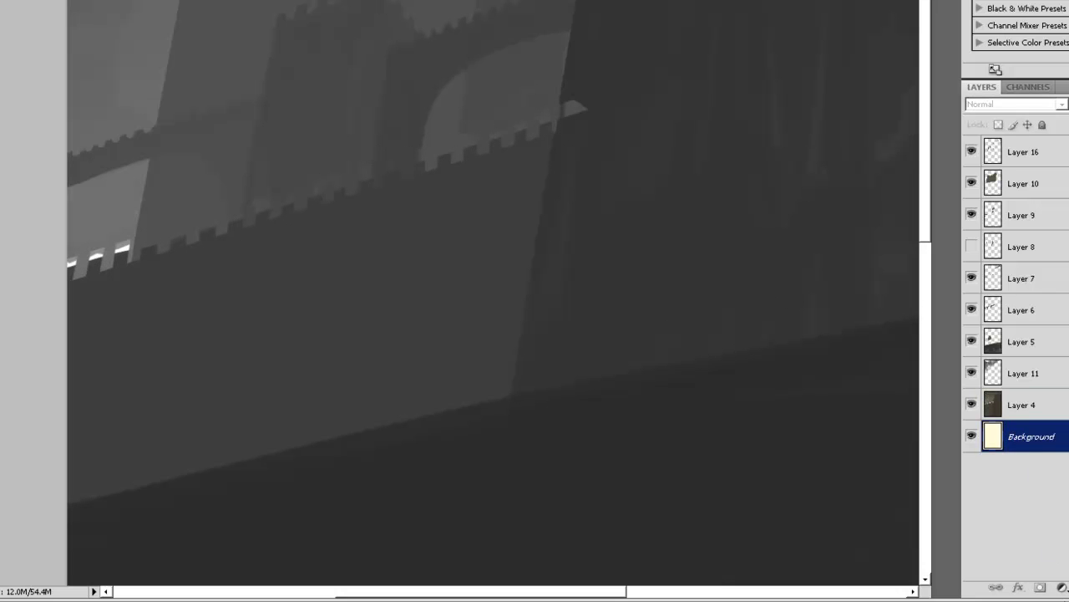
{"action": "left_click", "coordinate": [1040, 588]}
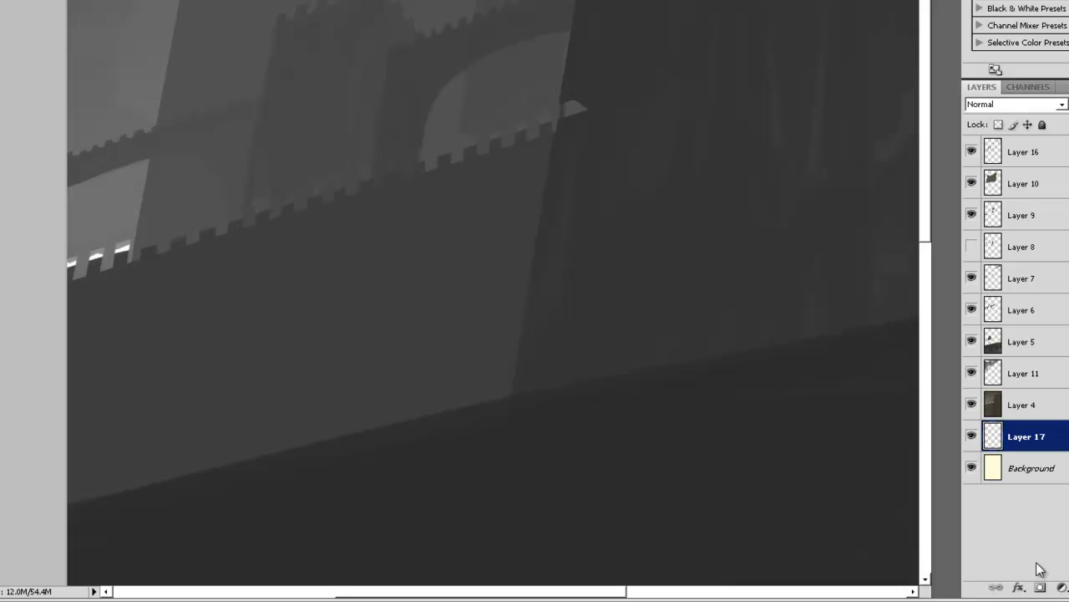
{"action": "left_click", "coordinate": [575, 91], "text": "alt"}
{"action": "mouse_move", "coordinate": [569, 95]}
{"action": "left_mouse_down"}
{"action": "mouse_move", "coordinate": [556, 157]}
{"action": "mouse_move", "coordinate": [601, 60]}
{"action": "left_mouse_up"}
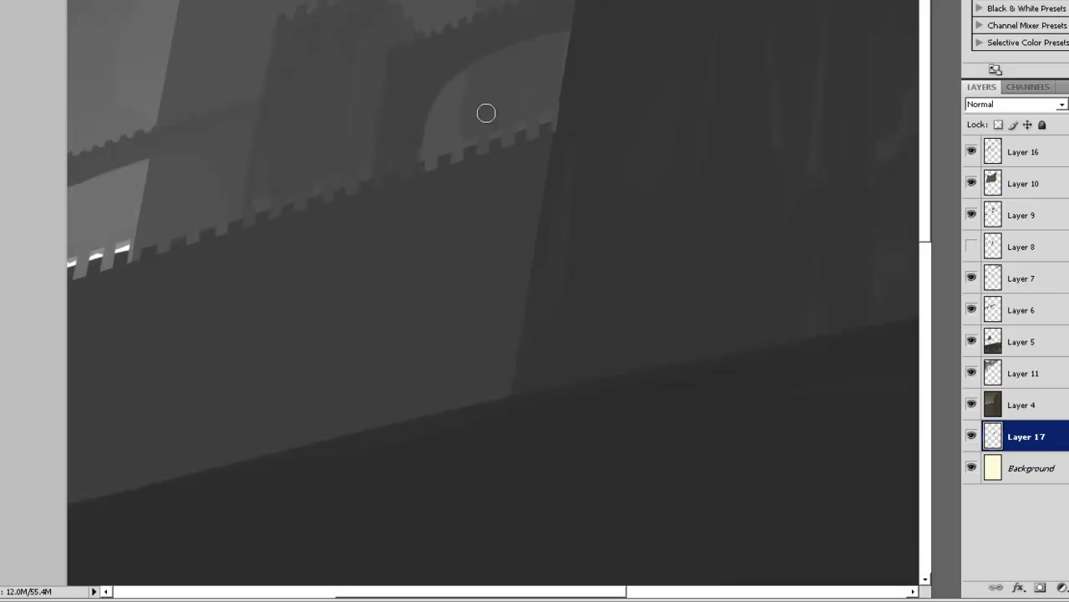
Paint over the background behind the lower wall's battlements on Layer 17, covering the white slivers at the far left with a sampled lighter grey.
{"action": "left_click_drag", "start_coordinate": [540, 108], "coordinate": [503, 120]}
{"action": "mouse_move", "coordinate": [413, 134]}
{"action": "left_mouse_down"}
{"action": "mouse_move", "coordinate": [410, 193]}
{"action": "mouse_move", "coordinate": [419, 128]}
{"action": "left_mouse_up"}
{"action": "left_click_drag", "start_coordinate": [282, 219], "coordinate": [351, 167]}
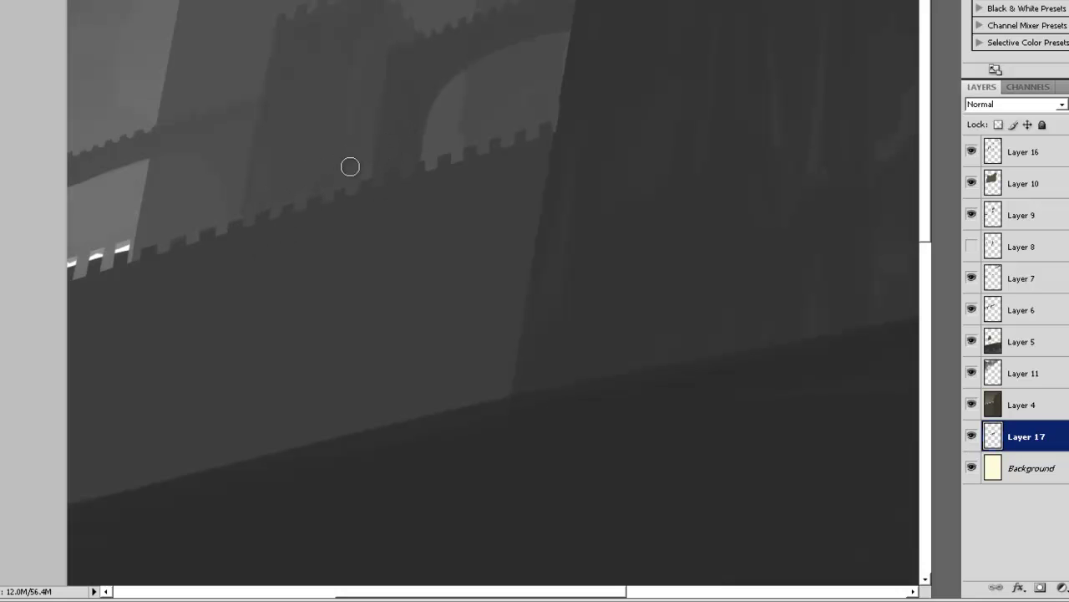
{"action": "left_click", "coordinate": [102, 217], "text": "alt"}
{"action": "left_click_drag", "start_coordinate": [88, 233], "coordinate": [58, 288]}
{"action": "mouse_move", "coordinate": [93, 255]}
{"action": "left_mouse_down"}
{"action": "mouse_move", "coordinate": [108, 232]}
{"action": "mouse_move", "coordinate": [117, 254]}
{"action": "left_mouse_up"}
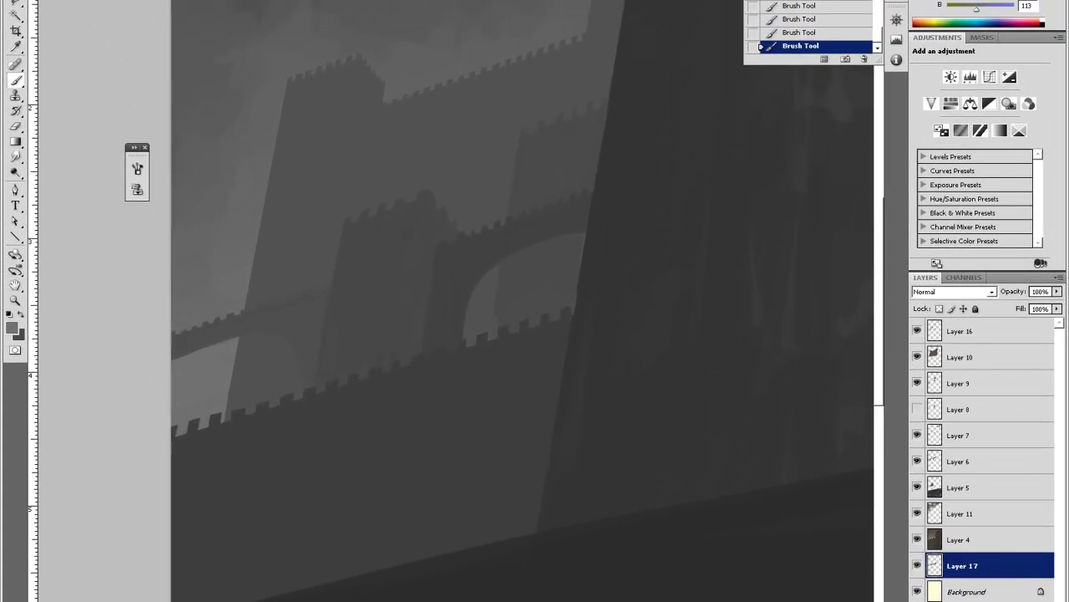
Review the whole painting, then examine the large keep's plain top edge.
{"action": "key", "text": "ctrl+minus"}
{"action": "key", "text": "ctrl+minus"}
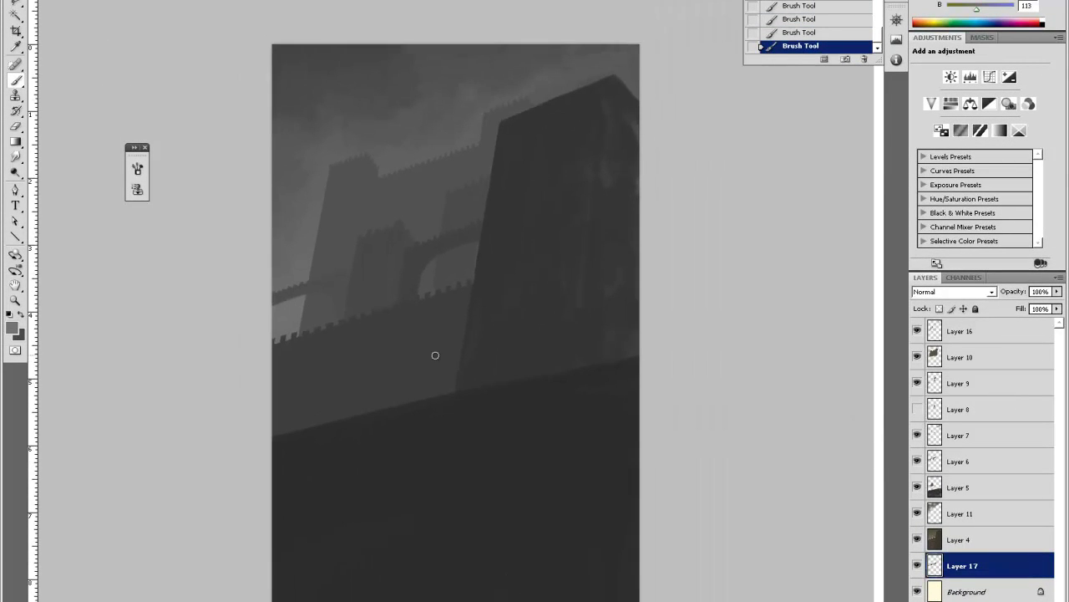
{"action": "key", "text": "z"}
{"action": "left_click", "coordinate": [542, 276]}
{"action": "scroll", "coordinate": [520, 359], "scroll_direction": "up", "scroll_amount": 6}
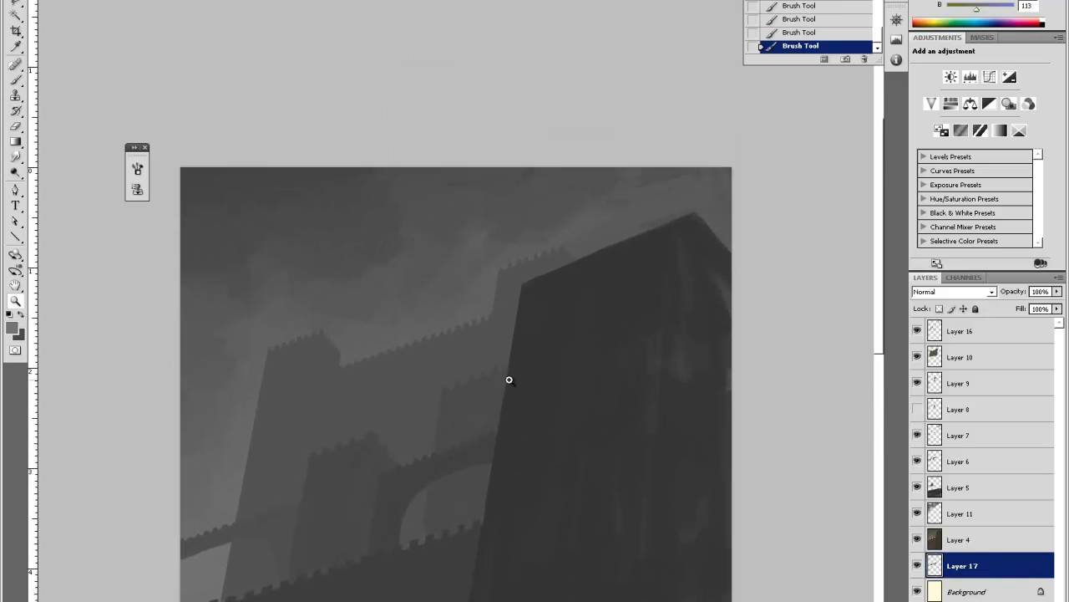
{"action": "scroll", "coordinate": [507, 377], "scroll_direction": "up", "scroll_amount": 1}
{"action": "scroll", "coordinate": [506, 383], "scroll_direction": "down", "scroll_amount": 5}
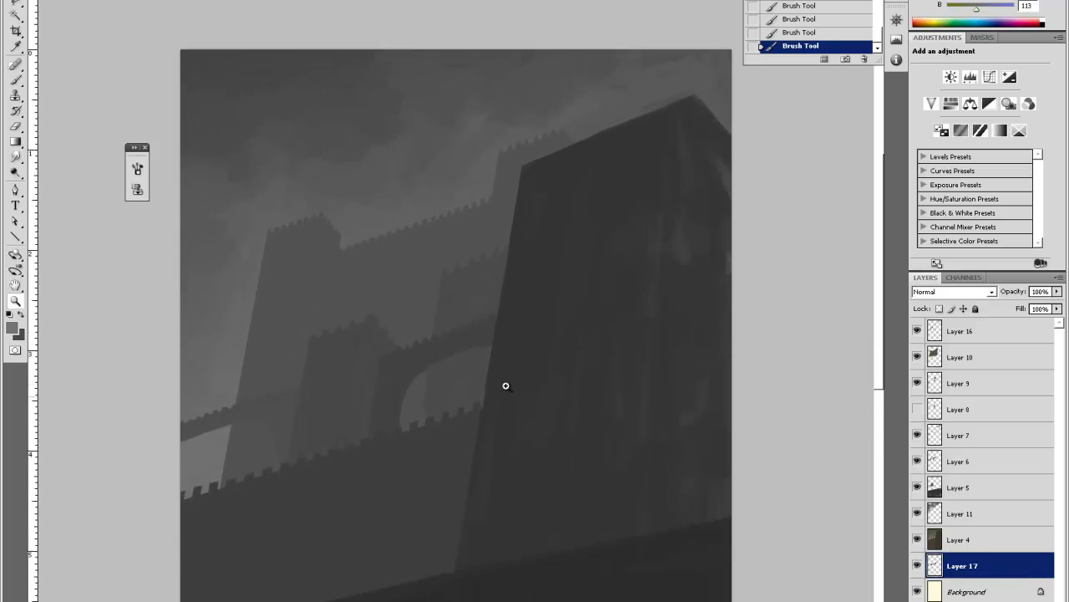
{"action": "scroll", "coordinate": [506, 385], "scroll_direction": "up", "scroll_amount": 6}
{"action": "scroll", "coordinate": [493, 480], "scroll_direction": "down", "scroll_amount": 3}
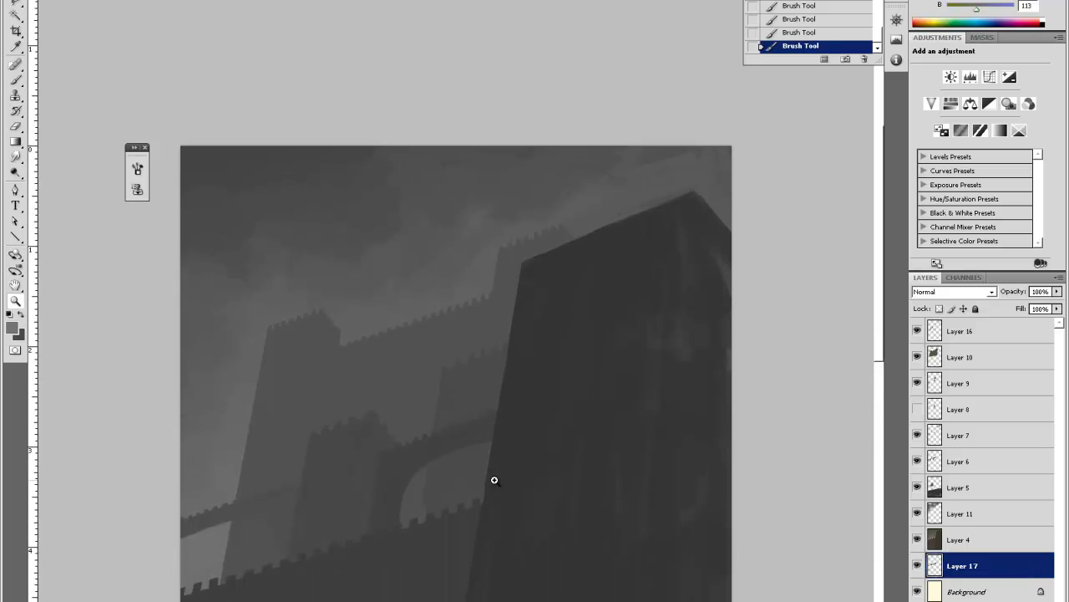
{"action": "scroll", "coordinate": [493, 479], "scroll_direction": "up", "scroll_amount": 2}
Add a new layer above Layer 16 and paint four upright notches into the keep's top edge with a sampled grey and a larger brush.
{"action": "left_click", "coordinate": [951, 330]}
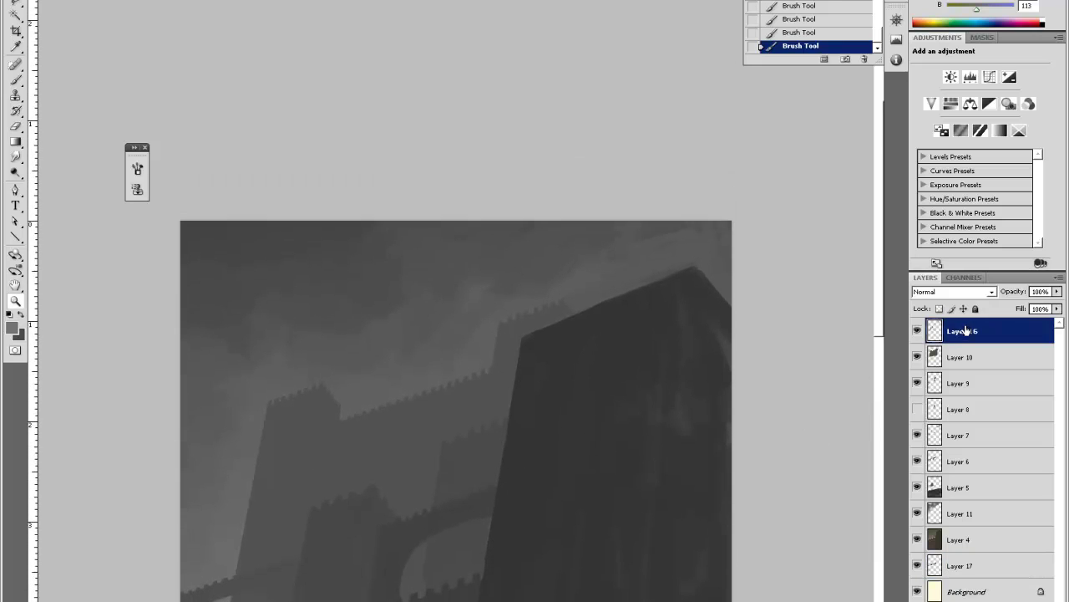
{"action": "key", "text": "ctrl+shift+alt+n"}
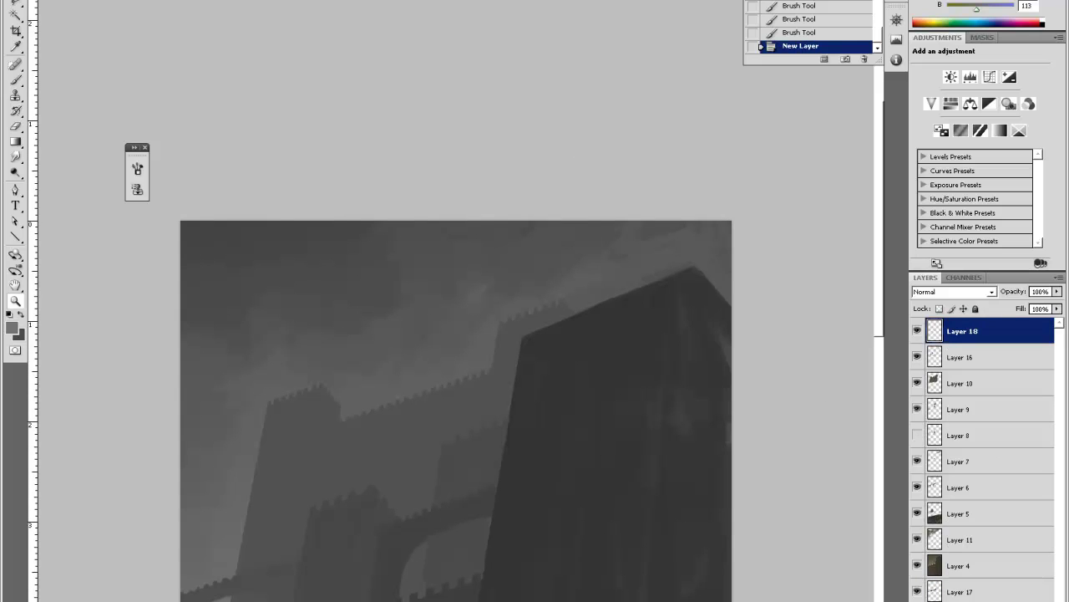
{"action": "key", "text": "i"}
{"action": "left_click", "coordinate": [550, 316]}
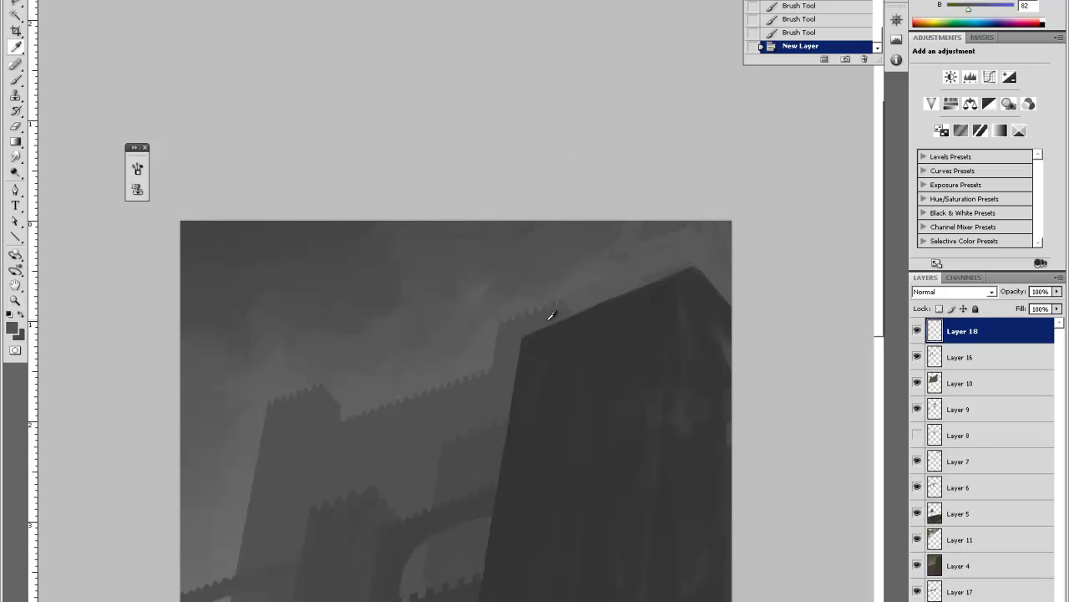
{"action": "key", "text": "b"}
{"action": "right_click", "coordinate": [542, 333]}
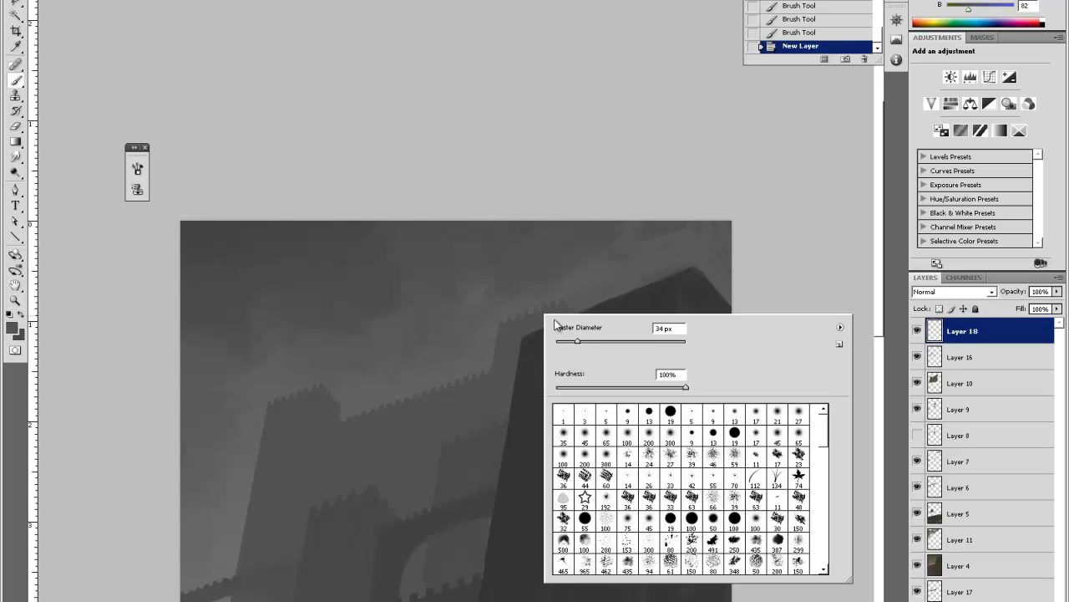
{"action": "left_click_drag", "start_coordinate": [595, 341], "coordinate": [601, 337]}
{"action": "left_click", "coordinate": [773, 215]}
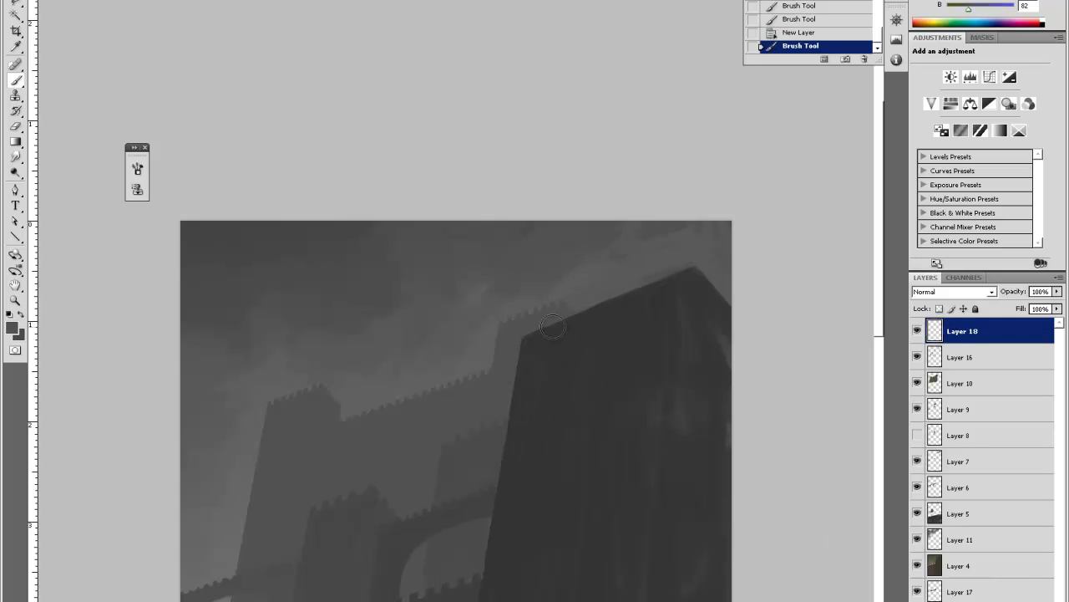
{"action": "left_click_drag", "start_coordinate": [549, 331], "coordinate": [546, 352]}
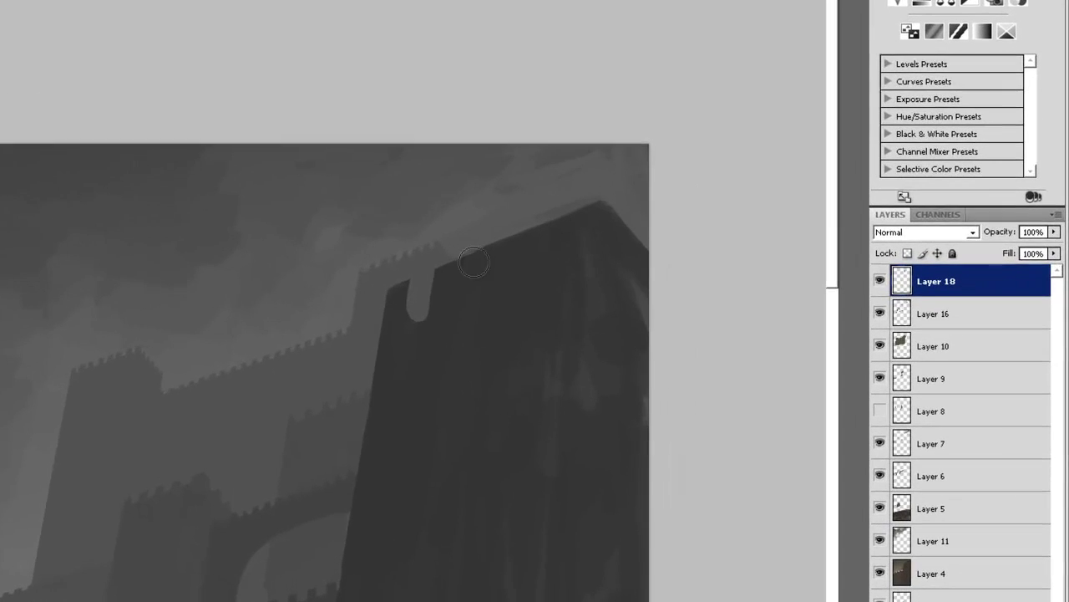
{"action": "left_click_drag", "start_coordinate": [475, 242], "coordinate": [471, 300]}
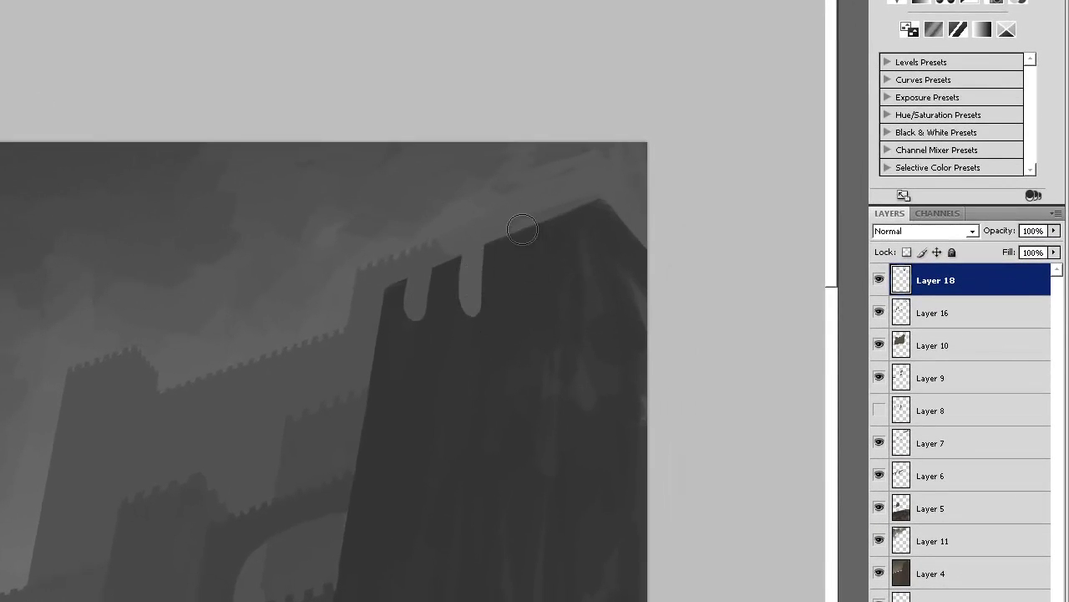
{"action": "left_click_drag", "start_coordinate": [521, 227], "coordinate": [519, 291]}
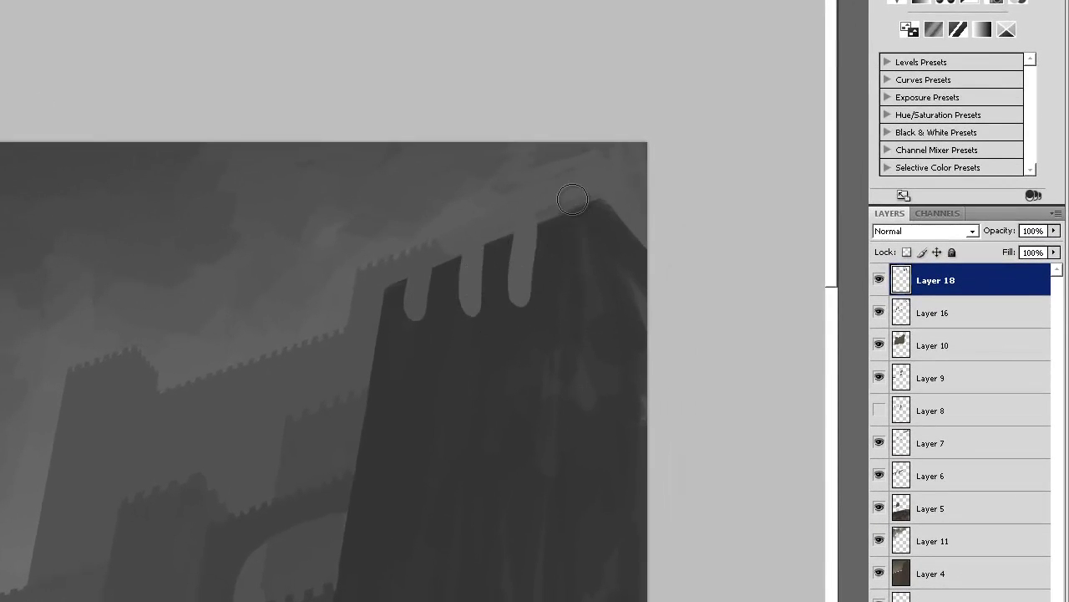
{"action": "left_click_drag", "start_coordinate": [571, 209], "coordinate": [565, 287]}
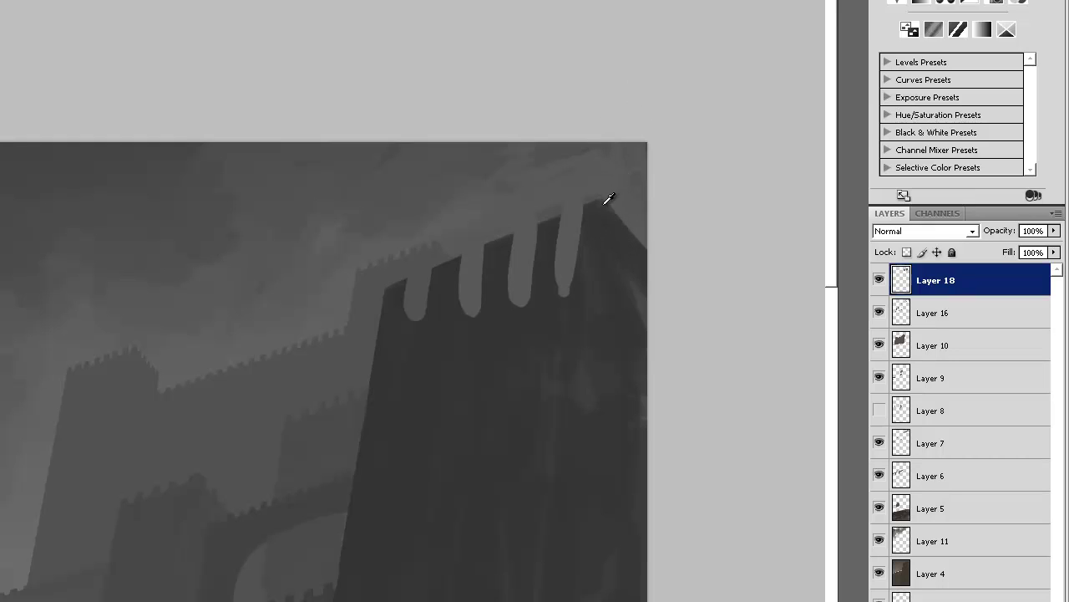
Outline the three right-hand notches on the keep's front and shift them slightly left to even out the spacing.
{"action": "left_click", "coordinate": [442, 193]}
{"action": "left_click", "coordinate": [442, 343]}
{"action": "left_click", "coordinate": [554, 343]}
{"action": "left_click", "coordinate": [611, 300]}
{"action": "left_click", "coordinate": [616, 199]}
{"action": "left_click", "coordinate": [588, 161]}
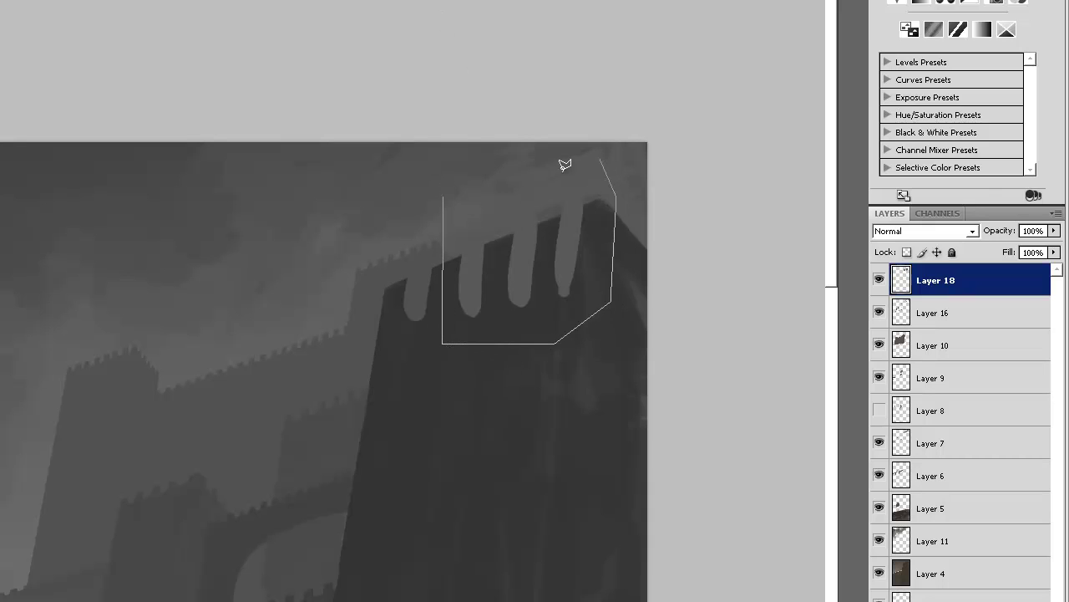
{"action": "left_click", "coordinate": [443, 194]}
{"action": "left_click_drag", "start_coordinate": [537, 291], "coordinate": [530, 288]}
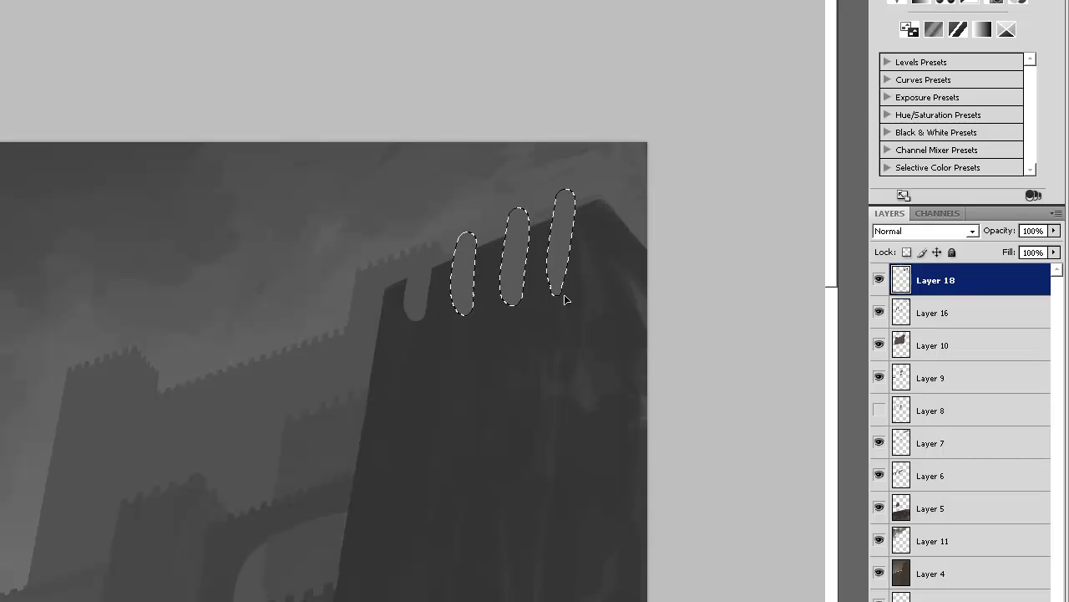
{"action": "key", "text": "ctrl+d"}
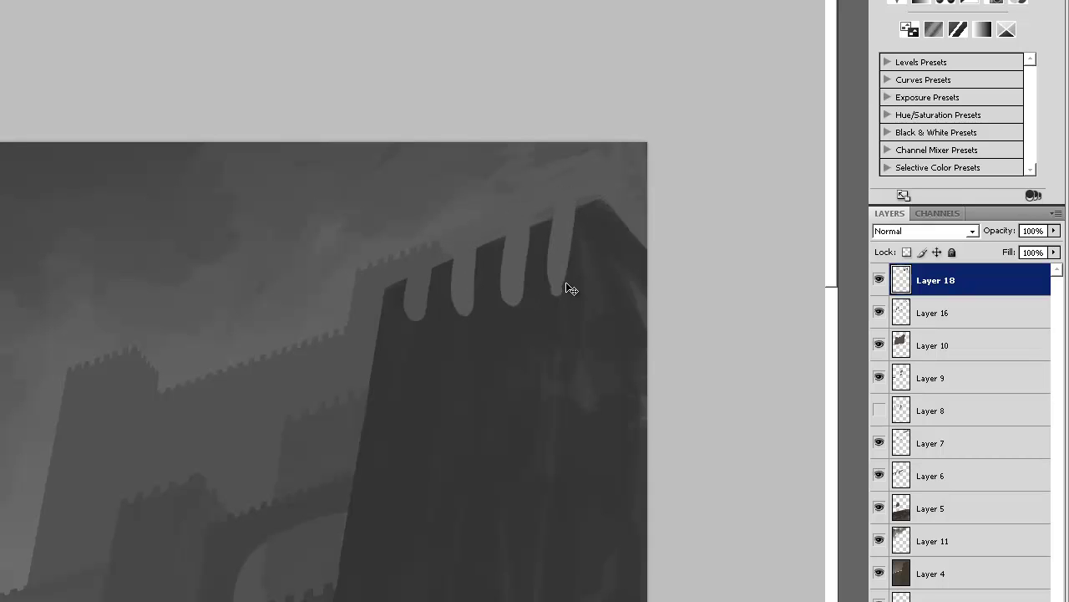
Sample the sky grey and paint one more notch into the keep's right side, just past its corner.
{"action": "key", "text": "b"}
{"action": "left_click", "coordinate": [611, 168], "text": "alt"}
{"action": "left_click_drag", "start_coordinate": [630, 212], "coordinate": [634, 271]}
Outline the lower ends of the keep's notches along a line parallel to its top edge and delete them on Layer 18.
{"action": "key", "text": "l"}
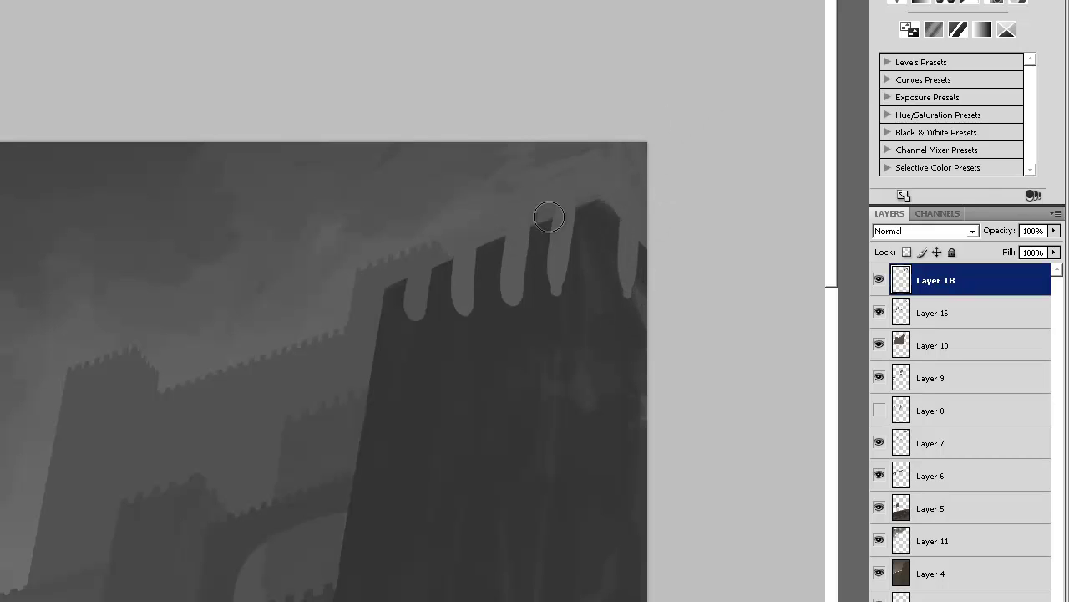
{"action": "left_click", "coordinate": [382, 311]}
{"action": "left_click", "coordinate": [594, 233]}
{"action": "left_click", "coordinate": [661, 295]}
{"action": "left_click", "coordinate": [625, 455]}
{"action": "left_click", "coordinate": [383, 309]}
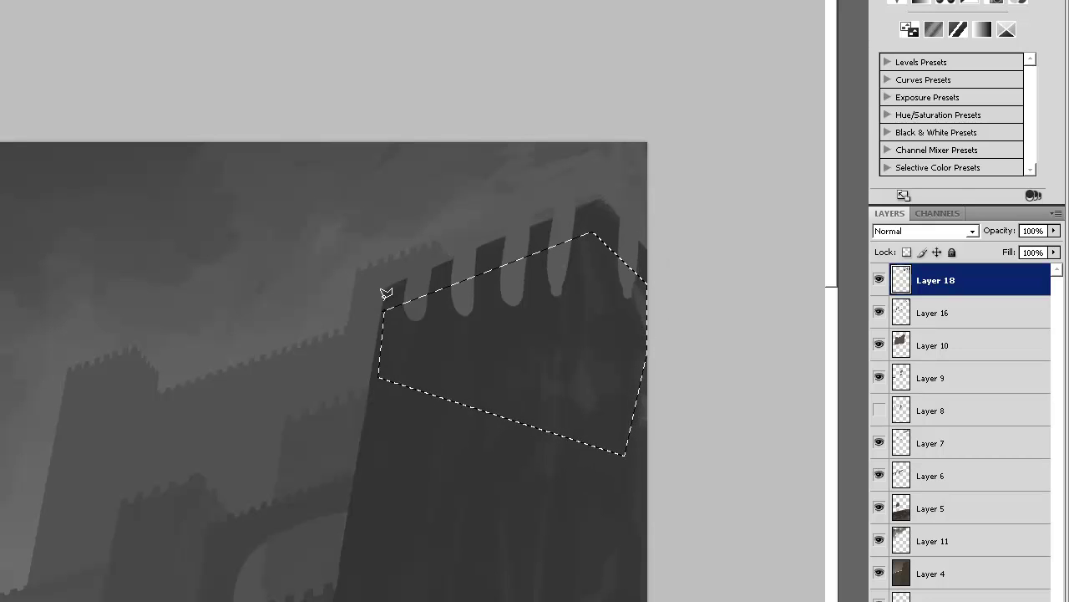
{"action": "key", "text": "alt+BackSpace"}
{"action": "key", "text": "ctrl+d"}
Check the keep's new battlements at full-picture size and up close.
{"action": "key", "text": "ctrl+minus"}
{"action": "key", "text": "ctrl+minus"}
{"action": "key", "text": "ctrl+minus"}
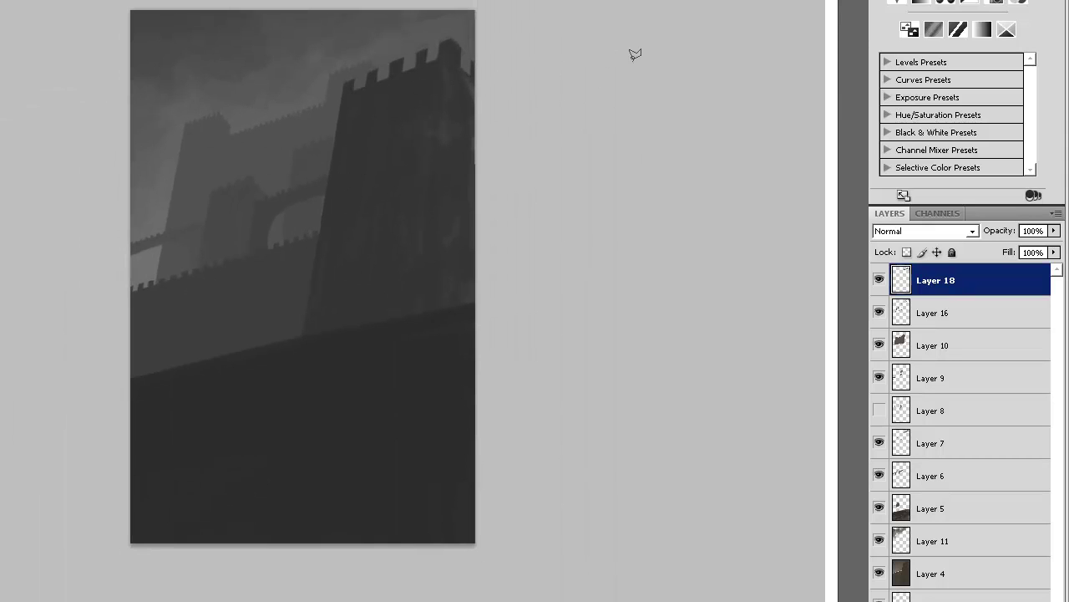
{"action": "key", "text": "z"}
{"action": "left_click", "coordinate": [412, 47]}
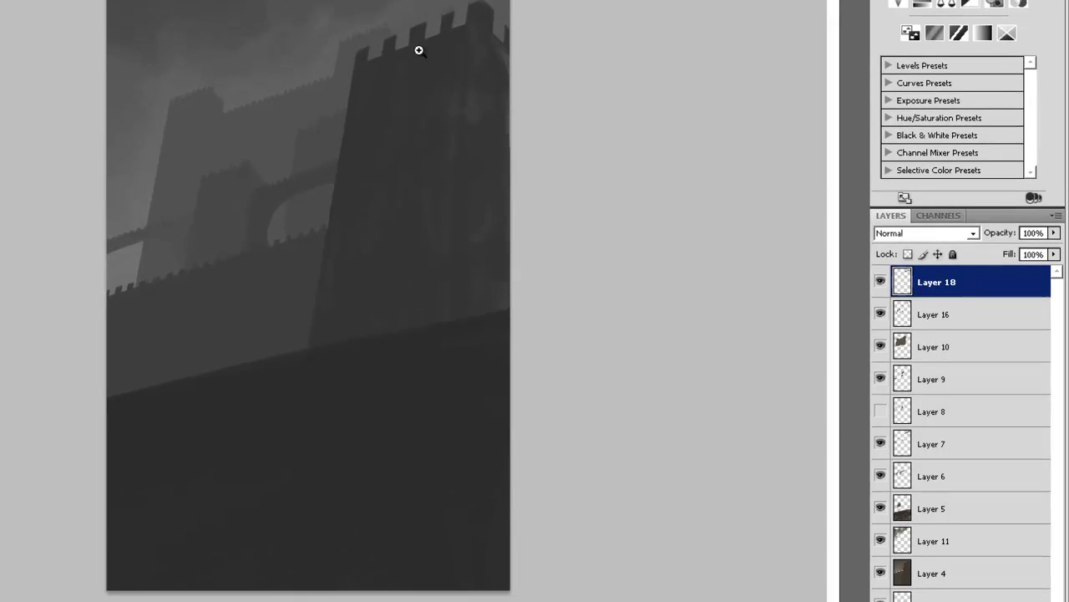
{"action": "left_click", "coordinate": [430, 35]}
{"action": "left_click", "coordinate": [455, 23]}
{"action": "scroll", "coordinate": [568, 21], "scroll_direction": "up", "scroll_amount": 3}
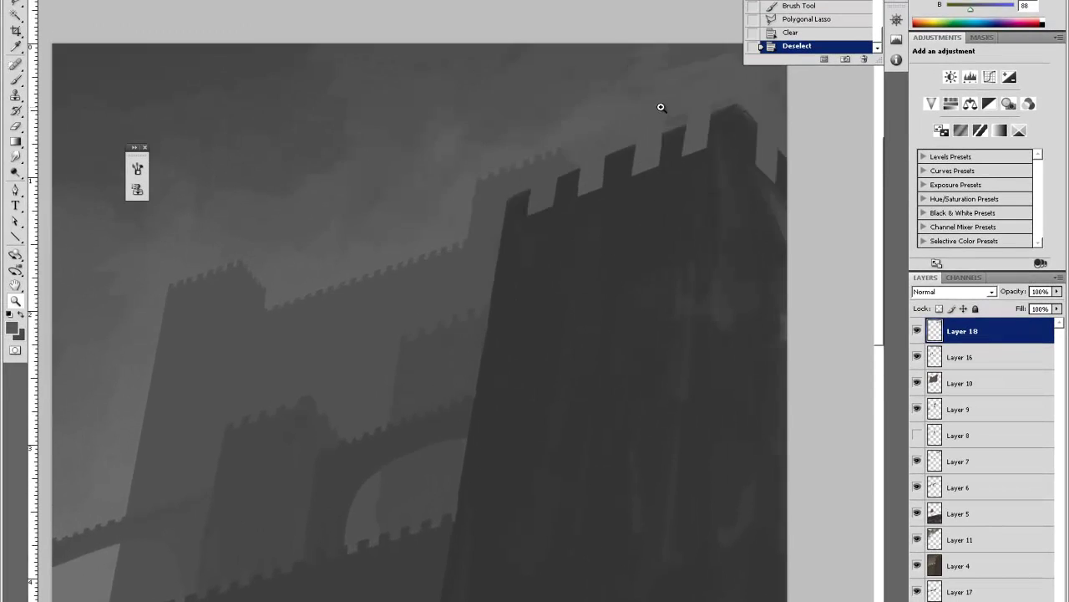
{"action": "scroll", "coordinate": [661, 107], "scroll_direction": "up", "scroll_amount": 3}
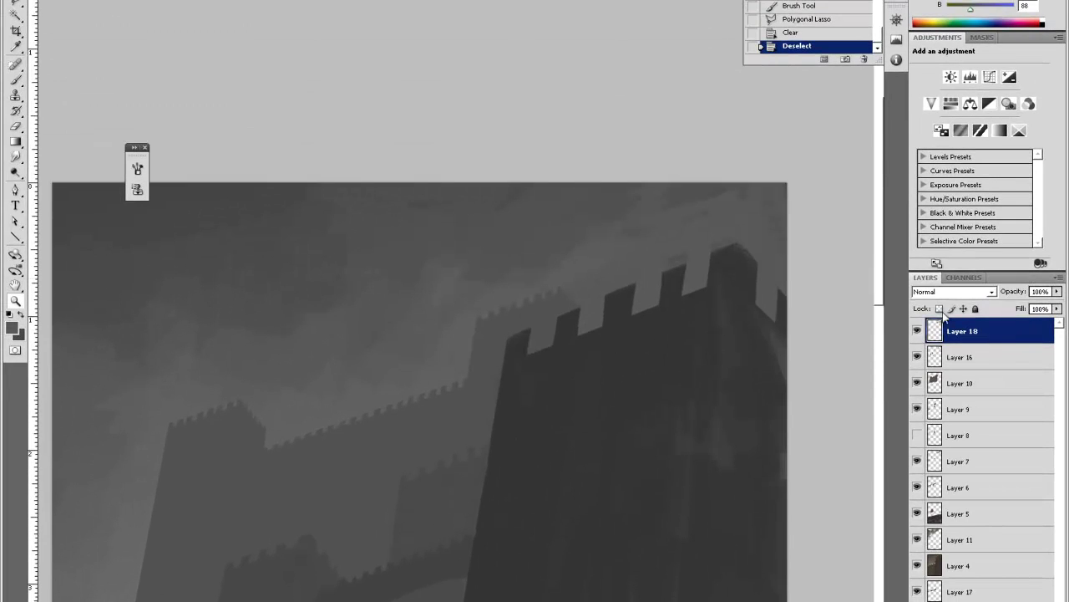
Duplicate Layer 18 and lock the copy's transparent pixels.
{"action": "right_click", "coordinate": [981, 336]}
{"action": "left_click", "coordinate": [988, 378]}
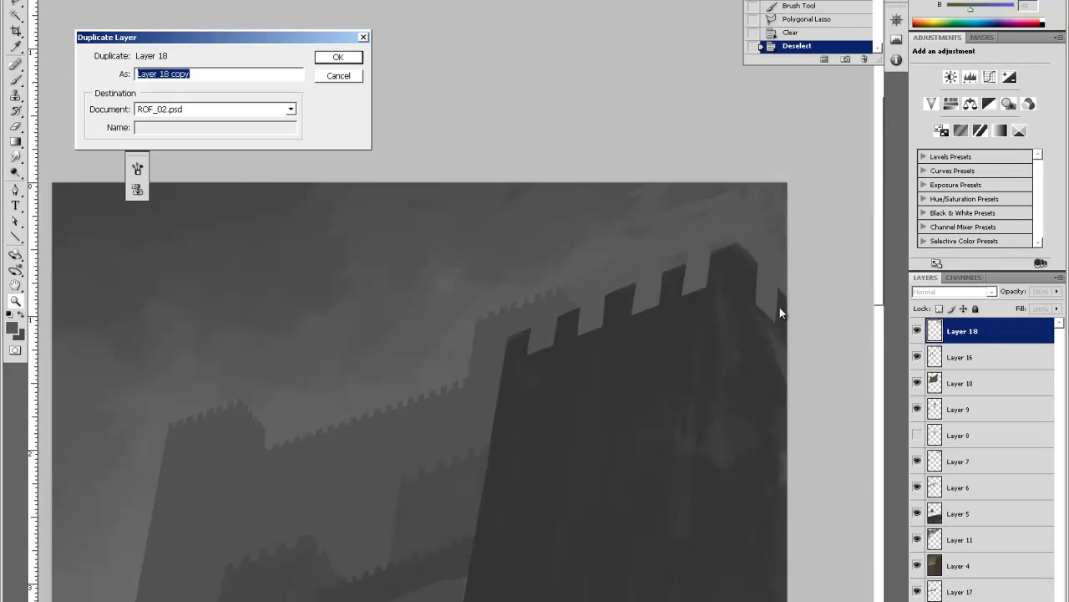
{"action": "key", "text": "Return"}
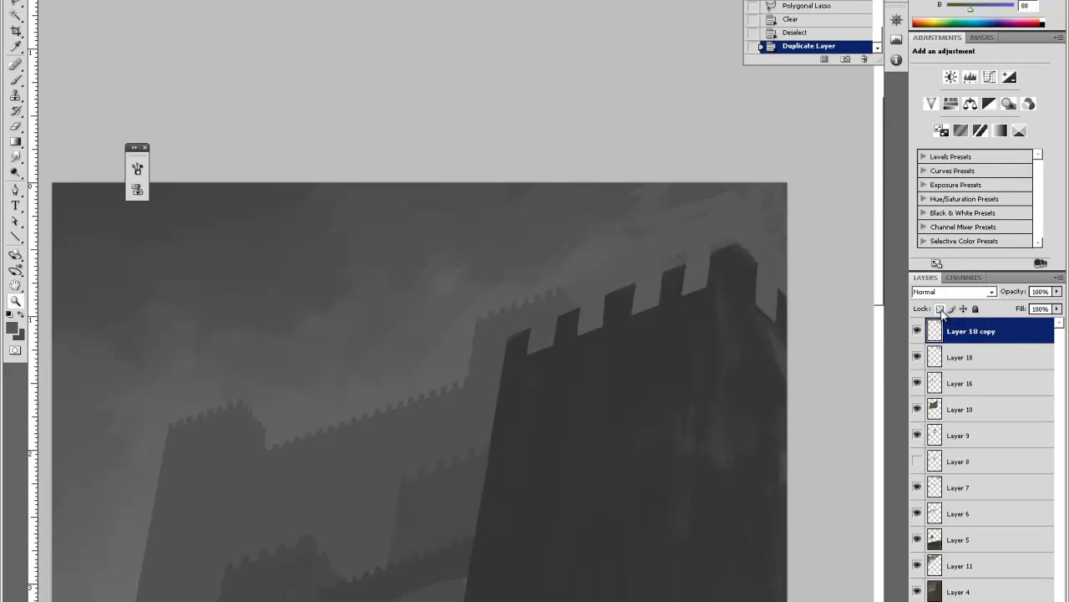
Paint slanted inner sides in the keep's sampled dark grey across each notch on the Layer 18 copy.
{"action": "key", "text": "i"}
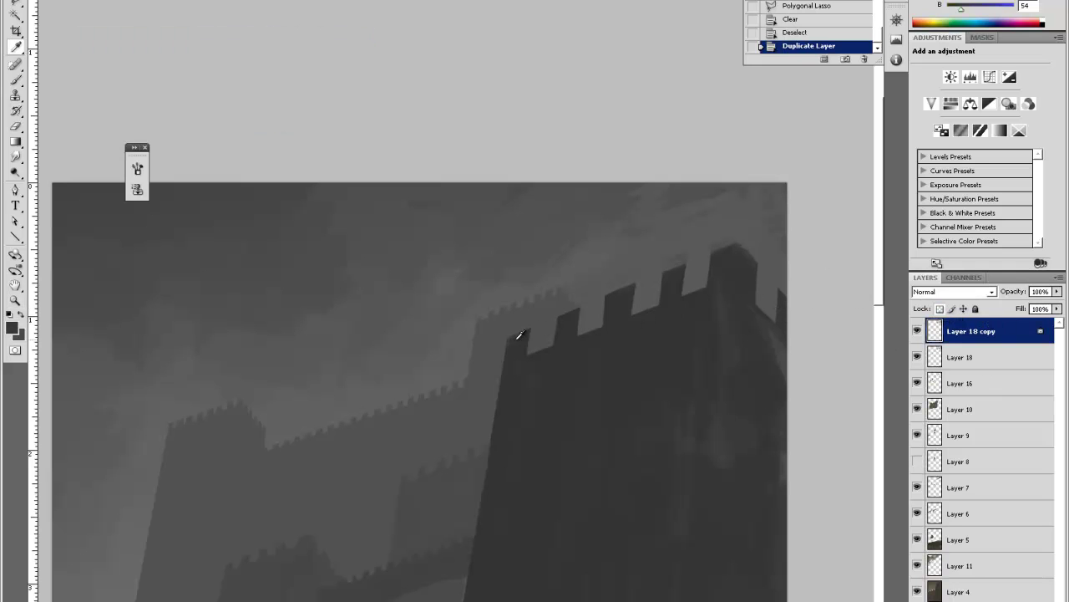
{"action": "right_click", "coordinate": [606, 313]}
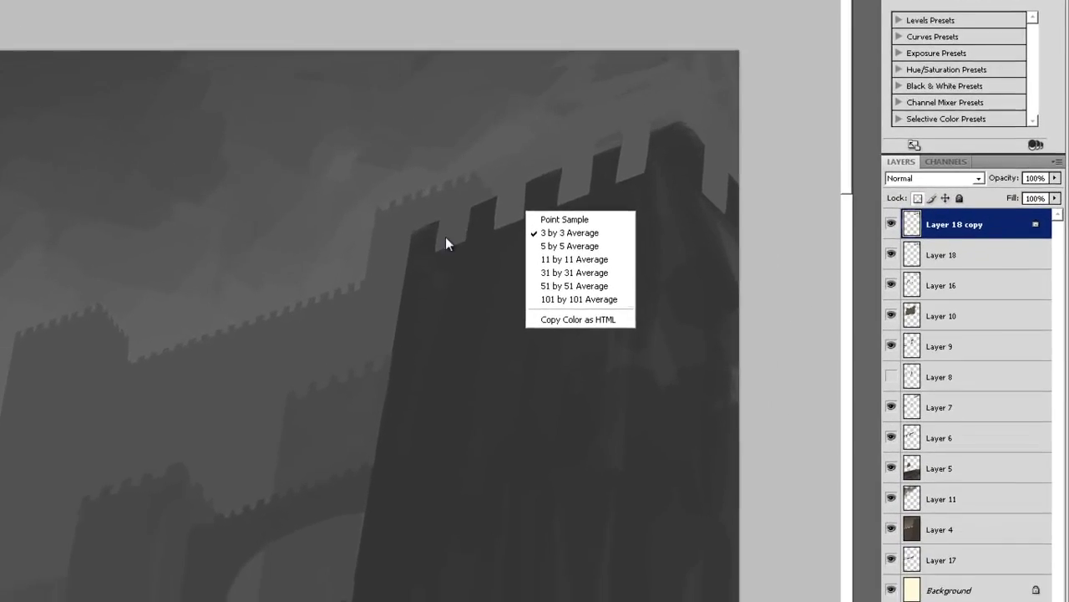
{"action": "left_click", "coordinate": [445, 237]}
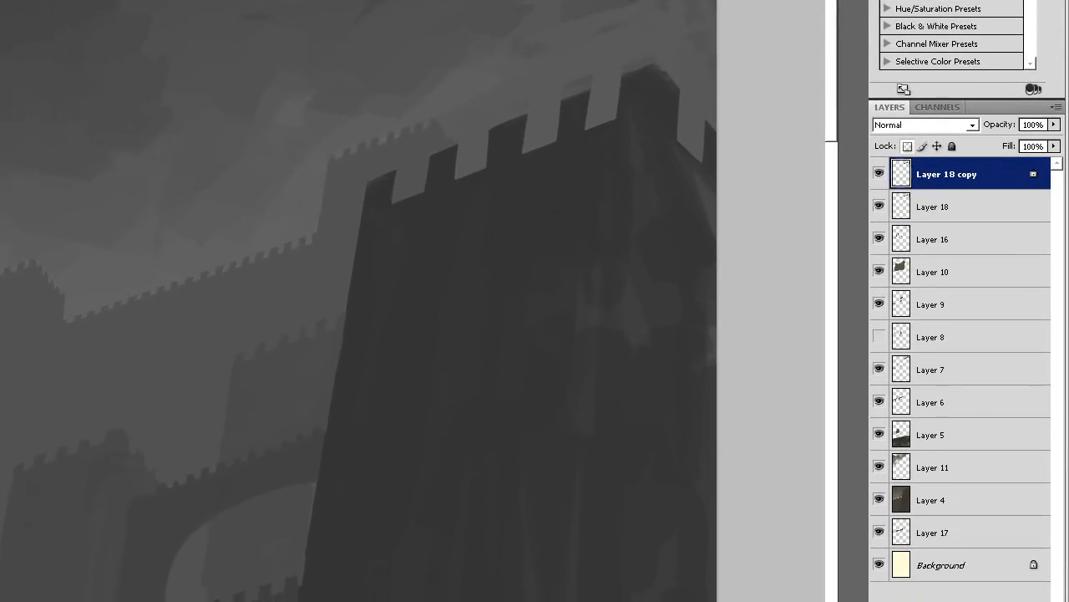
{"action": "right_click", "coordinate": [393, 173]}
{"action": "left_click", "coordinate": [434, 211]}
{"action": "left_click", "coordinate": [387, 191]}
{"action": "mouse_move", "coordinate": [386, 190]}
{"action": "left_mouse_down"}
{"action": "mouse_move", "coordinate": [415, 205]}
{"action": "mouse_move", "coordinate": [461, 191]}
{"action": "mouse_move", "coordinate": [447, 142]}
{"action": "mouse_move", "coordinate": [486, 197]}
{"action": "left_mouse_up"}
{"action": "mouse_move", "coordinate": [536, 170]}
{"action": "left_mouse_down"}
{"action": "mouse_move", "coordinate": [518, 122]}
{"action": "mouse_move", "coordinate": [539, 141]}
{"action": "left_mouse_up"}
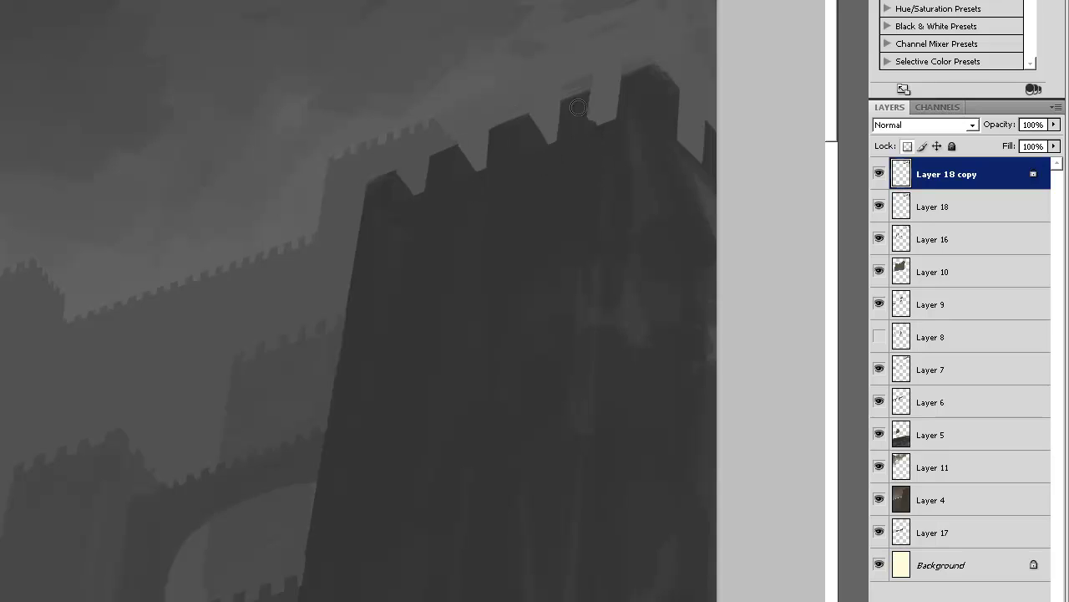
{"action": "mouse_move", "coordinate": [578, 107]}
{"action": "left_mouse_down"}
{"action": "mouse_move", "coordinate": [598, 123]}
{"action": "mouse_move", "coordinate": [607, 102]}
{"action": "left_mouse_up"}
{"action": "mouse_move", "coordinate": [697, 145]}
{"action": "left_mouse_down"}
{"action": "mouse_move", "coordinate": [712, 125]}
{"action": "mouse_move", "coordinate": [691, 134]}
{"action": "mouse_move", "coordinate": [706, 165]}
{"action": "left_mouse_up"}
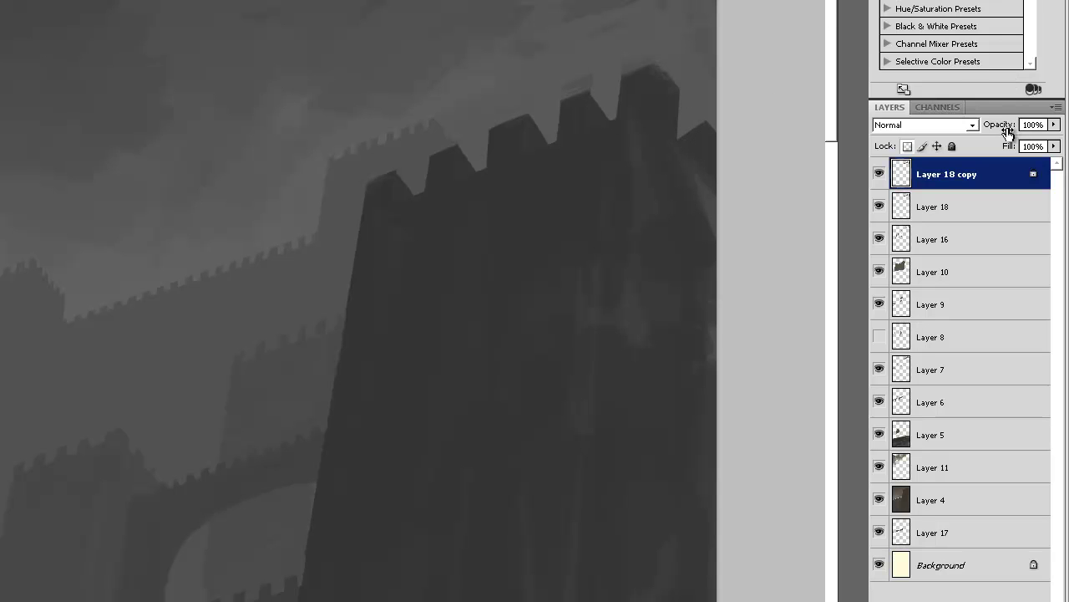
{"action": "key", "text": "ctrl+u"}
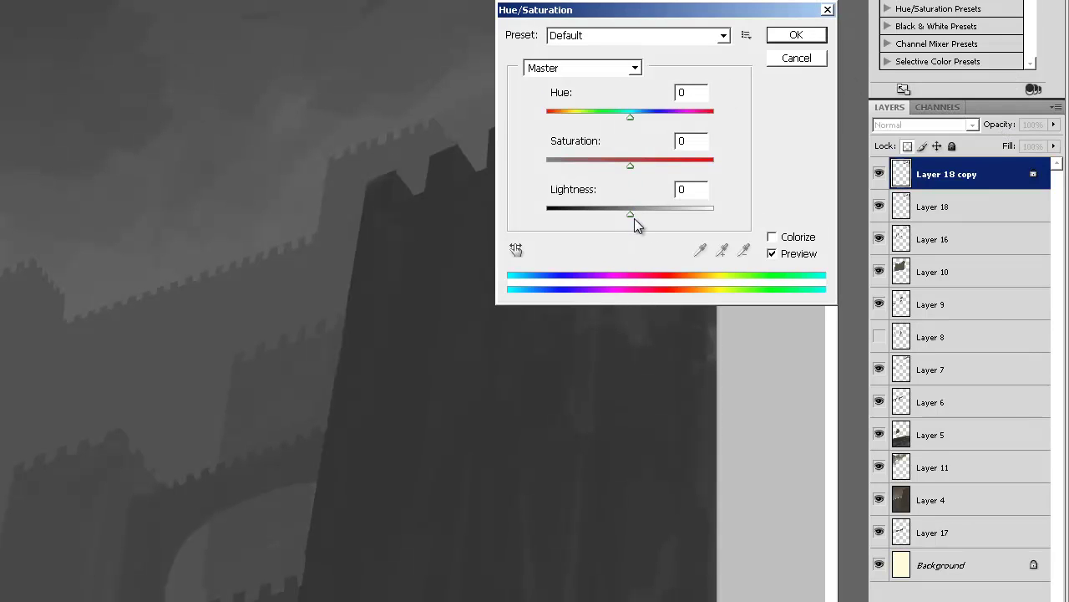
{"action": "left_click_drag", "start_coordinate": [634, 218], "coordinate": [638, 217]}
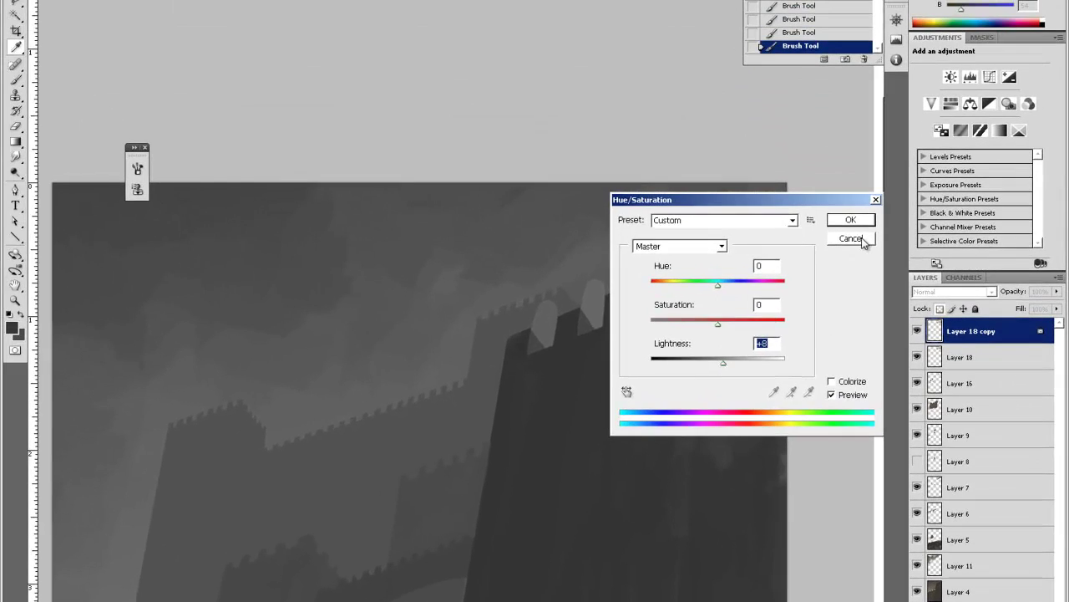
{"action": "left_click", "coordinate": [863, 239]}
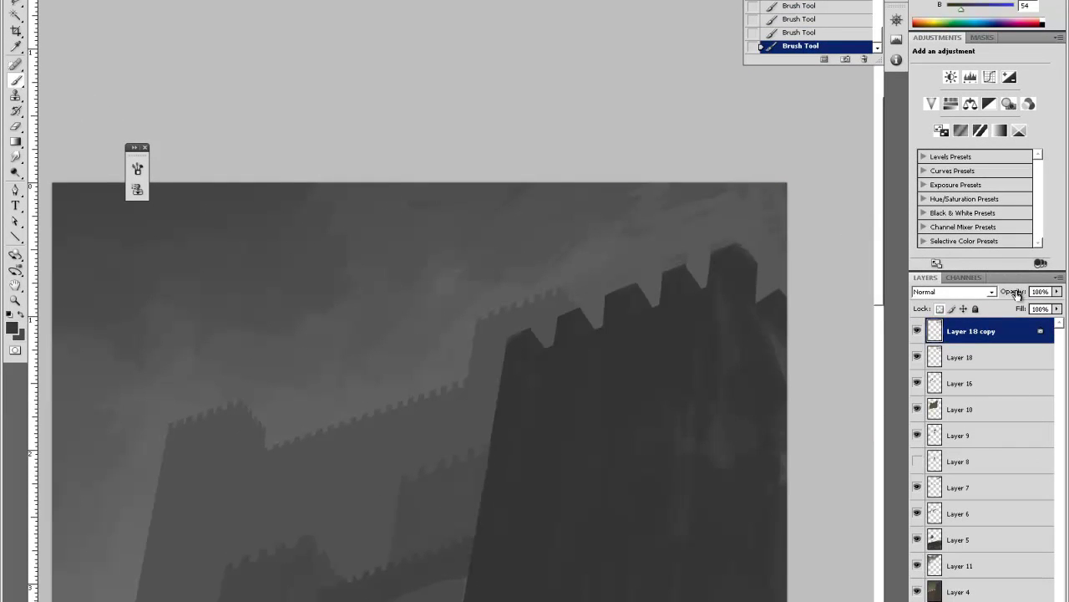
Lower the opacity of the Layer 18 copy slightly and add a new layer above it.
{"action": "left_click_drag", "start_coordinate": [1016, 294], "coordinate": [1014, 296]}
{"action": "key", "text": "ctrl+shift+alt+n"}
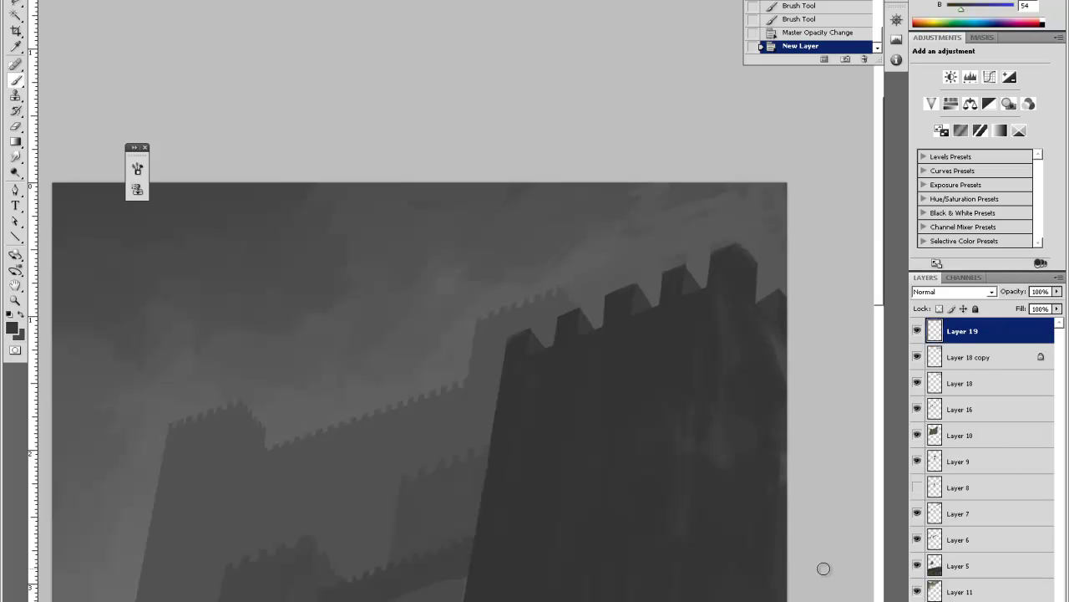
Clean up the edges of the keep's upper merlons on Layer 19 with small strokes in sampled battlement and sky greys.
{"action": "key", "text": "i"}
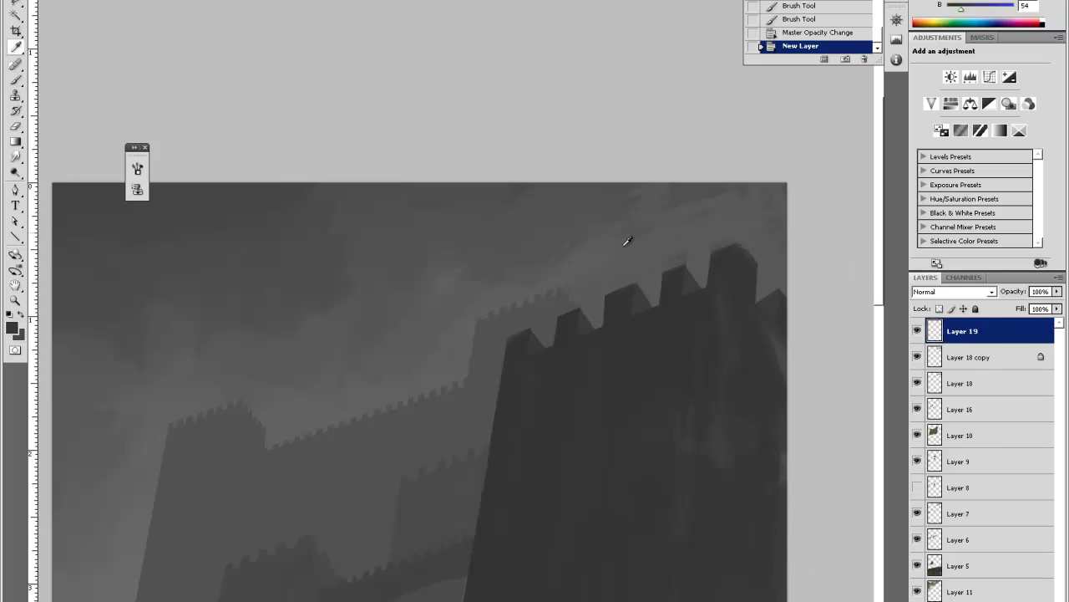
{"action": "left_click", "coordinate": [685, 280]}
{"action": "key", "text": "b"}
{"action": "right_click", "coordinate": [694, 255]}
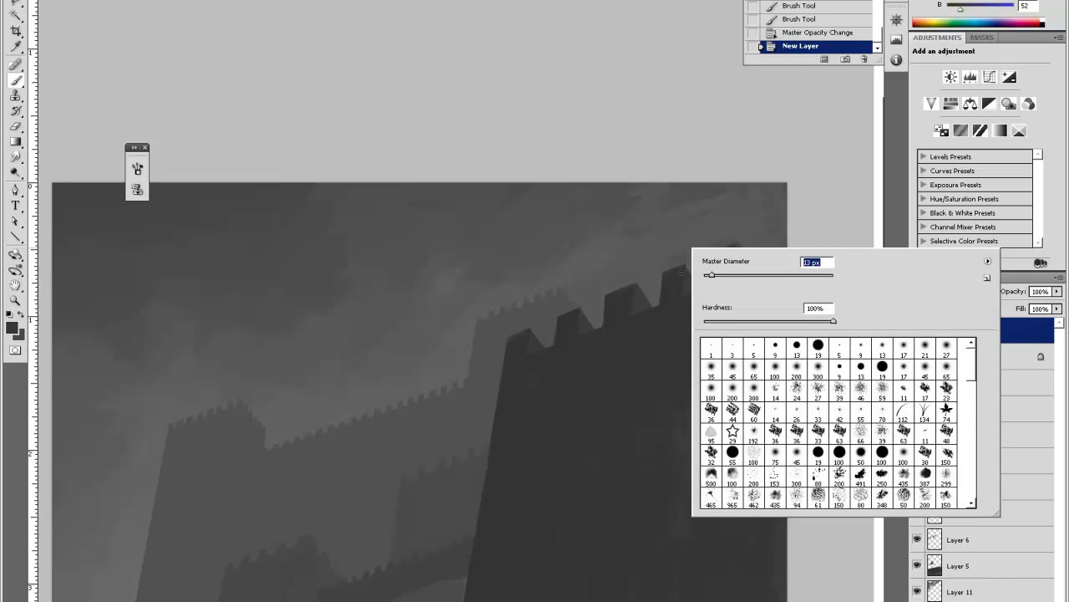
{"action": "left_click_drag", "start_coordinate": [683, 271], "coordinate": [690, 277]}
{"action": "left_click", "coordinate": [669, 245], "text": "alt"}
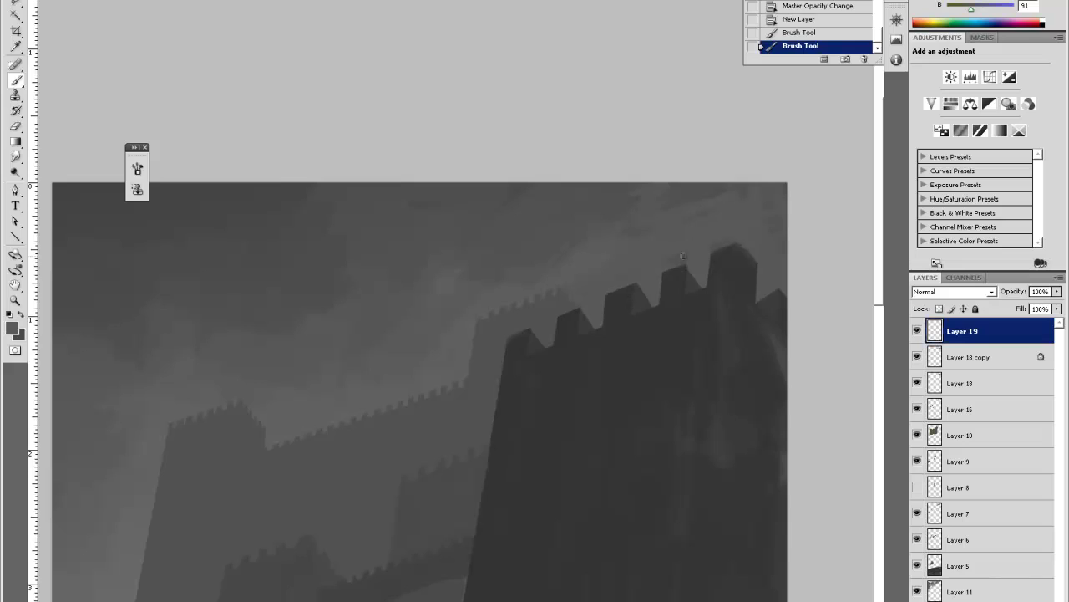
{"action": "left_click", "coordinate": [648, 270]}
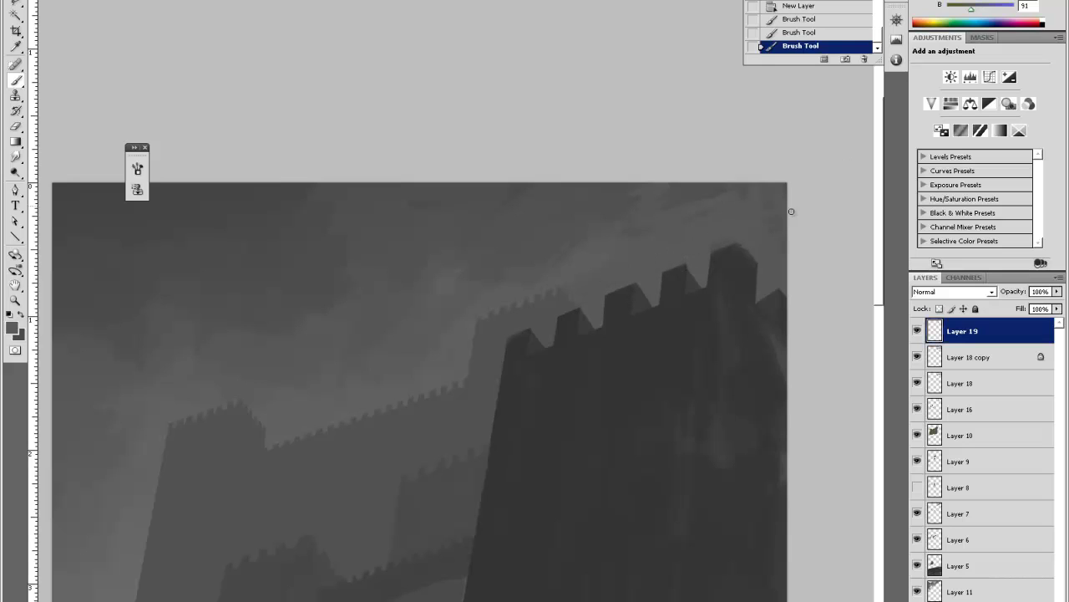
{"action": "left_click", "coordinate": [716, 248]}
Add a new layer above Layer 19 and sample the grey of the mid-distance wall.
{"action": "key", "text": "ctrl+minus"}
{"action": "key", "text": "ctrl+minus"}
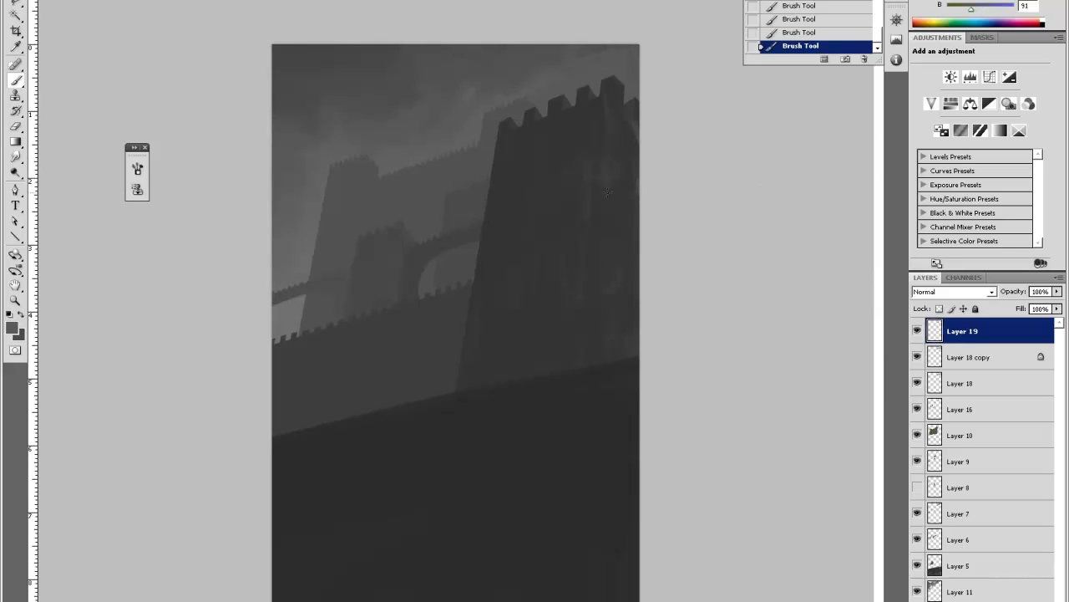
{"action": "key", "text": "z"}
{"action": "left_click", "coordinate": [479, 372]}
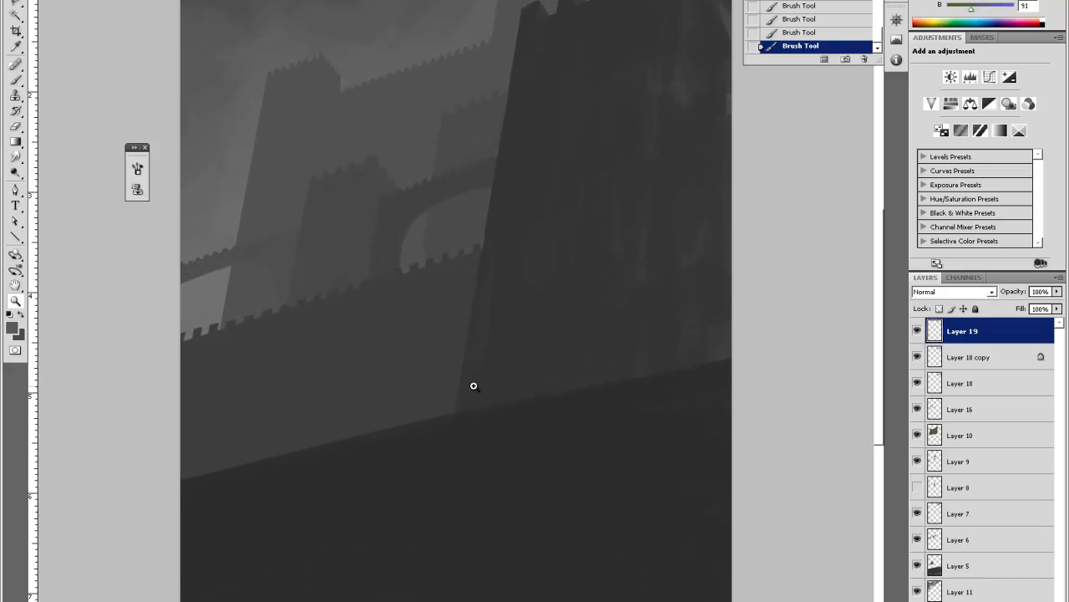
{"action": "key", "text": "ctrl+minus"}
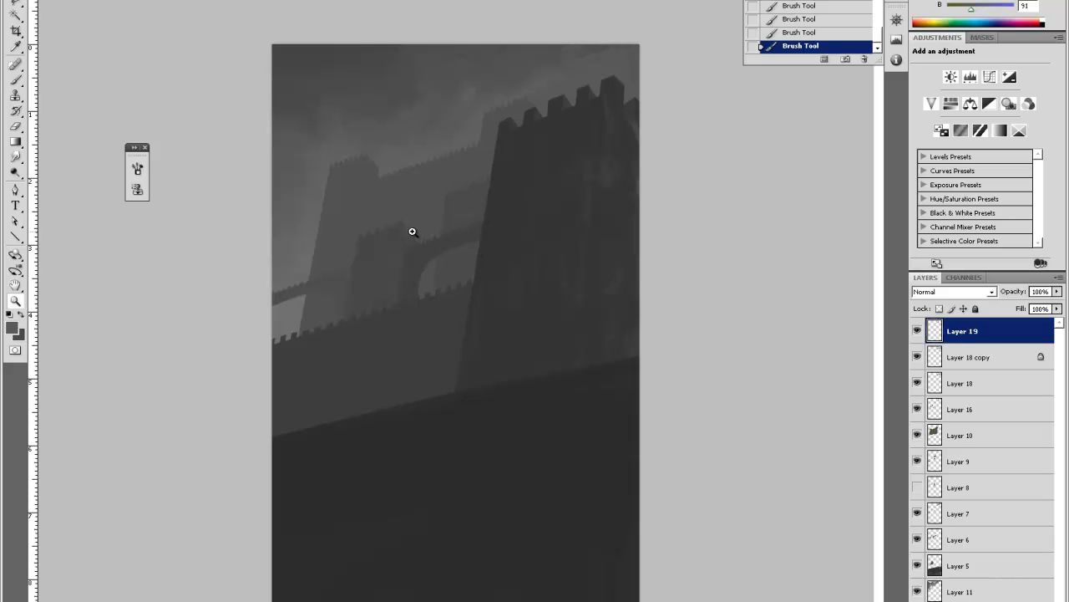
{"action": "left_click", "coordinate": [452, 360]}
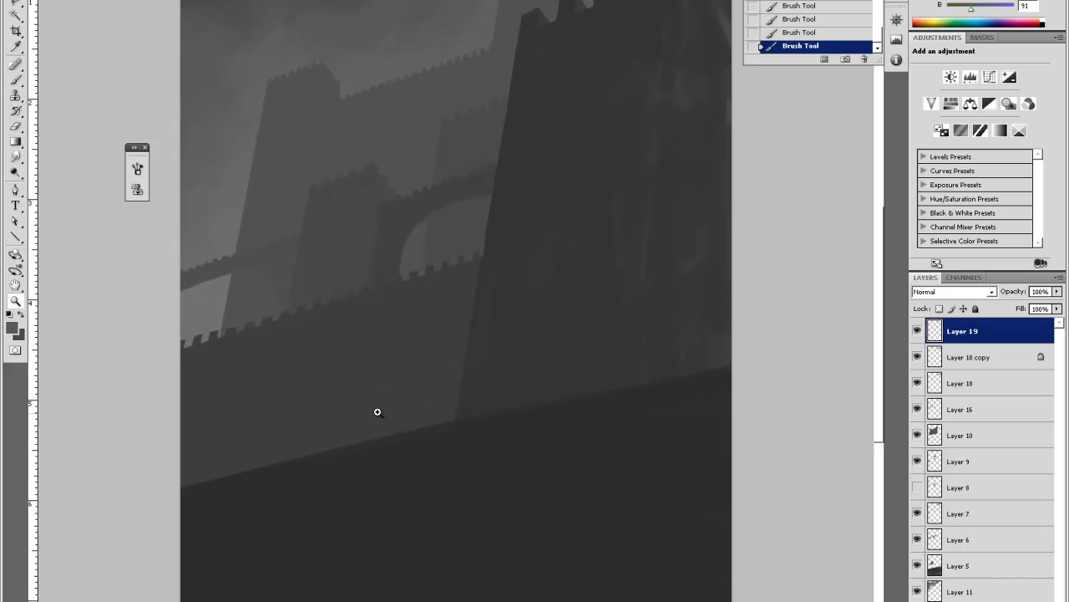
{"action": "key", "text": "i"}
{"action": "key", "text": "ctrl+shift+alt+n"}
{"action": "left_click", "coordinate": [355, 409]}
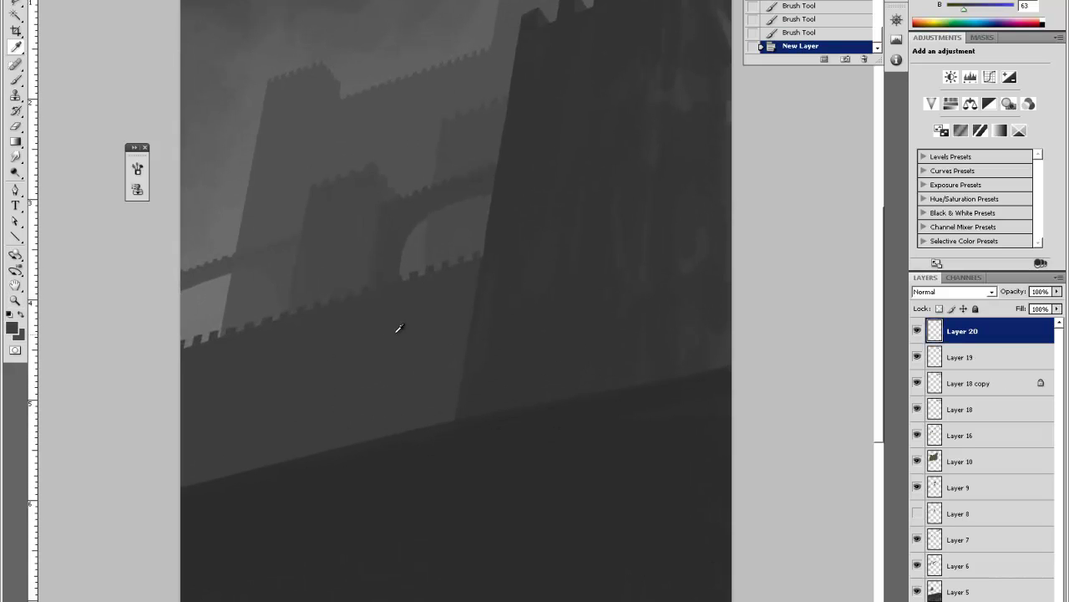
Retouch the inner side of the notch next to the keep's tallest merlon on the Layer 18 copy in sampled dark grey.
{"action": "key", "text": "ctrl+minus"}
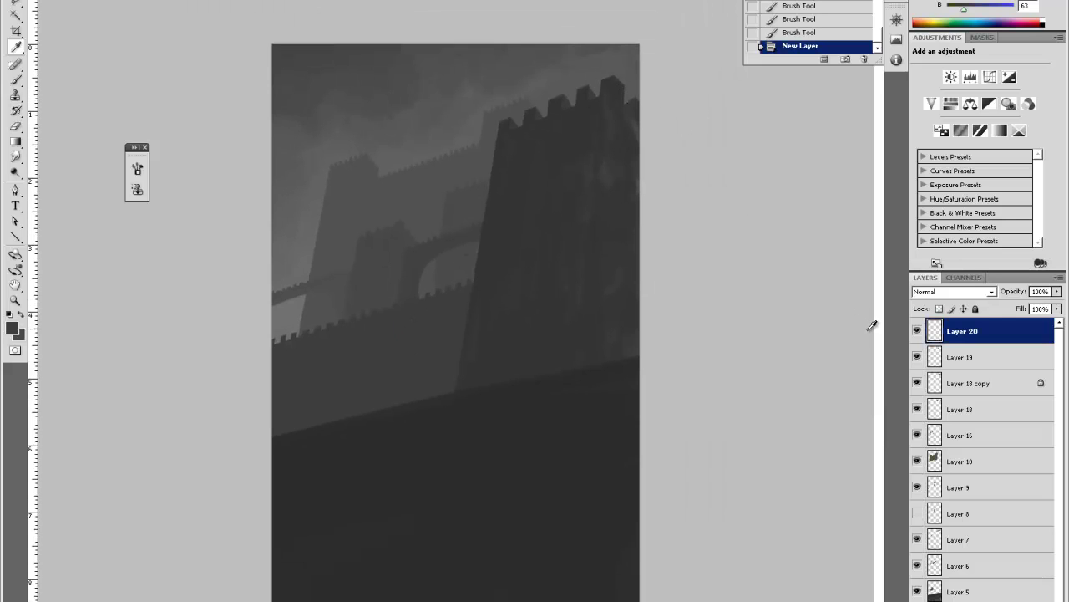
{"action": "left_click", "coordinate": [960, 357]}
{"action": "key", "text": "z"}
{"action": "left_click", "coordinate": [589, 118]}
{"action": "left_click", "coordinate": [675, 90]}
{"action": "key", "text": "h"}
{"action": "left_click_drag", "start_coordinate": [664, 119], "coordinate": [484, 253]}
{"action": "left_click_drag", "start_coordinate": [282, 223], "coordinate": [391, 336]}
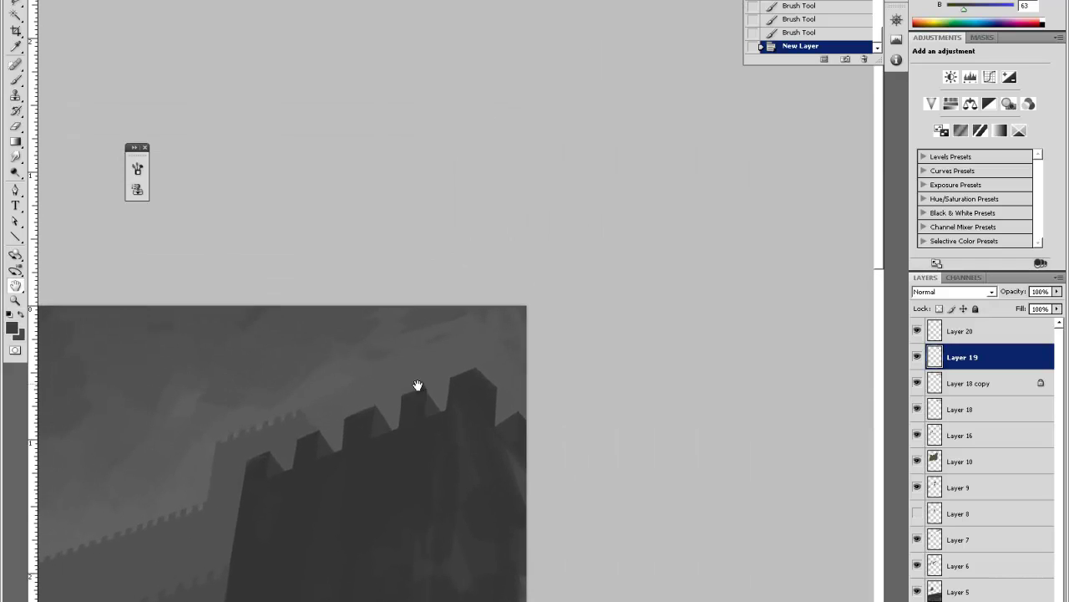
{"action": "key", "text": "i"}
{"action": "left_click", "coordinate": [979, 387]}
{"action": "key", "text": "b"}
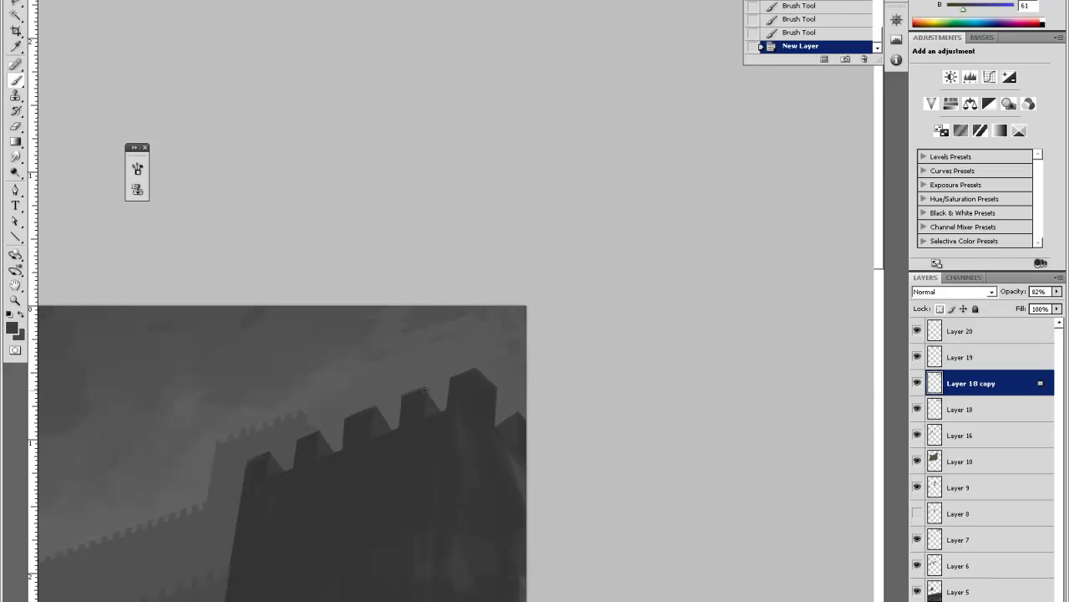
{"action": "left_click_drag", "start_coordinate": [426, 390], "coordinate": [428, 394]}
{"action": "left_click", "coordinate": [446, 417]}
{"action": "left_click", "coordinate": [436, 405]}
Retouch the inner sides of the keep's leftmost notches on the Layer 18 copy with greys sampled there.
{"action": "left_click", "coordinate": [270, 453], "text": "alt"}
{"action": "left_click", "coordinate": [282, 465]}
{"action": "left_click", "coordinate": [326, 438], "text": "alt"}
{"action": "key", "text": "alt"}
{"action": "key", "text": "ctrl+minus"}
{"action": "key", "text": "ctrl+minus"}
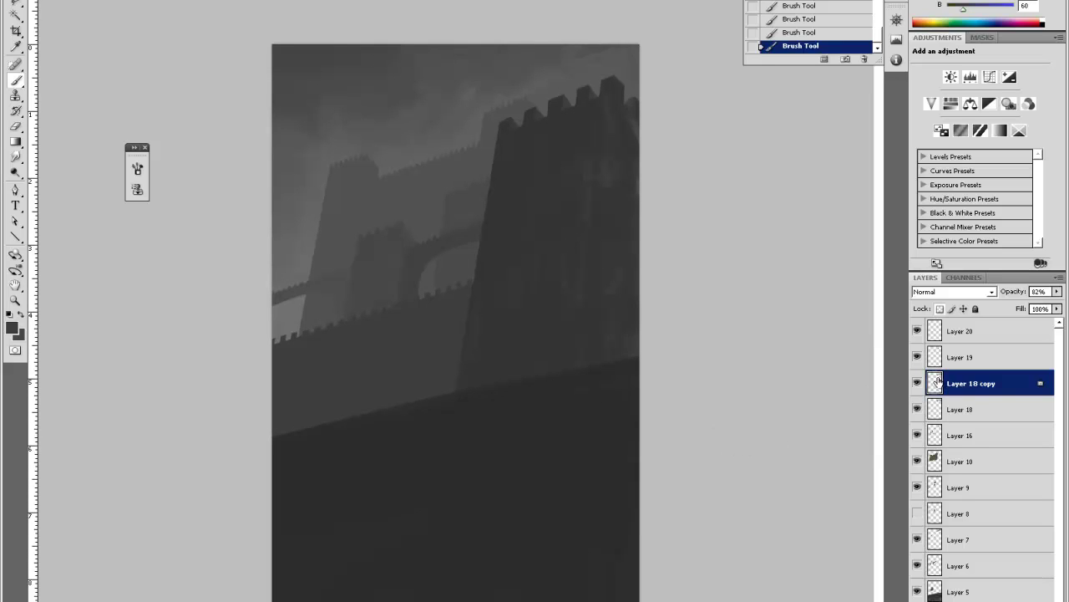
Paint four thick vertical notches across the foreground wall's top edge on Layer 20, two in sampled mid-wall grey and two in keep grey.
{"action": "left_click", "coordinate": [952, 333]}
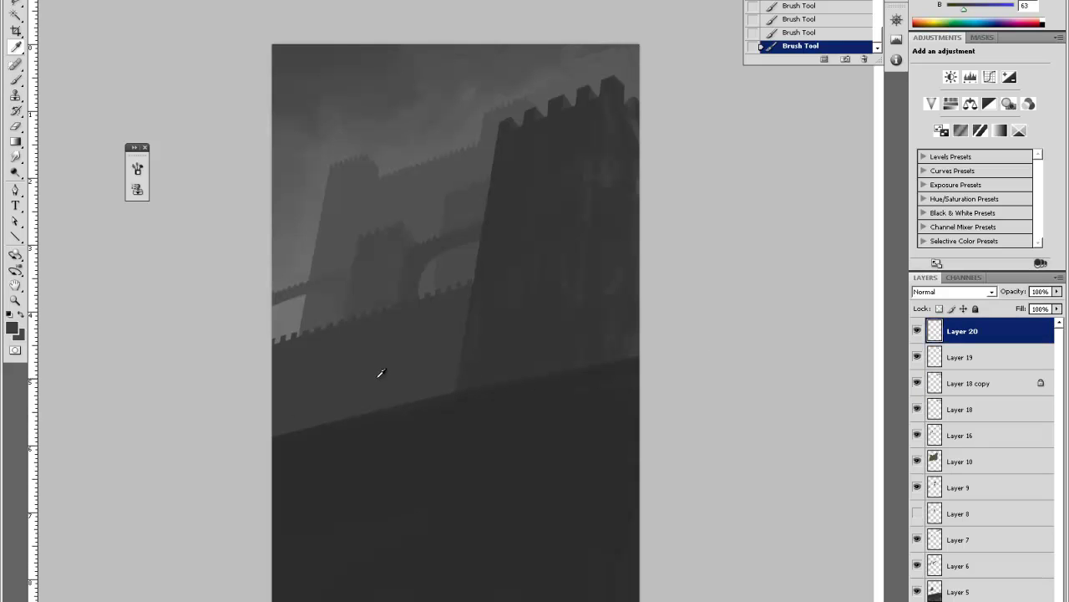
{"action": "left_click", "coordinate": [379, 376], "text": "alt"}
{"action": "right_click", "coordinate": [392, 427]}
{"action": "left_click", "coordinate": [453, 457]}
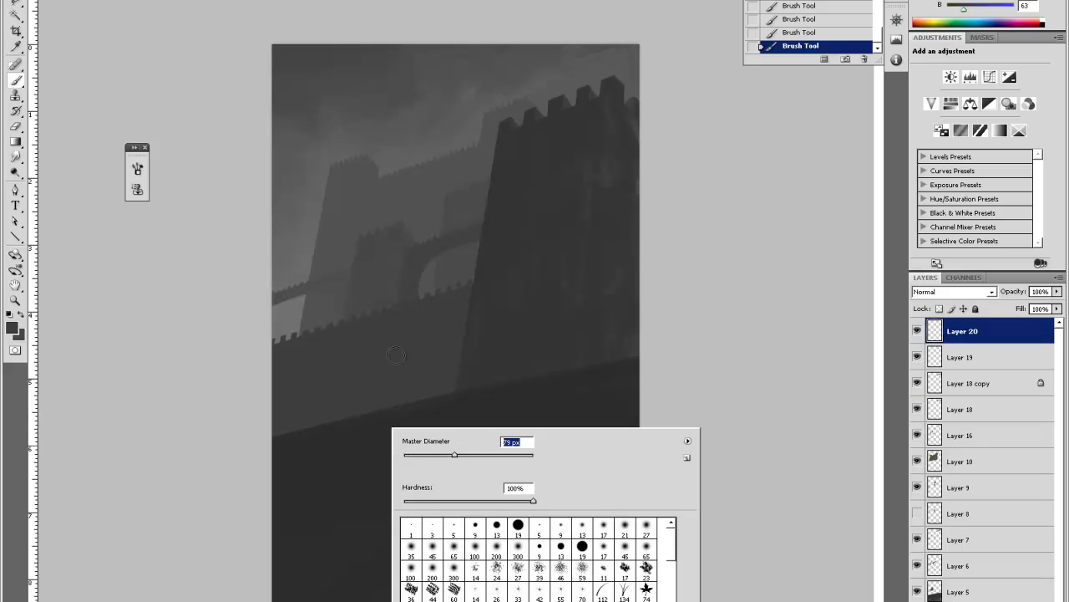
{"action": "left_click", "coordinate": [500, 457]}
{"action": "mouse_move", "coordinate": [314, 402]}
{"action": "left_mouse_down"}
{"action": "mouse_move", "coordinate": [310, 501]}
{"action": "mouse_move", "coordinate": [314, 491]}
{"action": "left_mouse_up"}
{"action": "left_click_drag", "start_coordinate": [394, 389], "coordinate": [396, 496]}
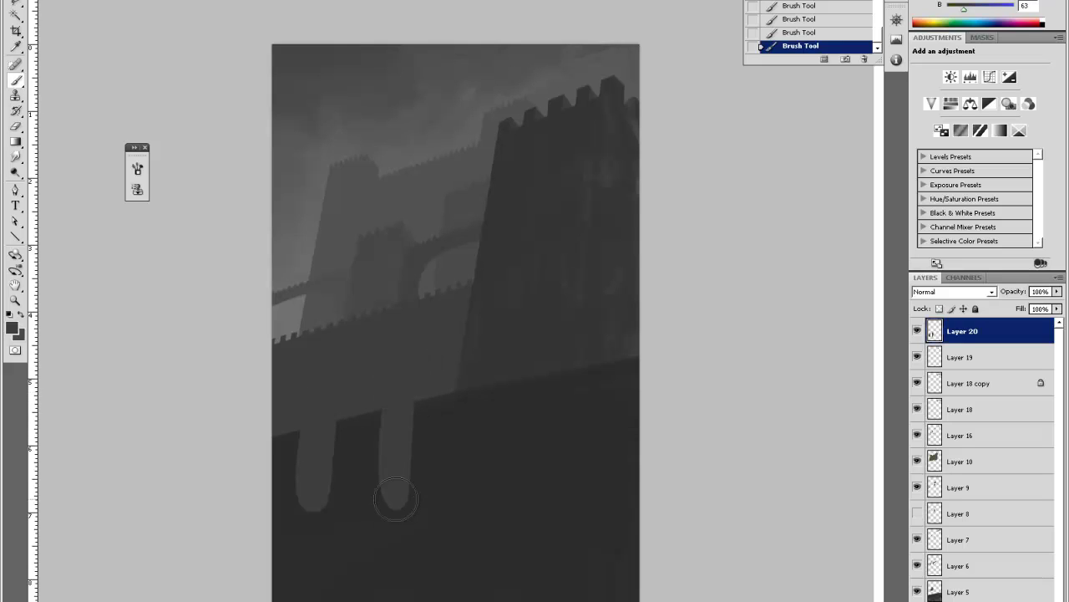
{"action": "left_click", "coordinate": [482, 376], "text": "alt"}
{"action": "left_click_drag", "start_coordinate": [480, 383], "coordinate": [472, 501]}
{"action": "left_click_drag", "start_coordinate": [570, 374], "coordinate": [570, 483]}
Cut the rounded lower ends off the four notch strokes along a slanted polygonal lasso selection, then deselect.
{"action": "key", "text": "v"}
{"action": "left_click", "coordinate": [264, 502]}
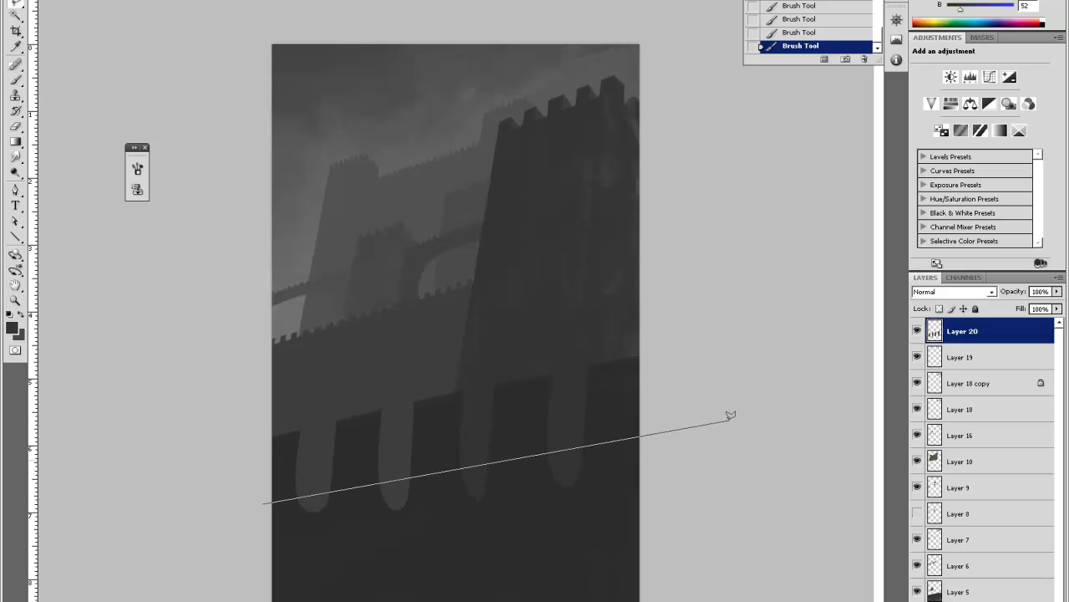
{"action": "left_click", "coordinate": [729, 421]}
{"action": "left_click", "coordinate": [691, 555]}
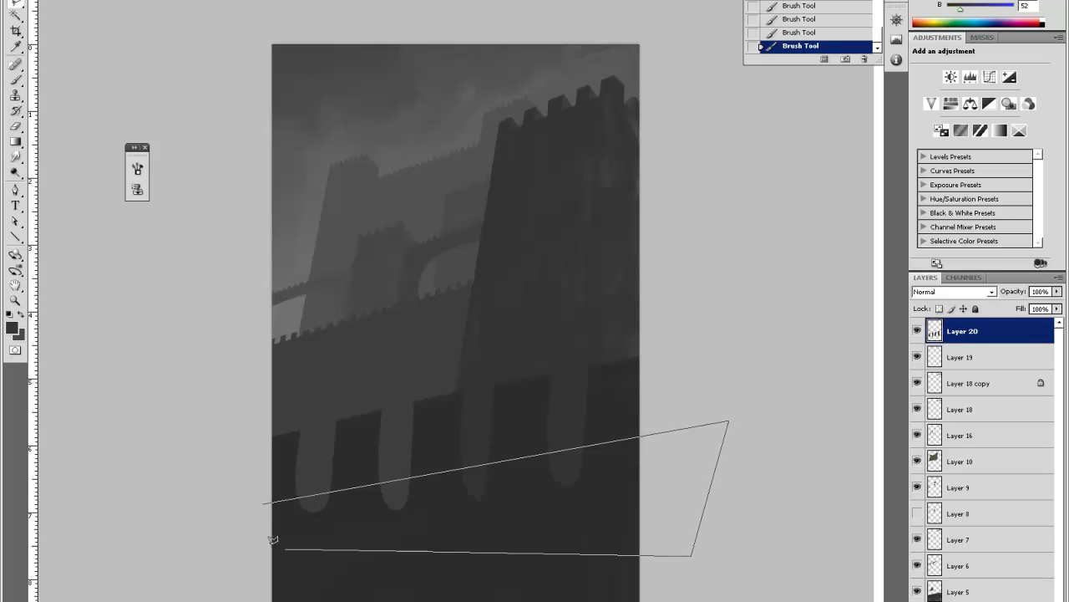
{"action": "left_click", "coordinate": [250, 542]}
{"action": "left_click", "coordinate": [264, 502]}
{"action": "key", "text": "Delete"}
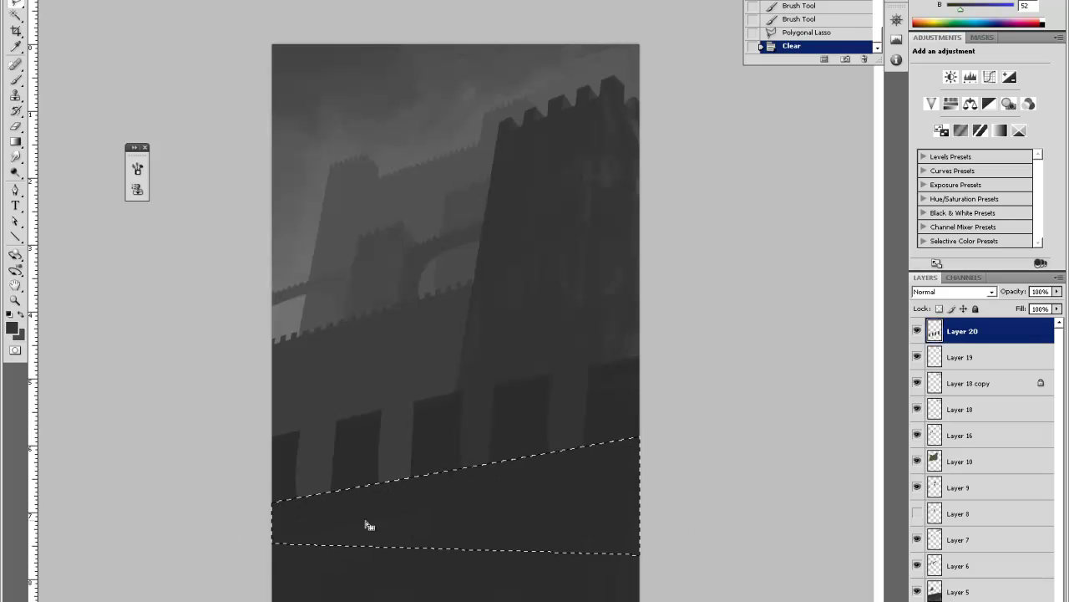
{"action": "key", "text": "ctrl+d"}
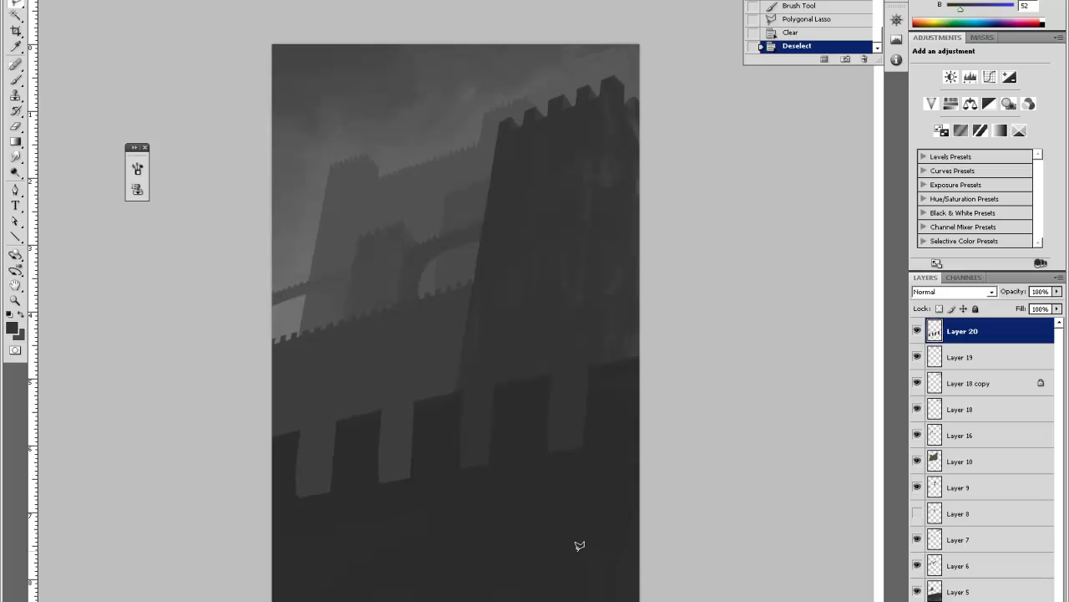
Shorten the foreground notches further by clearing a second slanted lasso area parallel to the wall's top edge, then deselect.
{"action": "left_click", "coordinate": [253, 482]}
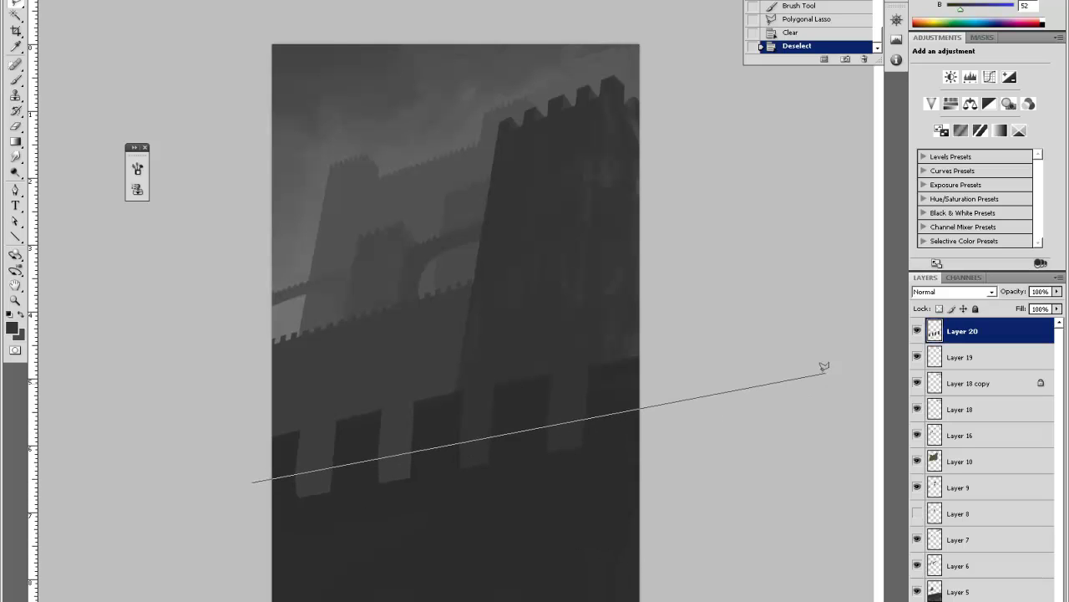
{"action": "left_click", "coordinate": [807, 379]}
{"action": "left_click", "coordinate": [746, 499]}
{"action": "left_click", "coordinate": [266, 522]}
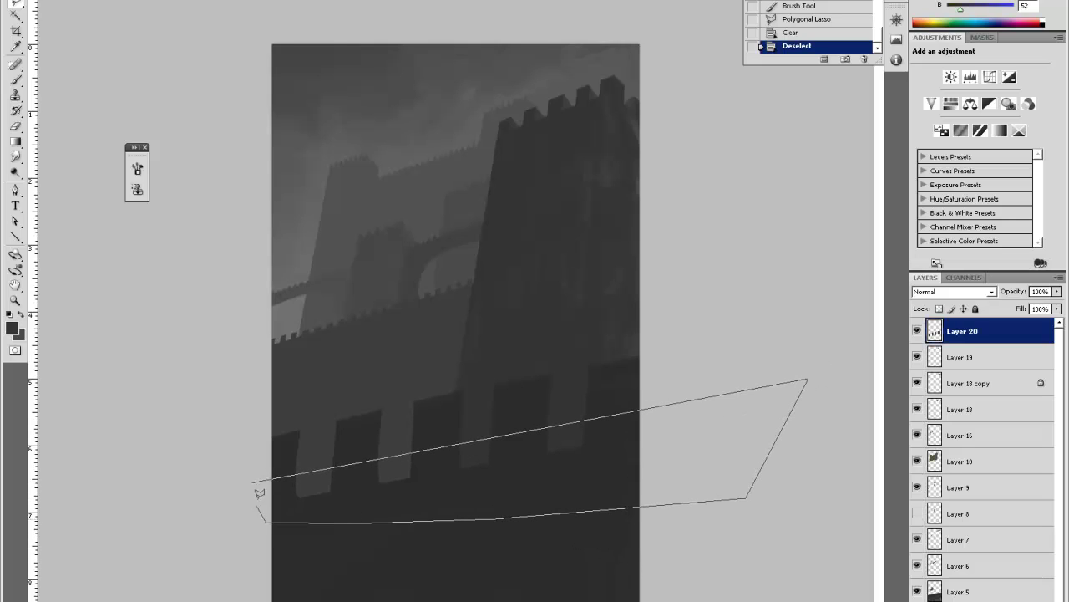
{"action": "left_click", "coordinate": [254, 480]}
{"action": "key", "text": "Delete"}
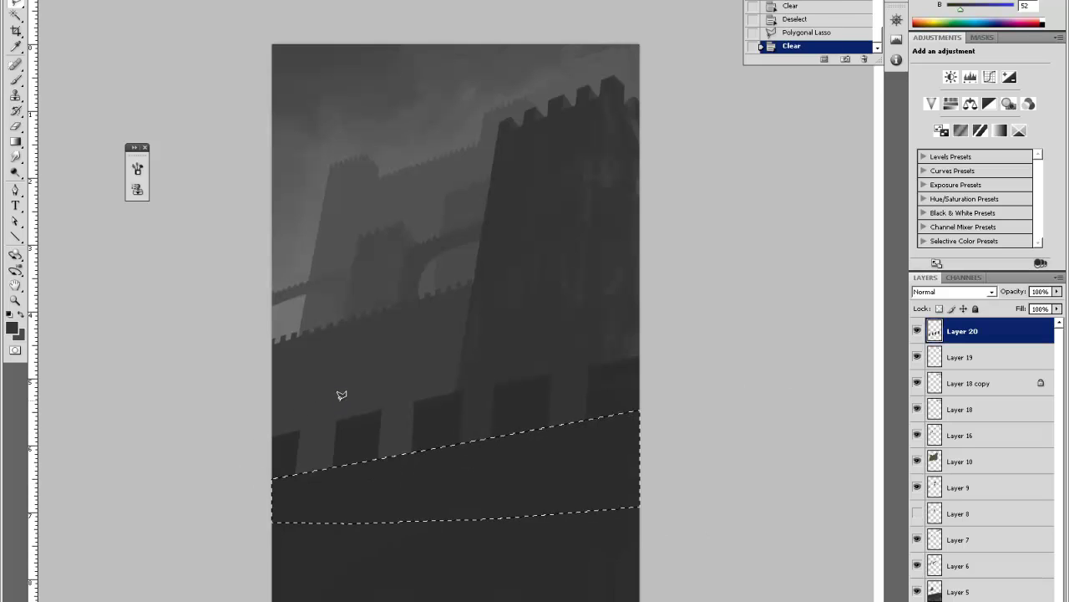
{"action": "key", "text": "ctrl+d"}
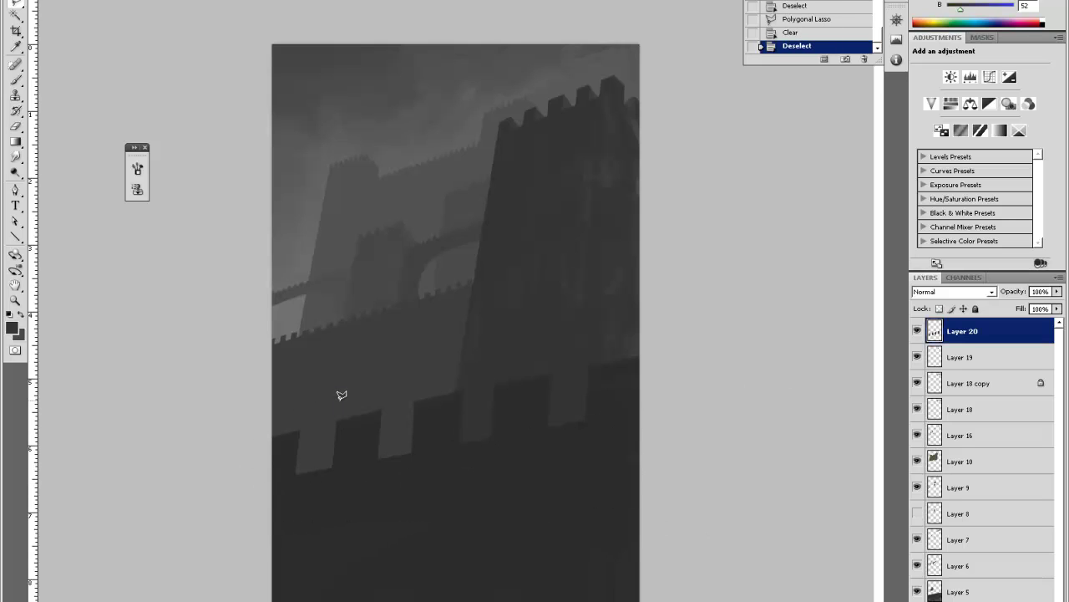
Duplicate Layer 20 within the same document.
{"action": "right_click", "coordinate": [962, 326]}
{"action": "left_click", "coordinate": [995, 370]}
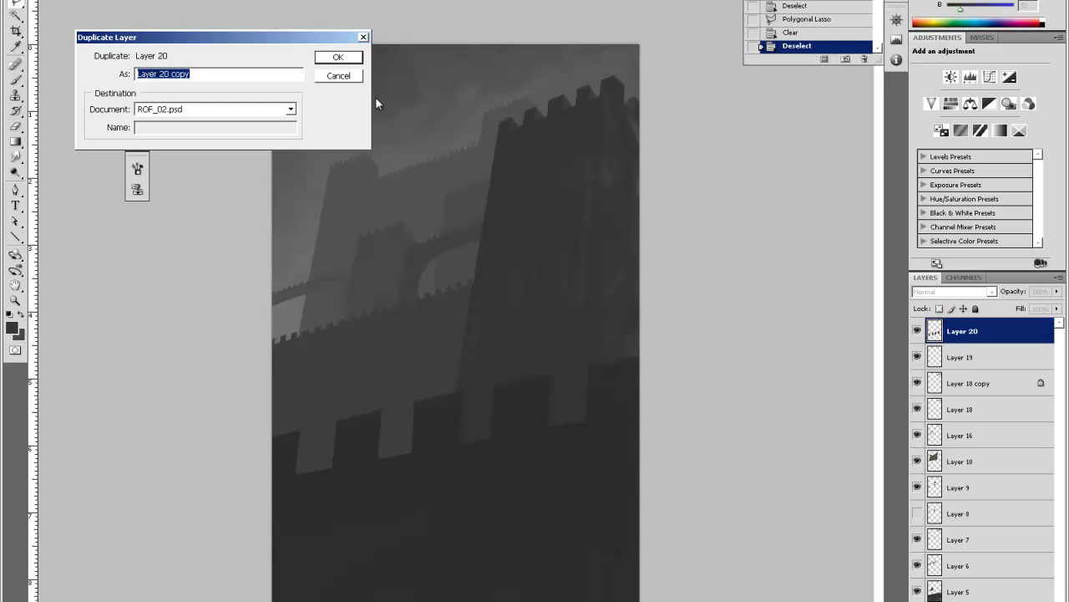
{"action": "left_click", "coordinate": [356, 58]}
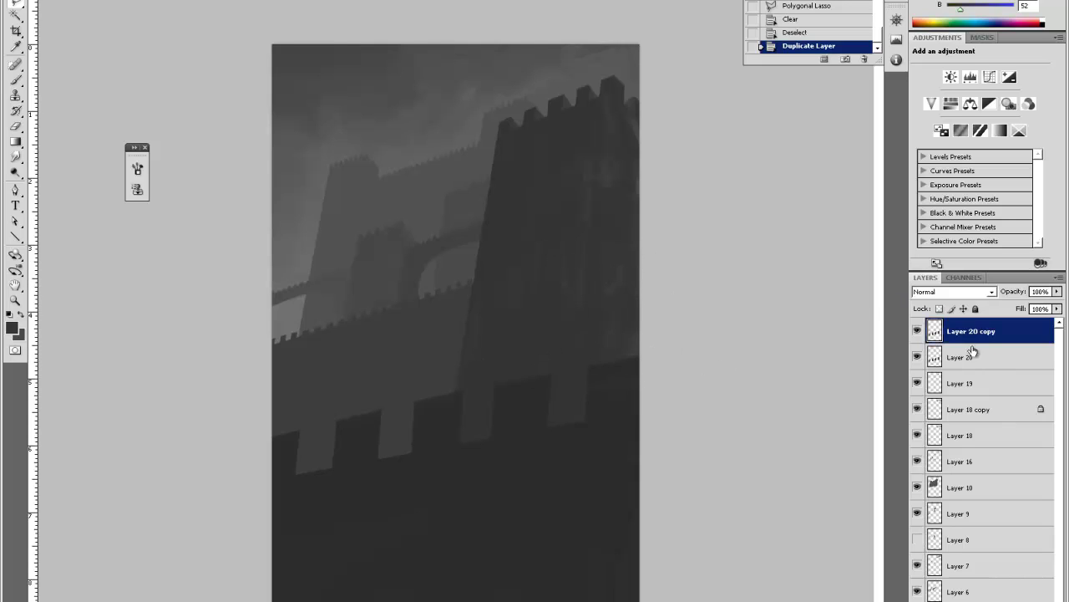
Paint slanted inner sides in the foreground wall's sampled dark grey across its four notches on the Layer 20 copy, and erase the overspill.
{"action": "key", "text": "i"}
{"action": "left_click", "coordinate": [290, 451]}
{"action": "key", "text": "b"}
{"action": "right_click", "coordinate": [285, 429]}
{"action": "left_click", "coordinate": [325, 457]}
{"action": "left_click", "coordinate": [279, 467]}
{"action": "mouse_move", "coordinate": [293, 480]}
{"action": "left_mouse_down"}
{"action": "mouse_move", "coordinate": [303, 449]}
{"action": "mouse_move", "coordinate": [330, 469]}
{"action": "mouse_move", "coordinate": [299, 433]}
{"action": "mouse_move", "coordinate": [337, 478]}
{"action": "mouse_move", "coordinate": [319, 452]}
{"action": "mouse_move", "coordinate": [378, 453]}
{"action": "mouse_move", "coordinate": [388, 473]}
{"action": "mouse_move", "coordinate": [368, 431]}
{"action": "mouse_move", "coordinate": [406, 450]}
{"action": "mouse_move", "coordinate": [381, 415]}
{"action": "mouse_move", "coordinate": [412, 456]}
{"action": "left_mouse_up"}
{"action": "mouse_move", "coordinate": [380, 415]}
{"action": "left_mouse_down"}
{"action": "mouse_move", "coordinate": [416, 458]}
{"action": "mouse_move", "coordinate": [402, 447]}
{"action": "left_mouse_up"}
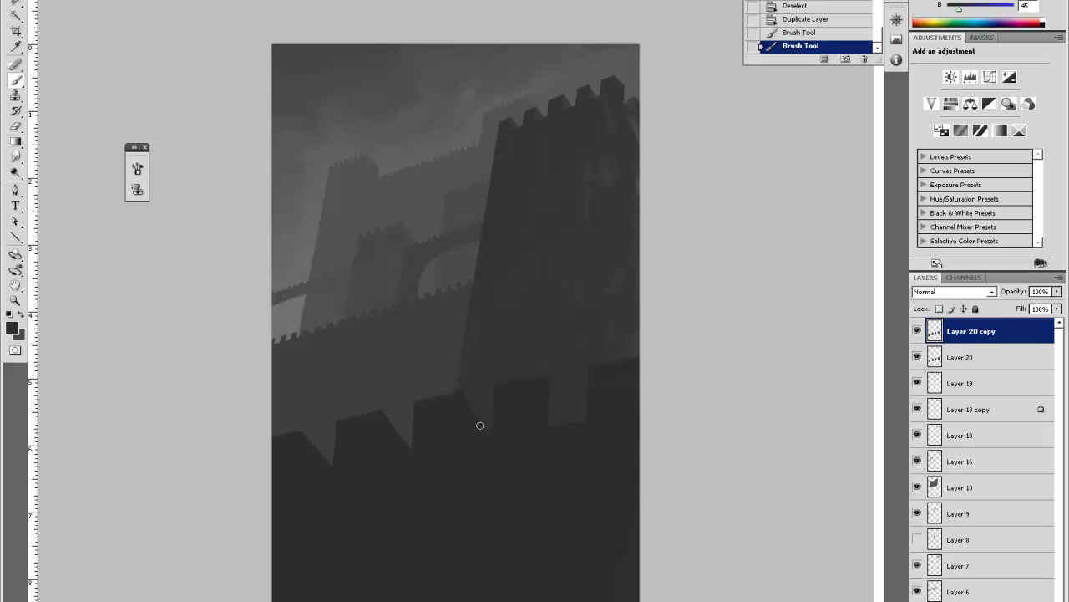
{"action": "left_click", "coordinate": [473, 416]}
{"action": "left_click", "coordinate": [583, 430]}
{"action": "key", "text": "e"}
{"action": "left_click", "coordinate": [548, 371]}
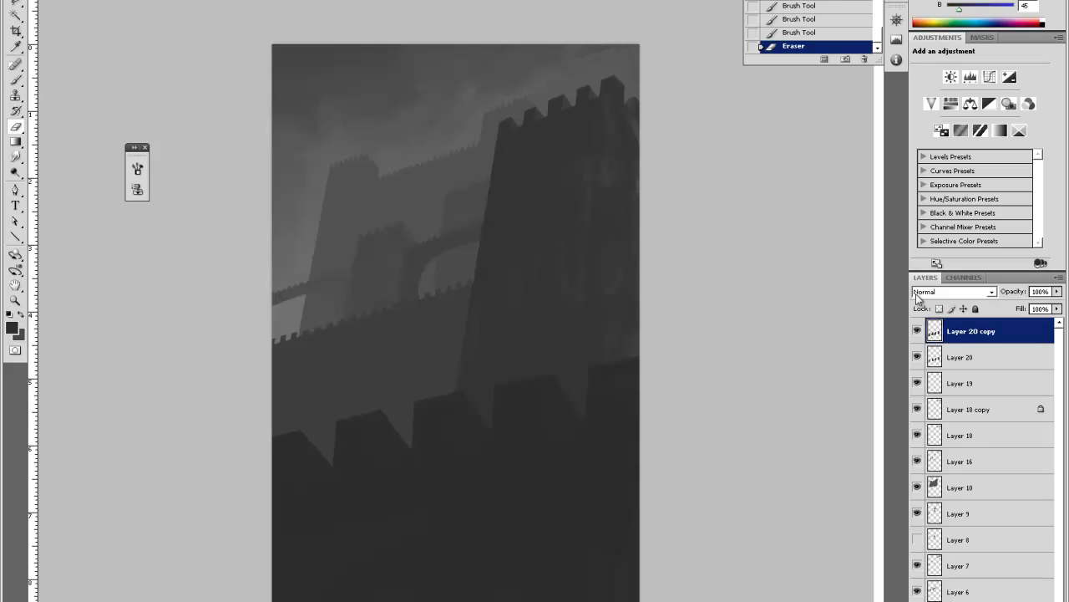
Lower the Layer 20 copy's opacity to 62% and check the foreground battlements at full-picture size.
{"action": "mouse_move", "coordinate": [1021, 294]}
{"action": "left_mouse_down"}
{"action": "mouse_move", "coordinate": [999, 298]}
{"action": "mouse_move", "coordinate": [1010, 296]}
{"action": "left_mouse_up"}
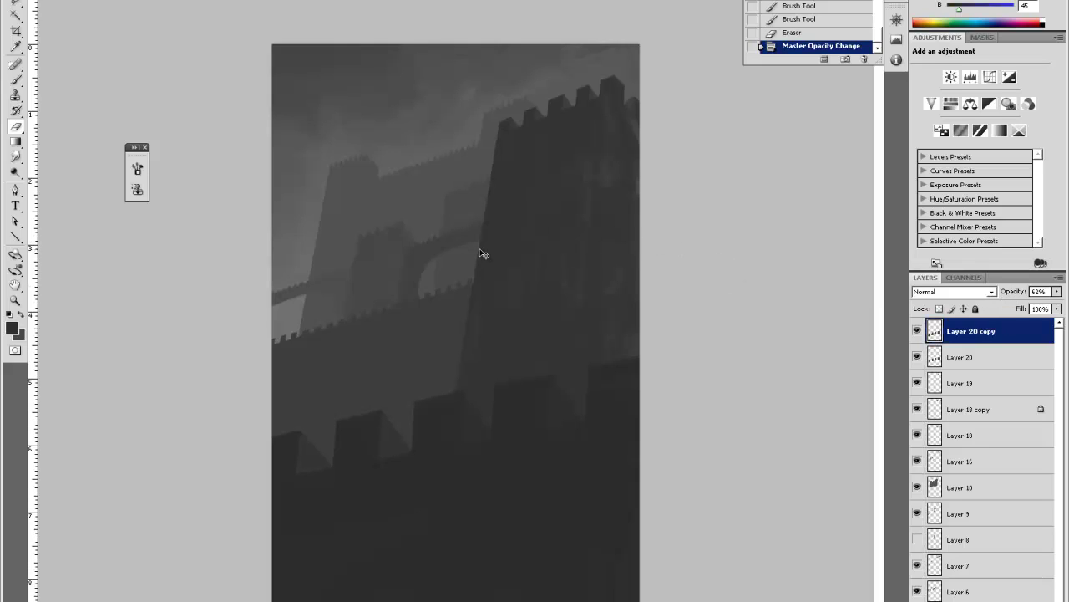
{"action": "key", "text": "ctrl+minus"}
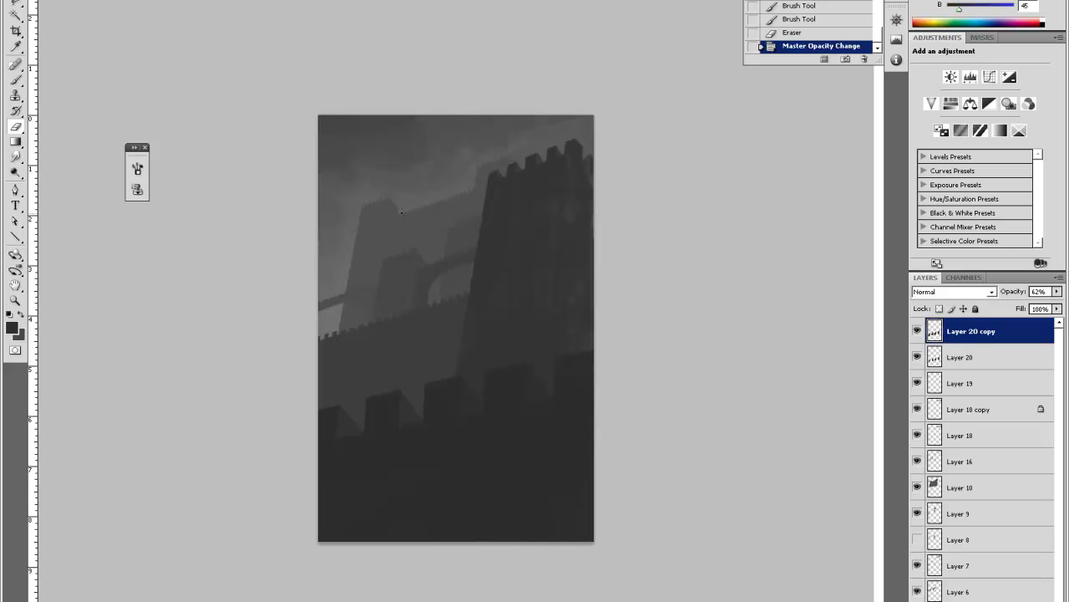
{"action": "key", "text": "z"}
{"action": "left_click", "coordinate": [387, 434]}
Lock the Layer 20 copy's transparent pixels and brush the grey sampled from the leftmost foreground notch over its inner side.
{"action": "key", "text": "i"}
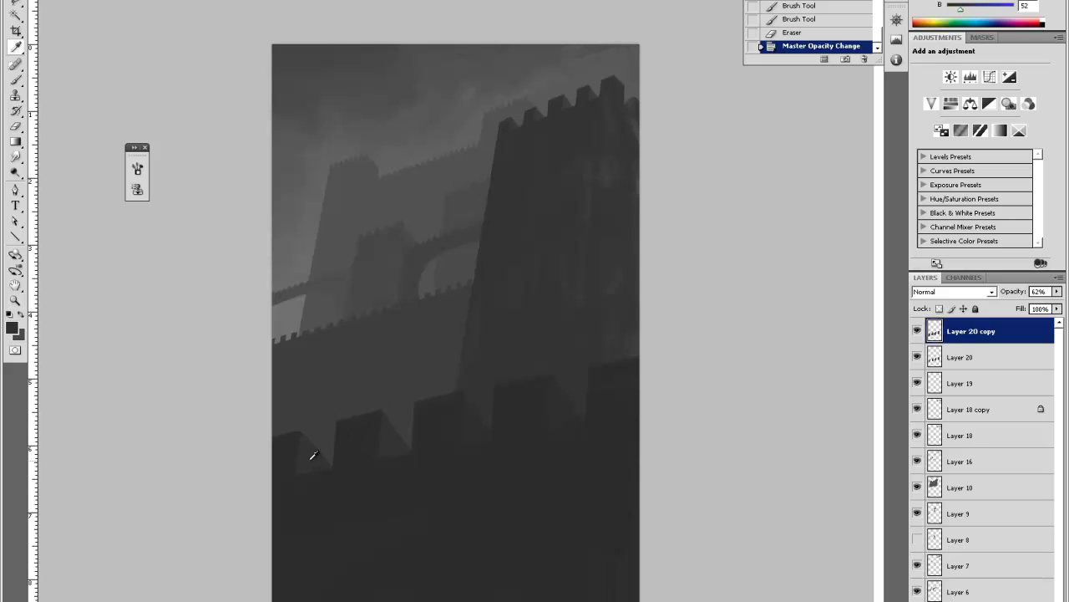
{"action": "left_click", "coordinate": [310, 460]}
{"action": "key", "text": "b"}
{"action": "left_click_drag", "start_coordinate": [301, 434], "coordinate": [331, 461]}
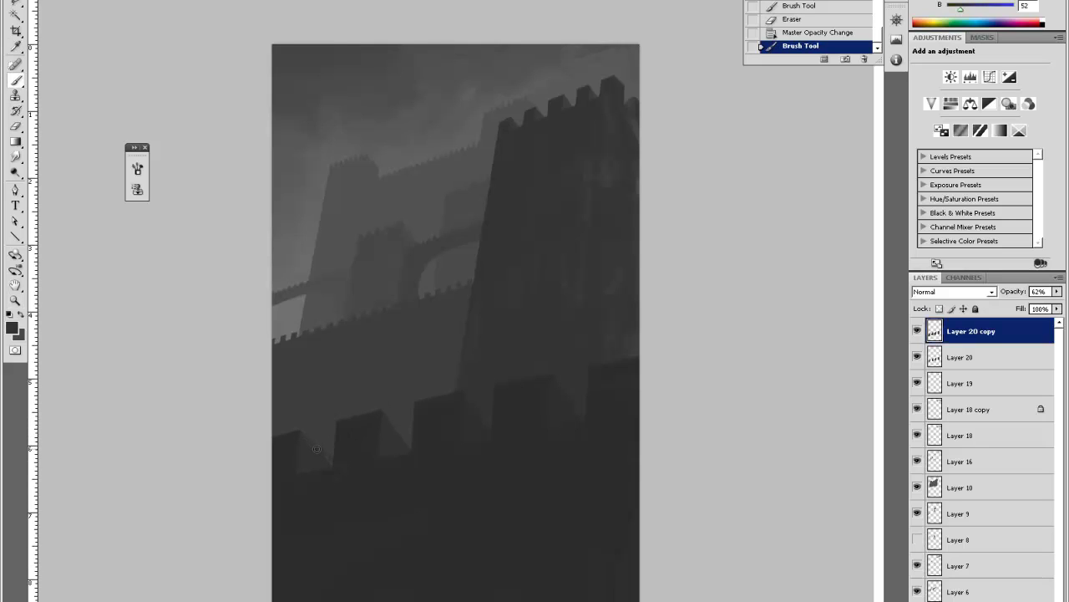
{"action": "key", "text": "ctrl+z"}
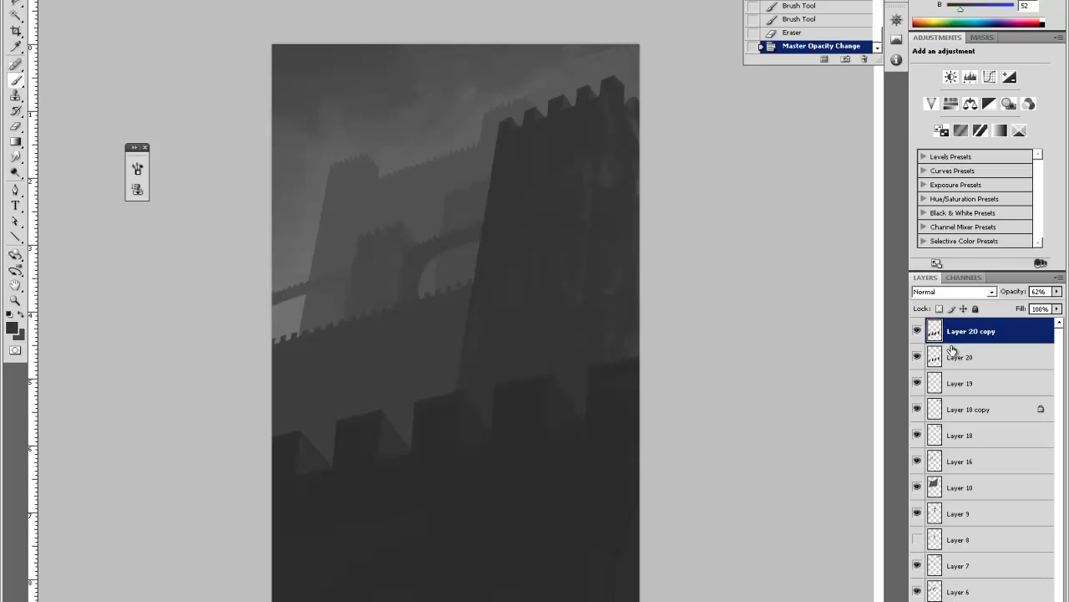
{"action": "left_click", "coordinate": [940, 309]}
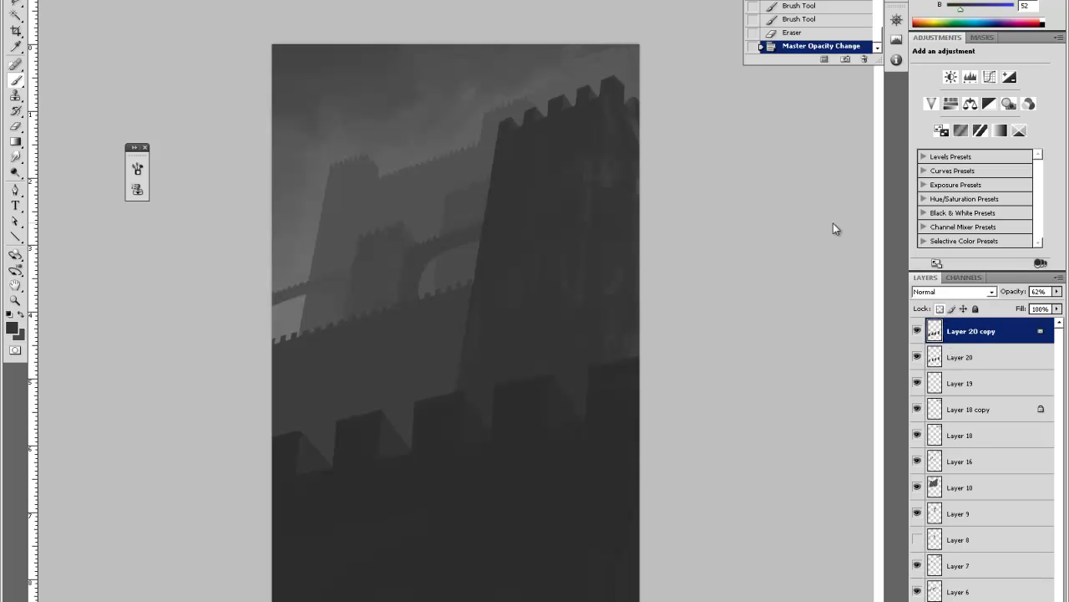
{"action": "mouse_move", "coordinate": [301, 438]}
{"action": "left_mouse_down"}
{"action": "mouse_move", "coordinate": [324, 454]}
{"action": "mouse_move", "coordinate": [294, 405]}
{"action": "left_mouse_up"}
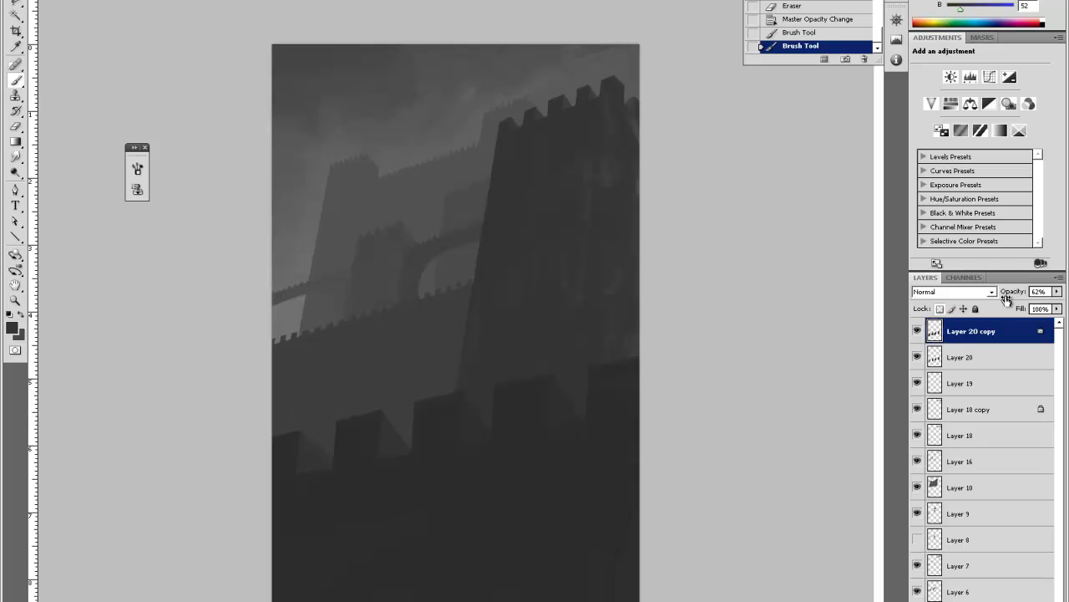
Sample the leftmost notch's grey with the Layer 20 copy at 100% opacity, then set the layer's opacity to 64%.
{"action": "left_click_drag", "start_coordinate": [1014, 292], "coordinate": [1067, 281]}
{"action": "key", "text": "u"}
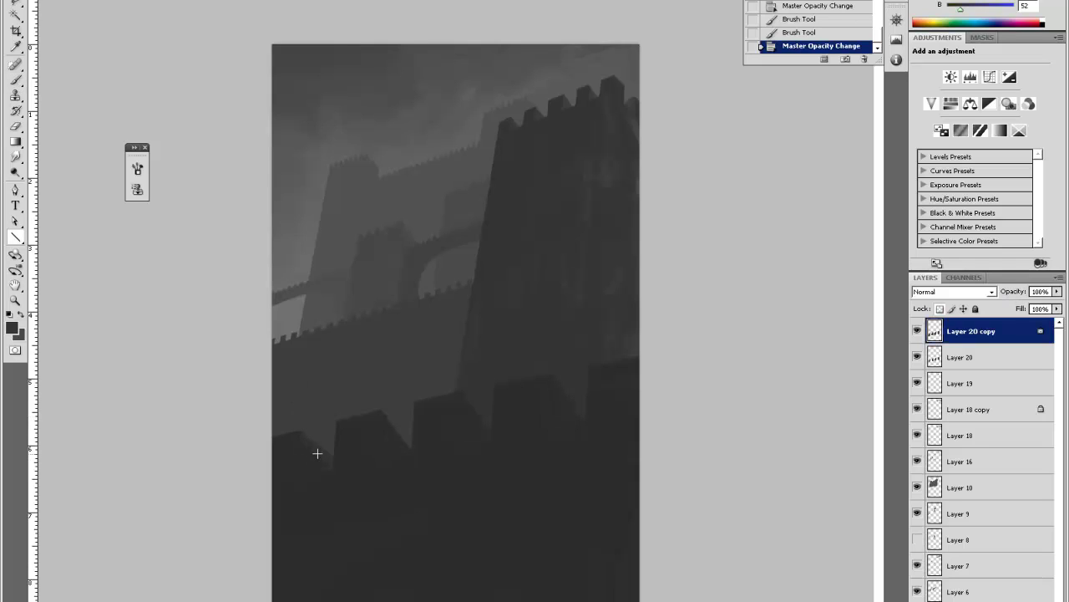
{"action": "key", "text": "i"}
{"action": "left_click", "coordinate": [312, 449]}
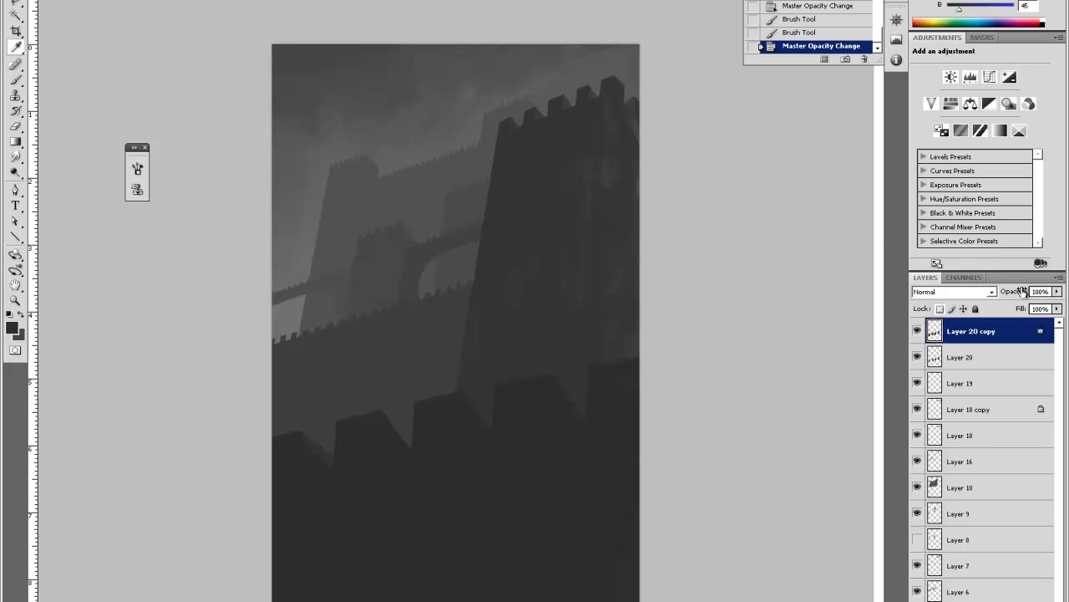
{"action": "left_click_drag", "start_coordinate": [1021, 292], "coordinate": [995, 301]}
{"action": "key", "text": "b"}
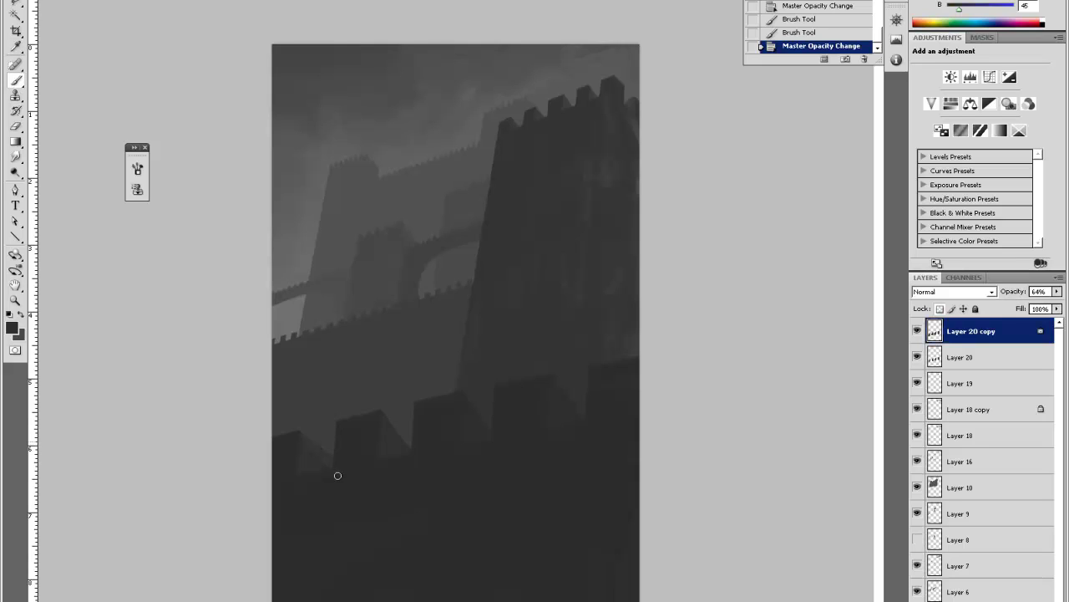
Brush the sampled dark grey over the inner sides of the two leftmost foreground notches on the Layer 20 copy.
{"action": "left_click_drag", "start_coordinate": [337, 460], "coordinate": [395, 426]}
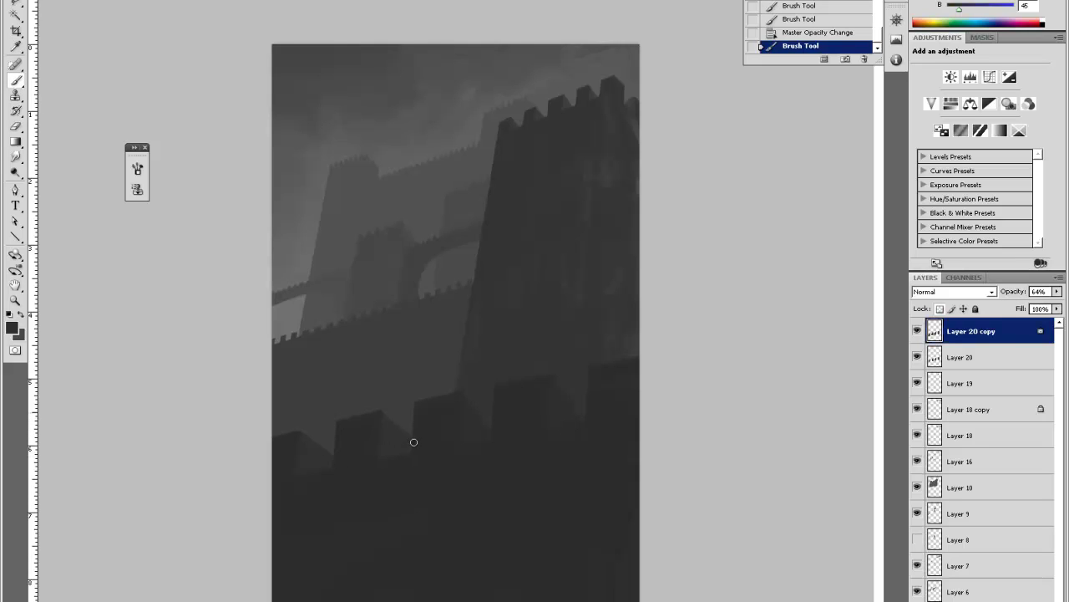
{"action": "mouse_move", "coordinate": [380, 414]}
{"action": "left_mouse_down"}
{"action": "mouse_move", "coordinate": [413, 460]}
{"action": "mouse_move", "coordinate": [396, 426]}
{"action": "mouse_move", "coordinate": [407, 436]}
{"action": "left_mouse_up"}
{"action": "left_click_drag", "start_coordinate": [385, 416], "coordinate": [411, 437]}
Add a layer mask to the Layer 20 copy, trim the notches' slanted inner sides in black on it, and reselect the layer's image.
{"action": "left_click", "coordinate": [973, 600]}
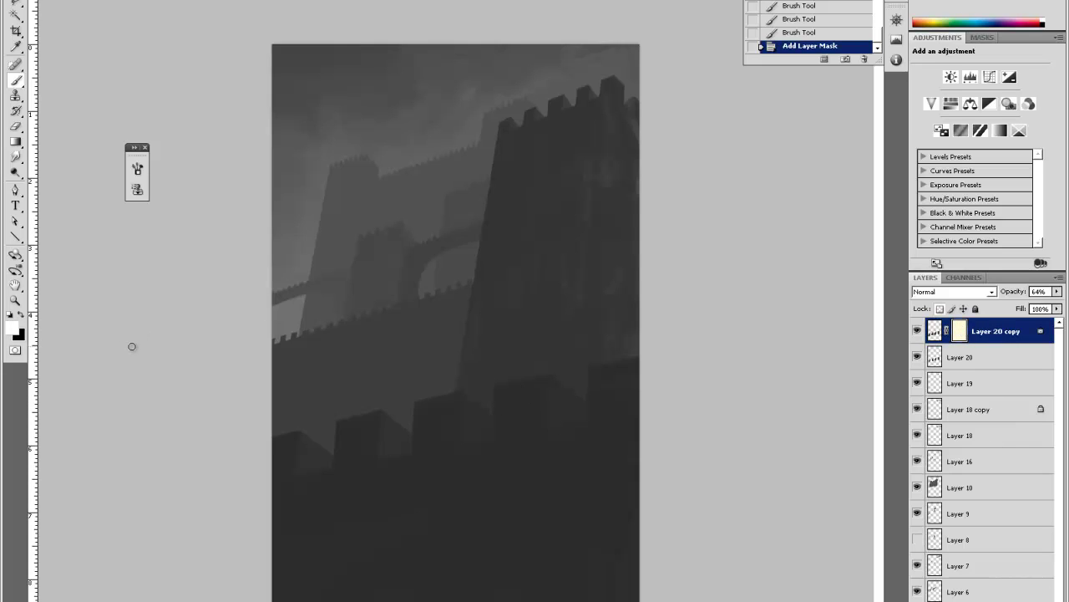
{"action": "key", "text": "x"}
{"action": "mouse_move", "coordinate": [332, 430]}
{"action": "left_mouse_down"}
{"action": "mouse_move", "coordinate": [406, 446]}
{"action": "mouse_move", "coordinate": [407, 435]}
{"action": "mouse_move", "coordinate": [405, 472]}
{"action": "mouse_move", "coordinate": [404, 424]}
{"action": "left_mouse_up"}
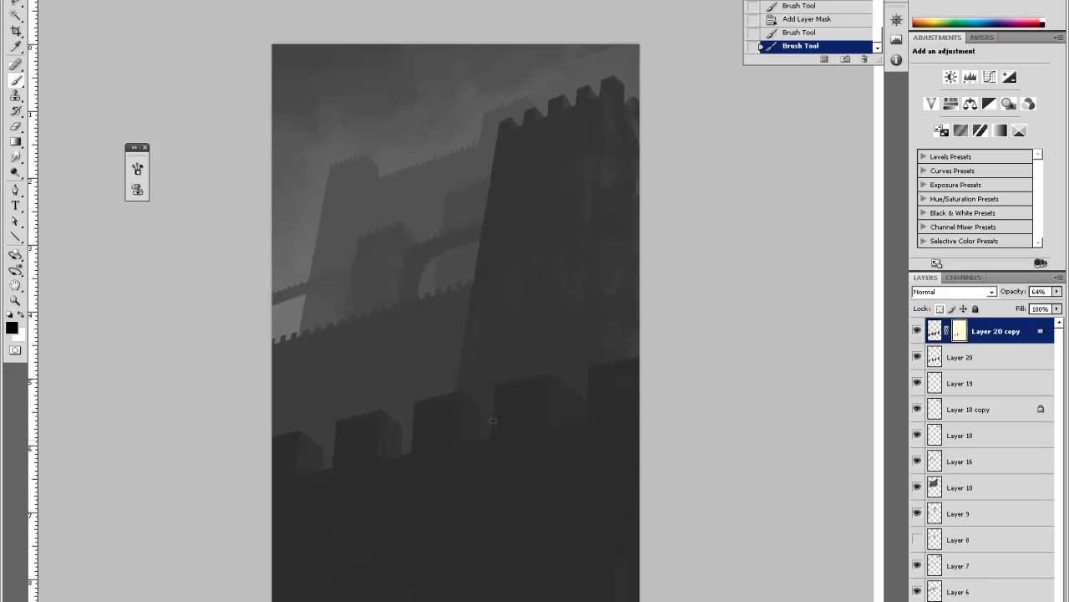
{"action": "left_click_drag", "start_coordinate": [493, 420], "coordinate": [495, 424]}
{"action": "left_click_drag", "start_coordinate": [581, 437], "coordinate": [590, 457]}
{"action": "left_click", "coordinate": [934, 331]}
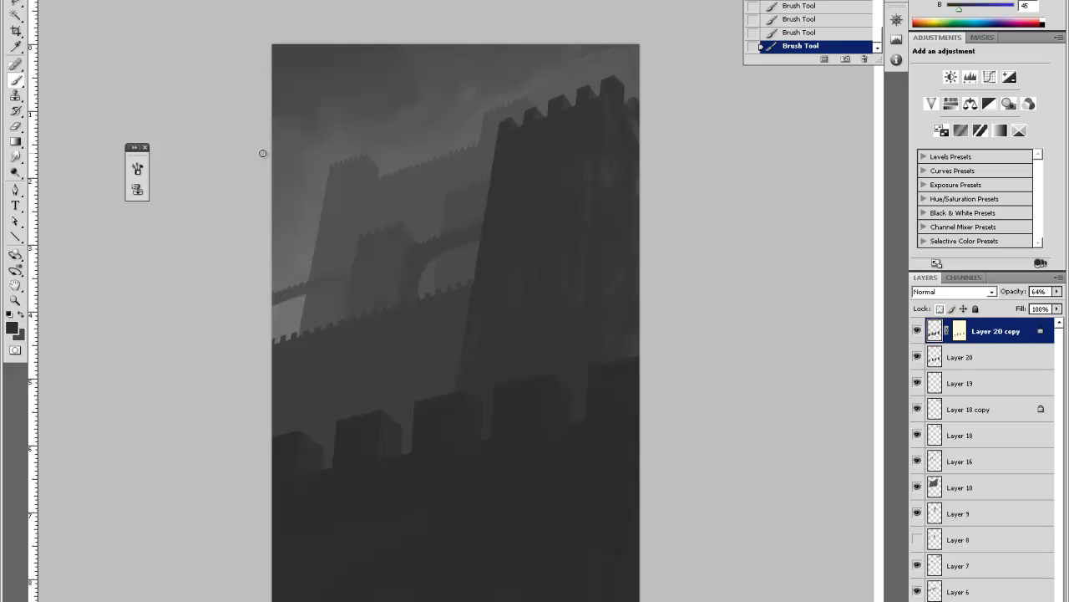
{"action": "key", "text": "ctrl+minus"}
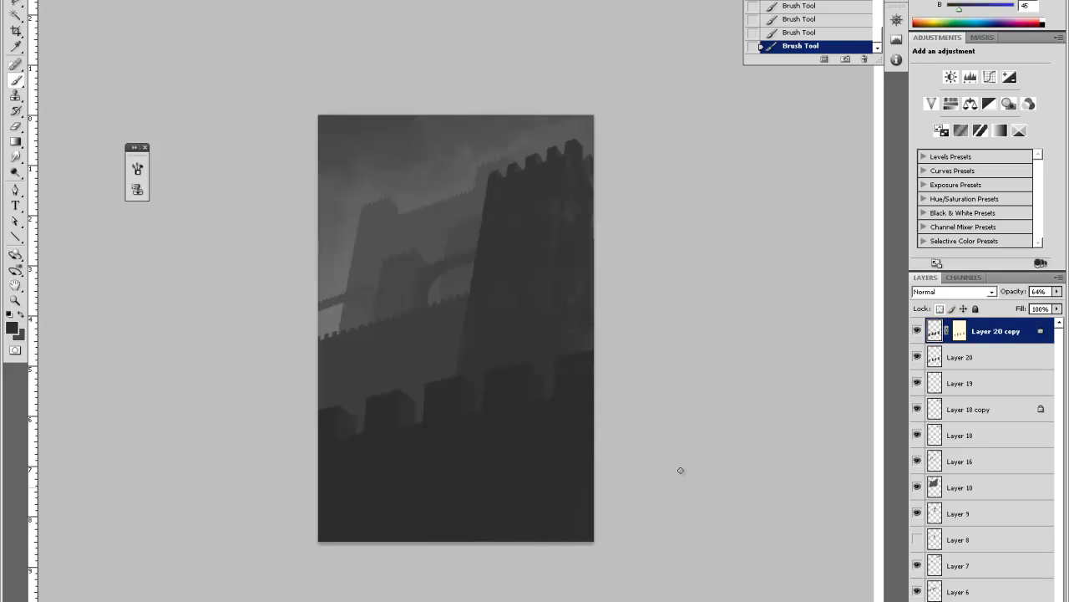
Add a new layer, choose the 100 px cloud-like brush, and test a stroke across the sky, undoing it.
{"action": "key", "text": "ctrl+shift+alt+n"}
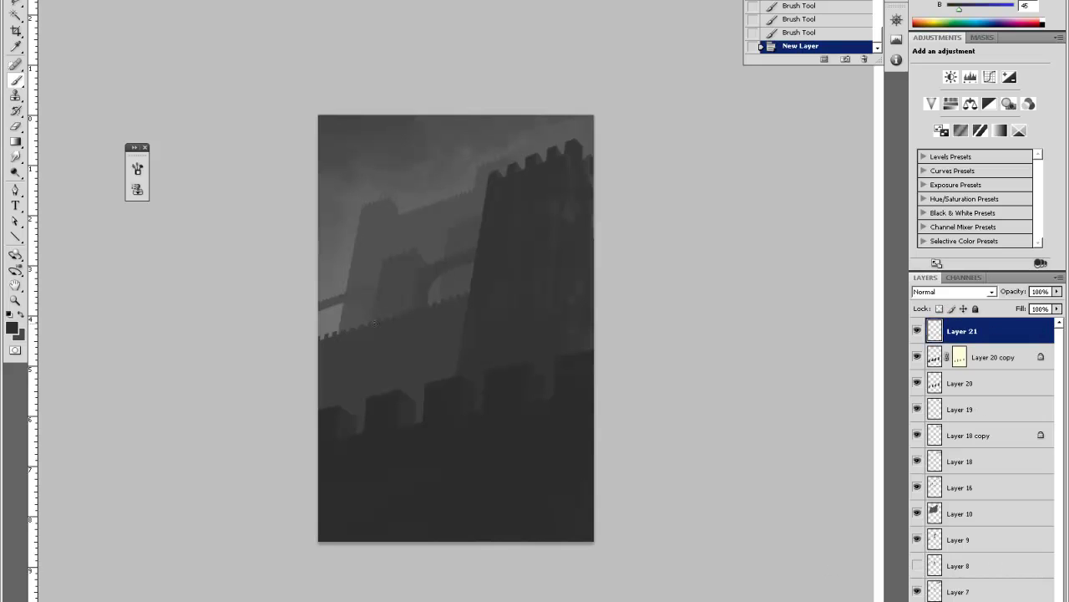
{"action": "right_click", "coordinate": [423, 303]}
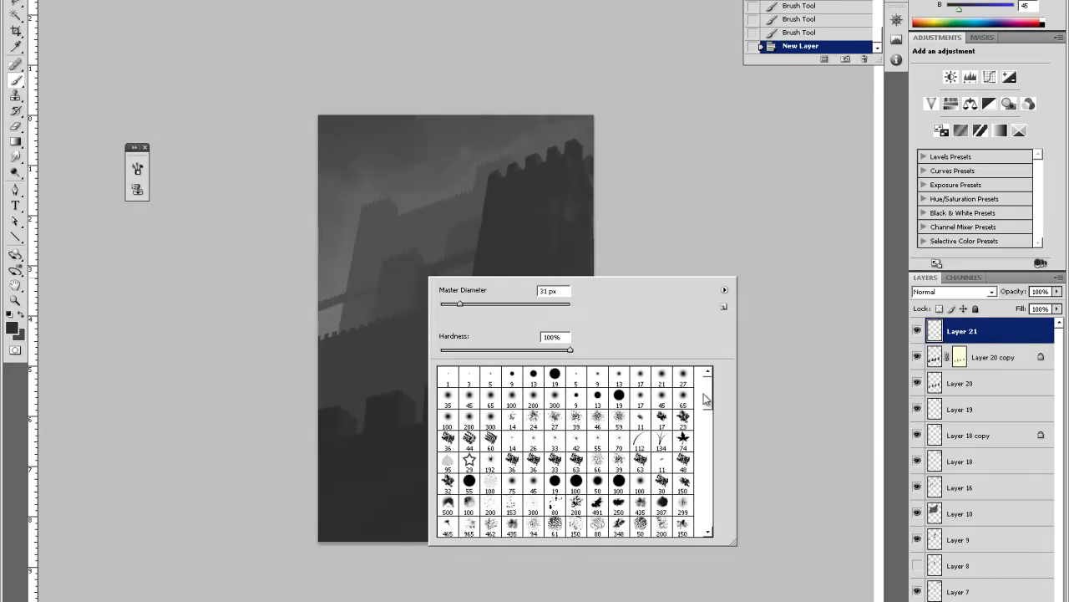
{"action": "left_click", "coordinate": [467, 506]}
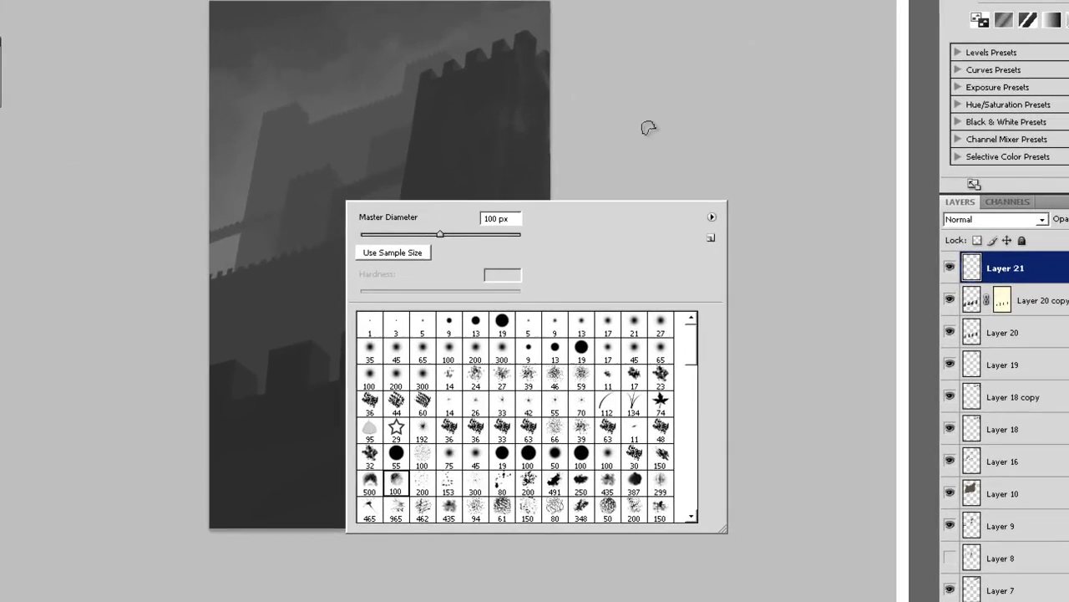
{"action": "left_click", "coordinate": [674, 213]}
{"action": "mouse_move", "coordinate": [260, 84]}
{"action": "left_mouse_down"}
{"action": "mouse_move", "coordinate": [360, 48]}
{"action": "mouse_move", "coordinate": [384, 86]}
{"action": "left_mouse_up"}
{"action": "key", "text": "ctrl+z"}
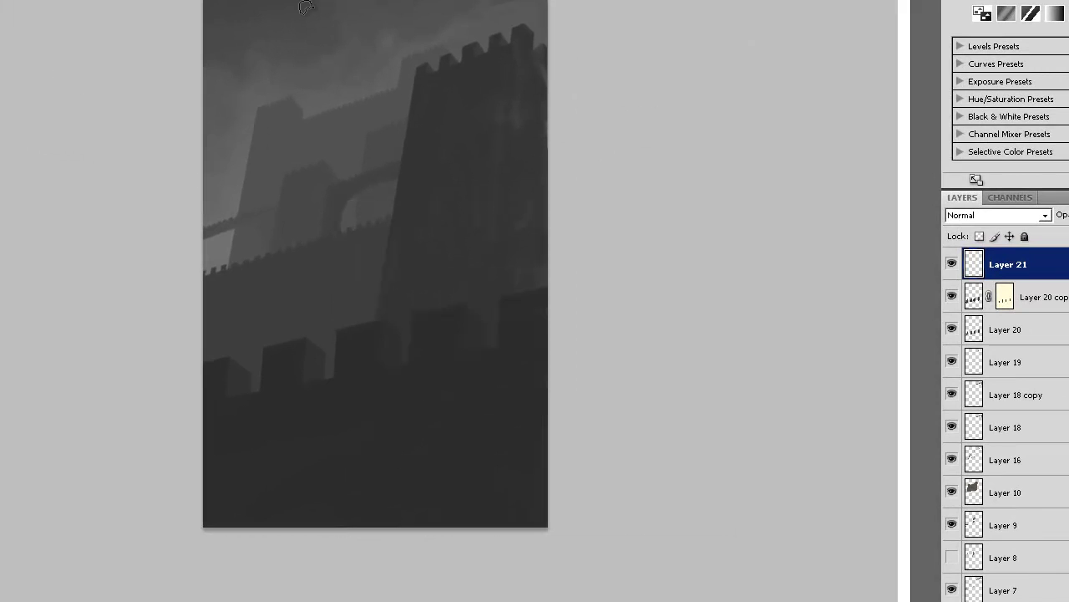
Set the cloud brush tip's angle to 180° and test it with dark strokes above the towers, undoing the last one.
{"action": "key", "text": "F5"}
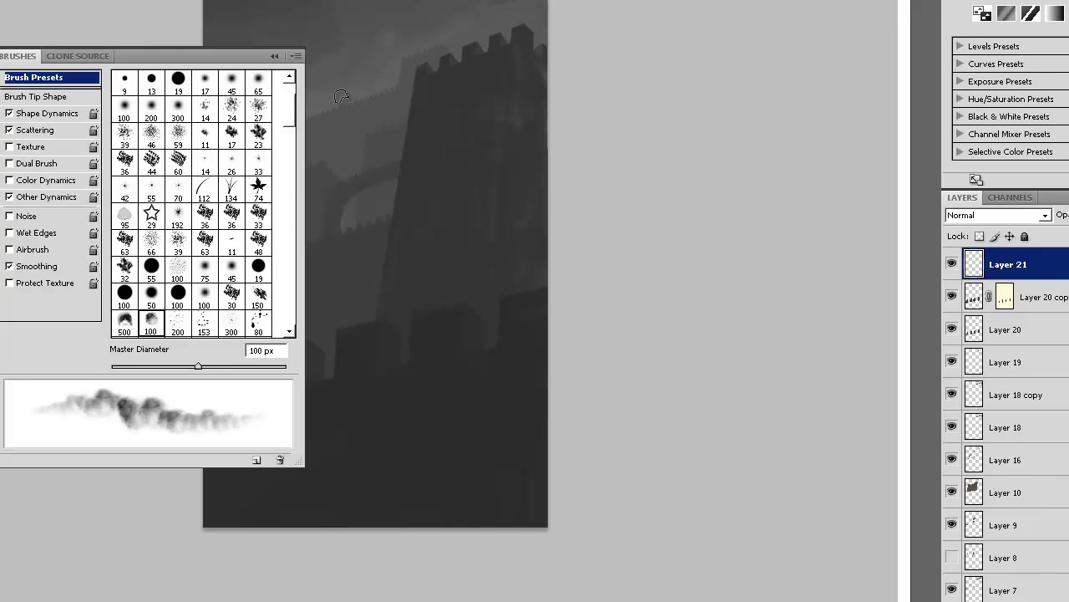
{"action": "left_click", "coordinate": [54, 98]}
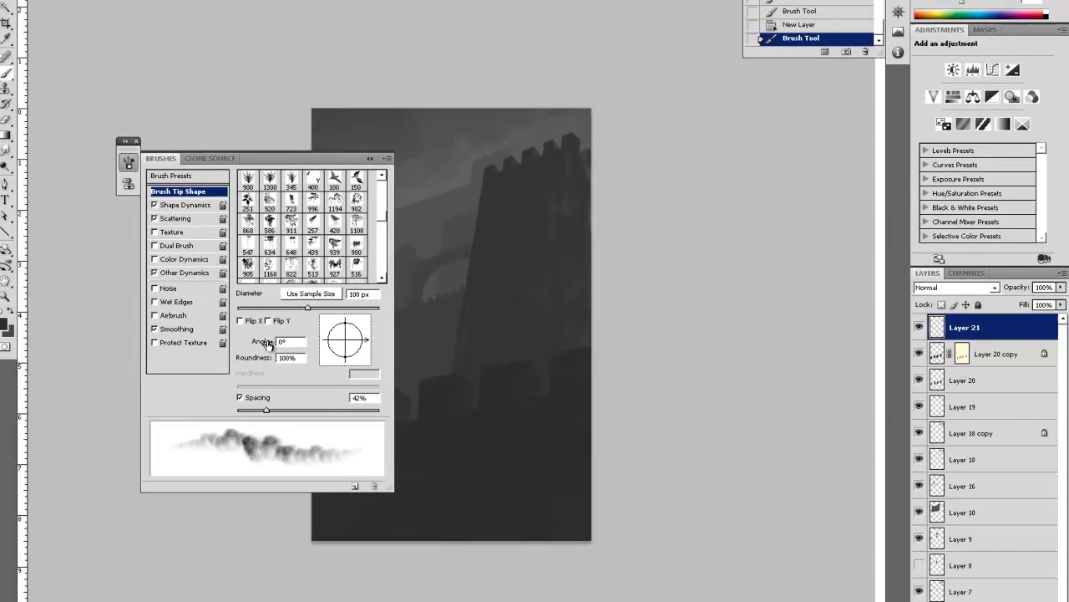
{"action": "mouse_move", "coordinate": [267, 343]}
{"action": "left_mouse_down"}
{"action": "mouse_move", "coordinate": [218, 340]}
{"action": "mouse_move", "coordinate": [271, 348]}
{"action": "mouse_move", "coordinate": [257, 344]}
{"action": "left_mouse_up"}
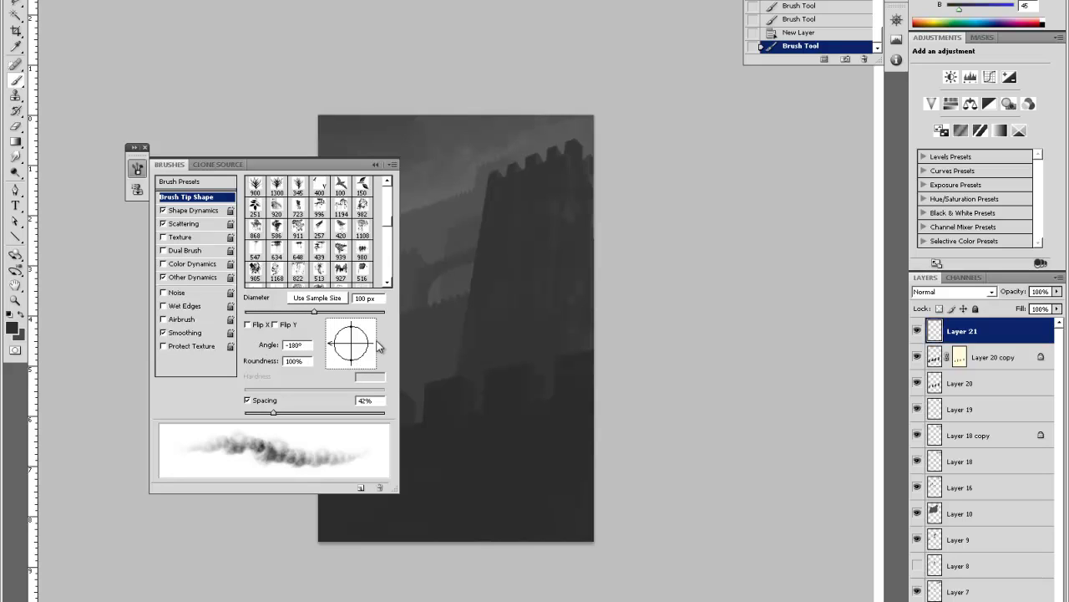
{"action": "mouse_move", "coordinate": [263, 346]}
{"action": "left_mouse_down"}
{"action": "mouse_move", "coordinate": [254, 354]}
{"action": "mouse_move", "coordinate": [288, 354]}
{"action": "left_mouse_up"}
{"action": "left_click_drag", "start_coordinate": [442, 154], "coordinate": [530, 120]}
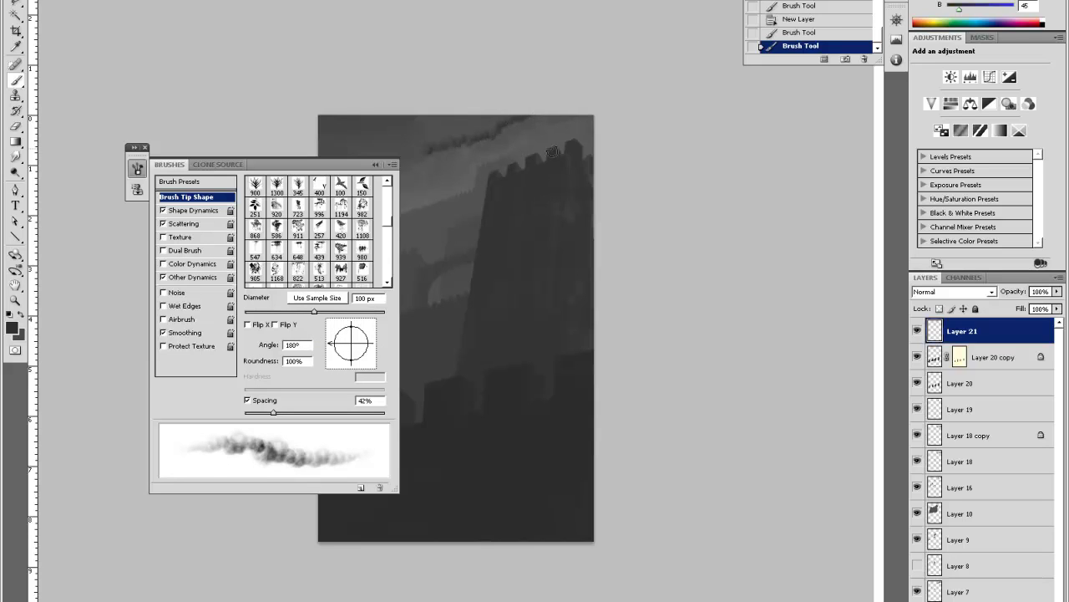
{"action": "left_click", "coordinate": [475, 194]}
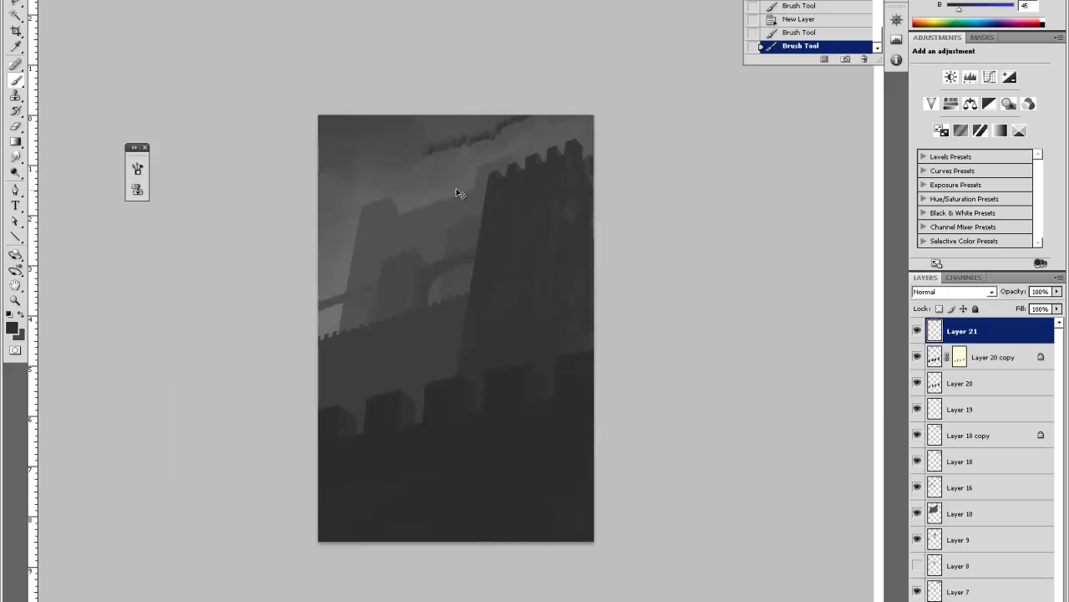
{"action": "key", "text": "ctrl+z"}
Sample the dark grey in the sky's upper-left corner, enlarge the cloud brush to about 154 px, and paint clouds above the towers.
{"action": "left_click", "coordinate": [328, 127], "text": "alt"}
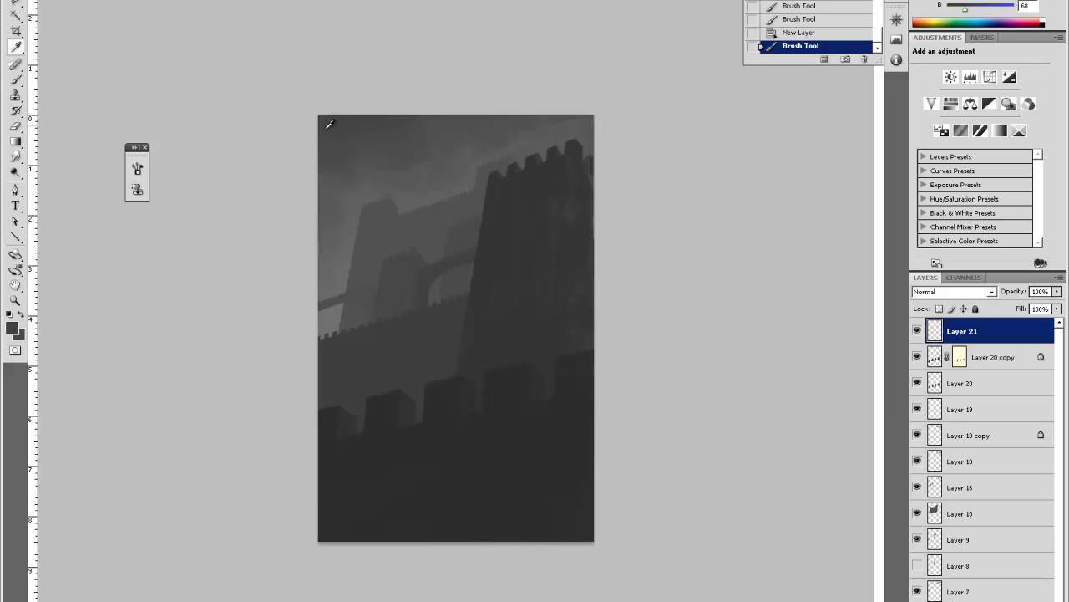
{"action": "right_click", "coordinate": [478, 164]}
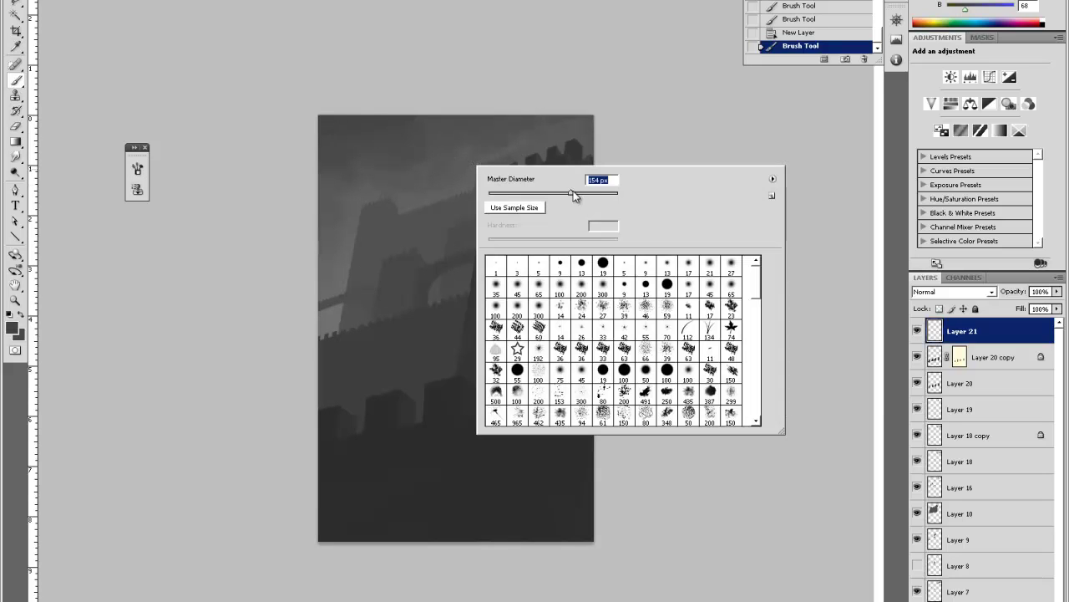
{"action": "mouse_move", "coordinate": [317, 181]}
{"action": "left_mouse_down"}
{"action": "mouse_move", "coordinate": [355, 182]}
{"action": "mouse_move", "coordinate": [359, 131]}
{"action": "mouse_move", "coordinate": [378, 164]}
{"action": "mouse_move", "coordinate": [418, 153]}
{"action": "mouse_move", "coordinate": [415, 128]}
{"action": "mouse_move", "coordinate": [445, 102]}
{"action": "mouse_move", "coordinate": [422, 169]}
{"action": "left_mouse_up"}
{"action": "left_click_drag", "start_coordinate": [447, 129], "coordinate": [462, 127]}
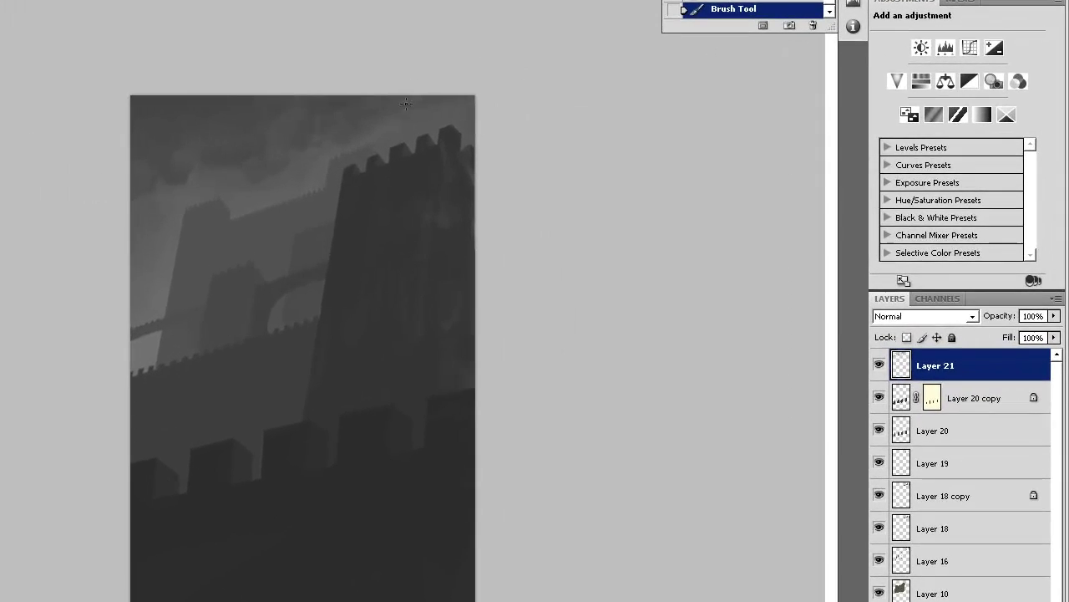
Give the eraser 0% hardness and a larger diameter, and fade the painted clouds across the upper sky.
{"action": "right_click", "coordinate": [404, 97]}
{"action": "left_click", "coordinate": [422, 203]}
{"action": "left_click", "coordinate": [526, 146]}
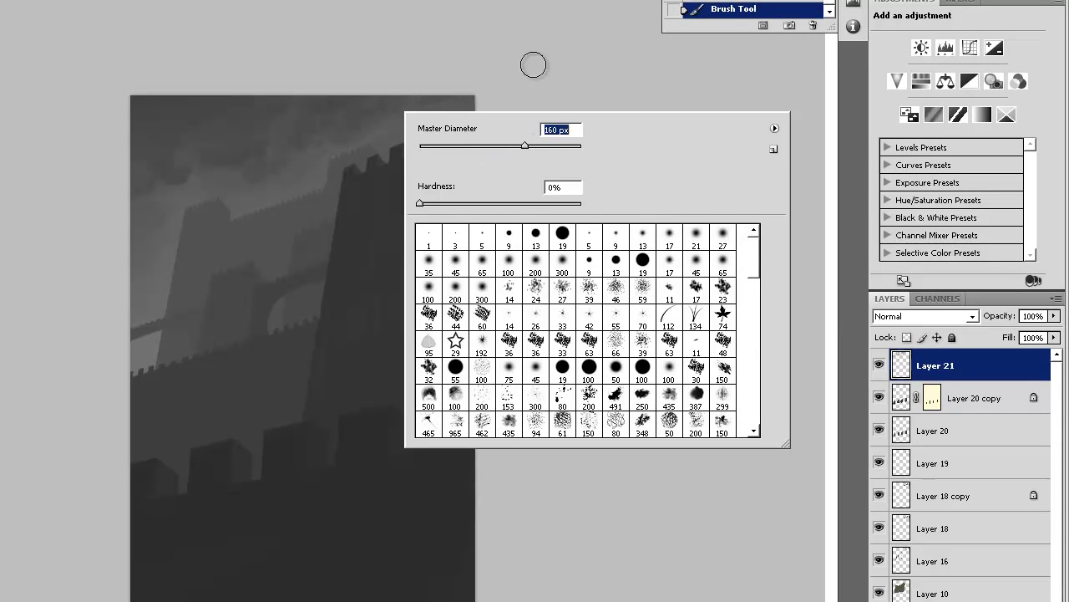
{"action": "left_click", "coordinate": [540, 146]}
{"action": "left_click", "coordinate": [544, 59]}
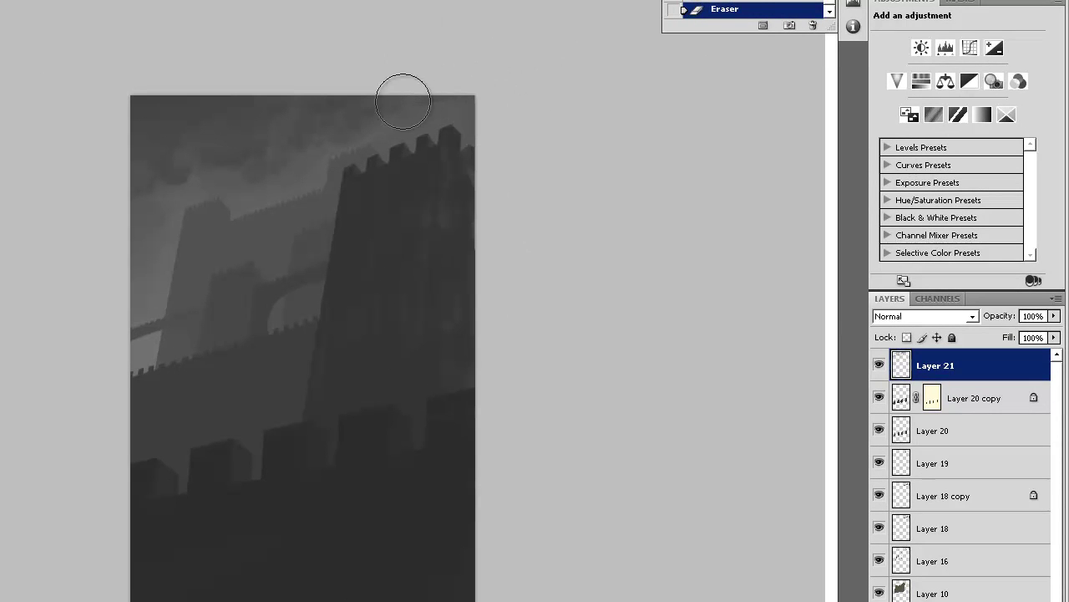
{"action": "mouse_move", "coordinate": [354, 122]}
{"action": "left_mouse_down"}
{"action": "mouse_move", "coordinate": [163, 217]}
{"action": "mouse_move", "coordinate": [186, 173]}
{"action": "mouse_move", "coordinate": [238, 135]}
{"action": "left_mouse_up"}
Paint more dark clouds beside the left tower, above the distant castle and near the large tower, softening them with the eraser.
{"action": "key", "text": "b"}
{"action": "left_click_drag", "start_coordinate": [161, 208], "coordinate": [140, 279]}
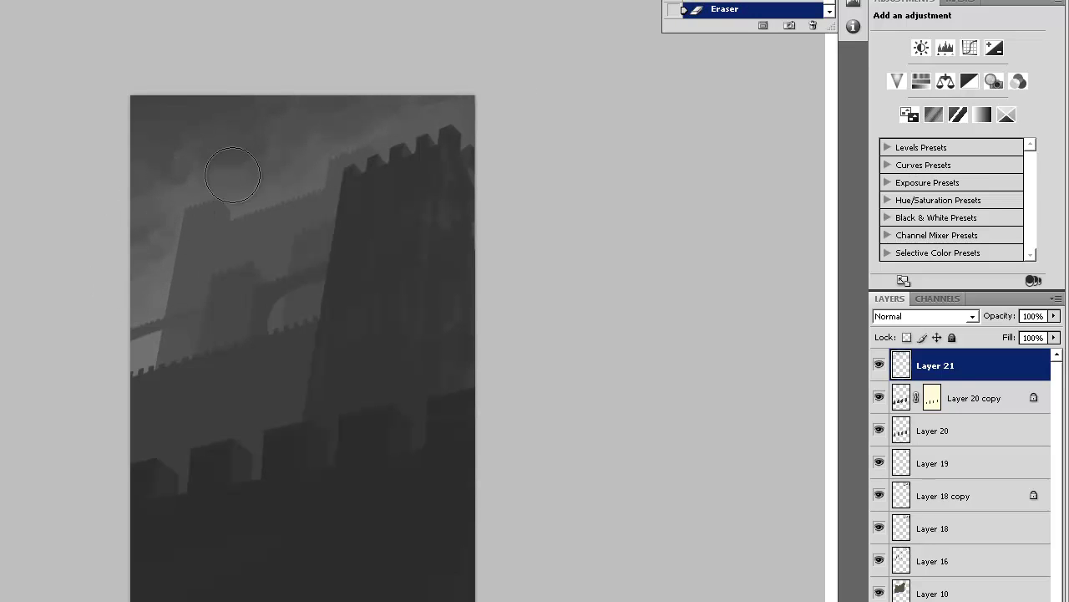
{"action": "key", "text": "b"}
{"action": "left_click_drag", "start_coordinate": [263, 174], "coordinate": [269, 191]}
{"action": "key", "text": "e"}
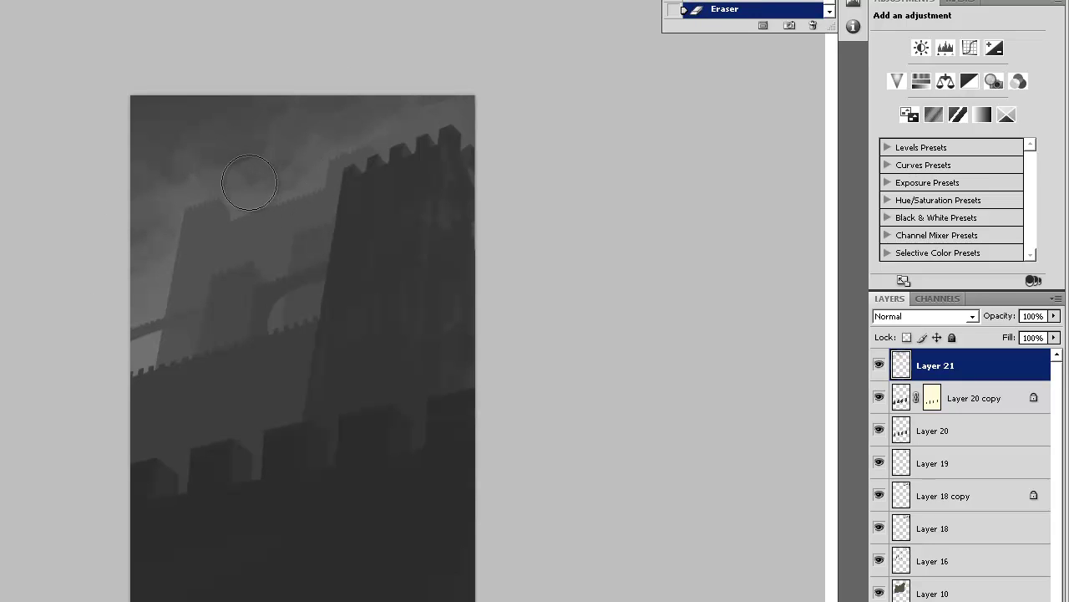
{"action": "key", "text": "b"}
{"action": "mouse_move", "coordinate": [368, 124]}
{"action": "left_mouse_down"}
{"action": "mouse_move", "coordinate": [424, 105]}
{"action": "mouse_move", "coordinate": [438, 118]}
{"action": "mouse_move", "coordinate": [372, 128]}
{"action": "mouse_move", "coordinate": [439, 104]}
{"action": "left_mouse_up"}
{"action": "key", "text": "e"}
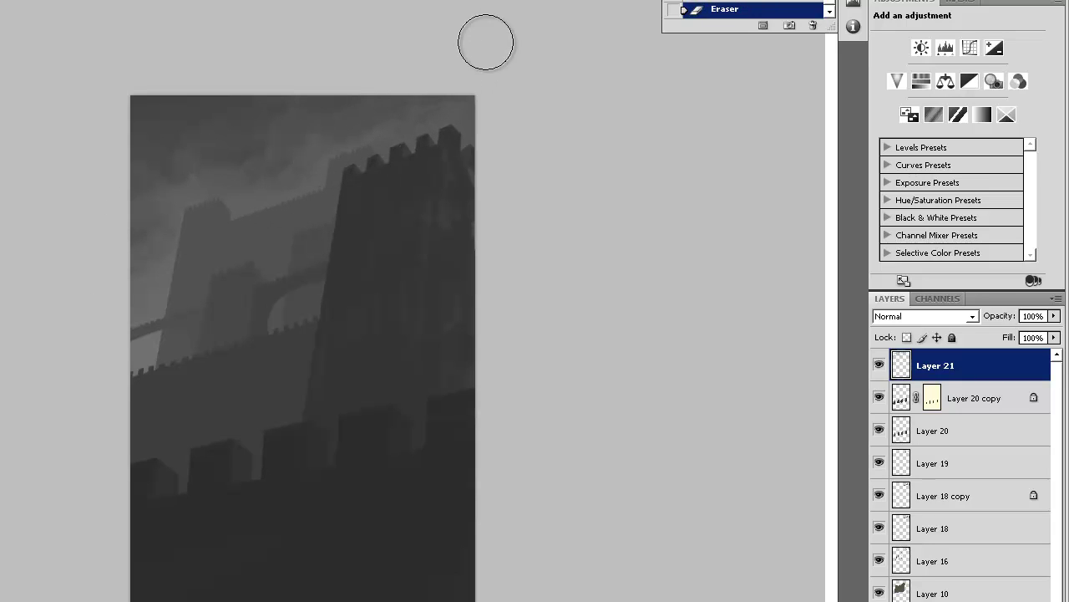
Set the foreground colour to #323232, brush darker clouds across the upper-left sky, and sample greys from the sky and left tower.
{"action": "key", "text": "b"}
{"action": "left_click", "coordinate": [12, 327]}
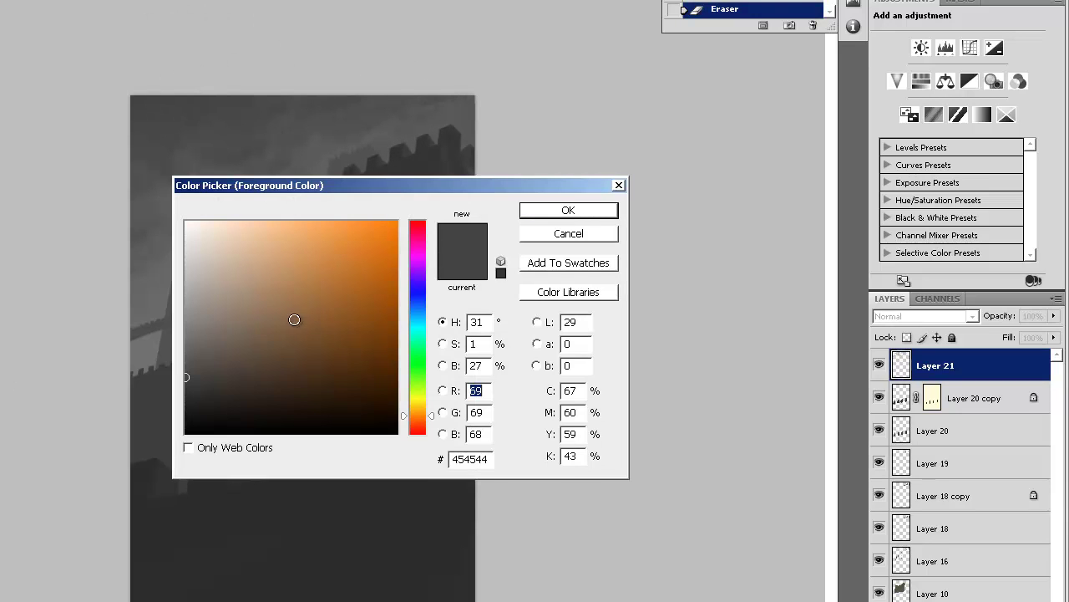
{"action": "left_click", "coordinate": [187, 391]}
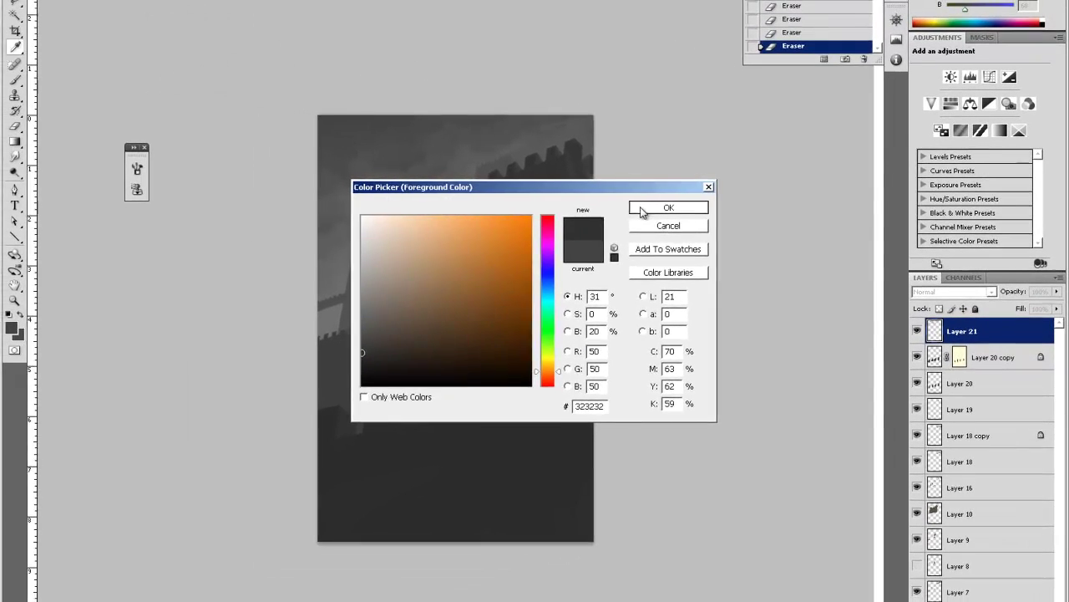
{"action": "left_click", "coordinate": [641, 212]}
{"action": "mouse_move", "coordinate": [321, 148]}
{"action": "left_mouse_down"}
{"action": "mouse_move", "coordinate": [334, 121]}
{"action": "mouse_move", "coordinate": [369, 108]}
{"action": "mouse_move", "coordinate": [351, 136]}
{"action": "mouse_move", "coordinate": [383, 126]}
{"action": "left_mouse_up"}
{"action": "left_click_drag", "start_coordinate": [378, 134], "coordinate": [410, 119]}
{"action": "left_click", "coordinate": [351, 144], "text": "alt"}
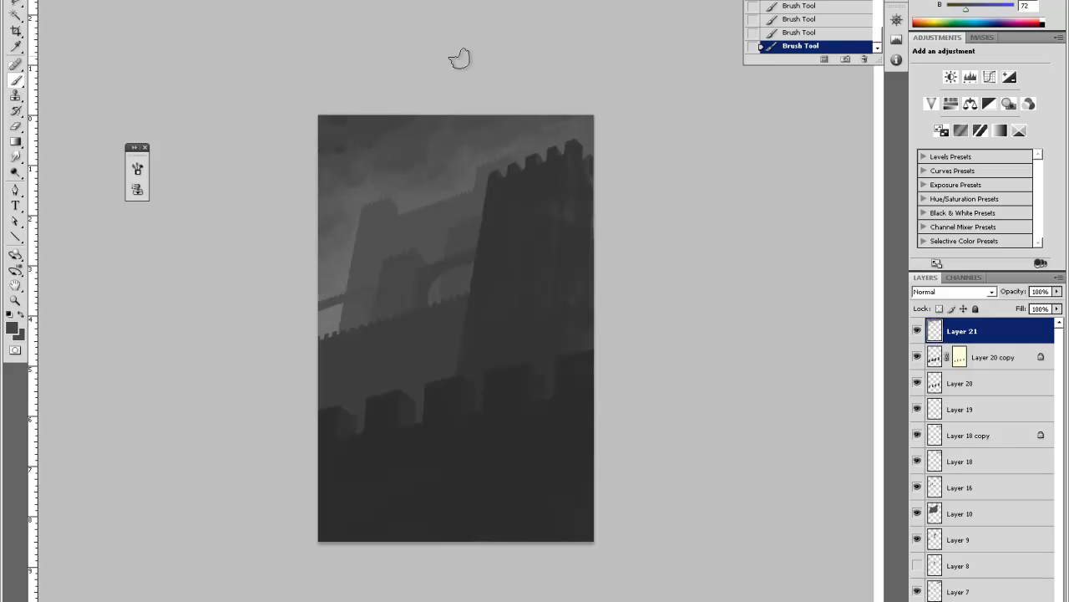
{"action": "left_click", "coordinate": [377, 147], "text": "alt"}
{"action": "left_click", "coordinate": [384, 206], "text": "alt"}
Add a new layer in Darken blend mode and set the foreground colour to a lighter grey of value 94 for the brush.
{"action": "key", "text": "ctrl+shift+alt+n"}
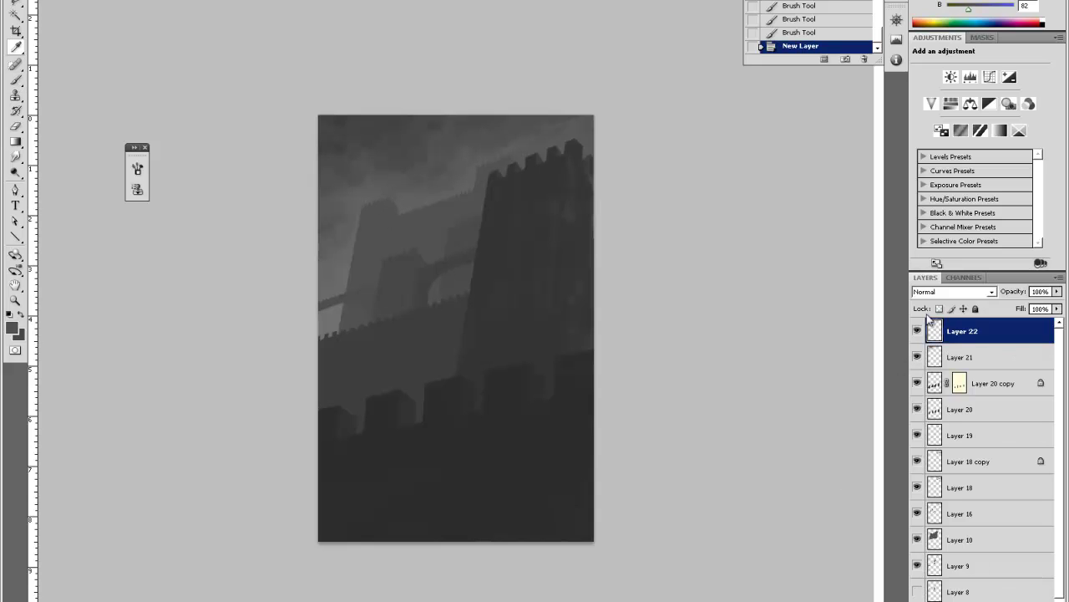
{"action": "left_click", "coordinate": [948, 292]}
{"action": "left_click", "coordinate": [940, 338]}
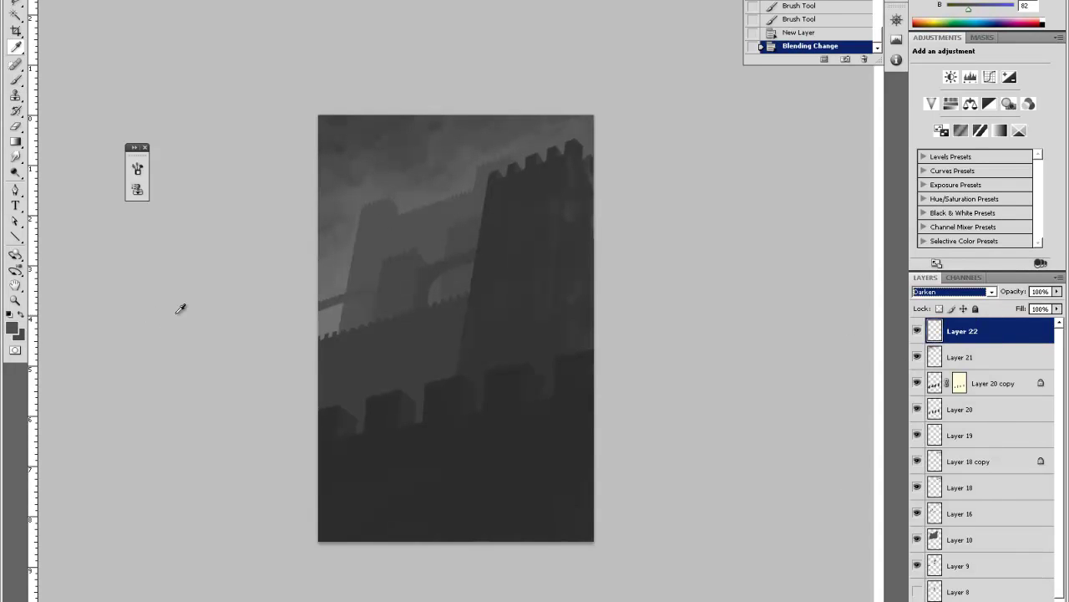
{"action": "left_click", "coordinate": [12, 327]}
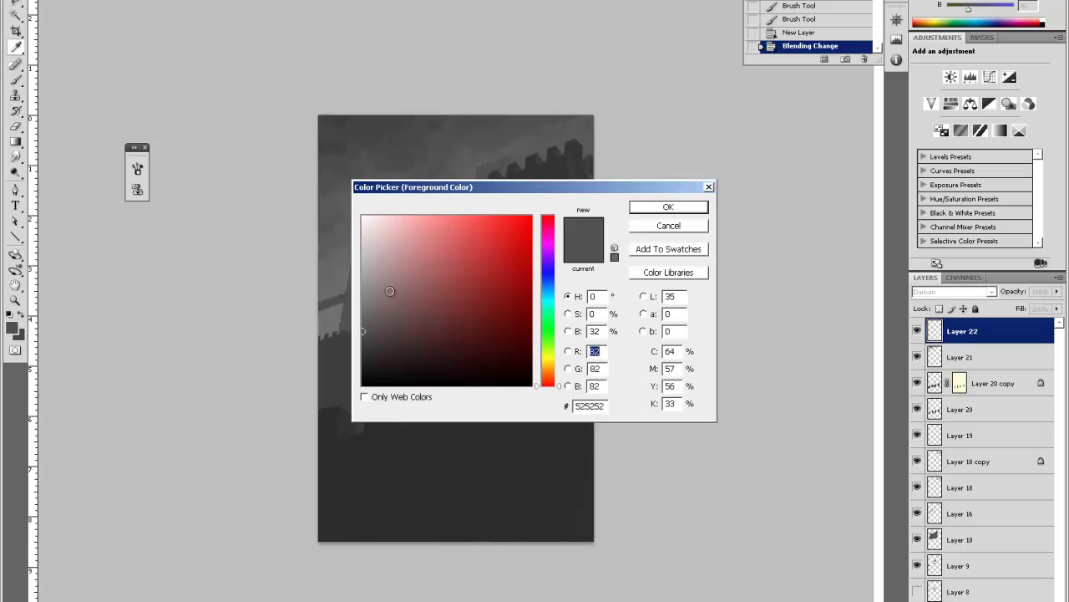
{"action": "left_click", "coordinate": [361, 323]}
{"action": "key", "text": "Return"}
{"action": "key", "text": "b"}
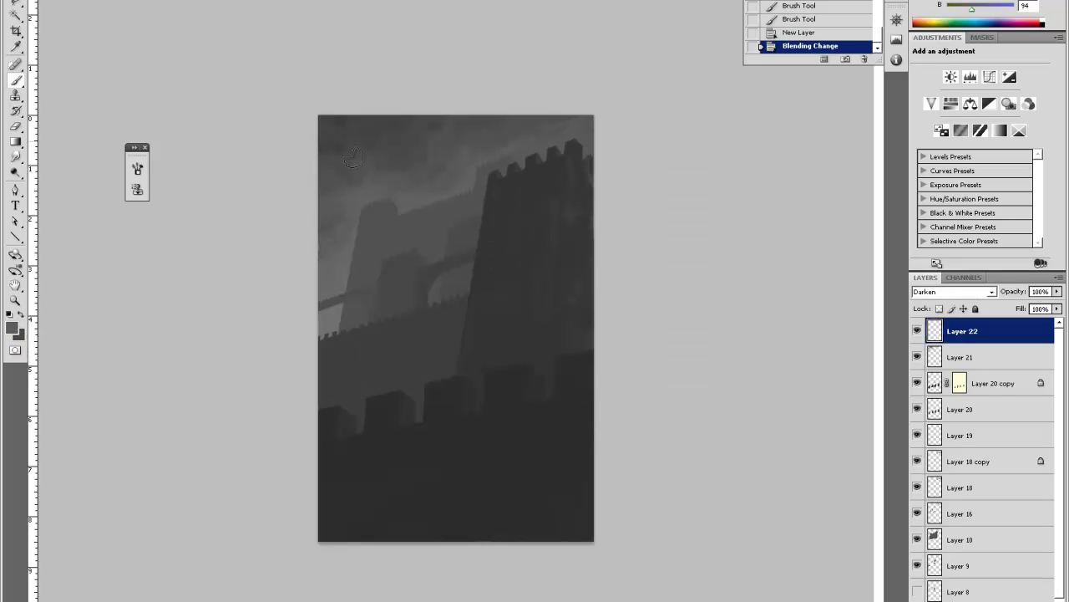
Dab the lighter grey on Layer 22 over the sky above the left tower and across towards the large tower's battlements.
{"action": "left_click", "coordinate": [387, 159]}
{"action": "left_click", "coordinate": [384, 184]}
{"action": "left_click", "coordinate": [405, 163]}
{"action": "left_click", "coordinate": [419, 177]}
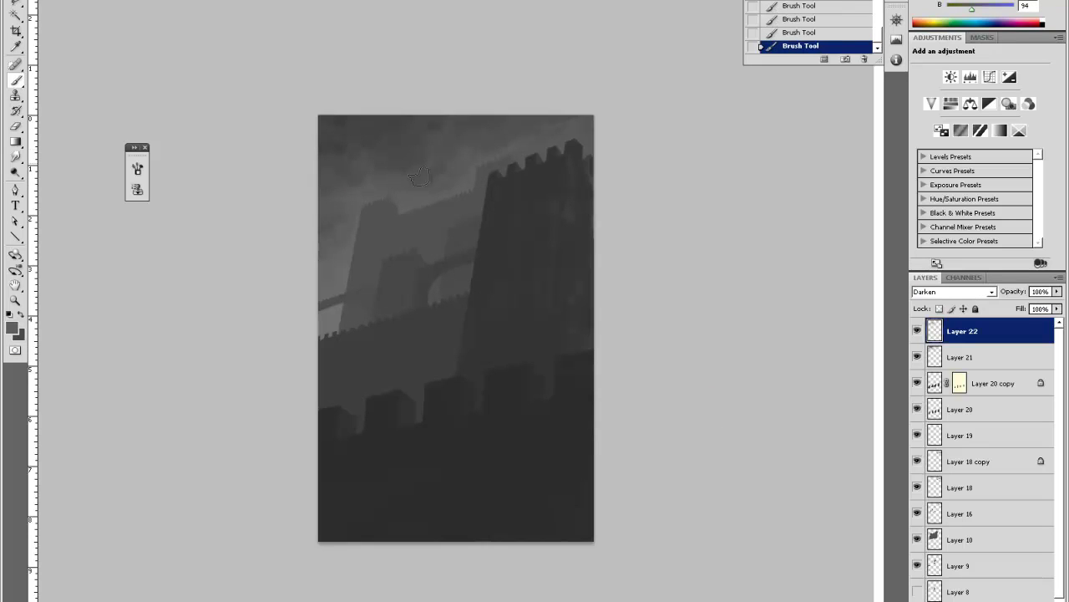
{"action": "left_click_drag", "start_coordinate": [465, 173], "coordinate": [531, 139]}
Add a new layer above Layer 22 and set the brush to a hard round tip with a 30 px diameter.
{"action": "key", "text": "ctrl+shift+alt+n"}
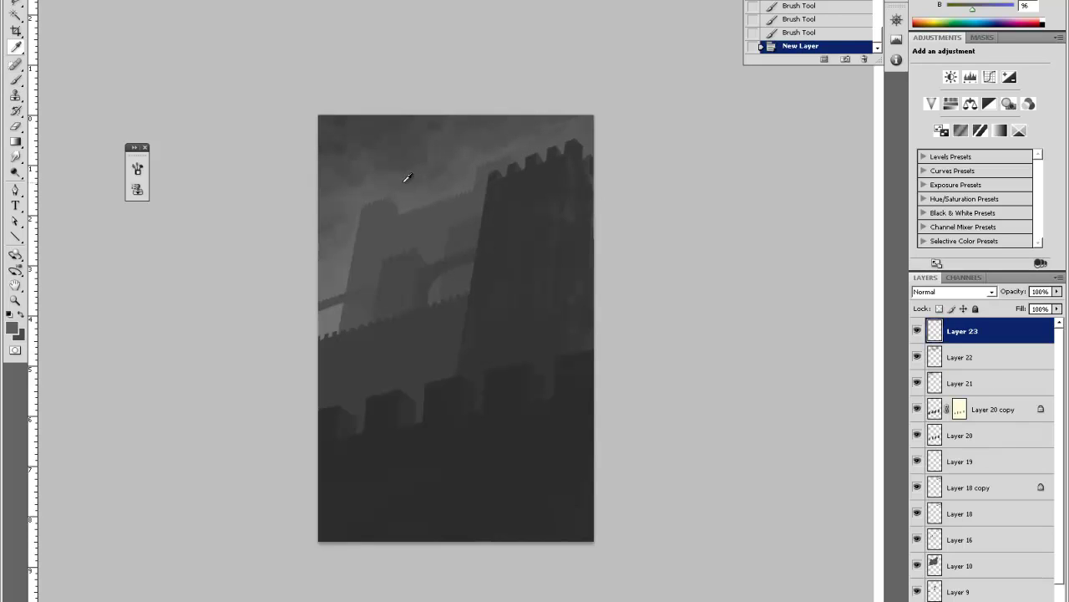
{"action": "right_click", "coordinate": [407, 177]}
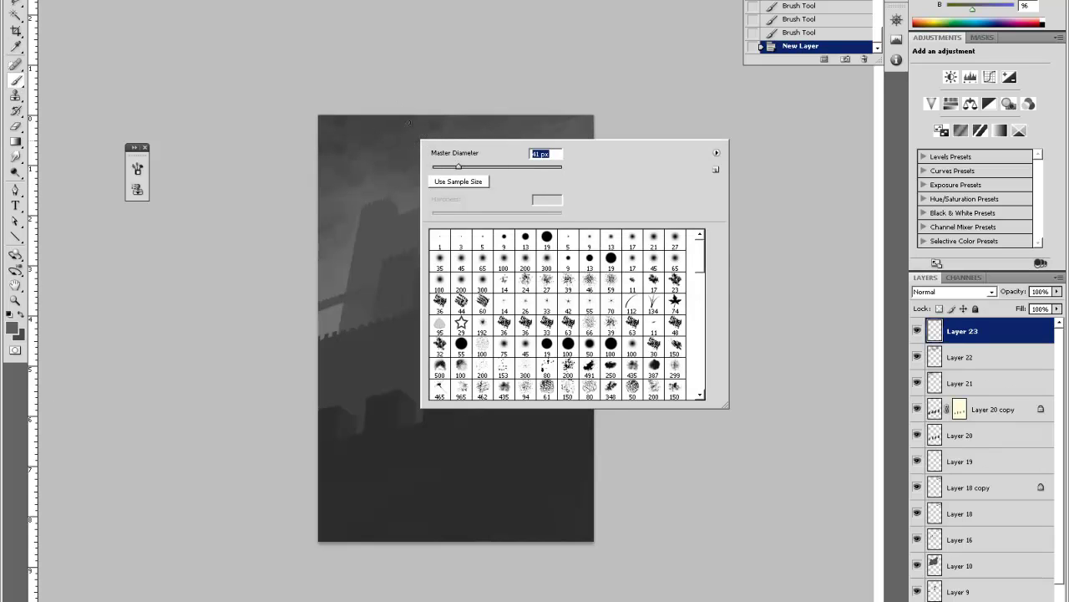
{"action": "left_click", "coordinate": [438, 240]}
{"action": "left_click", "coordinate": [451, 167]}
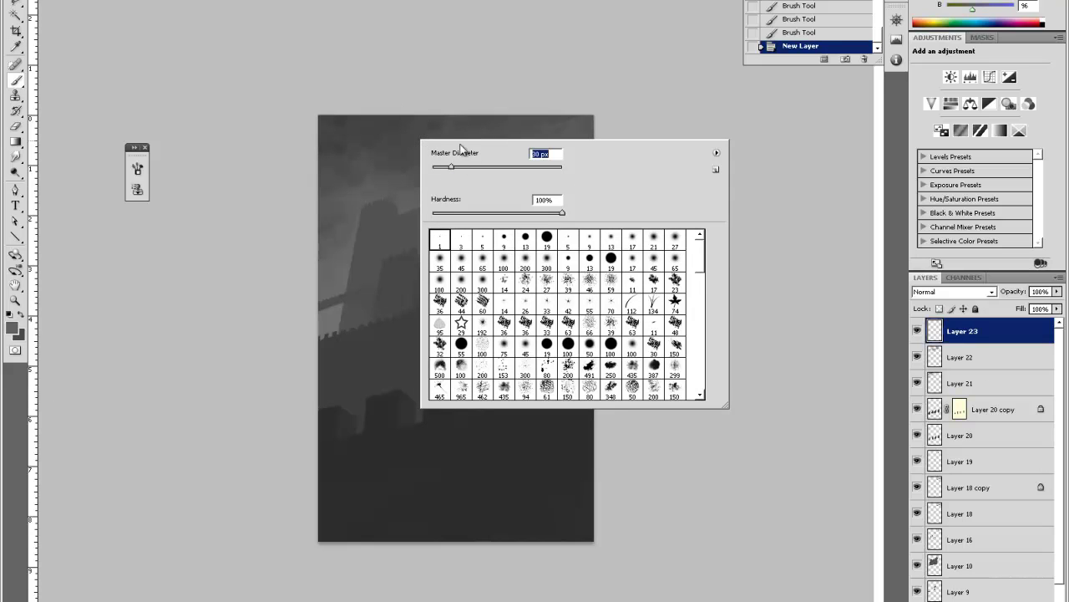
{"action": "left_click", "coordinate": [474, 82]}
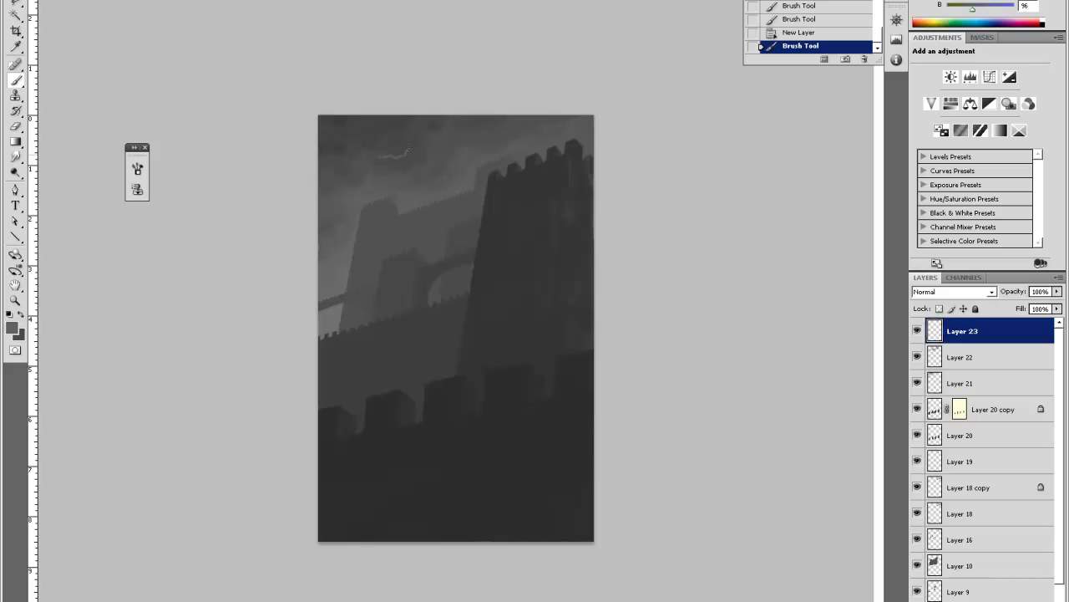
Brush thin light wisps into the dark cloud above the distant castle and soften them with the eraser.
{"action": "left_click_drag", "start_coordinate": [423, 132], "coordinate": [387, 157]}
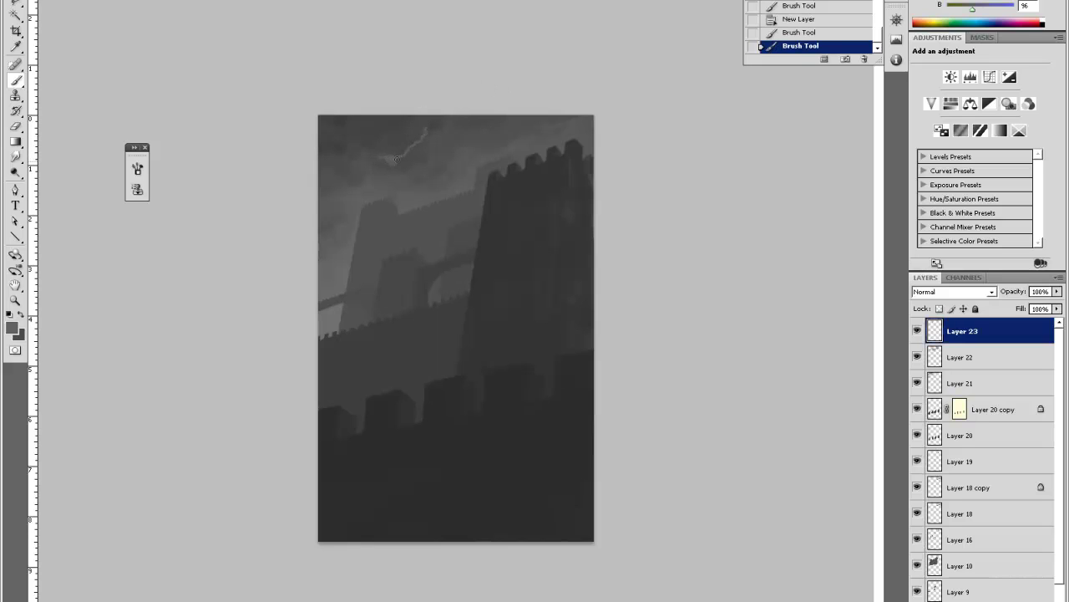
{"action": "left_click_drag", "start_coordinate": [422, 145], "coordinate": [425, 137]}
{"action": "key", "text": "e"}
{"action": "left_click_drag", "start_coordinate": [432, 131], "coordinate": [420, 144]}
{"action": "left_click_drag", "start_coordinate": [417, 147], "coordinate": [397, 173]}
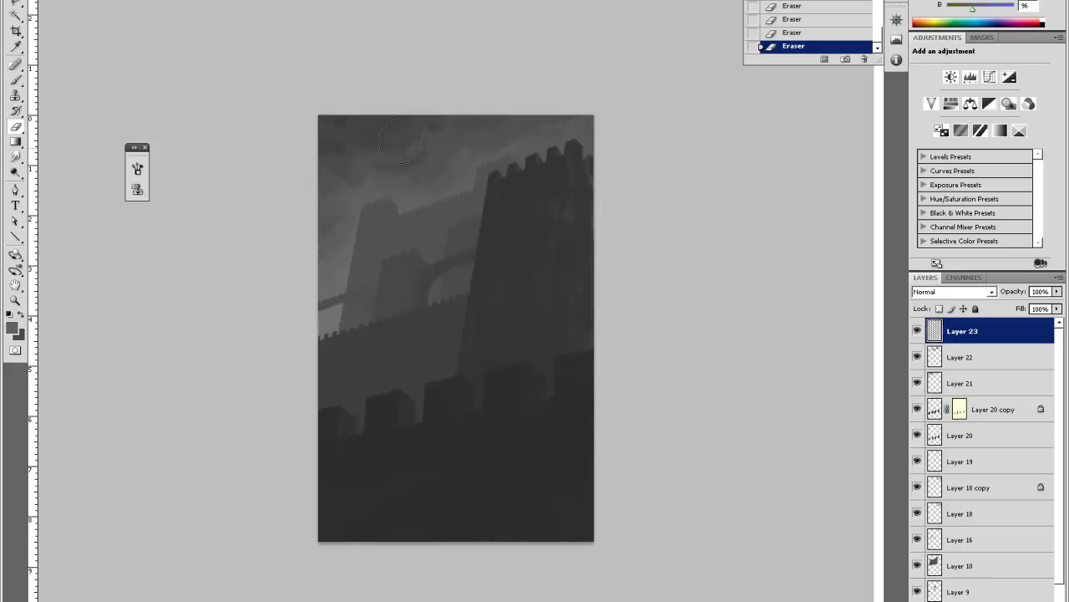
Paint a light cloud streak just above the left tower and fade it with the eraser.
{"action": "key", "text": "b"}
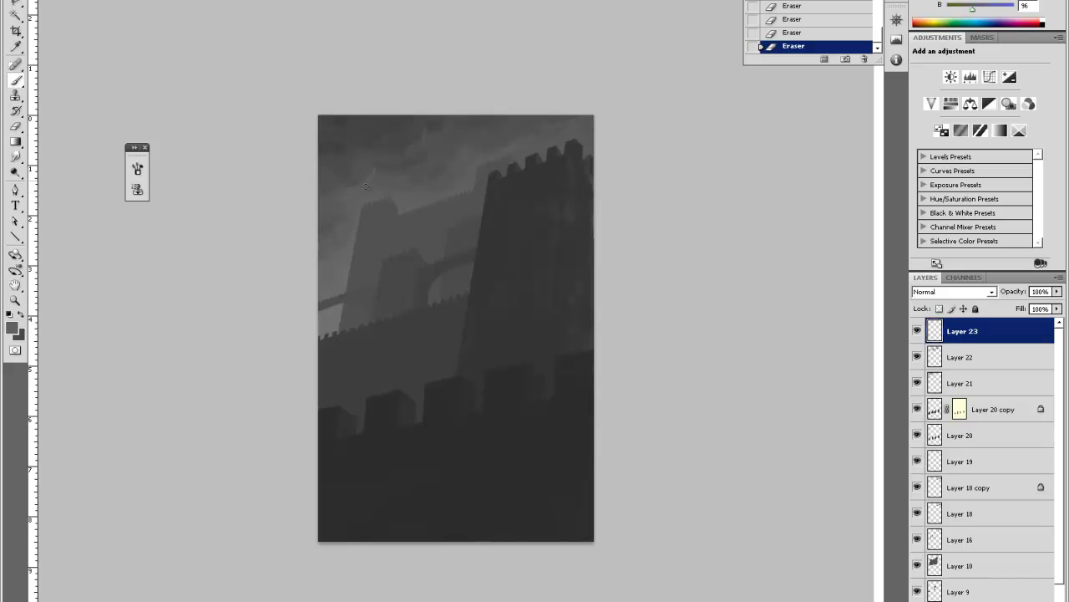
{"action": "mouse_move", "coordinate": [369, 178]}
{"action": "left_mouse_down"}
{"action": "mouse_move", "coordinate": [332, 195]}
{"action": "mouse_move", "coordinate": [350, 185]}
{"action": "left_mouse_up"}
{"action": "key", "text": "e"}
{"action": "left_click_drag", "start_coordinate": [338, 191], "coordinate": [336, 193]}
{"action": "left_click_drag", "start_coordinate": [350, 183], "coordinate": [380, 165]}
Sample a grey from beside the large tower, brush it into the sky left of its battlements and soften it with the eraser.
{"action": "key", "text": "i"}
{"action": "left_click", "coordinate": [471, 182]}
{"action": "key", "text": "b"}
{"action": "left_click_drag", "start_coordinate": [458, 159], "coordinate": [466, 152]}
{"action": "left_click", "coordinate": [456, 166]}
{"action": "key", "text": "e"}
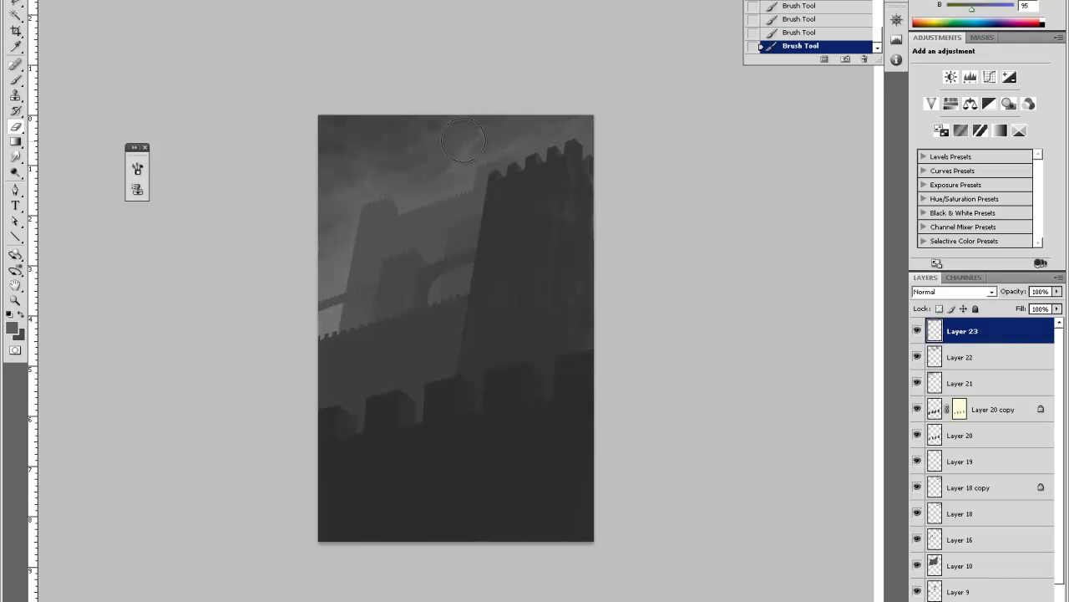
{"action": "left_click", "coordinate": [477, 110]}
{"action": "left_click", "coordinate": [487, 111]}
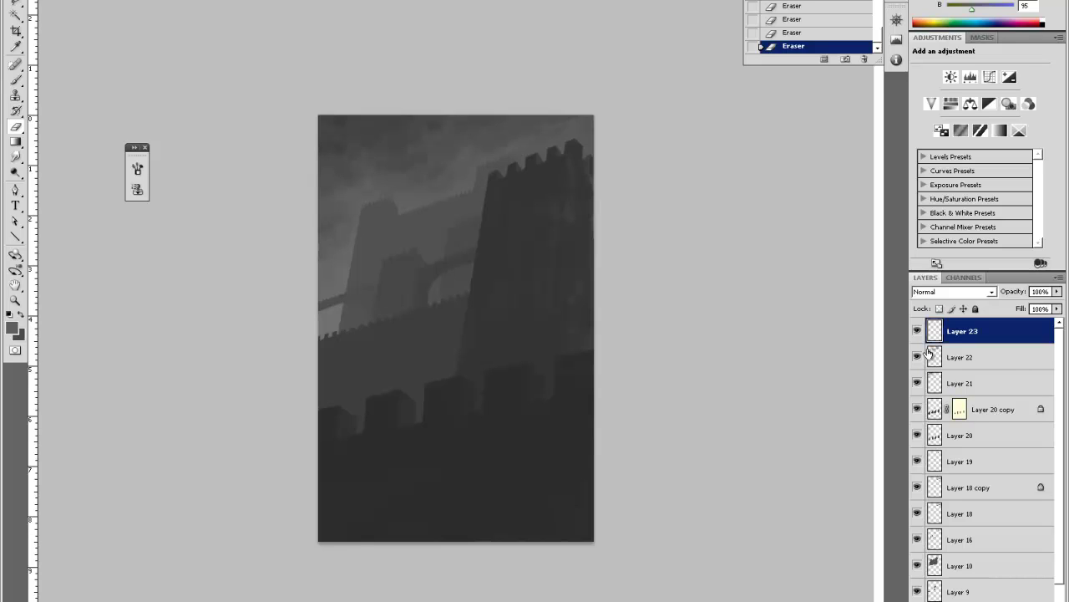
{"action": "right_click", "coordinate": [468, 397]}
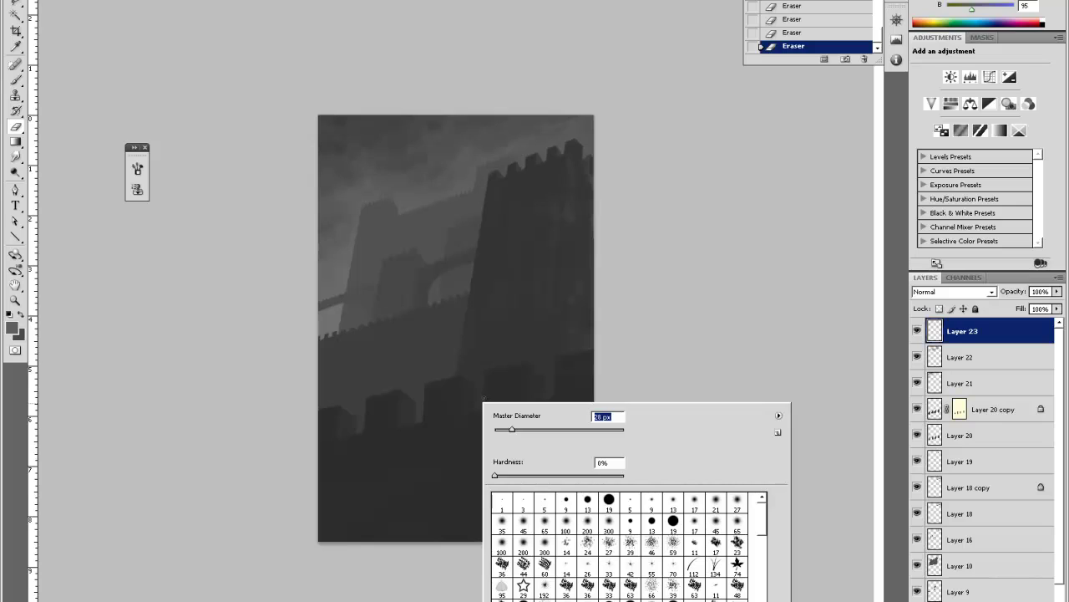
{"action": "left_click", "coordinate": [615, 315]}
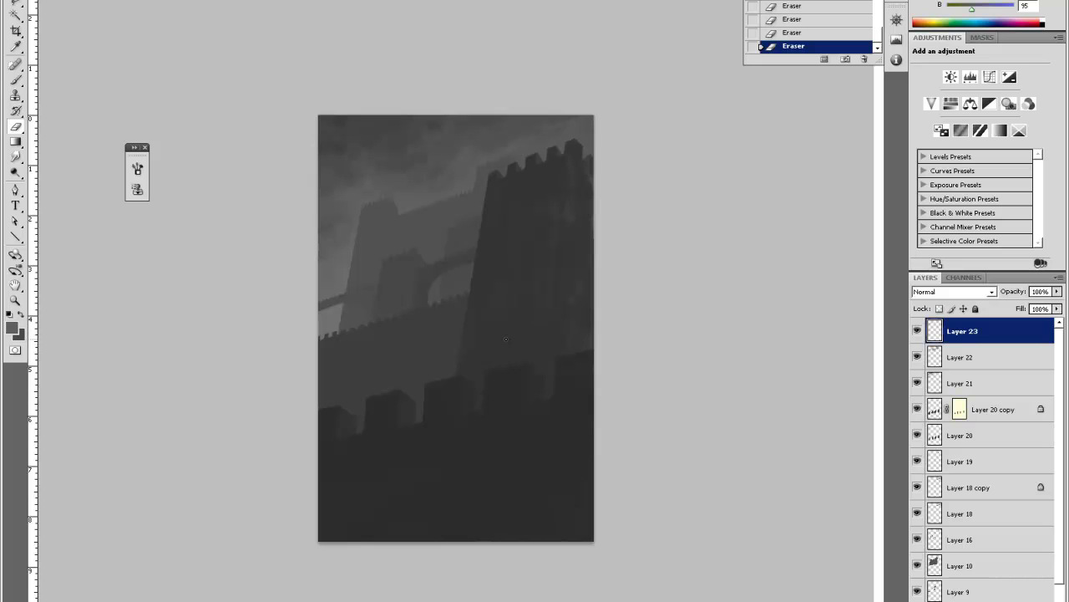
Add a new layer and sample the grey of the large tower's battlements as the brush colour.
{"action": "key", "text": "ctrl+alt+shift+n"}
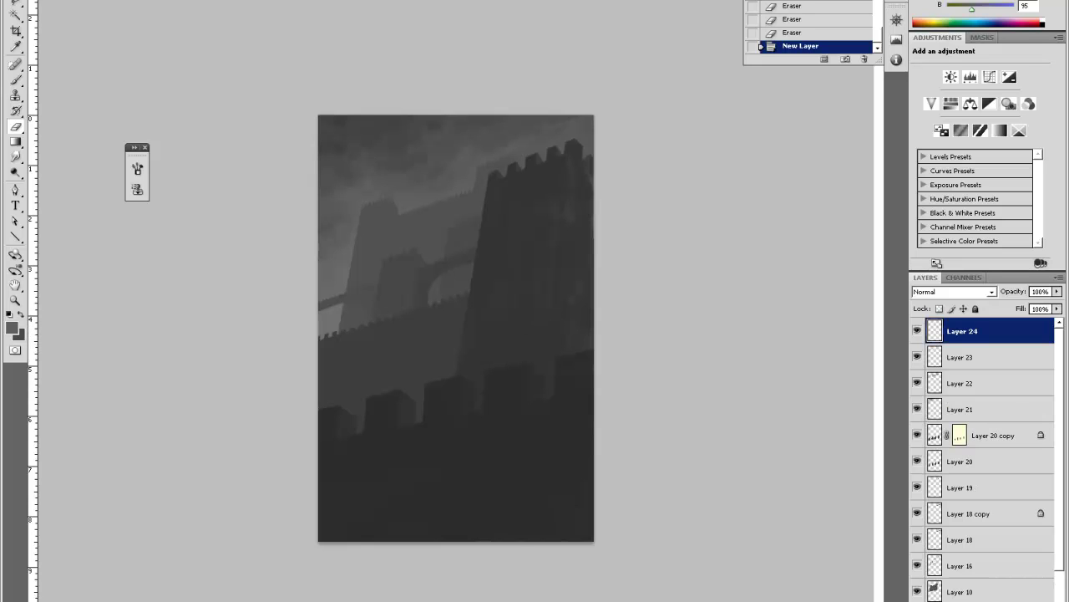
{"action": "left_click", "coordinate": [597, 144], "text": "ctrl"}
{"action": "left_click", "coordinate": [597, 142], "text": "ctrl"}
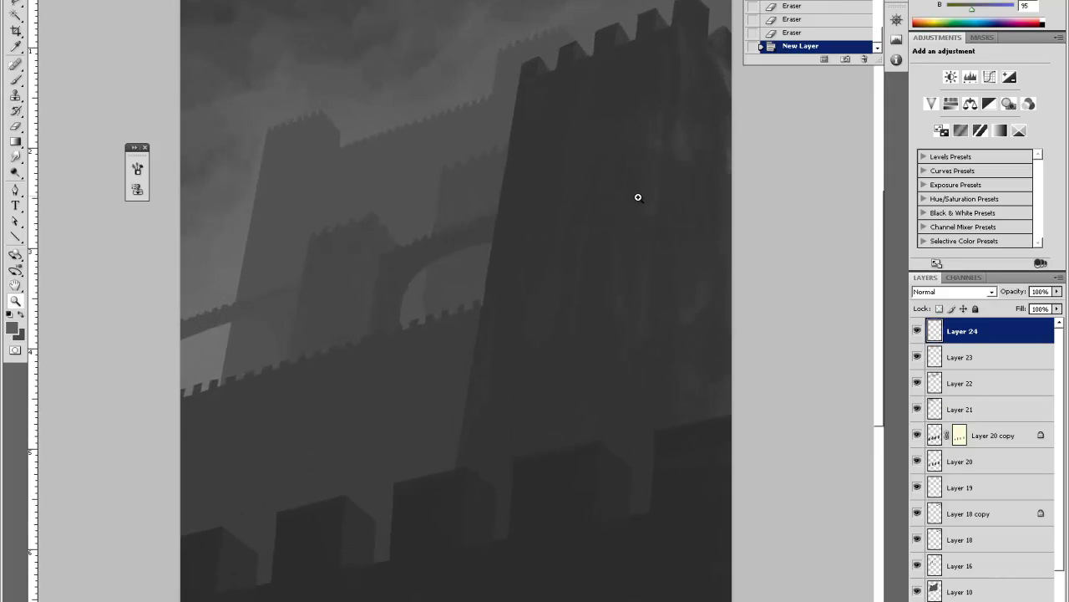
{"action": "left_click_drag", "start_coordinate": [622, 276], "coordinate": [603, 308]}
{"action": "key", "text": "i"}
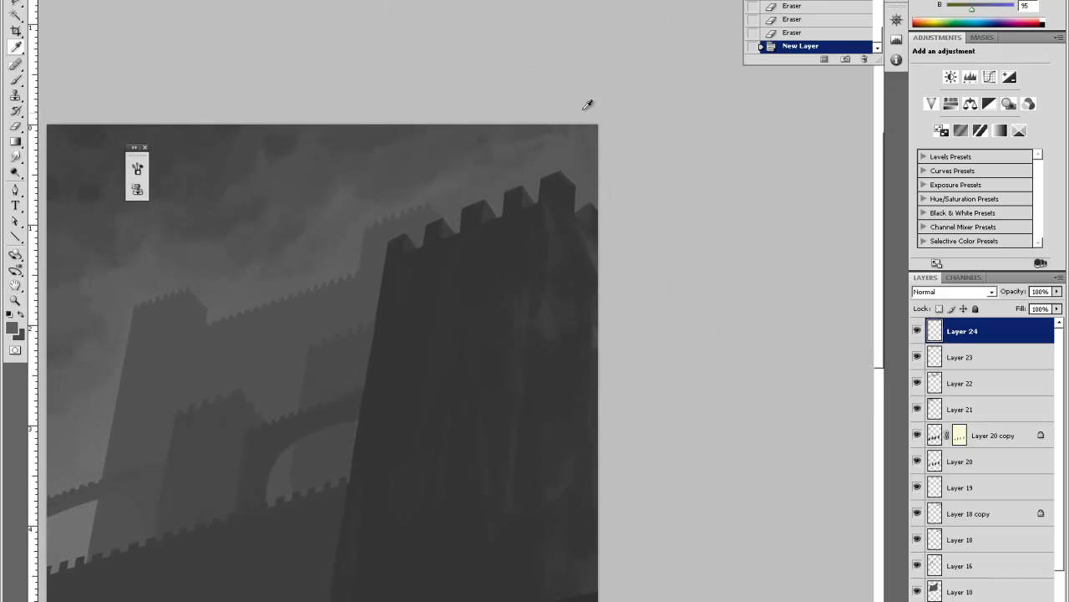
{"action": "left_click", "coordinate": [490, 208]}
{"action": "key", "text": "b"}
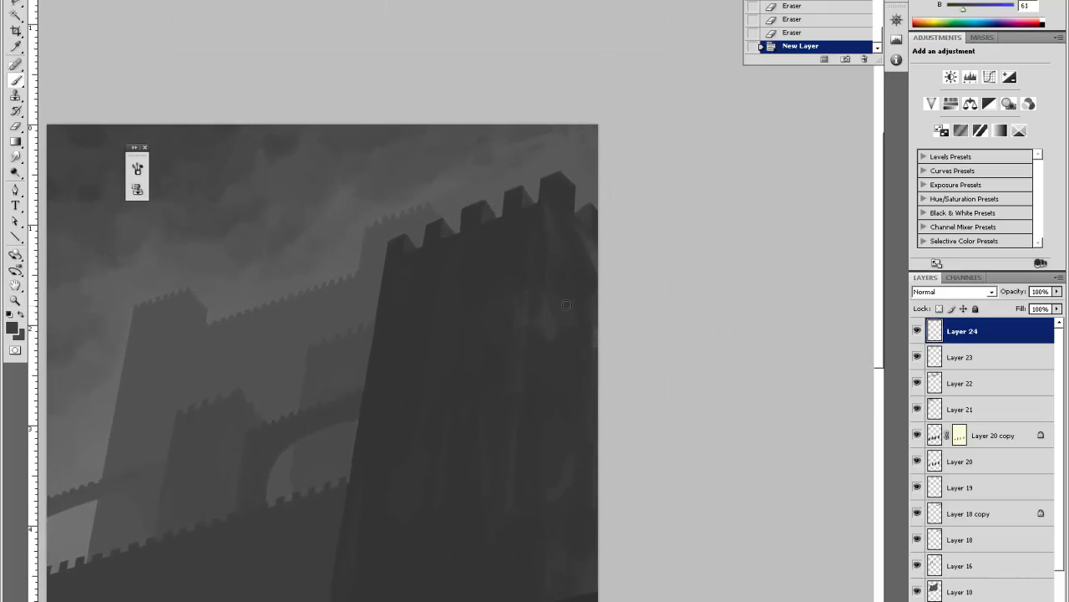
Outline the large tower's narrow right-hand side face with the Polygonal Lasso, fill it with the sampled grey and deselect.
{"action": "key", "text": "v"}
{"action": "left_click_drag", "start_coordinate": [561, 164], "coordinate": [522, 601]}
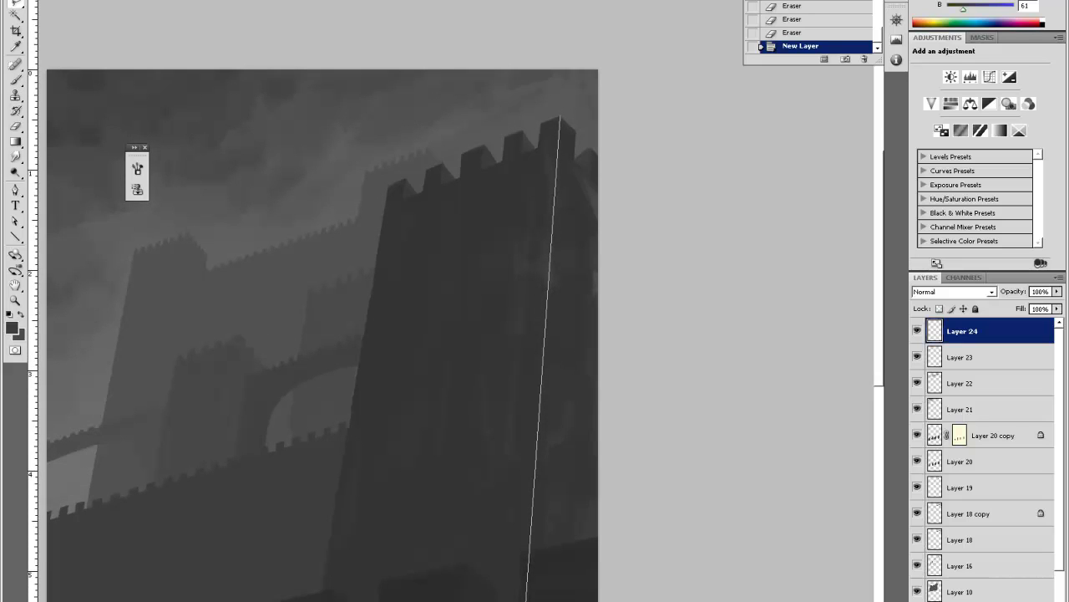
{"action": "left_click", "coordinate": [528, 600]}
{"action": "left_click", "coordinate": [632, 600]}
{"action": "left_click", "coordinate": [620, 117]}
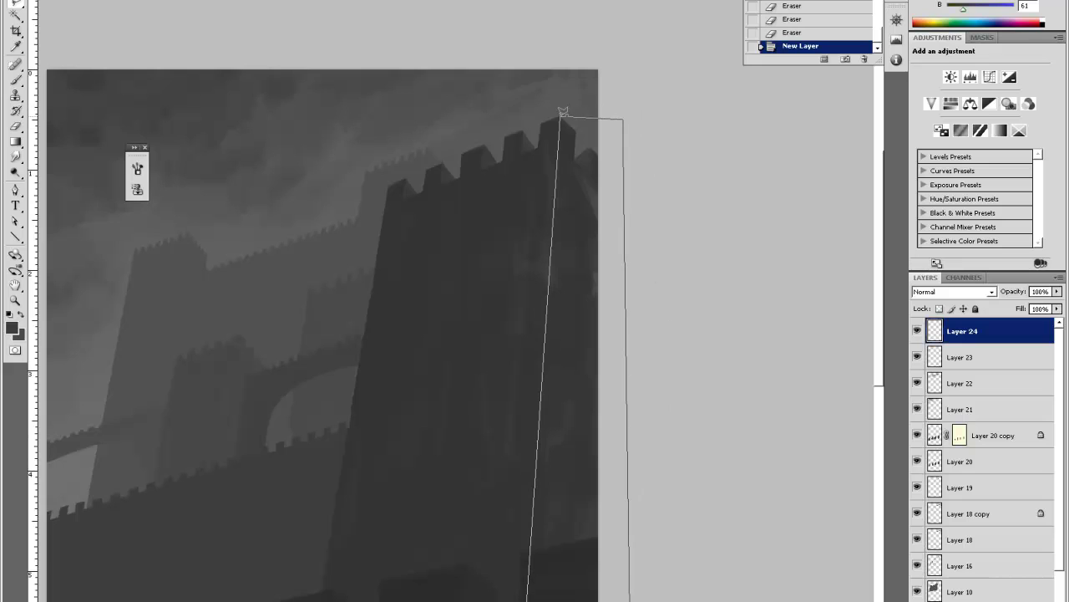
{"action": "left_click", "coordinate": [561, 116]}
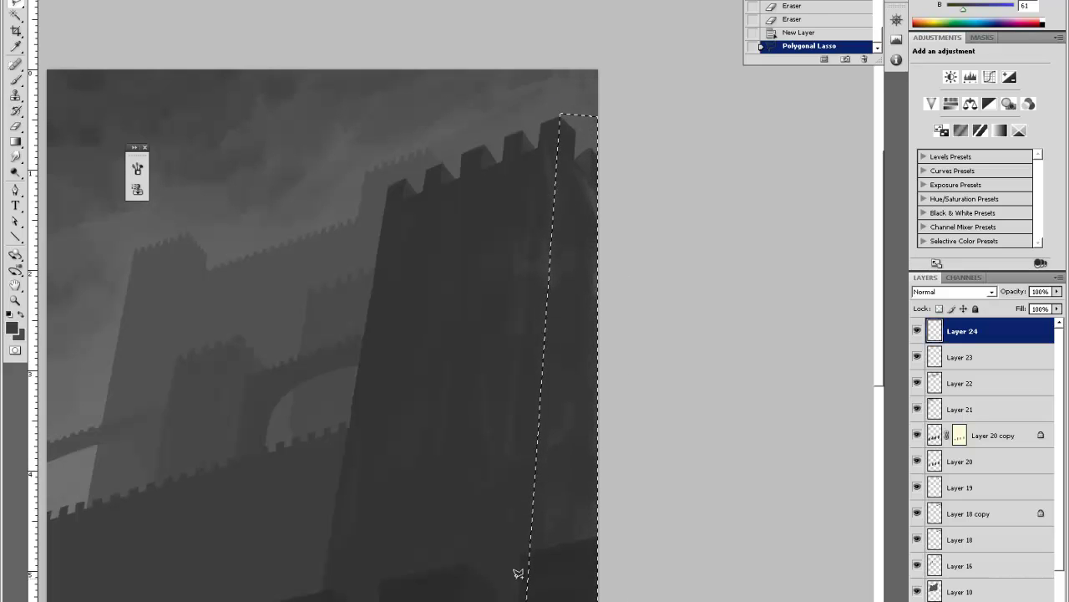
{"action": "key", "text": "shift+F5"}
{"action": "key", "text": "Return"}
{"action": "key", "text": "ctrl+d"}
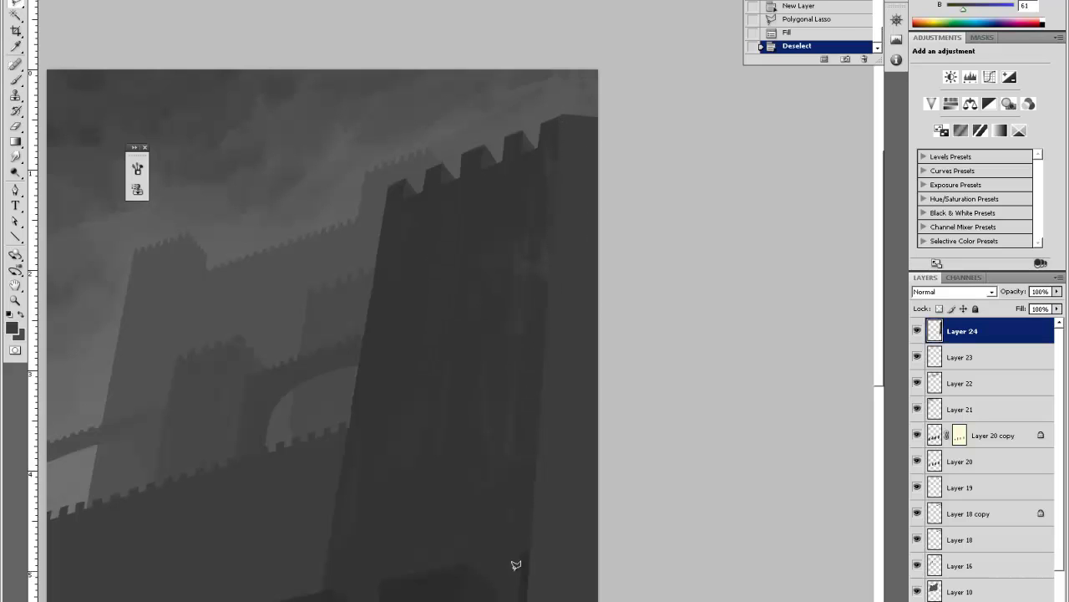
Erase the part of the fill that overlaps the rightmost foreground battlement, using a harder-edged eraser.
{"action": "key", "text": "e"}
{"action": "mouse_move", "coordinate": [528, 553]}
{"action": "left_mouse_down"}
{"action": "mouse_move", "coordinate": [635, 534]}
{"action": "mouse_move", "coordinate": [575, 540]}
{"action": "left_mouse_up"}
{"action": "right_click", "coordinate": [571, 520]}
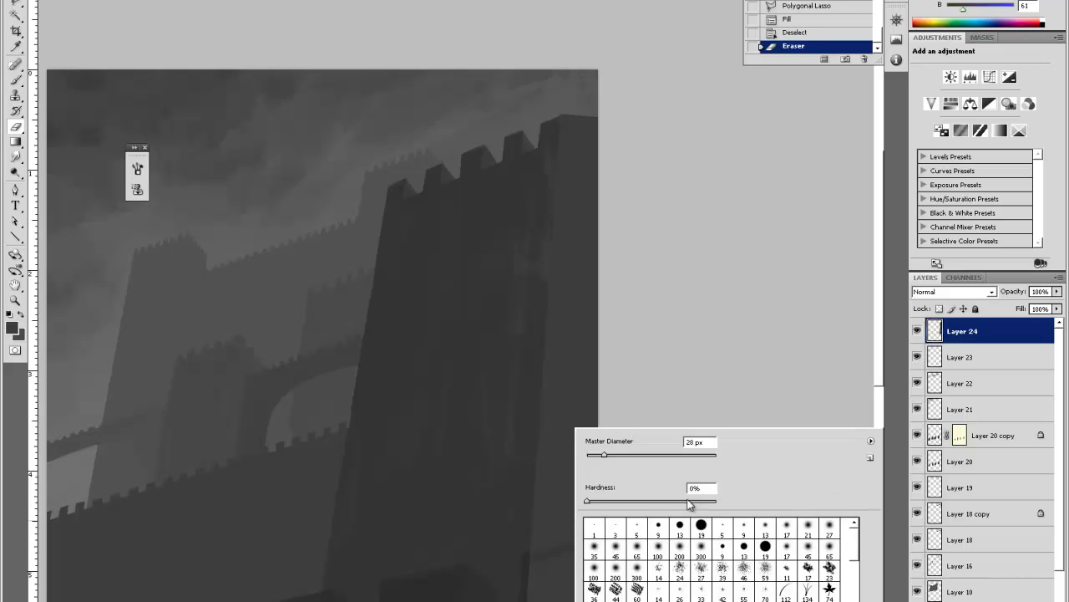
{"action": "left_click_drag", "start_coordinate": [689, 501], "coordinate": [769, 495]}
{"action": "left_click_drag", "start_coordinate": [525, 555], "coordinate": [590, 546]}
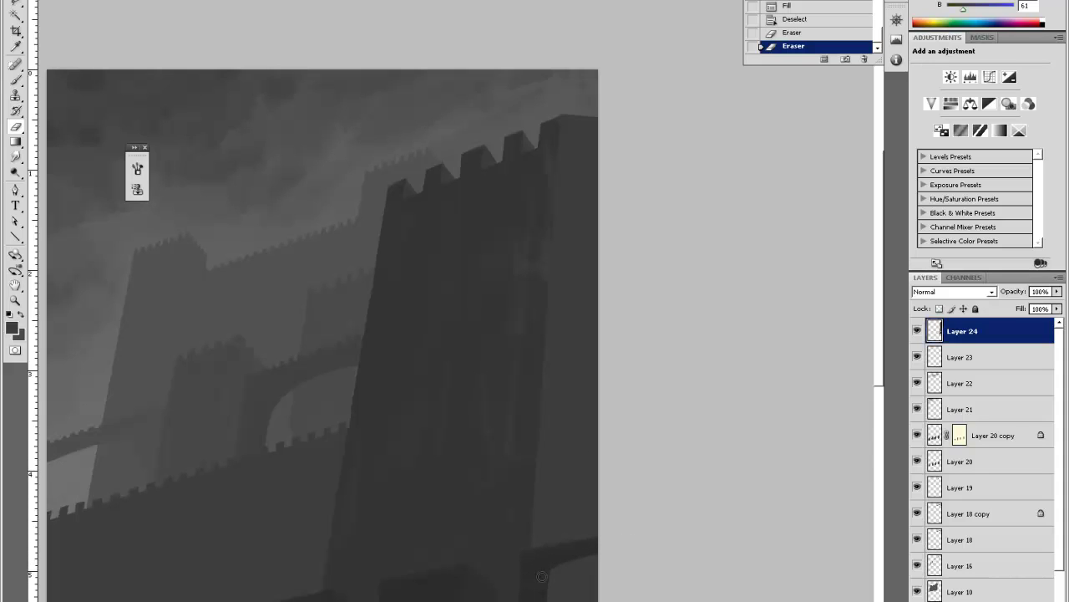
{"action": "mouse_move", "coordinate": [542, 577]}
{"action": "left_mouse_down"}
{"action": "mouse_move", "coordinate": [554, 553]}
{"action": "mouse_move", "coordinate": [565, 560]}
{"action": "left_mouse_up"}
{"action": "left_click_drag", "start_coordinate": [570, 556], "coordinate": [602, 600]}
Adjust the brush and touch up the lower part of the tower's side face above the foreground battlement.
{"action": "key", "text": "b"}
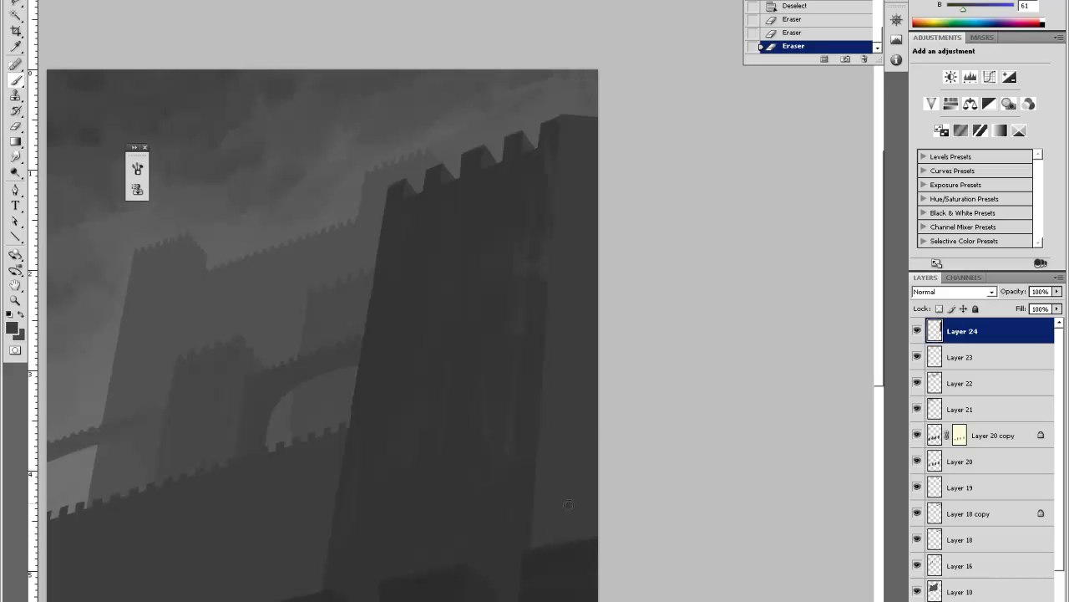
{"action": "right_click", "coordinate": [572, 528]}
{"action": "left_click_drag", "start_coordinate": [598, 459], "coordinate": [593, 458]}
{"action": "left_click", "coordinate": [546, 529]}
{"action": "left_click_drag", "start_coordinate": [531, 547], "coordinate": [538, 455]}
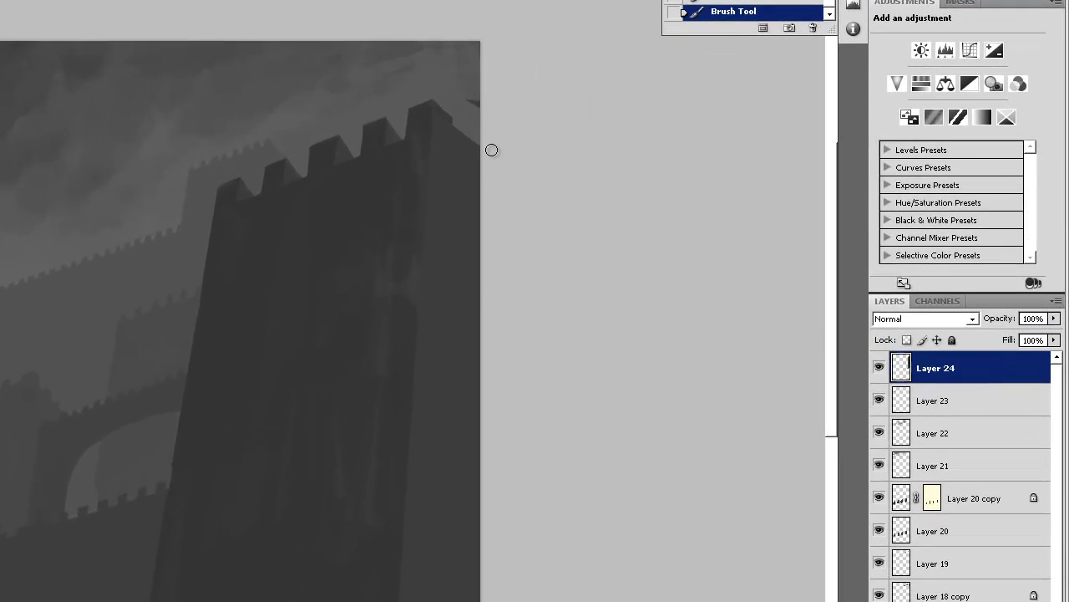
Clear the excess fill from the sky beside the tower's top merlon, undoing one stroke and reworking the merlon's base.
{"action": "left_click_drag", "start_coordinate": [477, 104], "coordinate": [470, 91]}
{"action": "mouse_move", "coordinate": [483, 143]}
{"action": "left_mouse_down"}
{"action": "mouse_move", "coordinate": [433, 111]}
{"action": "mouse_move", "coordinate": [506, 173]}
{"action": "left_mouse_up"}
{"action": "key", "text": "e"}
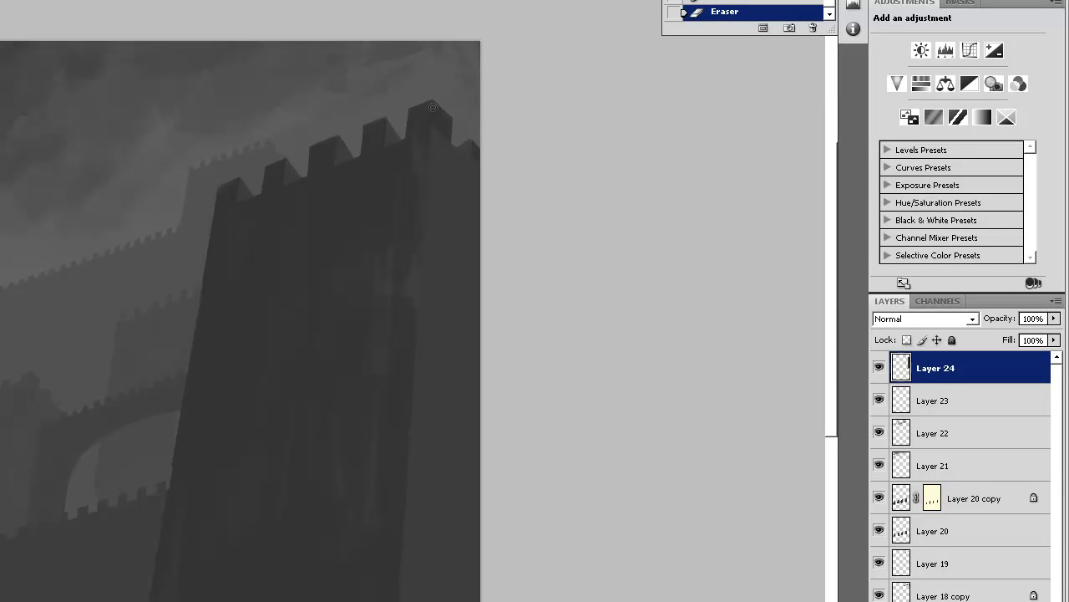
{"action": "key", "text": "ctrl+z"}
{"action": "mouse_move", "coordinate": [459, 152]}
{"action": "left_mouse_down"}
{"action": "mouse_move", "coordinate": [470, 160]}
{"action": "mouse_move", "coordinate": [443, 172]}
{"action": "left_mouse_up"}
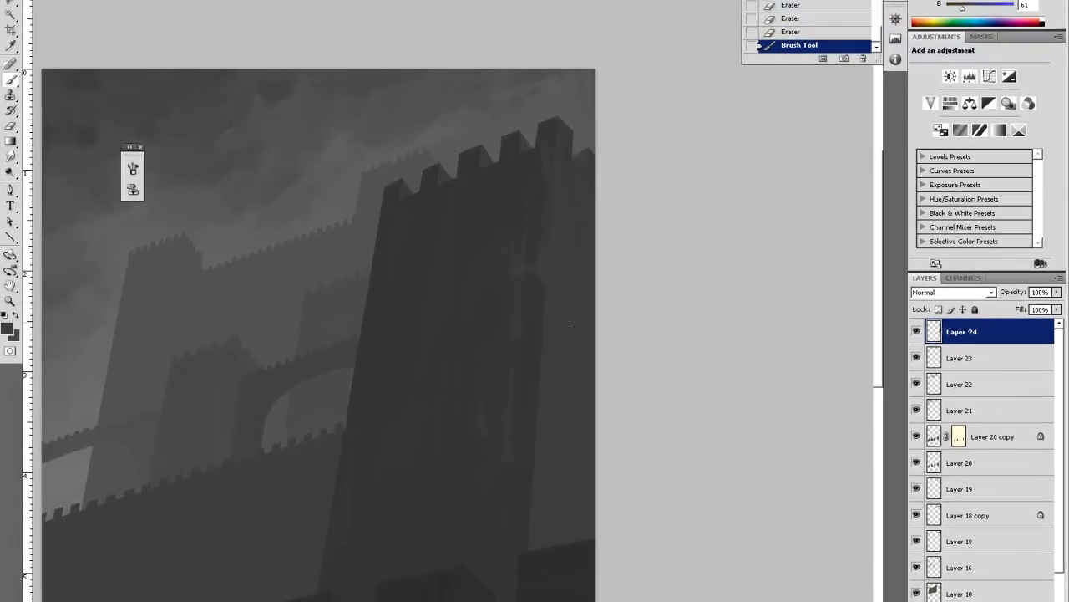
Enlarge the brush and paint grey along the outer edge of the large tower's side face.
{"action": "right_click", "coordinate": [570, 324]}
{"action": "left_click", "coordinate": [623, 361]}
{"action": "left_click", "coordinate": [604, 327]}
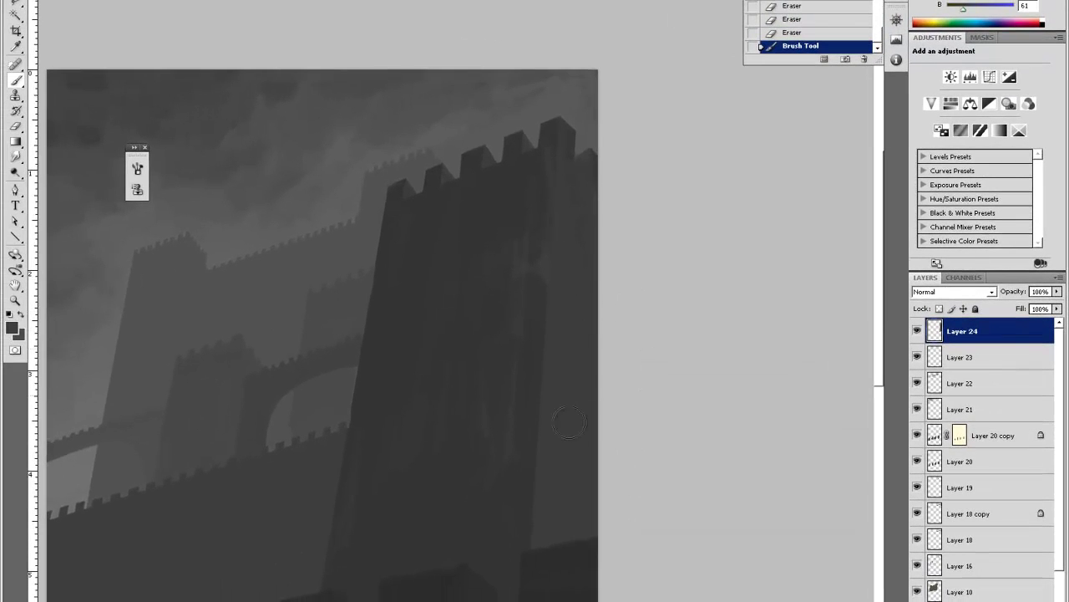
{"action": "left_click_drag", "start_coordinate": [598, 479], "coordinate": [596, 406]}
{"action": "left_click", "coordinate": [598, 334]}
Partly erase the middle of the tower's side face with a larger eraser so the wall texture beneath shows through.
{"action": "key", "text": "e"}
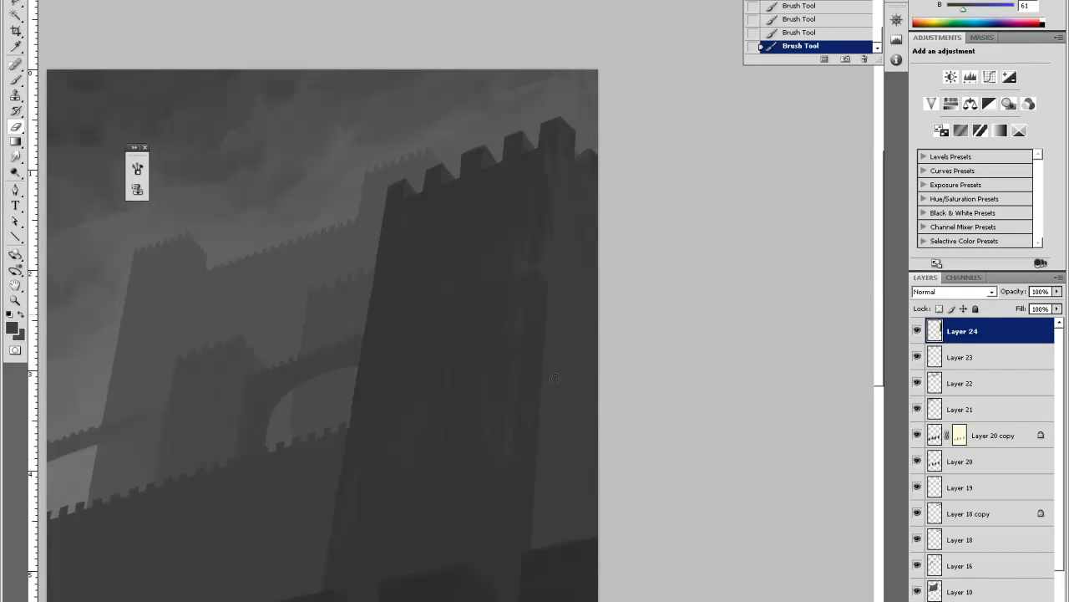
{"action": "mouse_move", "coordinate": [555, 378]}
{"action": "left_mouse_down"}
{"action": "mouse_move", "coordinate": [570, 324]}
{"action": "mouse_move", "coordinate": [603, 424]}
{"action": "mouse_move", "coordinate": [575, 466]}
{"action": "left_mouse_up"}
{"action": "right_click", "coordinate": [581, 298]}
{"action": "left_click", "coordinate": [652, 327]}
{"action": "left_click", "coordinate": [667, 260]}
{"action": "mouse_move", "coordinate": [575, 319]}
{"action": "left_mouse_down"}
{"action": "mouse_move", "coordinate": [576, 291]}
{"action": "mouse_move", "coordinate": [595, 333]}
{"action": "left_mouse_up"}
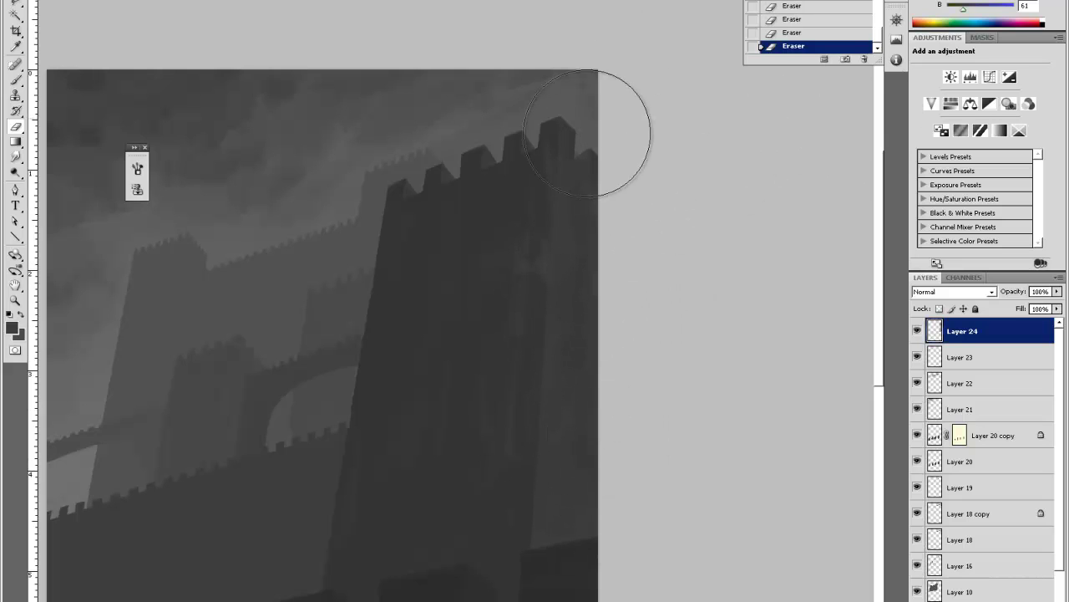
Switch to a smaller brush and paint the side edge of the large tower's top merlon.
{"action": "key", "text": "b"}
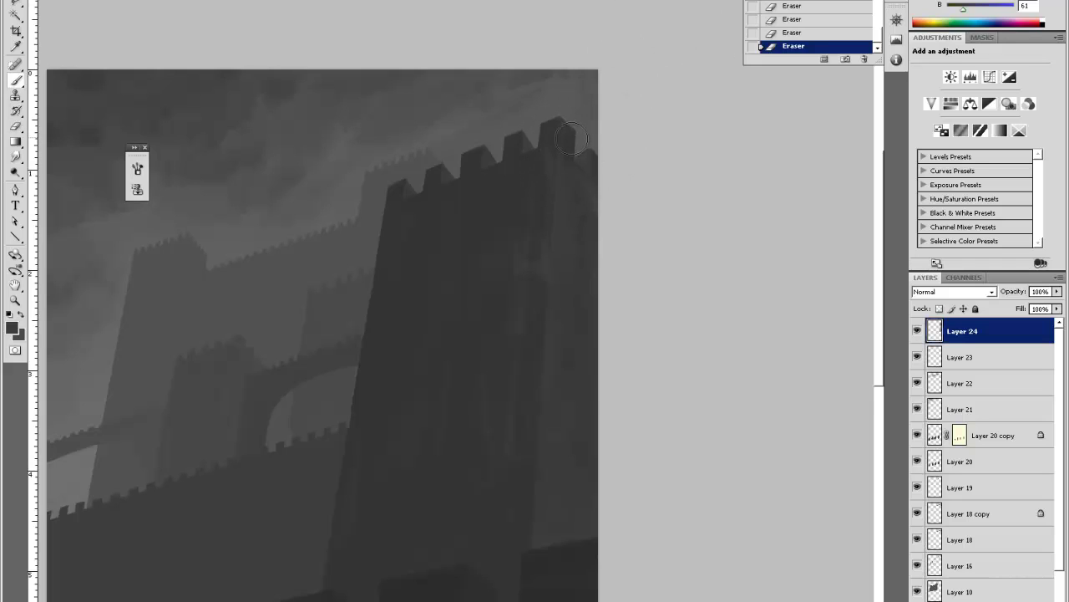
{"action": "right_click", "coordinate": [572, 126]}
{"action": "left_click", "coordinate": [611, 160]}
{"action": "left_click", "coordinate": [565, 156]}
{"action": "left_click_drag", "start_coordinate": [574, 128], "coordinate": [574, 156]}
{"action": "left_click_drag", "start_coordinate": [573, 130], "coordinate": [573, 155]}
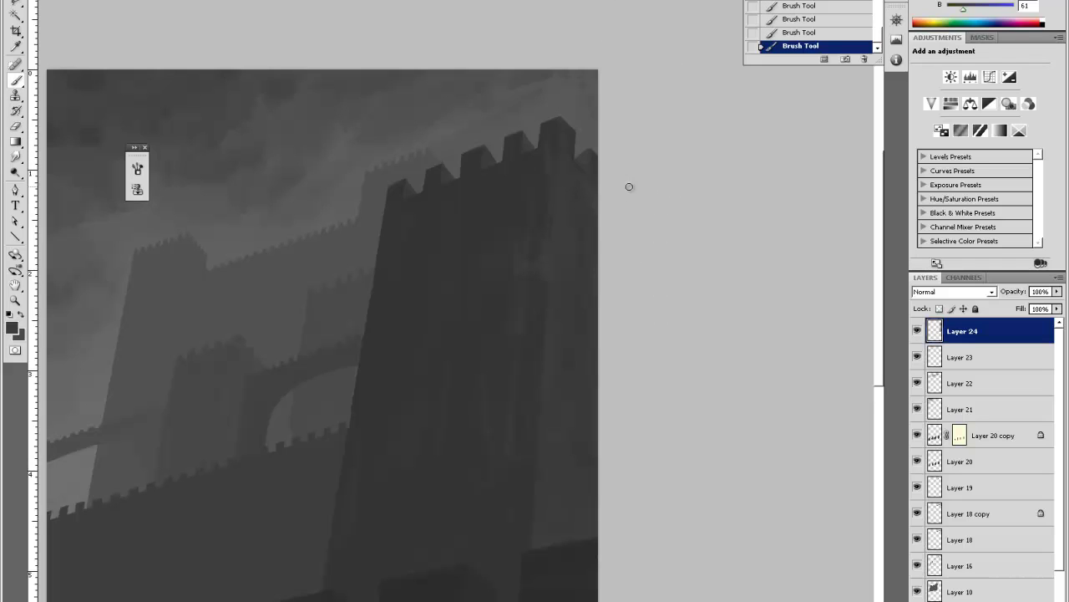
Lighten Layer 24 with Hue/Saturation, setting Lightness to +4.
{"action": "scroll", "coordinate": [633, 191], "scroll_direction": "down", "scroll_amount": 2}
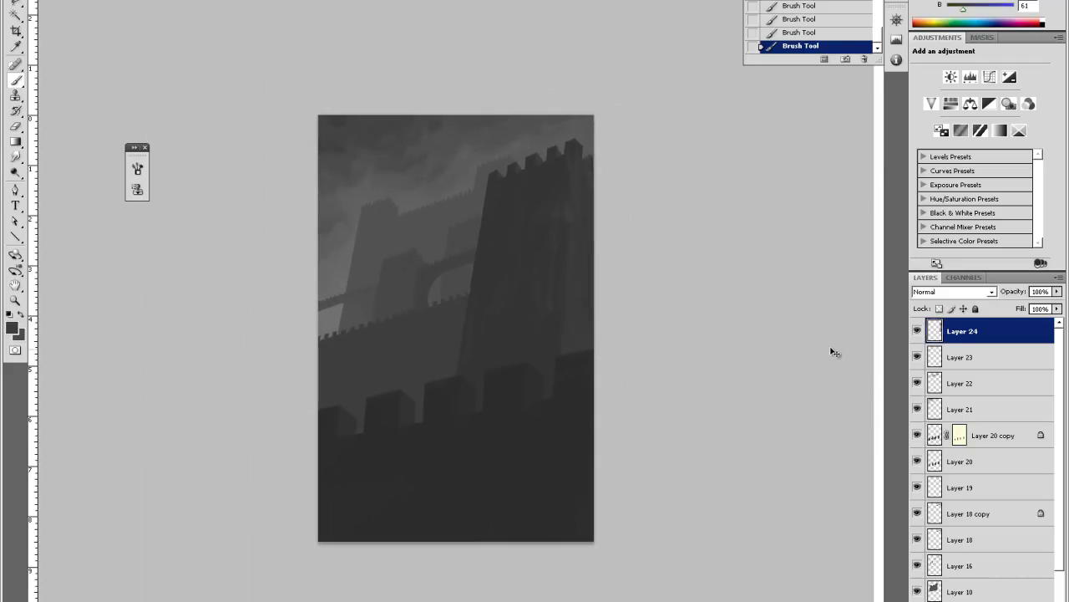
{"action": "key", "text": "ctrl+u"}
{"action": "left_click_drag", "start_coordinate": [719, 366], "coordinate": [724, 367]}
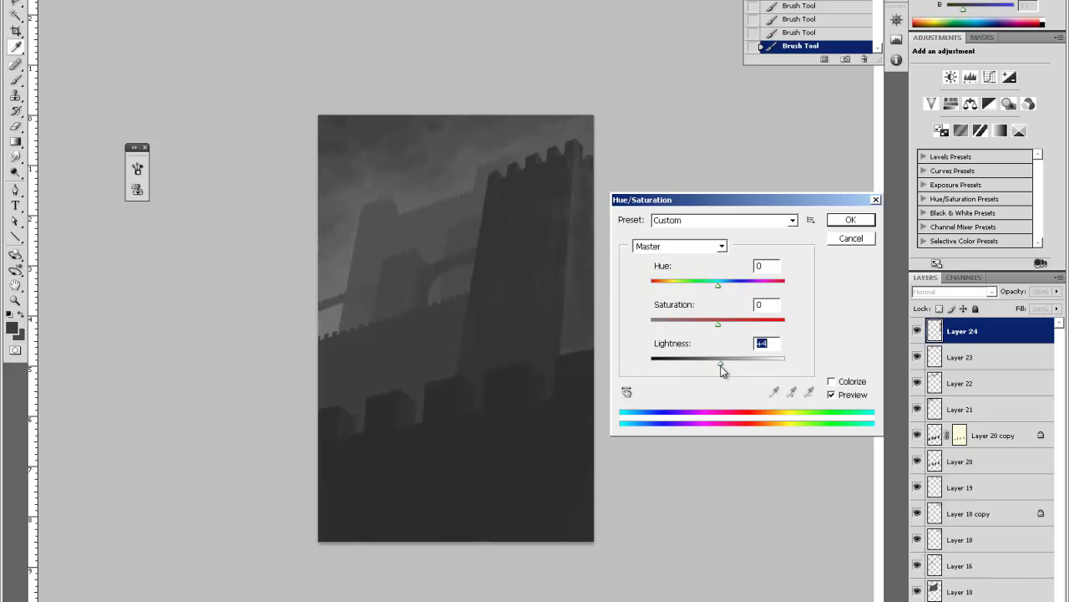
{"action": "left_click", "coordinate": [850, 220]}
Erase Layer 24's lightened paint over the rightmost foreground battlement at the tower's base.
{"action": "key", "text": "e"}
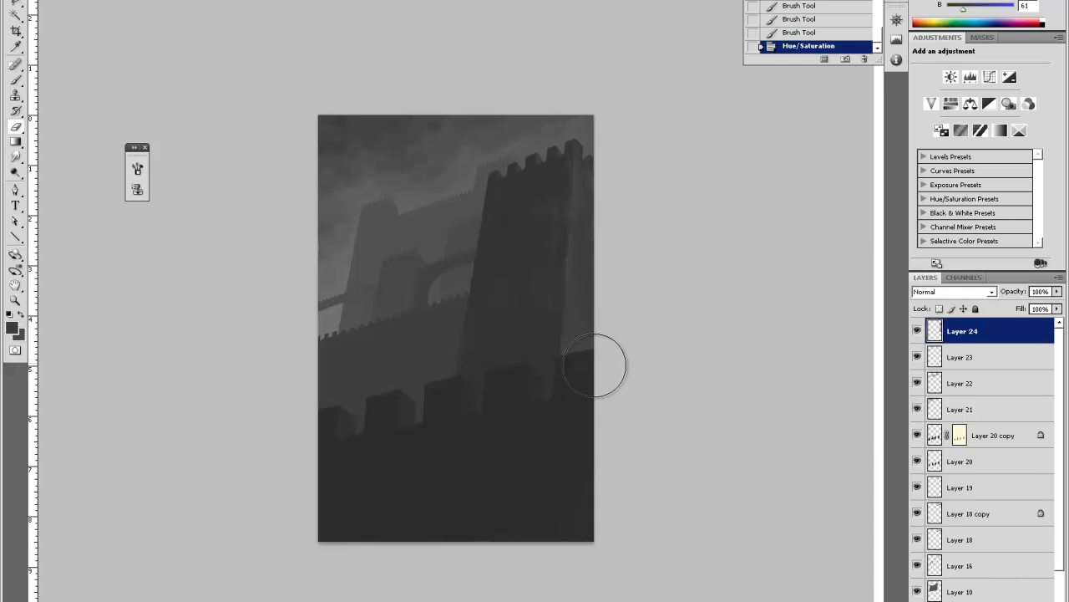
{"action": "left_click_drag", "start_coordinate": [594, 370], "coordinate": [576, 382]}
{"action": "left_click_drag", "start_coordinate": [590, 379], "coordinate": [580, 382]}
{"action": "left_click_drag", "start_coordinate": [590, 373], "coordinate": [583, 380]}
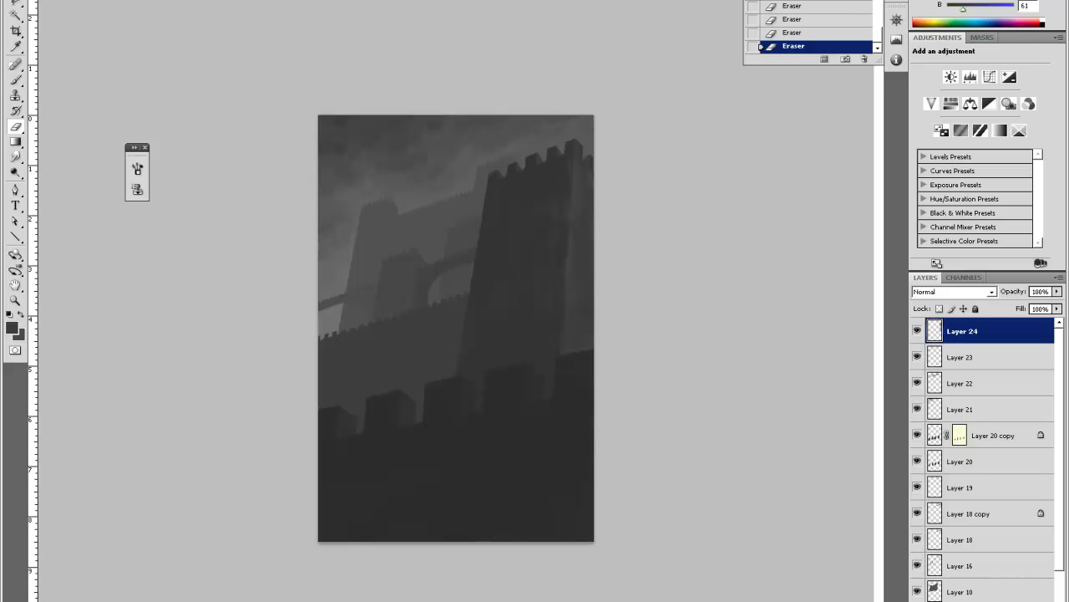
Add a new layer, sample the grey near the tower's base and lighten the foreground colour to #4c4c4c.
{"action": "key", "text": "ctrl+shift+alt+n"}
{"action": "key", "text": "i"}
{"action": "left_click", "coordinate": [570, 351]}
{"action": "left_click", "coordinate": [15, 327]}
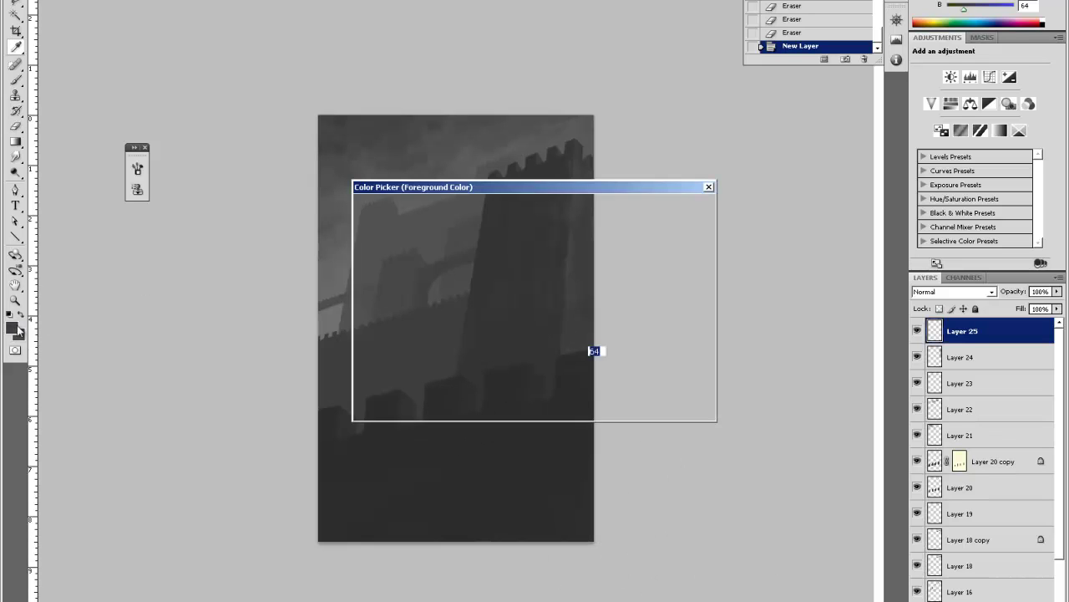
{"action": "left_click", "coordinate": [363, 335]}
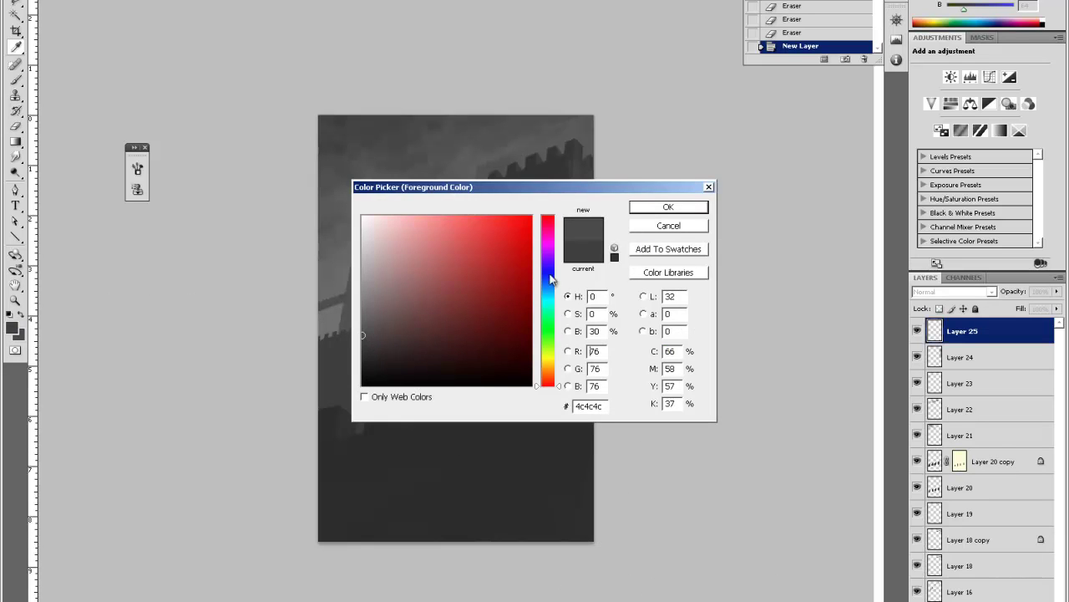
{"action": "left_click", "coordinate": [673, 208]}
Paint the lighter grey into the gaps on both sides of the second foreground merlon from the left.
{"action": "key", "text": "z"}
{"action": "left_click", "coordinate": [556, 389]}
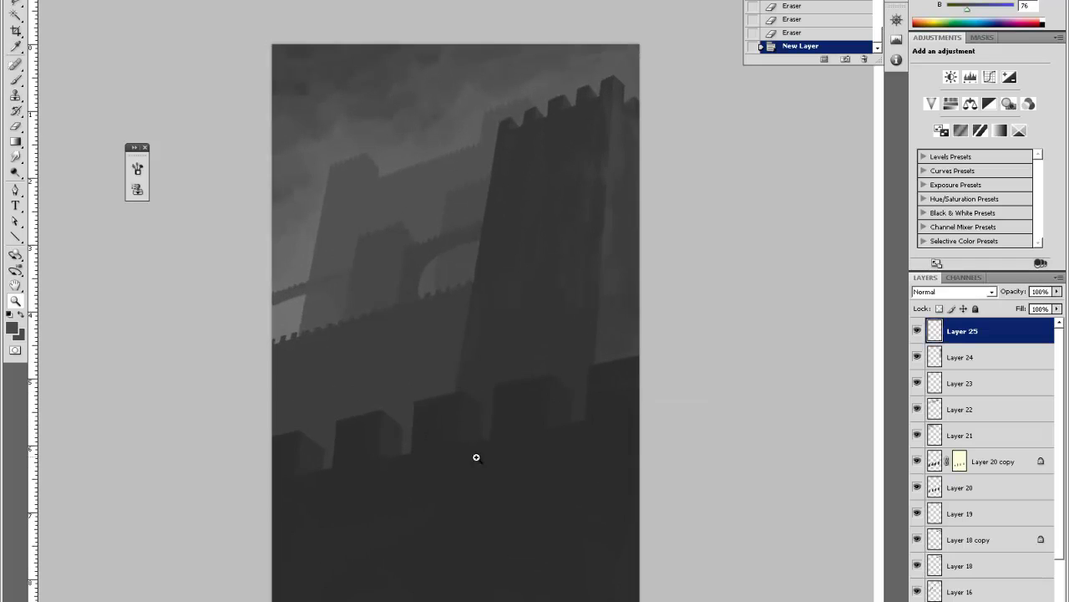
{"action": "key", "text": "b"}
{"action": "left_click", "coordinate": [410, 429]}
{"action": "right_click", "coordinate": [405, 409]}
{"action": "left_click", "coordinate": [426, 425]}
{"action": "left_click", "coordinate": [402, 445]}
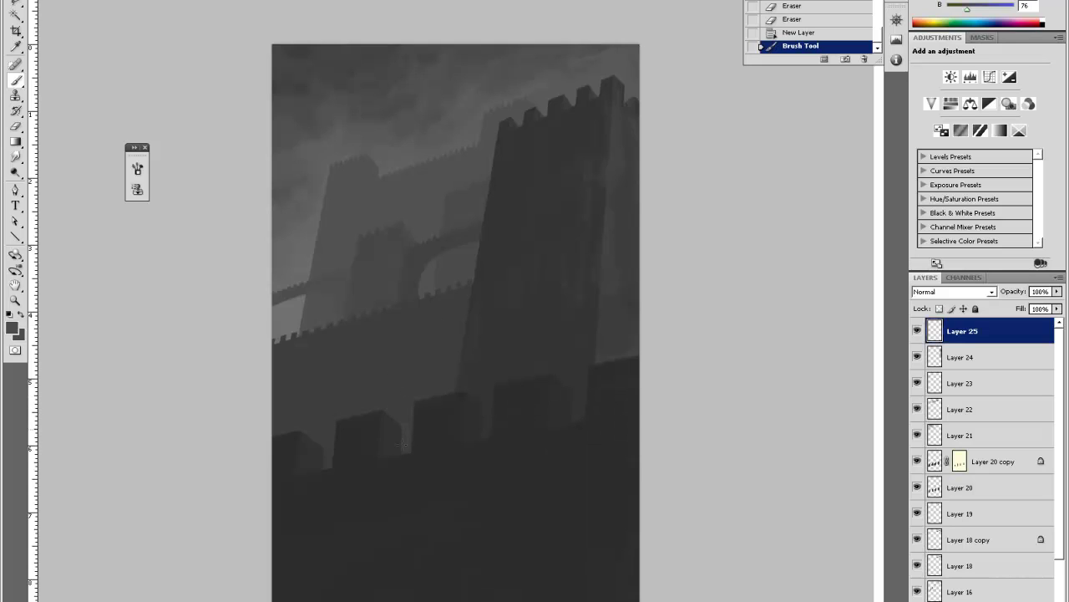
{"action": "left_click_drag", "start_coordinate": [409, 427], "coordinate": [400, 440]}
{"action": "left_click", "coordinate": [407, 450]}
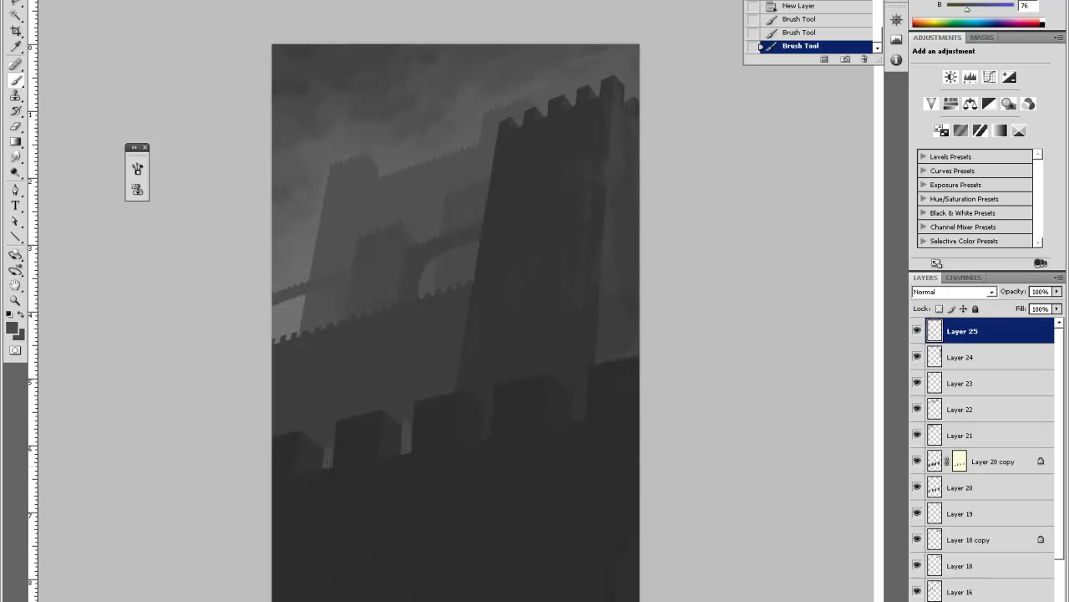
{"action": "left_click", "coordinate": [328, 467]}
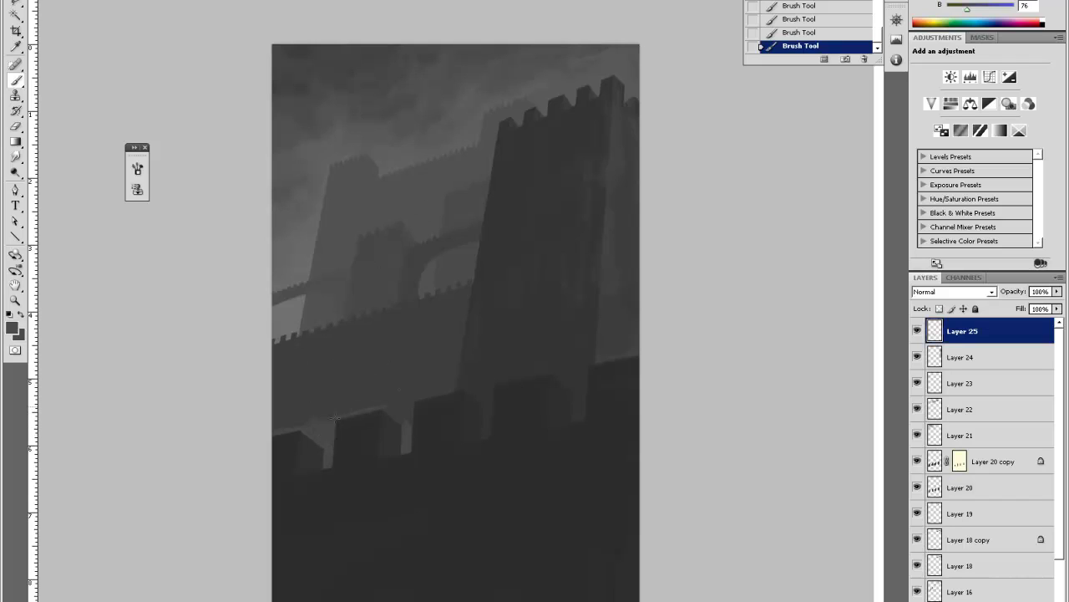
Extend the grey haze along the tops of the left foreground merlons and into the gap beside the third one.
{"action": "right_click", "coordinate": [392, 384]}
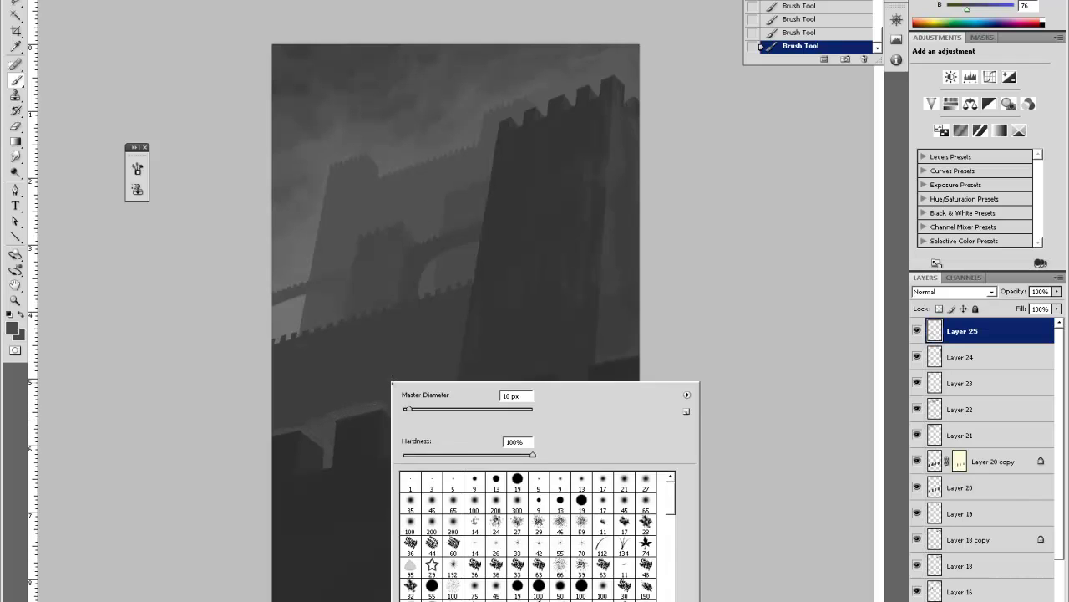
{"action": "left_click", "coordinate": [346, 413]}
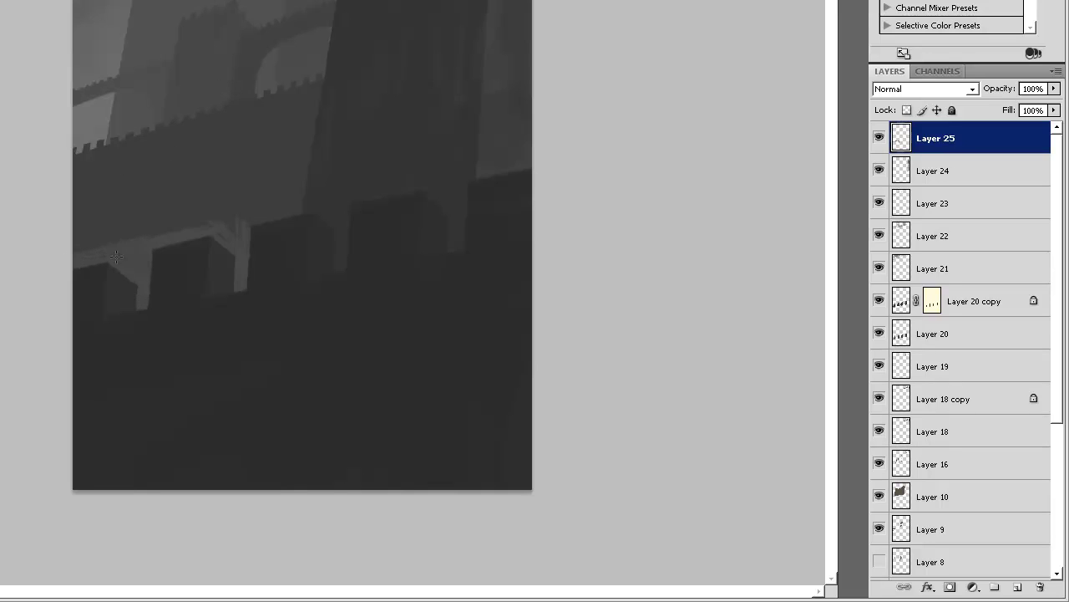
{"action": "left_click_drag", "start_coordinate": [116, 256], "coordinate": [152, 242]}
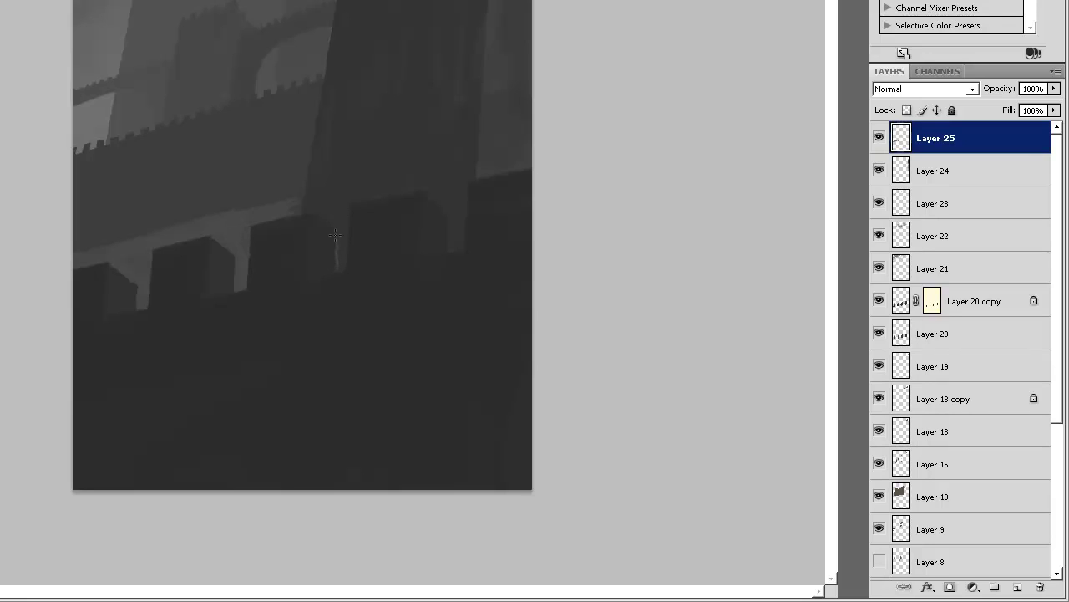
{"action": "left_click_drag", "start_coordinate": [335, 236], "coordinate": [343, 266]}
{"action": "left_click_drag", "start_coordinate": [348, 206], "coordinate": [338, 230]}
{"action": "mouse_move", "coordinate": [300, 203]}
{"action": "left_mouse_down"}
{"action": "mouse_move", "coordinate": [329, 176]}
{"action": "mouse_move", "coordinate": [344, 206]}
{"action": "left_mouse_up"}
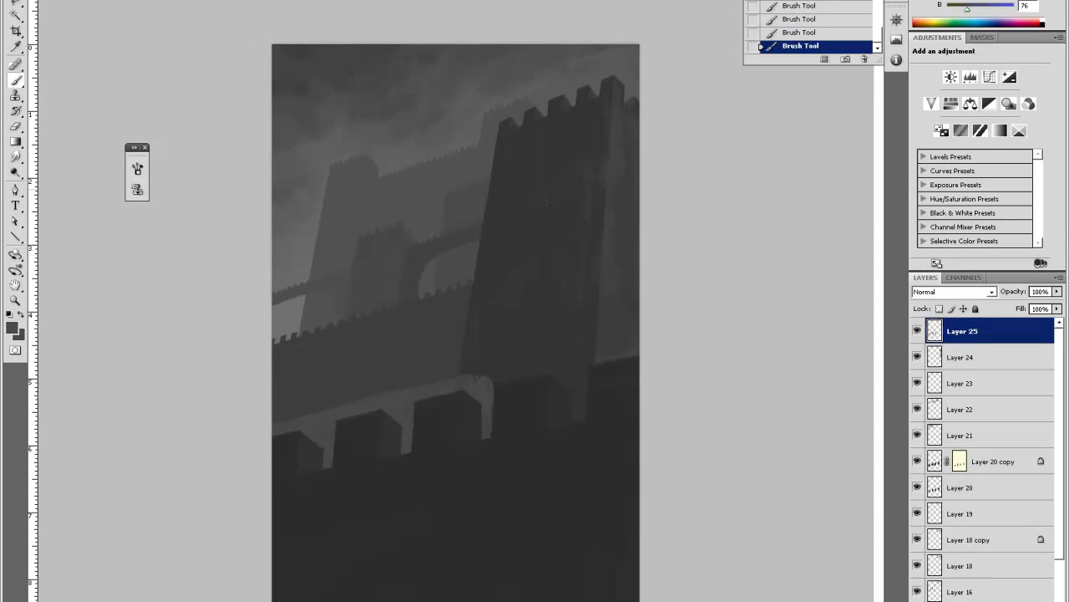
Continue the haze above the fourth merlon, into the gap beyond it and along the rightmost battlement to the canvas edge.
{"action": "right_click", "coordinate": [571, 342]}
{"action": "left_click_drag", "start_coordinate": [578, 364], "coordinate": [574, 366]}
{"action": "left_click_drag", "start_coordinate": [485, 377], "coordinate": [573, 364]}
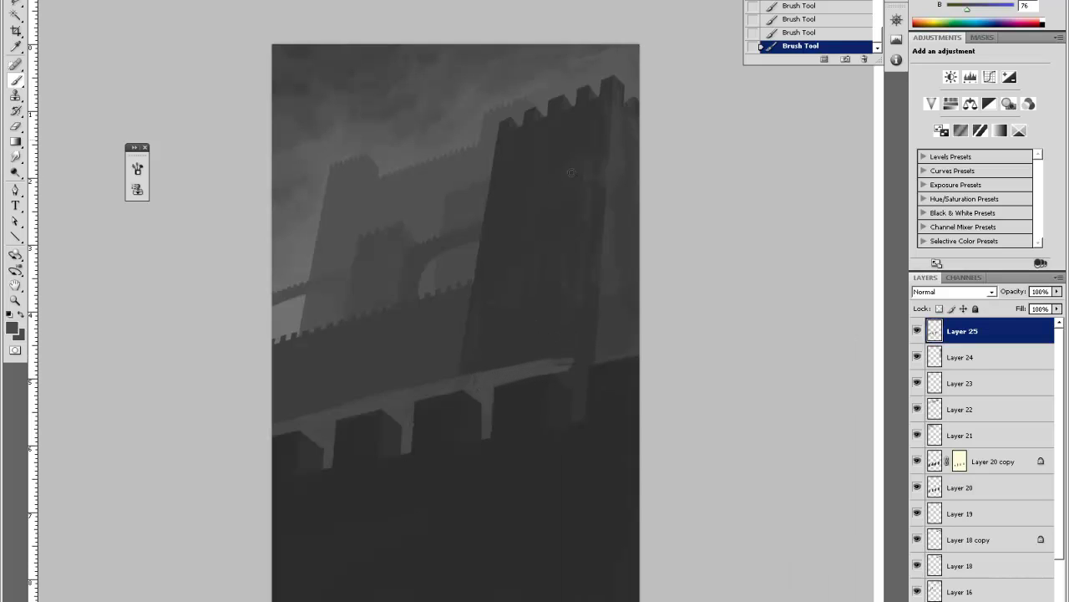
{"action": "right_click", "coordinate": [575, 353]}
{"action": "key", "text": "Return"}
{"action": "left_click_drag", "start_coordinate": [555, 374], "coordinate": [569, 388]}
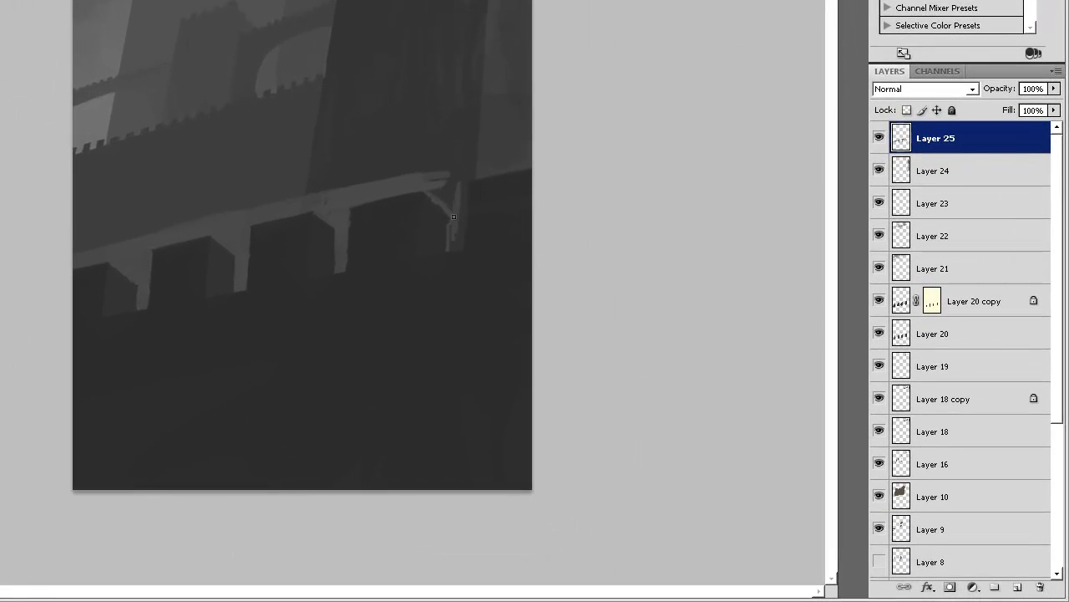
{"action": "left_click_drag", "start_coordinate": [572, 412], "coordinate": [584, 372]}
{"action": "mouse_move", "coordinate": [464, 188]}
{"action": "left_mouse_down"}
{"action": "mouse_move", "coordinate": [461, 242]}
{"action": "mouse_move", "coordinate": [459, 106]}
{"action": "mouse_move", "coordinate": [459, 247]}
{"action": "left_mouse_up"}
{"action": "mouse_move", "coordinate": [502, 176]}
{"action": "left_mouse_down"}
{"action": "mouse_move", "coordinate": [545, 159]}
{"action": "mouse_move", "coordinate": [465, 170]}
{"action": "mouse_move", "coordinate": [530, 154]}
{"action": "left_mouse_up"}
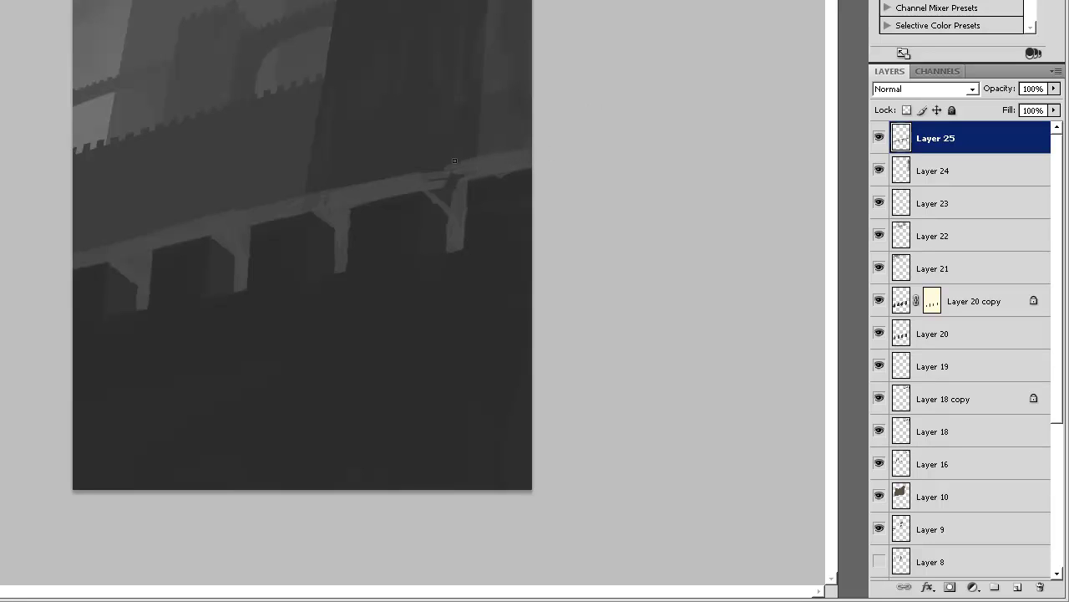
{"action": "mouse_move", "coordinate": [433, 189]}
{"action": "left_mouse_down"}
{"action": "mouse_move", "coordinate": [455, 177]}
{"action": "mouse_move", "coordinate": [450, 203]}
{"action": "mouse_move", "coordinate": [437, 184]}
{"action": "left_mouse_up"}
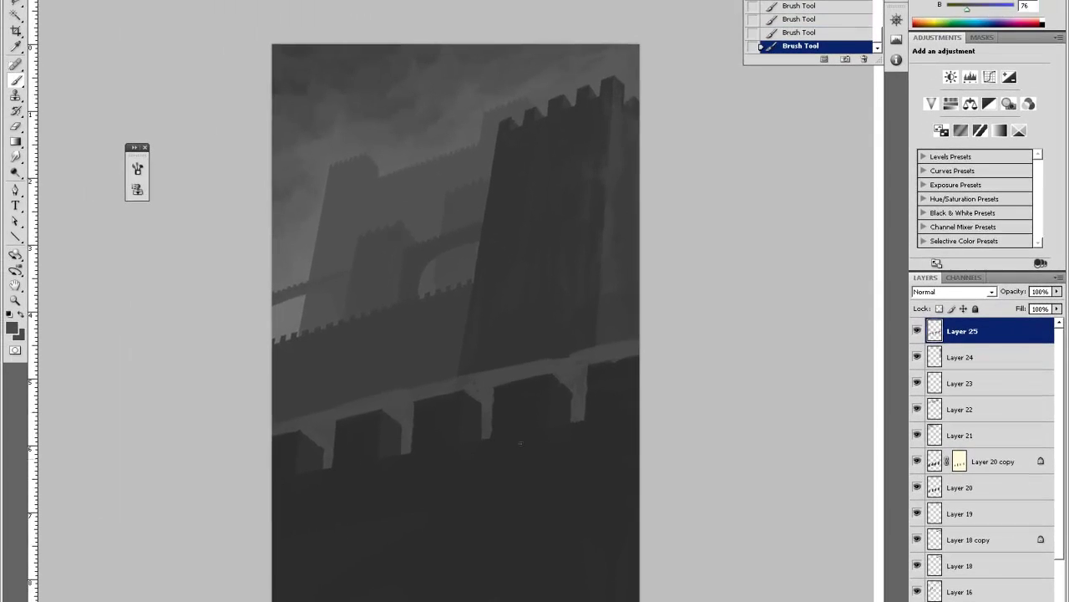
Widen the haze band above the battlements with a larger brush and fade its upper edge with a soft eraser.
{"action": "right_click", "coordinate": [349, 104]}
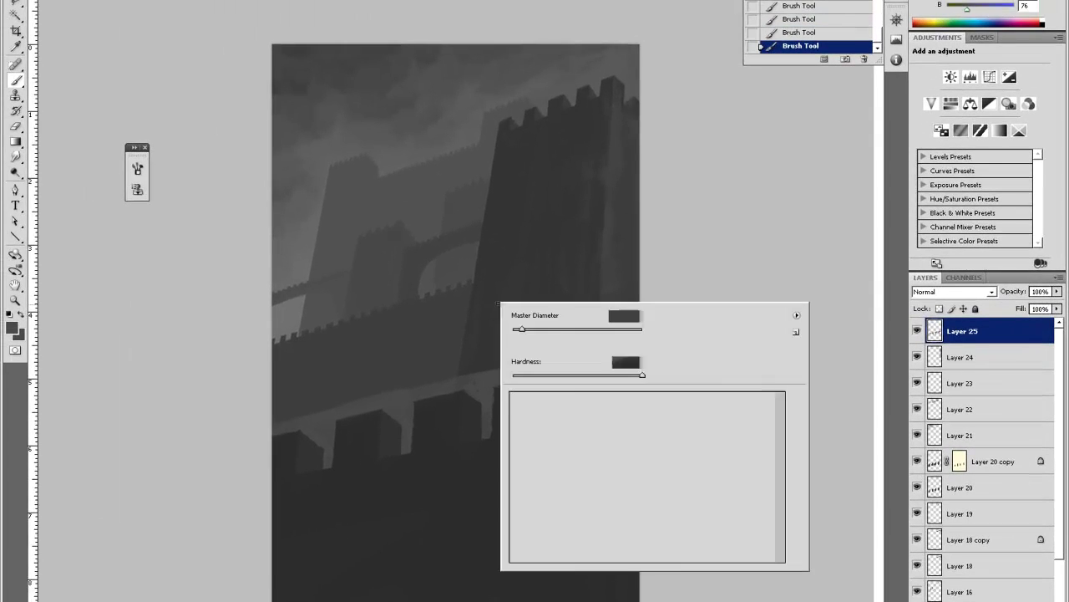
{"action": "left_click", "coordinate": [566, 329]}
{"action": "left_click_drag", "start_coordinate": [279, 415], "coordinate": [644, 319]}
{"action": "key", "text": "e"}
{"action": "right_click", "coordinate": [598, 296]}
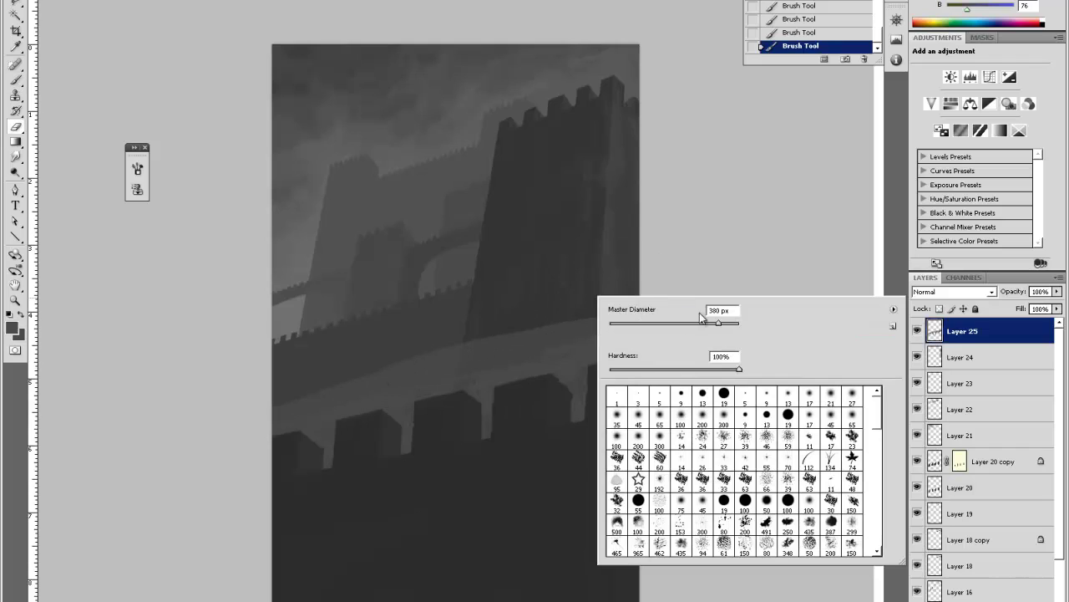
{"action": "left_click_drag", "start_coordinate": [738, 369], "coordinate": [604, 365]}
{"action": "left_click_drag", "start_coordinate": [295, 381], "coordinate": [577, 306]}
{"action": "mouse_move", "coordinate": [468, 334]}
{"action": "left_mouse_down"}
{"action": "mouse_move", "coordinate": [534, 316]}
{"action": "mouse_move", "coordinate": [557, 332]}
{"action": "mouse_move", "coordinate": [636, 301]}
{"action": "mouse_move", "coordinate": [455, 363]}
{"action": "mouse_move", "coordinate": [455, 351]}
{"action": "mouse_move", "coordinate": [522, 324]}
{"action": "mouse_move", "coordinate": [488, 371]}
{"action": "mouse_move", "coordinate": [522, 341]}
{"action": "left_mouse_up"}
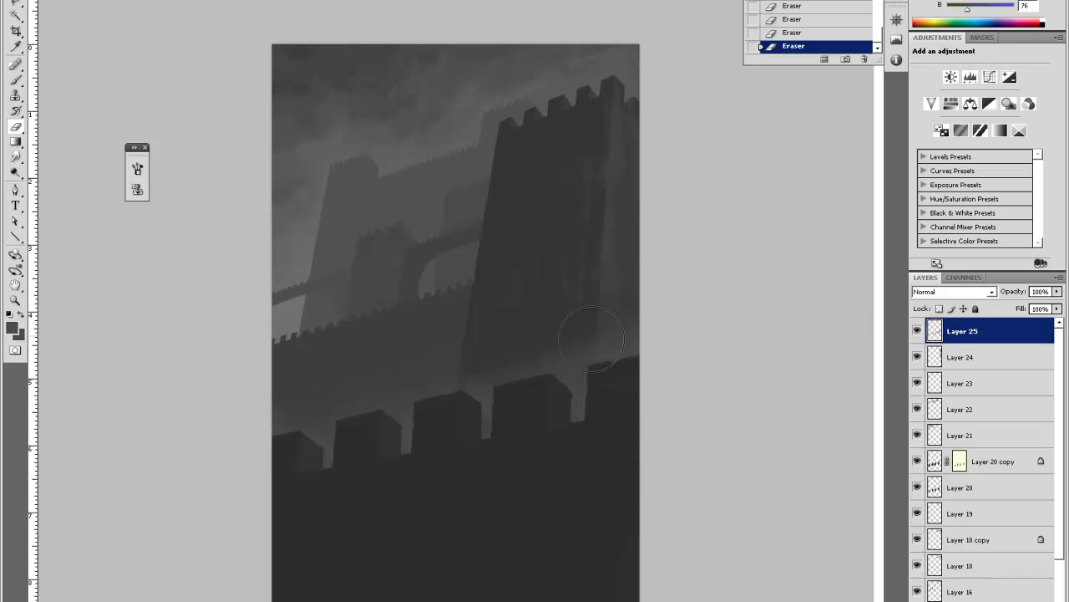
Try the Soft Light and Overlay blend modes on Layer 25 and settle on Lighten.
{"action": "left_click", "coordinate": [986, 291]}
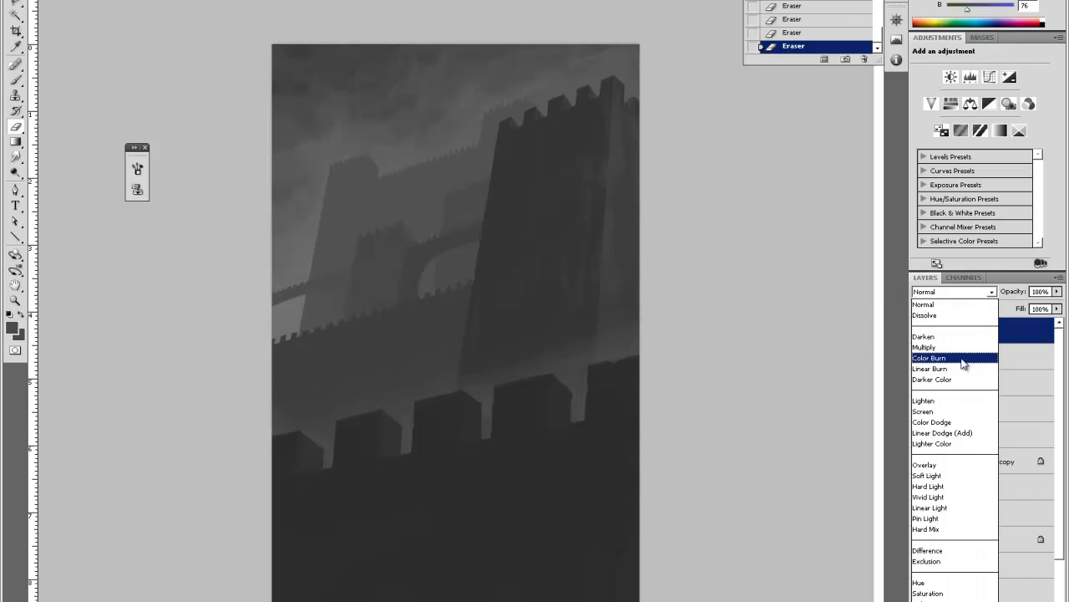
{"action": "left_click", "coordinate": [952, 476]}
{"action": "left_click", "coordinate": [961, 291]}
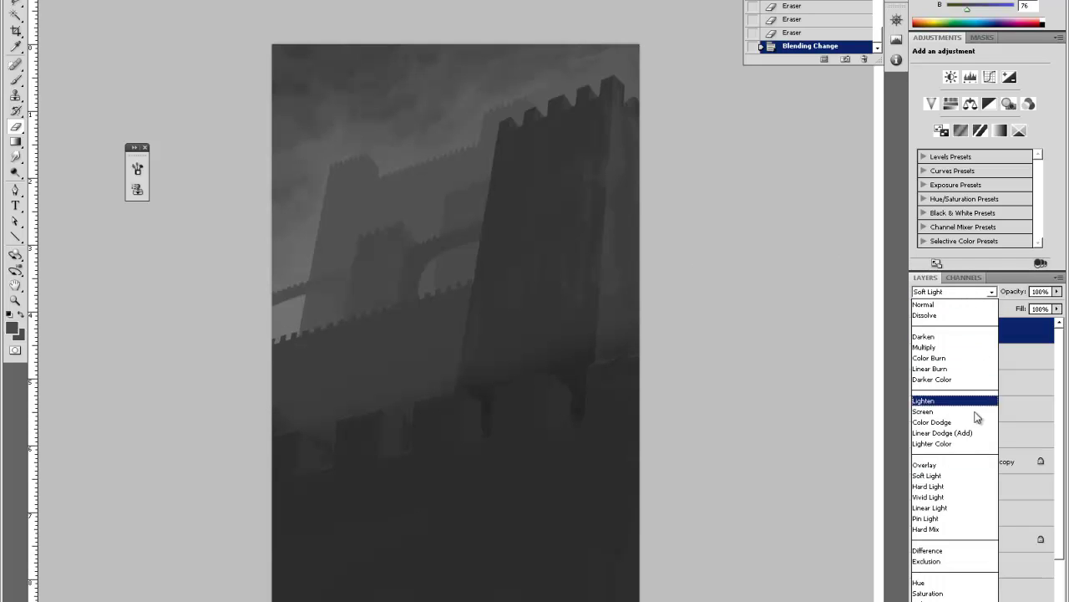
{"action": "left_click", "coordinate": [946, 466]}
{"action": "left_click", "coordinate": [960, 292]}
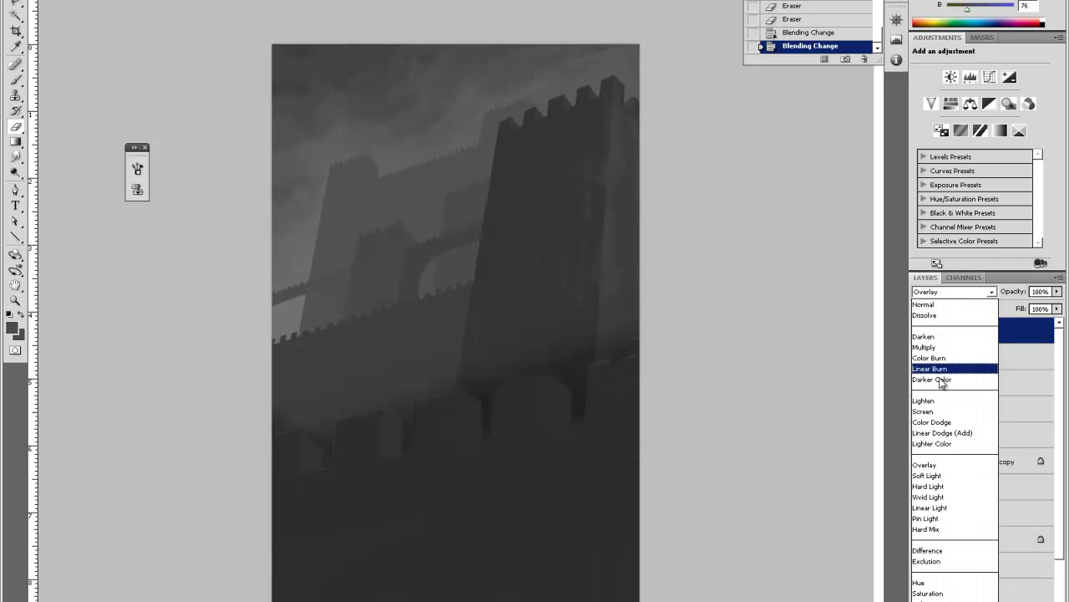
{"action": "left_click", "coordinate": [940, 401]}
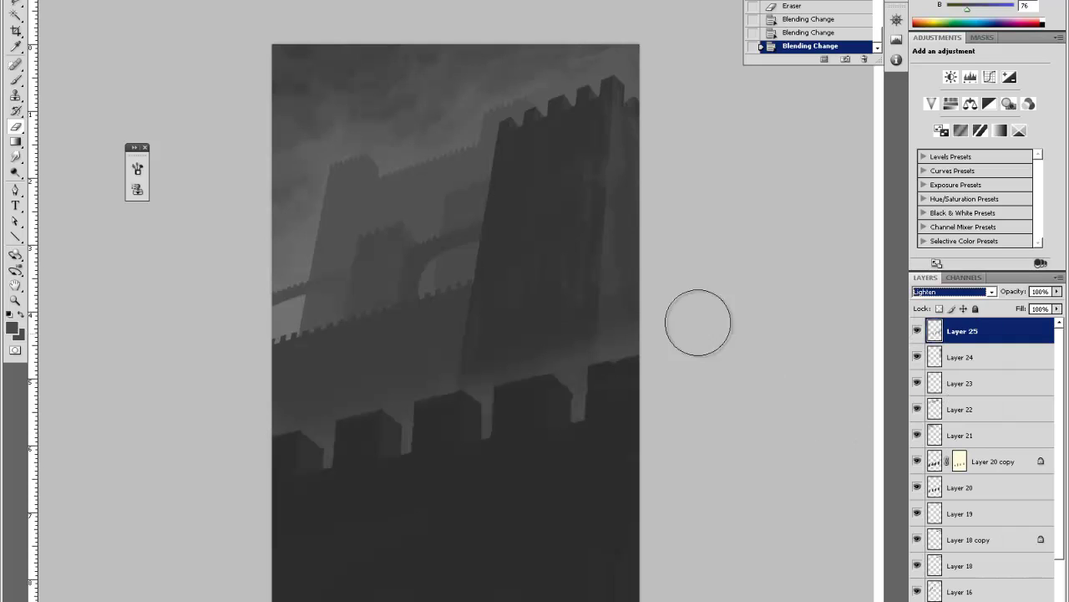
Erase more of the haze around the right-hand merlons and reduce Layer 25's opacity to 66%.
{"action": "mouse_move", "coordinate": [514, 387]}
{"action": "left_mouse_down"}
{"action": "mouse_move", "coordinate": [488, 381]}
{"action": "mouse_move", "coordinate": [547, 356]}
{"action": "mouse_move", "coordinate": [559, 386]}
{"action": "left_mouse_up"}
{"action": "left_click_drag", "start_coordinate": [576, 376], "coordinate": [585, 363]}
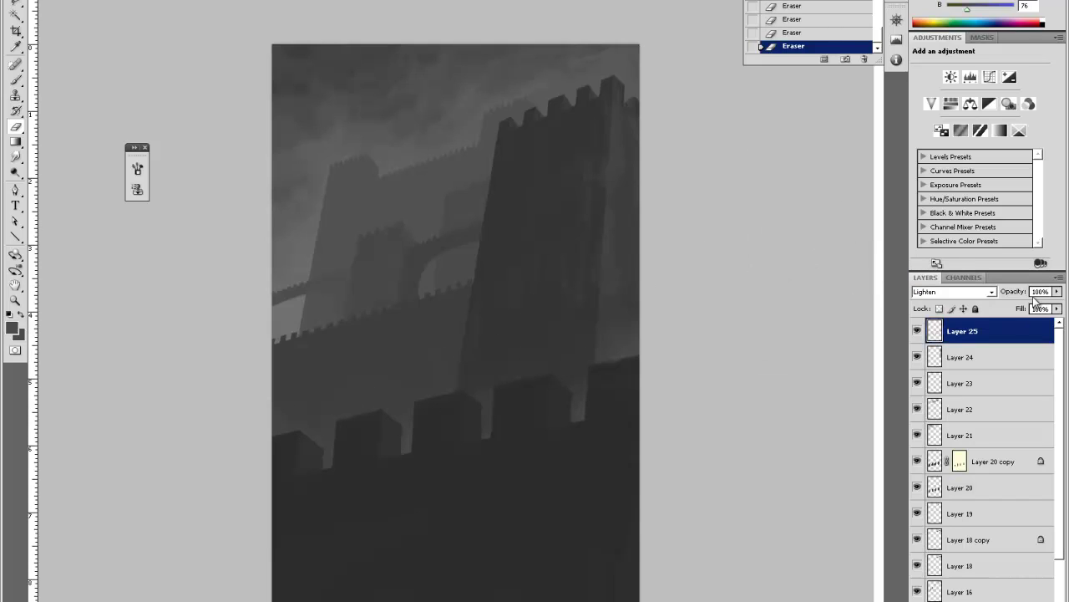
{"action": "left_click_drag", "start_coordinate": [1021, 293], "coordinate": [1005, 303]}
Try darkening the tower's side face on Layer 24 with Hue/Saturation, lowering Lightness to about -37.
{"action": "left_click", "coordinate": [918, 356]}
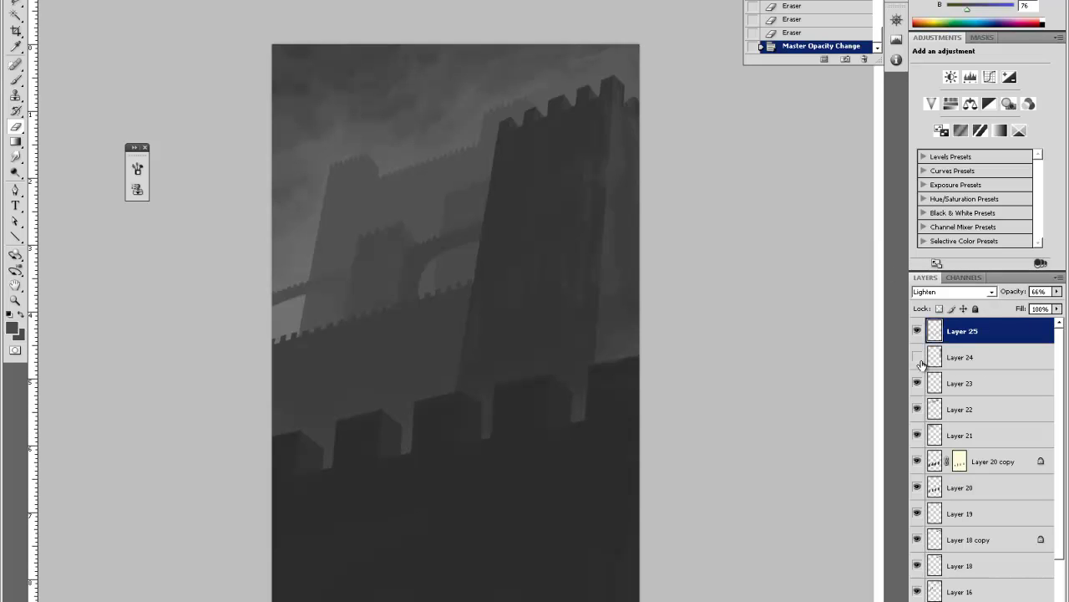
{"action": "left_click", "coordinate": [918, 358]}
{"action": "left_click", "coordinate": [952, 364]}
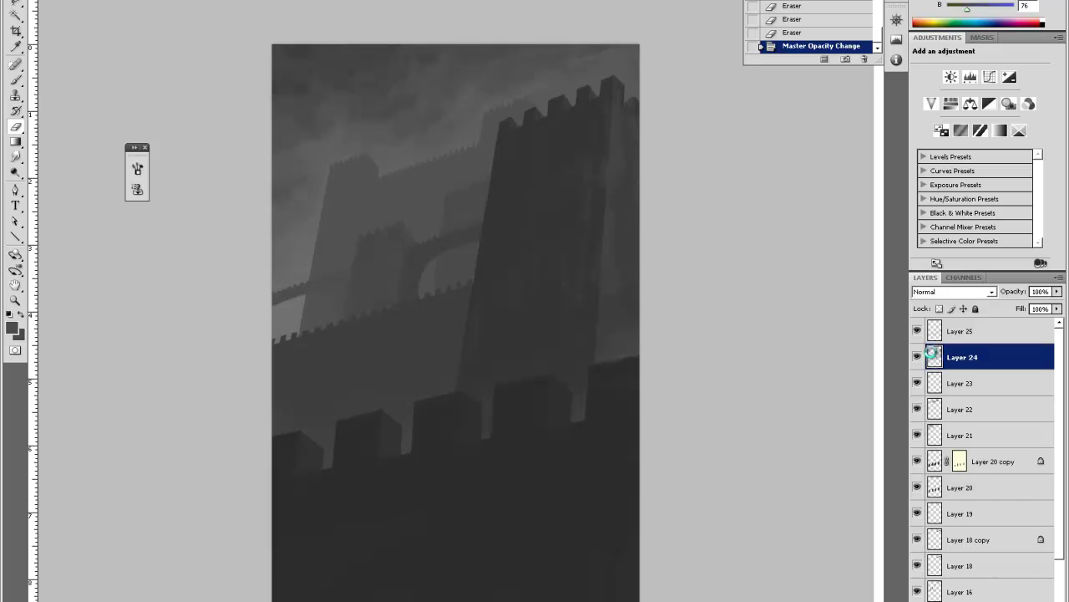
{"action": "key", "text": "ctrl+i"}
{"action": "key", "text": "ctrl+i"}
{"action": "key", "text": "ctrl+u"}
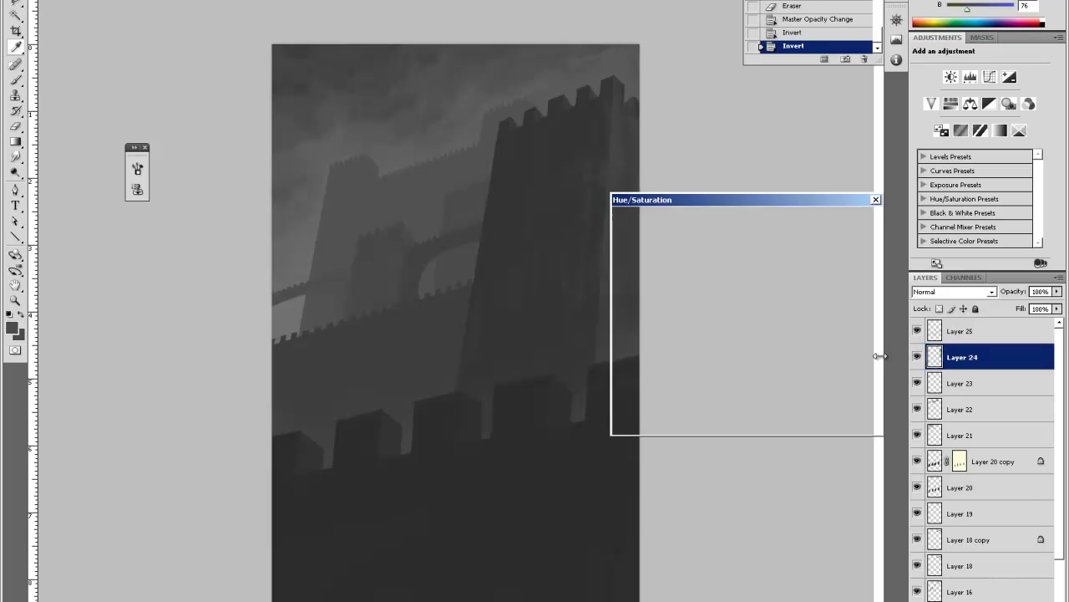
{"action": "left_click_drag", "start_coordinate": [717, 365], "coordinate": [696, 370]}
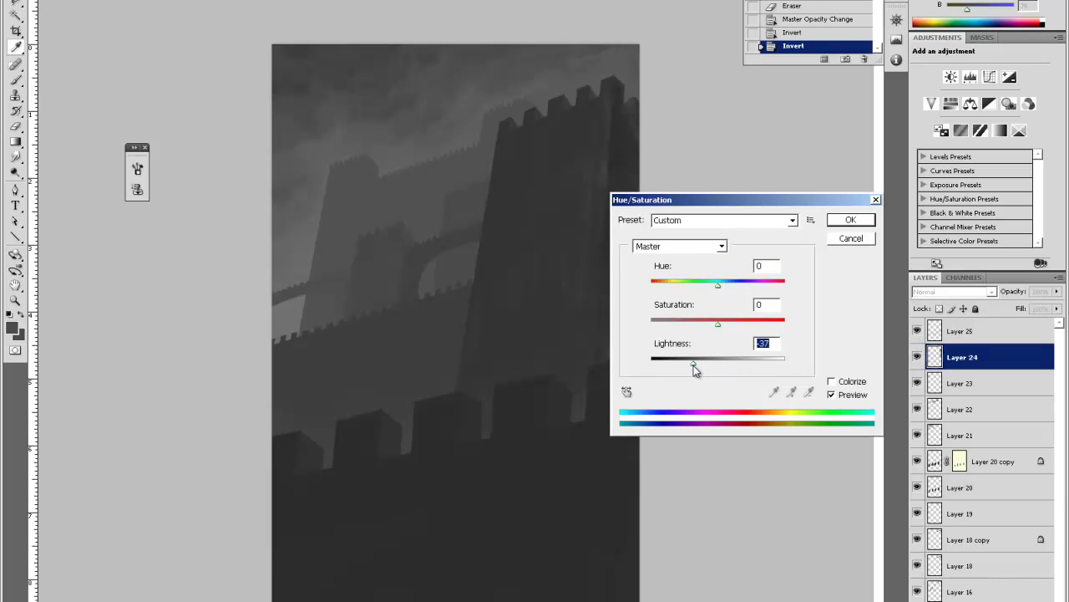
{"action": "left_click", "coordinate": [850, 220]}
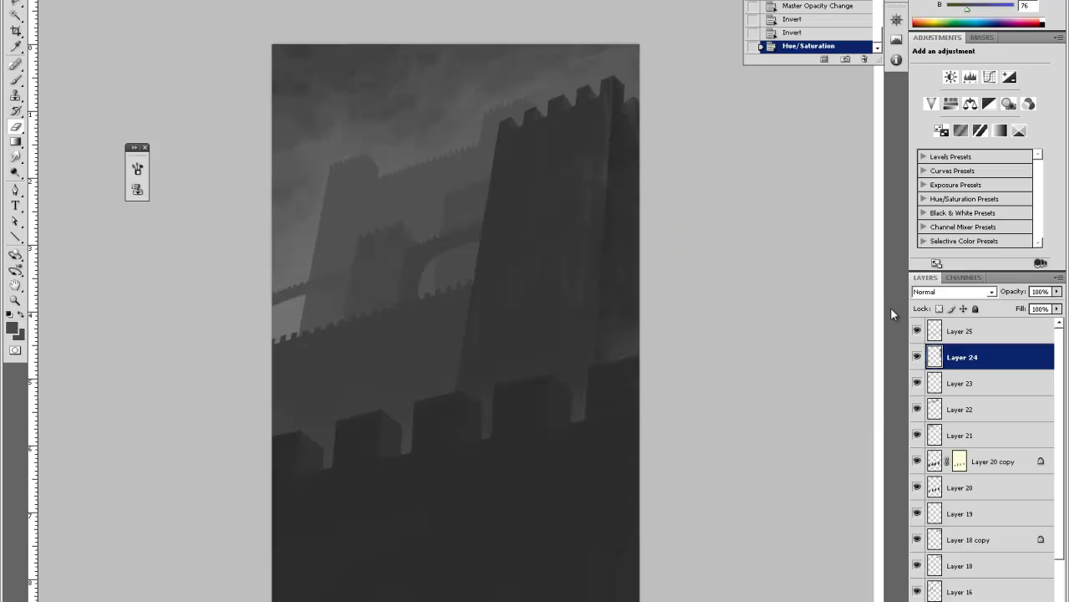
Compare Layer 24 with and without the Hue/Saturation darkening and leave the adjustment undone.
{"action": "key", "text": "ctrl+z"}
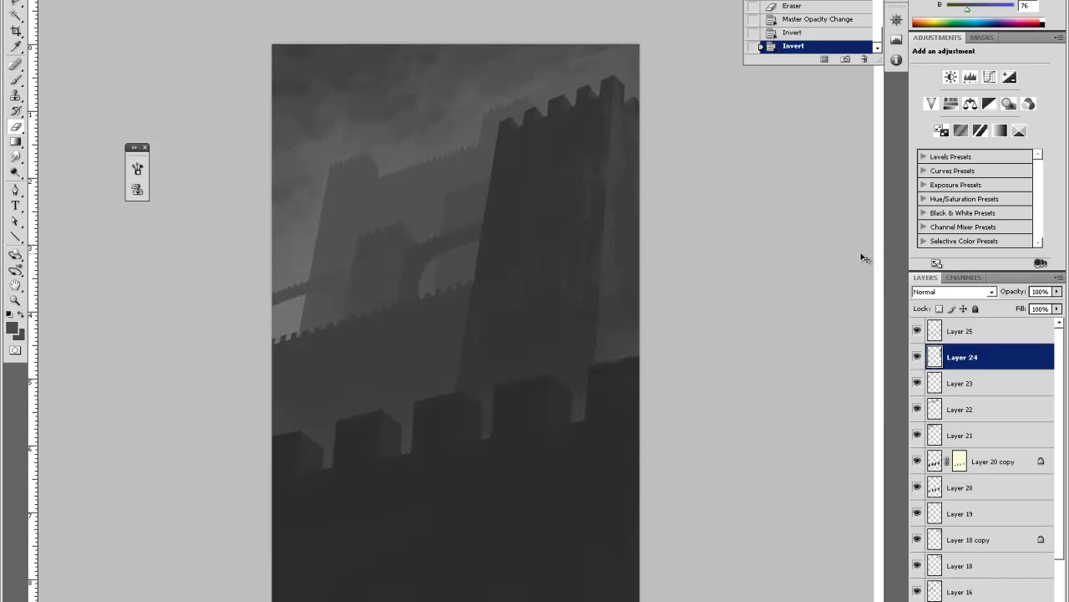
{"action": "key", "text": "ctrl+z"}
{"action": "key", "text": "ctrl+z"}
{"action": "key", "text": "ctrl+z"}
{"action": "key", "text": "ctrl+z"}
On Layer 25, sample a lighter grey, paint the side face of the distant left tower with a small brush and ready the eraser.
{"action": "left_click", "coordinate": [963, 332]}
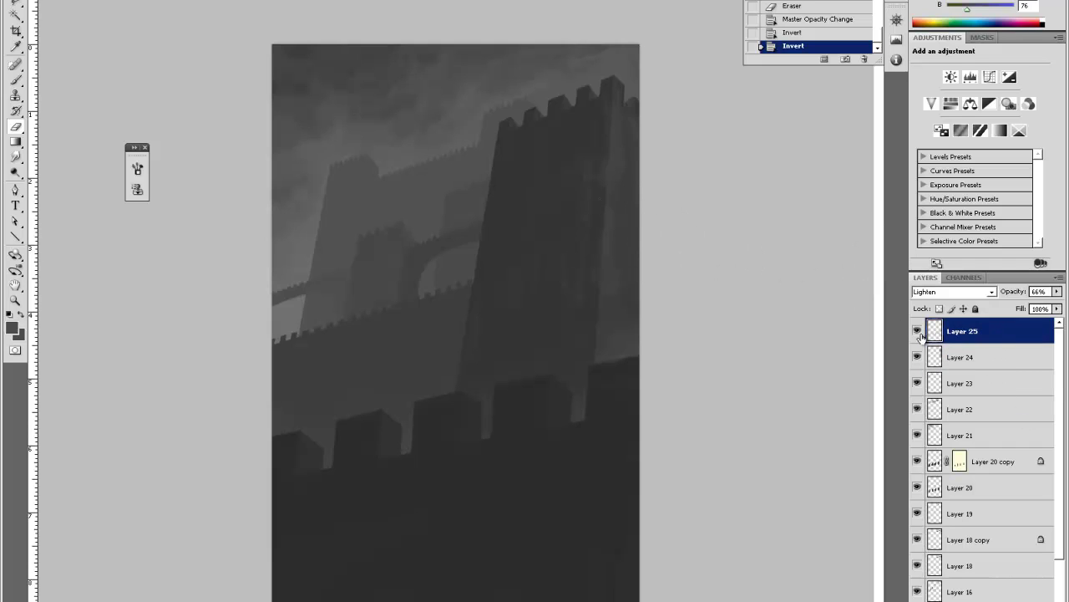
{"action": "key", "text": "ctrl+shift+alt+n"}
{"action": "key", "text": "ctrl+z"}
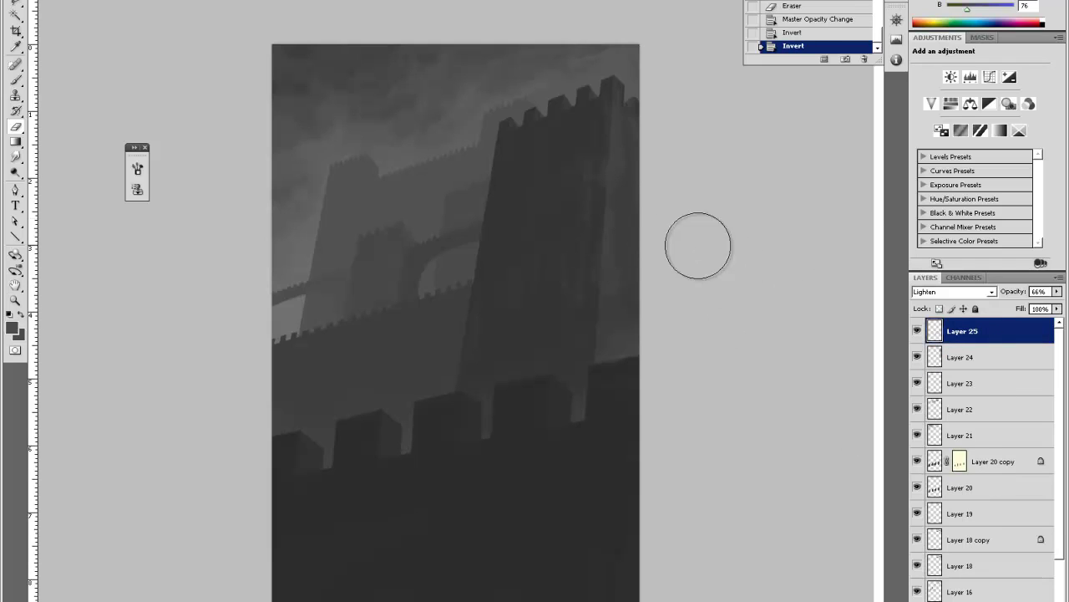
{"action": "left_click", "coordinate": [403, 119], "text": "ctrl"}
{"action": "left_click", "coordinate": [373, 118], "text": "ctrl"}
{"action": "left_click_drag", "start_coordinate": [318, 20], "coordinate": [519, 367]}
{"action": "left_click", "coordinate": [561, 481], "text": "alt"}
{"action": "key", "text": "b"}
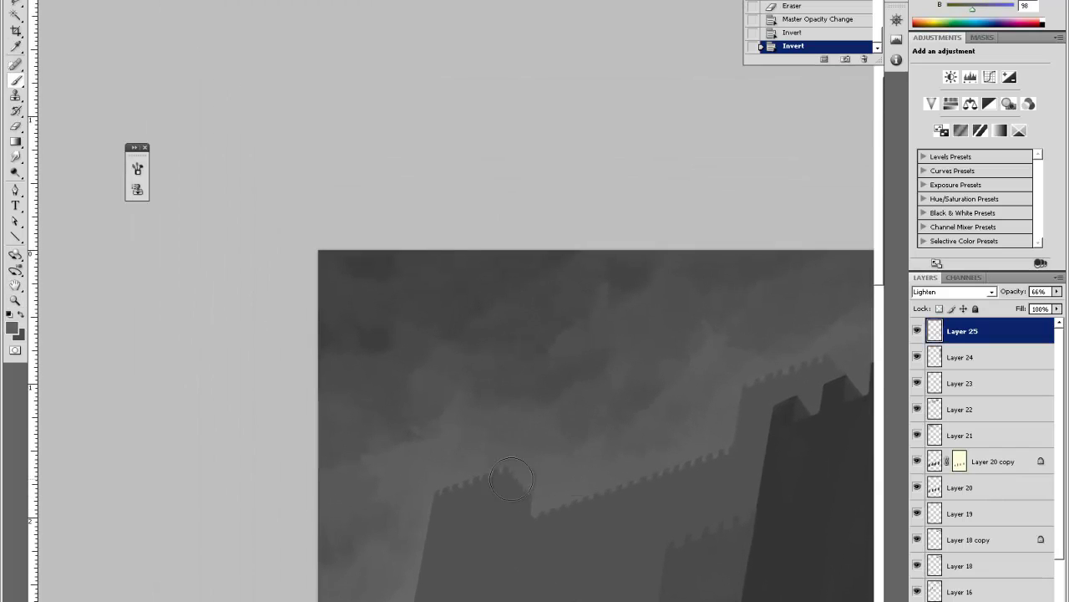
{"action": "right_click", "coordinate": [508, 482]}
{"action": "left_click", "coordinate": [506, 506]}
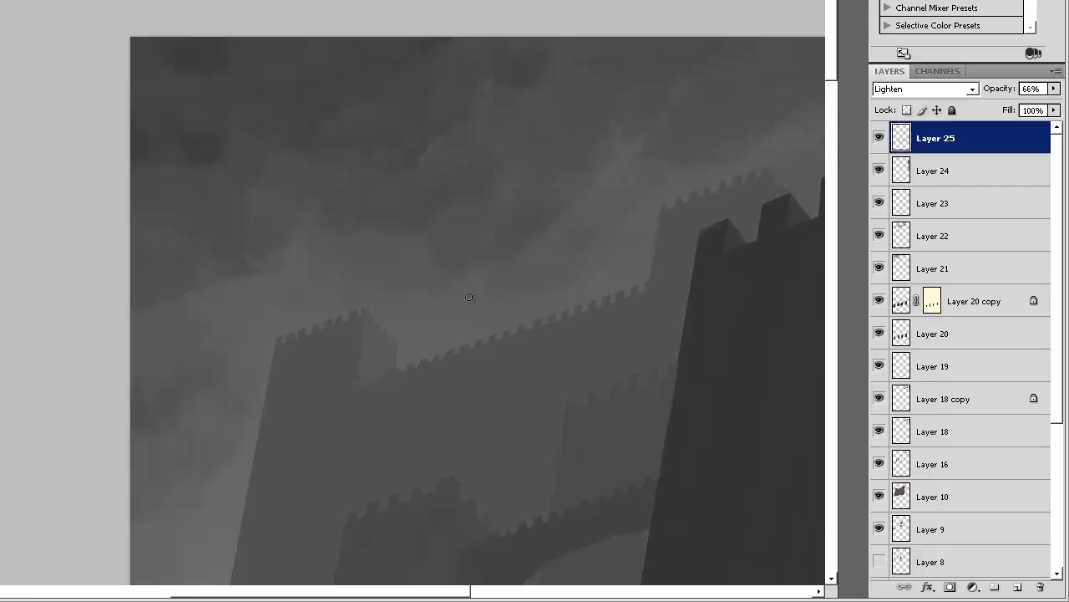
{"action": "left_click_drag", "start_coordinate": [358, 392], "coordinate": [366, 440]}
{"action": "key", "text": "e"}
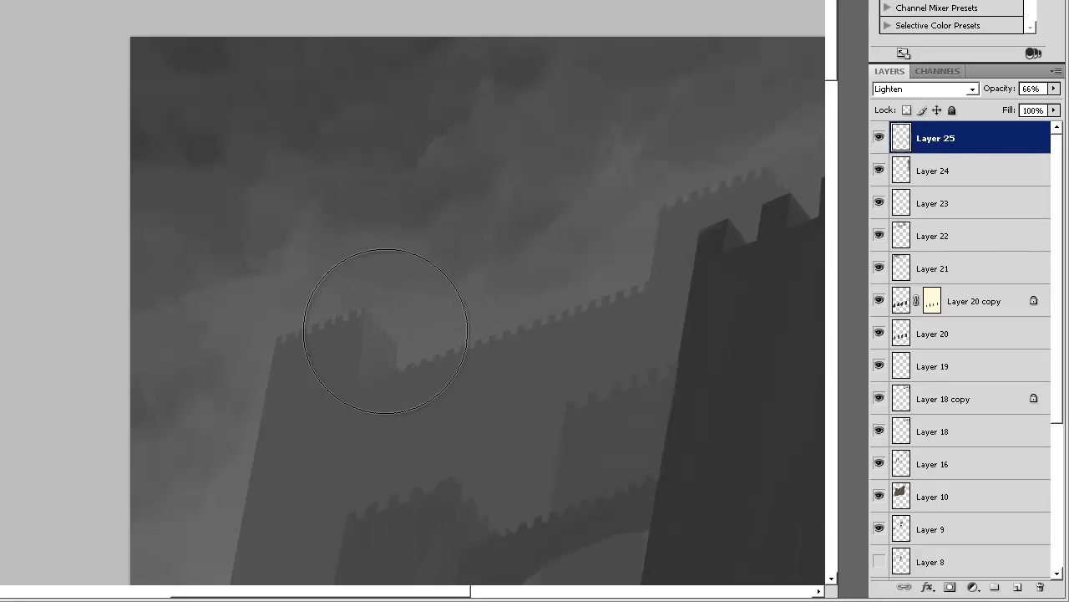
On Layer 25, paint a lighter side face on the middle tower beside the arched bridge and trim its edges with the eraser.
{"action": "key", "text": "space"}
{"action": "left_click_drag", "start_coordinate": [752, 280], "coordinate": [494, 297]}
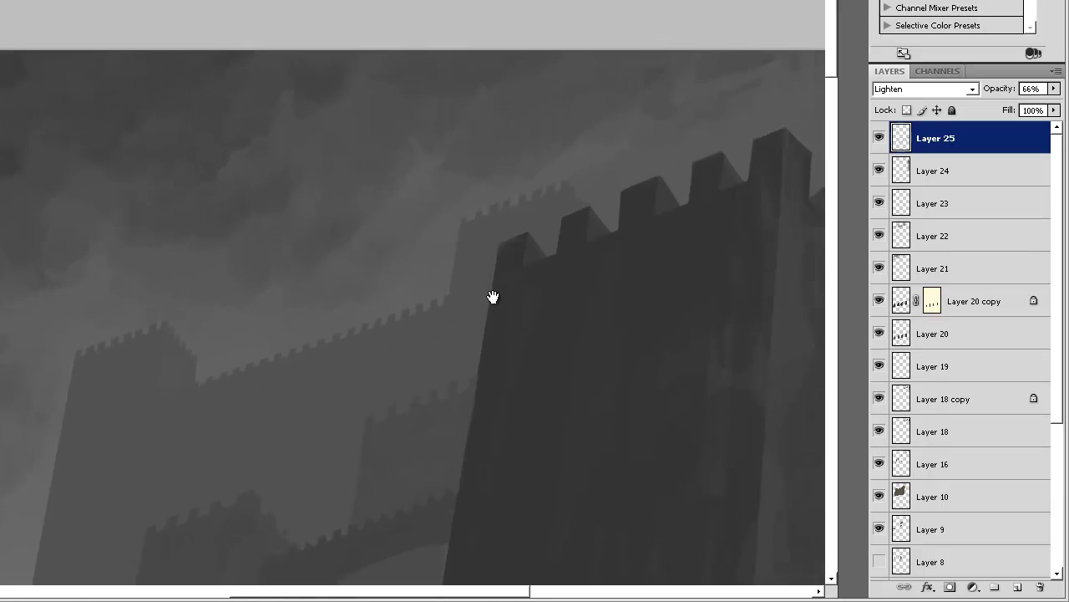
{"action": "key", "text": "b"}
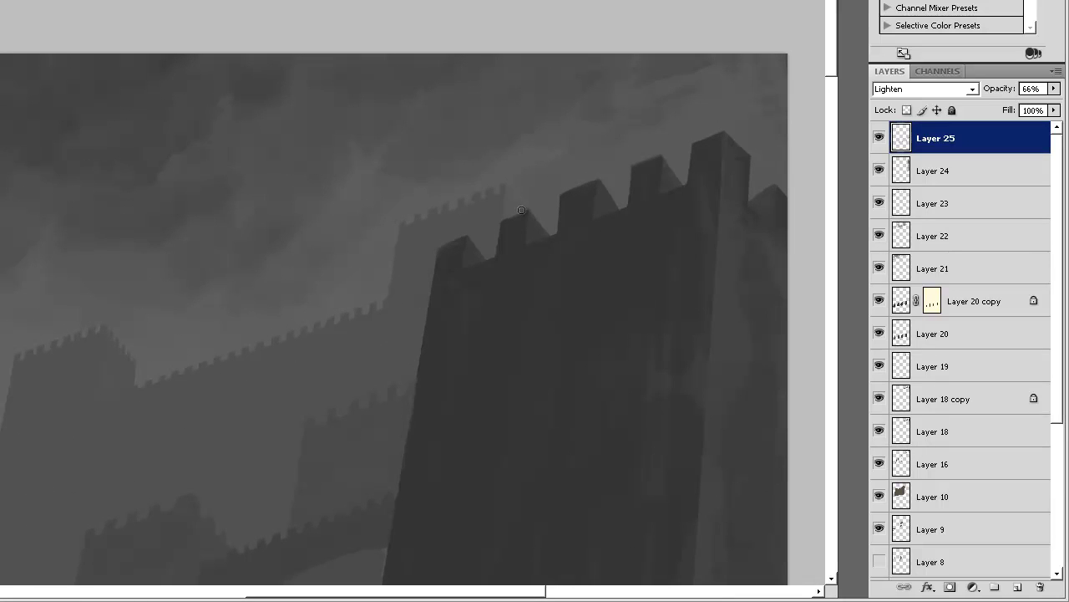
{"action": "key", "text": "bracketright"}
{"action": "key", "text": "bracketright"}
{"action": "key", "text": "bracketright"}
{"action": "key", "text": "bracketright"}
{"action": "key", "text": "bracketright"}
{"action": "mouse_move", "coordinate": [454, 375]}
{"action": "left_mouse_down"}
{"action": "mouse_move", "coordinate": [460, 327]}
{"action": "mouse_move", "coordinate": [451, 346]}
{"action": "mouse_move", "coordinate": [471, 340]}
{"action": "mouse_move", "coordinate": [487, 215]}
{"action": "left_mouse_up"}
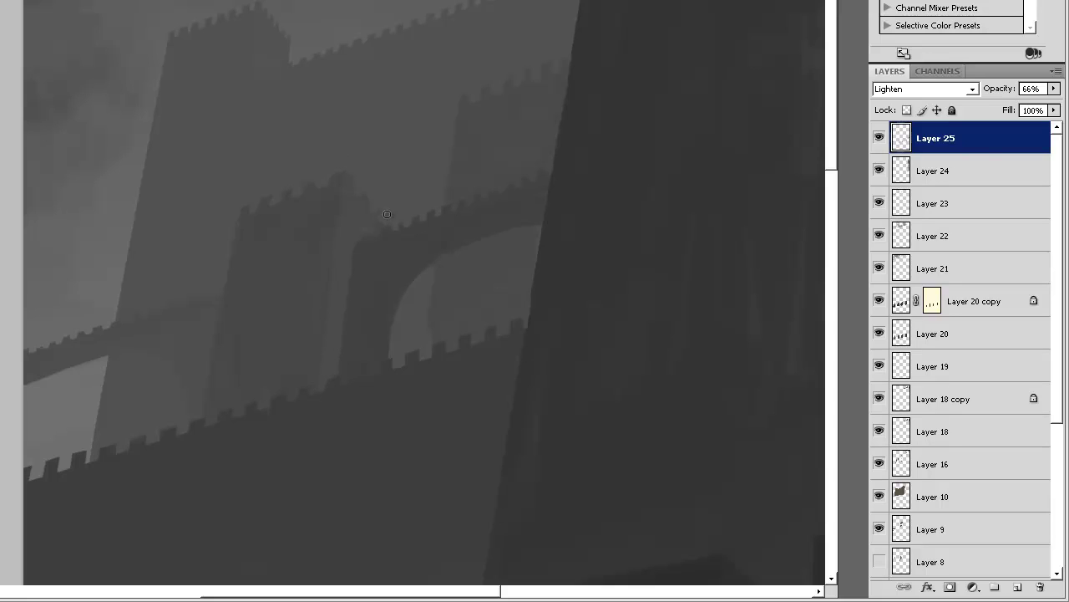
{"action": "key", "text": "e"}
{"action": "mouse_move", "coordinate": [381, 198]}
{"action": "left_mouse_down"}
{"action": "mouse_move", "coordinate": [357, 184]}
{"action": "mouse_move", "coordinate": [360, 171]}
{"action": "mouse_move", "coordinate": [362, 201]}
{"action": "left_mouse_up"}
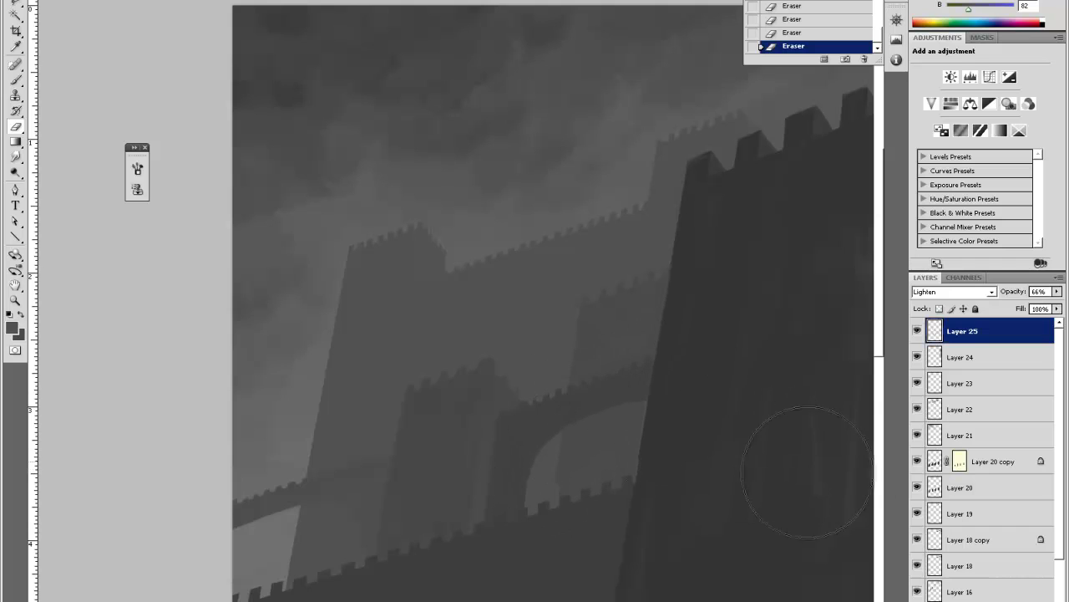
Add a new layer above Layer 25, toggle Layer 6's visibility to identify its contents and select Layer 6.
{"action": "left_click", "coordinate": [1028, 600]}
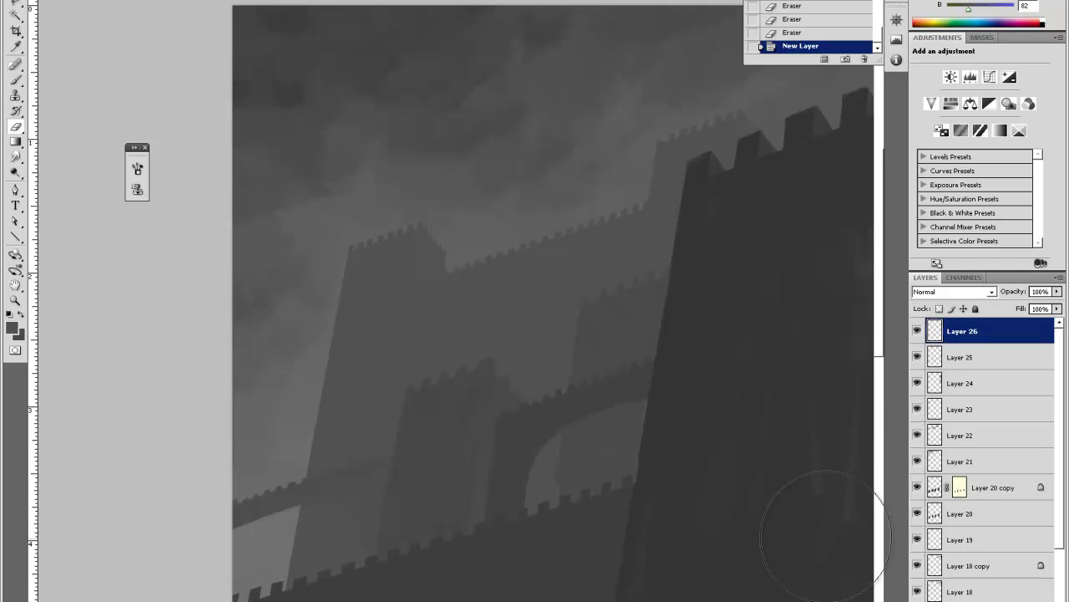
{"action": "key", "text": "ctrl+minus"}
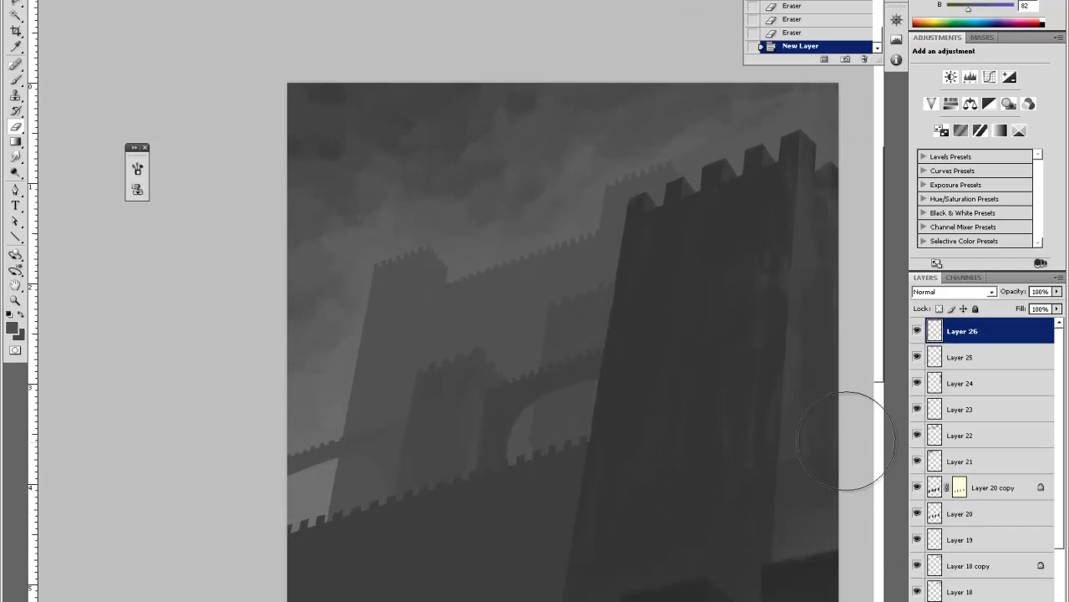
{"action": "scroll", "coordinate": [919, 589], "scroll_direction": "down", "scroll_amount": 3}
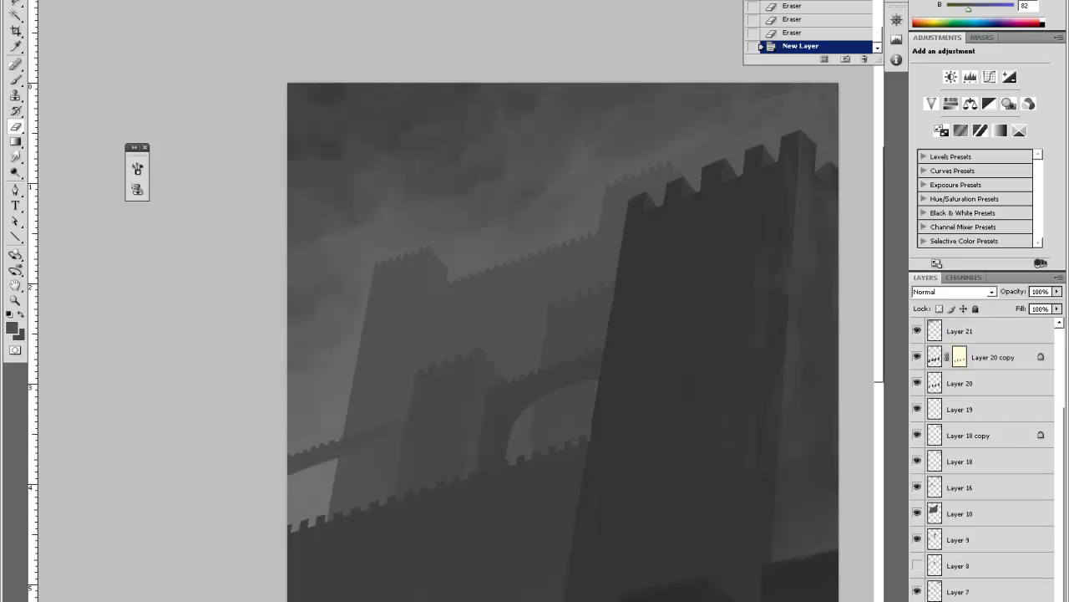
{"action": "left_click", "coordinate": [917, 600]}
{"action": "left_click", "coordinate": [917, 600]}
{"action": "left_click", "coordinate": [959, 600]}
Outline the arched bridge on Layer 6 with the Polygonal Lasso, lighten it slightly with Hue/Saturation and deselect.
{"action": "key", "text": "l"}
{"action": "left_click", "coordinate": [634, 331]}
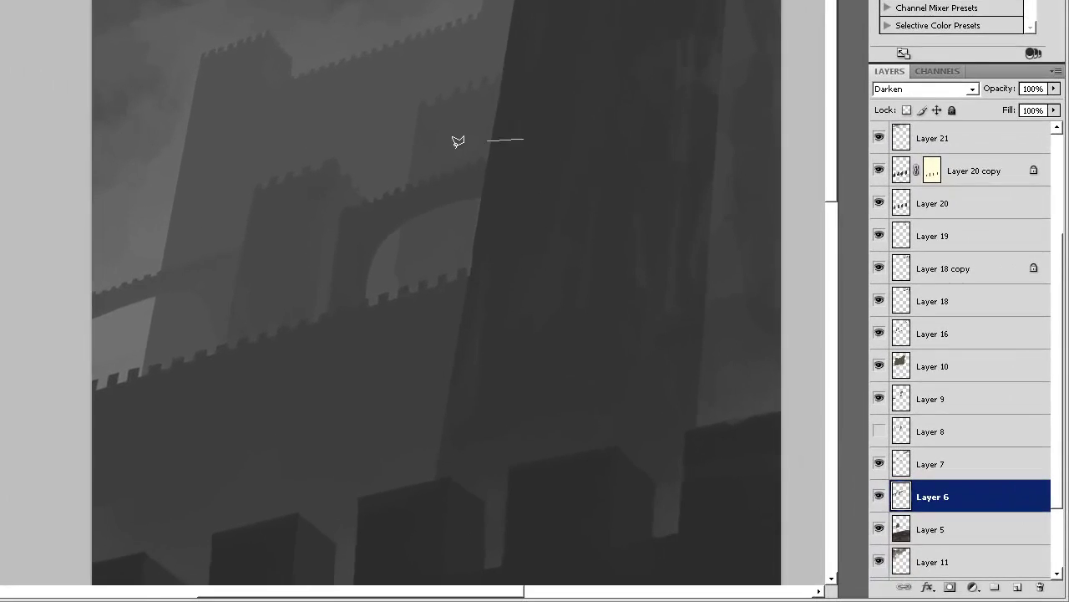
{"action": "left_click", "coordinate": [408, 156]}
{"action": "left_click", "coordinate": [336, 207]}
{"action": "left_click", "coordinate": [310, 343]}
{"action": "left_click", "coordinate": [502, 331]}
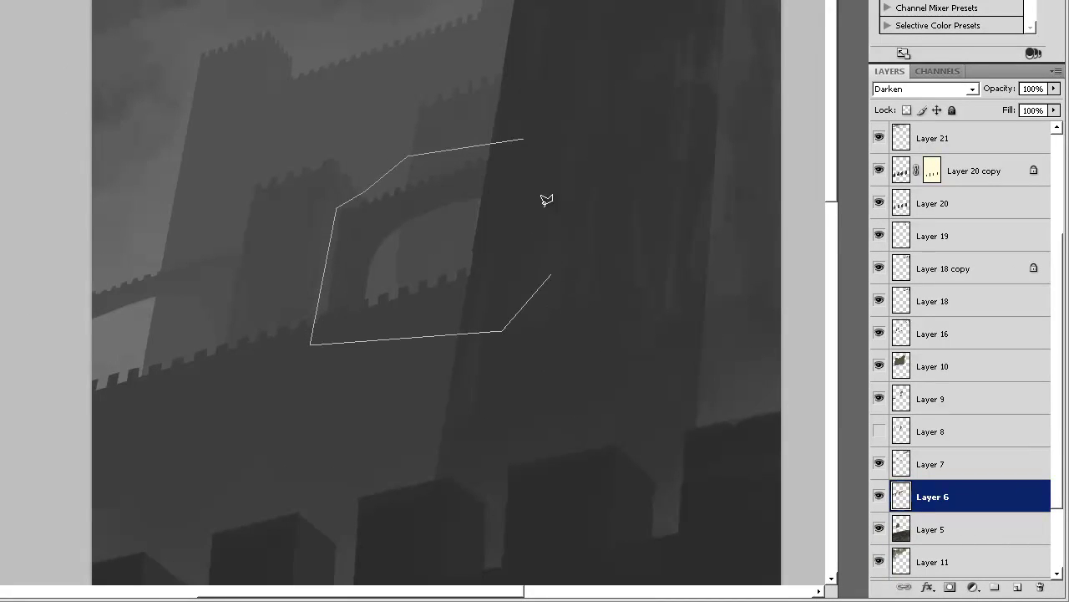
{"action": "left_click", "coordinate": [547, 241]}
{"action": "left_click", "coordinate": [524, 141]}
{"action": "key", "text": "ctrl+u"}
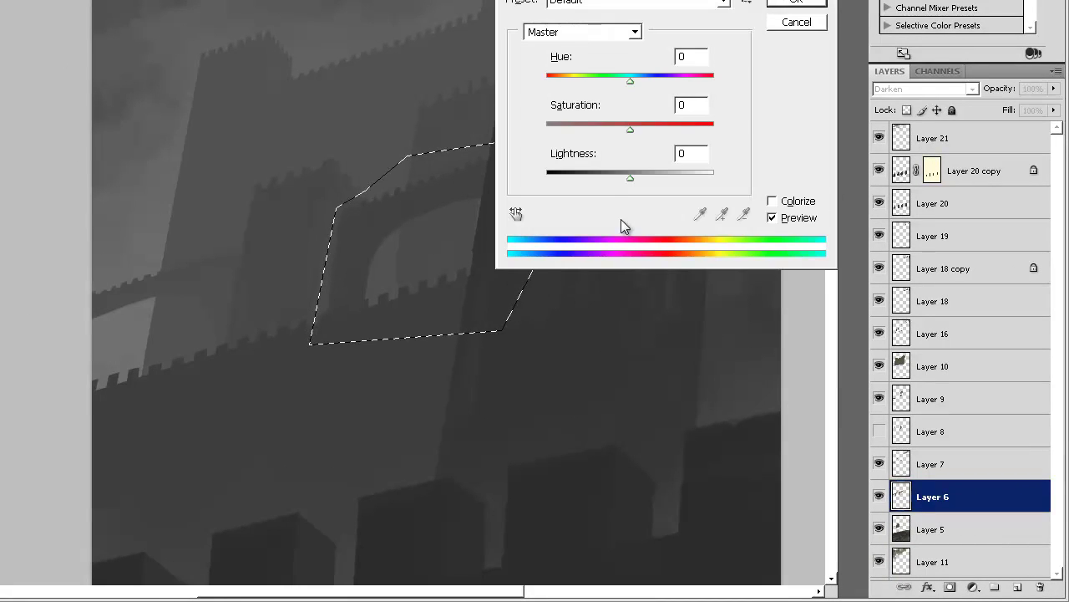
{"action": "left_click", "coordinate": [632, 177]}
{"action": "left_click_drag", "start_coordinate": [633, 176], "coordinate": [632, 176]}
{"action": "key", "text": "Return"}
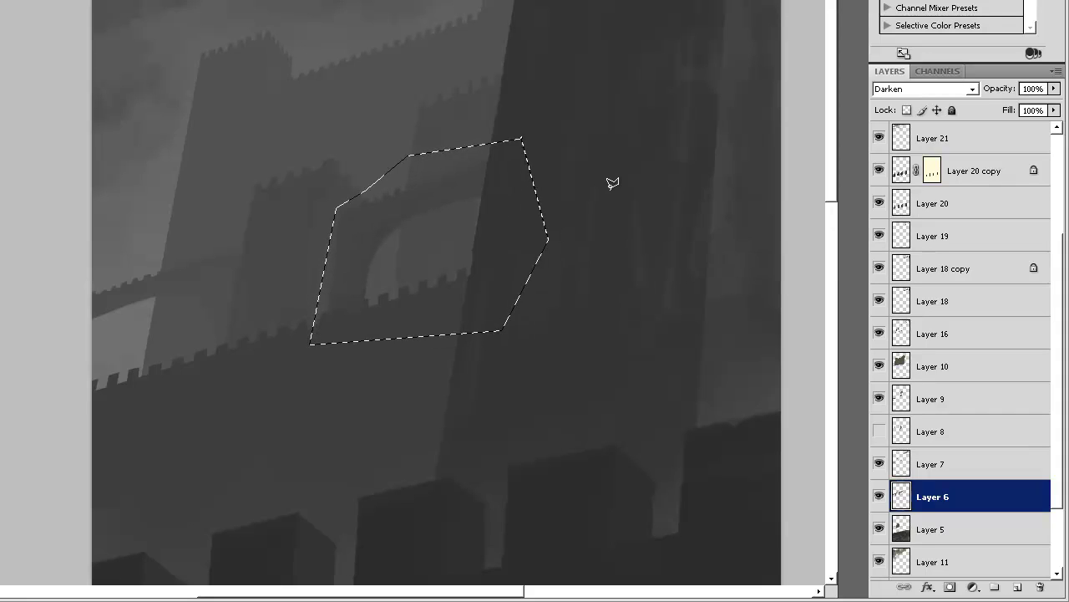
{"action": "key", "text": "ctrl+d"}
On Layer 26, sample a nearby grey and paint over the lower part of the middle tower above the front wall.
{"action": "left_click", "coordinate": [333, 242]}
{"action": "left_click", "coordinate": [1001, 148]}
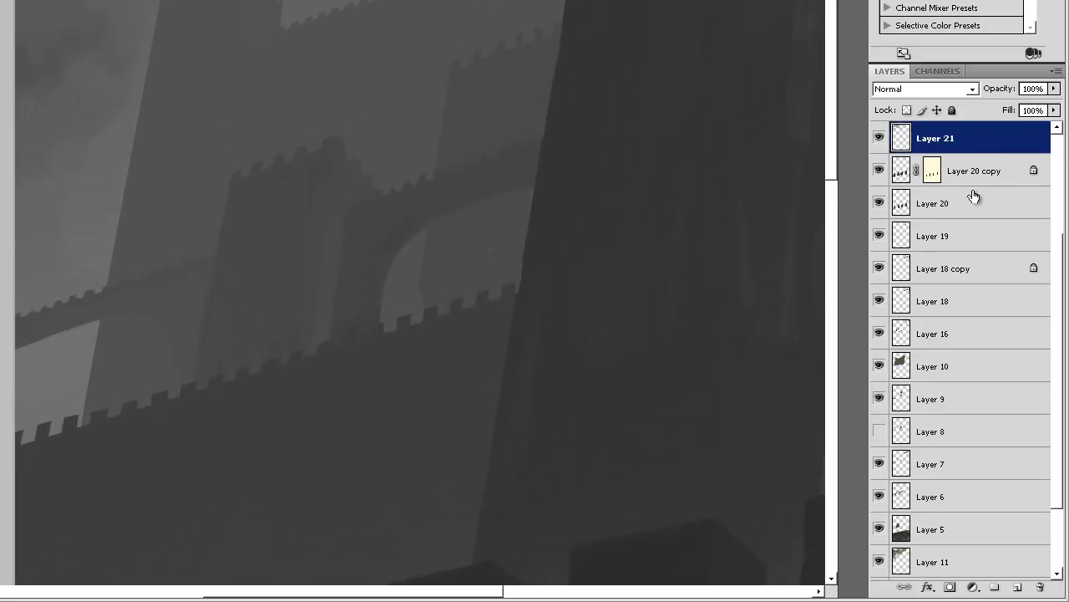
{"action": "scroll", "coordinate": [974, 192], "scroll_direction": "up", "scroll_amount": 3}
{"action": "left_click", "coordinate": [937, 140]}
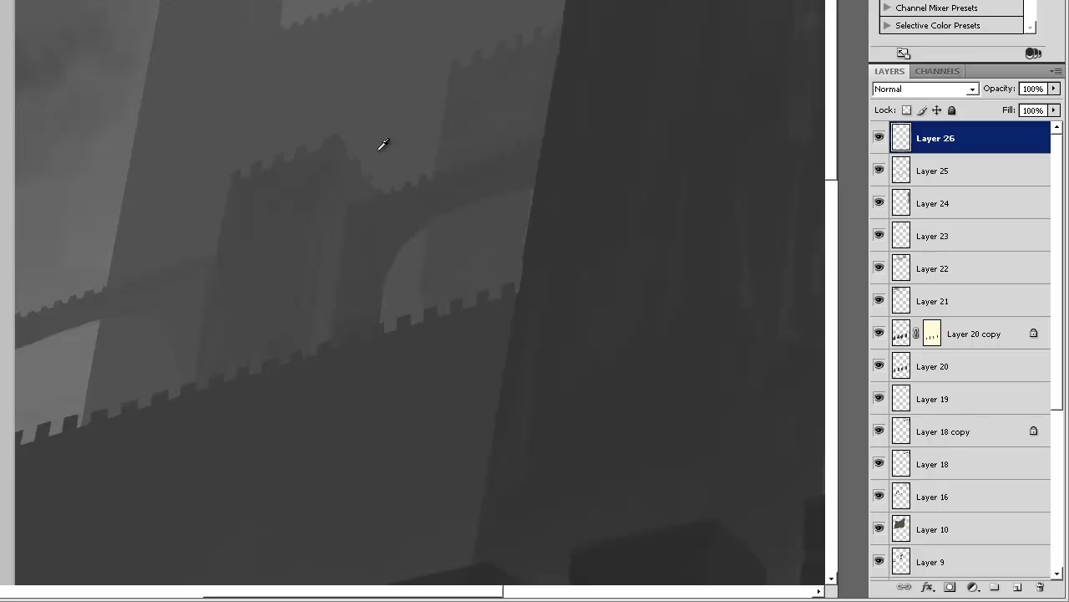
{"action": "left_click_drag", "start_coordinate": [338, 323], "coordinate": [338, 341]}
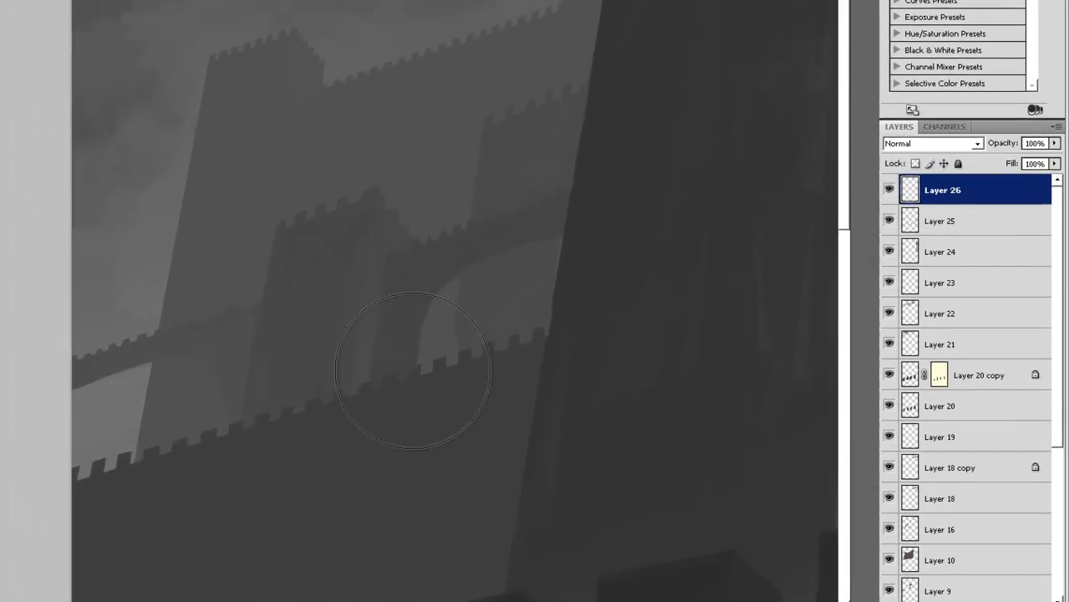
Set the eraser to 13 px with 100% hardness and clean the paint off the front wall's merlons and the arch edge.
{"action": "right_click", "coordinate": [377, 317]}
{"action": "left_click", "coordinate": [519, 441]}
{"action": "left_click", "coordinate": [636, 486]}
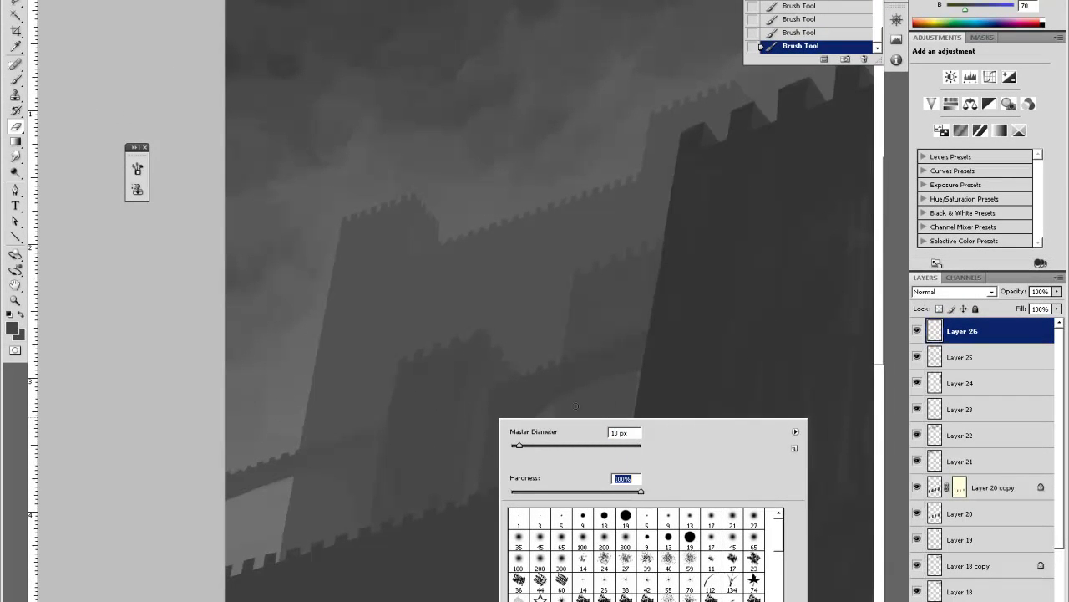
{"action": "left_click", "coordinate": [577, 406]}
{"action": "left_click", "coordinate": [518, 484]}
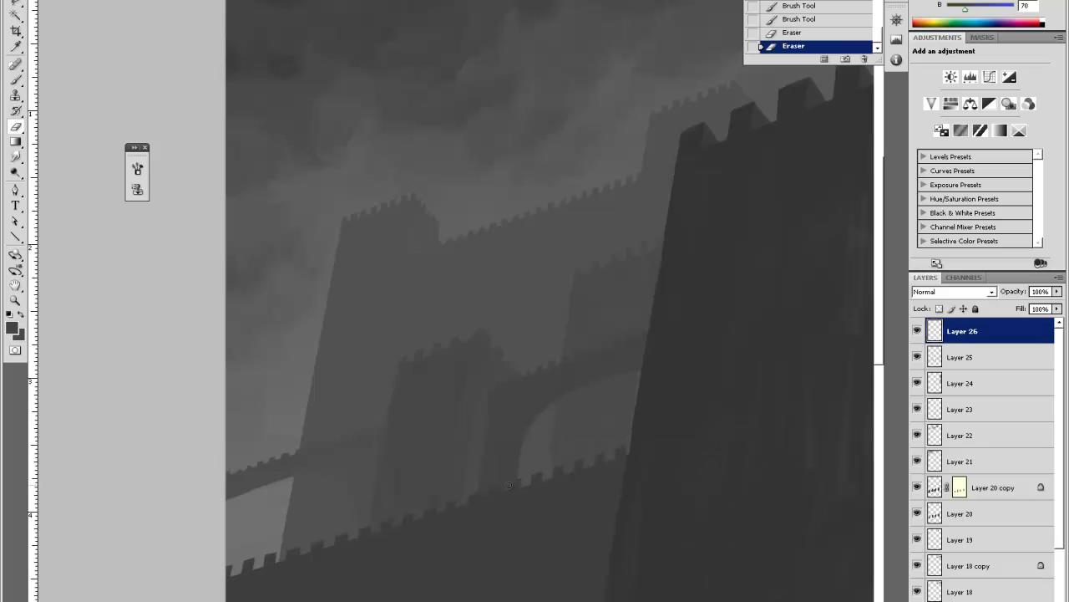
{"action": "left_click_drag", "start_coordinate": [519, 479], "coordinate": [548, 411]}
Add a new layer above Layer 26 in Darken mode and paint the middle tower's battlements with a sampled grey.
{"action": "key", "text": "ctrl+shift+alt+n"}
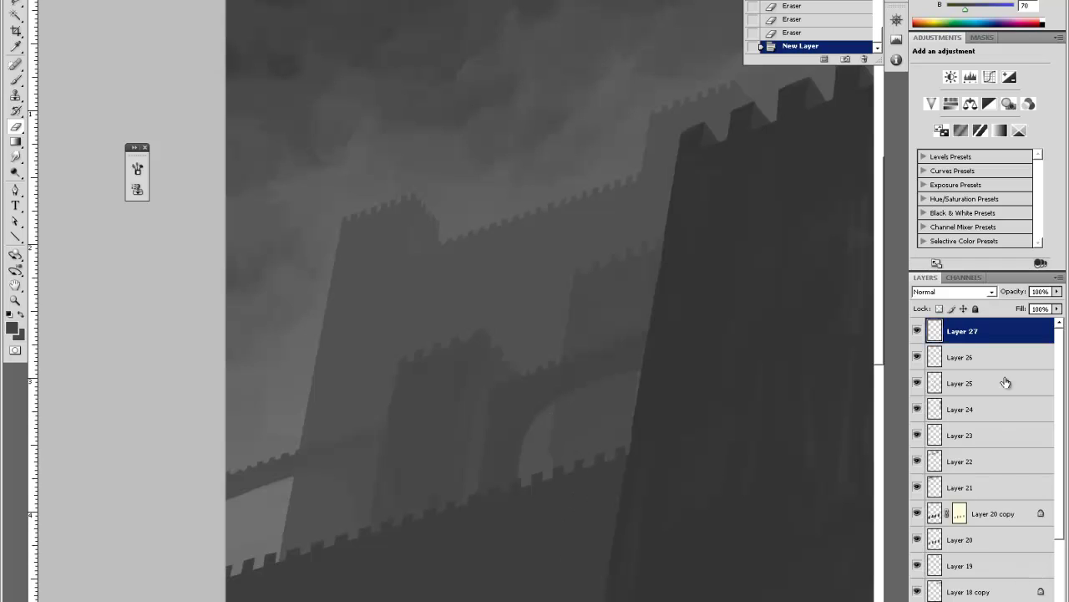
{"action": "left_click", "coordinate": [952, 291]}
{"action": "left_click", "coordinate": [927, 336]}
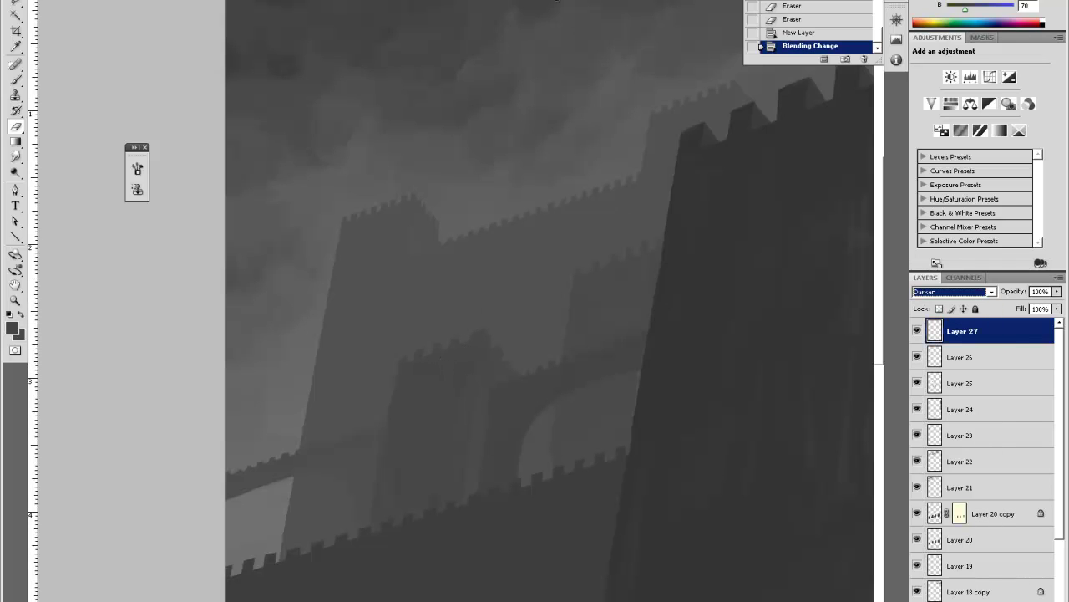
{"action": "left_click", "coordinate": [485, 373]}
{"action": "key", "text": "i"}
{"action": "left_click", "coordinate": [489, 370]}
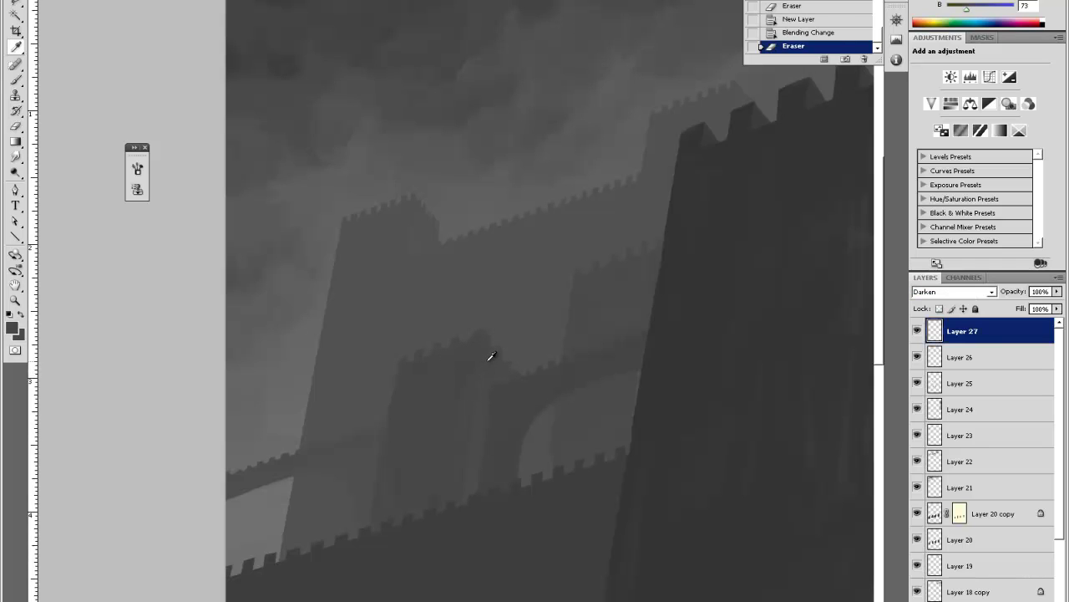
{"action": "key", "text": "b"}
{"action": "left_click_drag", "start_coordinate": [415, 368], "coordinate": [432, 334]}
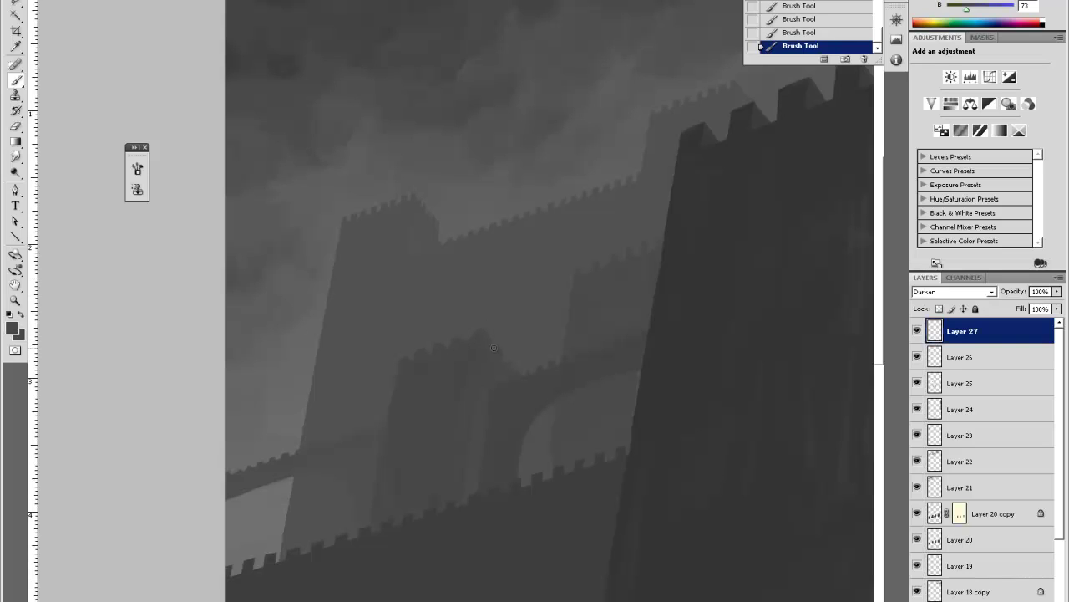
Sample greys from the castle and refine the battlements of the middle tower and the distant tower behind the arched bridge.
{"action": "left_click", "coordinate": [460, 344], "text": "alt"}
{"action": "left_click", "coordinate": [590, 262], "text": "alt"}
{"action": "left_click", "coordinate": [509, 336], "text": "alt"}
Invert Layer 27 and invert it back, and raise its Lightness to +1 with Hue/Saturation.
{"action": "key", "text": "ctrl+i"}
{"action": "key", "text": "ctrl+i"}
{"action": "key", "text": "ctrl+u"}
{"action": "left_click_drag", "start_coordinate": [717, 360], "coordinate": [721, 363]}
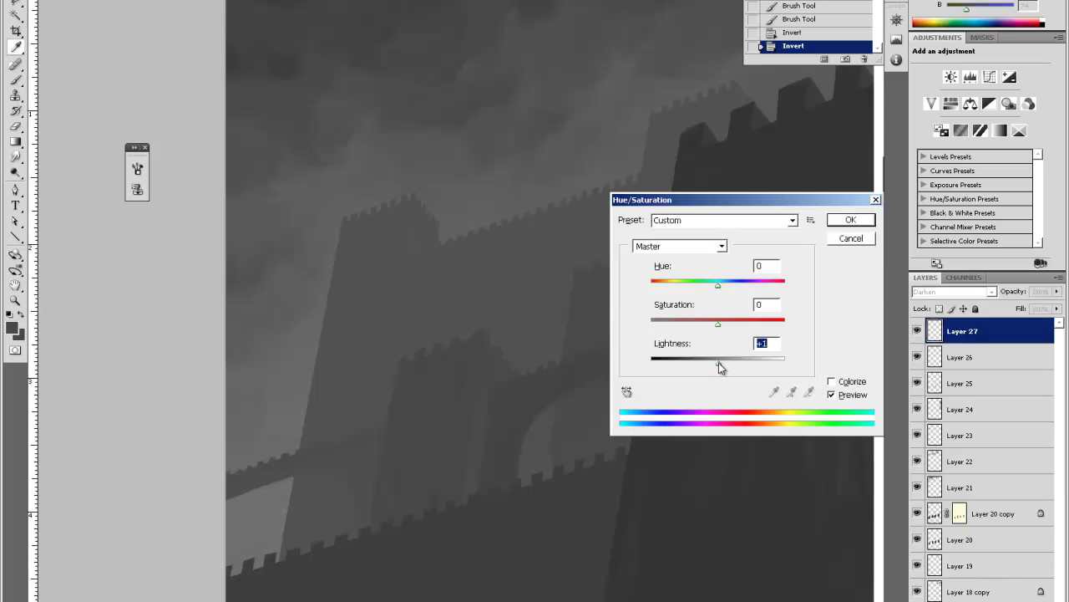
{"action": "key", "text": "Return"}
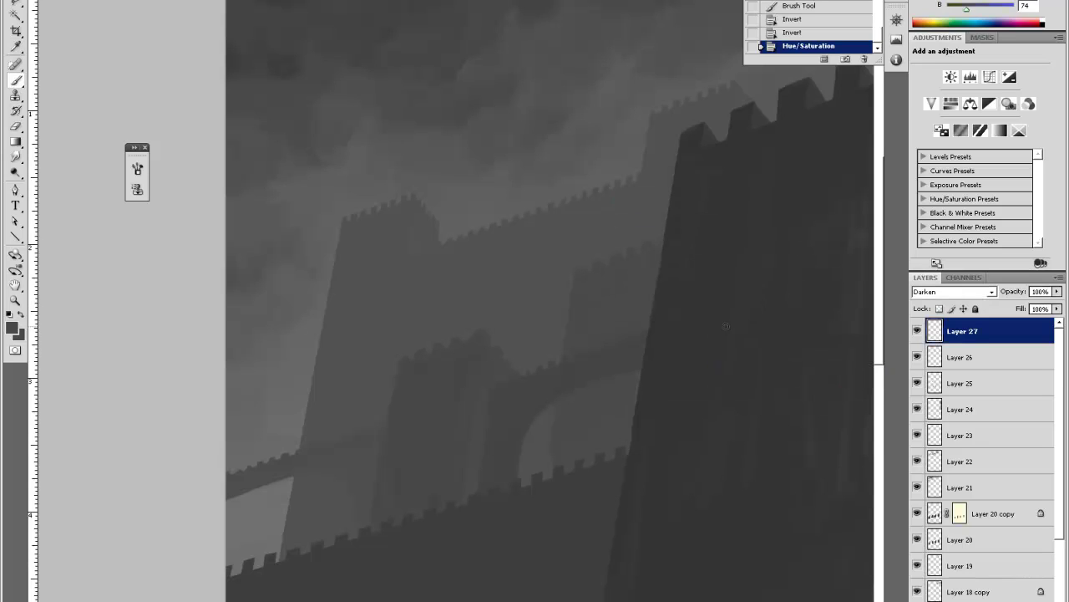
On Layer 26, sample the grey inside the arch and dab it in just above the front wall's merlons.
{"action": "left_click", "coordinate": [982, 358]}
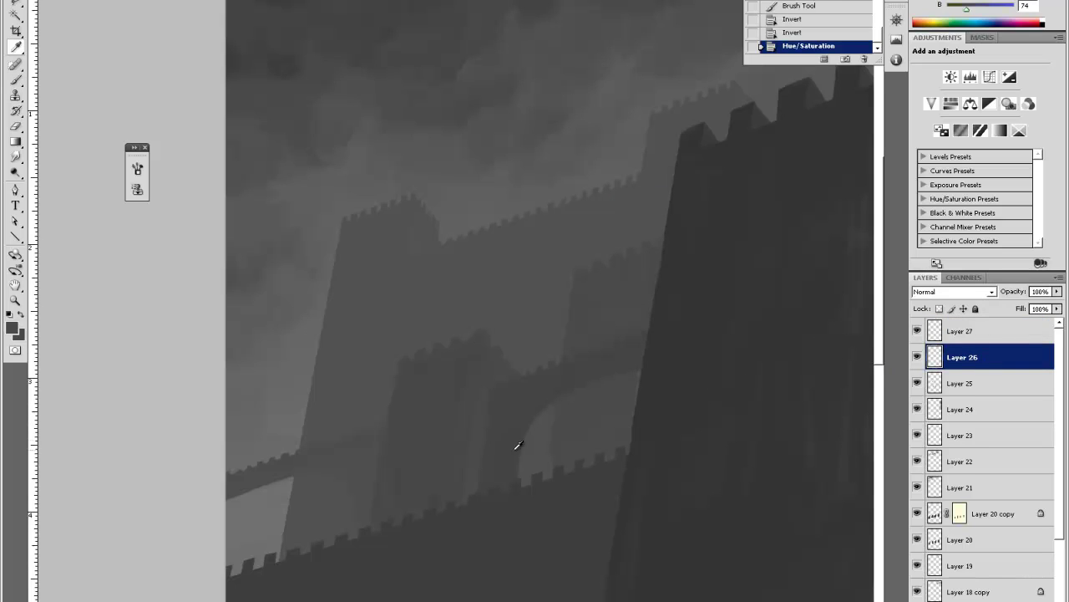
{"action": "left_click", "coordinate": [561, 438], "text": "alt"}
{"action": "left_click", "coordinate": [551, 459]}
{"action": "left_click", "coordinate": [551, 459]}
{"action": "left_click", "coordinate": [551, 459]}
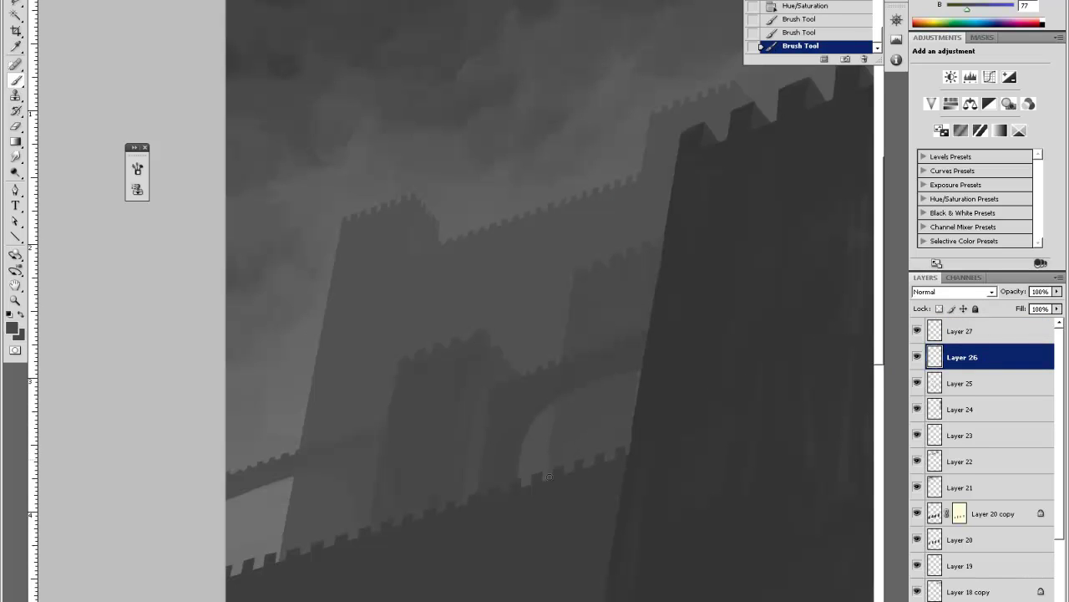
{"action": "left_click", "coordinate": [550, 460]}
On Layer 27, sample matching greys and touch up the left bridge and the battlements of the front wall.
{"action": "left_click", "coordinate": [974, 330]}
{"action": "left_click", "coordinate": [238, 467], "text": "alt"}
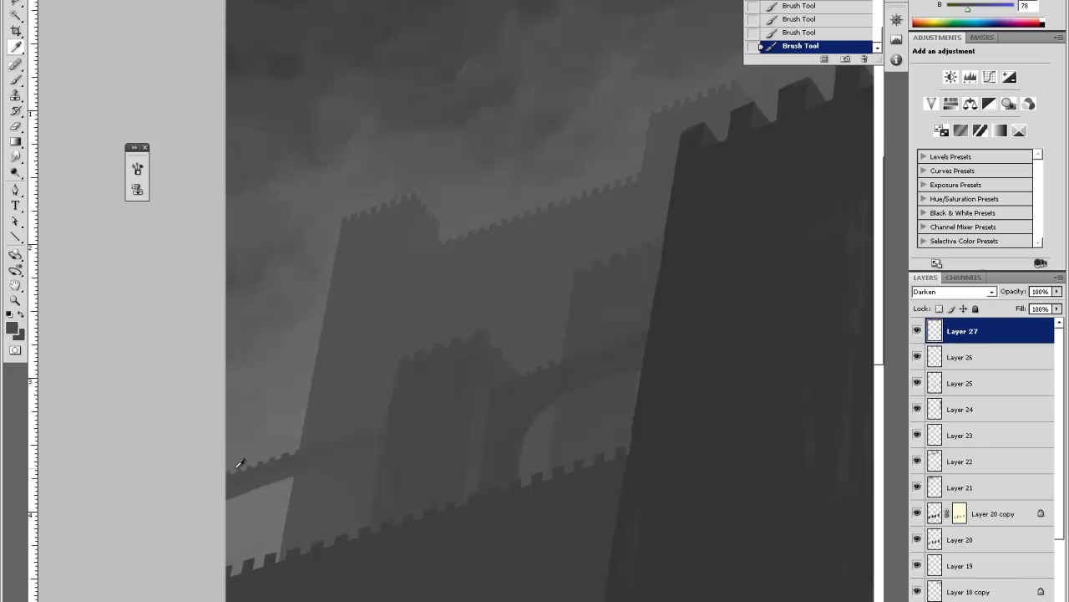
{"action": "left_click", "coordinate": [315, 404], "text": "alt"}
{"action": "left_click", "coordinate": [508, 458], "text": "alt"}
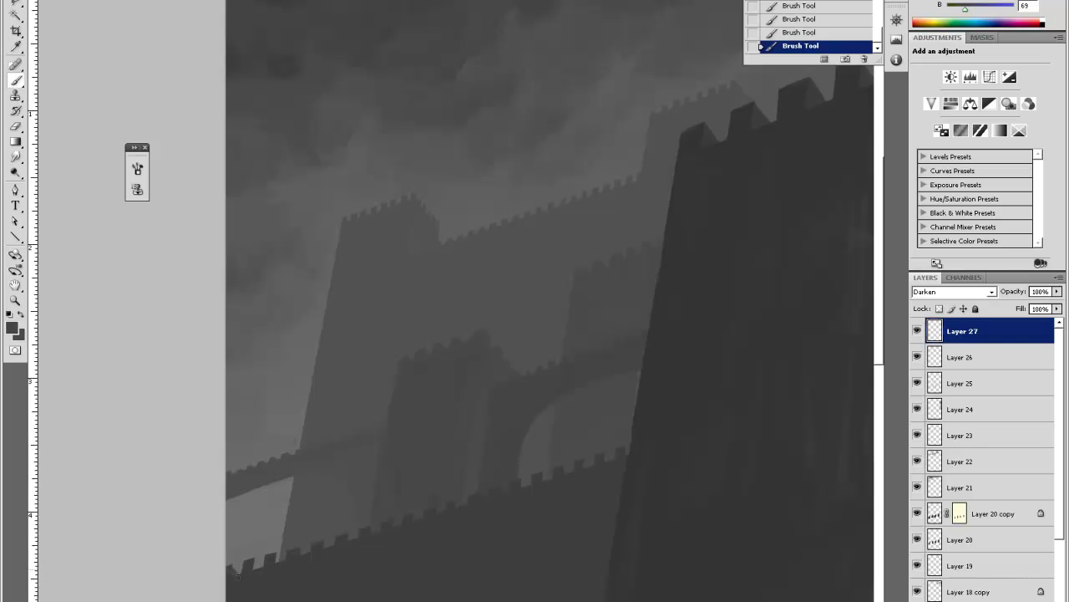
Shrink the brush below 13 px, pick a darker grey of 63 and paint side faces on the front wall's merlons.
{"action": "right_click", "coordinate": [256, 541]}
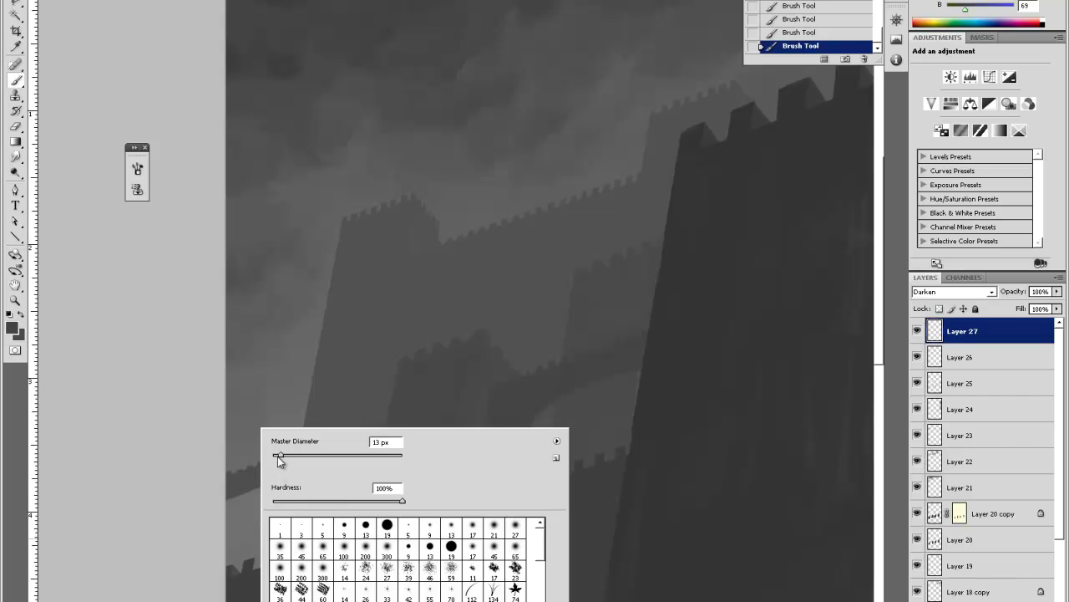
{"action": "left_click_drag", "start_coordinate": [280, 457], "coordinate": [276, 457]}
{"action": "left_click", "coordinate": [256, 565]}
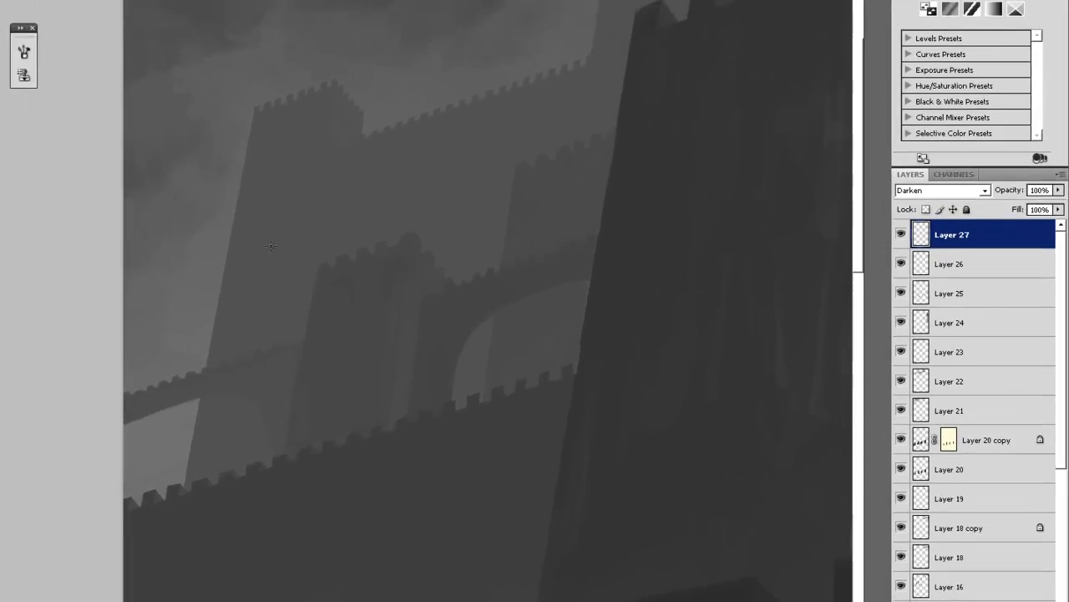
{"action": "left_click", "coordinate": [11, 327]}
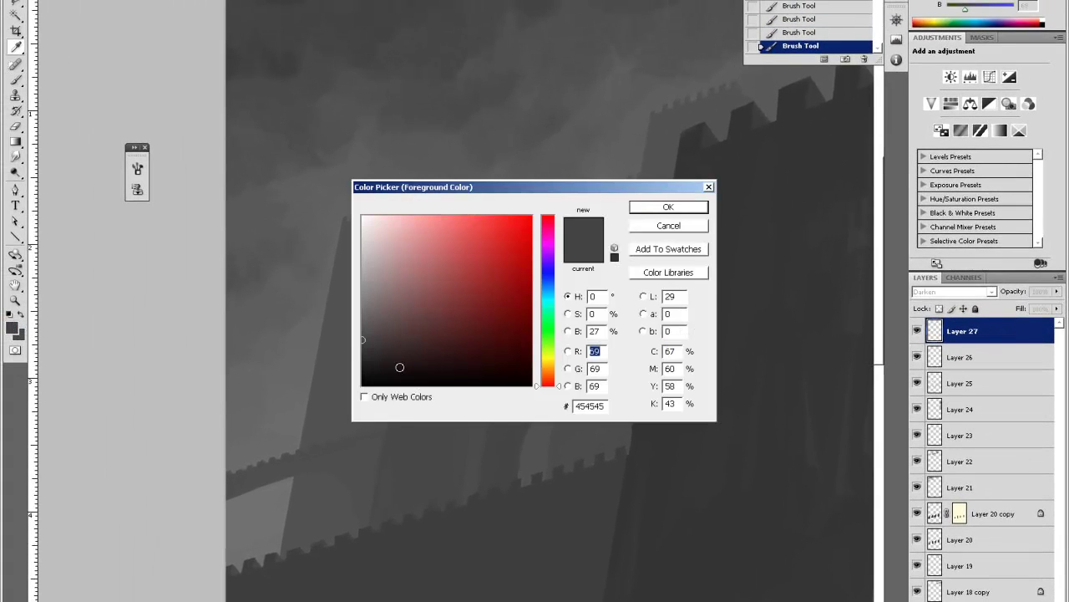
{"action": "left_click", "coordinate": [365, 343]}
{"action": "left_click", "coordinate": [668, 206]}
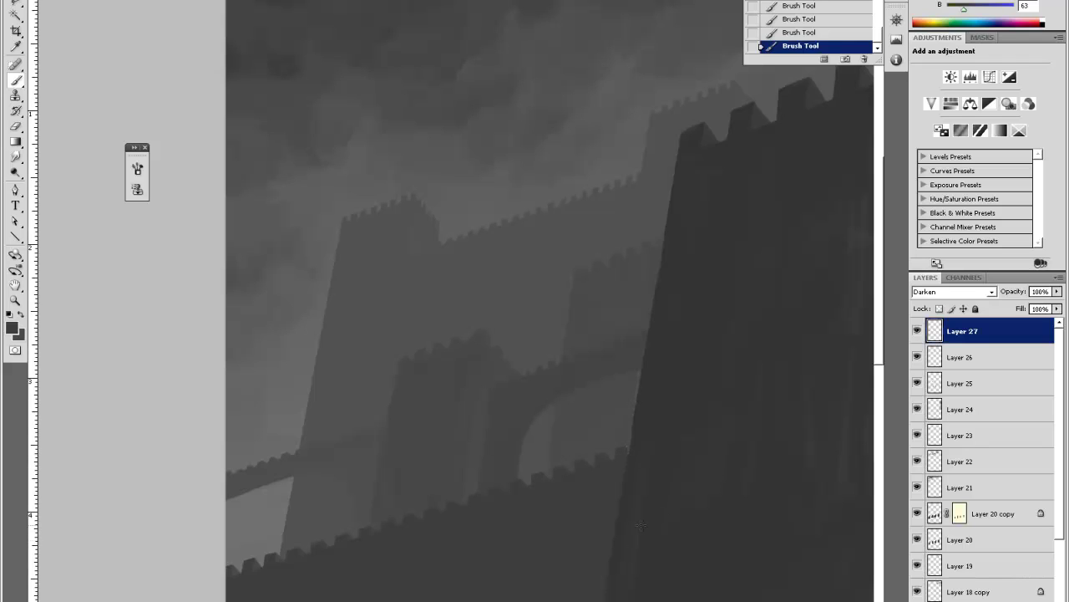
Outline the right part of the front wall's battlements with the Polygonal Lasso, darken them on Layer 27 with Hue/Saturation and deselect.
{"action": "key", "text": "l"}
{"action": "left_click", "coordinate": [365, 531]}
{"action": "left_click", "coordinate": [368, 510]}
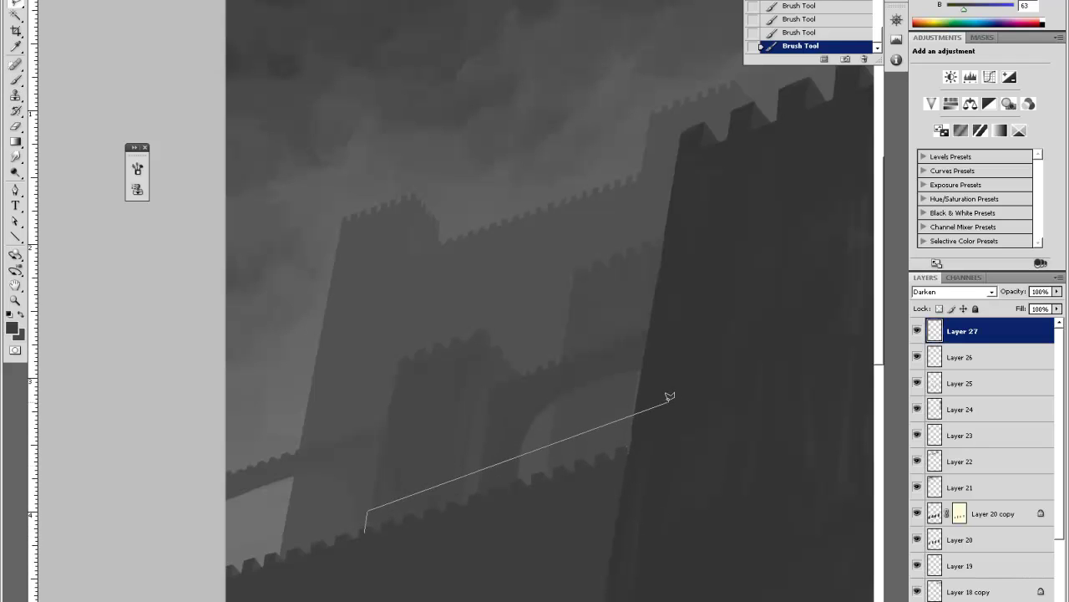
{"action": "left_click", "coordinate": [669, 402]}
{"action": "left_click", "coordinate": [667, 500]}
{"action": "left_click", "coordinate": [495, 556]}
{"action": "left_click", "coordinate": [365, 530]}
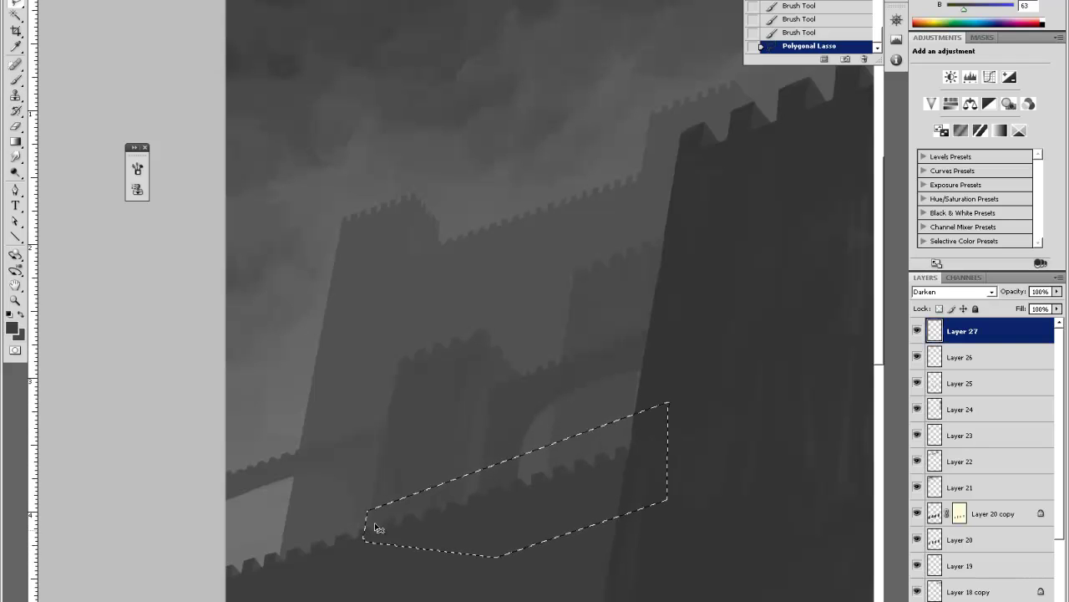
{"action": "key", "text": "ctrl+u"}
{"action": "left_click", "coordinate": [720, 364]}
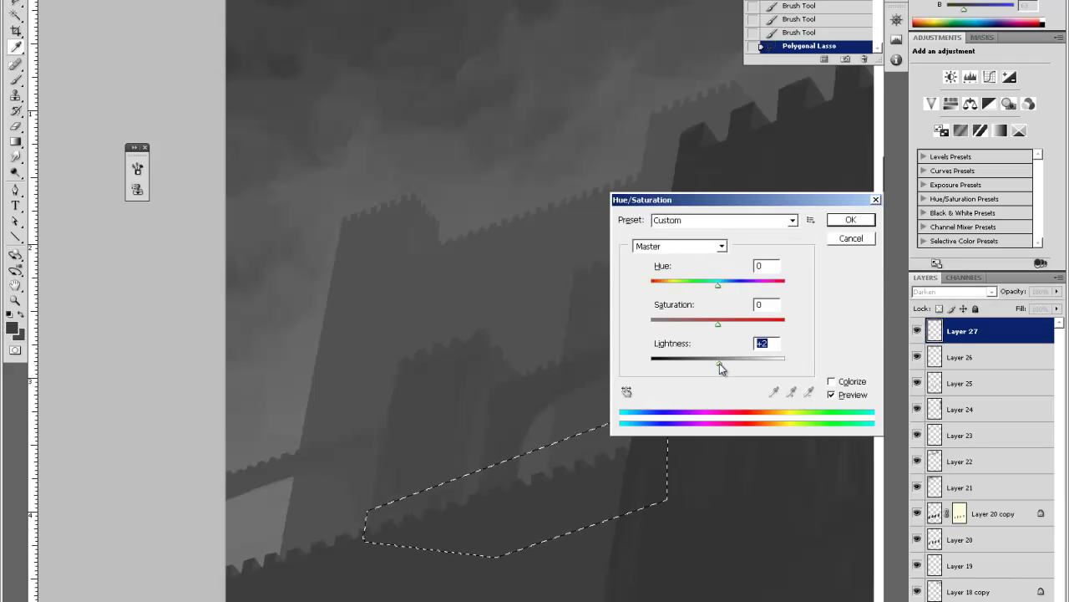
{"action": "left_click_drag", "start_coordinate": [719, 363], "coordinate": [699, 362]}
{"action": "key", "text": "Return"}
{"action": "key", "text": "ctrl+d"}
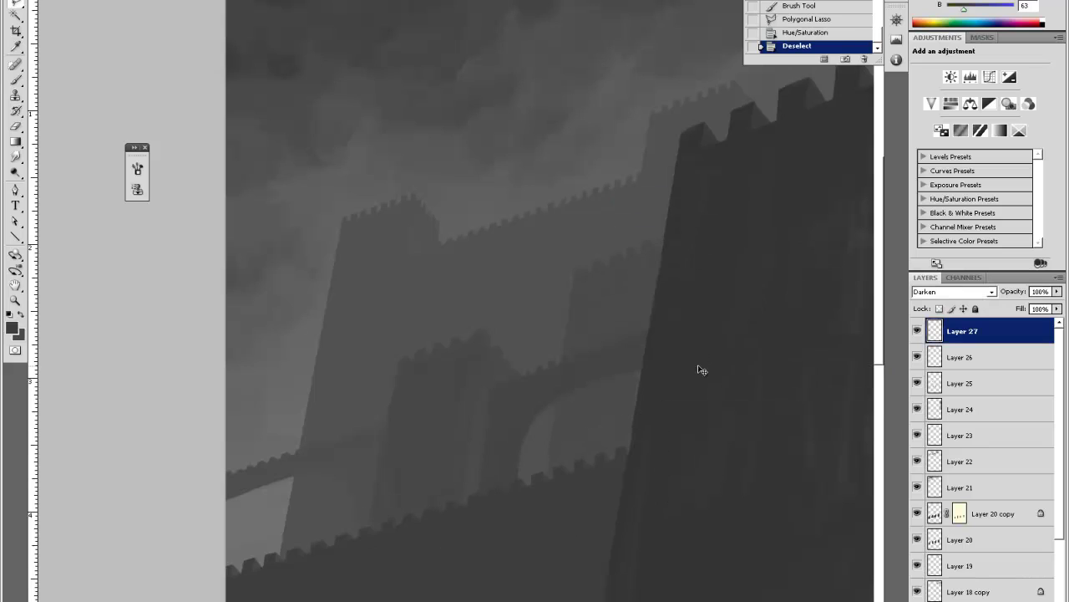
Sample a grey from the middle tower and paint the merlon side faces midway along the front wall.
{"action": "key", "text": "i"}
{"action": "left_click", "coordinate": [427, 413]}
{"action": "key", "text": "b"}
{"action": "left_click_drag", "start_coordinate": [393, 523], "coordinate": [420, 525]}
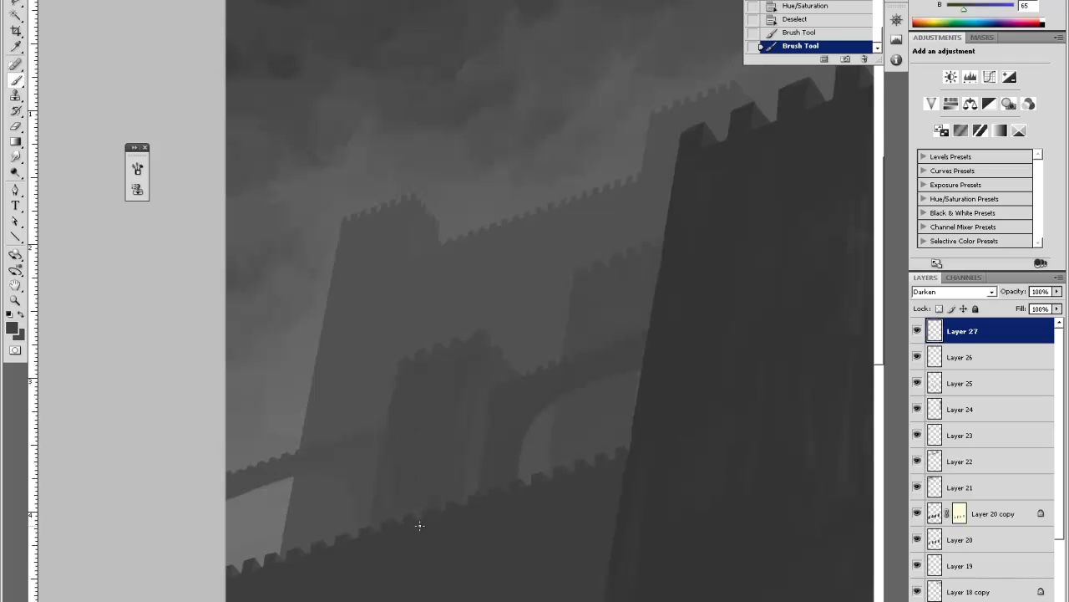
Add a new layer above Layer 27 and set its blending mode to Lighten.
{"action": "key", "text": "ctrl+minus"}
{"action": "key", "text": "ctrl+minus"}
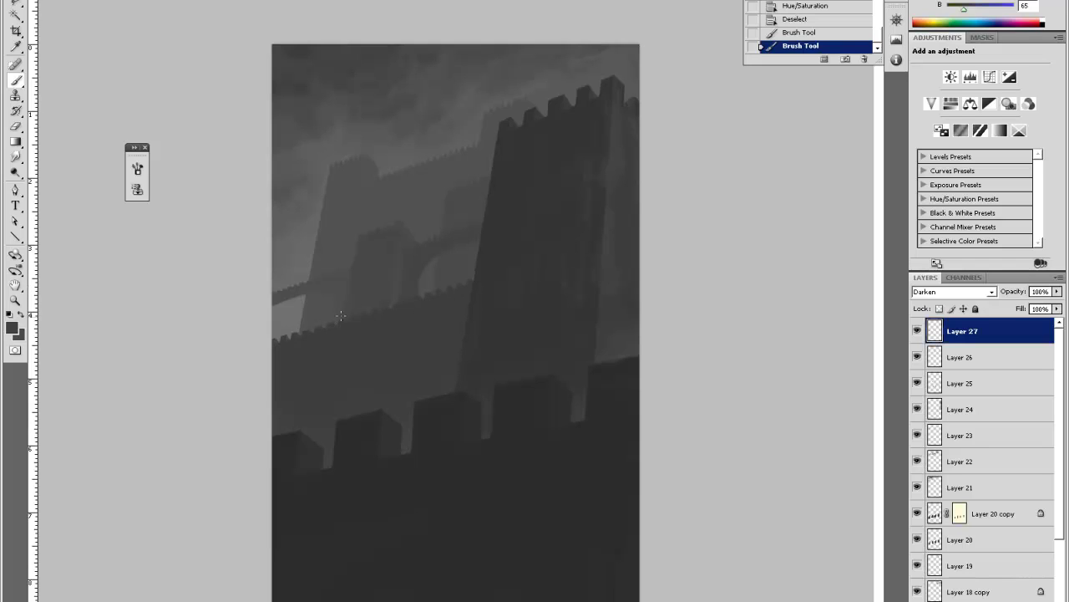
{"action": "key", "text": "ctrl+shift+alt+n"}
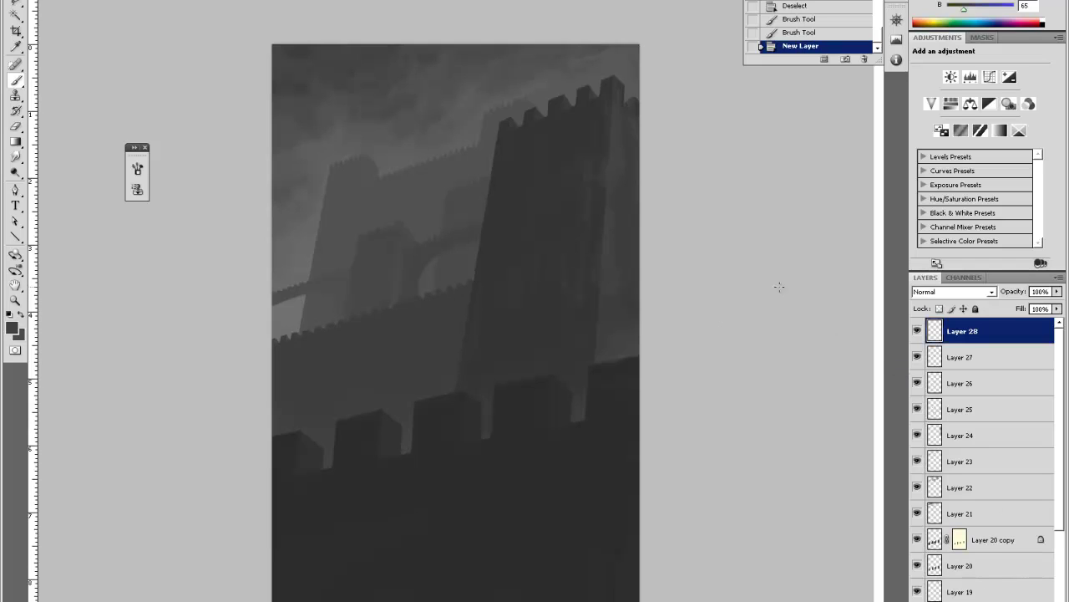
{"action": "left_click", "coordinate": [936, 292]}
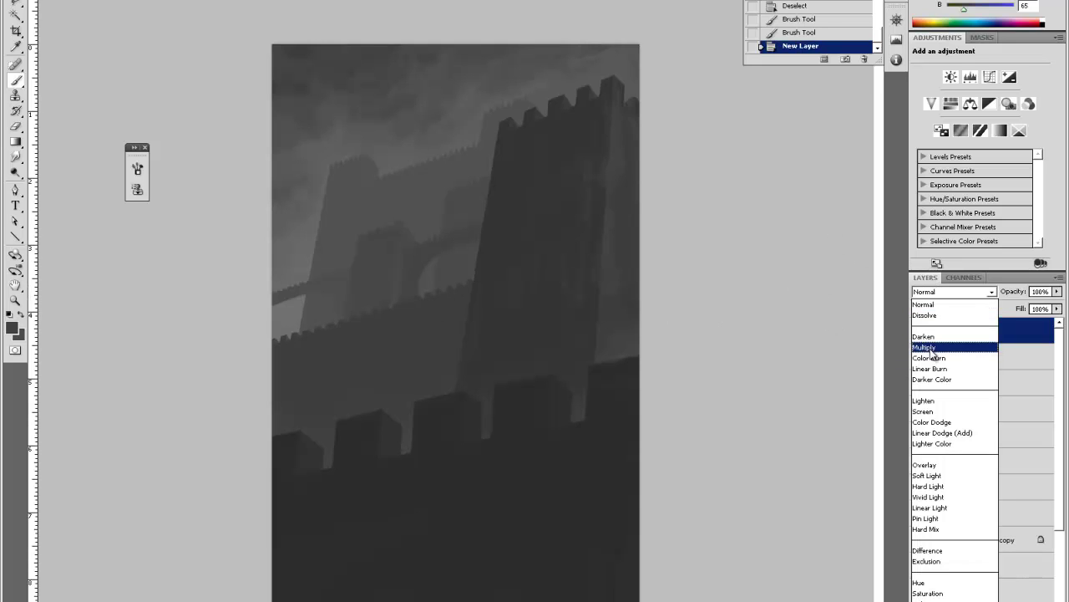
{"action": "left_click", "coordinate": [928, 400]}
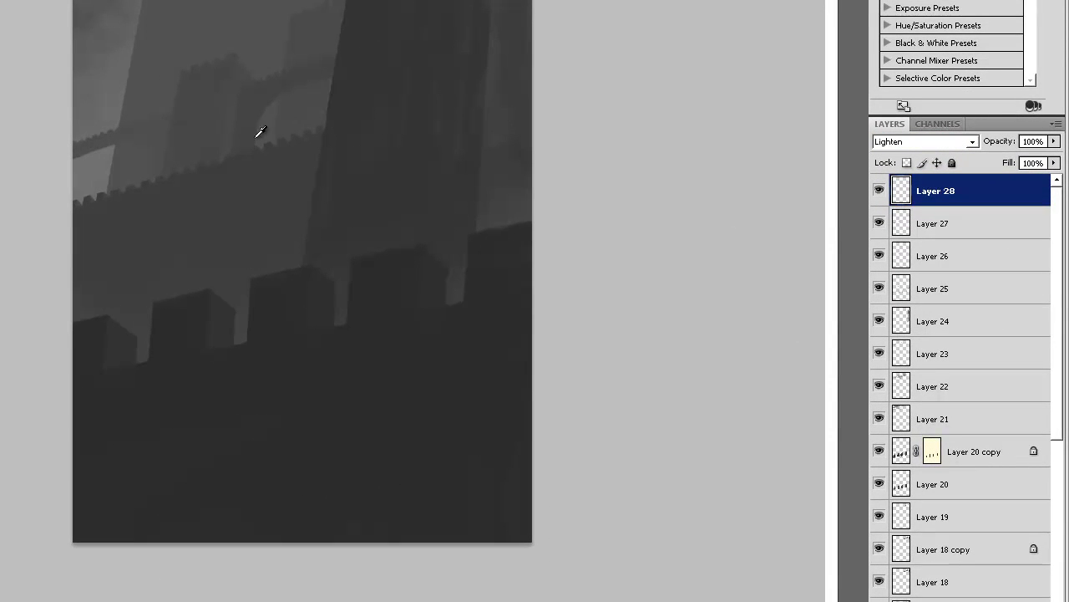
Sample a grey beside the right bridge's arch, paint lighter haze over the arch's pillar and tidy it with the Eraser.
{"action": "left_click", "coordinate": [285, 131], "text": "ctrl"}
{"action": "left_click_drag", "start_coordinate": [304, 90], "coordinate": [309, 138]}
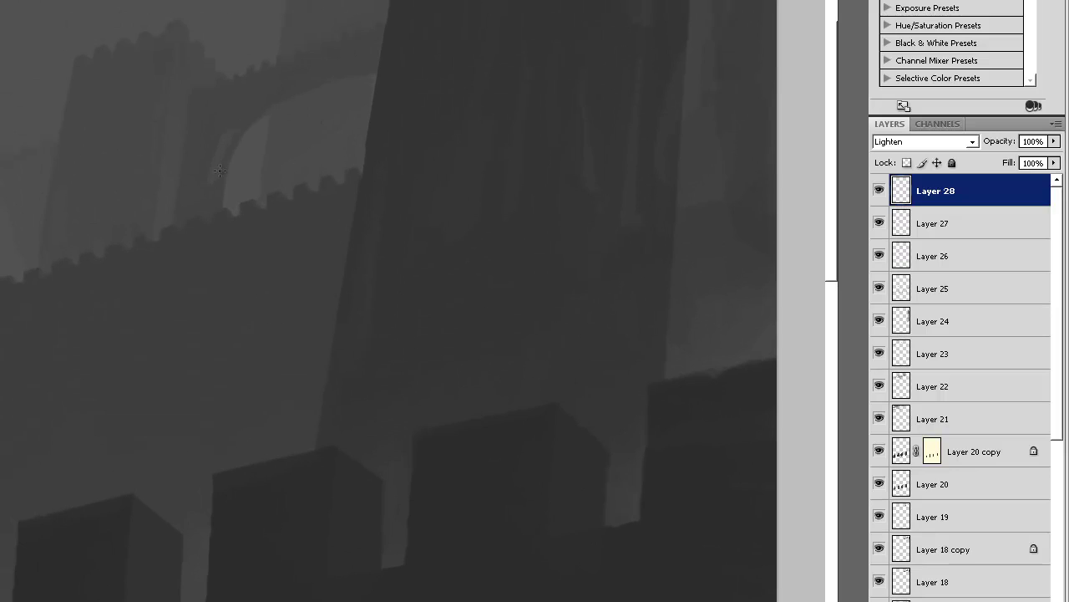
{"action": "mouse_move", "coordinate": [233, 144]}
{"action": "left_mouse_down"}
{"action": "mouse_move", "coordinate": [207, 193]}
{"action": "mouse_move", "coordinate": [208, 214]}
{"action": "mouse_move", "coordinate": [217, 208]}
{"action": "left_mouse_up"}
{"action": "key", "text": "e"}
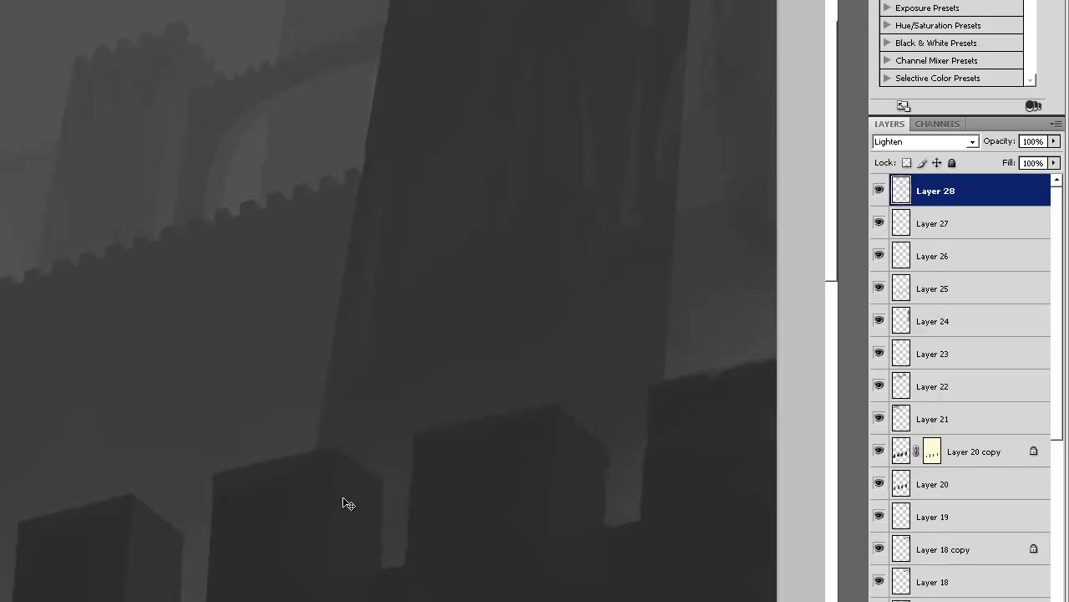
Darken the haze on Layer 28 with Hue/Saturation at Lightness -4 and erase its excess around the right bridge.
{"action": "key", "text": "ctrl+u"}
{"action": "left_click_drag", "start_coordinate": [629, 230], "coordinate": [627, 231]}
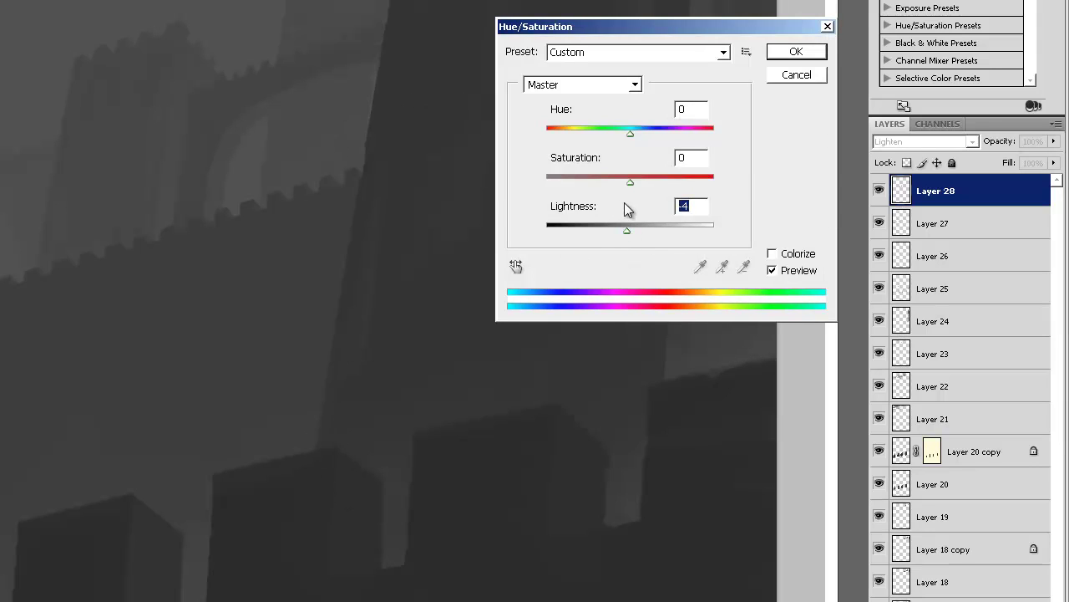
{"action": "key", "text": "Return"}
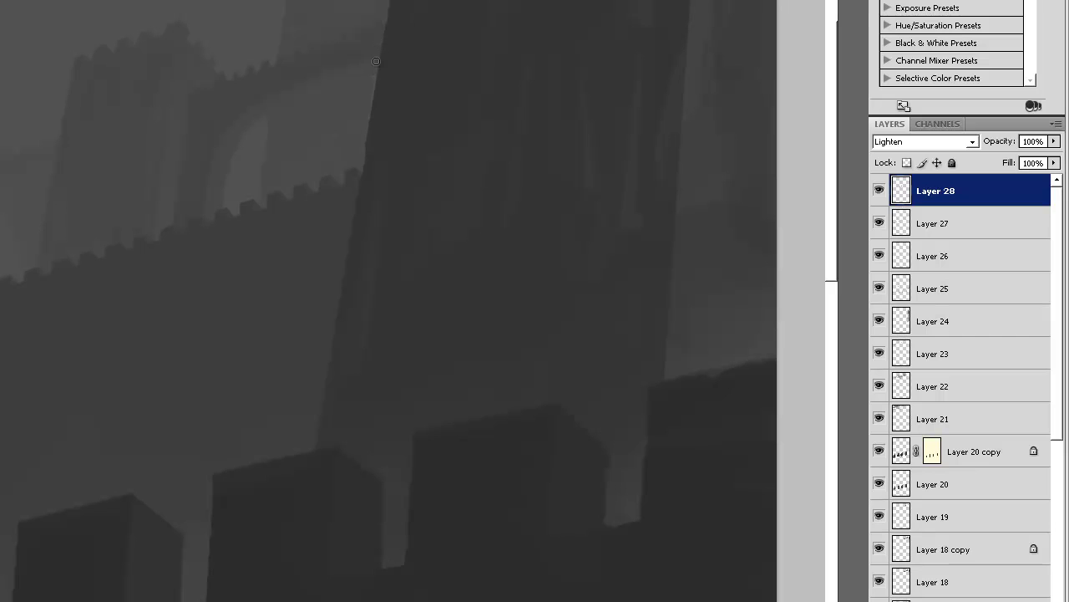
{"action": "scroll", "coordinate": [376, 61], "scroll_direction": "down", "scroll_amount": 2}
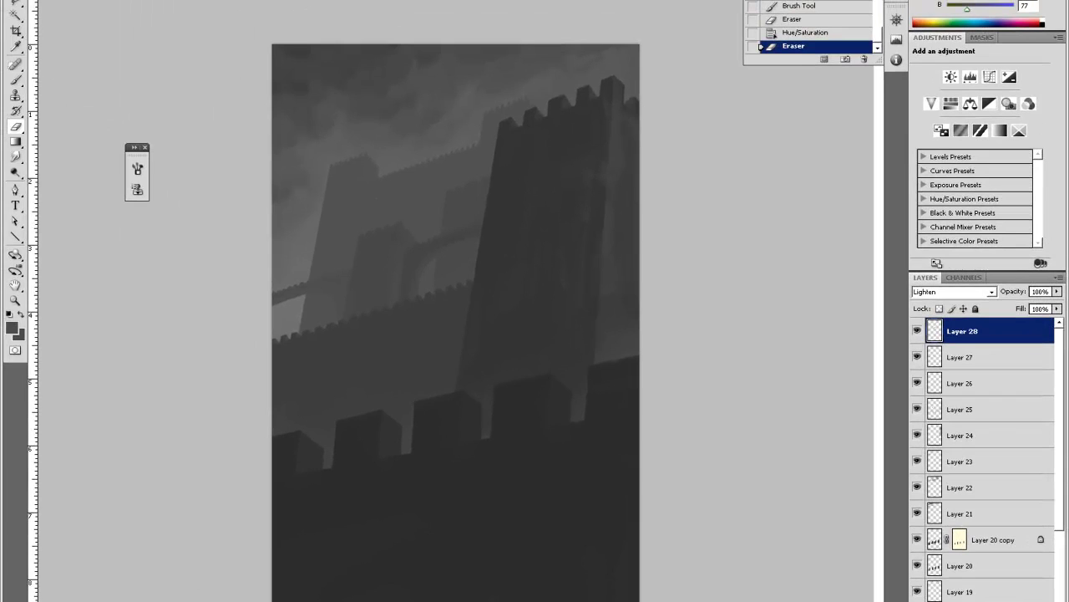
Add a Brightness/Contrast adjustment layer above all layers with Brightness 21 and Contrast 40.
{"action": "left_click", "coordinate": [130, 1]}
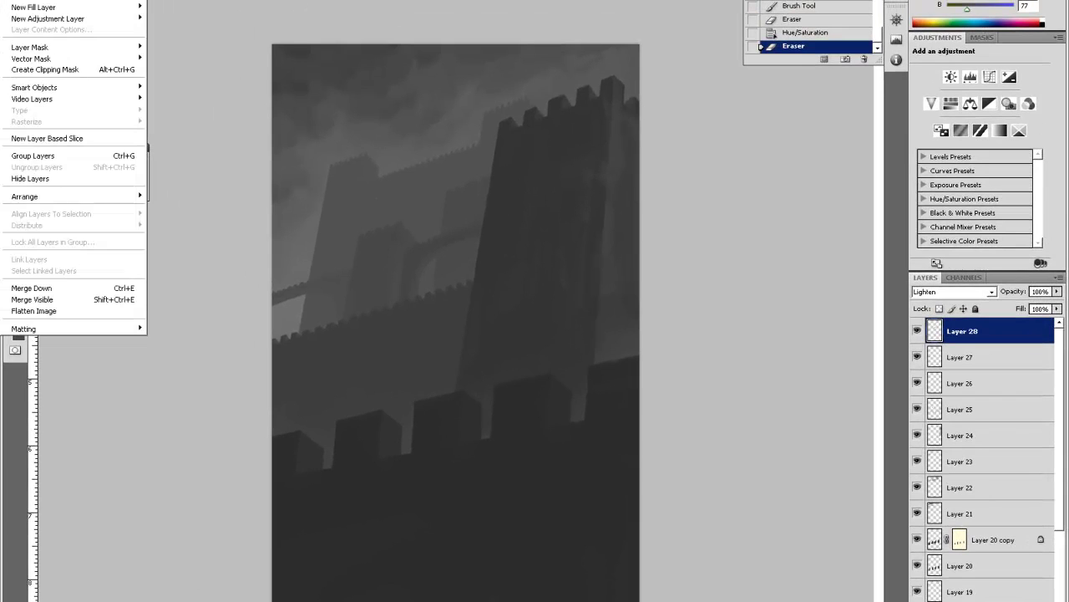
{"action": "mouse_move", "coordinate": [94, 18]}
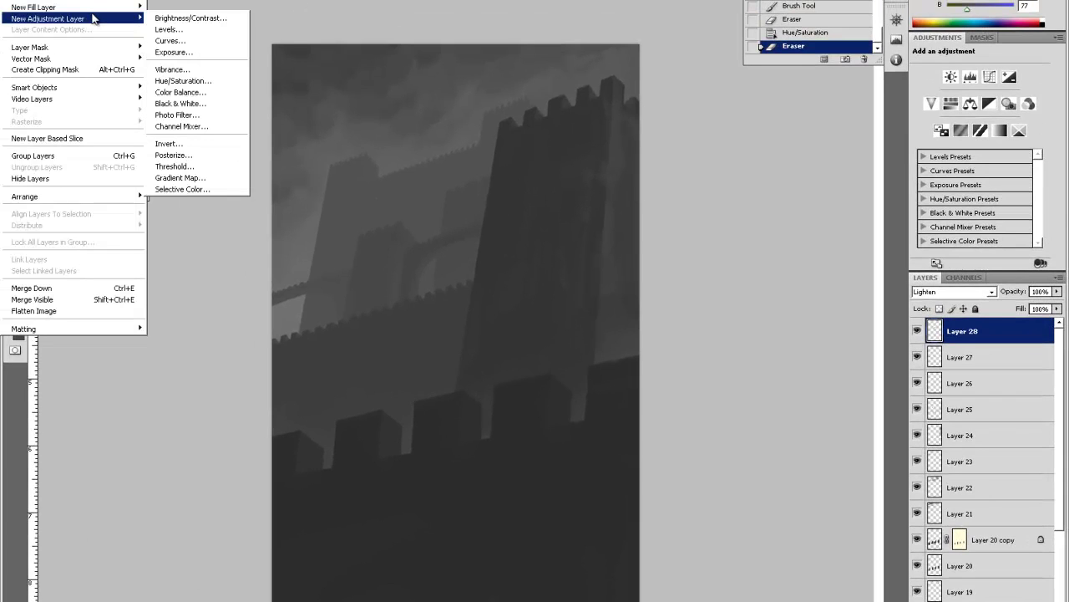
{"action": "left_click", "coordinate": [191, 18]}
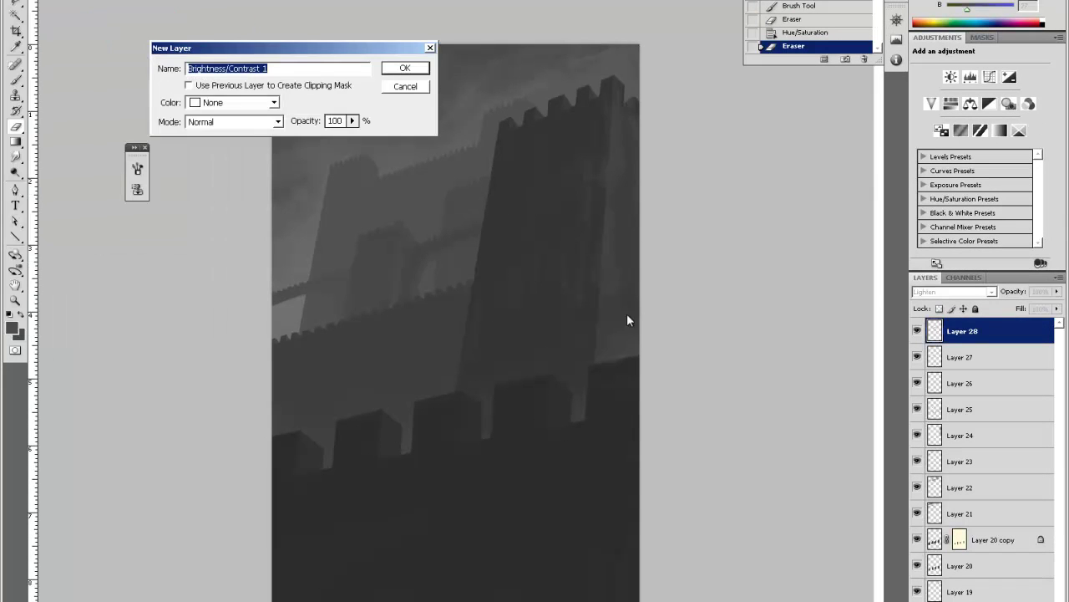
{"action": "left_click", "coordinate": [402, 70]}
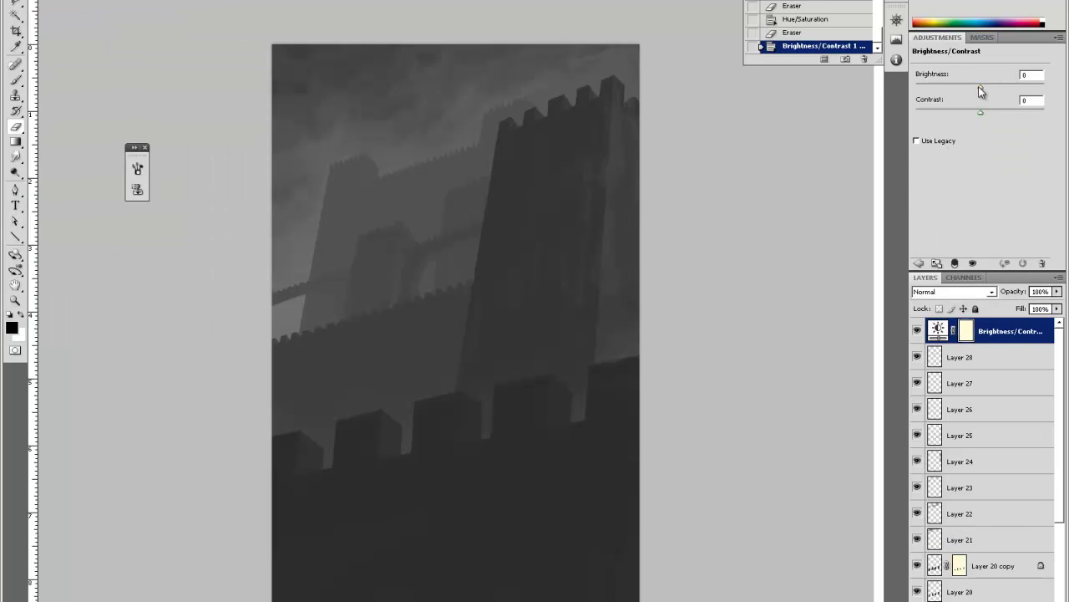
{"action": "left_click_drag", "start_coordinate": [984, 112], "coordinate": [990, 112]}
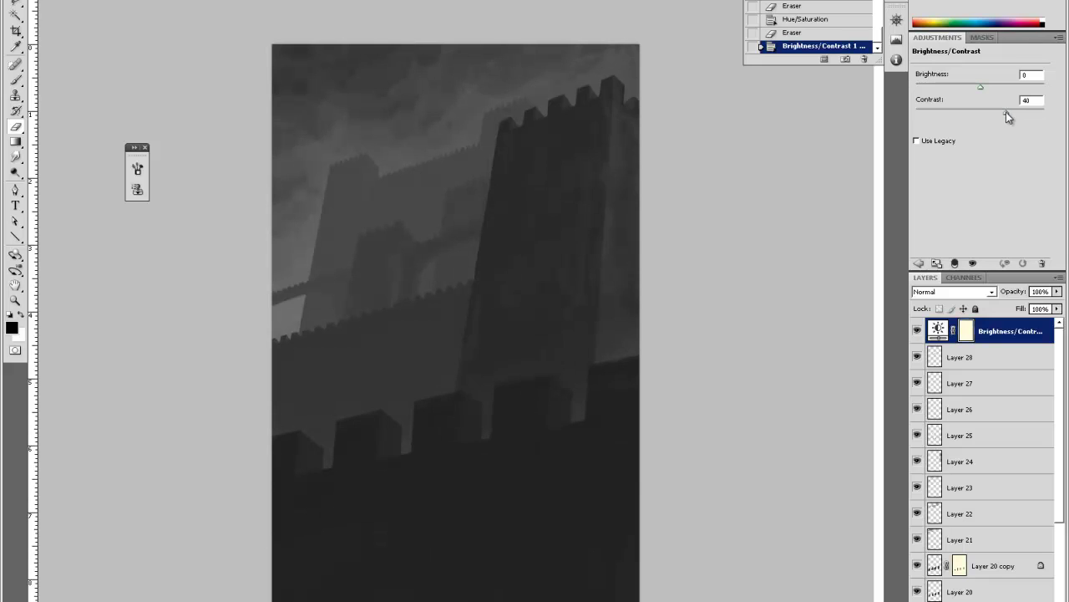
{"action": "left_click_drag", "start_coordinate": [1006, 112], "coordinate": [992, 88]}
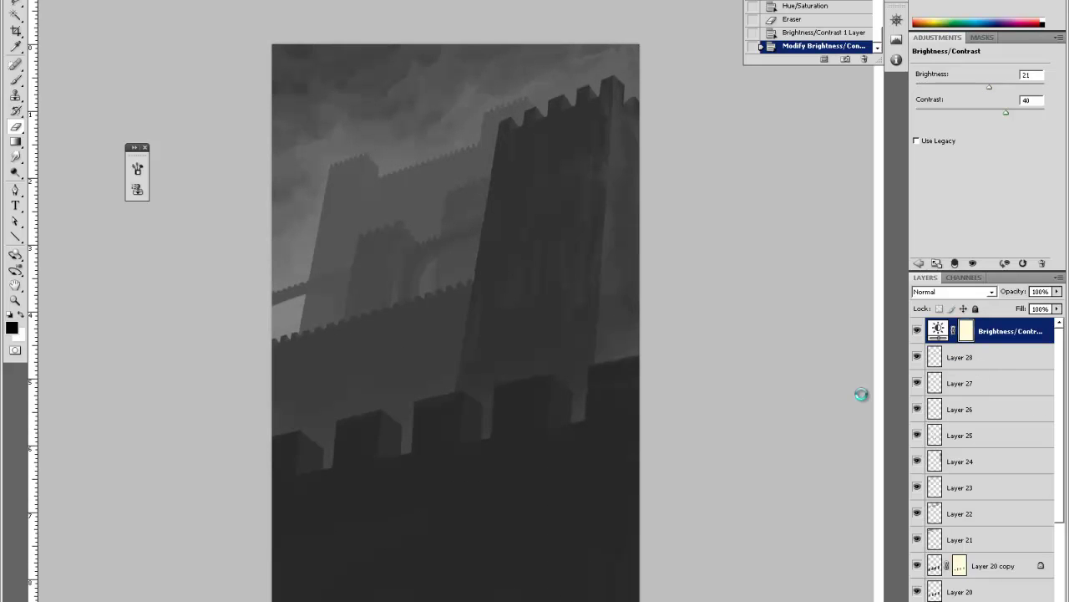
Save the layered painting as a Photoshop PSD file, then merge all visible layers.
{"action": "key", "text": "ctrl+shift+s"}
{"action": "left_click", "coordinate": [472, 447]}
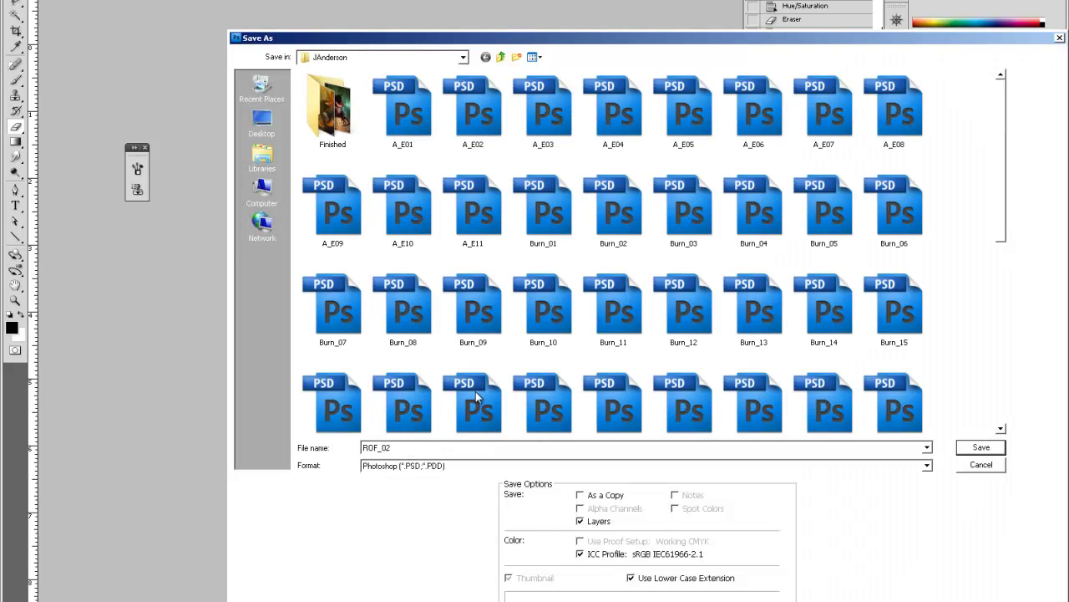
{"action": "key", "text": "Return"}
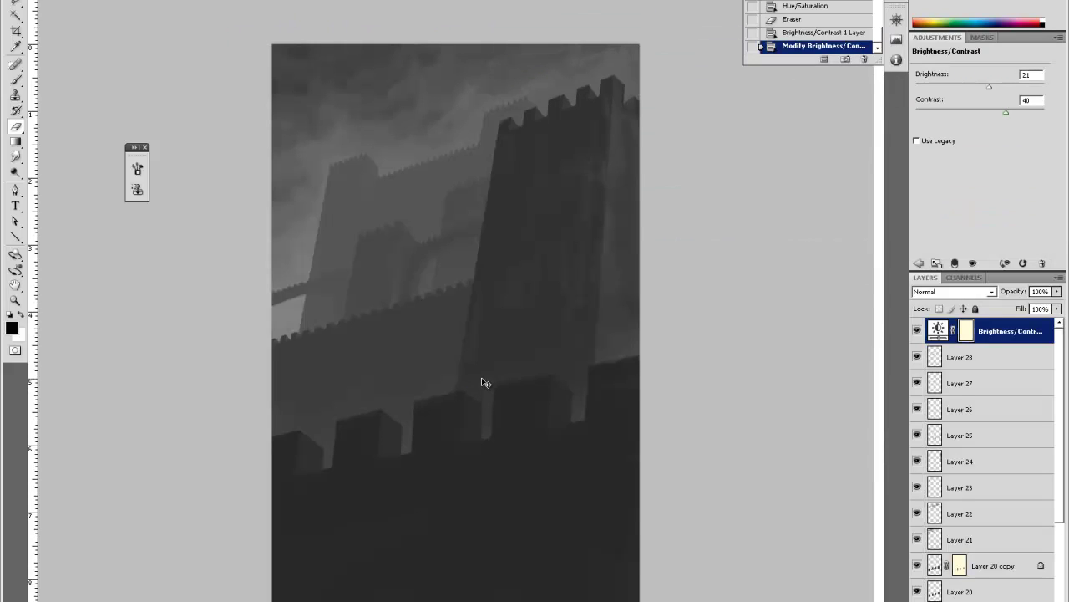
{"action": "key", "text": "ctrl+shift+e"}
On a new layer, sample nearby greys and touch up the left bridge where it meets the middle tower.
{"action": "key", "text": "ctrl+shift+alt+n"}
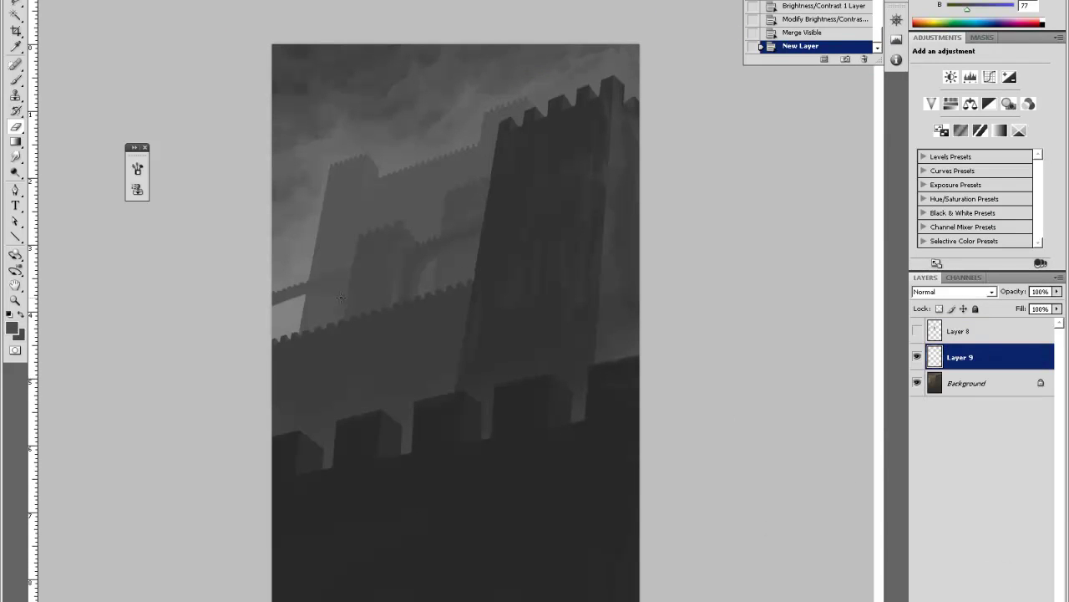
{"action": "key", "text": "z"}
{"action": "left_click", "coordinate": [349, 220]}
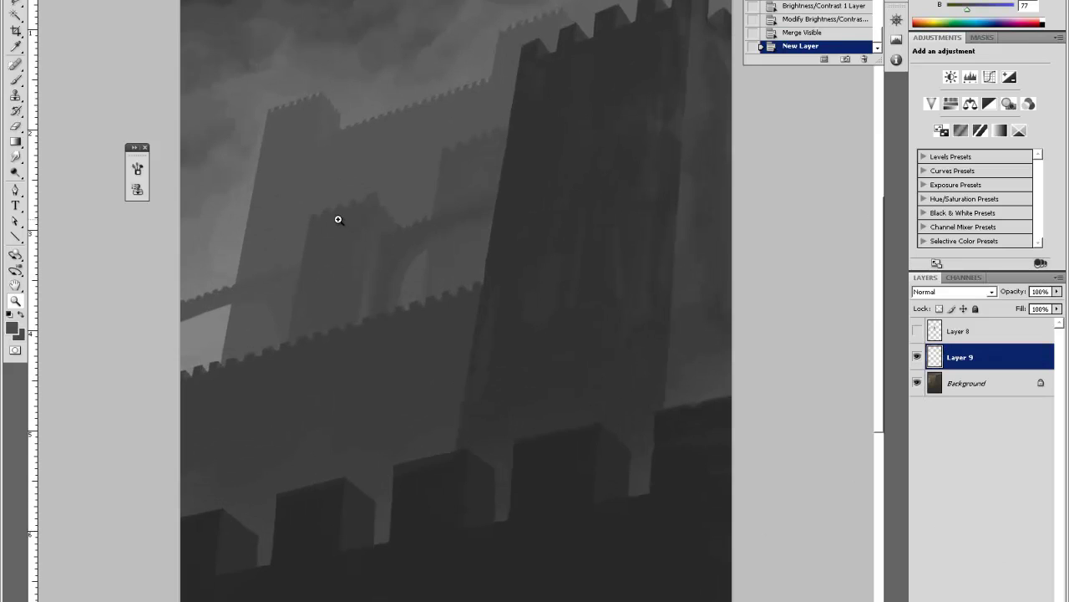
{"action": "left_click", "coordinate": [337, 220]}
{"action": "key", "text": "i"}
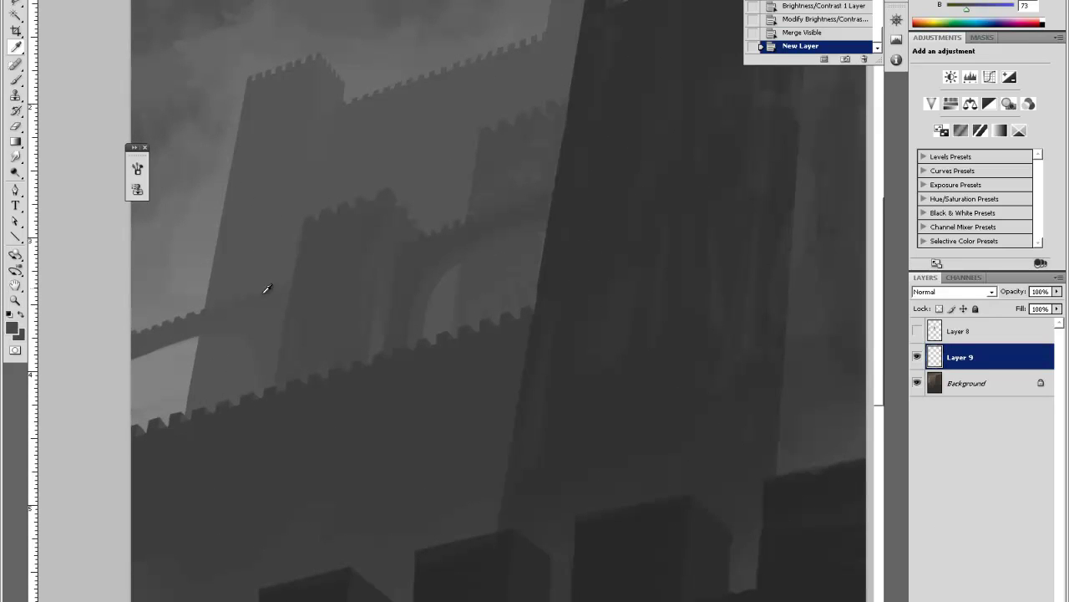
{"action": "left_click", "coordinate": [302, 310]}
{"action": "key", "text": "b"}
{"action": "mouse_move", "coordinate": [302, 341]}
{"action": "left_mouse_down"}
{"action": "mouse_move", "coordinate": [306, 333]}
{"action": "mouse_move", "coordinate": [238, 335]}
{"action": "mouse_move", "coordinate": [255, 320]}
{"action": "left_mouse_up"}
{"action": "key", "text": "i"}
{"action": "left_click", "coordinate": [255, 332]}
{"action": "key", "text": "b"}
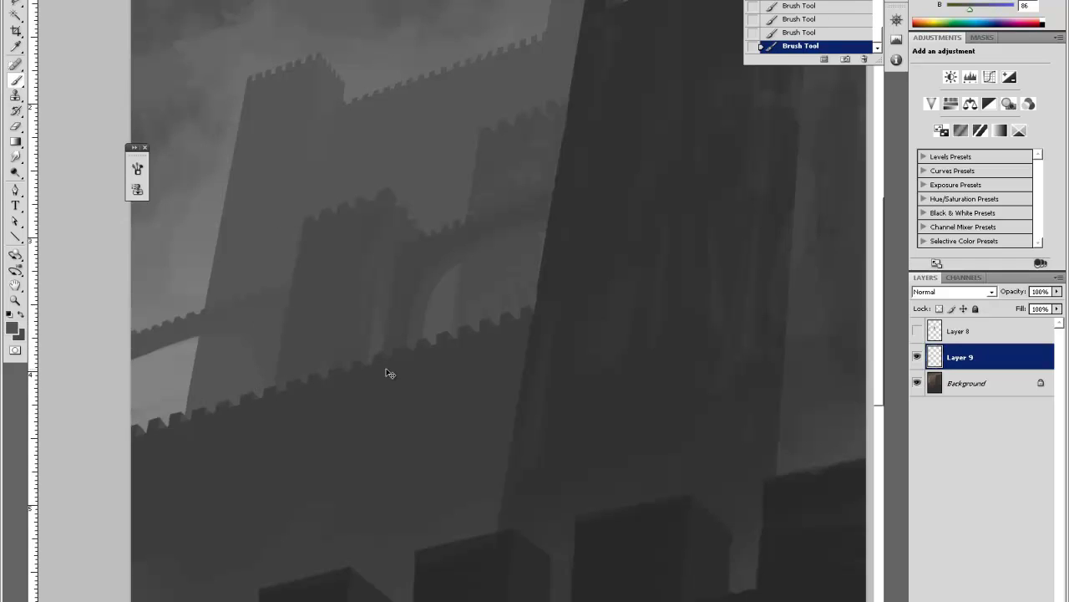
Add another new layer and set the foreground colour to a light grey, #cdcdcd.
{"action": "scroll", "coordinate": [387, 373], "scroll_direction": "down", "scroll_amount": 2}
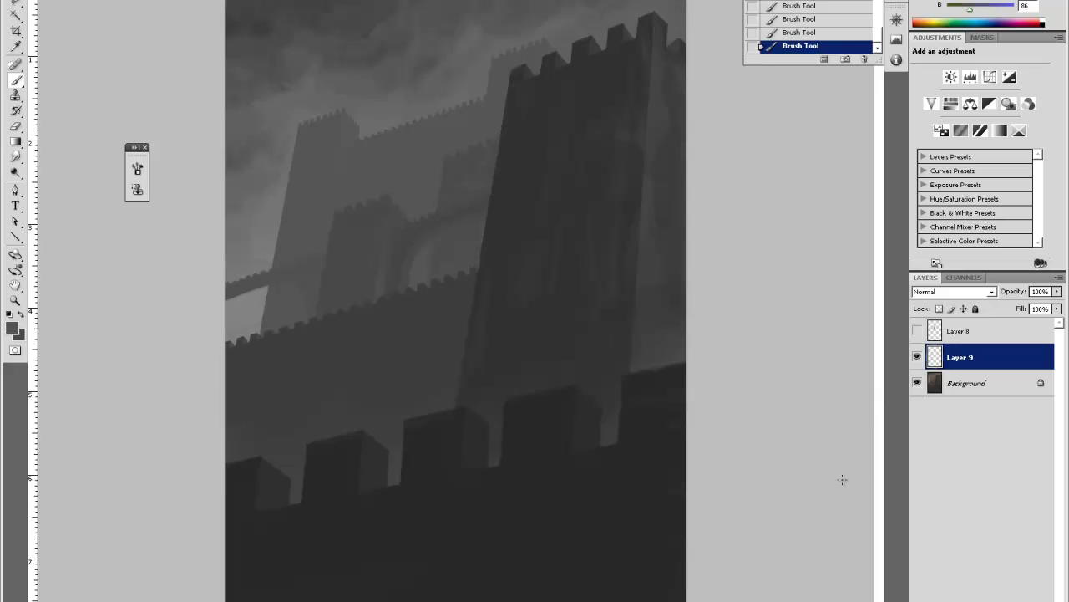
{"action": "key", "text": "ctrl+alt+shift+n"}
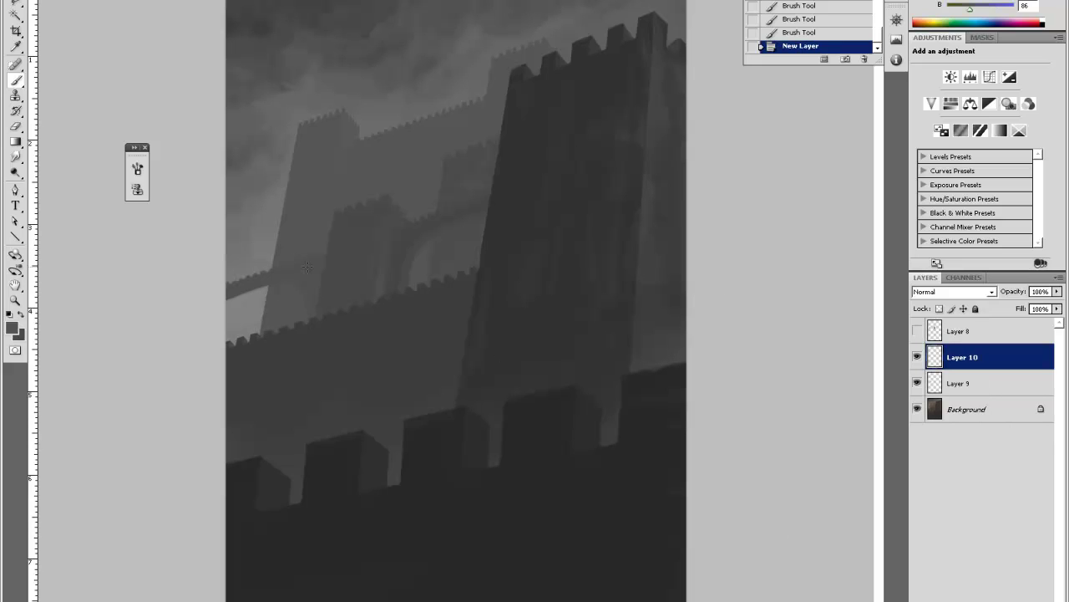
{"action": "left_click", "coordinate": [12, 330]}
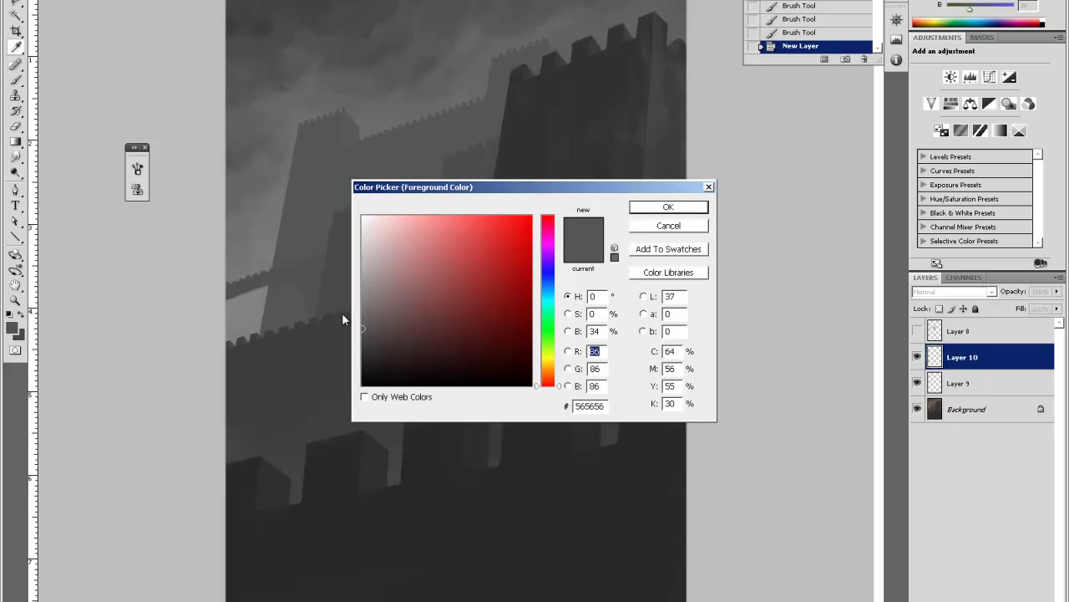
{"action": "left_click_drag", "start_coordinate": [375, 299], "coordinate": [358, 249]}
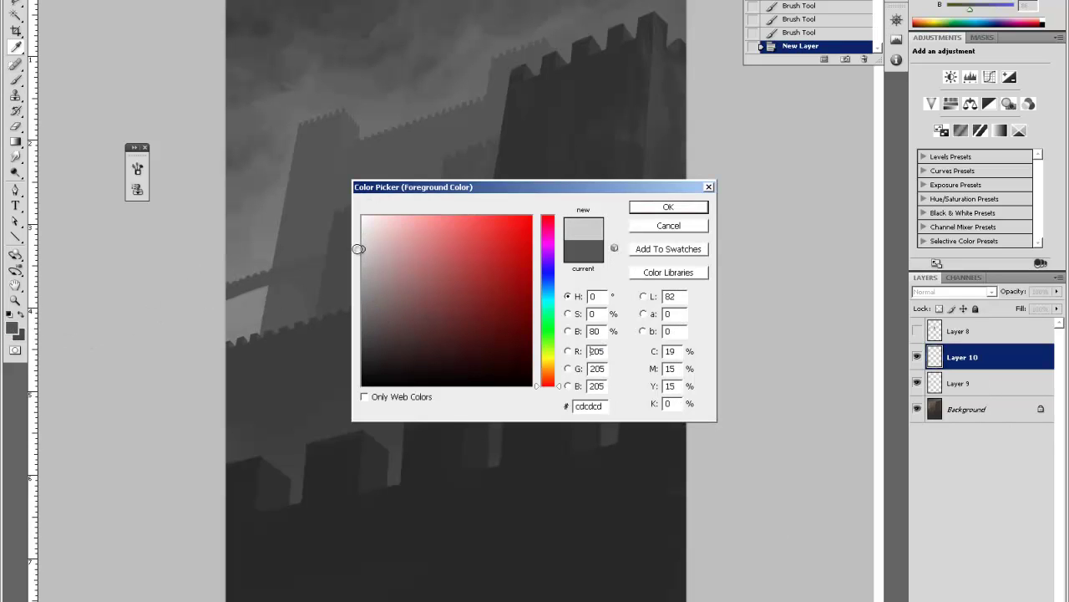
{"action": "left_click", "coordinate": [642, 207]}
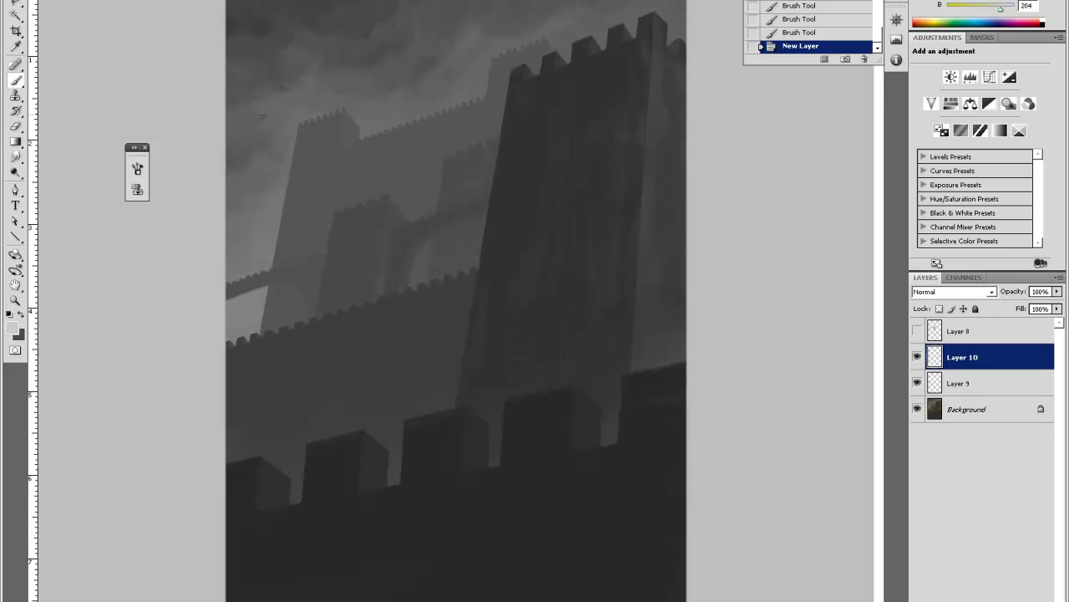
Choose the textured 48 px brush, reduce its diameter and paint a straight diagonal light streak across the sky above the far wall.
{"action": "right_click", "coordinate": [358, 51]}
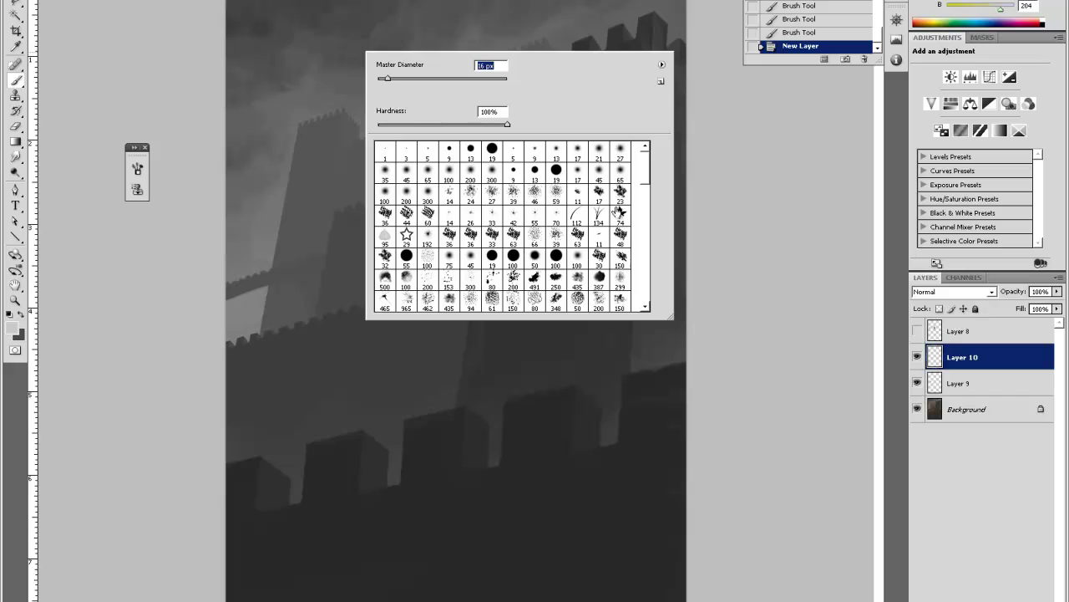
{"action": "left_click", "coordinate": [621, 236]}
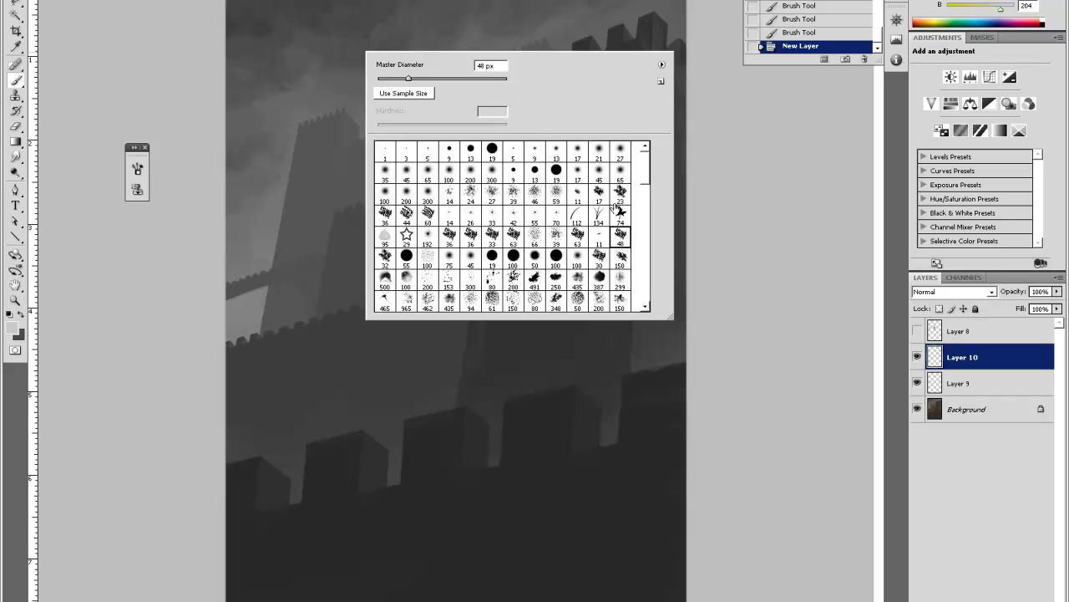
{"action": "left_click", "coordinate": [385, 79]}
{"action": "left_click", "coordinate": [695, 88]}
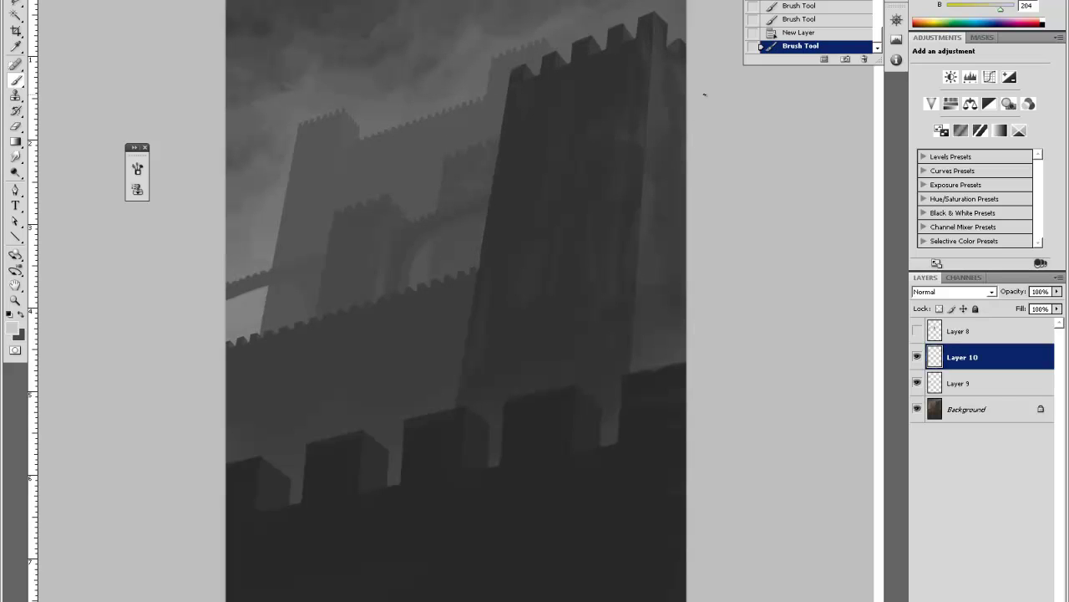
{"action": "left_click", "coordinate": [414, 100], "text": "shift"}
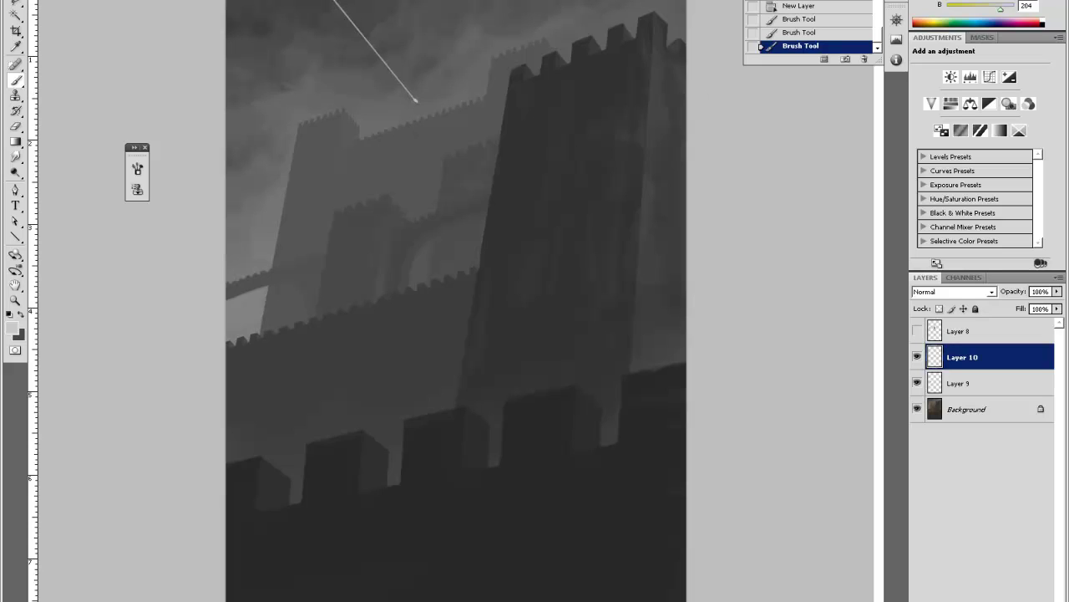
{"action": "left_click_drag", "start_coordinate": [343, 10], "coordinate": [416, 102]}
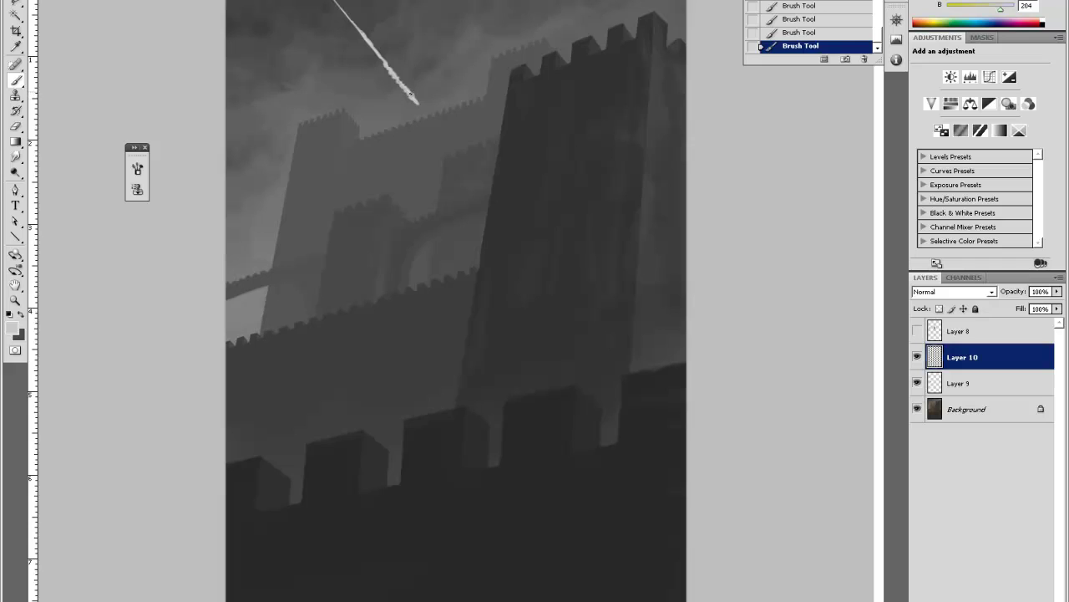
Erase the streak's upper end into a thin taper and roughen its edges along the trail.
{"action": "key", "text": "e"}
{"action": "left_click", "coordinate": [332, 8]}
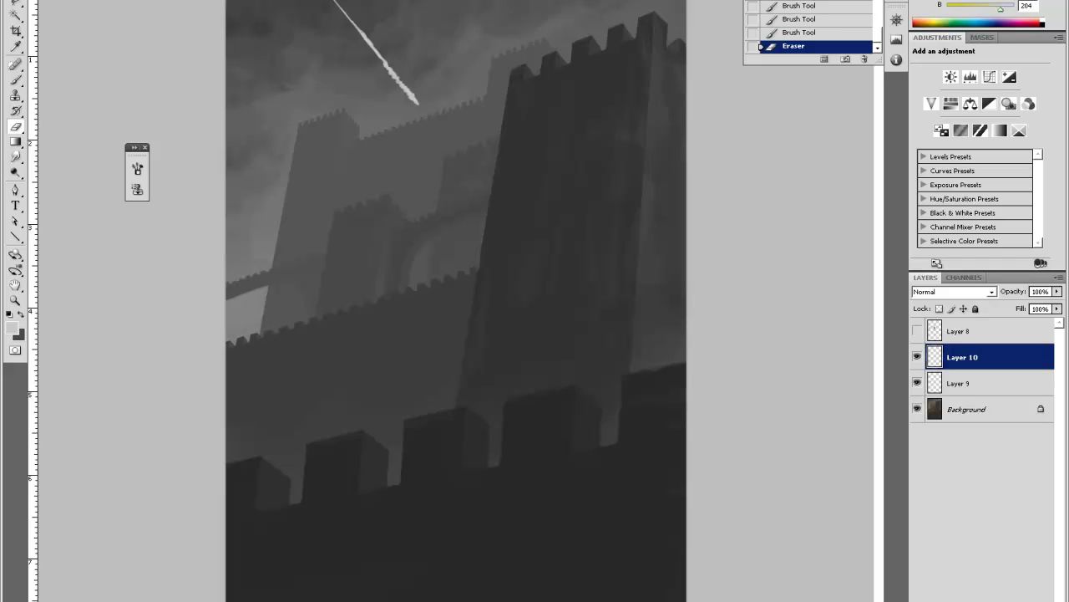
{"action": "left_click", "coordinate": [334, 5]}
{"action": "left_click", "coordinate": [335, 5]}
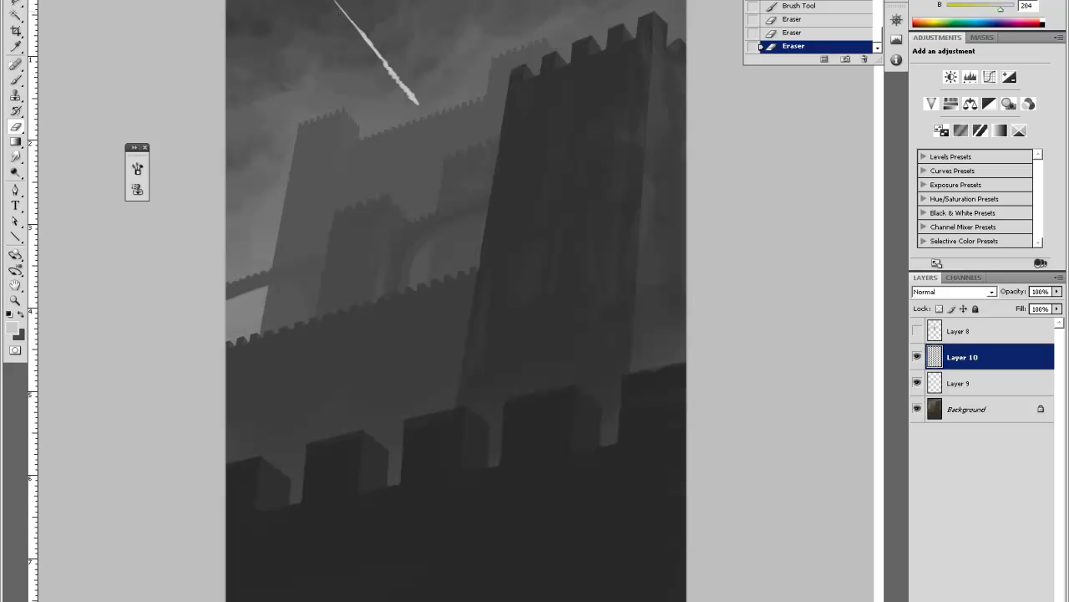
{"action": "left_click", "coordinate": [335, 6]}
{"action": "left_click_drag", "start_coordinate": [331, 1], "coordinate": [339, 8]}
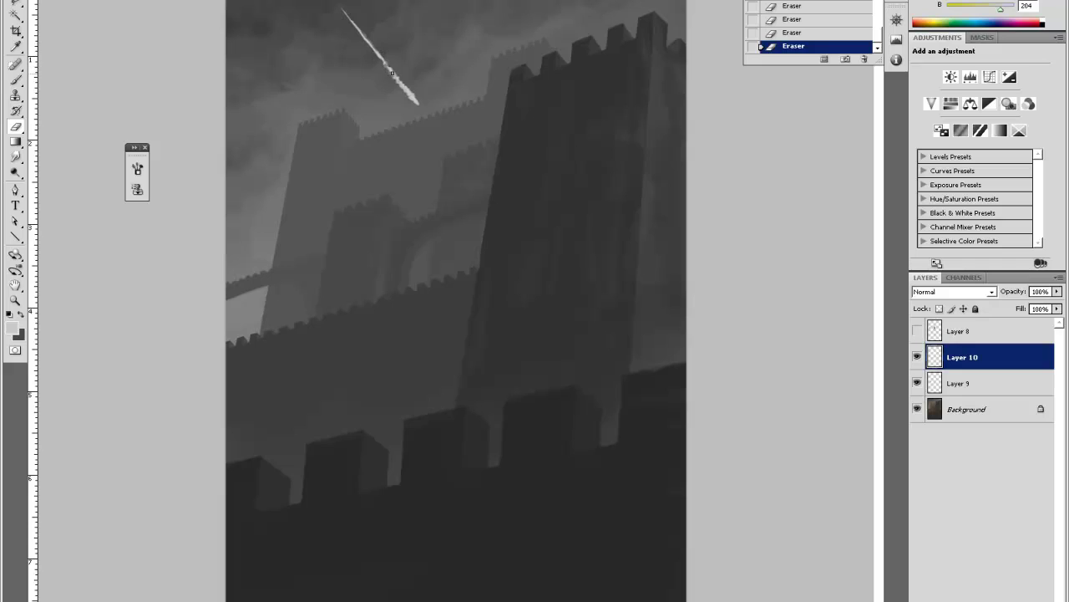
{"action": "left_click_drag", "start_coordinate": [377, 48], "coordinate": [364, 35]}
{"action": "left_click_drag", "start_coordinate": [393, 77], "coordinate": [401, 82]}
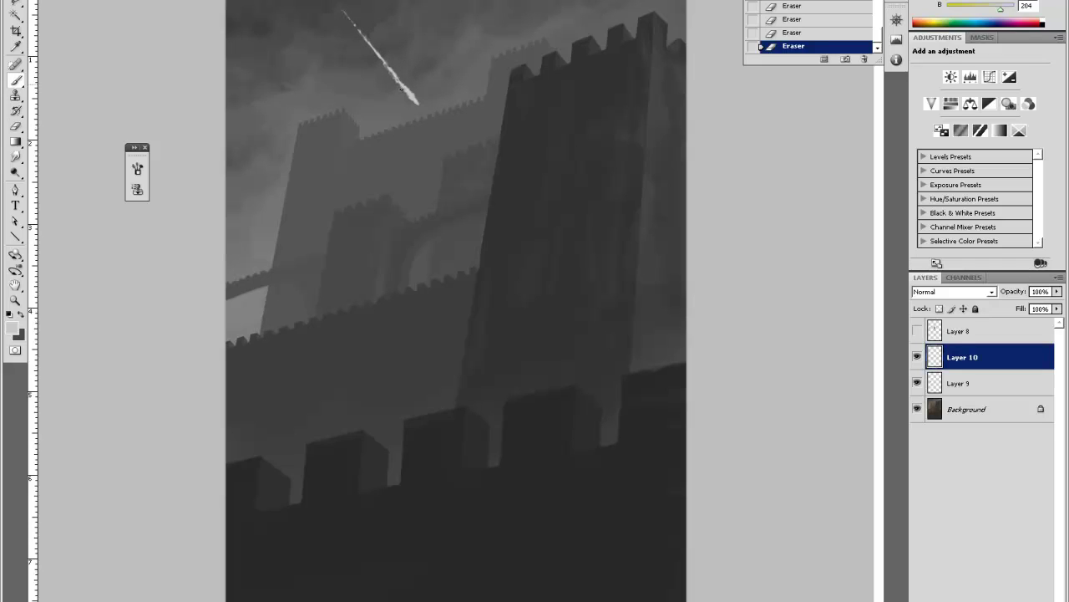
Dab light grey onto the diagonal streak just above its lower head and trim the edge with small eraser touches.
{"action": "left_click", "coordinate": [407, 89]}
{"action": "left_click", "coordinate": [408, 90]}
{"action": "key", "text": "e"}
{"action": "left_click", "coordinate": [411, 91]}
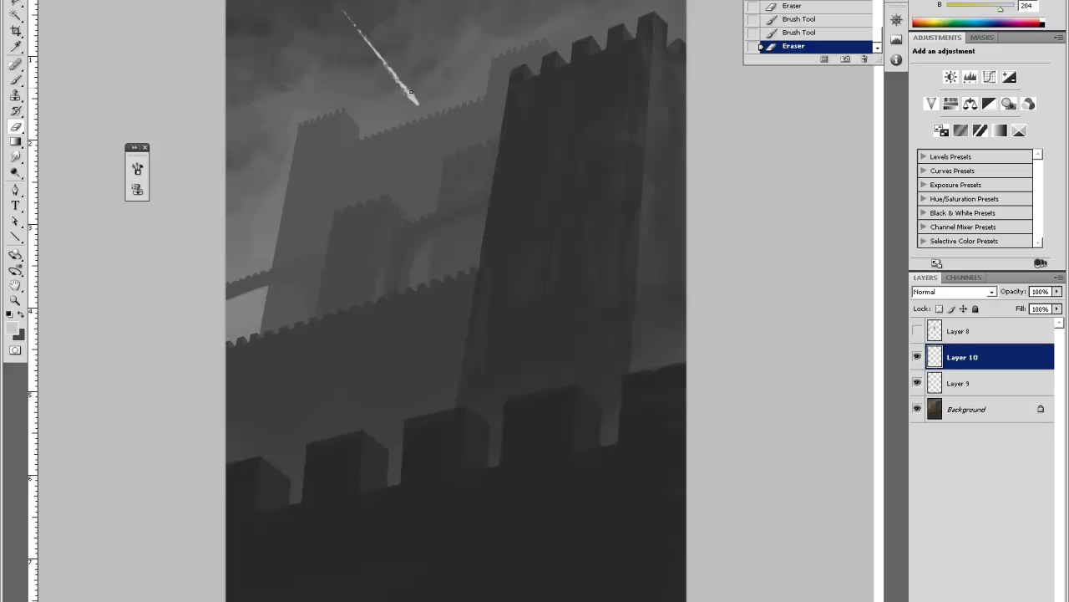
{"action": "left_click", "coordinate": [410, 92]}
{"action": "left_click", "coordinate": [409, 94]}
Thicken the lower part of the streak's trail with a light stroke and break up its outline with the eraser.
{"action": "key", "text": "b"}
{"action": "mouse_move", "coordinate": [386, 79]}
{"action": "left_mouse_down"}
{"action": "mouse_move", "coordinate": [410, 97]}
{"action": "mouse_move", "coordinate": [395, 90]}
{"action": "left_mouse_up"}
{"action": "key", "text": "e"}
{"action": "left_click", "coordinate": [397, 94]}
{"action": "left_click", "coordinate": [396, 91]}
{"action": "left_click", "coordinate": [394, 88]}
{"action": "left_click", "coordinate": [400, 92]}
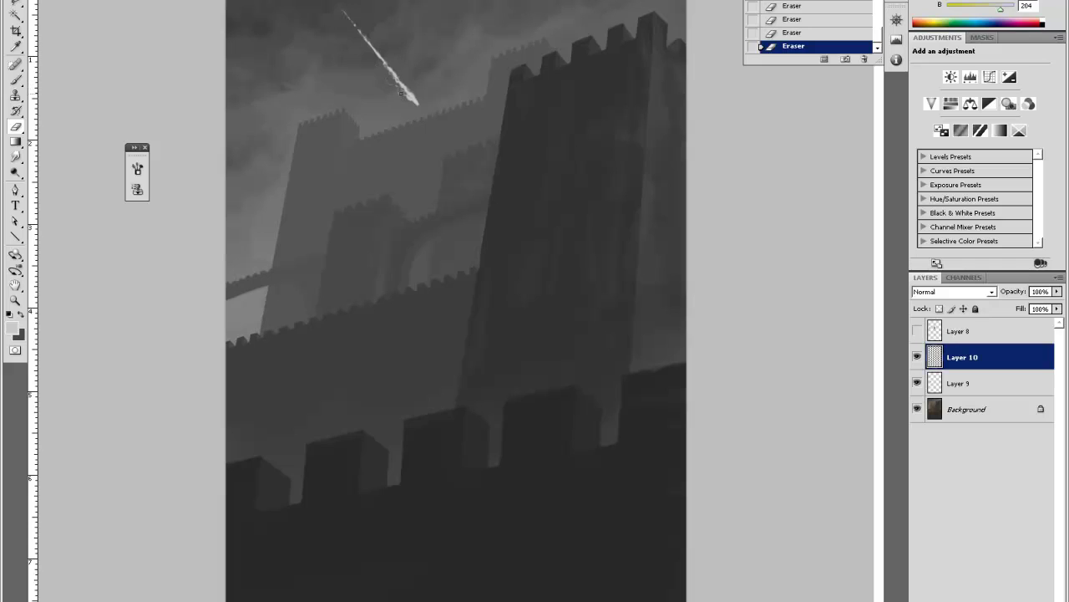
Paint more light dabs down the streak towards its head and erase the excess beside the tip.
{"action": "key", "text": "b"}
{"action": "left_click", "coordinate": [399, 86]}
{"action": "left_click", "coordinate": [402, 90]}
{"action": "left_click", "coordinate": [403, 94]}
{"action": "left_click", "coordinate": [409, 98]}
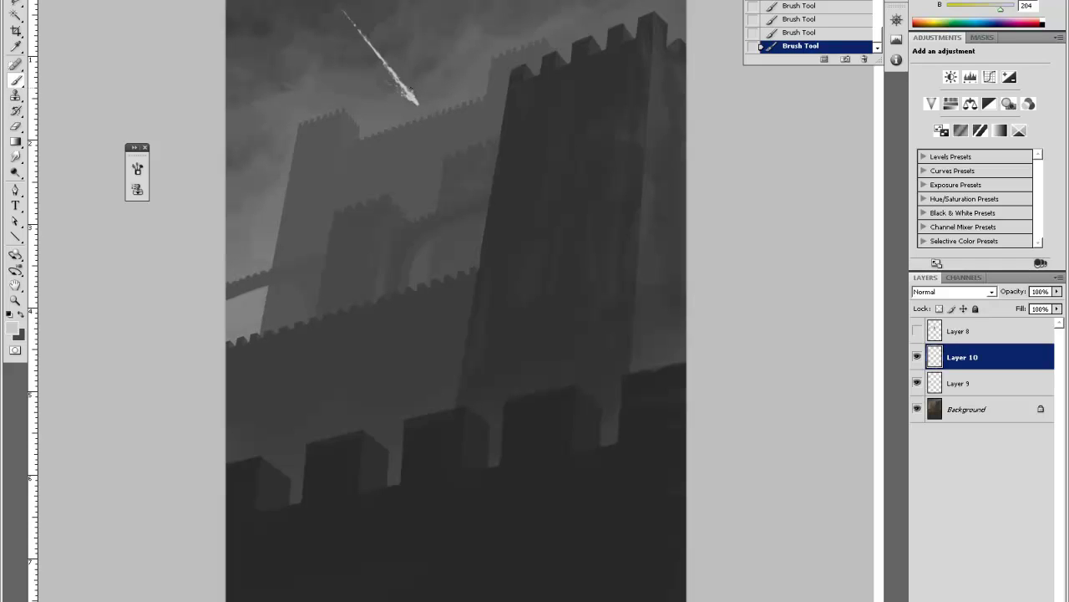
{"action": "key", "text": "e"}
{"action": "left_click", "coordinate": [416, 95]}
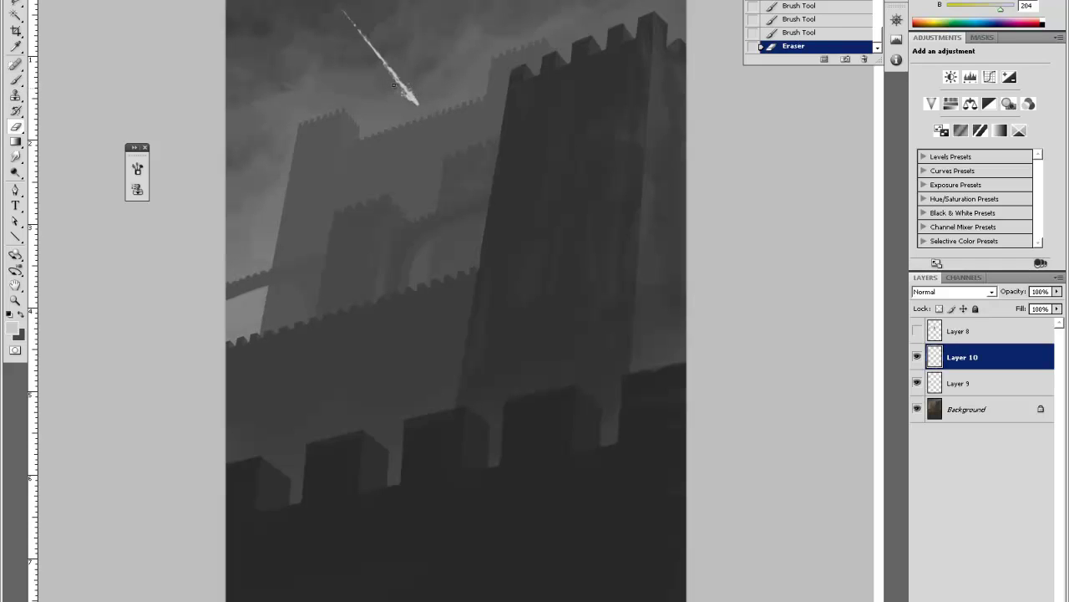
Erase along both sides of the streak's lower end so the head becomes slimmer and ragged.
{"action": "left_click", "coordinate": [395, 87]}
{"action": "left_click", "coordinate": [399, 91]}
{"action": "left_click", "coordinate": [404, 96]}
{"action": "left_click", "coordinate": [409, 99]}
{"action": "left_click", "coordinate": [412, 102]}
{"action": "left_click", "coordinate": [412, 88]}
Paint a second, shorter diagonal streak in the sky above the large tower's battlements and thin it with the eraser.
{"action": "key", "text": "b"}
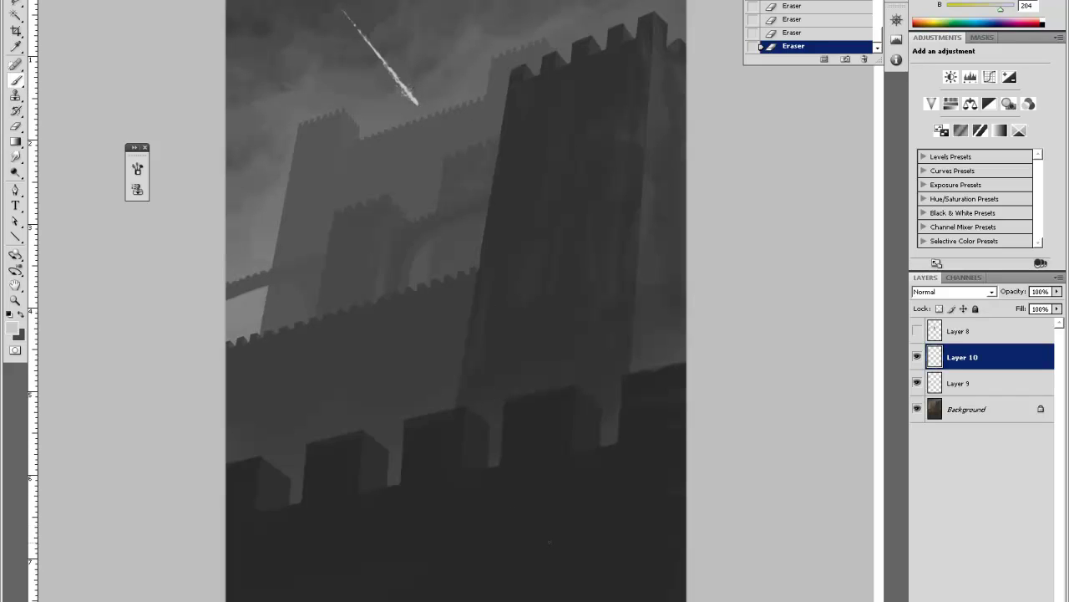
{"action": "left_click_drag", "start_coordinate": [554, 0], "coordinate": [575, 29]}
{"action": "left_click", "coordinate": [574, 27]}
{"action": "left_click", "coordinate": [575, 28]}
{"action": "key", "text": "e"}
{"action": "left_click", "coordinate": [574, 28]}
{"action": "left_click", "coordinate": [574, 29]}
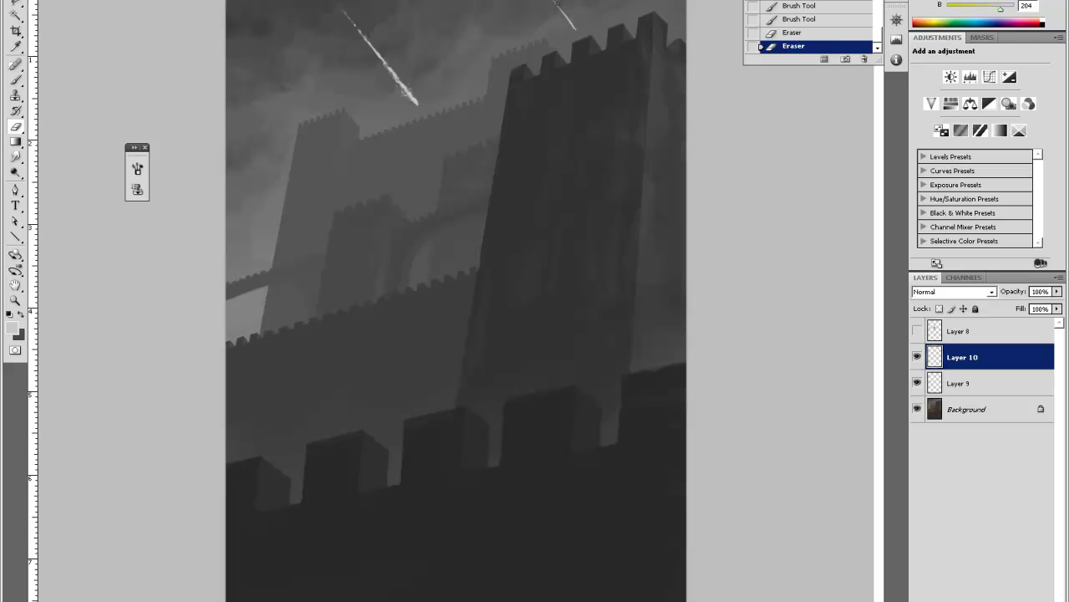
{"action": "left_click", "coordinate": [572, 25]}
{"action": "left_click", "coordinate": [570, 23]}
Brighten the lower end of the short streak above the large tower and erase along its trail into a fine line.
{"action": "key", "text": "b"}
{"action": "left_click", "coordinate": [572, 23]}
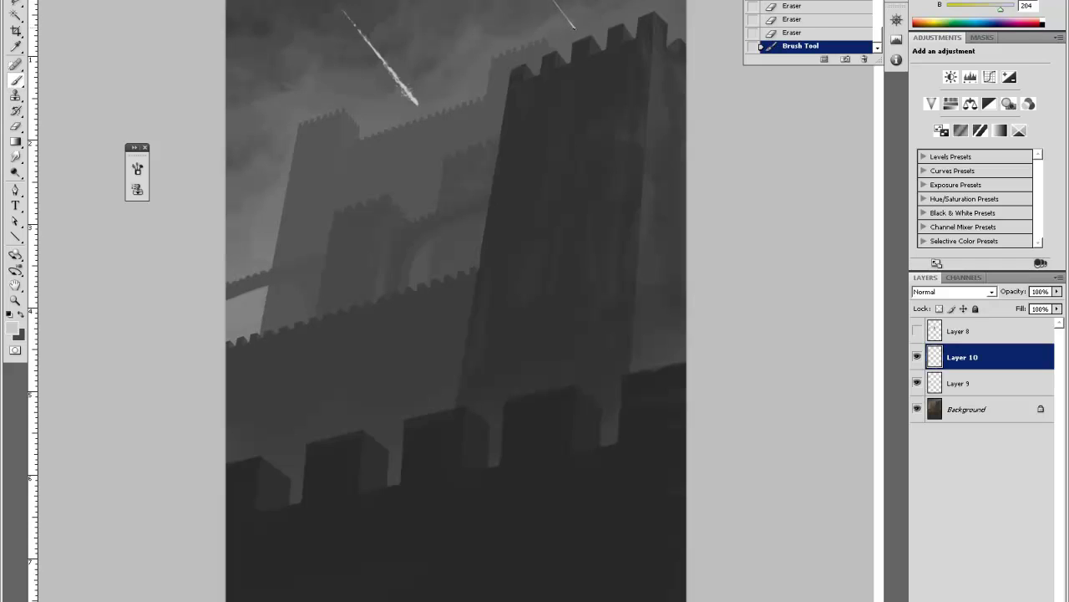
{"action": "left_click", "coordinate": [574, 28]}
{"action": "key", "text": "e"}
{"action": "left_click", "coordinate": [575, 27]}
{"action": "left_click", "coordinate": [561, 10]}
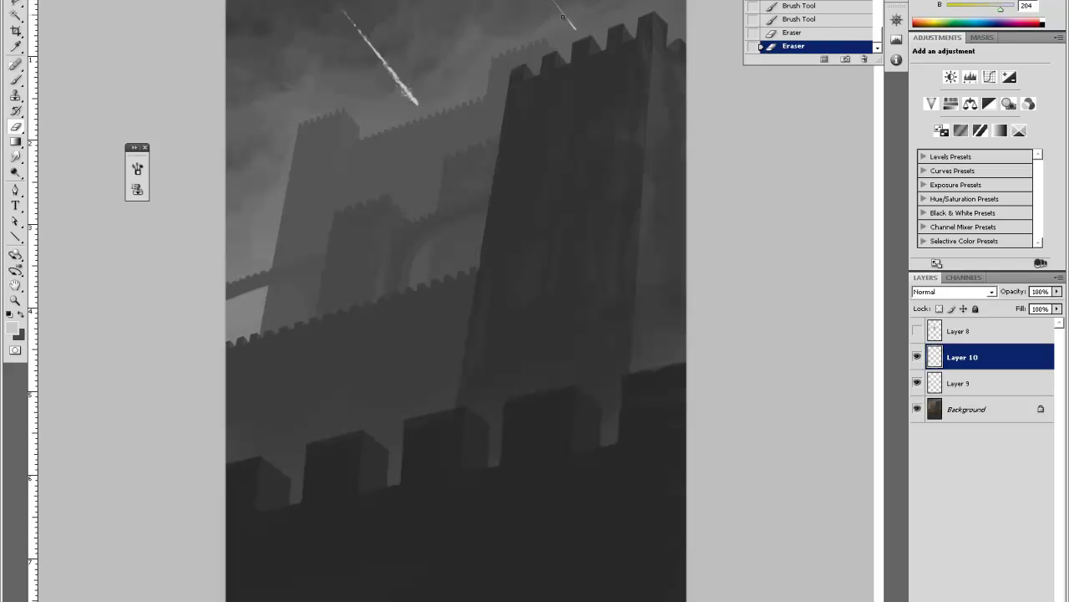
{"action": "left_click", "coordinate": [567, 17]}
{"action": "left_click", "coordinate": [571, 24]}
Add a light dab below the tip of the short streak above the large tower and erase around it.
{"action": "key", "text": "b"}
{"action": "left_click", "coordinate": [577, 32]}
{"action": "key", "text": "e"}
{"action": "left_click", "coordinate": [577, 32]}
{"action": "left_click", "coordinate": [577, 33]}
{"action": "left_click", "coordinate": [577, 34]}
{"action": "left_click", "coordinate": [576, 34]}
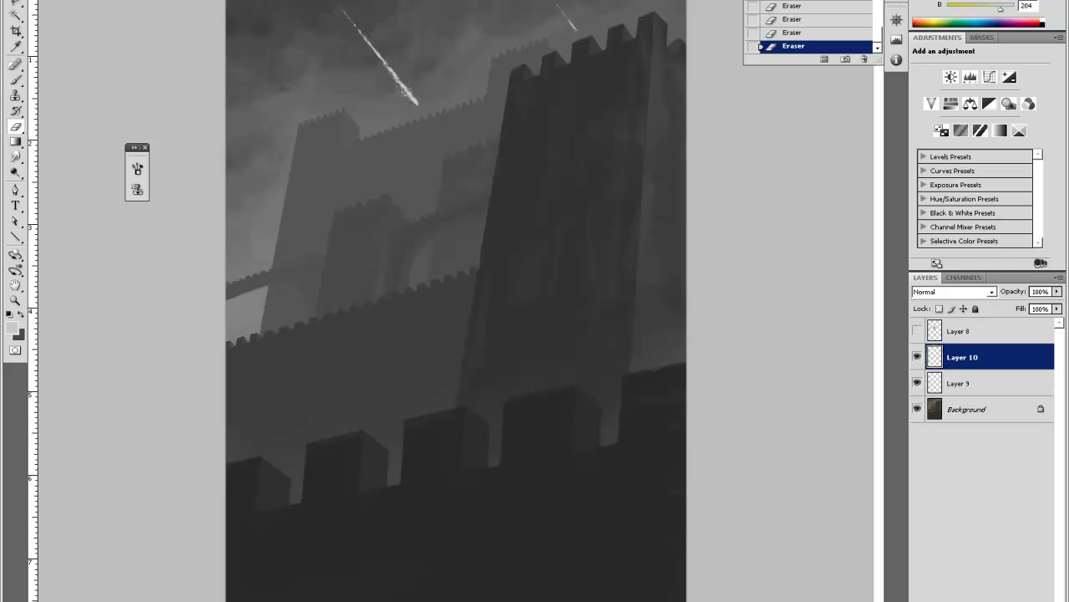
{"action": "key", "text": "b"}
{"action": "left_click", "coordinate": [322, 52]}
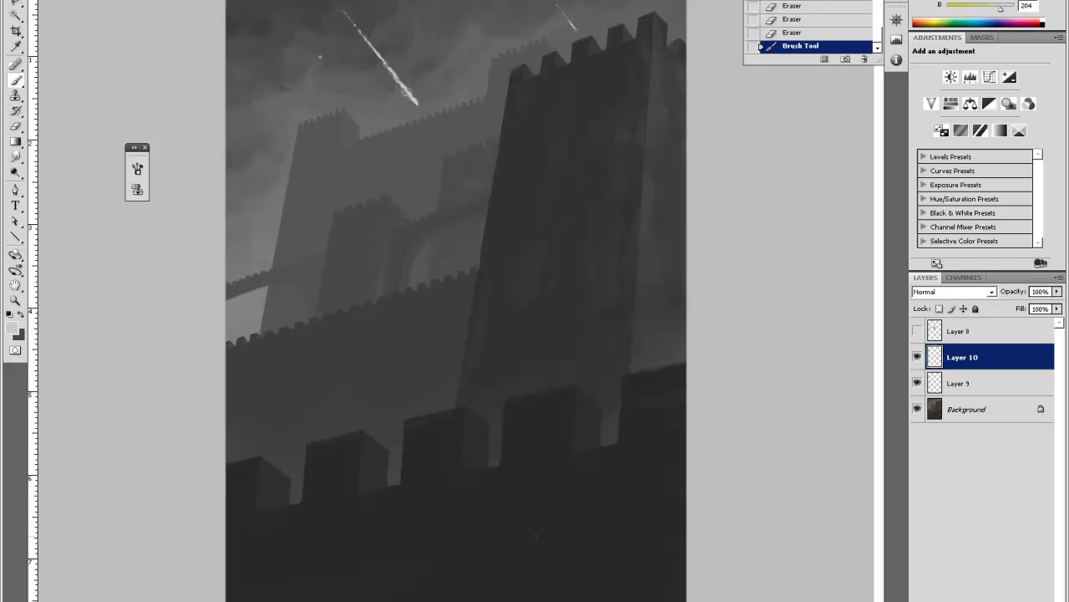
{"action": "left_click", "coordinate": [537, 540], "text": "shift"}
{"action": "key", "text": "ctrl+z"}
{"action": "left_click", "coordinate": [815, 33]}
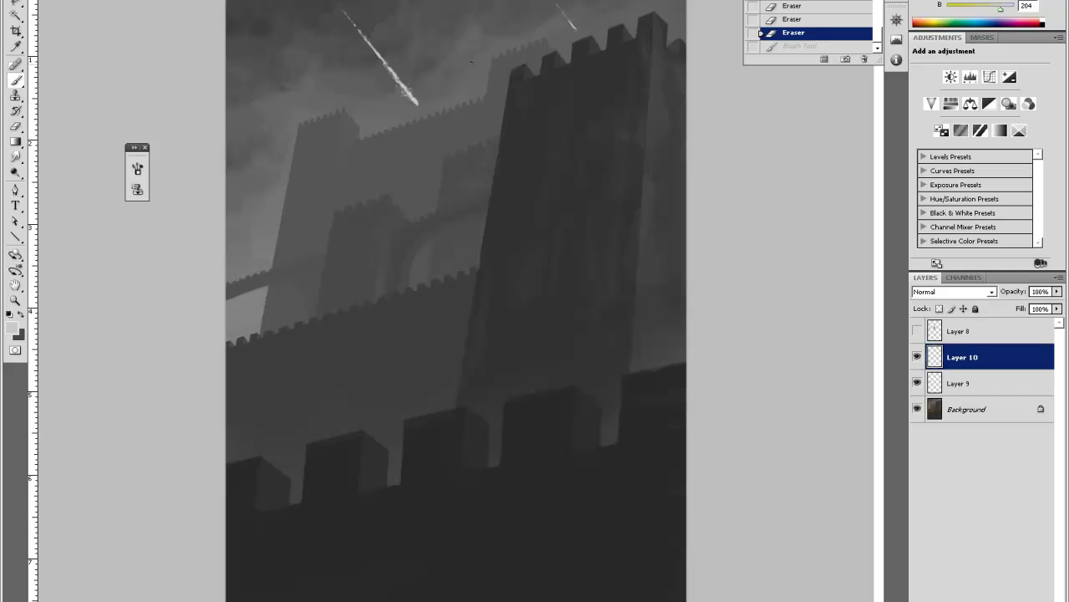
Paint a small faint streak in the sky beside the far tower next to the large tower and erase it thinner.
{"action": "mouse_move", "coordinate": [473, 57]}
{"action": "left_mouse_down"}
{"action": "mouse_move", "coordinate": [490, 77]}
{"action": "mouse_move", "coordinate": [485, 68]}
{"action": "left_mouse_up"}
{"action": "key", "text": "e"}
{"action": "left_click_drag", "start_coordinate": [490, 74], "coordinate": [480, 67]}
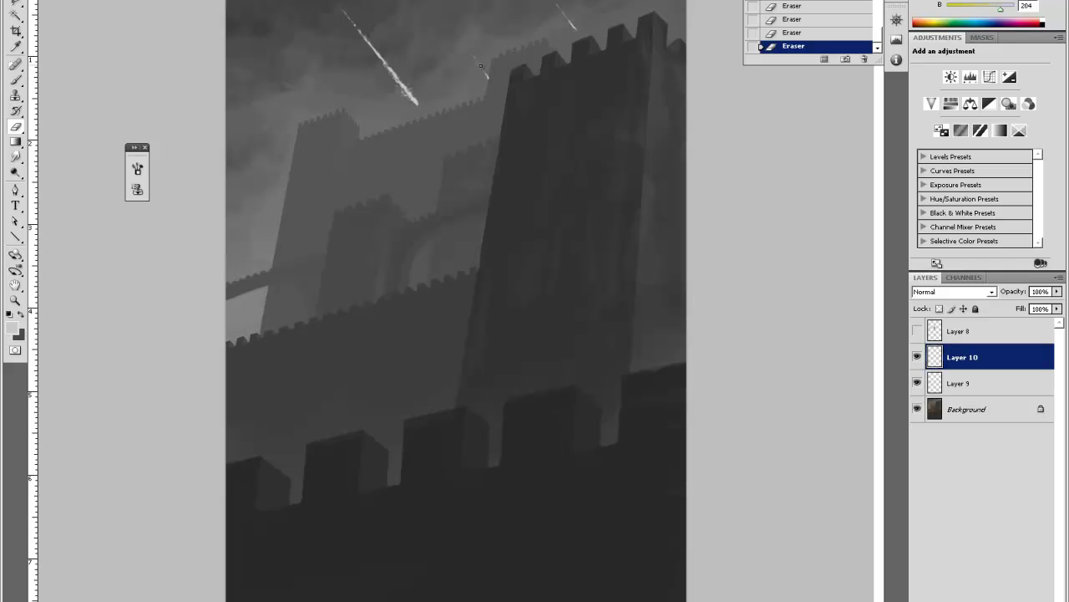
{"action": "left_click_drag", "start_coordinate": [480, 65], "coordinate": [487, 75]}
Paint another tiny streak at the canvas's upper edge above the far wall and taper it with the eraser.
{"action": "key", "text": "b"}
{"action": "left_click_drag", "start_coordinate": [477, 0], "coordinate": [483, 2]}
{"action": "left_click_drag", "start_coordinate": [480, 0], "coordinate": [482, 2]}
{"action": "key", "text": "e"}
{"action": "left_click_drag", "start_coordinate": [479, 1], "coordinate": [483, 2]}
{"action": "left_click_drag", "start_coordinate": [486, 9], "coordinate": [480, 0]}
Paint a diagonal streak down to the large tower's upper battlements, erase parts of its trail and restroke it.
{"action": "key", "text": "b"}
{"action": "left_click_drag", "start_coordinate": [617, 1], "coordinate": [636, 32]}
{"action": "key", "text": "e"}
{"action": "left_click_drag", "start_coordinate": [625, 17], "coordinate": [631, 26]}
{"action": "left_click_drag", "start_coordinate": [618, 7], "coordinate": [631, 25]}
{"action": "key", "text": "b"}
{"action": "left_click_drag", "start_coordinate": [613, 1], "coordinate": [640, 32]}
Set the eraser's master diameter to 44 px.
{"action": "key", "text": "e"}
{"action": "right_click", "coordinate": [397, 31]}
{"action": "left_click", "coordinate": [438, 58]}
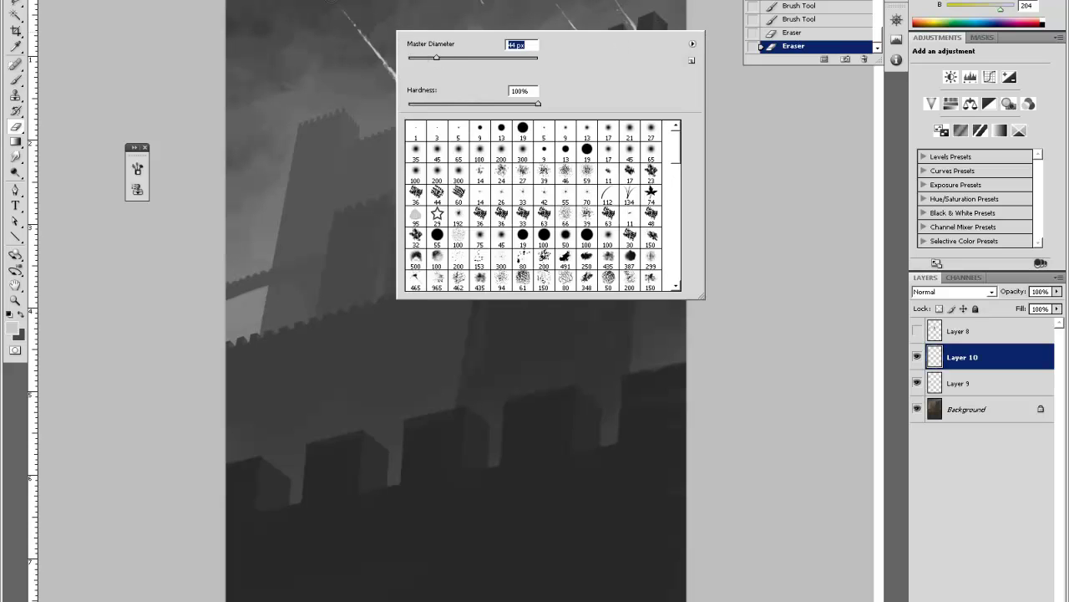
Erase along the existing meteor streak above the far castle wall, fading its upper tail into the sky.
{"action": "left_click_drag", "start_coordinate": [362, 33], "coordinate": [406, 96]}
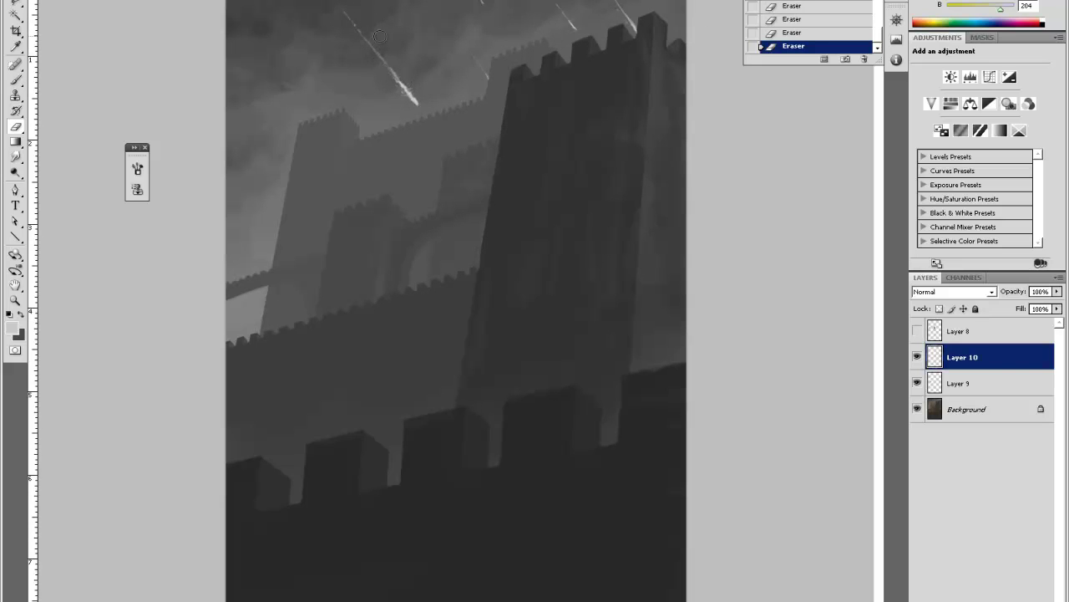
{"action": "left_click_drag", "start_coordinate": [339, 9], "coordinate": [378, 50]}
Brush a new light diagonal meteor streak across the far left tower and thicken its lower half.
{"action": "key", "text": "b"}
{"action": "mouse_move", "coordinate": [248, 120]}
{"action": "left_mouse_down"}
{"action": "mouse_move", "coordinate": [345, 249]}
{"action": "mouse_move", "coordinate": [346, 238]}
{"action": "left_mouse_up"}
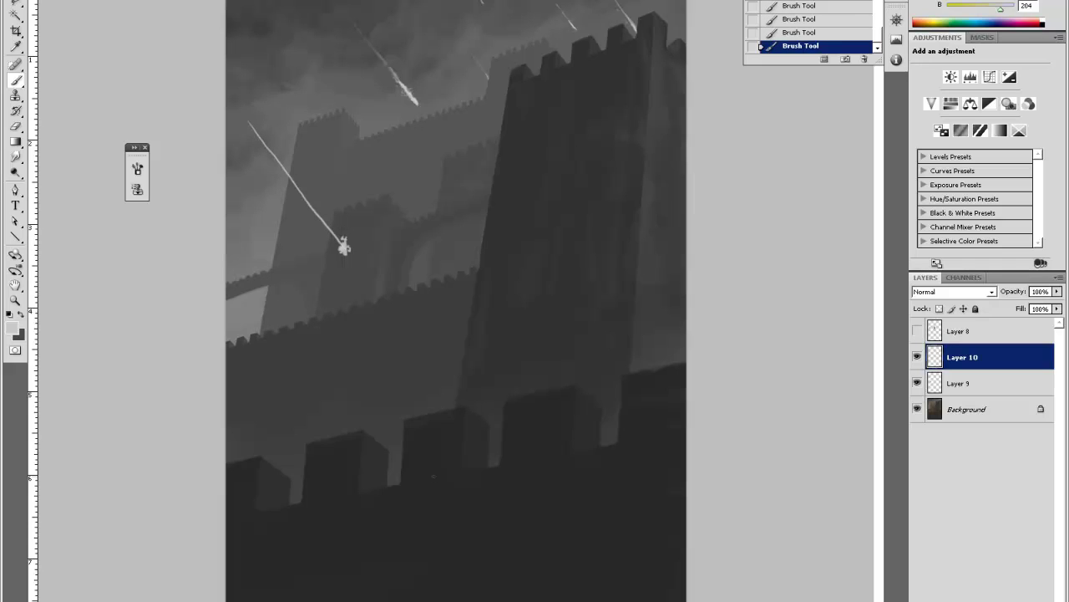
{"action": "mouse_move", "coordinate": [284, 168]}
{"action": "left_mouse_down"}
{"action": "mouse_move", "coordinate": [334, 238]}
{"action": "mouse_move", "coordinate": [308, 203]}
{"action": "mouse_move", "coordinate": [367, 237]}
{"action": "left_mouse_up"}
Step back to an earlier brush stroke in the history and paint a jagged impact burst at the new streak's lower end.
{"action": "left_click", "coordinate": [798, 32]}
{"action": "left_click", "coordinate": [801, 6]}
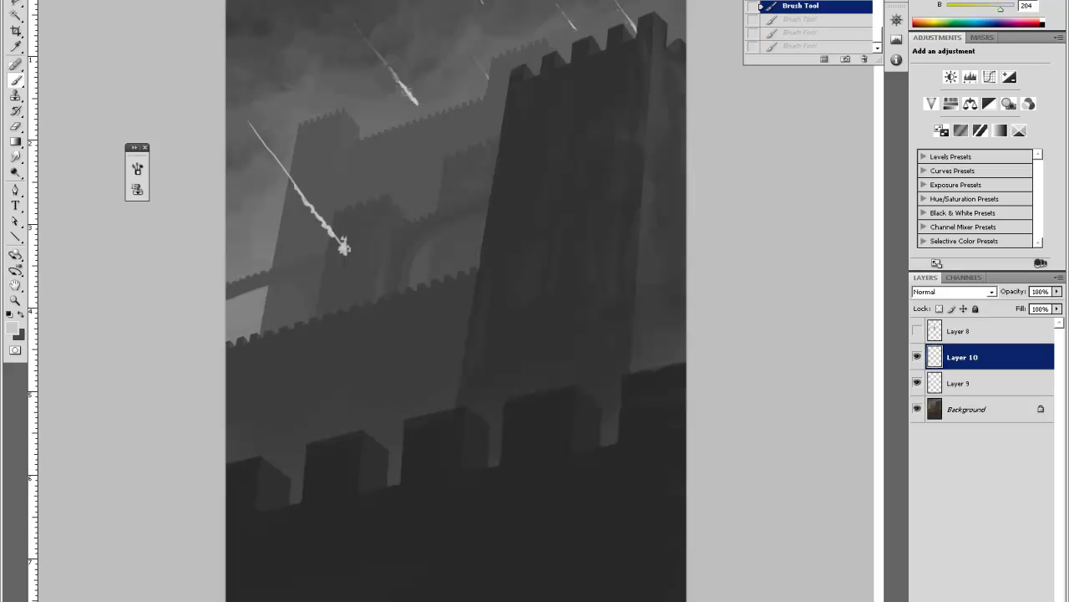
{"action": "left_click_drag", "start_coordinate": [337, 240], "coordinate": [342, 247]}
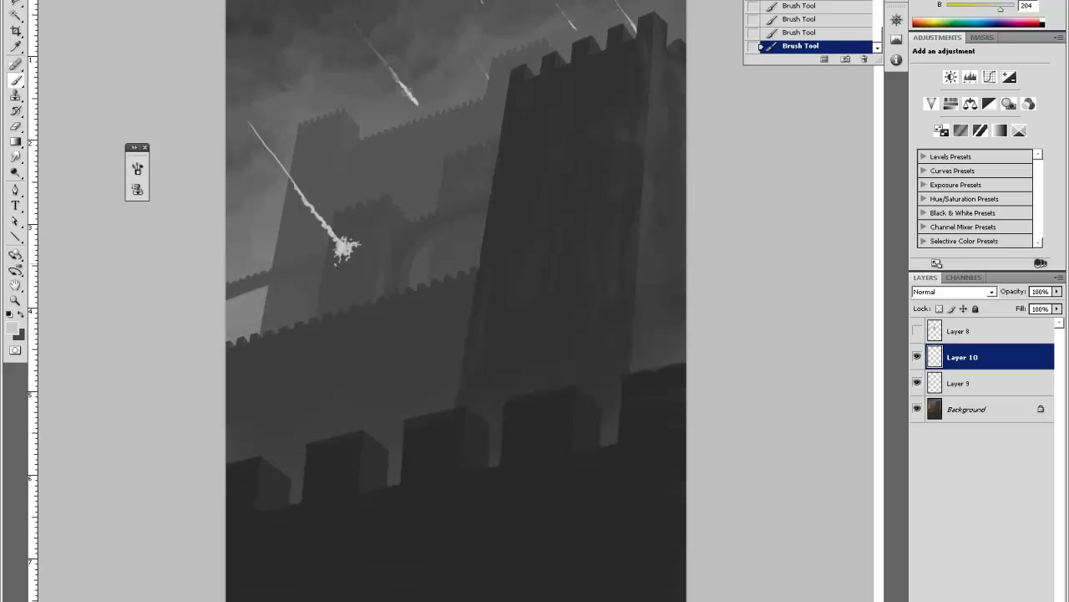
Break up the impact burst's lower and outer edges into small fragments with a 7 px eraser.
{"action": "key", "text": "e"}
{"action": "left_click", "coordinate": [336, 266]}
{"action": "left_click", "coordinate": [337, 264]}
{"action": "right_click", "coordinate": [336, 226]}
{"action": "left_click", "coordinate": [351, 254]}
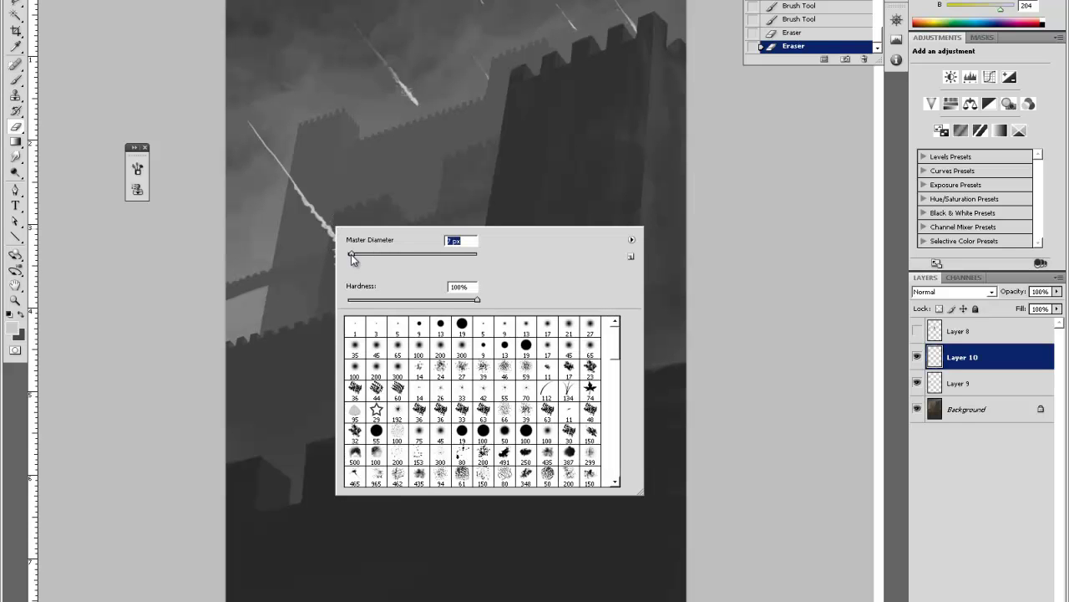
{"action": "left_click", "coordinate": [333, 260]}
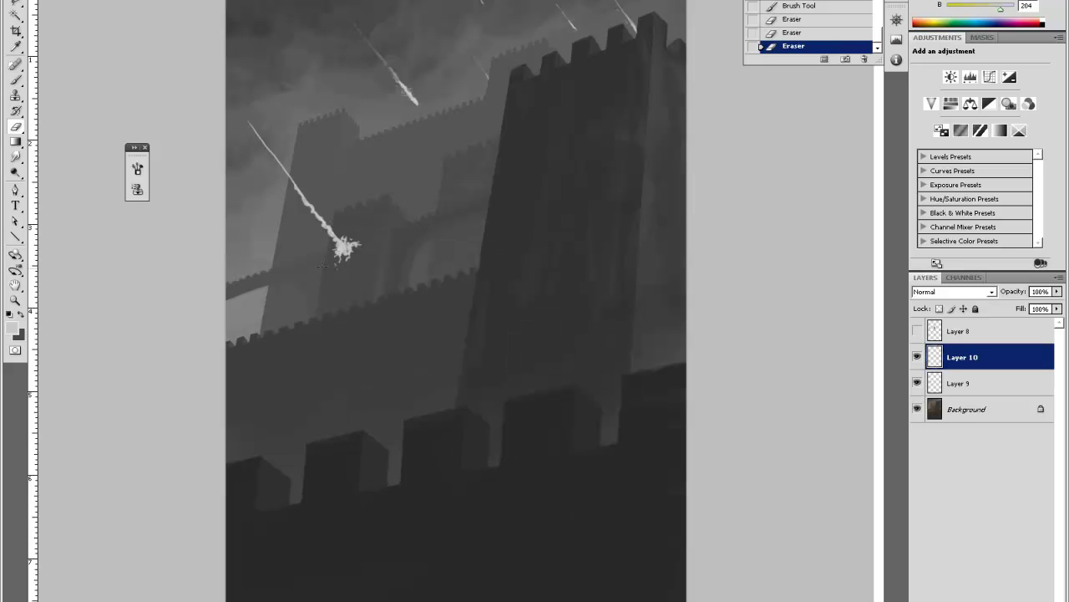
{"action": "left_click", "coordinate": [338, 253]}
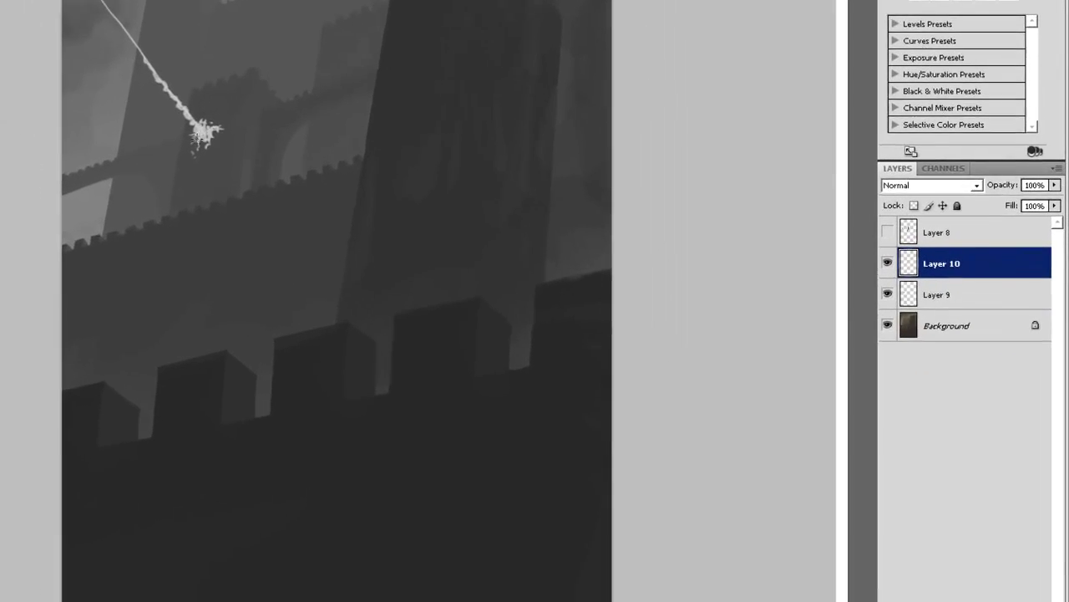
{"action": "left_click", "coordinate": [210, 131]}
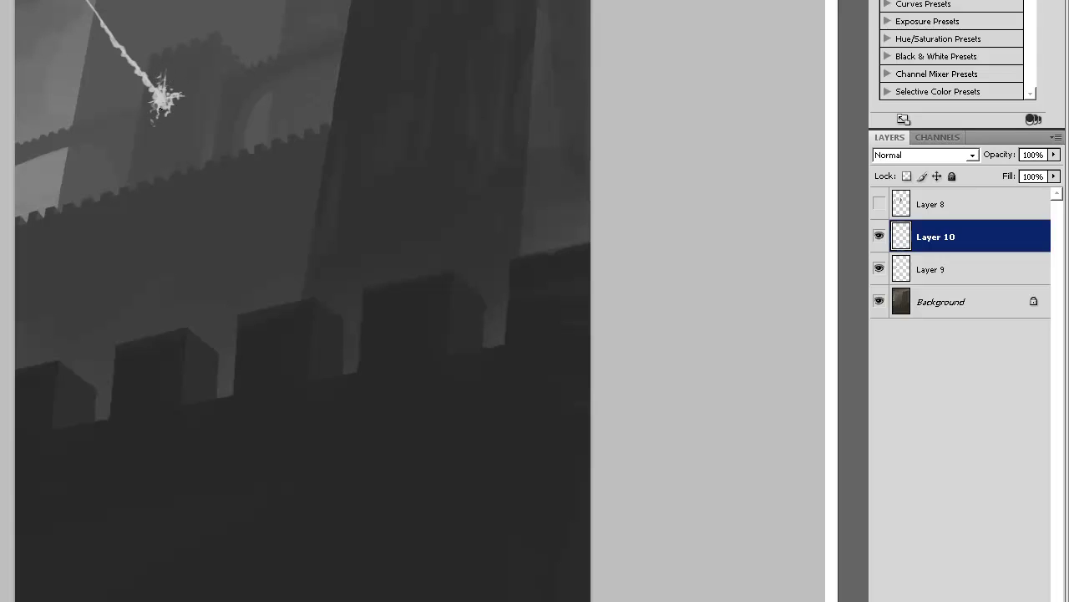
{"action": "left_click_drag", "start_coordinate": [160, 112], "coordinate": [157, 140]}
{"action": "left_click", "coordinate": [181, 108]}
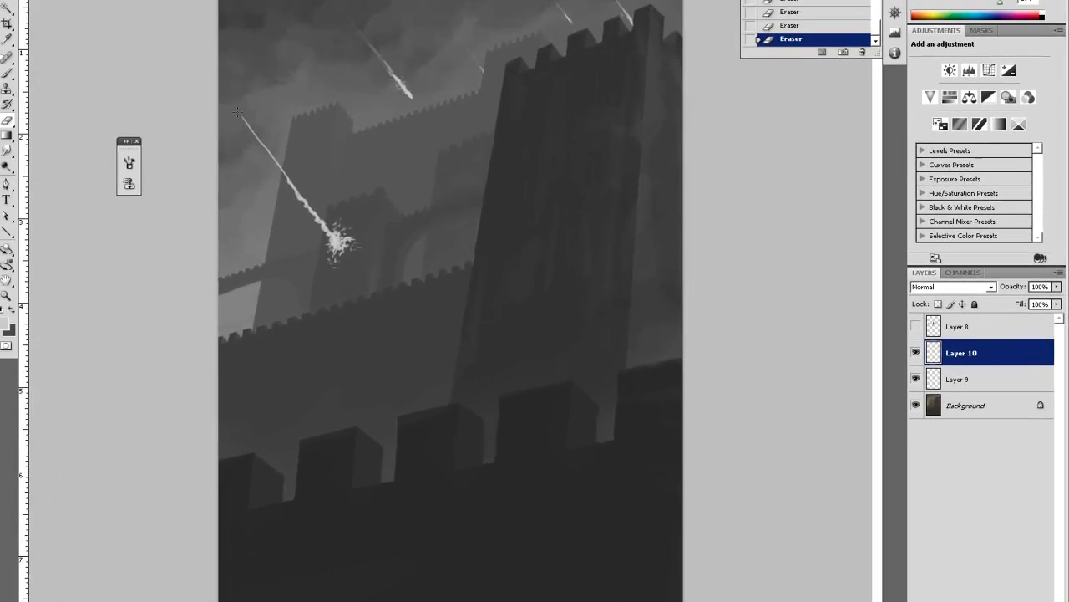
Enlarge the eraser and fade the upper tail of the streak leading to the impact burst.
{"action": "right_click", "coordinate": [270, 118]}
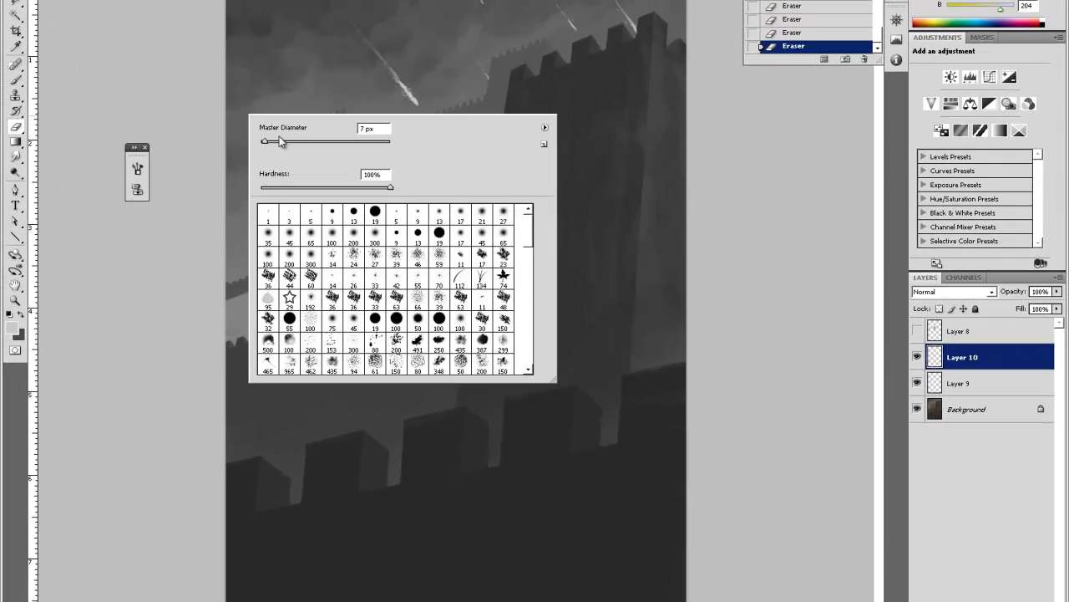
{"action": "left_click", "coordinate": [286, 141]}
{"action": "left_click", "coordinate": [248, 111]}
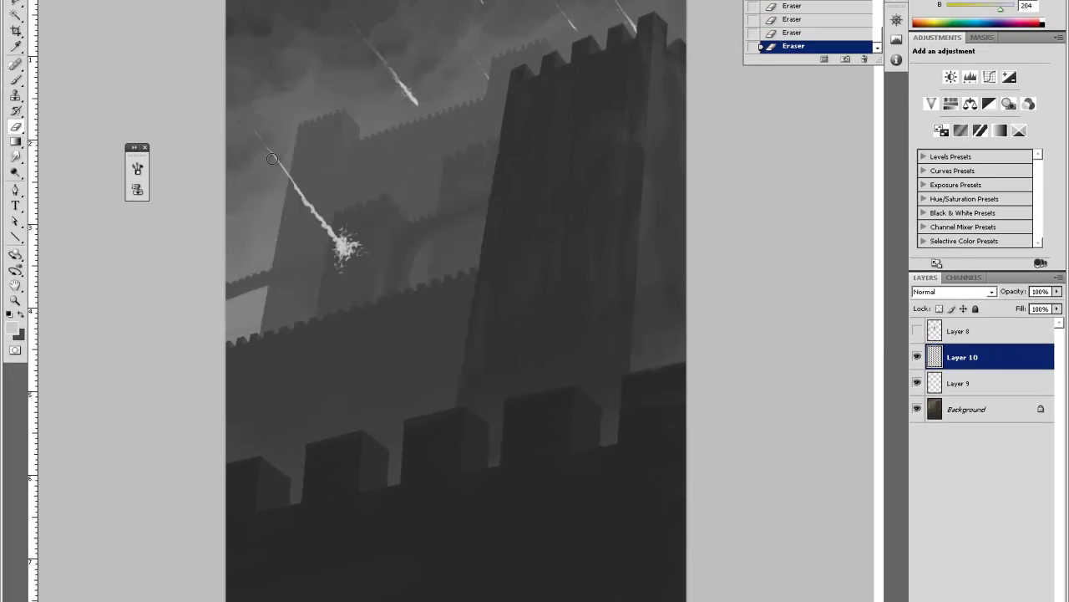
Brush over the streak's faded trail and paint sparks flying upward and sideways from the impact burst.
{"action": "key", "text": "b"}
{"action": "left_click_drag", "start_coordinate": [257, 134], "coordinate": [265, 144]}
{"action": "left_click_drag", "start_coordinate": [269, 148], "coordinate": [322, 237]}
{"action": "key", "text": "e"}
{"action": "key", "text": "b"}
{"action": "mouse_move", "coordinate": [322, 236]}
{"action": "left_mouse_down"}
{"action": "mouse_move", "coordinate": [331, 202]}
{"action": "mouse_move", "coordinate": [339, 235]}
{"action": "left_mouse_up"}
{"action": "left_click", "coordinate": [326, 219]}
{"action": "left_click", "coordinate": [330, 202]}
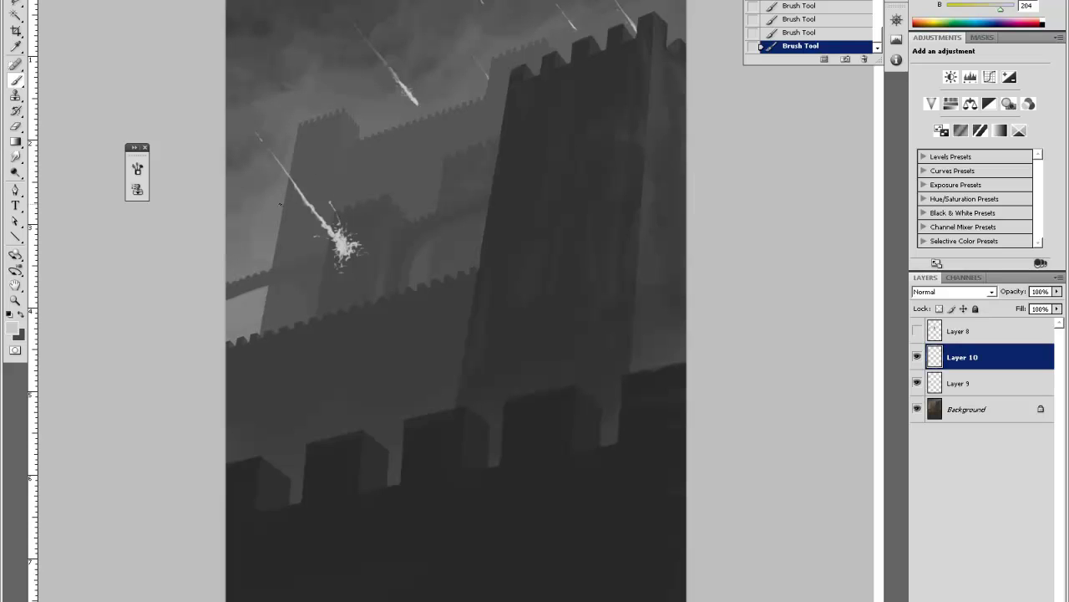
{"action": "left_click_drag", "start_coordinate": [285, 206], "coordinate": [309, 218]}
Erase the upper part of the impact streak's trail where it meets the far tower's edge.
{"action": "key", "text": "e"}
{"action": "left_click_drag", "start_coordinate": [280, 158], "coordinate": [282, 164]}
{"action": "left_click_drag", "start_coordinate": [280, 162], "coordinate": [268, 147]}
{"action": "left_click_drag", "start_coordinate": [266, 146], "coordinate": [276, 160]}
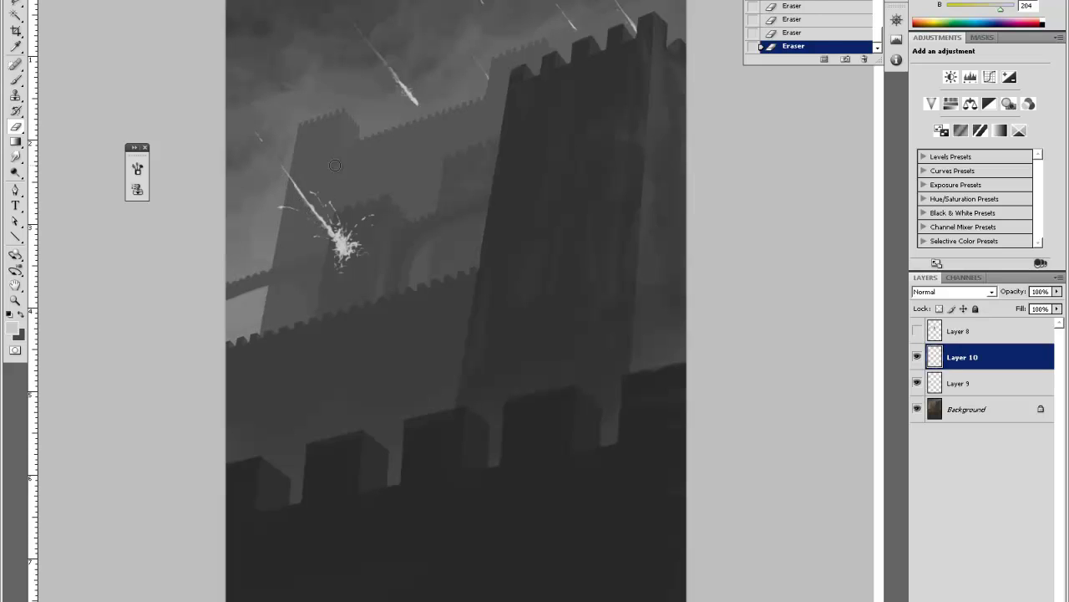
Rework the core of the impact burst with short brush dabs and small eraser touches.
{"action": "key", "text": "b"}
{"action": "left_click", "coordinate": [343, 253]}
{"action": "left_click", "coordinate": [342, 244]}
{"action": "left_click", "coordinate": [343, 242]}
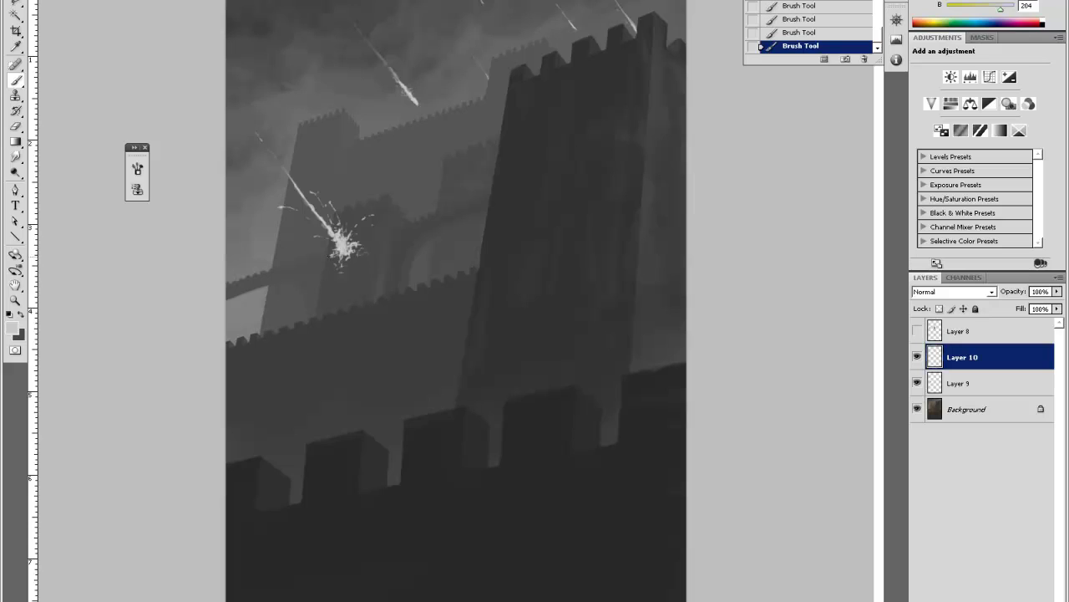
{"action": "key", "text": "e"}
{"action": "left_click", "coordinate": [338, 249]}
{"action": "left_click", "coordinate": [341, 248]}
{"action": "left_click", "coordinate": [343, 245]}
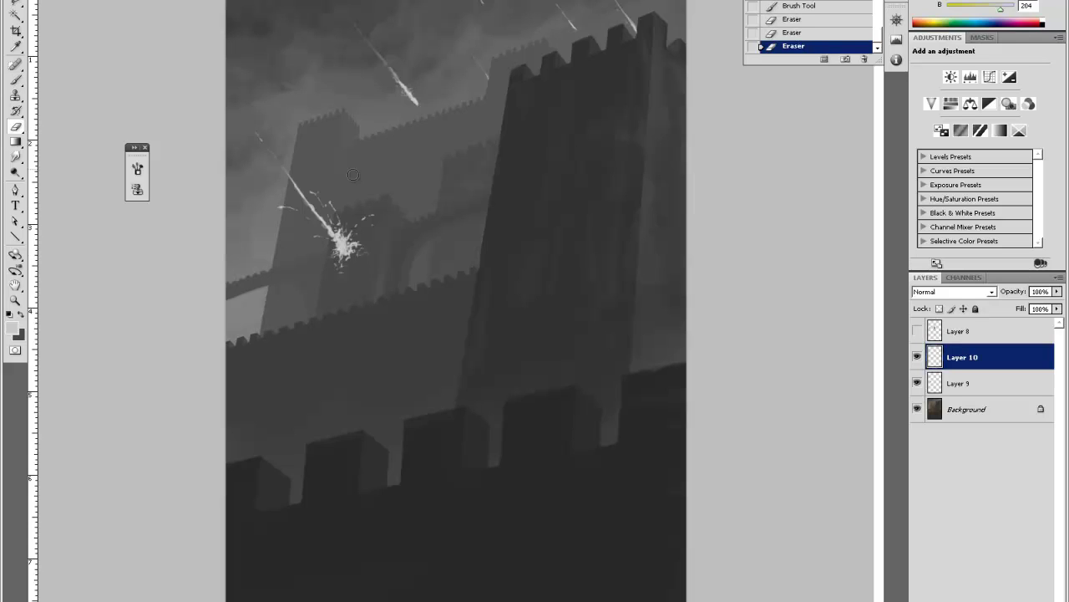
Dab a row of small sparks spraying out to the left of the impact burst.
{"action": "key", "text": "b"}
{"action": "left_click", "coordinate": [292, 233]}
{"action": "left_click", "coordinate": [293, 224]}
{"action": "left_click", "coordinate": [302, 224]}
{"action": "left_click", "coordinate": [310, 224]}
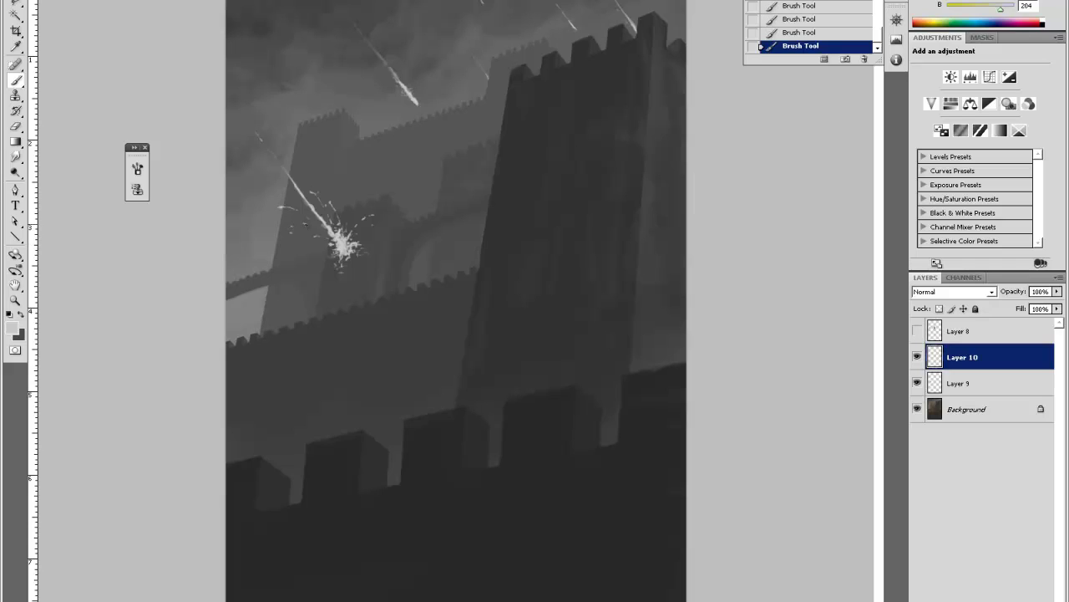
{"action": "left_click", "coordinate": [316, 228]}
{"action": "left_click", "coordinate": [333, 242]}
Soften the small sparks left of the impact burst with light eraser dabs.
{"action": "key", "text": "e"}
{"action": "left_click", "coordinate": [302, 227]}
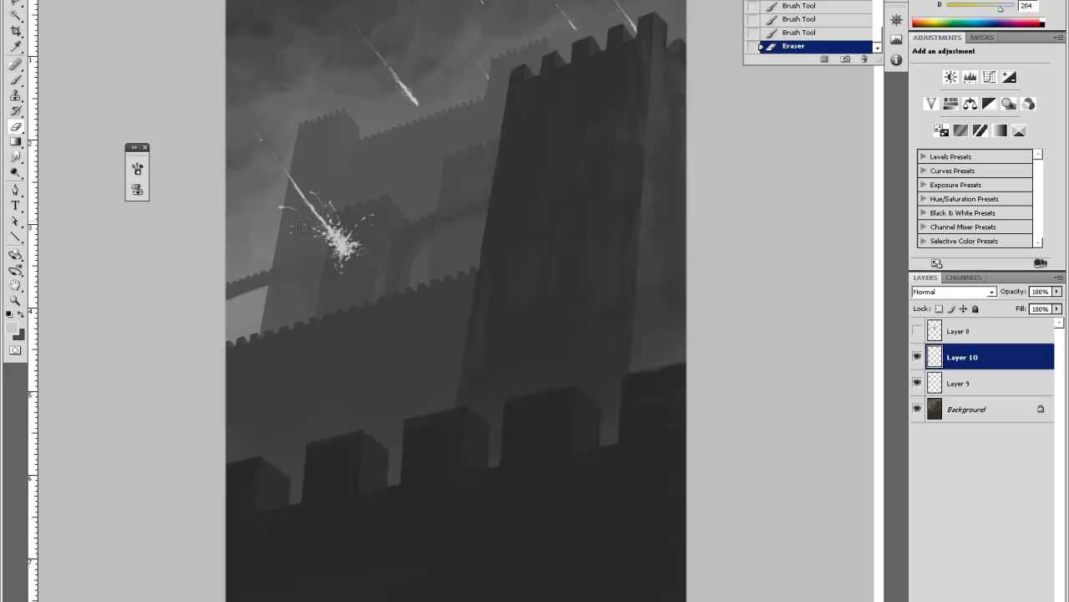
{"action": "left_click", "coordinate": [303, 228]}
{"action": "left_click", "coordinate": [298, 231]}
{"action": "left_click", "coordinate": [293, 235]}
{"action": "key", "text": "b"}
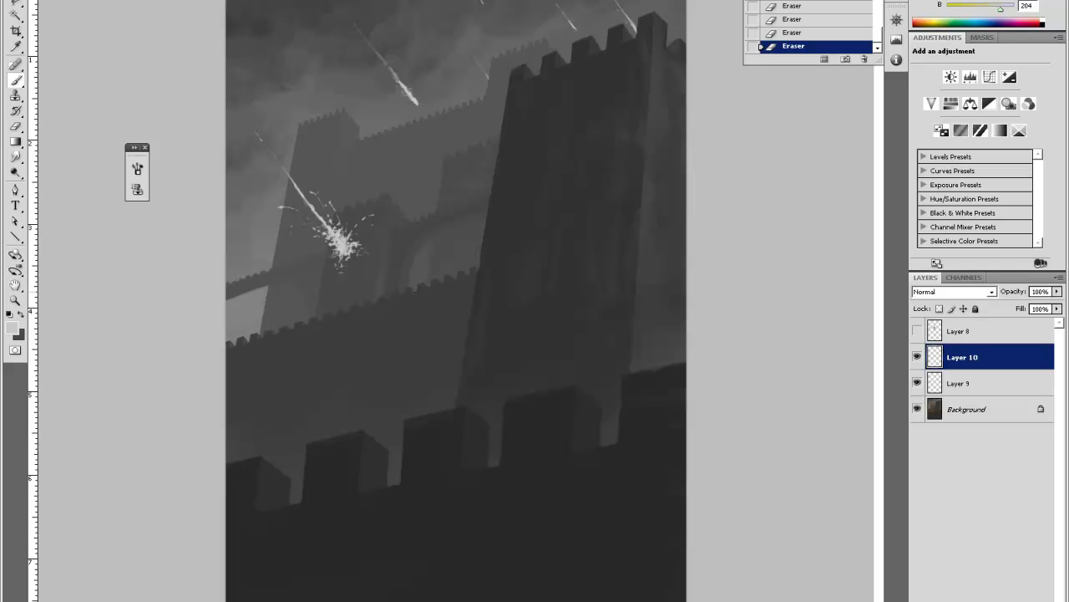
Select the impact burst with its streak, move it higher on the far towers, and deselect.
{"action": "key", "text": "v"}
{"action": "left_click", "coordinate": [21, 3]}
{"action": "left_click", "coordinate": [58, 3]}
{"action": "mouse_move", "coordinate": [229, 92]}
{"action": "left_mouse_down"}
{"action": "mouse_move", "coordinate": [300, 138]}
{"action": "mouse_move", "coordinate": [230, 185]}
{"action": "mouse_move", "coordinate": [196, 158]}
{"action": "mouse_move", "coordinate": [195, 140]}
{"action": "left_mouse_up"}
{"action": "key", "text": "ctrl+d"}
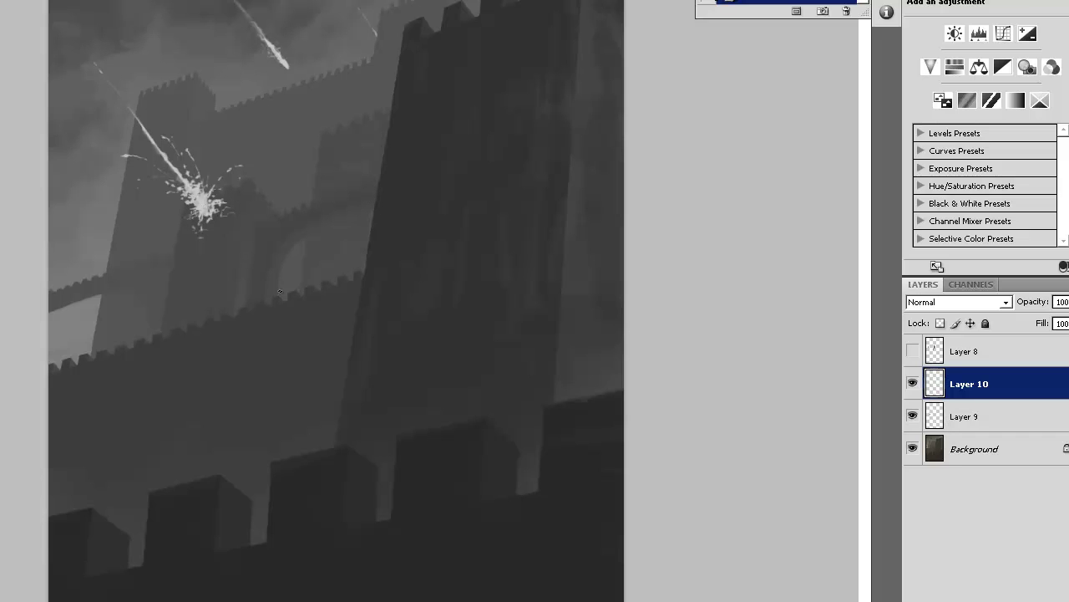
Paint a second impact burst with scattered sparks behind the battlements beneath the arch, shaping it with the eraser.
{"action": "left_click_drag", "start_coordinate": [278, 289], "coordinate": [285, 295]}
{"action": "mouse_move", "coordinate": [283, 271]}
{"action": "left_mouse_down"}
{"action": "mouse_move", "coordinate": [302, 276]}
{"action": "mouse_move", "coordinate": [290, 265]}
{"action": "mouse_move", "coordinate": [297, 276]}
{"action": "mouse_move", "coordinate": [336, 253]}
{"action": "mouse_move", "coordinate": [286, 258]}
{"action": "left_mouse_up"}
{"action": "key", "text": "e"}
{"action": "mouse_move", "coordinate": [284, 280]}
{"action": "left_mouse_down"}
{"action": "mouse_move", "coordinate": [290, 252]}
{"action": "mouse_move", "coordinate": [286, 264]}
{"action": "mouse_move", "coordinate": [297, 259]}
{"action": "mouse_move", "coordinate": [286, 265]}
{"action": "mouse_move", "coordinate": [324, 277]}
{"action": "mouse_move", "coordinate": [290, 246]}
{"action": "mouse_move", "coordinate": [305, 287]}
{"action": "left_mouse_up"}
{"action": "key", "text": "e"}
{"action": "left_click_drag", "start_coordinate": [281, 285], "coordinate": [286, 290]}
{"action": "key", "text": "e"}
{"action": "mouse_move", "coordinate": [292, 250]}
{"action": "left_mouse_down"}
{"action": "mouse_move", "coordinate": [286, 269]}
{"action": "mouse_move", "coordinate": [324, 252]}
{"action": "left_mouse_up"}
Touch up the sparks of the first burst and add a short small streak in the sky beside the far left tower.
{"action": "mouse_move", "coordinate": [211, 192]}
{"action": "left_mouse_down"}
{"action": "mouse_move", "coordinate": [215, 136]}
{"action": "mouse_move", "coordinate": [211, 188]}
{"action": "left_mouse_up"}
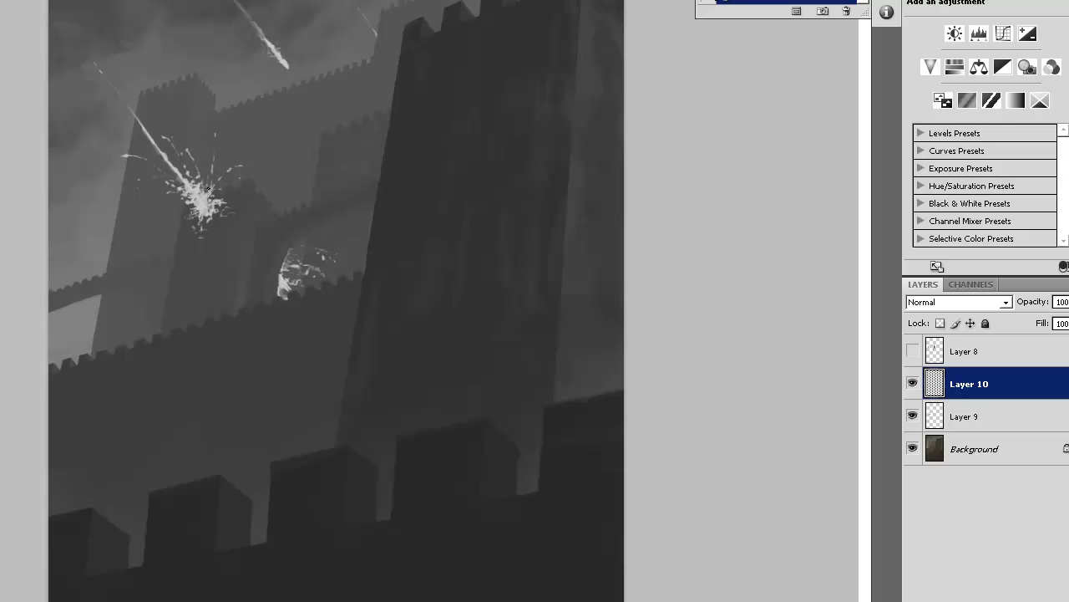
{"action": "left_click", "coordinate": [210, 182]}
{"action": "mouse_move", "coordinate": [159, 219]}
{"action": "left_mouse_down"}
{"action": "mouse_move", "coordinate": [256, 194]}
{"action": "mouse_move", "coordinate": [164, 217]}
{"action": "left_mouse_up"}
{"action": "left_click_drag", "start_coordinate": [83, 189], "coordinate": [115, 230]}
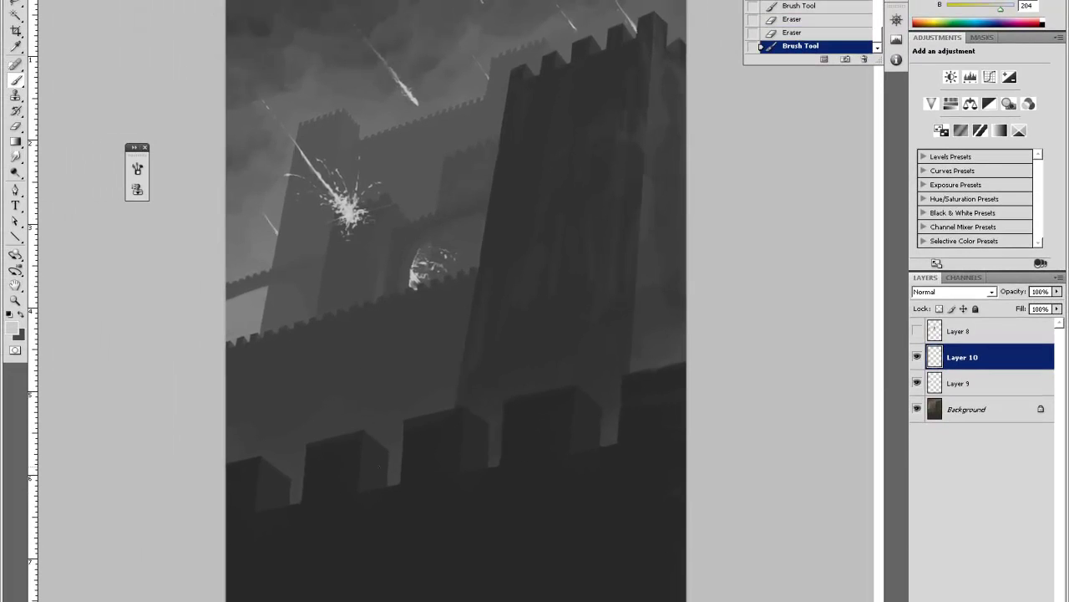
Paint a large flaming meteor in the upper-left sky, shaping its ragged head with alternating Brush and Eraser strokes.
{"action": "mouse_move", "coordinate": [266, 1]}
{"action": "left_mouse_down"}
{"action": "mouse_move", "coordinate": [307, 55]}
{"action": "mouse_move", "coordinate": [293, 21]}
{"action": "mouse_move", "coordinate": [300, 31]}
{"action": "left_mouse_up"}
{"action": "key", "text": "e"}
{"action": "mouse_move", "coordinate": [299, 28]}
{"action": "left_mouse_down"}
{"action": "mouse_move", "coordinate": [271, 26]}
{"action": "mouse_move", "coordinate": [298, 50]}
{"action": "mouse_move", "coordinate": [277, 44]}
{"action": "mouse_move", "coordinate": [295, 49]}
{"action": "mouse_move", "coordinate": [278, 42]}
{"action": "mouse_move", "coordinate": [269, 15]}
{"action": "mouse_move", "coordinate": [309, 59]}
{"action": "left_mouse_up"}
{"action": "key", "text": "b"}
{"action": "key", "text": "e"}
{"action": "key", "text": "b"}
{"action": "mouse_move", "coordinate": [306, 56]}
{"action": "left_mouse_down"}
{"action": "mouse_move", "coordinate": [315, 63]}
{"action": "mouse_move", "coordinate": [304, 36]}
{"action": "left_mouse_up"}
{"action": "key", "text": "e"}
{"action": "key", "text": "b"}
{"action": "mouse_move", "coordinate": [309, 42]}
{"action": "left_mouse_down"}
{"action": "mouse_move", "coordinate": [304, 32]}
{"action": "mouse_move", "coordinate": [315, 48]}
{"action": "left_mouse_up"}
{"action": "key", "text": "e"}
{"action": "left_click_drag", "start_coordinate": [308, 35], "coordinate": [313, 46]}
{"action": "key", "text": "b"}
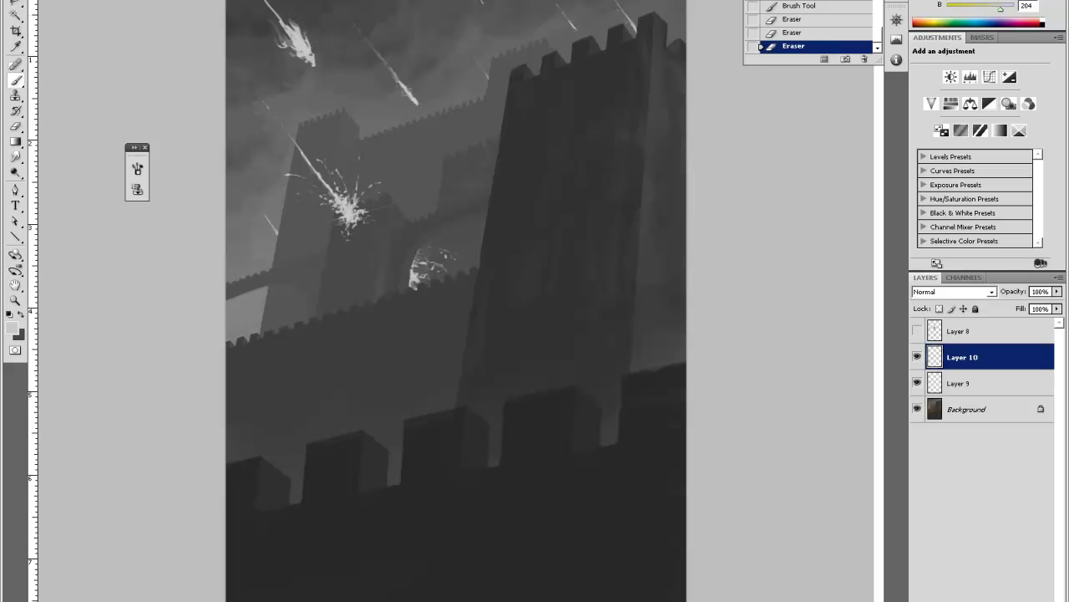
Strengthen the large meteor's upper tail and lightly erase along the neighbouring streak's trail.
{"action": "left_click_drag", "start_coordinate": [264, 1], "coordinate": [280, 18]}
{"action": "key", "text": "e"}
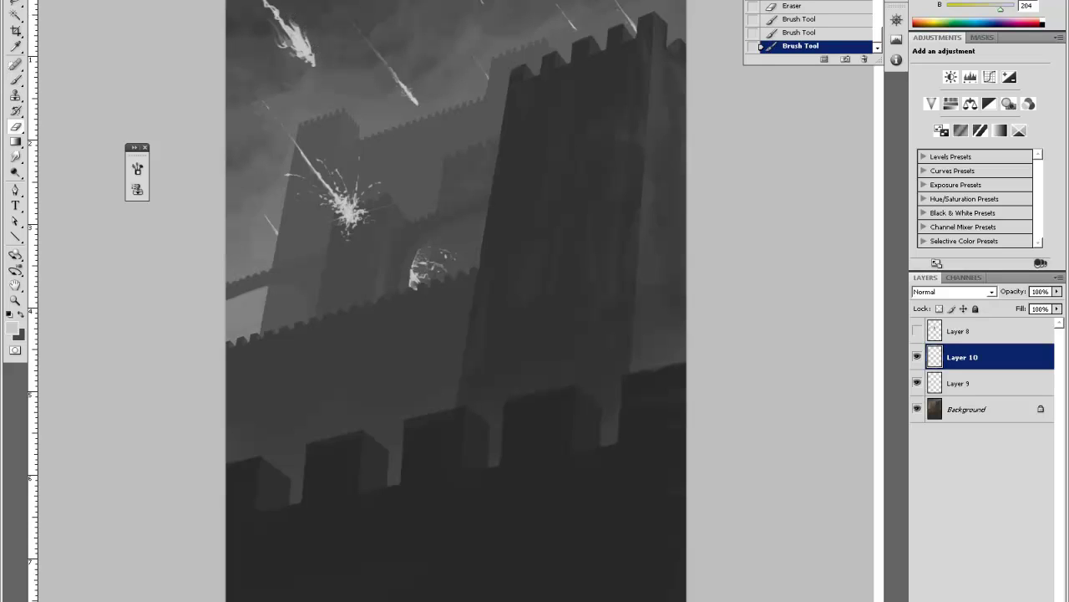
{"action": "mouse_move", "coordinate": [371, 40]}
{"action": "left_mouse_down"}
{"action": "mouse_move", "coordinate": [407, 91]}
{"action": "mouse_move", "coordinate": [389, 67]}
{"action": "left_mouse_up"}
{"action": "key", "text": "b"}
{"action": "key", "text": "e"}
{"action": "left_click_drag", "start_coordinate": [374, 45], "coordinate": [410, 95]}
{"action": "key", "text": "b"}
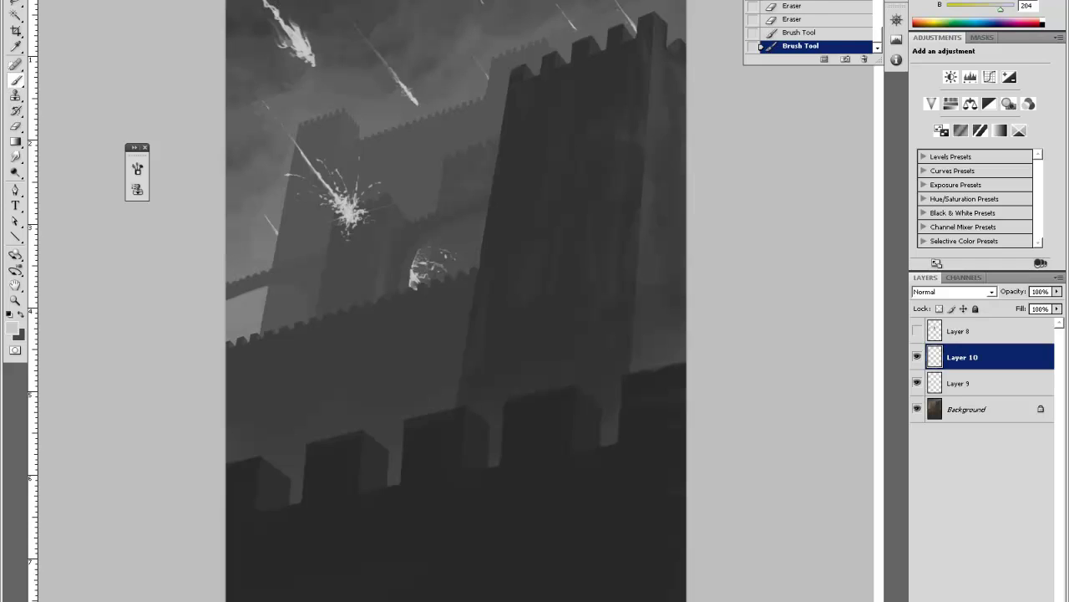
Brush more light into the large meteor's tail and erase thin gaps along its left edge.
{"action": "left_click_drag", "start_coordinate": [265, 2], "coordinate": [277, 16]}
{"action": "left_click_drag", "start_coordinate": [267, 3], "coordinate": [278, 17]}
{"action": "key", "text": "e"}
{"action": "left_click_drag", "start_coordinate": [269, 15], "coordinate": [279, 25]}
{"action": "left_click_drag", "start_coordinate": [271, 15], "coordinate": [280, 27]}
{"action": "left_click_drag", "start_coordinate": [269, 15], "coordinate": [285, 28]}
Refine the neighbouring streak's trail above the far wall with overlapping brush and eraser strokes.
{"action": "key", "text": "b"}
{"action": "left_click_drag", "start_coordinate": [378, 52], "coordinate": [401, 81]}
{"action": "key", "text": "e"}
{"action": "mouse_move", "coordinate": [379, 53]}
{"action": "left_mouse_down"}
{"action": "mouse_move", "coordinate": [405, 87]}
{"action": "mouse_move", "coordinate": [391, 71]}
{"action": "left_mouse_up"}
{"action": "left_click_drag", "start_coordinate": [376, 50], "coordinate": [392, 74]}
{"action": "key", "text": "b"}
{"action": "left_click_drag", "start_coordinate": [365, 36], "coordinate": [383, 58]}
{"action": "left_click_drag", "start_coordinate": [366, 36], "coordinate": [384, 60]}
{"action": "left_click_drag", "start_coordinate": [367, 38], "coordinate": [387, 65]}
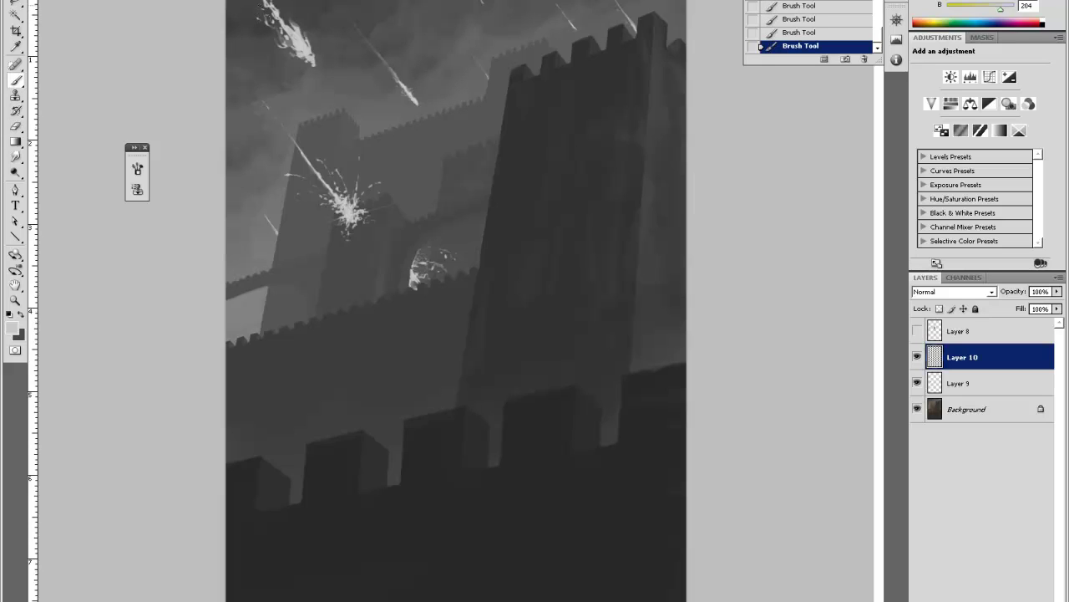
Erase small notches from both sides of the large meteor's upper tail.
{"action": "key", "text": "e"}
{"action": "mouse_move", "coordinate": [269, 18]}
{"action": "left_mouse_down"}
{"action": "mouse_move", "coordinate": [265, 10]}
{"action": "mouse_move", "coordinate": [274, 20]}
{"action": "left_mouse_up"}
{"action": "key", "text": "b"}
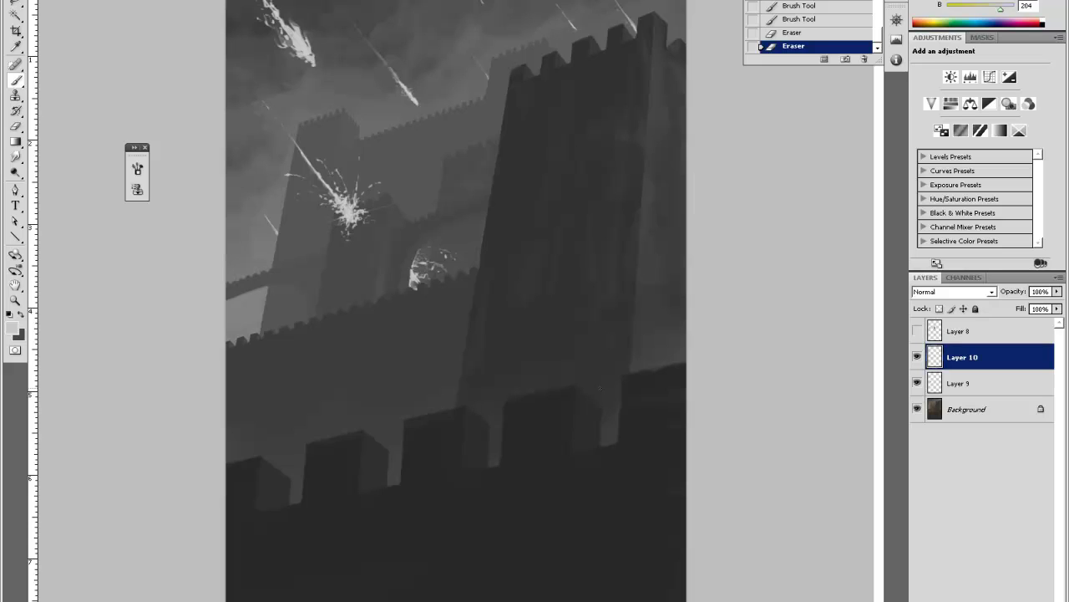
{"action": "key", "text": "e"}
{"action": "left_click_drag", "start_coordinate": [271, 4], "coordinate": [286, 12]}
{"action": "left_click_drag", "start_coordinate": [277, 3], "coordinate": [287, 11]}
Brush over the neighbouring streak's trail and erase its uppermost end.
{"action": "key", "text": "b"}
{"action": "left_click_drag", "start_coordinate": [356, 23], "coordinate": [375, 49]}
{"action": "left_click_drag", "start_coordinate": [364, 35], "coordinate": [384, 61]}
{"action": "left_click_drag", "start_coordinate": [372, 45], "coordinate": [392, 70]}
{"action": "key", "text": "e"}
{"action": "left_click_drag", "start_coordinate": [356, 24], "coordinate": [367, 40]}
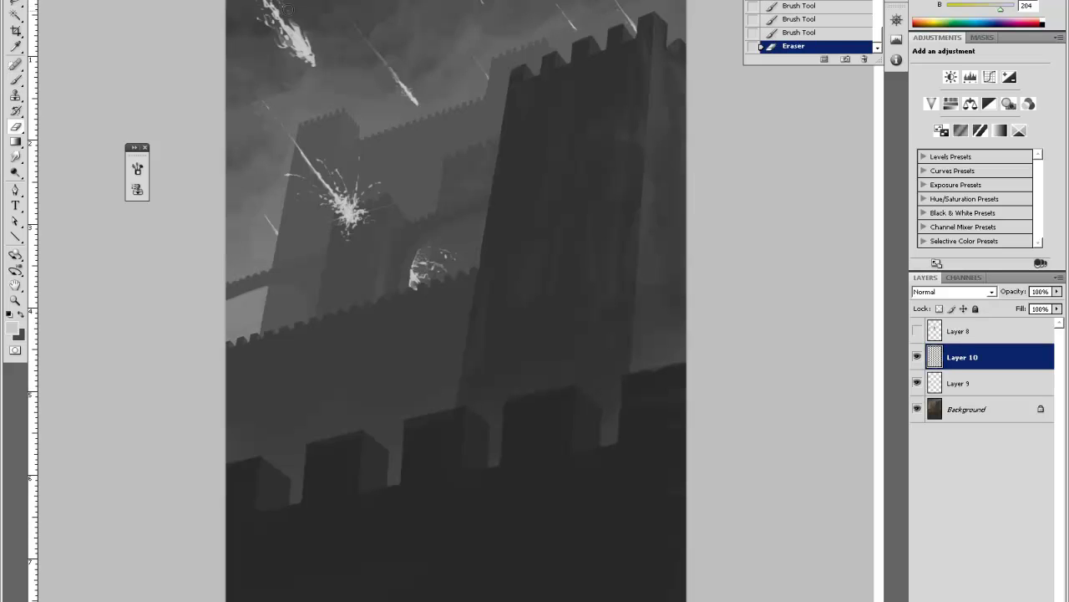
Sharpen the large meteor's head by painting flame flecks around its tip and trimming them with the eraser.
{"action": "key", "text": "b"}
{"action": "left_click_drag", "start_coordinate": [299, 67], "coordinate": [313, 64]}
{"action": "mouse_move", "coordinate": [309, 55]}
{"action": "left_mouse_down"}
{"action": "mouse_move", "coordinate": [315, 63]}
{"action": "mouse_move", "coordinate": [319, 42]}
{"action": "left_mouse_up"}
{"action": "key", "text": "e"}
{"action": "left_click", "coordinate": [314, 57]}
{"action": "left_click", "coordinate": [305, 67]}
{"action": "key", "text": "b"}
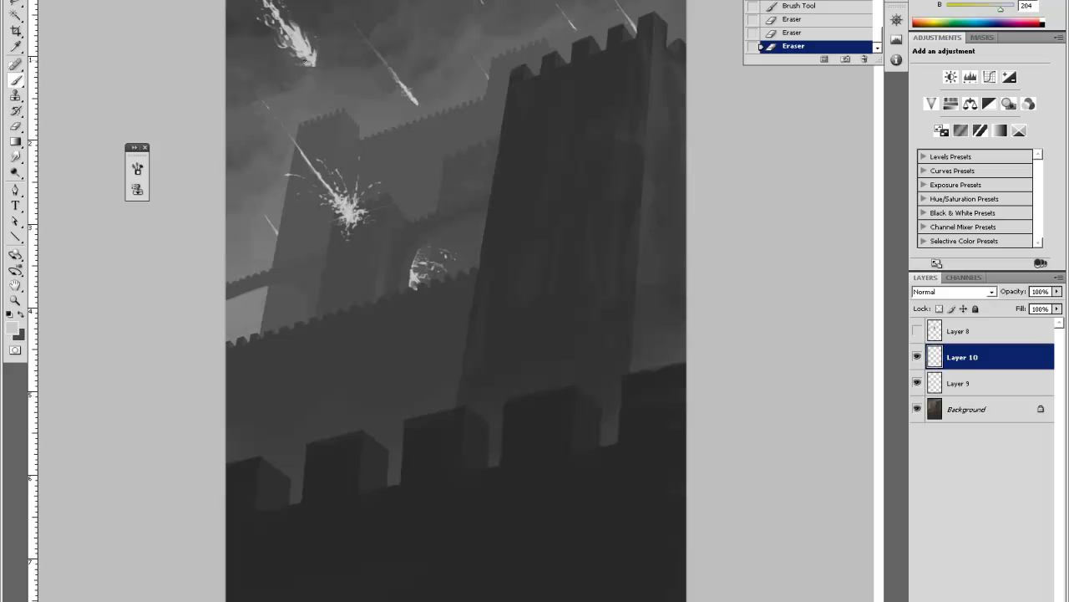
{"action": "left_click", "coordinate": [299, 61]}
{"action": "left_click", "coordinate": [301, 62]}
{"action": "left_click", "coordinate": [304, 63]}
{"action": "left_click", "coordinate": [309, 65]}
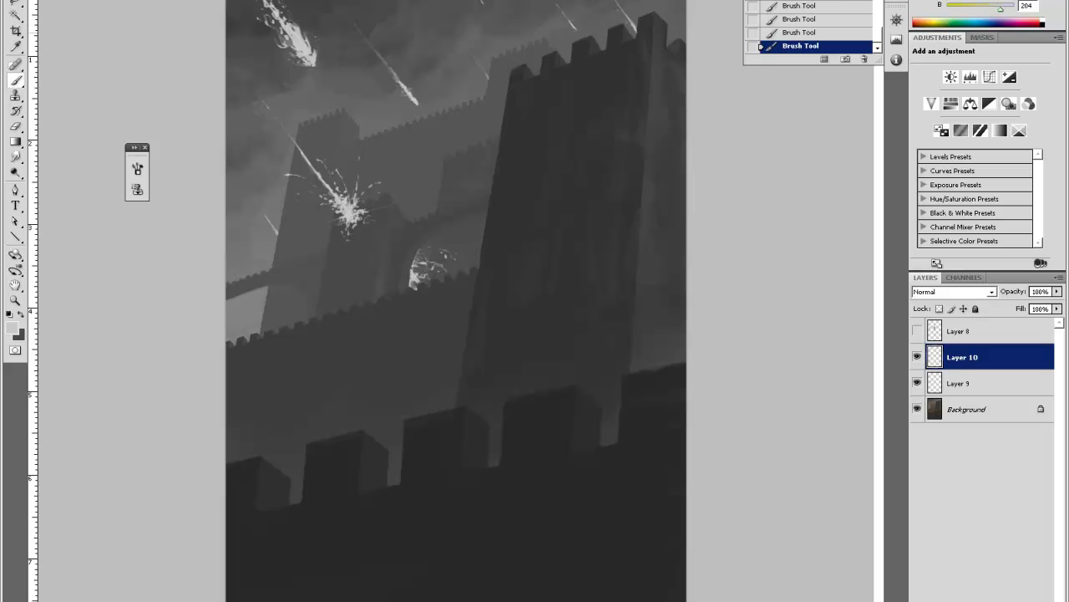
Erase spots in the large meteor's upper tail and dab broken flame flecks back into it.
{"action": "key", "text": "e"}
{"action": "left_click", "coordinate": [282, 7]}
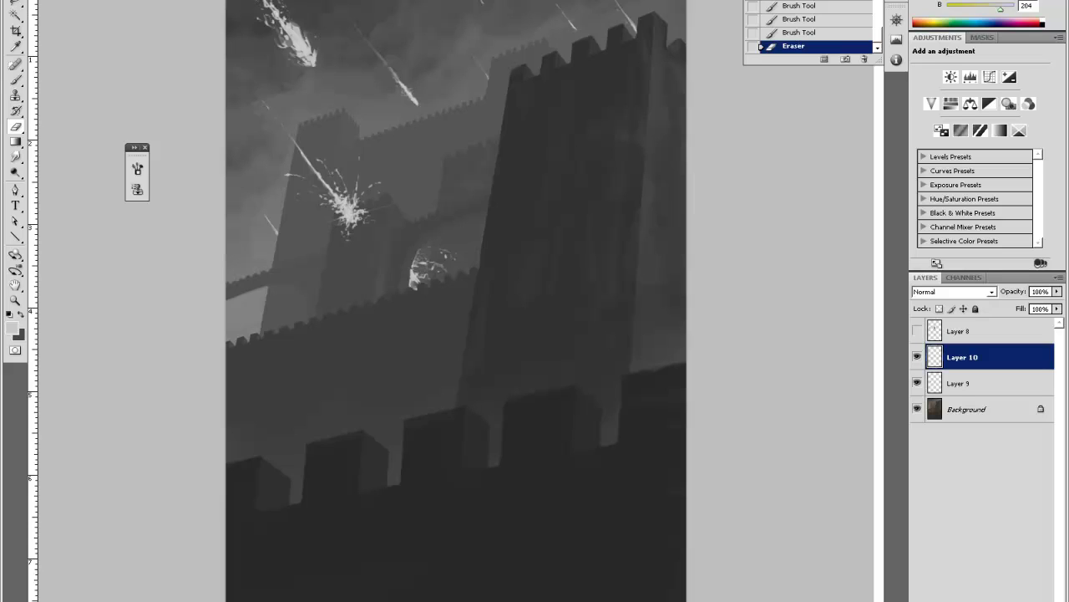
{"action": "left_click", "coordinate": [269, 7]}
{"action": "left_click", "coordinate": [269, 7]}
{"action": "key", "text": "b"}
{"action": "left_click", "coordinate": [269, 7]}
{"action": "left_click", "coordinate": [272, 9]}
{"action": "left_click", "coordinate": [274, 10]}
{"action": "left_click", "coordinate": [278, 13]}
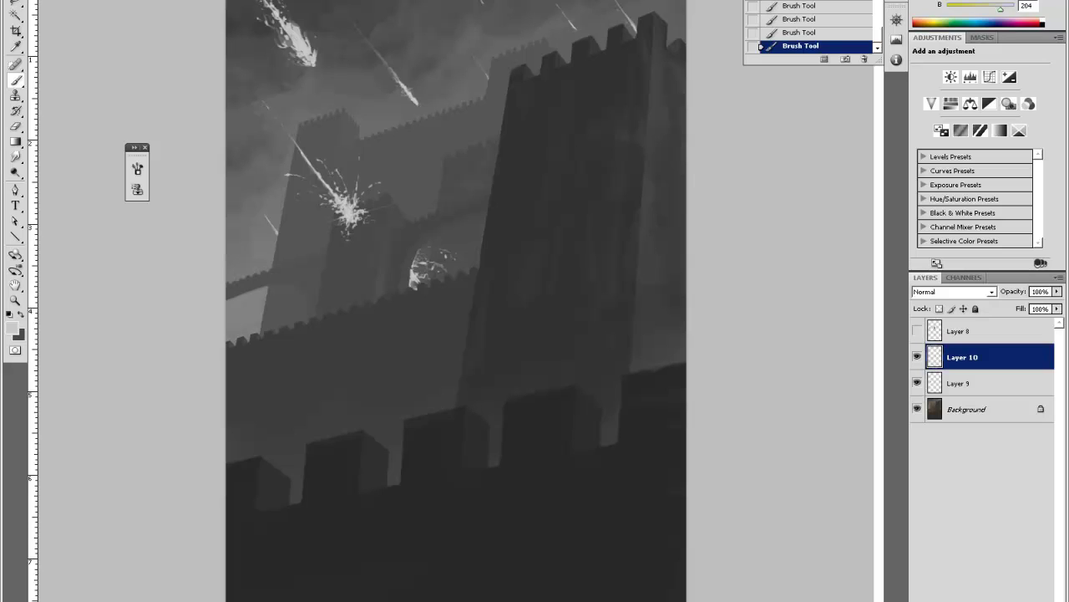
Erase small flecks from the outer left edge of the large meteor's upper tail.
{"action": "key", "text": "e"}
{"action": "left_click", "coordinate": [261, 6]}
{"action": "left_click", "coordinate": [261, 5]}
{"action": "left_click", "coordinate": [262, 9]}
{"action": "left_click", "coordinate": [262, 8]}
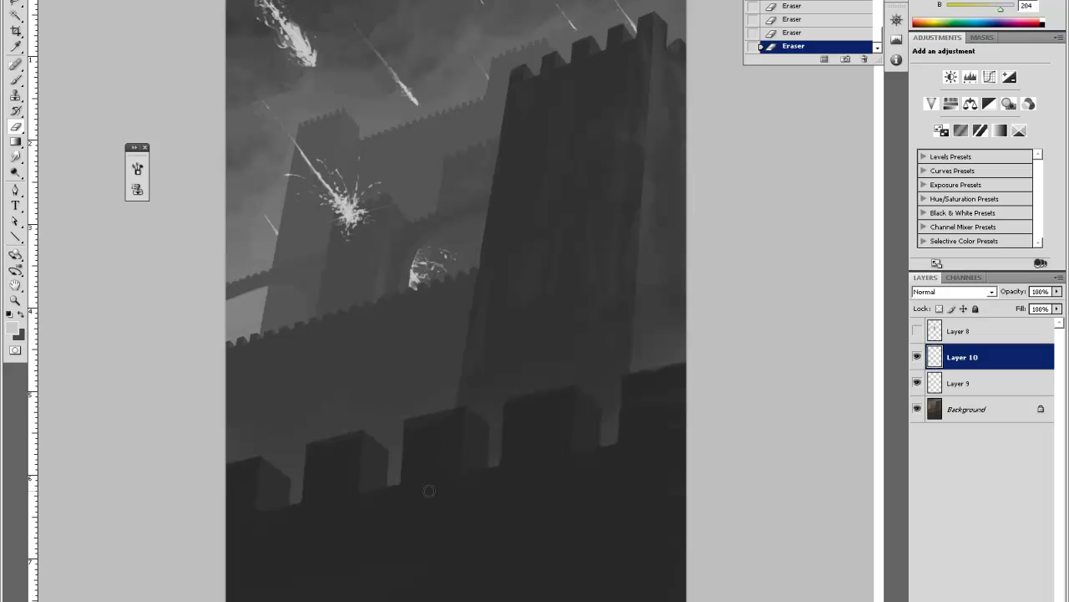
{"action": "key", "text": "b"}
{"action": "key", "text": "e"}
{"action": "key", "text": "b"}
{"action": "key", "text": "e"}
Brush upward along the neighbouring streak's trail and add a flame wisp to the large meteor's left edge.
{"action": "key", "text": "b"}
{"action": "left_click_drag", "start_coordinate": [389, 62], "coordinate": [364, 31]}
{"action": "left_click_drag", "start_coordinate": [380, 50], "coordinate": [358, 23]}
{"action": "left_click_drag", "start_coordinate": [373, 40], "coordinate": [355, 20]}
{"action": "left_click_drag", "start_coordinate": [275, 22], "coordinate": [282, 34]}
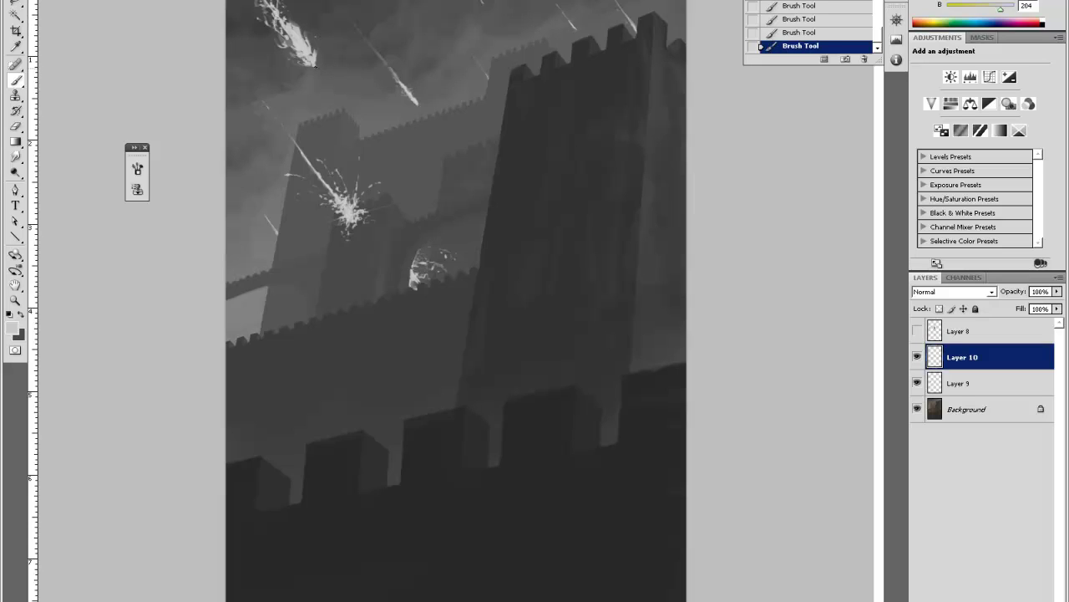
Trim the tip of the large meteor's head with the eraser.
{"action": "key", "text": "e"}
{"action": "left_click_drag", "start_coordinate": [326, 77], "coordinate": [311, 51]}
{"action": "key", "text": "b"}
{"action": "key", "text": "e"}
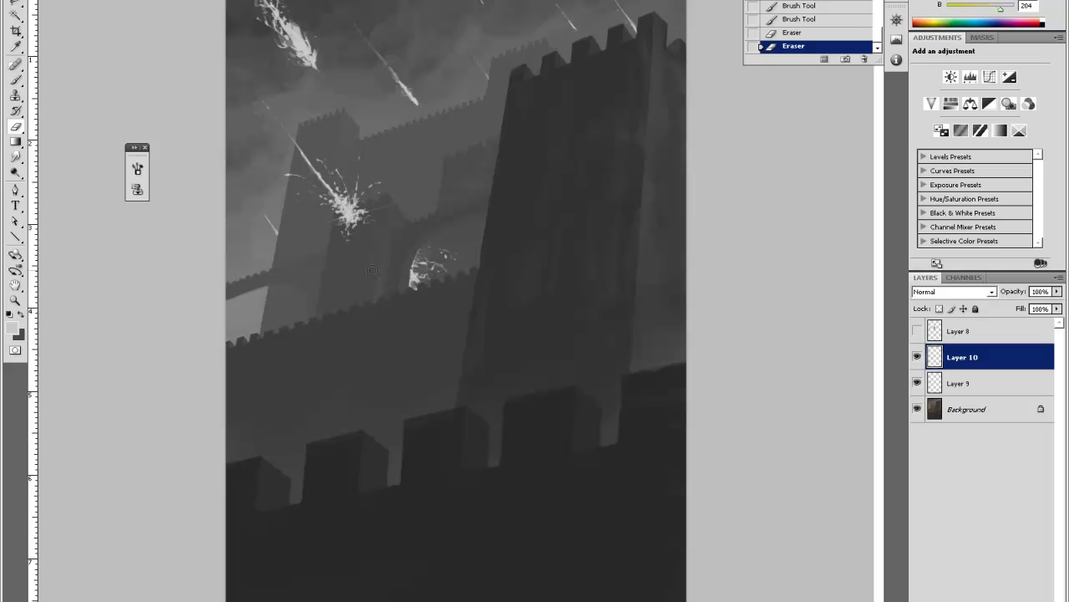
Trim the outer edge of the archway impact burst with the eraser and dab light strokes onto the large meteor's tip.
{"action": "left_click_drag", "start_coordinate": [409, 261], "coordinate": [406, 276]}
{"action": "left_click_drag", "start_coordinate": [407, 273], "coordinate": [406, 286]}
{"action": "key", "text": "b"}
{"action": "left_click", "coordinate": [317, 67]}
{"action": "left_click", "coordinate": [317, 67]}
{"action": "left_click", "coordinate": [318, 67]}
{"action": "left_click", "coordinate": [318, 67]}
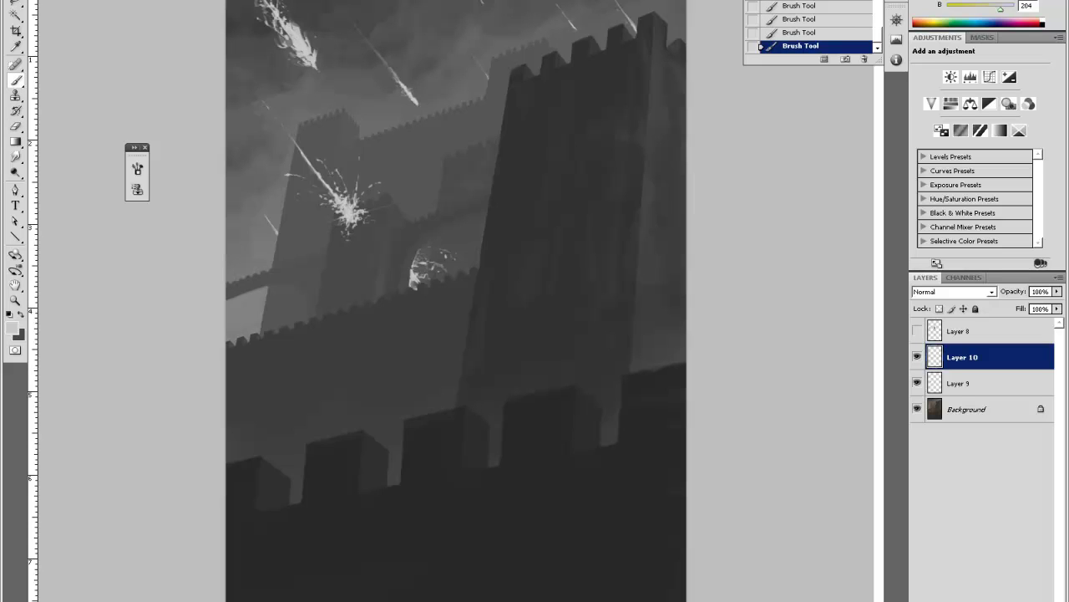
Thin the flaming trail leading into the tower's impact burst with the eraser.
{"action": "key", "text": "e"}
{"action": "left_click_drag", "start_coordinate": [307, 157], "coordinate": [324, 183]}
{"action": "left_click_drag", "start_coordinate": [315, 164], "coordinate": [306, 150]}
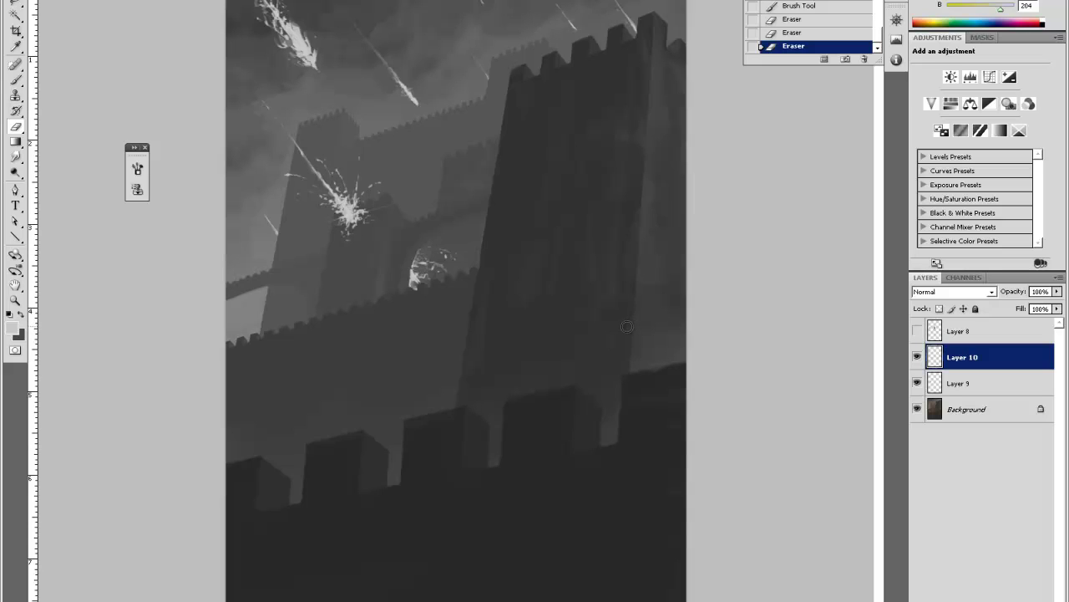
Add a new empty layer above Layer 10.
{"action": "key", "text": "ctrl+minus"}
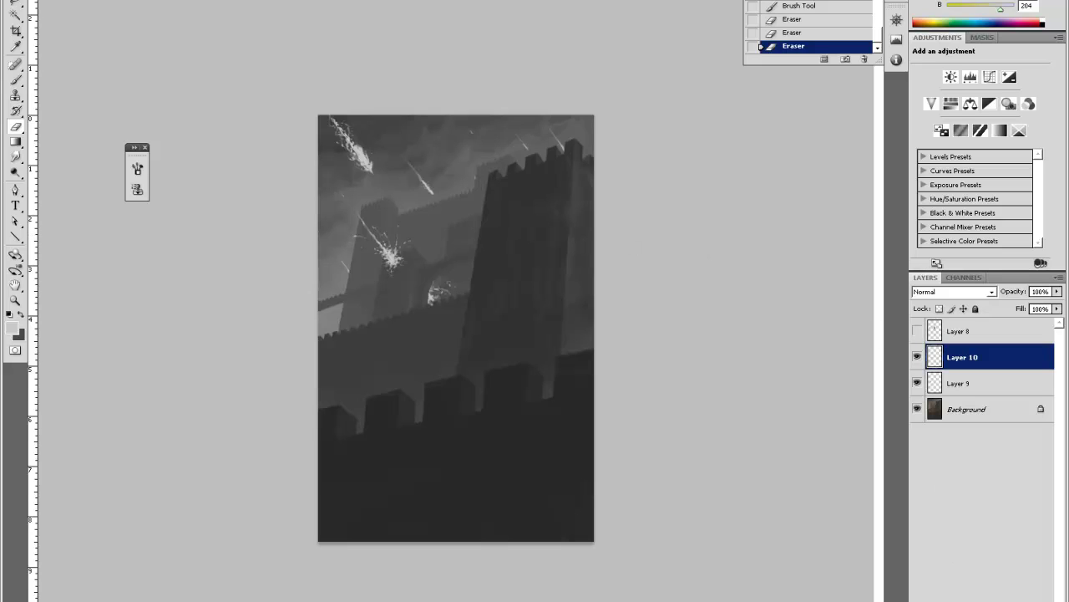
{"action": "key", "text": "ctrl+shift+alt+n"}
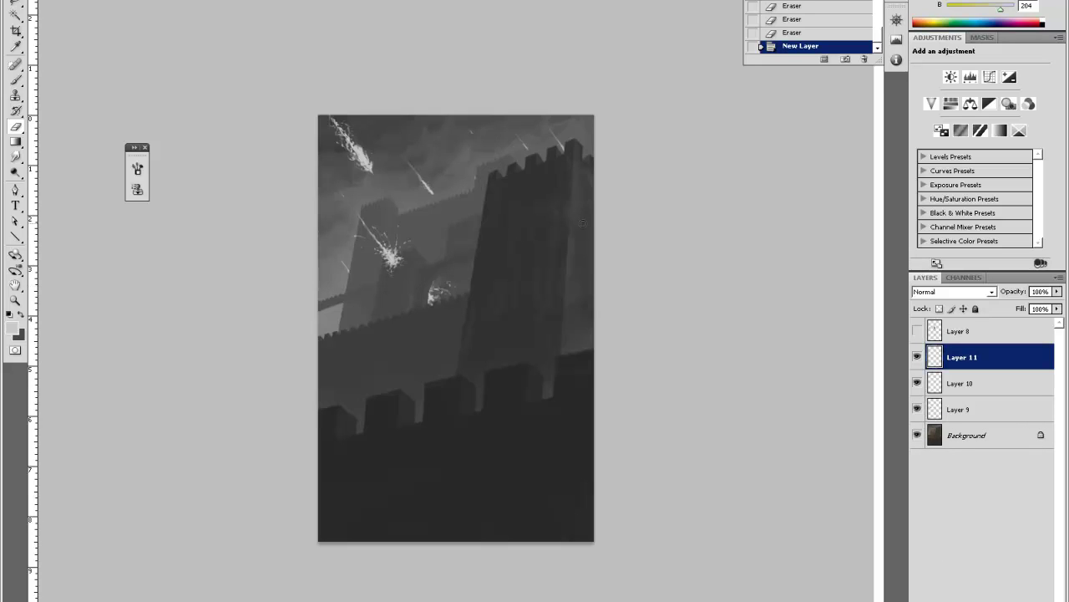
{"action": "key", "text": "z"}
{"action": "left_click", "coordinate": [590, 207]}
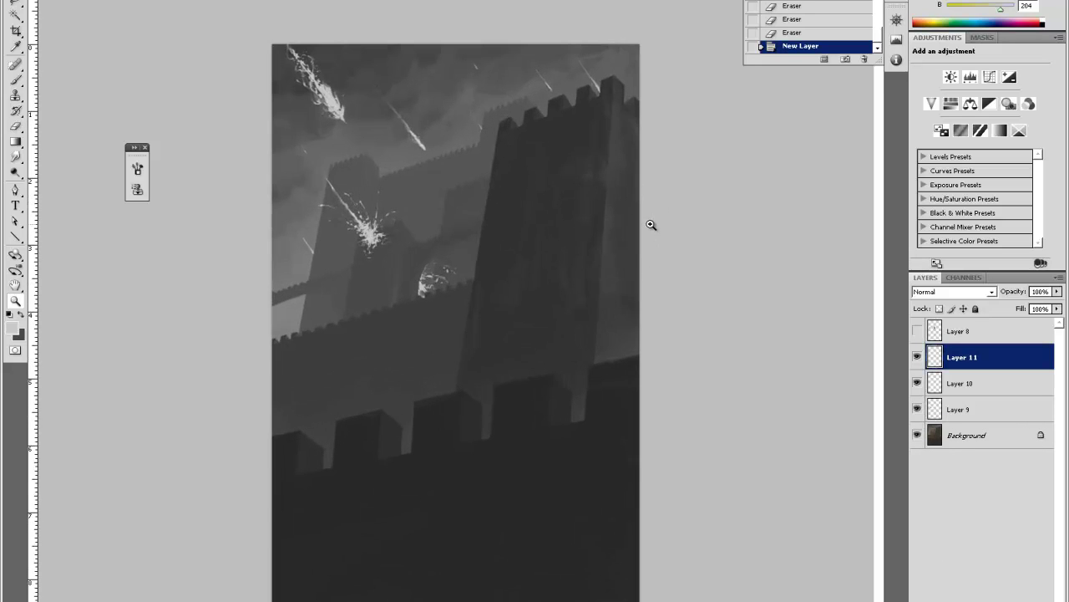
{"action": "key", "text": "i"}
{"action": "key", "text": "b"}
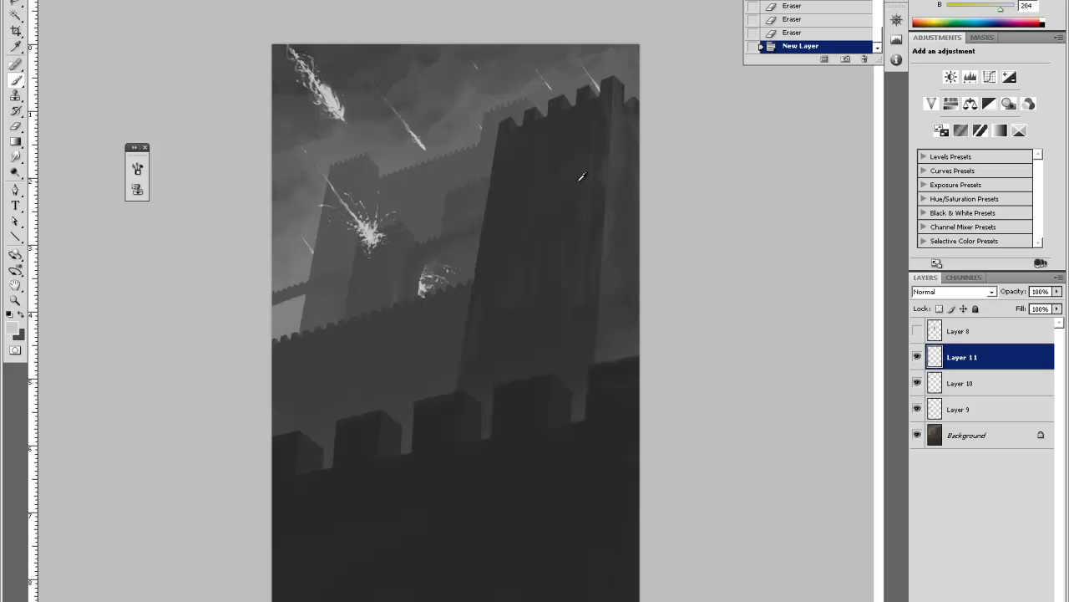
Paint a small falling meteor in the upper sky on Layer 10 with a hard 7 px brush.
{"action": "left_click", "coordinate": [949, 385]}
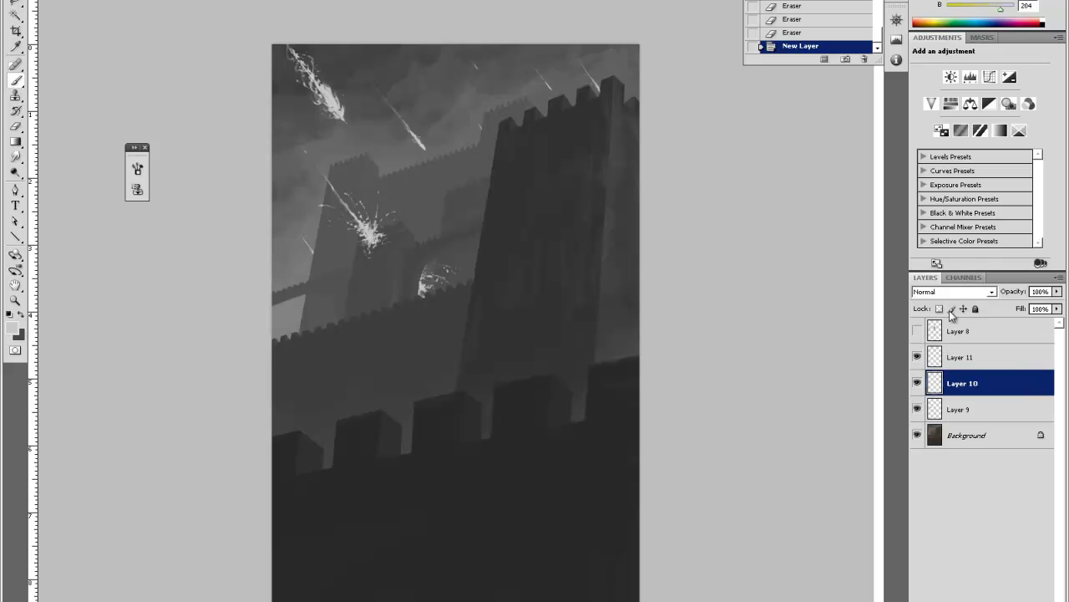
{"action": "right_click", "coordinate": [438, 69]}
{"action": "left_click", "coordinate": [460, 172]}
{"action": "left_click_drag", "start_coordinate": [452, 95], "coordinate": [454, 95]}
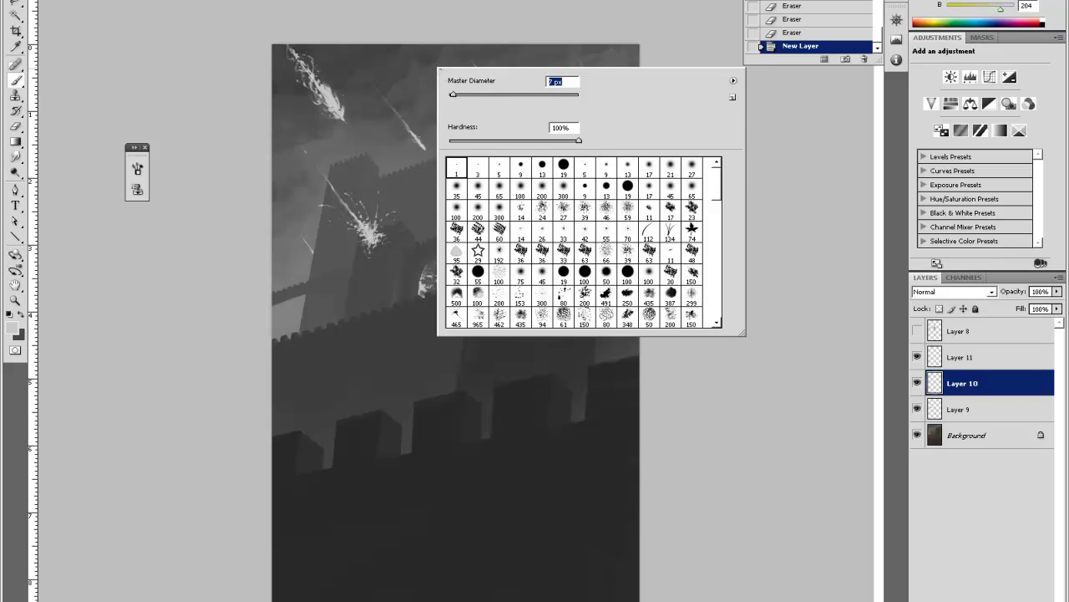
{"action": "left_click", "coordinate": [439, 65]}
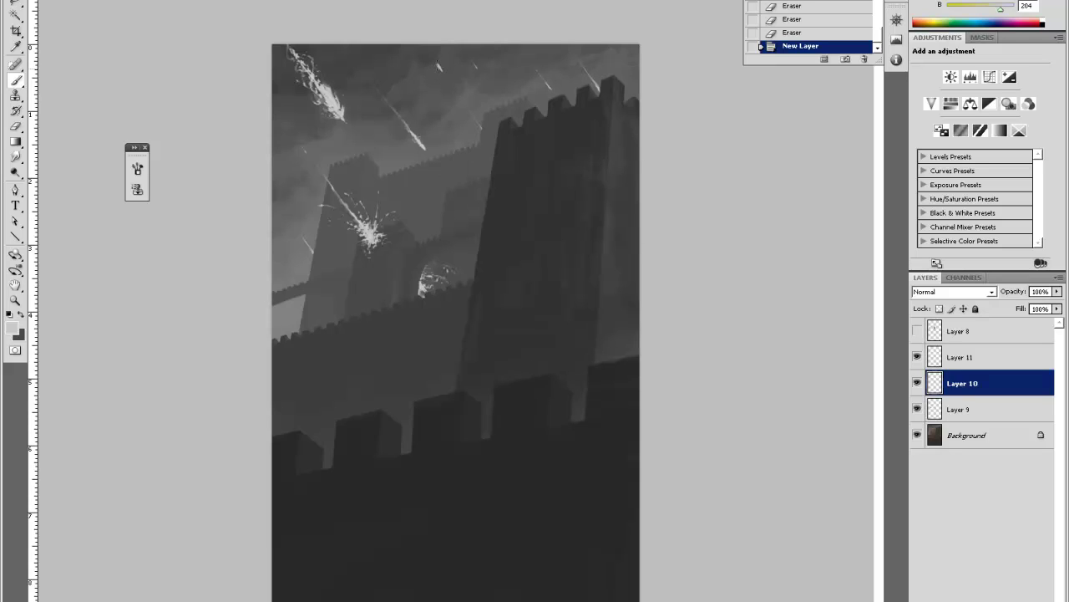
Shape the small new meteor into a thin tapered streak by erasing around its head and tail.
{"action": "key", "text": "e"}
{"action": "left_click_drag", "start_coordinate": [440, 69], "coordinate": [440, 74]}
{"action": "mouse_move", "coordinate": [437, 62]}
{"action": "left_mouse_down"}
{"action": "mouse_move", "coordinate": [442, 70]}
{"action": "mouse_move", "coordinate": [434, 60]}
{"action": "left_mouse_up"}
{"action": "key", "text": "b"}
{"action": "key", "text": "e"}
{"action": "left_click", "coordinate": [436, 64]}
{"action": "left_click", "coordinate": [436, 64]}
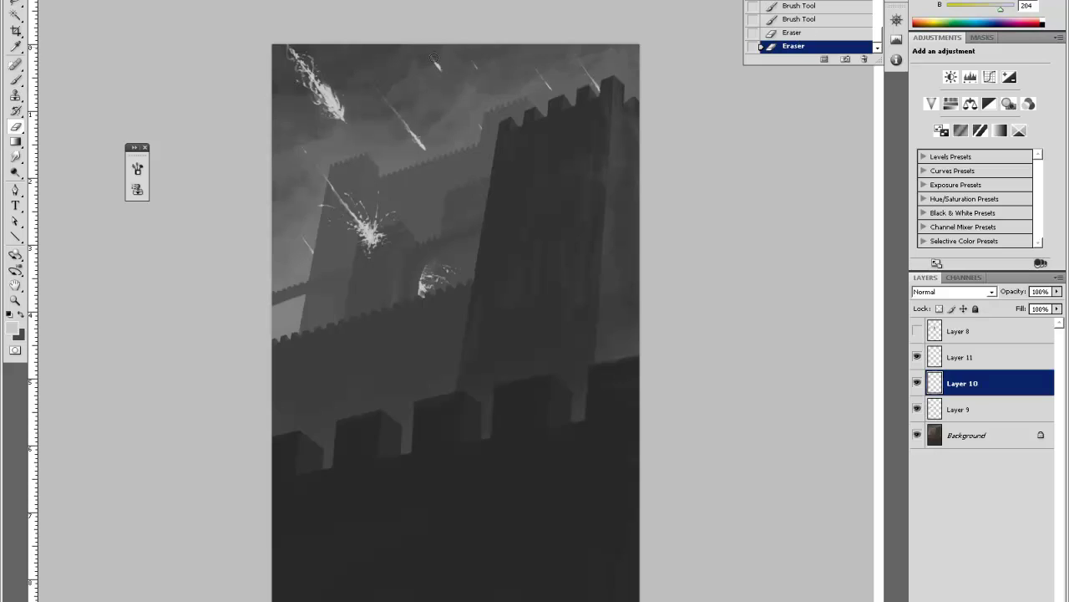
{"action": "left_click", "coordinate": [436, 63]}
{"action": "left_click", "coordinate": [436, 63]}
{"action": "key", "text": "b"}
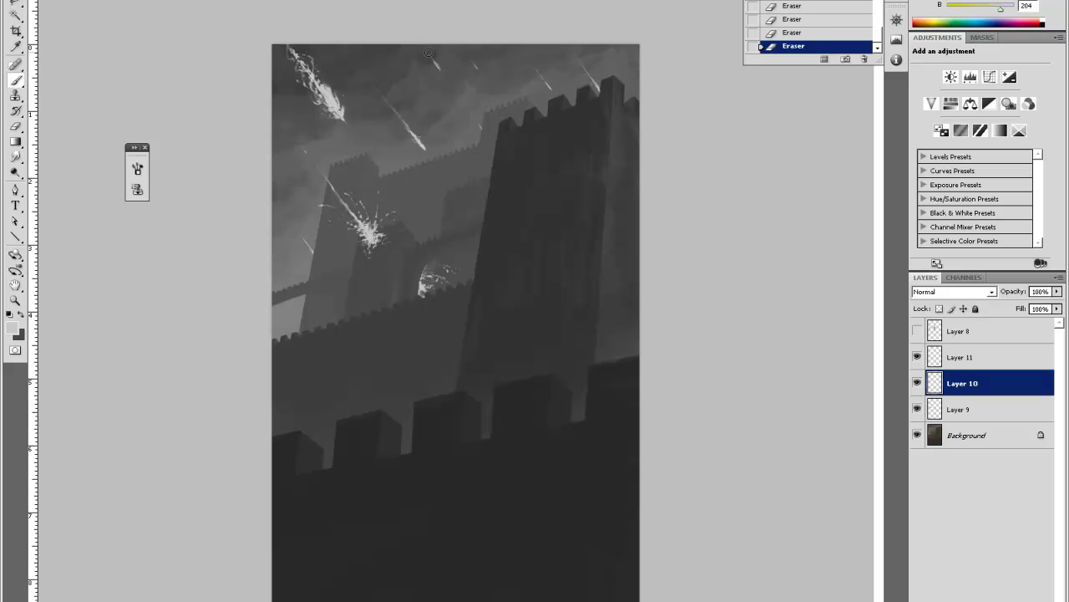
Dab a tail extension above the small meteor up to the canvas edge and fade it with the eraser.
{"action": "left_click", "coordinate": [426, 52]}
{"action": "left_click", "coordinate": [426, 52]}
{"action": "left_click", "coordinate": [426, 51]}
{"action": "left_click", "coordinate": [427, 52]}
{"action": "key", "text": "e"}
{"action": "left_click", "coordinate": [426, 51]}
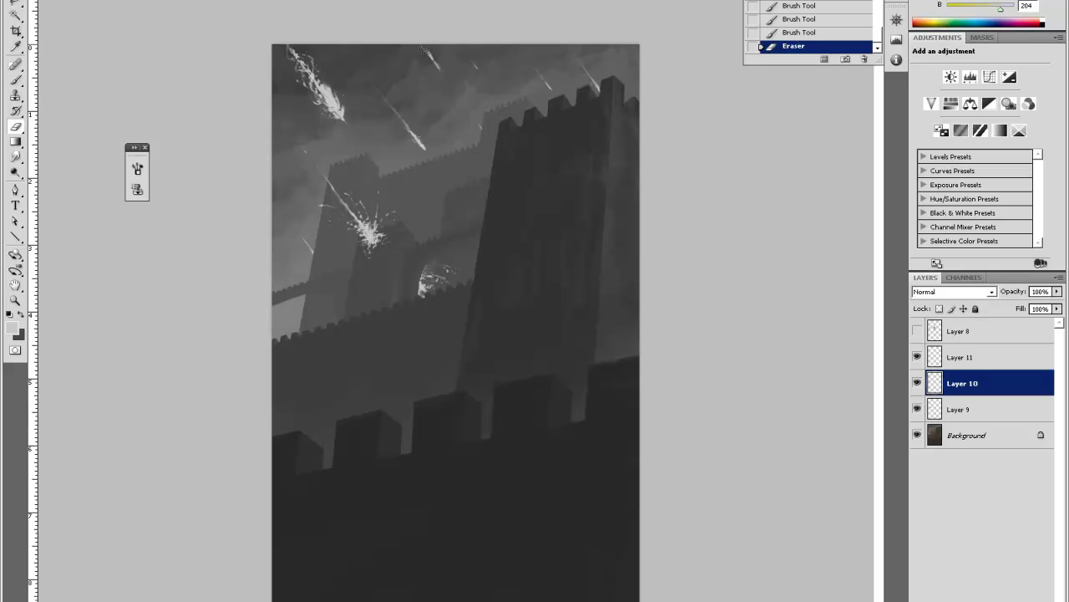
{"action": "left_click", "coordinate": [426, 50]}
{"action": "left_click", "coordinate": [426, 50]}
{"action": "left_click", "coordinate": [428, 47]}
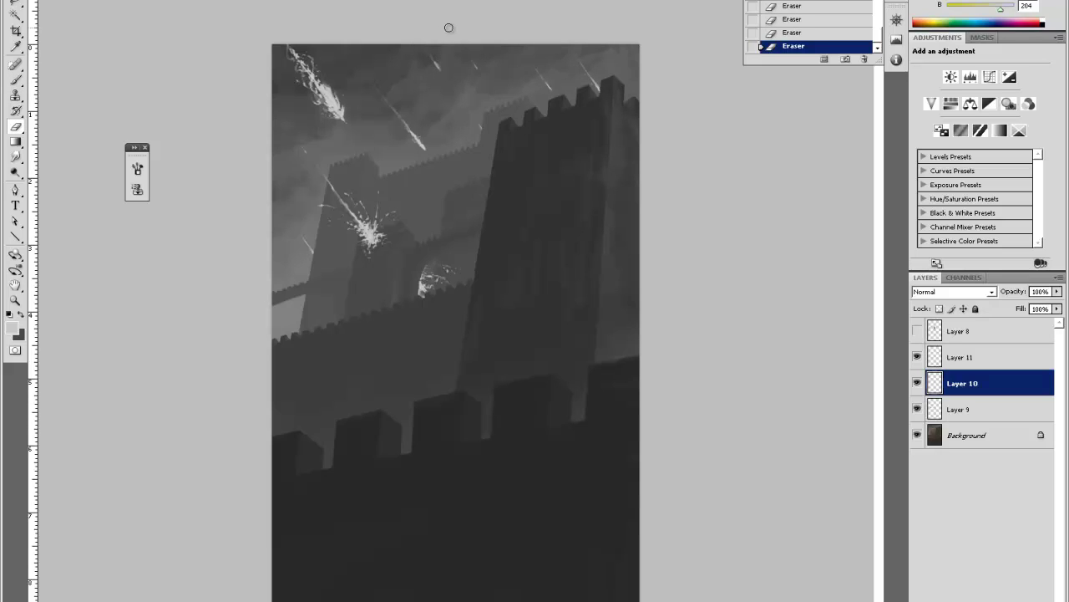
Draw a jagged light outline of a large breach across the big tower's right side on Layer 11.
{"action": "key", "text": "b"}
{"action": "left_click", "coordinate": [977, 356]}
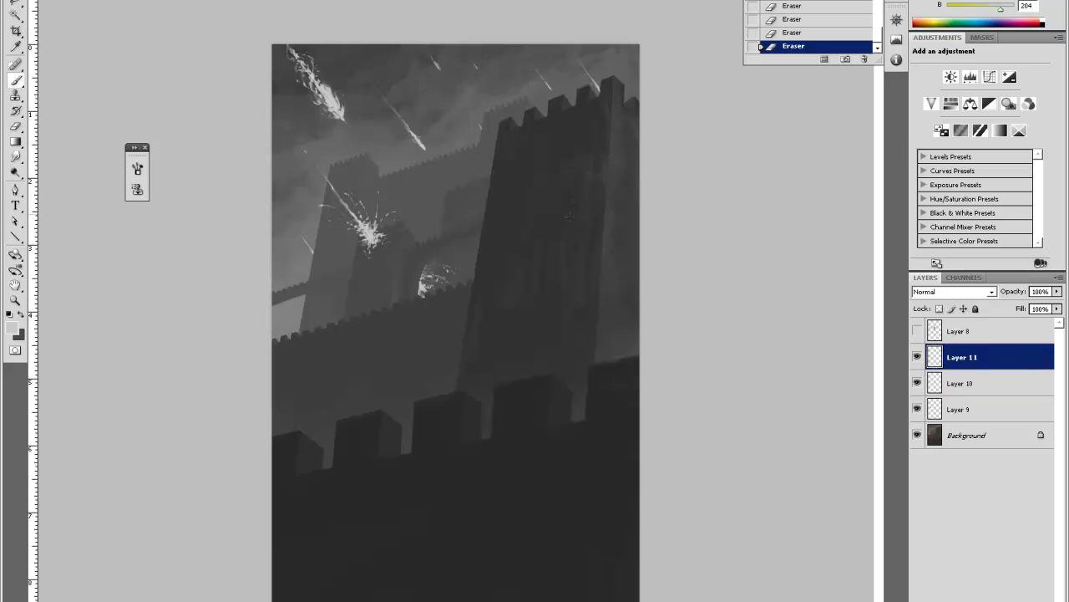
{"action": "mouse_move", "coordinate": [566, 231]}
{"action": "left_mouse_down"}
{"action": "mouse_move", "coordinate": [607, 183]}
{"action": "mouse_move", "coordinate": [620, 199]}
{"action": "left_mouse_up"}
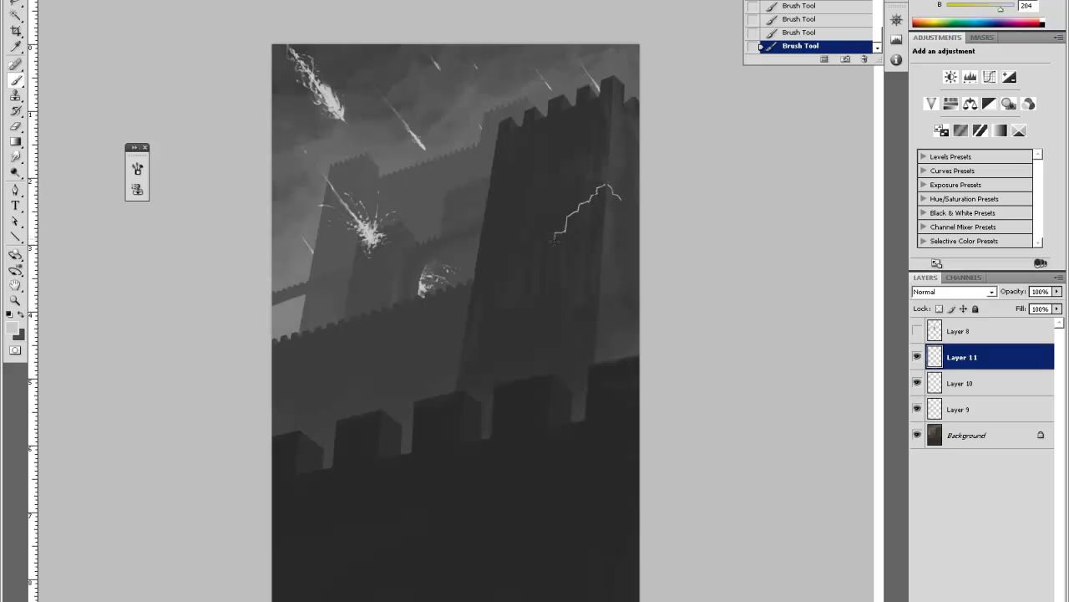
{"action": "mouse_move", "coordinate": [556, 234]}
{"action": "left_mouse_down"}
{"action": "mouse_move", "coordinate": [546, 292]}
{"action": "mouse_move", "coordinate": [562, 298]}
{"action": "left_mouse_up"}
{"action": "mouse_move", "coordinate": [565, 315]}
{"action": "left_mouse_down"}
{"action": "mouse_move", "coordinate": [594, 361]}
{"action": "mouse_move", "coordinate": [644, 342]}
{"action": "left_mouse_up"}
{"action": "left_click_drag", "start_coordinate": [622, 202], "coordinate": [636, 217]}
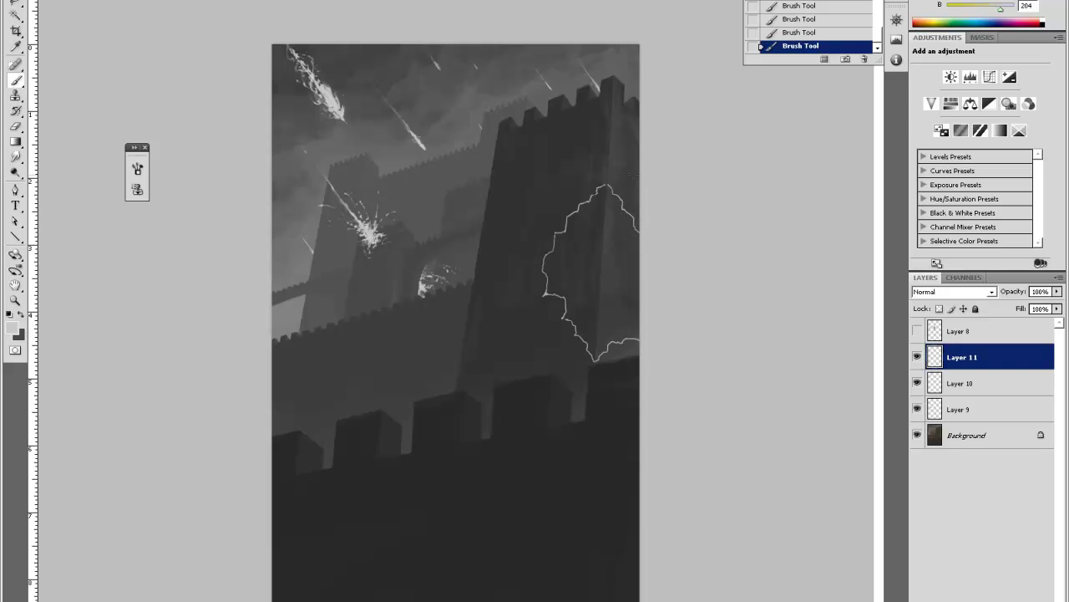
{"action": "left_click_drag", "start_coordinate": [639, 266], "coordinate": [642, 315]}
Paint a broken notch into the big tower's upper left edge using greys sampled from the surrounding background.
{"action": "left_click", "coordinate": [495, 159], "text": "alt"}
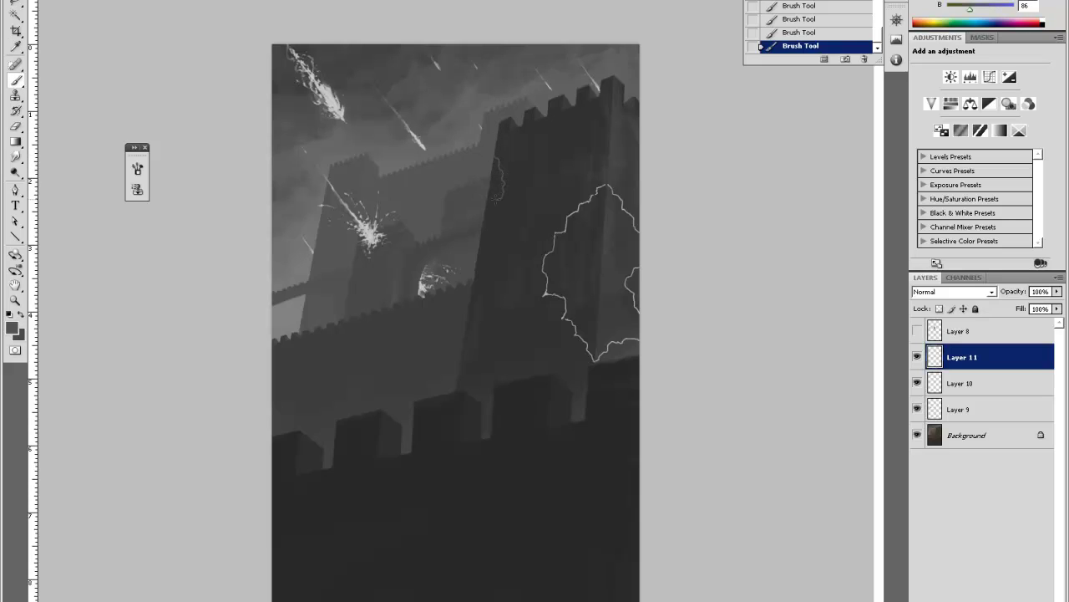
{"action": "left_click", "coordinate": [486, 199], "text": "alt"}
{"action": "left_click_drag", "start_coordinate": [490, 201], "coordinate": [489, 198]}
{"action": "left_click", "coordinate": [498, 182], "text": "alt"}
{"action": "left_click", "coordinate": [493, 177], "text": "alt"}
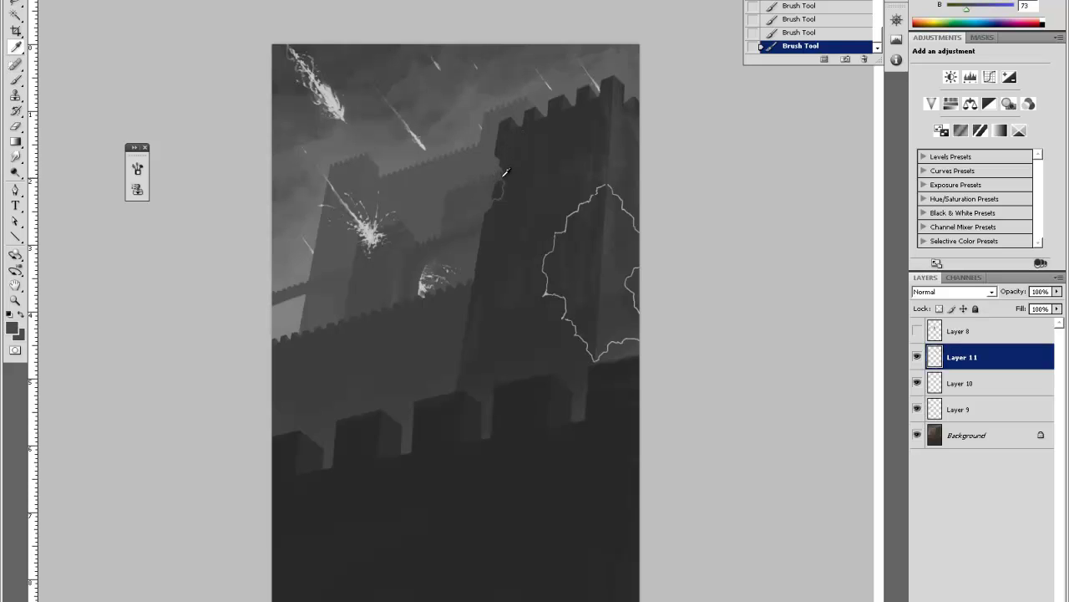
{"action": "left_click", "coordinate": [504, 172], "text": "alt"}
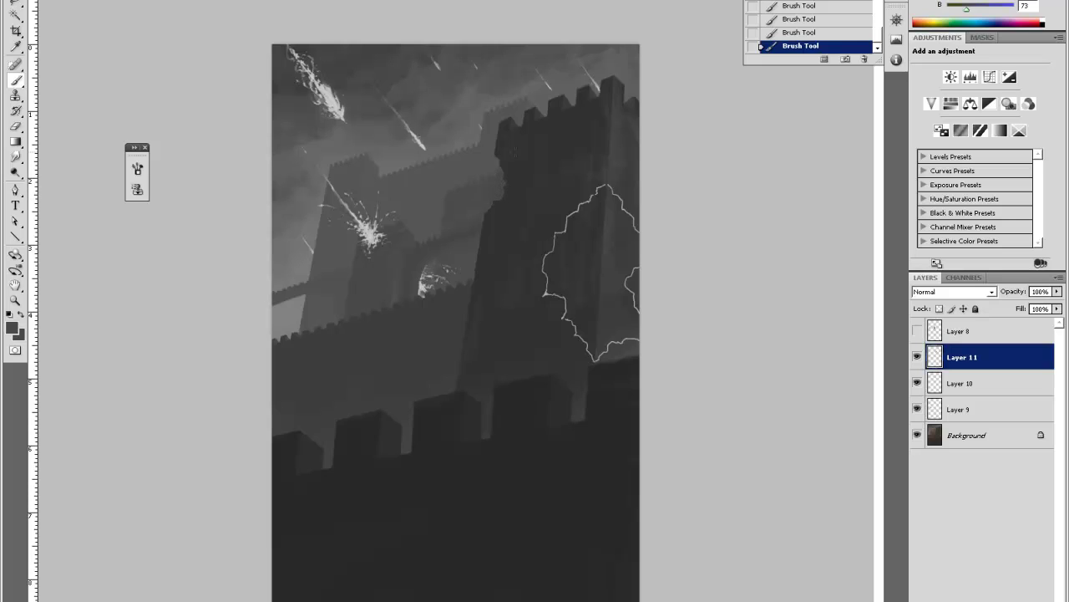
Refine the notch's ragged contour with eraser touches and brush dabs in greys sampled around it.
{"action": "left_click", "coordinate": [510, 179], "text": "alt"}
{"action": "key", "text": "e"}
{"action": "left_click", "coordinate": [512, 192]}
{"action": "left_click", "coordinate": [503, 199]}
{"action": "key", "text": "b"}
{"action": "left_click", "coordinate": [507, 203]}
{"action": "left_click", "coordinate": [508, 200]}
{"action": "left_click", "coordinate": [508, 199], "text": "alt"}
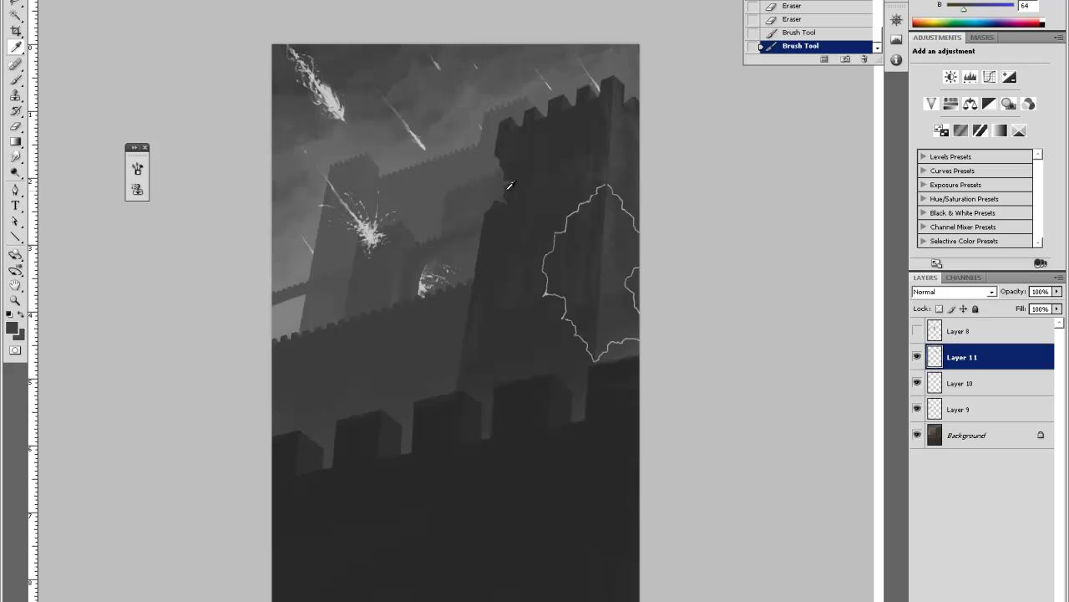
{"action": "left_click", "coordinate": [510, 180]}
{"action": "left_click", "coordinate": [507, 173]}
{"action": "left_click", "coordinate": [508, 173], "text": "alt"}
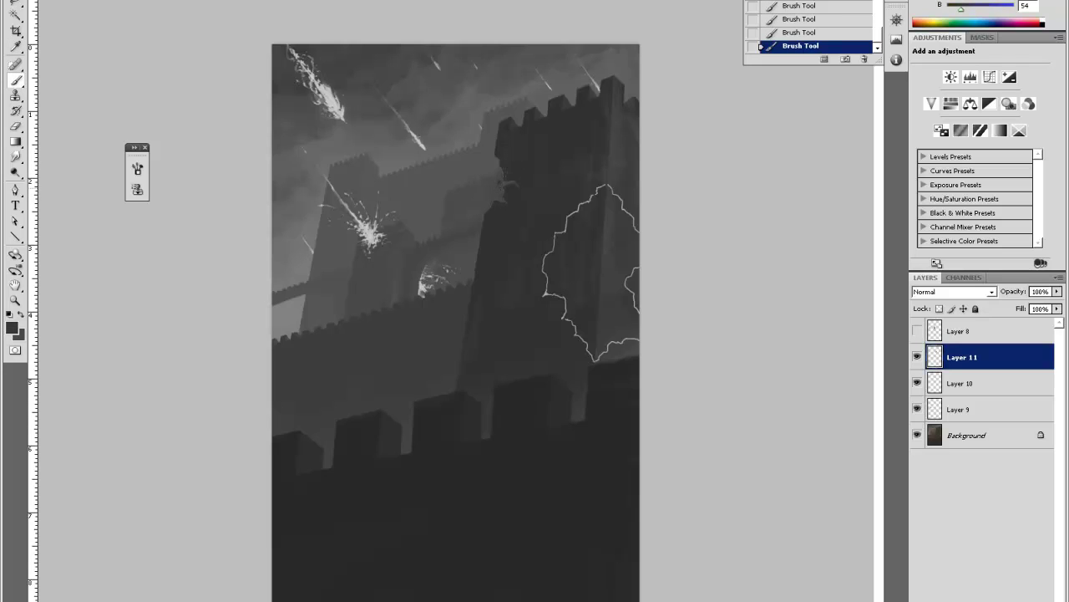
{"action": "left_click", "coordinate": [502, 176], "text": "alt"}
{"action": "left_click", "coordinate": [503, 181]}
Chip the big tower's left edge below the notch and its leftmost battlements with sampled greys.
{"action": "left_click", "coordinate": [491, 240], "text": "alt"}
{"action": "left_click", "coordinate": [480, 251], "text": "alt"}
{"action": "left_click", "coordinate": [482, 226], "text": "alt"}
{"action": "left_click", "coordinate": [508, 97], "text": "alt"}
Fill the jagged breach outline on the big tower with the light grey sampled from the large meteor.
{"action": "key", "text": "i"}
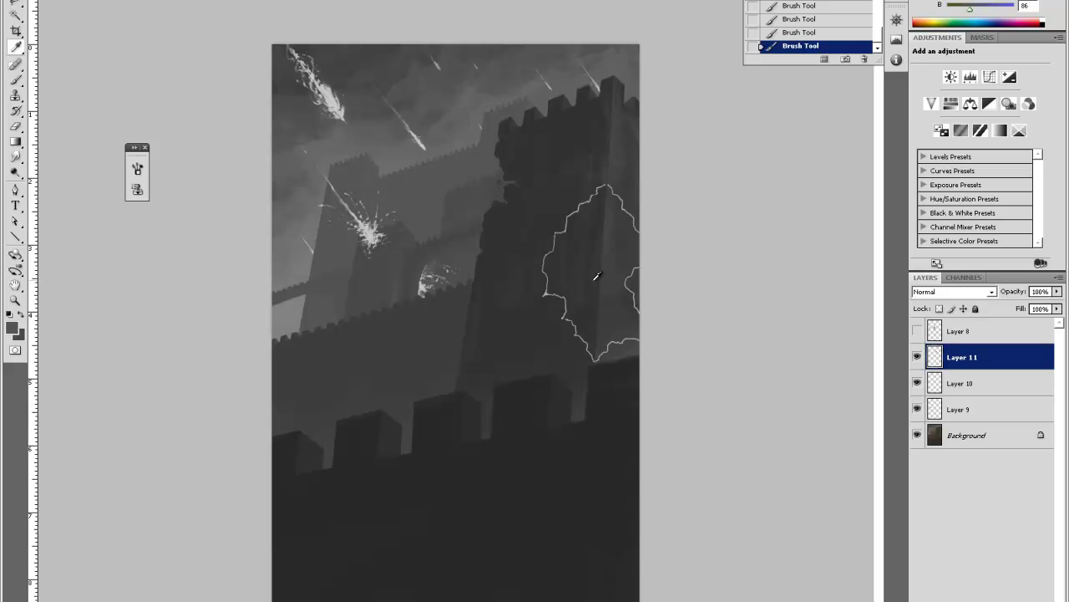
{"action": "left_click", "coordinate": [332, 97]}
{"action": "key", "text": "b"}
{"action": "right_click", "coordinate": [576, 213]}
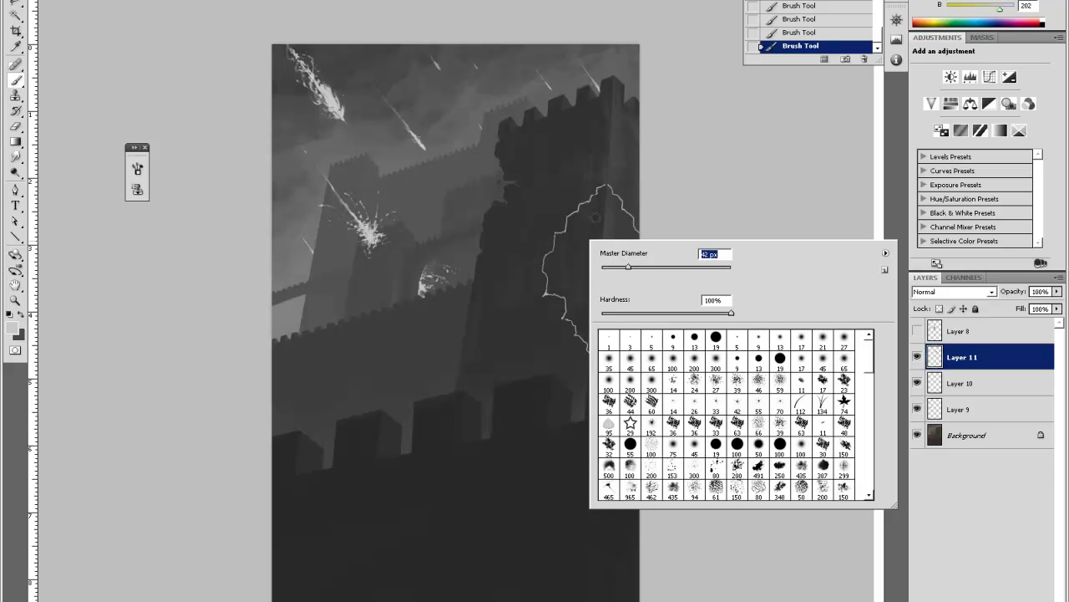
{"action": "mouse_move", "coordinate": [597, 210]}
{"action": "left_mouse_down"}
{"action": "mouse_move", "coordinate": [569, 250]}
{"action": "mouse_move", "coordinate": [596, 291]}
{"action": "mouse_move", "coordinate": [594, 244]}
{"action": "mouse_move", "coordinate": [547, 260]}
{"action": "mouse_move", "coordinate": [568, 234]}
{"action": "left_mouse_up"}
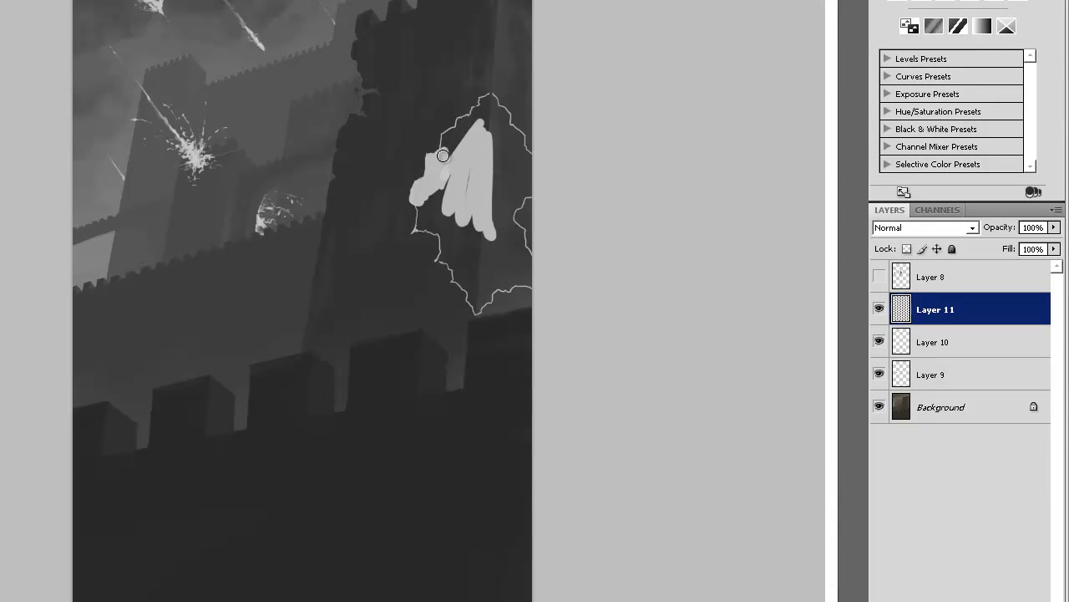
{"action": "mouse_move", "coordinate": [443, 155]}
{"action": "left_mouse_down"}
{"action": "mouse_move", "coordinate": [463, 131]}
{"action": "mouse_move", "coordinate": [419, 226]}
{"action": "mouse_move", "coordinate": [430, 229]}
{"action": "mouse_move", "coordinate": [419, 216]}
{"action": "mouse_move", "coordinate": [448, 243]}
{"action": "mouse_move", "coordinate": [443, 224]}
{"action": "mouse_move", "coordinate": [440, 260]}
{"action": "mouse_move", "coordinate": [446, 234]}
{"action": "mouse_move", "coordinate": [452, 269]}
{"action": "mouse_move", "coordinate": [463, 148]}
{"action": "mouse_move", "coordinate": [448, 148]}
{"action": "mouse_move", "coordinate": [490, 100]}
{"action": "mouse_move", "coordinate": [479, 128]}
{"action": "mouse_move", "coordinate": [503, 113]}
{"action": "mouse_move", "coordinate": [497, 131]}
{"action": "mouse_move", "coordinate": [519, 150]}
{"action": "mouse_move", "coordinate": [518, 141]}
{"action": "mouse_move", "coordinate": [499, 146]}
{"action": "mouse_move", "coordinate": [466, 177]}
{"action": "left_mouse_up"}
{"action": "mouse_move", "coordinate": [493, 134]}
{"action": "left_mouse_down"}
{"action": "mouse_move", "coordinate": [488, 166]}
{"action": "mouse_move", "coordinate": [506, 150]}
{"action": "mouse_move", "coordinate": [503, 176]}
{"action": "mouse_move", "coordinate": [497, 165]}
{"action": "mouse_move", "coordinate": [516, 167]}
{"action": "mouse_move", "coordinate": [518, 148]}
{"action": "mouse_move", "coordinate": [525, 165]}
{"action": "mouse_move", "coordinate": [513, 126]}
{"action": "mouse_move", "coordinate": [489, 215]}
{"action": "mouse_move", "coordinate": [517, 185]}
{"action": "mouse_move", "coordinate": [515, 203]}
{"action": "mouse_move", "coordinate": [524, 179]}
{"action": "mouse_move", "coordinate": [534, 191]}
{"action": "mouse_move", "coordinate": [499, 177]}
{"action": "left_mouse_up"}
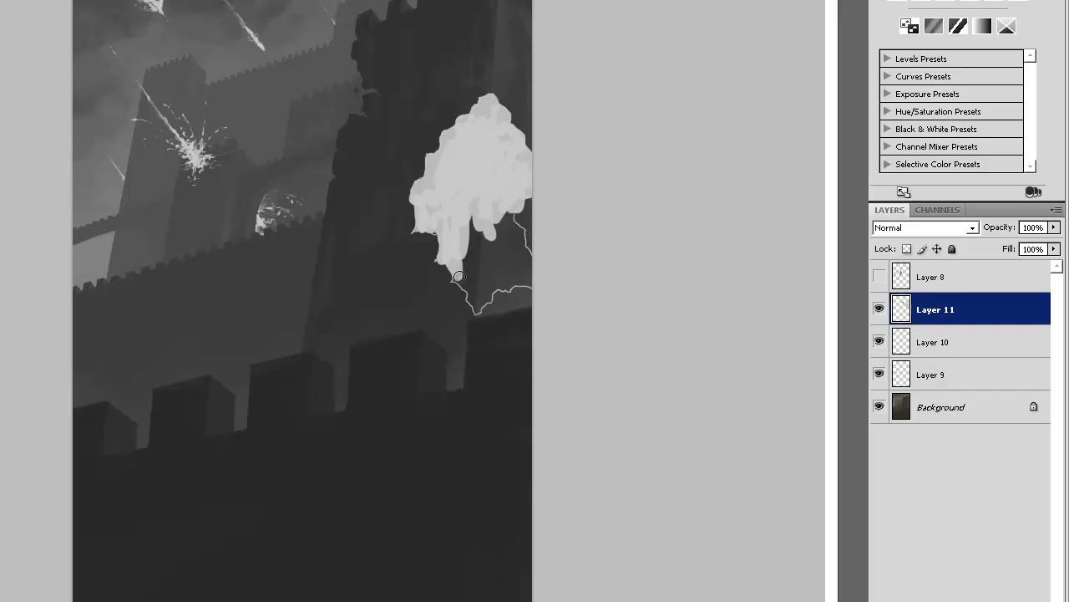
{"action": "mouse_move", "coordinate": [461, 277]}
{"action": "left_mouse_down"}
{"action": "mouse_move", "coordinate": [464, 285]}
{"action": "mouse_move", "coordinate": [466, 236]}
{"action": "left_mouse_up"}
{"action": "mouse_move", "coordinate": [482, 246]}
{"action": "left_mouse_down"}
{"action": "mouse_move", "coordinate": [483, 221]}
{"action": "mouse_move", "coordinate": [510, 230]}
{"action": "mouse_move", "coordinate": [509, 211]}
{"action": "mouse_move", "coordinate": [519, 237]}
{"action": "mouse_move", "coordinate": [512, 224]}
{"action": "mouse_move", "coordinate": [508, 254]}
{"action": "mouse_move", "coordinate": [492, 259]}
{"action": "mouse_move", "coordinate": [509, 239]}
{"action": "mouse_move", "coordinate": [505, 268]}
{"action": "mouse_move", "coordinate": [490, 277]}
{"action": "mouse_move", "coordinate": [508, 232]}
{"action": "mouse_move", "coordinate": [527, 261]}
{"action": "mouse_move", "coordinate": [519, 279]}
{"action": "mouse_move", "coordinate": [532, 269]}
{"action": "mouse_move", "coordinate": [490, 298]}
{"action": "left_mouse_up"}
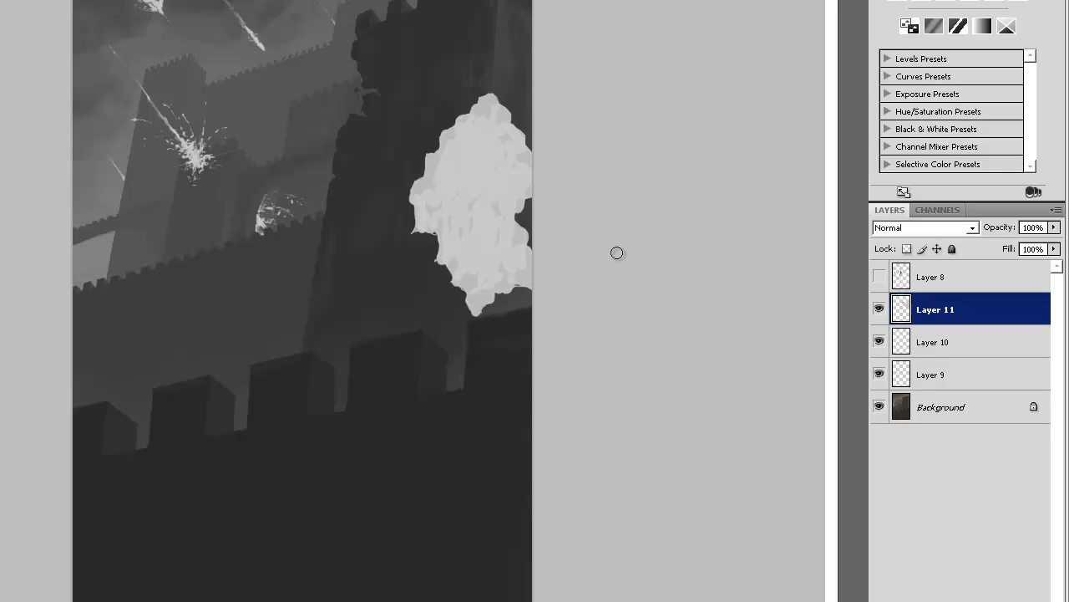
Lasso and cut the light breach shape, paste it onto its own layer, and position it over the tower's right side.
{"action": "key", "text": "l"}
{"action": "mouse_move", "coordinate": [477, 54]}
{"action": "left_mouse_down"}
{"action": "mouse_move", "coordinate": [357, 202]}
{"action": "mouse_move", "coordinate": [391, 341]}
{"action": "mouse_move", "coordinate": [580, 363]}
{"action": "mouse_move", "coordinate": [609, 157]}
{"action": "mouse_move", "coordinate": [563, 77]}
{"action": "mouse_move", "coordinate": [537, 54]}
{"action": "left_mouse_up"}
{"action": "key", "text": "ctrl+x"}
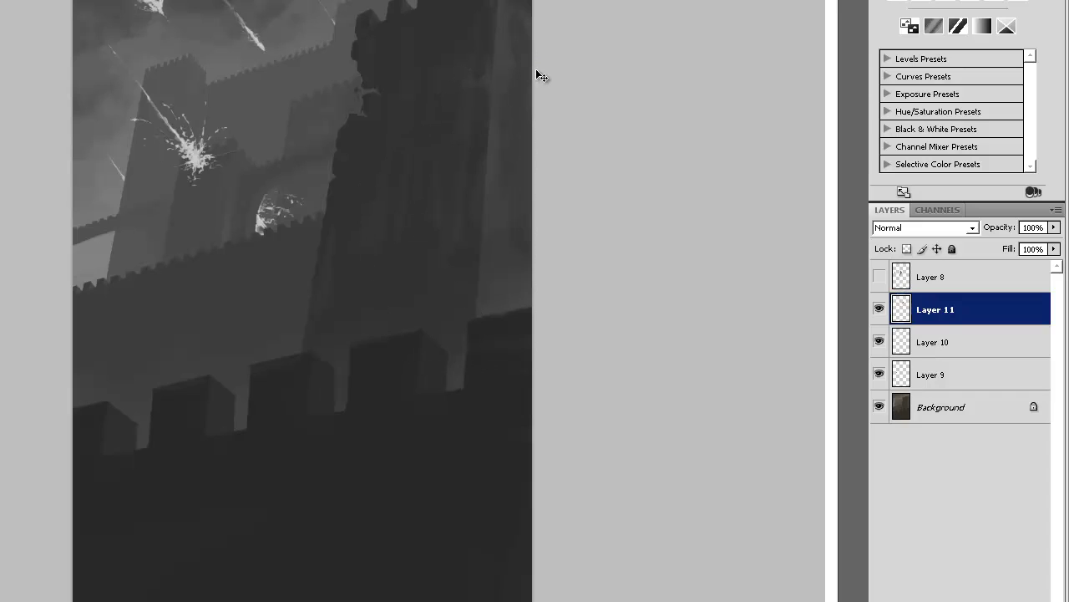
{"action": "key", "text": "ctrl+v"}
{"action": "left_click_drag", "start_coordinate": [349, 324], "coordinate": [515, 215]}
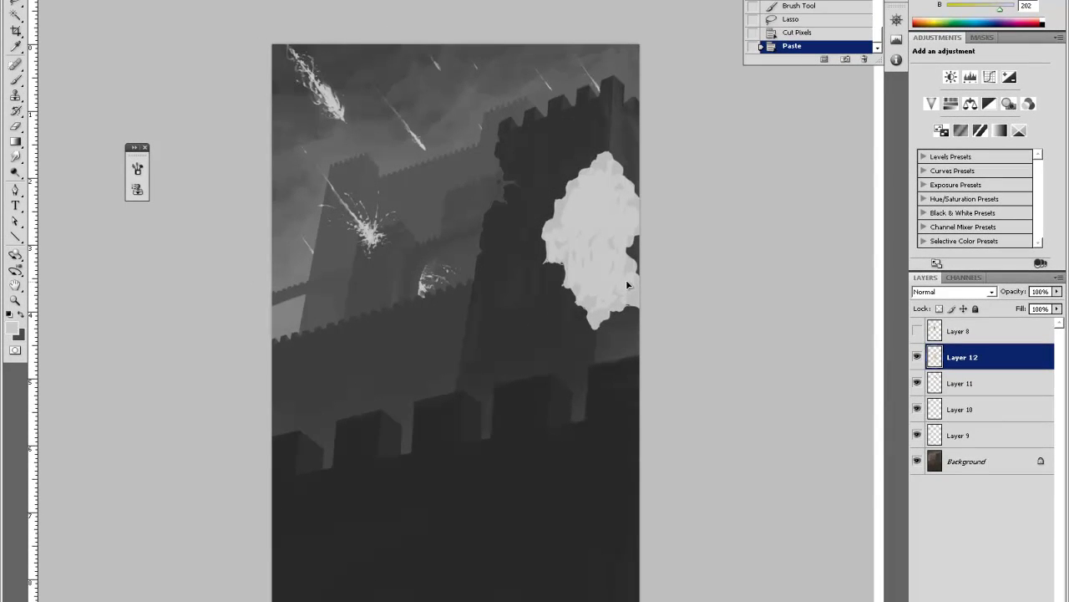
{"action": "left_click_drag", "start_coordinate": [627, 285], "coordinate": [628, 285]}
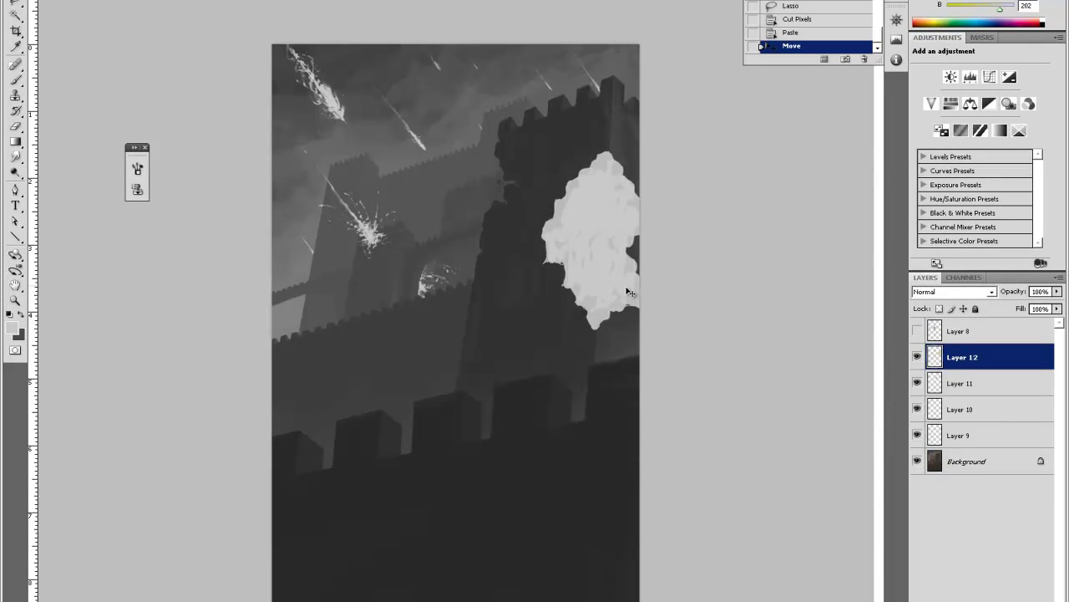
Darken the breach shape on Layer 12 with a Hue/Saturation adjustment at Lightness -51.
{"action": "key", "text": "i"}
{"action": "key", "text": "ctrl+u"}
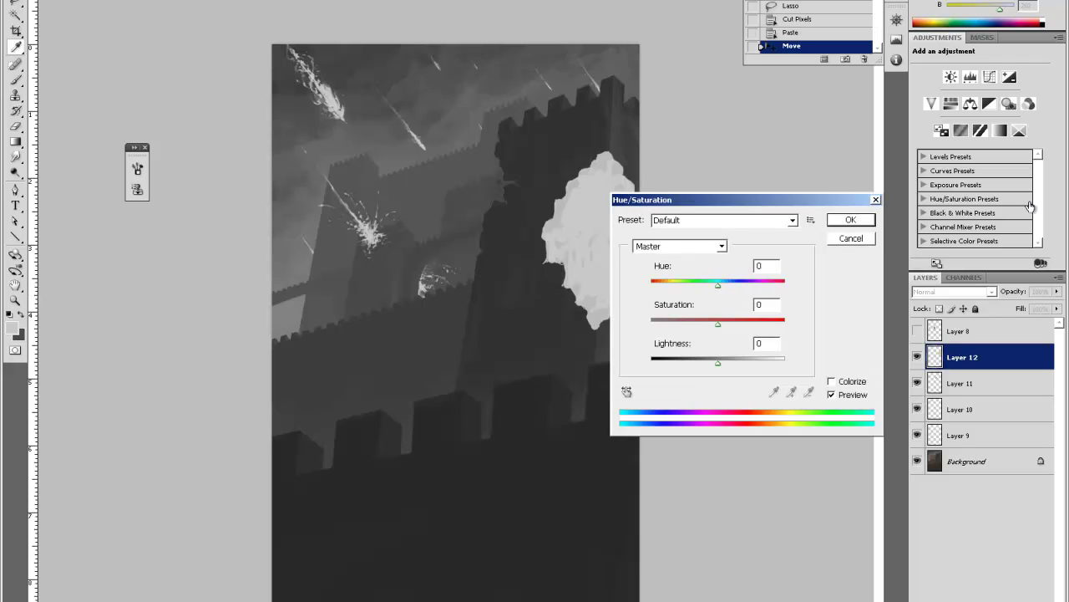
{"action": "left_click", "coordinate": [859, 241]}
{"action": "key", "text": "ctrl+u"}
{"action": "left_click_drag", "start_coordinate": [717, 359], "coordinate": [685, 369]}
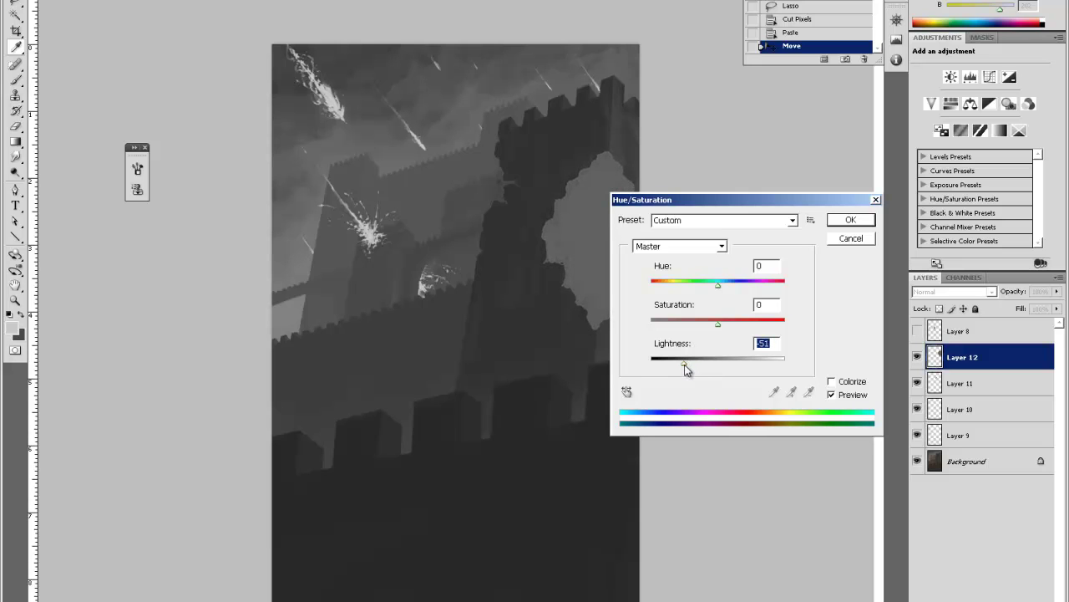
{"action": "left_click", "coordinate": [833, 221]}
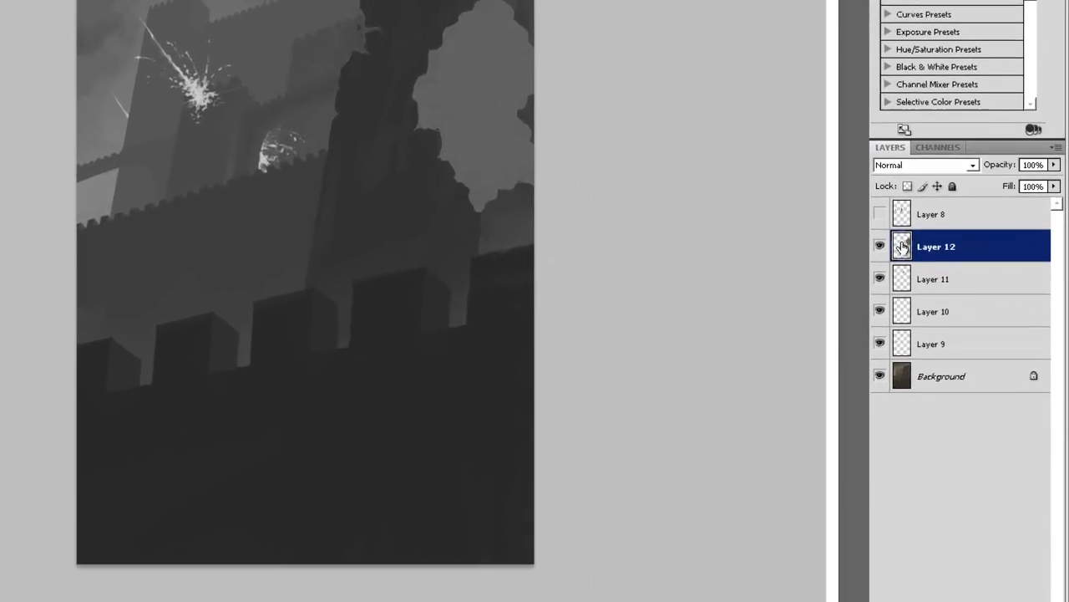
On Layer 11, paint small chips and loose fragments around the notch in the big tower's left edge.
{"action": "left_click", "coordinate": [926, 344]}
{"action": "left_click", "coordinate": [399, 55], "text": "ctrl"}
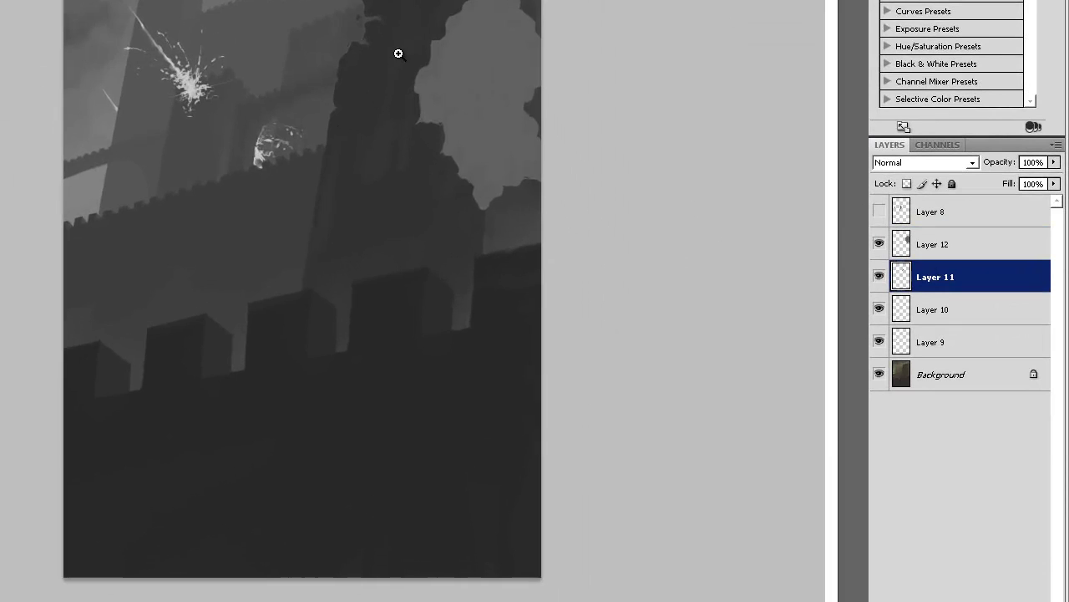
{"action": "left_click", "coordinate": [418, 39], "text": "ctrl"}
{"action": "left_click", "coordinate": [444, 23], "text": "ctrl"}
{"action": "left_click_drag", "start_coordinate": [428, 0], "coordinate": [438, 115]}
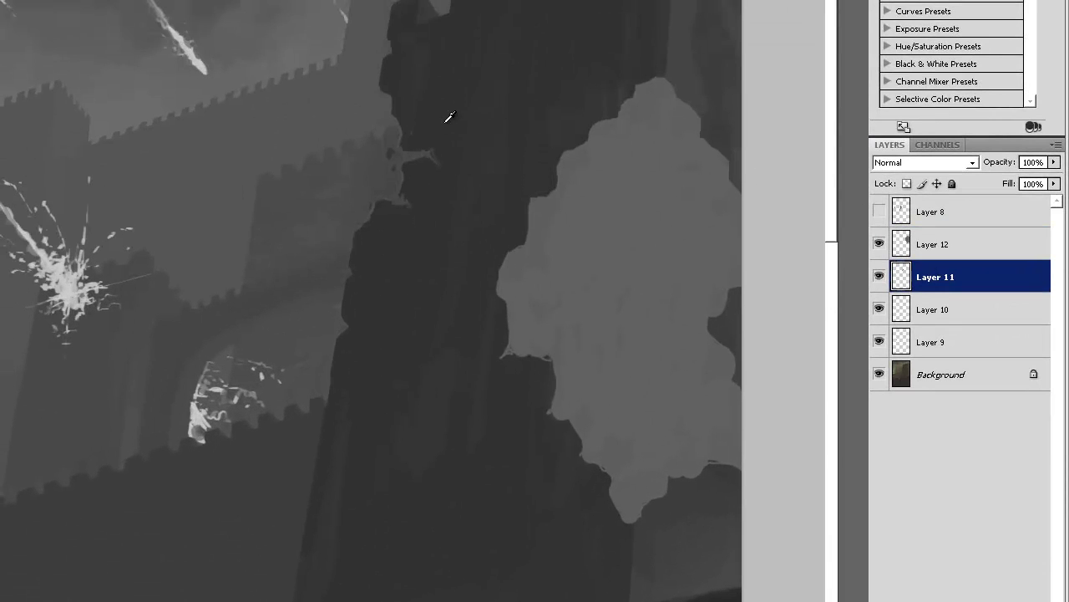
{"action": "right_click", "coordinate": [371, 188]}
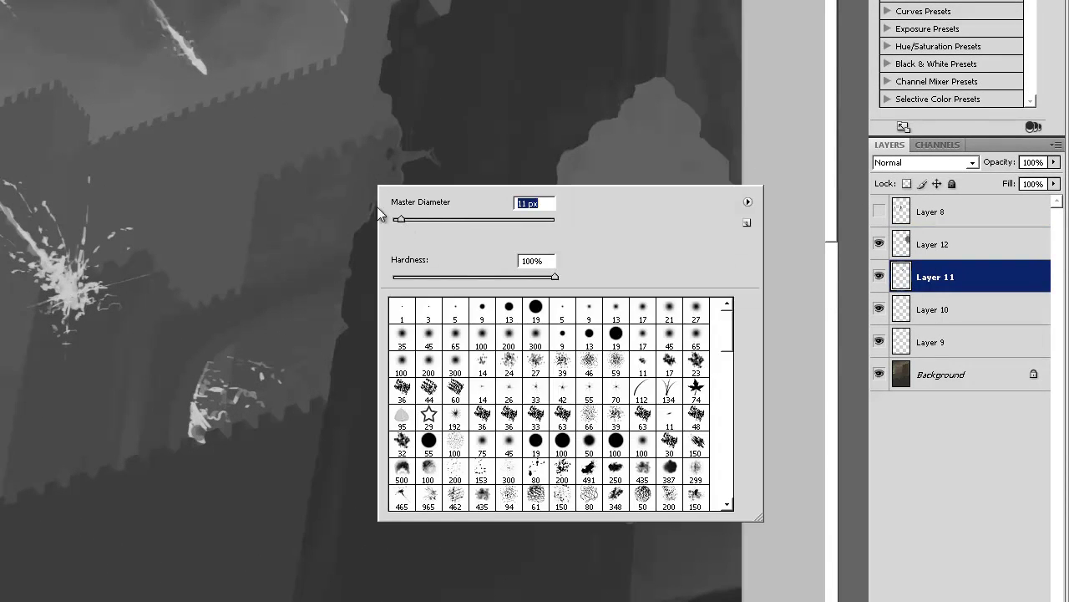
{"action": "key", "text": "Return"}
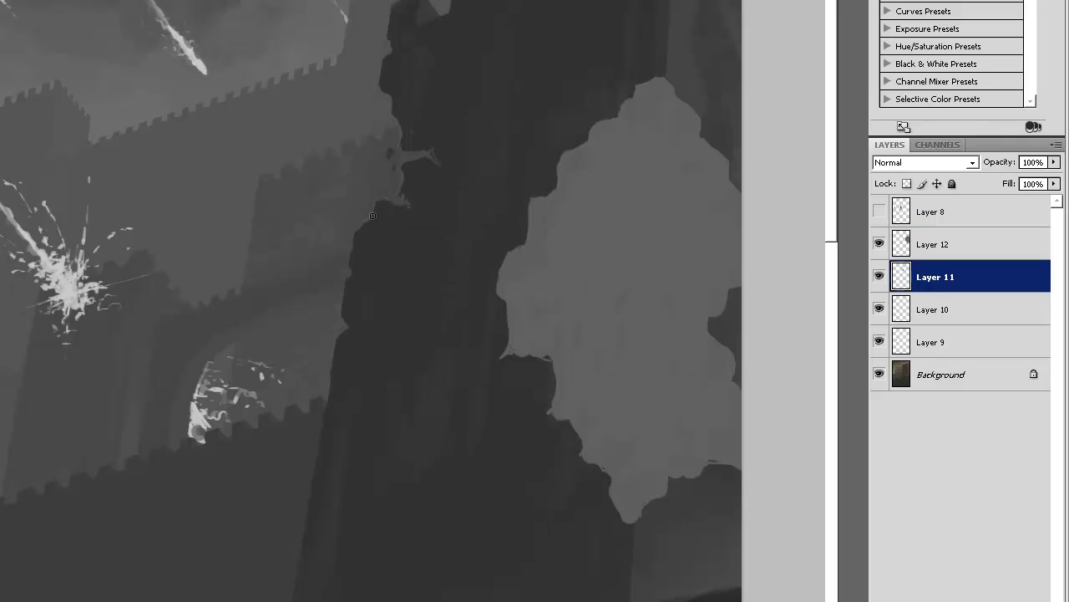
{"action": "right_click", "coordinate": [422, 163]}
{"action": "key", "text": "Return"}
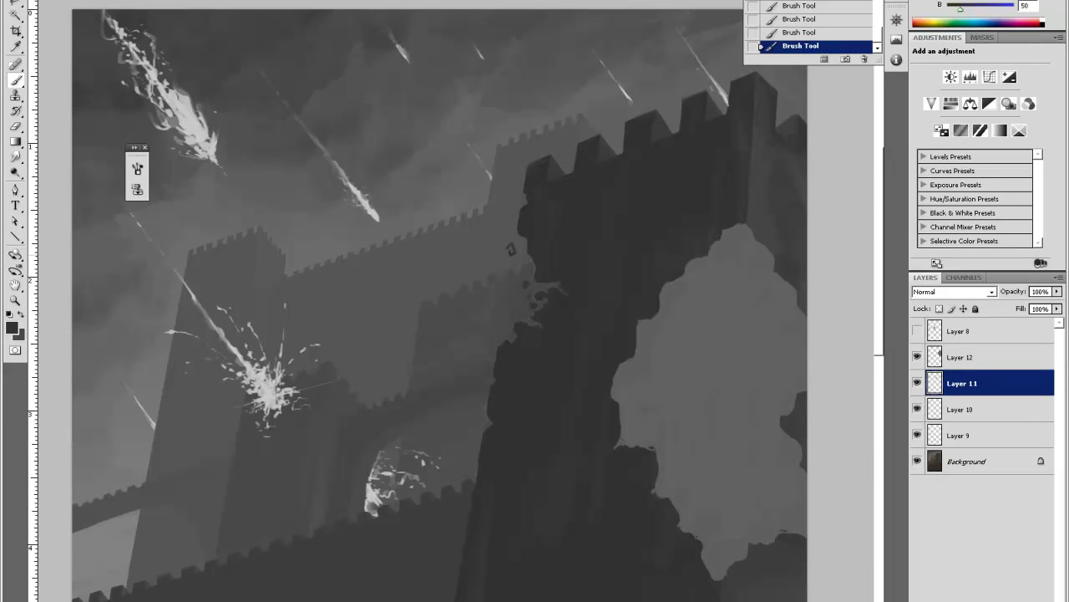
Add thin cracks and dark fragments inside the tower's left notch with greys sampled from the background and the wall.
{"action": "left_click", "coordinate": [516, 226], "text": "alt"}
{"action": "left_click_drag", "start_coordinate": [572, 277], "coordinate": [560, 277]}
{"action": "key", "text": "alt"}
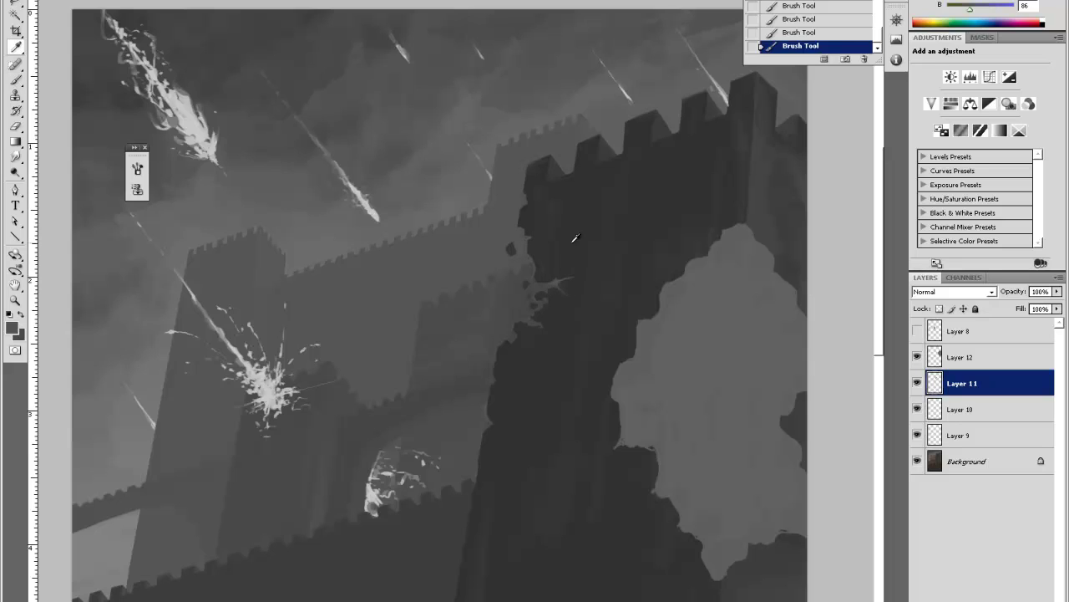
{"action": "left_click", "coordinate": [559, 287], "text": "alt"}
{"action": "left_click", "coordinate": [559, 288], "text": "alt"}
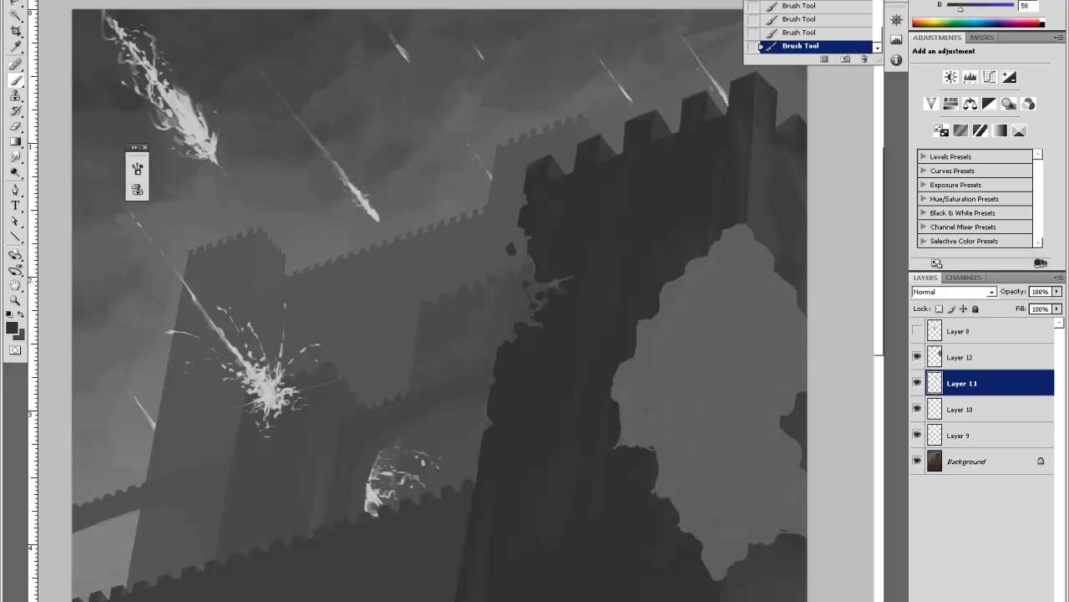
{"action": "left_click", "coordinate": [542, 321], "text": "alt"}
{"action": "left_click", "coordinate": [543, 319], "text": "alt"}
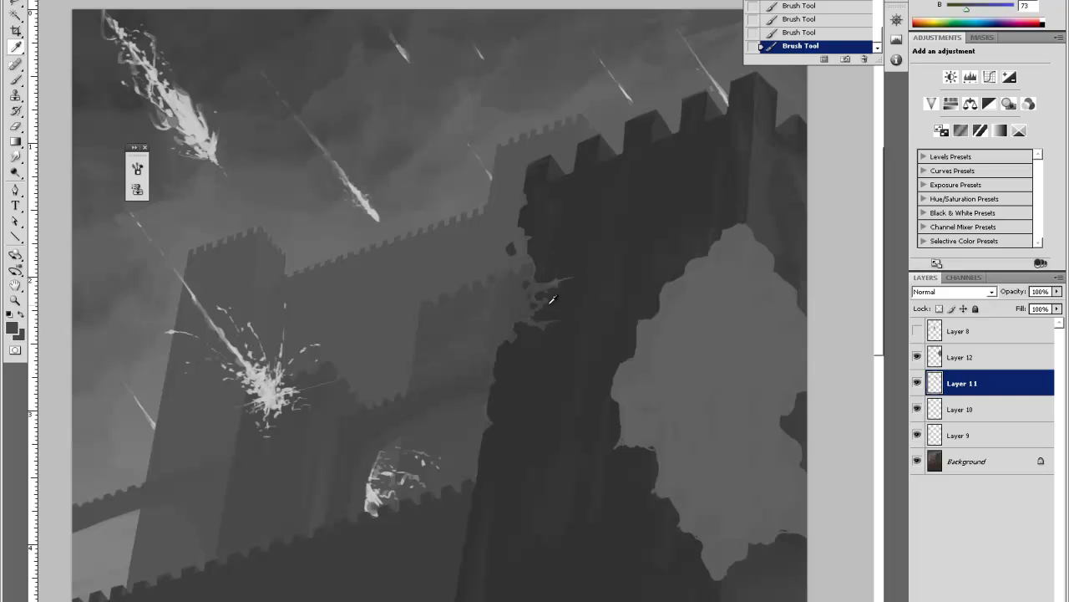
{"action": "left_click", "coordinate": [544, 301], "text": "alt"}
{"action": "key", "text": "alt"}
{"action": "left_click", "coordinate": [560, 281], "text": "alt"}
Erase the excess paint at the inner end of the notch's cracks to taper them.
{"action": "key", "text": "e"}
{"action": "left_click", "coordinate": [586, 293]}
{"action": "left_click", "coordinate": [588, 291]}
{"action": "left_click", "coordinate": [589, 292]}
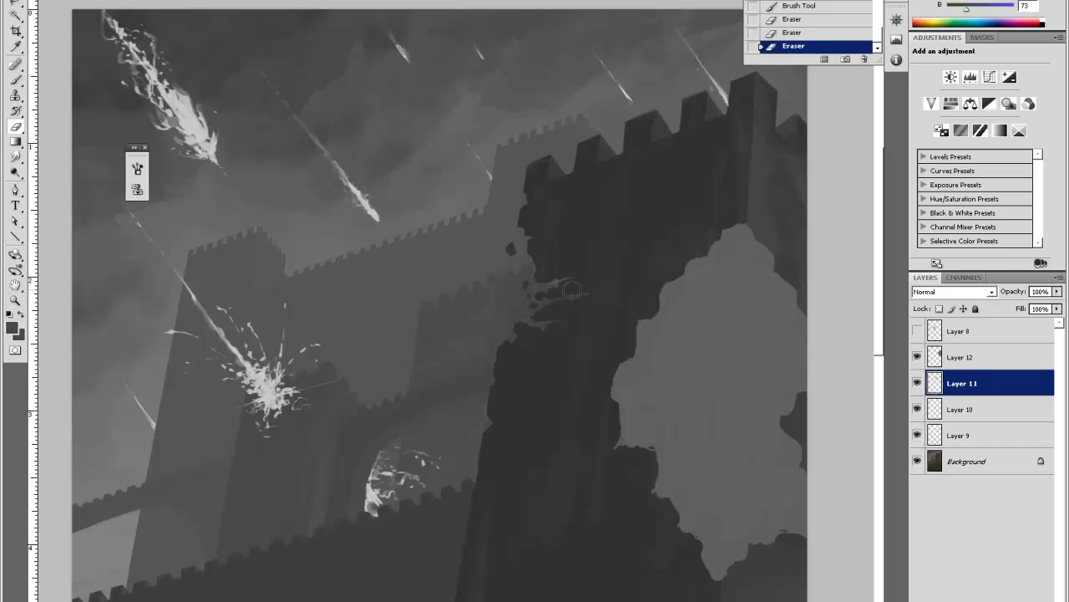
{"action": "left_click", "coordinate": [589, 291]}
{"action": "key", "text": "b"}
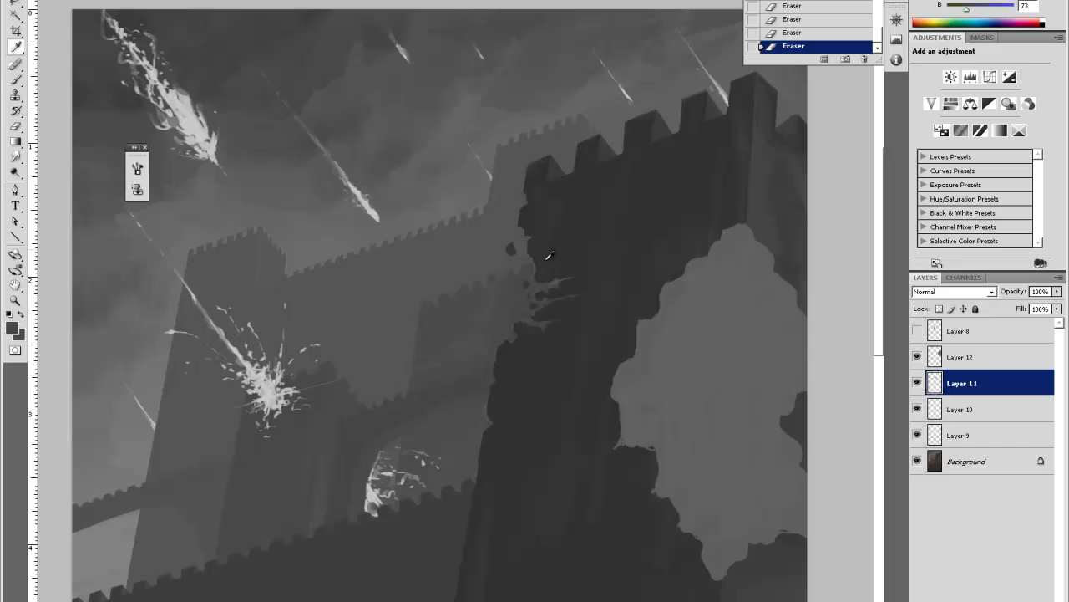
Dab sampled grey chips onto the tower's left edge just below the notch and trim them with the Eraser.
{"action": "left_click", "coordinate": [520, 326], "text": "alt"}
{"action": "left_click", "coordinate": [511, 345]}
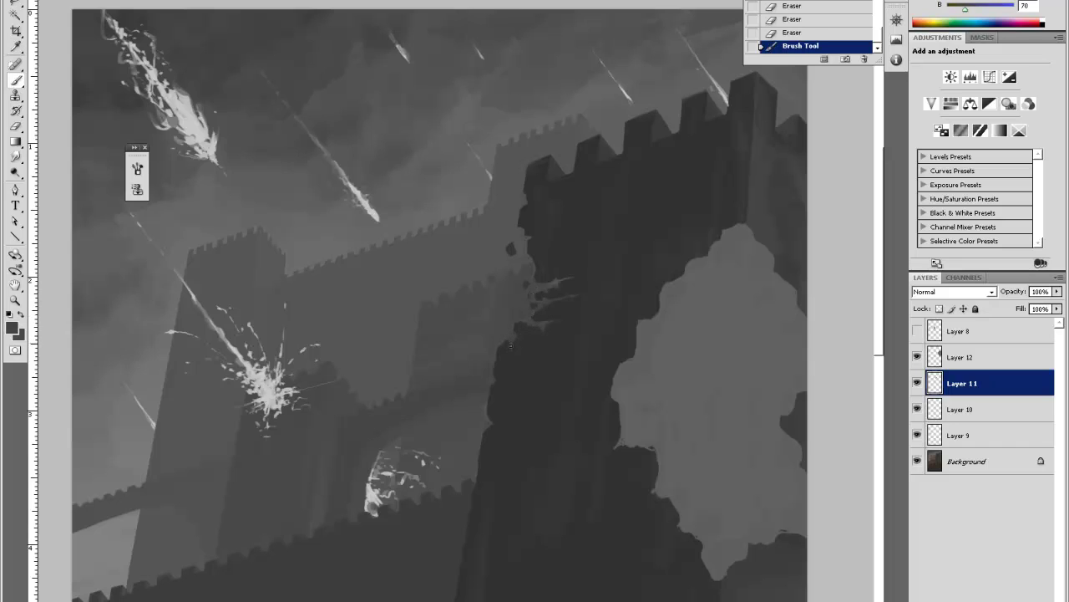
{"action": "left_click", "coordinate": [512, 349]}
{"action": "left_click", "coordinate": [513, 352]}
{"action": "left_click", "coordinate": [513, 357]}
{"action": "key", "text": "e"}
{"action": "left_click", "coordinate": [529, 351]}
{"action": "left_click", "coordinate": [526, 353]}
{"action": "left_click", "coordinate": [521, 355]}
{"action": "left_click", "coordinate": [519, 356]}
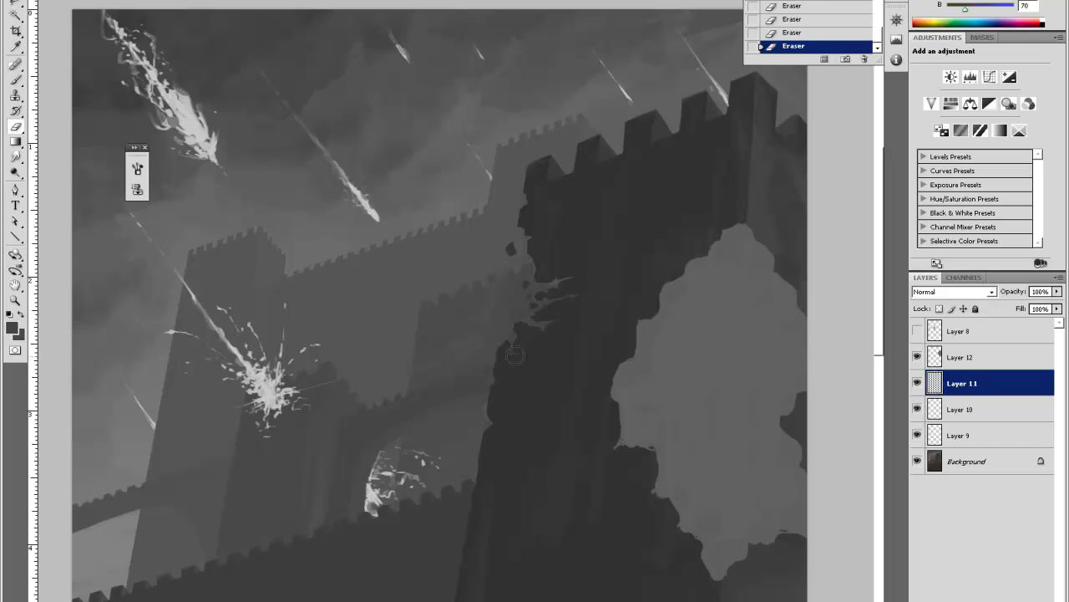
{"action": "key", "text": "b"}
{"action": "left_click", "coordinate": [520, 316]}
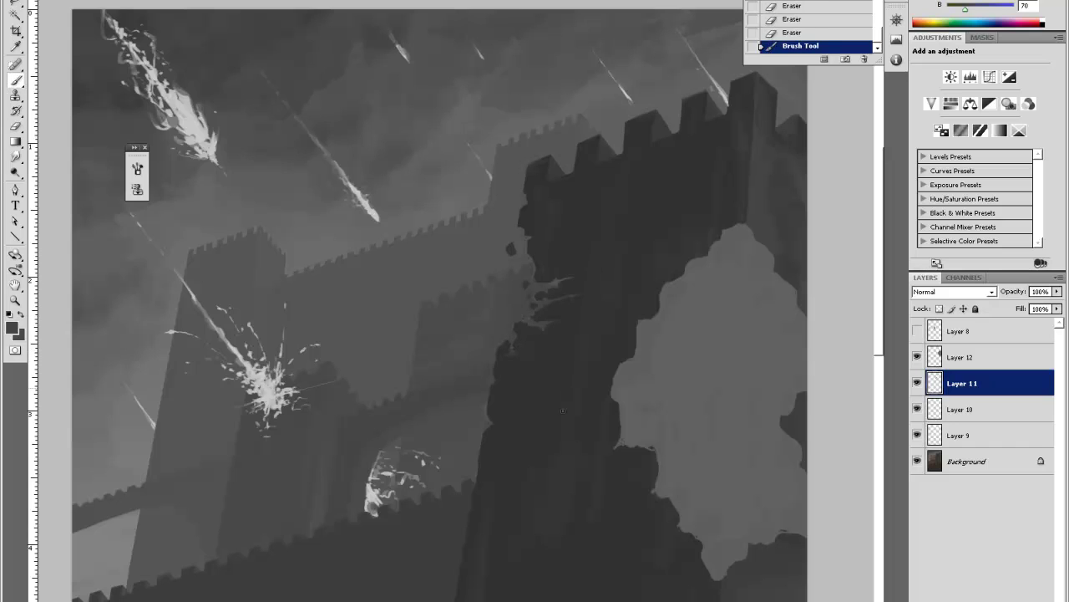
Paint thin lighter cracks into the tower wall at the top of the notch and taper them with the Eraser.
{"action": "left_click", "coordinate": [537, 248], "text": "alt"}
{"action": "left_click", "coordinate": [532, 256]}
{"action": "left_click_drag", "start_coordinate": [532, 258], "coordinate": [553, 253]}
{"action": "left_click_drag", "start_coordinate": [533, 265], "coordinate": [545, 266]}
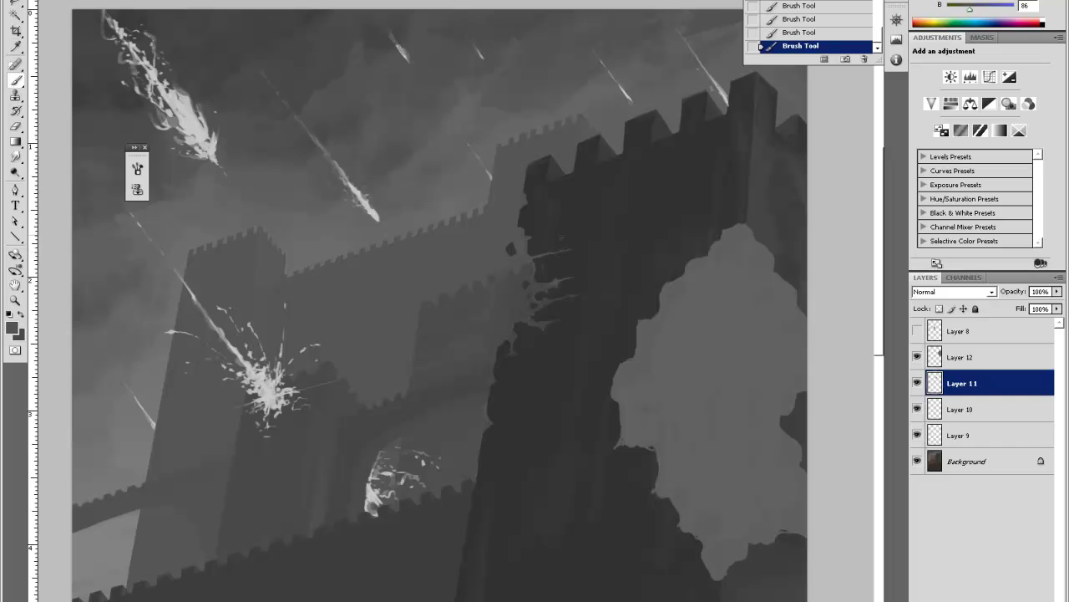
{"action": "key", "text": "e"}
{"action": "left_click_drag", "start_coordinate": [556, 267], "coordinate": [552, 266]}
{"action": "left_click_drag", "start_coordinate": [553, 266], "coordinate": [567, 257]}
{"action": "left_click_drag", "start_coordinate": [569, 257], "coordinate": [578, 247]}
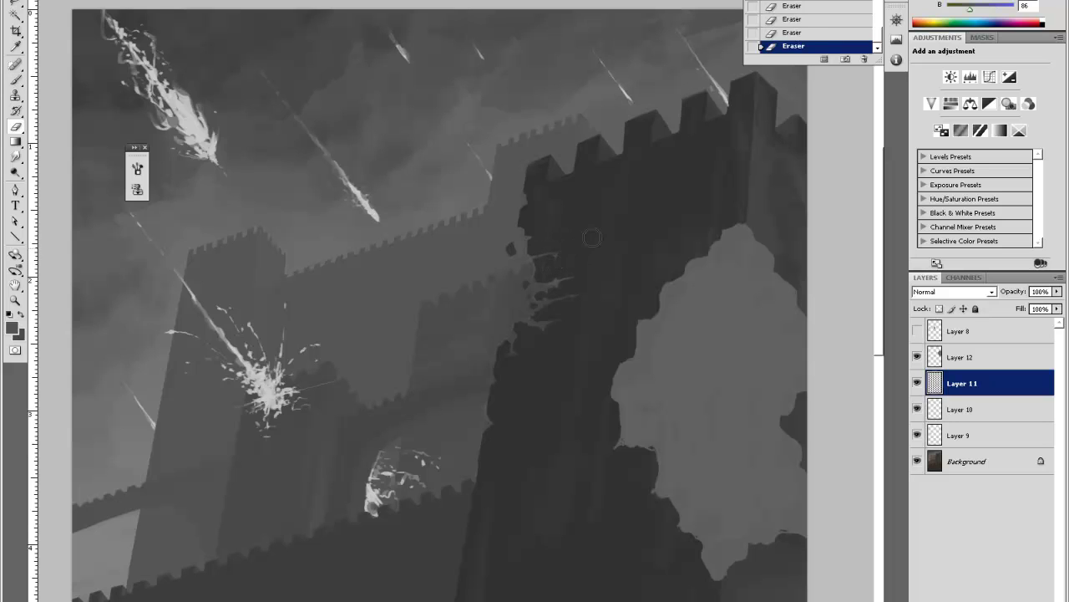
Add a new layer above Layer 12 and paint a sampled dark grey stroke beside the breach's upper tip.
{"action": "key", "text": "ctrl+minus"}
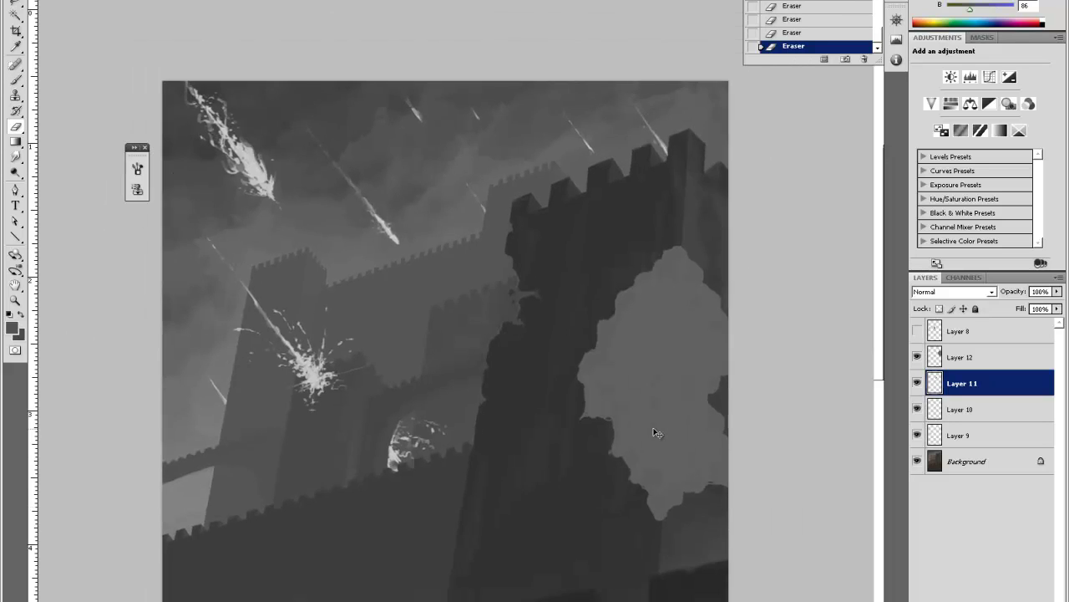
{"action": "key", "text": "ctrl+minus"}
{"action": "key", "text": "z"}
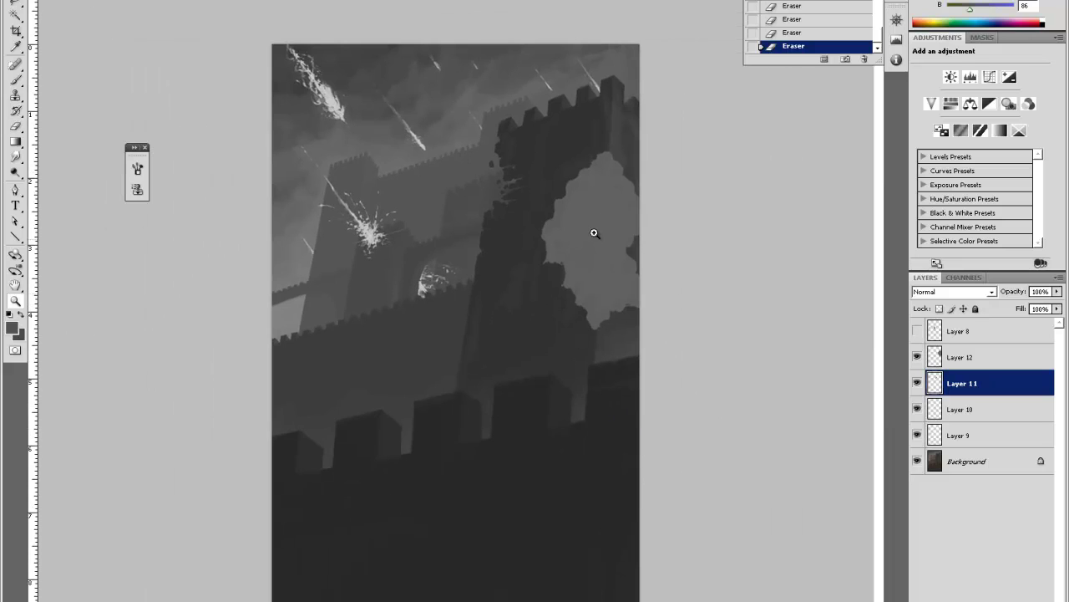
{"action": "left_click", "coordinate": [640, 188]}
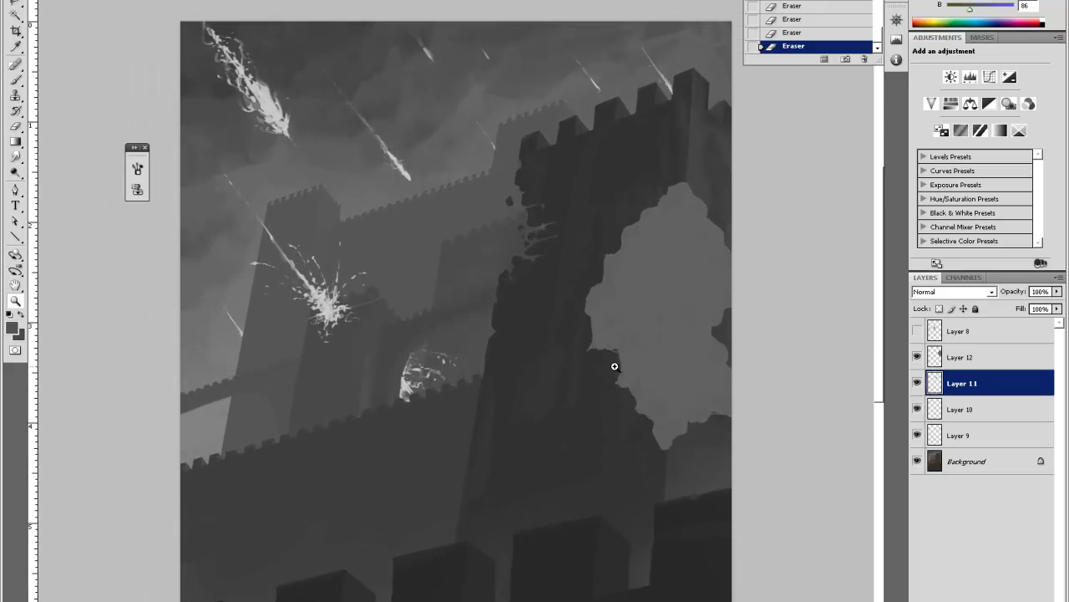
{"action": "left_click", "coordinate": [982, 356]}
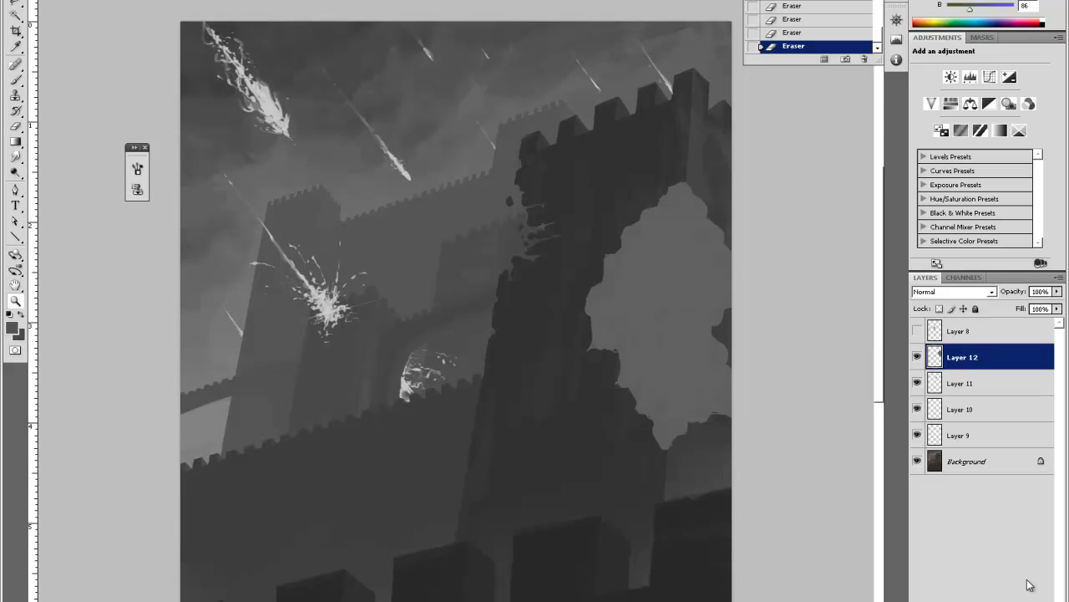
{"action": "key", "text": "ctrl+shift+alt+n"}
{"action": "key", "text": "i"}
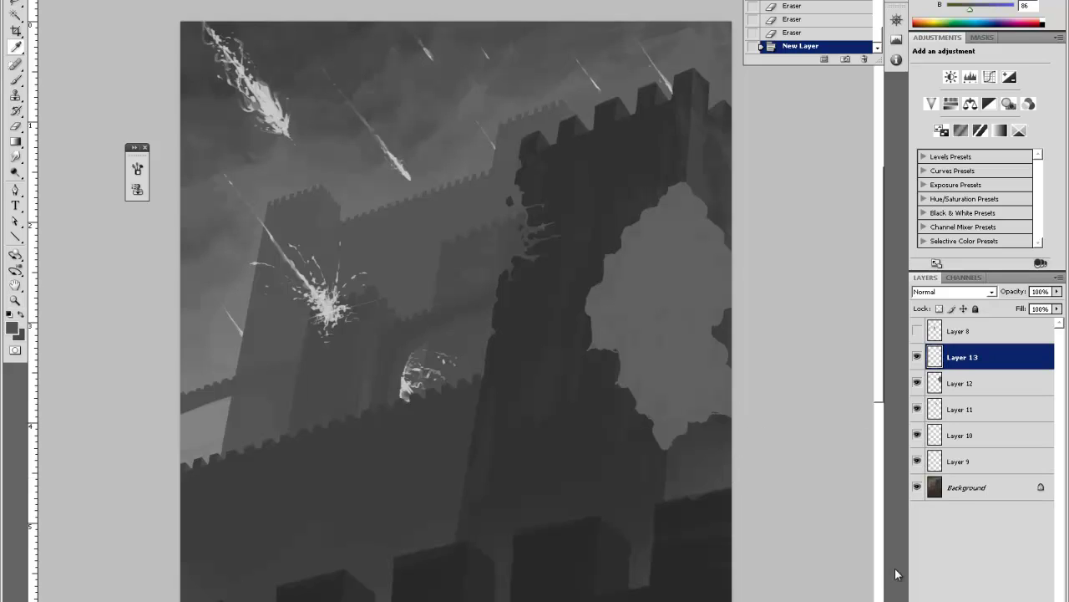
{"action": "left_click", "coordinate": [704, 428]}
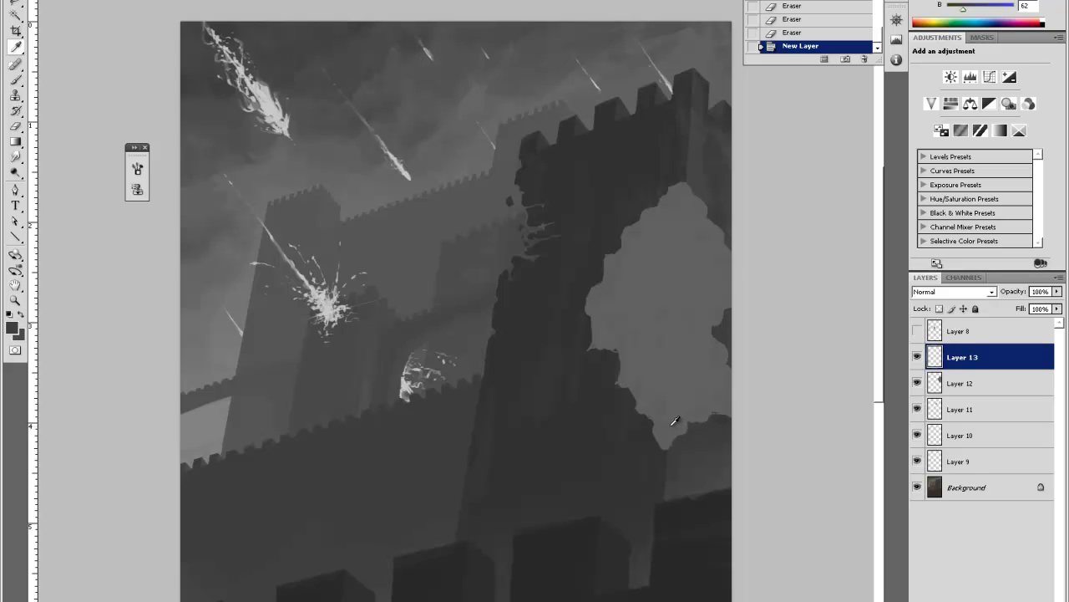
{"action": "key", "text": "b"}
{"action": "left_click", "coordinate": [690, 183], "text": "alt"}
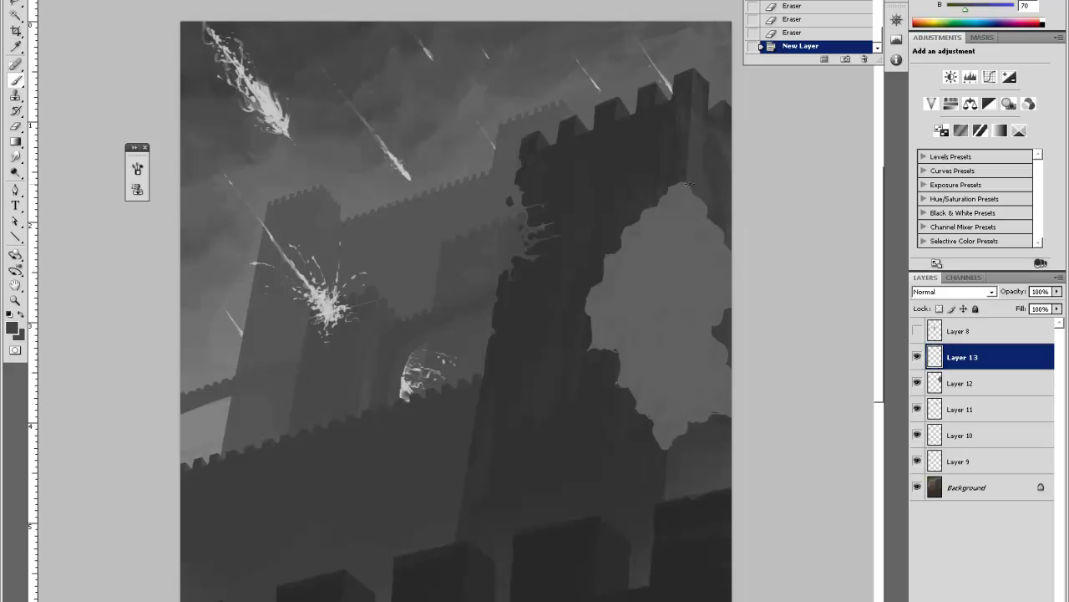
{"action": "left_click_drag", "start_coordinate": [699, 184], "coordinate": [713, 161]}
Set Layer 13 to the Darken blend mode at 60% opacity.
{"action": "key", "text": "alt"}
{"action": "key", "text": "i"}
{"action": "left_click", "coordinate": [952, 291]}
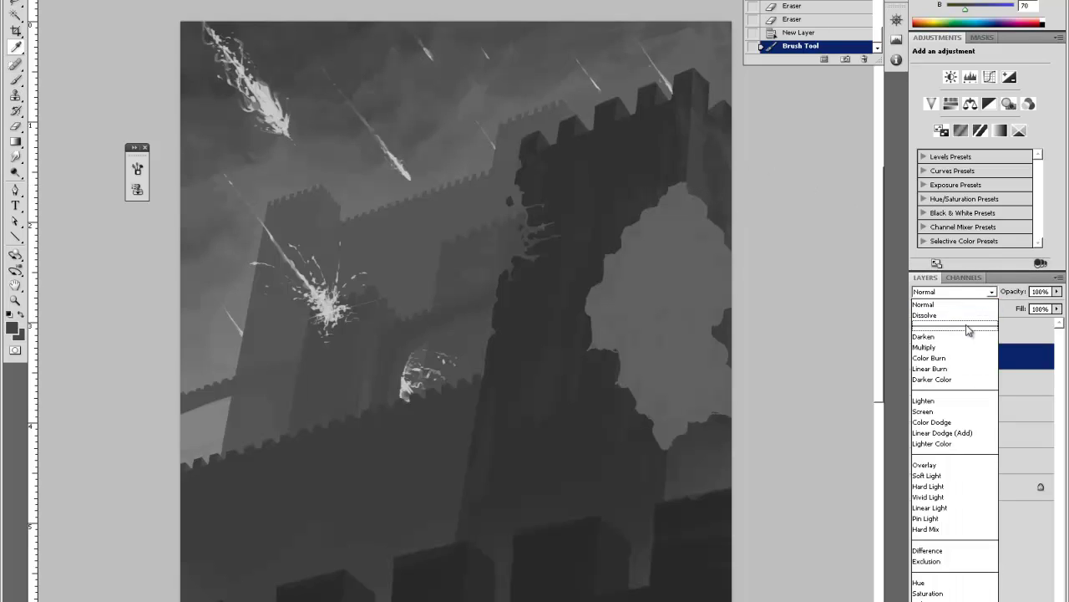
{"action": "left_click", "coordinate": [945, 388]}
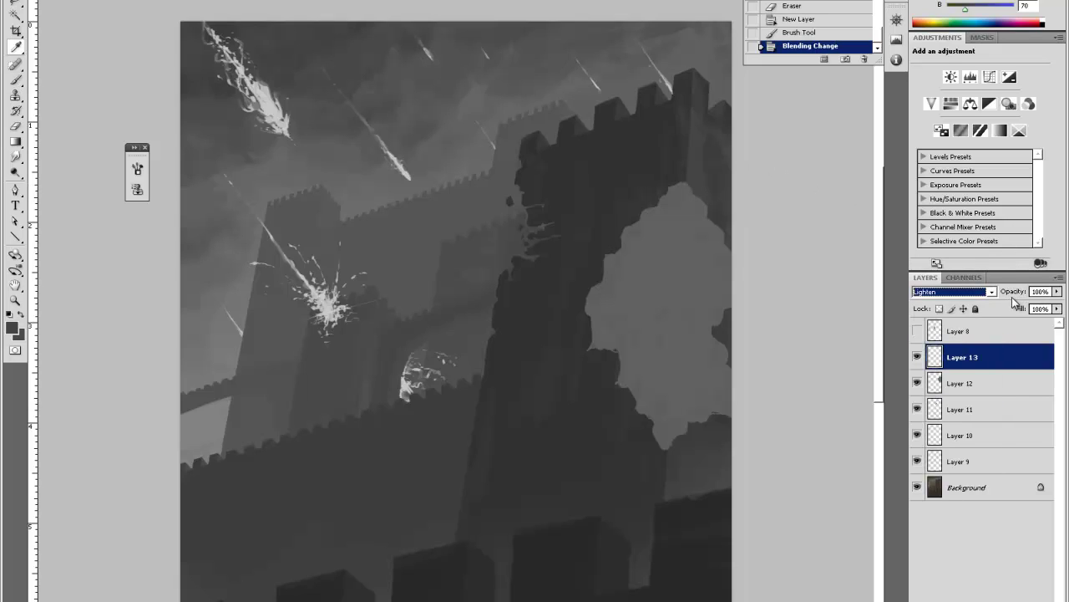
{"action": "left_click", "coordinate": [992, 292]}
{"action": "left_click", "coordinate": [944, 340]}
{"action": "mouse_move", "coordinate": [1017, 296]}
{"action": "left_mouse_down"}
{"action": "mouse_move", "coordinate": [1003, 299]}
{"action": "mouse_move", "coordinate": [1012, 298]}
{"action": "left_mouse_up"}
Paint the wall thickness along the breach's right edge on Layer 13 with sampled dark greys.
{"action": "left_click", "coordinate": [709, 174], "text": "alt"}
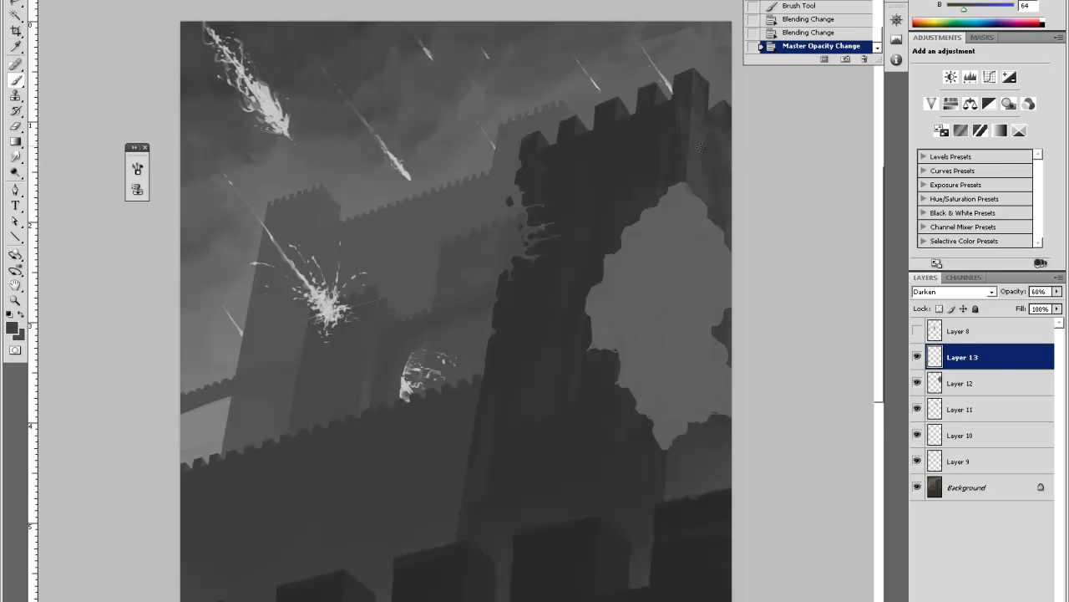
{"action": "right_click", "coordinate": [712, 171]}
{"action": "left_click", "coordinate": [719, 192]}
{"action": "left_click", "coordinate": [690, 196]}
{"action": "left_click_drag", "start_coordinate": [709, 211], "coordinate": [717, 128]}
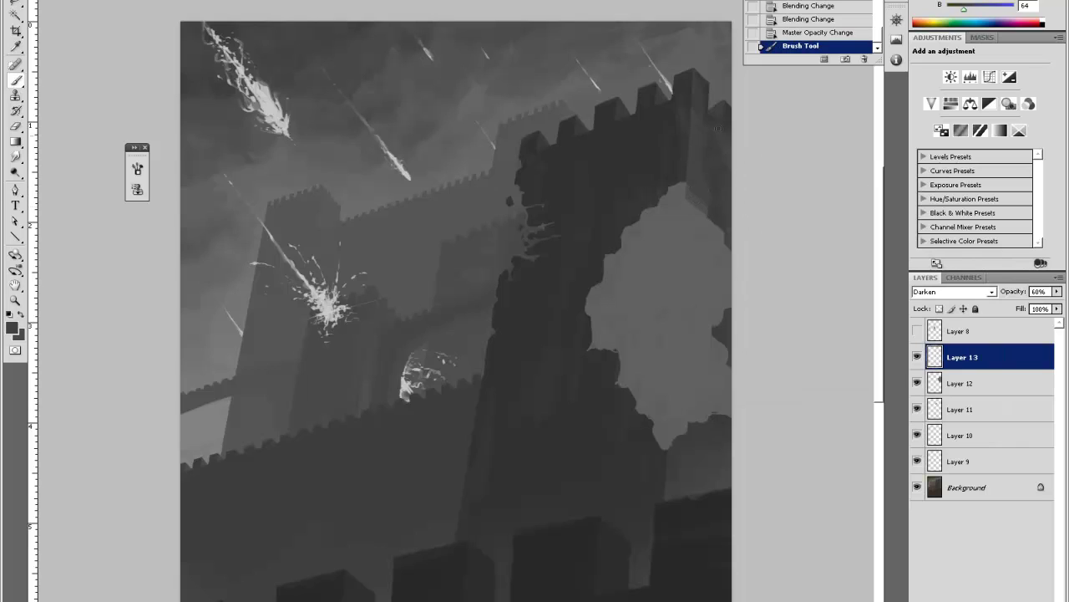
{"action": "left_click", "coordinate": [720, 233]}
{"action": "left_click", "coordinate": [713, 222]}
{"action": "left_click", "coordinate": [704, 211]}
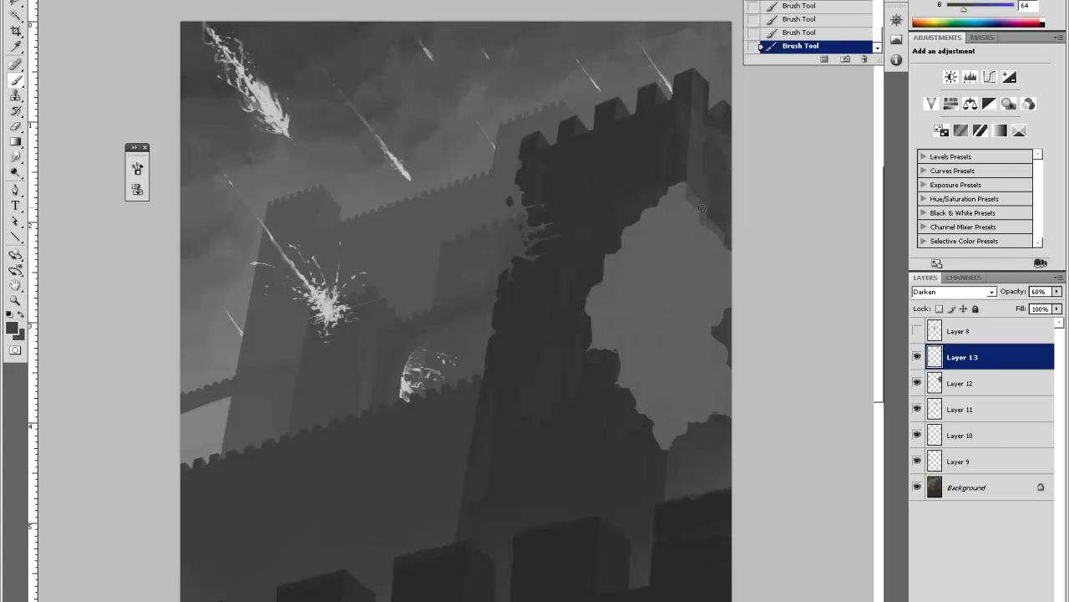
{"action": "left_click", "coordinate": [711, 233], "text": "alt"}
{"action": "left_click", "coordinate": [721, 217], "text": "alt"}
{"action": "left_click", "coordinate": [722, 238], "text": "alt"}
{"action": "mouse_move", "coordinate": [722, 353]}
{"action": "left_mouse_down"}
{"action": "mouse_move", "coordinate": [737, 375]}
{"action": "mouse_move", "coordinate": [714, 323]}
{"action": "left_mouse_up"}
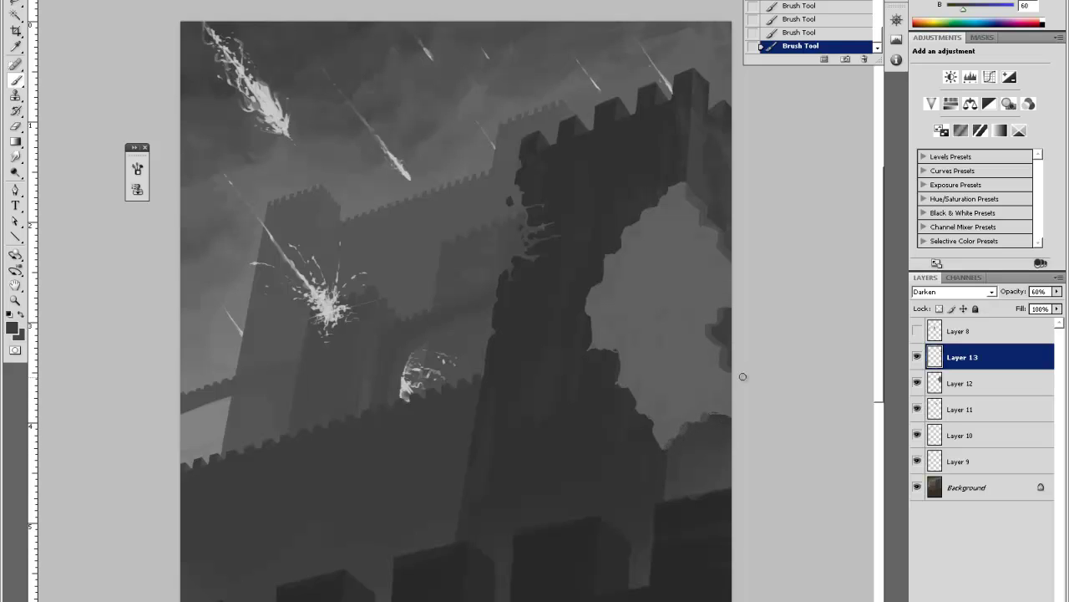
Paint a dark jagged rim down the breach's left and lower edges, refining it with sampled greys.
{"action": "left_click", "coordinate": [689, 162], "text": "alt"}
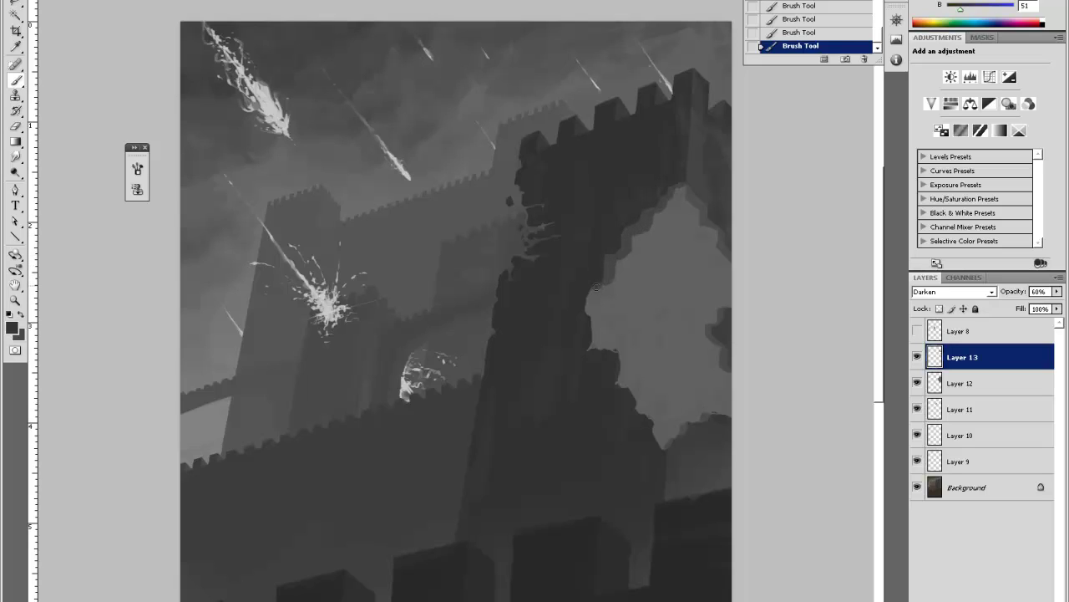
{"action": "mouse_move", "coordinate": [592, 308]}
{"action": "left_mouse_down"}
{"action": "mouse_move", "coordinate": [602, 345]}
{"action": "mouse_move", "coordinate": [589, 351]}
{"action": "mouse_move", "coordinate": [606, 332]}
{"action": "mouse_move", "coordinate": [607, 353]}
{"action": "mouse_move", "coordinate": [627, 362]}
{"action": "mouse_move", "coordinate": [621, 387]}
{"action": "mouse_move", "coordinate": [625, 370]}
{"action": "mouse_move", "coordinate": [639, 409]}
{"action": "mouse_move", "coordinate": [626, 393]}
{"action": "mouse_move", "coordinate": [642, 388]}
{"action": "mouse_move", "coordinate": [649, 410]}
{"action": "mouse_move", "coordinate": [638, 411]}
{"action": "mouse_move", "coordinate": [657, 429]}
{"action": "left_mouse_up"}
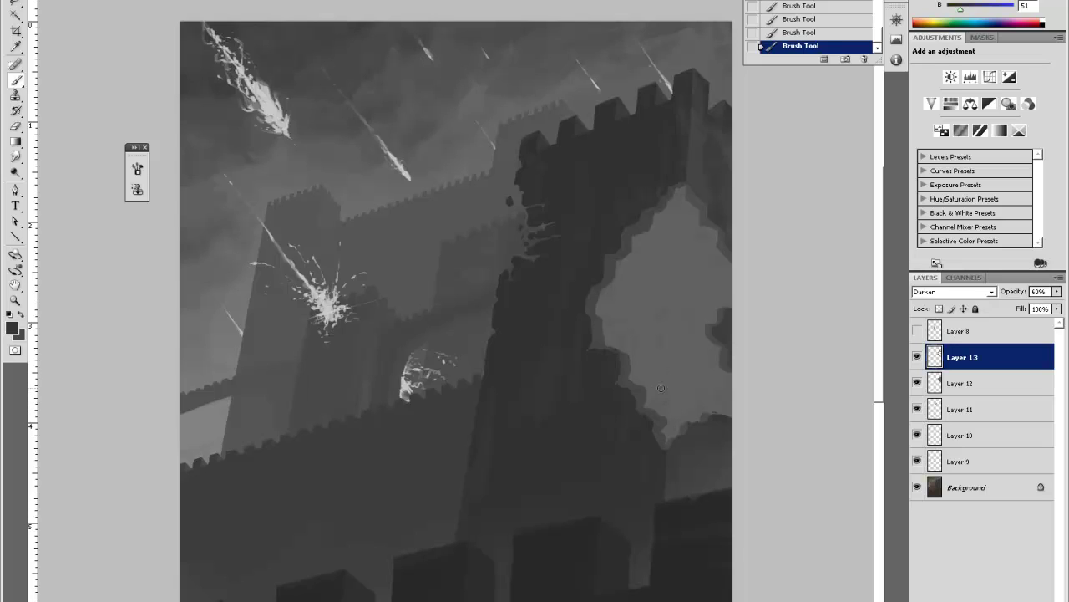
{"action": "left_click", "coordinate": [657, 389], "text": "alt"}
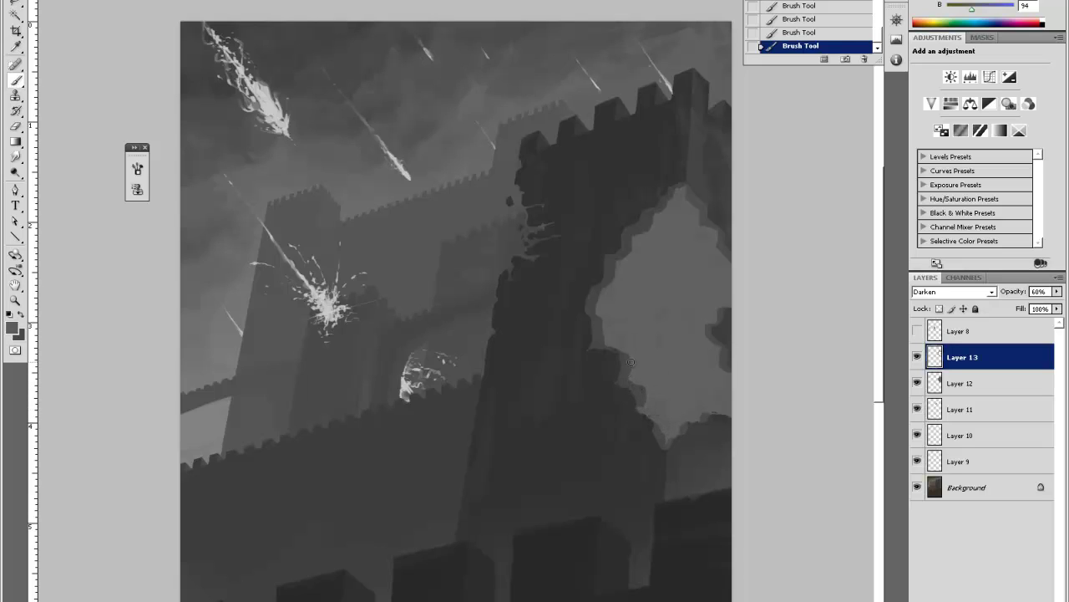
{"action": "left_click_drag", "start_coordinate": [631, 362], "coordinate": [630, 383]}
{"action": "left_click", "coordinate": [643, 395], "text": "alt"}
{"action": "left_click", "coordinate": [631, 351], "text": "alt"}
{"action": "left_click_drag", "start_coordinate": [623, 353], "coordinate": [627, 364]}
{"action": "left_click", "coordinate": [598, 285], "text": "alt"}
{"action": "left_click", "coordinate": [594, 290], "text": "alt"}
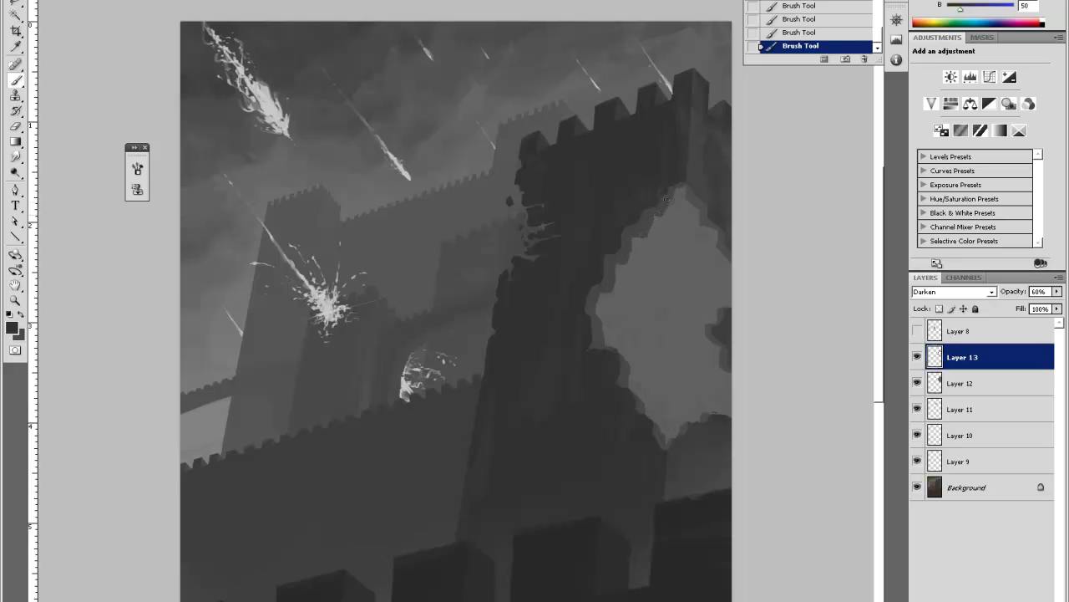
Touch up the rim at the breach's upper tip and along its right side with resampled greys.
{"action": "left_click_drag", "start_coordinate": [673, 199], "coordinate": [676, 189]}
{"action": "key", "text": "alt"}
{"action": "left_click", "coordinate": [702, 210], "text": "alt"}
{"action": "left_click", "coordinate": [706, 228], "text": "alt"}
{"action": "left_click_drag", "start_coordinate": [716, 237], "coordinate": [724, 258]}
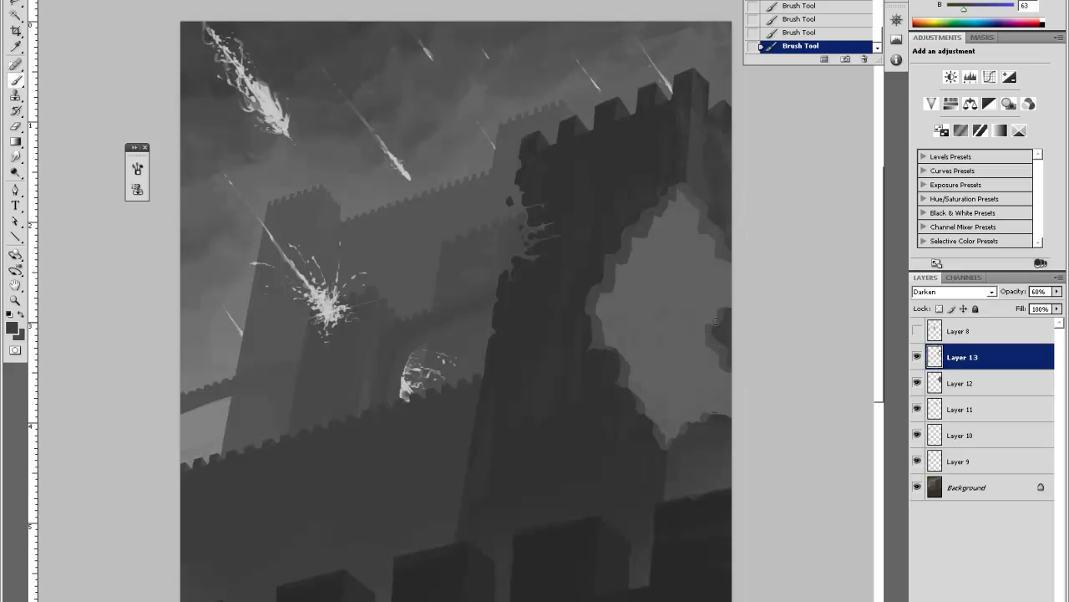
{"action": "key", "text": "alt"}
{"action": "left_click", "coordinate": [714, 315], "text": "alt"}
{"action": "left_click", "coordinate": [719, 361], "text": "alt"}
{"action": "left_click", "coordinate": [713, 407], "text": "alt"}
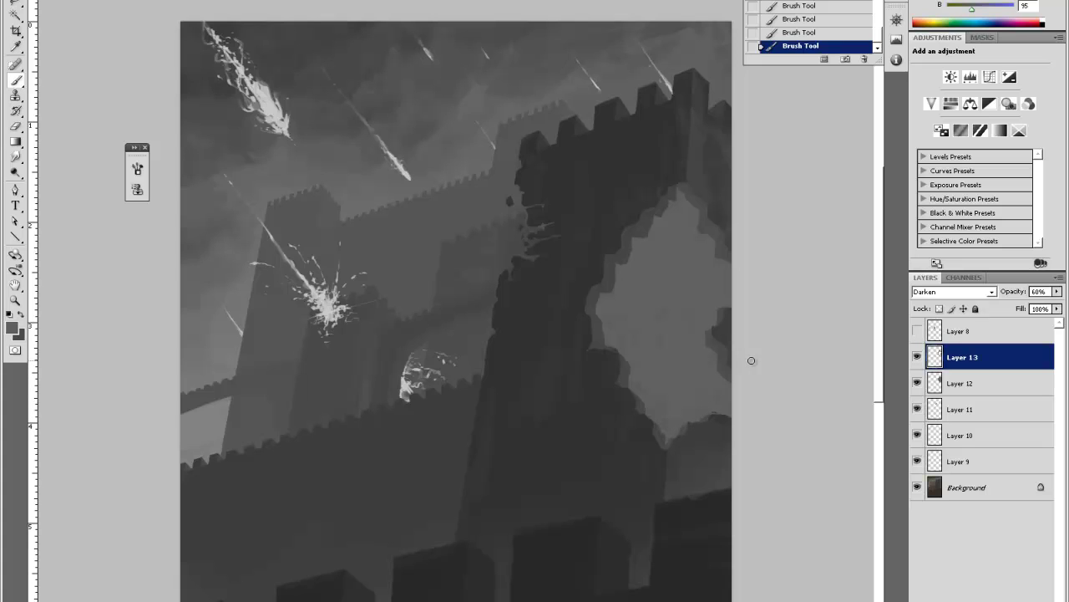
{"action": "key", "text": "ctrl+minus"}
{"action": "key", "text": "ctrl+minus"}
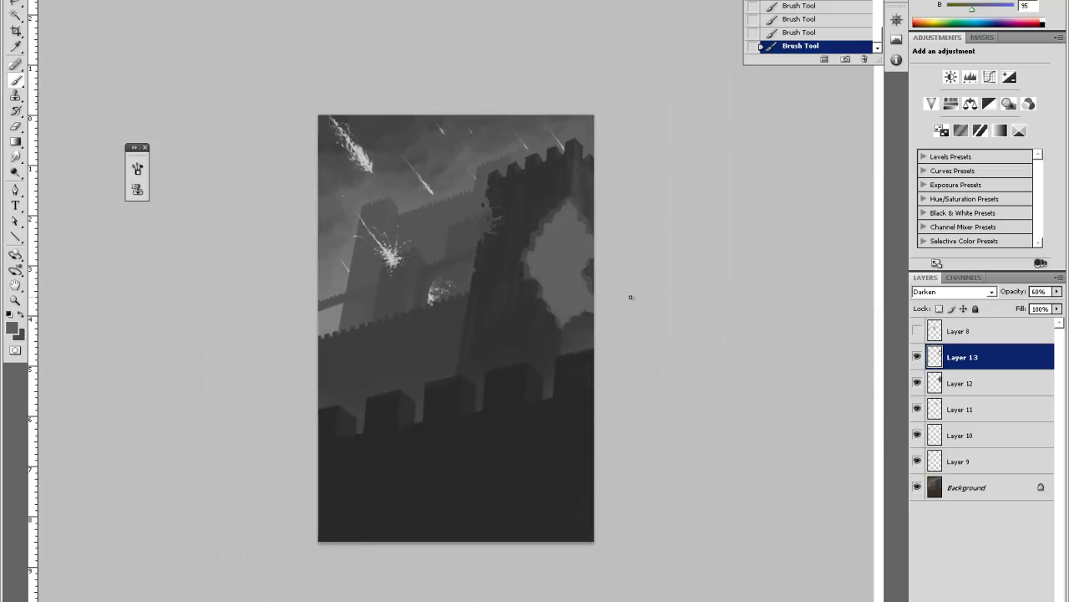
Add Layer 14 and paint small chips along the breach's left edge with a sampled grey.
{"action": "key", "text": "ctrl+shift+alt+n"}
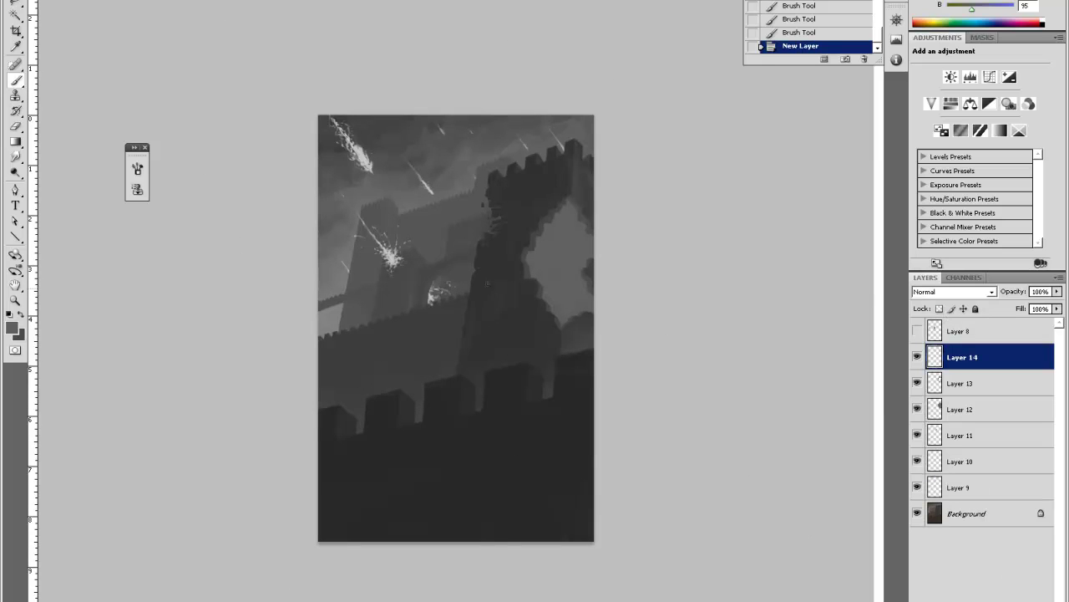
{"action": "key", "text": "z"}
{"action": "left_click_drag", "start_coordinate": [578, 245], "coordinate": [687, 255]}
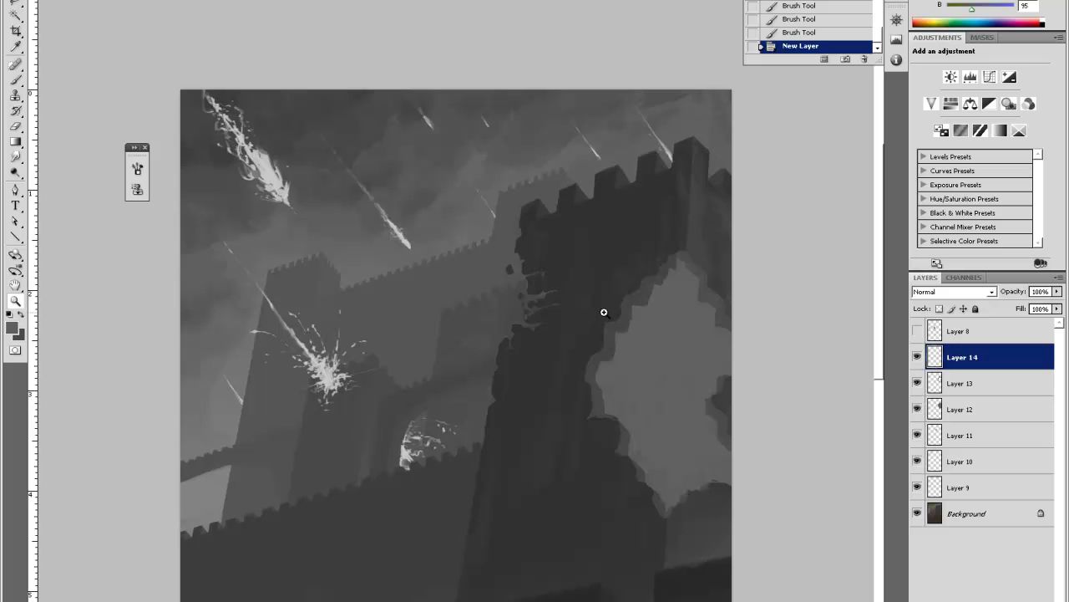
{"action": "key", "text": "i"}
{"action": "key", "text": "b"}
{"action": "right_click", "coordinate": [645, 369]}
{"action": "left_click_drag", "start_coordinate": [645, 368], "coordinate": [605, 351]}
{"action": "left_click_drag", "start_coordinate": [604, 351], "coordinate": [609, 344]}
{"action": "left_click", "coordinate": [616, 342]}
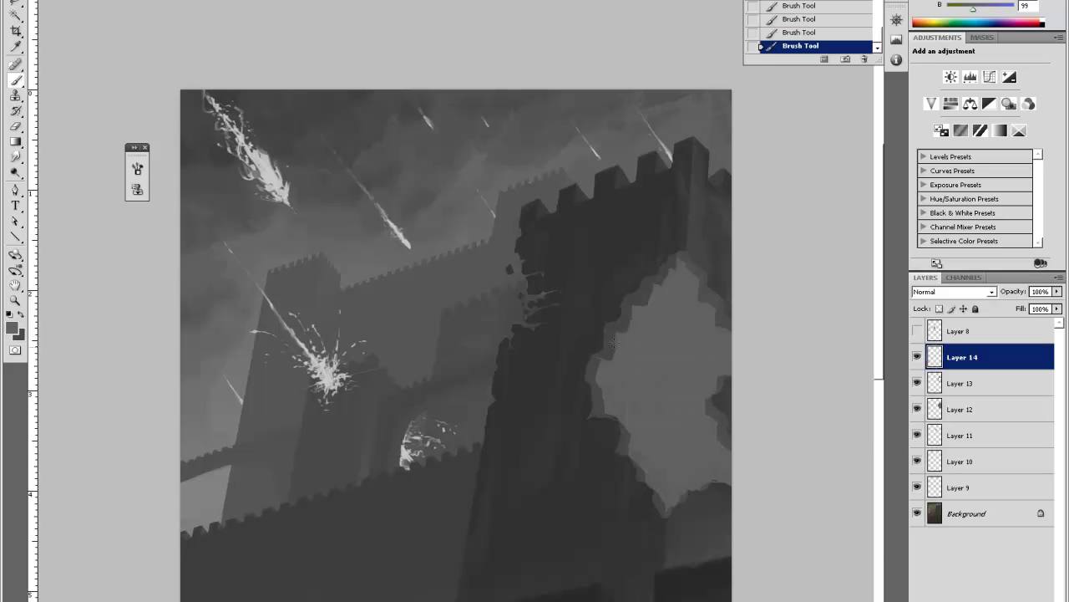
Break up the breach's upper-left edge with alternating light and dark greys, and paint a small stone fragment inside the opening.
{"action": "left_click", "coordinate": [608, 351], "text": "alt"}
{"action": "left_click", "coordinate": [619, 324], "text": "alt"}
{"action": "left_click", "coordinate": [631, 293], "text": "alt"}
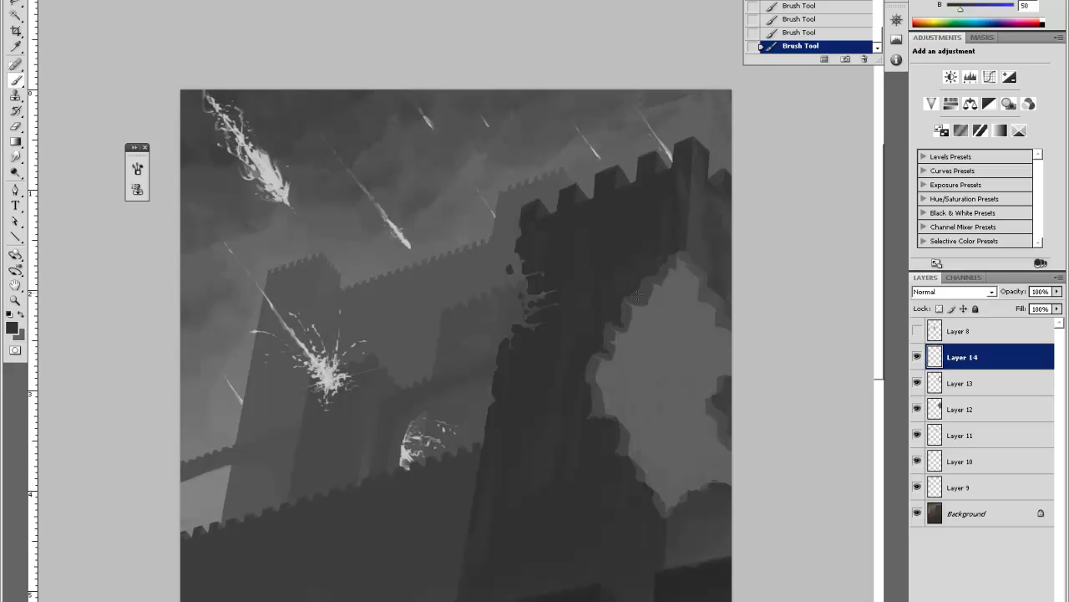
{"action": "left_click", "coordinate": [644, 309], "text": "alt"}
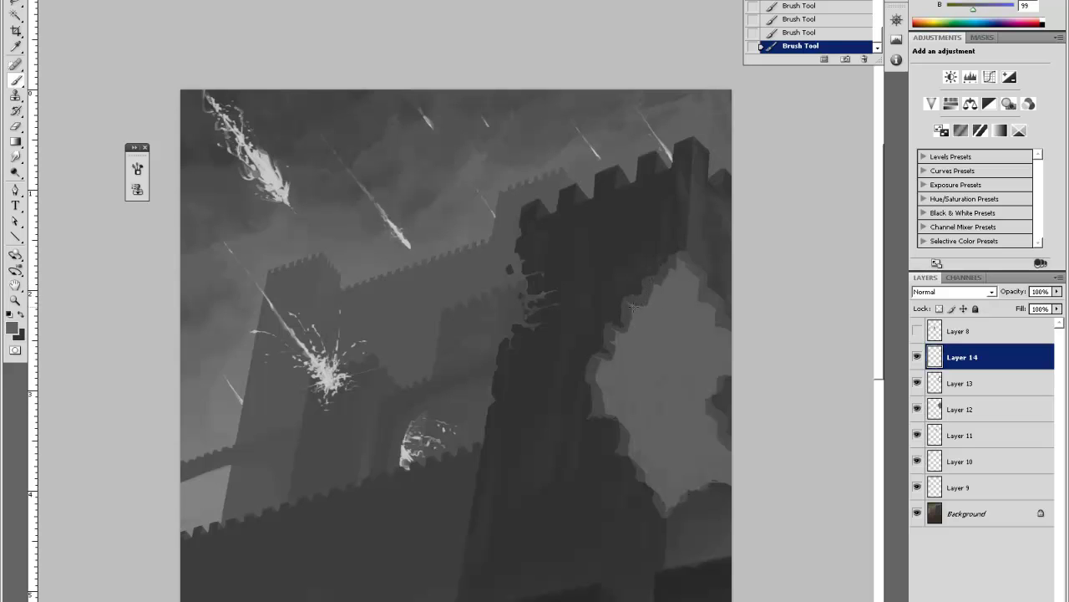
{"action": "key", "text": "x"}
{"action": "key", "text": "x"}
{"action": "key", "text": "x"}
{"action": "key", "text": "x"}
{"action": "key", "text": "x"}
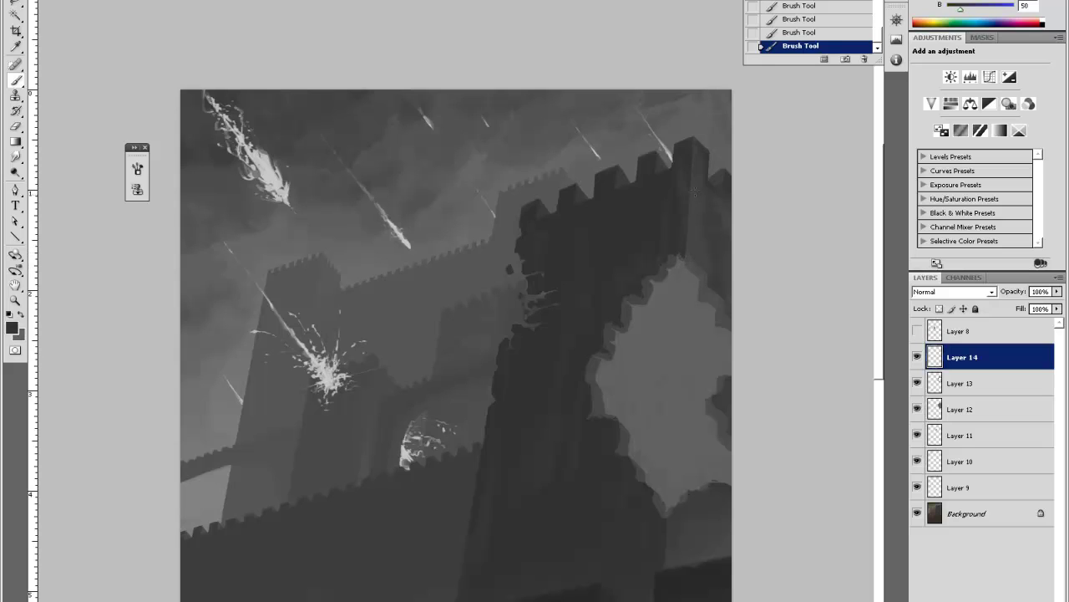
{"action": "left_click", "coordinate": [660, 294], "text": "alt"}
{"action": "left_click", "coordinate": [644, 293], "text": "alt"}
Paint jagged chips along the middle of the breach's left edge with resampled greys.
{"action": "left_click", "coordinate": [591, 365], "text": "alt"}
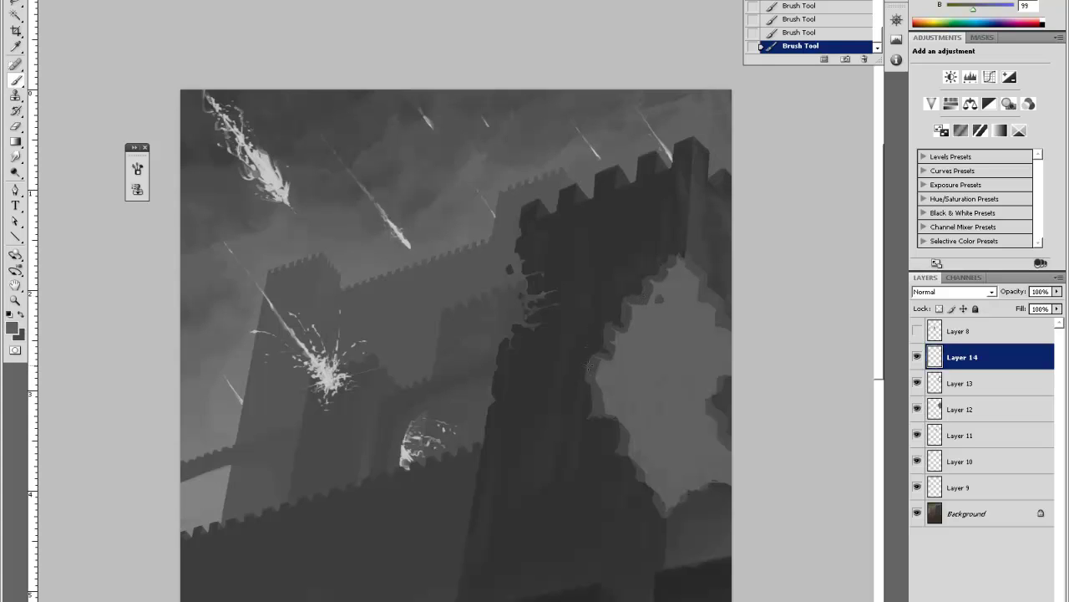
{"action": "left_click", "coordinate": [589, 366], "text": "alt"}
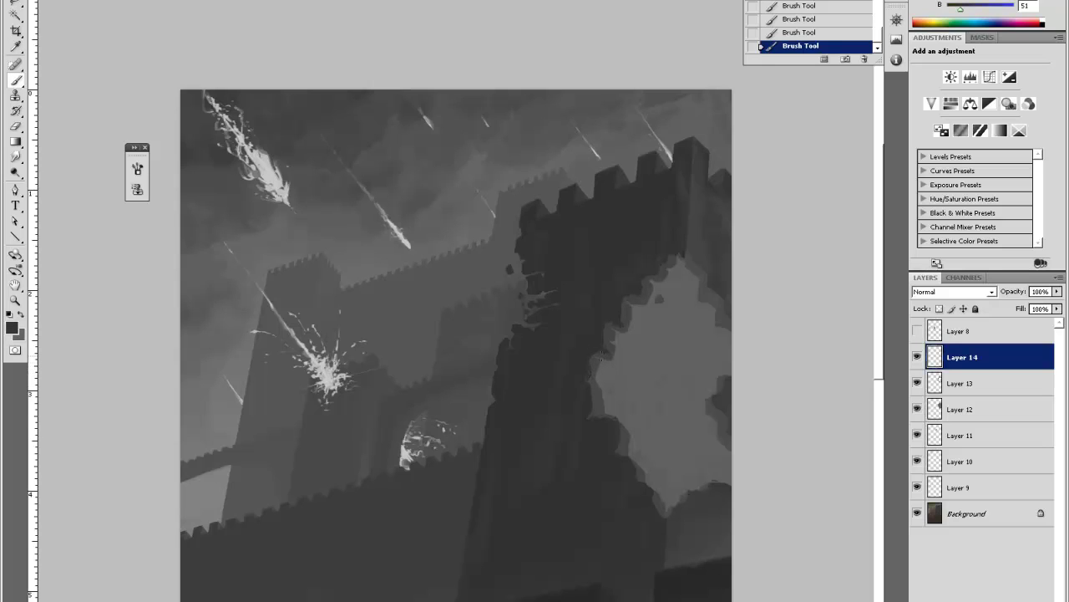
{"action": "left_click", "coordinate": [598, 365], "text": "alt"}
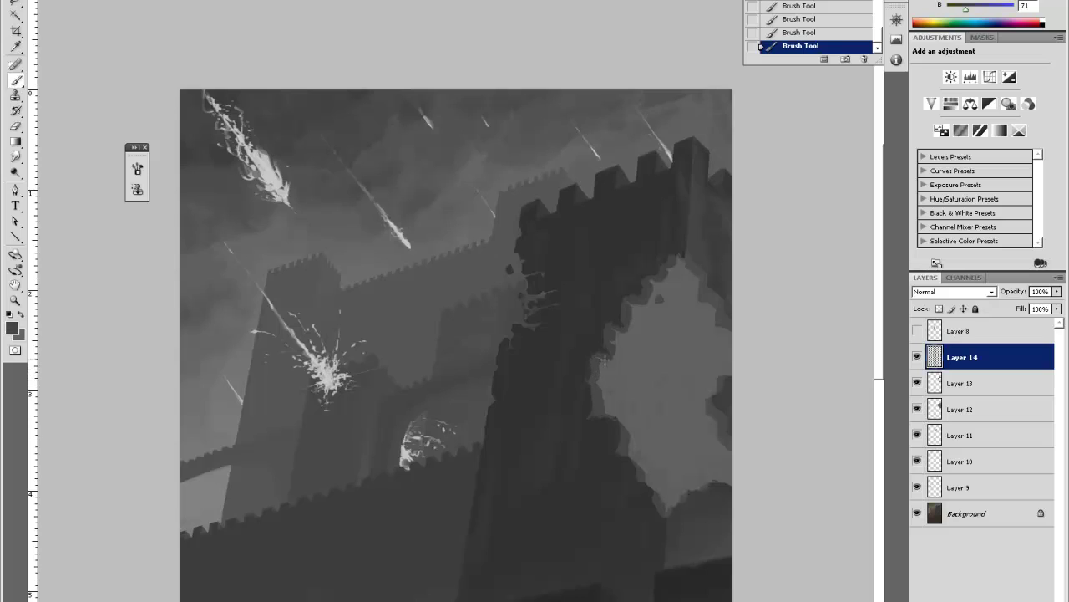
{"action": "left_click", "coordinate": [598, 357], "text": "alt"}
{"action": "left_click", "coordinate": [587, 364], "text": "alt"}
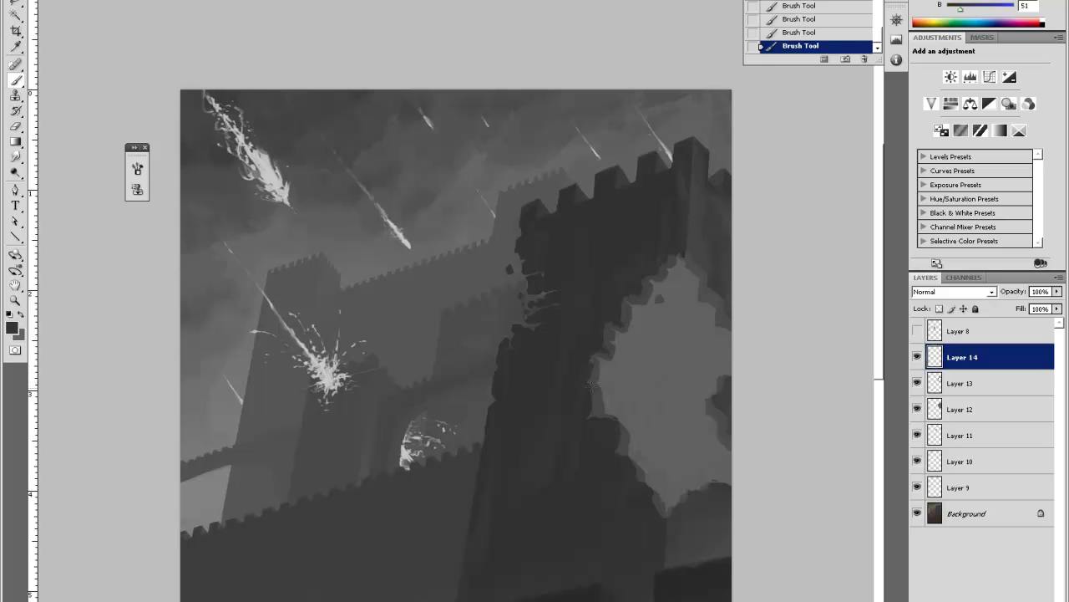
{"action": "left_click", "coordinate": [594, 385], "text": "alt"}
{"action": "left_click", "coordinate": [591, 388], "text": "alt"}
{"action": "key", "text": "ctrl+minus"}
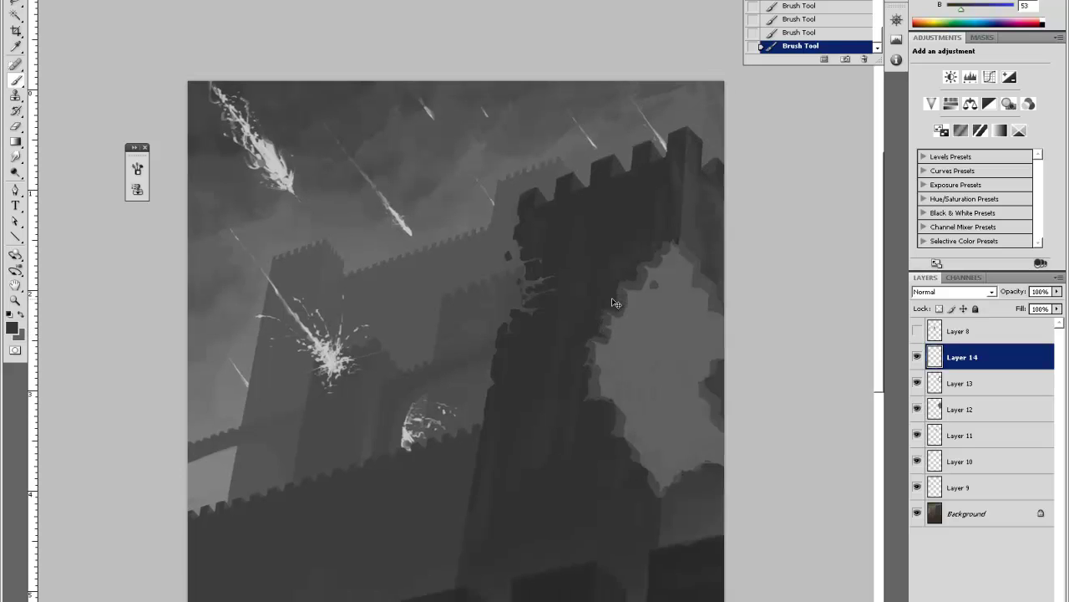
Paint thin cracks running from the breach's left and lower-left edge into the tower wall.
{"action": "key", "text": "z"}
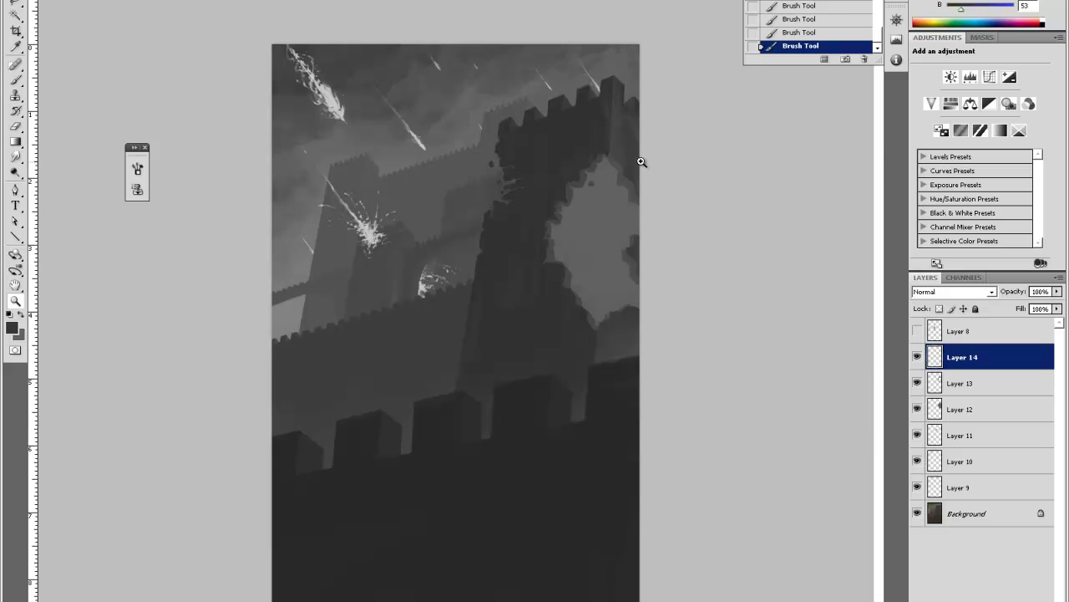
{"action": "left_click", "coordinate": [629, 138]}
{"action": "left_click", "coordinate": [628, 139]}
{"action": "left_click_drag", "start_coordinate": [695, 267], "coordinate": [685, 400]}
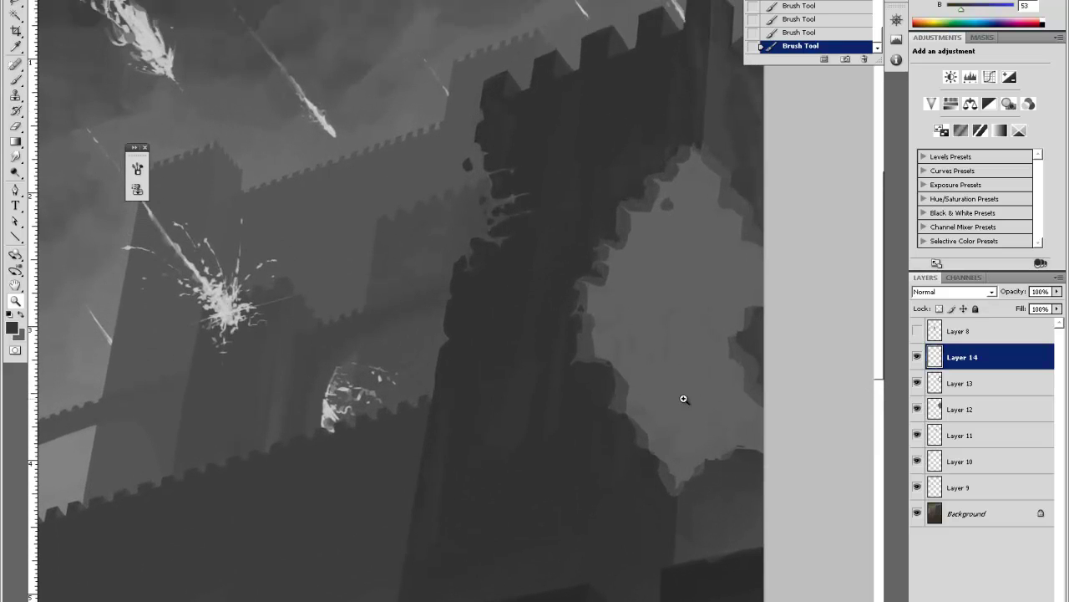
{"action": "key", "text": "b"}
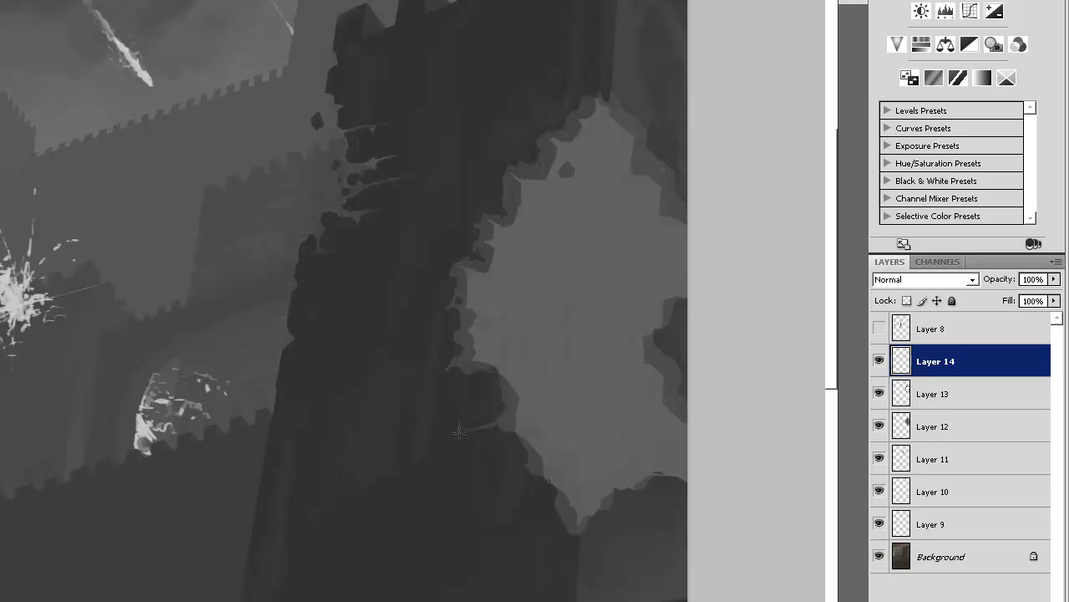
{"action": "left_click_drag", "start_coordinate": [458, 433], "coordinate": [436, 440]}
{"action": "key", "text": "ctrl+z"}
{"action": "left_click_drag", "start_coordinate": [383, 323], "coordinate": [400, 320]}
{"action": "key", "text": "b"}
{"action": "mouse_move", "coordinate": [433, 369]}
{"action": "left_mouse_down"}
{"action": "mouse_move", "coordinate": [451, 366]}
{"action": "mouse_move", "coordinate": [401, 373]}
{"action": "left_mouse_up"}
Taper the cracks beside the breach's left edge with the Eraser.
{"action": "key", "text": "e"}
{"action": "key", "text": "e"}
{"action": "mouse_move", "coordinate": [410, 437]}
{"action": "left_mouse_down"}
{"action": "mouse_move", "coordinate": [401, 438]}
{"action": "mouse_move", "coordinate": [435, 437]}
{"action": "left_mouse_up"}
{"action": "scroll", "coordinate": [555, 433], "scroll_direction": "down", "scroll_amount": 3}
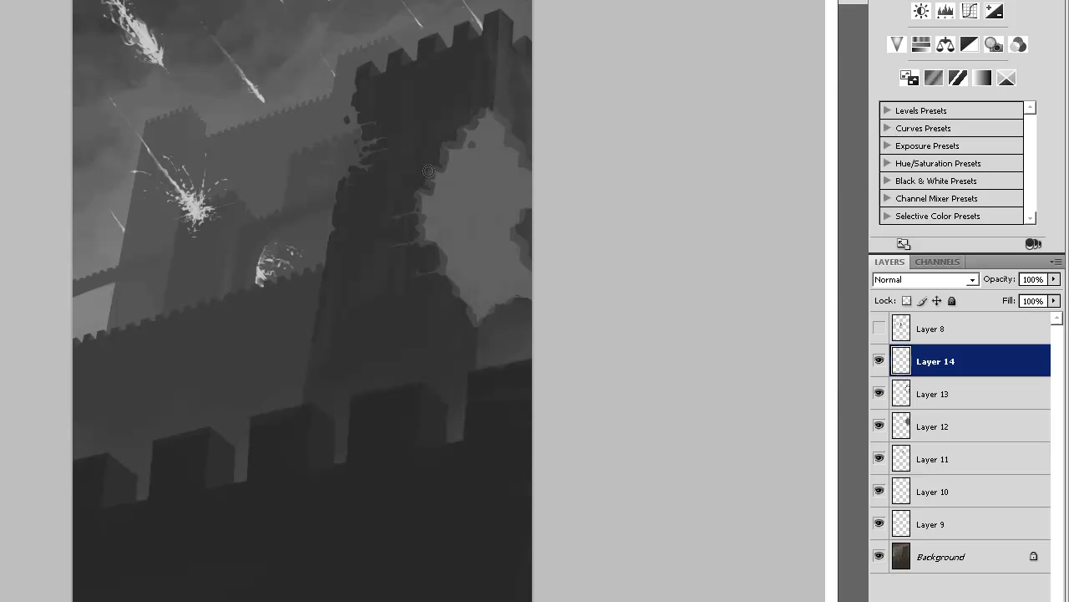
{"action": "left_click_drag", "start_coordinate": [432, 172], "coordinate": [427, 169]}
Paint a short crack extending into the wall from the breach's upper tip and shape it.
{"action": "left_click", "coordinate": [532, 26], "text": "ctrl"}
{"action": "left_click", "coordinate": [552, 33], "text": "ctrl"}
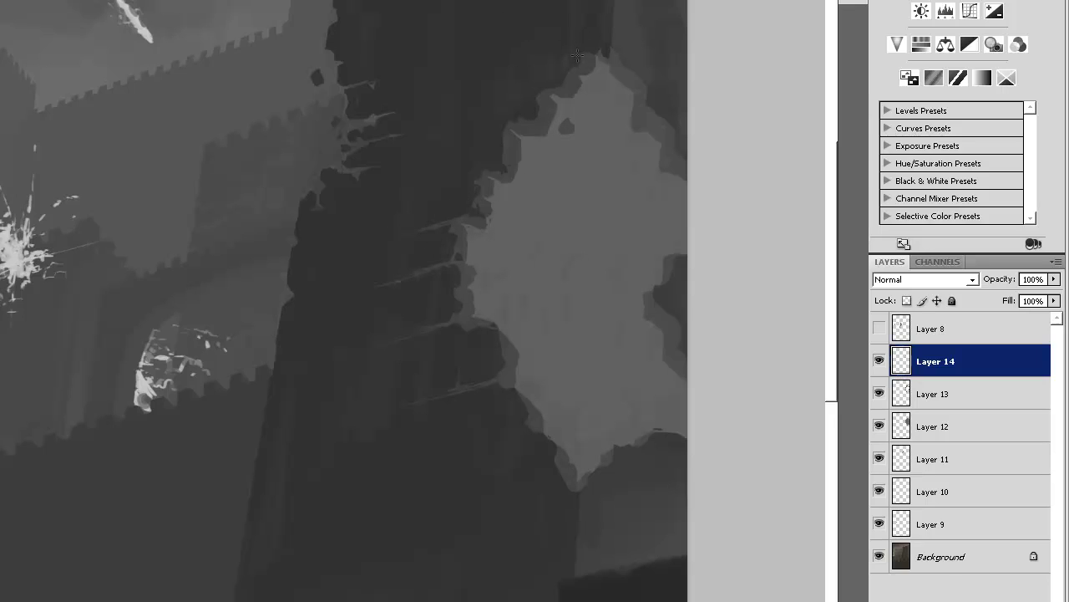
{"action": "mouse_move", "coordinate": [576, 55]}
{"action": "left_mouse_down"}
{"action": "mouse_move", "coordinate": [507, 74]}
{"action": "mouse_move", "coordinate": [537, 61]}
{"action": "left_mouse_up"}
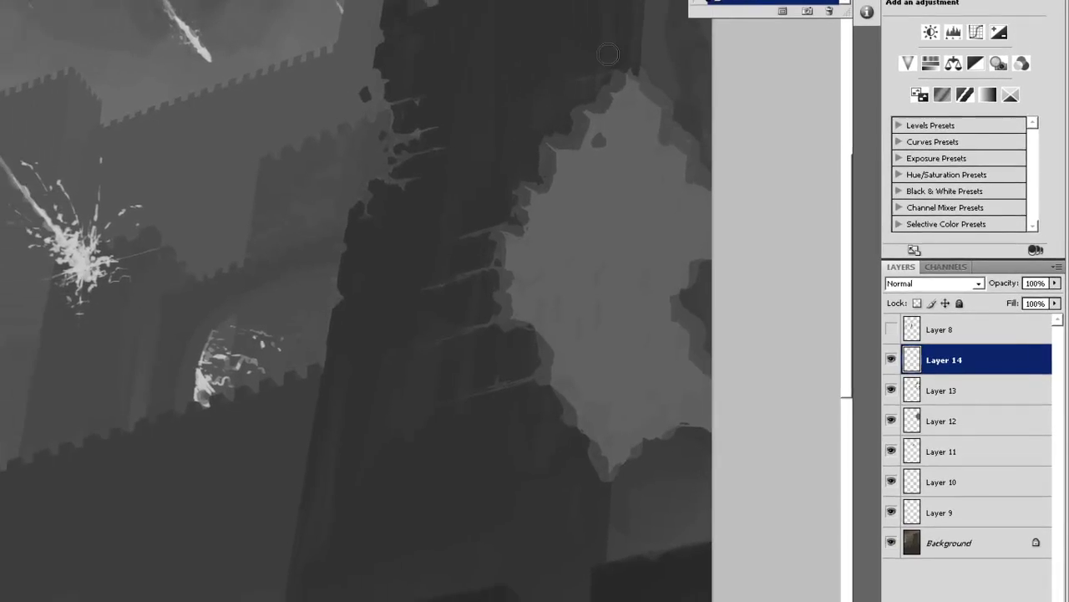
{"action": "right_click", "coordinate": [620, 32]}
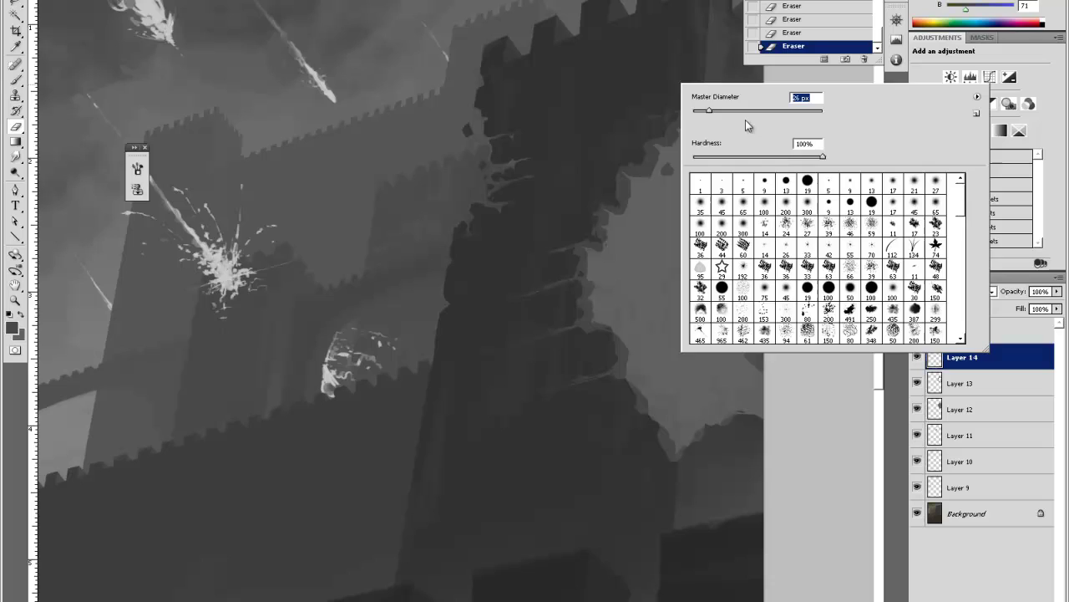
{"action": "left_click", "coordinate": [659, 121]}
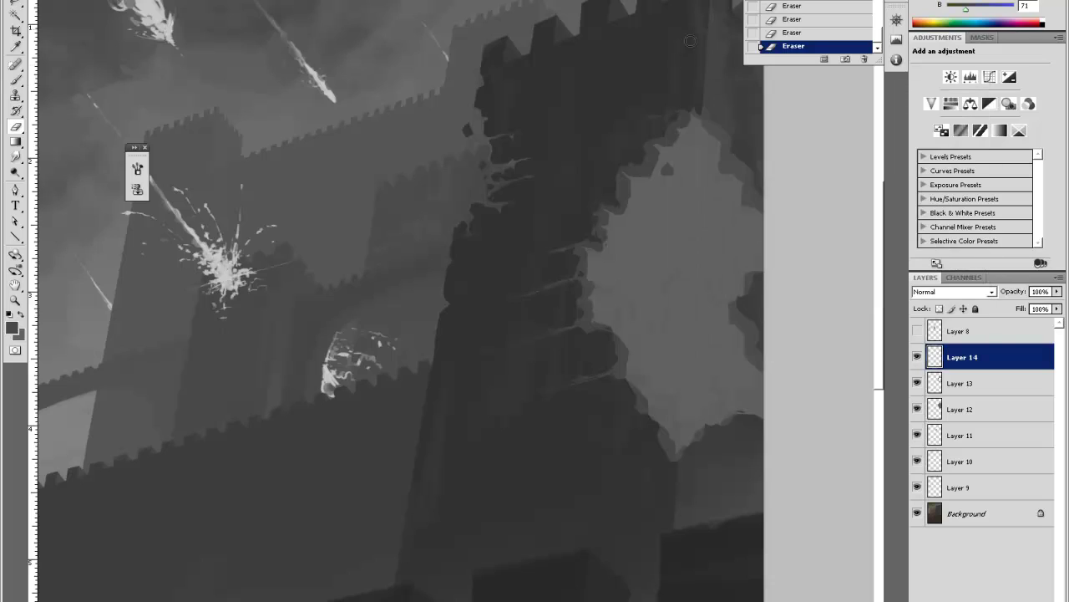
{"action": "key", "text": "b"}
{"action": "mouse_move", "coordinate": [668, 119]}
{"action": "left_mouse_down"}
{"action": "mouse_move", "coordinate": [655, 117]}
{"action": "mouse_move", "coordinate": [623, 148]}
{"action": "left_mouse_up"}
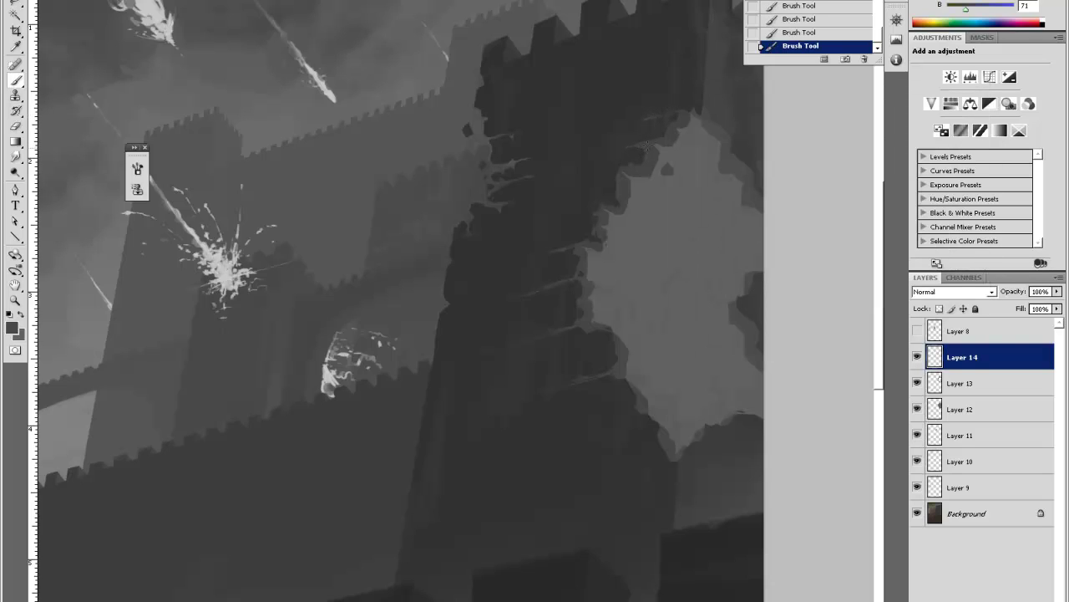
Paint a crack from the breach's upper-left notch into the wall and trim its end with the Eraser.
{"action": "left_click", "coordinate": [646, 178], "text": "alt"}
{"action": "key", "text": "e"}
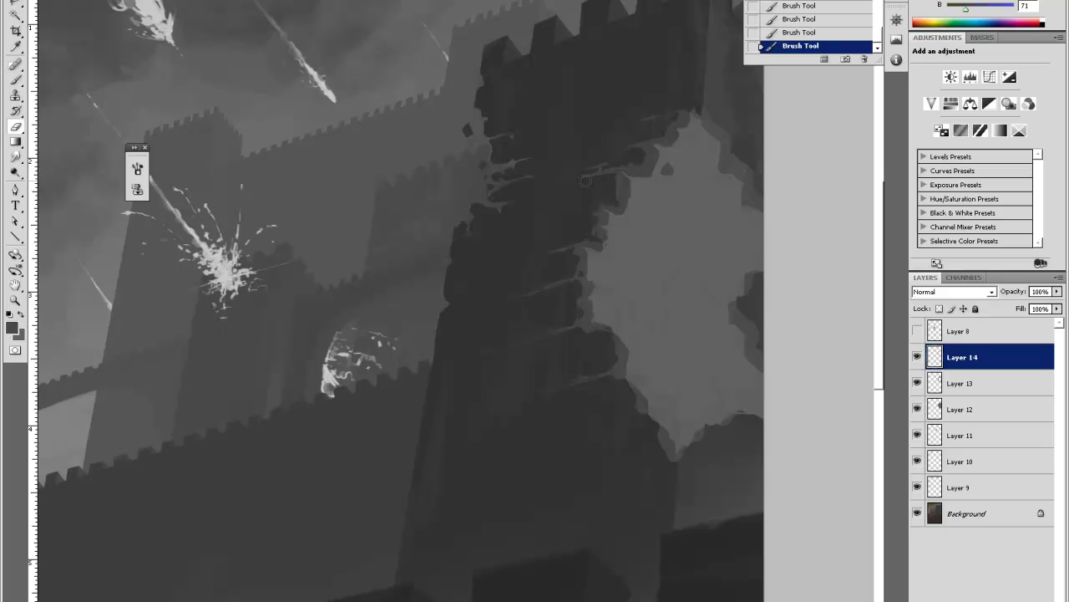
{"action": "left_click_drag", "start_coordinate": [598, 177], "coordinate": [588, 180]}
{"action": "left_click_drag", "start_coordinate": [595, 178], "coordinate": [577, 183]}
{"action": "left_click_drag", "start_coordinate": [591, 178], "coordinate": [582, 181]}
{"action": "key", "text": "b"}
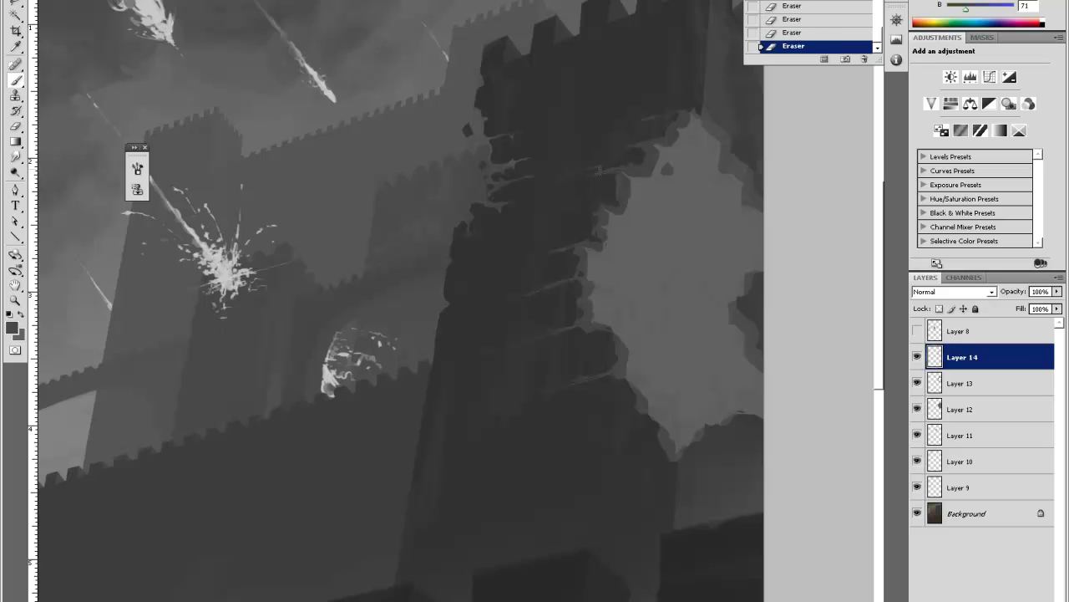
{"action": "left_click", "coordinate": [599, 169]}
{"action": "key", "text": "e"}
{"action": "left_click", "coordinate": [598, 169]}
{"action": "right_click", "coordinate": [654, 177]}
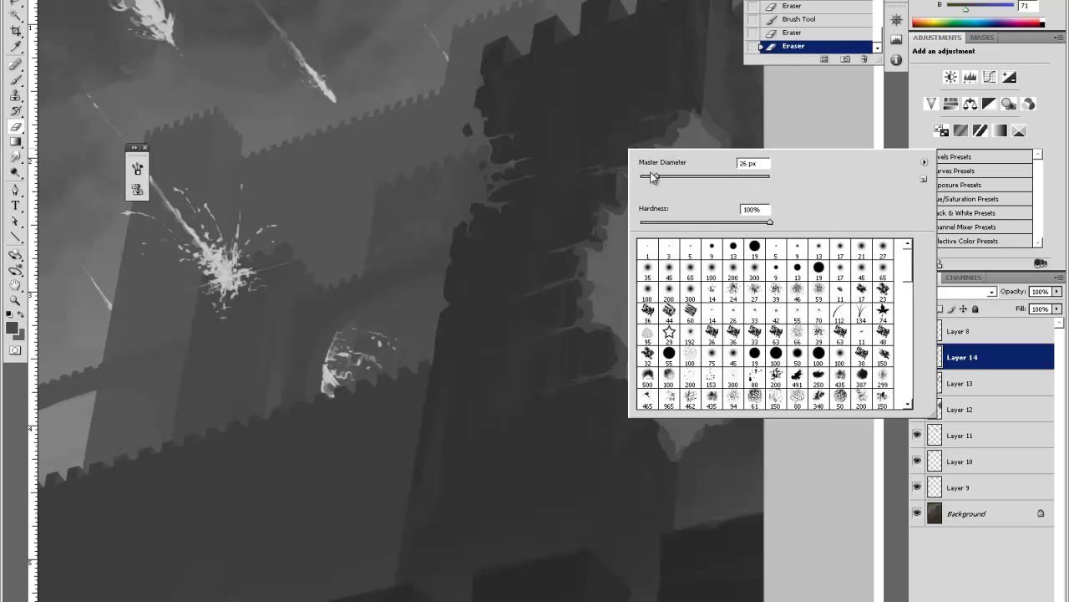
{"action": "left_click", "coordinate": [590, 169]}
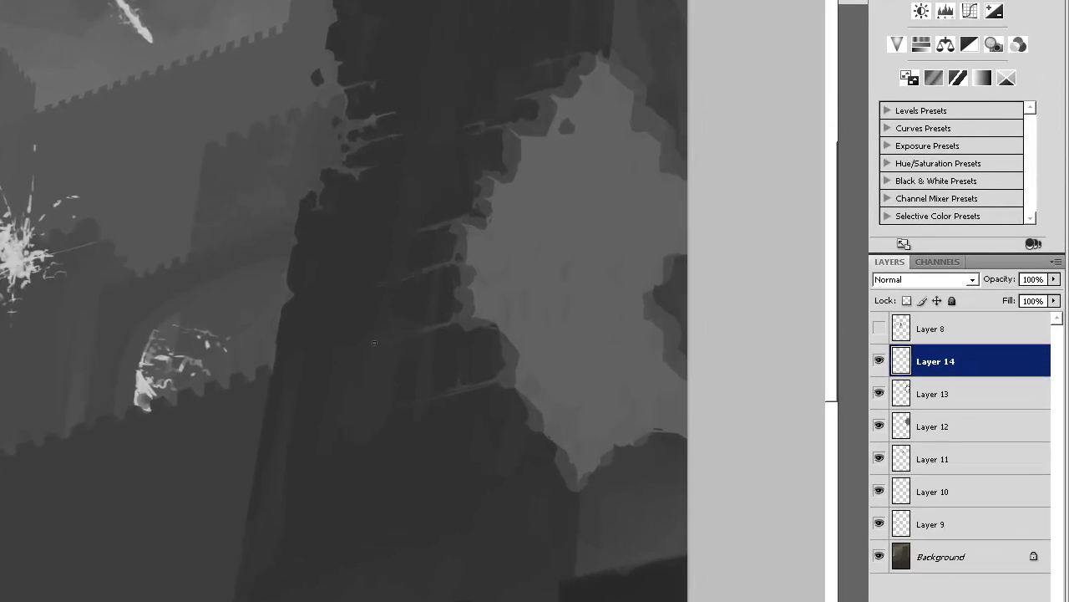
Fade the crack ends and work a thin crack across the tower between the breach and the chipped outer edge.
{"action": "left_click_drag", "start_coordinate": [375, 342], "coordinate": [391, 345]}
{"action": "key", "text": "ctrl+minus"}
{"action": "key", "text": "ctrl+minus"}
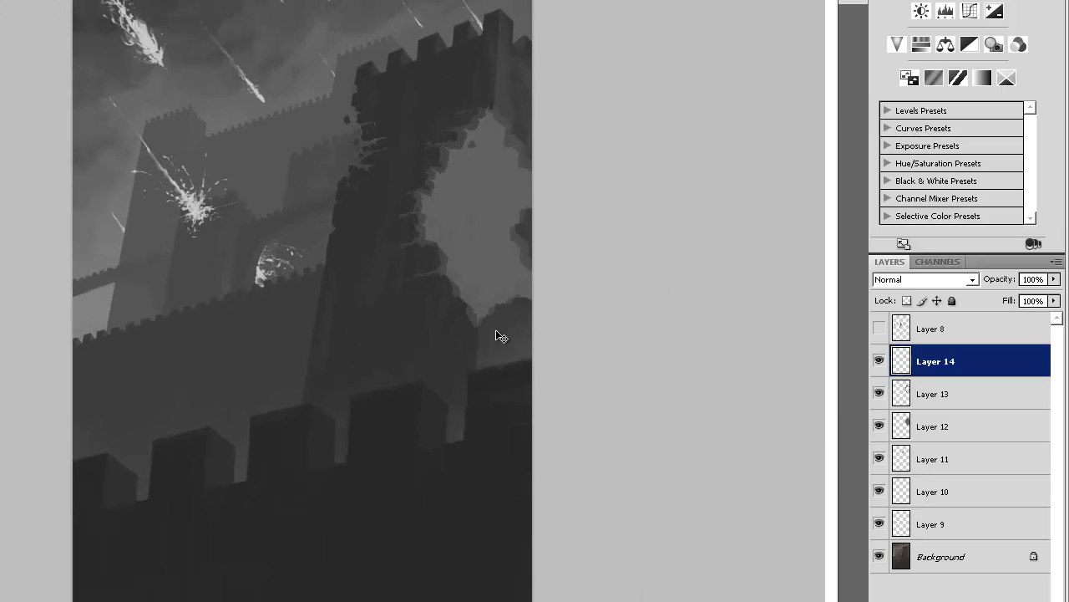
{"action": "left_click", "coordinate": [479, 44], "text": "ctrl"}
{"action": "left_click", "coordinate": [493, 41], "text": "ctrl"}
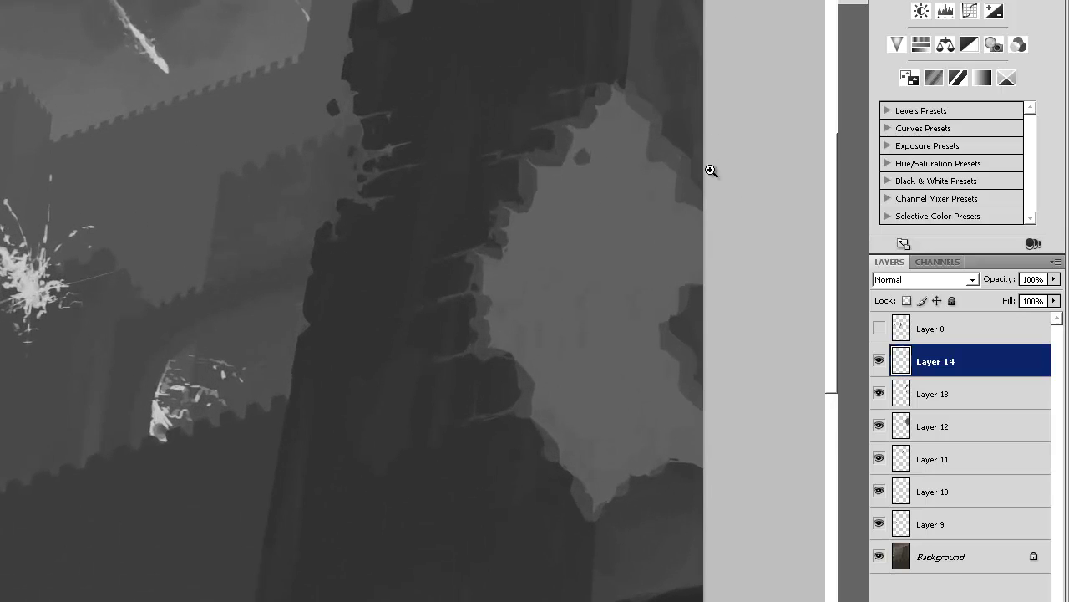
{"action": "scroll", "coordinate": [711, 170], "scroll_direction": "up", "scroll_amount": 1}
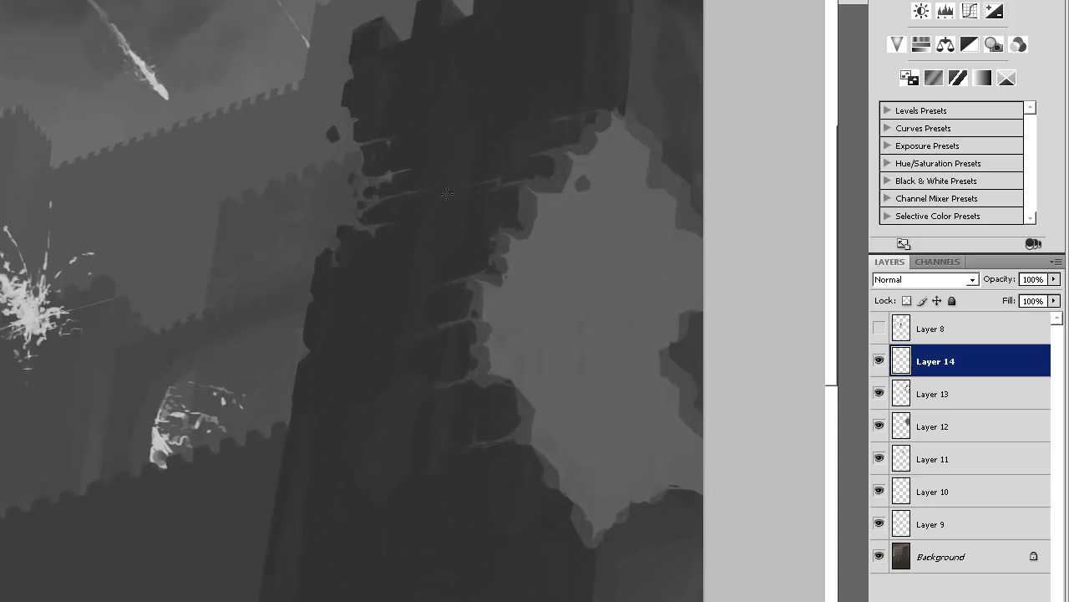
{"action": "key", "text": "ctrl+z"}
{"action": "left_click_drag", "start_coordinate": [504, 174], "coordinate": [488, 180]}
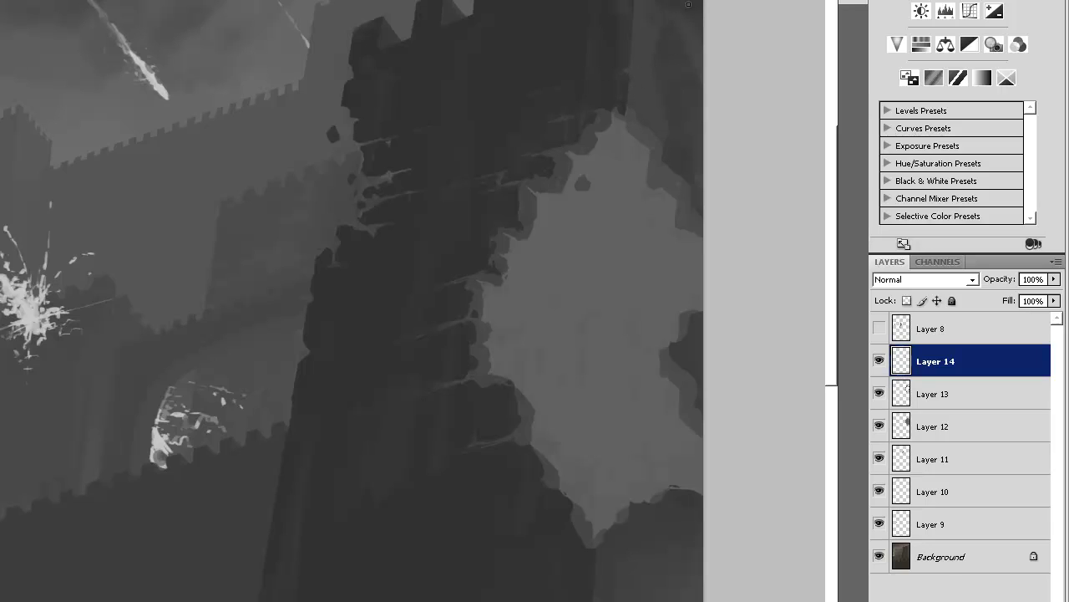
Touch up the breach's upper-left rim with short brush strokes in grey tones sampled from the rim and opening.
{"action": "key", "text": "ctrl+minus"}
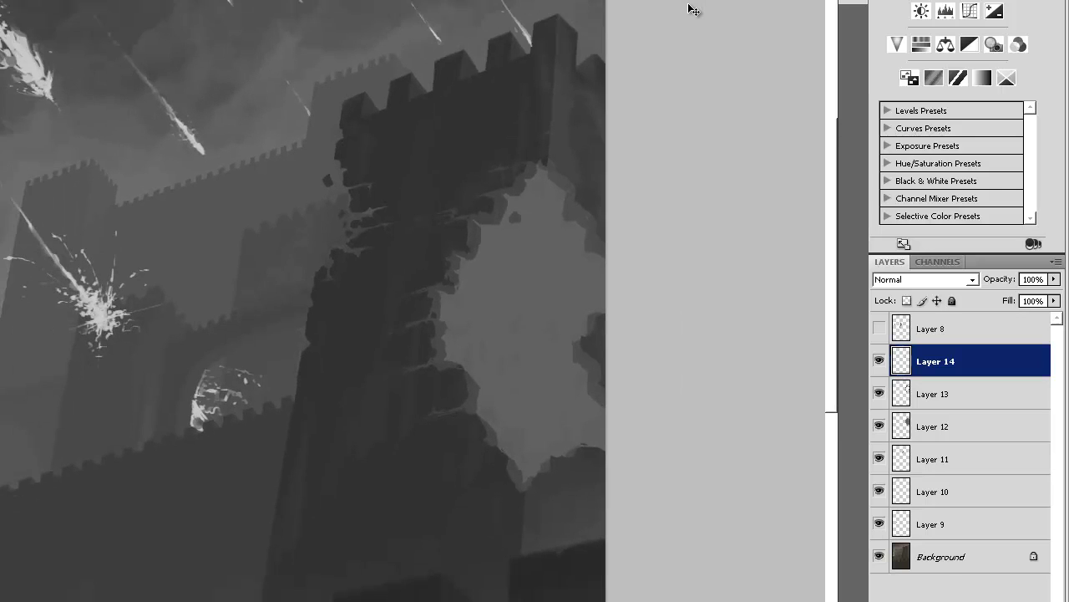
{"action": "key", "text": "ctrl+minus"}
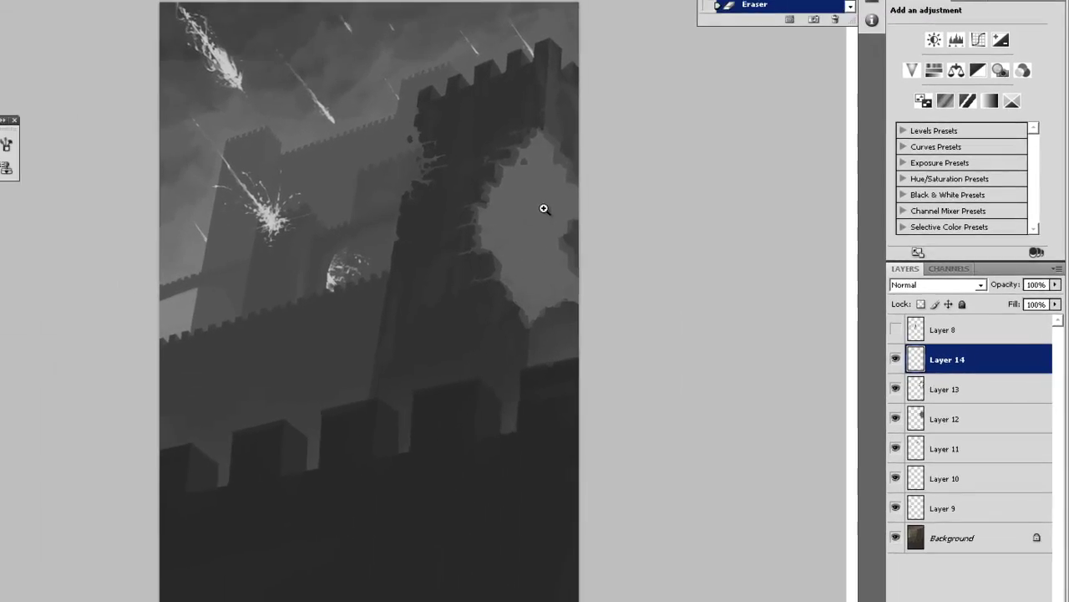
{"action": "left_click", "coordinate": [544, 209]}
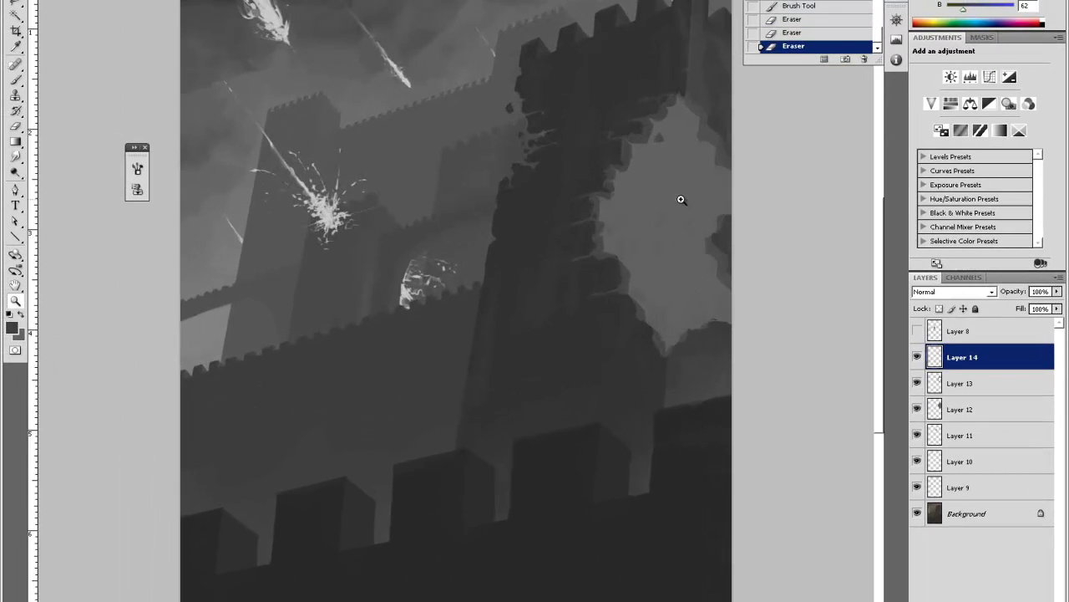
{"action": "left_click", "coordinate": [650, 161]}
{"action": "key", "text": "b"}
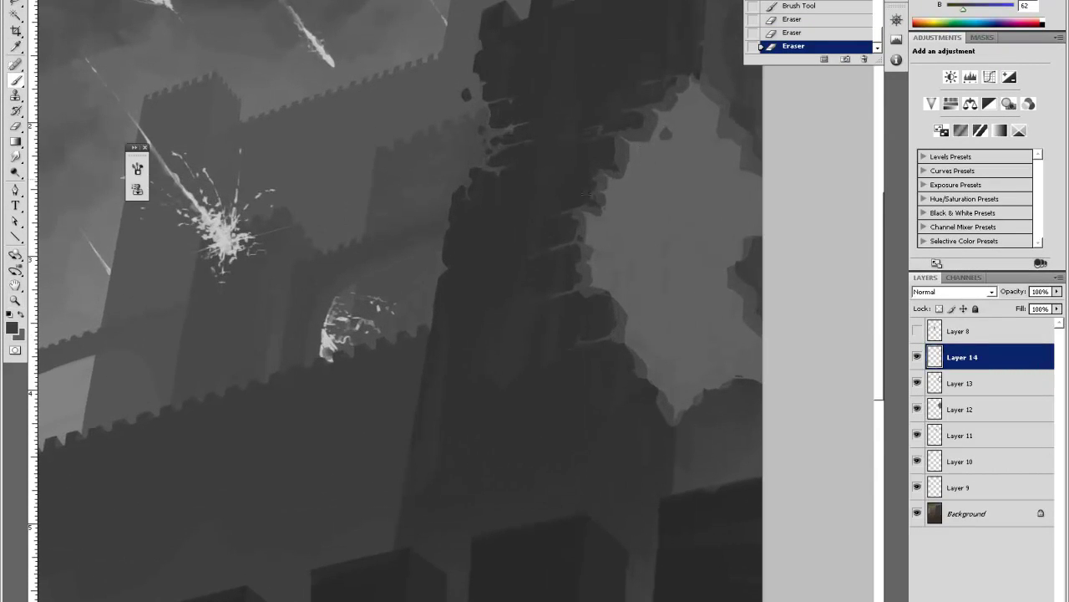
{"action": "left_click", "coordinate": [598, 199], "text": "alt"}
{"action": "left_click_drag", "start_coordinate": [590, 207], "coordinate": [598, 212]}
{"action": "left_click", "coordinate": [610, 206], "text": "alt"}
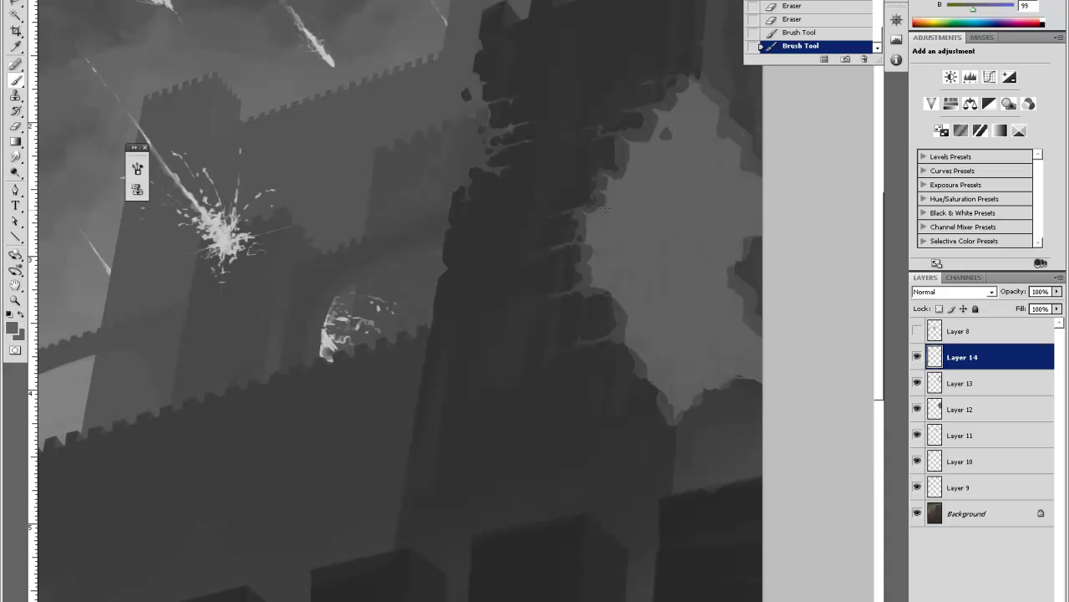
{"action": "left_click", "coordinate": [603, 209]}
Paint a short crack from the breach's lower-left edge into the wall and taper it with the Eraser.
{"action": "key", "text": "i"}
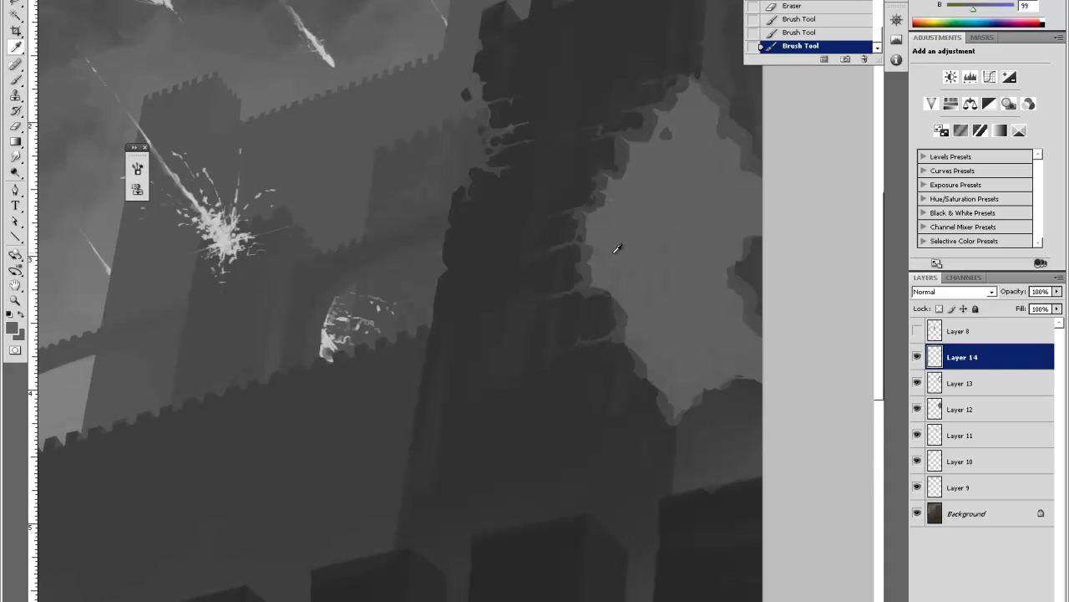
{"action": "left_click", "coordinate": [640, 359]}
{"action": "key", "text": "b"}
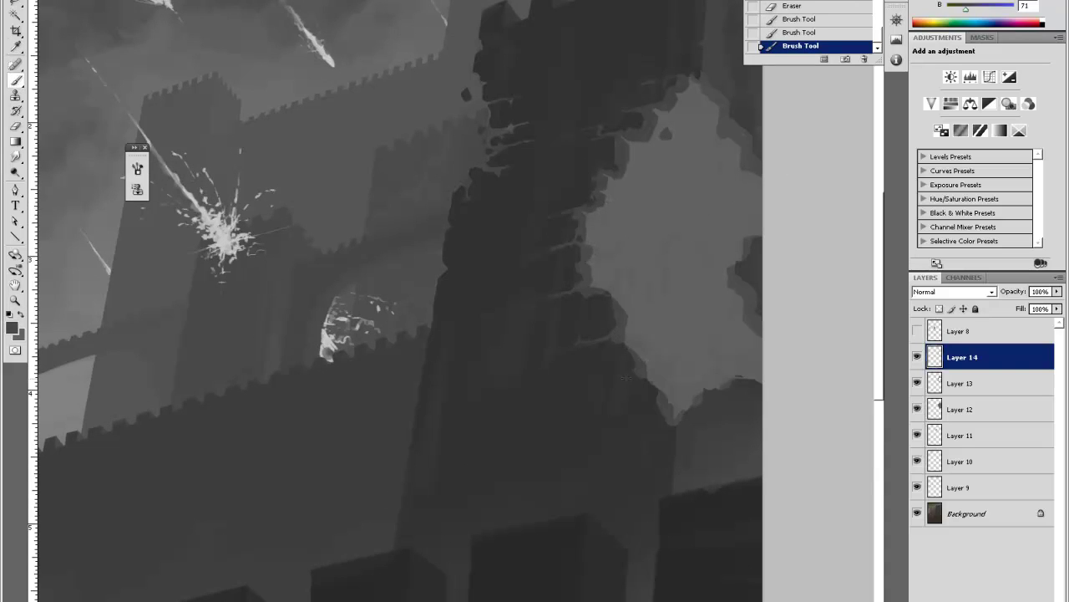
{"action": "left_click", "coordinate": [626, 378]}
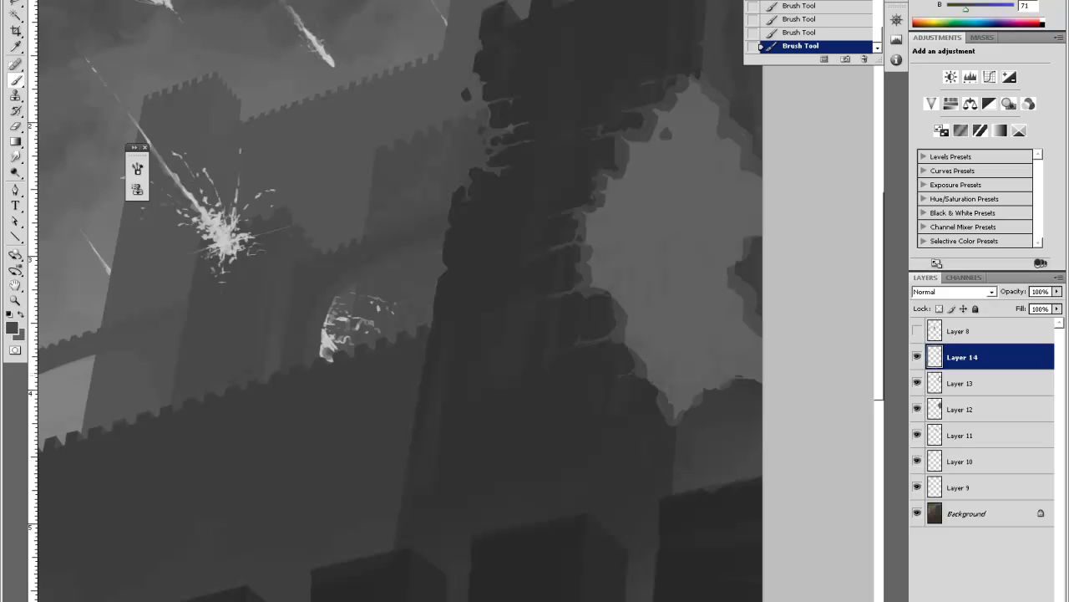
{"action": "key", "text": "e"}
{"action": "left_click", "coordinate": [608, 376]}
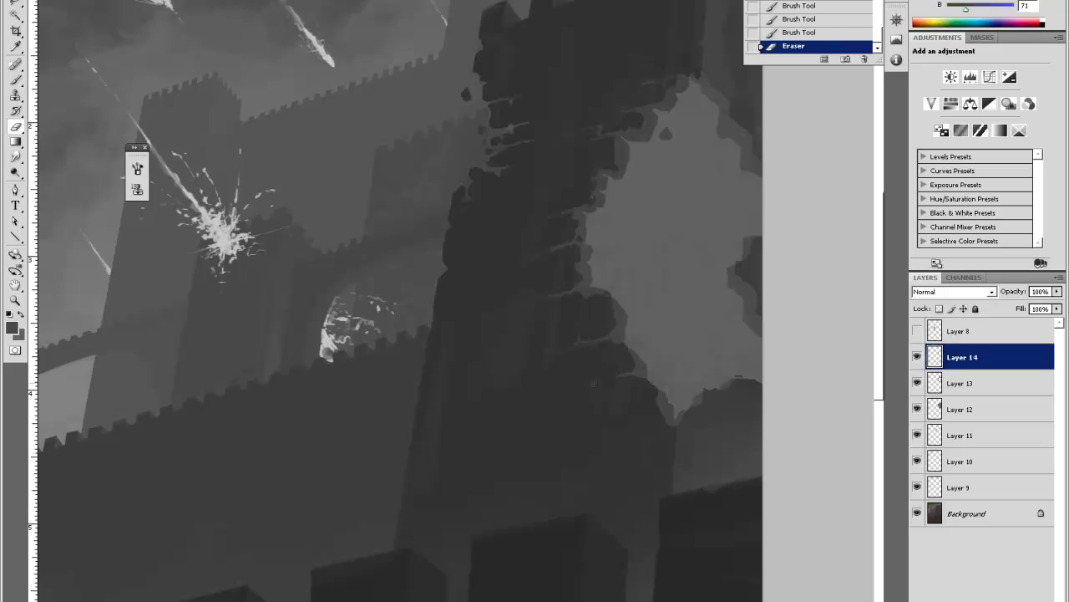
{"action": "left_click", "coordinate": [608, 377]}
{"action": "left_click", "coordinate": [607, 379]}
{"action": "left_click", "coordinate": [607, 381]}
Refine the rim along the breach's lower edge with small strokes in sampled light and mid greys.
{"action": "key", "text": "i"}
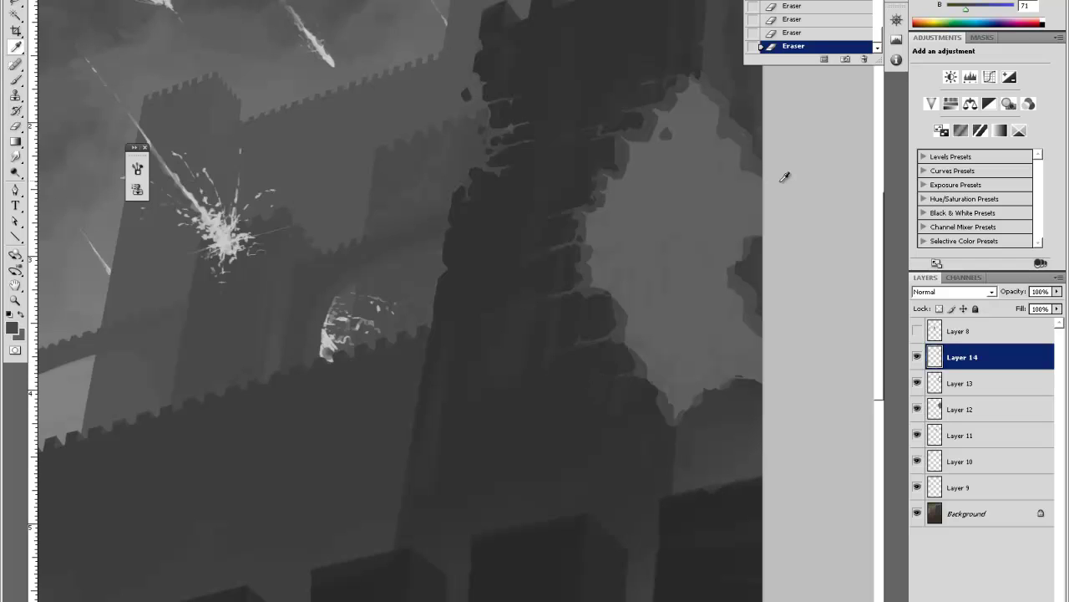
{"action": "left_click", "coordinate": [675, 382]}
{"action": "key", "text": "b"}
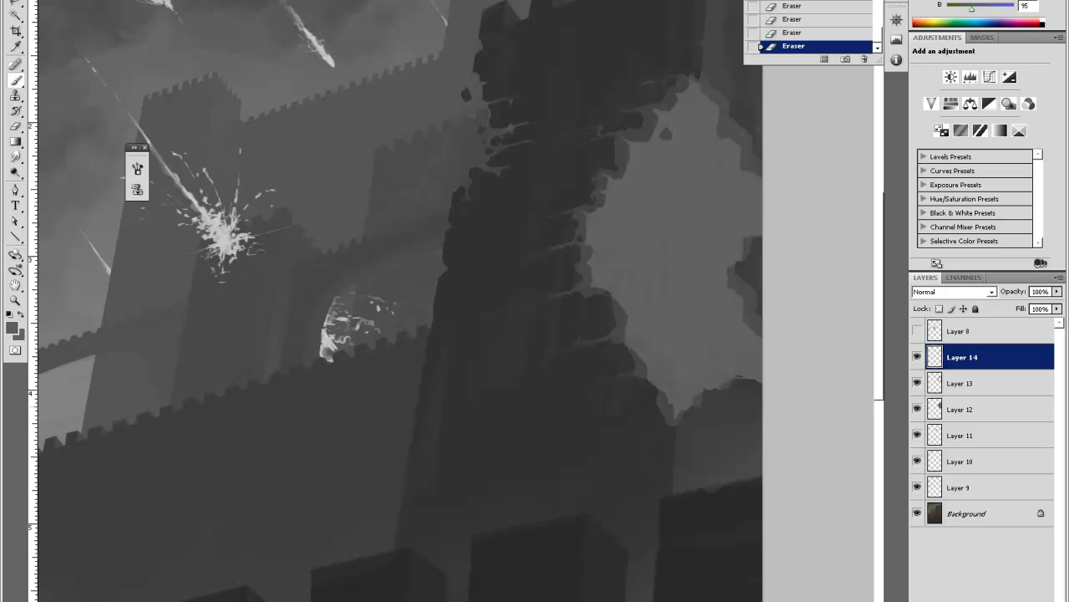
{"action": "left_click", "coordinate": [698, 405]}
{"action": "left_click", "coordinate": [698, 404]}
{"action": "left_click", "coordinate": [698, 405]}
{"action": "left_click", "coordinate": [699, 405], "text": "alt"}
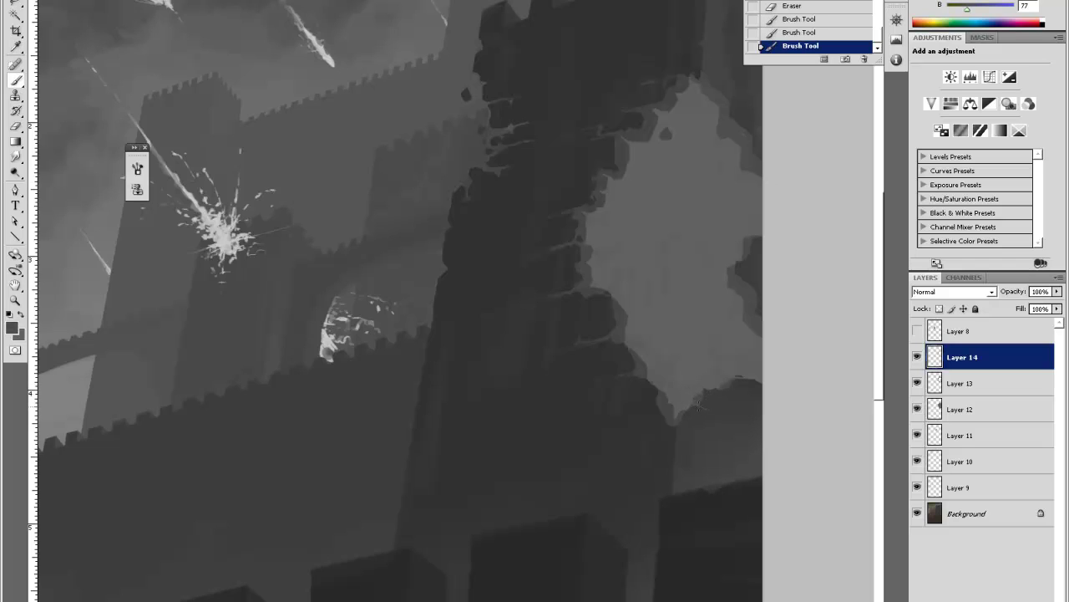
{"action": "left_click", "coordinate": [698, 405]}
Paint a crack across the tower's side face above the breach's right rim and taper it with the Eraser.
{"action": "mouse_move", "coordinate": [702, 293]}
{"action": "left_mouse_down"}
{"action": "mouse_move", "coordinate": [709, 310]}
{"action": "mouse_move", "coordinate": [694, 362]}
{"action": "mouse_move", "coordinate": [669, 317]}
{"action": "left_mouse_up"}
{"action": "key", "text": "e"}
{"action": "left_click_drag", "start_coordinate": [669, 328], "coordinate": [667, 309]}
{"action": "key", "text": "b"}
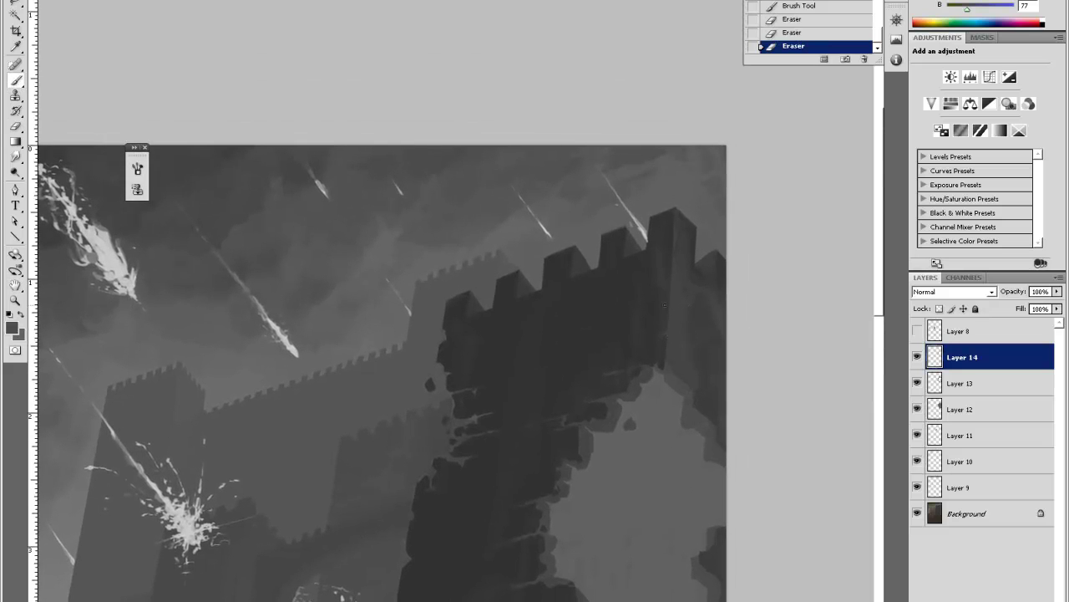
{"action": "left_click", "coordinate": [700, 401]}
{"action": "left_click", "coordinate": [700, 401]}
{"action": "left_click", "coordinate": [700, 386]}
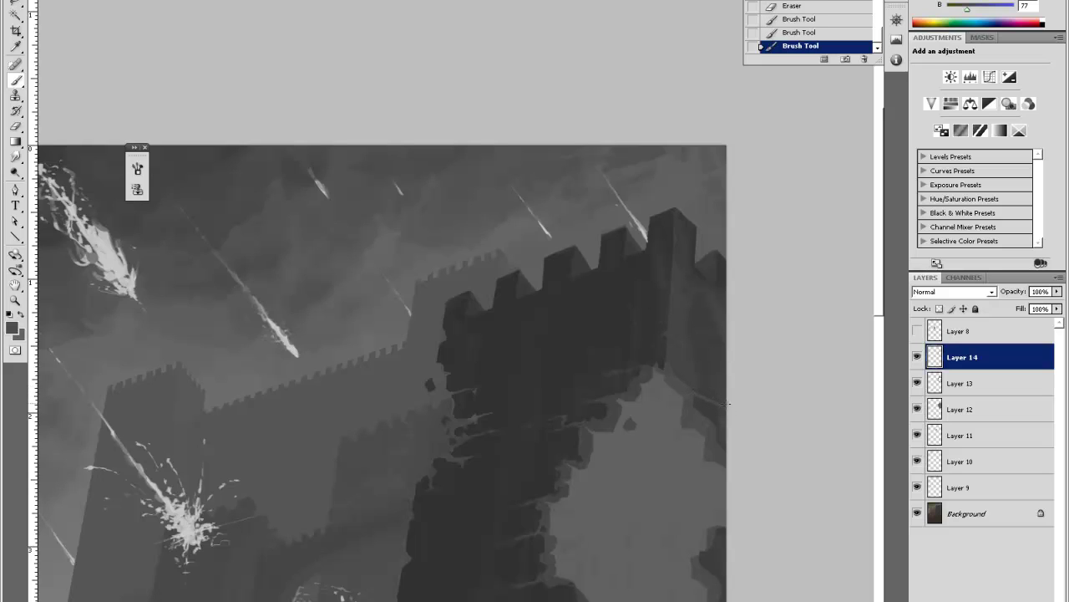
{"action": "left_click_drag", "start_coordinate": [727, 405], "coordinate": [700, 395]}
{"action": "key", "text": "e"}
{"action": "key", "text": "b"}
{"action": "key", "text": "e"}
{"action": "left_click_drag", "start_coordinate": [724, 433], "coordinate": [712, 383]}
Rework the breach's upper-right and right rim with tones sampled from the opening and the surrounding stone.
{"action": "key", "text": "b"}
{"action": "left_click", "coordinate": [711, 439], "text": "alt"}
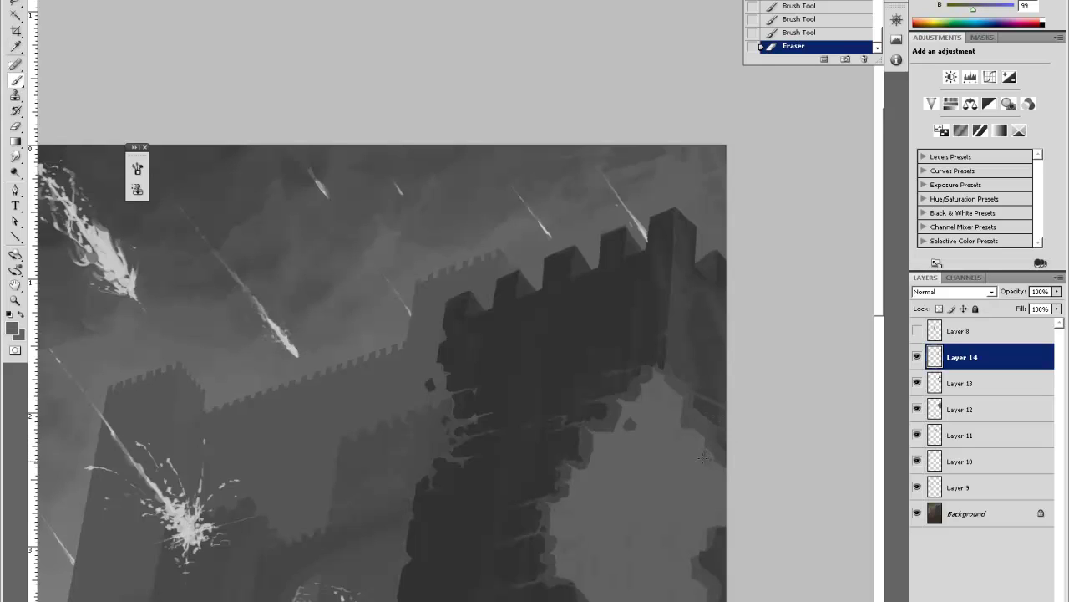
{"action": "mouse_move", "coordinate": [707, 452]}
{"action": "left_mouse_down"}
{"action": "mouse_move", "coordinate": [709, 407]}
{"action": "mouse_move", "coordinate": [705, 416]}
{"action": "left_mouse_up"}
{"action": "left_click", "coordinate": [679, 417], "text": "alt"}
{"action": "left_click", "coordinate": [689, 399], "text": "alt"}
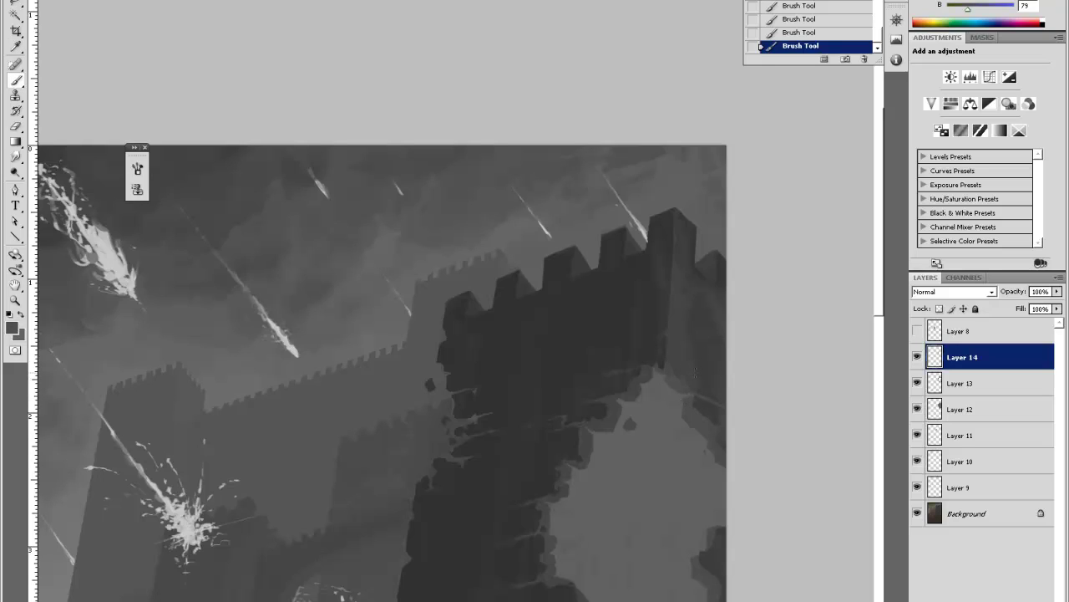
{"action": "left_click", "coordinate": [715, 441], "text": "alt"}
{"action": "left_click", "coordinate": [720, 530], "text": "alt"}
{"action": "left_click", "coordinate": [710, 529], "text": "alt"}
{"action": "left_click", "coordinate": [711, 529], "text": "alt"}
Roughen the rim between the breach's upper tip and its right side using the sampled opening colour.
{"action": "key", "text": "ctrl+minus"}
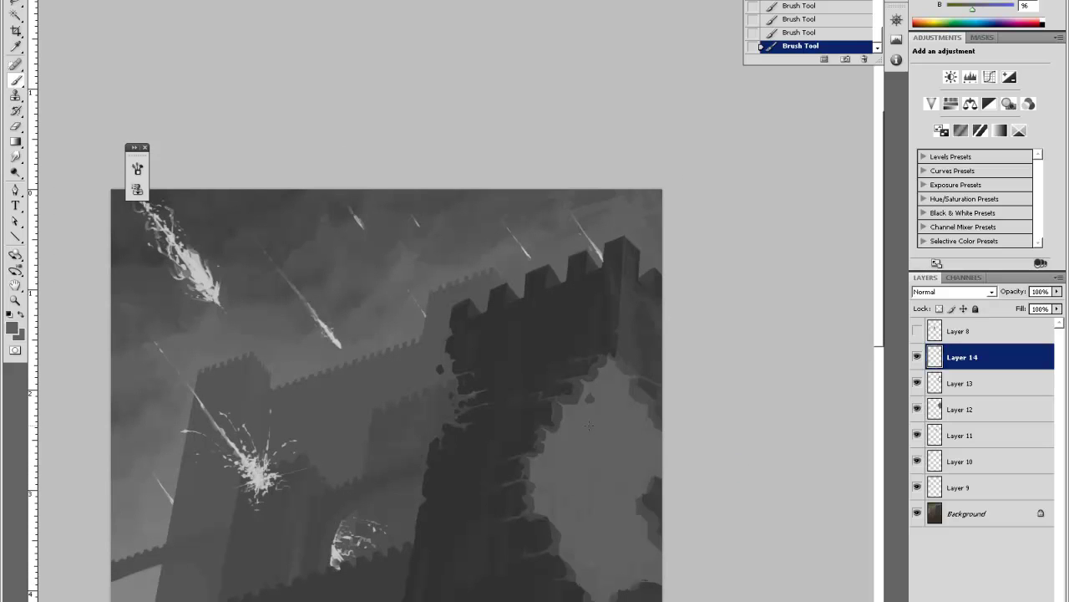
{"action": "key", "text": "i"}
{"action": "left_click", "coordinate": [561, 434]}
{"action": "key", "text": "b"}
{"action": "left_click_drag", "start_coordinate": [632, 373], "coordinate": [655, 390]}
{"action": "left_click", "coordinate": [555, 413], "text": "alt"}
Chip the tower's lower outer edge and battlements with brush strokes in sampled background tones.
{"action": "key", "text": "ctrl+minus"}
{"action": "key", "text": "z"}
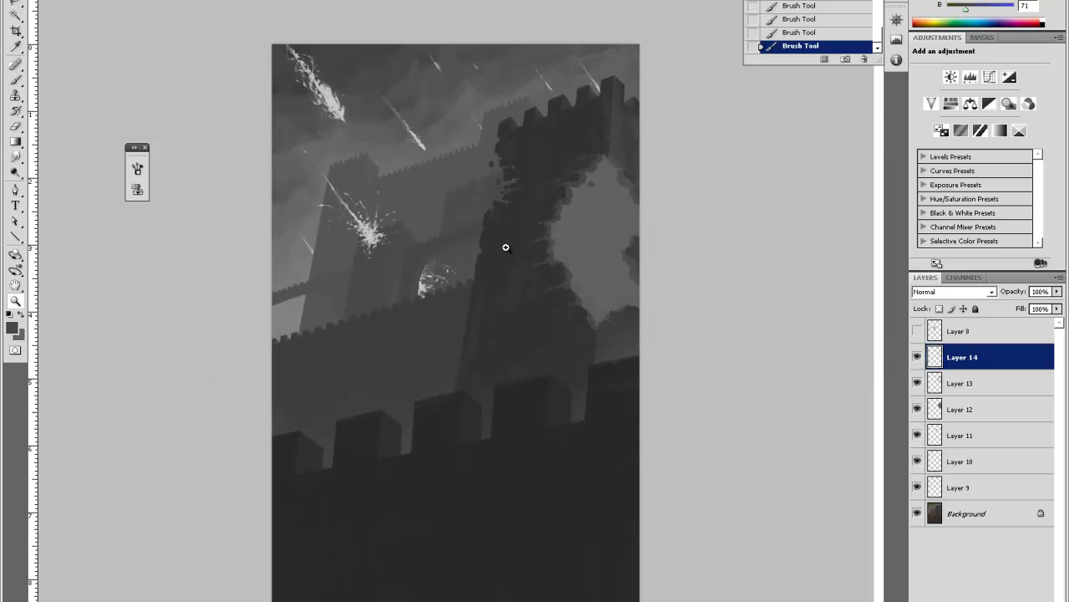
{"action": "left_click", "coordinate": [561, 220]}
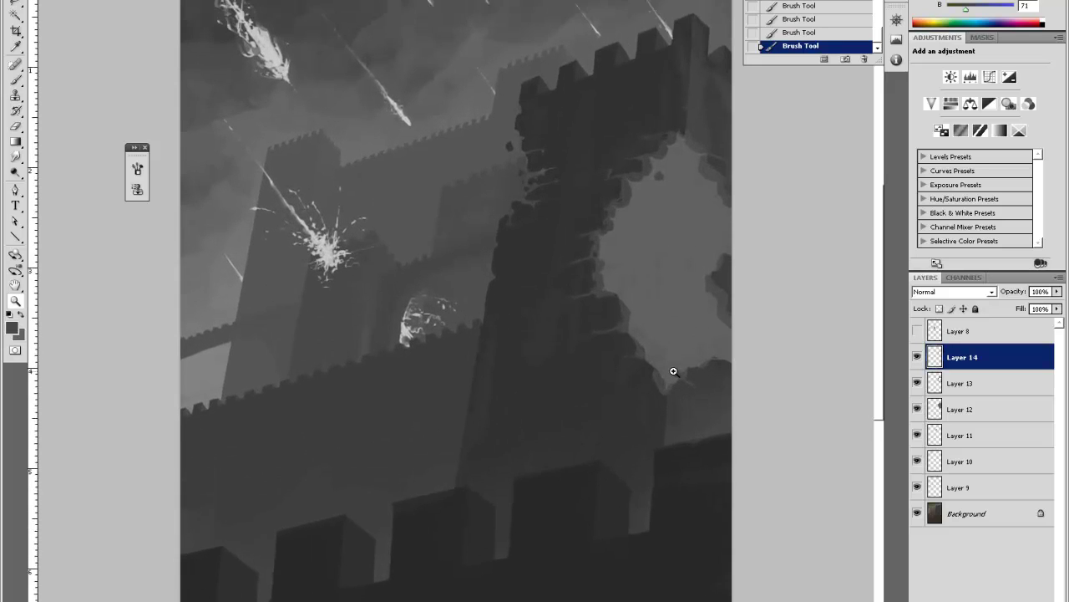
{"action": "scroll", "coordinate": [673, 371], "scroll_direction": "up", "scroll_amount": 4}
{"action": "key", "text": "i"}
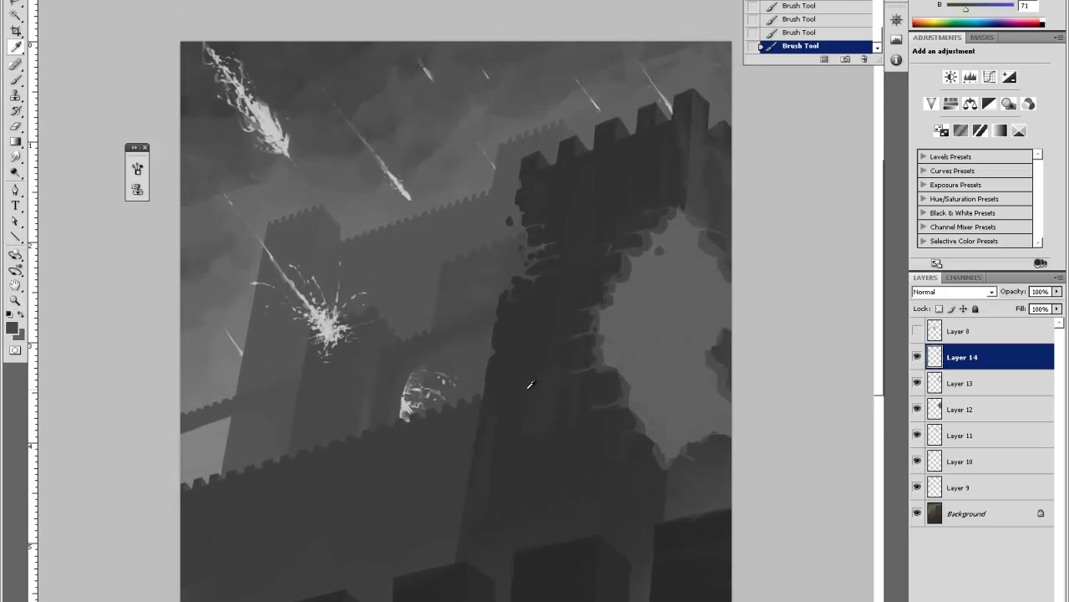
{"action": "left_click", "coordinate": [462, 461]}
{"action": "key", "text": "b"}
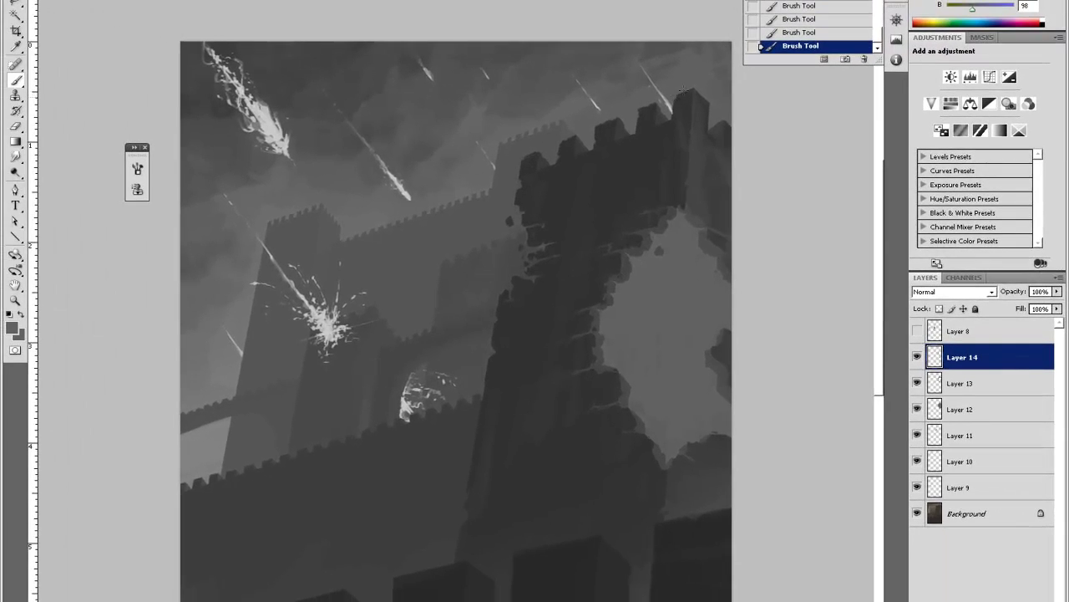
Break up the outline of the tower's battlements with strokes in sampled sky and dark stone tones.
{"action": "left_click", "coordinate": [710, 87], "text": "alt"}
{"action": "key", "text": "alt"}
{"action": "left_click", "coordinate": [582, 153], "text": "alt"}
{"action": "left_click", "coordinate": [620, 139], "text": "alt"}
{"action": "key", "text": "alt"}
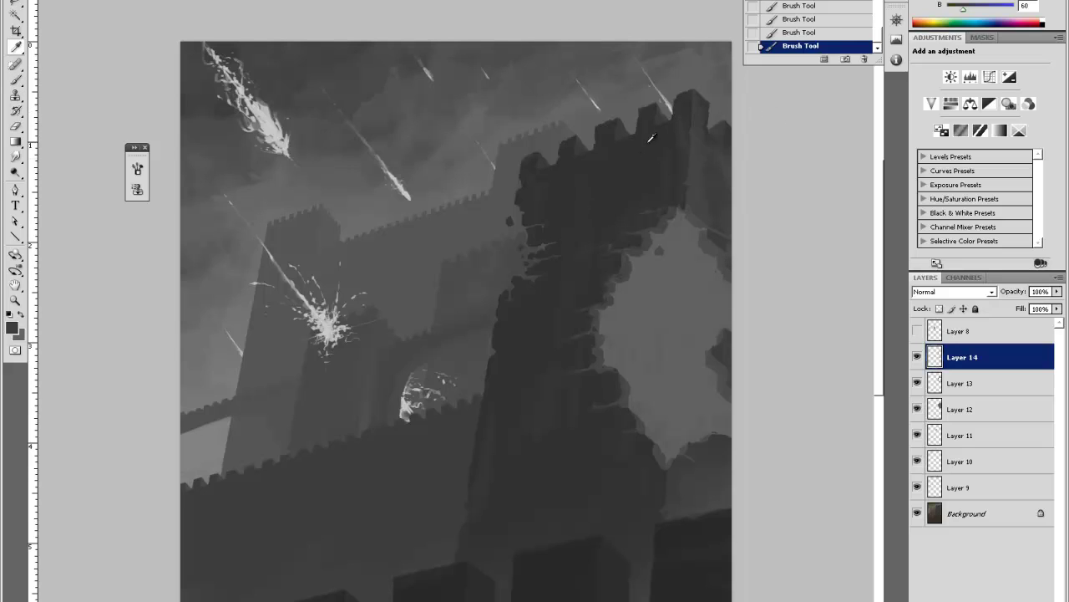
{"action": "left_click", "coordinate": [536, 224], "text": "alt"}
Soften the marks on the wall below the battlements with the Eraser.
{"action": "key", "text": "e"}
{"action": "left_click_drag", "start_coordinate": [614, 177], "coordinate": [628, 179]}
{"action": "left_click_drag", "start_coordinate": [627, 175], "coordinate": [637, 178]}
{"action": "left_click", "coordinate": [586, 194]}
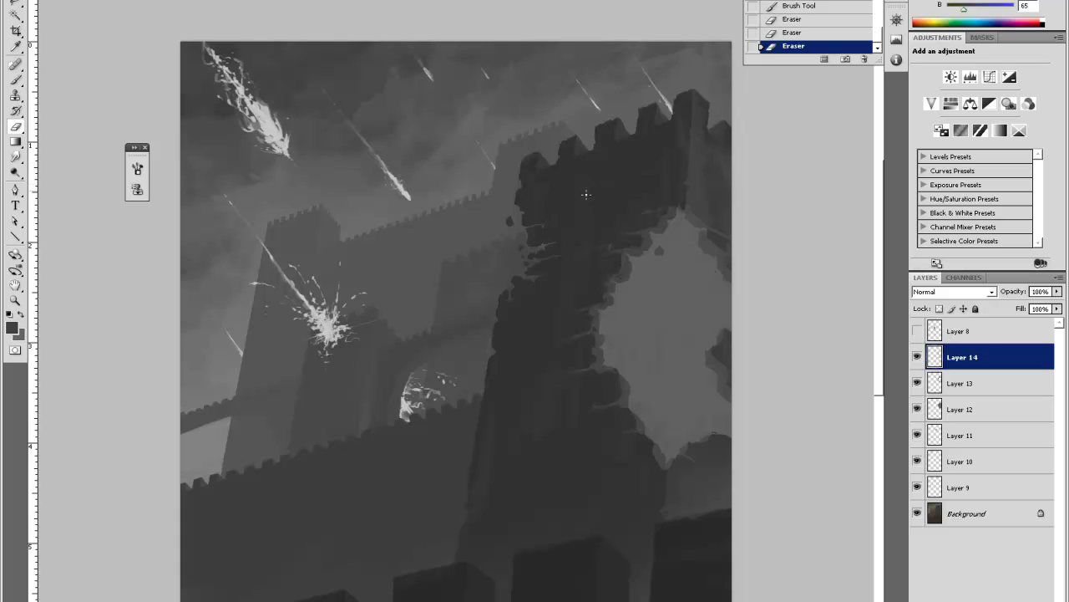
{"action": "left_click", "coordinate": [624, 177]}
Paint short crack strokes in a sampled rim tone beside the breach's upper-left edge and trim them with the Eraser.
{"action": "key", "text": "b"}
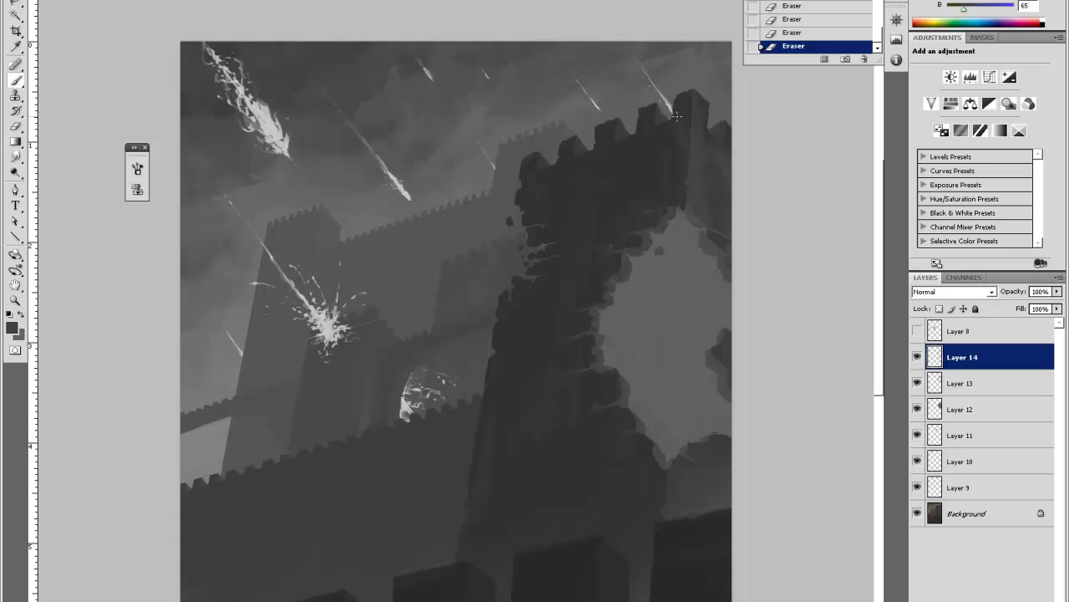
{"action": "left_click", "coordinate": [620, 272], "text": "alt"}
{"action": "left_click_drag", "start_coordinate": [604, 281], "coordinate": [599, 283]}
{"action": "left_click_drag", "start_coordinate": [601, 282], "coordinate": [606, 278]}
{"action": "left_click_drag", "start_coordinate": [600, 282], "coordinate": [608, 268]}
{"action": "key", "text": "e"}
{"action": "left_click_drag", "start_coordinate": [607, 265], "coordinate": [609, 261]}
{"action": "left_click", "coordinate": [610, 262]}
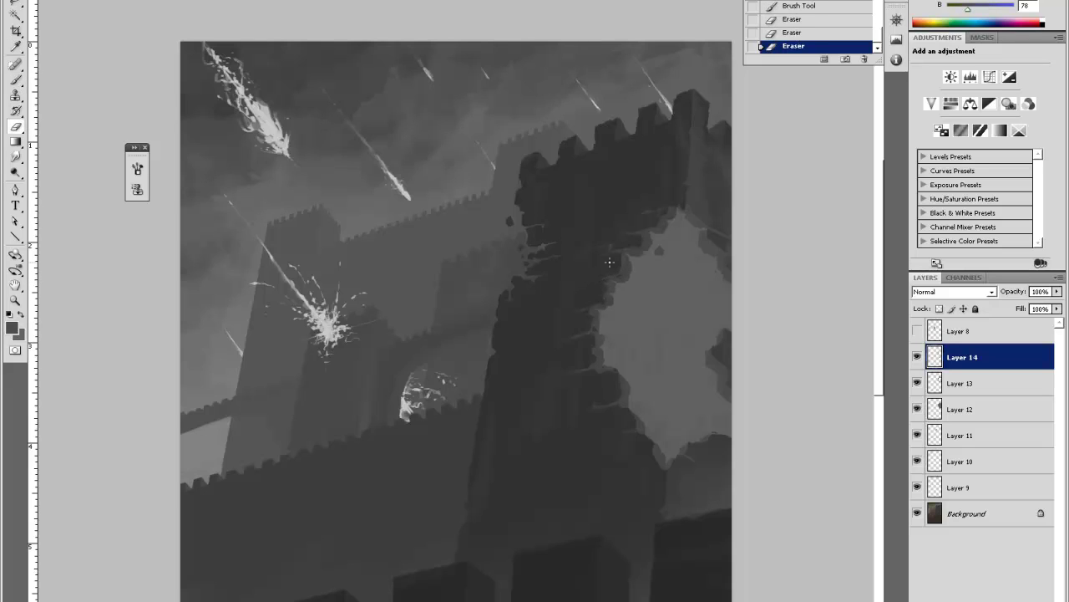
{"action": "key", "text": "b"}
{"action": "left_click", "coordinate": [584, 306]}
{"action": "key", "text": "e"}
{"action": "left_click", "coordinate": [598, 256]}
Dab small strokes onto the crack at the breach's upper-right rim and clean them up with the Eraser.
{"action": "key", "text": "i"}
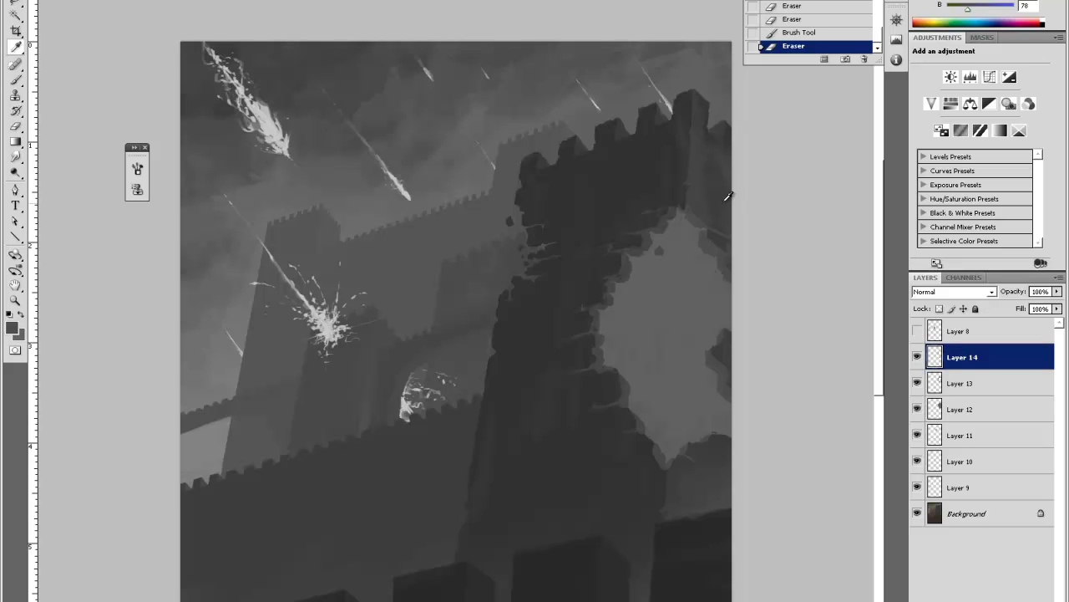
{"action": "key", "text": "b"}
{"action": "left_click", "coordinate": [719, 232]}
{"action": "left_click", "coordinate": [720, 232]}
{"action": "left_click", "coordinate": [722, 233]}
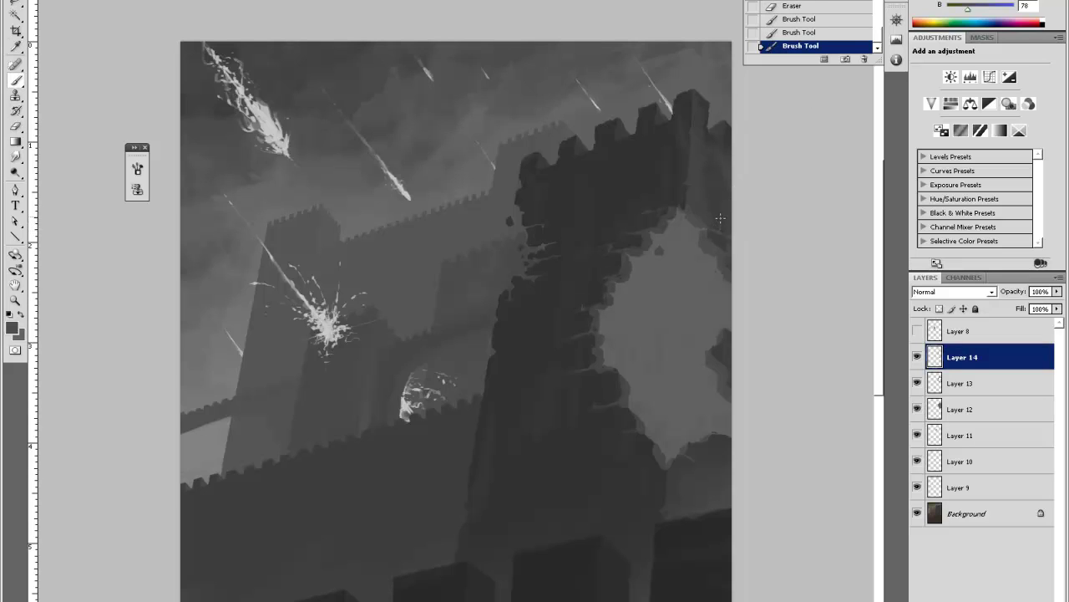
{"action": "left_click", "coordinate": [724, 234]}
{"action": "key", "text": "e"}
{"action": "left_click", "coordinate": [720, 228]}
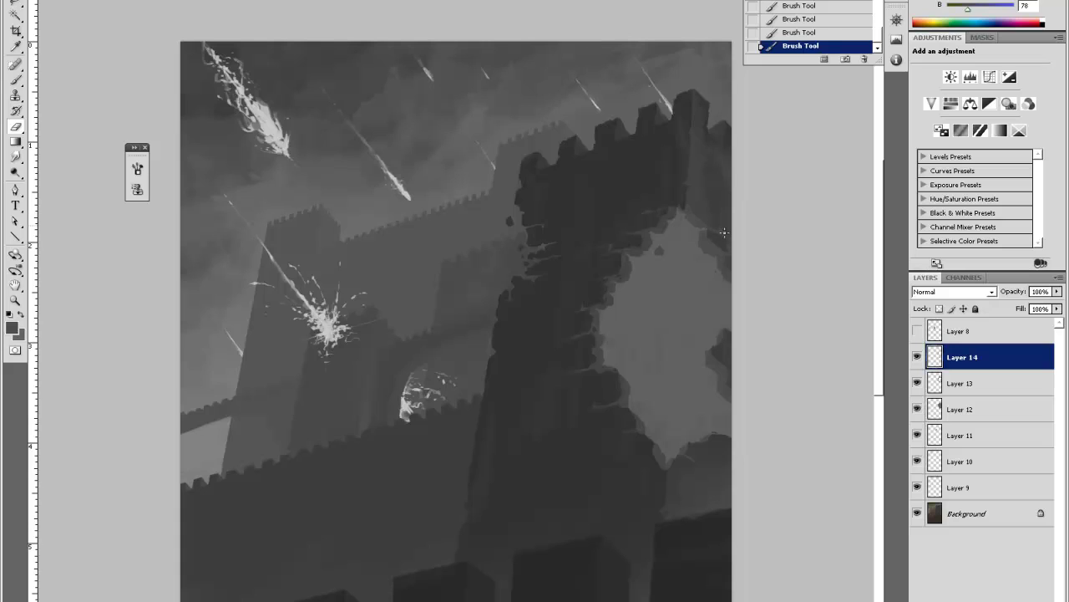
Reshape the breach's far-right rim at the canvas edge with sampled tones and the Eraser.
{"action": "key", "text": "b"}
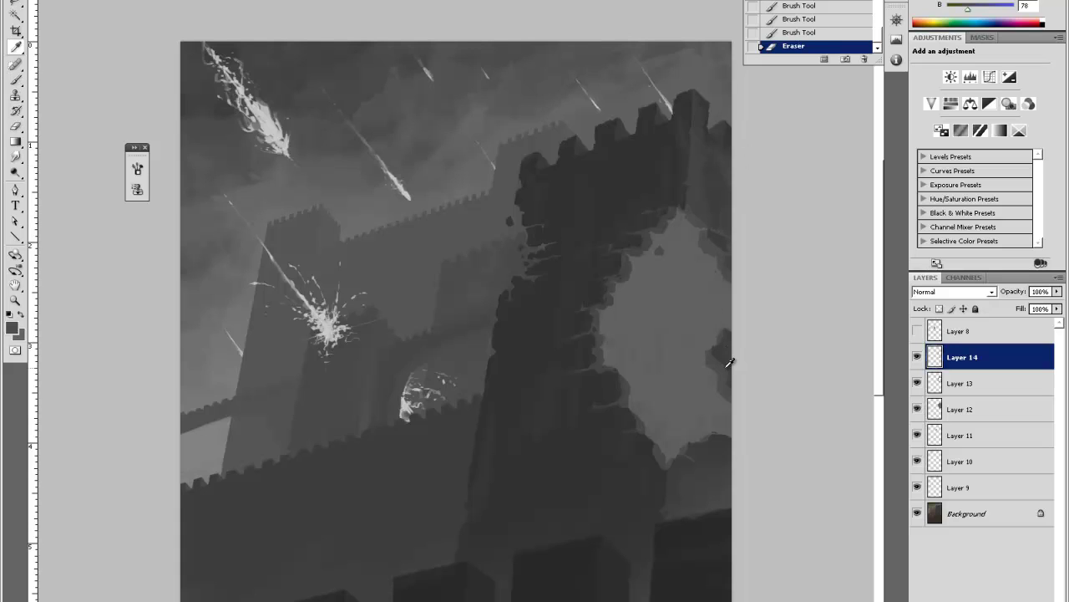
{"action": "left_click", "coordinate": [730, 359], "text": "alt"}
{"action": "left_click", "coordinate": [727, 368]}
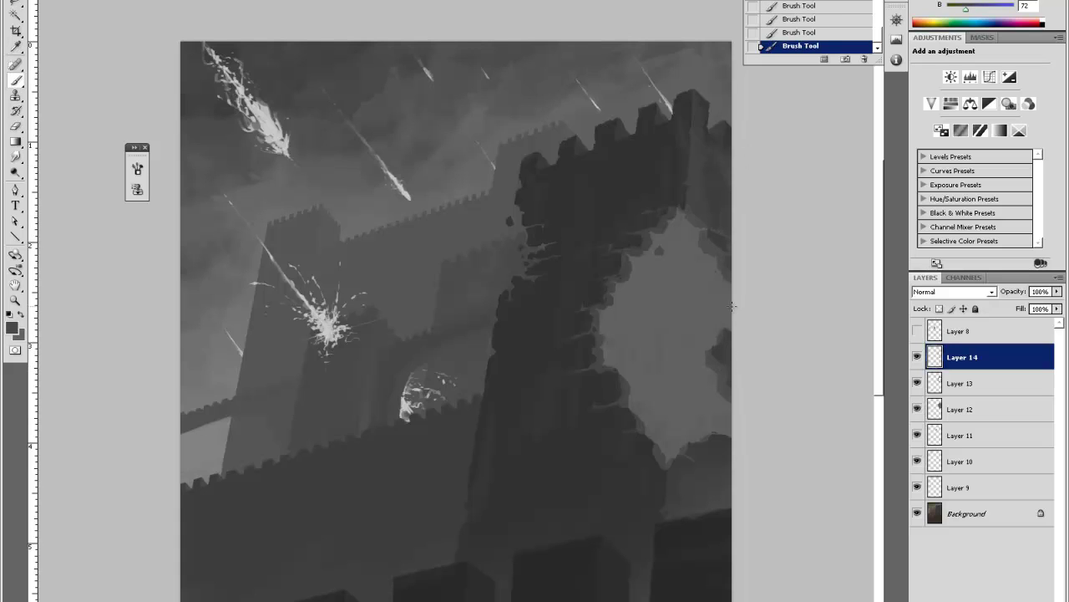
{"action": "key", "text": "e"}
{"action": "left_click_drag", "start_coordinate": [731, 360], "coordinate": [731, 341]}
{"action": "key", "text": "b"}
{"action": "left_click", "coordinate": [729, 300], "text": "alt"}
{"action": "left_click_drag", "start_coordinate": [729, 294], "coordinate": [732, 336]}
{"action": "left_click", "coordinate": [729, 338], "text": "alt"}
{"action": "left_click_drag", "start_coordinate": [729, 330], "coordinate": [736, 320]}
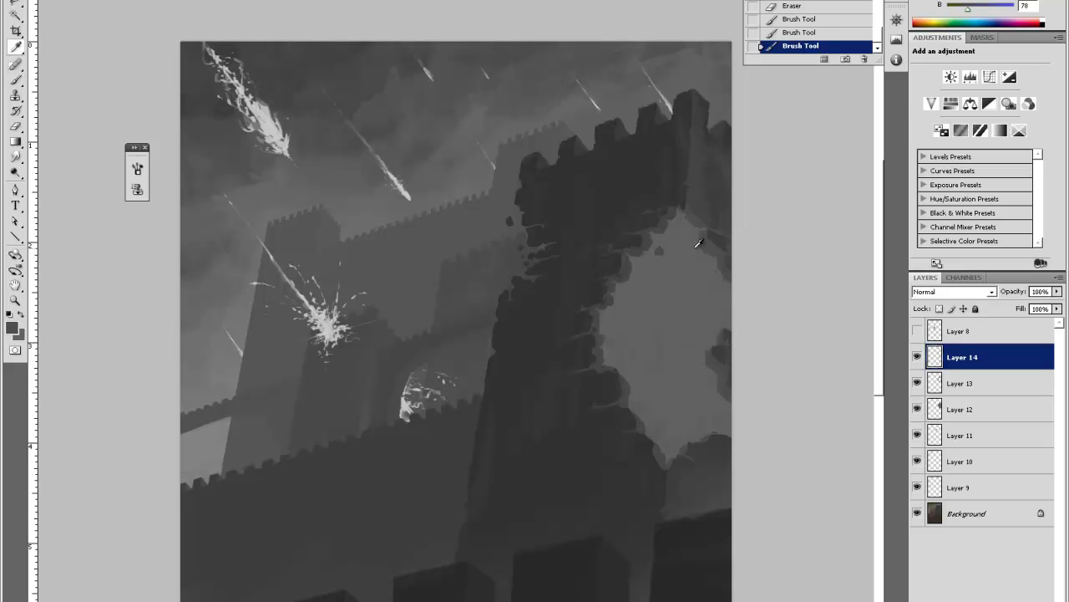
Paint faint dark strokes on the wall between the breach and the tower's outer edge and thin them with the Eraser.
{"action": "left_click", "coordinate": [585, 329], "text": "alt"}
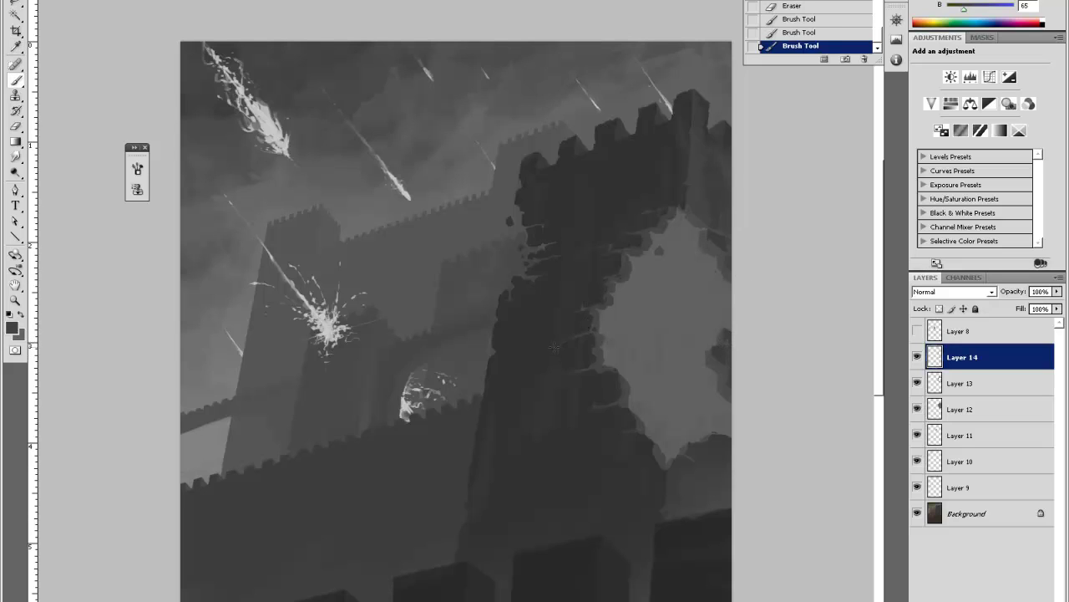
{"action": "key", "text": "e"}
{"action": "left_click_drag", "start_coordinate": [564, 334], "coordinate": [575, 338]}
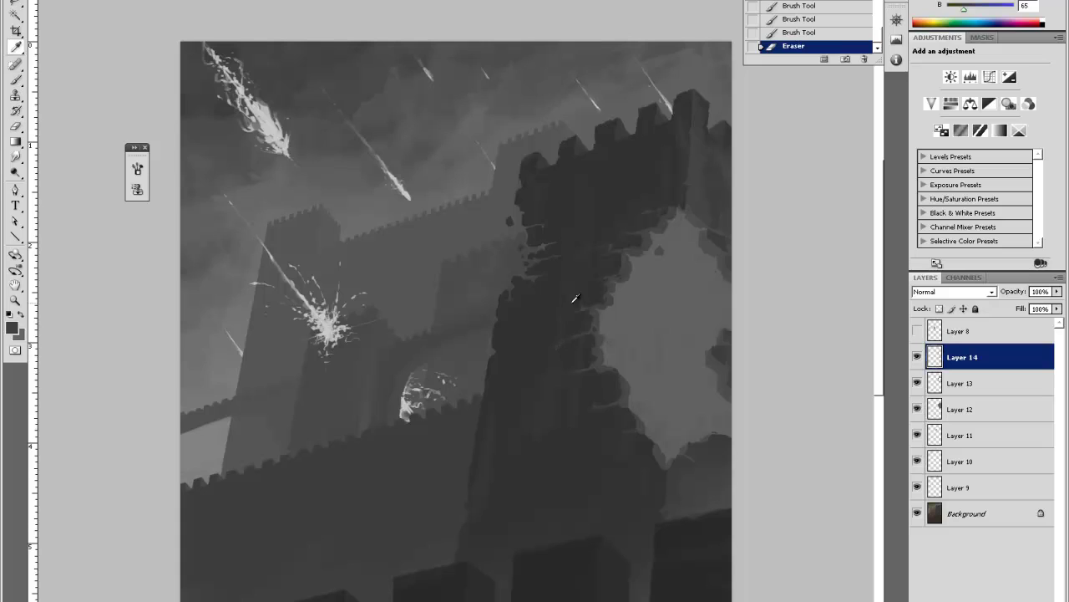
{"action": "left_click", "coordinate": [578, 368], "text": "alt"}
{"action": "left_click_drag", "start_coordinate": [558, 380], "coordinate": [555, 386]}
{"action": "key", "text": "e"}
{"action": "left_click_drag", "start_coordinate": [623, 302], "coordinate": [628, 298]}
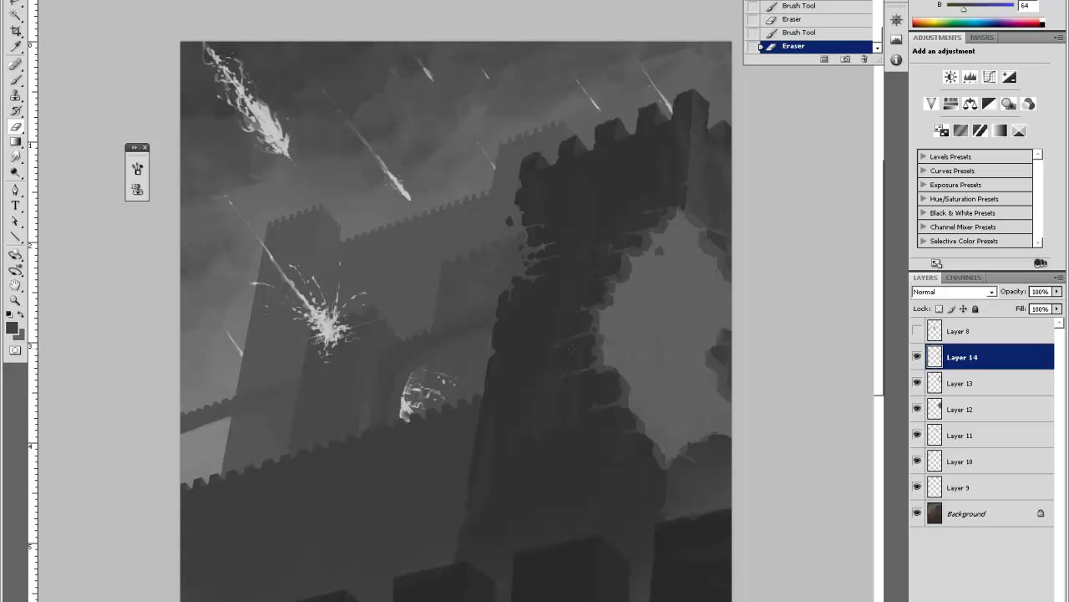
Dab light and dark sampled wall tones beside the breach's upper-left rim and trim the crack above with the Eraser.
{"action": "key", "text": "b"}
{"action": "left_click", "coordinate": [582, 307], "text": "alt"}
{"action": "left_click", "coordinate": [585, 293]}
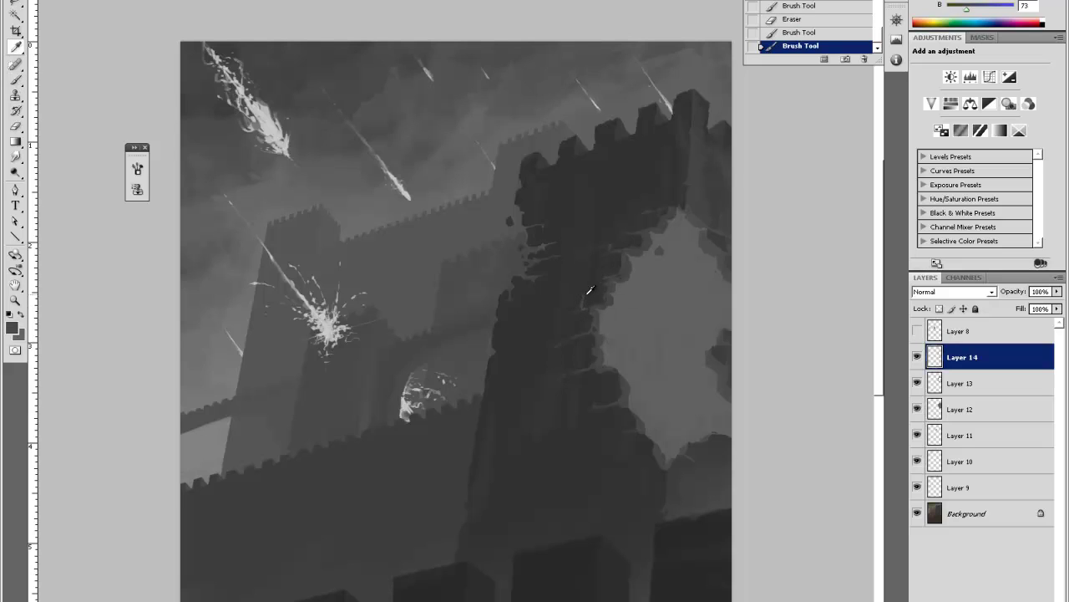
{"action": "left_click", "coordinate": [587, 291], "text": "alt"}
{"action": "left_click", "coordinate": [585, 297]}
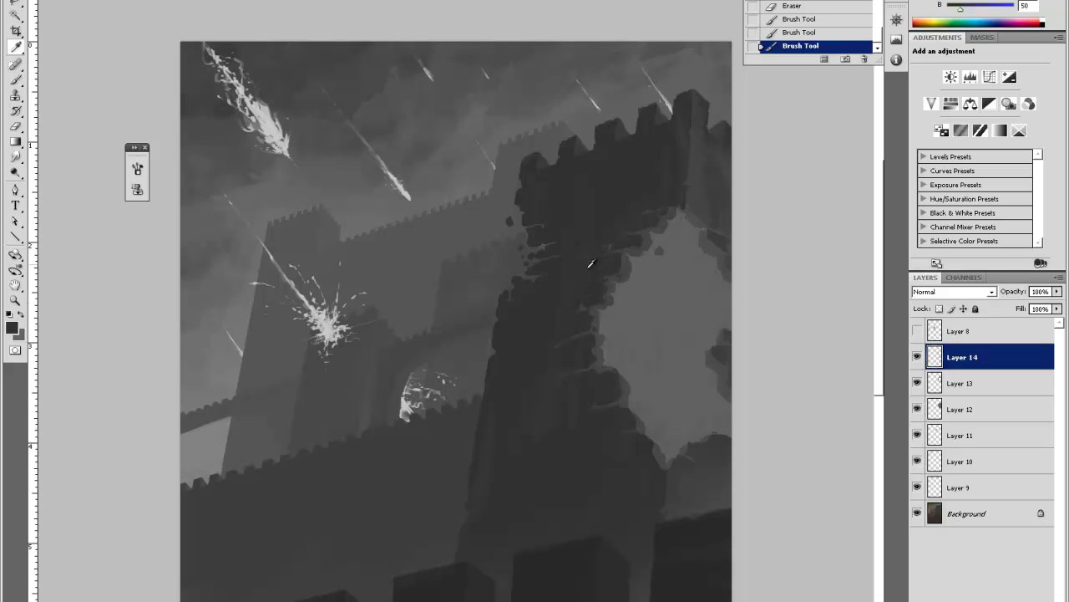
{"action": "key", "text": "e"}
{"action": "left_click", "coordinate": [605, 243]}
Sample the lower-left rim tone, dab it around the stone block on the breach's left edge, and trim with the Eraser.
{"action": "key", "text": "i"}
{"action": "left_click", "coordinate": [645, 424]}
{"action": "key", "text": "b"}
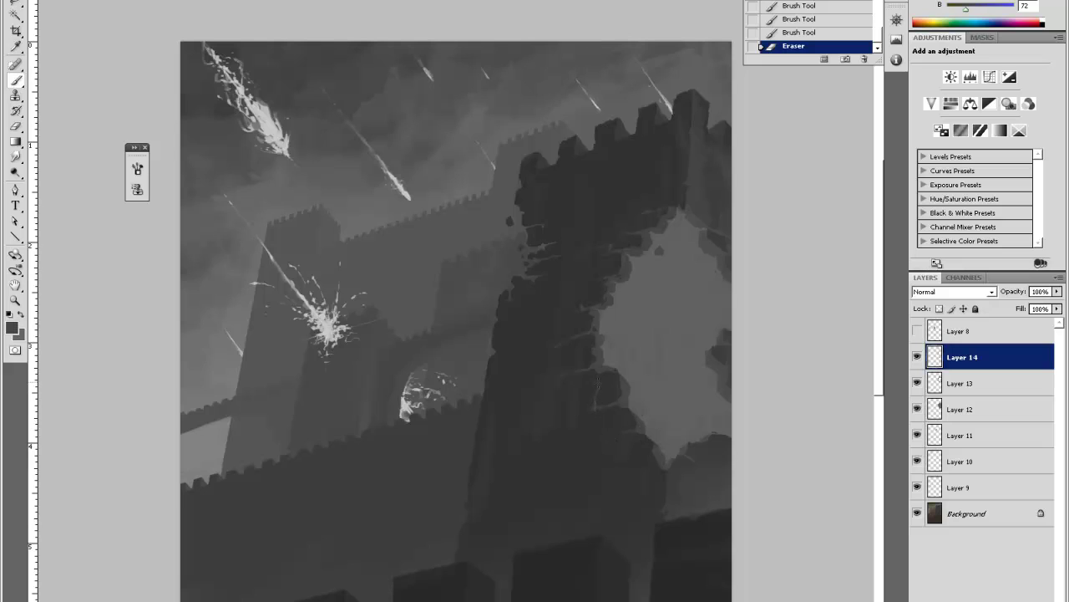
{"action": "left_click", "coordinate": [598, 380]}
{"action": "left_click", "coordinate": [598, 379]}
{"action": "key", "text": "e"}
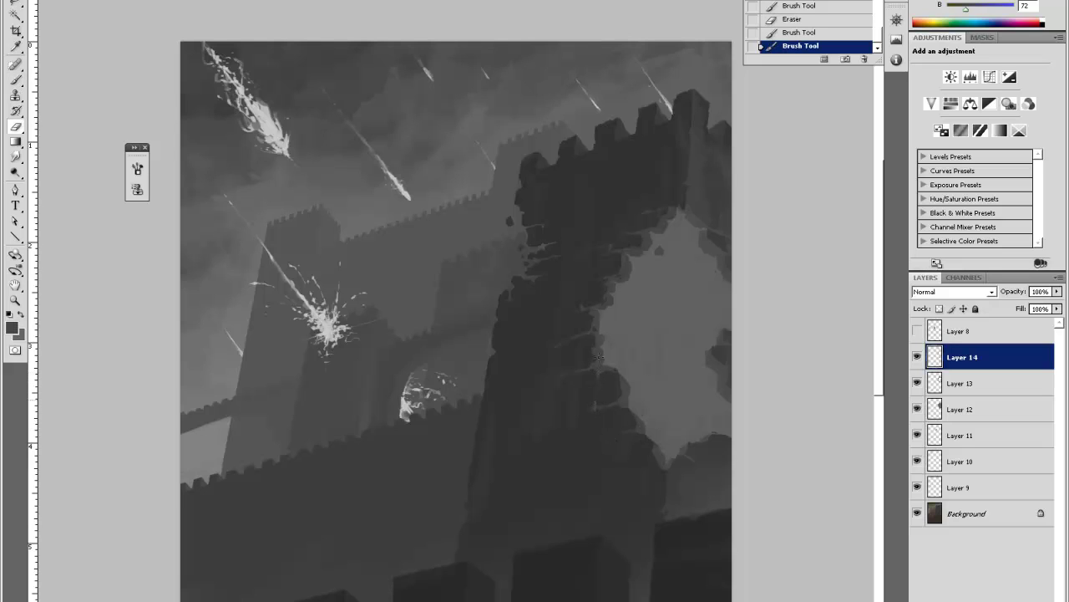
{"action": "left_click", "coordinate": [599, 358]}
Dab sampled dark wall tones onto the tower wall left of the breach and soften them with the Eraser.
{"action": "key", "text": "i"}
{"action": "left_click", "coordinate": [571, 375]}
{"action": "key", "text": "b"}
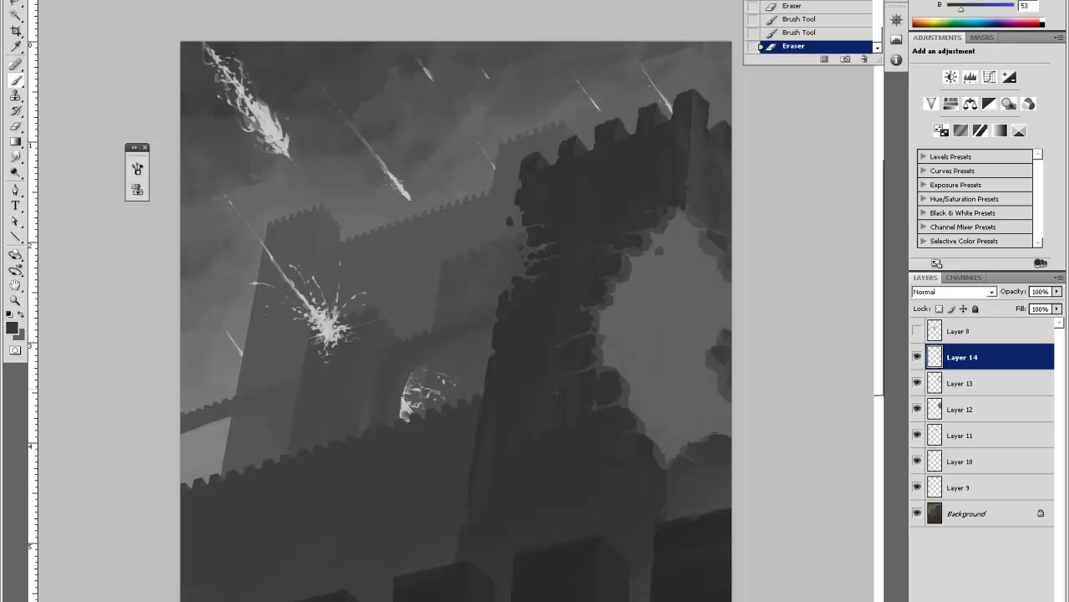
{"action": "left_click", "coordinate": [556, 391]}
{"action": "key", "text": "i"}
{"action": "left_click", "coordinate": [568, 374]}
{"action": "key", "text": "b"}
{"action": "left_click", "coordinate": [563, 400]}
{"action": "key", "text": "e"}
{"action": "left_click", "coordinate": [566, 420]}
Paint the tower's broken edge just below the breach's lowest point with tones sampled nearby.
{"action": "key", "text": "i"}
{"action": "left_click", "coordinate": [666, 466]}
{"action": "key", "text": "b"}
{"action": "left_click", "coordinate": [663, 485]}
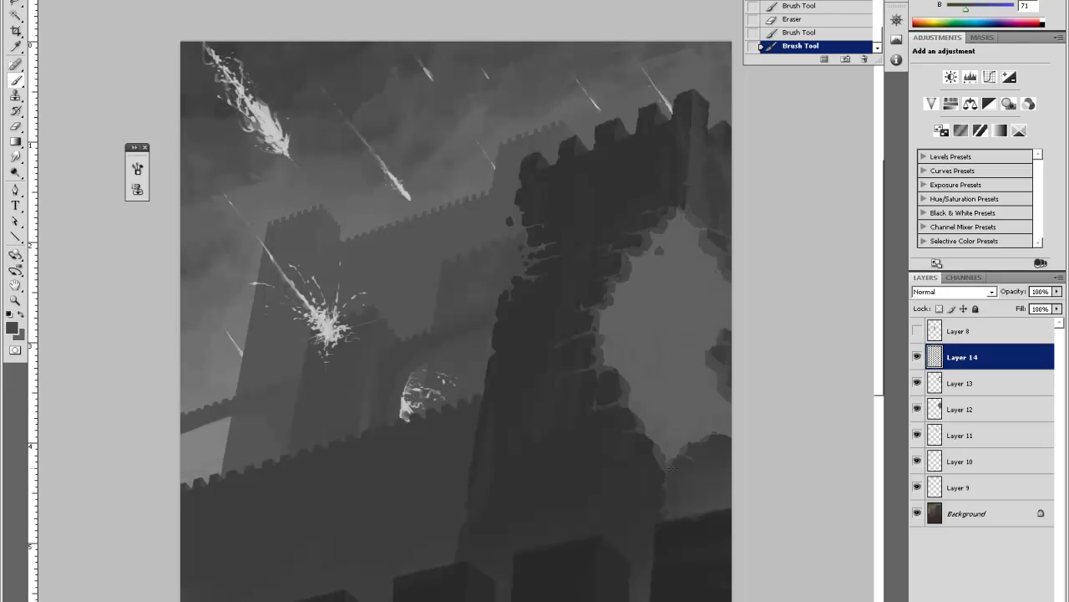
{"action": "left_click", "coordinate": [671, 491], "text": "alt"}
{"action": "left_click", "coordinate": [674, 476], "text": "alt"}
{"action": "left_click", "coordinate": [668, 502]}
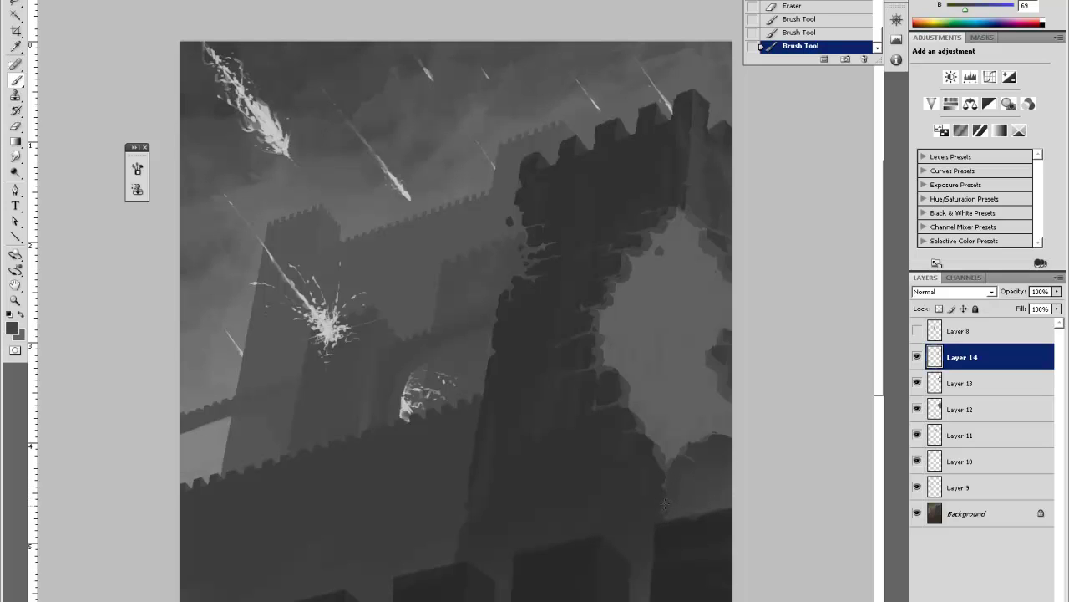
{"action": "left_click", "coordinate": [666, 502]}
Paint jagged stones and small gaps along the breach's lower-right rim with sampled dark and light tones.
{"action": "left_click", "coordinate": [687, 451], "text": "alt"}
{"action": "left_click", "coordinate": [712, 436], "text": "alt"}
{"action": "left_click", "coordinate": [727, 430], "text": "alt"}
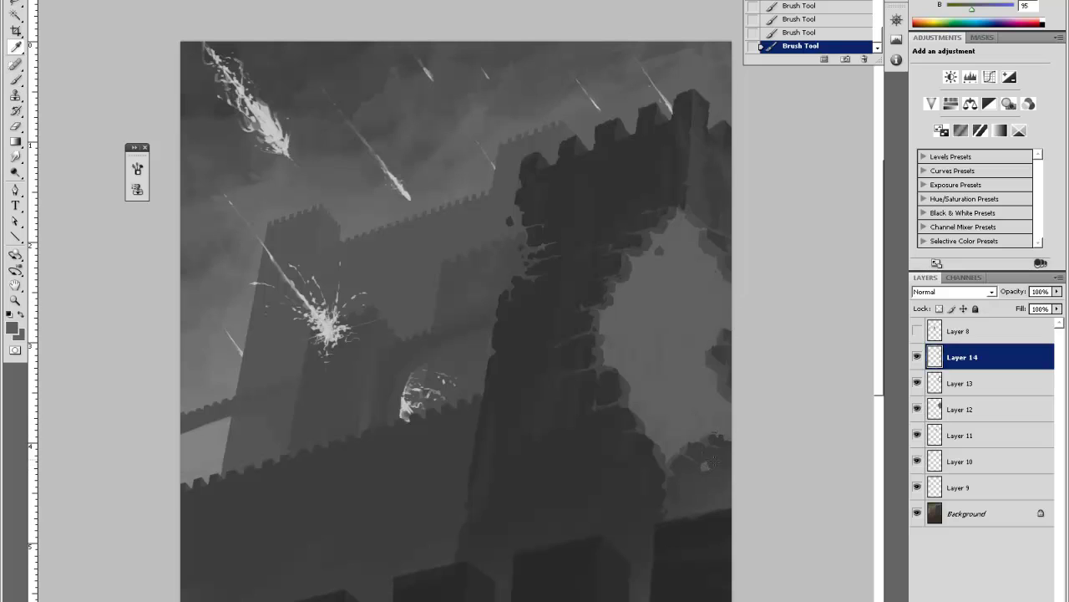
{"action": "left_click", "coordinate": [704, 466], "text": "alt"}
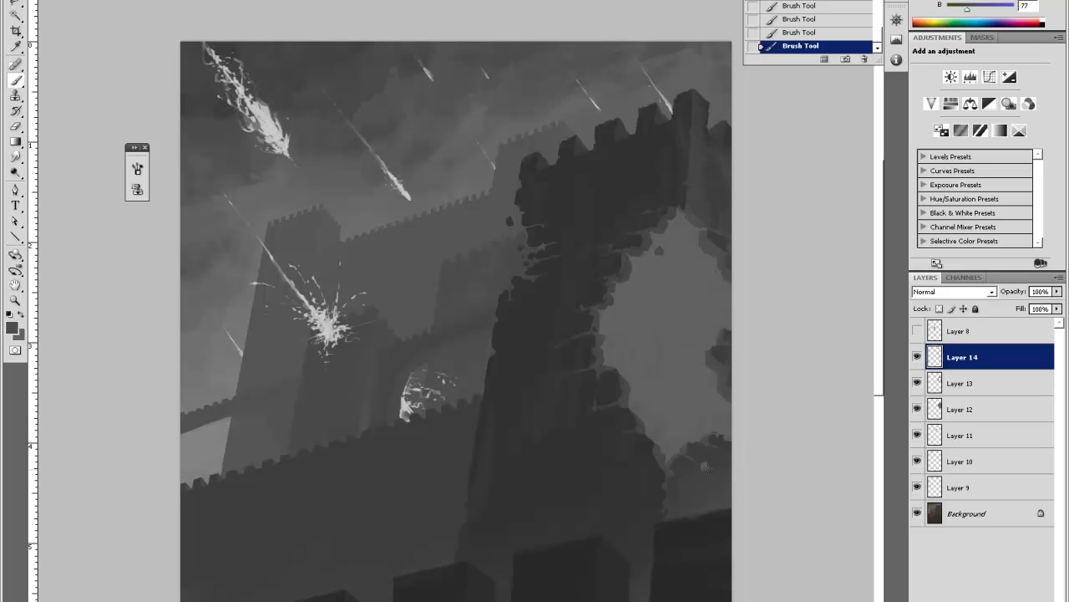
{"action": "key", "text": "alt"}
Rework the loose stone near the breach's peak with sampled tones and erase the edges of the far-right stone block.
{"action": "left_click", "coordinate": [657, 248], "text": "alt"}
{"action": "left_click", "coordinate": [660, 250], "text": "alt"}
{"action": "left_click", "coordinate": [709, 365], "text": "alt"}
{"action": "key", "text": "e"}
{"action": "left_click_drag", "start_coordinate": [732, 400], "coordinate": [723, 395]}
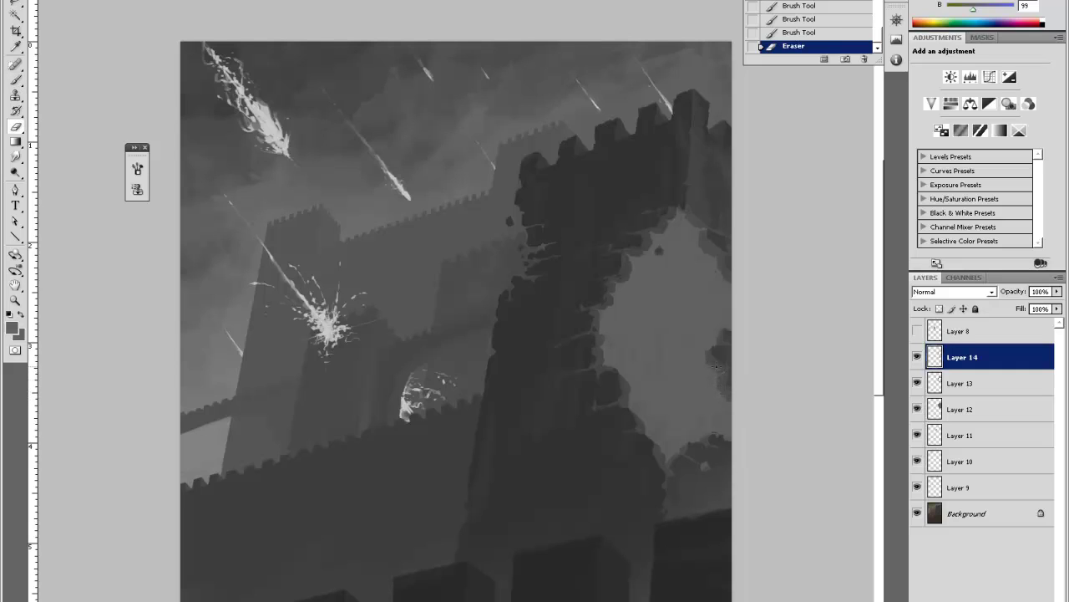
{"action": "left_click_drag", "start_coordinate": [720, 339], "coordinate": [725, 331]}
Dab light background tone along the breach's left edge and upper-right corner, and erase the excess at the corner.
{"action": "key", "text": "b"}
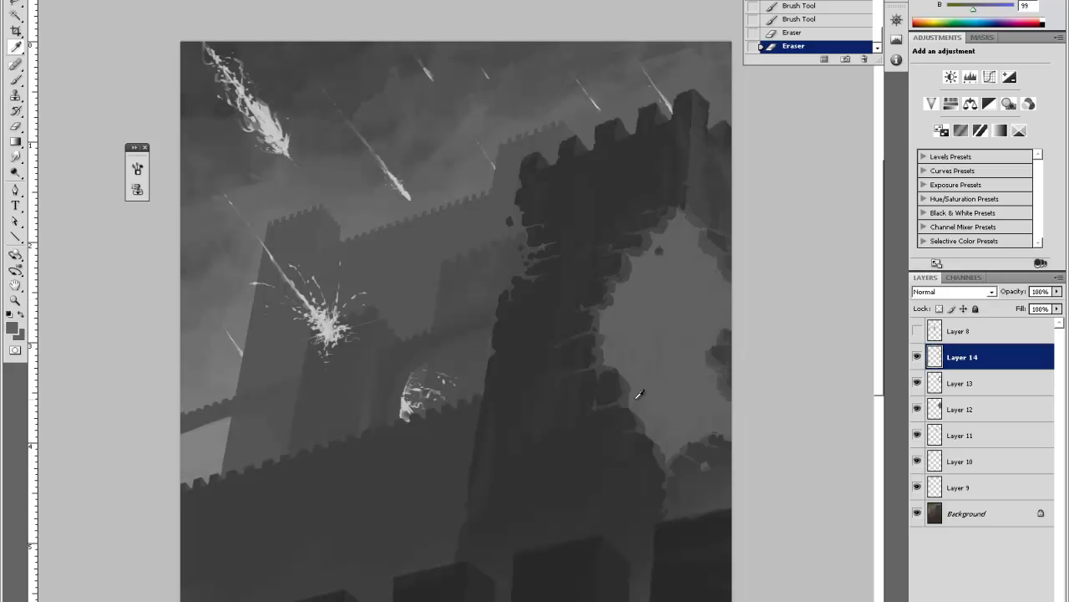
{"action": "left_click", "coordinate": [628, 403]}
{"action": "left_click", "coordinate": [632, 373]}
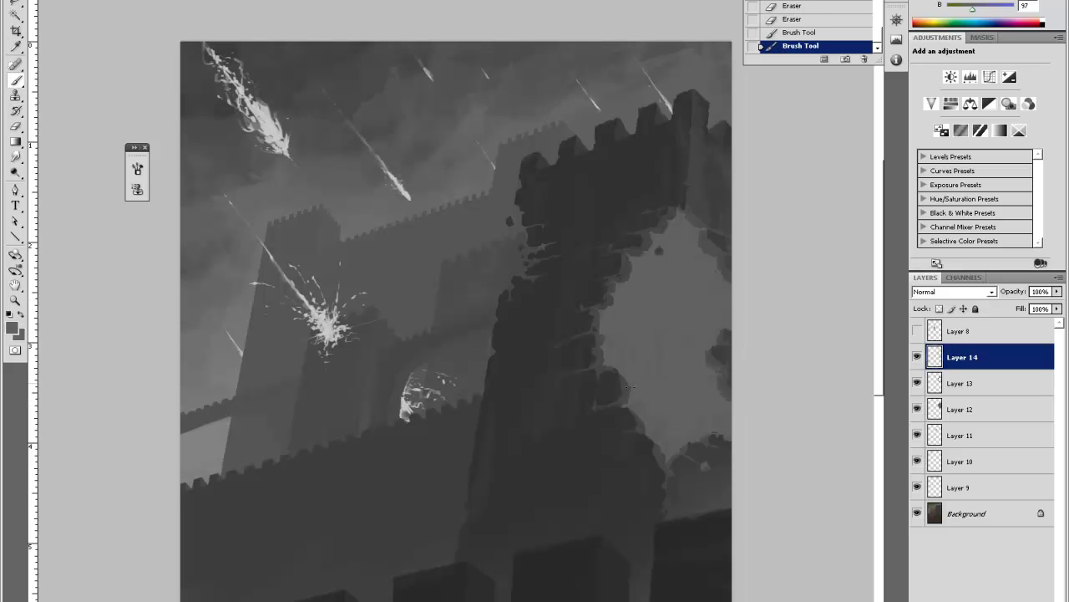
{"action": "left_click", "coordinate": [640, 333]}
{"action": "left_click", "coordinate": [703, 245]}
{"action": "key", "text": "e"}
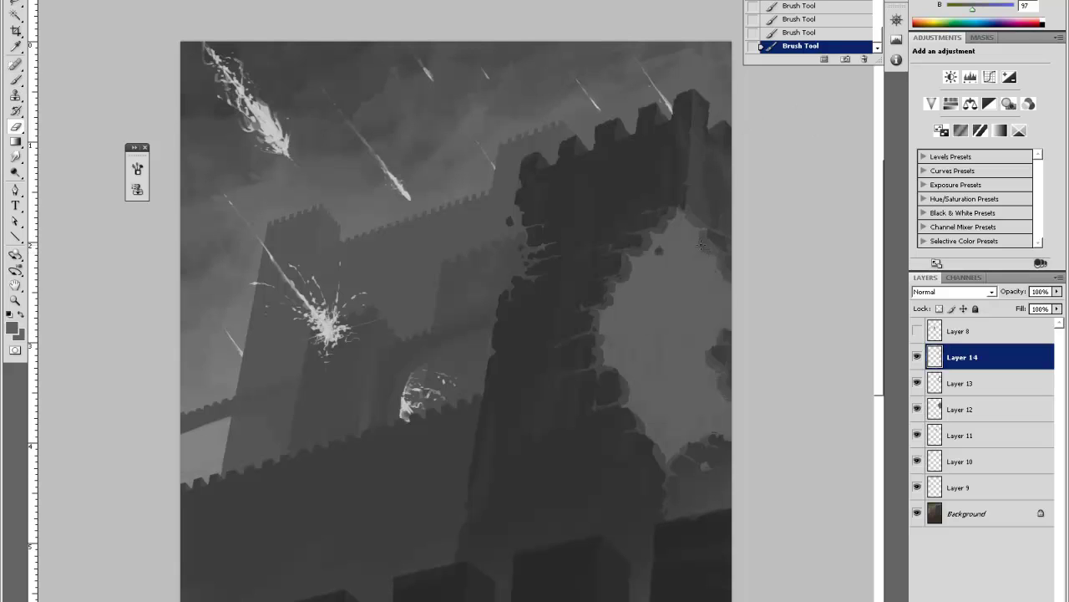
{"action": "left_click", "coordinate": [701, 245]}
Carve the breach's upper-right rim near the canvas edge with light dabs and trim them with the Eraser.
{"action": "key", "text": "b"}
{"action": "left_click", "coordinate": [720, 249]}
{"action": "left_click", "coordinate": [725, 269]}
{"action": "left_click", "coordinate": [727, 279]}
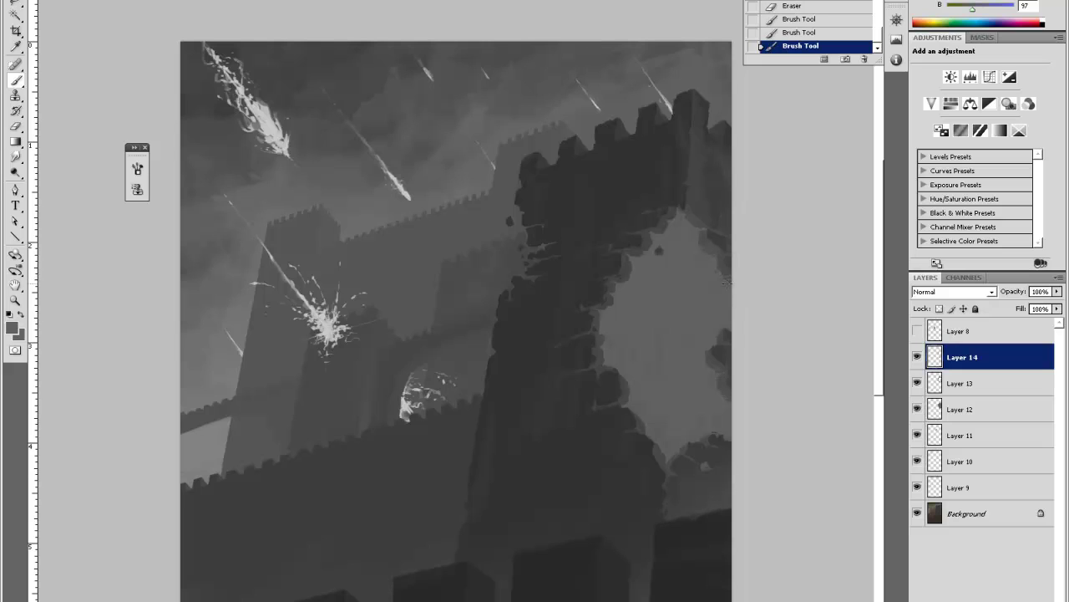
{"action": "key", "text": "e"}
{"action": "left_click", "coordinate": [731, 276]}
Break up the stone edges on the breach's upper-left rim with light dabs and Eraser touches.
{"action": "key", "text": "b"}
{"action": "left_click", "coordinate": [618, 279]}
{"action": "left_click", "coordinate": [618, 280]}
{"action": "key", "text": "e"}
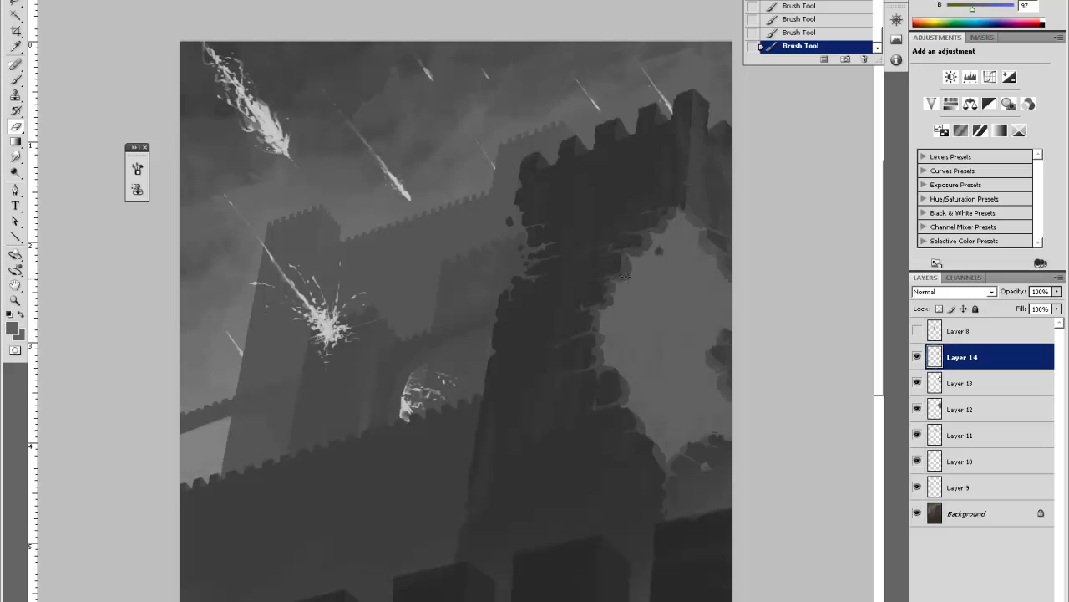
{"action": "left_click", "coordinate": [625, 276]}
{"action": "left_click", "coordinate": [616, 286]}
{"action": "key", "text": "b"}
{"action": "left_click", "coordinate": [603, 309]}
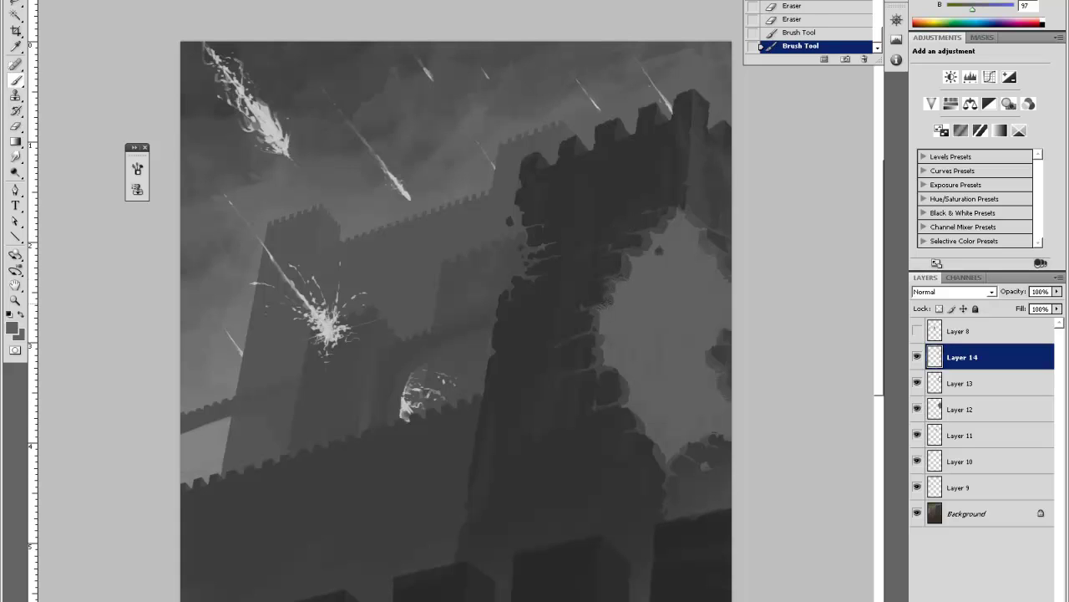
{"action": "key", "text": "e"}
{"action": "left_click", "coordinate": [614, 274]}
Dab light tone into the notch at the top of the breach's left rim and erase the overlap near the peak.
{"action": "key", "text": "b"}
{"action": "left_click", "coordinate": [631, 251]}
{"action": "left_click", "coordinate": [631, 251]}
{"action": "key", "text": "e"}
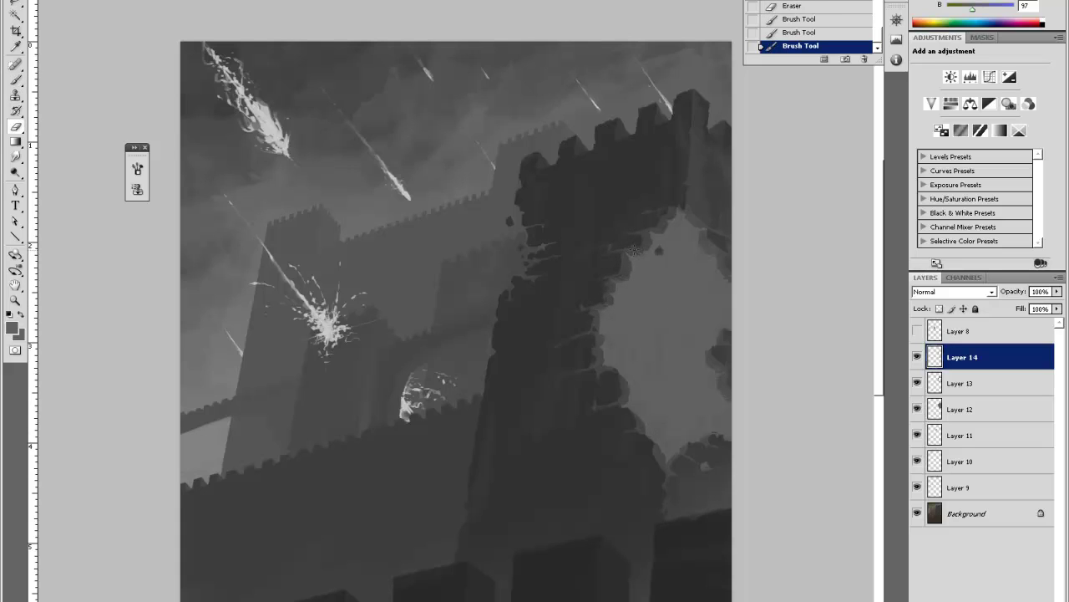
{"action": "left_click", "coordinate": [668, 211]}
Refine the breach's peak and the loose stone beneath it with small light brush dabs and the Eraser.
{"action": "key", "text": "b"}
{"action": "left_click", "coordinate": [659, 231]}
{"action": "left_click", "coordinate": [656, 234]}
{"action": "left_click", "coordinate": [654, 237]}
{"action": "key", "text": "e"}
{"action": "left_click", "coordinate": [657, 249]}
{"action": "key", "text": "b"}
{"action": "left_click", "coordinate": [669, 214]}
{"action": "key", "text": "e"}
{"action": "left_click", "coordinate": [715, 176]}
Chip the middle of the breach's left rim with short light strokes and trim them with the Eraser.
{"action": "key", "text": "b"}
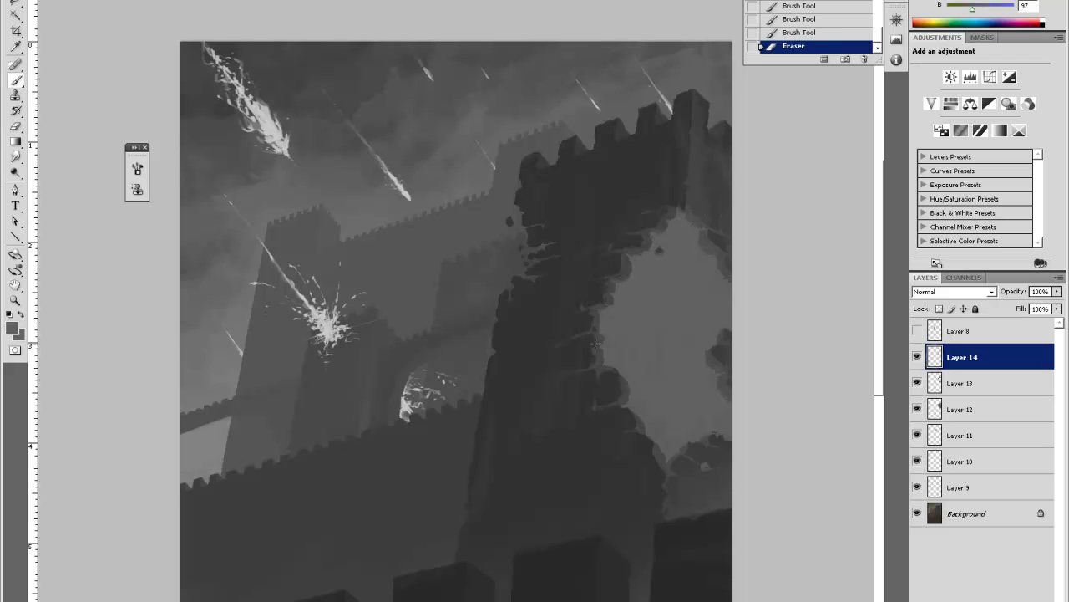
{"action": "left_click", "coordinate": [596, 342]}
{"action": "left_click", "coordinate": [597, 340]}
{"action": "left_click", "coordinate": [596, 336]}
{"action": "key", "text": "e"}
{"action": "left_click", "coordinate": [596, 334]}
{"action": "key", "text": "b"}
{"action": "left_click", "coordinate": [592, 332]}
Paint light edge strokes down the breach's lower-left rim to its lowest point, cleaning them up with the Eraser.
{"action": "mouse_move", "coordinate": [623, 404]}
{"action": "left_mouse_down"}
{"action": "mouse_move", "coordinate": [620, 363]}
{"action": "mouse_move", "coordinate": [637, 430]}
{"action": "mouse_move", "coordinate": [667, 473]}
{"action": "left_mouse_up"}
{"action": "key", "text": "e"}
{"action": "key", "text": "b"}
{"action": "key", "text": "e"}
{"action": "key", "text": "b"}
{"action": "key", "text": "e"}
{"action": "key", "text": "b"}
{"action": "left_click_drag", "start_coordinate": [666, 466], "coordinate": [671, 461]}
{"action": "left_click", "coordinate": [675, 411]}
Sample the shaded stone tone and paint the tower's corner edge below the tallest merlon.
{"action": "key", "text": "ctrl+minus"}
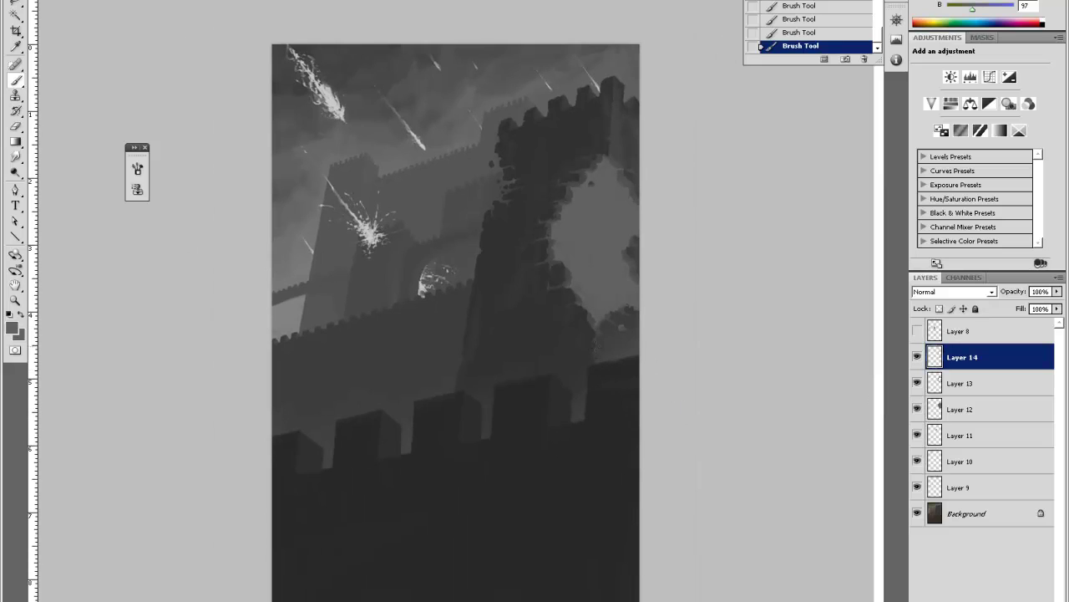
{"action": "left_click", "coordinate": [641, 107], "text": "ctrl"}
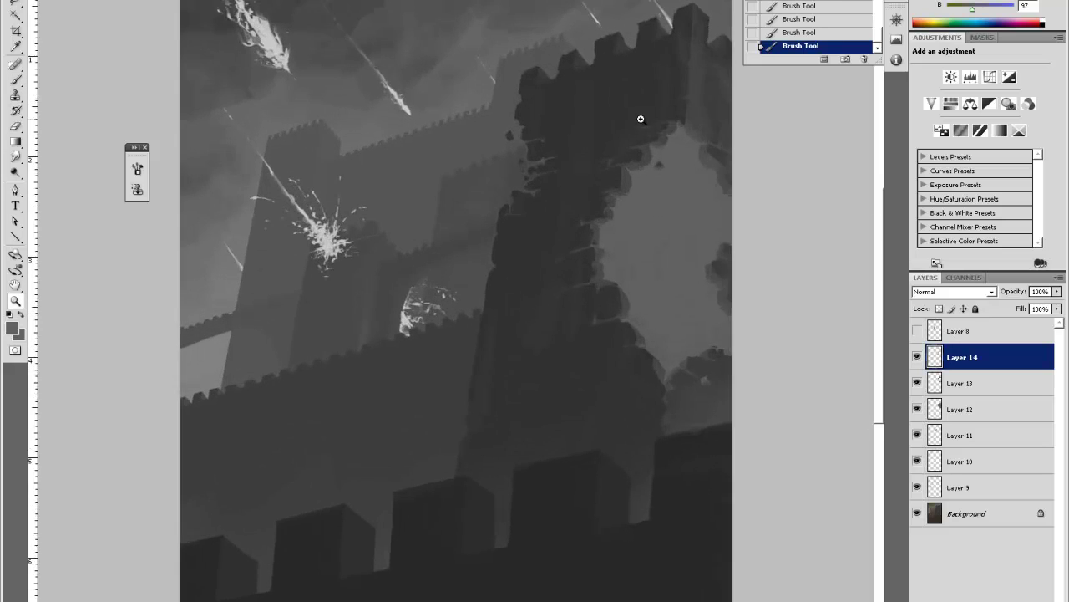
{"action": "left_click", "coordinate": [640, 119], "text": "ctrl"}
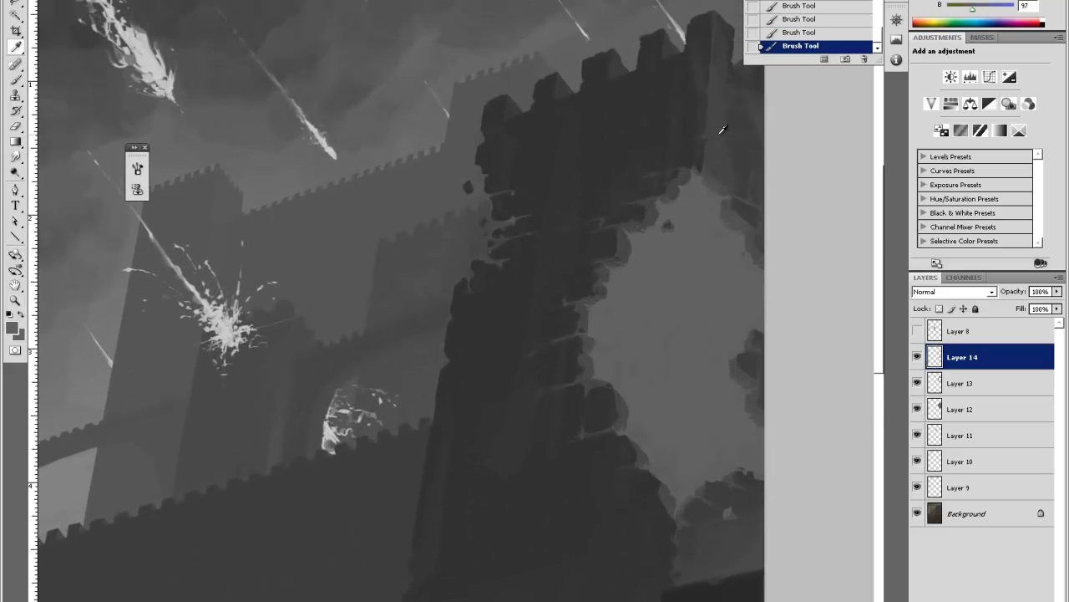
{"action": "left_click", "coordinate": [711, 195], "text": "alt"}
{"action": "left_click", "coordinate": [698, 91]}
{"action": "key", "text": "b"}
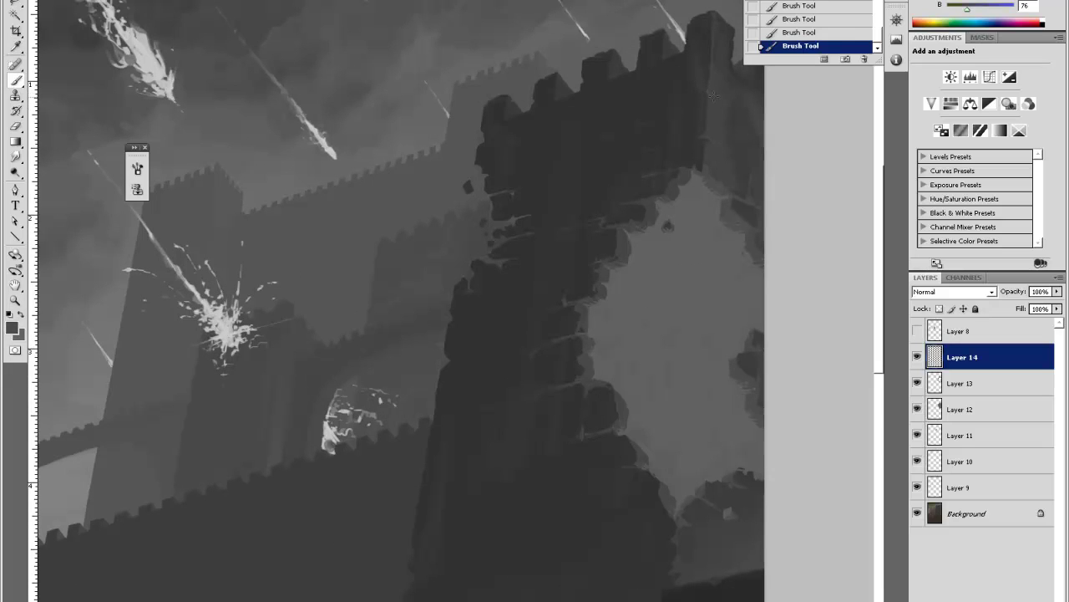
{"action": "key", "text": "e"}
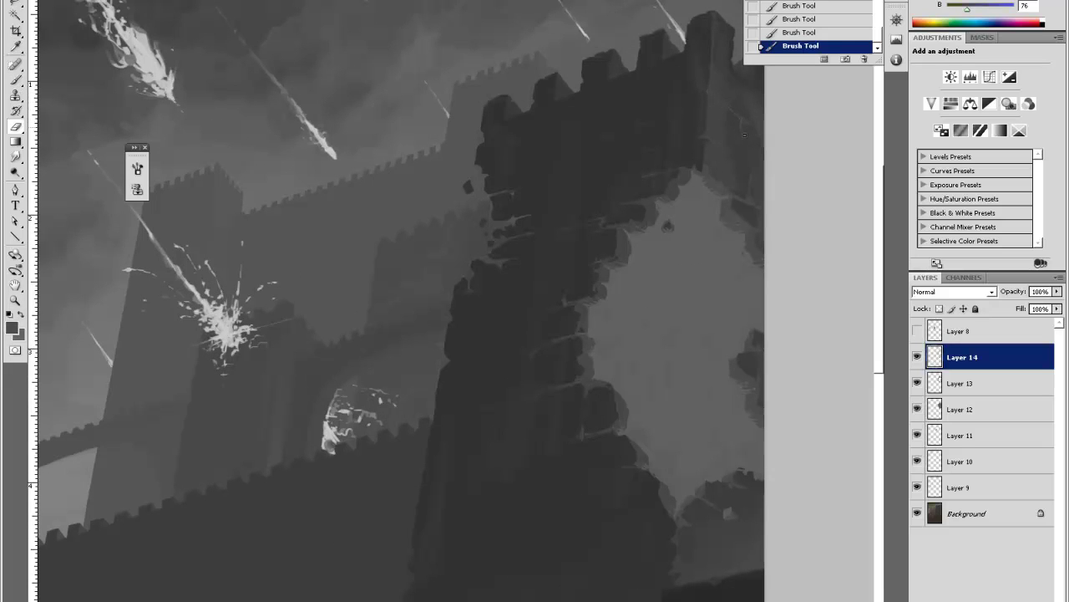
Paint crack strokes down the tower's side wall above the breach's upper-right rim and thin them with the Eraser.
{"action": "key", "text": "b"}
{"action": "mouse_move", "coordinate": [727, 107]}
{"action": "left_mouse_down"}
{"action": "mouse_move", "coordinate": [749, 174]}
{"action": "mouse_move", "coordinate": [742, 154]}
{"action": "left_mouse_up"}
{"action": "key", "text": "e"}
{"action": "key", "text": "b"}
{"action": "left_click_drag", "start_coordinate": [731, 137], "coordinate": [734, 147]}
{"action": "key", "text": "e"}
{"action": "left_click", "coordinate": [734, 144]}
{"action": "key", "text": "b"}
{"action": "left_click", "coordinate": [722, 177]}
Paint short dark cracks below the battlement on the tower's far-right side wall and trim them with the Eraser.
{"action": "key", "text": "e"}
{"action": "left_click", "coordinate": [737, 83]}
{"action": "key", "text": "b"}
{"action": "mouse_move", "coordinate": [755, 96]}
{"action": "left_mouse_down"}
{"action": "mouse_move", "coordinate": [761, 159]}
{"action": "mouse_move", "coordinate": [750, 120]}
{"action": "left_mouse_up"}
{"action": "key", "text": "e"}
{"action": "key", "text": "b"}
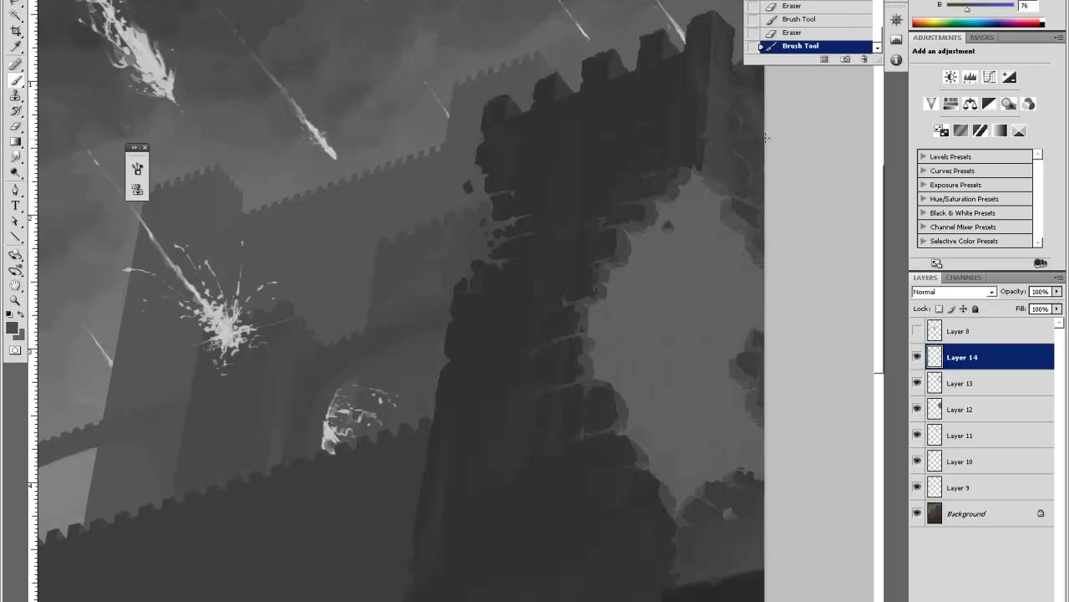
{"action": "left_click", "coordinate": [746, 84]}
{"action": "key", "text": "e"}
{"action": "left_click", "coordinate": [747, 84]}
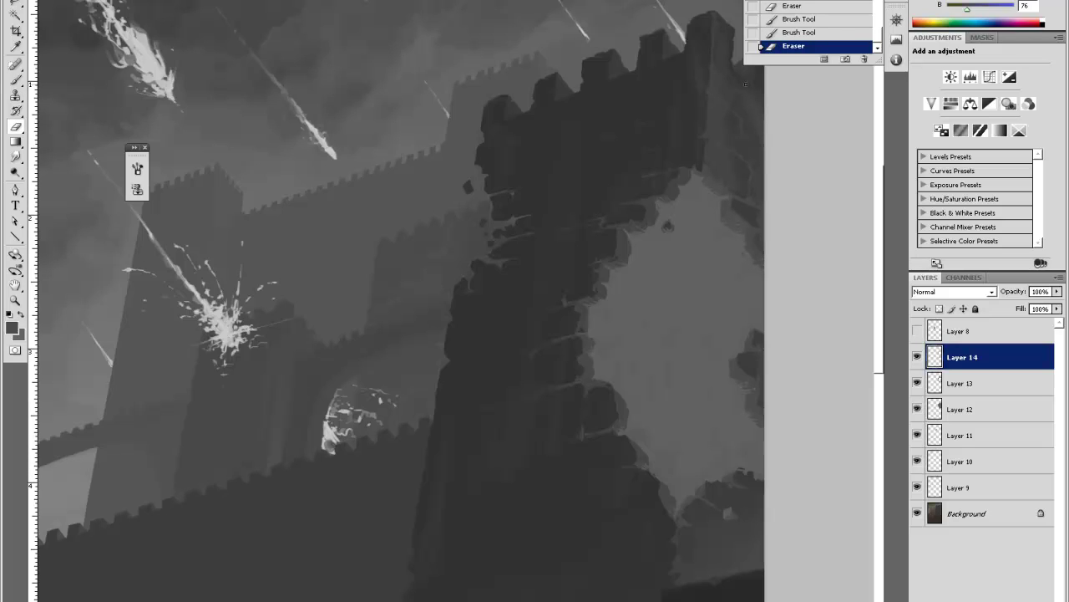
Erase excess paint along the breach's lower-right rim up toward the far-right stone block.
{"action": "key", "text": "ctrl+minus"}
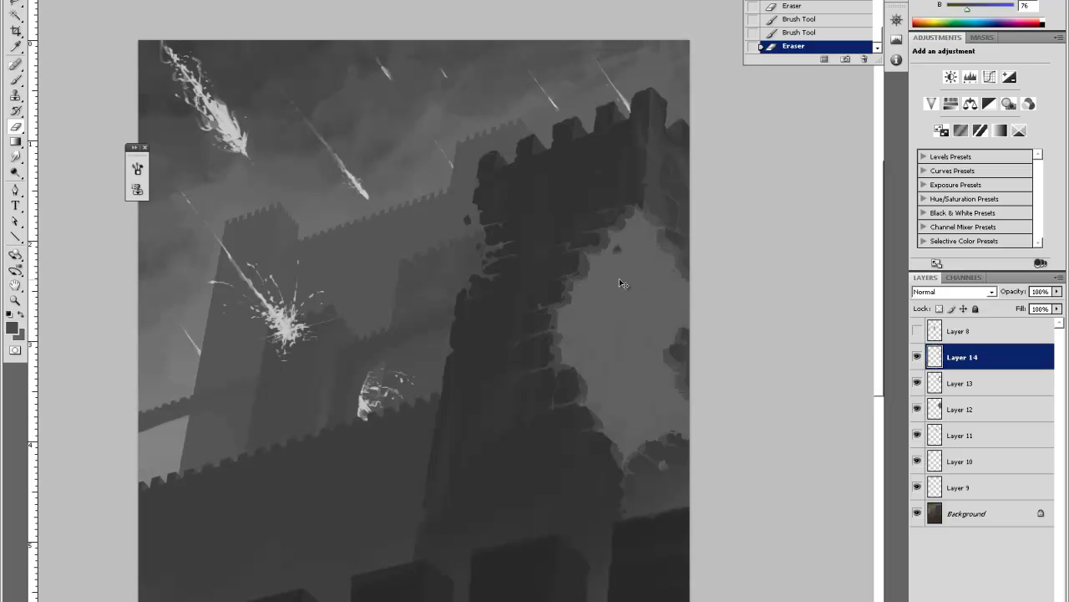
{"action": "key", "text": "ctrl+minus"}
{"action": "key", "text": "z"}
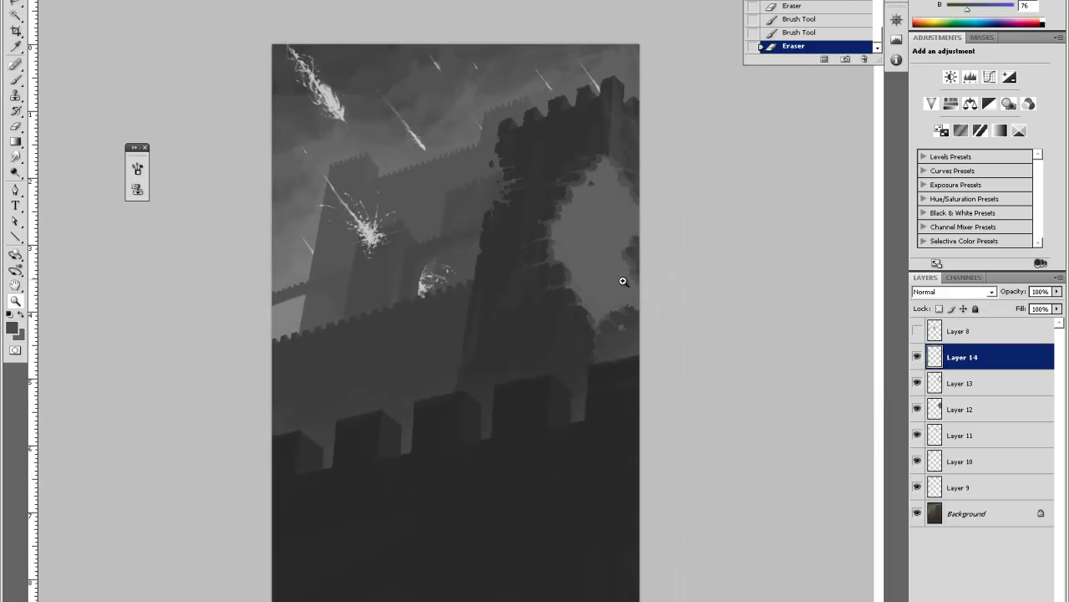
{"action": "left_click", "coordinate": [625, 288]}
{"action": "key", "text": "i"}
{"action": "left_click", "coordinate": [704, 339]}
{"action": "key", "text": "e"}
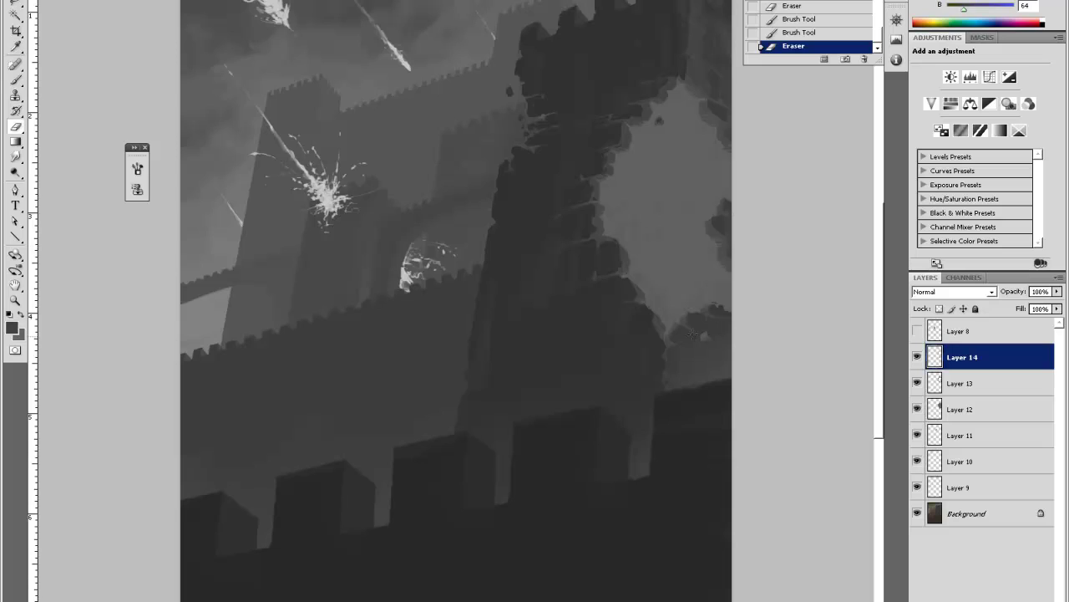
{"action": "left_click_drag", "start_coordinate": [689, 331], "coordinate": [722, 271]}
Lighten the breach's left rim with the Dodge Tool and erase along its middle section.
{"action": "key", "text": "o"}
{"action": "left_click", "coordinate": [651, 206]}
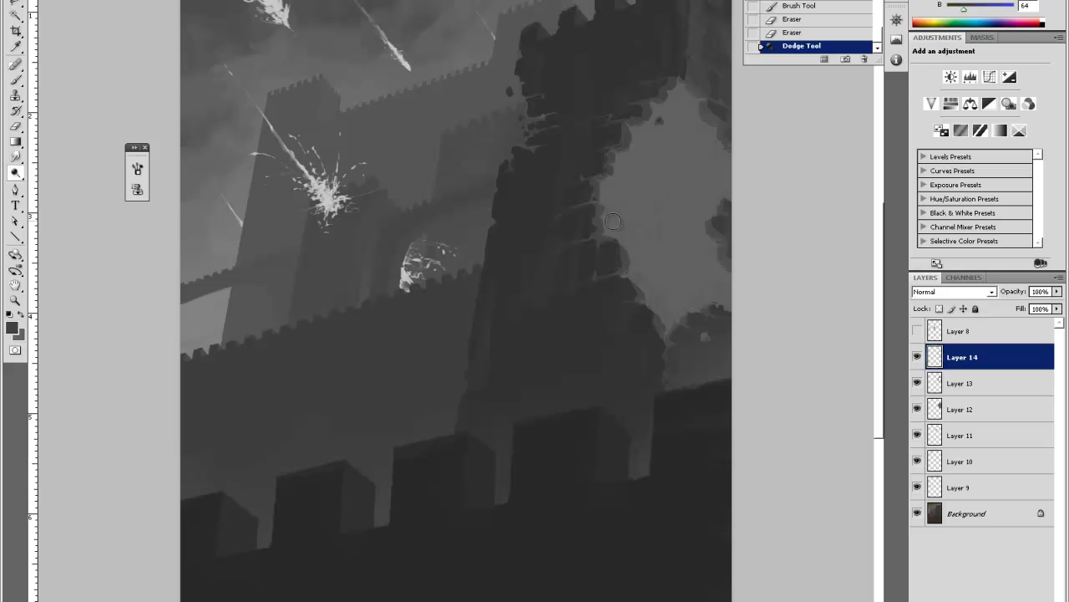
{"action": "key", "text": "e"}
{"action": "key", "text": "x"}
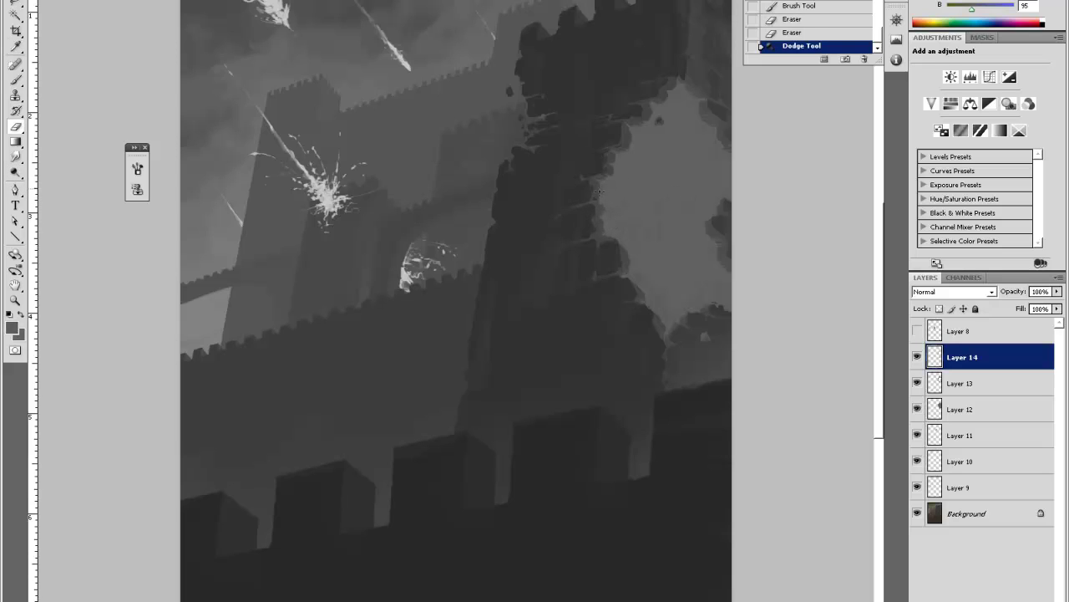
{"action": "left_click_drag", "start_coordinate": [599, 191], "coordinate": [599, 222]}
Sample the light tone inside the breach and paint short strokes up the middle of its left rim.
{"action": "key", "text": "o"}
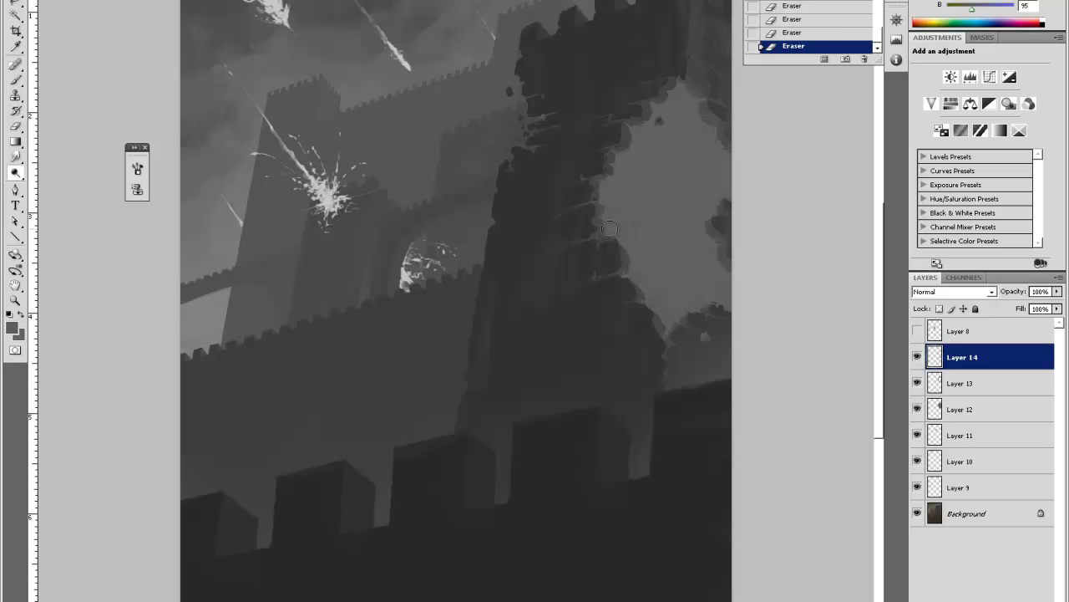
{"action": "key", "text": "i"}
{"action": "left_click", "coordinate": [611, 224]}
{"action": "key", "text": "b"}
{"action": "left_click_drag", "start_coordinate": [599, 239], "coordinate": [596, 237]}
{"action": "left_click_drag", "start_coordinate": [598, 234], "coordinate": [600, 229]}
{"action": "left_click_drag", "start_coordinate": [601, 219], "coordinate": [602, 210]}
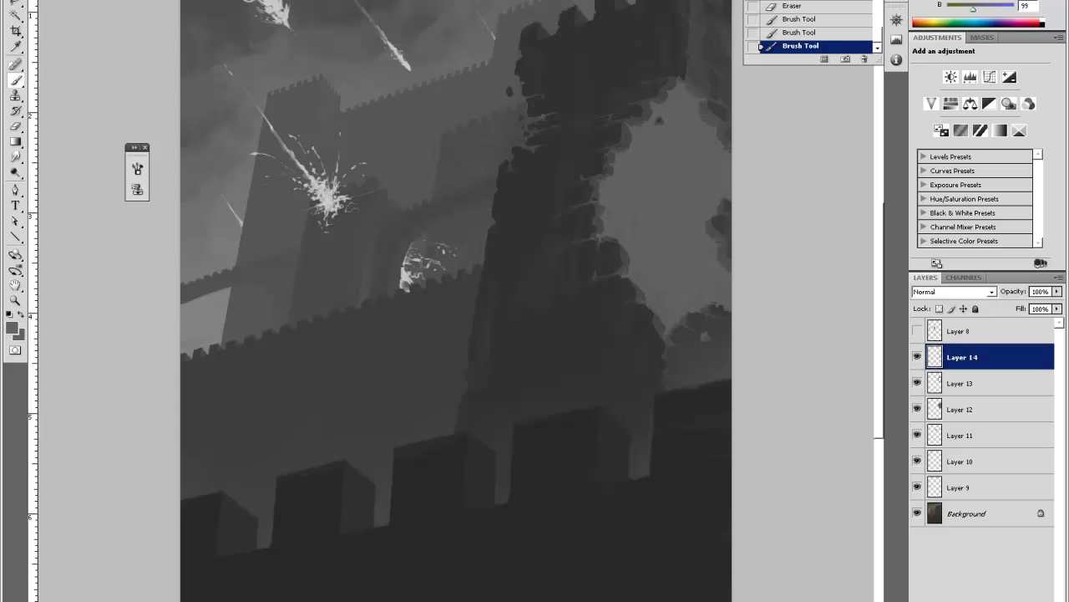
On a new layer, paint and trim a small debris chunk inside the breach near its upper-left rim, using the rim's sampled grey.
{"action": "key", "text": "ctrl+shift+alt+n"}
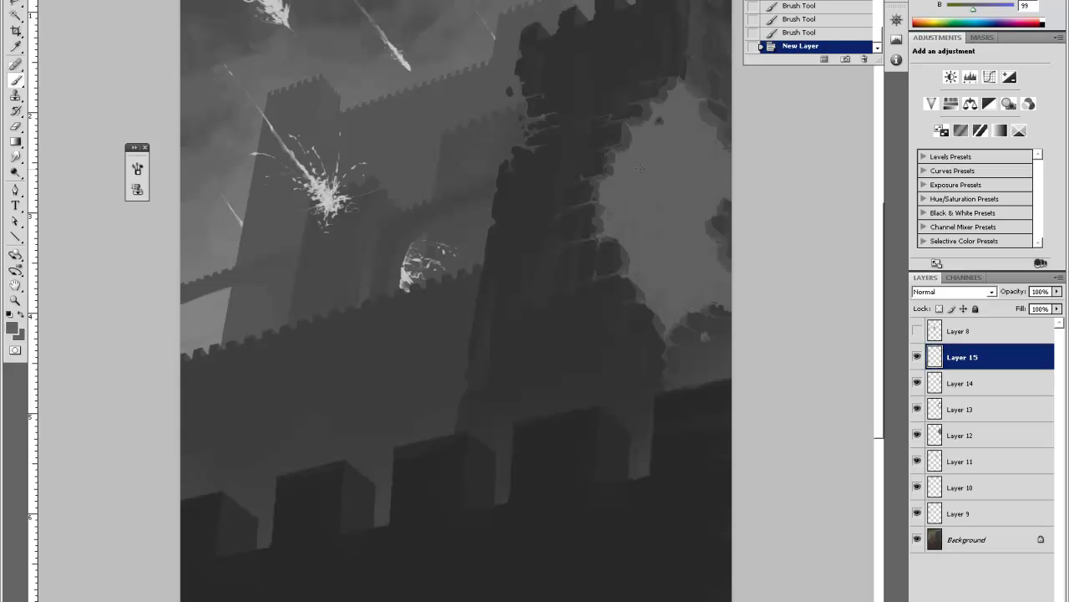
{"action": "left_click", "coordinate": [632, 137], "text": "alt"}
{"action": "left_click", "coordinate": [637, 169]}
{"action": "key", "text": "e"}
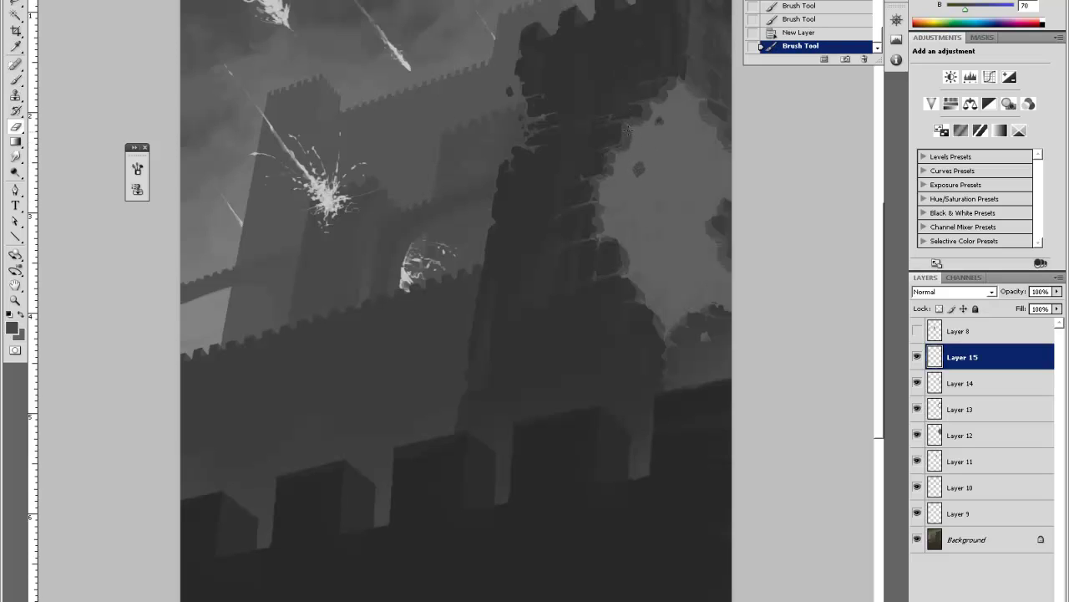
{"action": "left_click", "coordinate": [631, 178]}
{"action": "key", "text": "b"}
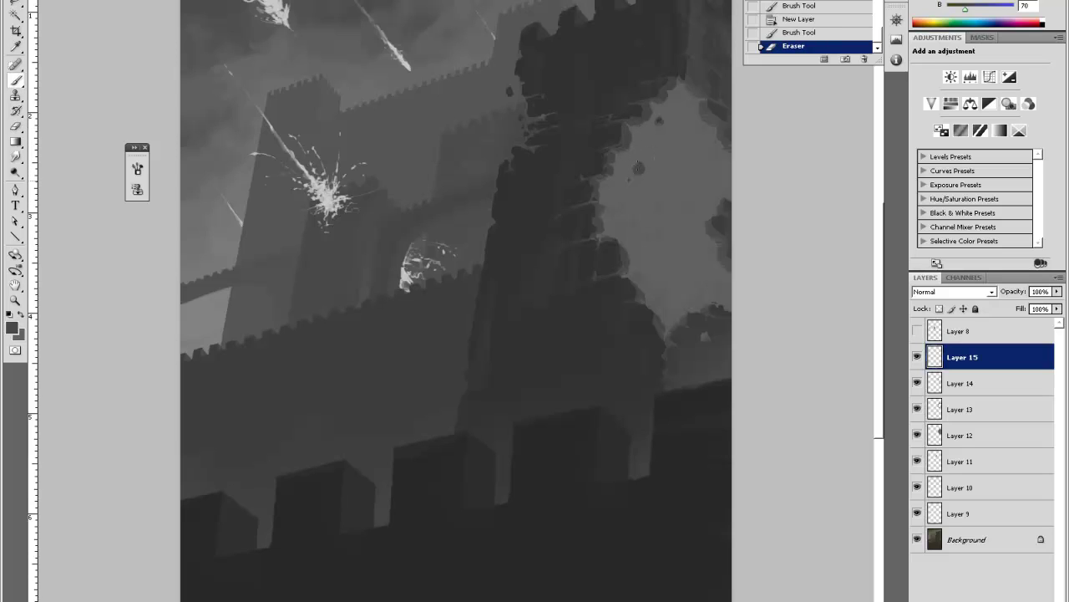
{"action": "left_click", "coordinate": [638, 169]}
Sample the grey of the wall beyond the breach's right rim, paint small debris pieces in the breach's upper right and trim them.
{"action": "left_click", "coordinate": [726, 125], "text": "alt"}
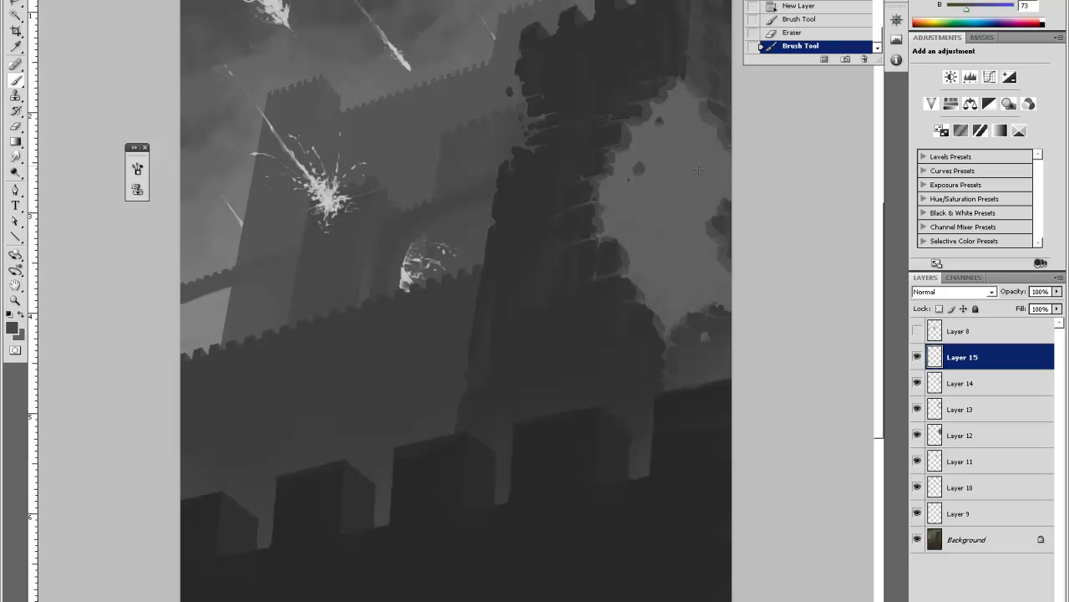
{"action": "left_click", "coordinate": [701, 168]}
{"action": "key", "text": "e"}
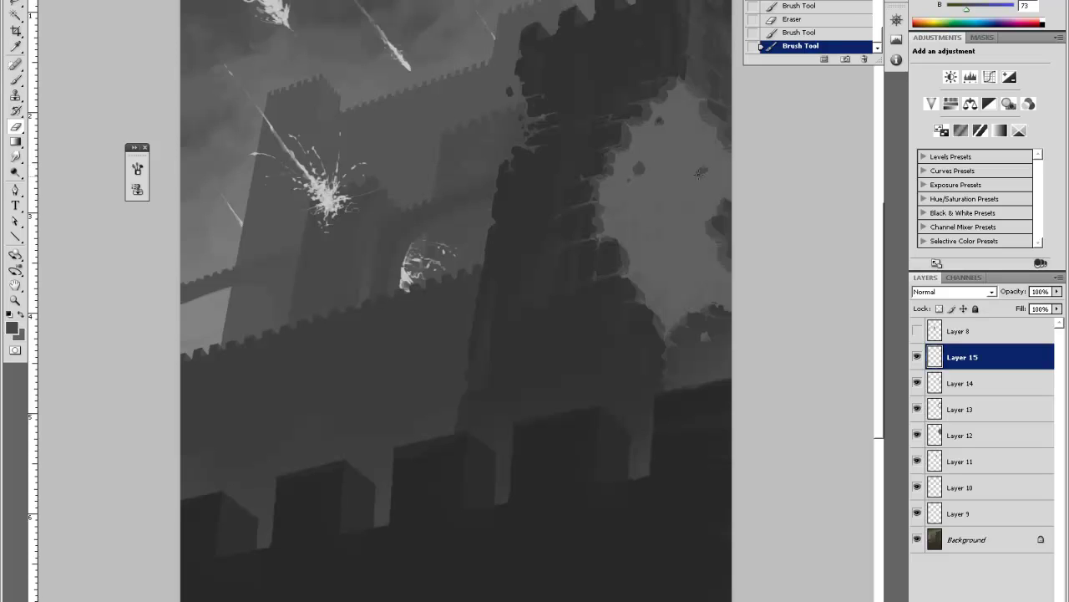
{"action": "left_click", "coordinate": [702, 170]}
{"action": "left_click", "coordinate": [708, 167]}
{"action": "left_click", "coordinate": [714, 164]}
{"action": "key", "text": "b"}
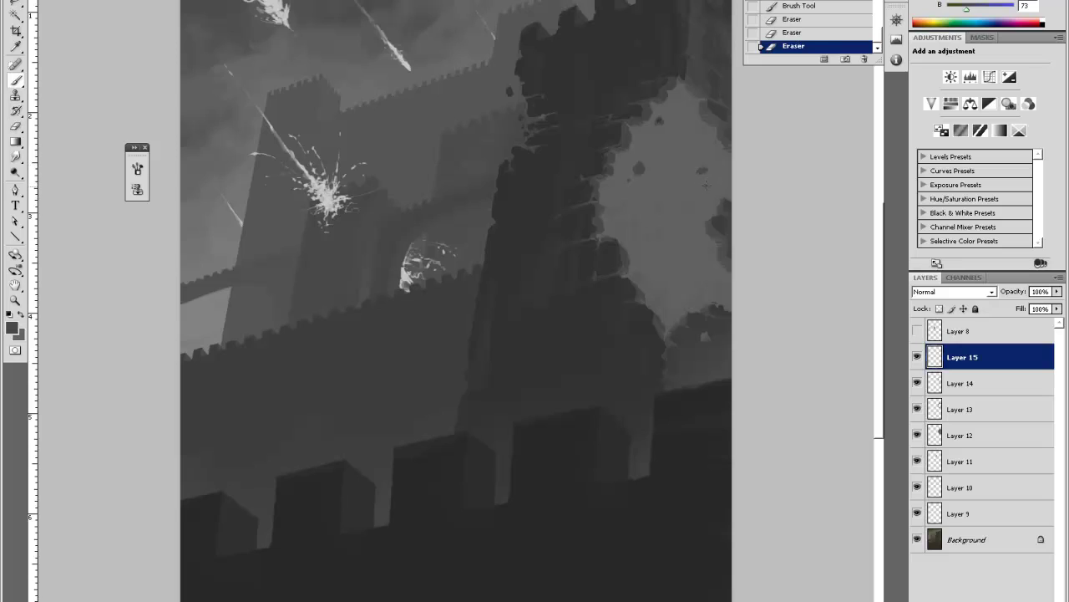
{"action": "left_click", "coordinate": [703, 187]}
{"action": "key", "text": "alt"}
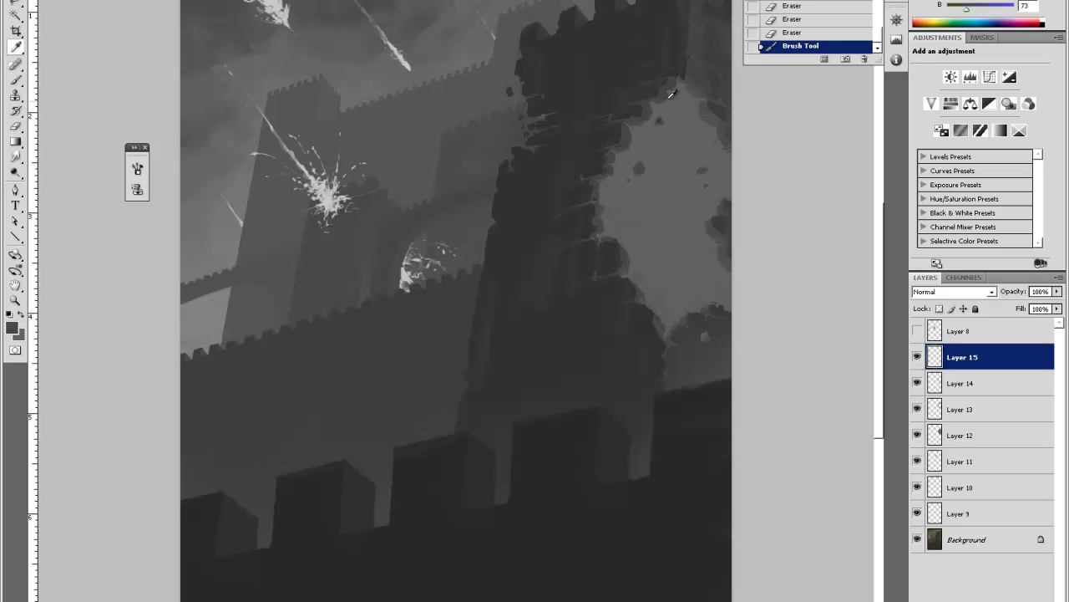
Paint a darker debris chunk inside the breach beside its lower-left rim, then trim it and the upper-left chunk with a resized Eraser.
{"action": "left_click", "coordinate": [619, 248], "text": "alt"}
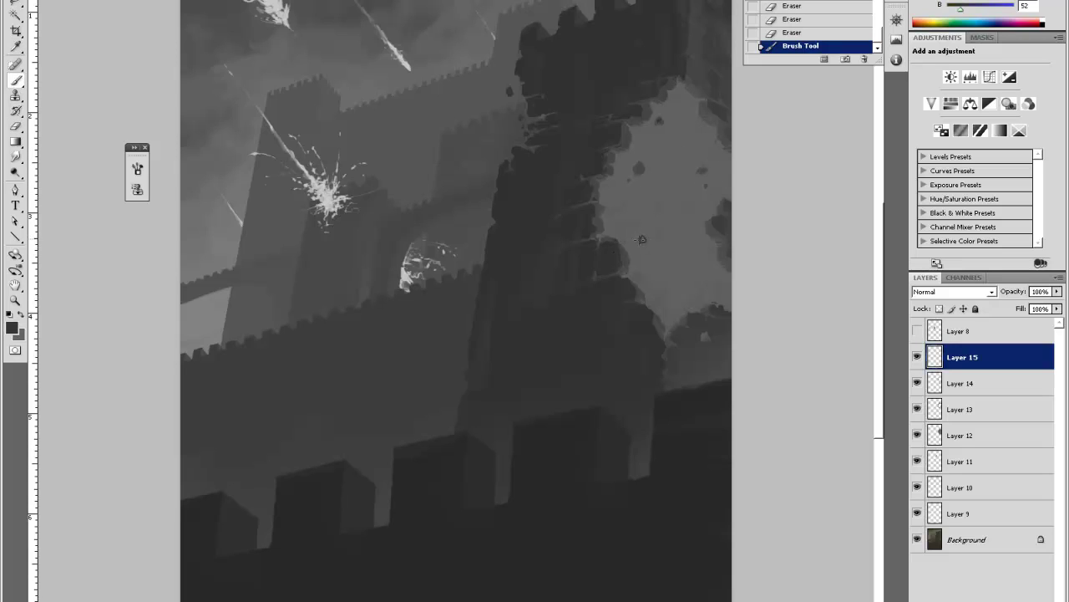
{"action": "left_click", "coordinate": [642, 240]}
{"action": "key", "text": "e"}
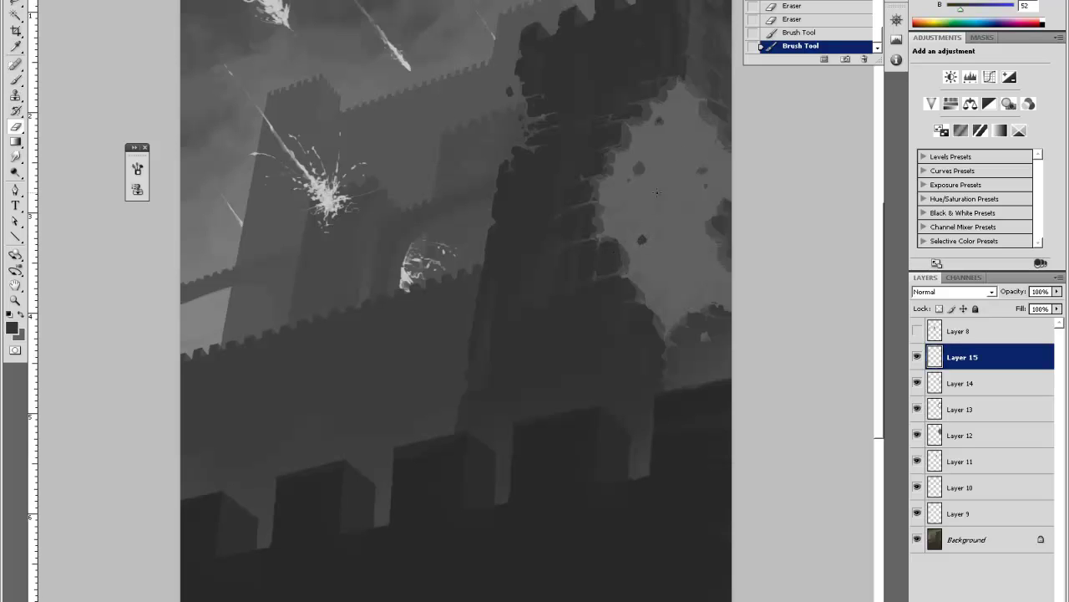
{"action": "right_click", "coordinate": [652, 182]}
{"action": "left_click_drag", "start_coordinate": [678, 211], "coordinate": [685, 212]}
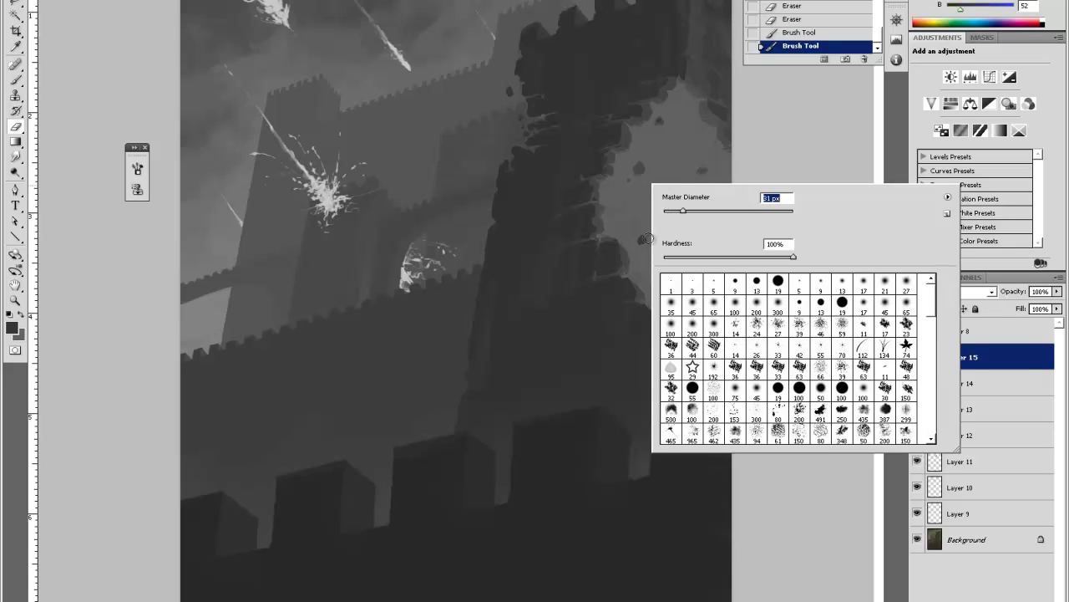
{"action": "left_click", "coordinate": [649, 239]}
{"action": "left_click", "coordinate": [647, 237]}
{"action": "left_click", "coordinate": [641, 168]}
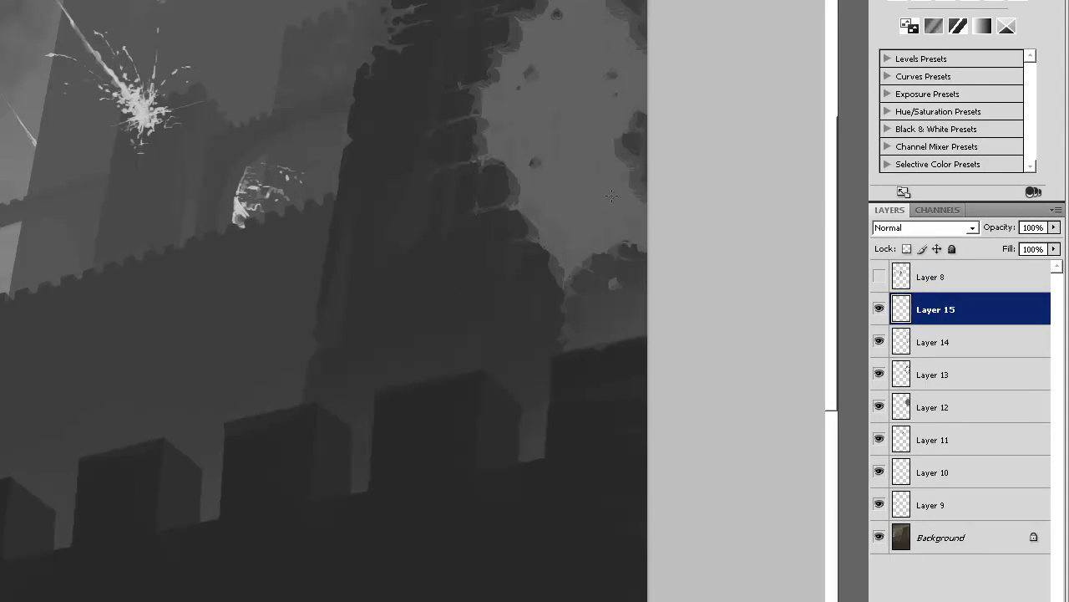
Shape a small debris piece in the breach's lower right and touch up the fragment beside its upper-left rim.
{"action": "left_click_drag", "start_coordinate": [609, 203], "coordinate": [620, 207]}
{"action": "left_click_drag", "start_coordinate": [602, 221], "coordinate": [602, 223]}
{"action": "left_click_drag", "start_coordinate": [507, 86], "coordinate": [487, 92]}
Set the foreground colour to dark grey 282828, paint a larger debris chunk on the tower face left of the breach and trim it.
{"action": "left_click", "coordinate": [11, 328]}
{"action": "left_click", "coordinate": [184, 311]}
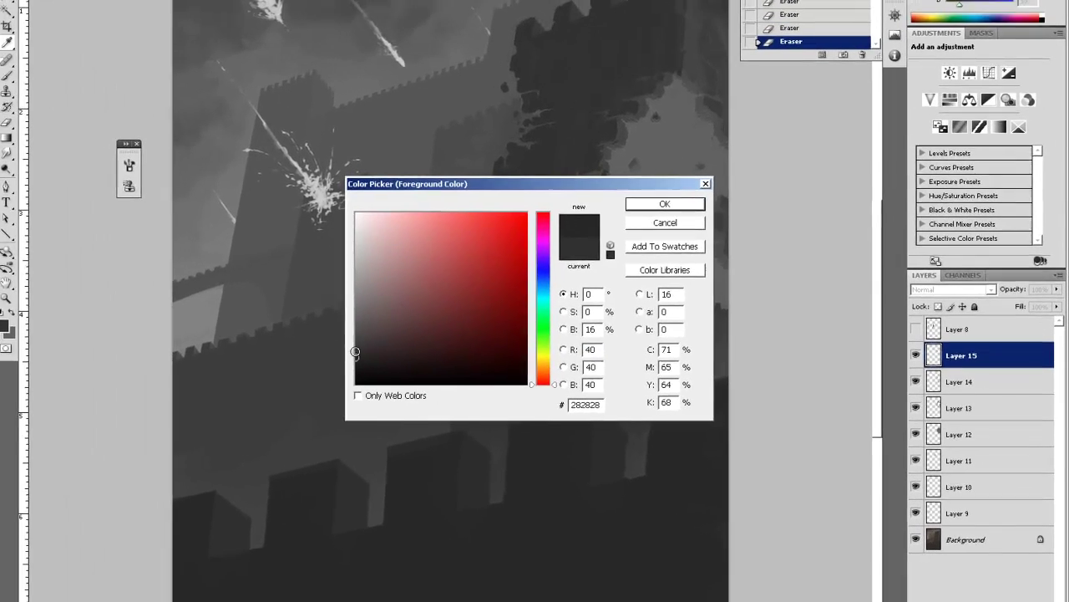
{"action": "key", "text": "Return"}
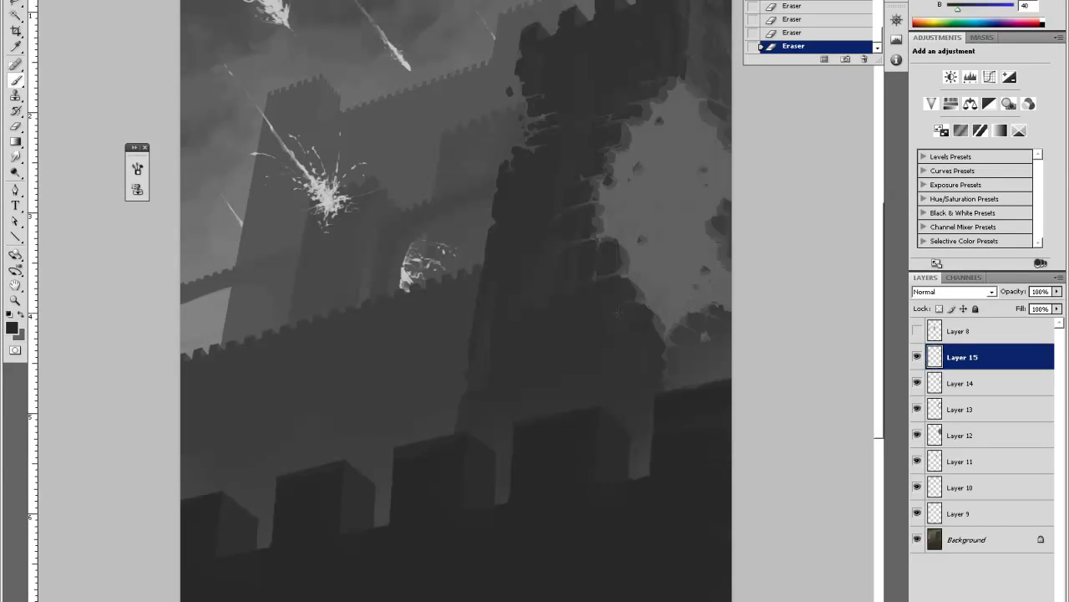
{"action": "left_click_drag", "start_coordinate": [575, 326], "coordinate": [563, 315]}
{"action": "key", "text": "e"}
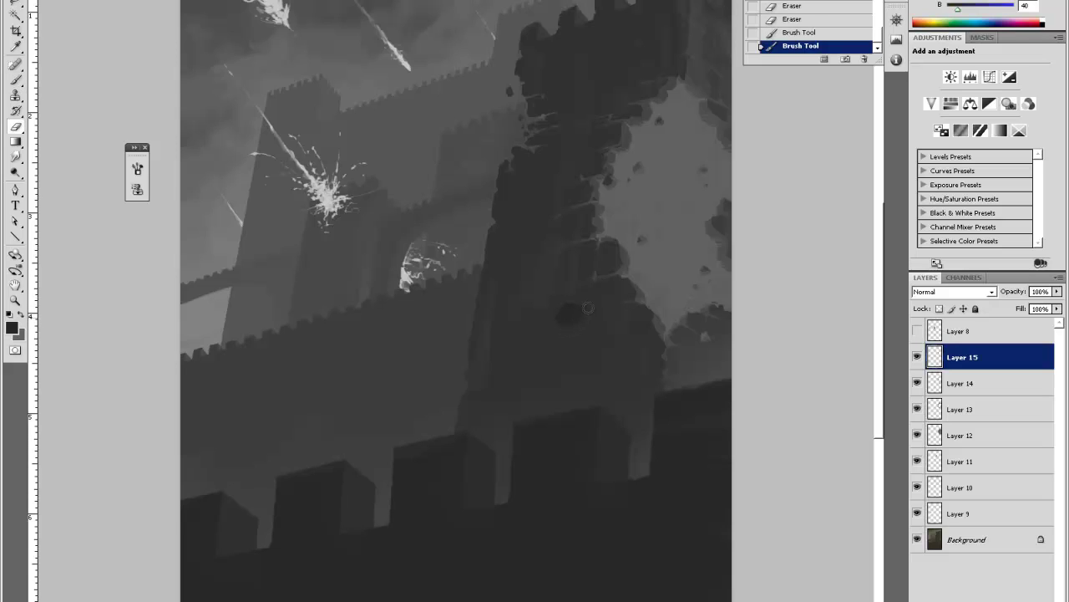
{"action": "left_click_drag", "start_coordinate": [583, 317], "coordinate": [593, 304]}
Sample the grey of the wall below the breach, paint a debris chunk there and erase around its edges.
{"action": "key", "text": "b"}
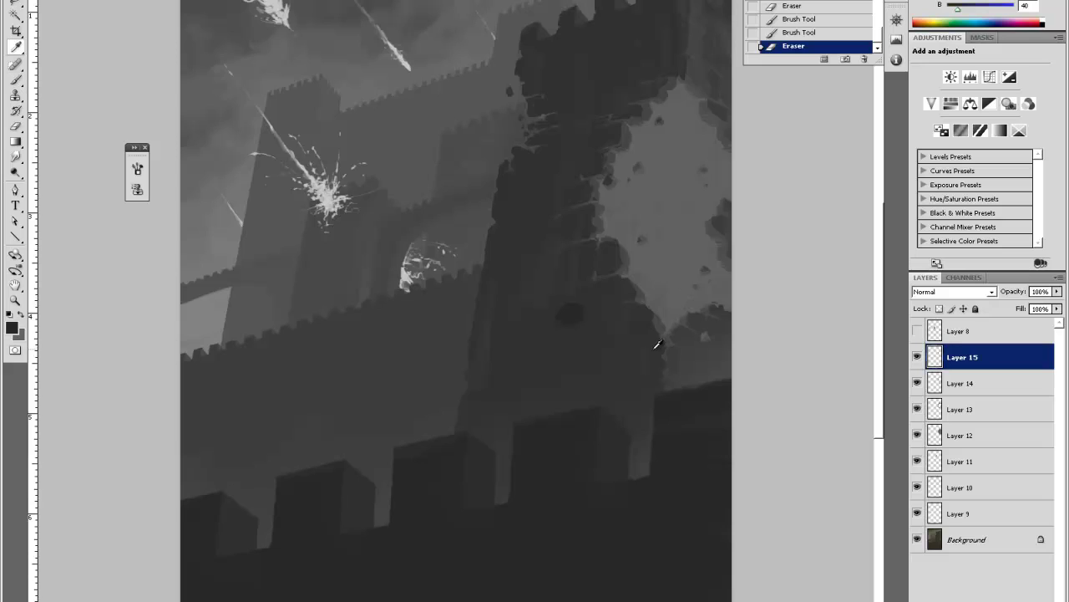
{"action": "left_click", "coordinate": [705, 353], "text": "alt"}
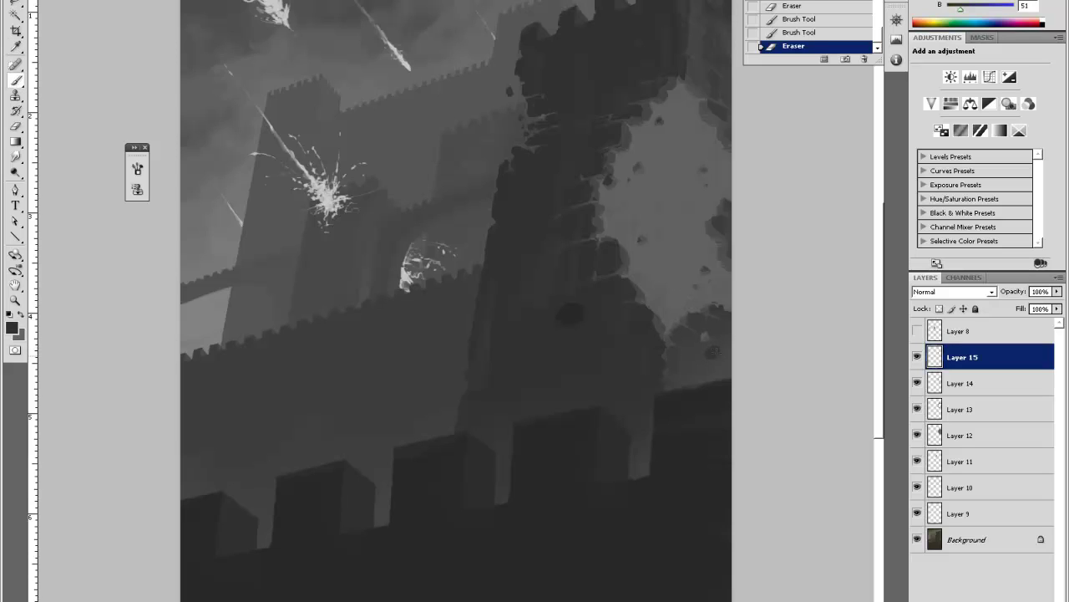
{"action": "key", "text": "e"}
{"action": "left_click", "coordinate": [714, 354]}
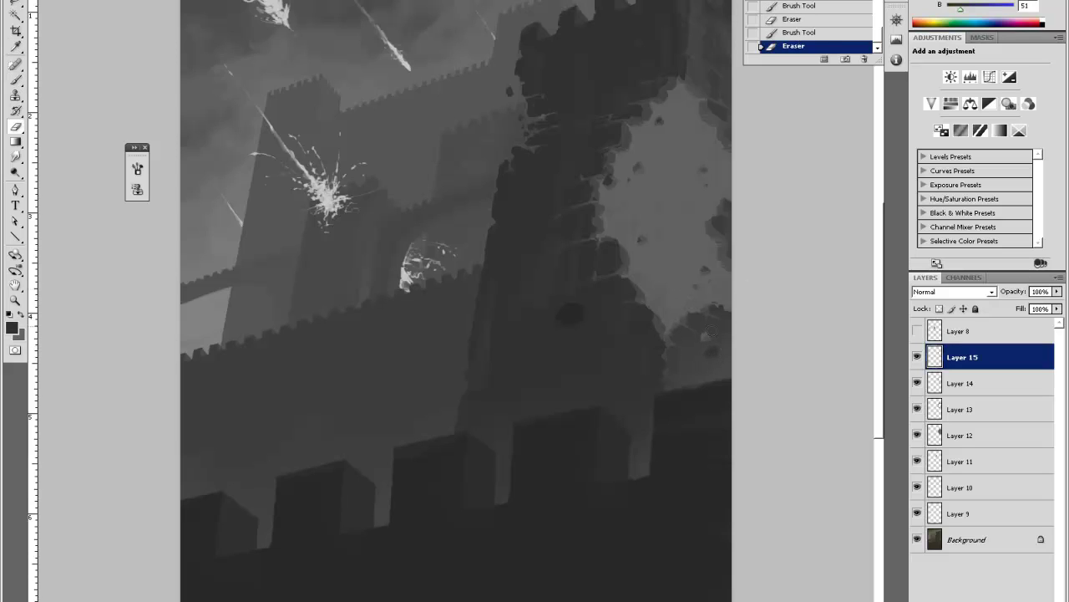
{"action": "left_click", "coordinate": [710, 336]}
Sample the dark tone by the large debris chunk and dab small dark fragments above it toward the breach's left rim.
{"action": "key", "text": "i"}
{"action": "left_click", "coordinate": [570, 301]}
{"action": "key", "text": "b"}
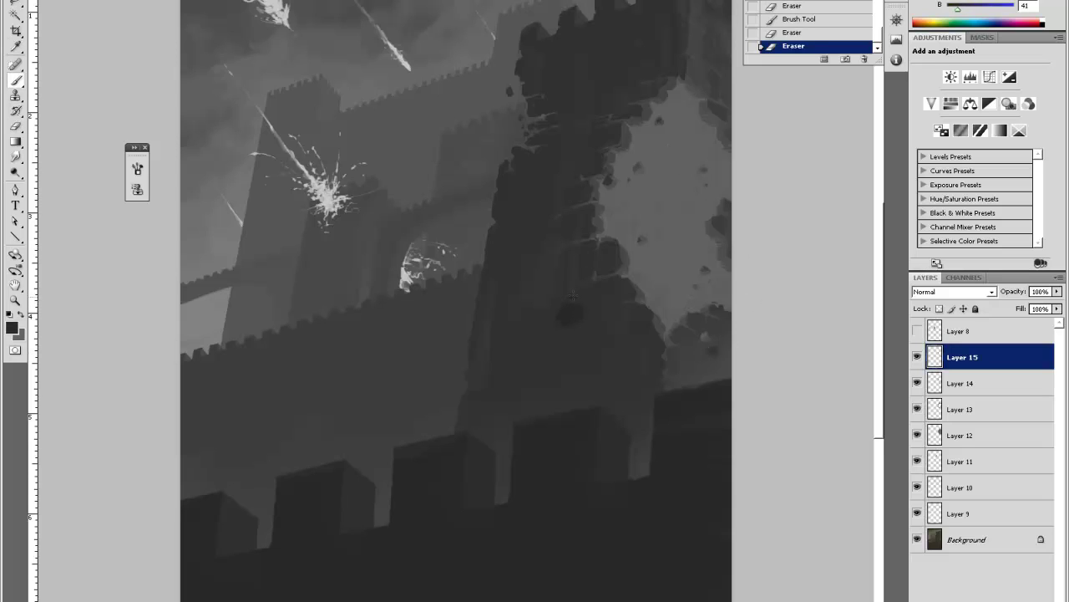
{"action": "left_click", "coordinate": [571, 294]}
{"action": "left_click", "coordinate": [598, 221]}
{"action": "left_click", "coordinate": [568, 227]}
{"action": "left_click", "coordinate": [576, 207]}
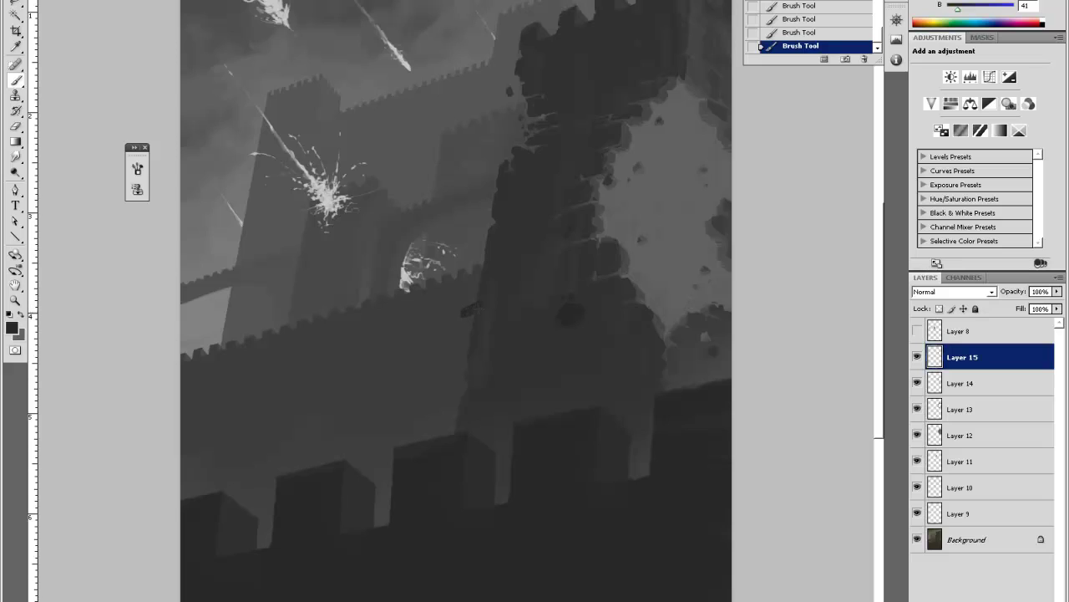
Add a dark debris chunk at the tower's left edge just below the curtain wall's battlements and erase its excess.
{"action": "left_click", "coordinate": [470, 310], "text": "alt"}
{"action": "key", "text": "e"}
{"action": "left_click", "coordinate": [493, 294]}
{"action": "left_click", "coordinate": [494, 294]}
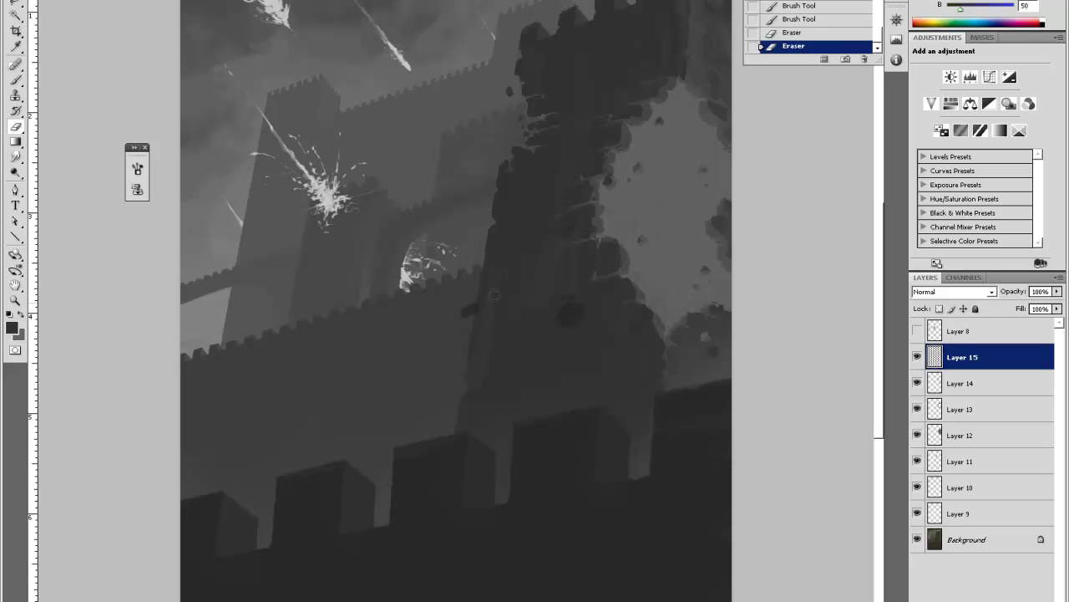
Dab small debris specks just off the tower's left edge, halfway up beside the arch, and trim them with the Eraser.
{"action": "key", "text": "b"}
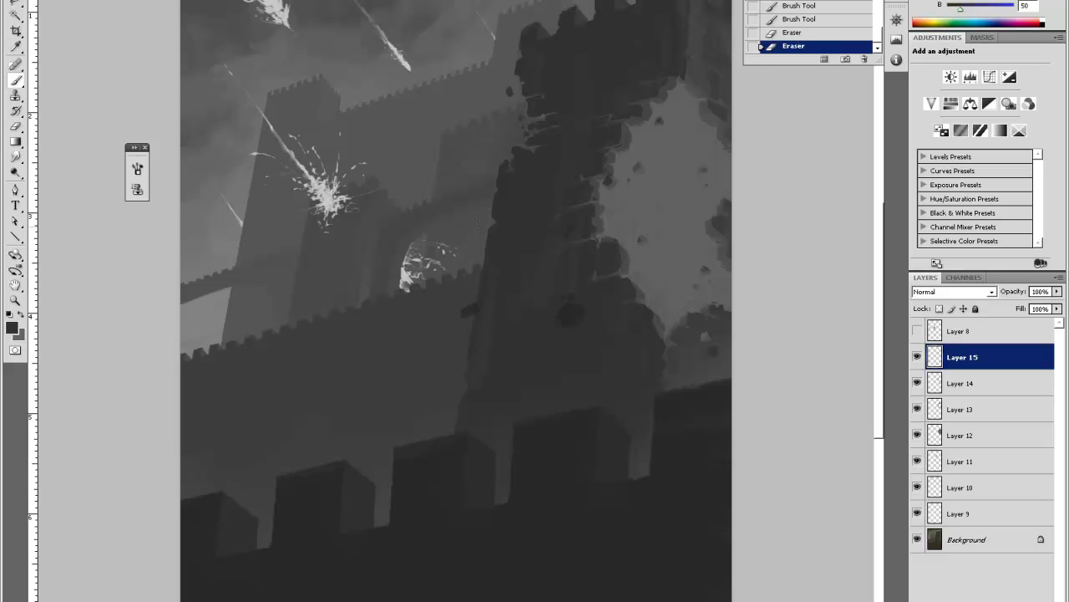
{"action": "left_click", "coordinate": [482, 225]}
{"action": "key", "text": "e"}
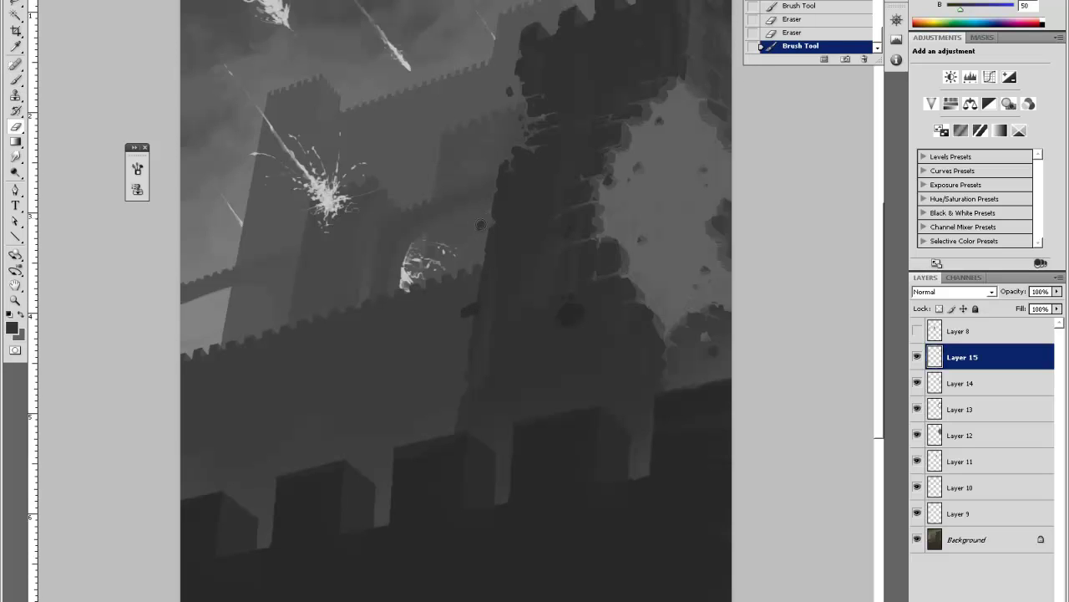
{"action": "left_click", "coordinate": [479, 224]}
{"action": "key", "text": "b"}
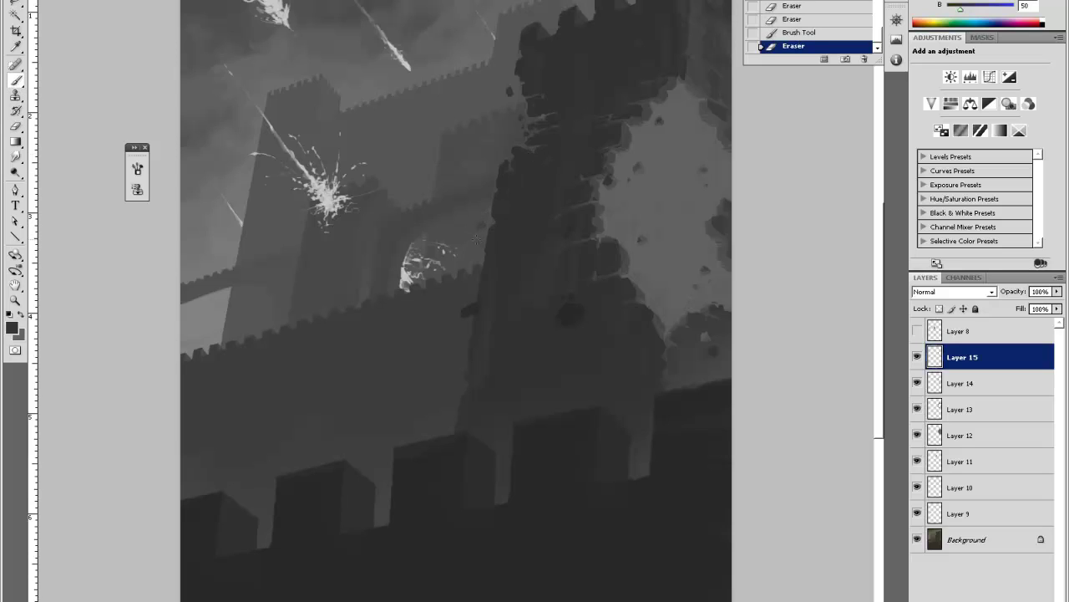
{"action": "left_click", "coordinate": [477, 240]}
{"action": "left_click", "coordinate": [479, 240]}
{"action": "left_click", "coordinate": [483, 239]}
{"action": "key", "text": "e"}
{"action": "left_click", "coordinate": [484, 232]}
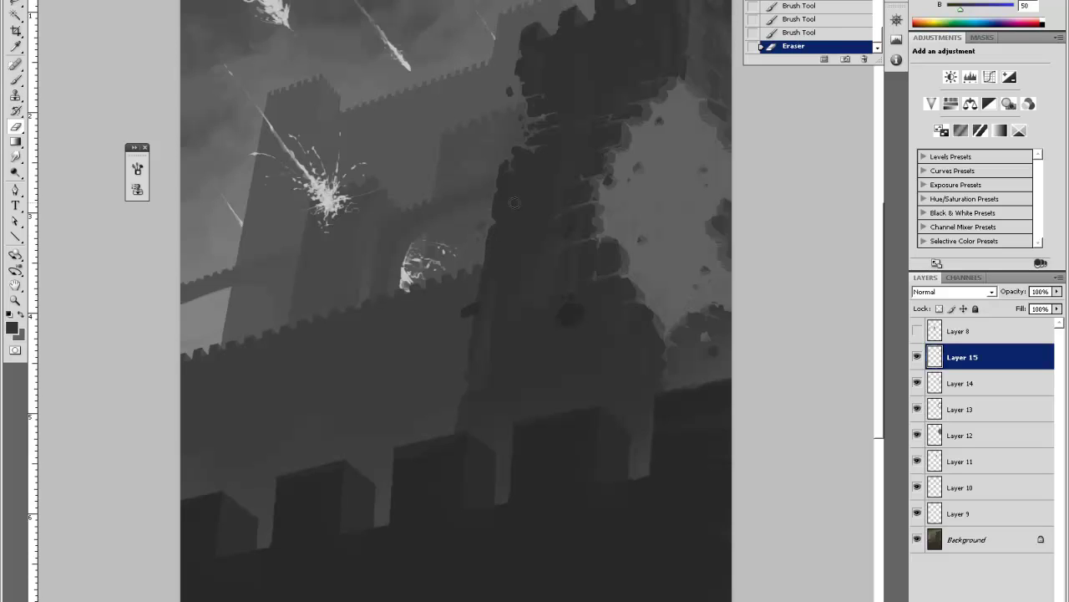
Paint a column of small fragments falling from the tower's crumbled upper-left edge and erase parts of them.
{"action": "key", "text": "b"}
{"action": "left_click", "coordinate": [516, 131]}
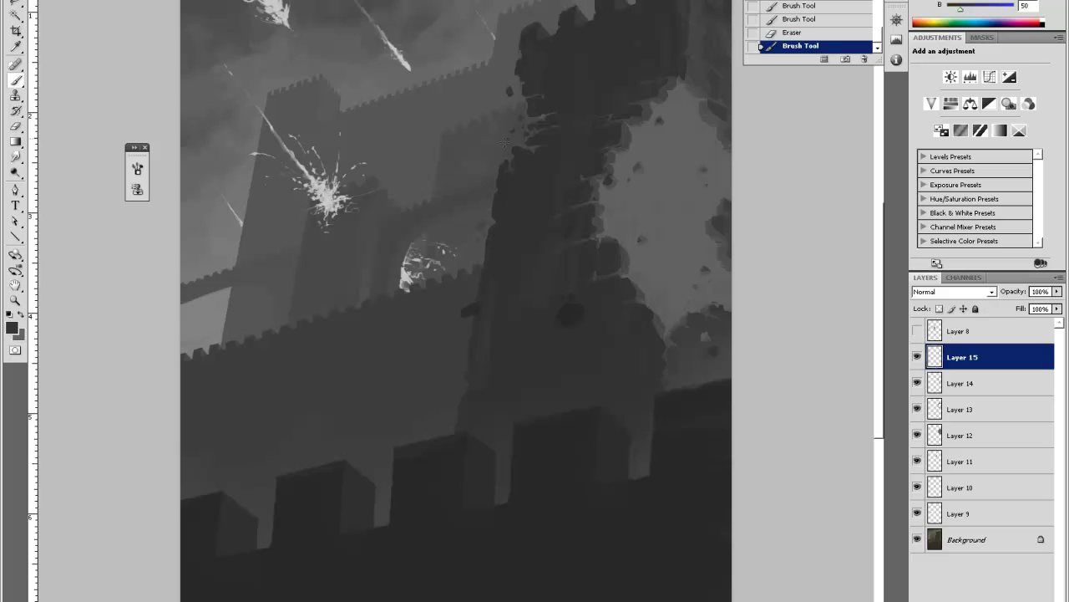
{"action": "left_click", "coordinate": [516, 135]}
{"action": "left_click", "coordinate": [516, 140]}
{"action": "left_click", "coordinate": [515, 144]}
{"action": "key", "text": "e"}
{"action": "left_click", "coordinate": [516, 146]}
{"action": "left_click", "coordinate": [518, 146]}
{"action": "left_click", "coordinate": [520, 146]}
Extend the falling fragments down and away from the tower's upper-left notch and thin them with the Eraser.
{"action": "key", "text": "b"}
{"action": "left_click", "coordinate": [513, 144]}
{"action": "left_click", "coordinate": [508, 145]}
{"action": "left_click", "coordinate": [503, 148]}
{"action": "left_click", "coordinate": [492, 153]}
{"action": "key", "text": "e"}
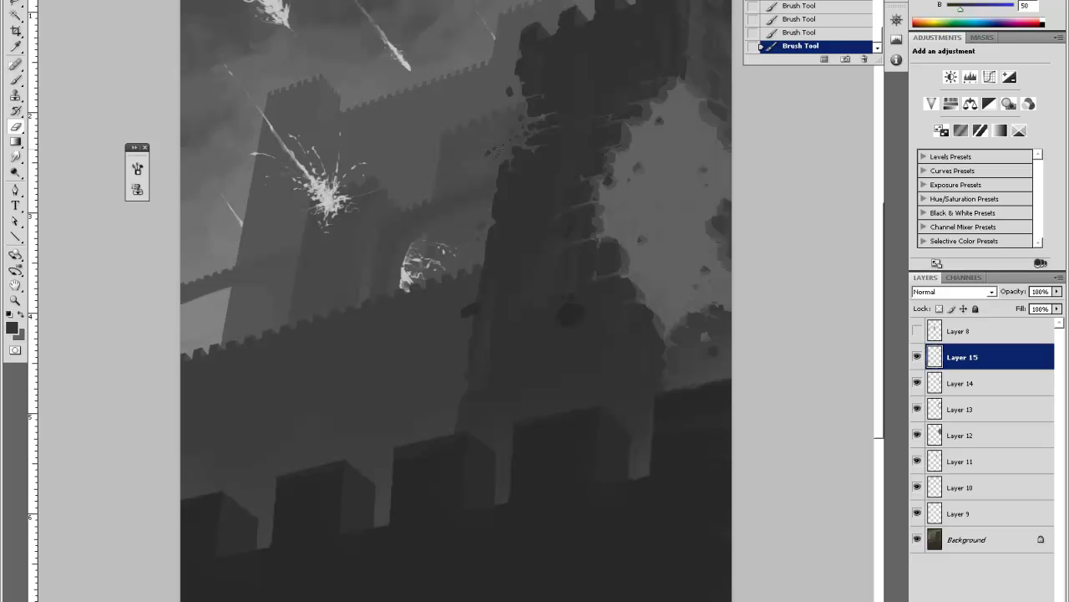
{"action": "left_click", "coordinate": [501, 150]}
{"action": "left_click", "coordinate": [503, 152]}
Sample the breach's lower-left rim tone, paint a small debris piece just inside that rim and trim it.
{"action": "key", "text": "b"}
{"action": "left_click", "coordinate": [633, 282], "text": "alt"}
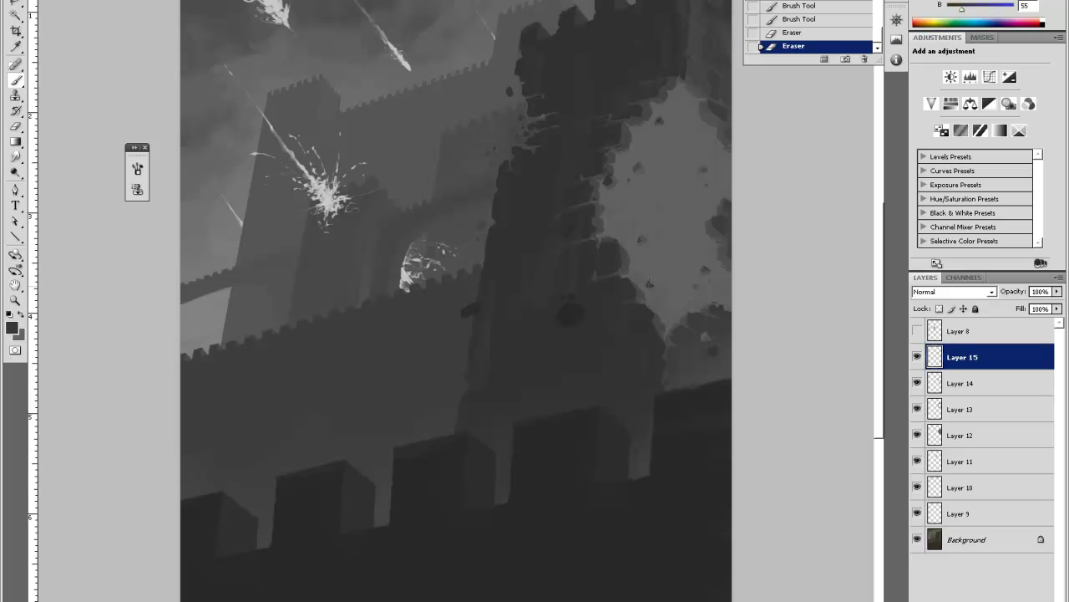
{"action": "left_click", "coordinate": [647, 284]}
{"action": "left_click", "coordinate": [648, 284]}
{"action": "key", "text": "e"}
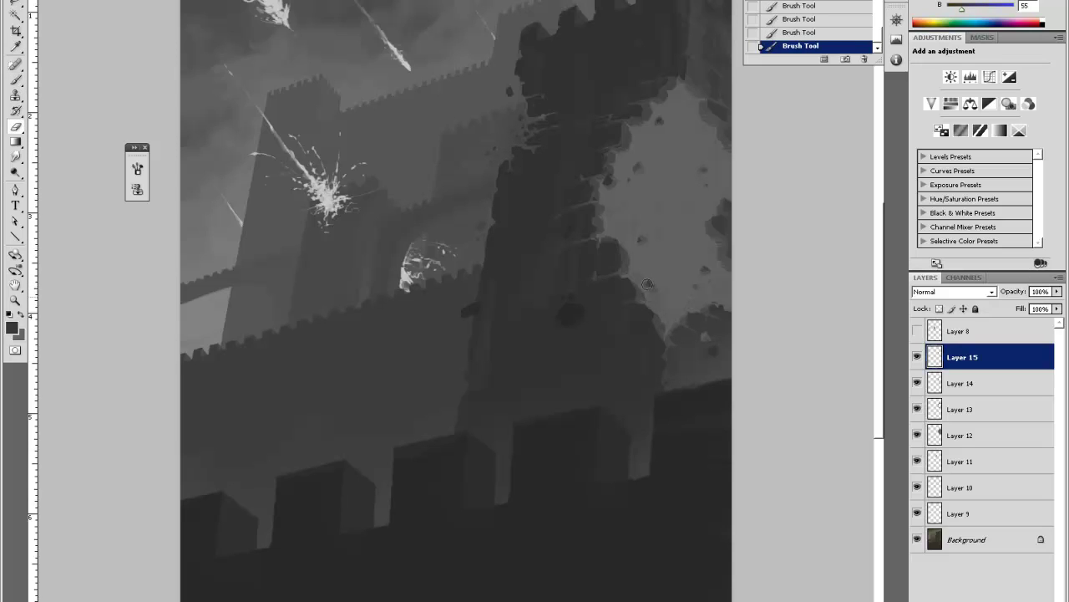
{"action": "left_click", "coordinate": [647, 284]}
Dab debris specks in the breach at the canvas's right edge and erase a spot beside the right rim.
{"action": "key", "text": "b"}
{"action": "left_click", "coordinate": [732, 257]}
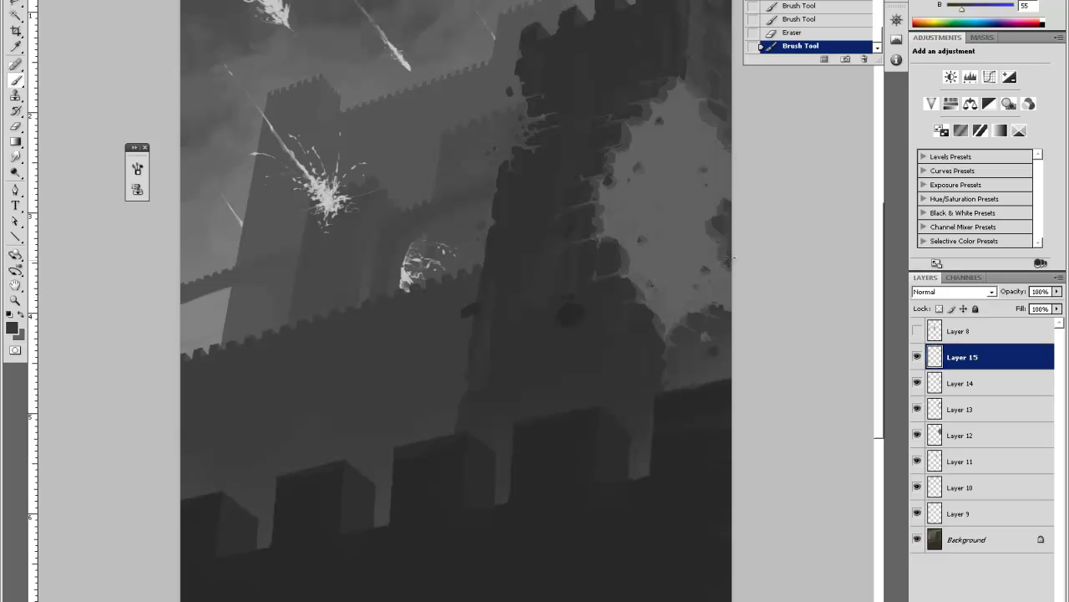
{"action": "left_click", "coordinate": [727, 254]}
{"action": "key", "text": "e"}
{"action": "left_click", "coordinate": [708, 213]}
Sample the dark tone of the tower's large debris chunk, paint dark pieces over the breach's lower-left rim and trim them.
{"action": "key", "text": "b"}
{"action": "left_click", "coordinate": [575, 308], "text": "alt"}
{"action": "left_click", "coordinate": [653, 309]}
{"action": "key", "text": "e"}
{"action": "left_click", "coordinate": [655, 314]}
{"action": "left_click", "coordinate": [653, 316]}
{"action": "left_click", "coordinate": [651, 318]}
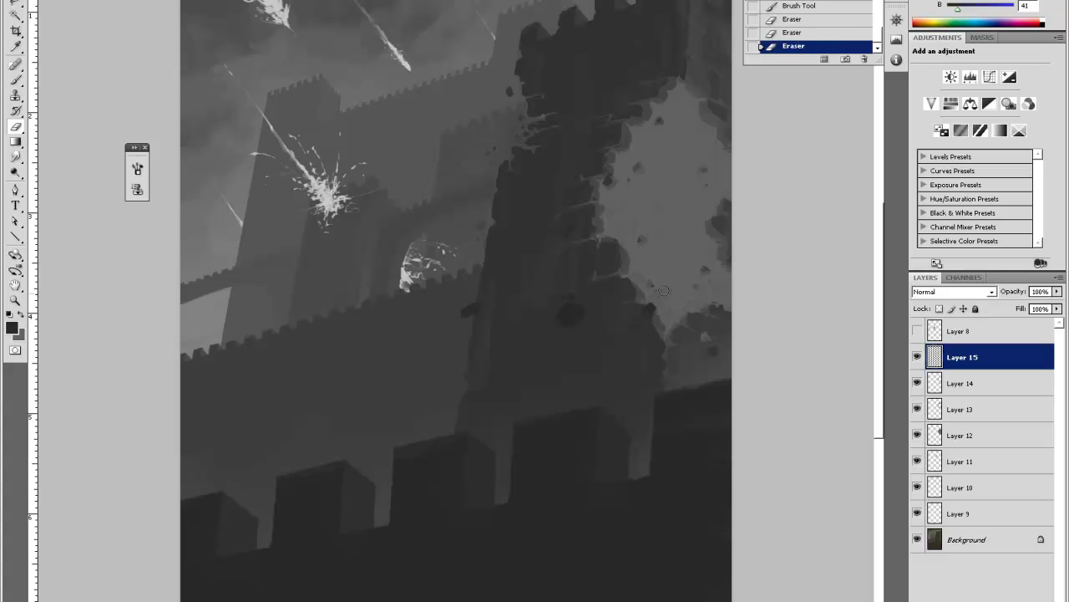
{"action": "key", "text": "b"}
{"action": "left_click", "coordinate": [645, 332]}
{"action": "key", "text": "e"}
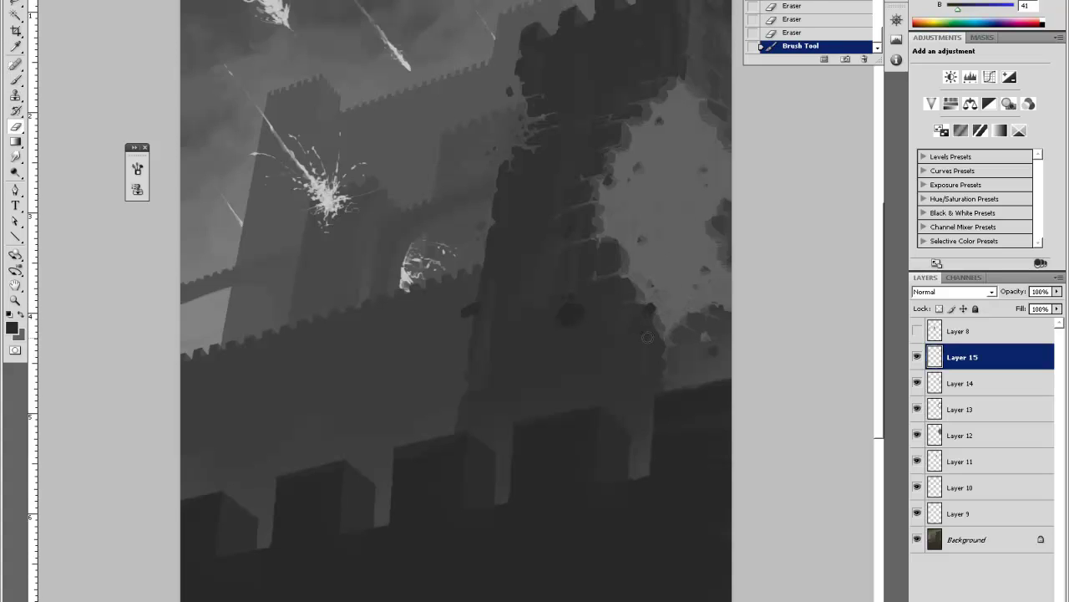
{"action": "left_click", "coordinate": [643, 335]}
Adjust the brush size and paint a dark debris chunk at the tower's lower-left base, just above the foreground battlements.
{"action": "key", "text": "ctrl+minus"}
{"action": "key", "text": "z"}
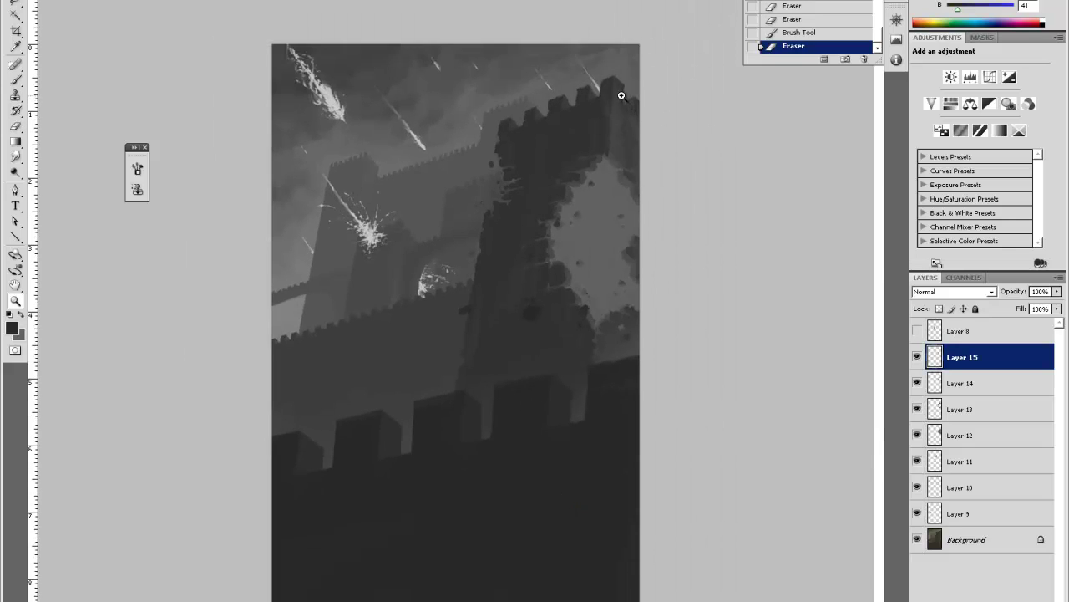
{"action": "key", "text": "i"}
{"action": "key", "text": "b"}
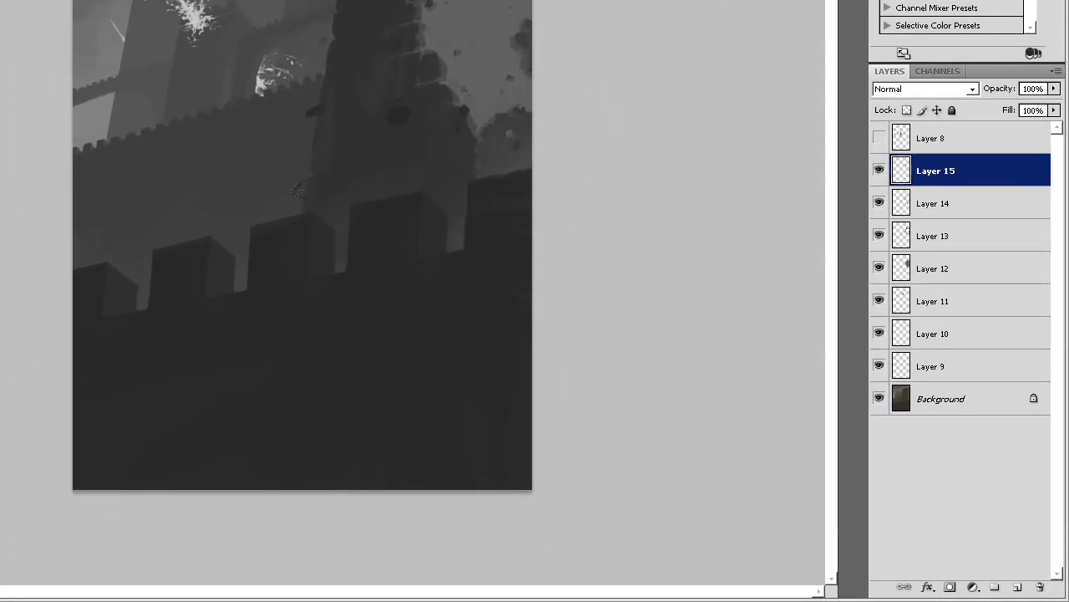
{"action": "right_click", "coordinate": [317, 182]}
{"action": "left_click_drag", "start_coordinate": [337, 182], "coordinate": [331, 180]}
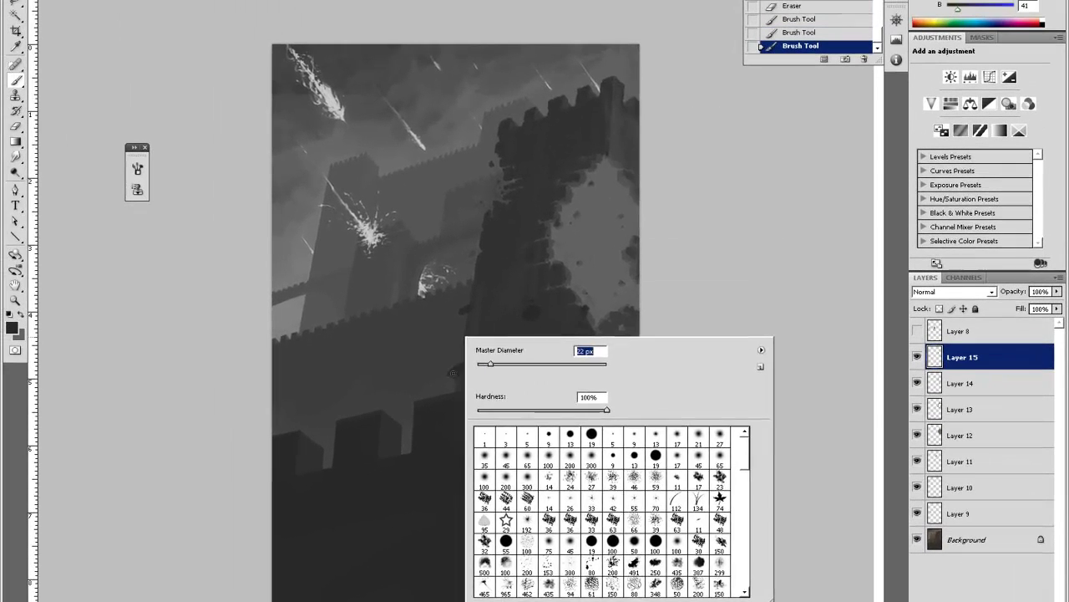
{"action": "key", "text": "Return"}
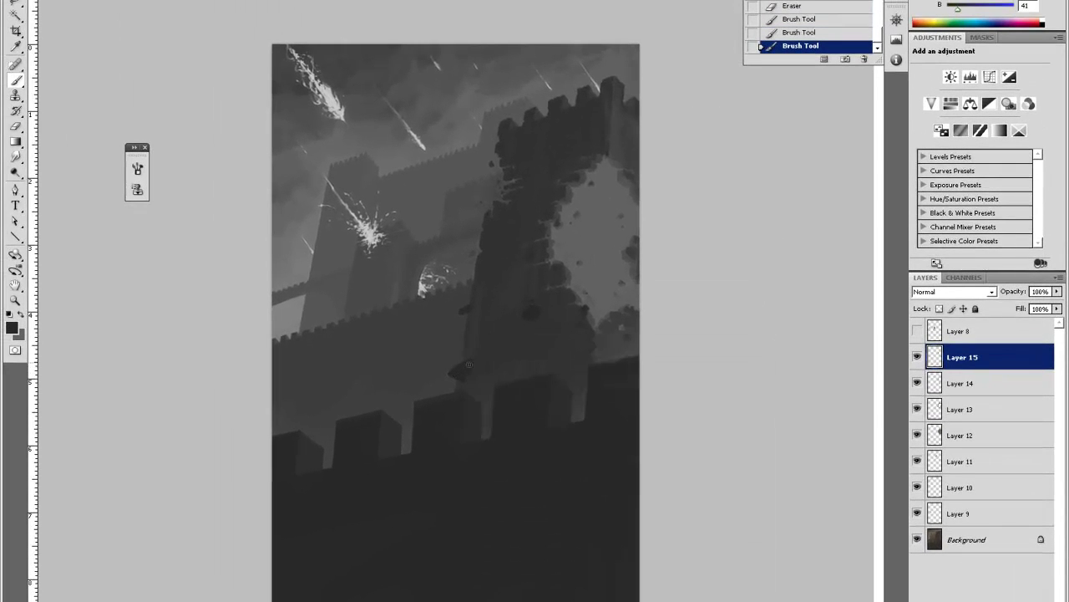
Extend the dark debris chunk at the tower's lower-left base and trim its edges with the eraser.
{"action": "left_click_drag", "start_coordinate": [469, 364], "coordinate": [476, 362]}
{"action": "left_click", "coordinate": [485, 368]}
{"action": "key", "text": "e"}
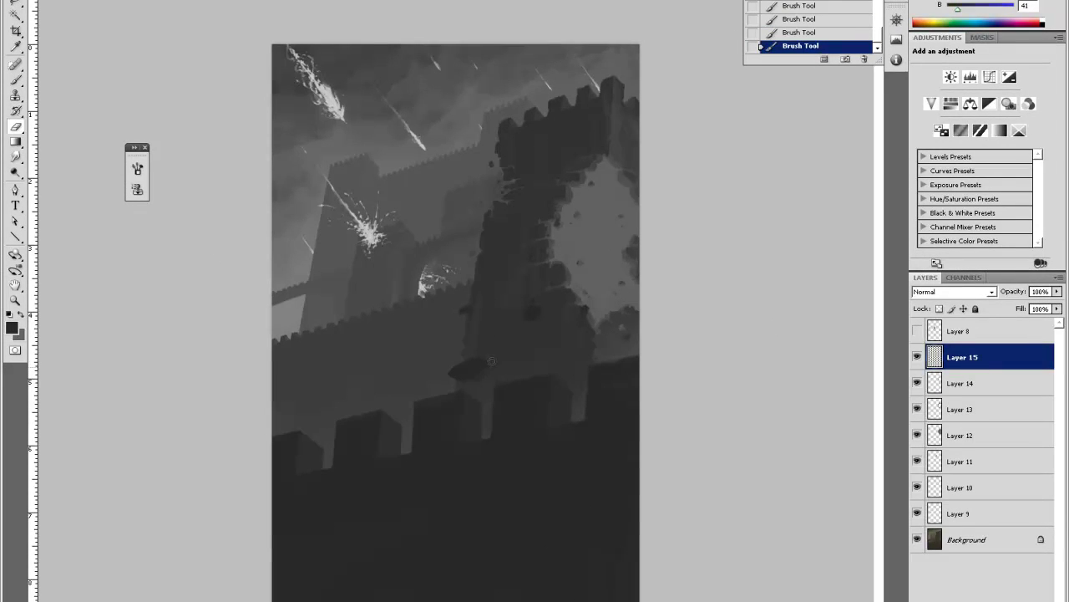
{"action": "left_click", "coordinate": [488, 366]}
{"action": "left_click", "coordinate": [487, 340]}
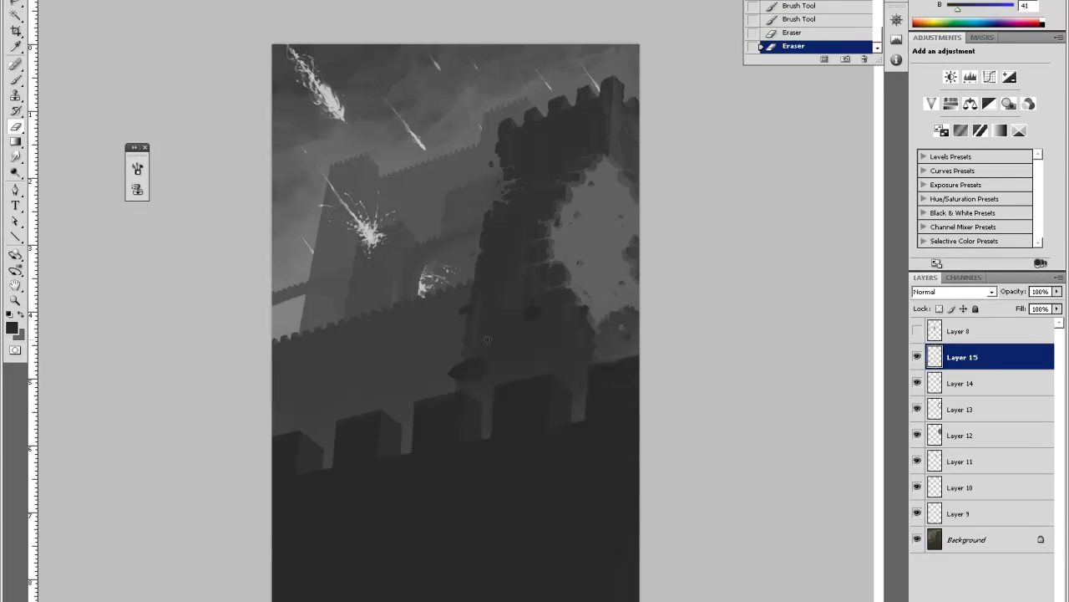
{"action": "left_click", "coordinate": [449, 374]}
{"action": "key", "text": "ctrl+z"}
{"action": "left_click", "coordinate": [457, 375]}
Toggle the visibility of Layer 13 and Layer 12 to check which layer holds the tower's breach.
{"action": "key", "text": "ctrl+minus"}
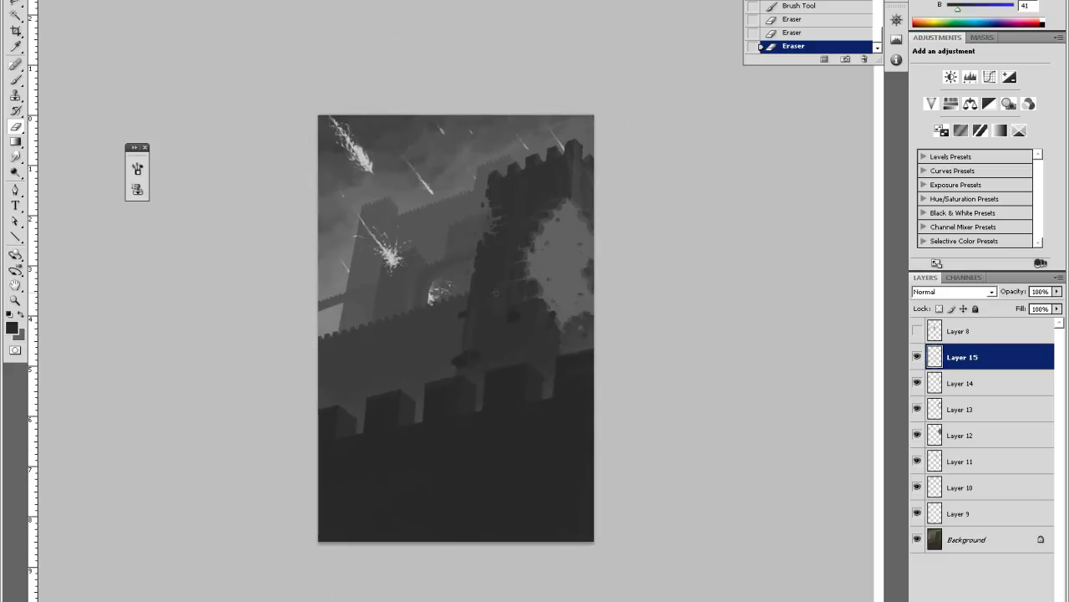
{"action": "key", "text": "z"}
{"action": "left_click", "coordinate": [633, 124]}
{"action": "key", "text": "ctrl+plus"}
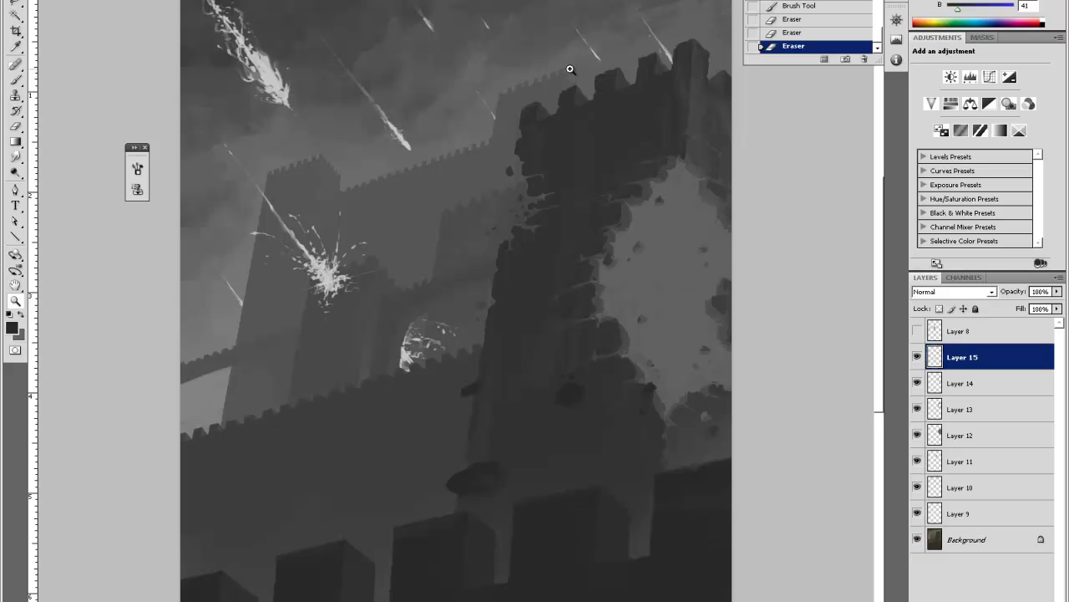
{"action": "left_click", "coordinate": [916, 409]}
{"action": "left_click", "coordinate": [917, 436]}
{"action": "left_click", "coordinate": [916, 435]}
{"action": "left_click", "coordinate": [945, 434]}
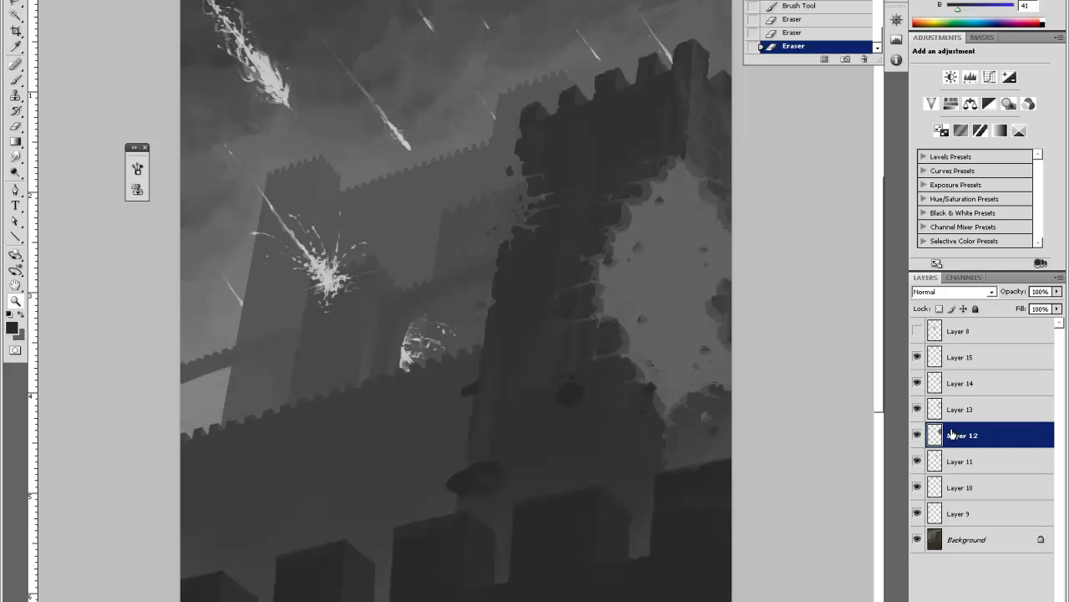
{"action": "left_click", "coordinate": [915, 435]}
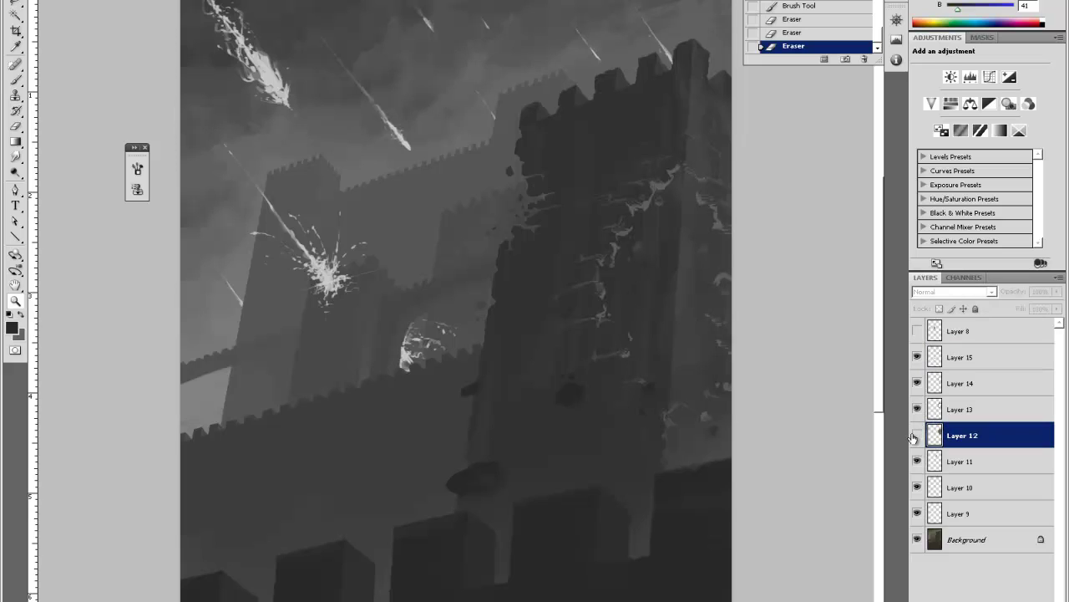
{"action": "left_click", "coordinate": [916, 435]}
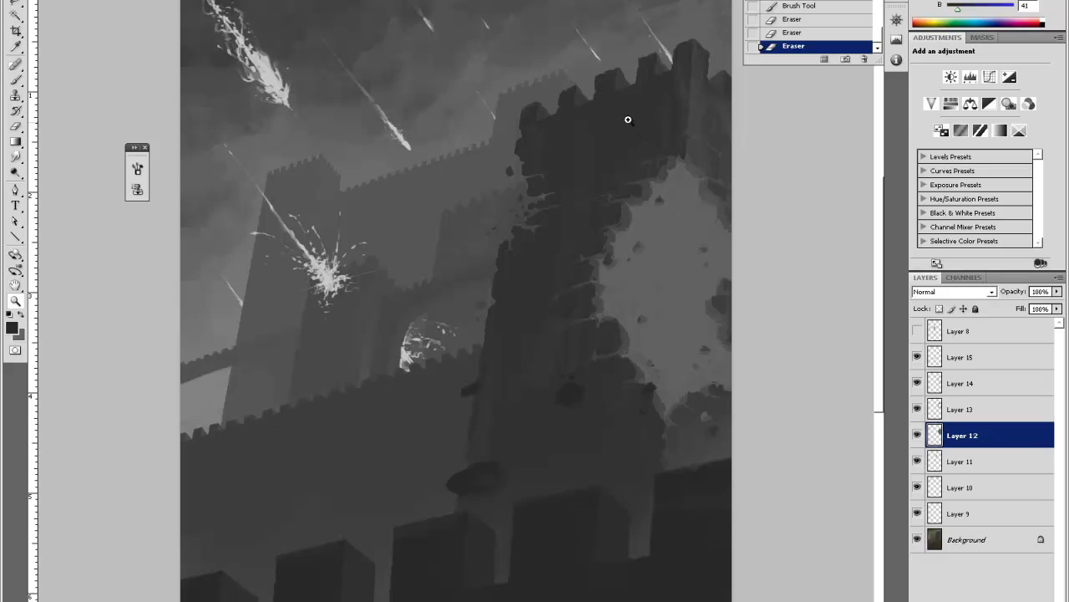
Sample the mid-grey tone beside the tower's upper-left edge and add a new layer above Layer 15.
{"action": "key", "text": "i"}
{"action": "left_click", "coordinate": [510, 136]}
{"action": "left_click", "coordinate": [974, 359]}
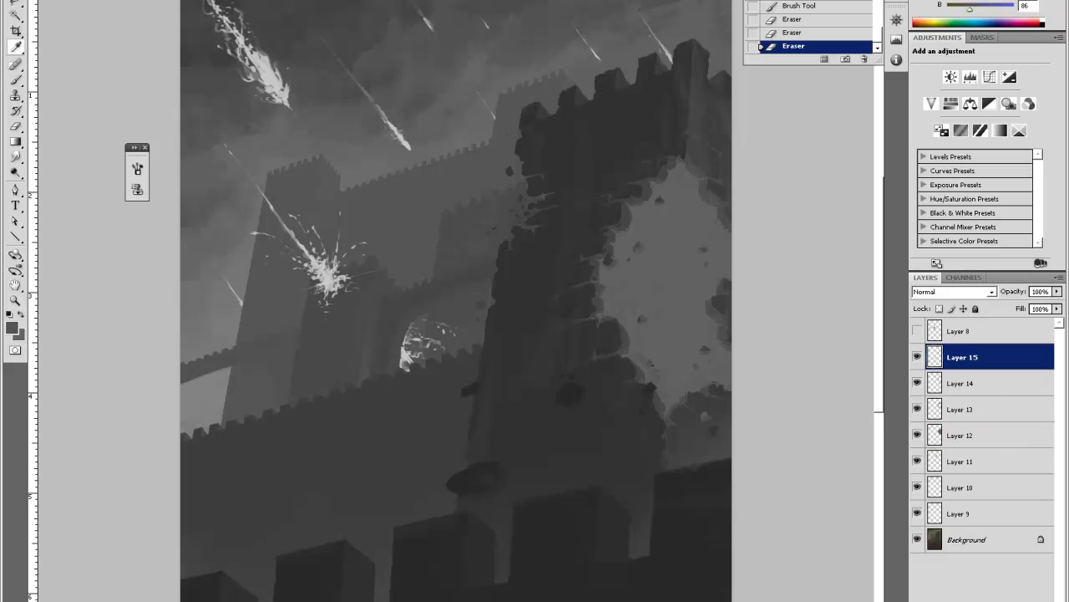
{"action": "key", "text": "ctrl+shift+alt+n"}
{"action": "key", "text": "b"}
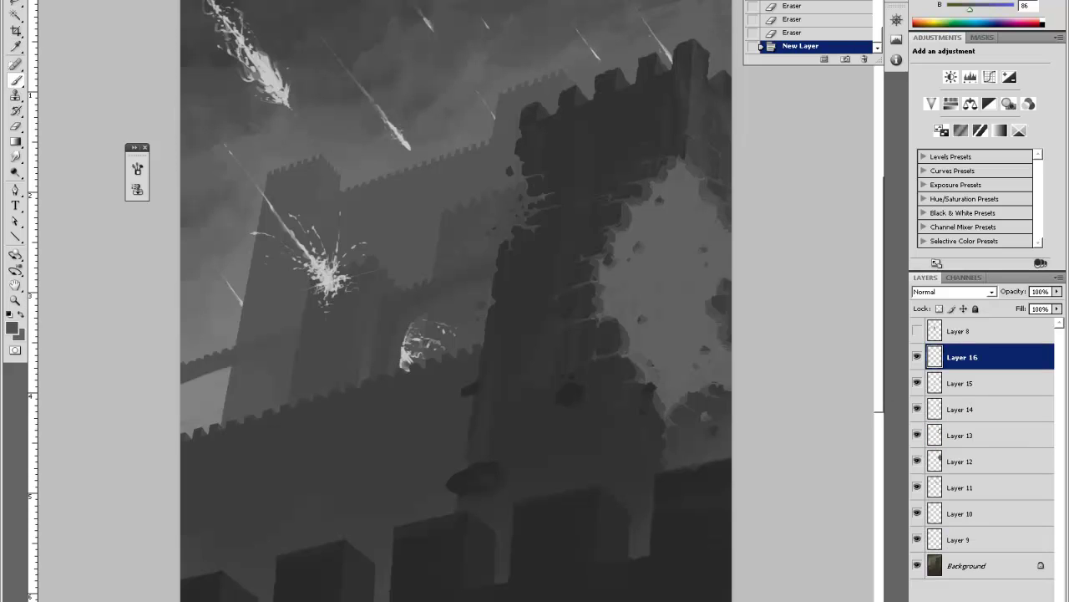
Paint grey strokes across the upper part of the breach and set the layer's blending mode to Darken.
{"action": "left_click_drag", "start_coordinate": [603, 171], "coordinate": [589, 148]}
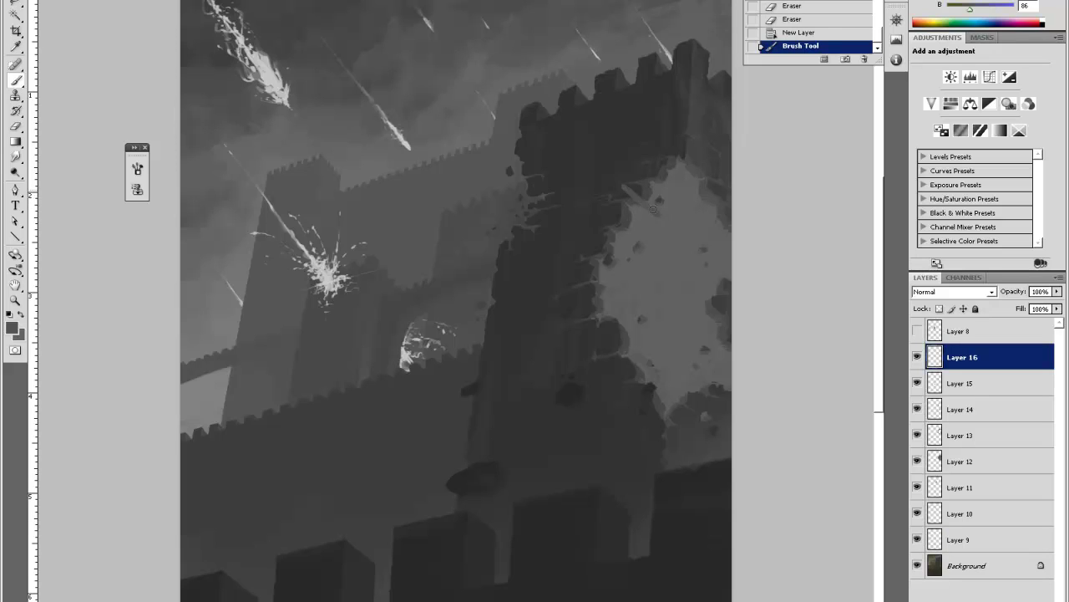
{"action": "left_click_drag", "start_coordinate": [656, 203], "coordinate": [635, 180]}
{"action": "left_click", "coordinate": [949, 291]}
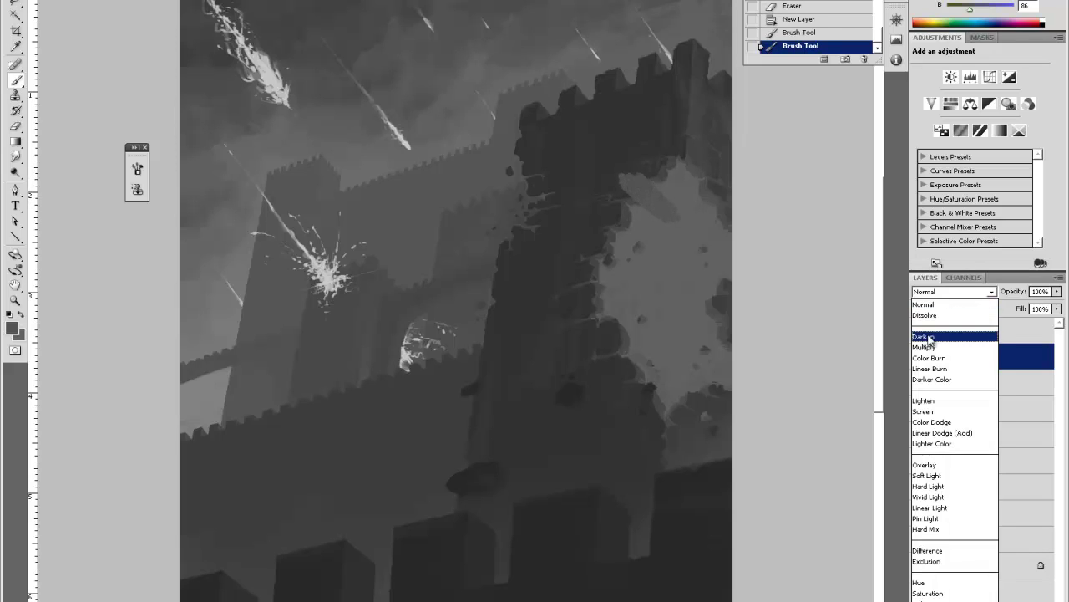
{"action": "left_click", "coordinate": [936, 335]}
{"action": "left_click_drag", "start_coordinate": [688, 211], "coordinate": [713, 208]}
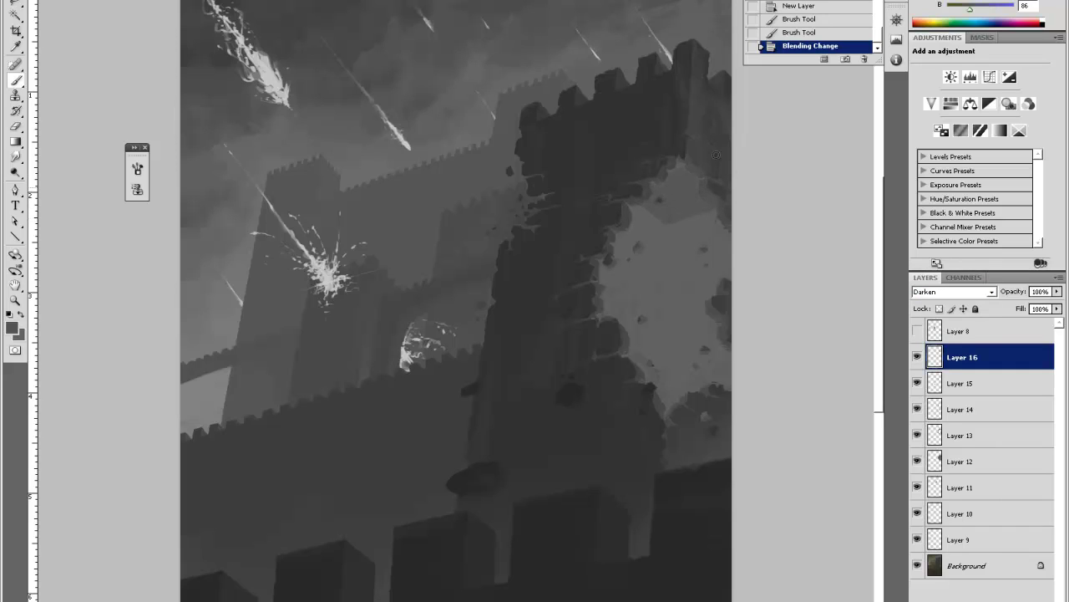
{"action": "left_click_drag", "start_coordinate": [682, 160], "coordinate": [821, 109]}
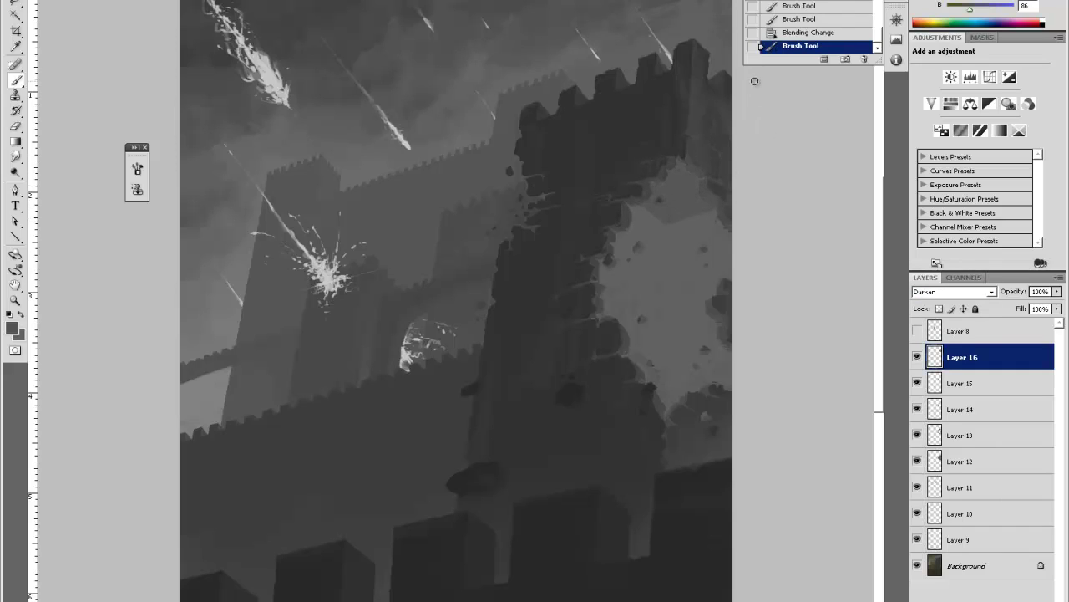
Erase along the lower edge of the grey band at the breach's top to give it a rough outline.
{"action": "key", "text": "e"}
{"action": "left_click_drag", "start_coordinate": [660, 225], "coordinate": [661, 209]}
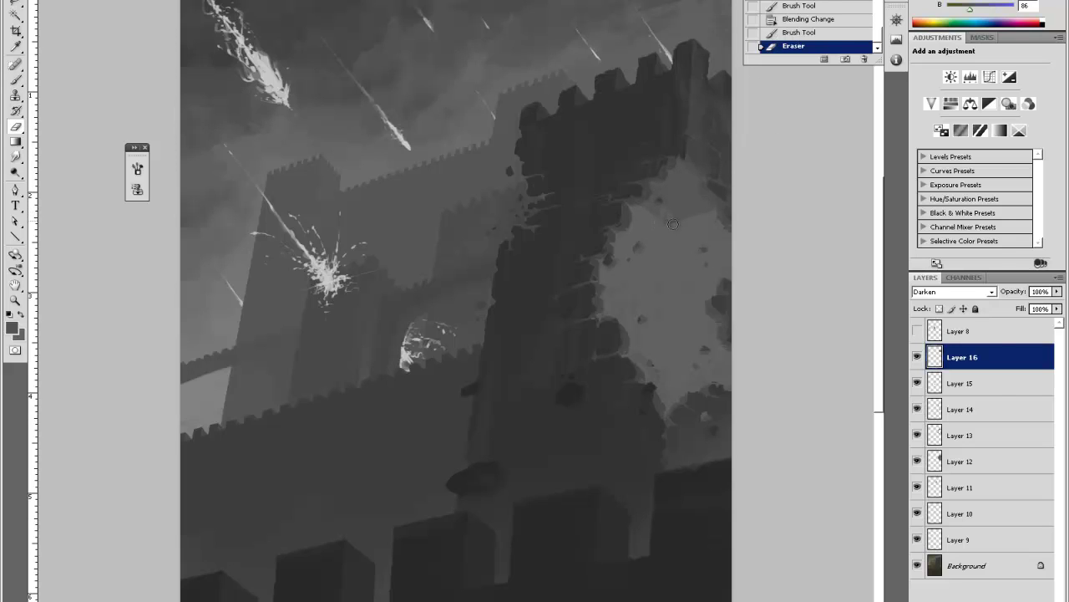
{"action": "left_click", "coordinate": [673, 224]}
{"action": "right_click", "coordinate": [713, 192]}
{"action": "left_click", "coordinate": [660, 215]}
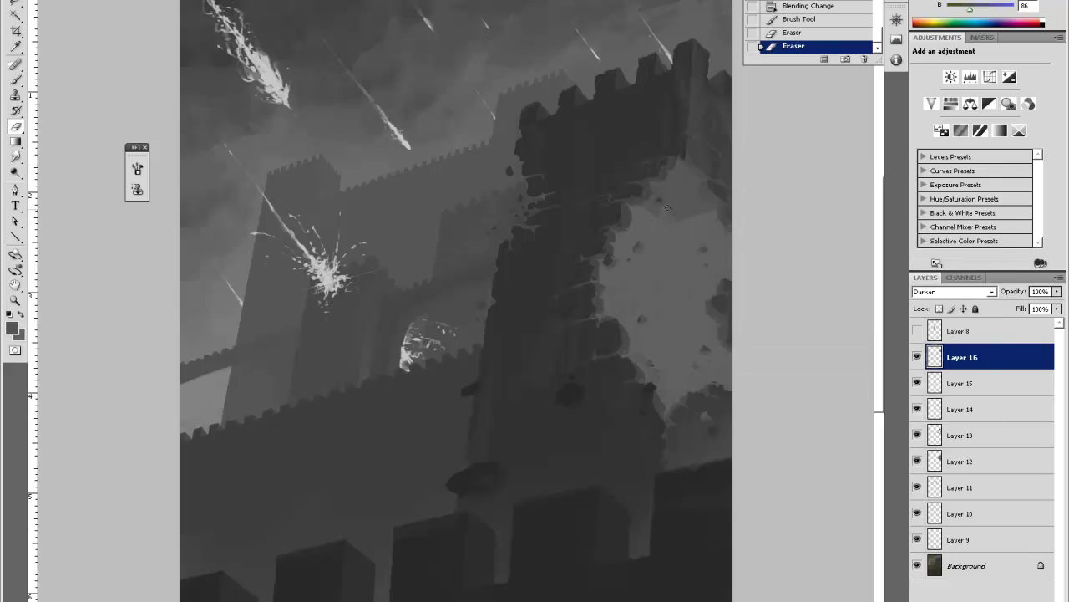
{"action": "mouse_move", "coordinate": [671, 225]}
{"action": "left_mouse_down"}
{"action": "mouse_move", "coordinate": [694, 152]}
{"action": "mouse_move", "coordinate": [677, 213]}
{"action": "left_mouse_up"}
Dab more grey into the breach's upper-right area and trim it with the eraser.
{"action": "key", "text": "b"}
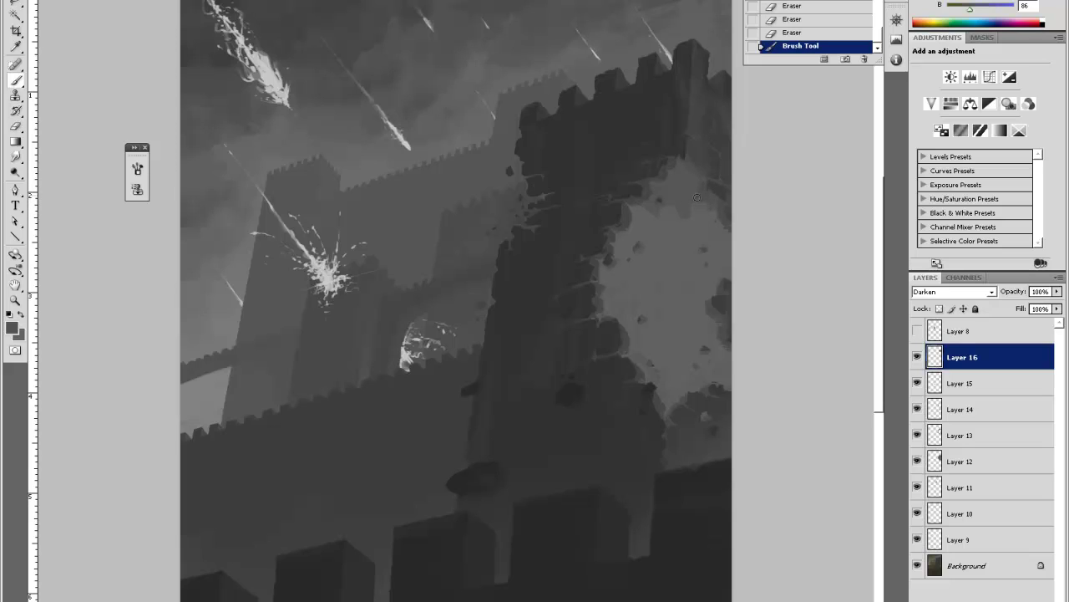
{"action": "key", "text": "e"}
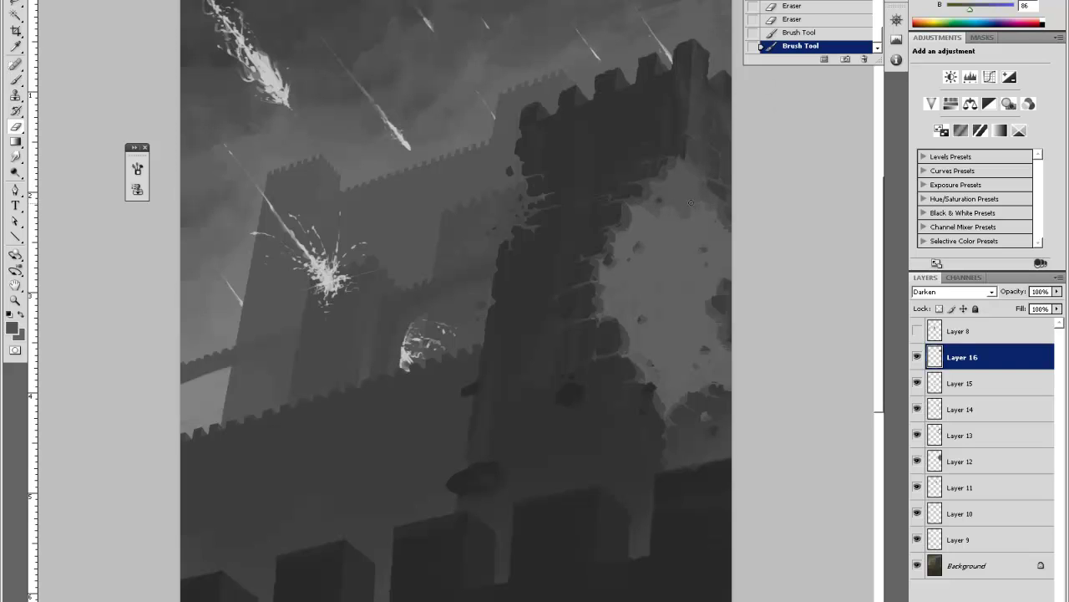
{"action": "left_click", "coordinate": [706, 198]}
{"action": "left_click_drag", "start_coordinate": [706, 211], "coordinate": [731, 150]}
Add a new layer above Layer 16 and set its blending mode to Color Dodge.
{"action": "key", "text": "ctrl+minus"}
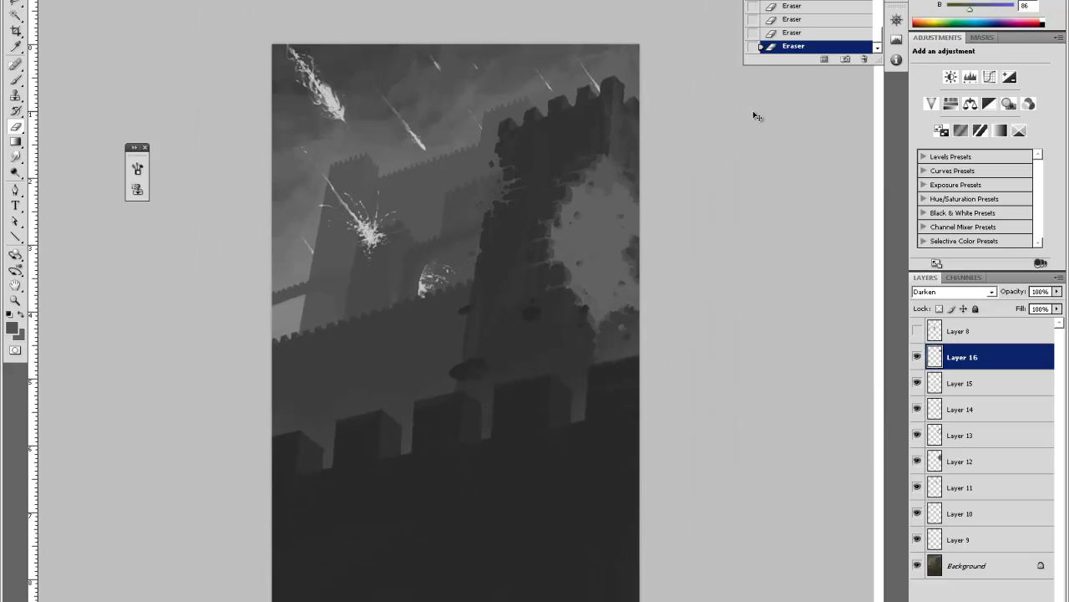
{"action": "key", "text": "ctrl+minus"}
{"action": "key", "text": "z"}
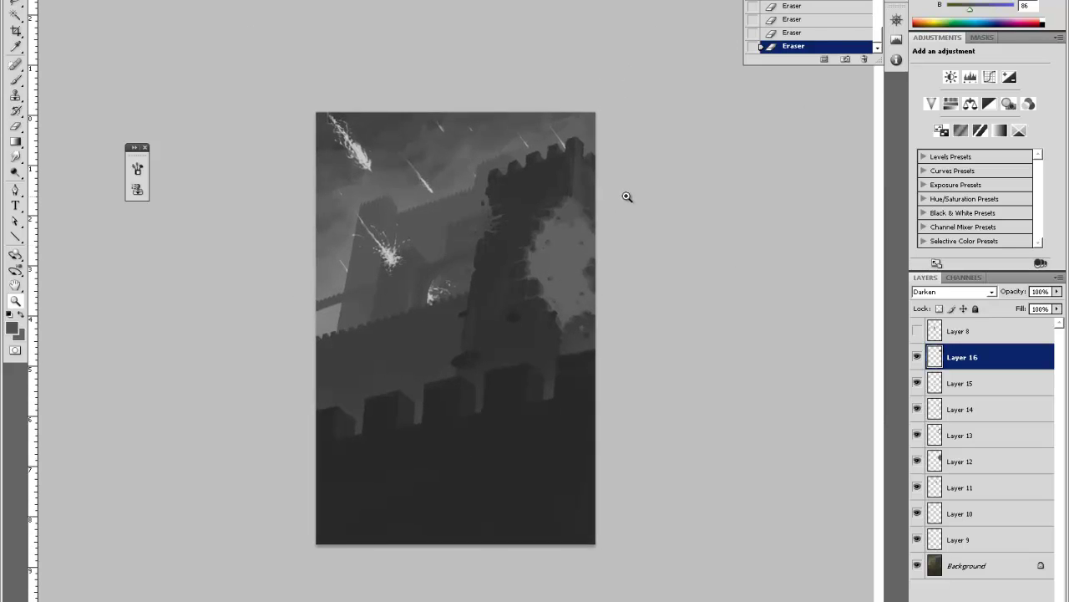
{"action": "left_click", "coordinate": [627, 196]}
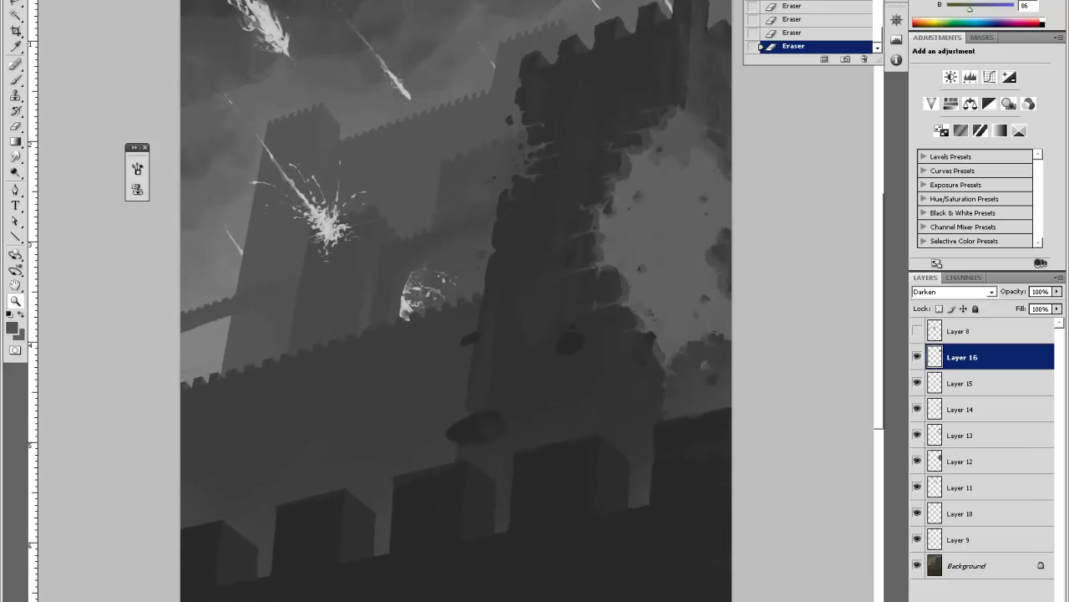
{"action": "key", "text": "ctrl+shift+alt+n"}
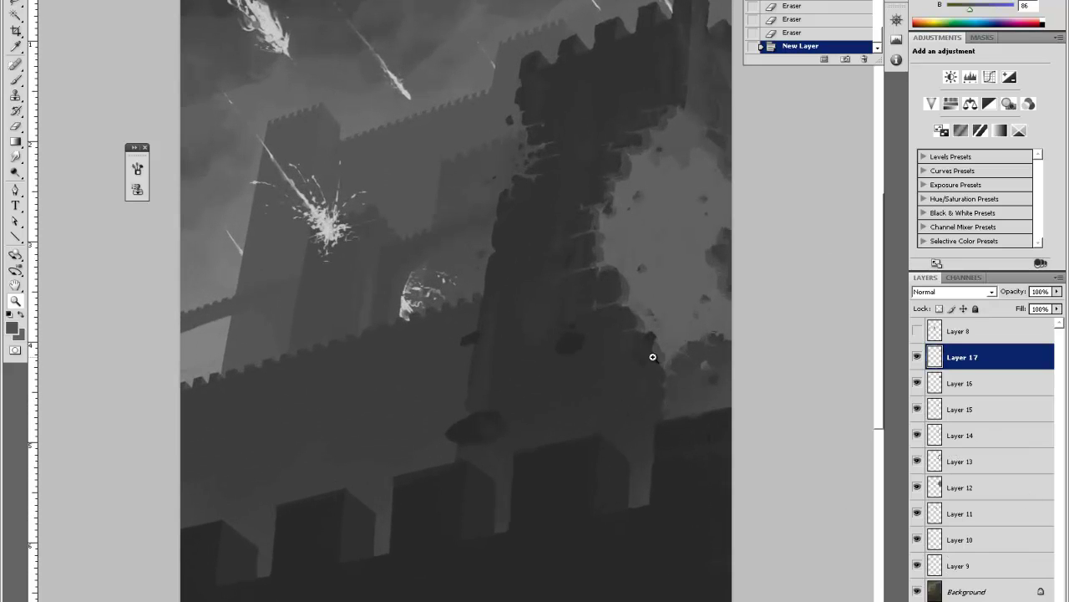
{"action": "left_click", "coordinate": [952, 291]}
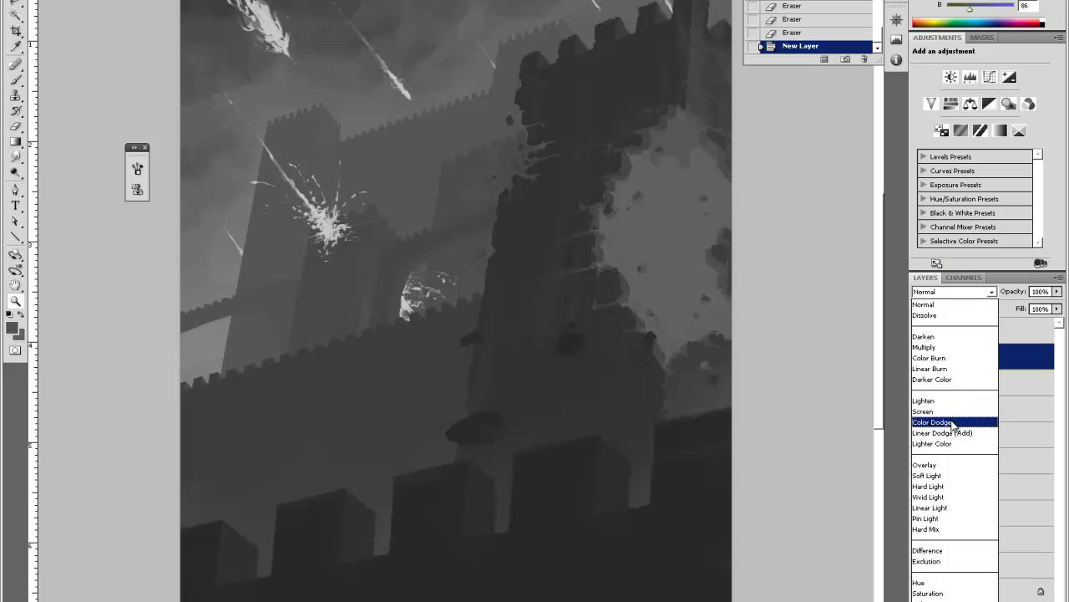
{"action": "left_click", "coordinate": [953, 422]}
{"action": "left_click", "coordinate": [13, 326]}
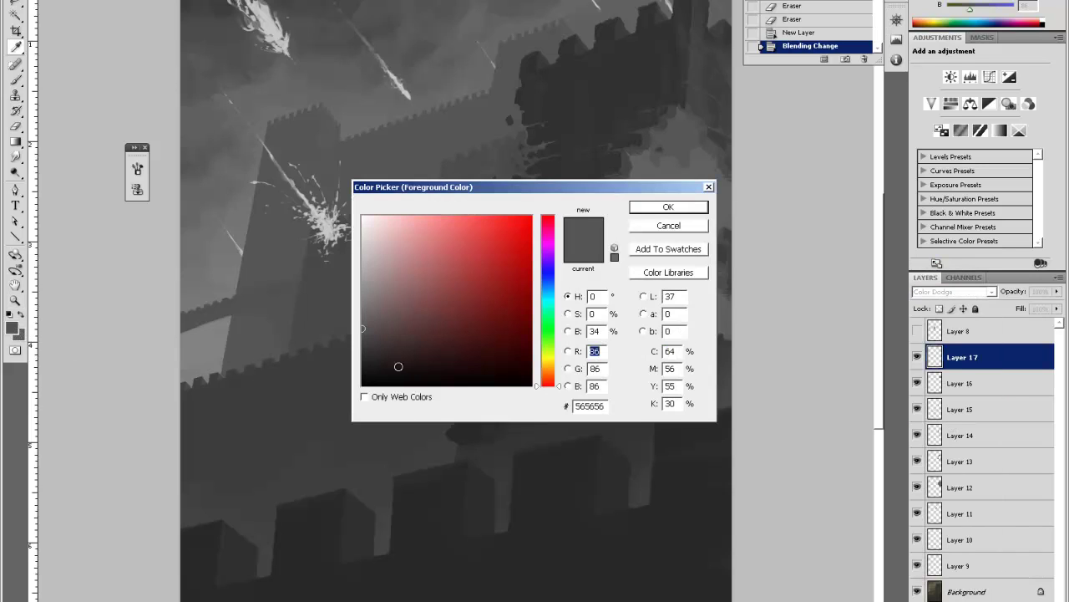
{"action": "key", "text": "Escape"}
Adjust the brush size and paint bright glow strokes along the breach's left rim and winding through its interior.
{"action": "key", "text": "b"}
{"action": "right_click", "coordinate": [679, 267]}
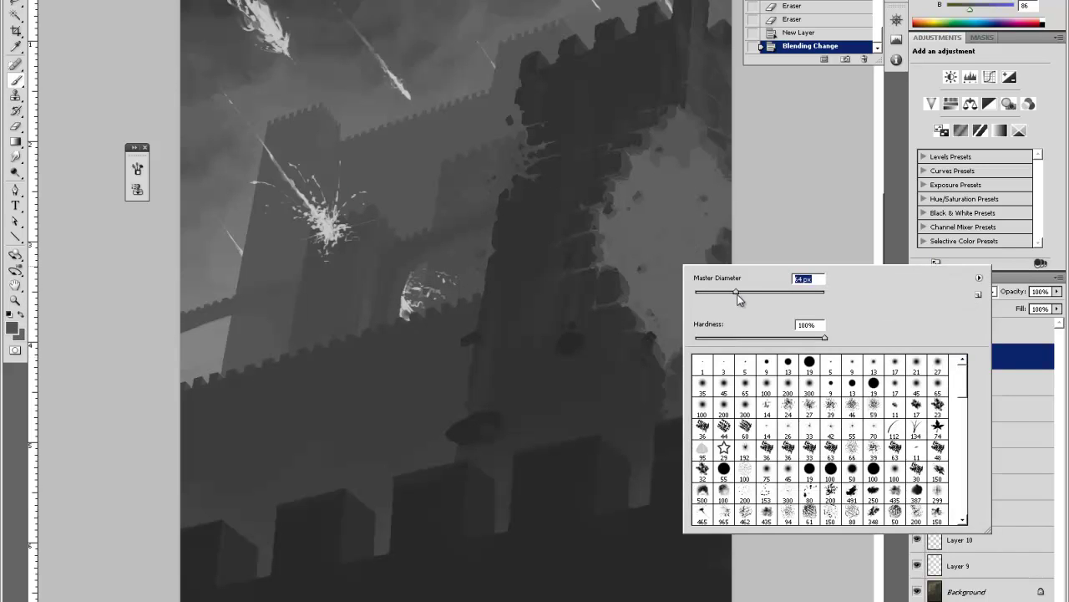
{"action": "left_click_drag", "start_coordinate": [658, 202], "coordinate": [665, 335]}
{"action": "mouse_move", "coordinate": [674, 328]}
{"action": "left_mouse_down"}
{"action": "mouse_move", "coordinate": [660, 358]}
{"action": "mouse_move", "coordinate": [662, 335]}
{"action": "mouse_move", "coordinate": [638, 290]}
{"action": "left_mouse_up"}
{"action": "mouse_move", "coordinate": [626, 273]}
{"action": "left_mouse_down"}
{"action": "mouse_move", "coordinate": [622, 304]}
{"action": "mouse_move", "coordinate": [631, 283]}
{"action": "mouse_move", "coordinate": [612, 270]}
{"action": "mouse_move", "coordinate": [606, 226]}
{"action": "mouse_move", "coordinate": [569, 243]}
{"action": "left_mouse_up"}
{"action": "mouse_move", "coordinate": [613, 197]}
{"action": "left_mouse_down"}
{"action": "mouse_move", "coordinate": [613, 170]}
{"action": "mouse_move", "coordinate": [632, 198]}
{"action": "left_mouse_up"}
Adjust the eraser and trim the glow spilling over the tower wall along the breach's left rim.
{"action": "key", "text": "e"}
{"action": "right_click", "coordinate": [640, 161]}
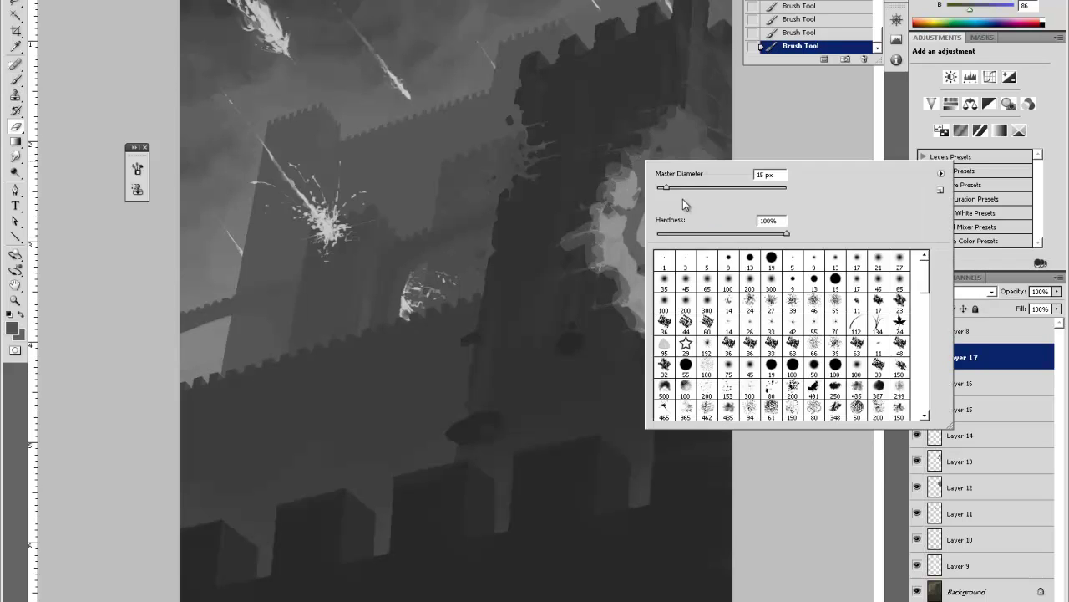
{"action": "left_click_drag", "start_coordinate": [672, 234], "coordinate": [656, 233]}
{"action": "left_click", "coordinate": [733, 188]}
{"action": "mouse_move", "coordinate": [601, 176]}
{"action": "left_mouse_down"}
{"action": "mouse_move", "coordinate": [605, 267]}
{"action": "mouse_move", "coordinate": [627, 290]}
{"action": "mouse_move", "coordinate": [635, 344]}
{"action": "mouse_move", "coordinate": [662, 361]}
{"action": "left_mouse_up"}
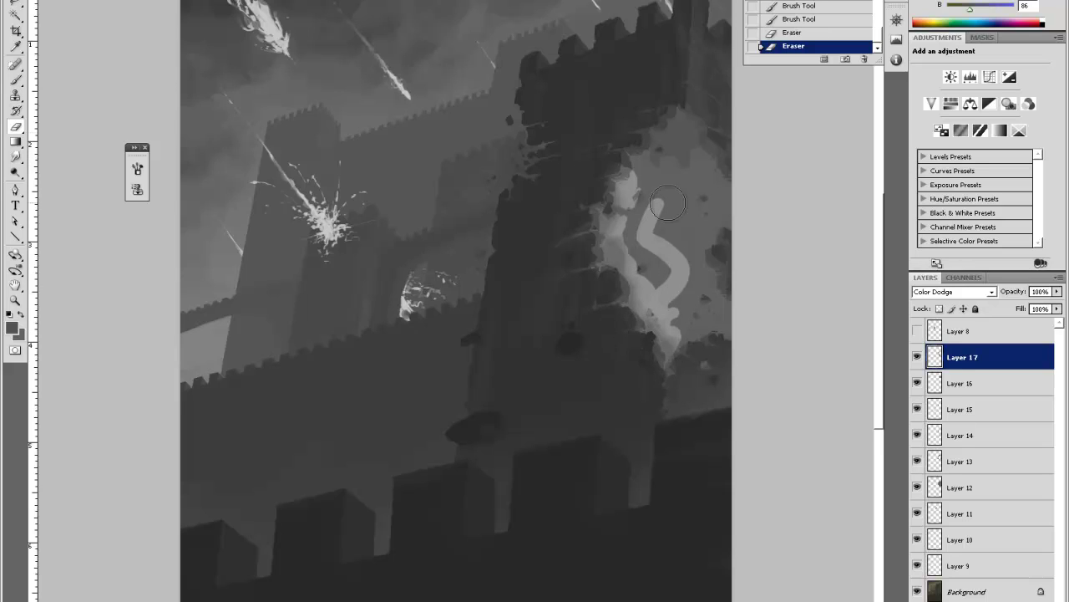
Paint glow strokes in the breach's lower-right area and erase the excess along the rim.
{"action": "key", "text": "b"}
{"action": "mouse_move", "coordinate": [692, 256]}
{"action": "left_mouse_down"}
{"action": "mouse_move", "coordinate": [729, 341]}
{"action": "mouse_move", "coordinate": [700, 332]}
{"action": "left_mouse_up"}
{"action": "mouse_move", "coordinate": [715, 341]}
{"action": "left_mouse_down"}
{"action": "mouse_move", "coordinate": [699, 368]}
{"action": "mouse_move", "coordinate": [710, 377]}
{"action": "mouse_move", "coordinate": [721, 348]}
{"action": "left_mouse_up"}
{"action": "key", "text": "e"}
{"action": "mouse_move", "coordinate": [720, 350]}
{"action": "left_mouse_down"}
{"action": "mouse_move", "coordinate": [706, 354]}
{"action": "mouse_move", "coordinate": [695, 279]}
{"action": "left_mouse_up"}
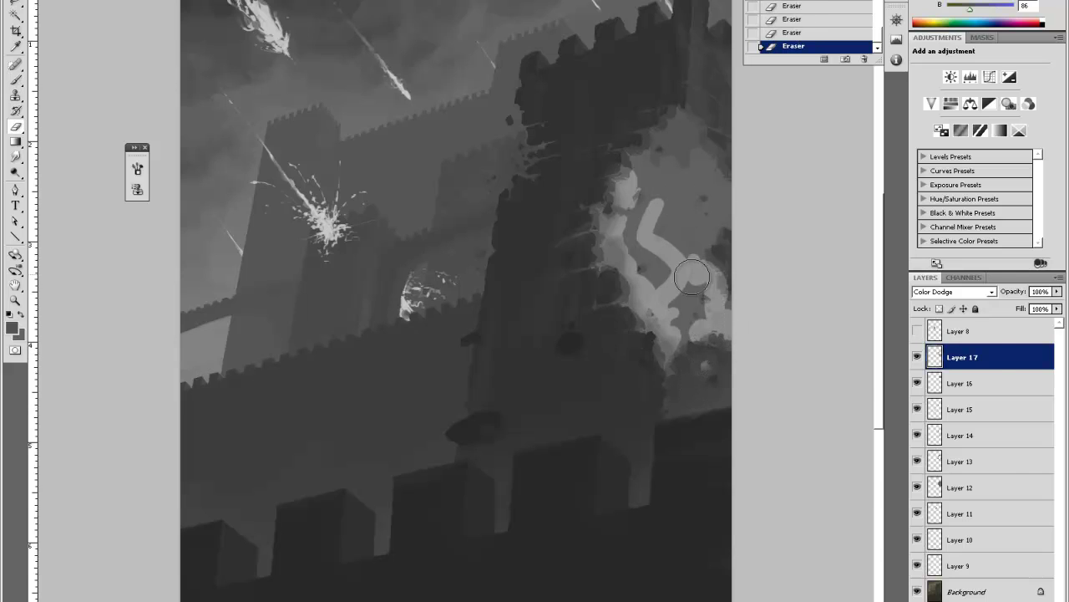
Adjust the eraser size, brush glow onto the cracks at the breach's left rim and trim the overlap.
{"action": "right_click", "coordinate": [699, 277]}
{"action": "left_click_drag", "start_coordinate": [749, 306], "coordinate": [757, 306]}
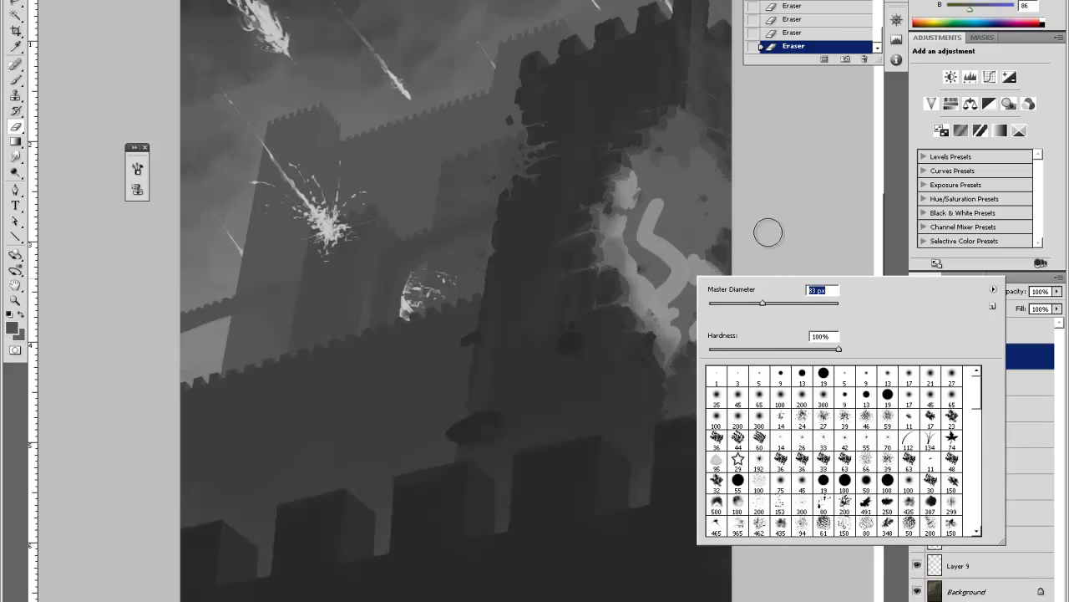
{"action": "key", "text": "Return"}
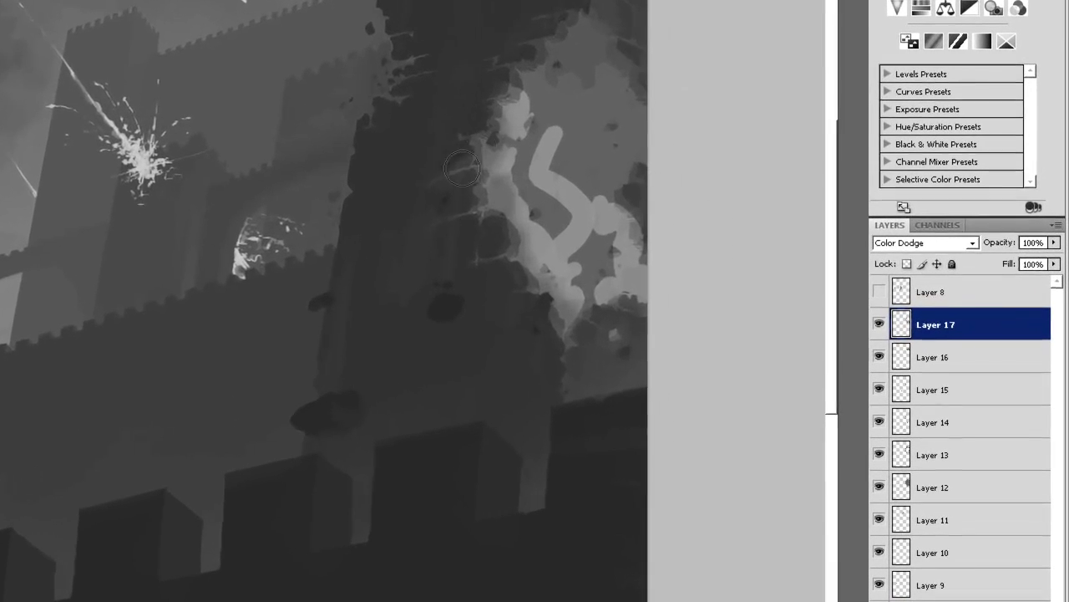
{"action": "key", "text": "b"}
{"action": "left_click_drag", "start_coordinate": [569, 239], "coordinate": [601, 228]}
{"action": "key", "text": "e"}
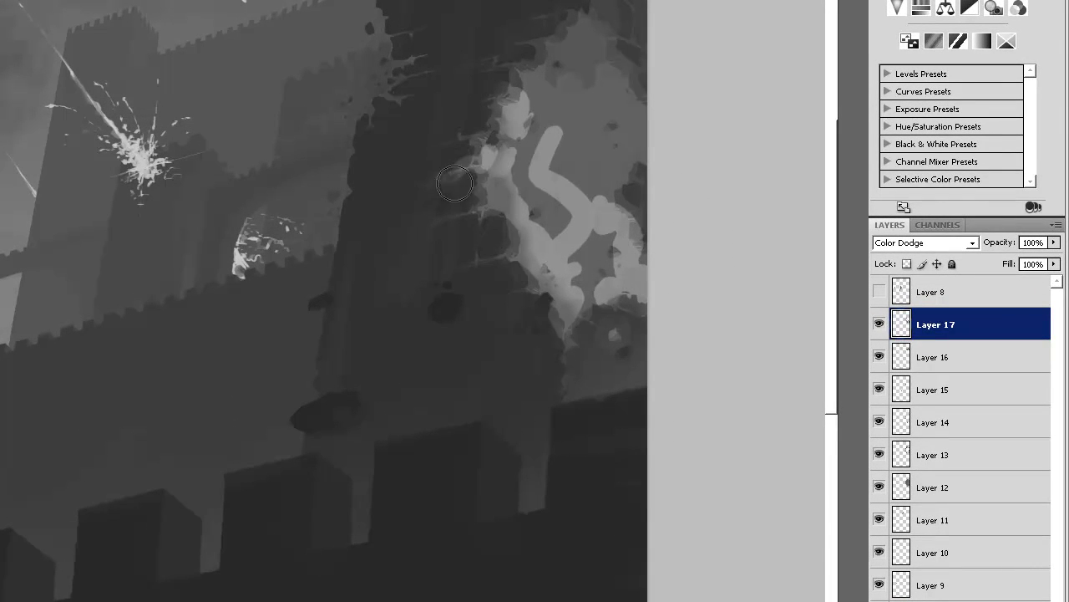
{"action": "mouse_move", "coordinate": [451, 181]}
{"action": "left_mouse_down"}
{"action": "mouse_move", "coordinate": [473, 161]}
{"action": "mouse_move", "coordinate": [492, 168]}
{"action": "mouse_move", "coordinate": [494, 135]}
{"action": "mouse_move", "coordinate": [484, 205]}
{"action": "left_mouse_up"}
Paint looping glow strokes from the breach's centre up to its top and fade them with the eraser.
{"action": "key", "text": "b"}
{"action": "left_click", "coordinate": [517, 112]}
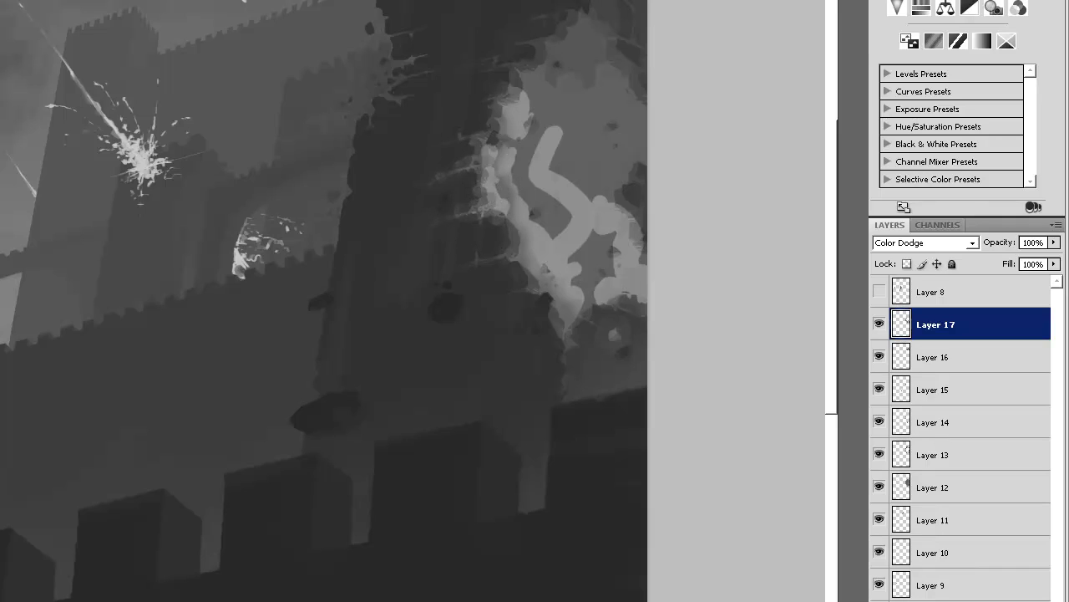
{"action": "left_click_drag", "start_coordinate": [558, 144], "coordinate": [582, 54]}
{"action": "left_click_drag", "start_coordinate": [593, 115], "coordinate": [562, 167]}
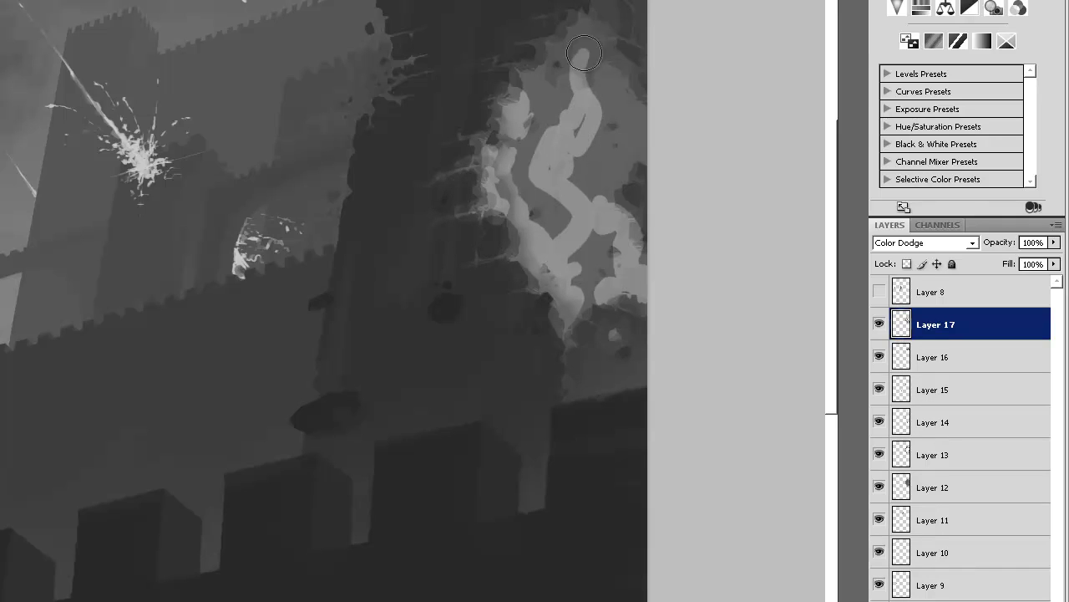
{"action": "key", "text": "e"}
{"action": "mouse_move", "coordinate": [580, 52]}
{"action": "left_mouse_down"}
{"action": "mouse_move", "coordinate": [590, 101]}
{"action": "mouse_move", "coordinate": [553, 154]}
{"action": "mouse_move", "coordinate": [582, 120]}
{"action": "mouse_move", "coordinate": [577, 97]}
{"action": "mouse_move", "coordinate": [591, 54]}
{"action": "mouse_move", "coordinate": [597, 164]}
{"action": "left_mouse_up"}
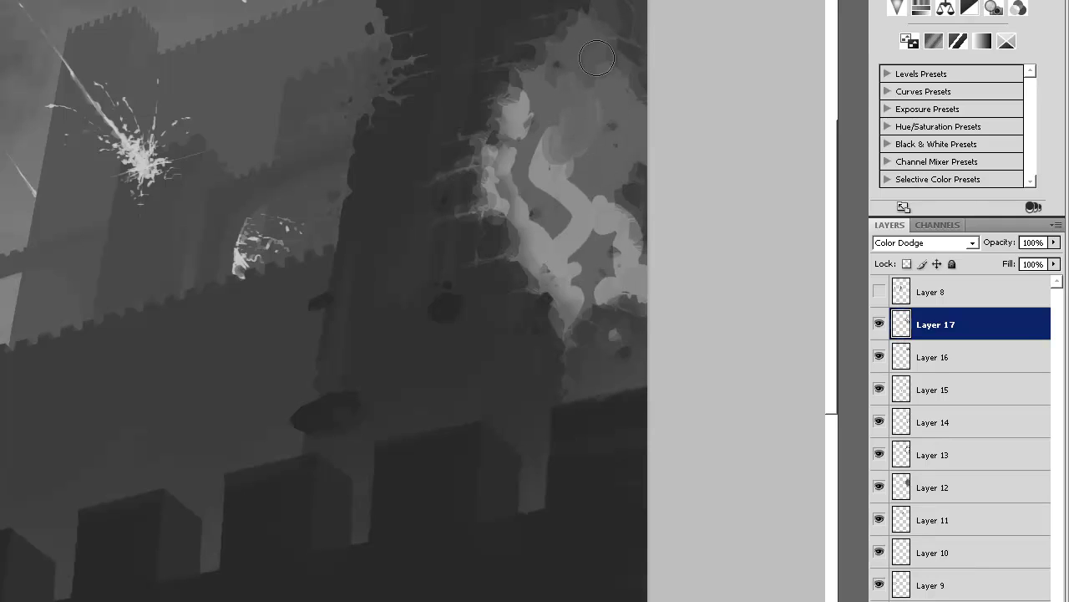
Fill the breach's left interior with glow down to the lower rim, trimming it with a resized eraser.
{"action": "key", "text": "b"}
{"action": "mouse_move", "coordinate": [534, 155]}
{"action": "left_mouse_down"}
{"action": "mouse_move", "coordinate": [542, 197]}
{"action": "mouse_move", "coordinate": [504, 188]}
{"action": "mouse_move", "coordinate": [544, 212]}
{"action": "mouse_move", "coordinate": [548, 240]}
{"action": "mouse_move", "coordinate": [526, 213]}
{"action": "mouse_move", "coordinate": [501, 276]}
{"action": "mouse_move", "coordinate": [509, 283]}
{"action": "mouse_move", "coordinate": [493, 251]}
{"action": "mouse_move", "coordinate": [506, 190]}
{"action": "mouse_move", "coordinate": [476, 222]}
{"action": "mouse_move", "coordinate": [463, 271]}
{"action": "mouse_move", "coordinate": [503, 260]}
{"action": "mouse_move", "coordinate": [458, 268]}
{"action": "mouse_move", "coordinate": [497, 279]}
{"action": "left_mouse_up"}
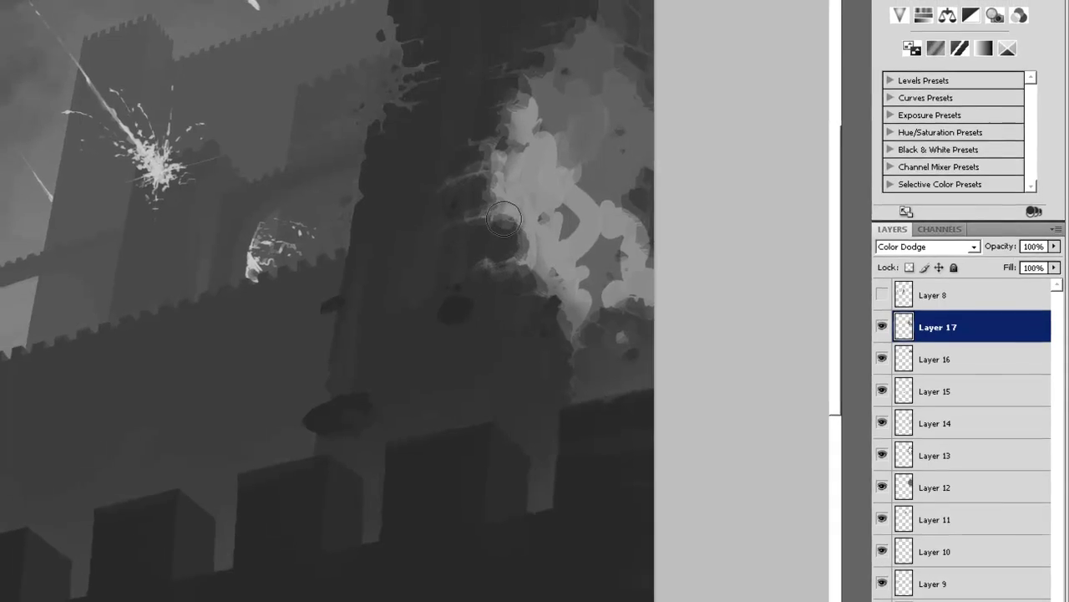
{"action": "right_click", "coordinate": [501, 213]}
{"action": "left_click_drag", "start_coordinate": [562, 251], "coordinate": [558, 250]}
{"action": "left_click", "coordinate": [453, 271]}
{"action": "key", "text": "b"}
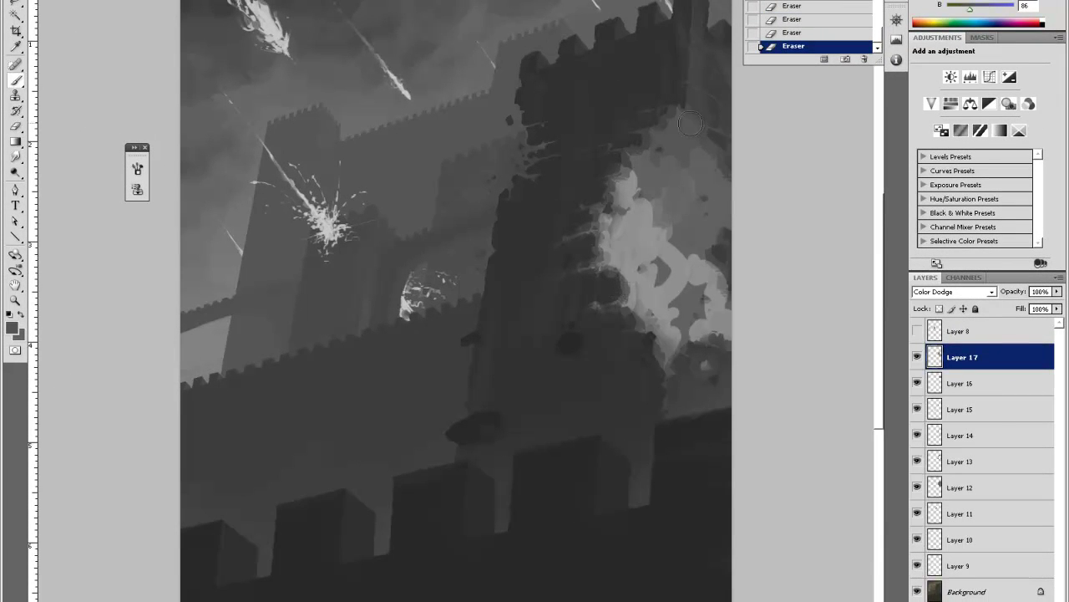
Erase part of the glow at the breach's upper left and brush new glow into its upper right.
{"action": "key", "text": "e"}
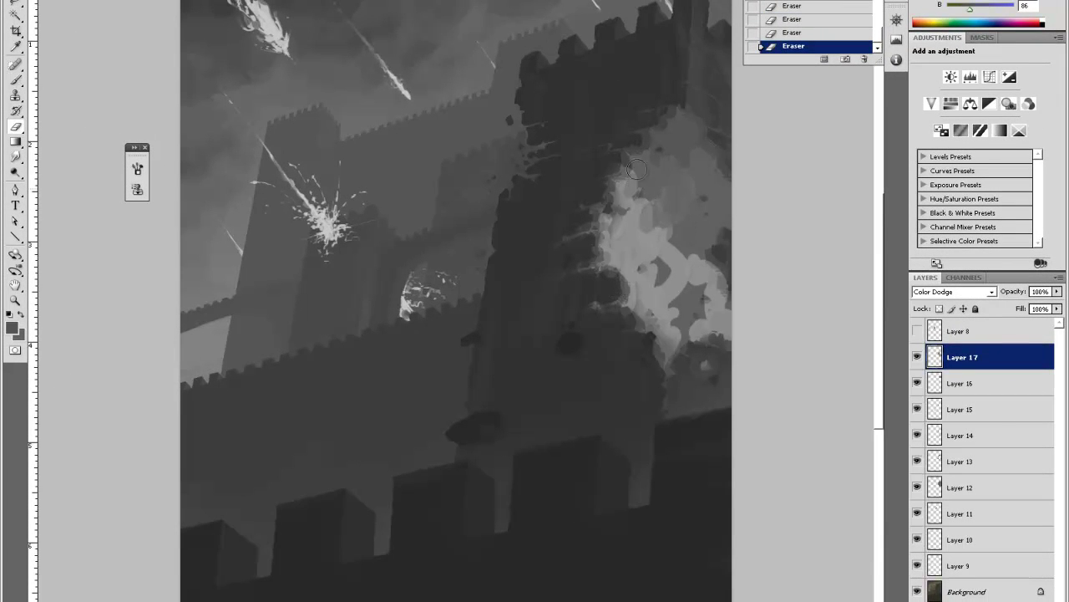
{"action": "mouse_move", "coordinate": [636, 170]}
{"action": "left_mouse_down"}
{"action": "mouse_move", "coordinate": [630, 219]}
{"action": "mouse_move", "coordinate": [639, 246]}
{"action": "mouse_move", "coordinate": [669, 236]}
{"action": "left_mouse_up"}
{"action": "key", "text": "b"}
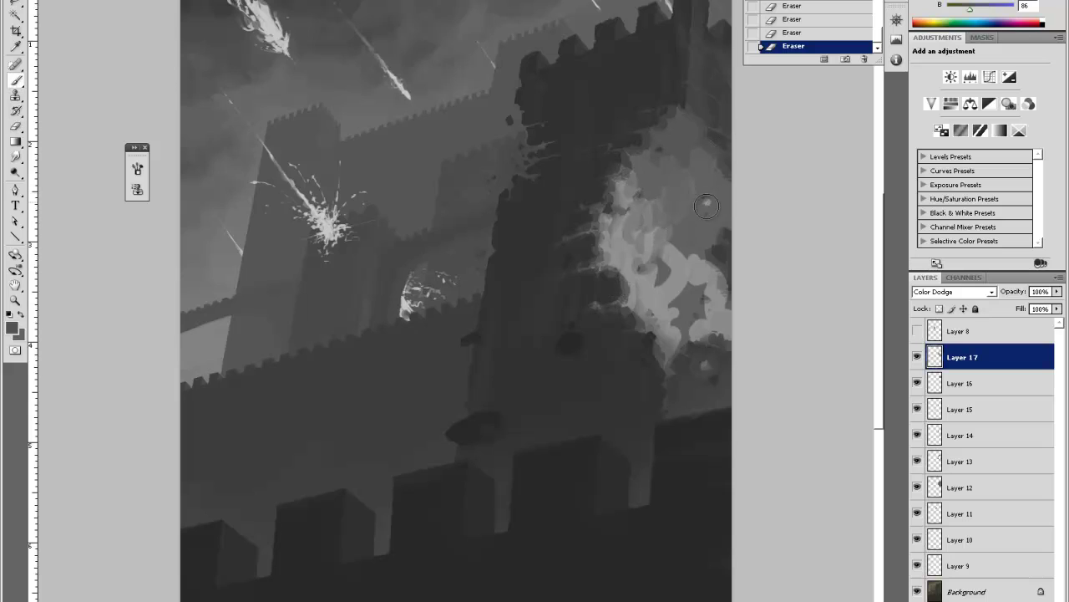
{"action": "mouse_move", "coordinate": [706, 206]}
{"action": "left_mouse_down"}
{"action": "mouse_move", "coordinate": [707, 244]}
{"action": "mouse_move", "coordinate": [714, 221]}
{"action": "mouse_move", "coordinate": [690, 198]}
{"action": "left_mouse_up"}
Paint glowing flames over the ledge at the tower's lower-left edge and shape them with a resized eraser.
{"action": "mouse_move", "coordinate": [458, 414]}
{"action": "left_mouse_down"}
{"action": "mouse_move", "coordinate": [492, 408]}
{"action": "mouse_move", "coordinate": [492, 371]}
{"action": "mouse_move", "coordinate": [478, 414]}
{"action": "mouse_move", "coordinate": [496, 375]}
{"action": "mouse_move", "coordinate": [492, 407]}
{"action": "left_mouse_up"}
{"action": "key", "text": "e"}
{"action": "mouse_move", "coordinate": [489, 391]}
{"action": "left_mouse_down"}
{"action": "mouse_move", "coordinate": [497, 411]}
{"action": "mouse_move", "coordinate": [478, 399]}
{"action": "left_mouse_up"}
{"action": "right_click", "coordinate": [500, 344]}
{"action": "left_click", "coordinate": [525, 370]}
{"action": "left_click", "coordinate": [480, 382]}
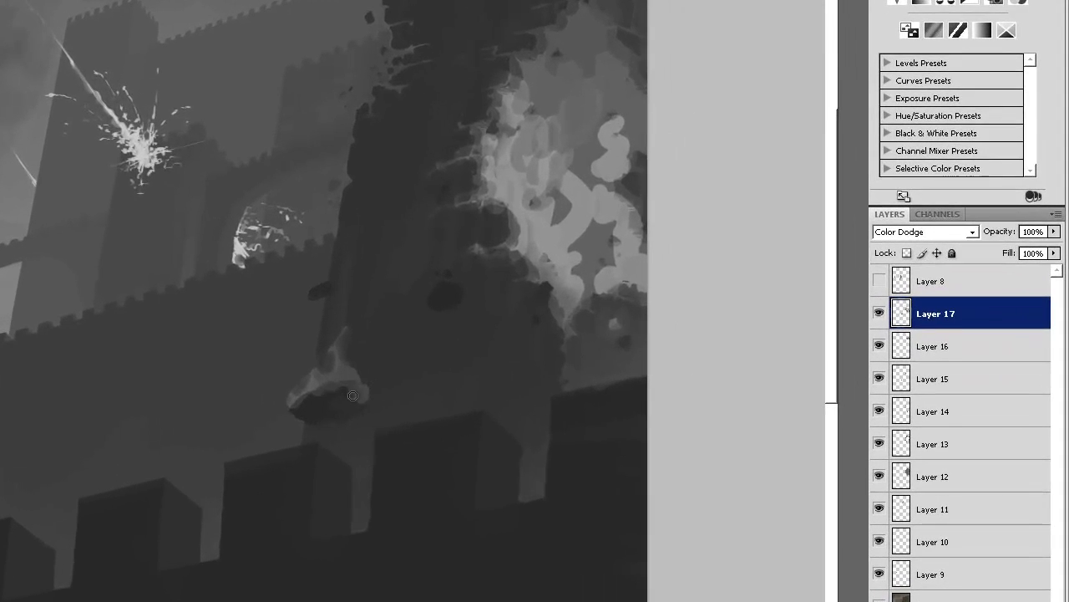
{"action": "mouse_move", "coordinate": [364, 382]}
{"action": "left_mouse_down"}
{"action": "mouse_move", "coordinate": [326, 306]}
{"action": "mouse_move", "coordinate": [335, 345]}
{"action": "left_mouse_up"}
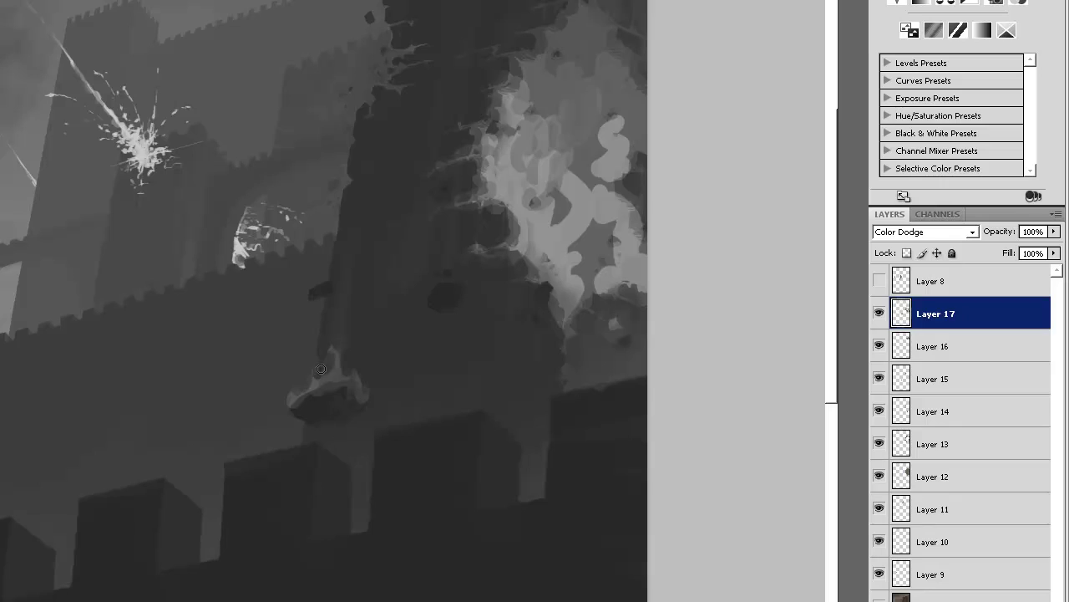
Paint small flames on the upper ledge, extend the lower ledge's flames and touch up the hole between the ledges and breach.
{"action": "mouse_move", "coordinate": [338, 257]}
{"action": "left_mouse_down"}
{"action": "mouse_move", "coordinate": [323, 286]}
{"action": "mouse_move", "coordinate": [343, 257]}
{"action": "mouse_move", "coordinate": [318, 275]}
{"action": "mouse_move", "coordinate": [339, 257]}
{"action": "mouse_move", "coordinate": [338, 280]}
{"action": "mouse_move", "coordinate": [312, 290]}
{"action": "mouse_move", "coordinate": [346, 254]}
{"action": "left_mouse_up"}
{"action": "mouse_move", "coordinate": [338, 368]}
{"action": "left_mouse_down"}
{"action": "mouse_move", "coordinate": [343, 336]}
{"action": "mouse_move", "coordinate": [372, 316]}
{"action": "left_mouse_up"}
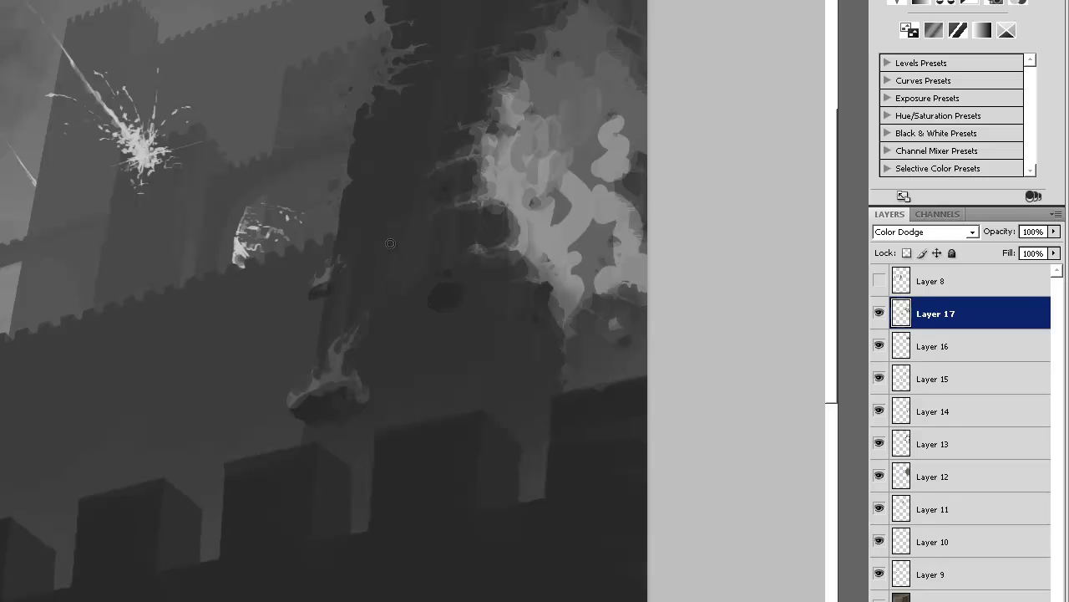
{"action": "mouse_move", "coordinate": [319, 344]}
{"action": "left_mouse_down"}
{"action": "mouse_move", "coordinate": [306, 371]}
{"action": "mouse_move", "coordinate": [326, 335]}
{"action": "mouse_move", "coordinate": [293, 376]}
{"action": "mouse_move", "coordinate": [323, 343]}
{"action": "left_mouse_up"}
{"action": "key", "text": "e"}
{"action": "mouse_move", "coordinate": [444, 268]}
{"action": "left_mouse_down"}
{"action": "mouse_move", "coordinate": [431, 292]}
{"action": "mouse_move", "coordinate": [460, 257]}
{"action": "mouse_move", "coordinate": [453, 275]}
{"action": "mouse_move", "coordinate": [456, 252]}
{"action": "mouse_move", "coordinate": [426, 297]}
{"action": "mouse_move", "coordinate": [470, 239]}
{"action": "mouse_move", "coordinate": [476, 254]}
{"action": "mouse_move", "coordinate": [464, 248]}
{"action": "mouse_move", "coordinate": [458, 283]}
{"action": "left_mouse_up"}
Set a 43 px tip and work curling glow shapes into the breach's upper and central interior.
{"action": "mouse_move", "coordinate": [581, 107]}
{"action": "left_mouse_down"}
{"action": "mouse_move", "coordinate": [586, 164]}
{"action": "mouse_move", "coordinate": [587, 98]}
{"action": "left_mouse_up"}
{"action": "right_click", "coordinate": [588, 97]}
{"action": "left_click", "coordinate": [643, 129]}
{"action": "left_click", "coordinate": [573, 132]}
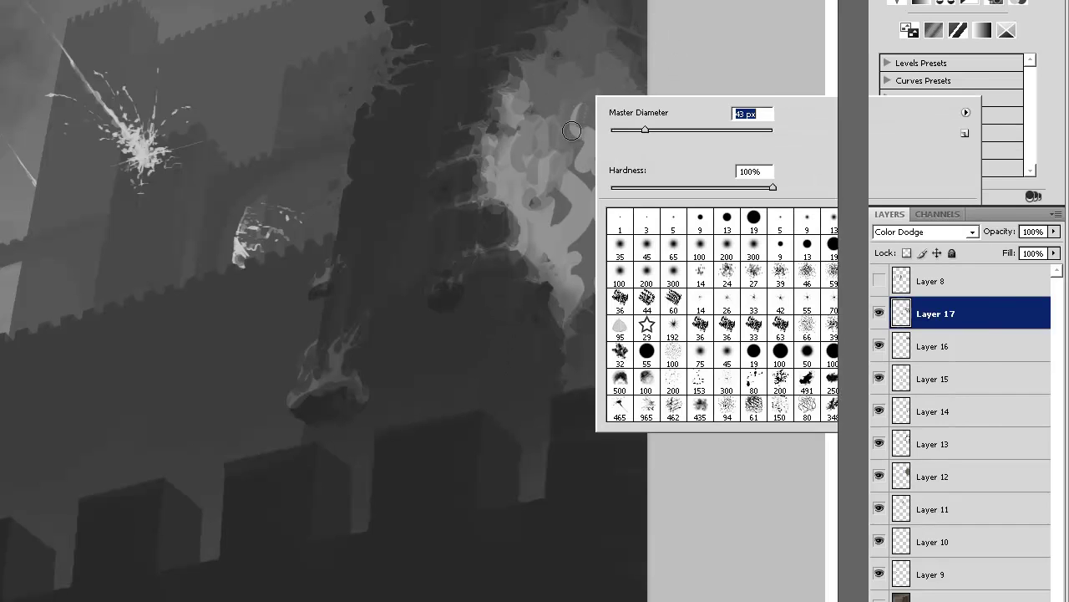
{"action": "left_click_drag", "start_coordinate": [566, 163], "coordinate": [574, 196]}
{"action": "left_click_drag", "start_coordinate": [565, 216], "coordinate": [580, 222]}
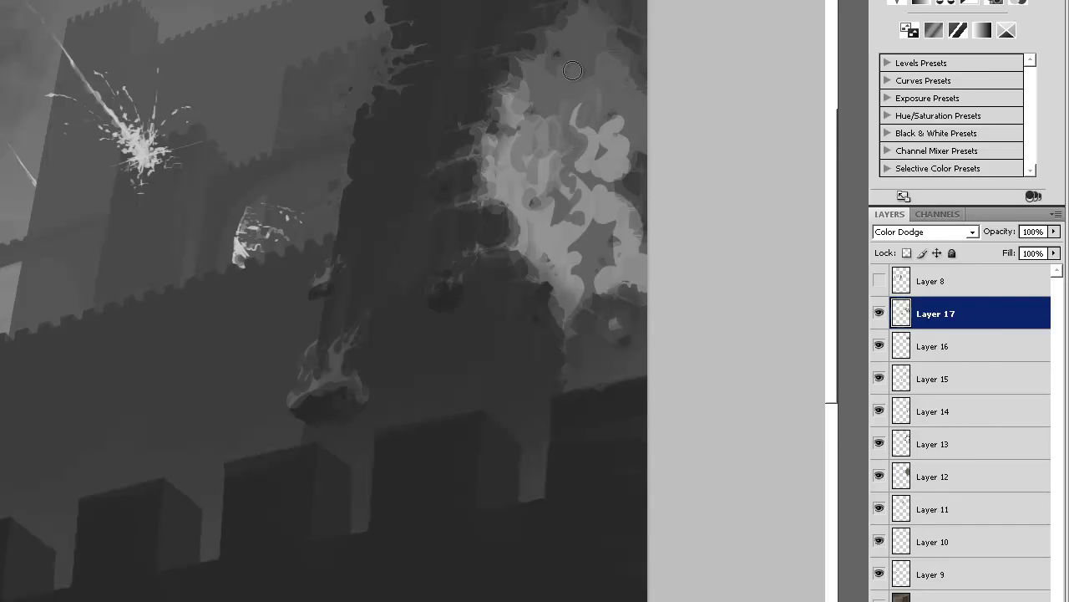
{"action": "mouse_move", "coordinate": [596, 172]}
{"action": "left_mouse_down"}
{"action": "mouse_move", "coordinate": [580, 144]}
{"action": "mouse_move", "coordinate": [586, 194]}
{"action": "left_mouse_up"}
{"action": "mouse_move", "coordinate": [622, 113]}
{"action": "left_mouse_down"}
{"action": "mouse_move", "coordinate": [605, 179]}
{"action": "mouse_move", "coordinate": [595, 134]}
{"action": "mouse_move", "coordinate": [596, 148]}
{"action": "mouse_move", "coordinate": [576, 124]}
{"action": "left_mouse_up"}
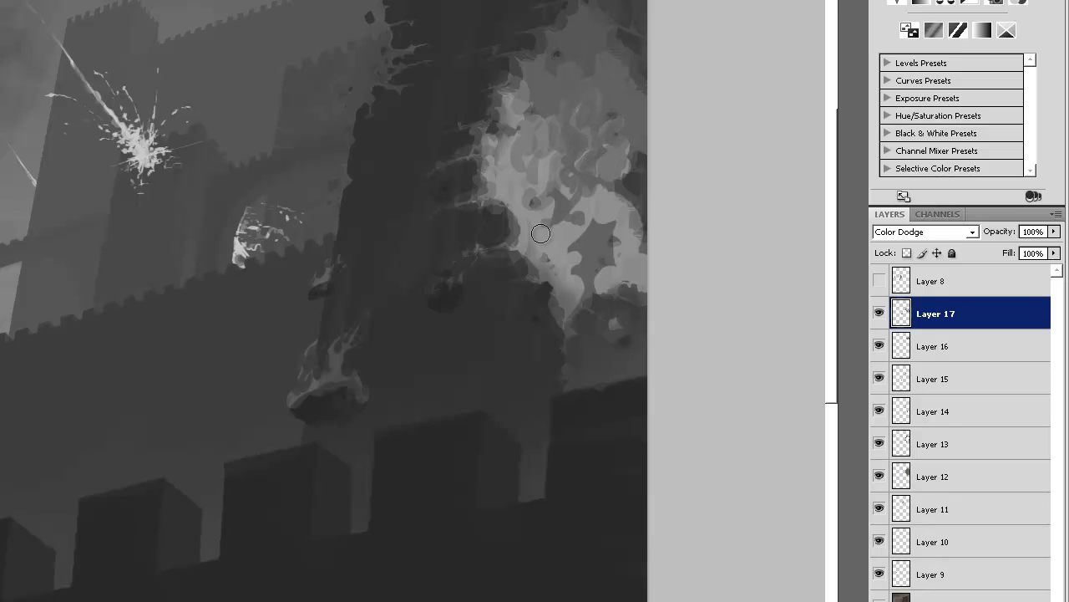
Layer glow strokes across the breach's centre and lower interior down to its bottom rim.
{"action": "left_click_drag", "start_coordinate": [542, 231], "coordinate": [549, 214]}
{"action": "mouse_move", "coordinate": [598, 266]}
{"action": "left_mouse_down"}
{"action": "mouse_move", "coordinate": [614, 183]}
{"action": "mouse_move", "coordinate": [586, 299]}
{"action": "mouse_move", "coordinate": [556, 309]}
{"action": "mouse_move", "coordinate": [560, 327]}
{"action": "mouse_move", "coordinate": [583, 305]}
{"action": "mouse_move", "coordinate": [596, 273]}
{"action": "mouse_move", "coordinate": [584, 239]}
{"action": "mouse_move", "coordinate": [588, 271]}
{"action": "mouse_move", "coordinate": [609, 193]}
{"action": "mouse_move", "coordinate": [574, 310]}
{"action": "mouse_move", "coordinate": [580, 296]}
{"action": "mouse_move", "coordinate": [550, 319]}
{"action": "mouse_move", "coordinate": [568, 346]}
{"action": "mouse_move", "coordinate": [595, 304]}
{"action": "mouse_move", "coordinate": [590, 344]}
{"action": "left_mouse_up"}
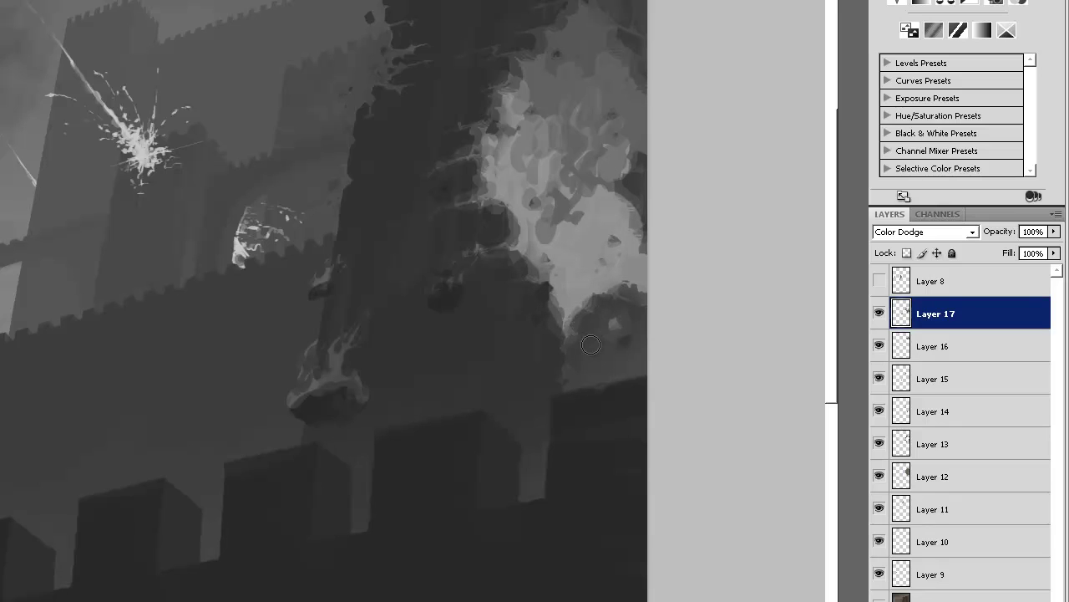
{"action": "mouse_move", "coordinate": [592, 233]}
{"action": "left_mouse_down"}
{"action": "mouse_move", "coordinate": [621, 267]}
{"action": "mouse_move", "coordinate": [649, 201]}
{"action": "mouse_move", "coordinate": [653, 217]}
{"action": "left_mouse_up"}
{"action": "mouse_move", "coordinate": [546, 215]}
{"action": "left_mouse_down"}
{"action": "mouse_move", "coordinate": [554, 222]}
{"action": "mouse_move", "coordinate": [572, 173]}
{"action": "mouse_move", "coordinate": [580, 198]}
{"action": "mouse_move", "coordinate": [536, 179]}
{"action": "mouse_move", "coordinate": [561, 137]}
{"action": "mouse_move", "coordinate": [554, 242]}
{"action": "mouse_move", "coordinate": [547, 162]}
{"action": "mouse_move", "coordinate": [557, 115]}
{"action": "mouse_move", "coordinate": [593, 184]}
{"action": "mouse_move", "coordinate": [579, 234]}
{"action": "mouse_move", "coordinate": [574, 208]}
{"action": "mouse_move", "coordinate": [554, 251]}
{"action": "mouse_move", "coordinate": [580, 222]}
{"action": "mouse_move", "coordinate": [579, 195]}
{"action": "mouse_move", "coordinate": [551, 195]}
{"action": "mouse_move", "coordinate": [550, 156]}
{"action": "mouse_move", "coordinate": [520, 167]}
{"action": "mouse_move", "coordinate": [504, 98]}
{"action": "mouse_move", "coordinate": [518, 122]}
{"action": "mouse_move", "coordinate": [534, 124]}
{"action": "mouse_move", "coordinate": [594, 59]}
{"action": "mouse_move", "coordinate": [585, 197]}
{"action": "mouse_move", "coordinate": [504, 181]}
{"action": "mouse_move", "coordinate": [490, 150]}
{"action": "mouse_move", "coordinate": [543, 250]}
{"action": "mouse_move", "coordinate": [575, 98]}
{"action": "mouse_move", "coordinate": [597, 253]}
{"action": "mouse_move", "coordinate": [620, 207]}
{"action": "mouse_move", "coordinate": [578, 271]}
{"action": "mouse_move", "coordinate": [629, 239]}
{"action": "left_mouse_up"}
{"action": "left_click_drag", "start_coordinate": [577, 264], "coordinate": [577, 269]}
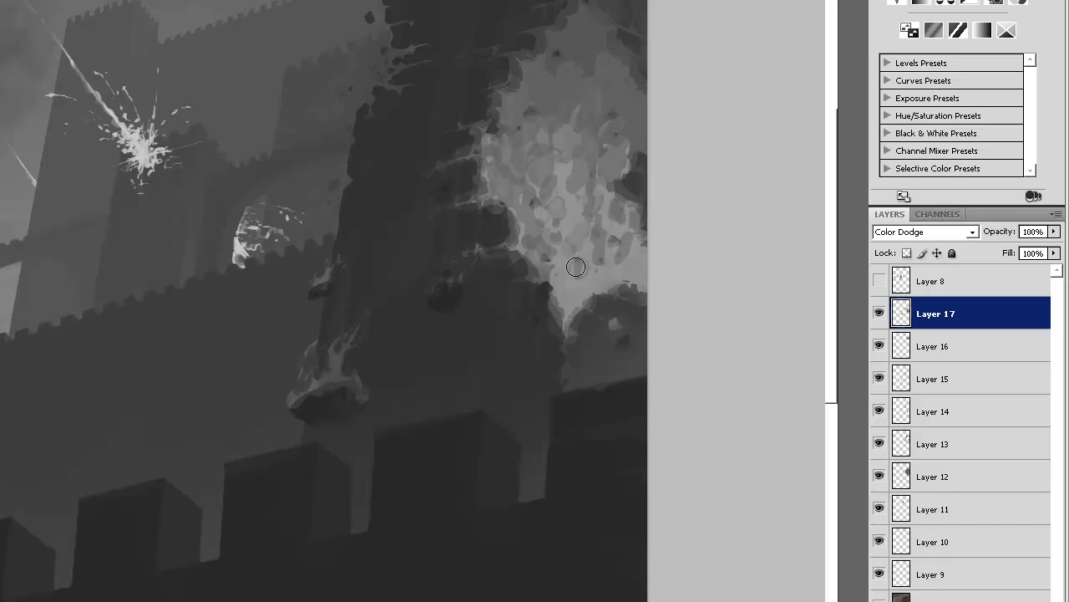
Detail the glow at the breach's top with resized tips and erase some of it around the centre.
{"action": "key", "text": "bracketright"}
{"action": "key", "text": "bracketright"}
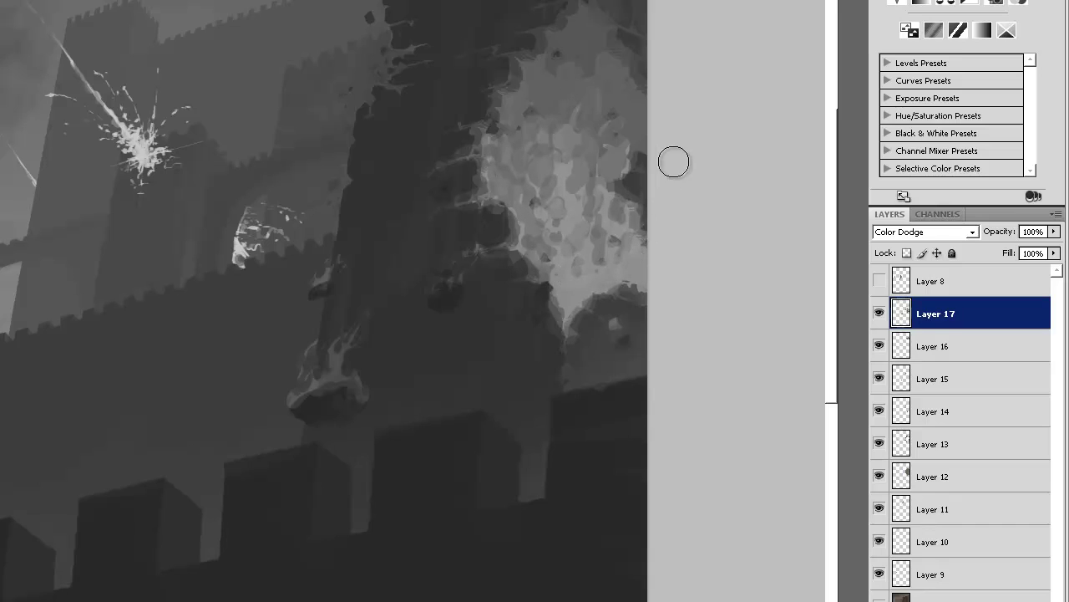
{"action": "mouse_move", "coordinate": [580, 60]}
{"action": "left_mouse_down"}
{"action": "mouse_move", "coordinate": [586, 35]}
{"action": "mouse_move", "coordinate": [585, 50]}
{"action": "left_mouse_up"}
{"action": "right_click", "coordinate": [584, 50]}
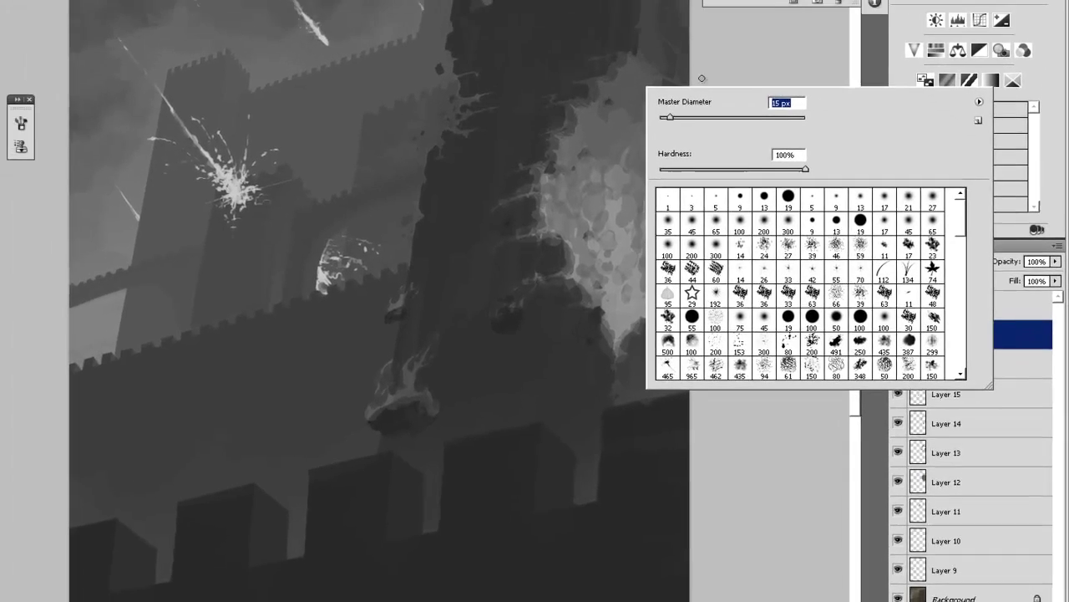
{"action": "left_click", "coordinate": [677, 7]}
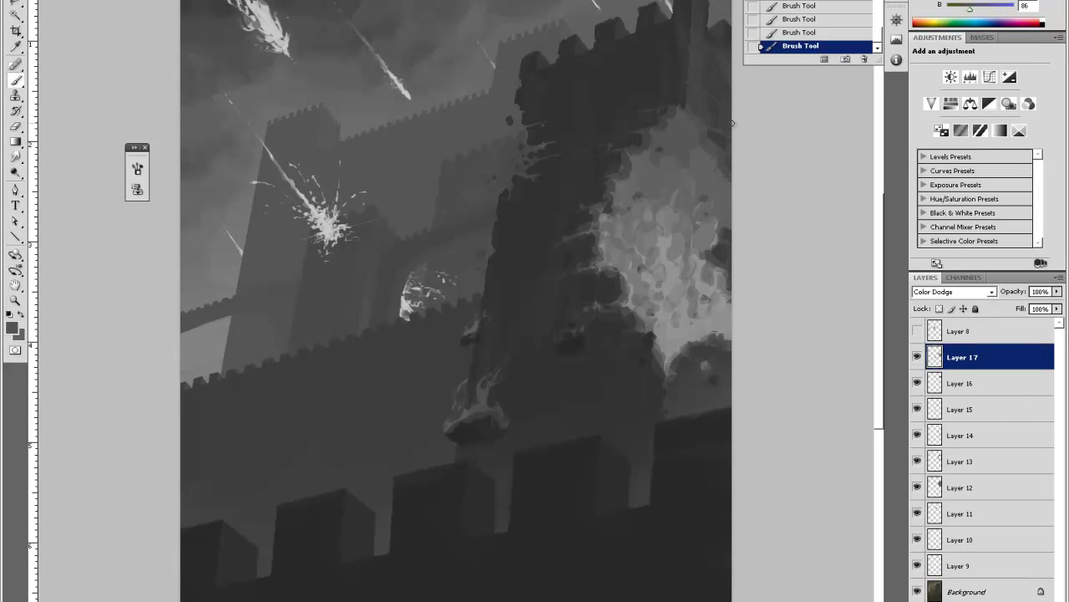
{"action": "key", "text": "e"}
{"action": "mouse_move", "coordinate": [662, 205]}
{"action": "left_mouse_down"}
{"action": "mouse_move", "coordinate": [663, 218]}
{"action": "mouse_move", "coordinate": [671, 199]}
{"action": "left_mouse_up"}
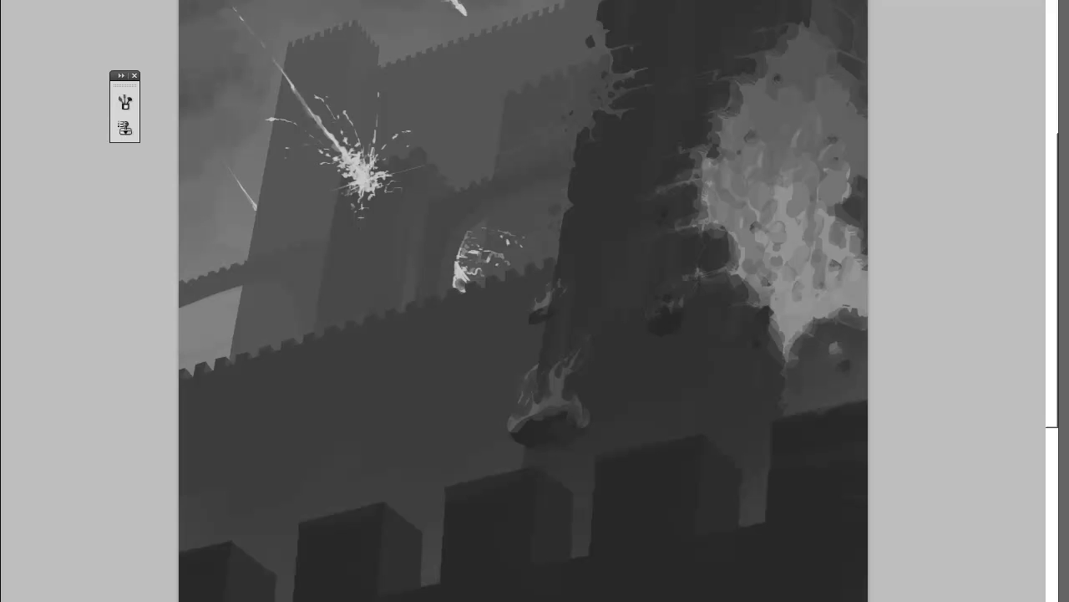
Set Layer 16's lightness to -1 with Hue/Saturation.
{"action": "key", "text": "ctrl+u"}
{"action": "left_click_drag", "start_coordinate": [880, 152], "coordinate": [352, 256]}
{"action": "mouse_move", "coordinate": [319, 453]}
{"action": "left_mouse_down"}
{"action": "mouse_move", "coordinate": [333, 451]}
{"action": "mouse_move", "coordinate": [313, 449]}
{"action": "mouse_move", "coordinate": [322, 445]}
{"action": "left_mouse_up"}
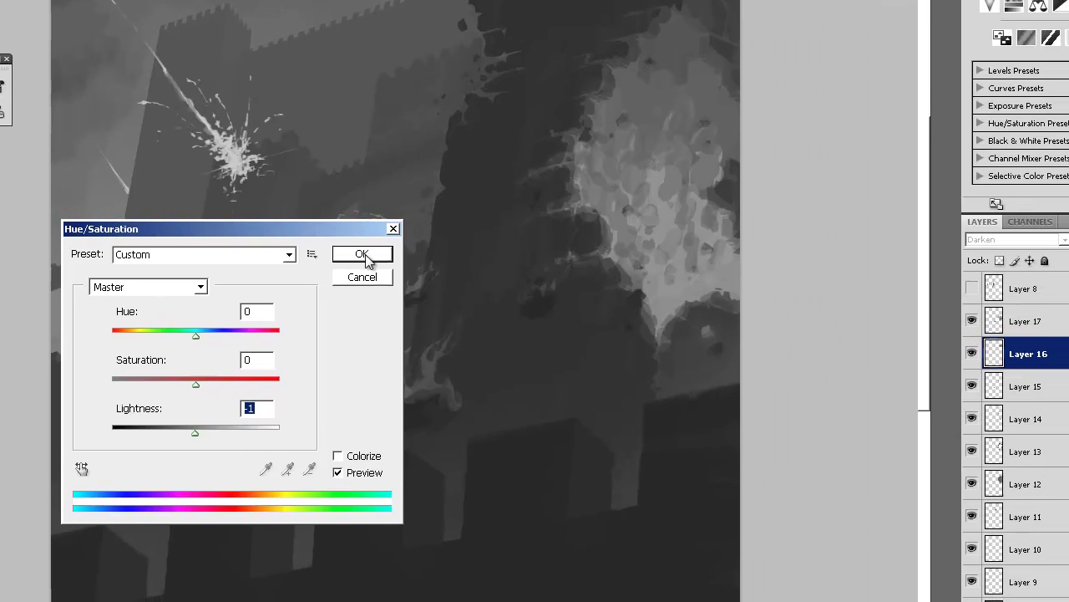
{"action": "left_click", "coordinate": [487, 269]}
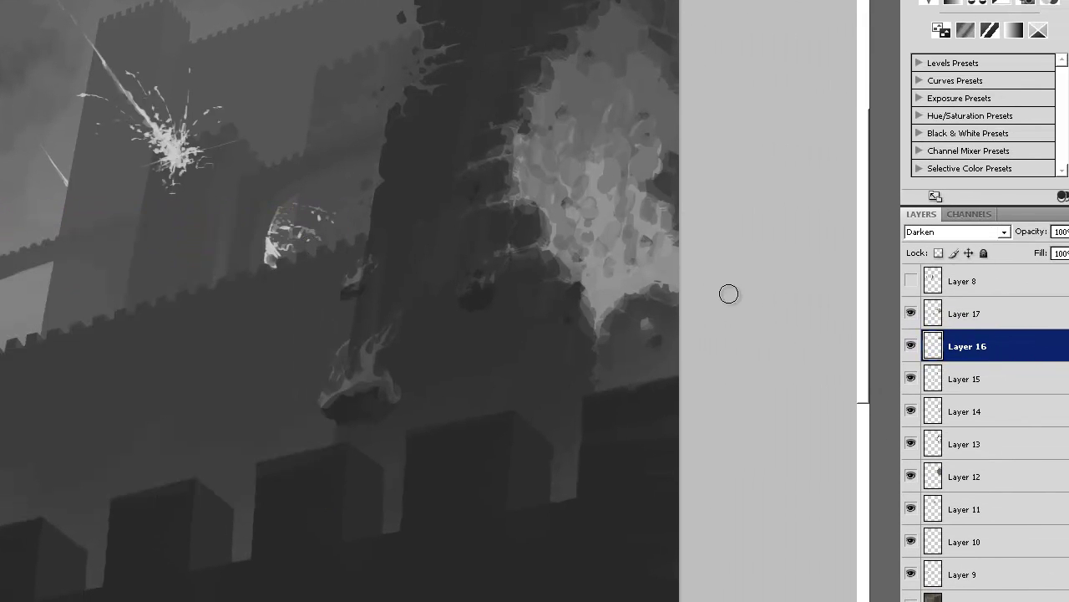
Soften the breach's glow on Layer 17 with a 277 px eraser at 0% hardness.
{"action": "left_click", "coordinate": [928, 313]}
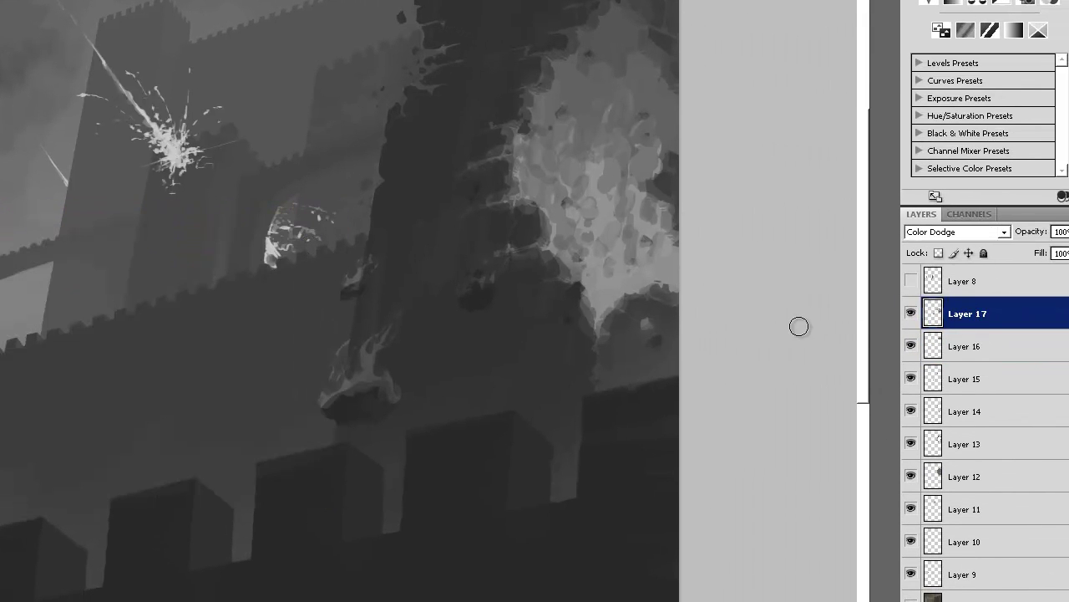
{"action": "right_click", "coordinate": [583, 130]}
{"action": "left_click_drag", "start_coordinate": [630, 224], "coordinate": [599, 230]}
{"action": "left_click_drag", "start_coordinate": [687, 165], "coordinate": [725, 166]}
{"action": "left_click", "coordinate": [719, 82]}
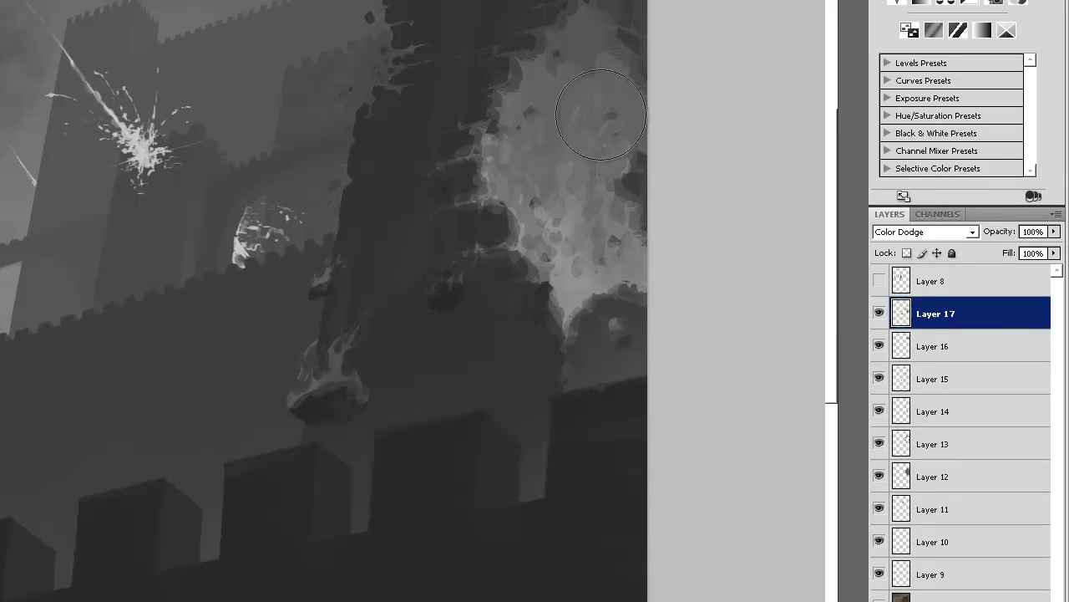
{"action": "left_click_drag", "start_coordinate": [517, 82], "coordinate": [503, 134]}
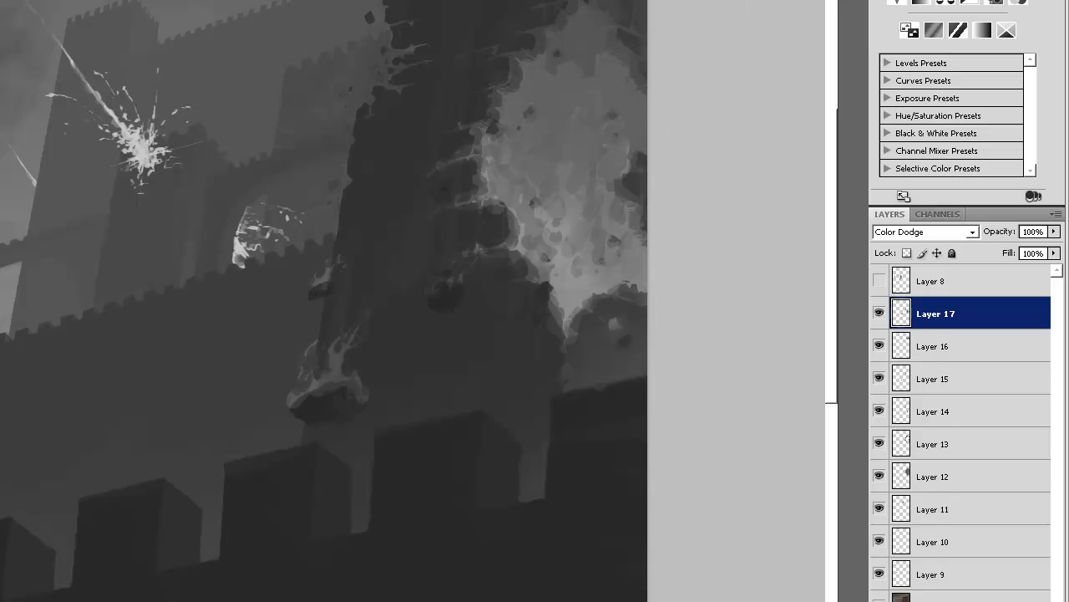
Brush glowing flames onto the cracked notch in the tower's upper-left edge using a resized brush.
{"action": "key", "text": "e"}
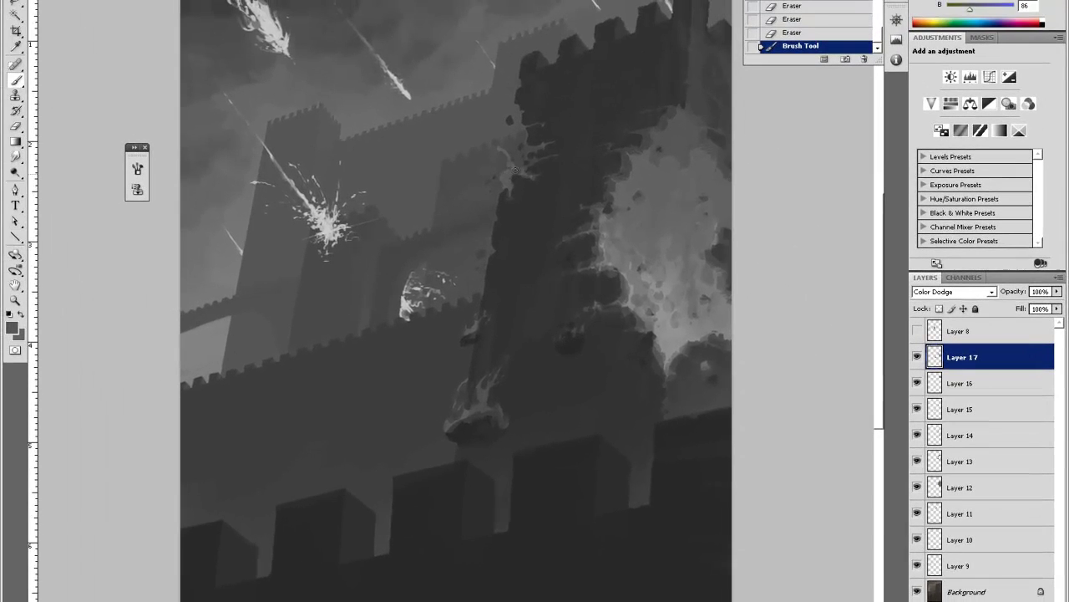
{"action": "left_click_drag", "start_coordinate": [389, 84], "coordinate": [397, 87]}
{"action": "right_click", "coordinate": [392, 38]}
{"action": "left_click_drag", "start_coordinate": [552, 161], "coordinate": [555, 162]}
{"action": "mouse_move", "coordinate": [509, 149]}
{"action": "left_mouse_down"}
{"action": "mouse_move", "coordinate": [511, 160]}
{"action": "mouse_move", "coordinate": [527, 153]}
{"action": "left_mouse_up"}
{"action": "mouse_move", "coordinate": [526, 152]}
{"action": "left_mouse_down"}
{"action": "mouse_move", "coordinate": [493, 156]}
{"action": "mouse_move", "coordinate": [510, 171]}
{"action": "mouse_move", "coordinate": [510, 152]}
{"action": "left_mouse_up"}
Reduce the eraser size and trim the flames around the tower's upper-left notch into ragged shapes.
{"action": "key", "text": "e"}
{"action": "right_click", "coordinate": [532, 112]}
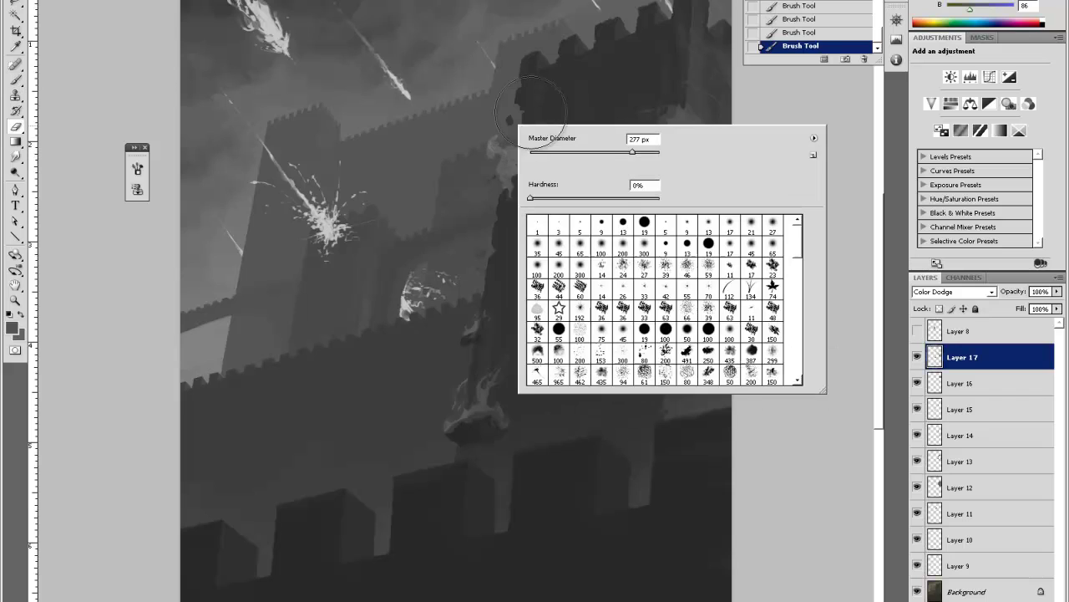
{"action": "left_click_drag", "start_coordinate": [632, 152], "coordinate": [552, 153]}
{"action": "left_click", "coordinate": [491, 132]}
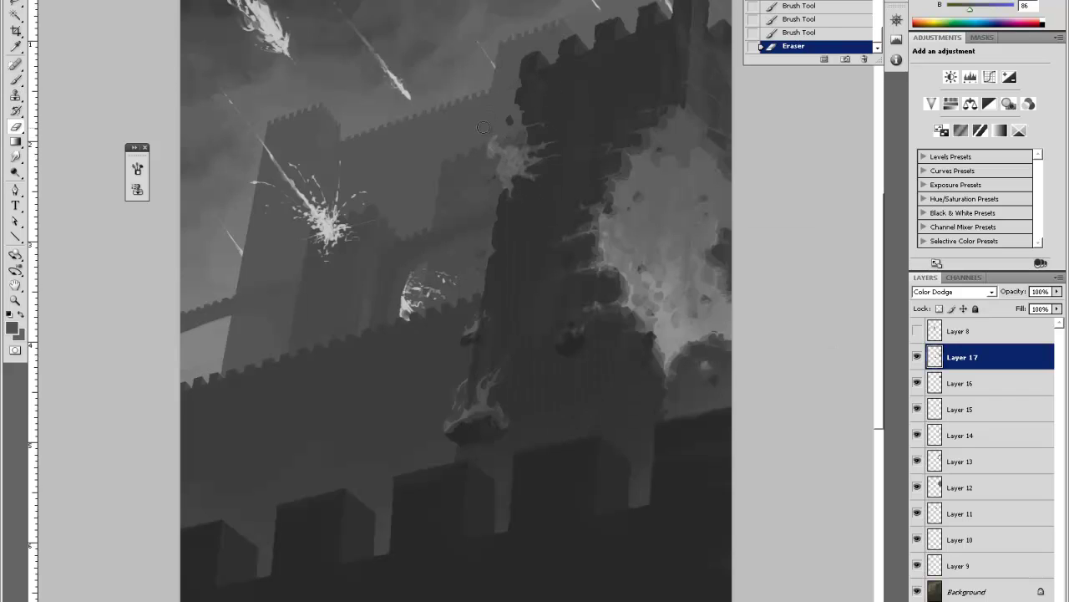
{"action": "left_click_drag", "start_coordinate": [488, 157], "coordinate": [491, 144]}
{"action": "left_click_drag", "start_coordinate": [493, 141], "coordinate": [503, 154]}
{"action": "mouse_move", "coordinate": [503, 153]}
{"action": "left_mouse_down"}
{"action": "mouse_move", "coordinate": [532, 123]}
{"action": "mouse_move", "coordinate": [510, 157]}
{"action": "mouse_move", "coordinate": [521, 170]}
{"action": "mouse_move", "coordinate": [523, 132]}
{"action": "left_mouse_up"}
{"action": "key", "text": "b"}
{"action": "key", "text": "e"}
{"action": "left_click_drag", "start_coordinate": [528, 137], "coordinate": [525, 127]}
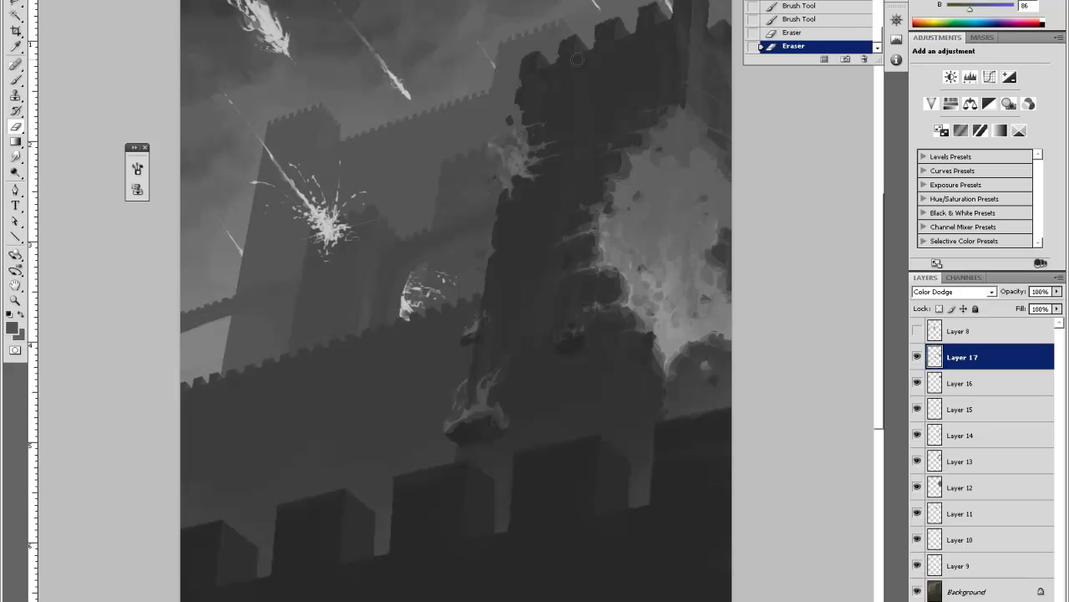
Set the brush to 0% hardness, adjust its size and dab a soft glow around the tower's upper-left notch.
{"action": "key", "text": "b"}
{"action": "right_click", "coordinate": [496, 89]}
{"action": "left_click_drag", "start_coordinate": [524, 164], "coordinate": [508, 163]}
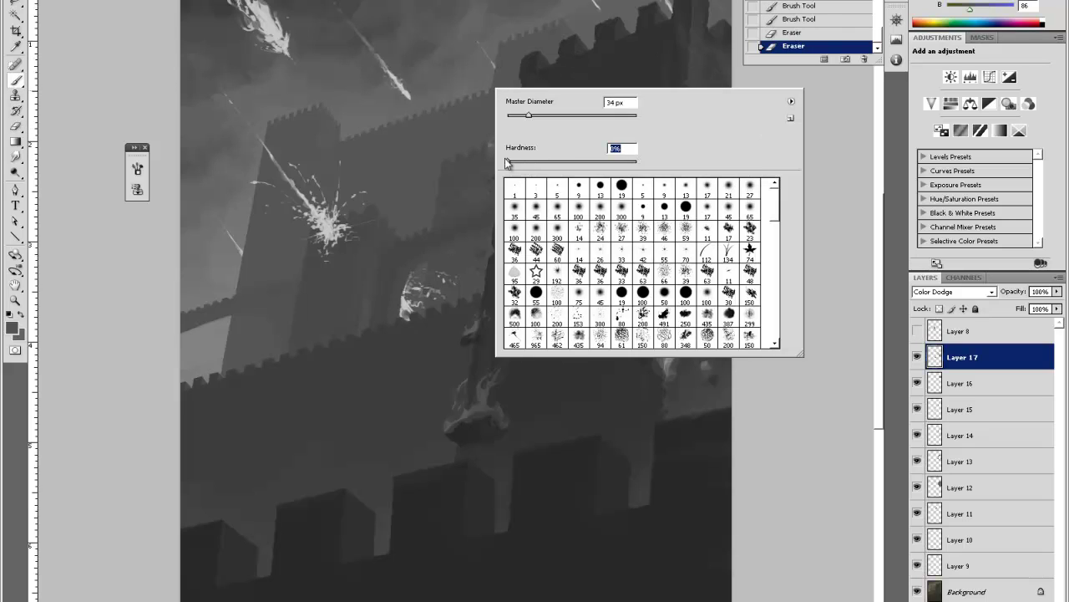
{"action": "left_click_drag", "start_coordinate": [582, 113], "coordinate": [599, 114]}
{"action": "left_click", "coordinate": [464, 91]}
{"action": "left_click", "coordinate": [498, 121]}
{"action": "left_click", "coordinate": [501, 136]}
{"action": "left_click", "coordinate": [511, 126]}
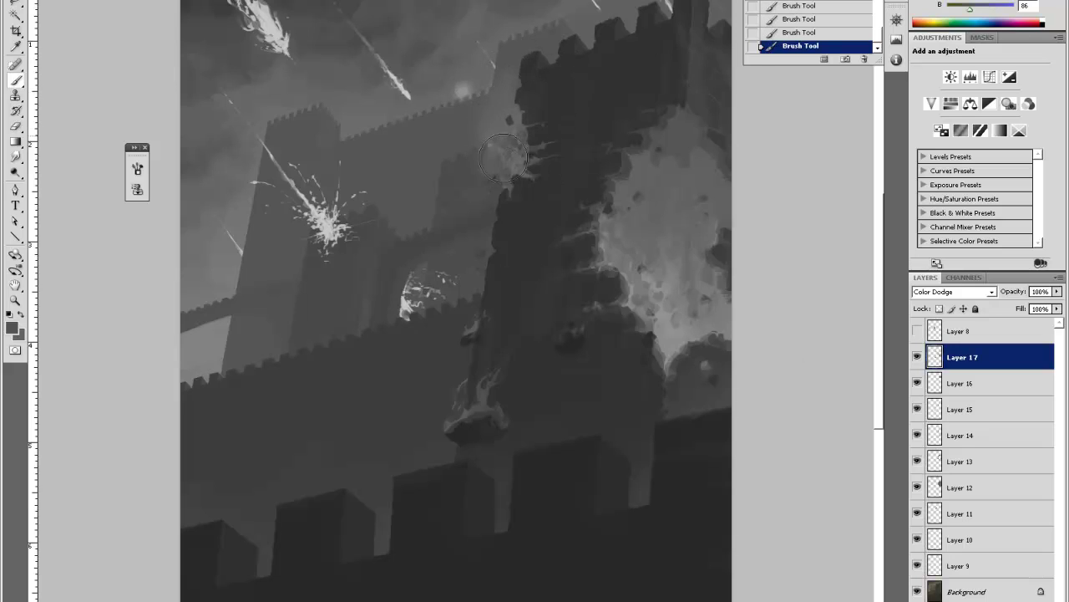
Set the eraser to 0% hardness and remove the stray glow spot above the distant wall.
{"action": "key", "text": "e"}
{"action": "right_click", "coordinate": [511, 112]}
{"action": "key", "text": "Tab"}
{"action": "type", "text": "0"}
{"action": "key", "text": "shift+Tab"}
{"action": "left_click", "coordinate": [501, 86]}
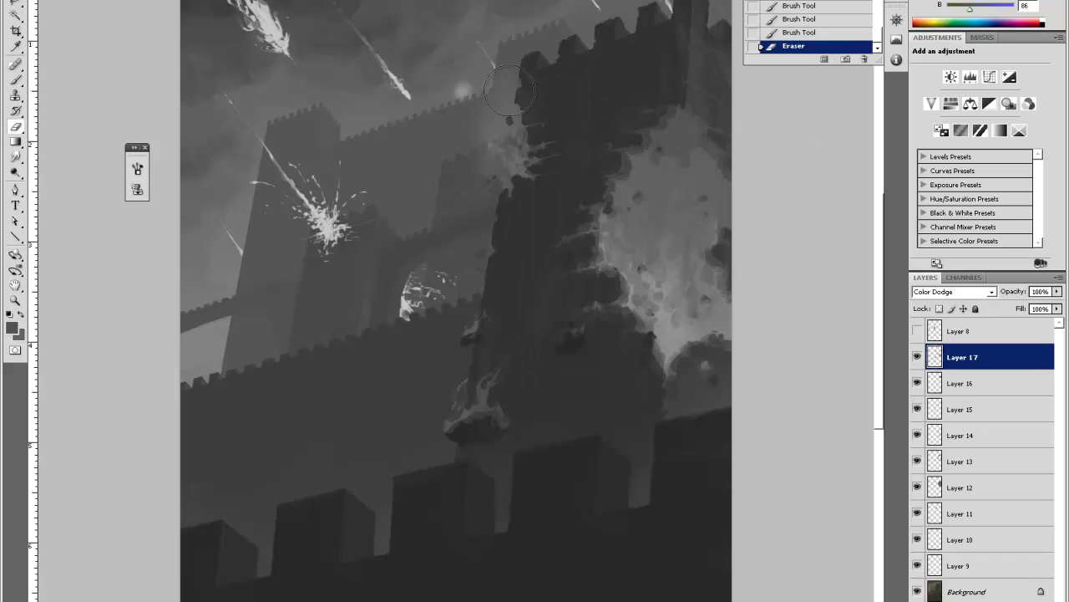
{"action": "left_click", "coordinate": [466, 84]}
{"action": "left_click", "coordinate": [469, 91]}
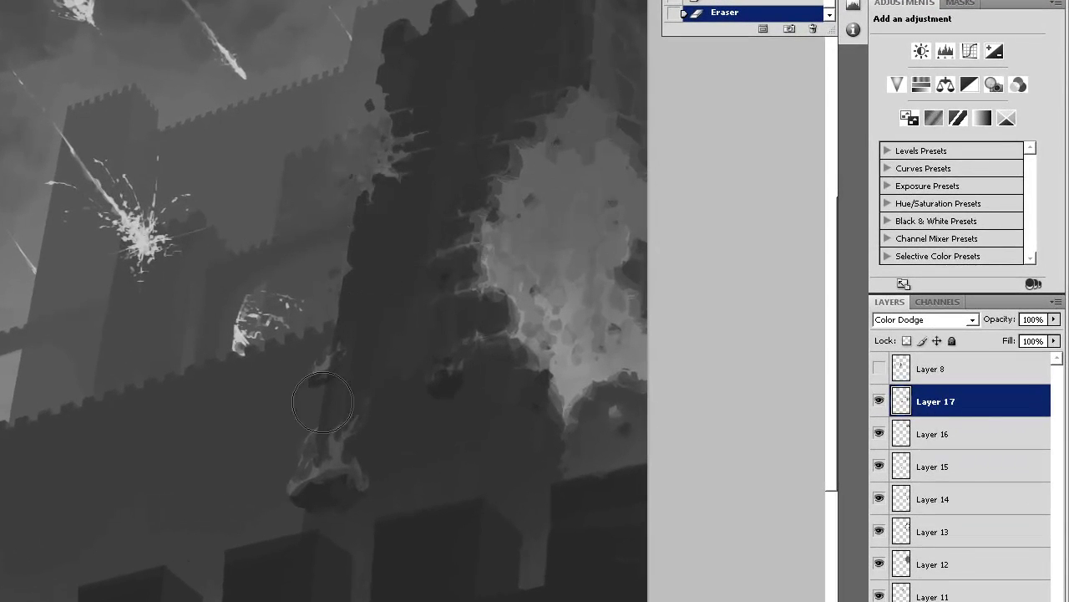
Refine the flames above the tower's lower-left ledge and compare the latest history states.
{"action": "mouse_move", "coordinate": [341, 433]}
{"action": "left_mouse_down"}
{"action": "mouse_move", "coordinate": [318, 462]}
{"action": "mouse_move", "coordinate": [363, 392]}
{"action": "mouse_move", "coordinate": [396, 380]}
{"action": "mouse_move", "coordinate": [401, 421]}
{"action": "left_mouse_up"}
{"action": "key", "text": "b"}
{"action": "key", "text": "e"}
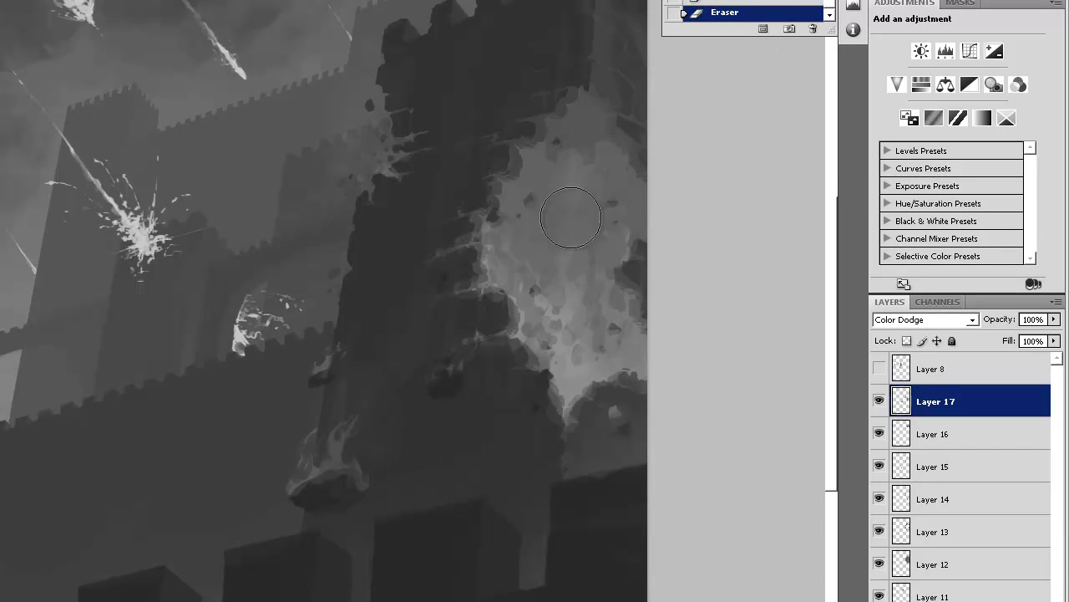
{"action": "key", "text": "ctrl+alt+z"}
{"action": "key", "text": "ctrl+shift+z"}
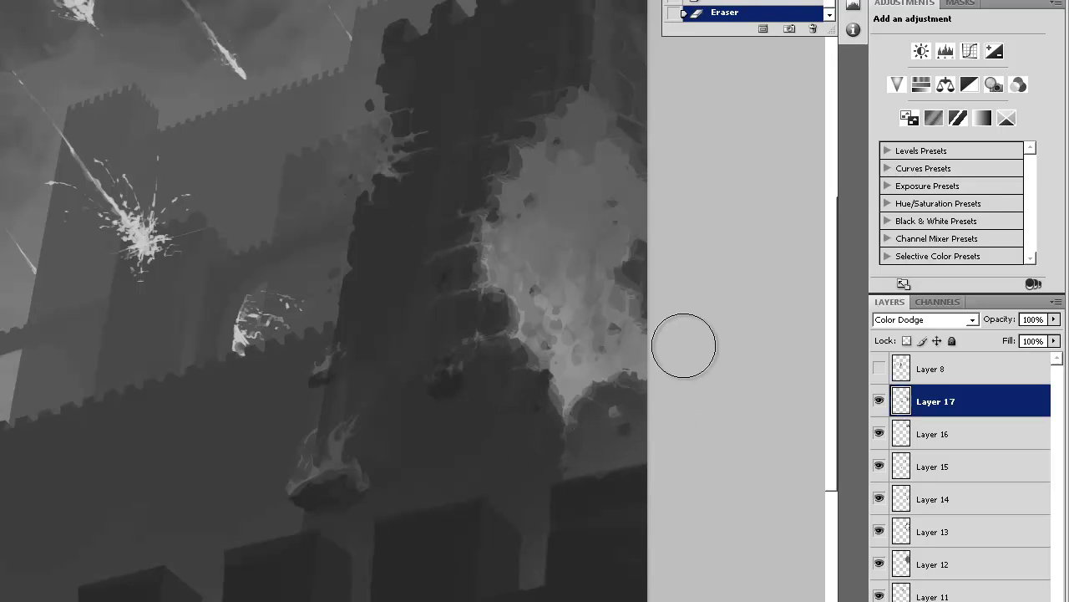
Set the tip's hardness to 100%, reduce its size and brighten the meteor impact on the distant tower.
{"action": "key", "text": "ctrl+minus"}
{"action": "key", "text": "ctrl+minus"}
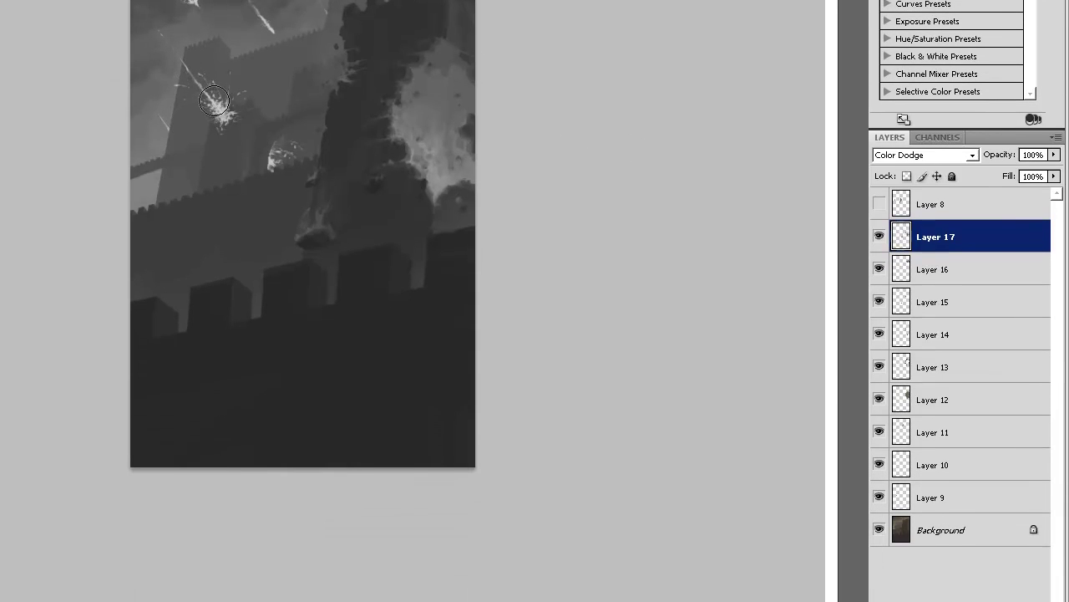
{"action": "right_click", "coordinate": [192, 50]}
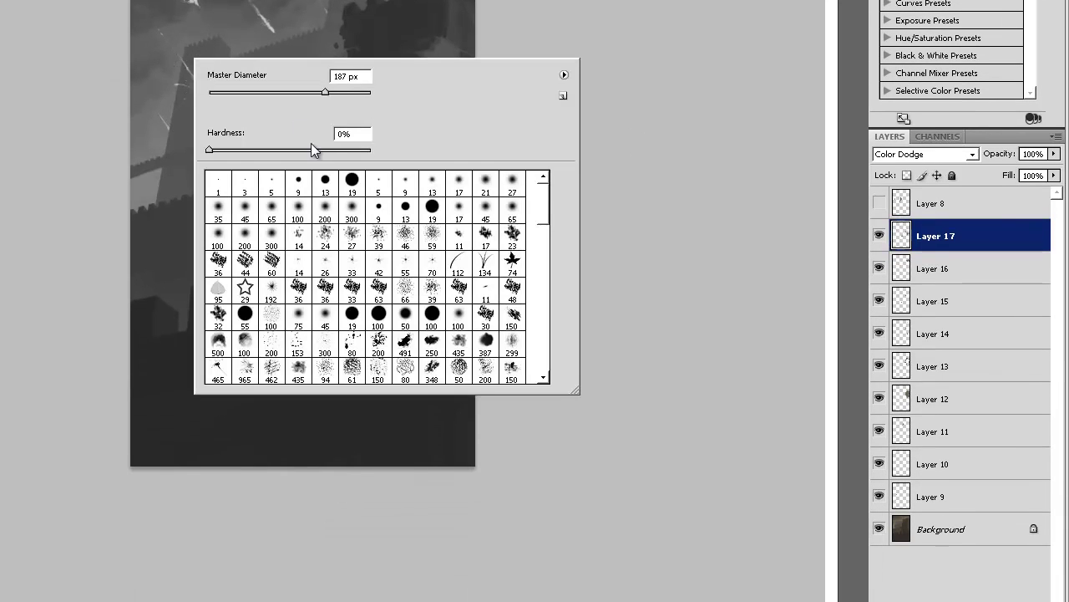
{"action": "left_click_drag", "start_coordinate": [313, 150], "coordinate": [371, 149]}
{"action": "left_click", "coordinate": [176, 51]}
{"action": "right_click", "coordinate": [236, 58]}
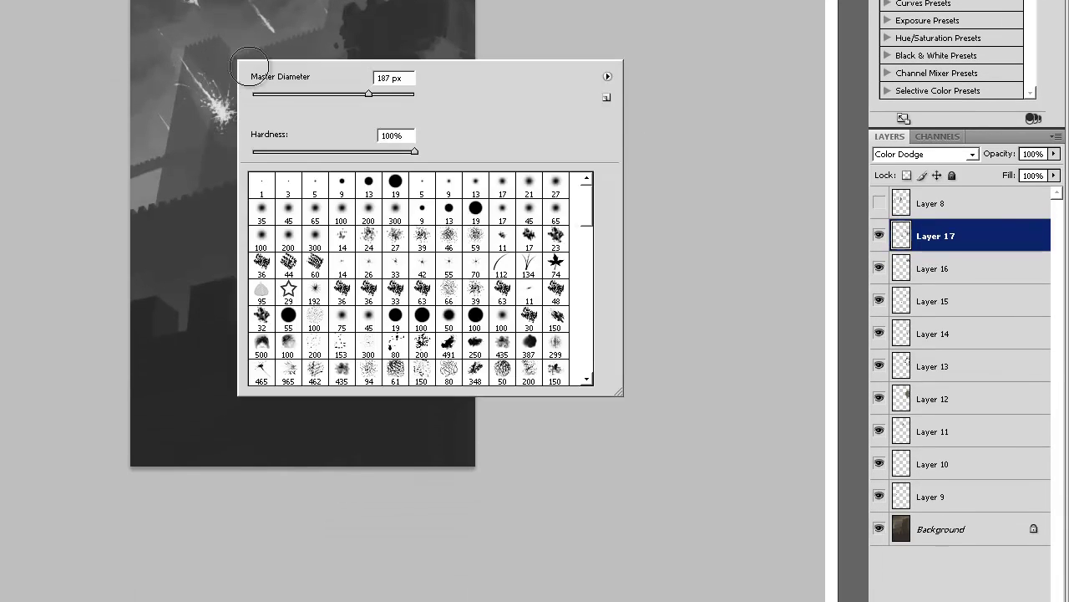
{"action": "left_click", "coordinate": [274, 94]}
{"action": "left_click", "coordinate": [211, 79]}
{"action": "left_click", "coordinate": [221, 115]}
Paint glow along the meteor's trail and impact burst on the distant tower with a resized brush, fading it with the eraser.
{"action": "key", "text": "bracketright"}
{"action": "key", "text": "bracketright"}
{"action": "key", "text": "bracketright"}
{"action": "key", "text": "bracketright"}
{"action": "key", "text": "bracketright"}
{"action": "key", "text": "bracketright"}
{"action": "key", "text": "bracketright"}
{"action": "key", "text": "bracketright"}
{"action": "key", "text": "bracketright"}
{"action": "key", "text": "bracketright"}
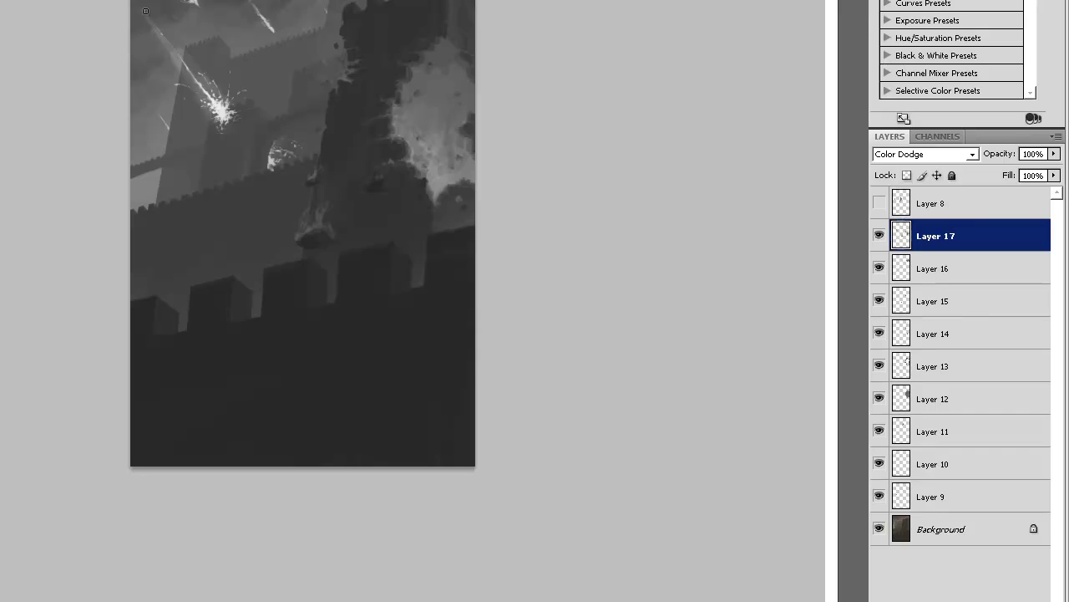
{"action": "right_click", "coordinate": [183, 36]}
{"action": "left_click_drag", "start_coordinate": [220, 74], "coordinate": [237, 72]}
{"action": "left_click_drag", "start_coordinate": [173, 44], "coordinate": [219, 114]}
{"action": "mouse_move", "coordinate": [199, 77]}
{"action": "left_mouse_down"}
{"action": "mouse_move", "coordinate": [225, 105]}
{"action": "mouse_move", "coordinate": [216, 119]}
{"action": "mouse_move", "coordinate": [179, 112]}
{"action": "mouse_move", "coordinate": [198, 123]}
{"action": "left_mouse_up"}
{"action": "key", "text": "e"}
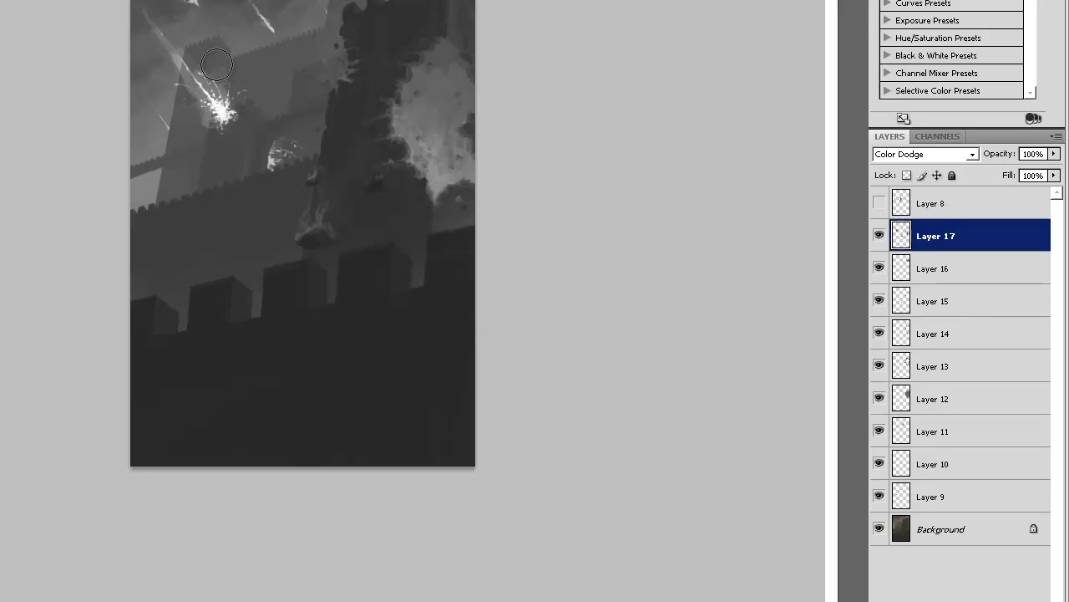
{"action": "left_click_drag", "start_coordinate": [217, 64], "coordinate": [205, 98]}
Paint a glow around the burning archway and fade excess glow around the meteor trail and impact on the distant tower.
{"action": "key", "text": "b"}
{"action": "mouse_move", "coordinate": [278, 141]}
{"action": "left_mouse_down"}
{"action": "mouse_move", "coordinate": [273, 163]}
{"action": "mouse_move", "coordinate": [305, 127]}
{"action": "mouse_move", "coordinate": [305, 149]}
{"action": "left_mouse_up"}
{"action": "key", "text": "e"}
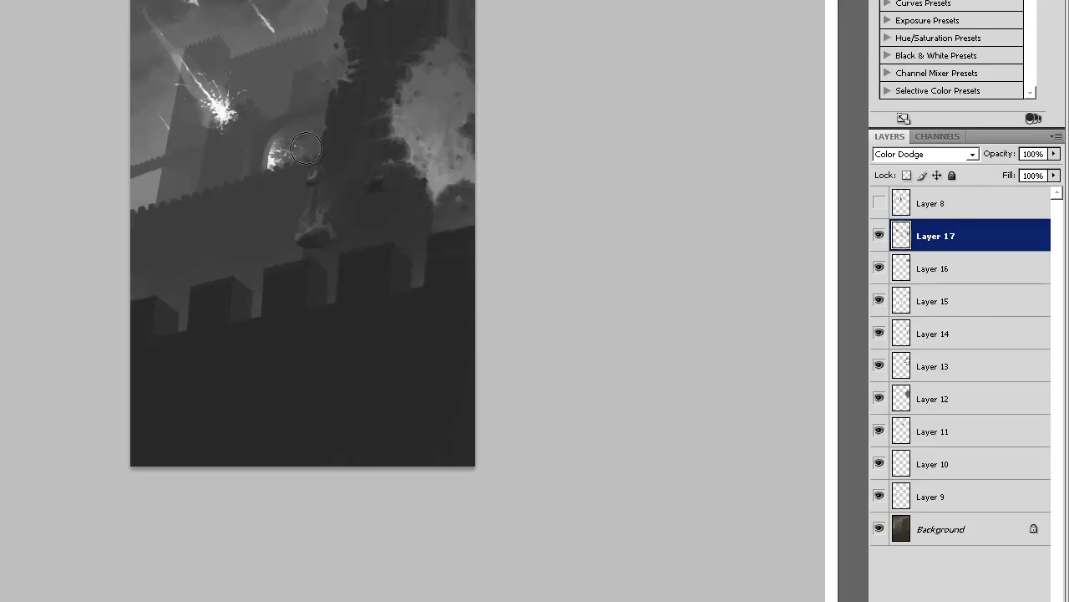
{"action": "mouse_move", "coordinate": [232, 92]}
{"action": "left_mouse_down"}
{"action": "mouse_move", "coordinate": [244, 53]}
{"action": "mouse_move", "coordinate": [235, 72]}
{"action": "mouse_move", "coordinate": [249, 81]}
{"action": "mouse_move", "coordinate": [212, 87]}
{"action": "mouse_move", "coordinate": [217, 81]}
{"action": "left_mouse_up"}
{"action": "key", "text": "e"}
{"action": "key", "text": "b"}
{"action": "key", "text": "e"}
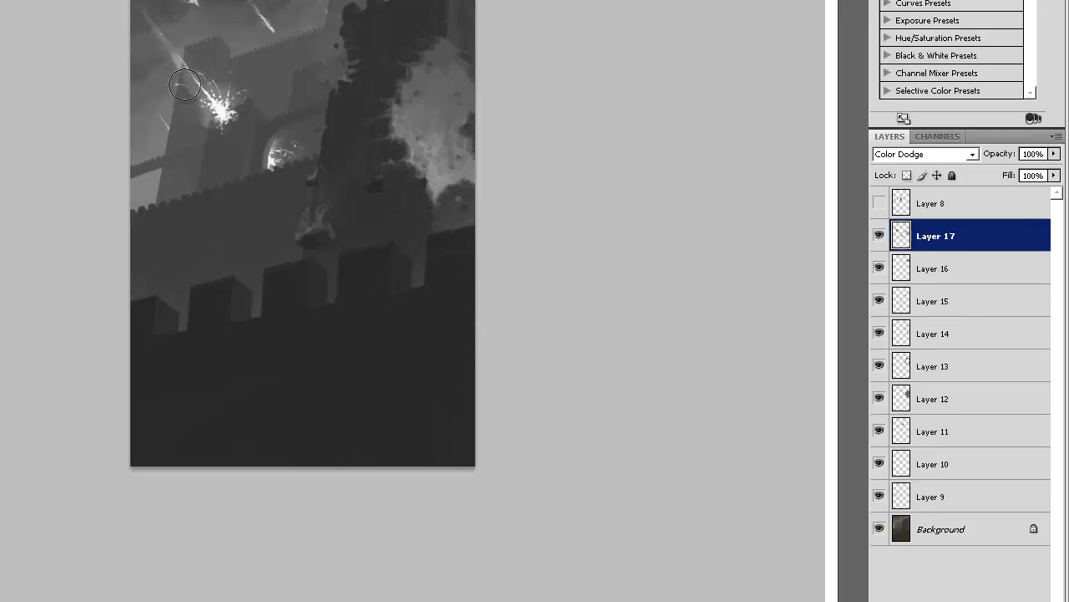
{"action": "mouse_move", "coordinate": [172, 50]}
{"action": "left_mouse_down"}
{"action": "mouse_move", "coordinate": [197, 73]}
{"action": "mouse_move", "coordinate": [200, 108]}
{"action": "left_mouse_up"}
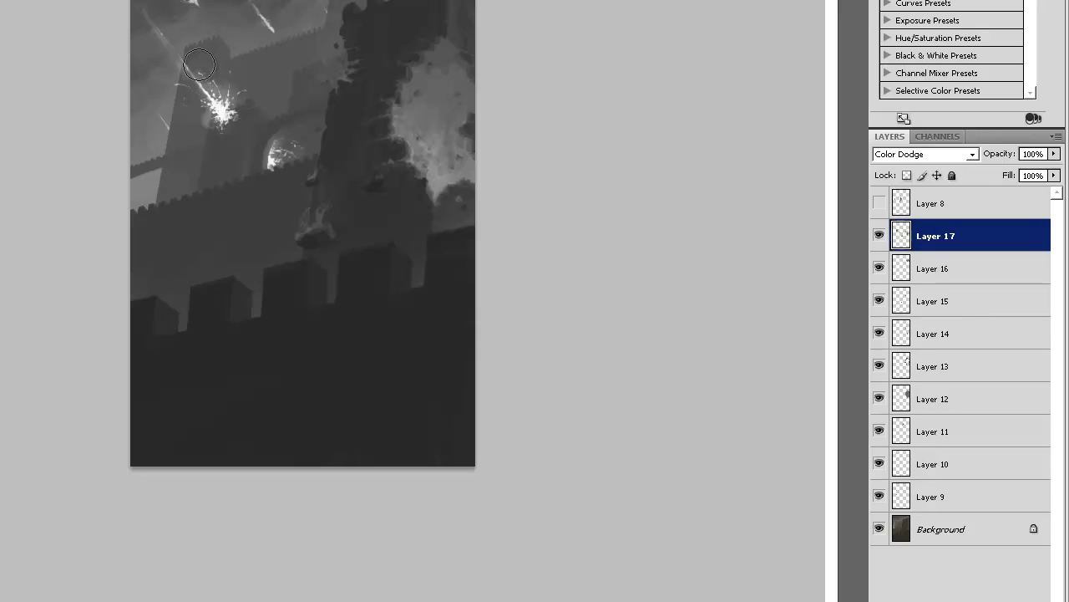
Add a soft glow around the impact burst on the distant tower with an enlarged brush.
{"action": "key", "text": "b"}
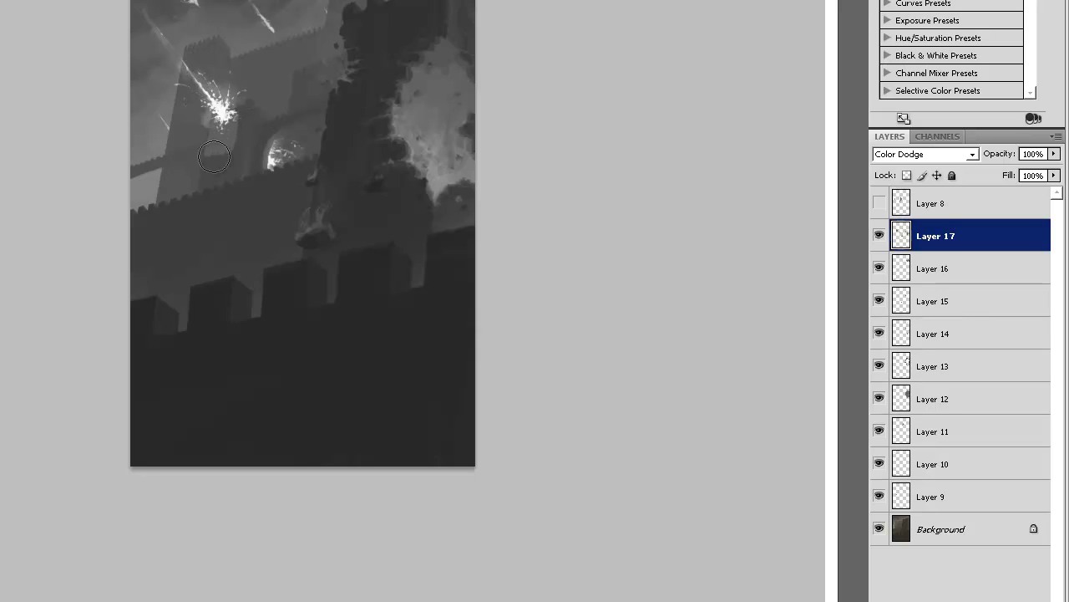
{"action": "key", "text": "bracketright"}
{"action": "key", "text": "bracketright"}
{"action": "key", "text": "bracketright"}
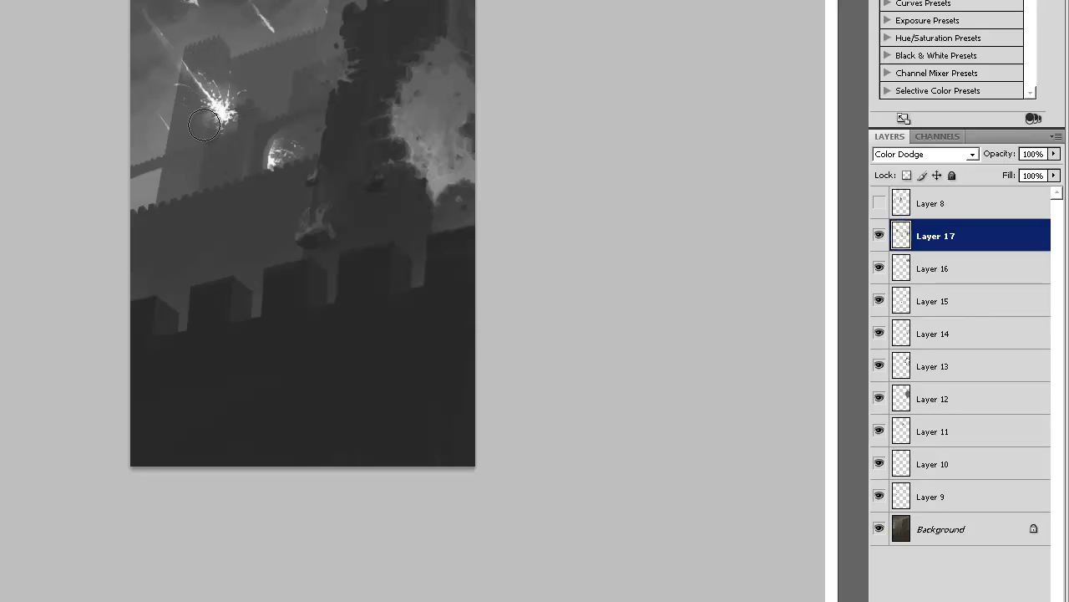
Choose another brush tip and brighten the large meteor in the sky's upper-left corner, trimming its glow with the eraser.
{"action": "right_click", "coordinate": [309, 99]}
{"action": "double_click", "coordinate": [441, 336]}
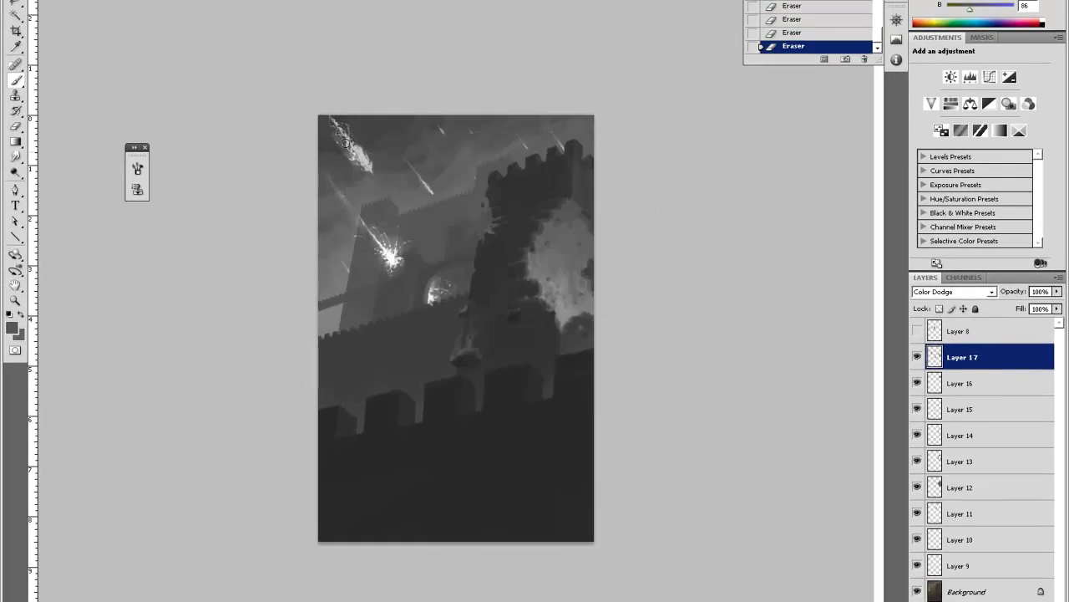
{"action": "mouse_move", "coordinate": [344, 133]}
{"action": "left_mouse_down"}
{"action": "mouse_move", "coordinate": [372, 174]}
{"action": "mouse_move", "coordinate": [327, 125]}
{"action": "left_mouse_up"}
{"action": "mouse_move", "coordinate": [331, 125]}
{"action": "left_mouse_down"}
{"action": "mouse_move", "coordinate": [369, 170]}
{"action": "mouse_move", "coordinate": [342, 105]}
{"action": "mouse_move", "coordinate": [380, 164]}
{"action": "mouse_move", "coordinate": [334, 145]}
{"action": "left_mouse_up"}
{"action": "key", "text": "e"}
{"action": "left_click_drag", "start_coordinate": [336, 143], "coordinate": [368, 177]}
{"action": "left_click_drag", "start_coordinate": [379, 177], "coordinate": [372, 163]}
{"action": "key", "text": "b"}
{"action": "key", "text": "e"}
{"action": "key", "text": "b"}
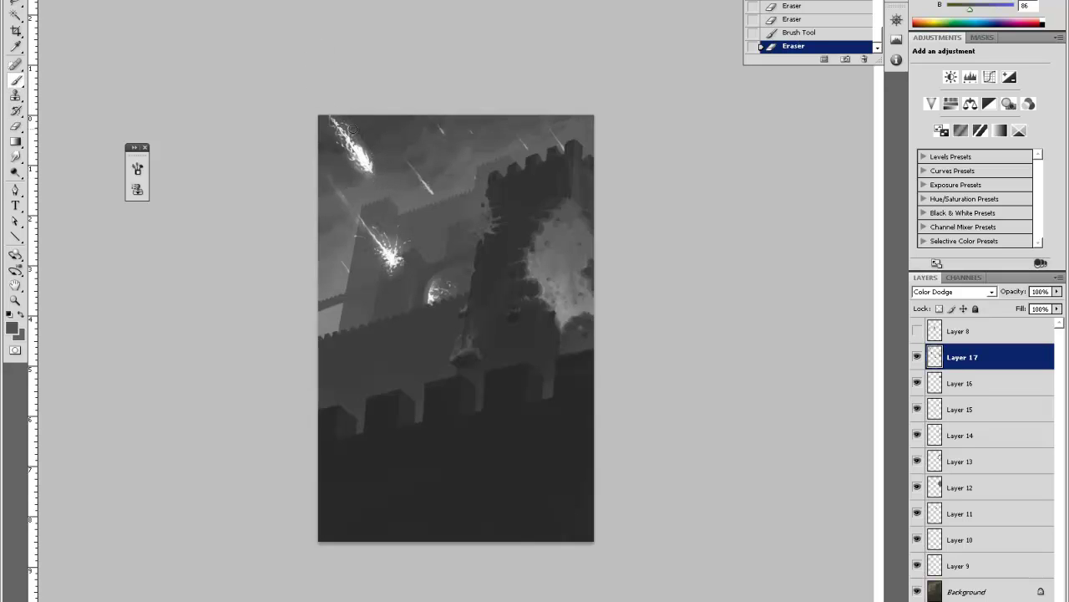
Build up more glow along the tail of the large meteor in the upper-left sky.
{"action": "left_click_drag", "start_coordinate": [327, 116], "coordinate": [334, 118]}
{"action": "left_click_drag", "start_coordinate": [344, 156], "coordinate": [334, 137]}
{"action": "mouse_move", "coordinate": [336, 140]}
{"action": "left_mouse_down"}
{"action": "mouse_move", "coordinate": [326, 122]}
{"action": "mouse_move", "coordinate": [353, 142]}
{"action": "mouse_move", "coordinate": [331, 127]}
{"action": "left_mouse_up"}
{"action": "key", "text": "e"}
Adjust the tip and paint a brighter, longer trail for the meteor above the distant castle, refining it with the eraser.
{"action": "right_click", "coordinate": [318, 116]}
{"action": "left_click", "coordinate": [315, 105]}
{"action": "right_click", "coordinate": [342, 122]}
{"action": "left_click", "coordinate": [392, 82]}
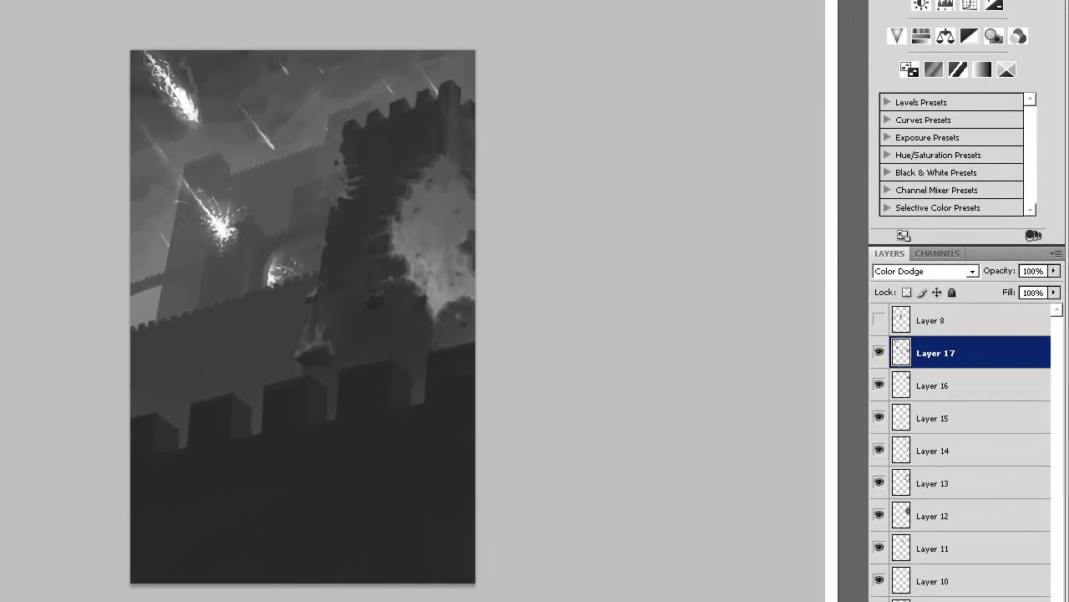
{"action": "mouse_move", "coordinate": [184, 61]}
{"action": "left_mouse_down"}
{"action": "mouse_move", "coordinate": [199, 93]}
{"action": "mouse_move", "coordinate": [278, 158]}
{"action": "left_mouse_up"}
{"action": "left_click_drag", "start_coordinate": [247, 108], "coordinate": [278, 155]}
{"action": "key", "text": "e"}
{"action": "left_click_drag", "start_coordinate": [244, 122], "coordinate": [257, 145]}
{"action": "left_click_drag", "start_coordinate": [265, 50], "coordinate": [287, 73]}
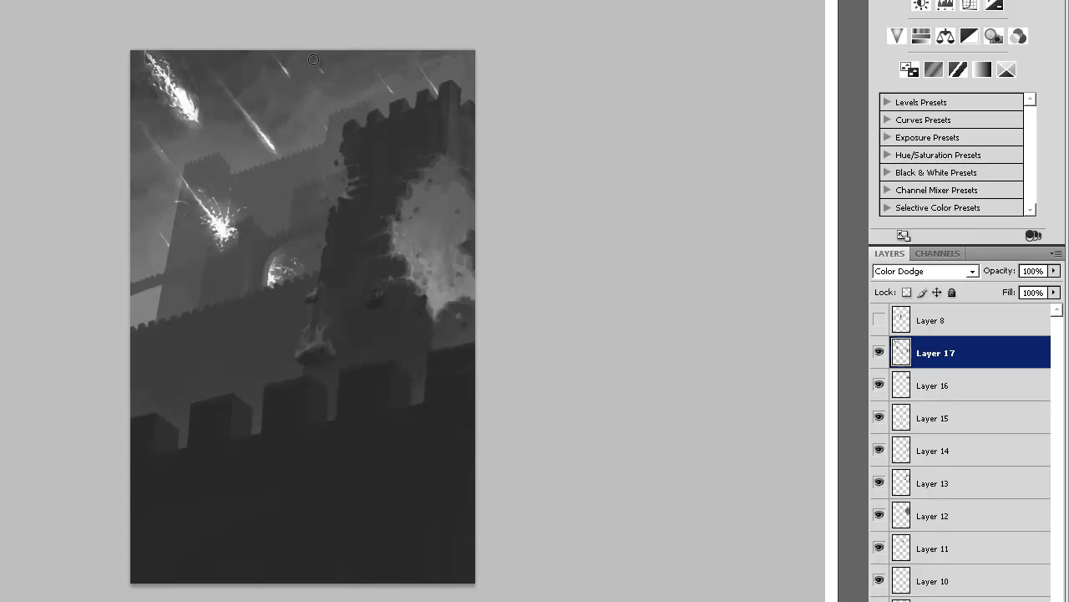
Brighten the trails of the small meteors above the large tower and beside the distant tower.
{"action": "mouse_move", "coordinate": [323, 69]}
{"action": "left_mouse_down"}
{"action": "mouse_move", "coordinate": [334, 130]}
{"action": "mouse_move", "coordinate": [308, 102]}
{"action": "mouse_move", "coordinate": [325, 132]}
{"action": "left_mouse_up"}
{"action": "left_click_drag", "start_coordinate": [395, 91], "coordinate": [366, 57]}
{"action": "left_click_drag", "start_coordinate": [411, 57], "coordinate": [435, 93]}
{"action": "left_click_drag", "start_coordinate": [151, 218], "coordinate": [165, 241]}
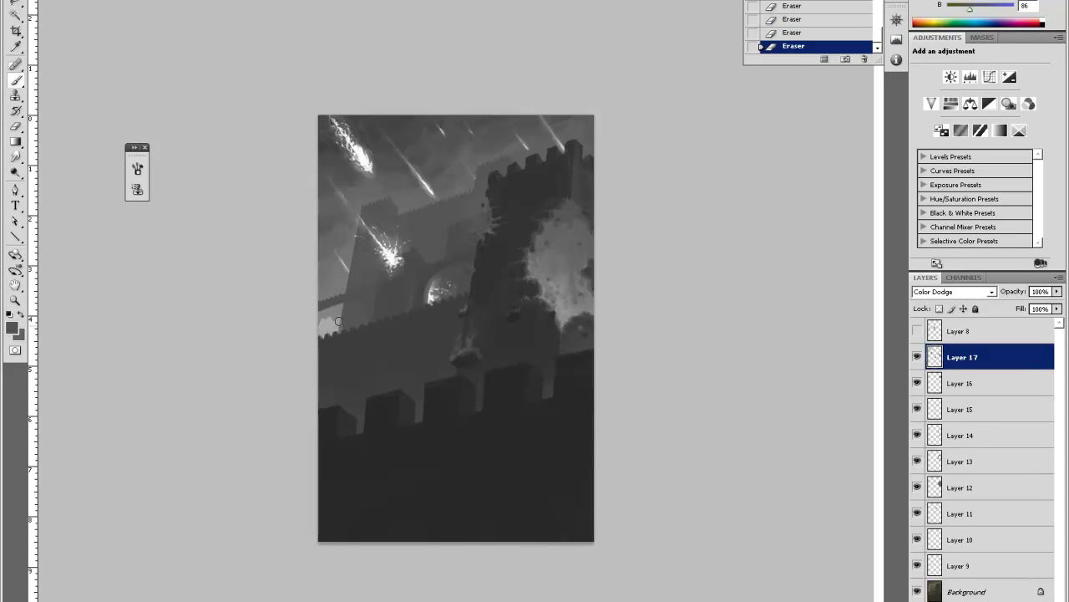
Paint a glow beneath the distant bridge at the canvas's left edge and fade it with a larger, fully soft eraser.
{"action": "left_click_drag", "start_coordinate": [359, 326], "coordinate": [362, 325]}
{"action": "key", "text": "e"}
{"action": "right_click", "coordinate": [365, 324]}
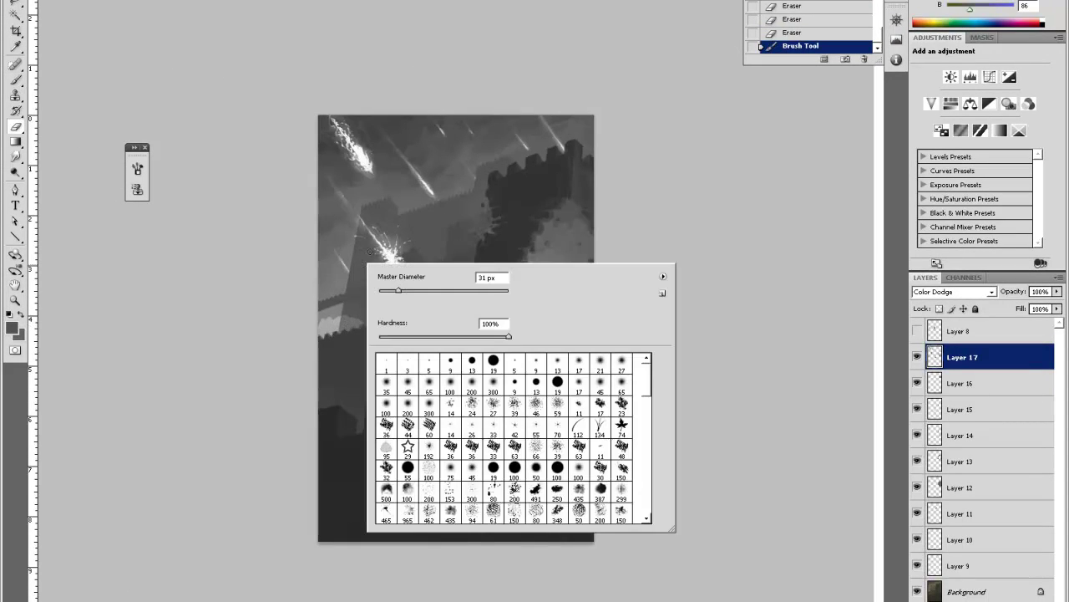
{"action": "left_click", "coordinate": [381, 337]}
{"action": "left_click", "coordinate": [434, 290]}
{"action": "left_click", "coordinate": [336, 315]}
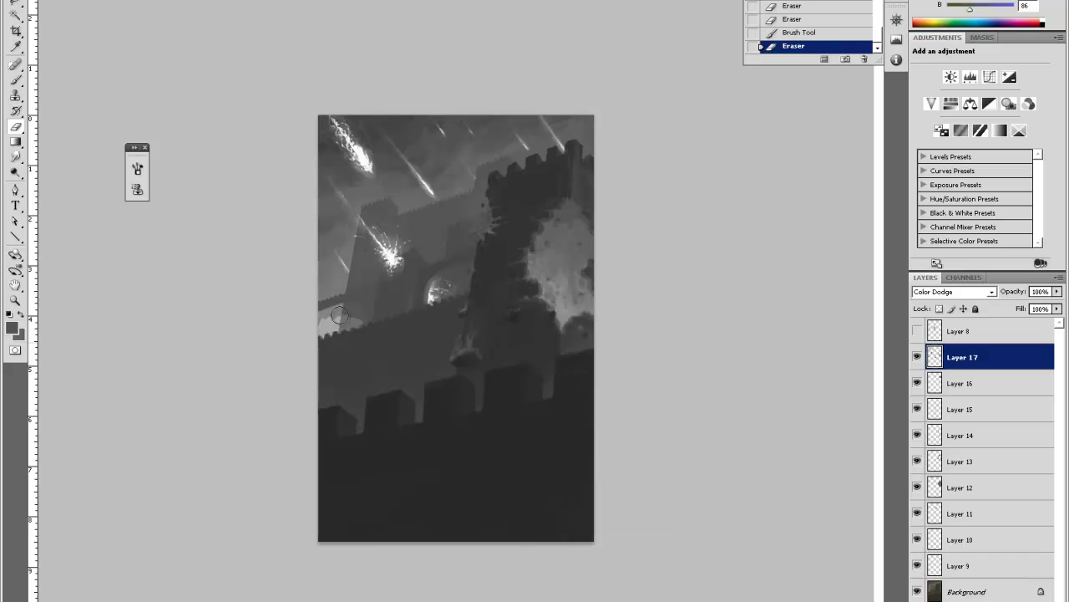
{"action": "left_click_drag", "start_coordinate": [315, 320], "coordinate": [342, 322]}
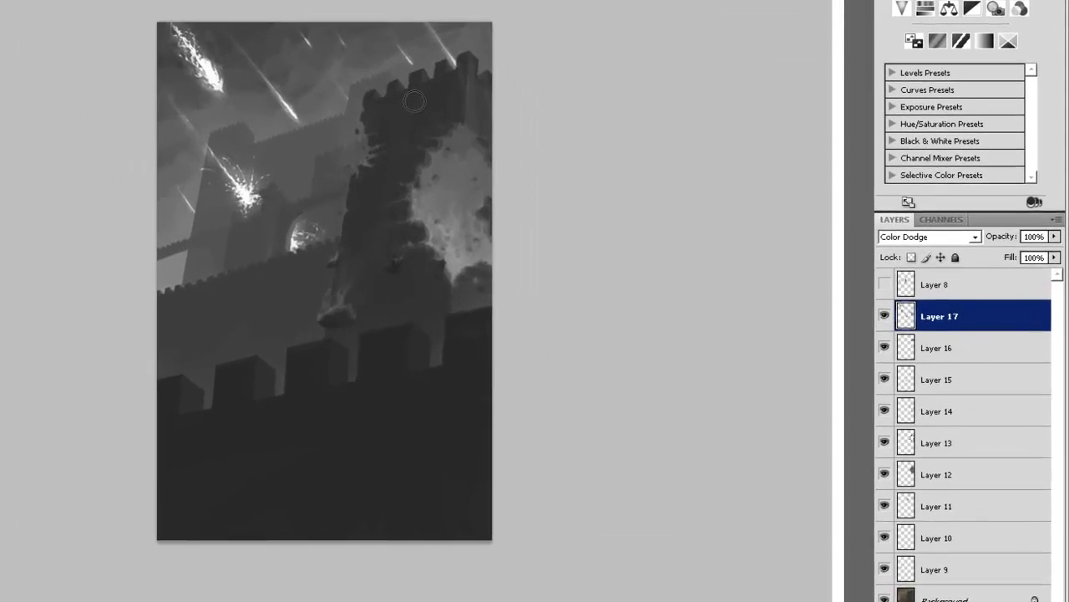
{"action": "mouse_move", "coordinate": [196, 260]}
{"action": "left_mouse_down"}
{"action": "mouse_move", "coordinate": [201, 227]}
{"action": "mouse_move", "coordinate": [189, 261]}
{"action": "mouse_move", "coordinate": [167, 243]}
{"action": "left_mouse_up"}
{"action": "key", "text": "e"}
{"action": "key", "text": "e"}
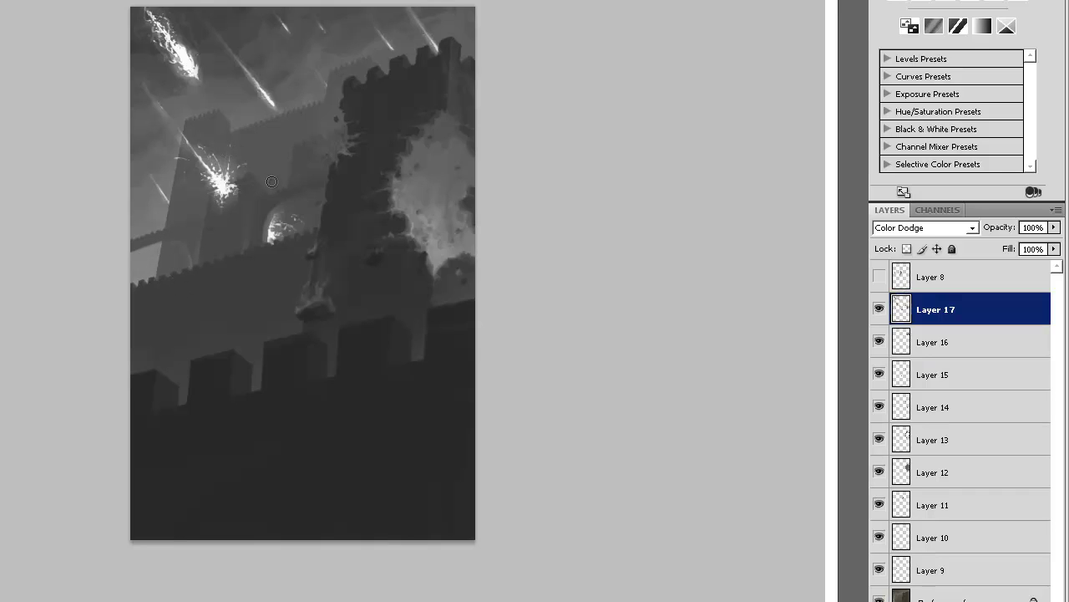
Touch up the glow at the archway and try a stroke on the large tower's broken left edge, undoing it.
{"action": "mouse_move", "coordinate": [271, 188]}
{"action": "left_mouse_down"}
{"action": "mouse_move", "coordinate": [284, 163]}
{"action": "mouse_move", "coordinate": [277, 182]}
{"action": "mouse_move", "coordinate": [315, 199]}
{"action": "mouse_move", "coordinate": [297, 212]}
{"action": "mouse_move", "coordinate": [313, 207]}
{"action": "left_mouse_up"}
{"action": "key", "text": "bracketright"}
{"action": "key", "text": "bracketright"}
{"action": "left_click", "coordinate": [300, 140]}
{"action": "left_click_drag", "start_coordinate": [335, 123], "coordinate": [346, 121]}
{"action": "key", "text": "ctrl+z"}
{"action": "key", "text": "bracketright"}
{"action": "key", "text": "bracketright"}
{"action": "key", "text": "["}
{"action": "key", "text": "]"}
{"action": "key", "text": "]"}
{"action": "key", "text": "bracketleft"}
{"action": "key", "text": "bracketleft"}
{"action": "key", "text": "bracketright"}
{"action": "key", "text": "bracketright"}
Set the foreground colour to a light grey with a blue value of 227.
{"action": "key", "text": "i"}
{"action": "left_click", "coordinate": [11, 328]}
{"action": "left_click_drag", "start_coordinate": [217, 157], "coordinate": [186, 157]}
{"action": "left_click", "coordinate": [542, 127]}
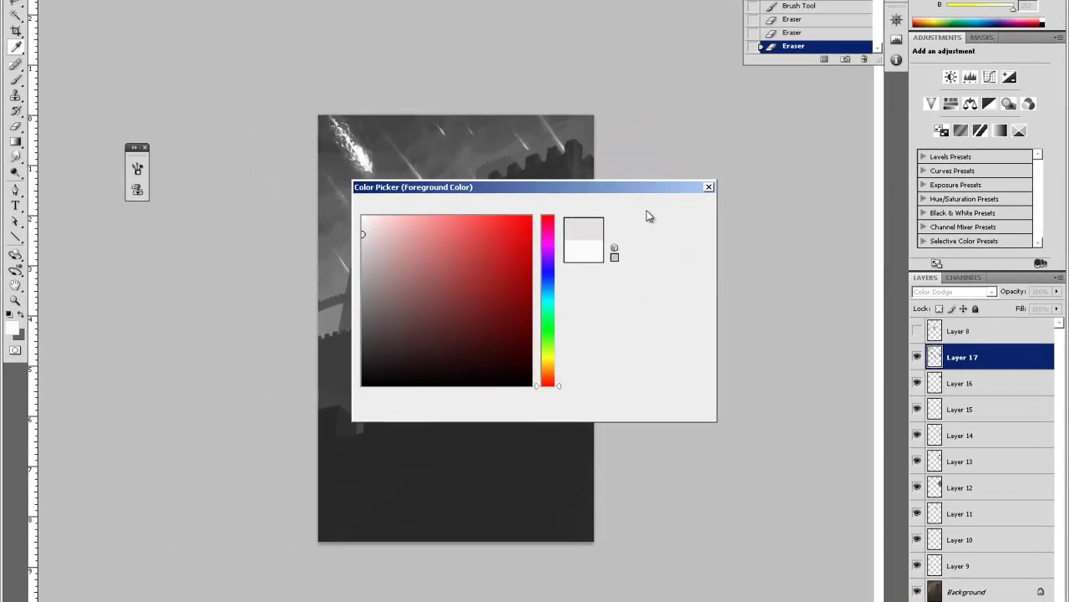
{"action": "key", "text": "Return"}
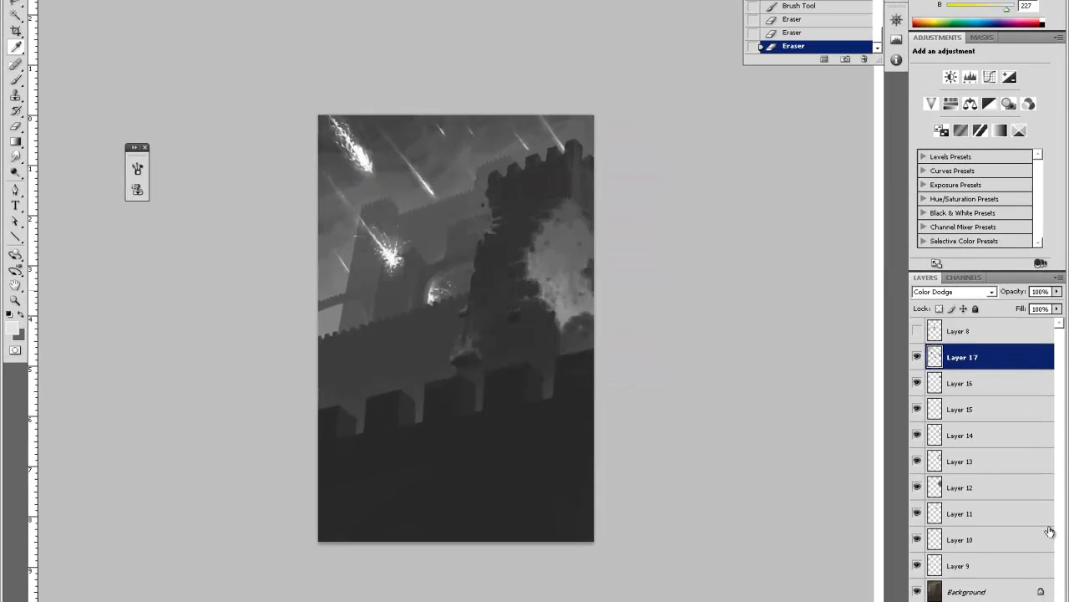
Paint small bright flame strokes above the tower's lower-left ledge on Layer 16.
{"action": "left_click", "coordinate": [953, 386]}
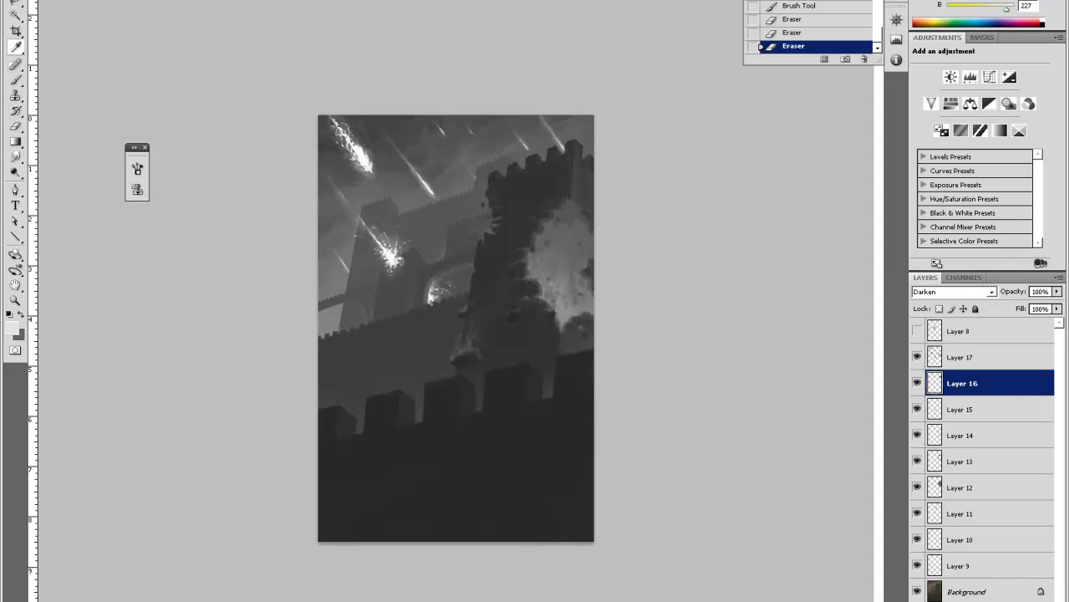
{"action": "key", "text": "b"}
{"action": "right_click", "coordinate": [498, 331]}
{"action": "left_click", "coordinate": [457, 354]}
{"action": "left_click_drag", "start_coordinate": [462, 341], "coordinate": [467, 327]}
{"action": "left_click_drag", "start_coordinate": [468, 325], "coordinate": [474, 317]}
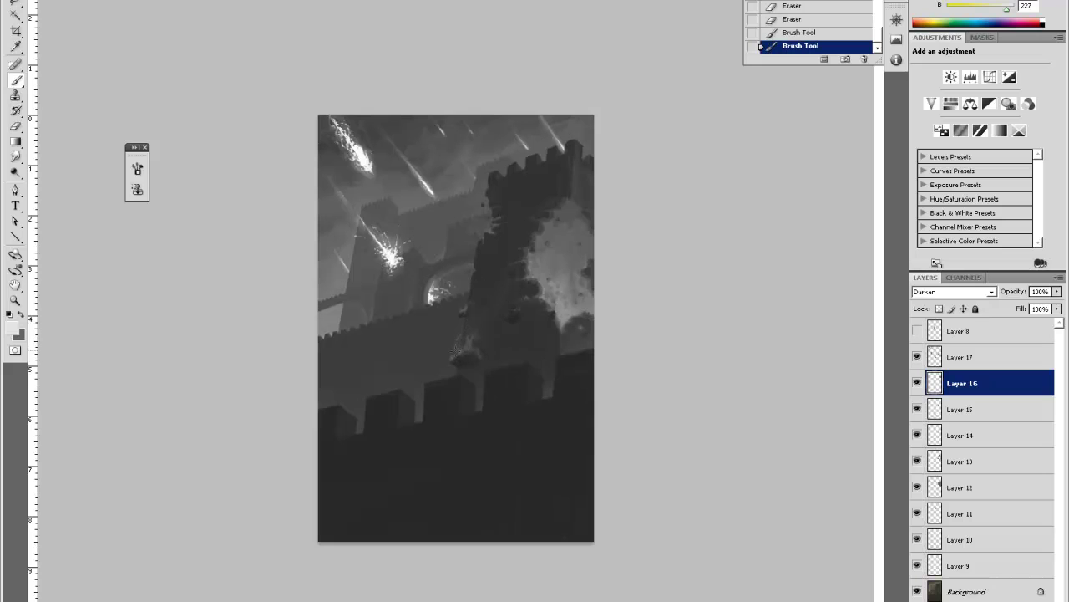
Toggle the visibility of Layers 11 and 10 to examine which tower details each one holds.
{"action": "left_click", "coordinate": [953, 436]}
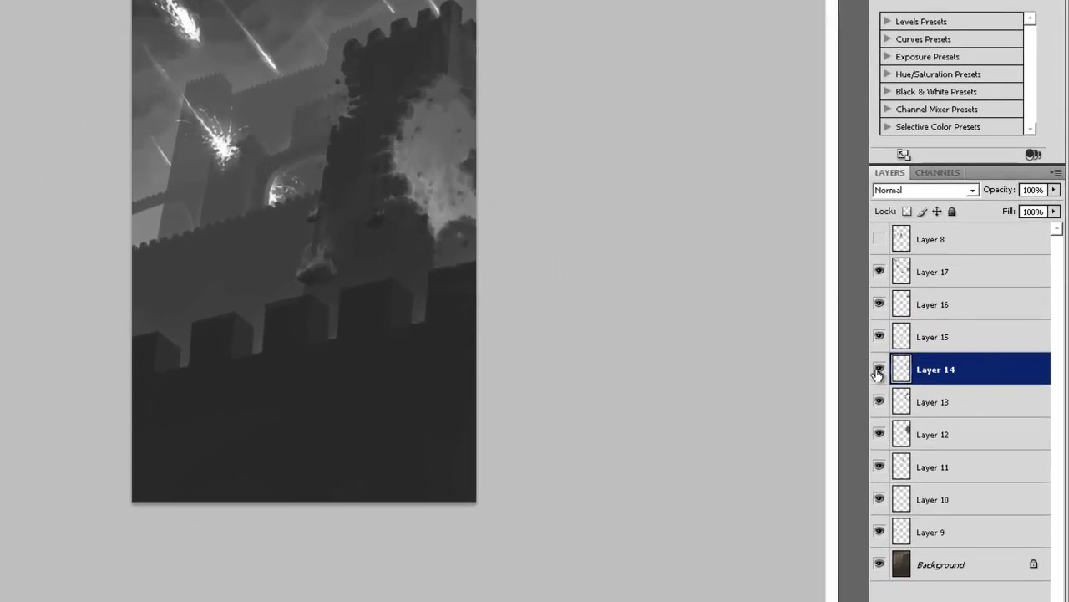
{"action": "left_click", "coordinate": [879, 465]}
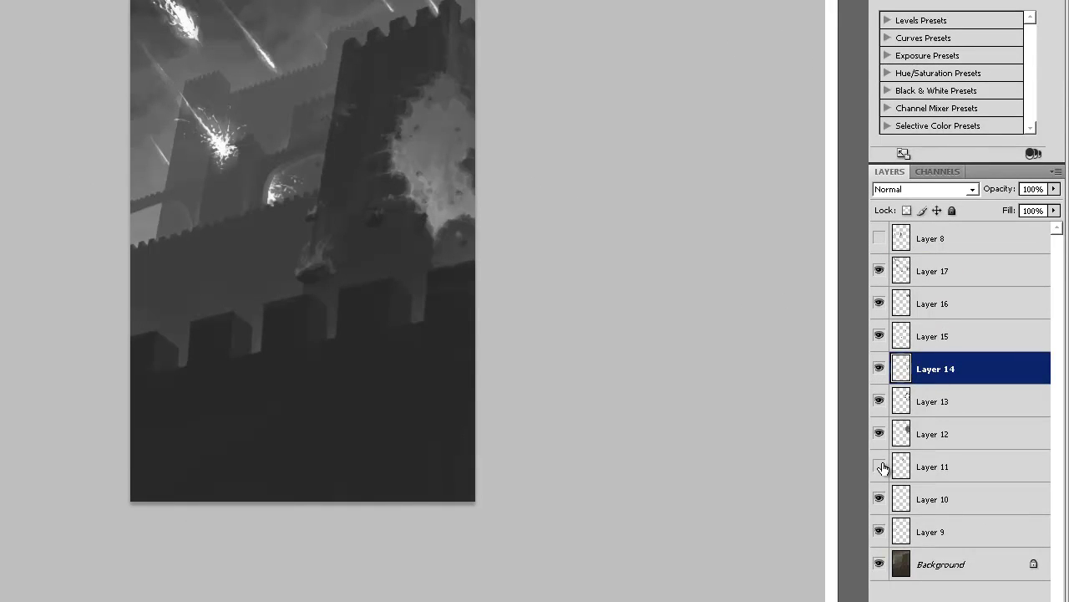
{"action": "left_click", "coordinate": [879, 466]}
{"action": "left_click", "coordinate": [879, 499]}
{"action": "left_click", "coordinate": [878, 501]}
Paint bright flame highlights on Layer 10 around the tower's lower-left ledge, broken left edge and central debris.
{"action": "left_click", "coordinate": [935, 498]}
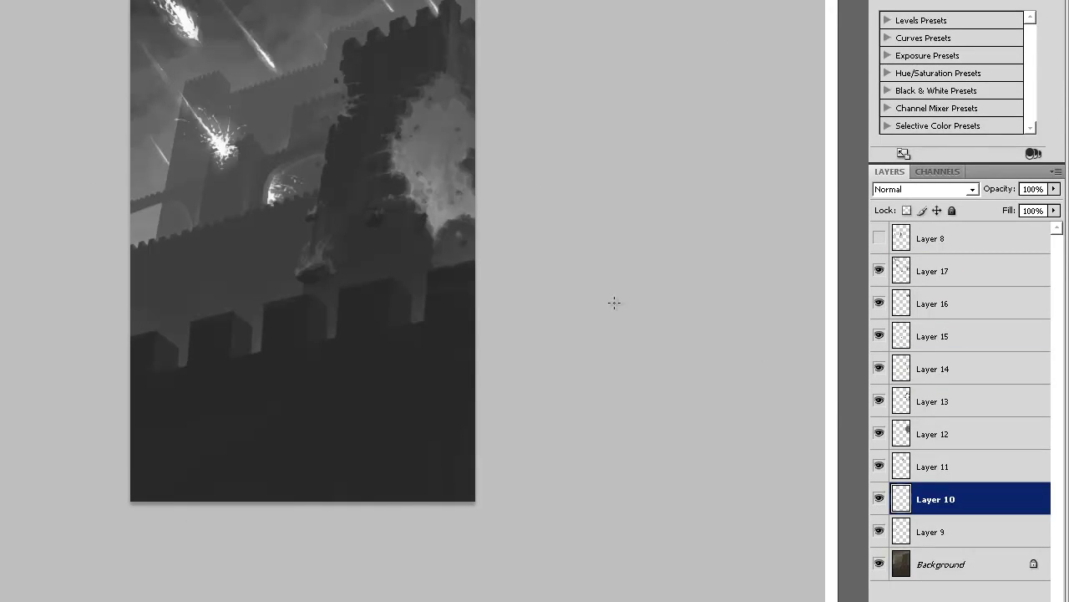
{"action": "left_click_drag", "start_coordinate": [303, 270], "coordinate": [311, 260]}
{"action": "mouse_move", "coordinate": [330, 266]}
{"action": "left_mouse_down"}
{"action": "mouse_move", "coordinate": [327, 257]}
{"action": "mouse_move", "coordinate": [332, 268]}
{"action": "left_mouse_up"}
{"action": "left_click_drag", "start_coordinate": [311, 211], "coordinate": [319, 206]}
{"action": "left_click_drag", "start_coordinate": [344, 164], "coordinate": [348, 170]}
{"action": "left_click", "coordinate": [377, 213]}
Create a new layer above Layer 12 and paint bright flames around the tower breach, refining them with the eraser.
{"action": "left_click", "coordinate": [953, 433]}
{"action": "key", "text": "ctrl+shift+alt+n"}
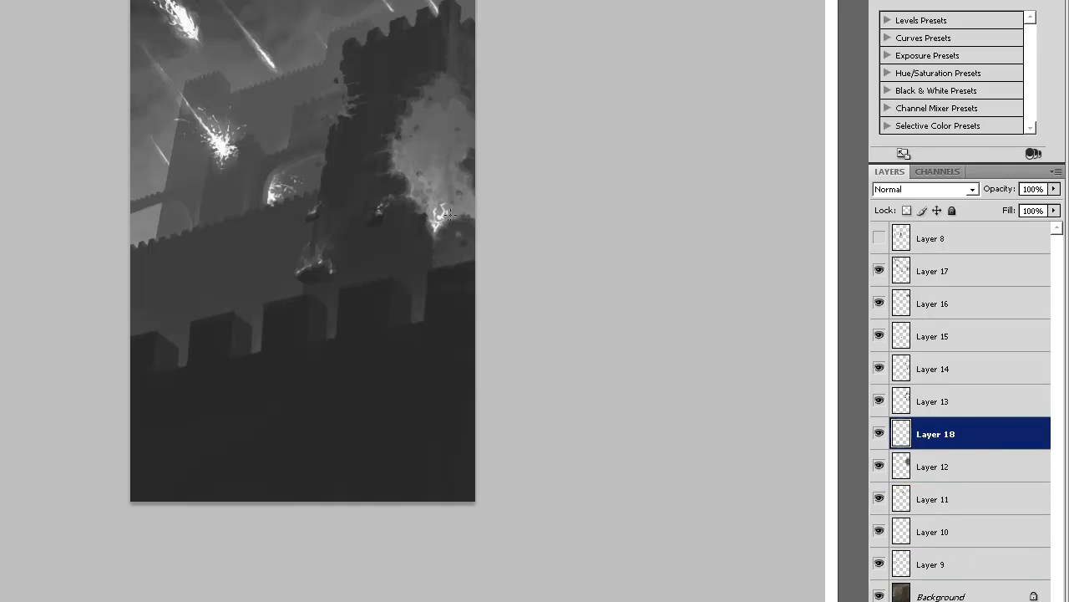
{"action": "mouse_move", "coordinate": [436, 203]}
{"action": "left_mouse_down"}
{"action": "mouse_move", "coordinate": [437, 178]}
{"action": "mouse_move", "coordinate": [432, 201]}
{"action": "mouse_move", "coordinate": [447, 214]}
{"action": "mouse_move", "coordinate": [428, 211]}
{"action": "mouse_move", "coordinate": [441, 193]}
{"action": "mouse_move", "coordinate": [442, 221]}
{"action": "left_mouse_up"}
{"action": "key", "text": "e"}
{"action": "left_click", "coordinate": [467, 187]}
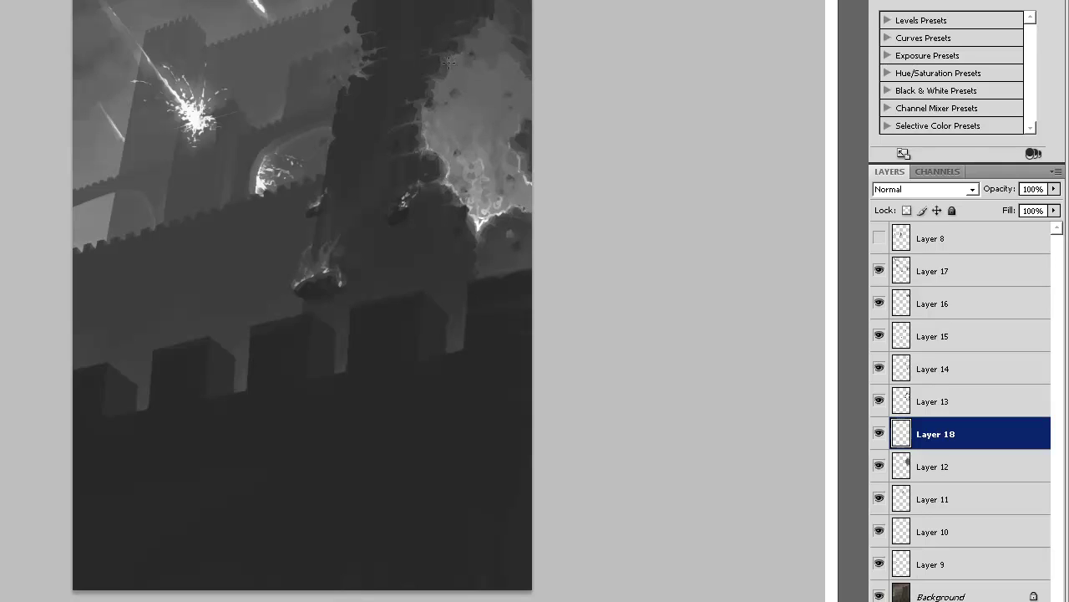
{"action": "mouse_move", "coordinate": [450, 67]}
{"action": "left_mouse_down"}
{"action": "mouse_move", "coordinate": [432, 95]}
{"action": "mouse_move", "coordinate": [439, 89]}
{"action": "left_mouse_up"}
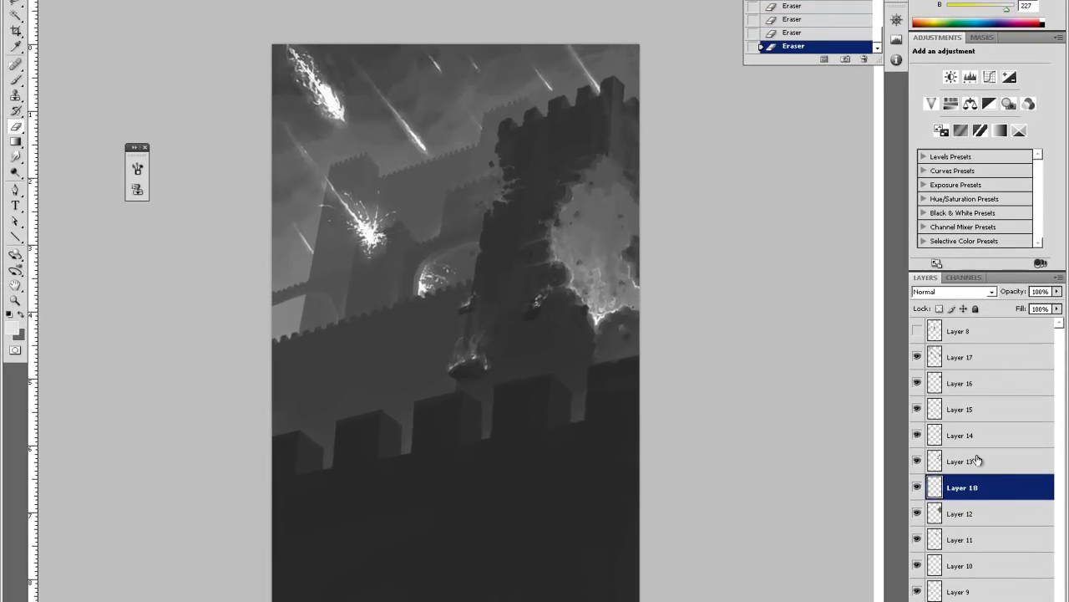
Check Layer 15 by toggling its visibility and create a new layer above it for painting.
{"action": "left_click", "coordinate": [882, 399]}
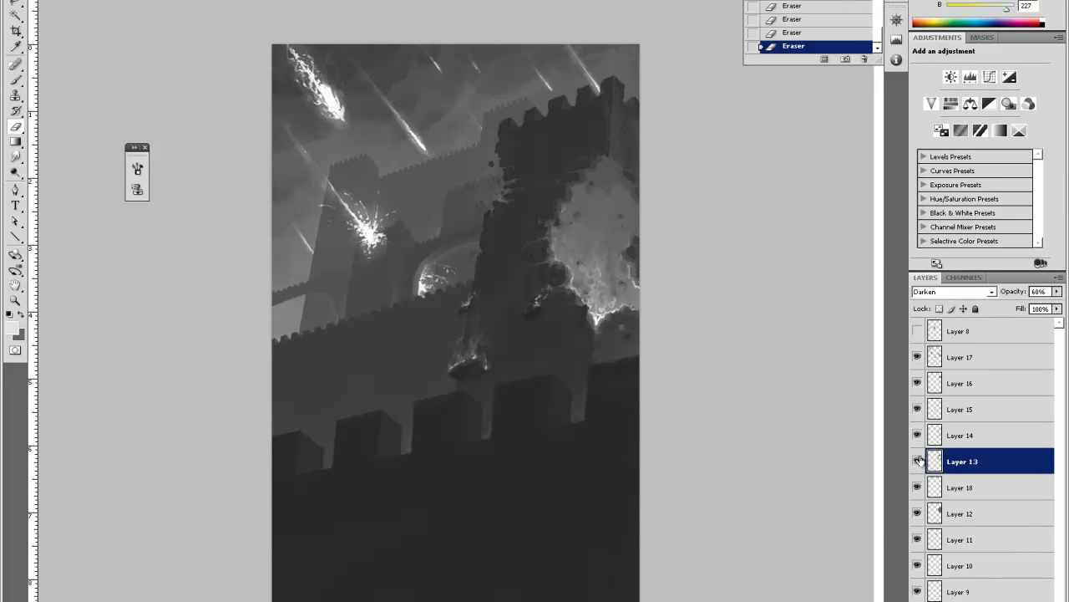
{"action": "left_click", "coordinate": [916, 407]}
{"action": "left_click", "coordinate": [917, 407]}
{"action": "left_click", "coordinate": [966, 411]}
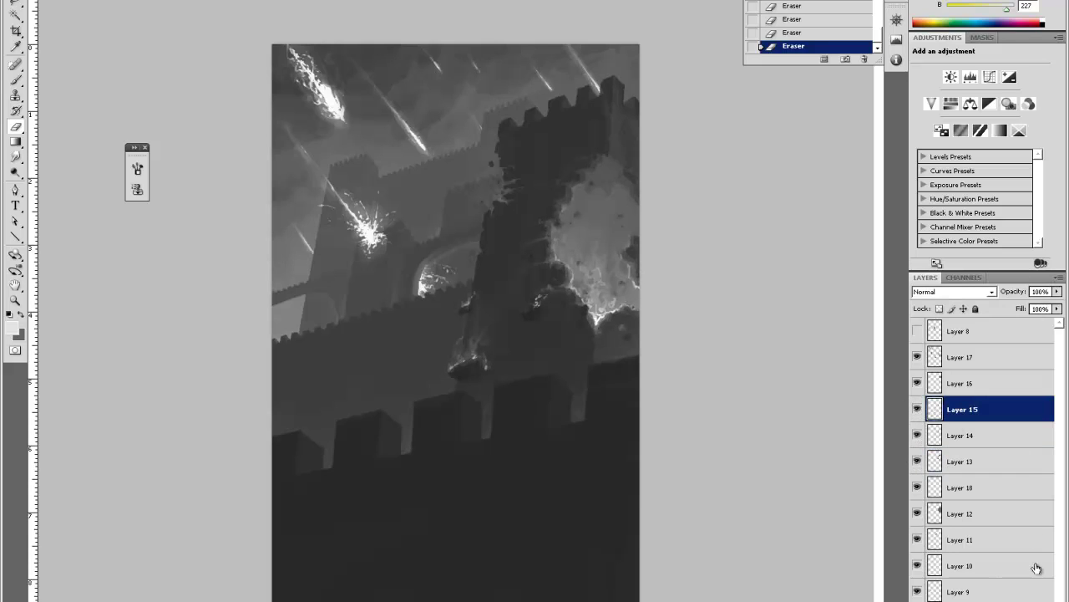
{"action": "key", "text": "ctrl+shift+alt+n"}
{"action": "key", "text": "b"}
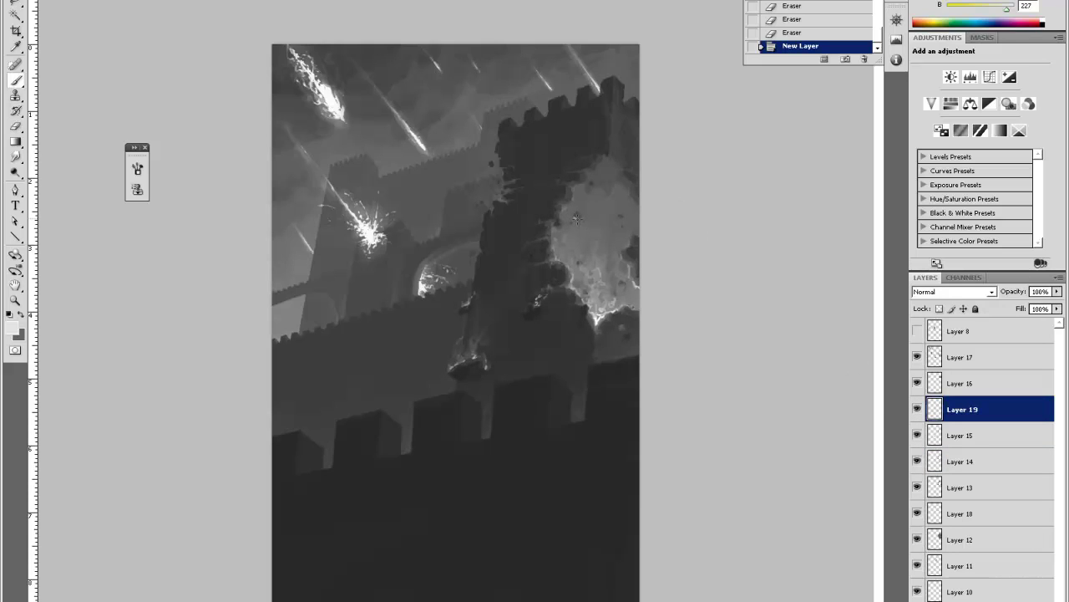
Paint small highlights on the debris inside the upper part of the breach and trim them with the eraser.
{"action": "key", "text": "e"}
{"action": "left_click_drag", "start_coordinate": [576, 219], "coordinate": [577, 224]}
{"action": "left_click_drag", "start_coordinate": [575, 216], "coordinate": [578, 216]}
{"action": "key", "text": "b"}
{"action": "key", "text": "e"}
{"action": "left_click", "coordinate": [577, 230]}
{"action": "left_click", "coordinate": [589, 225]}
{"action": "key", "text": "b"}
{"action": "key", "text": "e"}
Paint thin glowing highlights along the breach's upper-left rim, alternating with the eraser to refine them.
{"action": "mouse_move", "coordinate": [618, 218]}
{"action": "left_mouse_down"}
{"action": "mouse_move", "coordinate": [555, 214]}
{"action": "mouse_move", "coordinate": [564, 206]}
{"action": "left_mouse_up"}
{"action": "key", "text": "b"}
{"action": "key", "text": "e"}
{"action": "key", "text": "b"}
{"action": "key", "text": "e"}
{"action": "left_click_drag", "start_coordinate": [565, 204], "coordinate": [561, 210]}
{"action": "left_click_drag", "start_coordinate": [563, 208], "coordinate": [558, 214]}
{"action": "mouse_move", "coordinate": [559, 212]}
{"action": "left_mouse_down"}
{"action": "mouse_move", "coordinate": [582, 183]}
{"action": "mouse_move", "coordinate": [553, 226]}
{"action": "left_mouse_up"}
{"action": "key", "text": "b"}
{"action": "left_click_drag", "start_coordinate": [557, 222], "coordinate": [552, 229]}
{"action": "key", "text": "e"}
{"action": "left_click_drag", "start_coordinate": [565, 216], "coordinate": [559, 229]}
{"action": "mouse_move", "coordinate": [565, 215]}
{"action": "left_mouse_down"}
{"action": "mouse_move", "coordinate": [579, 183]}
{"action": "mouse_move", "coordinate": [550, 237]}
{"action": "left_mouse_up"}
Continue the glowing rim down the middle of the breach's left edge and thin it with the eraser.
{"action": "key", "text": "b"}
{"action": "key", "text": "e"}
{"action": "left_click_drag", "start_coordinate": [552, 234], "coordinate": [554, 242]}
{"action": "mouse_move", "coordinate": [562, 236]}
{"action": "left_mouse_down"}
{"action": "mouse_move", "coordinate": [554, 262]}
{"action": "mouse_move", "coordinate": [559, 251]}
{"action": "left_mouse_up"}
{"action": "key", "text": "b"}
{"action": "key", "text": "e"}
{"action": "left_click_drag", "start_coordinate": [561, 242], "coordinate": [557, 254]}
{"action": "left_click_drag", "start_coordinate": [563, 239], "coordinate": [566, 270]}
{"action": "key", "text": "b"}
{"action": "left_click_drag", "start_coordinate": [564, 267], "coordinate": [568, 275]}
{"action": "mouse_move", "coordinate": [566, 273]}
{"action": "left_mouse_down"}
{"action": "mouse_move", "coordinate": [571, 280]}
{"action": "mouse_move", "coordinate": [569, 266]}
{"action": "left_mouse_up"}
Fade the glow inside the breach's lower-left edge and add a highlight near its base.
{"action": "key", "text": "e"}
{"action": "left_click_drag", "start_coordinate": [576, 262], "coordinate": [572, 270]}
{"action": "left_click_drag", "start_coordinate": [578, 265], "coordinate": [574, 274]}
{"action": "left_click_drag", "start_coordinate": [581, 267], "coordinate": [577, 274]}
{"action": "key", "text": "b"}
{"action": "left_click", "coordinate": [583, 301]}
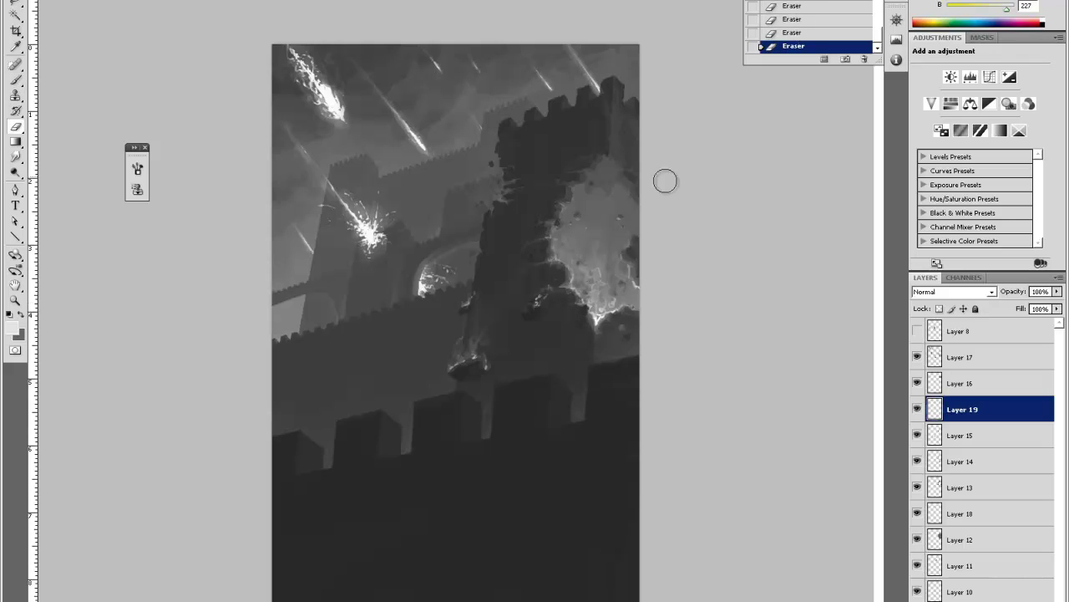
Paint glowing highlights on the broken stone at the breach's right edge and soften them with the eraser.
{"action": "left_click", "coordinate": [629, 264]}
{"action": "key", "text": "e"}
{"action": "left_click_drag", "start_coordinate": [630, 265], "coordinate": [627, 267]}
{"action": "left_click_drag", "start_coordinate": [630, 262], "coordinate": [632, 268]}
{"action": "left_click_drag", "start_coordinate": [636, 262], "coordinate": [634, 285]}
{"action": "key", "text": "b"}
{"action": "key", "text": "e"}
{"action": "left_click", "coordinate": [640, 282]}
{"action": "key", "text": "b"}
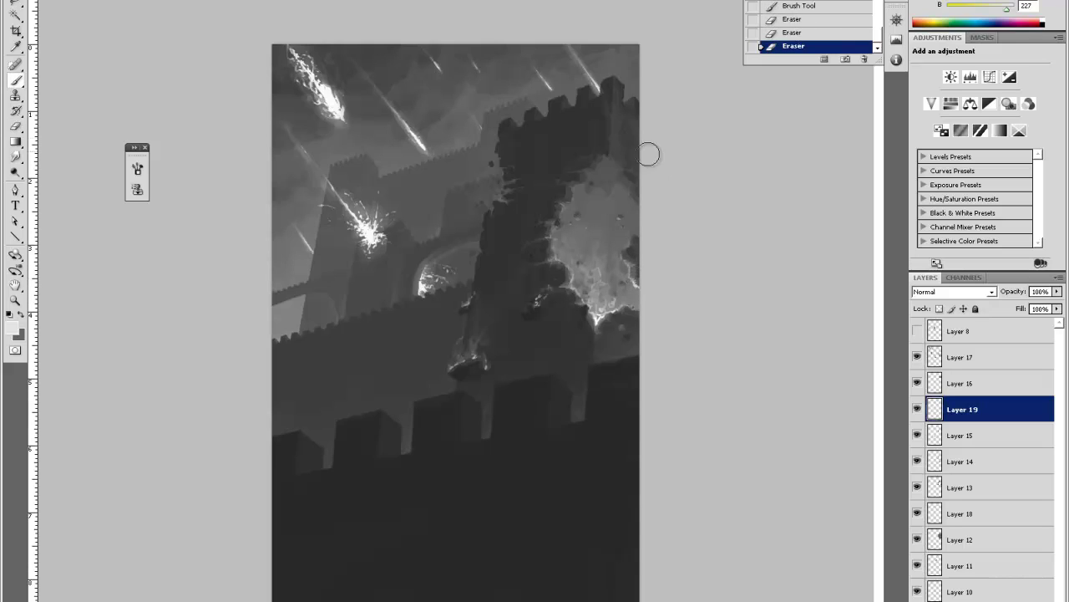
Add a glowing highlight to the breach's upper-right rim and fade it with the eraser.
{"action": "left_click_drag", "start_coordinate": [631, 193], "coordinate": [640, 208]}
{"action": "key", "text": "e"}
{"action": "left_click", "coordinate": [620, 183]}
{"action": "left_click", "coordinate": [623, 187]}
{"action": "left_click", "coordinate": [626, 191]}
{"action": "left_click", "coordinate": [629, 193]}
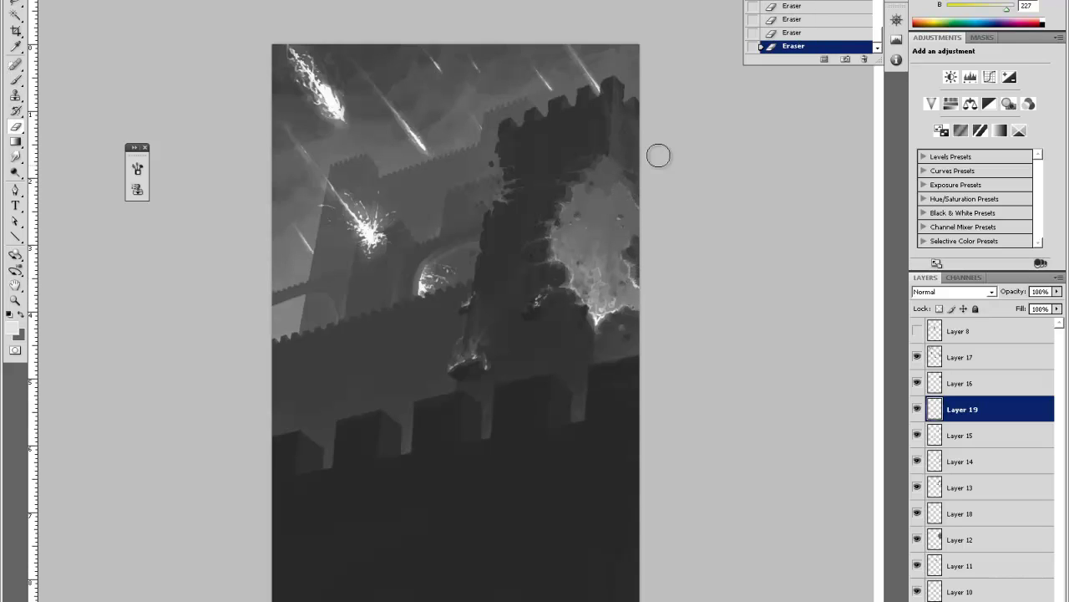
Paint short glowing highlights on the breach's upper-left rim and soften the strokes around the tower's upper right with the eraser.
{"action": "key", "text": "b"}
{"action": "left_click_drag", "start_coordinate": [595, 167], "coordinate": [591, 171]}
{"action": "left_click_drag", "start_coordinate": [591, 169], "coordinate": [589, 174]}
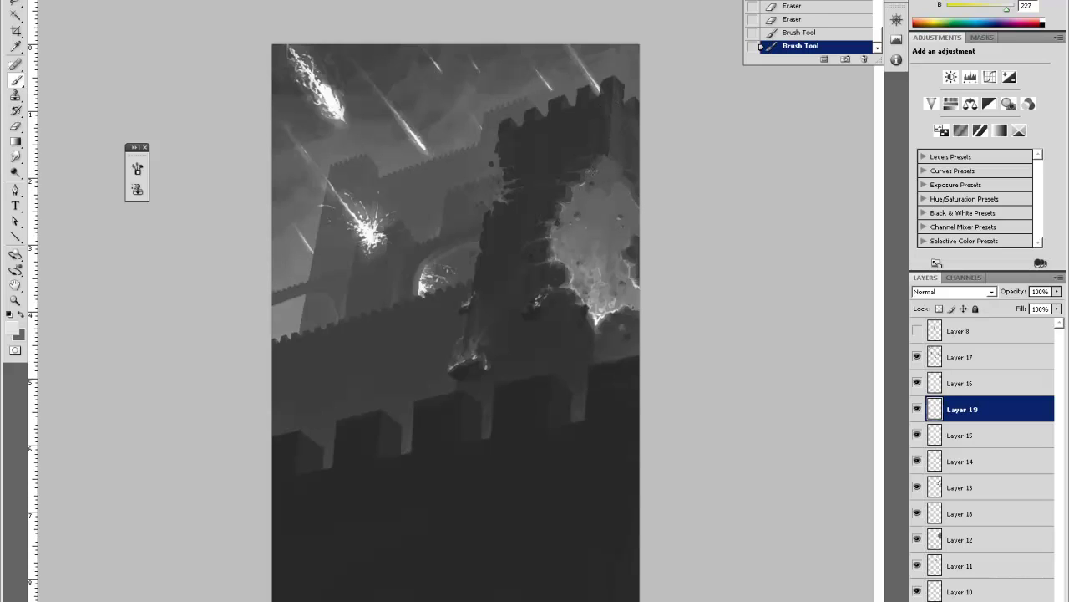
{"action": "left_click", "coordinate": [591, 171]}
{"action": "left_click", "coordinate": [593, 172]}
{"action": "key", "text": "e"}
{"action": "left_click", "coordinate": [627, 117]}
{"action": "left_click", "coordinate": [629, 118]}
{"action": "left_click", "coordinate": [630, 117]}
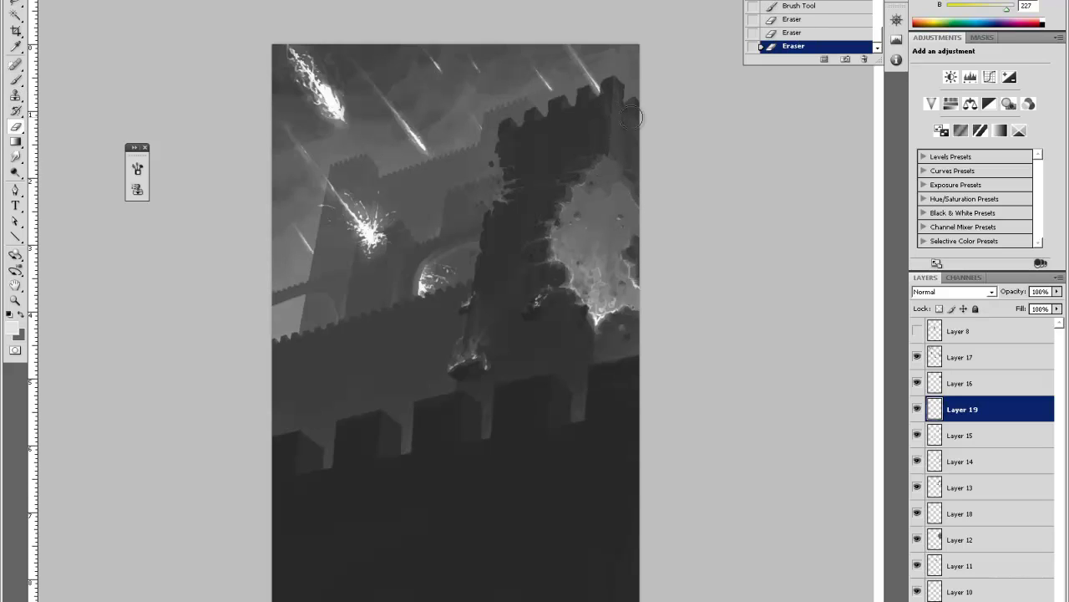
Dab a vertical trail of bright sparks in the lower middle of the breach and fade it with the eraser.
{"action": "key", "text": "b"}
{"action": "left_click", "coordinate": [599, 259]}
{"action": "left_click", "coordinate": [598, 260]}
{"action": "left_click", "coordinate": [597, 269]}
{"action": "left_click", "coordinate": [597, 277]}
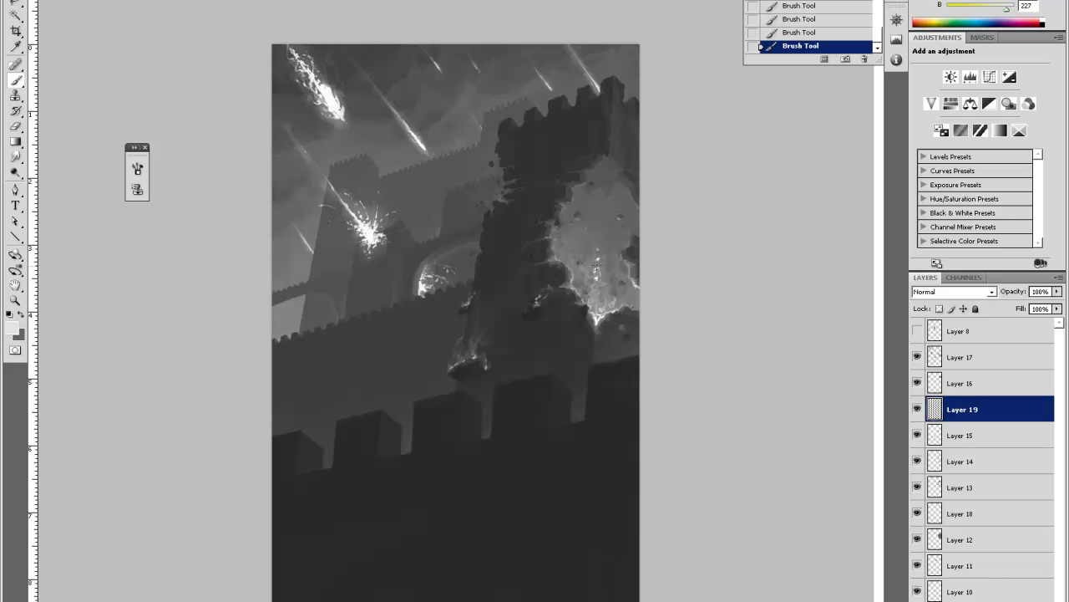
{"action": "key", "text": "e"}
{"action": "left_click", "coordinate": [596, 272]}
{"action": "left_click", "coordinate": [598, 268]}
{"action": "left_click", "coordinate": [597, 263]}
{"action": "left_click", "coordinate": [596, 274]}
{"action": "left_click", "coordinate": [599, 262]}
Add small sparks in the upper middle of the breach's glow and fade them until they are faint.
{"action": "key", "text": "b"}
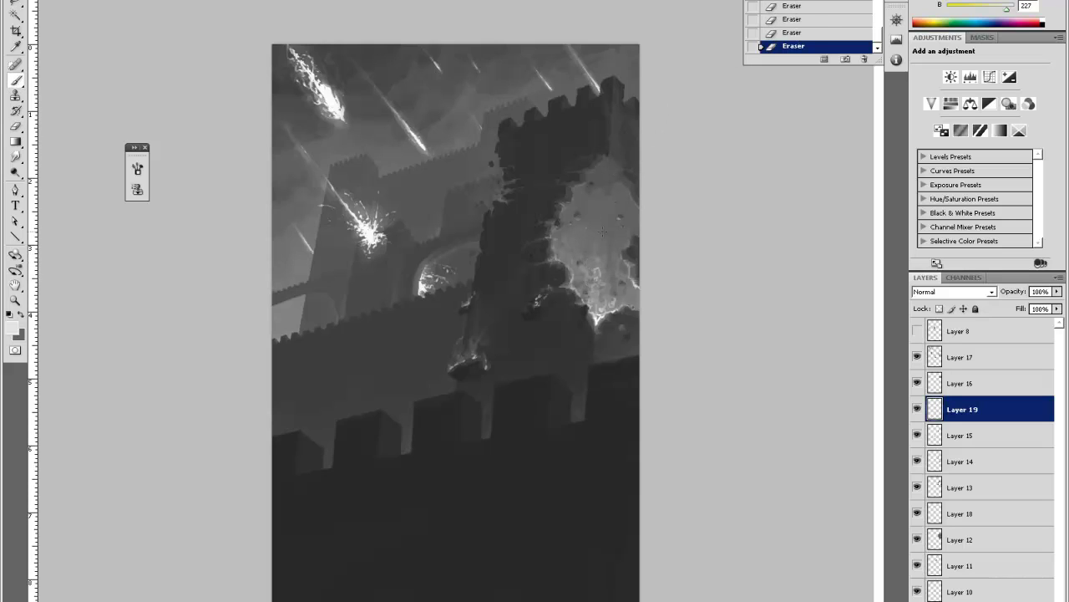
{"action": "left_click", "coordinate": [604, 235]}
{"action": "left_click", "coordinate": [606, 208]}
{"action": "left_click", "coordinate": [605, 212]}
{"action": "key", "text": "e"}
{"action": "left_click", "coordinate": [604, 210]}
{"action": "left_click", "coordinate": [604, 209]}
{"action": "left_click", "coordinate": [604, 208]}
{"action": "left_click", "coordinate": [604, 232]}
{"action": "left_click", "coordinate": [603, 236]}
{"action": "key", "text": "b"}
{"action": "left_click", "coordinate": [607, 208]}
{"action": "left_click", "coordinate": [606, 212]}
{"action": "key", "text": "e"}
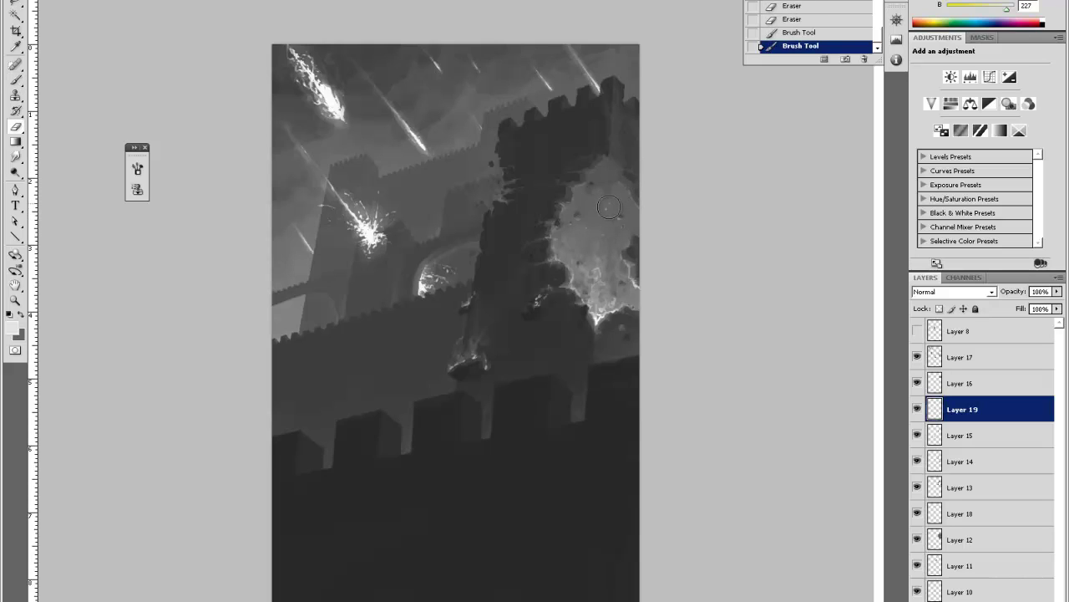
{"action": "left_click", "coordinate": [607, 213]}
{"action": "left_click", "coordinate": [608, 209]}
Add sparks at the far lower-right edge of the breach and soften them with the eraser.
{"action": "key", "text": "b"}
{"action": "left_click", "coordinate": [635, 295]}
{"action": "left_click", "coordinate": [633, 296]}
{"action": "key", "text": "e"}
{"action": "left_click", "coordinate": [636, 295]}
{"action": "left_click", "coordinate": [637, 297]}
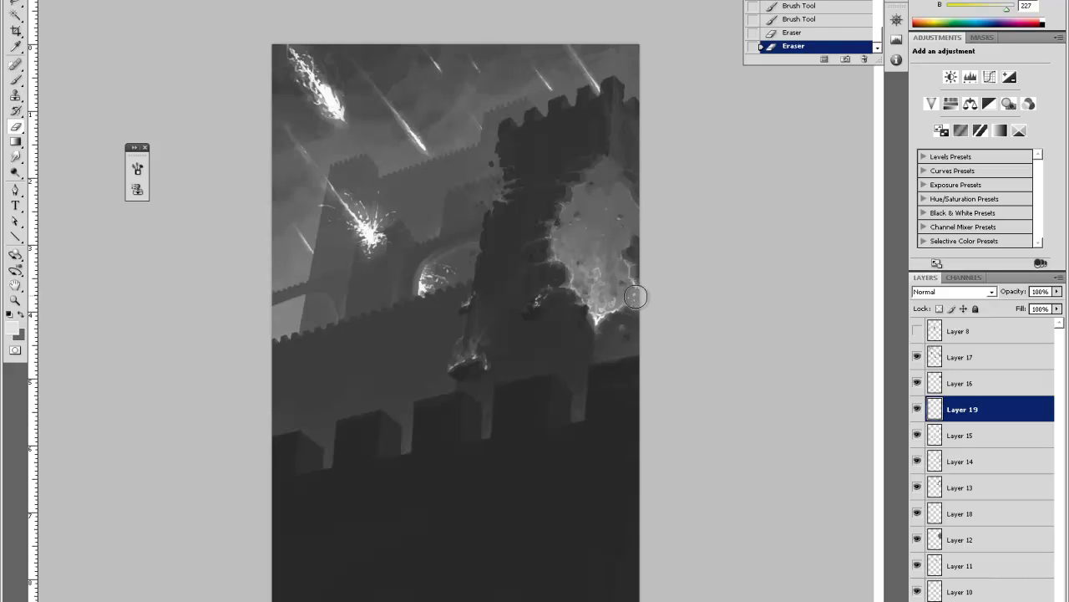
{"action": "left_click", "coordinate": [636, 297]}
Dab glowing flecks down the breach's lower-right rim and fade those spilling onto the stone below.
{"action": "key", "text": "b"}
{"action": "left_click", "coordinate": [632, 294]}
{"action": "left_click", "coordinate": [629, 300]}
{"action": "left_click", "coordinate": [625, 310]}
{"action": "left_click", "coordinate": [622, 317]}
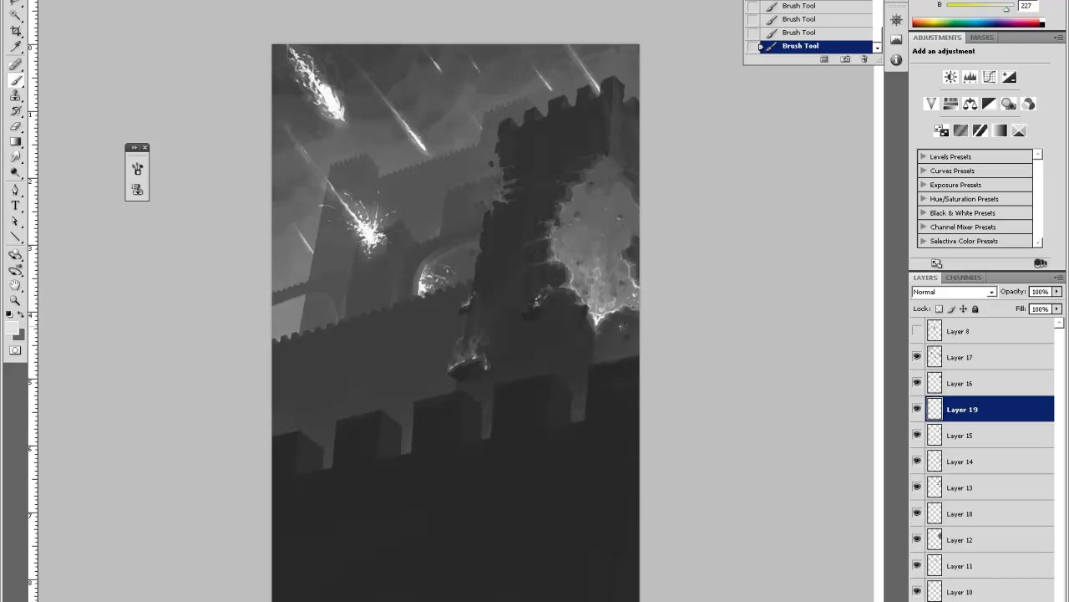
{"action": "key", "text": "e"}
{"action": "left_click", "coordinate": [622, 327]}
{"action": "left_click", "coordinate": [620, 328]}
{"action": "left_click", "coordinate": [619, 328]}
{"action": "left_click", "coordinate": [617, 327]}
Paint bright sparks dripping below the breach's lowest tip and fade them with the eraser.
{"action": "key", "text": "b"}
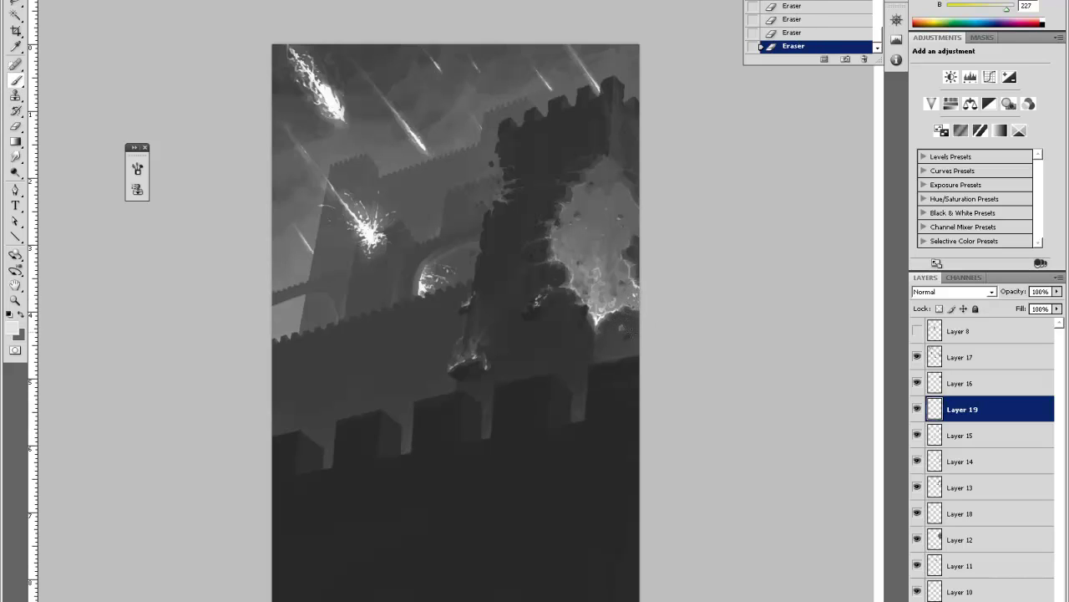
{"action": "left_click", "coordinate": [596, 331]}
{"action": "left_click", "coordinate": [596, 328]}
{"action": "left_click", "coordinate": [597, 324]}
{"action": "key", "text": "e"}
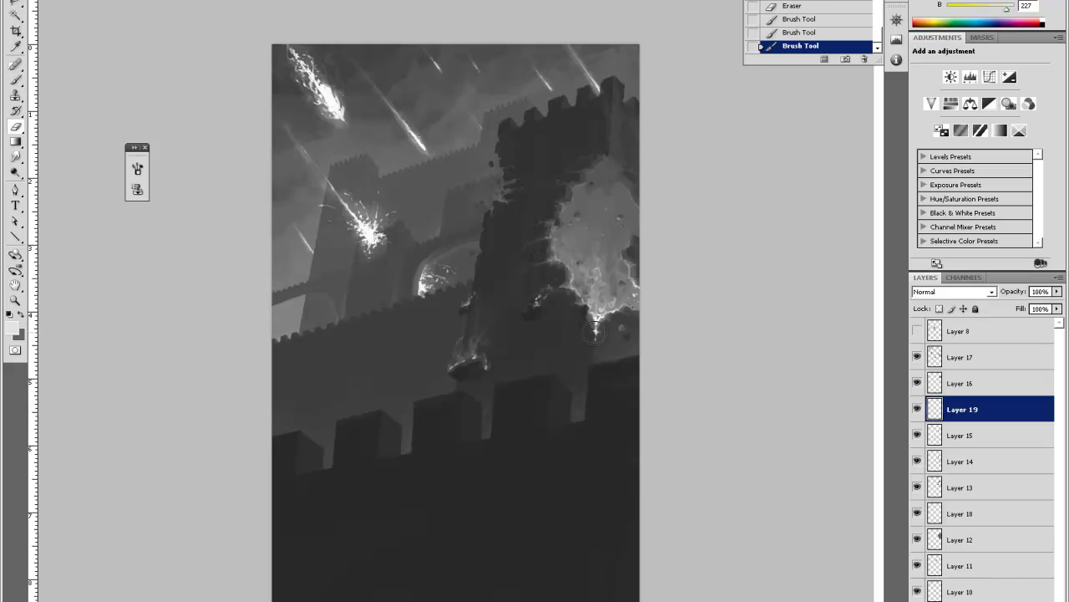
{"action": "left_click", "coordinate": [596, 331]}
{"action": "left_click", "coordinate": [595, 330]}
{"action": "left_click", "coordinate": [596, 329]}
{"action": "left_click", "coordinate": [597, 327]}
Dab embers on the dark tower wall beside the breach's lower-left edge and fade them with the eraser.
{"action": "key", "text": "b"}
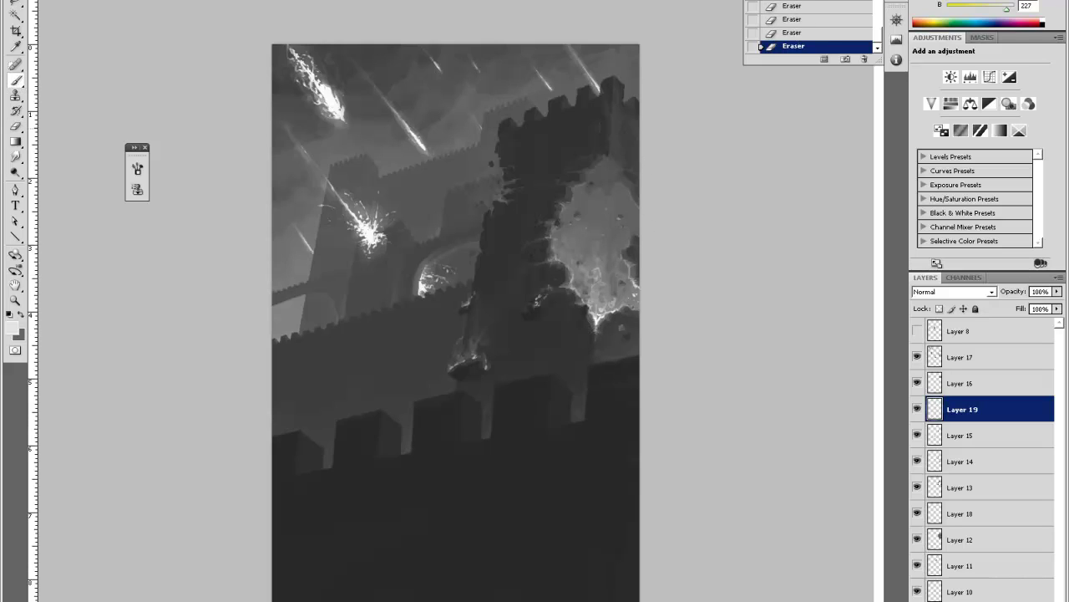
{"action": "left_click", "coordinate": [528, 265]}
{"action": "key", "text": "e"}
{"action": "left_click", "coordinate": [528, 263]}
{"action": "left_click", "coordinate": [528, 259]}
{"action": "left_click", "coordinate": [529, 256]}
{"action": "left_click", "coordinate": [529, 252]}
Add embers higher on the wall beside the middle of the breach's left edge and fade them.
{"action": "key", "text": "b"}
{"action": "left_click", "coordinate": [526, 244]}
{"action": "key", "text": "e"}
{"action": "left_click", "coordinate": [524, 244]}
{"action": "left_click", "coordinate": [523, 246]}
{"action": "left_click", "coordinate": [522, 247]}
{"action": "left_click", "coordinate": [518, 247]}
Add a highlight beside the breach's upper-left edge and soften it with the eraser.
{"action": "key", "text": "b"}
{"action": "left_click", "coordinate": [541, 223]}
{"action": "key", "text": "e"}
{"action": "left_click", "coordinate": [543, 224]}
{"action": "left_click", "coordinate": [544, 225]}
{"action": "left_click", "coordinate": [544, 227]}
Fade the glow above the breach's base, brighten the base's lowest point and soften it with the eraser.
{"action": "key", "text": "b"}
{"action": "key", "text": "e"}
{"action": "left_click", "coordinate": [599, 301]}
{"action": "left_click", "coordinate": [598, 301]}
{"action": "key", "text": "b"}
{"action": "left_click", "coordinate": [593, 325]}
{"action": "left_click", "coordinate": [594, 322]}
{"action": "key", "text": "e"}
{"action": "left_click", "coordinate": [598, 318]}
{"action": "left_click", "coordinate": [599, 313]}
{"action": "left_click", "coordinate": [600, 310]}
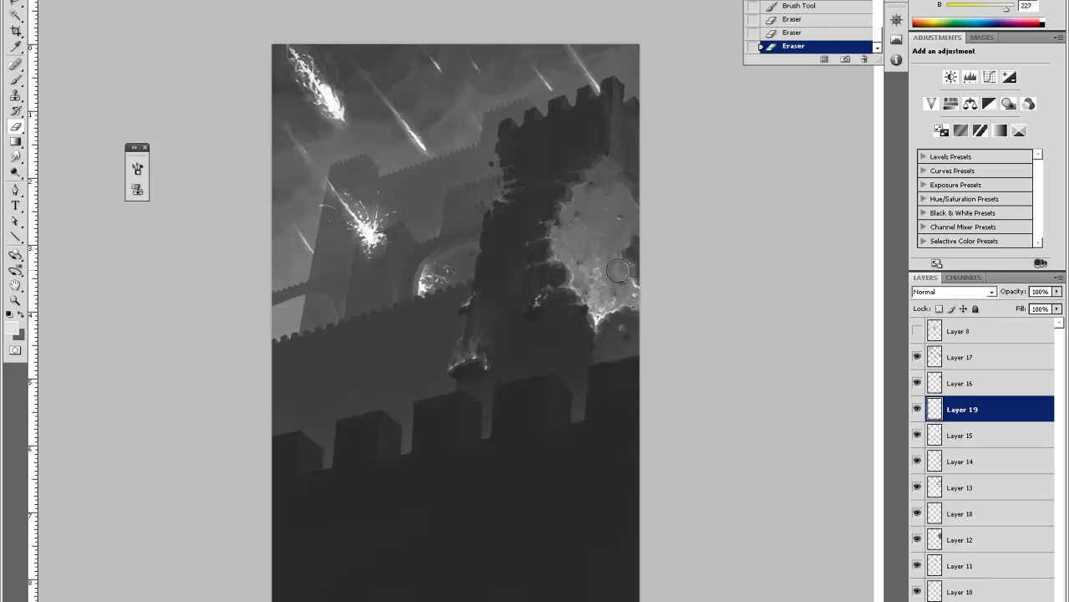
Paint sparks above the broken ledge on the tower's lower-left side and thin them with the eraser.
{"action": "key", "text": "b"}
{"action": "left_click", "coordinate": [470, 303]}
{"action": "left_click", "coordinate": [472, 299]}
{"action": "key", "text": "e"}
{"action": "left_click", "coordinate": [471, 301]}
{"action": "left_click", "coordinate": [473, 299]}
{"action": "left_click", "coordinate": [475, 295]}
{"action": "key", "text": "b"}
{"action": "left_click", "coordinate": [476, 292]}
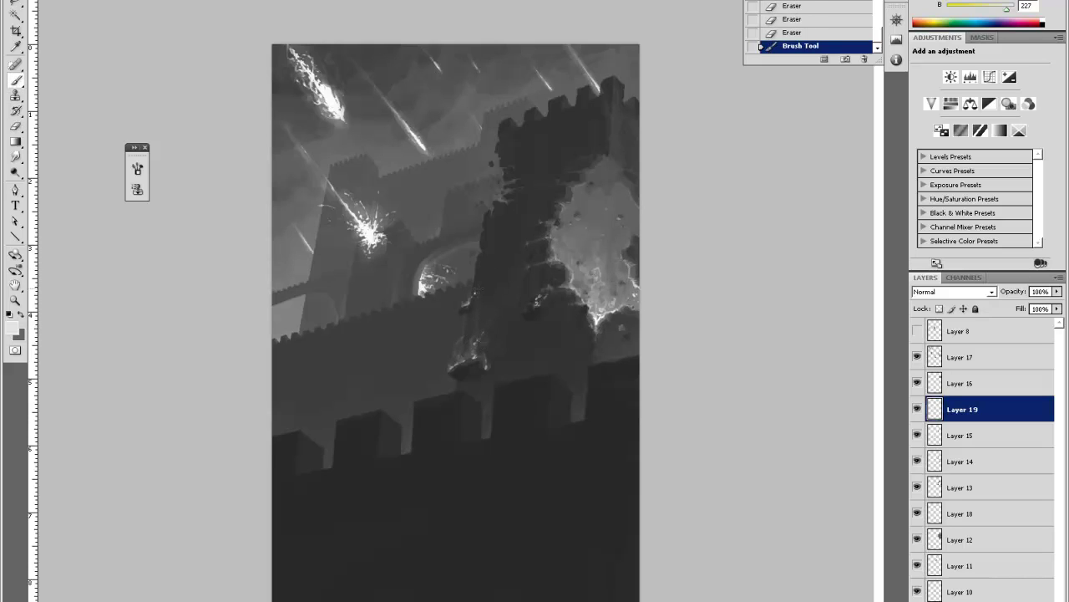
{"action": "key", "text": "e"}
Paint glowing flecks on the damaged stone at the tower's upper-left edge and fade them with the eraser.
{"action": "key", "text": "b"}
{"action": "left_click_drag", "start_coordinate": [504, 170], "coordinate": [509, 176]}
{"action": "key", "text": "e"}
{"action": "left_click_drag", "start_coordinate": [506, 172], "coordinate": [509, 175]}
{"action": "left_click_drag", "start_coordinate": [506, 174], "coordinate": [511, 177]}
{"action": "left_click_drag", "start_coordinate": [508, 172], "coordinate": [512, 176]}
{"action": "left_click_drag", "start_coordinate": [509, 174], "coordinate": [503, 199]}
Add scattered sparks just below the tower's upper-left damage and tone them down with the eraser.
{"action": "key", "text": "b"}
{"action": "left_click_drag", "start_coordinate": [501, 202], "coordinate": [506, 197]}
{"action": "left_click_drag", "start_coordinate": [491, 190], "coordinate": [497, 195]}
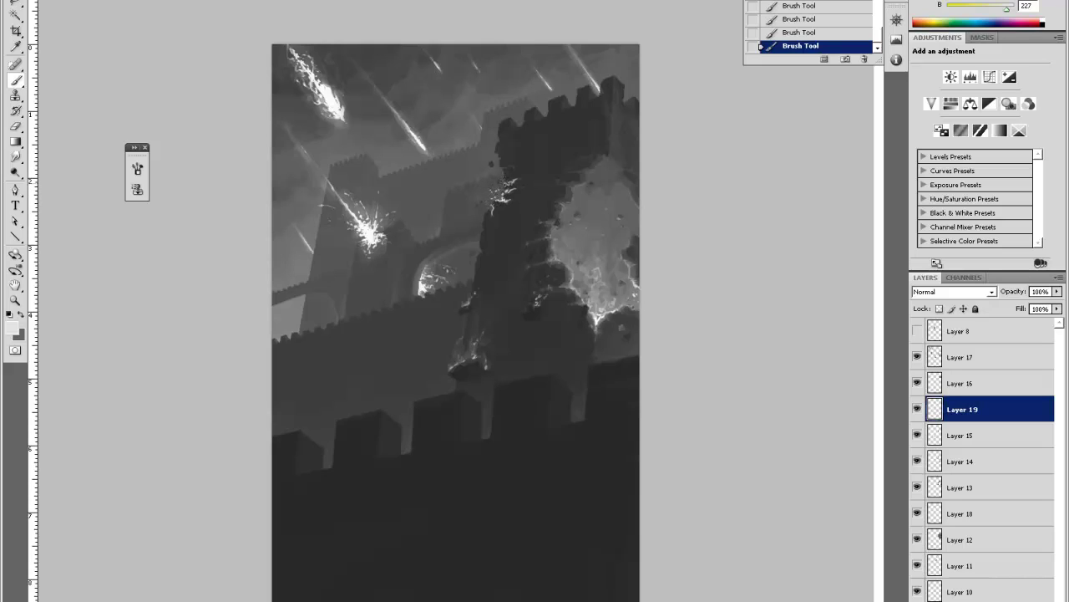
{"action": "key", "text": "e"}
{"action": "left_click", "coordinate": [499, 193]}
{"action": "left_click", "coordinate": [501, 192]}
{"action": "left_click", "coordinate": [502, 191]}
{"action": "left_click", "coordinate": [501, 191]}
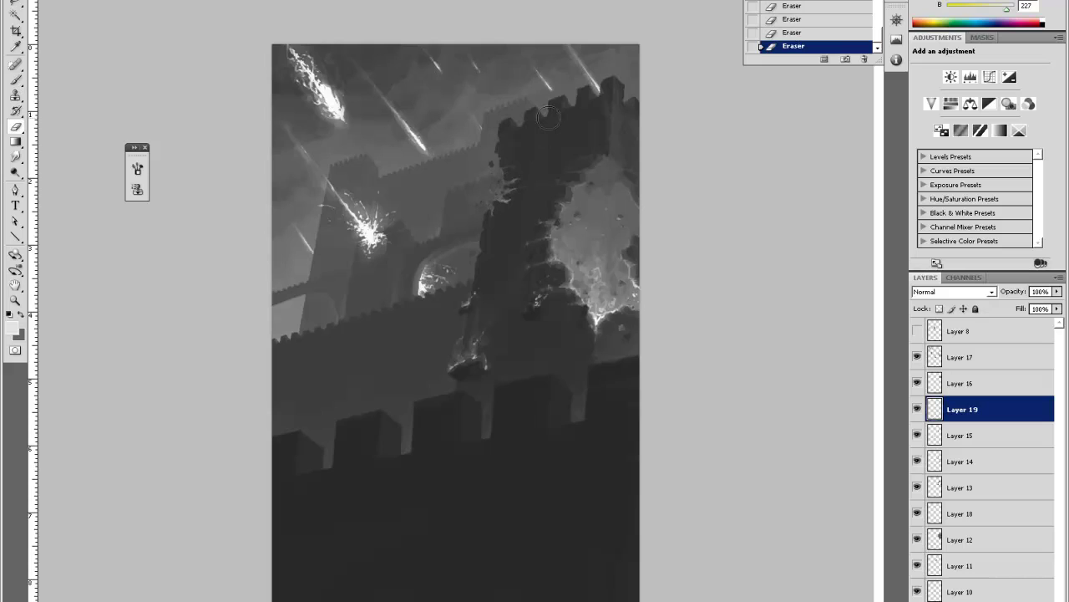
Highlight the broken stone at the middle of the breach's right edge and soften it with the eraser.
{"action": "key", "text": "b"}
{"action": "left_click", "coordinate": [630, 243]}
{"action": "left_click", "coordinate": [631, 243]}
{"action": "key", "text": "e"}
{"action": "left_click", "coordinate": [639, 245]}
{"action": "left_click", "coordinate": [642, 242]}
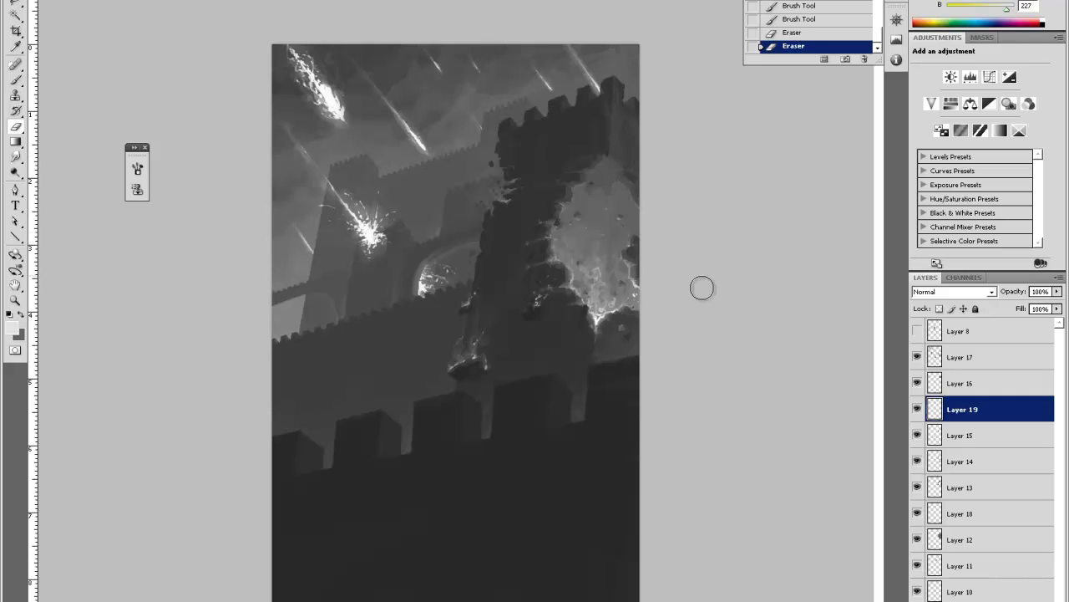
Add glowing flecks among the flames in the lower center of the breach and fade them with the eraser.
{"action": "key", "text": "b"}
{"action": "left_click", "coordinate": [610, 276]}
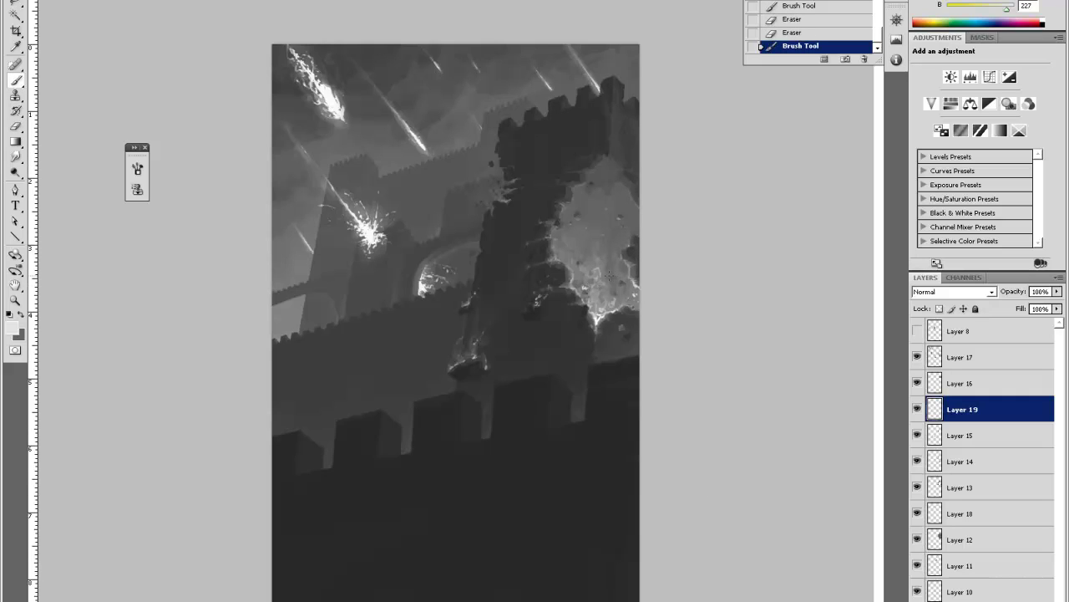
{"action": "left_click", "coordinate": [610, 283]}
{"action": "key", "text": "e"}
{"action": "left_click", "coordinate": [615, 278]}
{"action": "left_click", "coordinate": [616, 278]}
{"action": "left_click", "coordinate": [614, 278]}
{"action": "left_click", "coordinate": [612, 279]}
{"action": "left_click", "coordinate": [598, 282]}
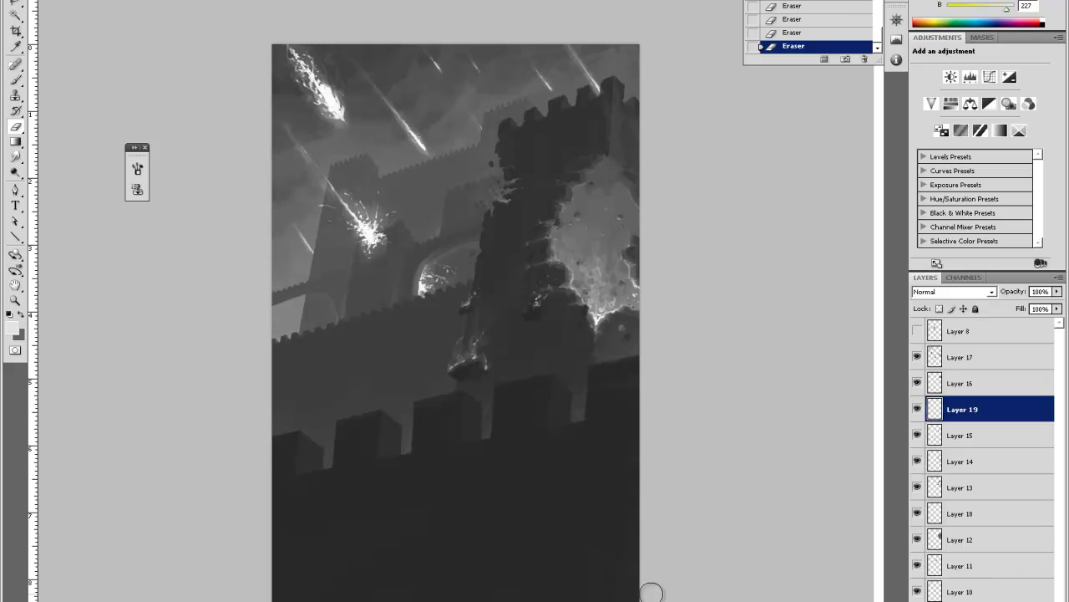
Paint bright flame strokes rising from the breach's base and soften them with the eraser.
{"action": "key", "text": "b"}
{"action": "left_click", "coordinate": [598, 319]}
{"action": "left_click", "coordinate": [598, 314]}
{"action": "left_click", "coordinate": [599, 309]}
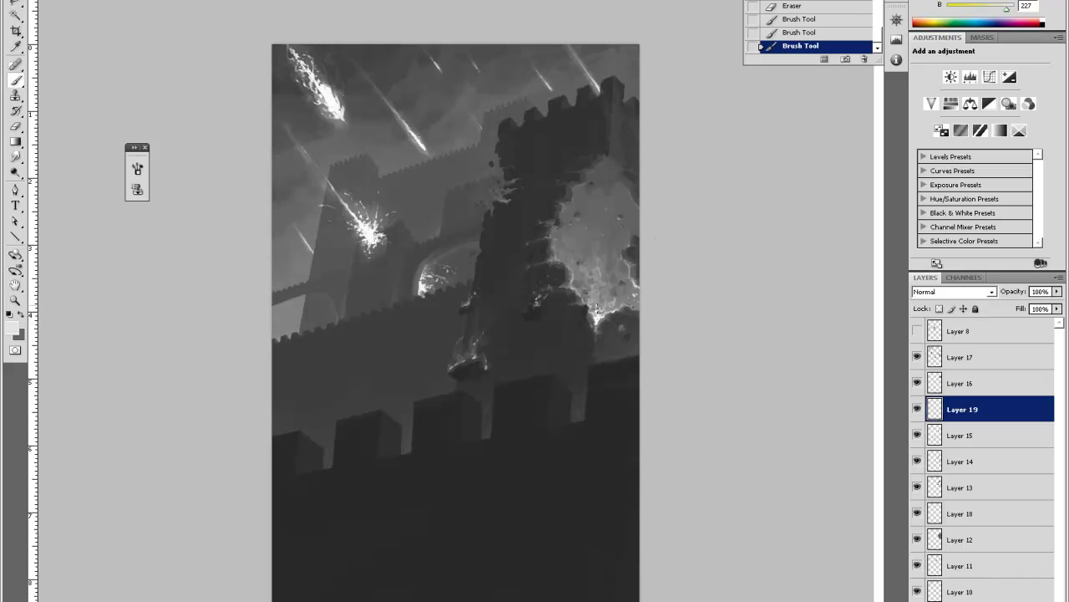
{"action": "left_click", "coordinate": [600, 300]}
{"action": "key", "text": "e"}
{"action": "left_click", "coordinate": [600, 303]}
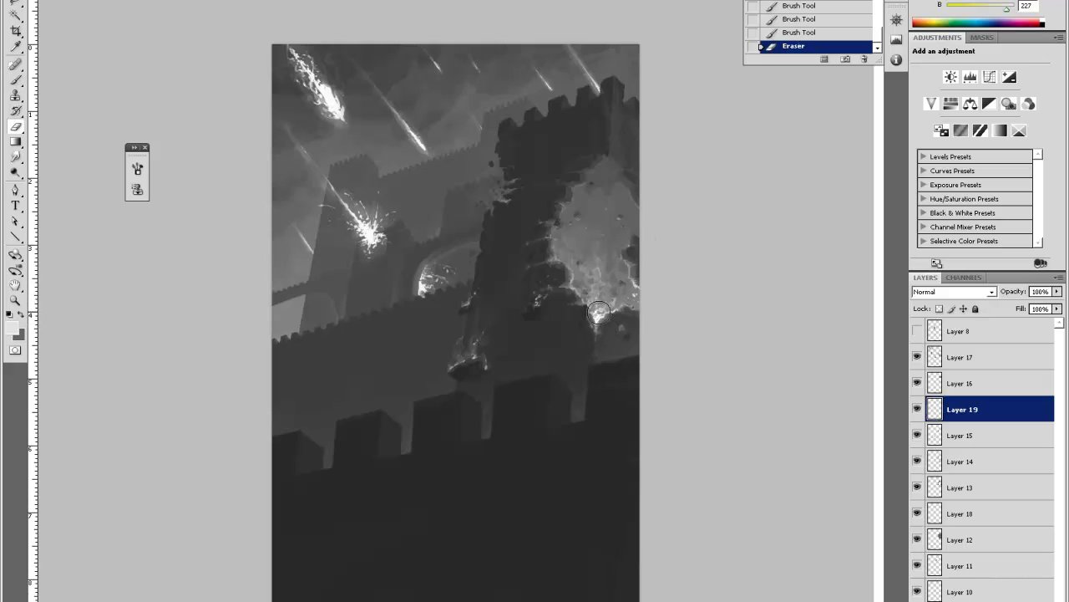
{"action": "left_click", "coordinate": [598, 310]}
{"action": "left_click", "coordinate": [598, 306]}
{"action": "left_click", "coordinate": [597, 301]}
{"action": "left_click", "coordinate": [598, 297]}
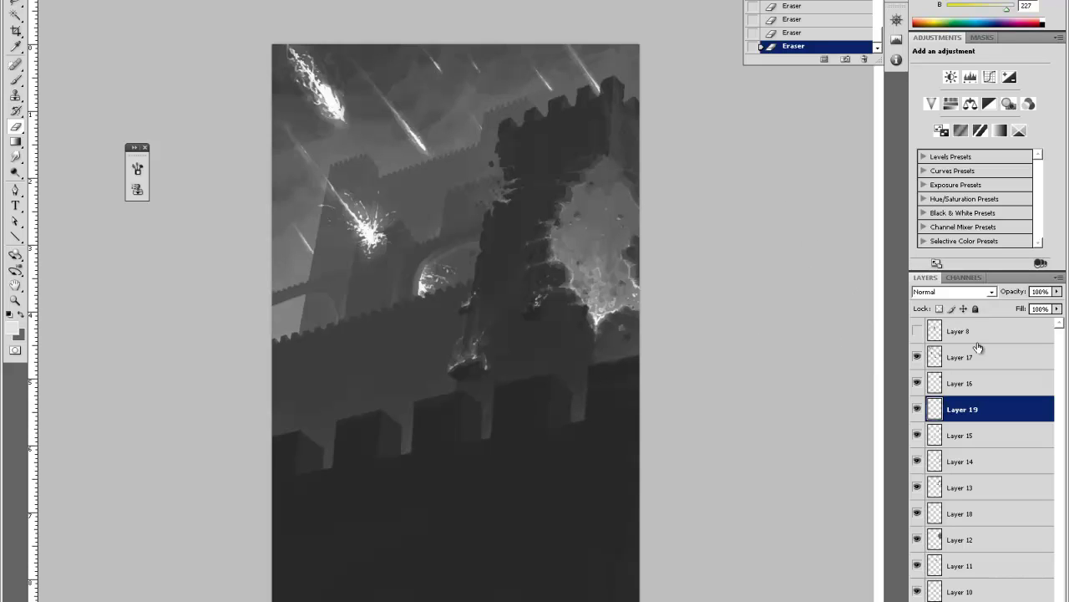
Check the contents of Layer 16 and Layer 17 by toggling their visibility, and add a new layer above Layer 16.
{"action": "left_click", "coordinate": [917, 381]}
{"action": "left_click", "coordinate": [918, 382]}
{"action": "left_click", "coordinate": [917, 358]}
{"action": "left_click", "coordinate": [916, 358]}
{"action": "left_click", "coordinate": [955, 378]}
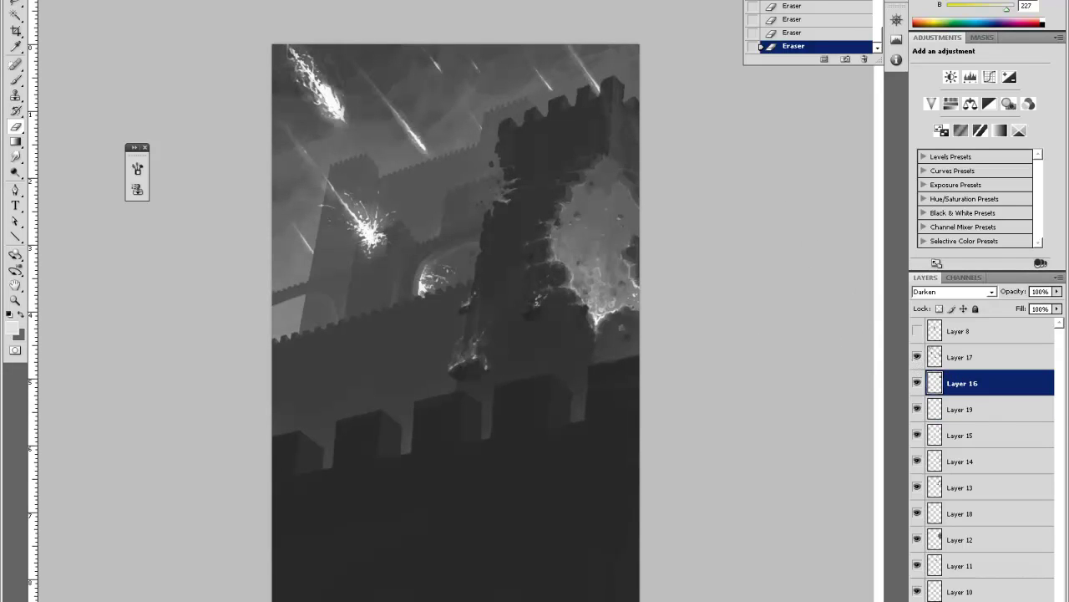
{"action": "key", "text": "ctrl+shift+alt+n"}
Paint a thin glowing rim along the breach's upper-left edge on the new layer and fade it with the eraser.
{"action": "key", "text": "b"}
{"action": "left_click", "coordinate": [588, 173]}
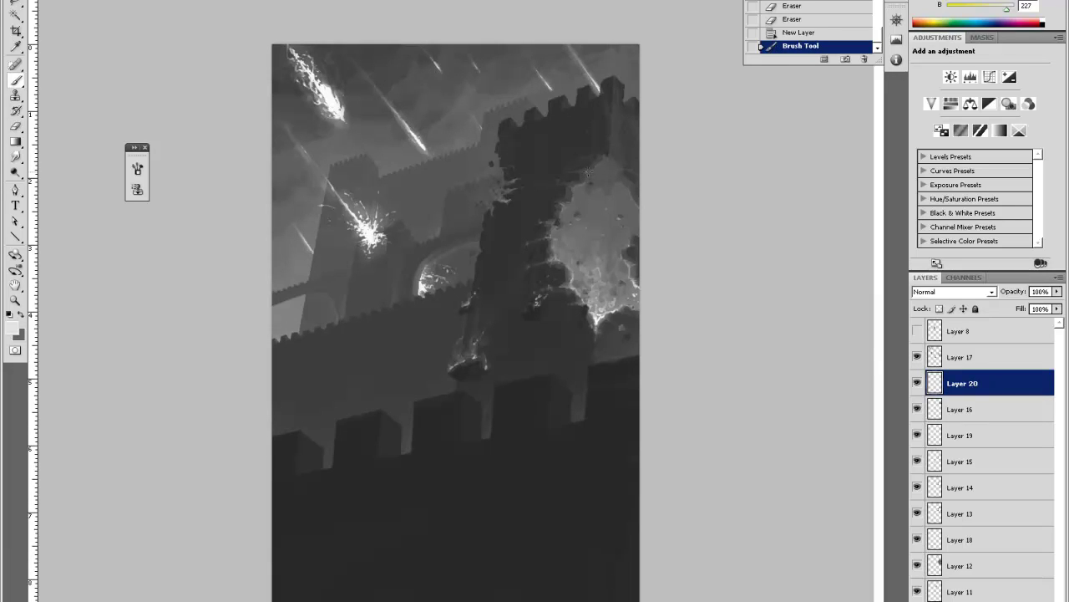
{"action": "left_click_drag", "start_coordinate": [598, 166], "coordinate": [602, 159]}
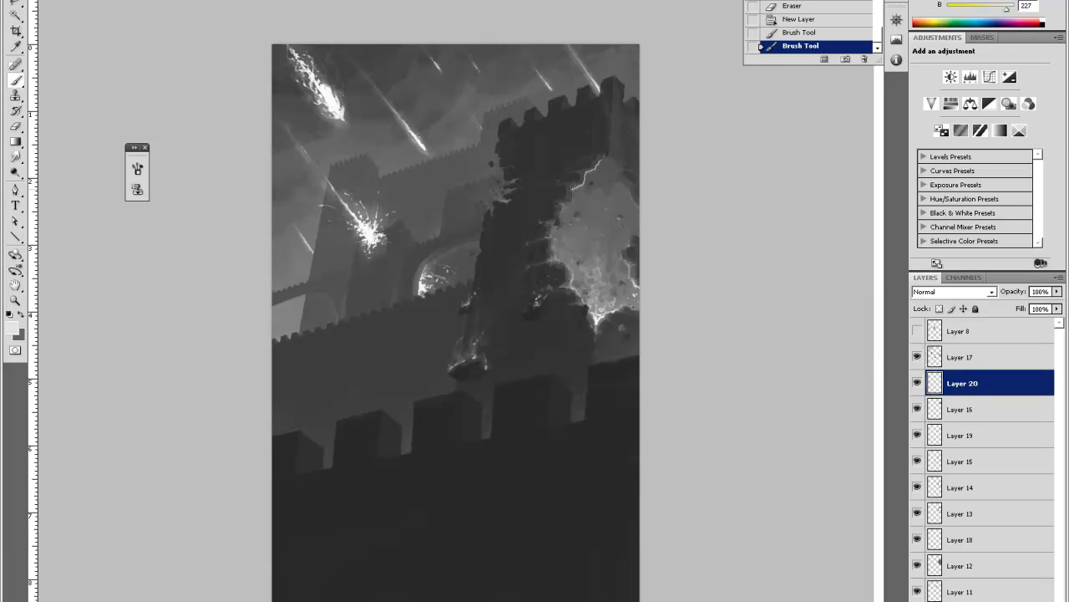
{"action": "left_click", "coordinate": [573, 192]}
{"action": "key", "text": "e"}
{"action": "left_click", "coordinate": [581, 188]}
{"action": "key", "text": "b"}
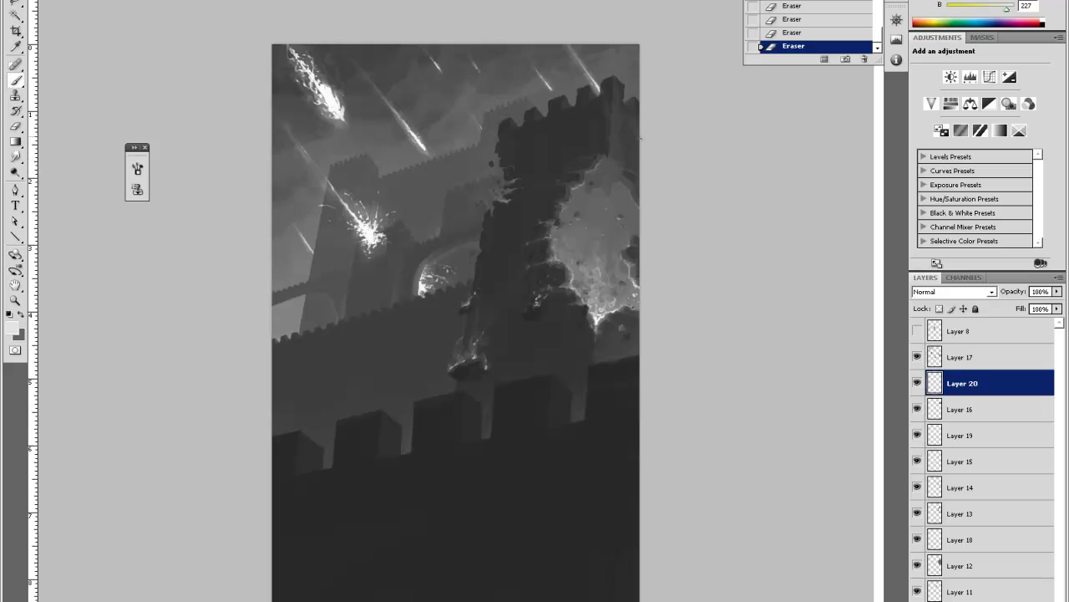
Paint a thin glowing rim along the breach's upper-right edge and undo the excess strokes.
{"action": "left_click_drag", "start_coordinate": [608, 155], "coordinate": [632, 201]}
{"action": "key", "text": "ctrl+alt+z"}
{"action": "key", "text": "e"}
{"action": "key", "text": "ctrl+alt+z"}
{"action": "key", "text": "ctrl+alt+z"}
{"action": "key", "text": "ctrl+alt+z"}
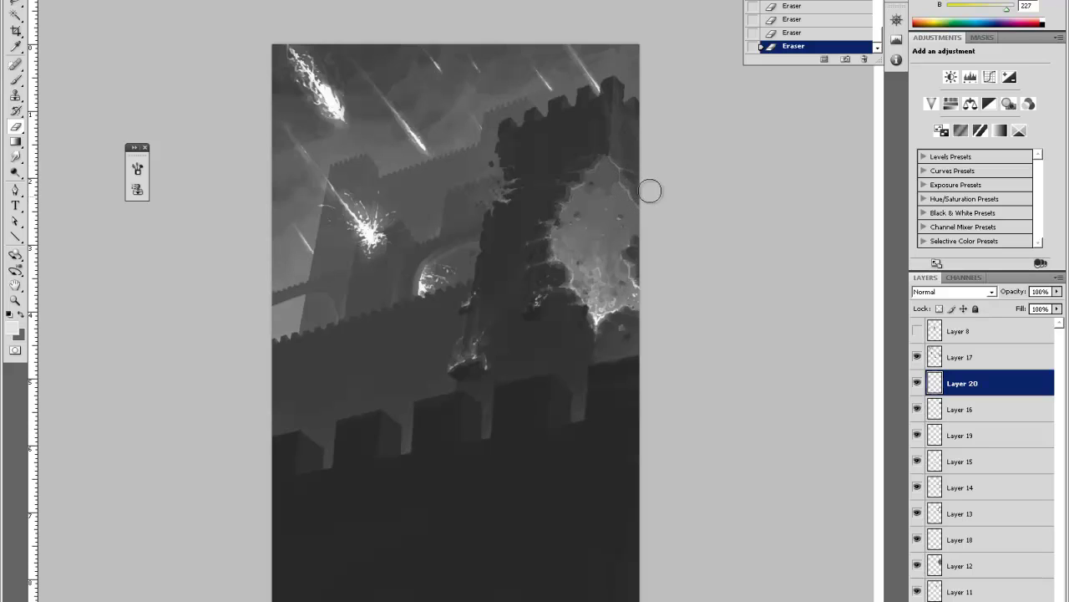
Paint a thin rim light along the top edge of the rightmost foreground battlement block and fade it with the eraser.
{"action": "key", "text": "b"}
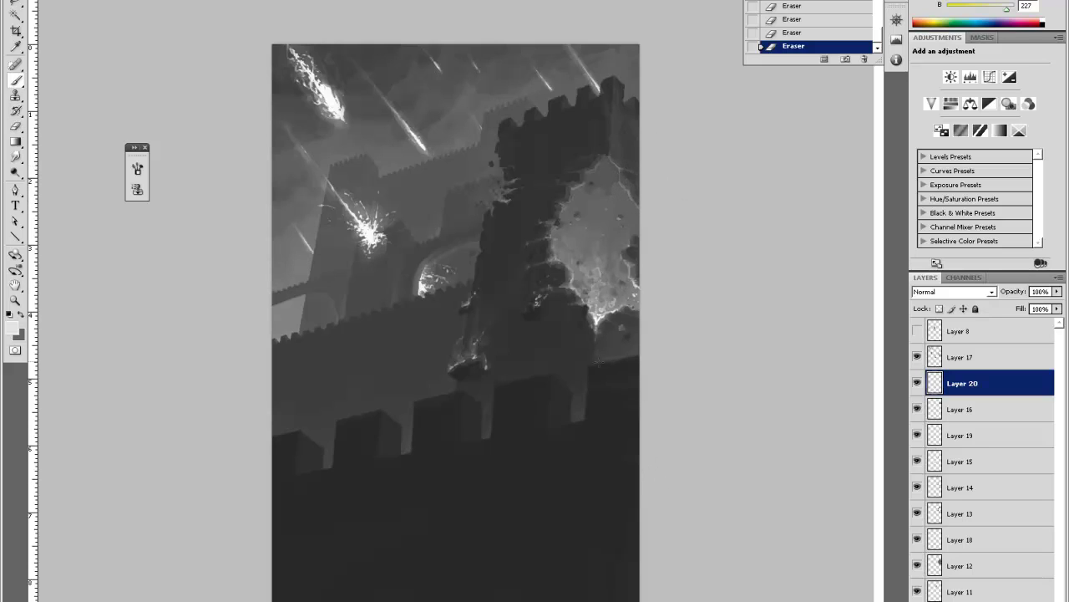
{"action": "mouse_move", "coordinate": [590, 365]}
{"action": "left_mouse_down"}
{"action": "mouse_move", "coordinate": [638, 354]}
{"action": "mouse_move", "coordinate": [603, 365]}
{"action": "left_mouse_up"}
{"action": "key", "text": "e"}
{"action": "left_click_drag", "start_coordinate": [626, 361], "coordinate": [604, 369]}
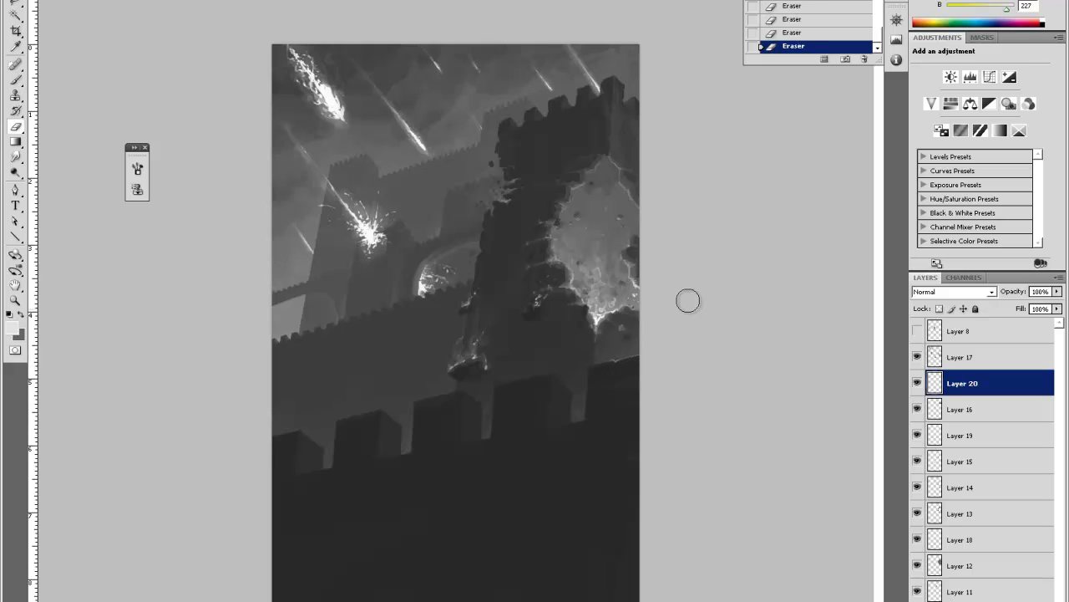
Add a rim light along the top edge of the second foreground battlement block from the right and soften it with the eraser.
{"action": "key", "text": "b"}
{"action": "mouse_move", "coordinate": [495, 383]}
{"action": "left_mouse_down"}
{"action": "mouse_move", "coordinate": [553, 373]}
{"action": "mouse_move", "coordinate": [574, 393]}
{"action": "mouse_move", "coordinate": [561, 382]}
{"action": "left_mouse_up"}
{"action": "left_click", "coordinate": [551, 373]}
{"action": "key", "text": "e"}
{"action": "left_click", "coordinate": [573, 391]}
{"action": "mouse_move", "coordinate": [535, 381]}
{"action": "left_mouse_down"}
{"action": "mouse_move", "coordinate": [497, 382]}
{"action": "mouse_move", "coordinate": [559, 369]}
{"action": "mouse_move", "coordinate": [575, 395]}
{"action": "mouse_move", "coordinate": [551, 377]}
{"action": "left_mouse_up"}
Paint a faint rim light along the top and right edges of the middle foreground battlement block and fade it with the eraser.
{"action": "key", "text": "b"}
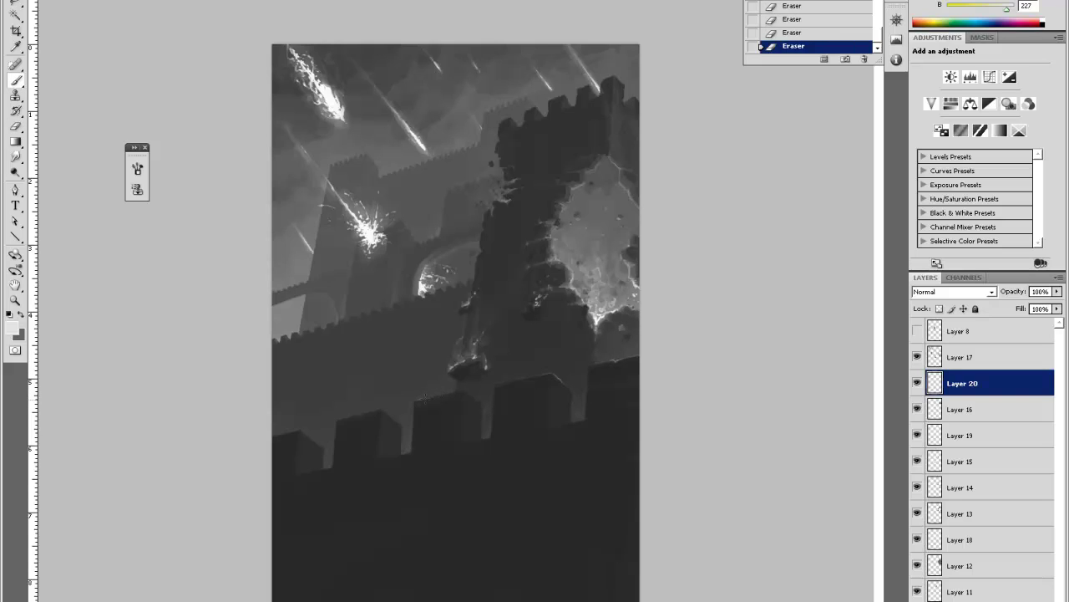
{"action": "mouse_move", "coordinate": [449, 391]}
{"action": "left_mouse_down"}
{"action": "mouse_move", "coordinate": [480, 407]}
{"action": "mouse_move", "coordinate": [481, 424]}
{"action": "left_mouse_up"}
{"action": "key", "text": "e"}
{"action": "mouse_move", "coordinate": [481, 421]}
{"action": "left_mouse_down"}
{"action": "mouse_move", "coordinate": [482, 434]}
{"action": "mouse_move", "coordinate": [484, 421]}
{"action": "left_mouse_up"}
{"action": "left_click_drag", "start_coordinate": [484, 430], "coordinate": [473, 413]}
{"action": "left_click_drag", "start_coordinate": [473, 414], "coordinate": [443, 402]}
Paint a thin light down the right edge of the second battlement block from the right and fade its lower end with the eraser.
{"action": "key", "text": "b"}
{"action": "mouse_move", "coordinate": [571, 390]}
{"action": "left_mouse_down"}
{"action": "mouse_move", "coordinate": [571, 420]}
{"action": "mouse_move", "coordinate": [565, 408]}
{"action": "left_mouse_up"}
{"action": "key", "text": "e"}
{"action": "mouse_move", "coordinate": [569, 424]}
{"action": "left_mouse_down"}
{"action": "mouse_move", "coordinate": [553, 426]}
{"action": "mouse_move", "coordinate": [565, 427]}
{"action": "left_mouse_up"}
{"action": "key", "text": "b"}
{"action": "key", "text": "e"}
{"action": "left_click_drag", "start_coordinate": [585, 421], "coordinate": [553, 426]}
{"action": "left_click_drag", "start_coordinate": [593, 422], "coordinate": [598, 420]}
{"action": "key", "text": "b"}
{"action": "left_click", "coordinate": [600, 413]}
Add a faint light at the base of the gap beside the middle battlement block and soften both ends with the eraser.
{"action": "left_click_drag", "start_coordinate": [477, 439], "coordinate": [488, 437]}
{"action": "mouse_move", "coordinate": [479, 440]}
{"action": "left_mouse_down"}
{"action": "mouse_move", "coordinate": [491, 436]}
{"action": "mouse_move", "coordinate": [478, 440]}
{"action": "left_mouse_up"}
{"action": "key", "text": "e"}
{"action": "left_click_drag", "start_coordinate": [476, 440], "coordinate": [471, 443]}
{"action": "left_click_drag", "start_coordinate": [492, 440], "coordinate": [495, 439]}
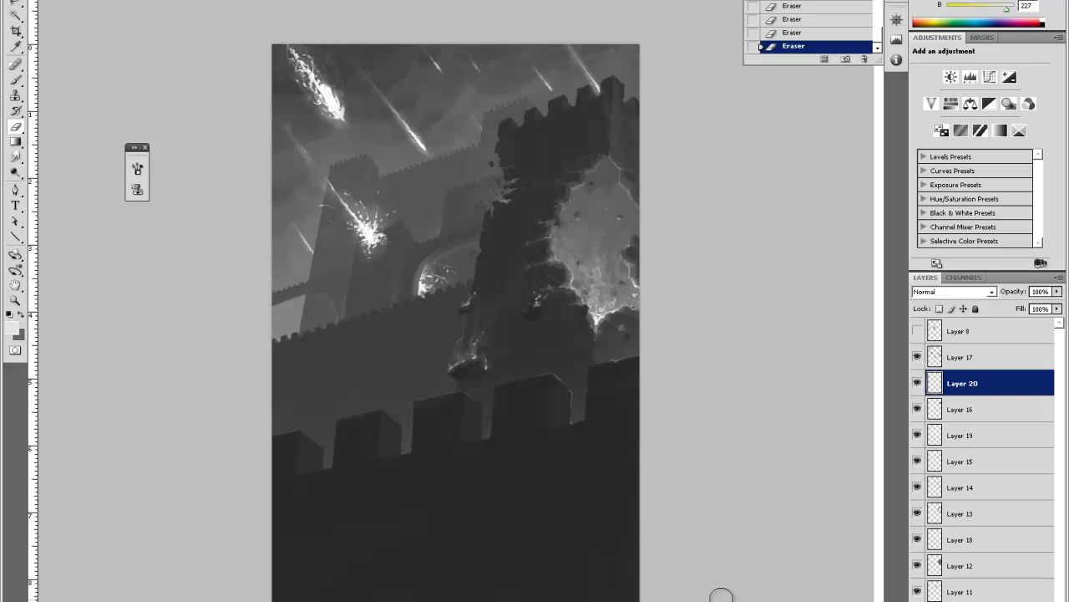
{"action": "key", "text": "ctrl+minus"}
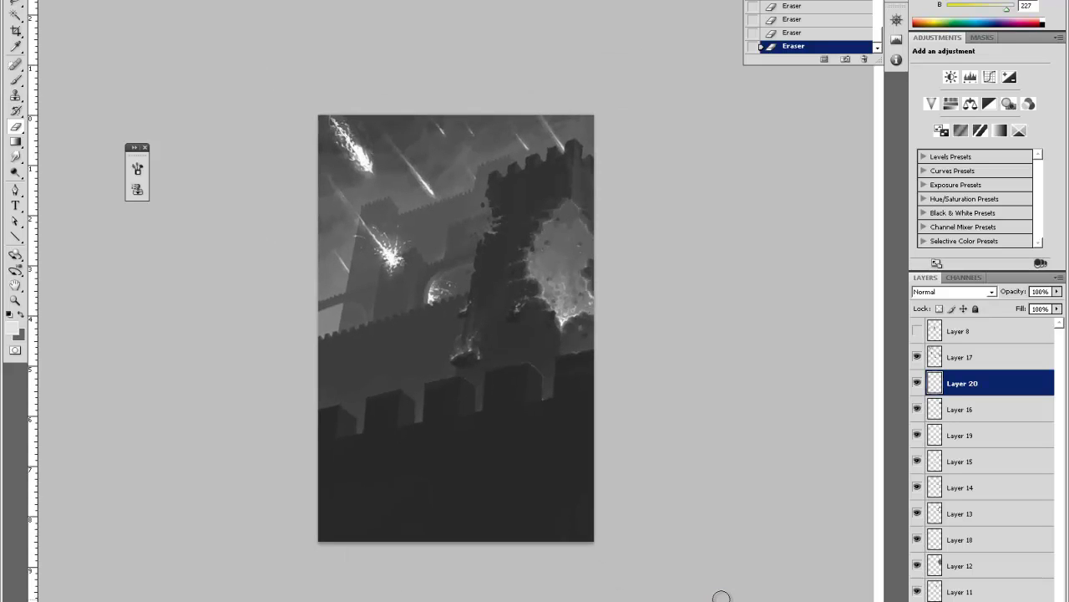